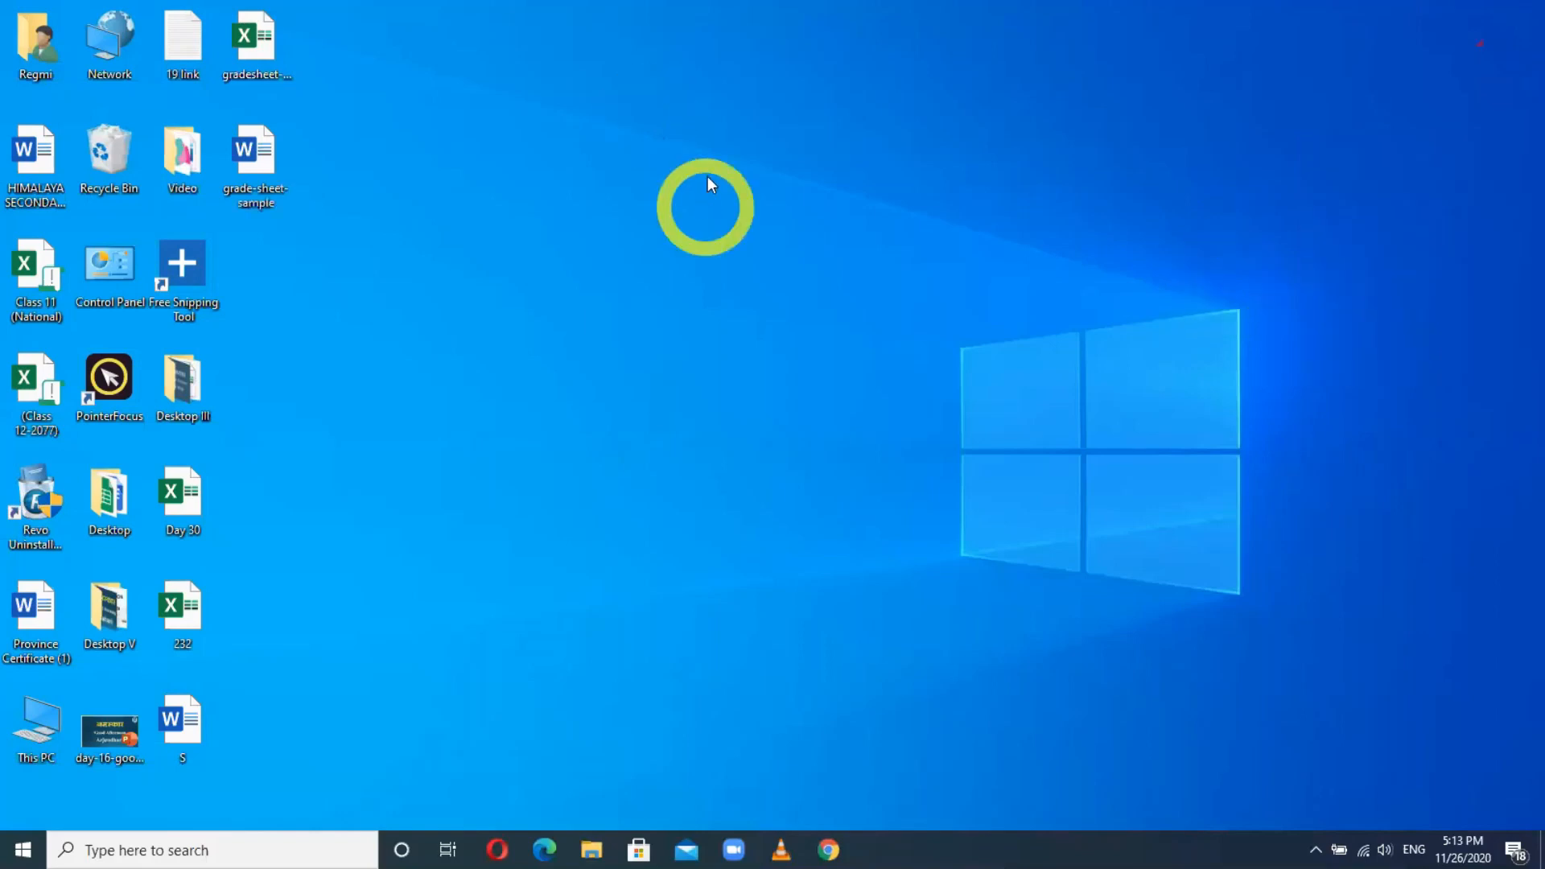
Refresh the desktop and turn off automatic arrangement of its icons.
right_click(504, 100)
click(564, 158)
right_click(490, 116)
click(535, 170)
drag(315, 7, 243, 206)
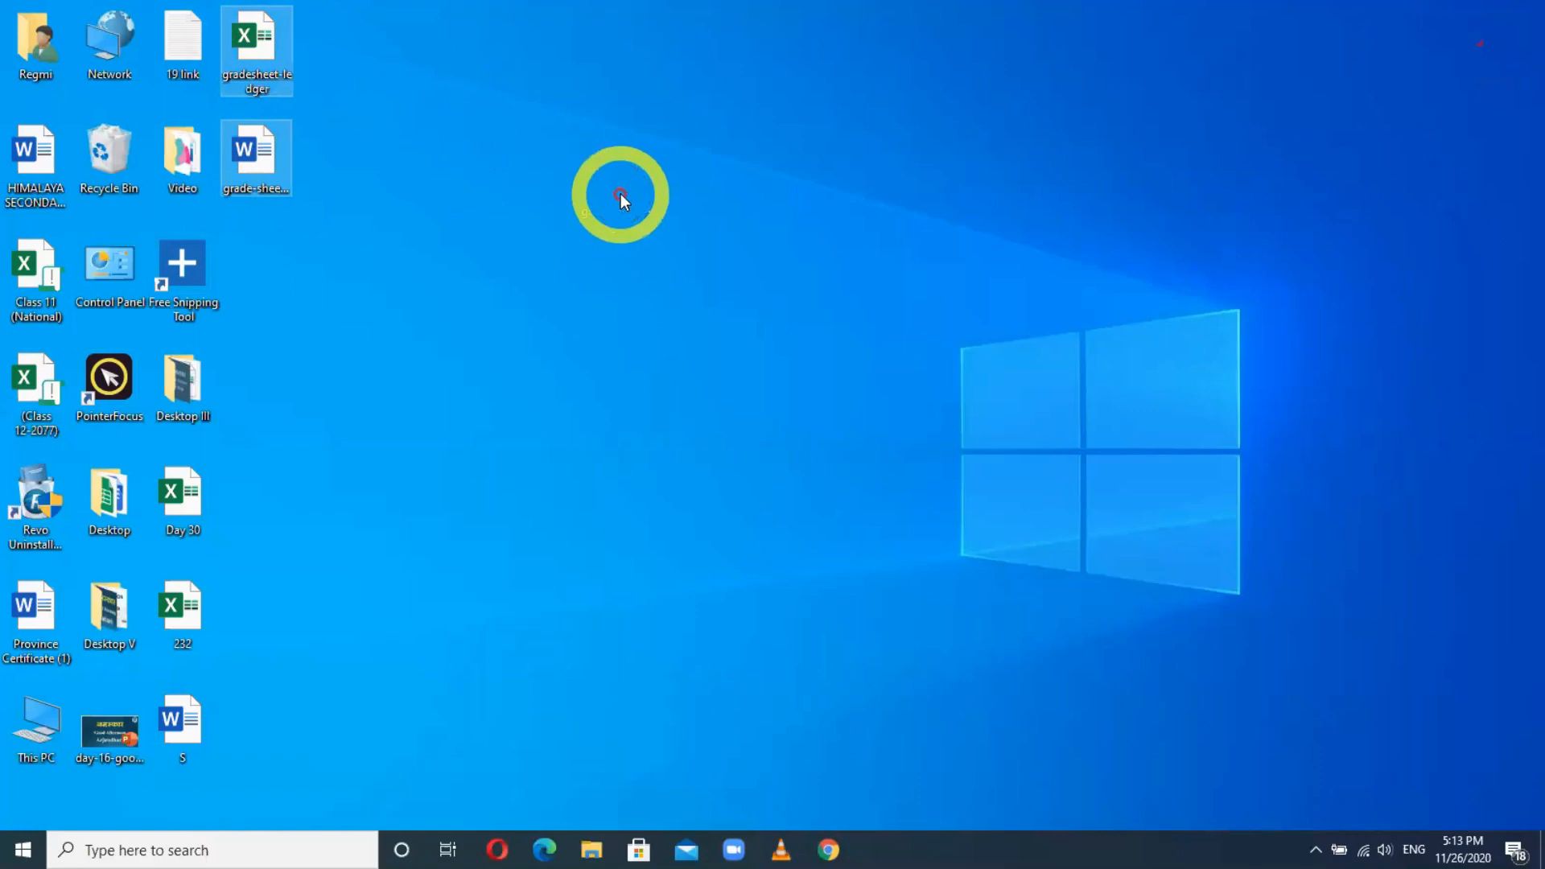
right_click(448, 145)
mouse_move(579, 160)
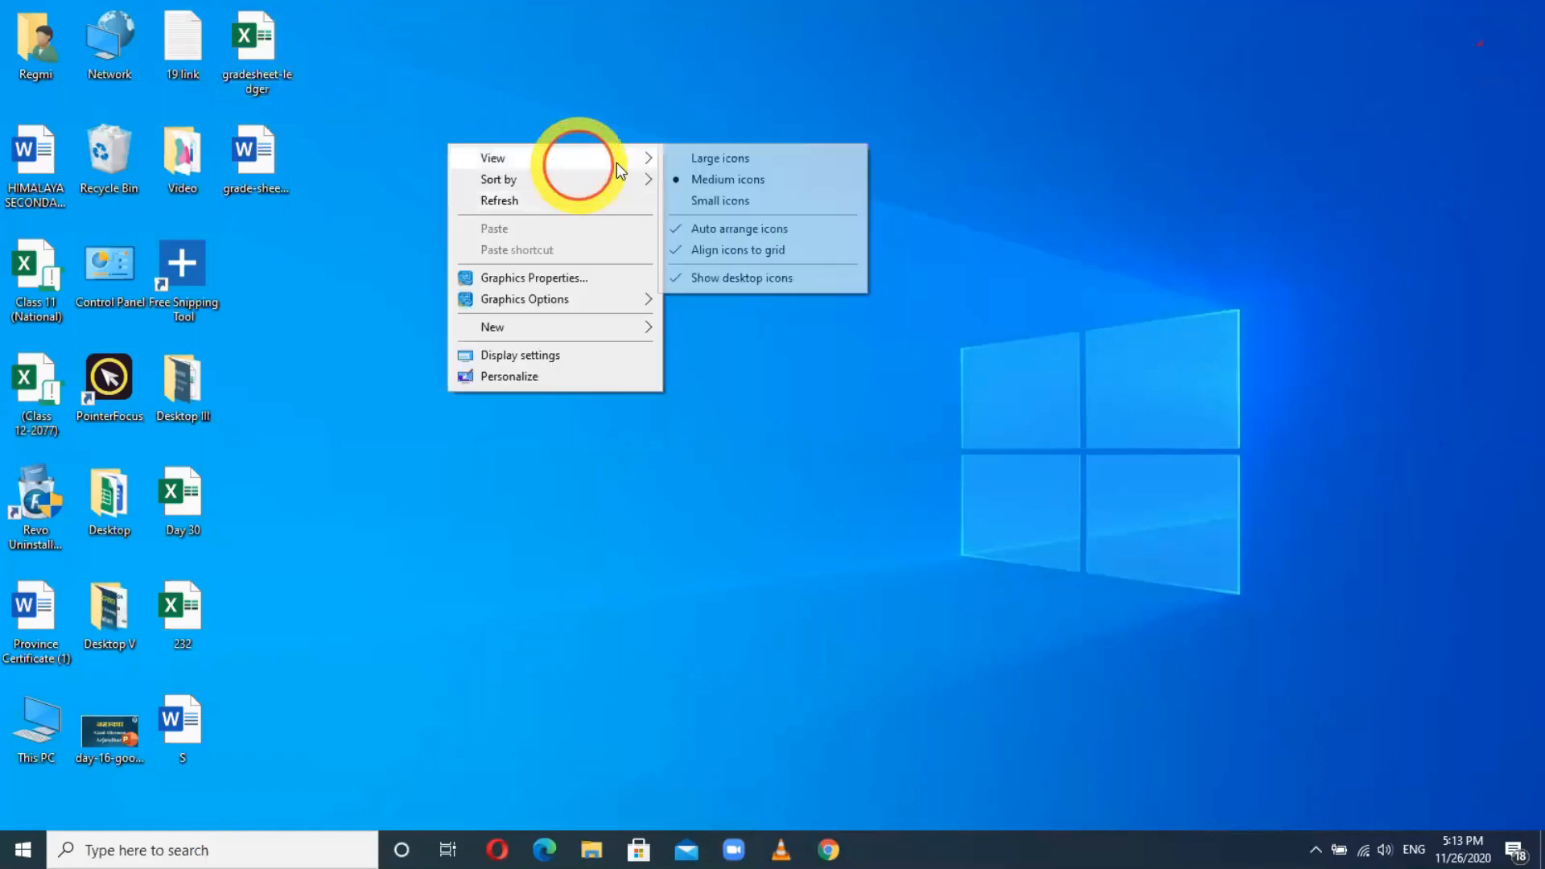
click(713, 229)
Move the gradesheet-ledger and grade-sheet-sample files out of the icon columns into the open area of the desktop.
drag(312, 16, 244, 215)
drag(253, 84, 845, 161)
click(632, 155)
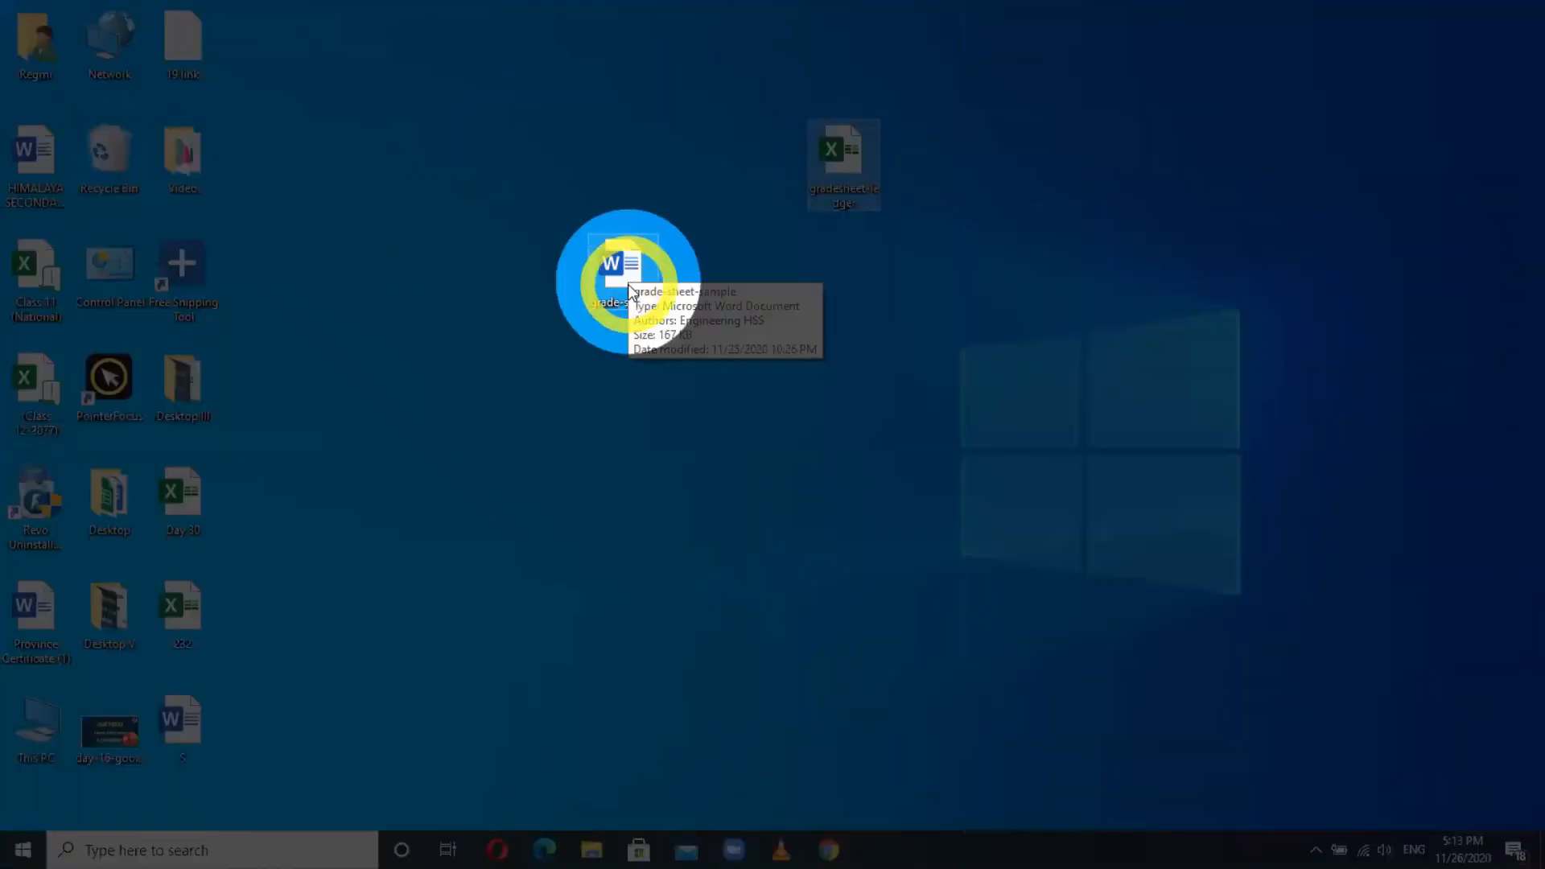
click(625, 276)
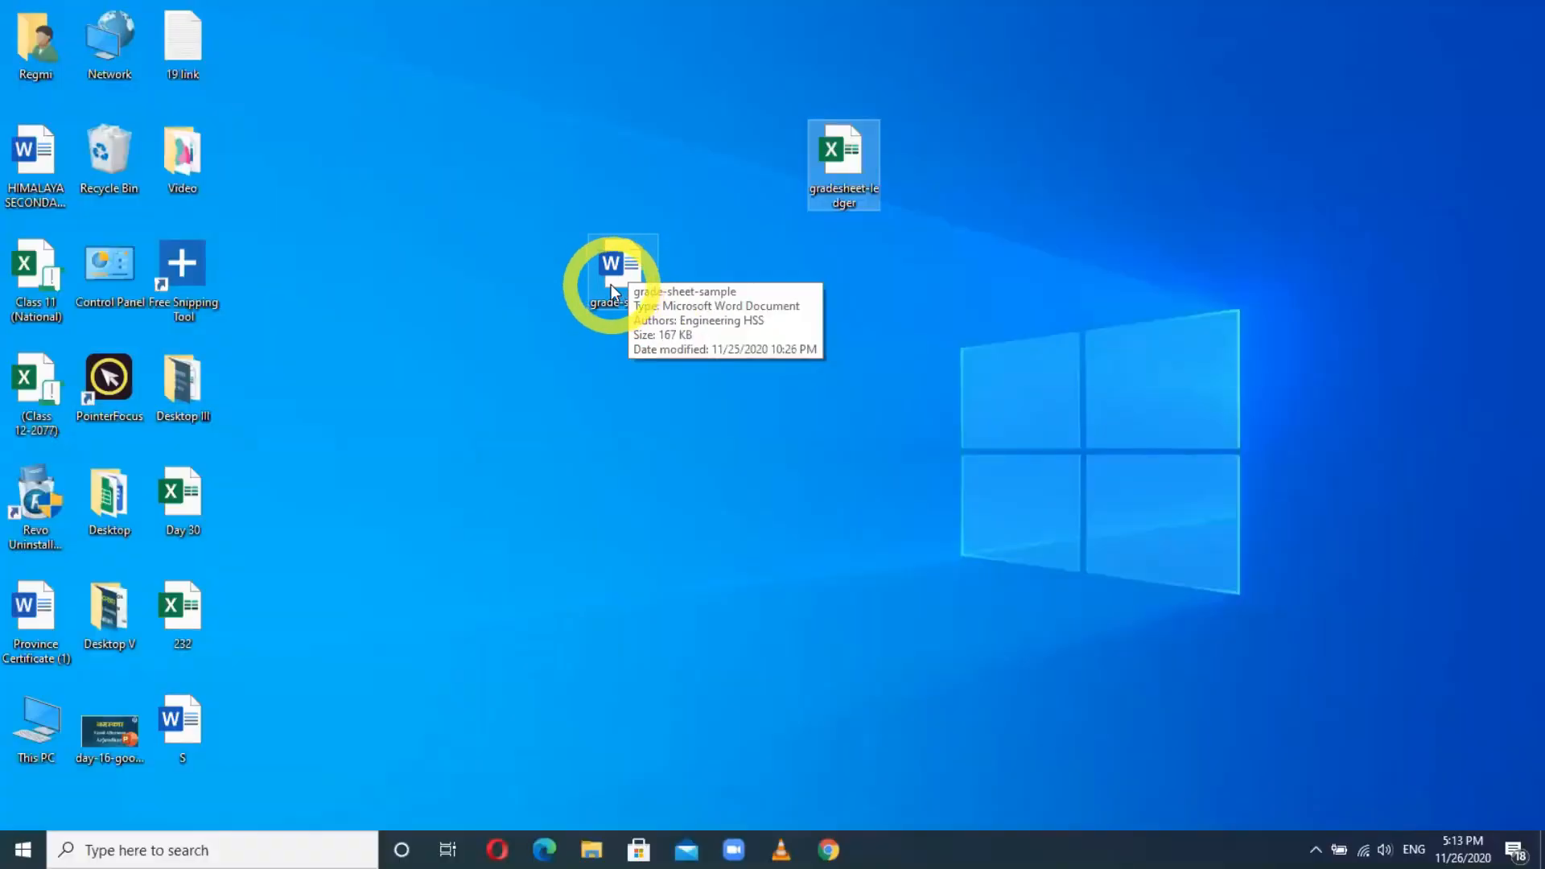
Open the grade-sheet-sample document in Word and look over the whole page.
double_click(610, 283)
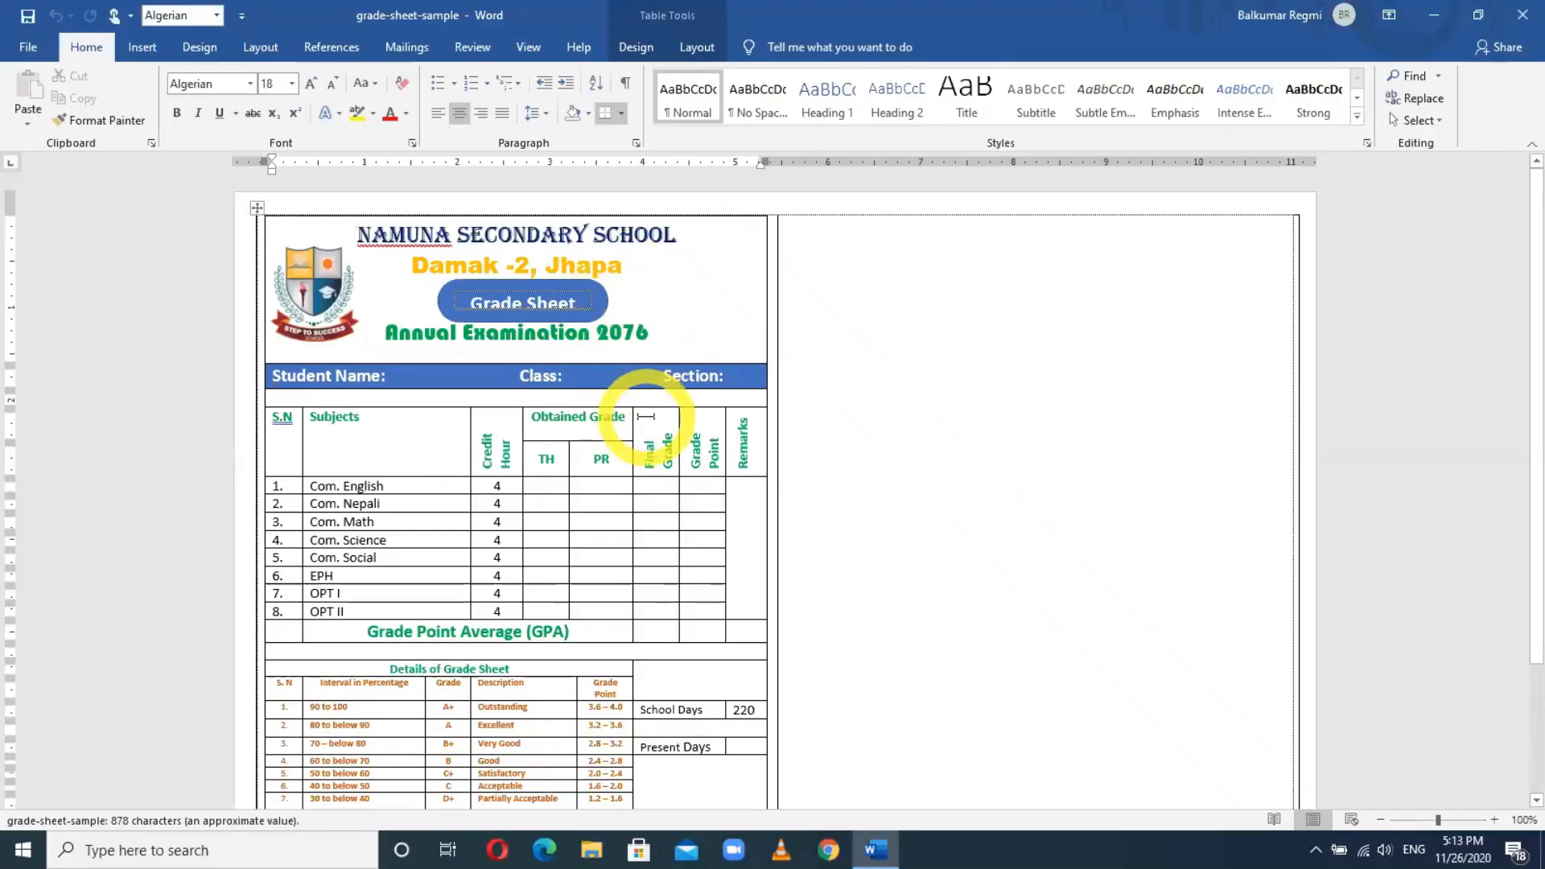
scroll(647, 416, down, 4)
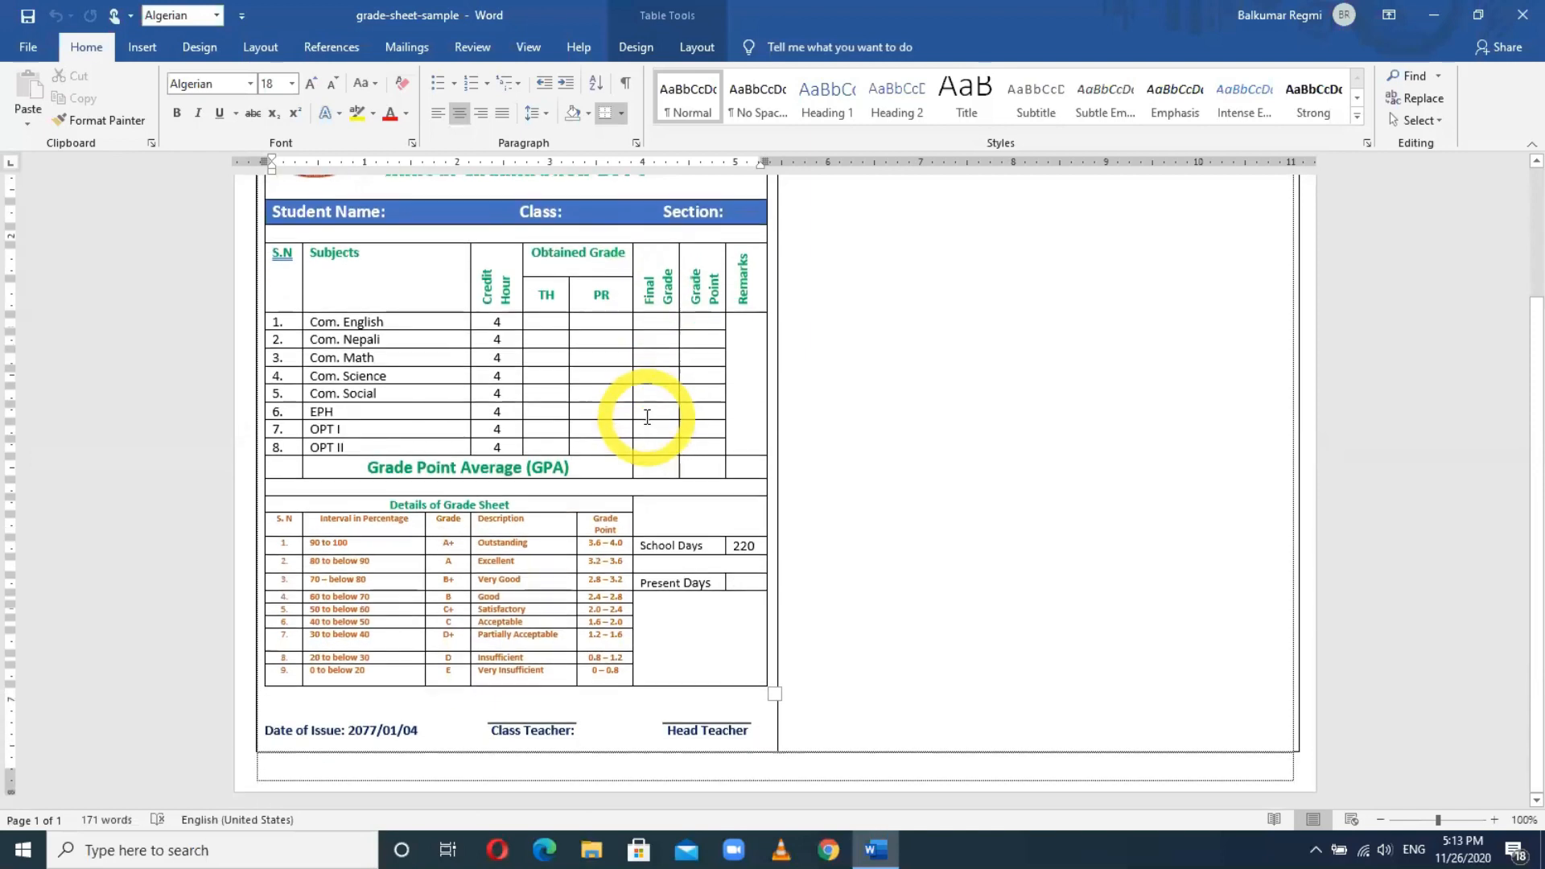
scroll(647, 416, up, 4)
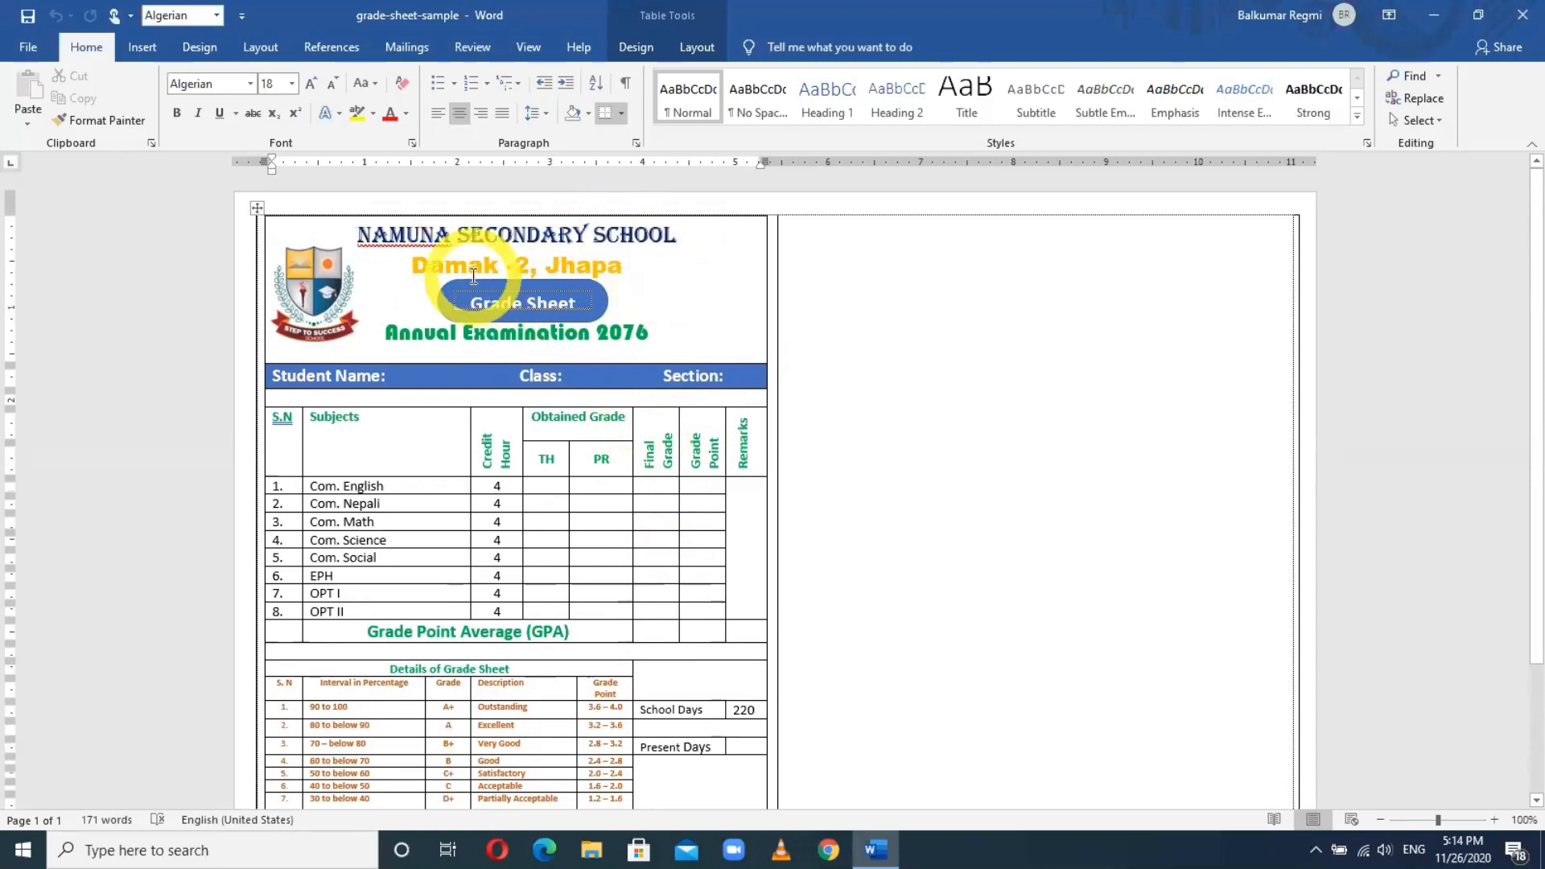
Reduce the "Grade Sheet" text inside the rounded blue banner to 14 pt.
click(545, 305)
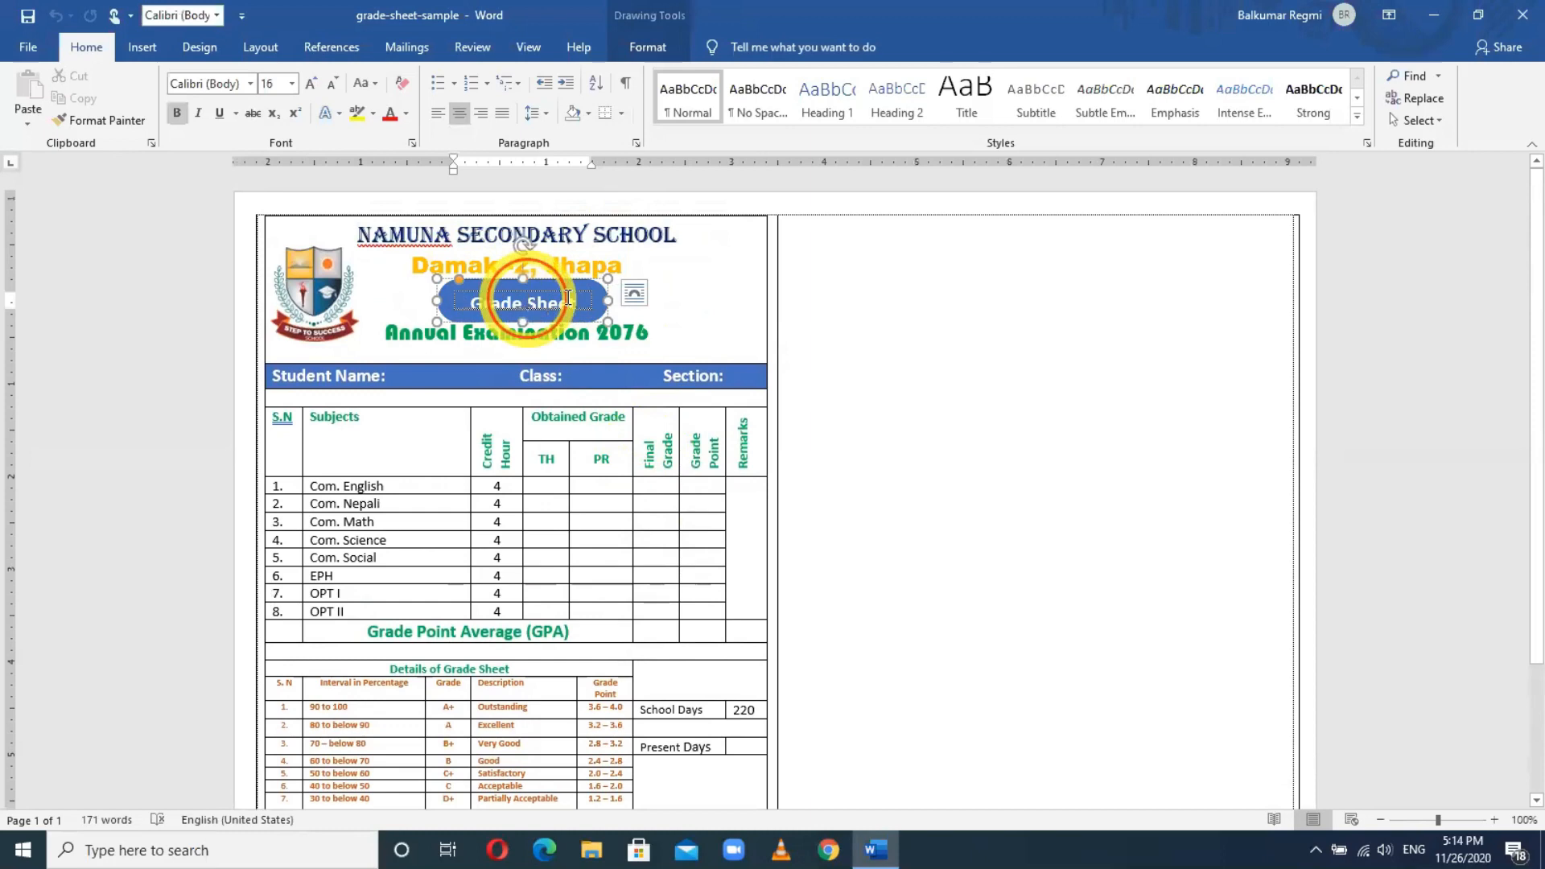
key(ctrl+a)
key(ctrl+shift+comma)
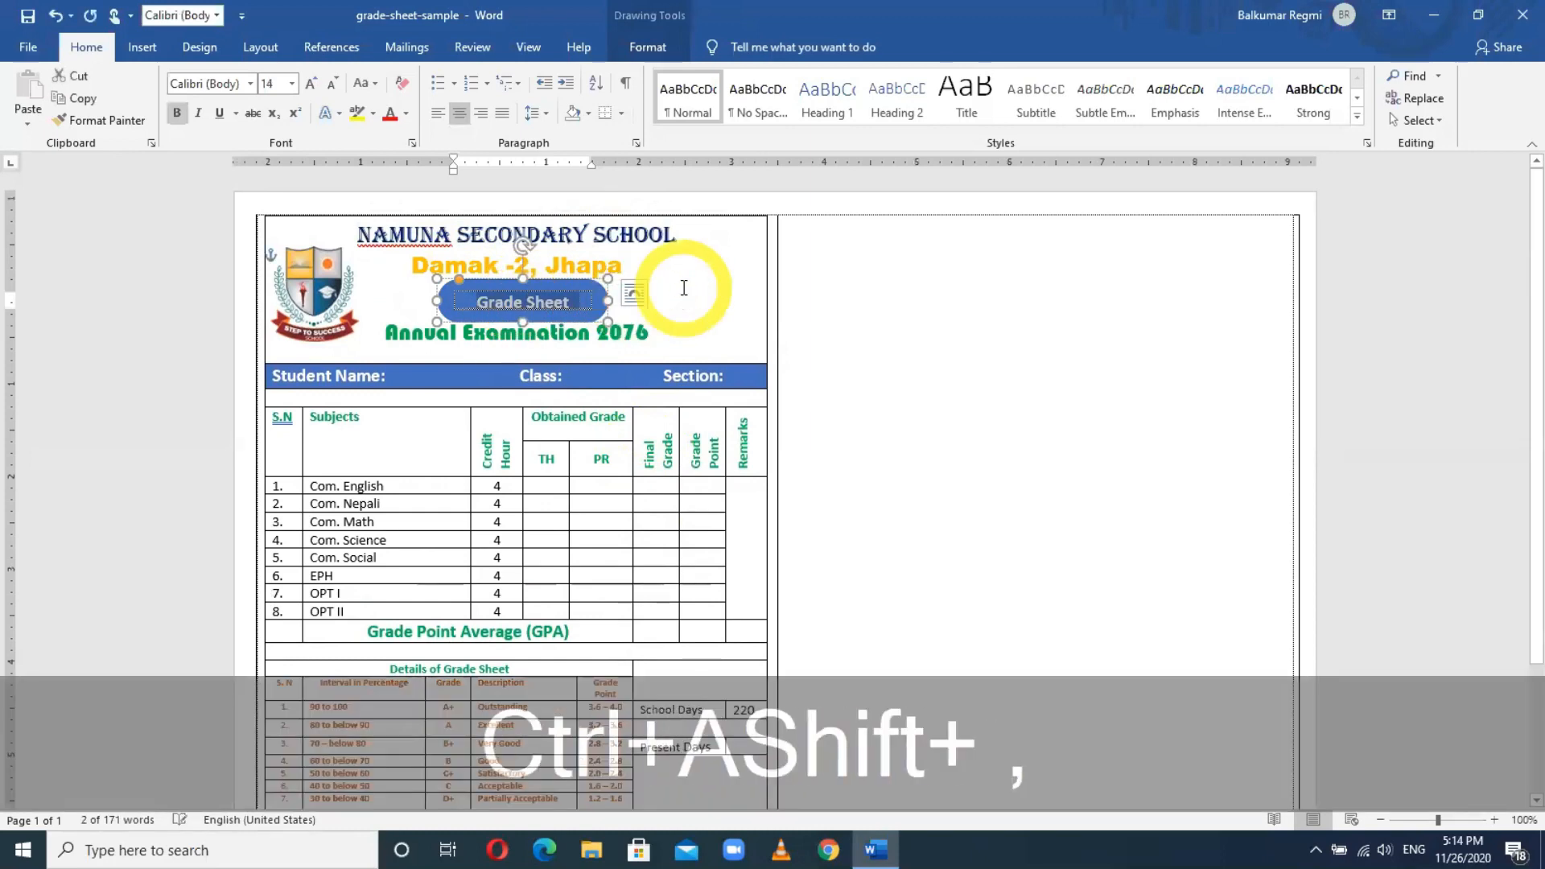
click(694, 338)
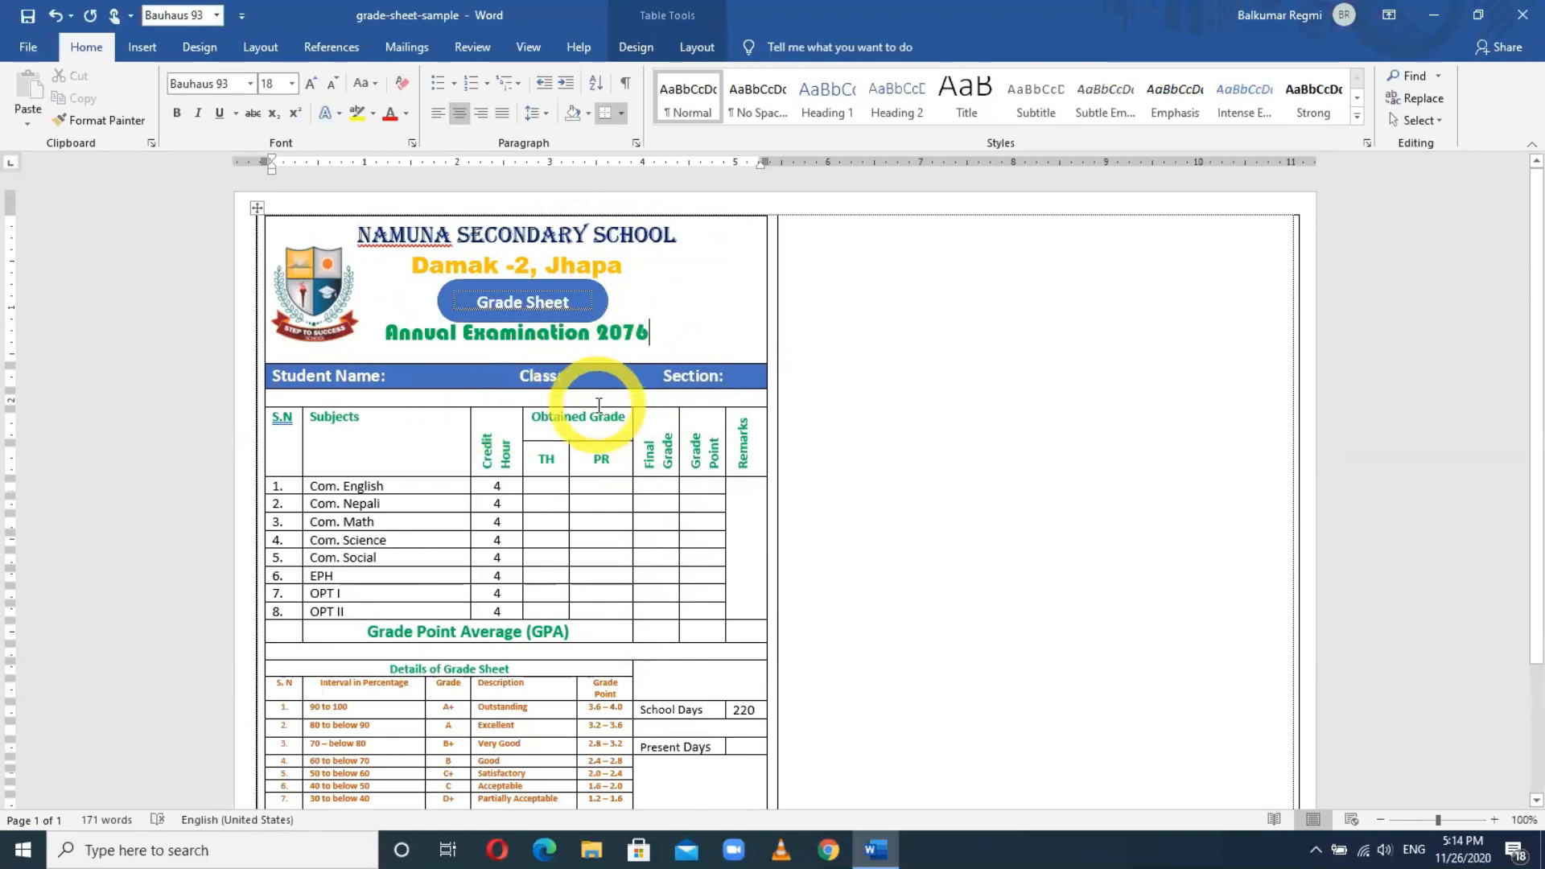
Review the grade sheet's school heading, subjects table, grading details and signature line.
click(533, 235)
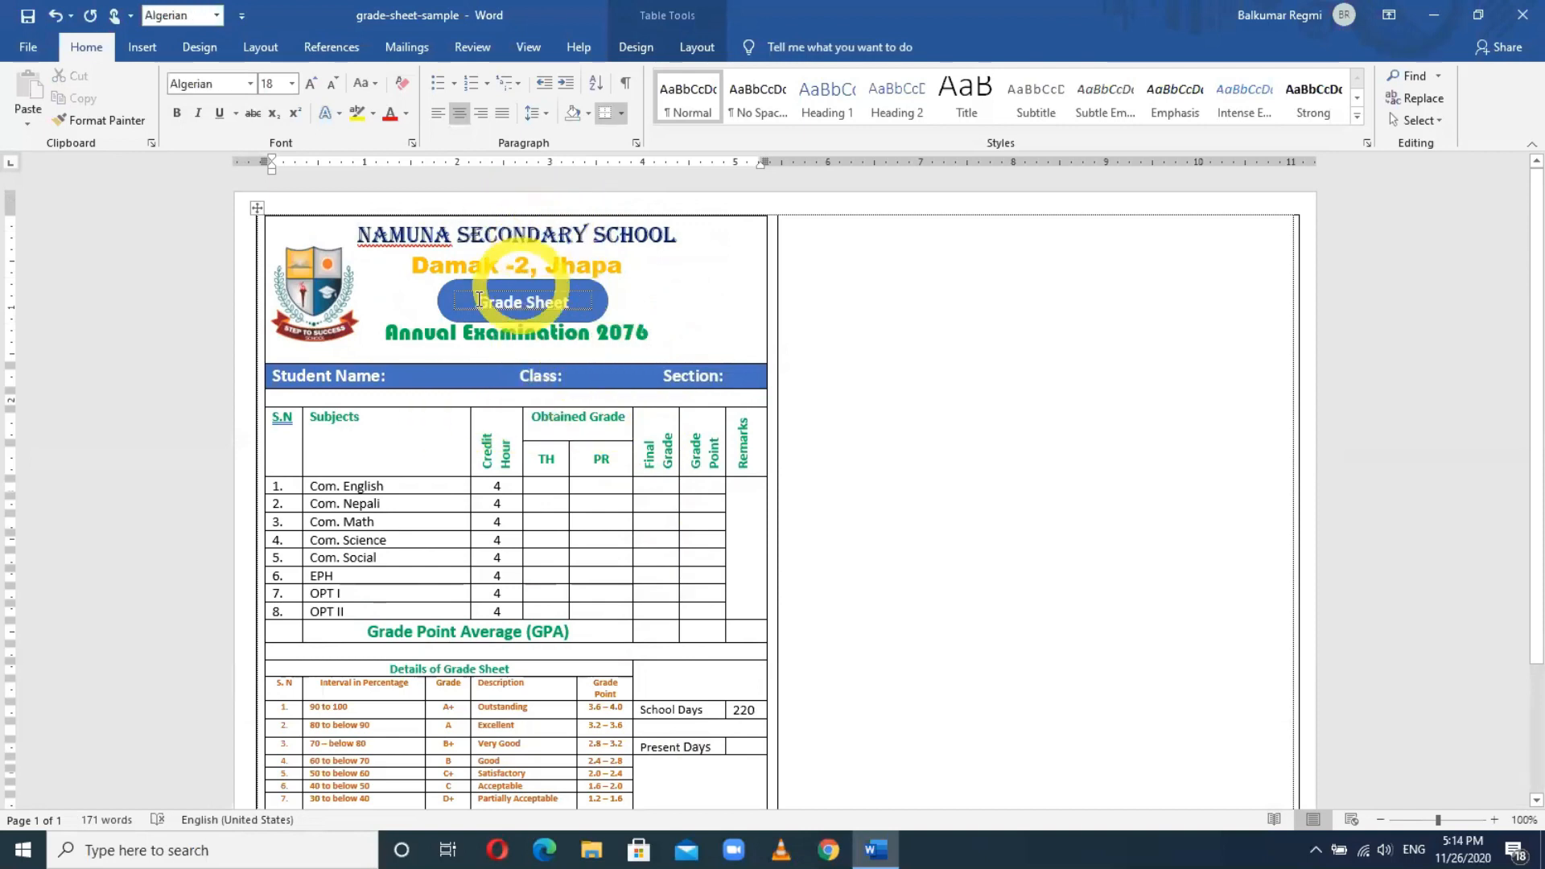
click(520, 448)
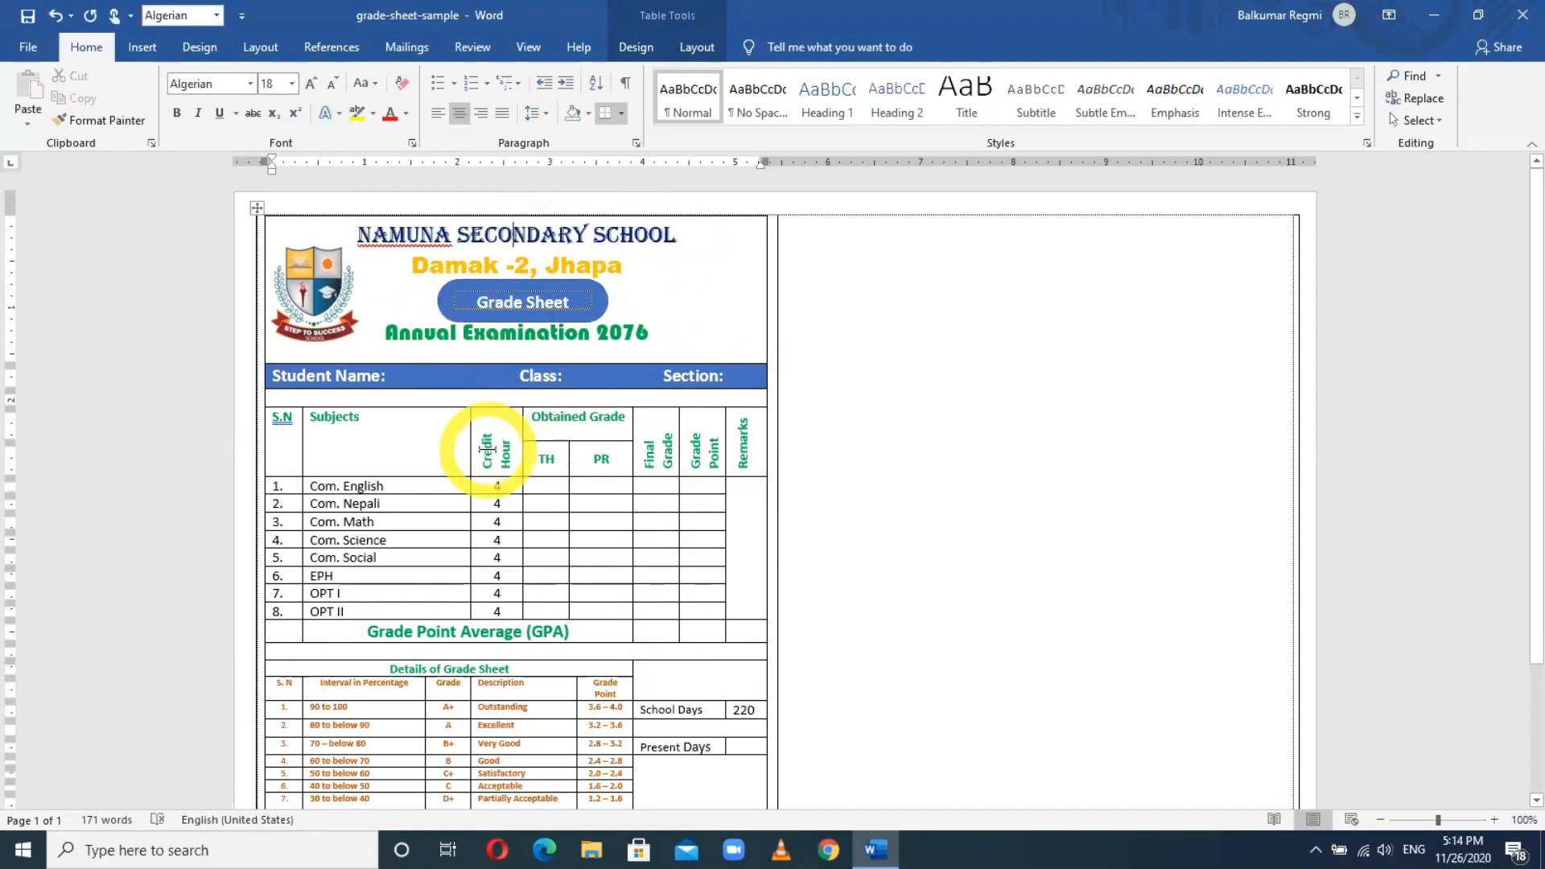
scroll(520, 451, down, 2)
scroll(521, 453, down, 2)
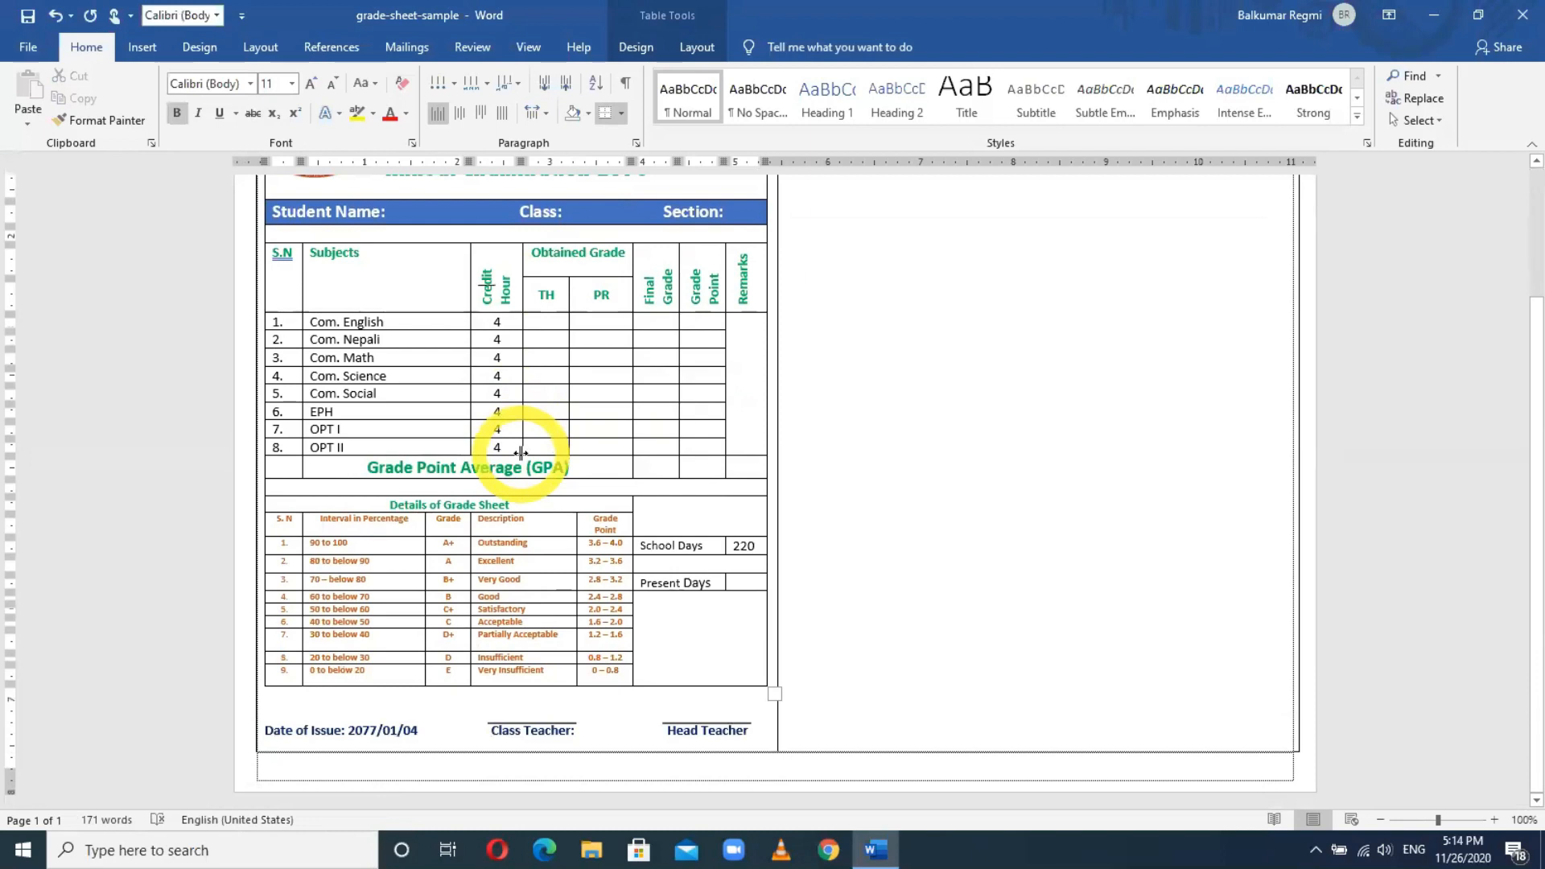
scroll(521, 453, up, 4)
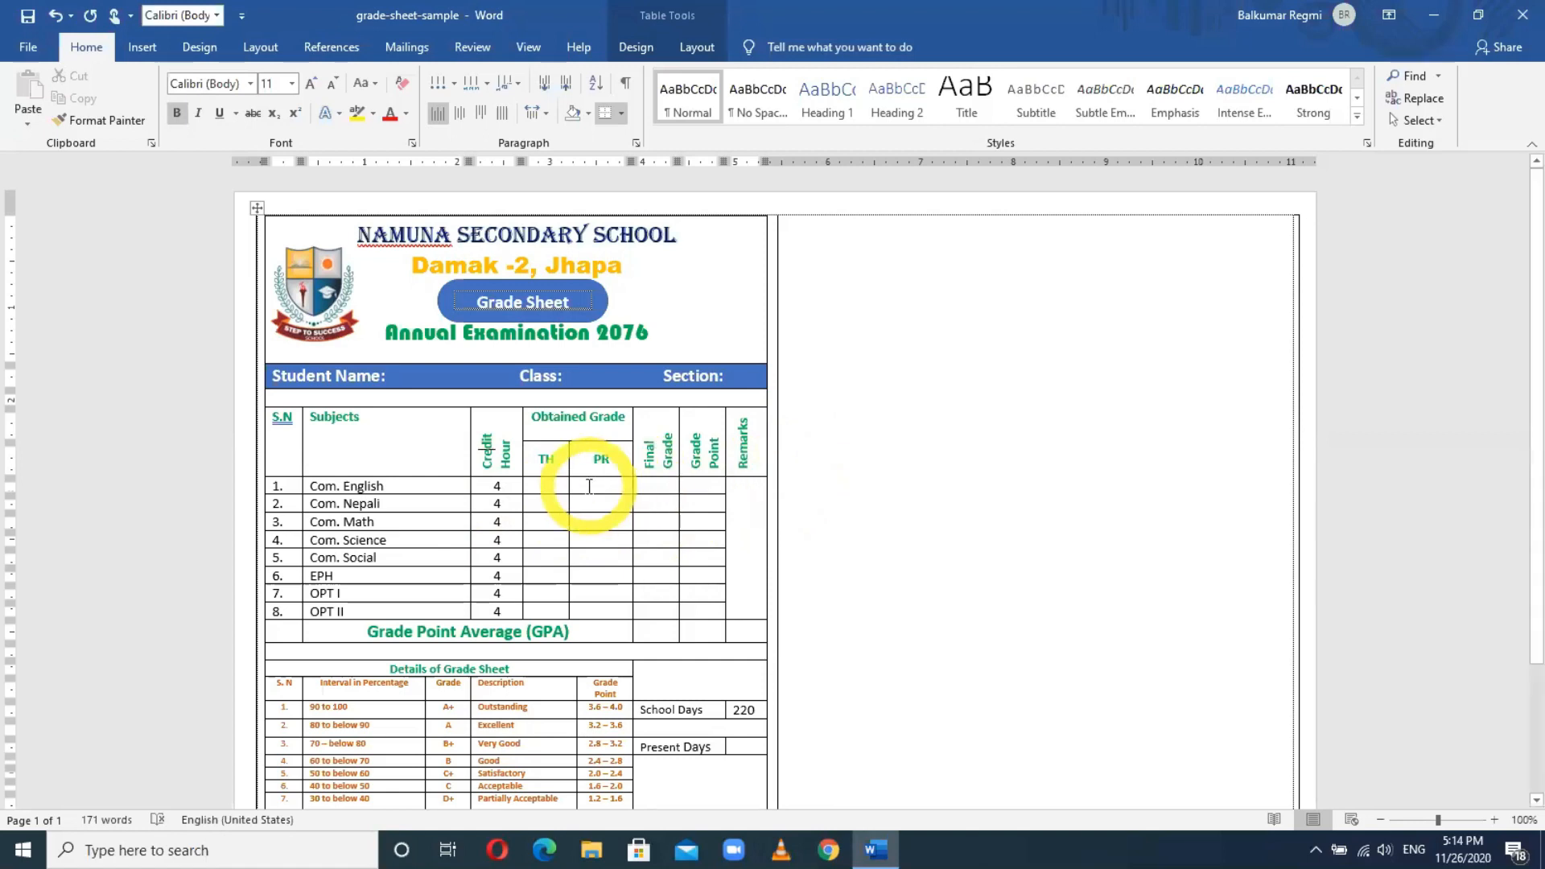
drag(354, 237, 620, 717)
click(655, 679)
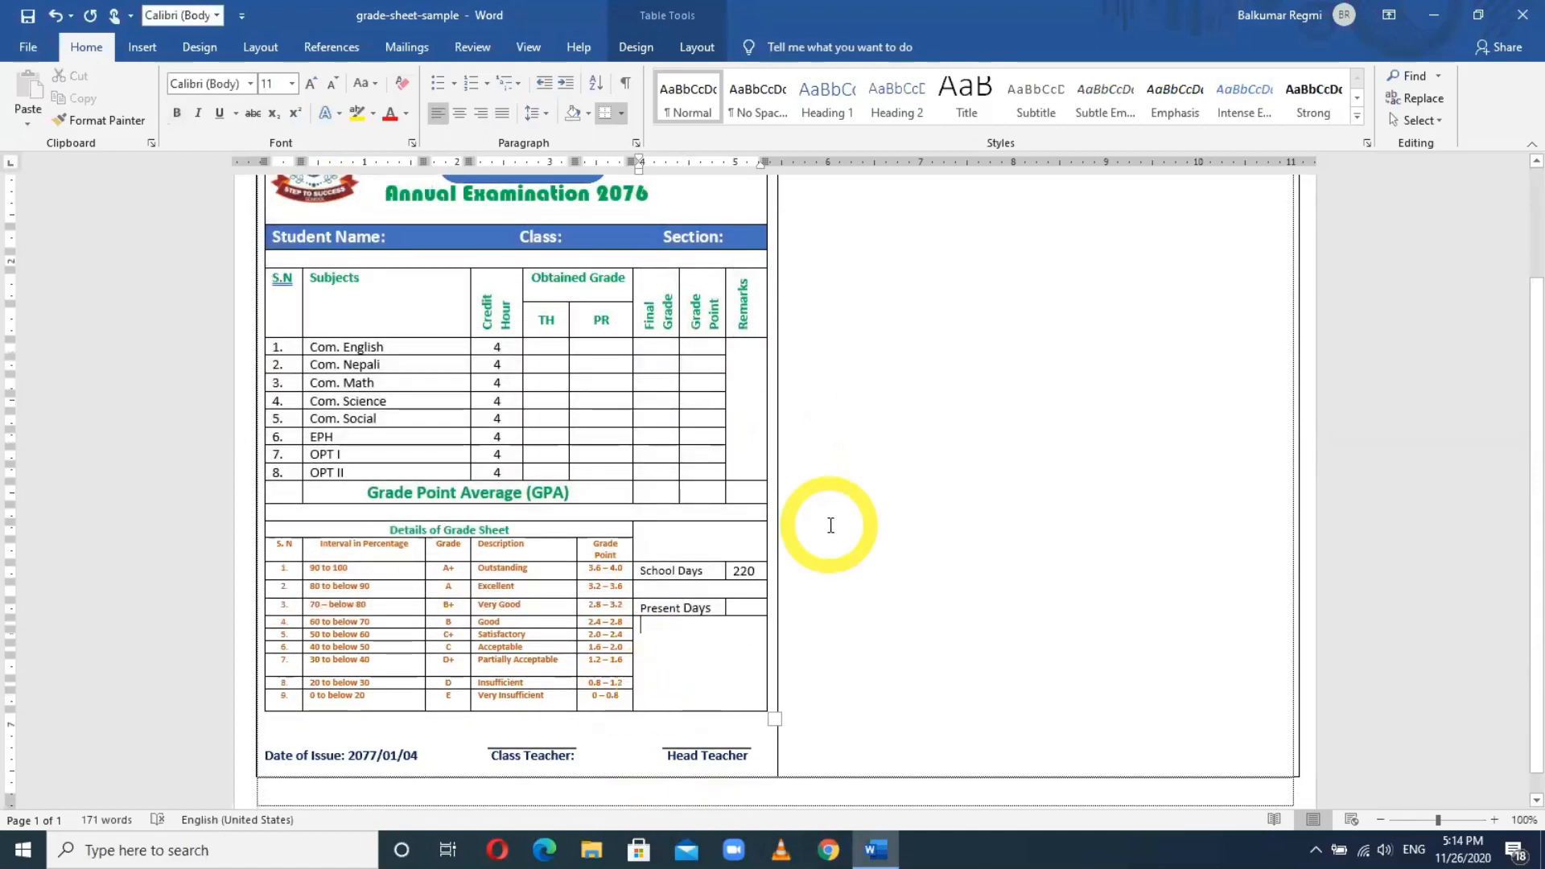
Close the grade-sheet-sample document and open the gradesheet-ledger workbook in Excel.
click(1516, 22)
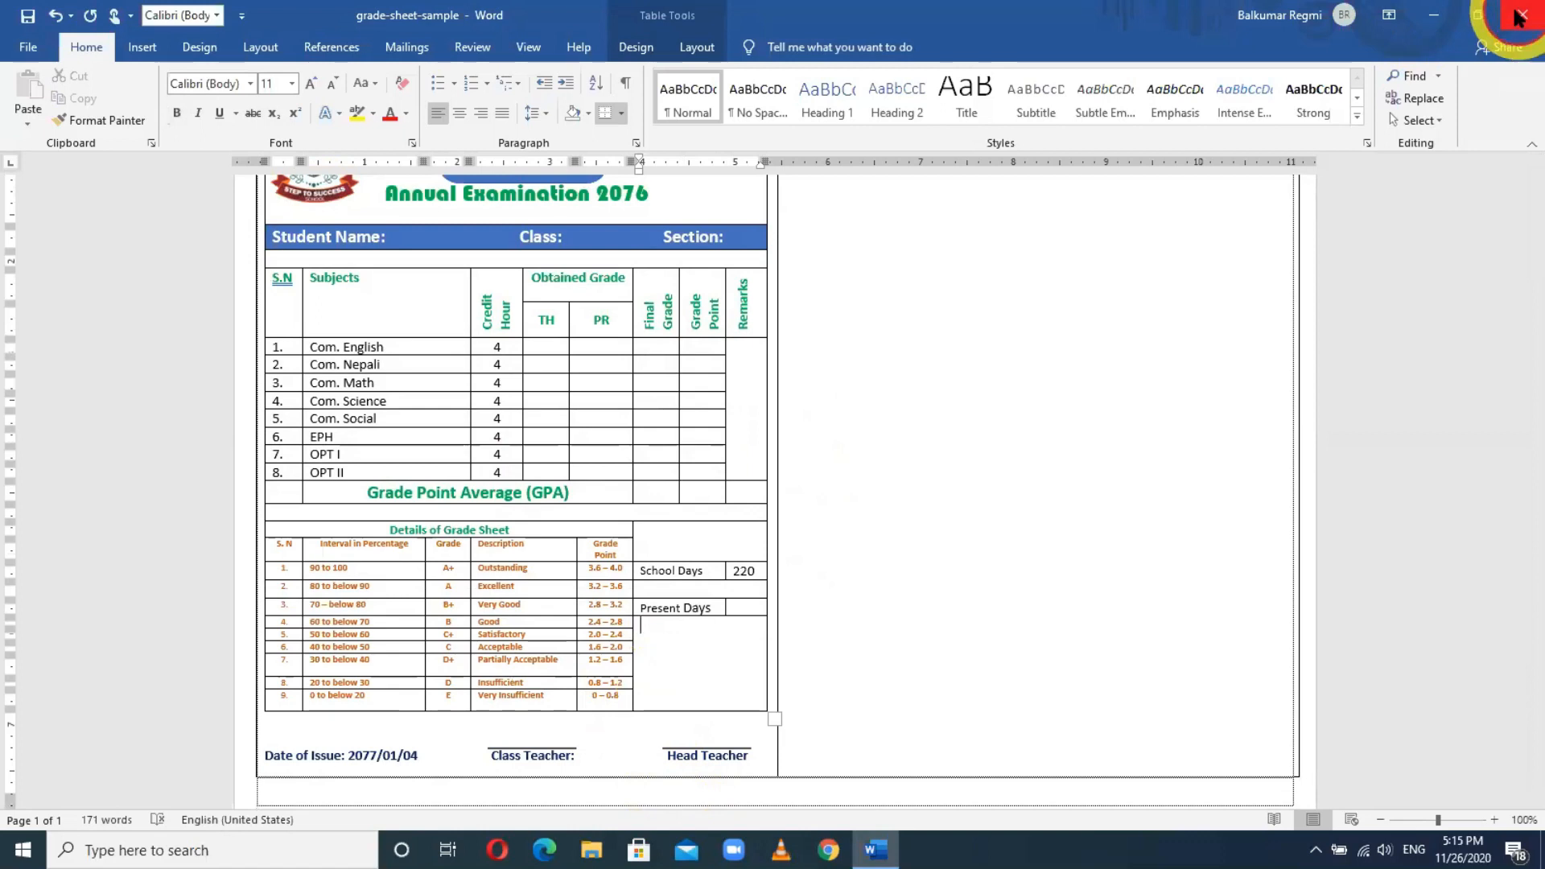
click(671, 463)
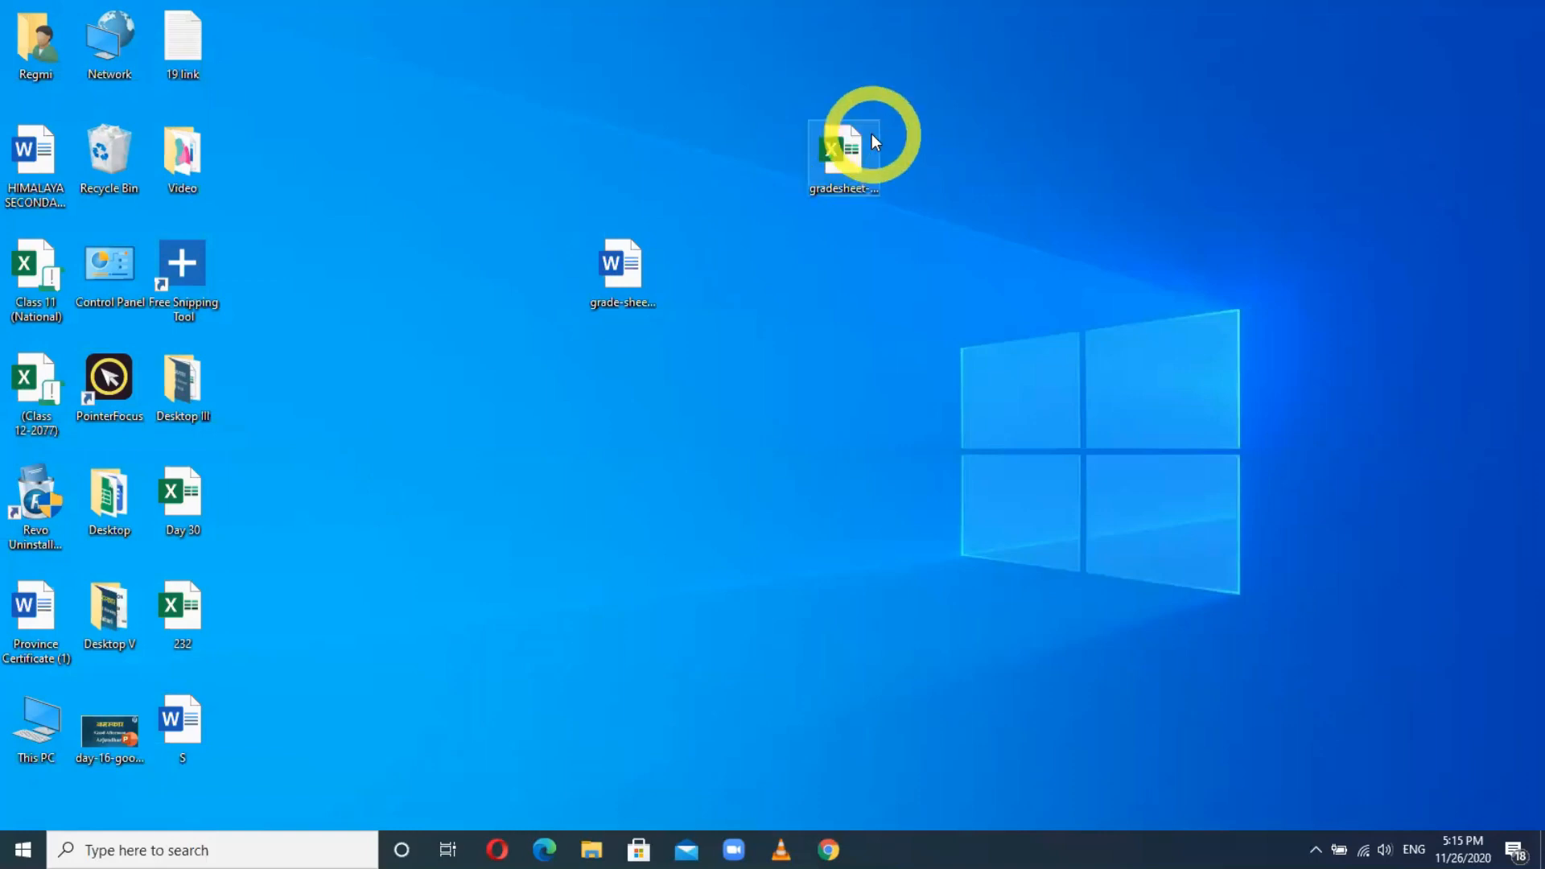
key(ctrl+F2)
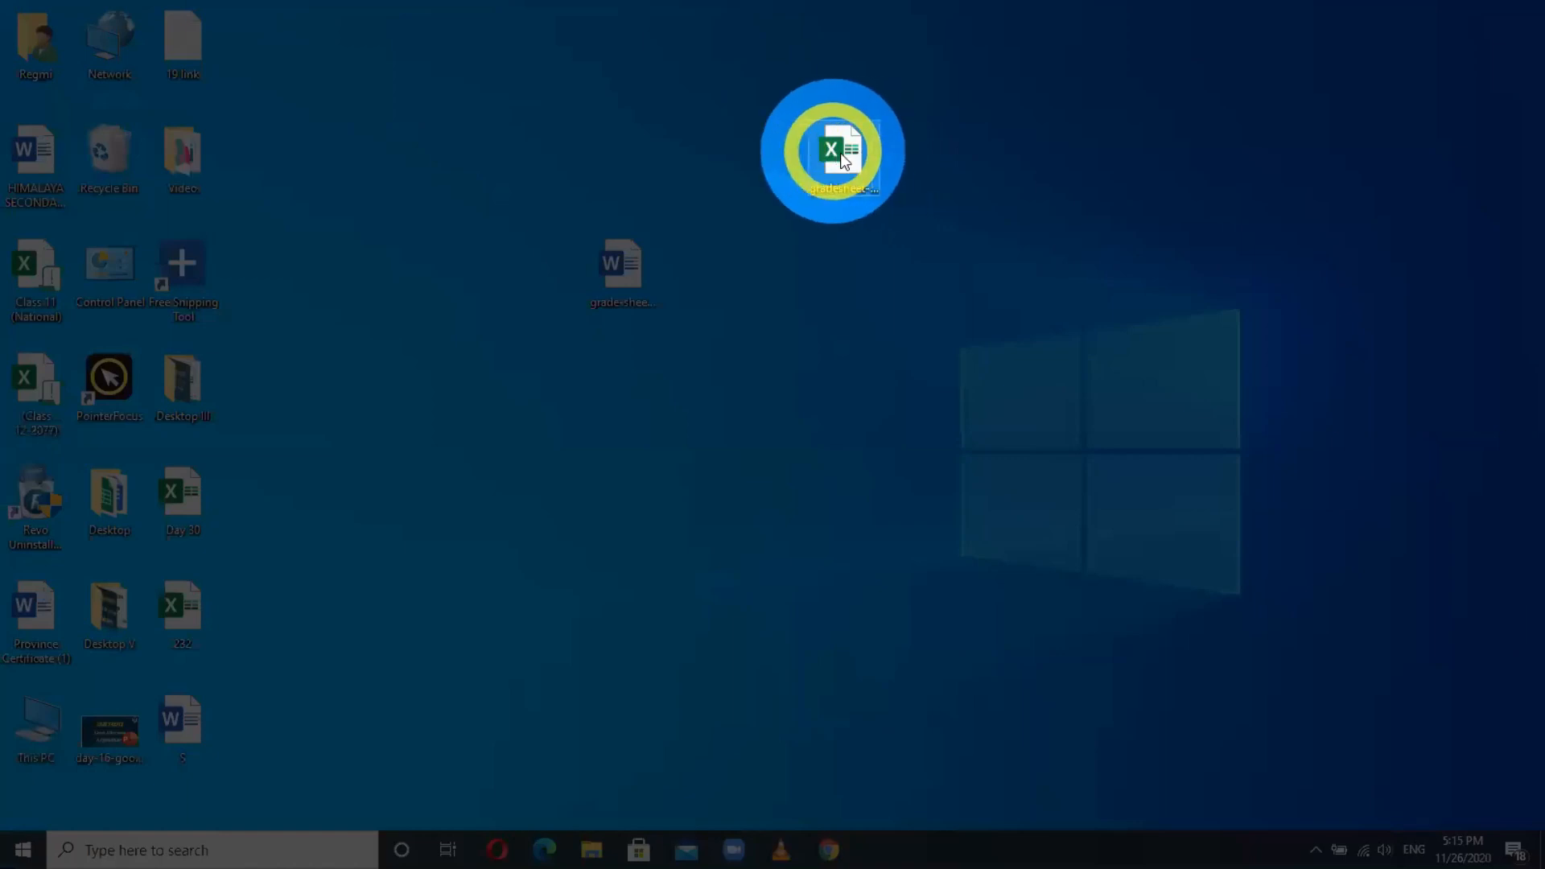
double_click(838, 158)
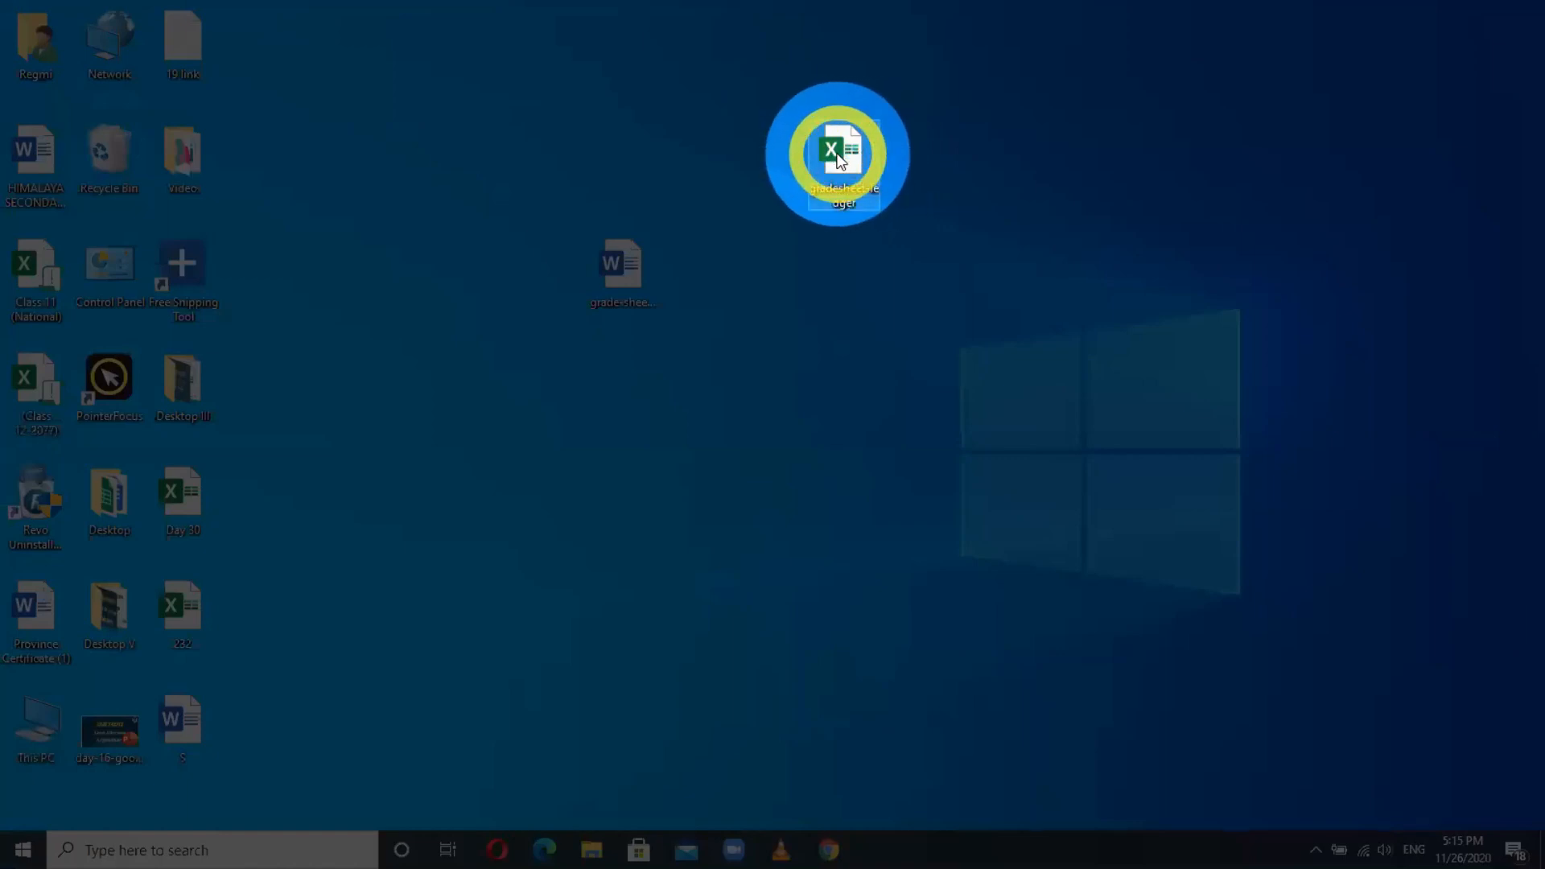
key(ctrl+F2)
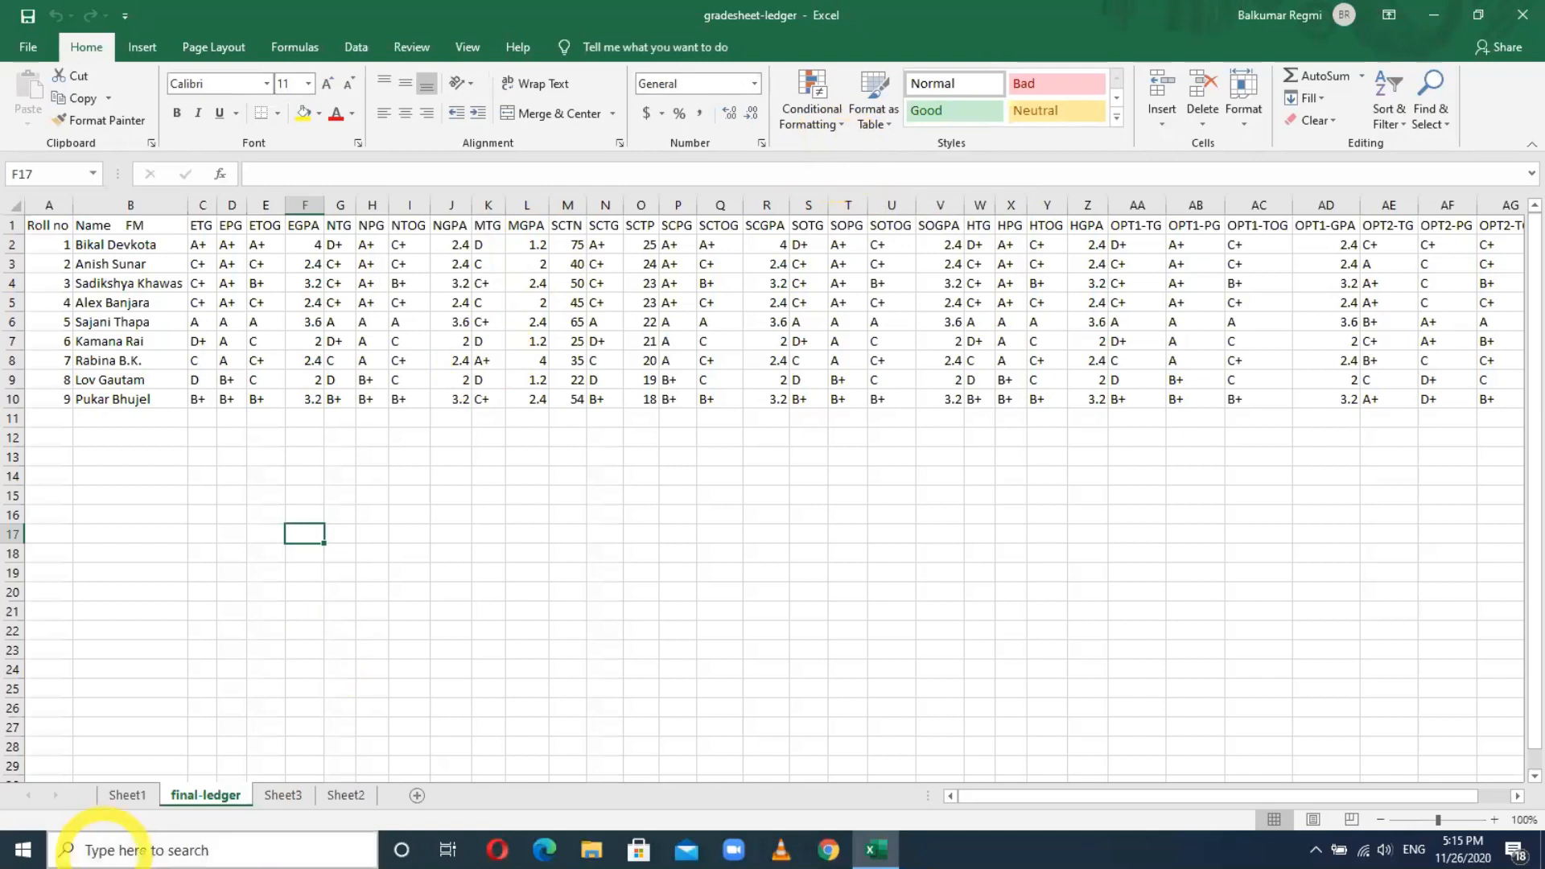
Switch to Sheet1 of the ledger and look over the English columns C to I and the neighbouring subject groups.
click(122, 793)
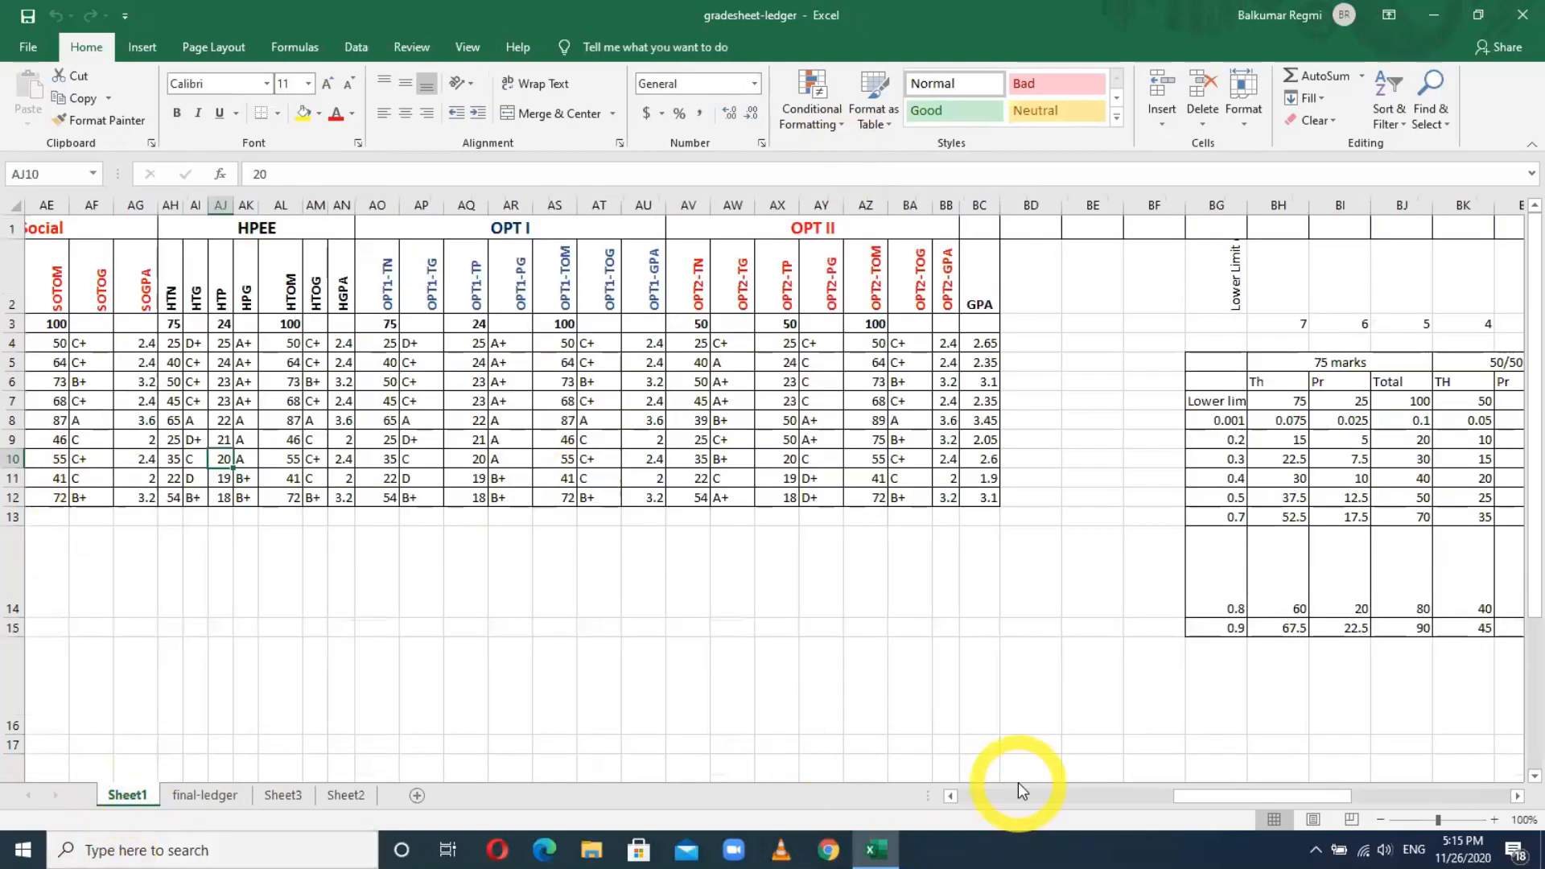
drag(1199, 801, 982, 796)
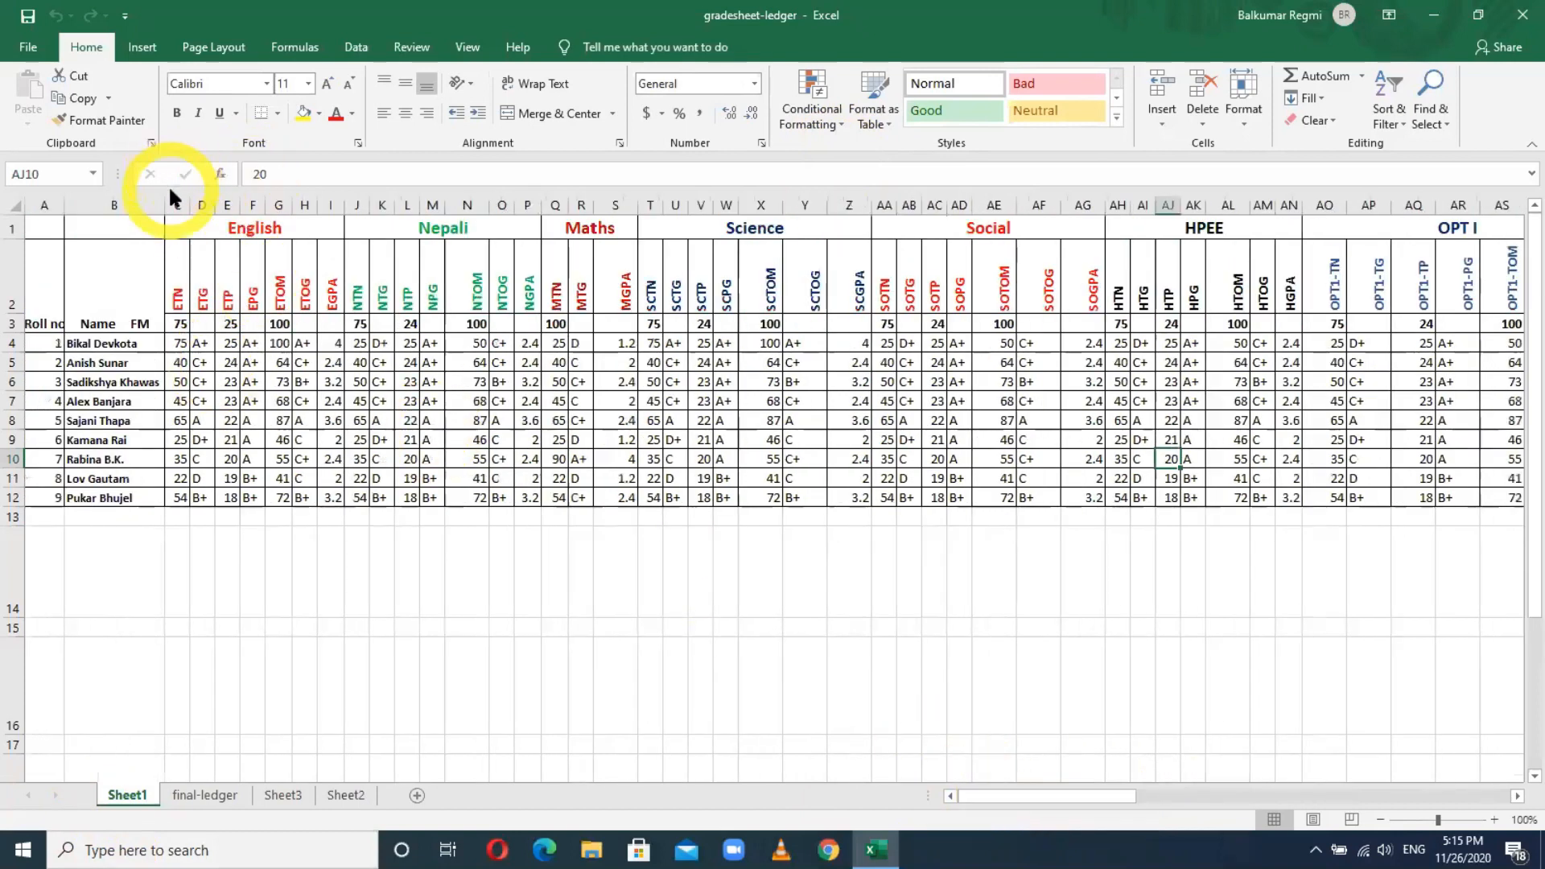
drag(178, 205, 330, 203)
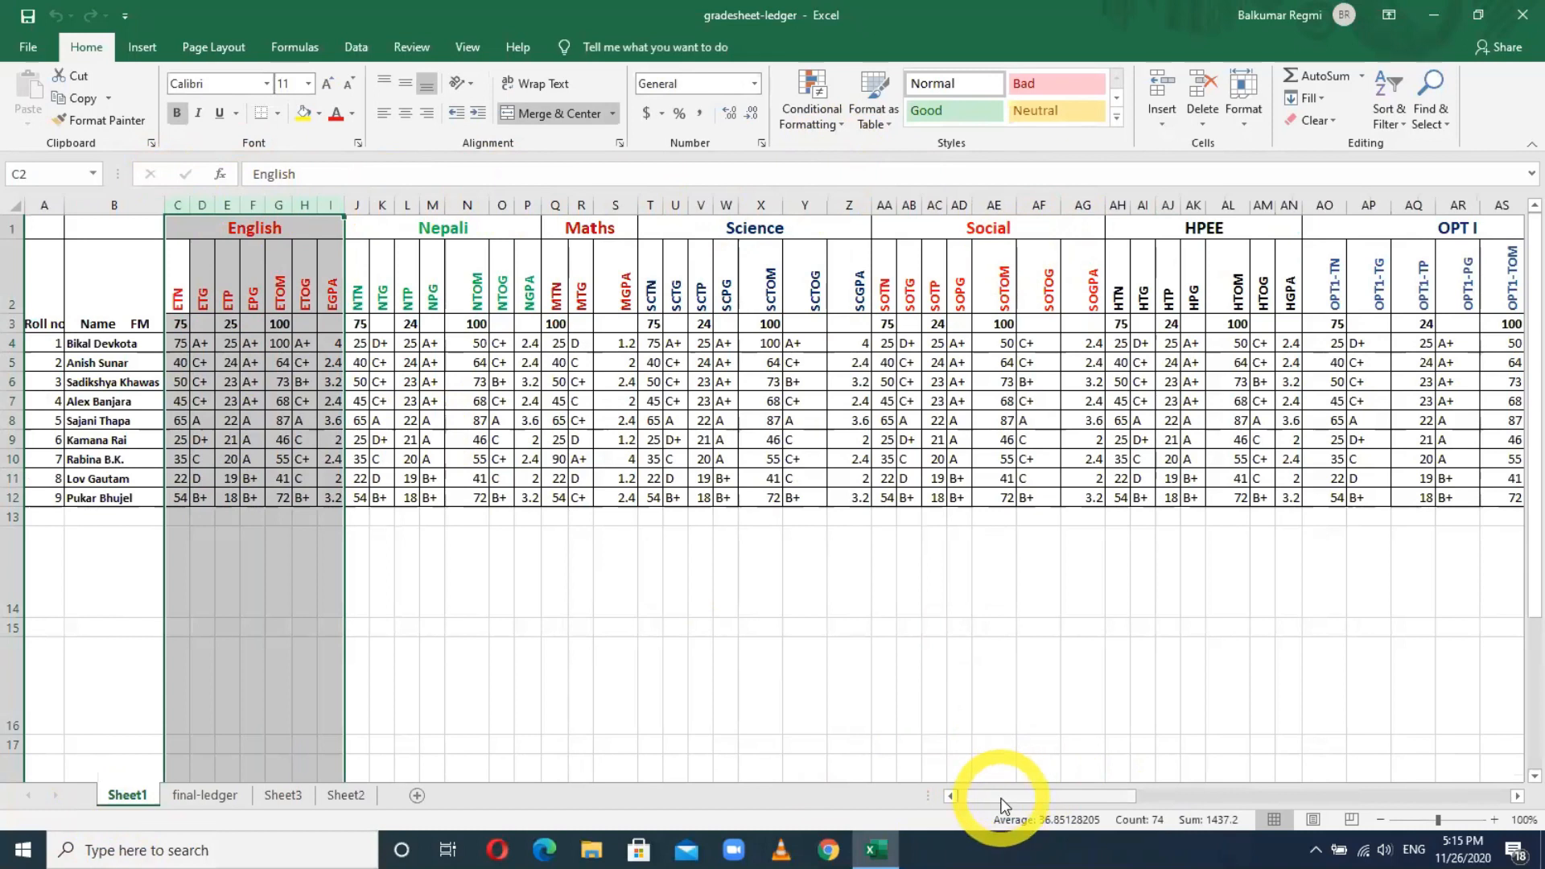
mouse_move(986, 798)
mouse_down()
mouse_move(1274, 790)
mouse_move(995, 792)
mouse_up()
click(511, 659)
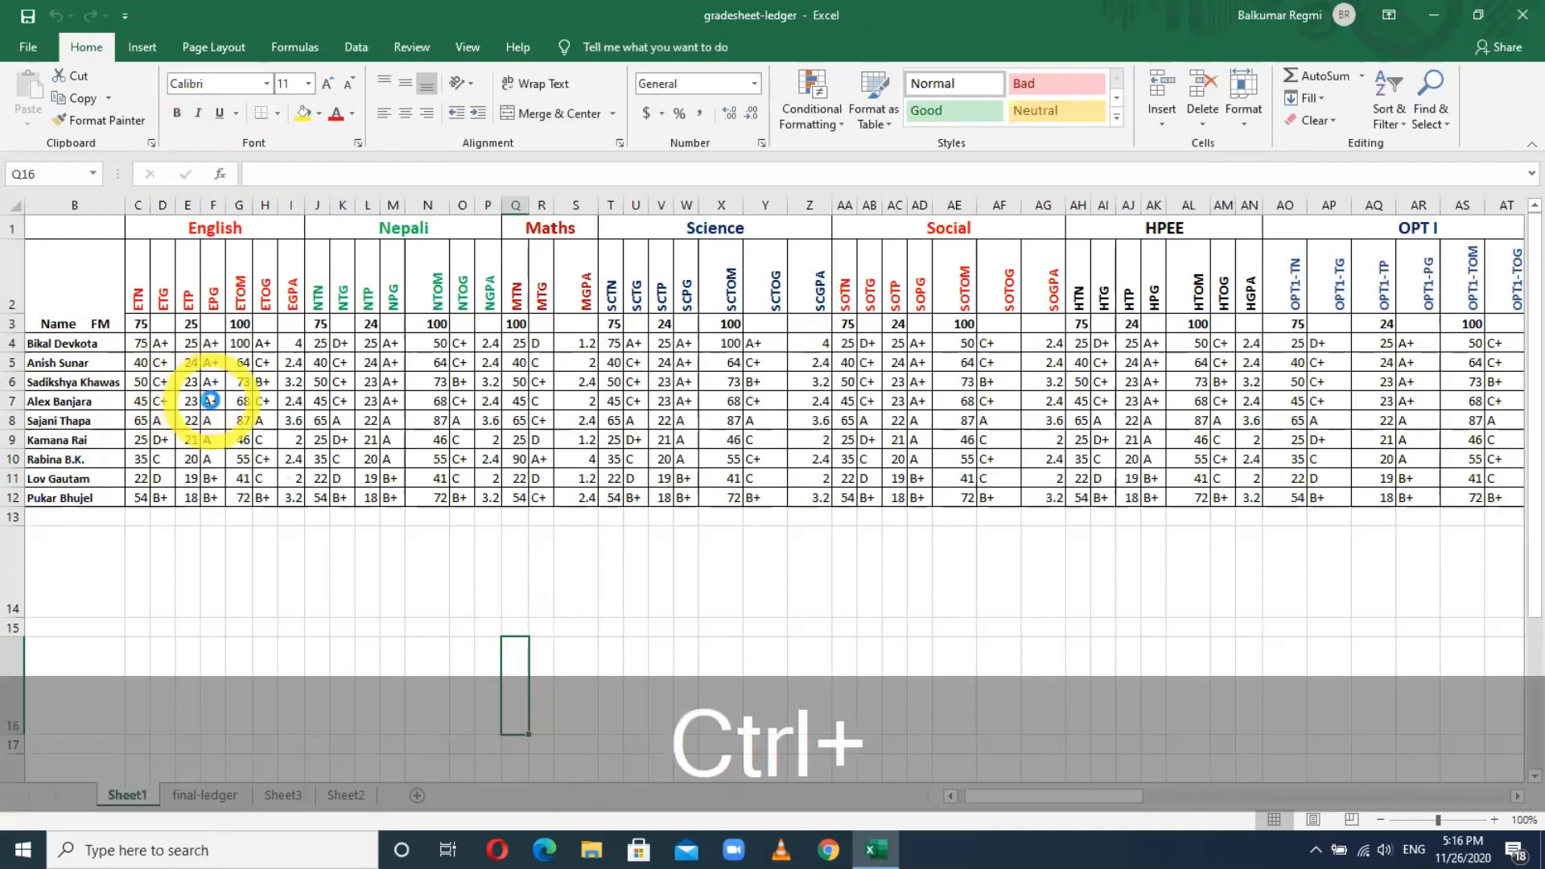
Enlarge the ledger to 175% and examine the merged subject headings in row 1, such as English and Nepali.
scroll(210, 399, up, 5)
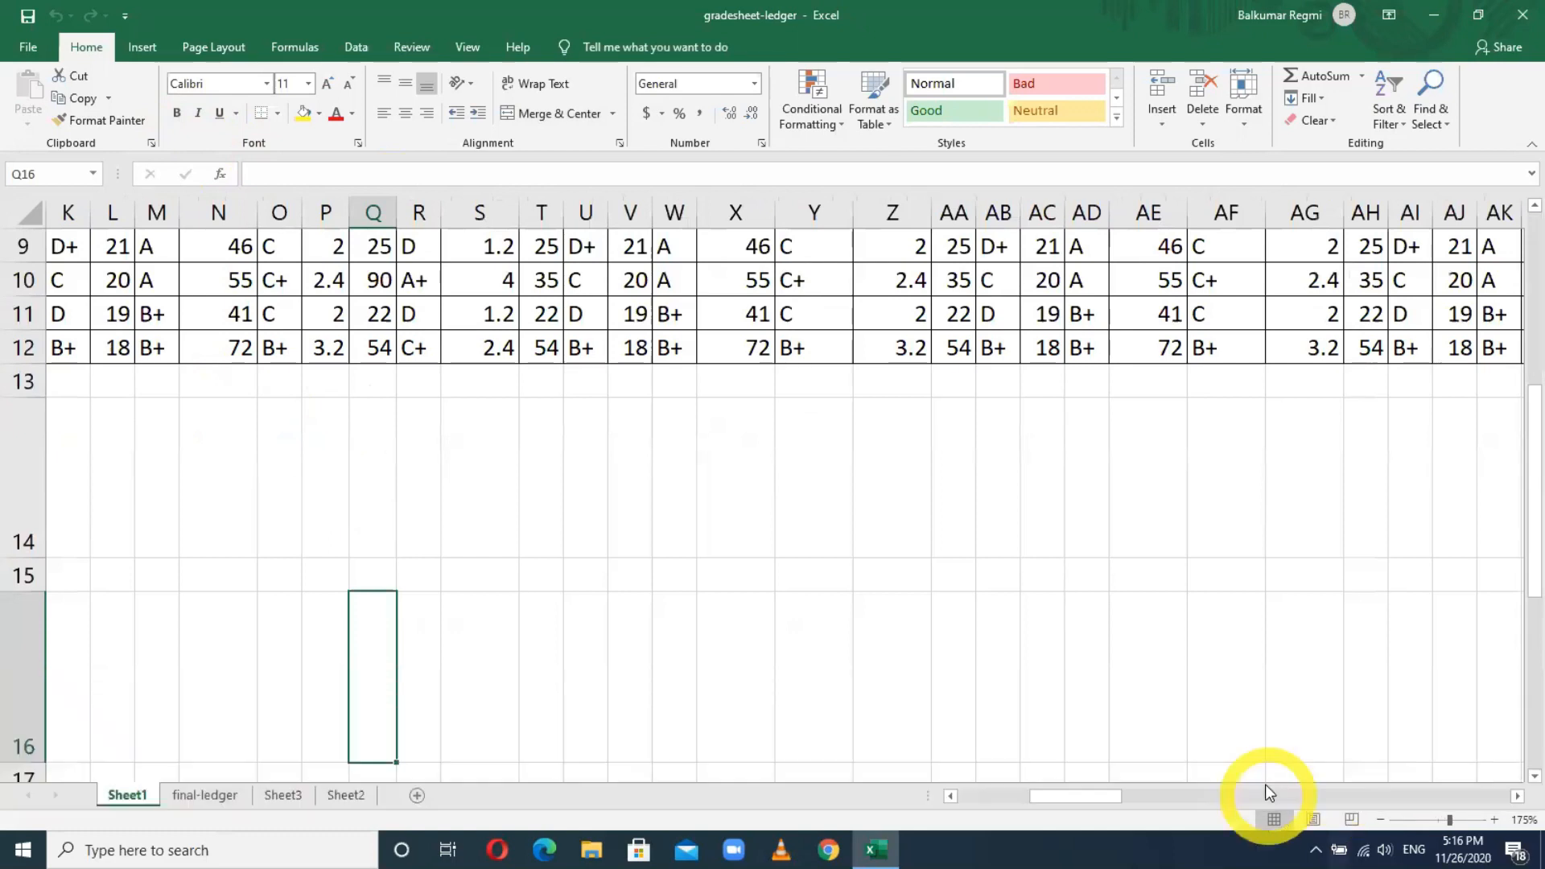
drag(1075, 797, 964, 805)
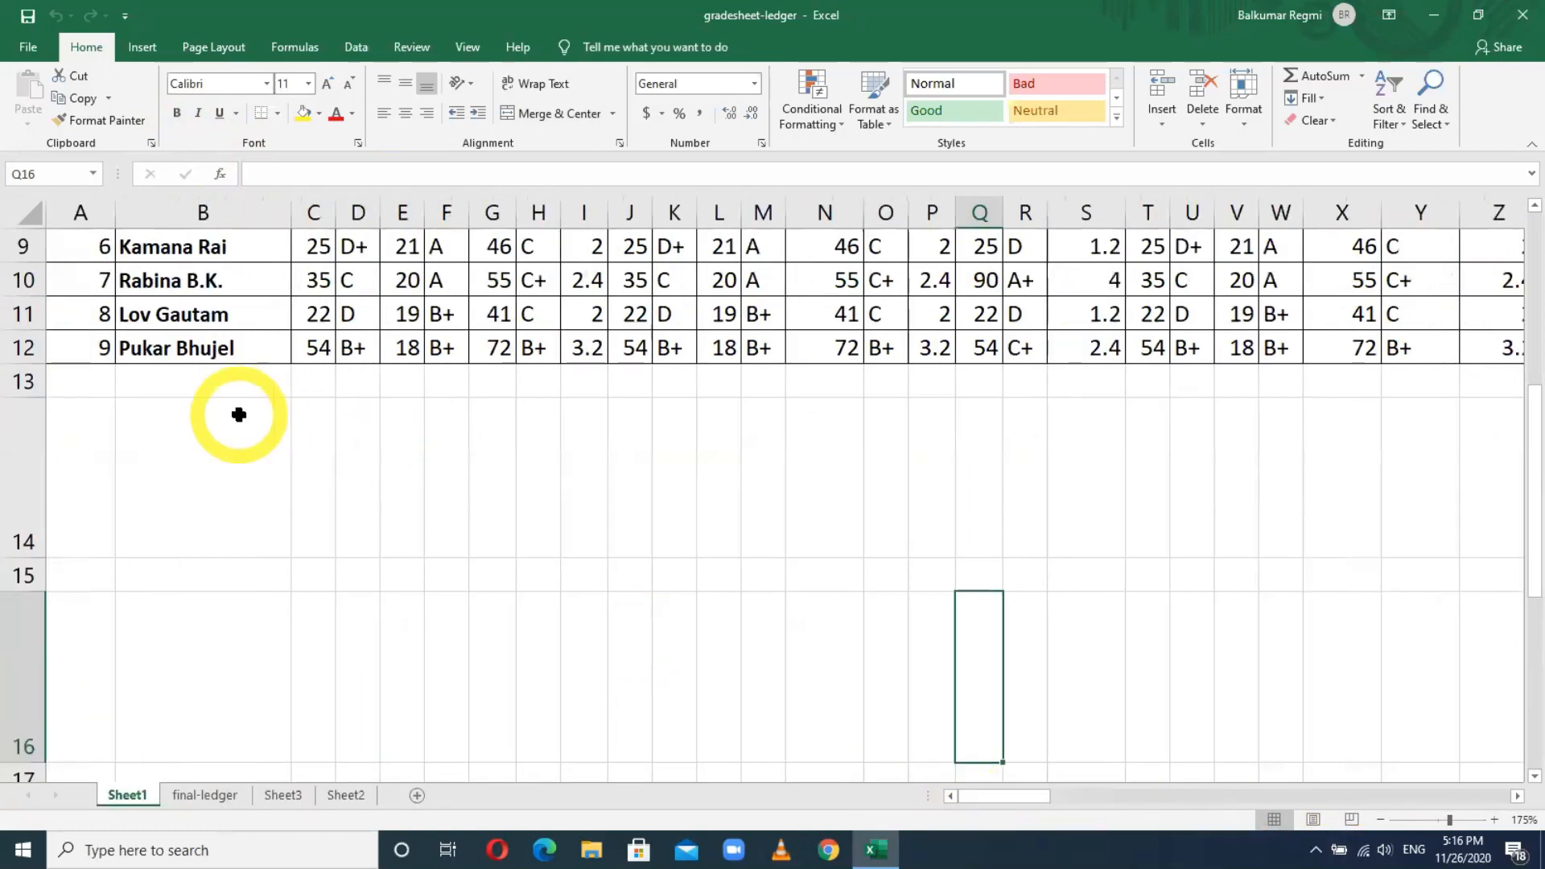
scroll(239, 414, up, 3)
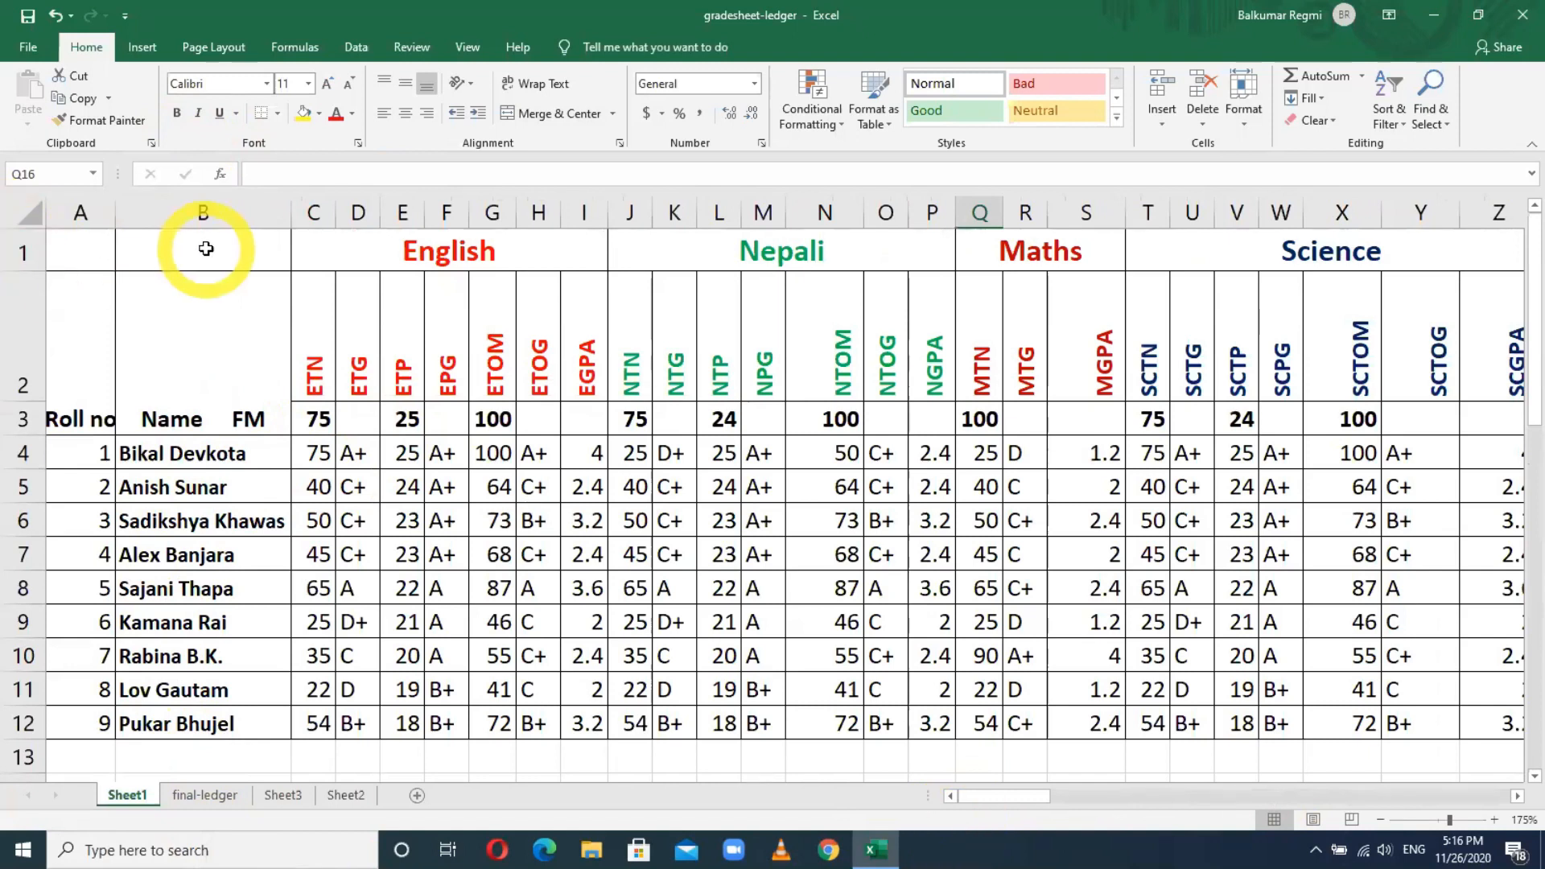
click(366, 247)
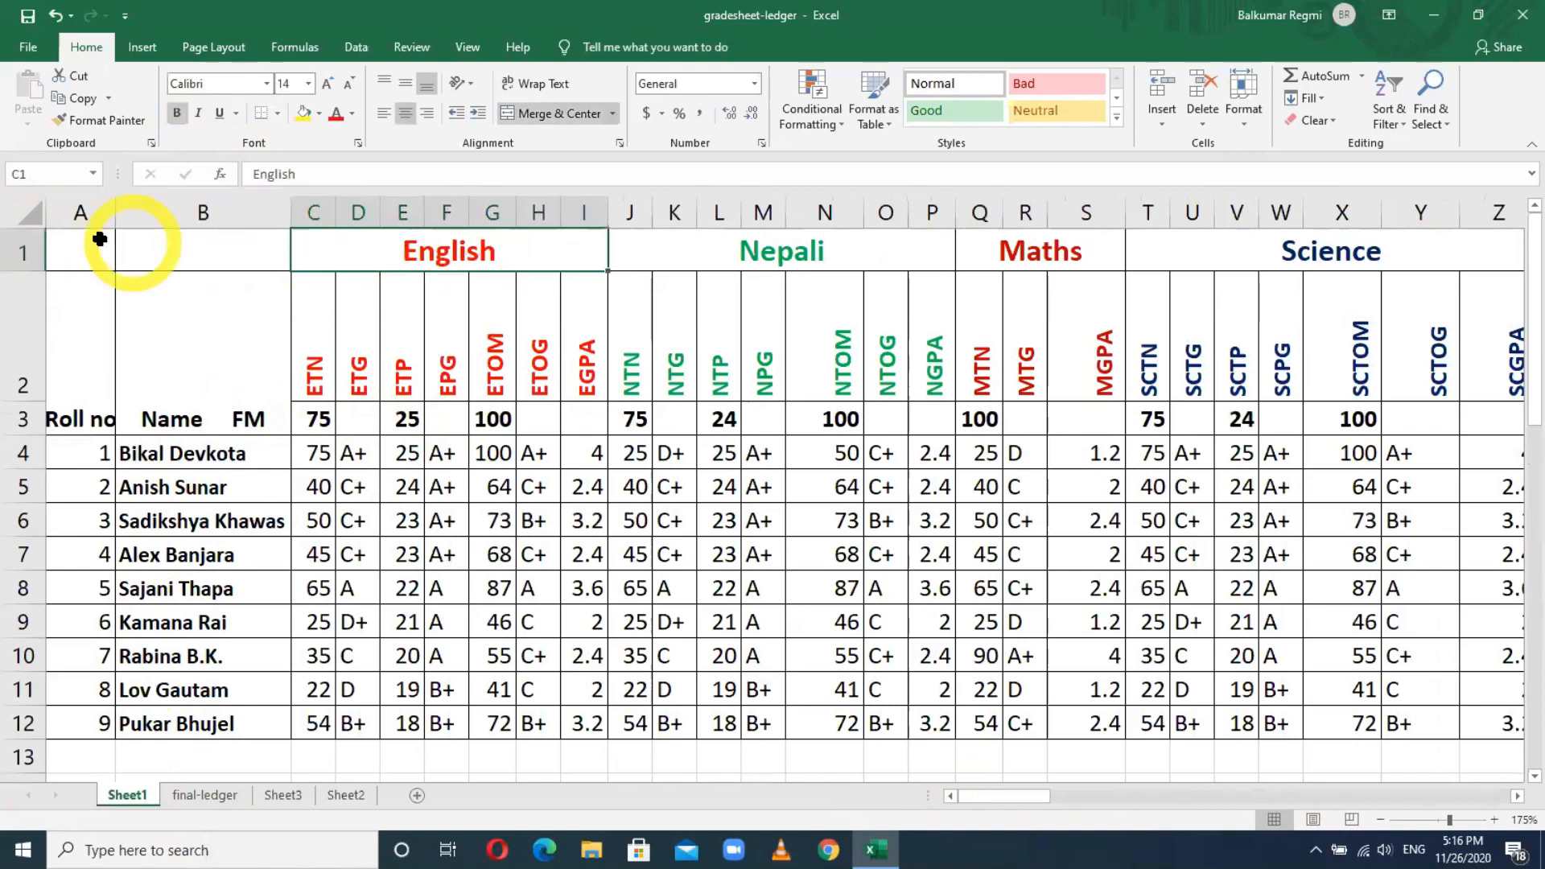
click(21, 249)
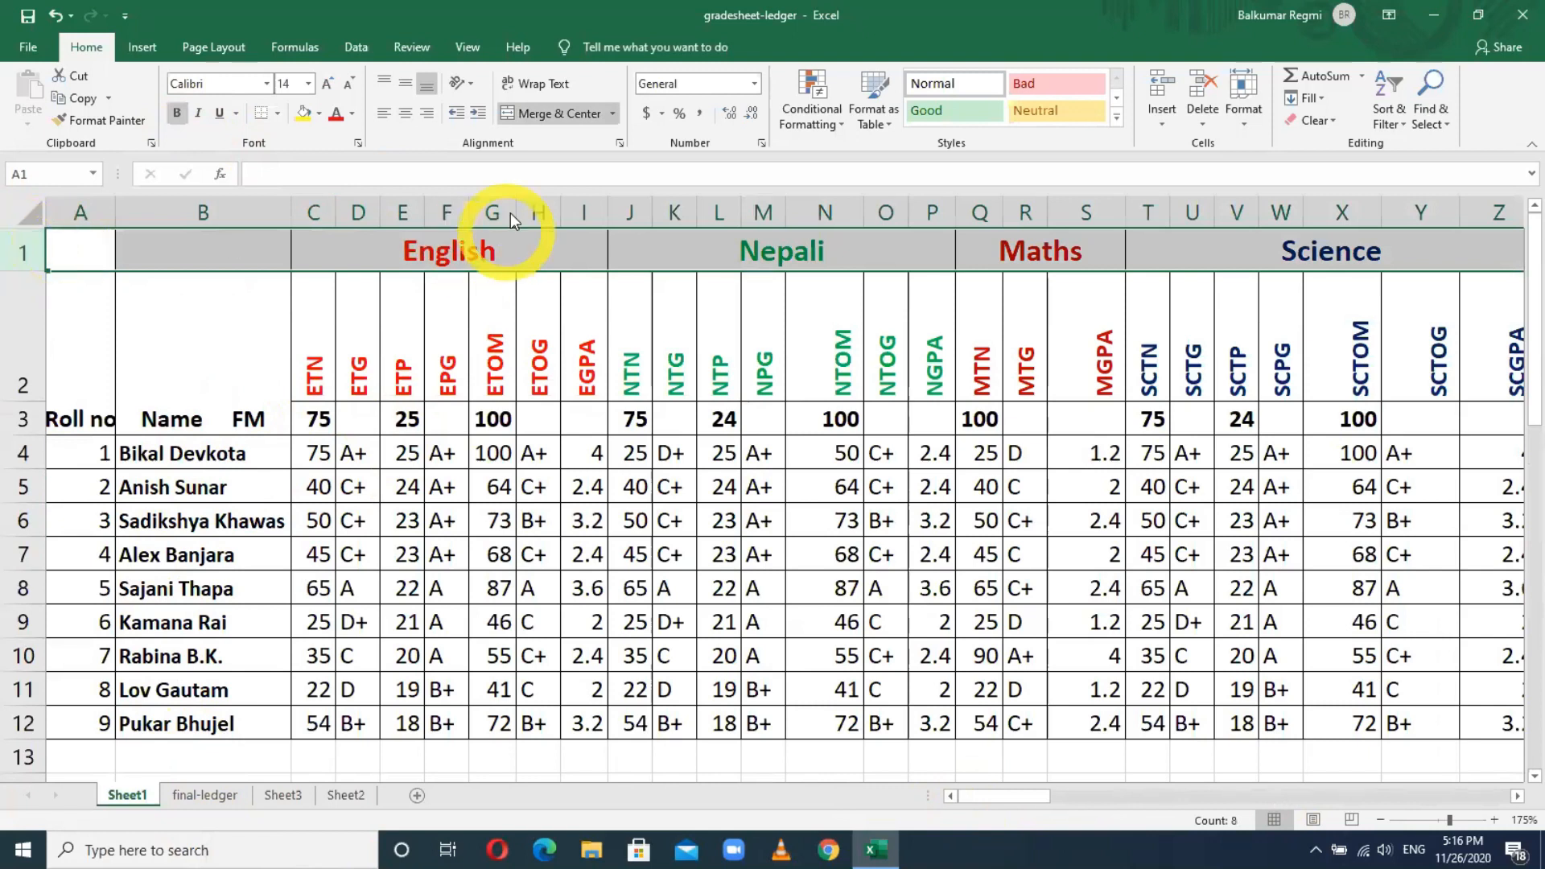
click(392, 252)
mouse_move(403, 247)
mouse_down()
mouse_move(407, 297)
mouse_move(383, 335)
mouse_up()
drag(387, 231, 389, 257)
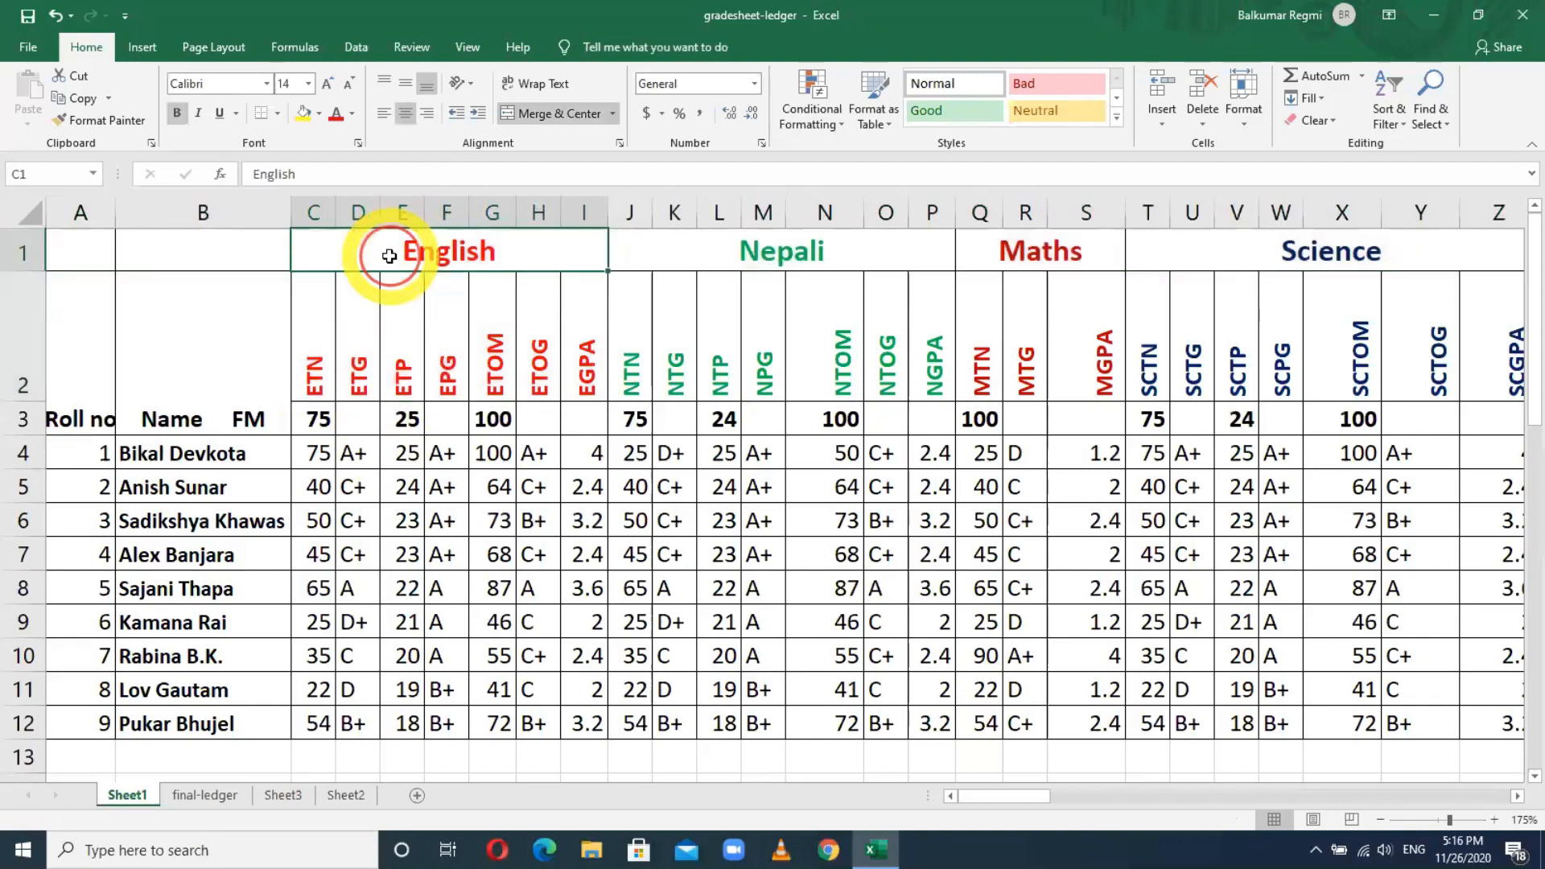
click(779, 248)
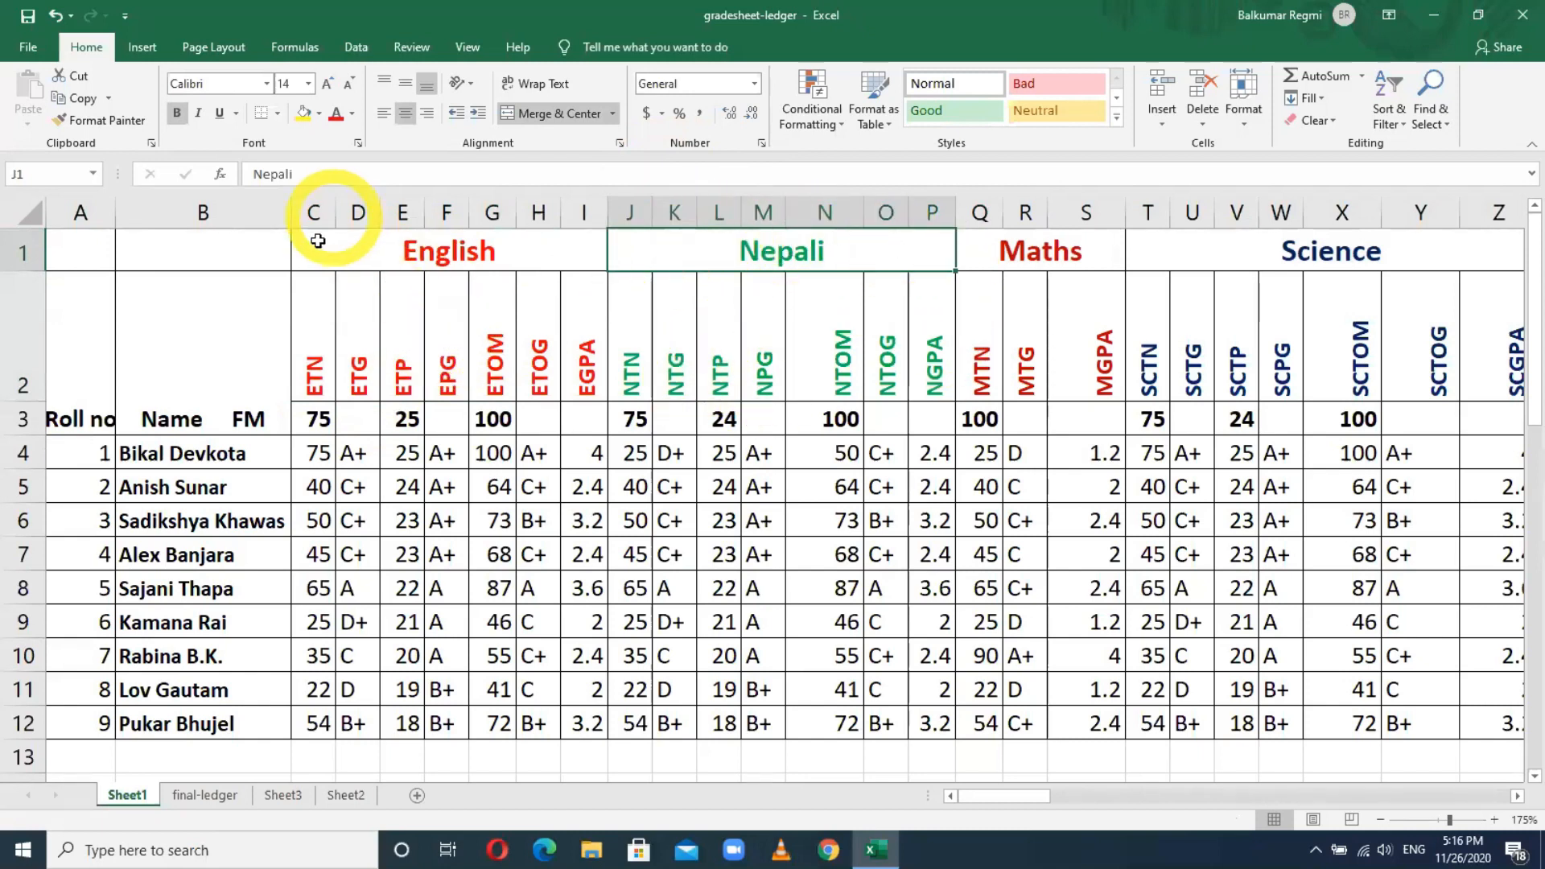
Examine each English column heading in row 2, from ETN through EGPA, and the merged English heading above them.
click(317, 328)
click(359, 321)
click(402, 321)
click(446, 319)
click(493, 319)
click(537, 317)
click(588, 317)
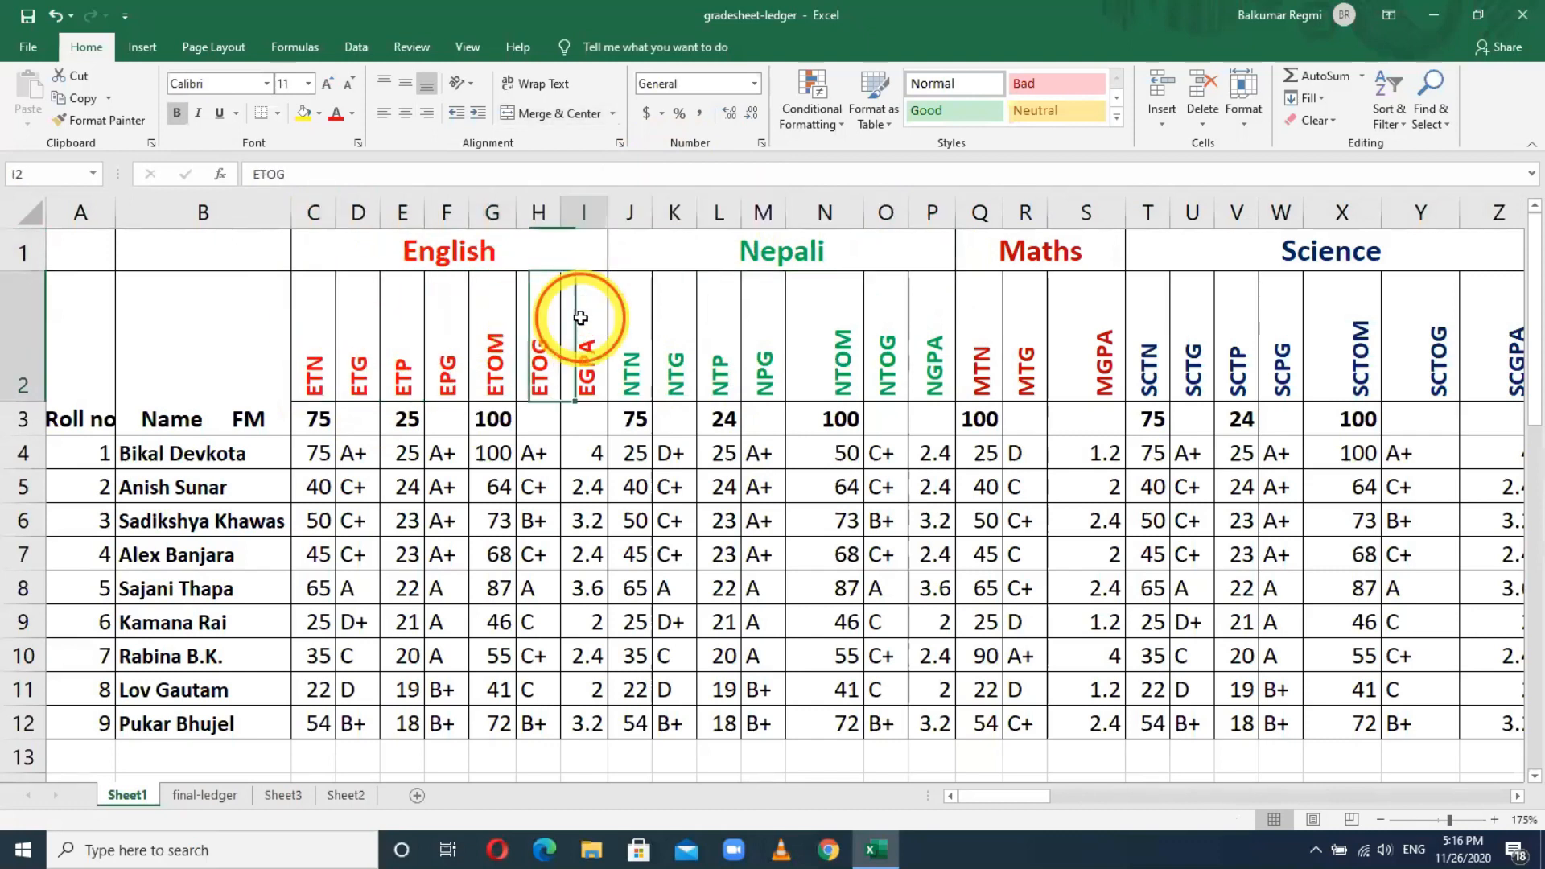
click(447, 250)
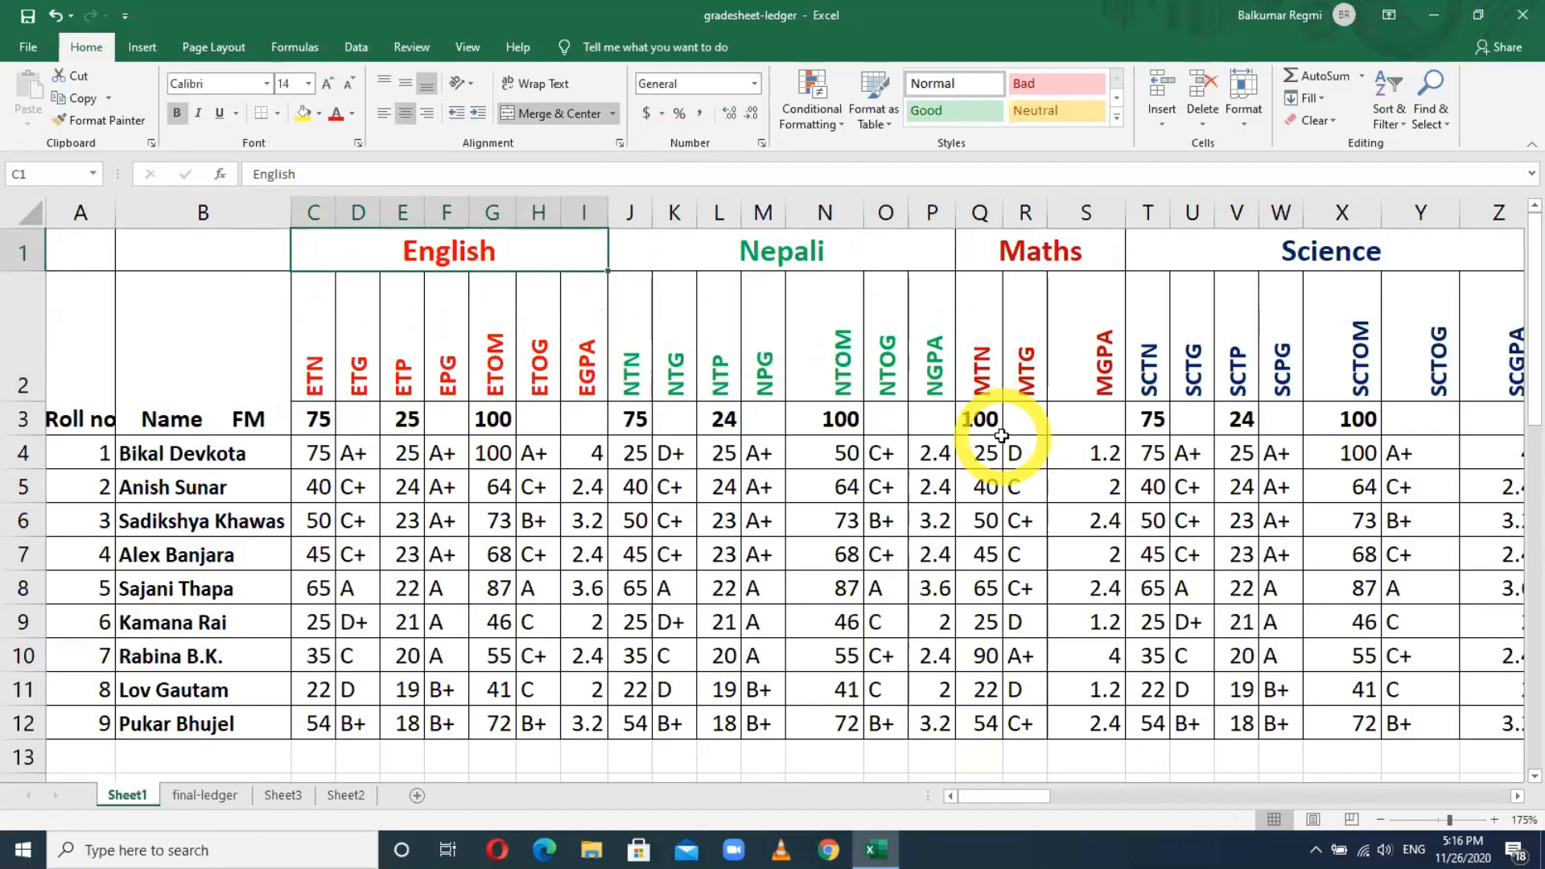
click(630, 9)
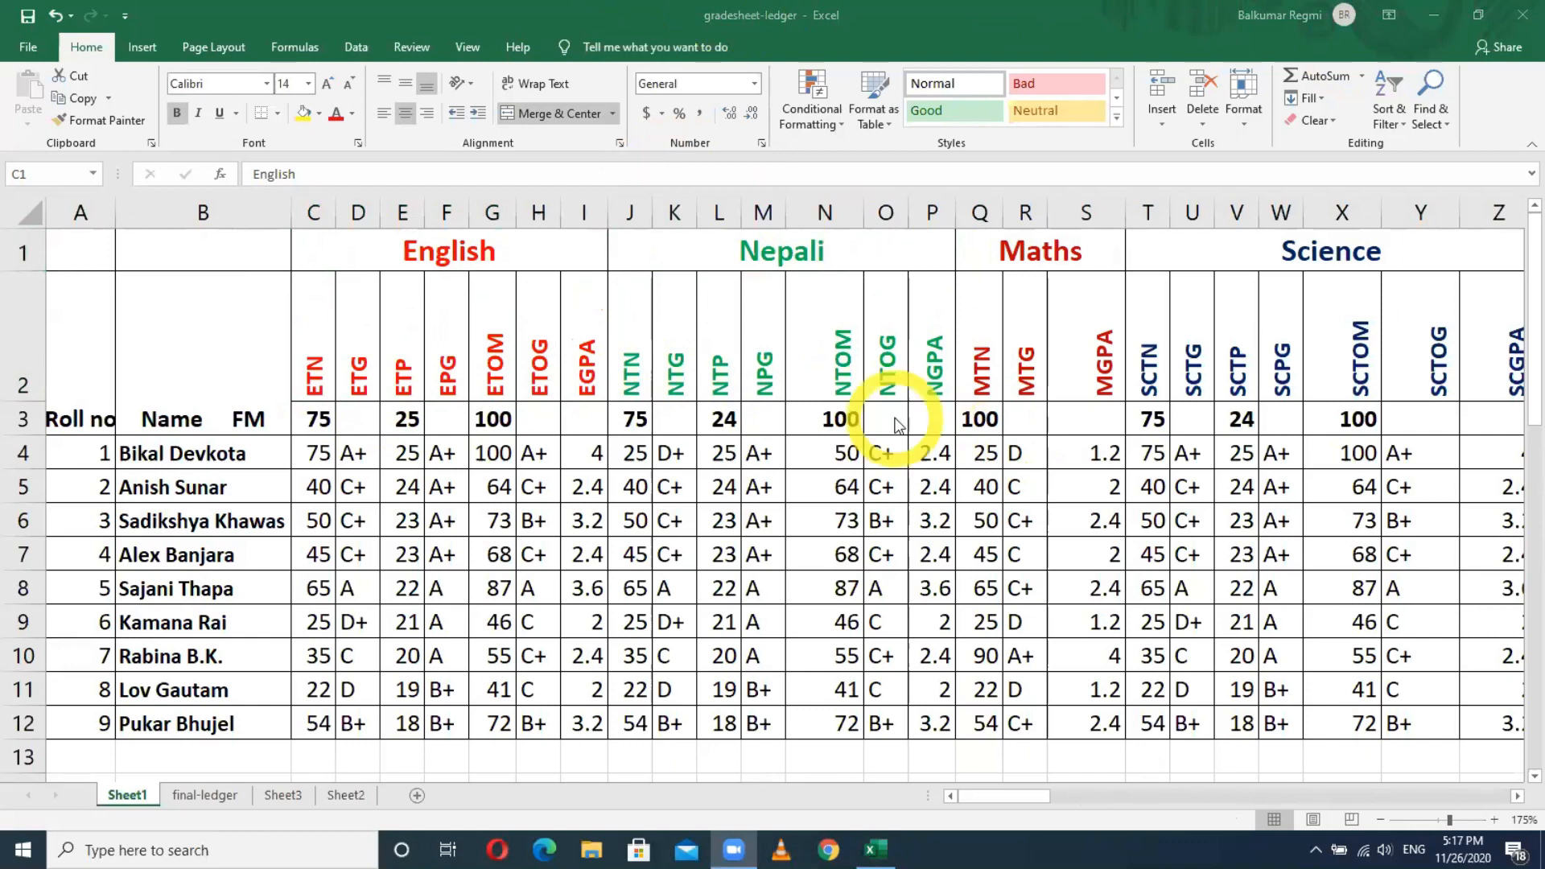
click(948, 263)
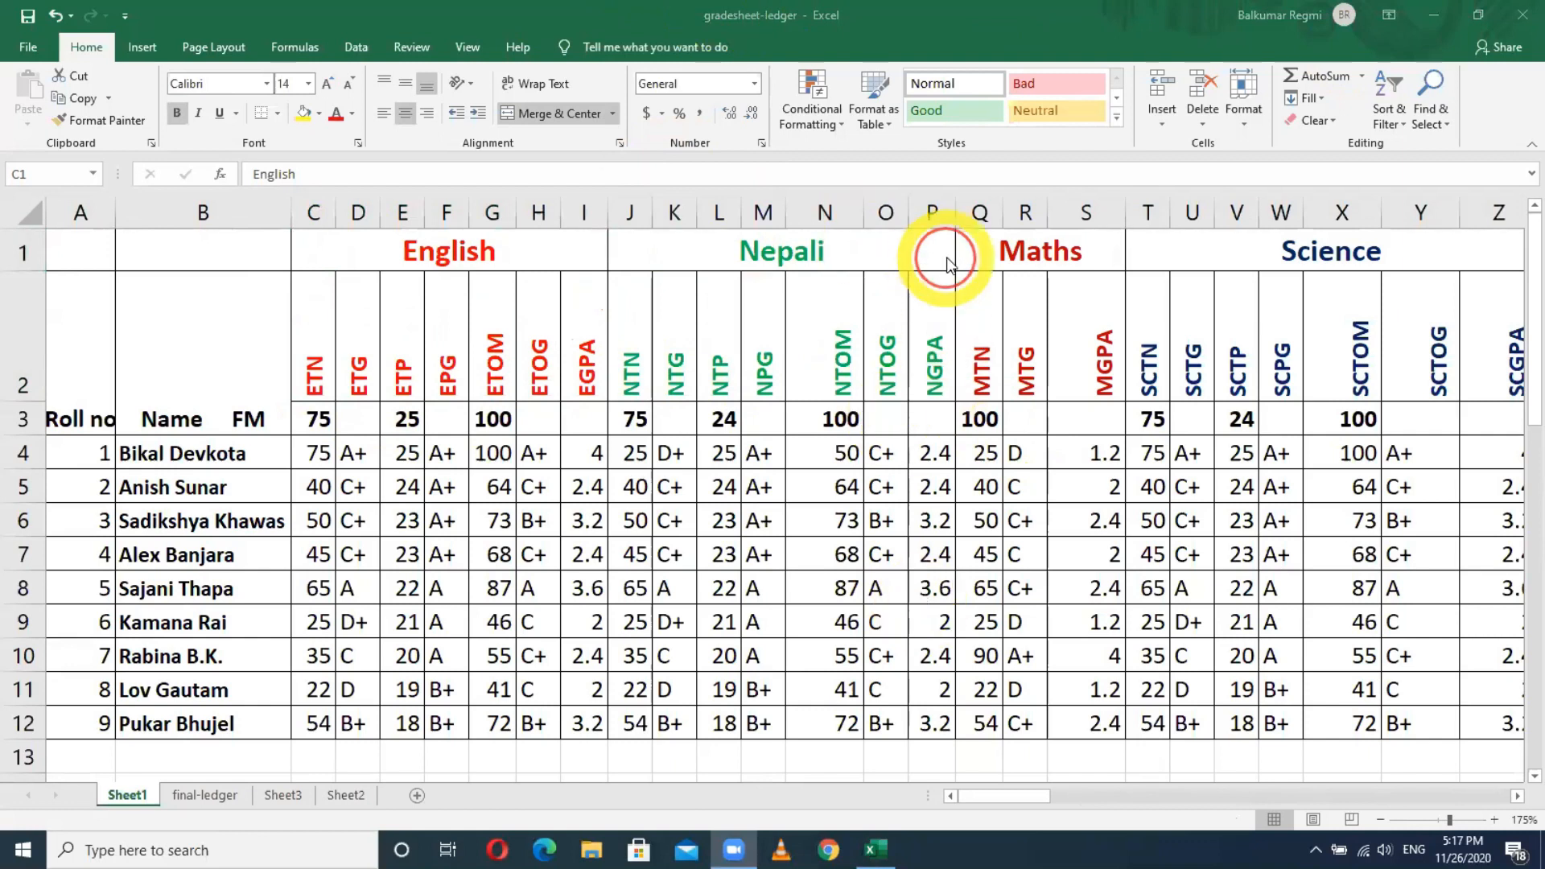
Examine English columns C through I one at a time, along with the merged English heading and row 1.
click(1211, 275)
click(407, 497)
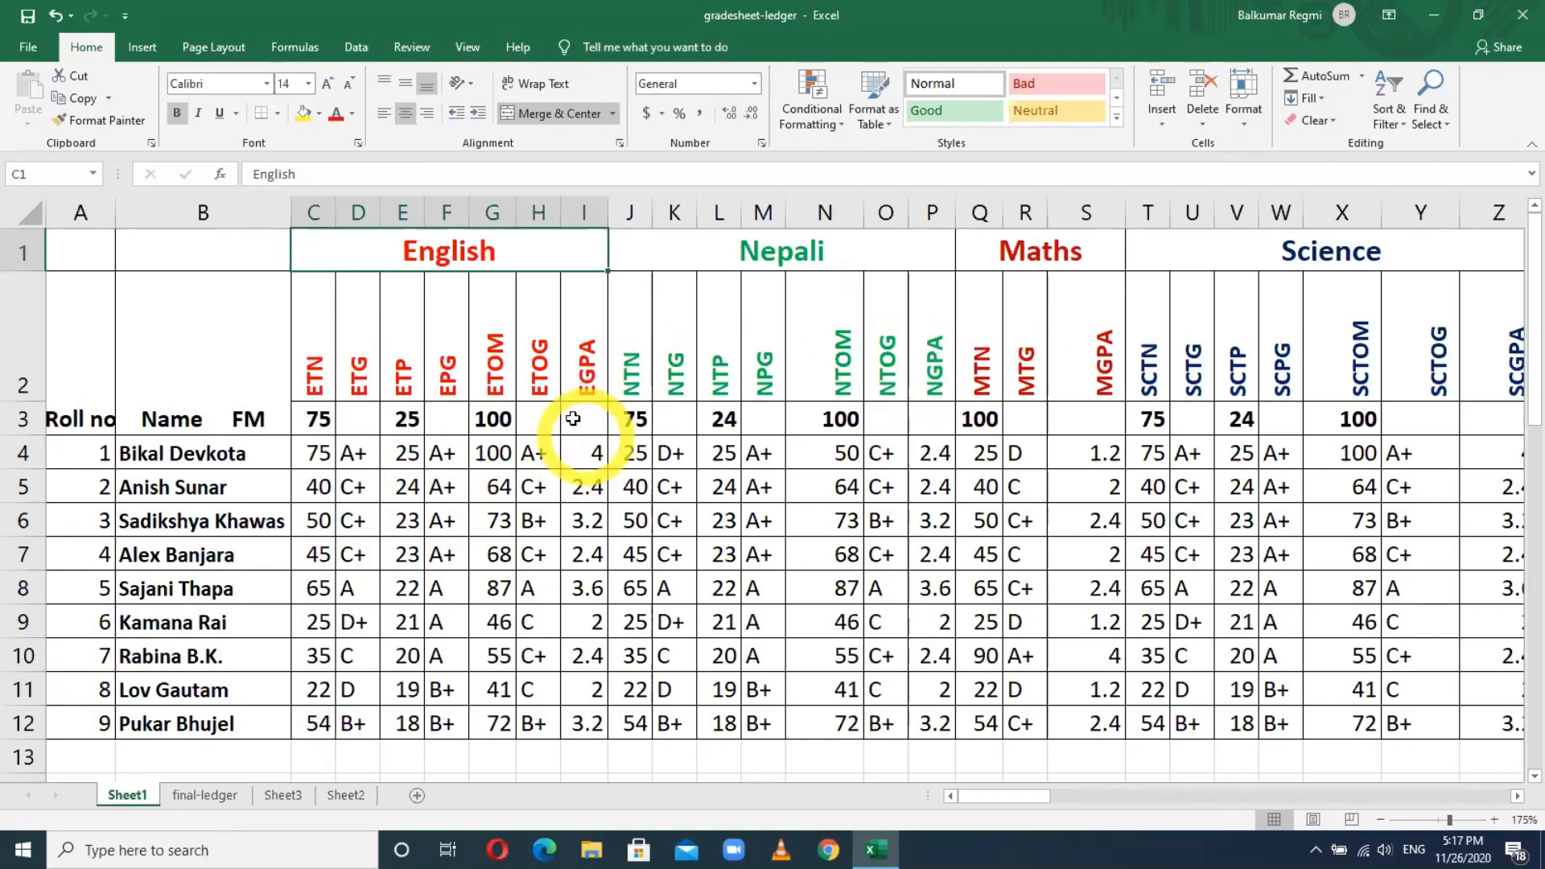
click(313, 211)
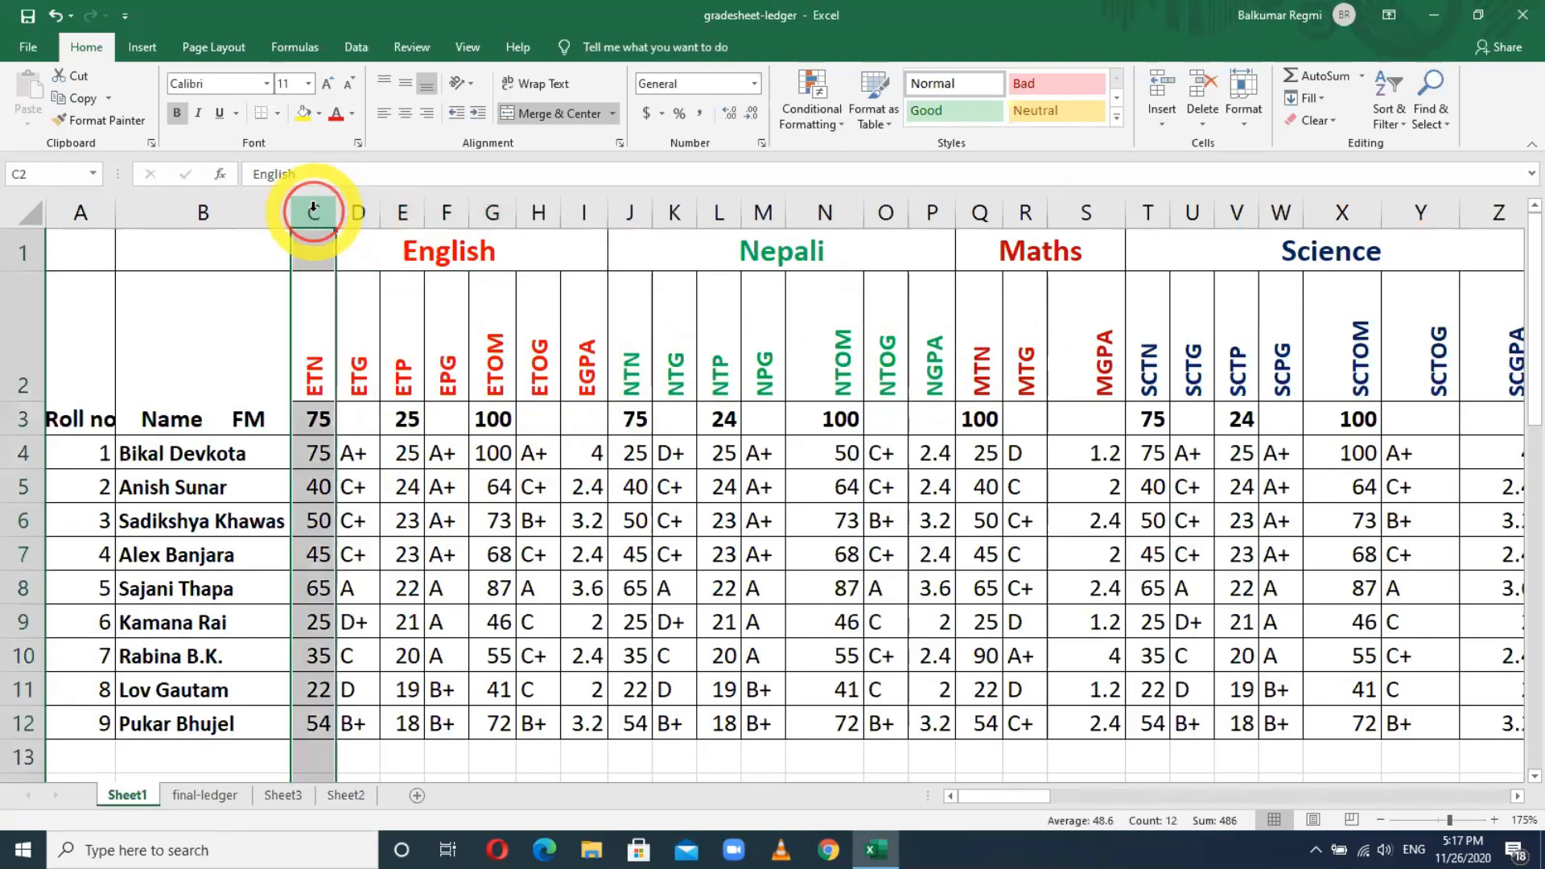
click(359, 212)
click(403, 202)
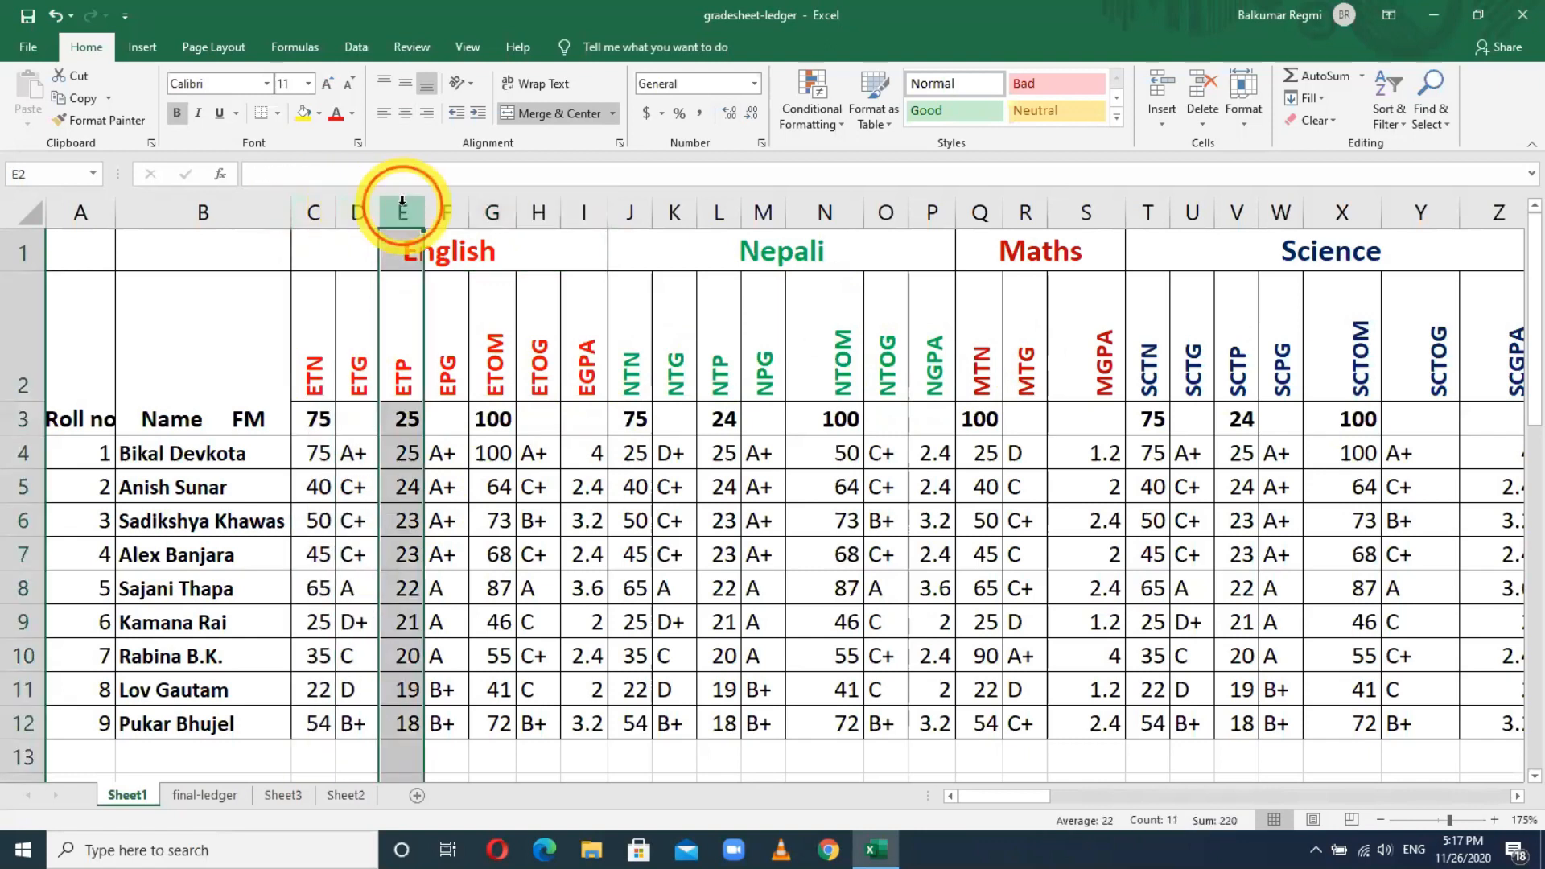
click(444, 209)
click(497, 209)
click(556, 207)
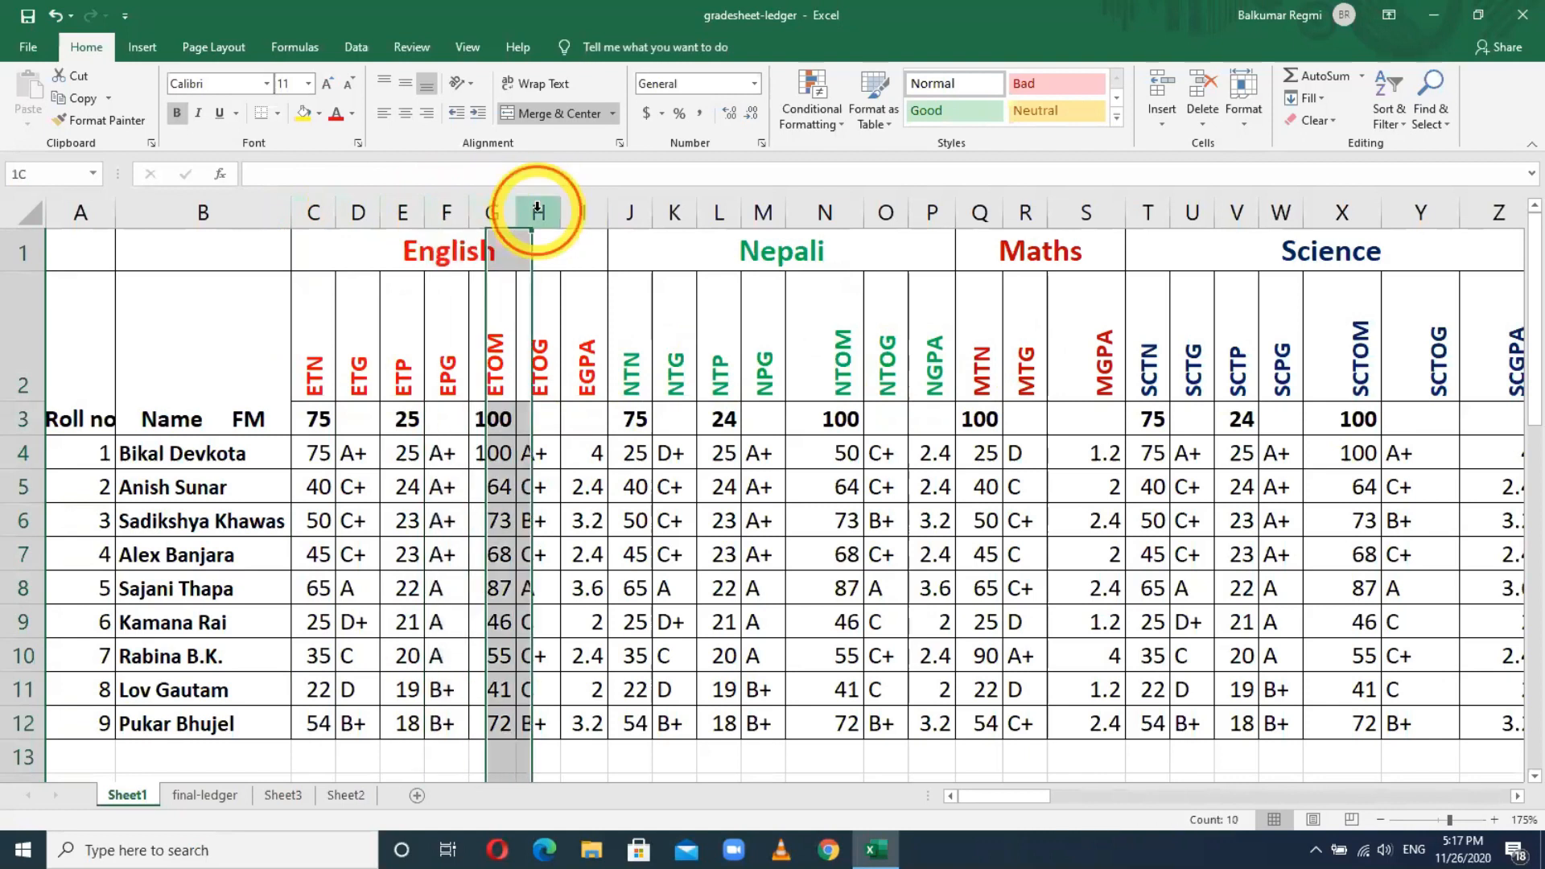
click(587, 208)
click(459, 252)
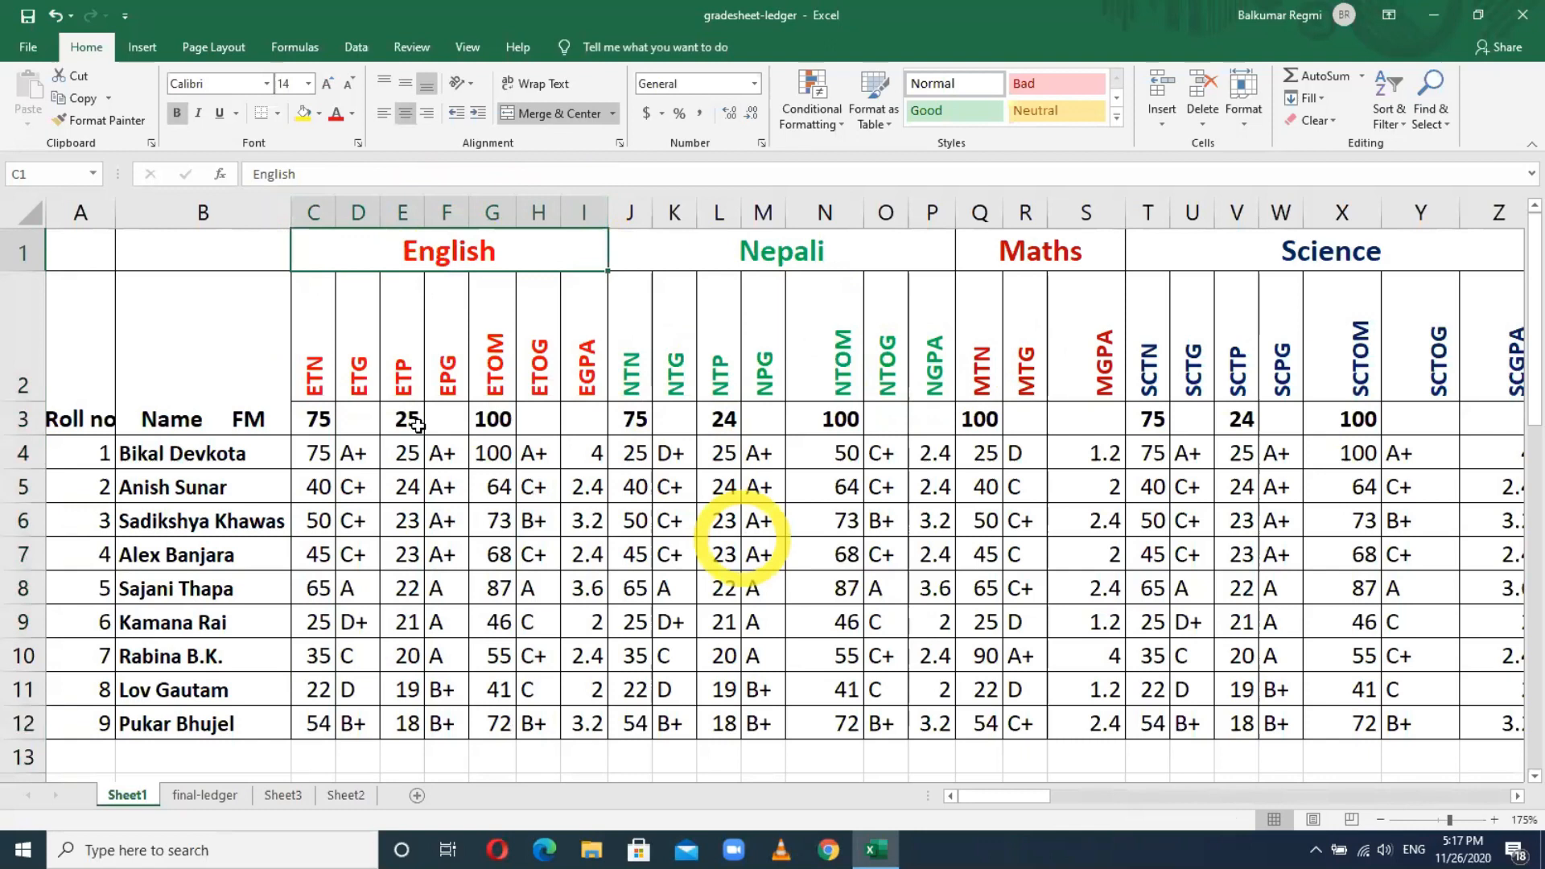
click(17, 250)
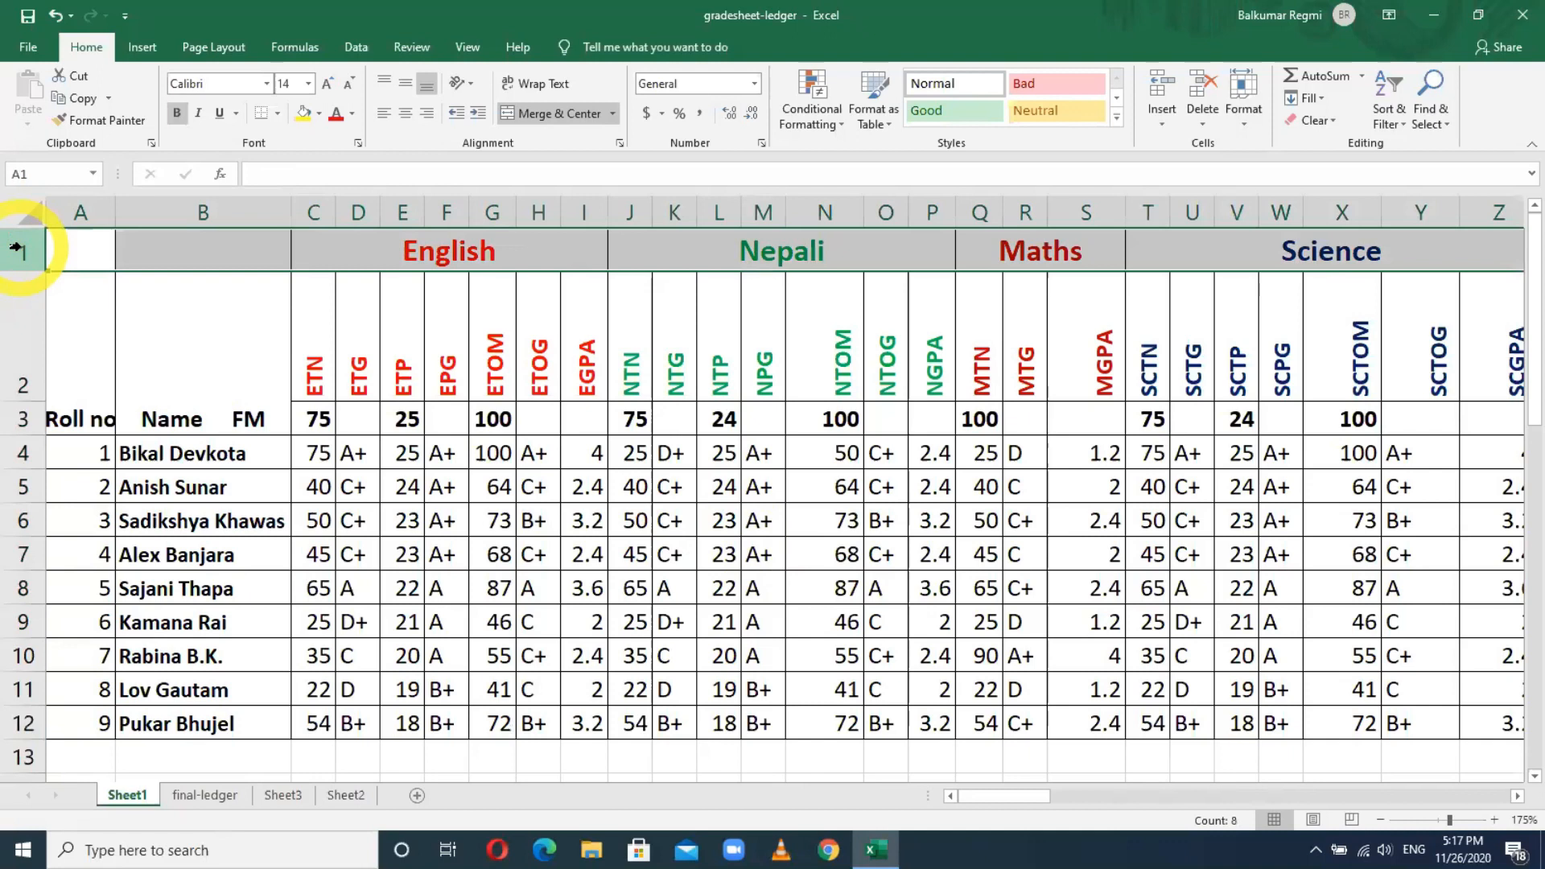
Add a new worksheet after Sheet1, enlarge it to 160%, and enter the heading Roll in A1.
click(418, 794)
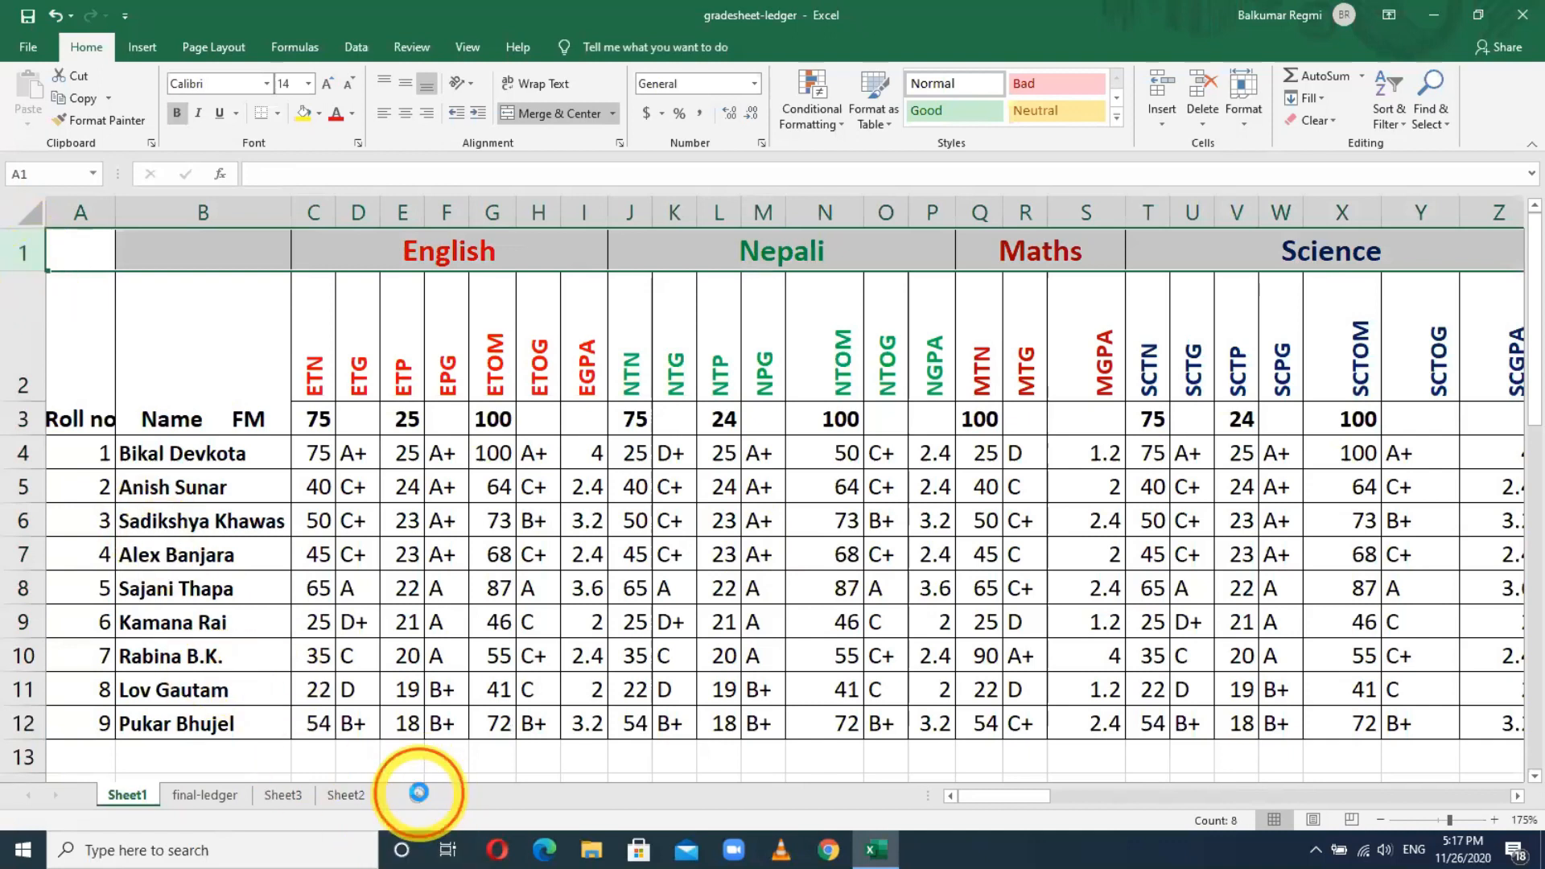
scroll(174, 443, up, 4)
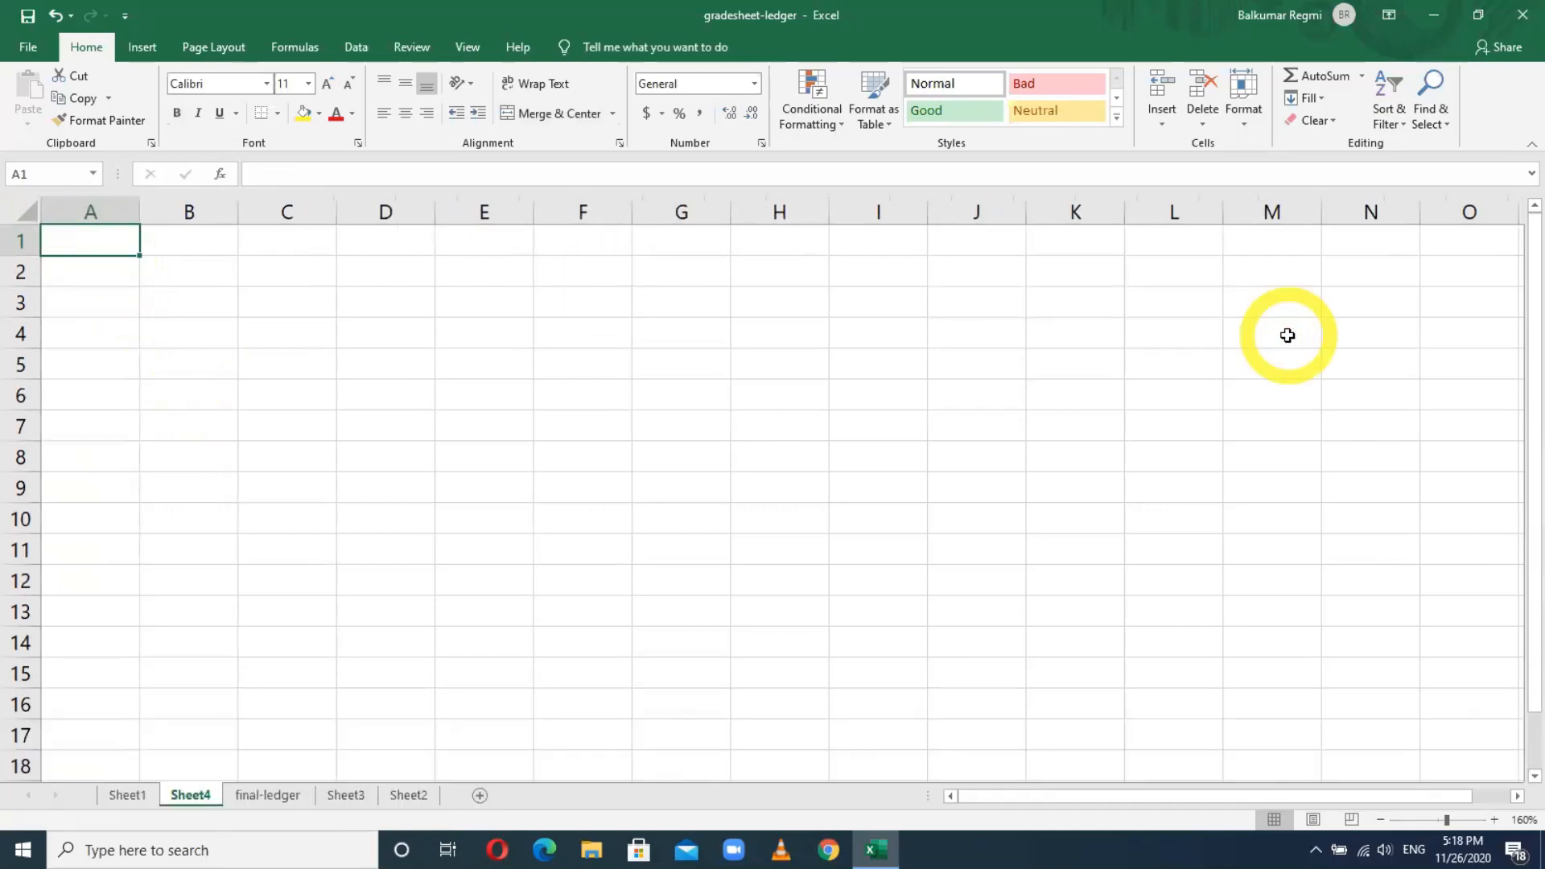
text(sN)
key(BackSpace)
key(BackSpace)
text(rOL)
key(BackSpace)
key(BackSpace)
key(BackSpace)
key(Caps_Lock)
text(Roll)
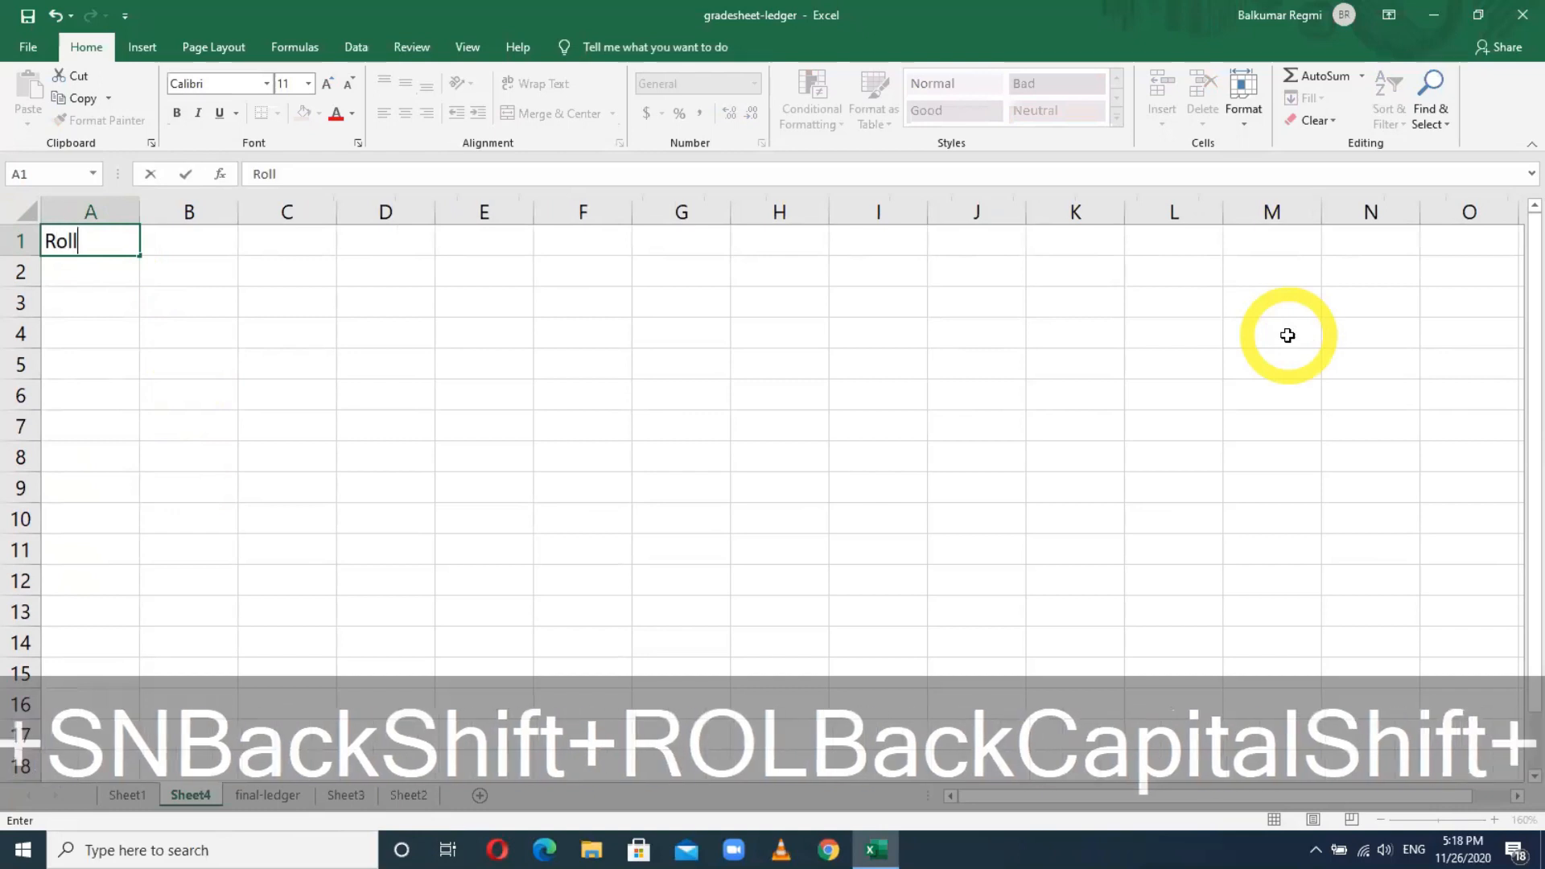
Enter the headings Name and Eng in cells B1 and C1.
key(Tab)
text(Name)
key(Tab)
text(EWng)
key(BackSpace)
key(BackSpace)
key(BackSpace)
text(ng)
Enter the subject headings math, sci, soc and com in cells D1 to G1.
key(Tab)
text(m)
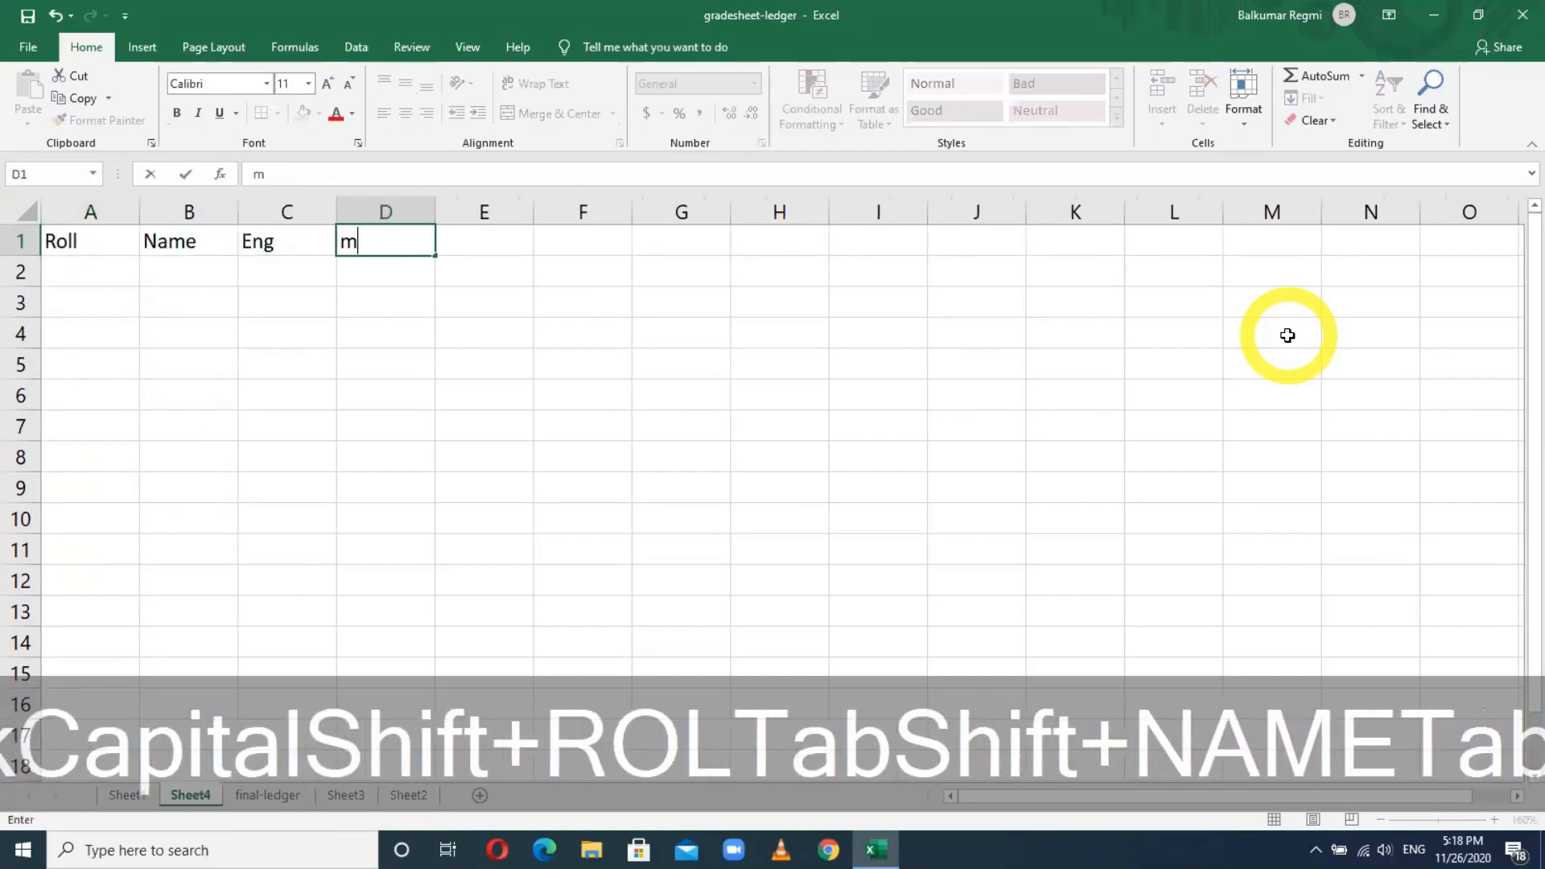
text(ath)
key(Tab)
text(sci)
key(Tab)
text(soc)
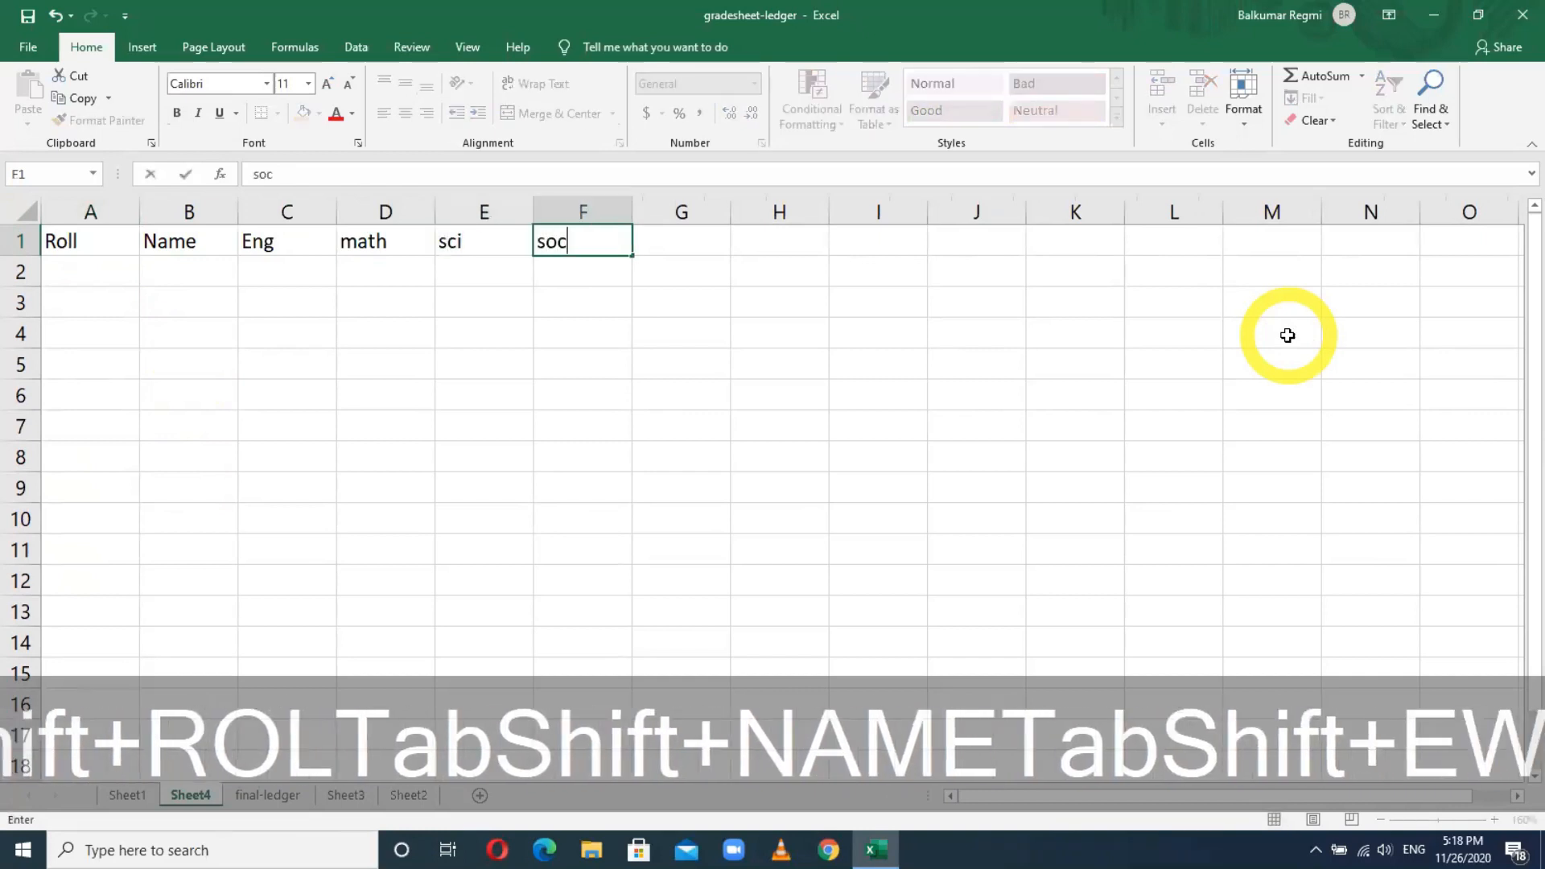
key(Tab)
text(com)
key(Tab)
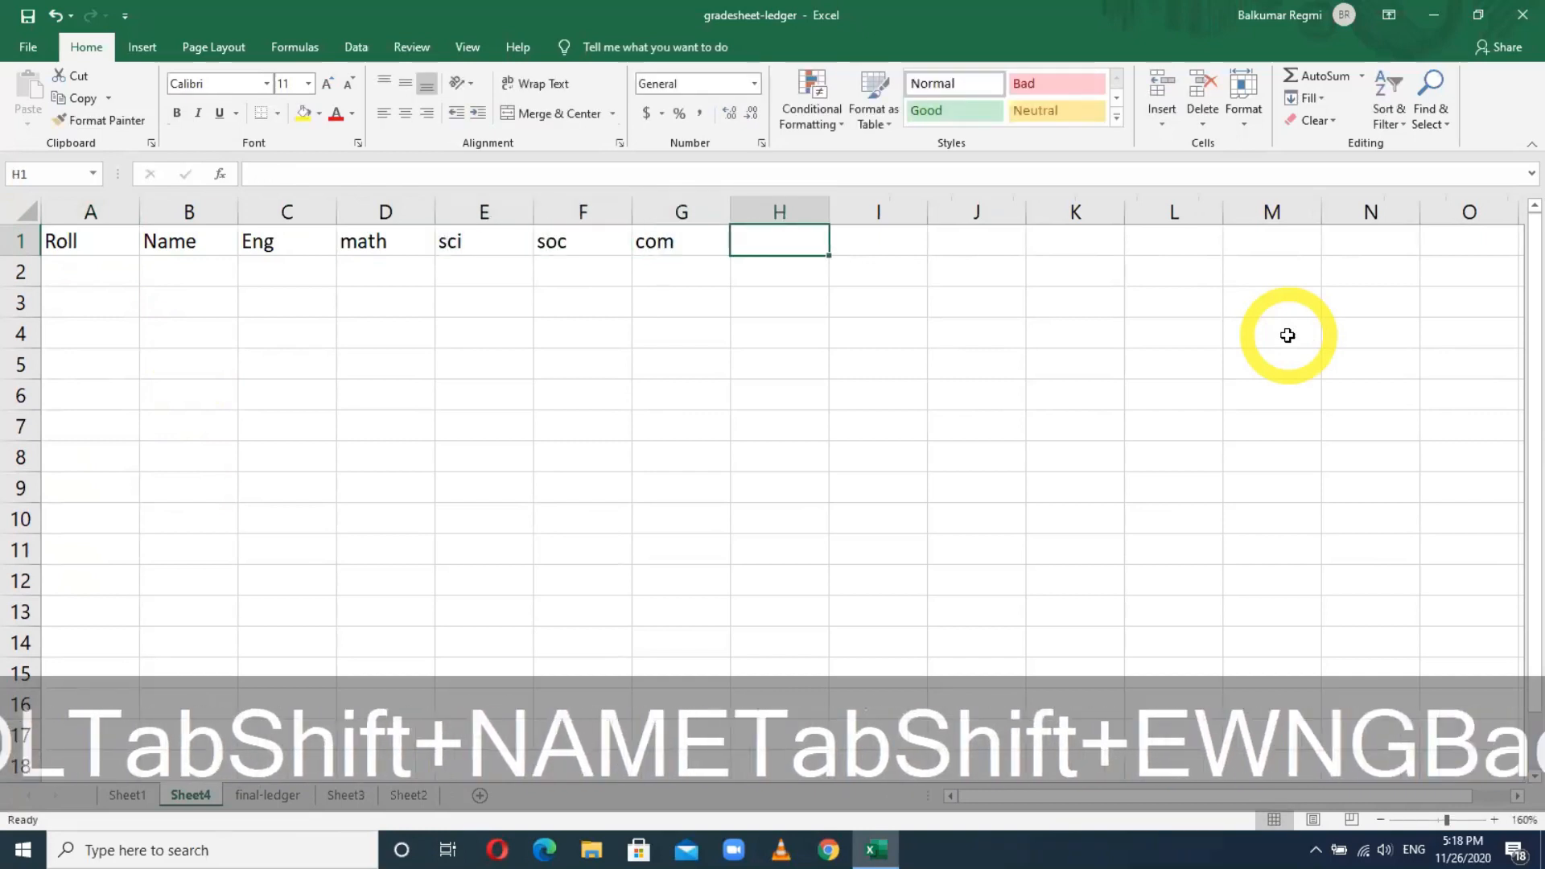
Enter the subject headings nep and eph in cells H1 and I1.
text(eng)
key(Tab)
key(shift+Tab)
text(nep)
key(Tab)
key(F2)
text(eph)
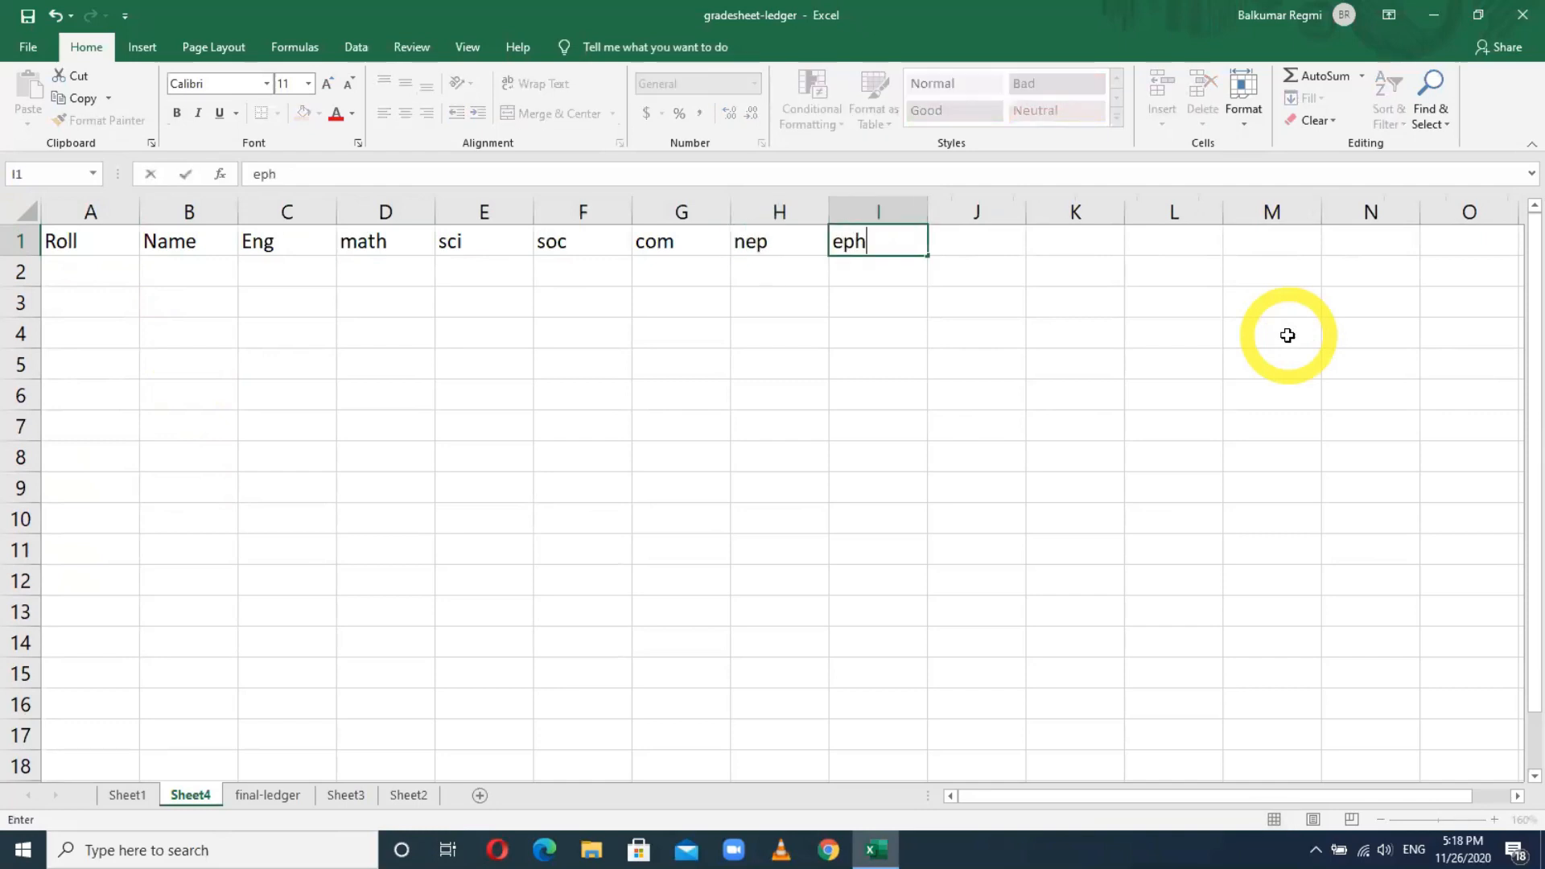
Enter the result headings tot, per and res in cells J1 to L1.
key(Tab)
text(tot)
key(Tab)
text(per)
key(Tab)
text(res)
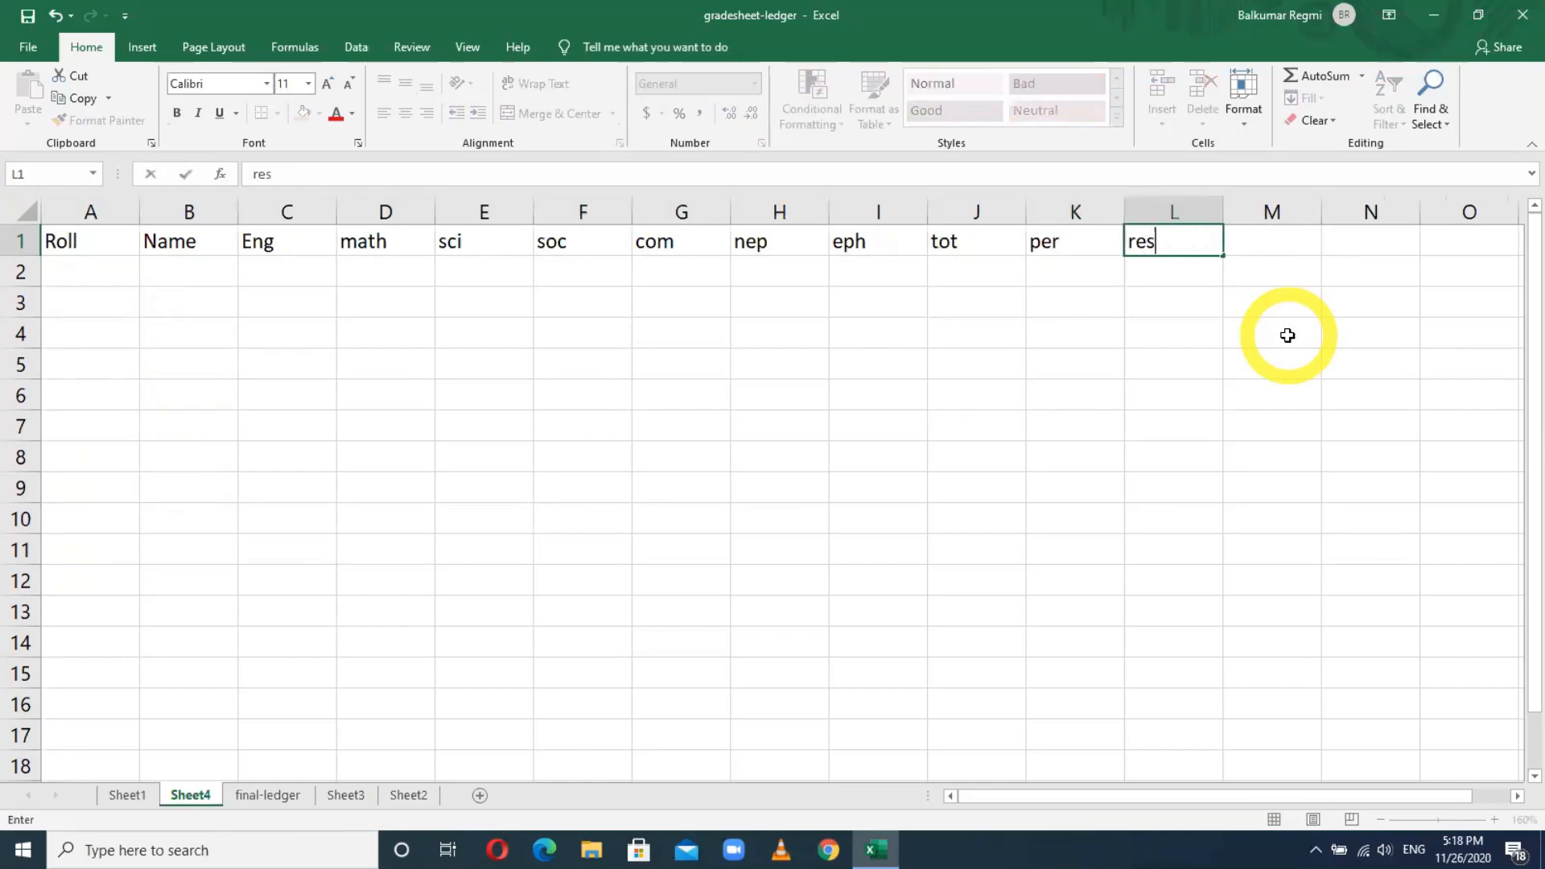
Enter the headings div and rank in cells M1 and N1, and select the whole heading row.
key(Tab)
text(div)
key(Tab)
text(rand)
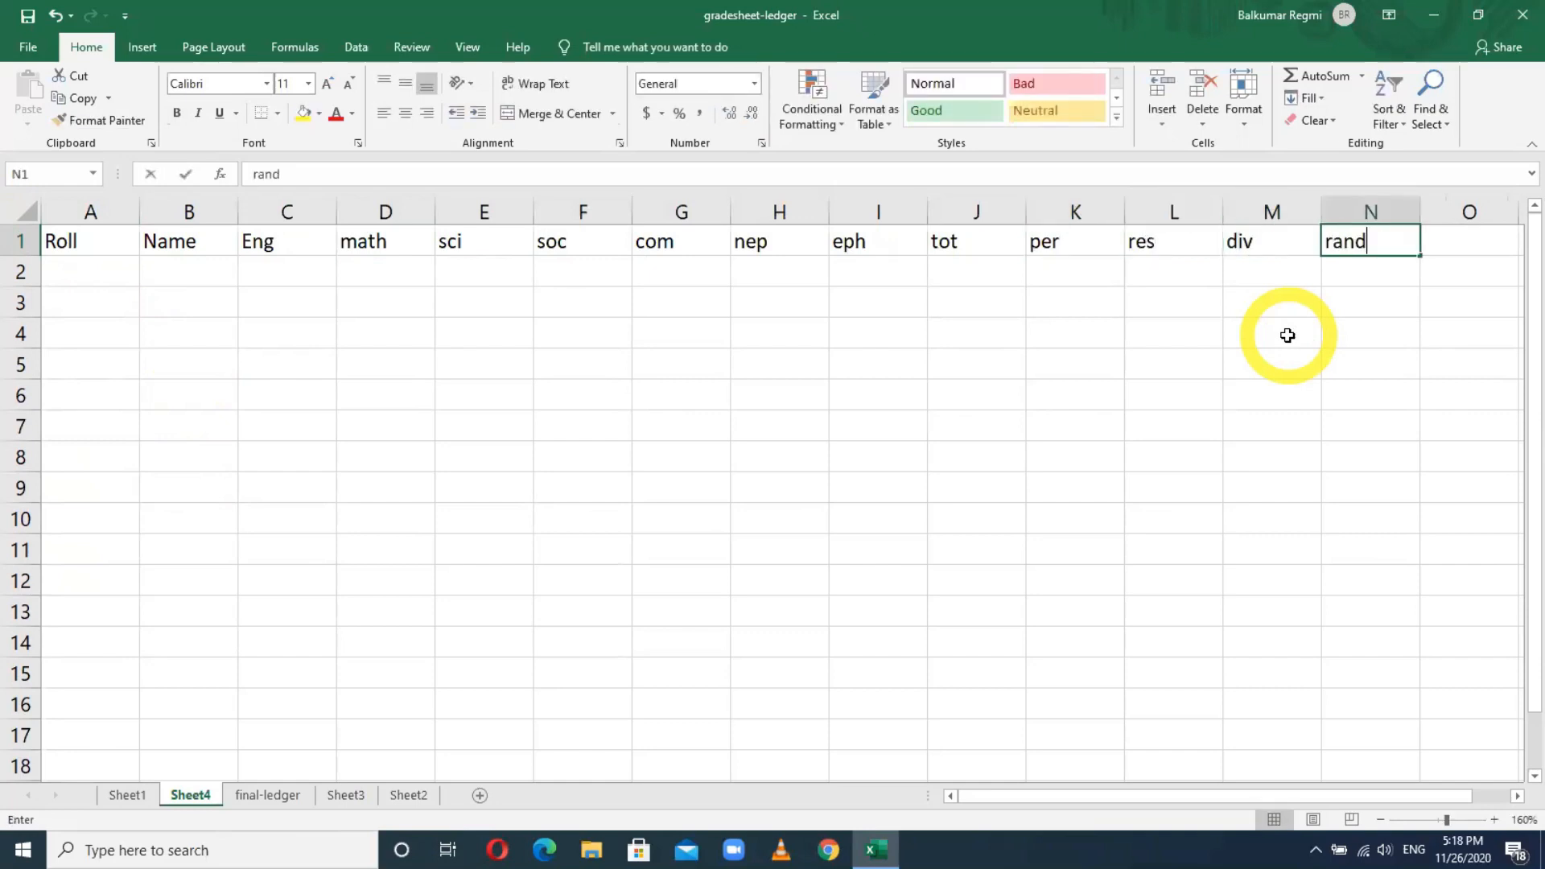
key(BackSpace)
text(k)
key(Return)
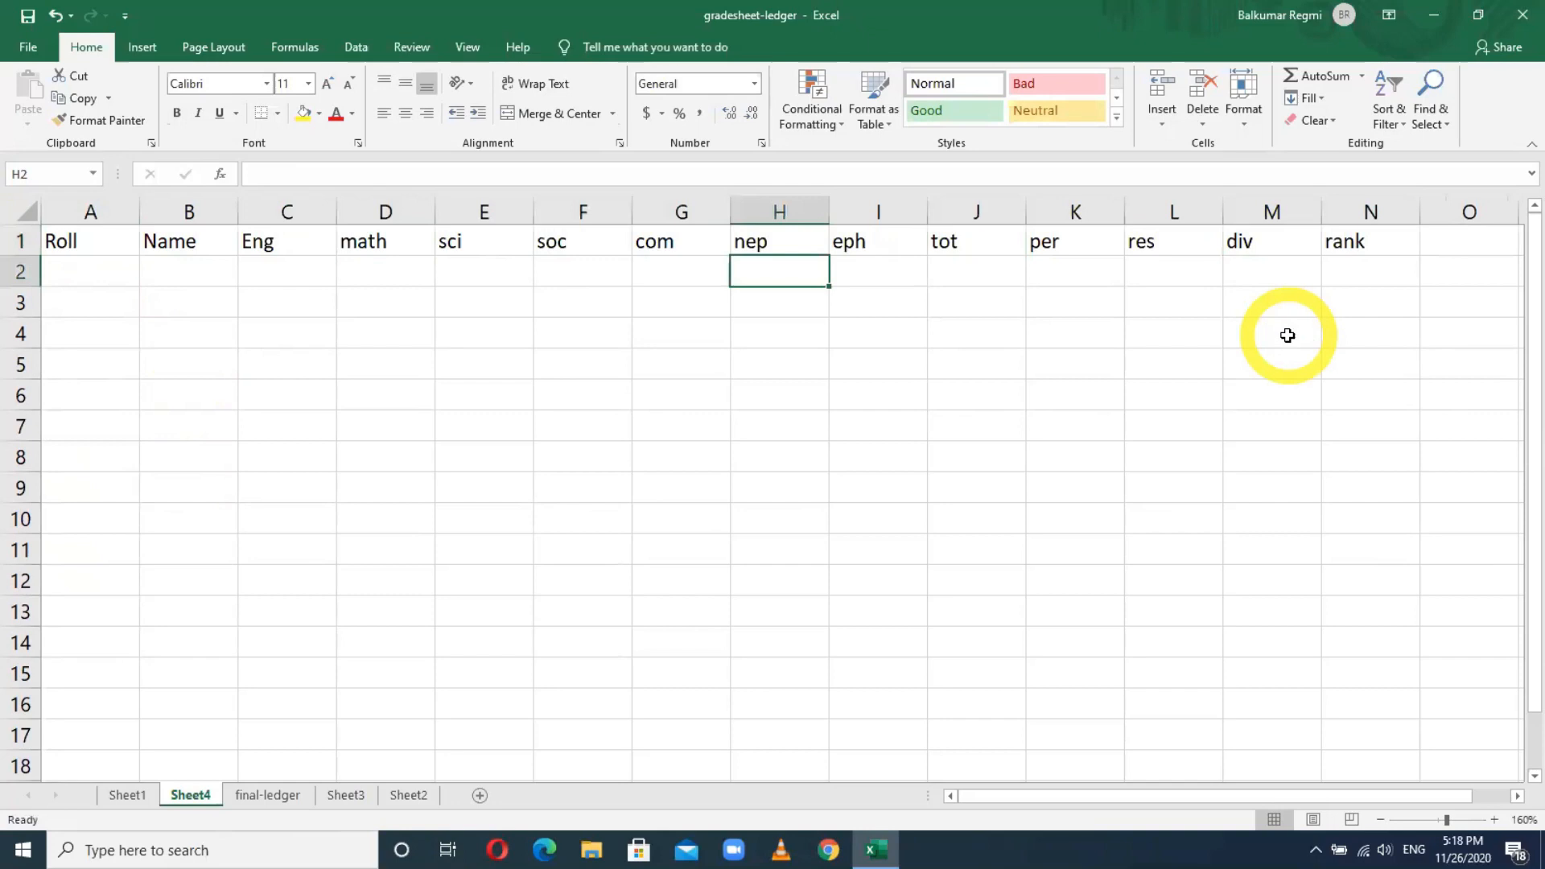
click(22, 241)
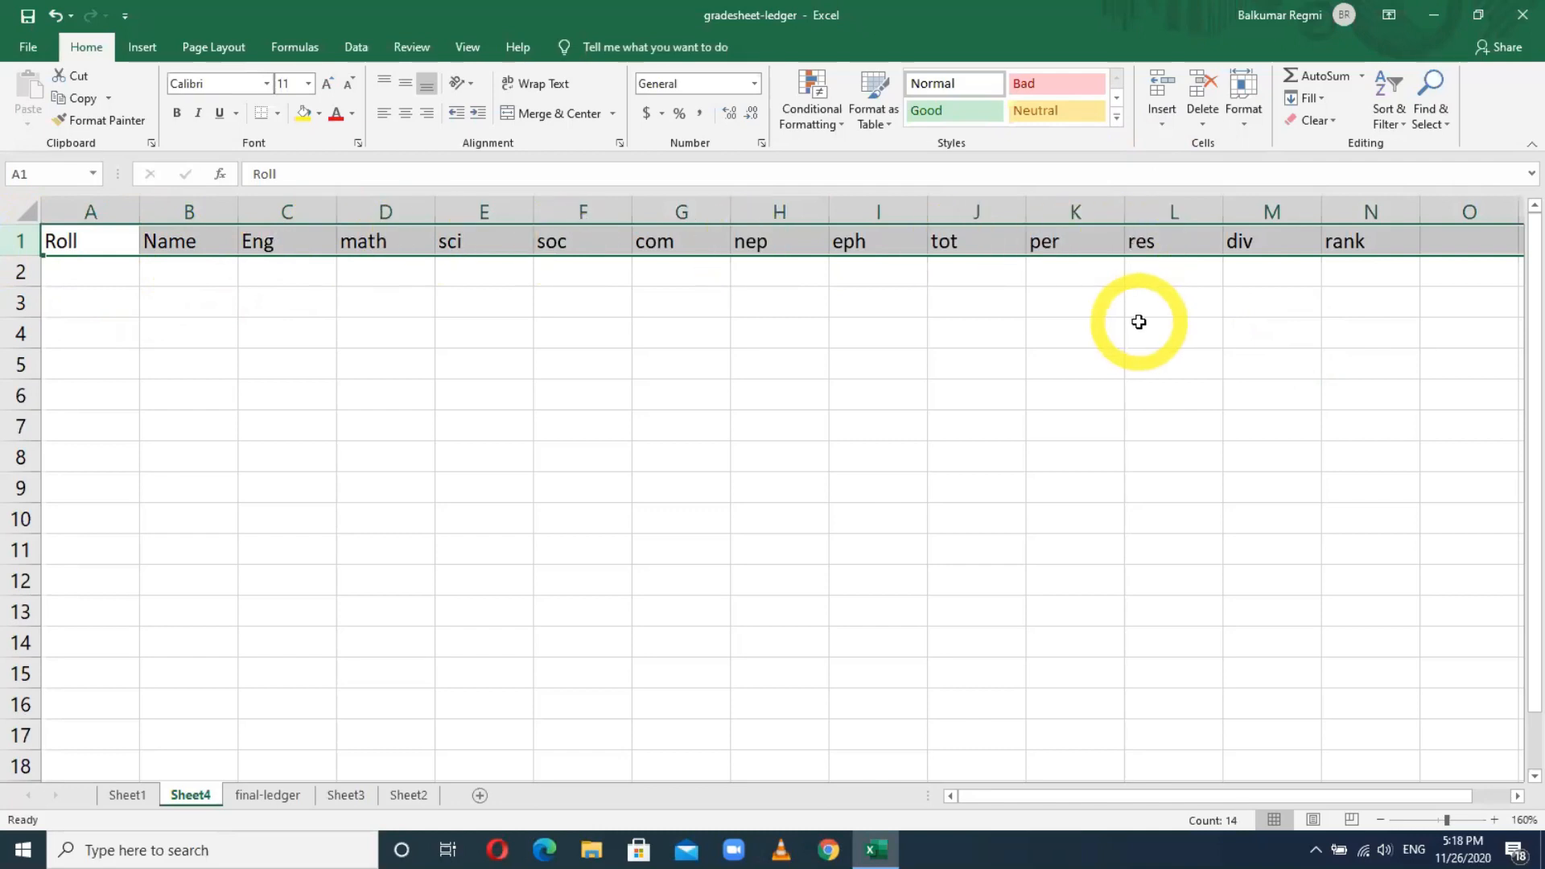
Return to Sheet1 and examine its three heading rows across the English, Nepali and Maths groups.
click(131, 798)
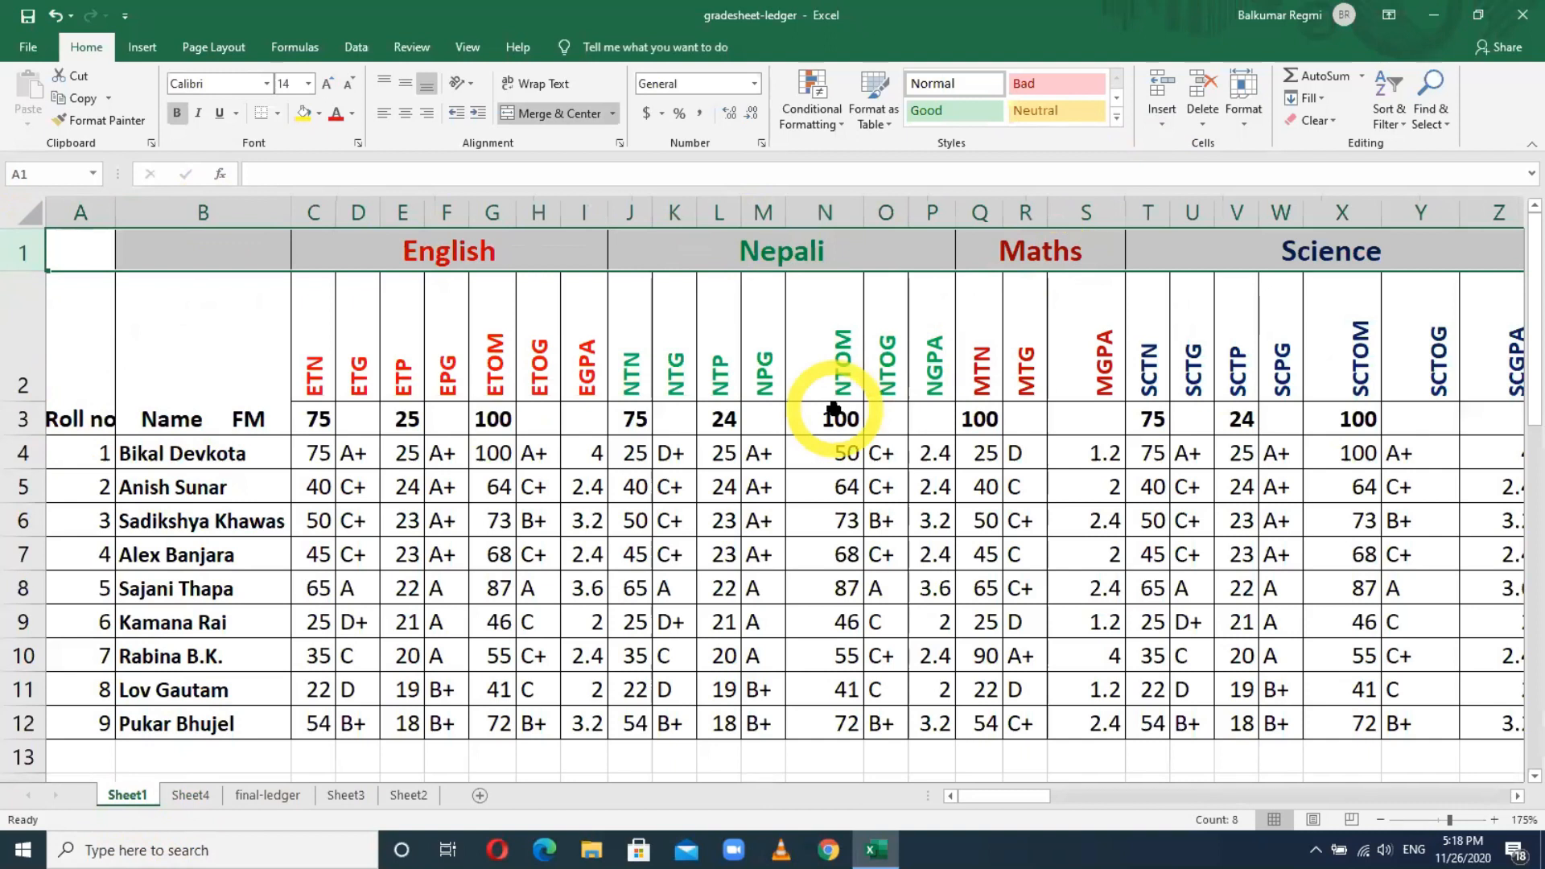
click(636, 451)
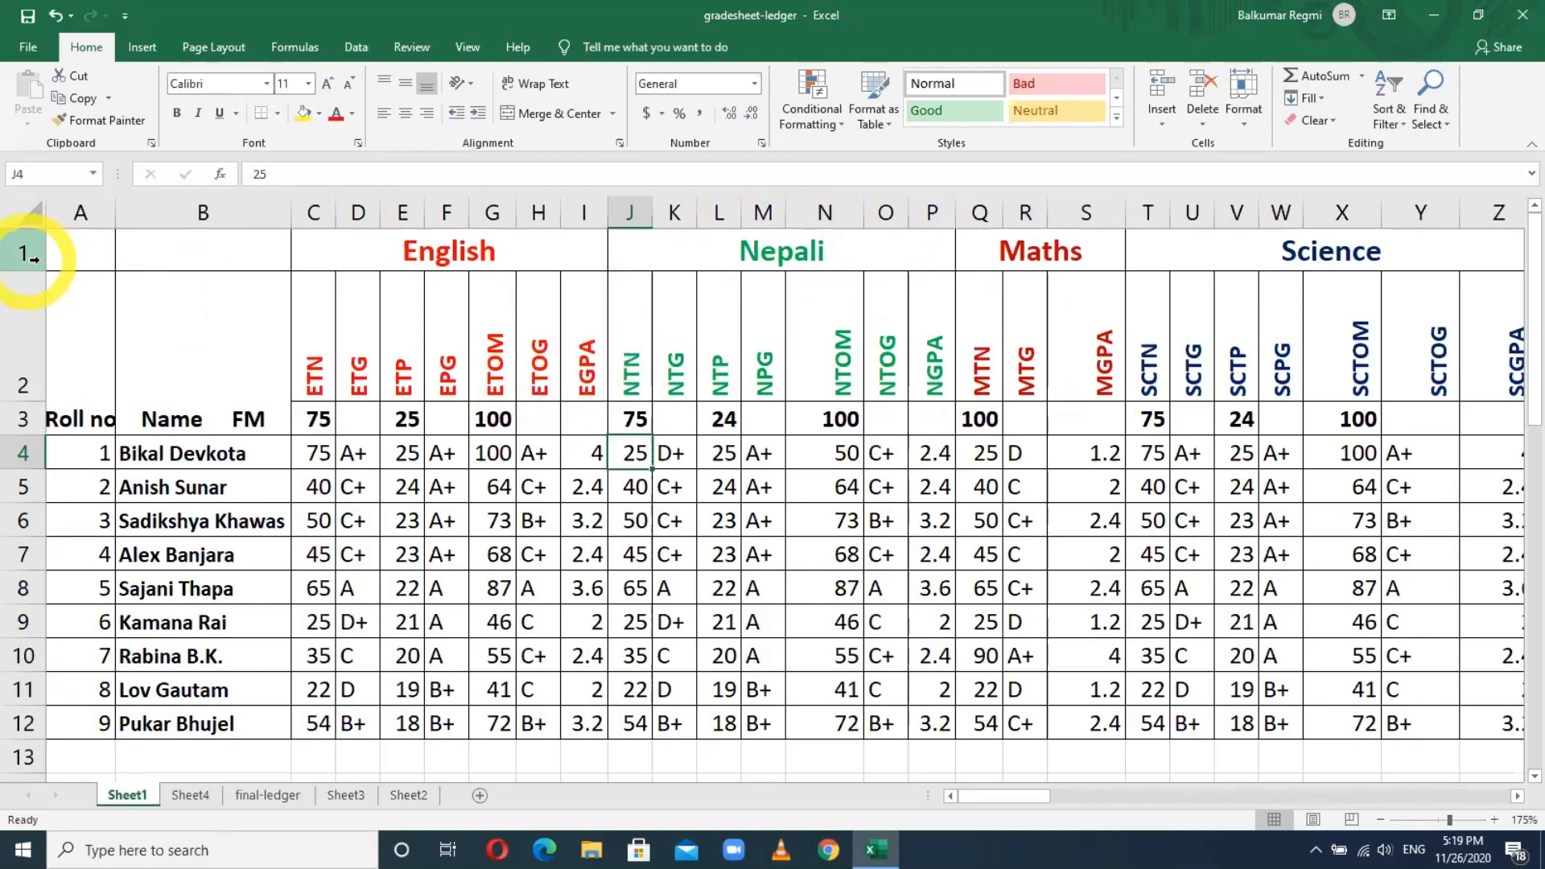
drag(69, 246, 1000, 328)
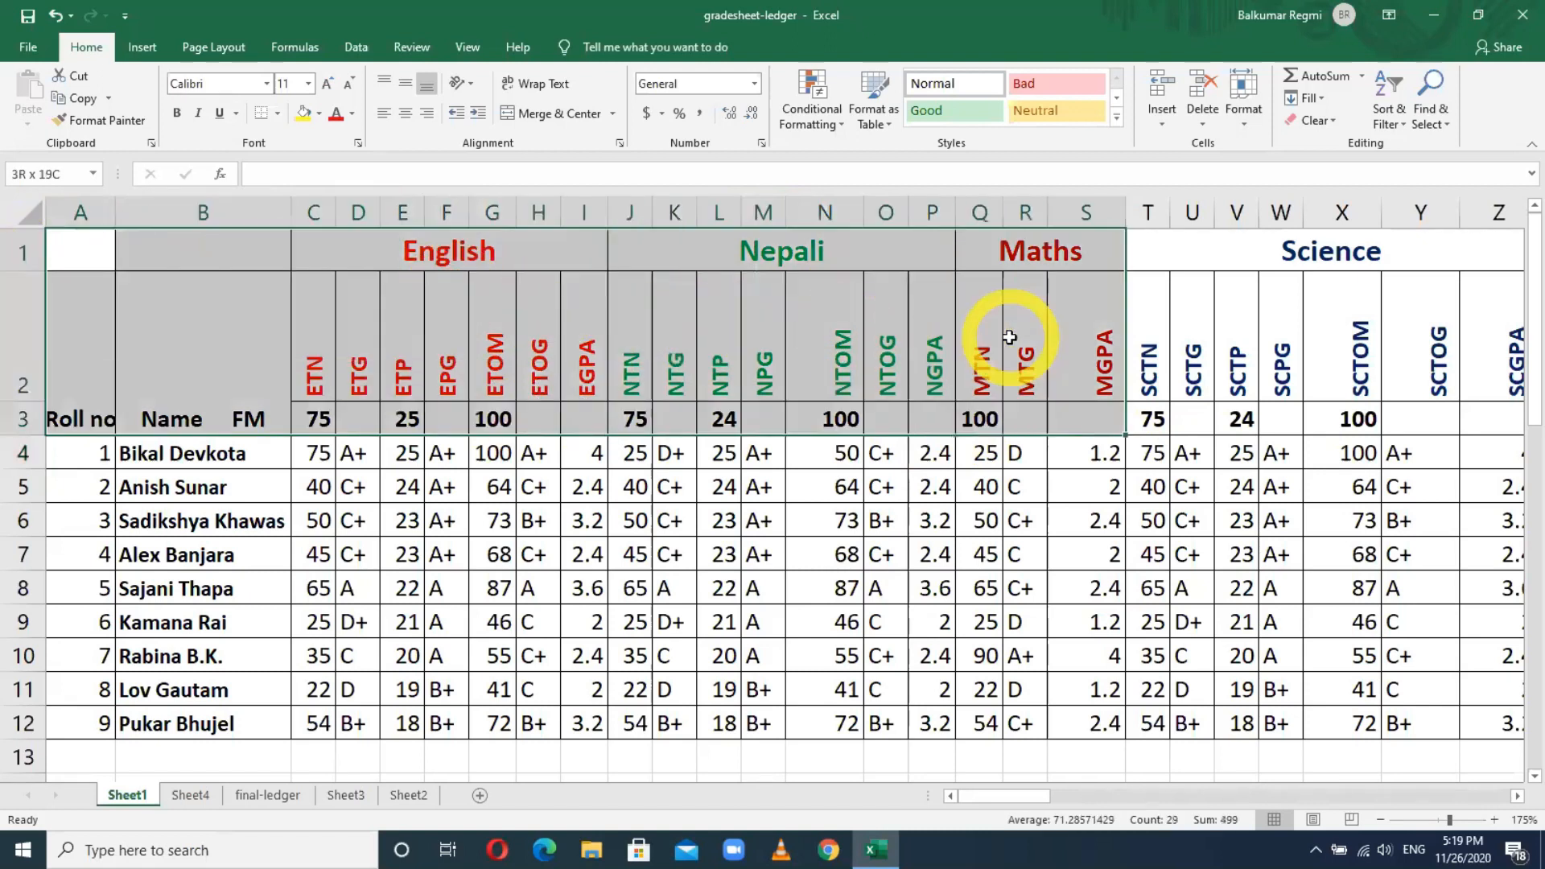
click(20, 210)
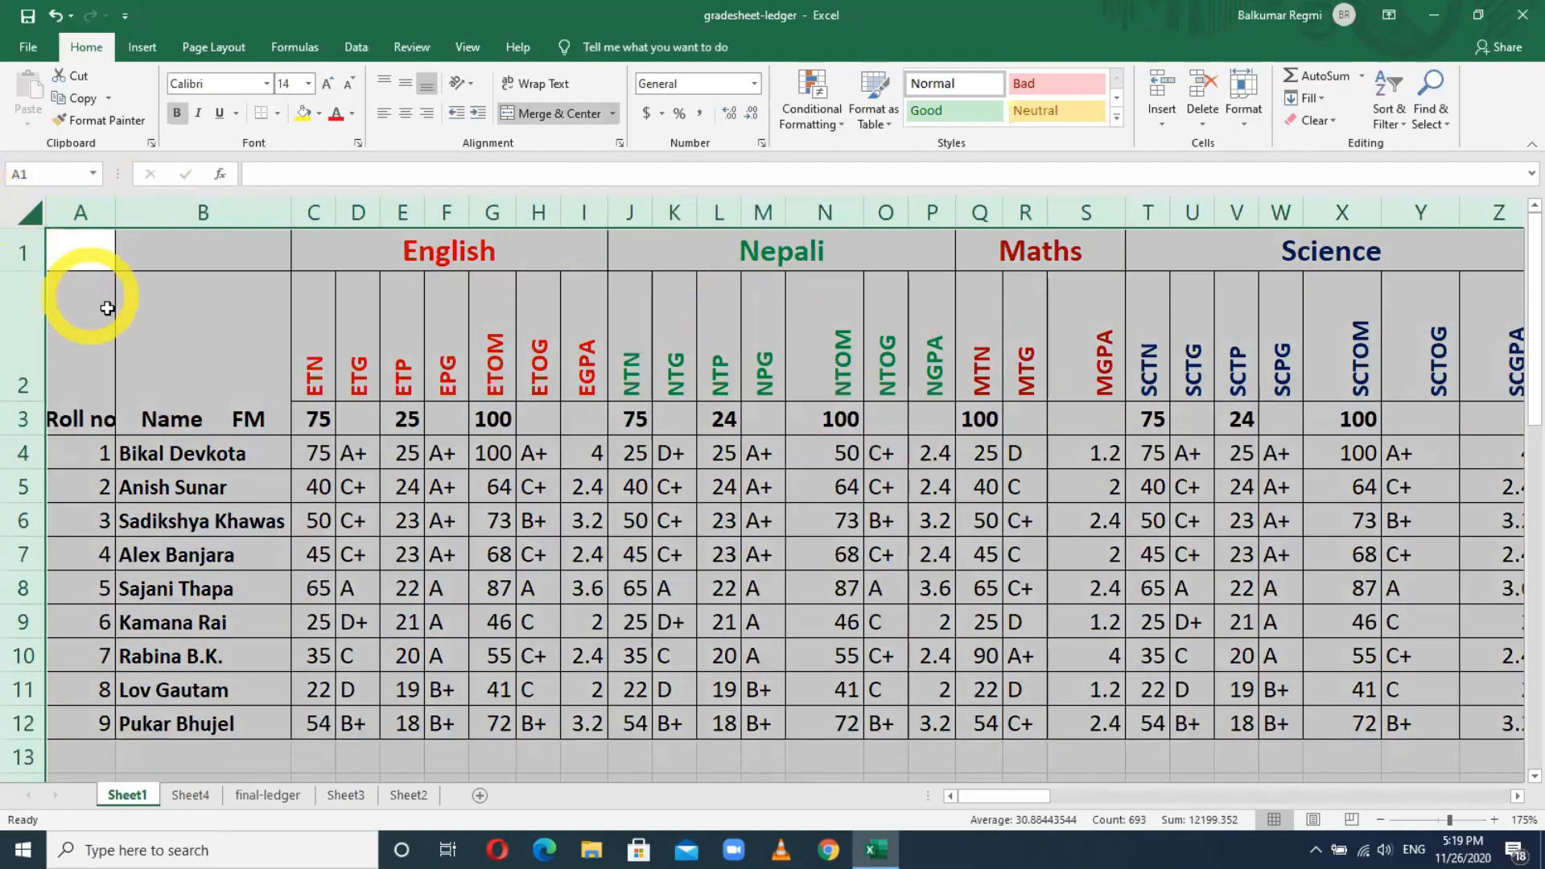
click(62, 303)
click(24, 212)
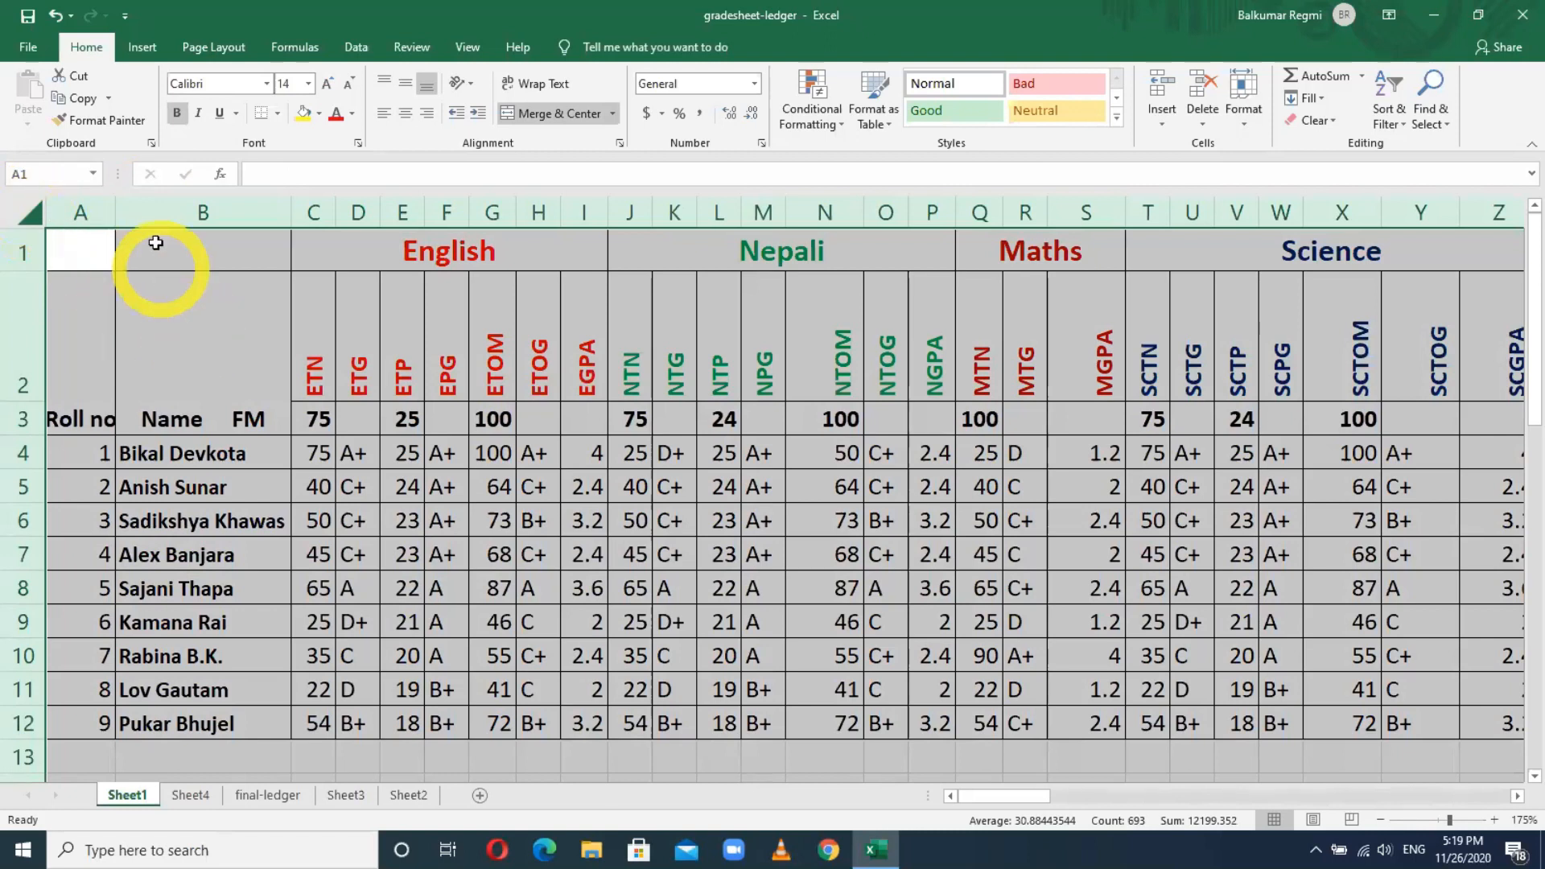
click(196, 324)
Copy the entire contents of Sheet1 and add a new blank worksheet after Sheet3.
click(23, 212)
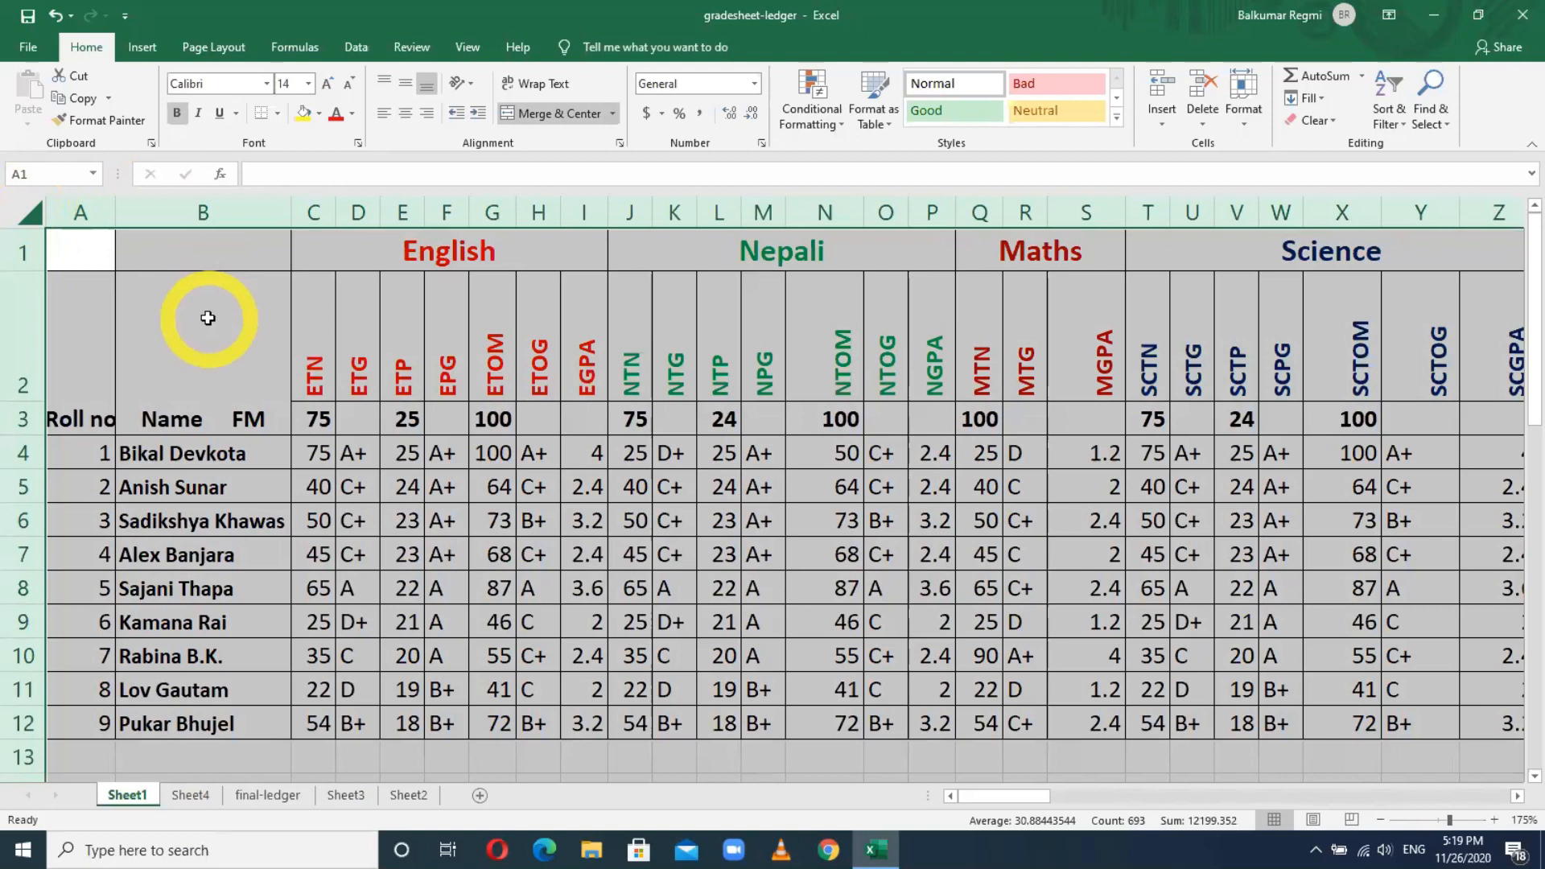
right_click(432, 305)
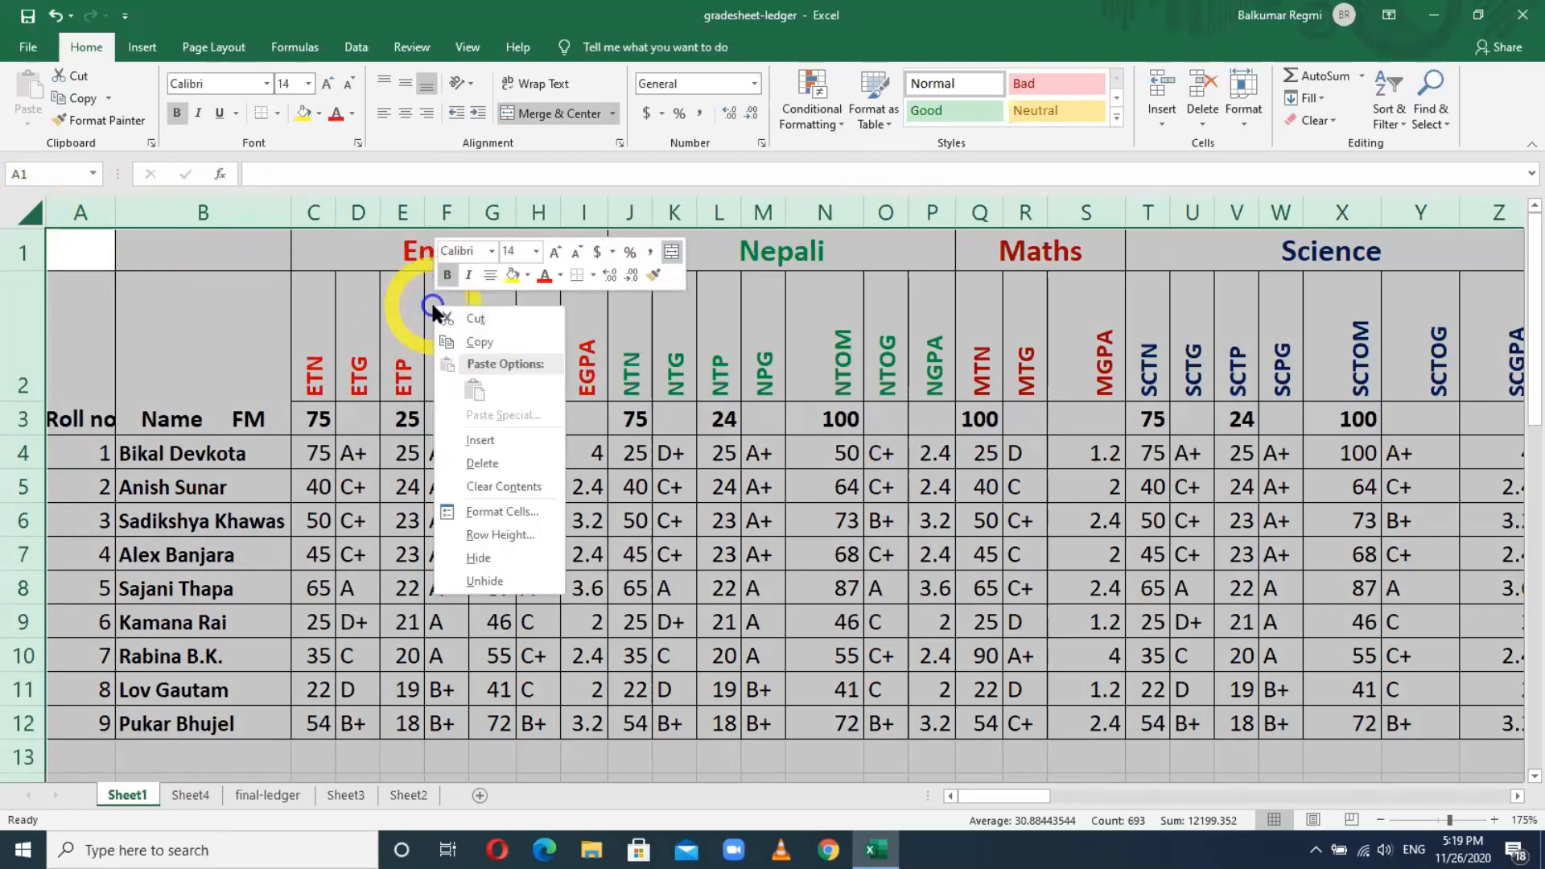
click(472, 342)
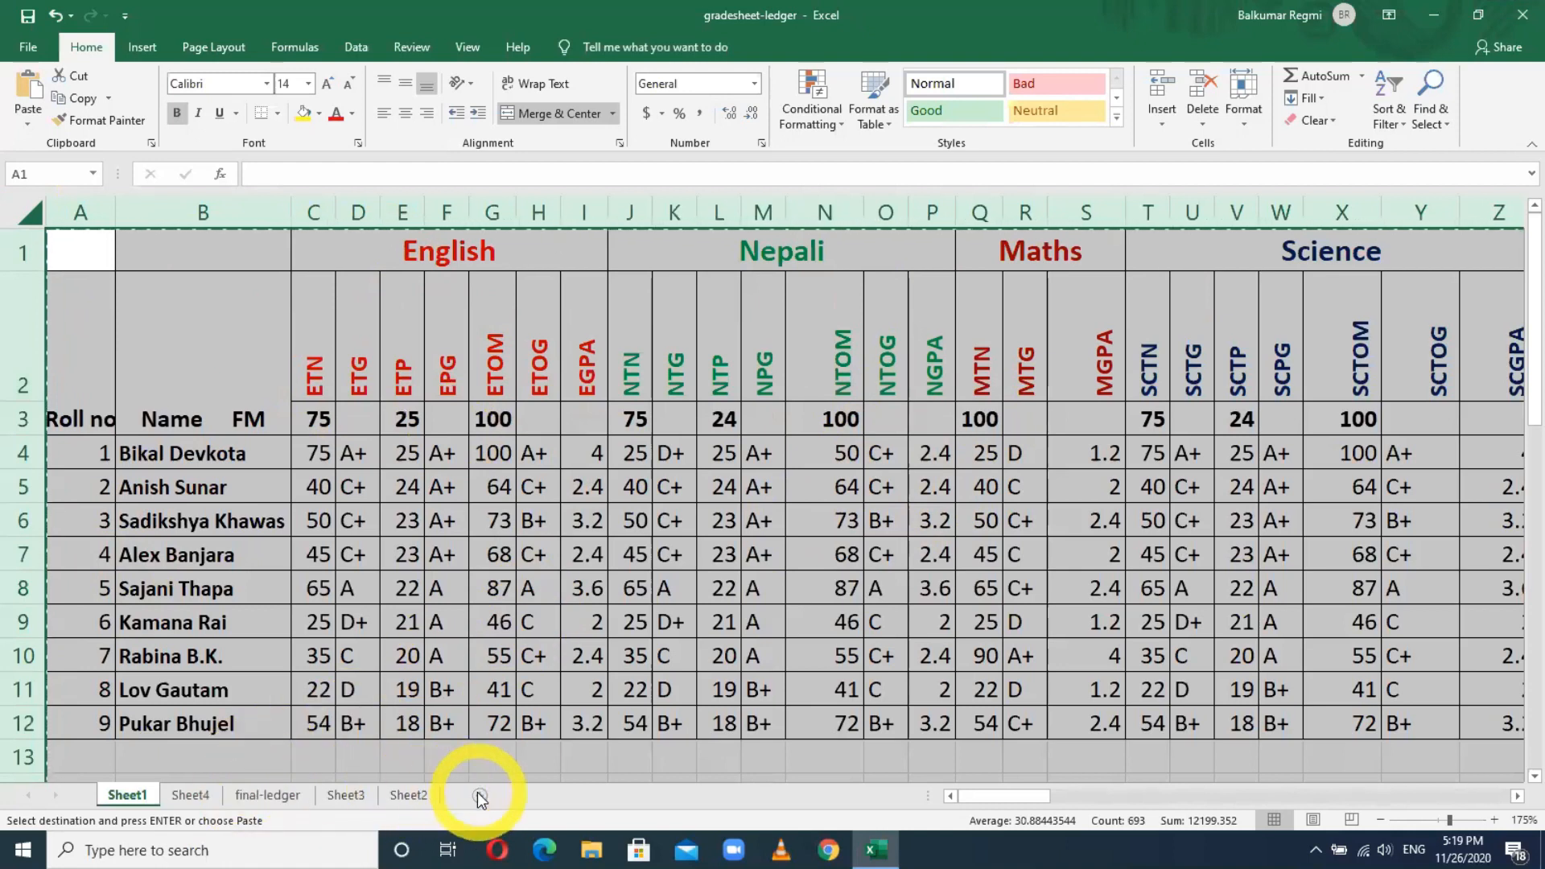
click(405, 796)
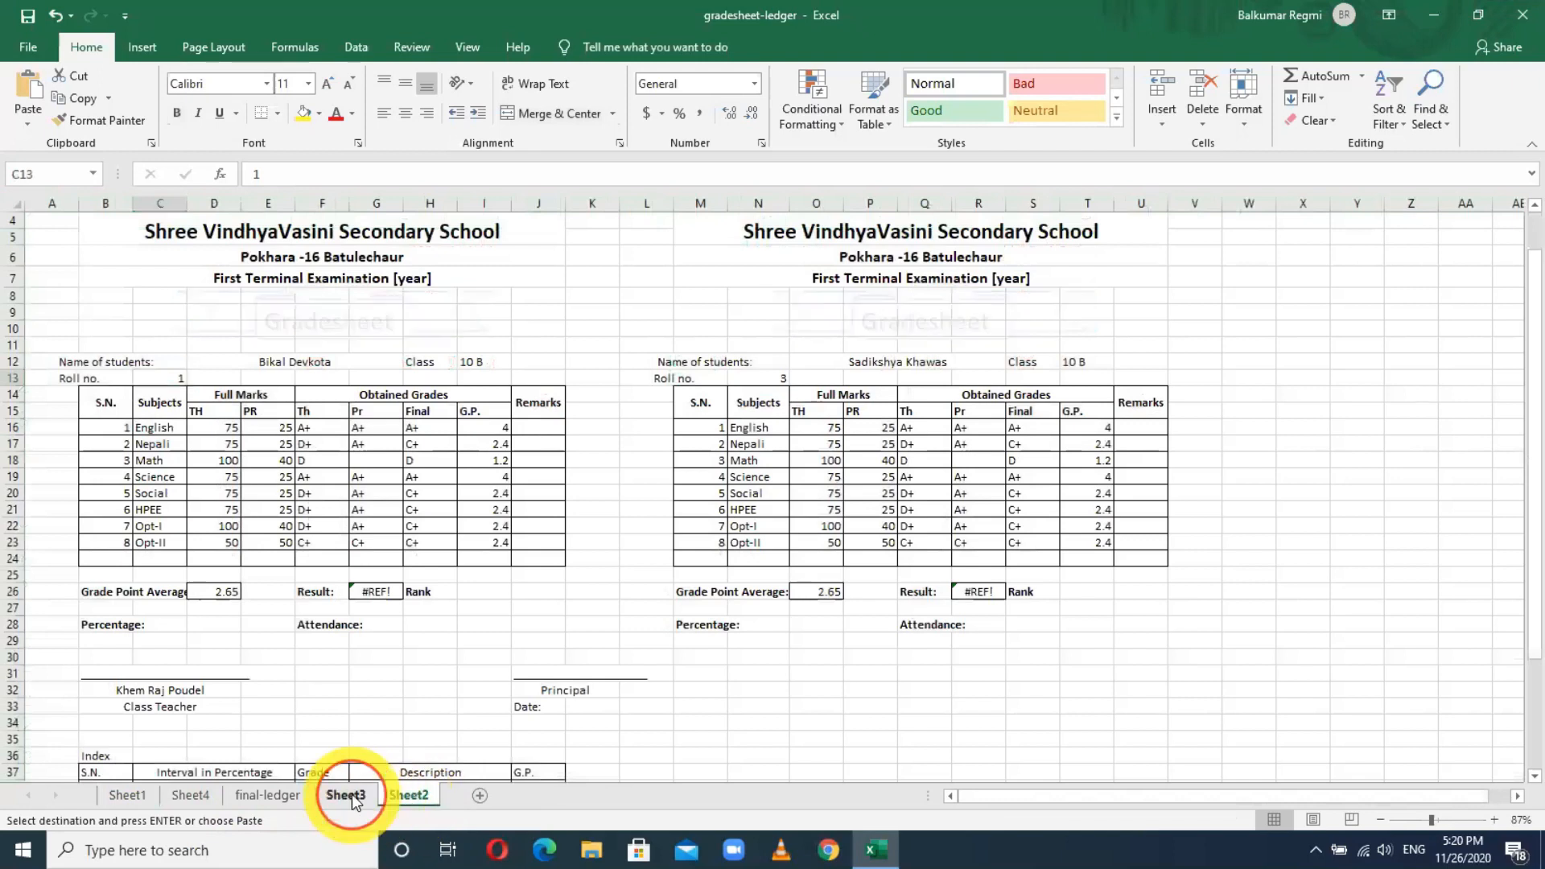
click(351, 795)
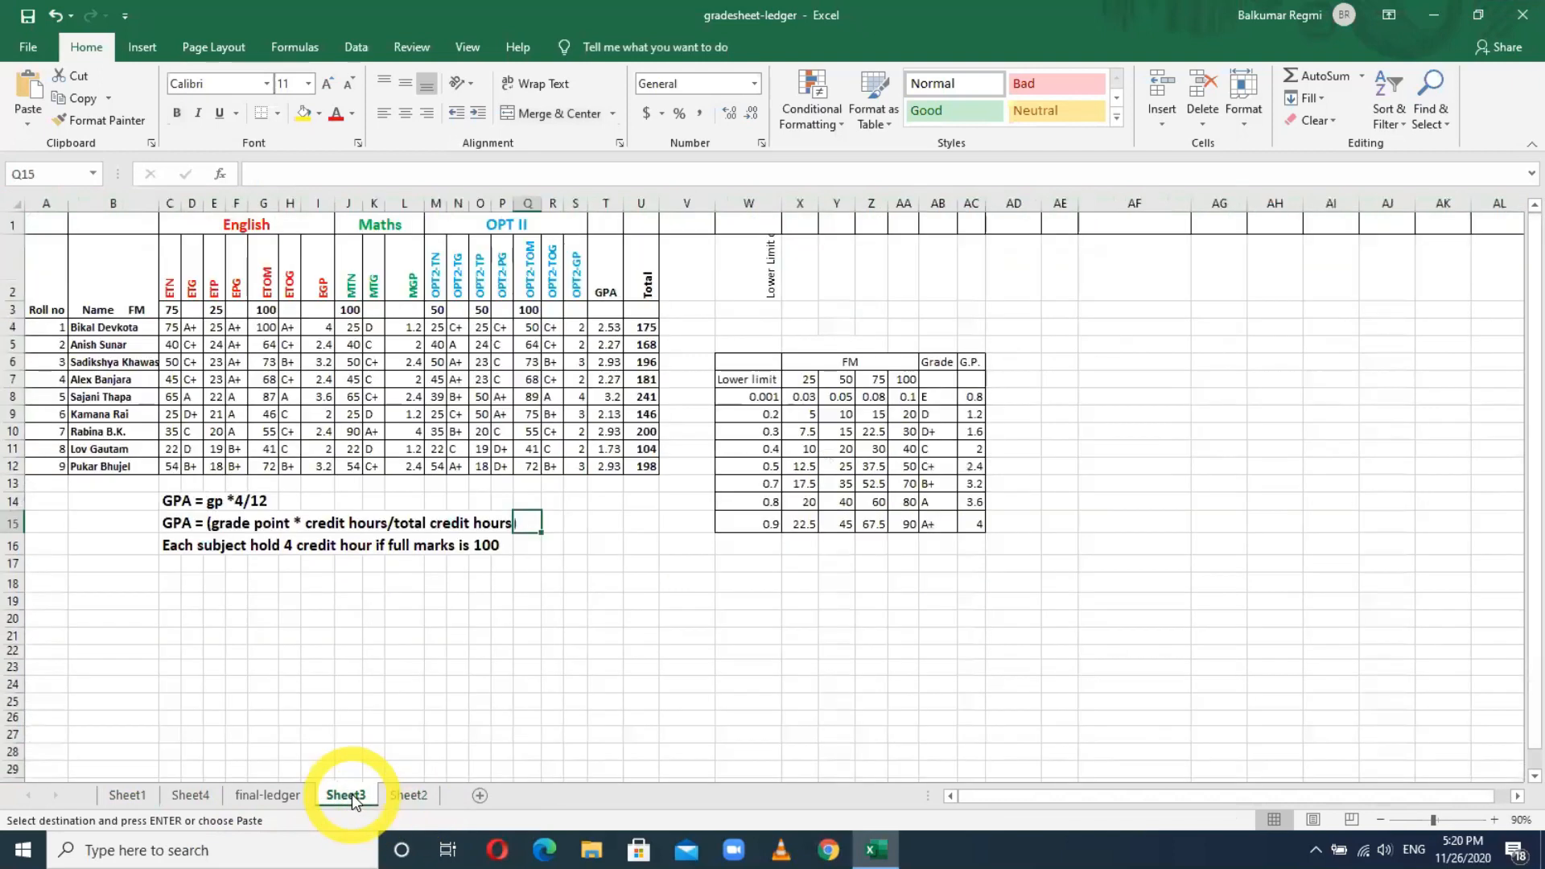
click(479, 795)
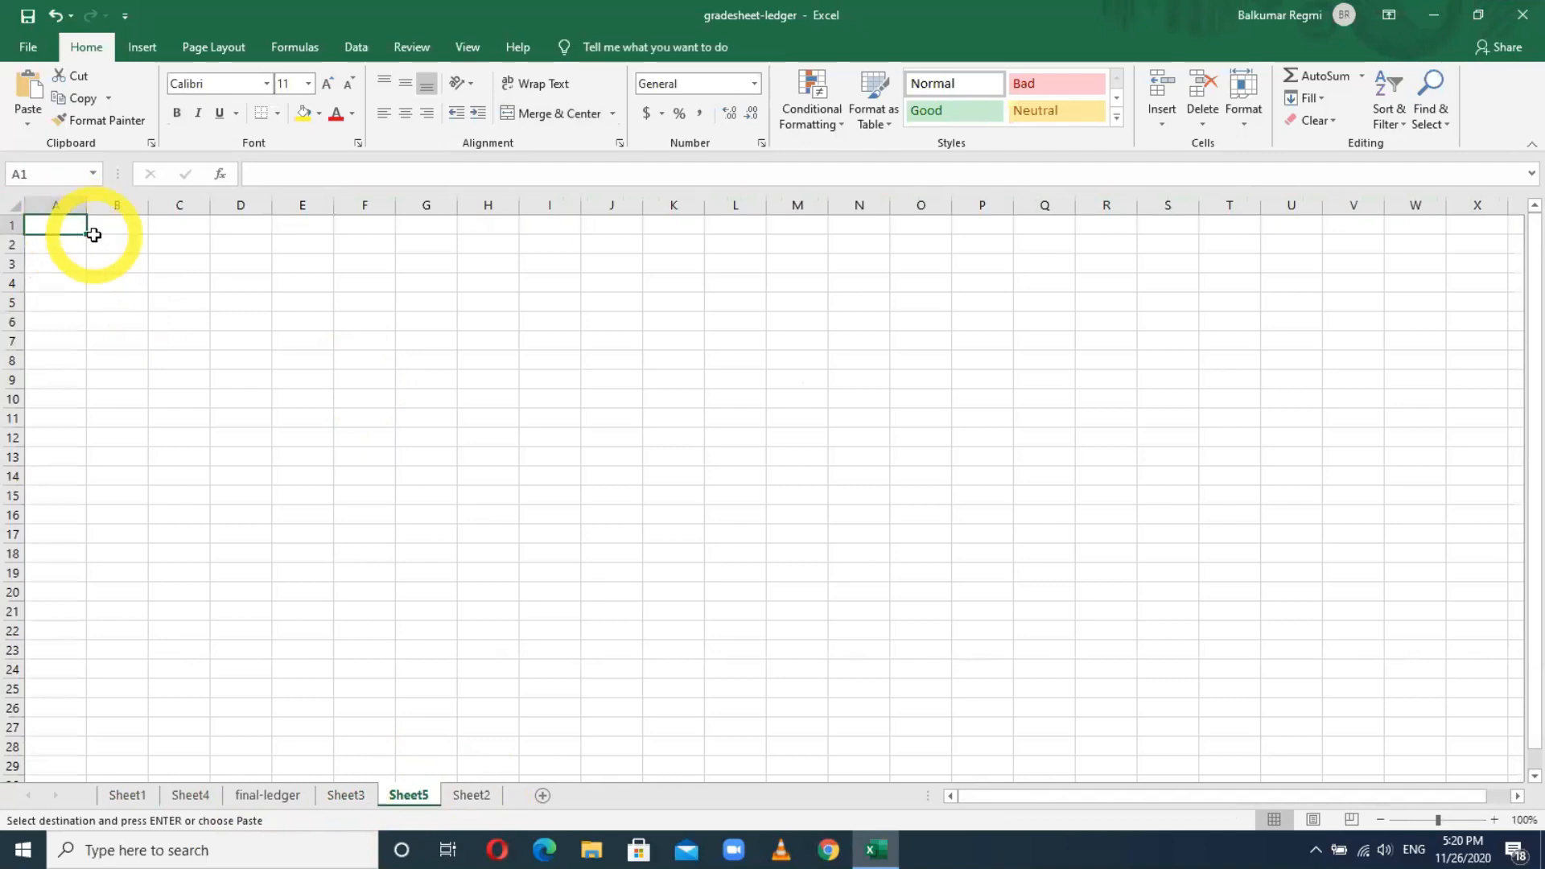
Paste the copied ledger into the new sheet at A1 with Paste Special, using Values only.
click(24, 129)
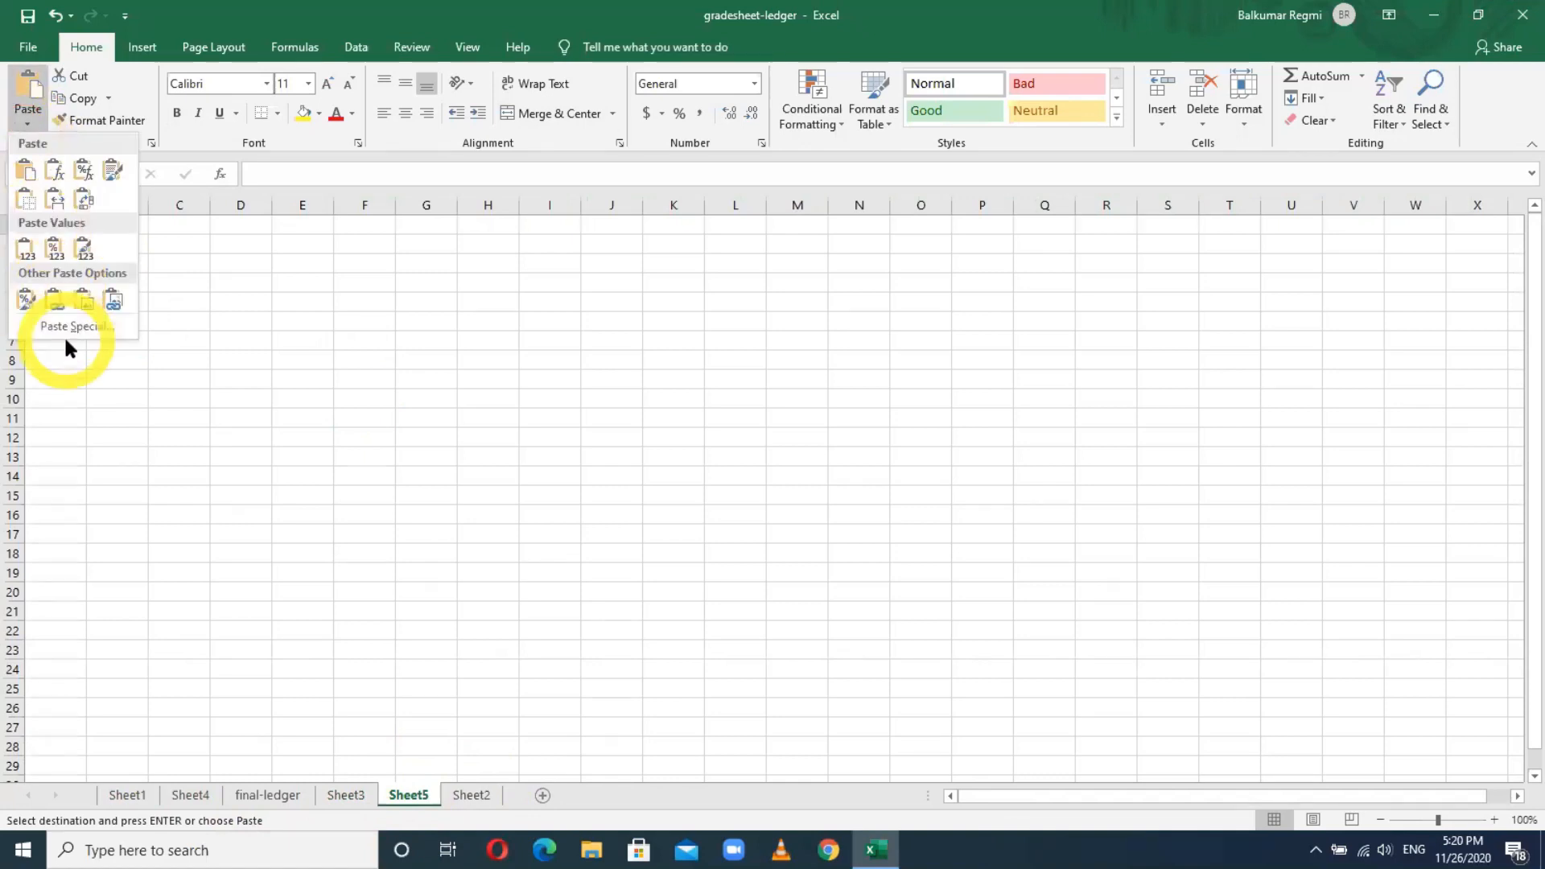
click(269, 346)
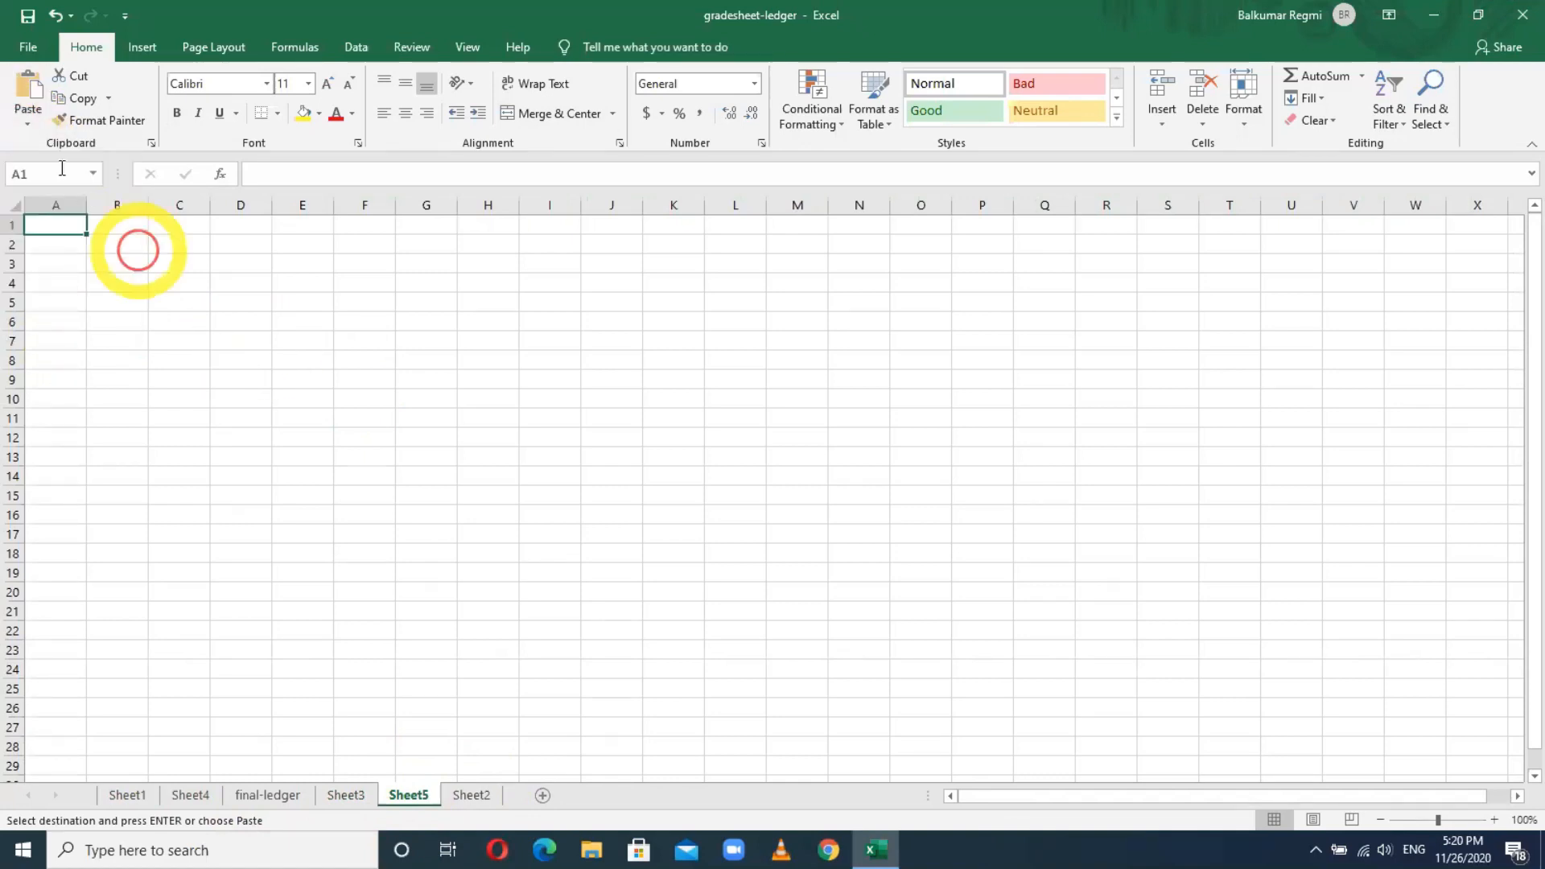
click(29, 122)
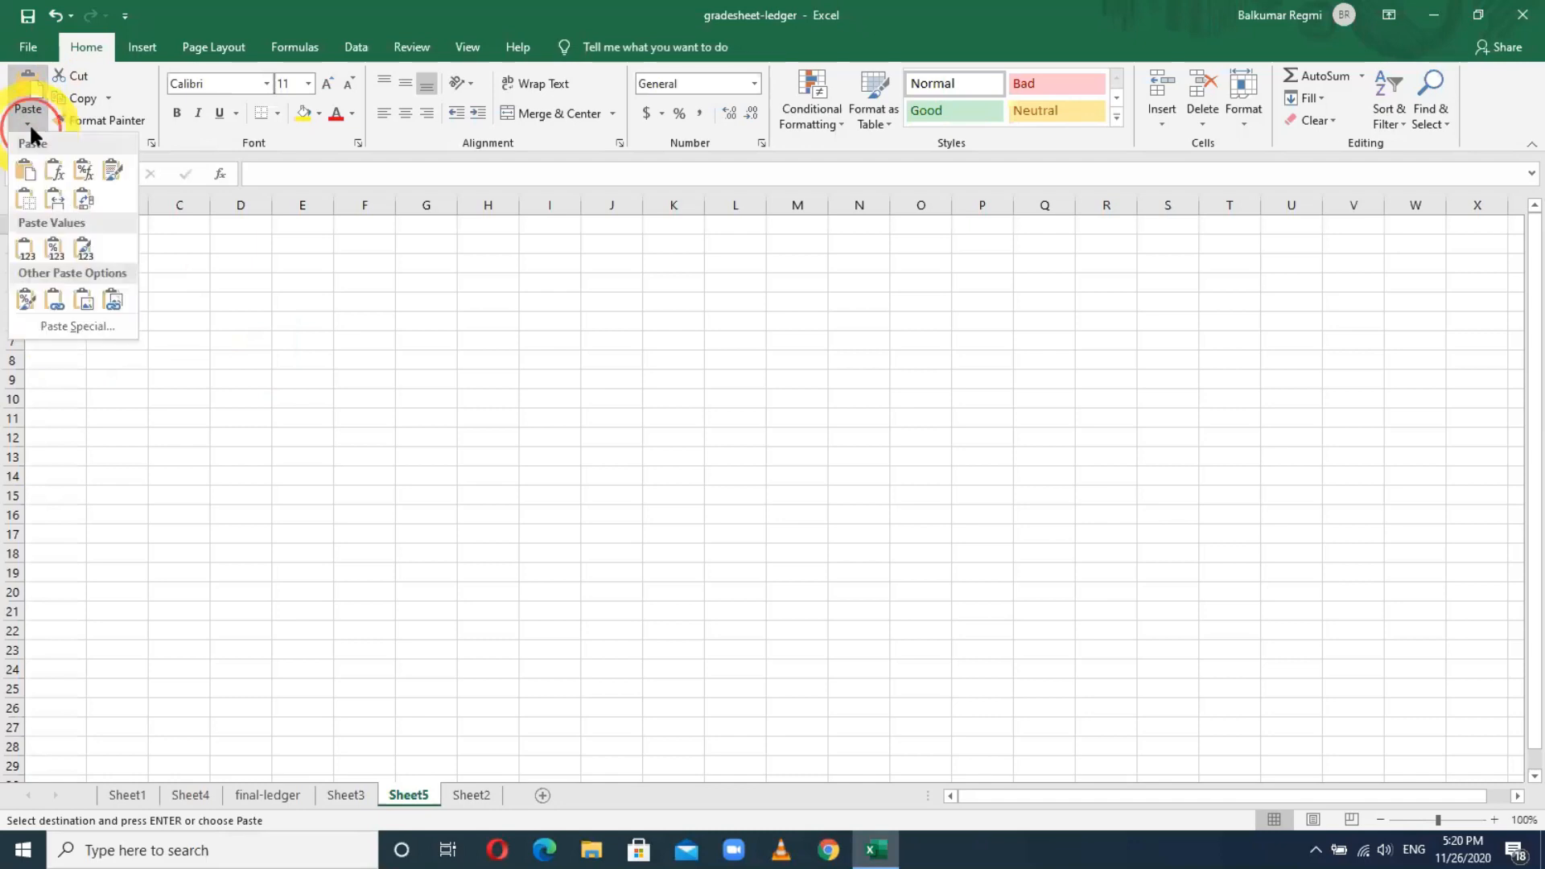
click(84, 330)
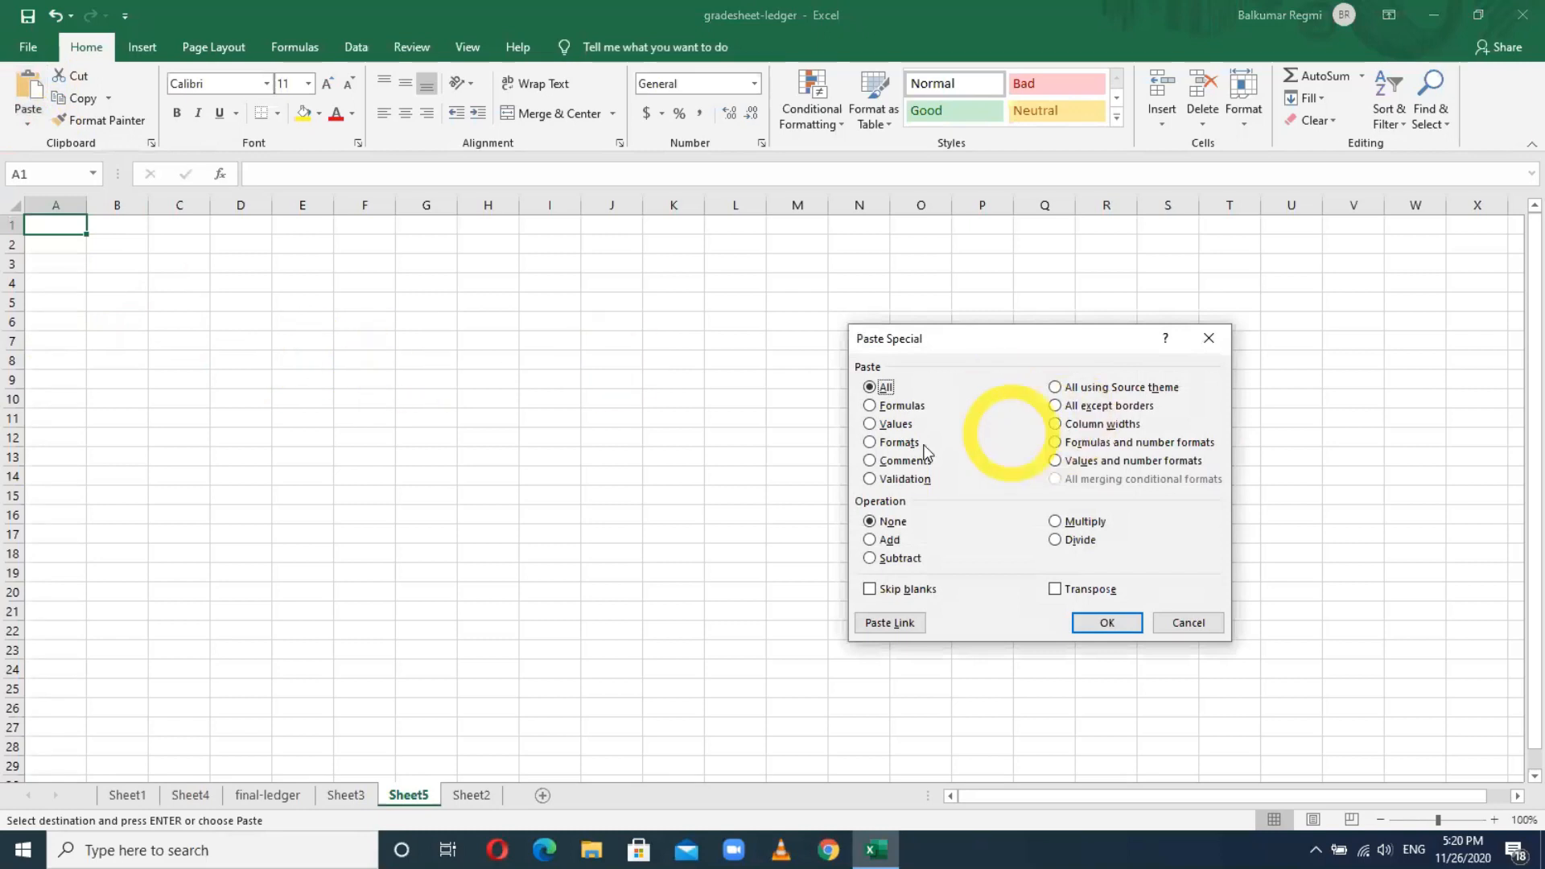
click(874, 432)
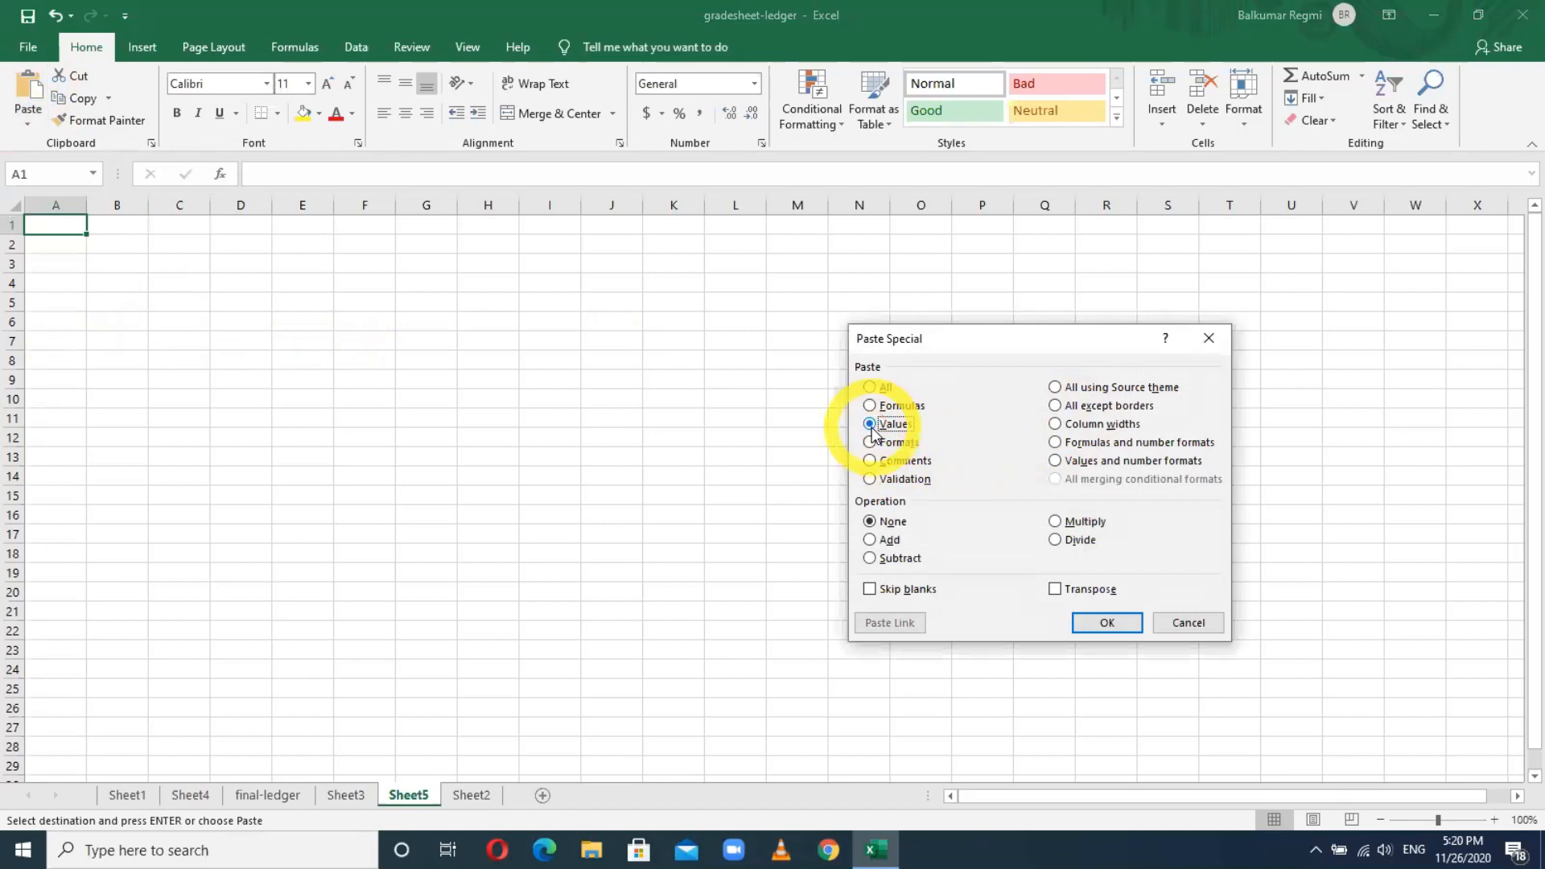
click(1104, 622)
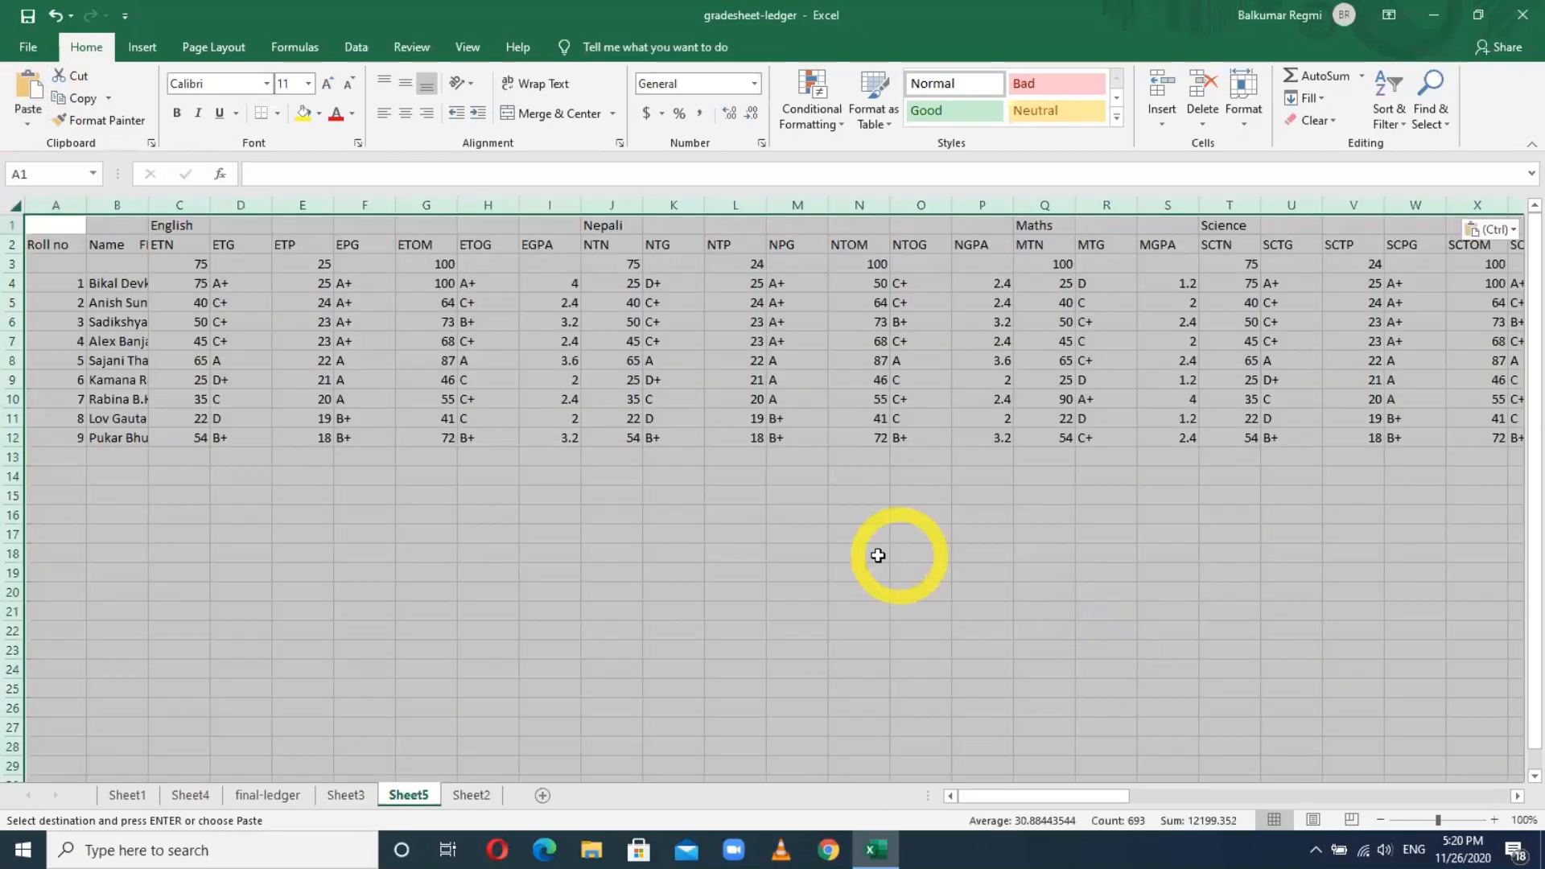
click(878, 555)
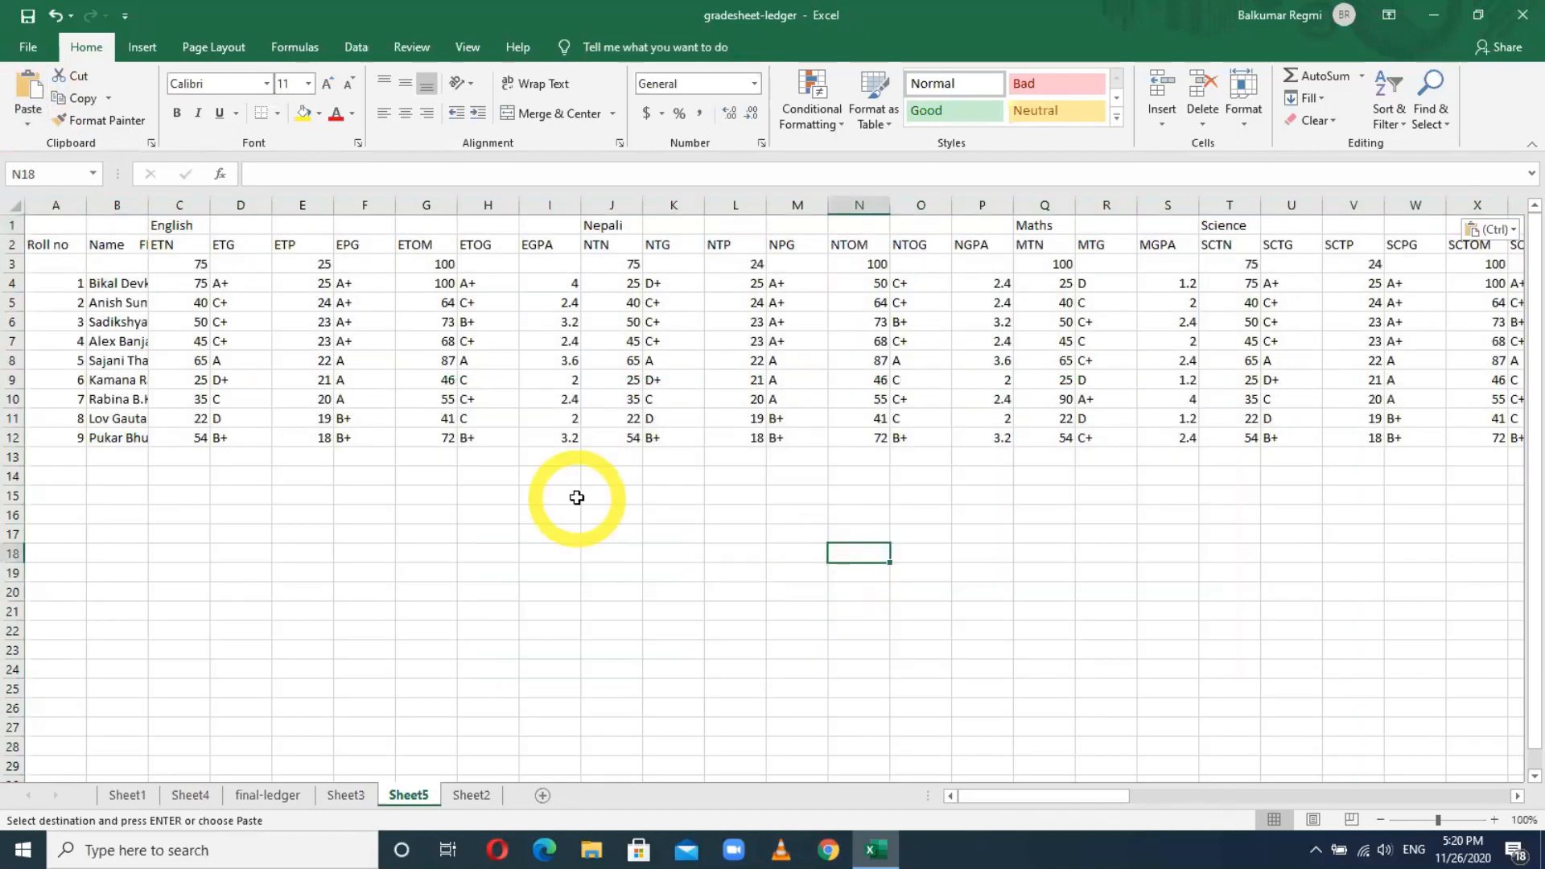
Cancel the pending copy on Sheet1 and return to Sheet5.
click(121, 796)
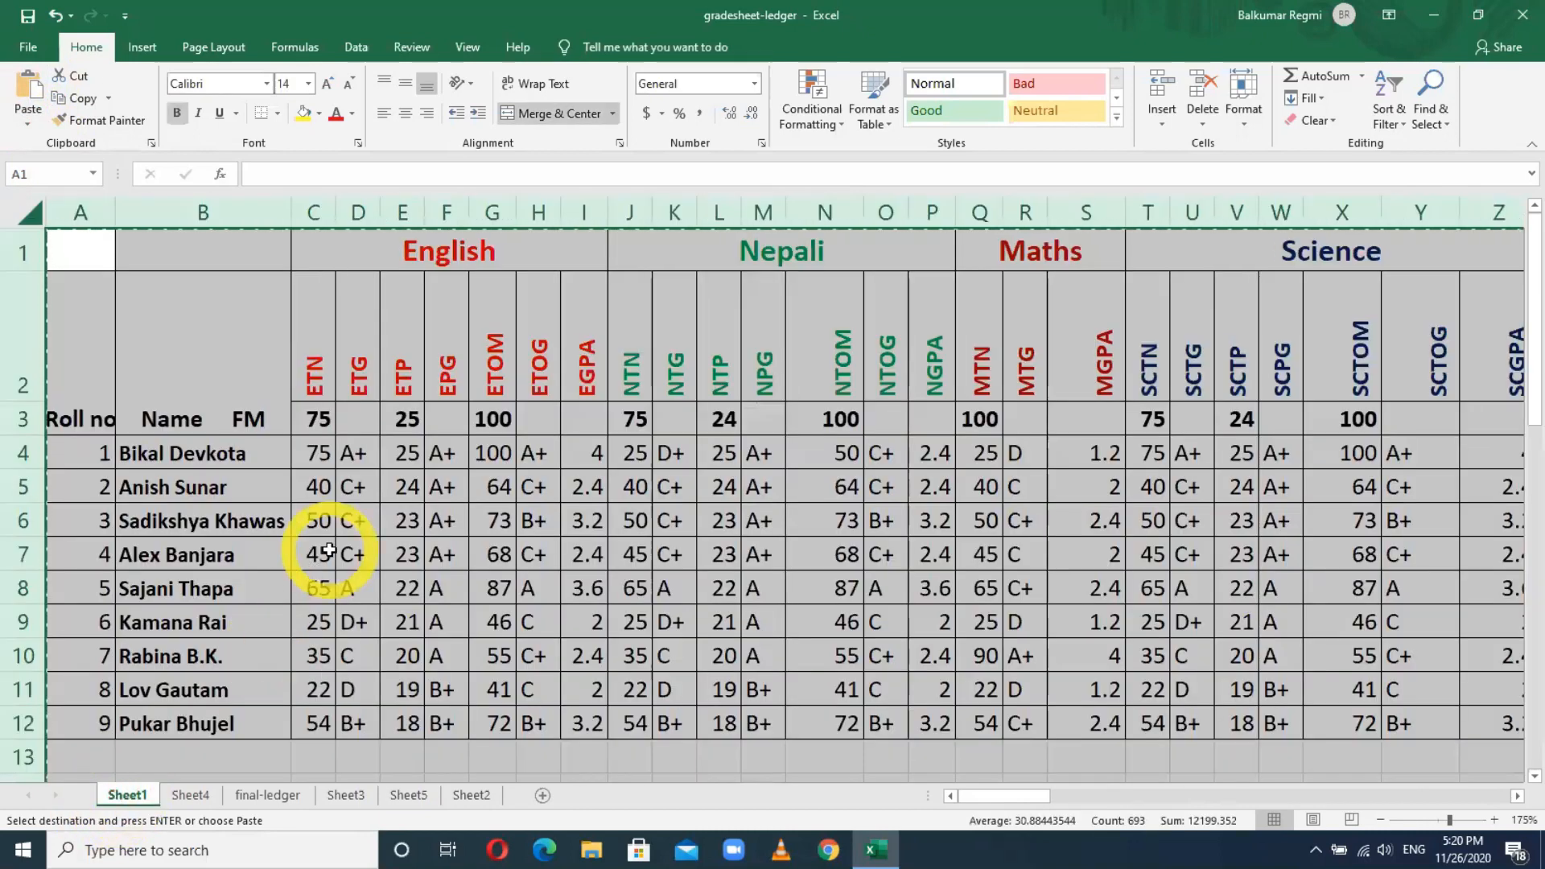
click(391, 542)
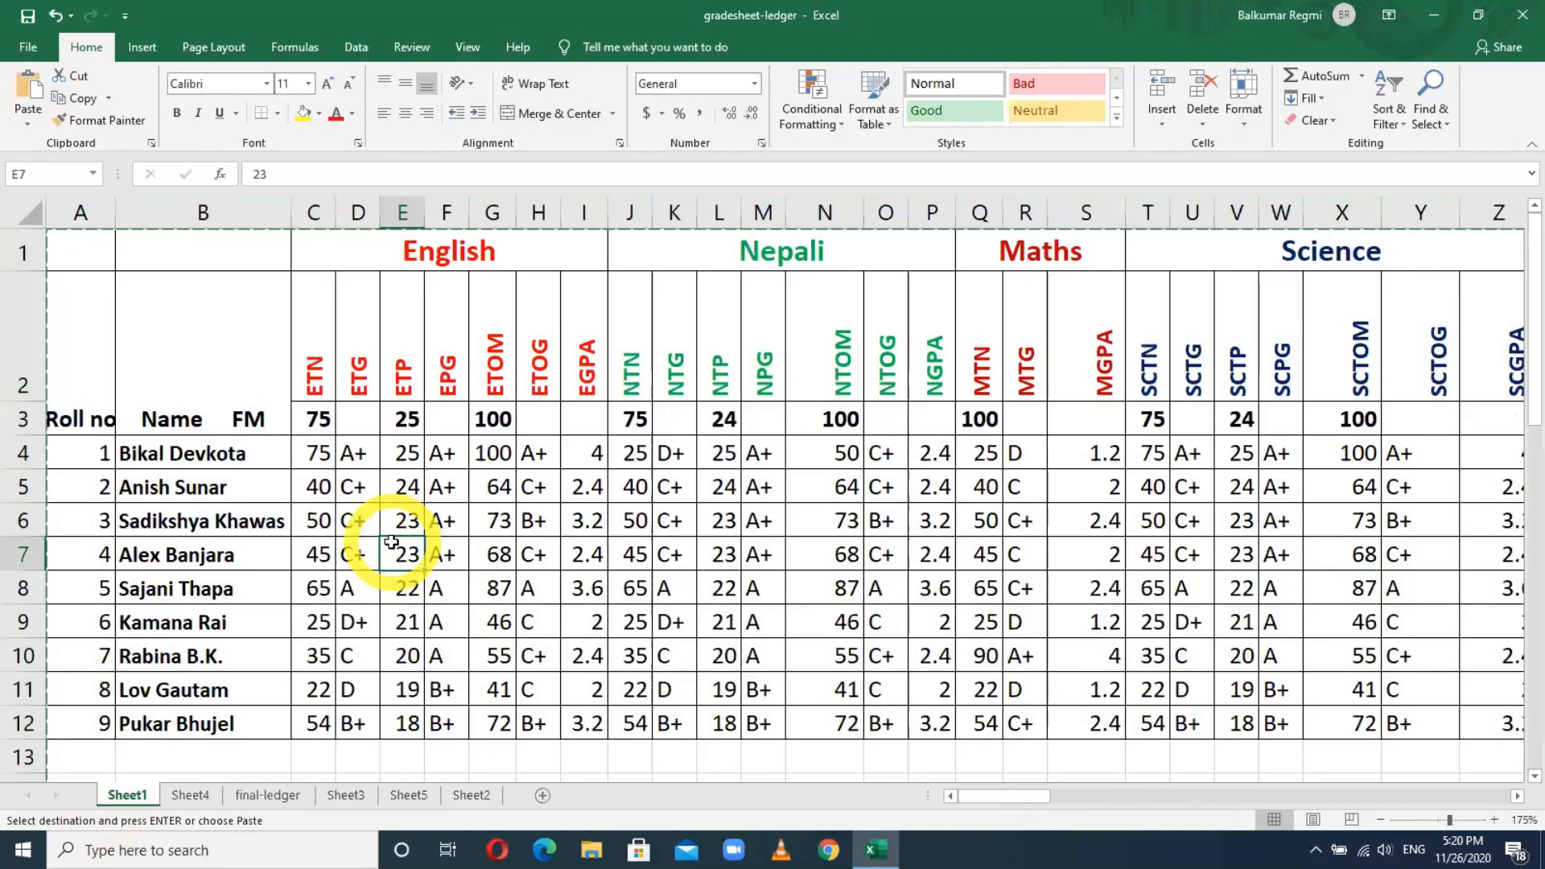
key(Escape)
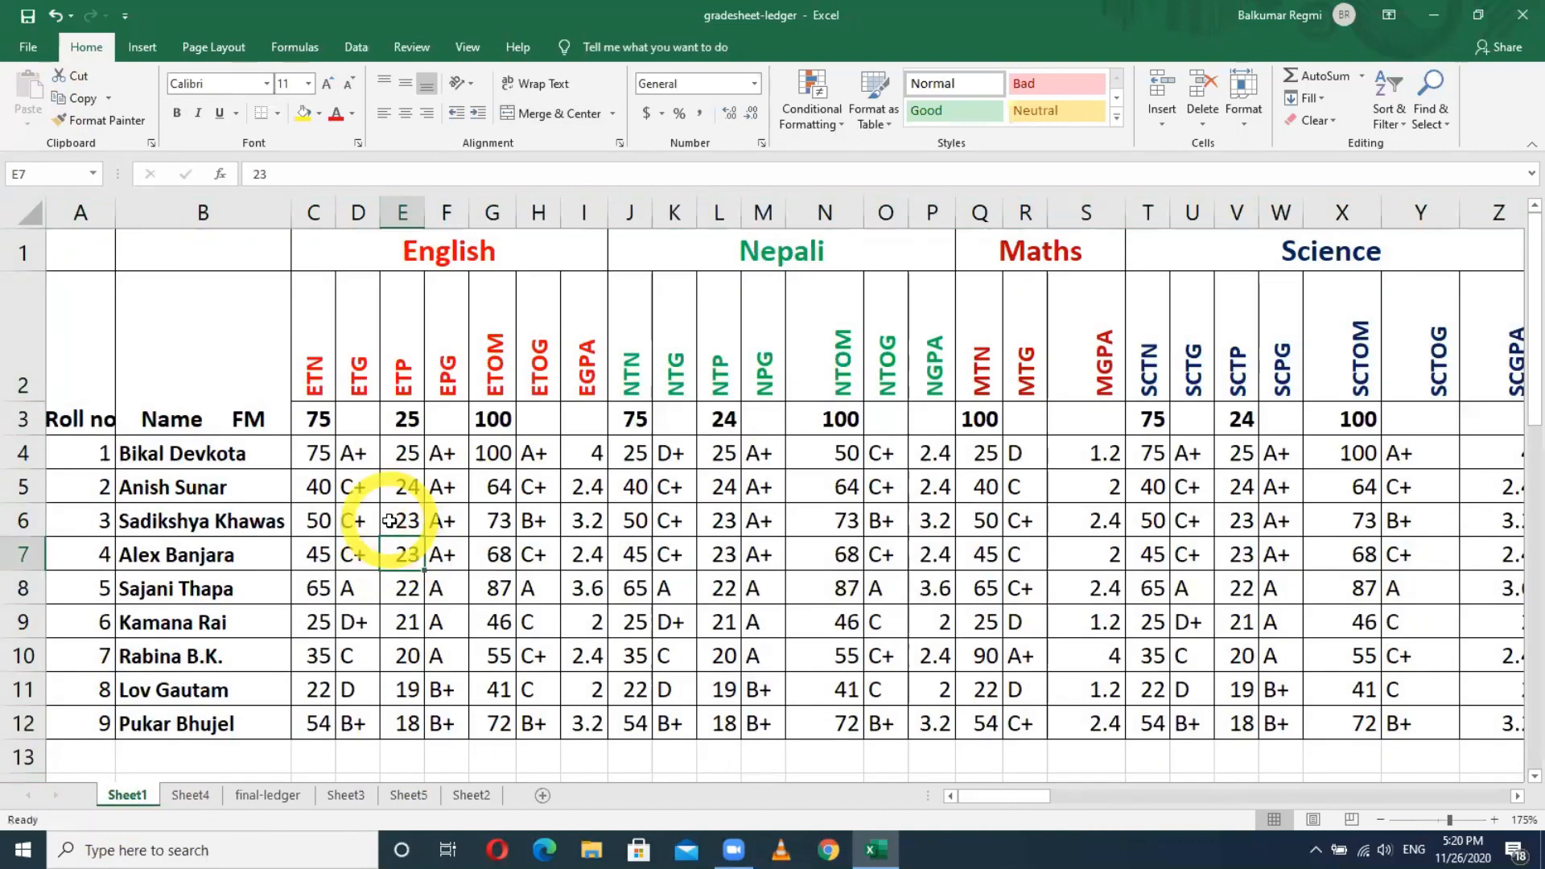
click(414, 795)
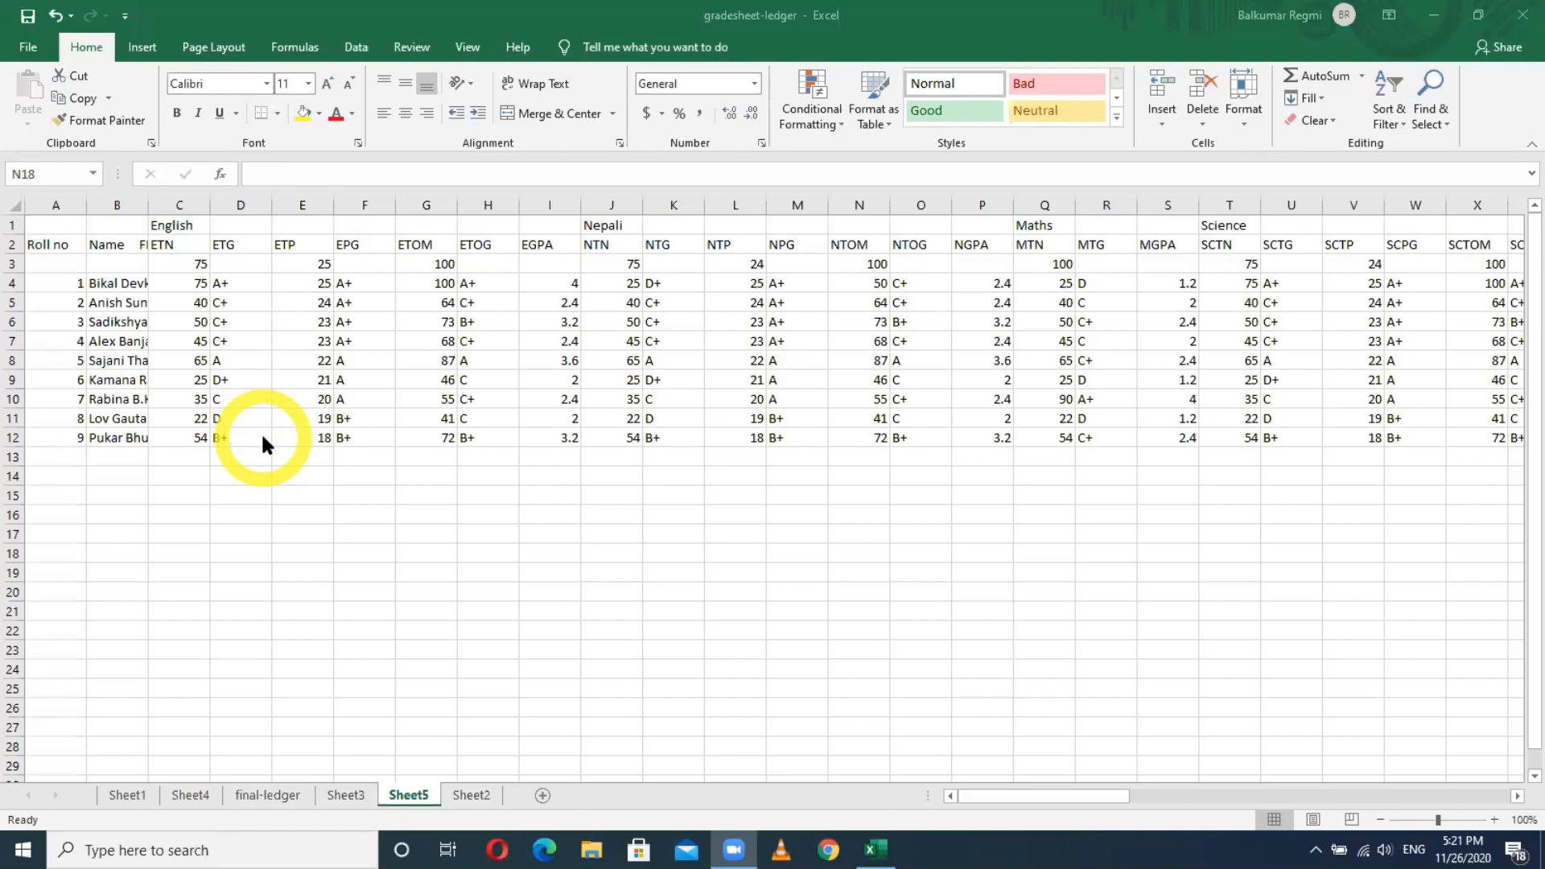
click(401, 797)
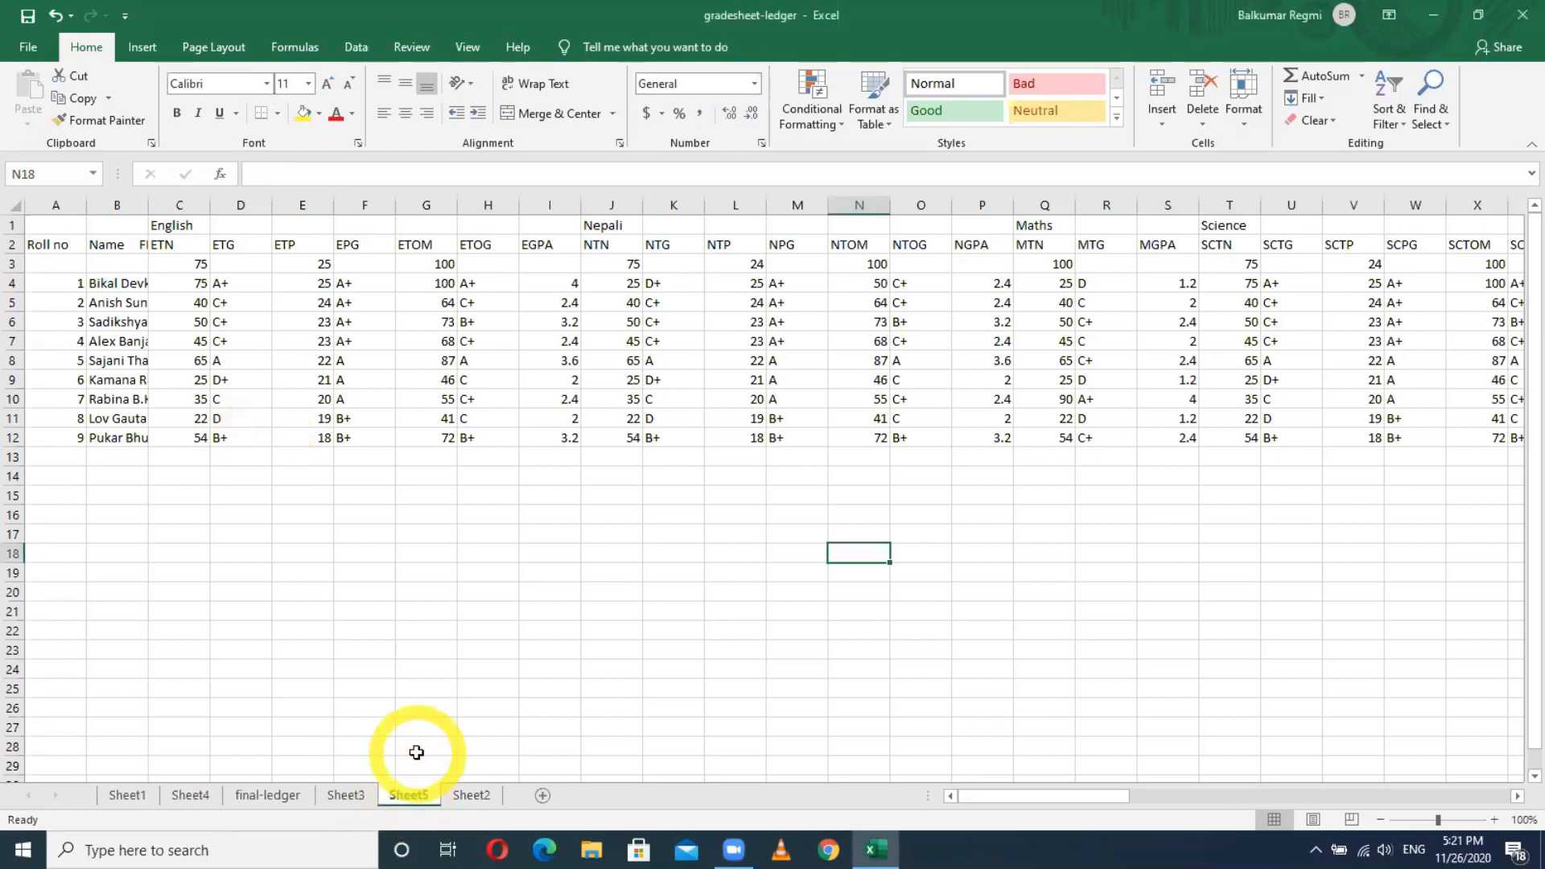
right_click(408, 794)
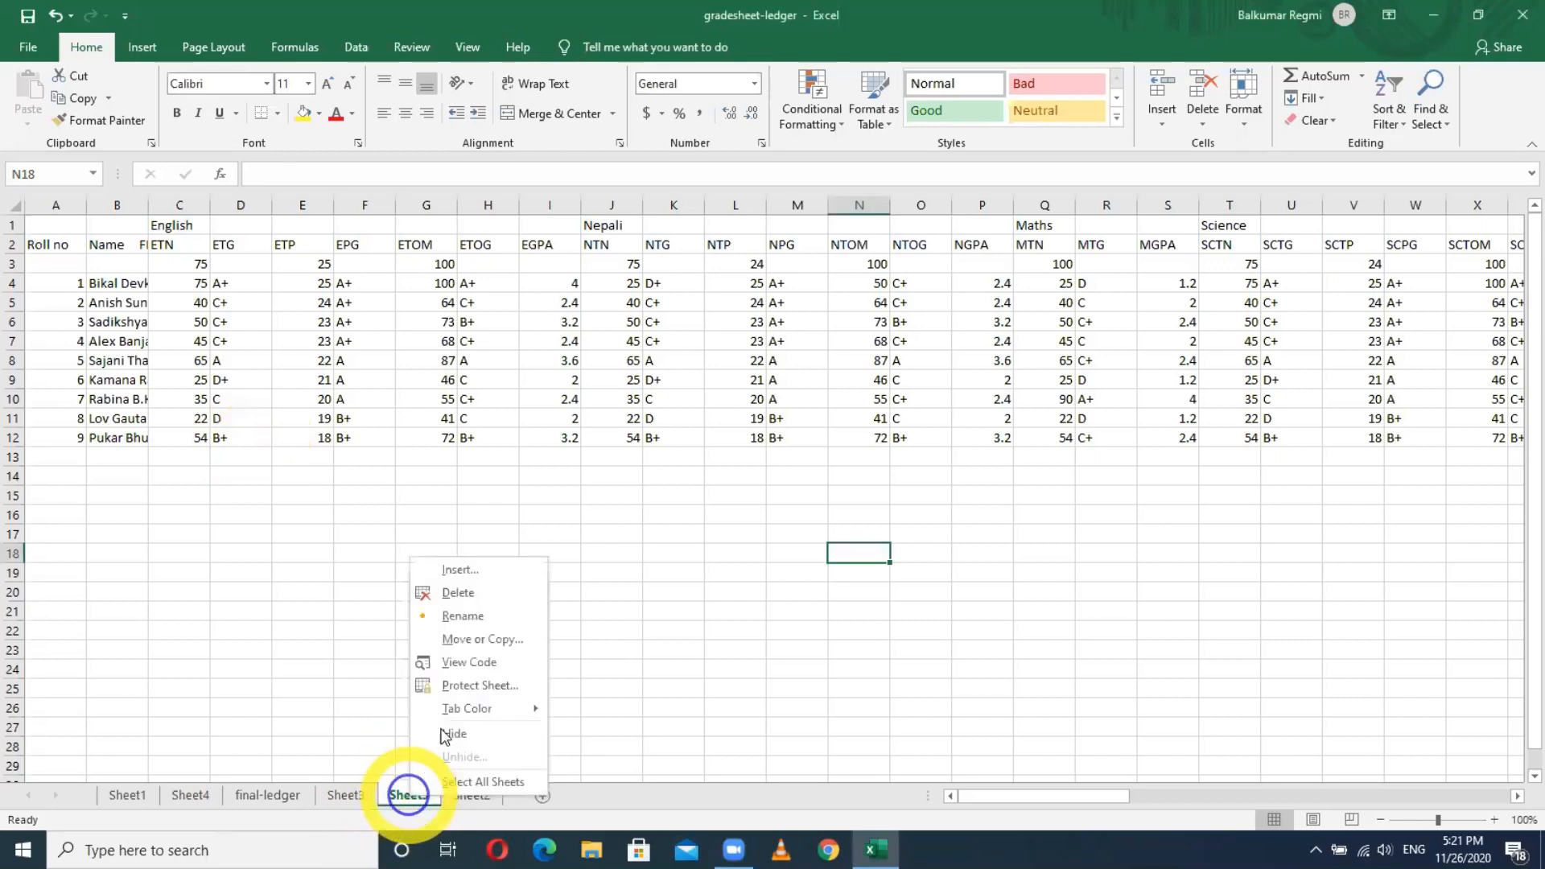
click(450, 615)
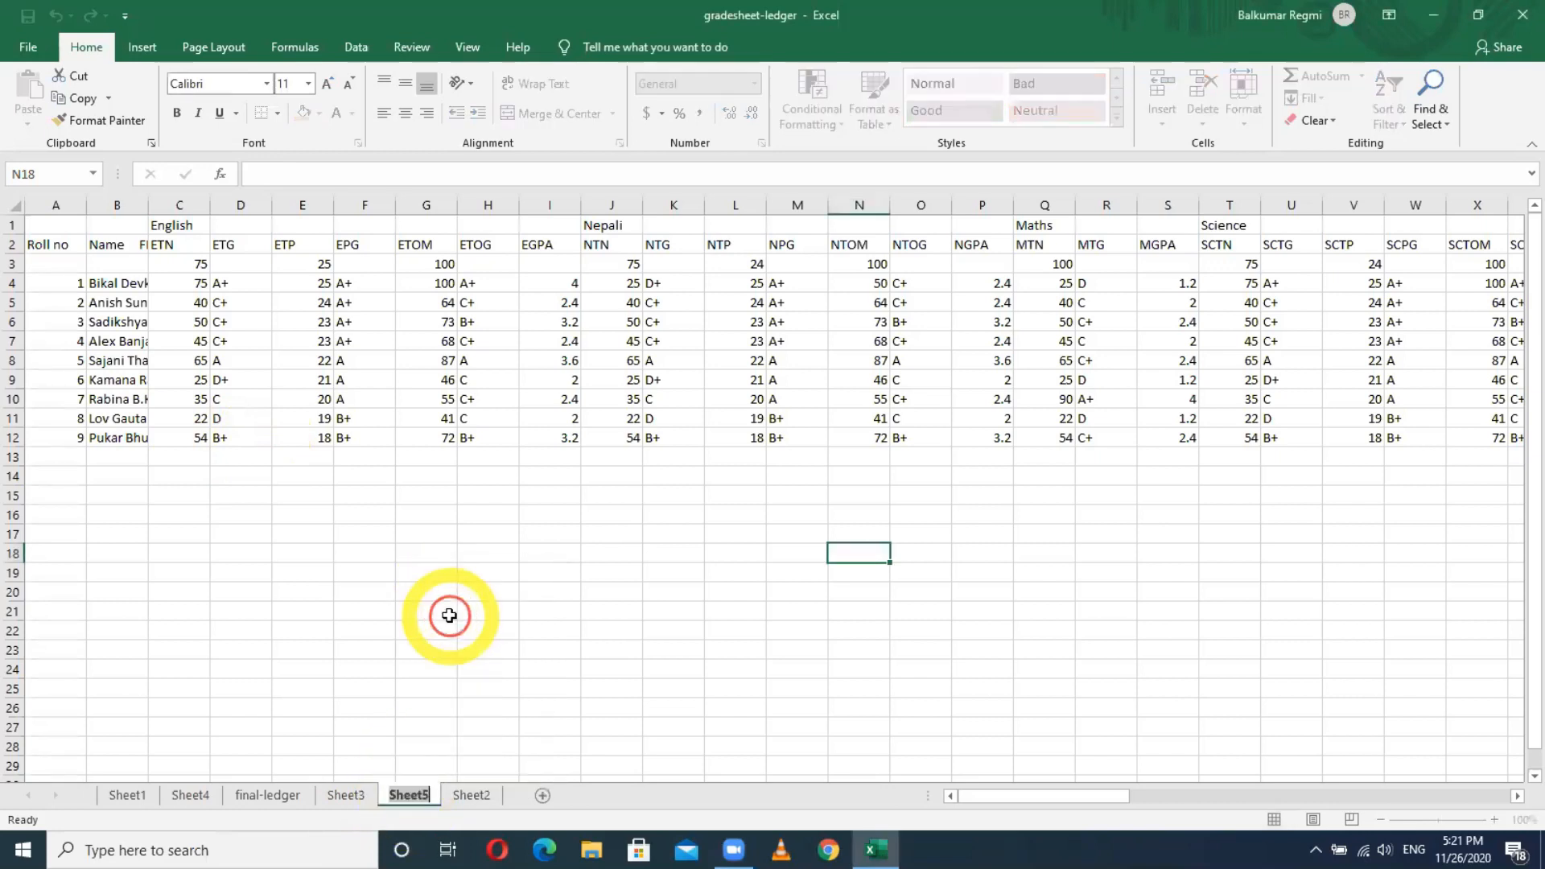
click(444, 726)
Delete Sheet5 from the workbook and confirm its removal.
right_click(405, 795)
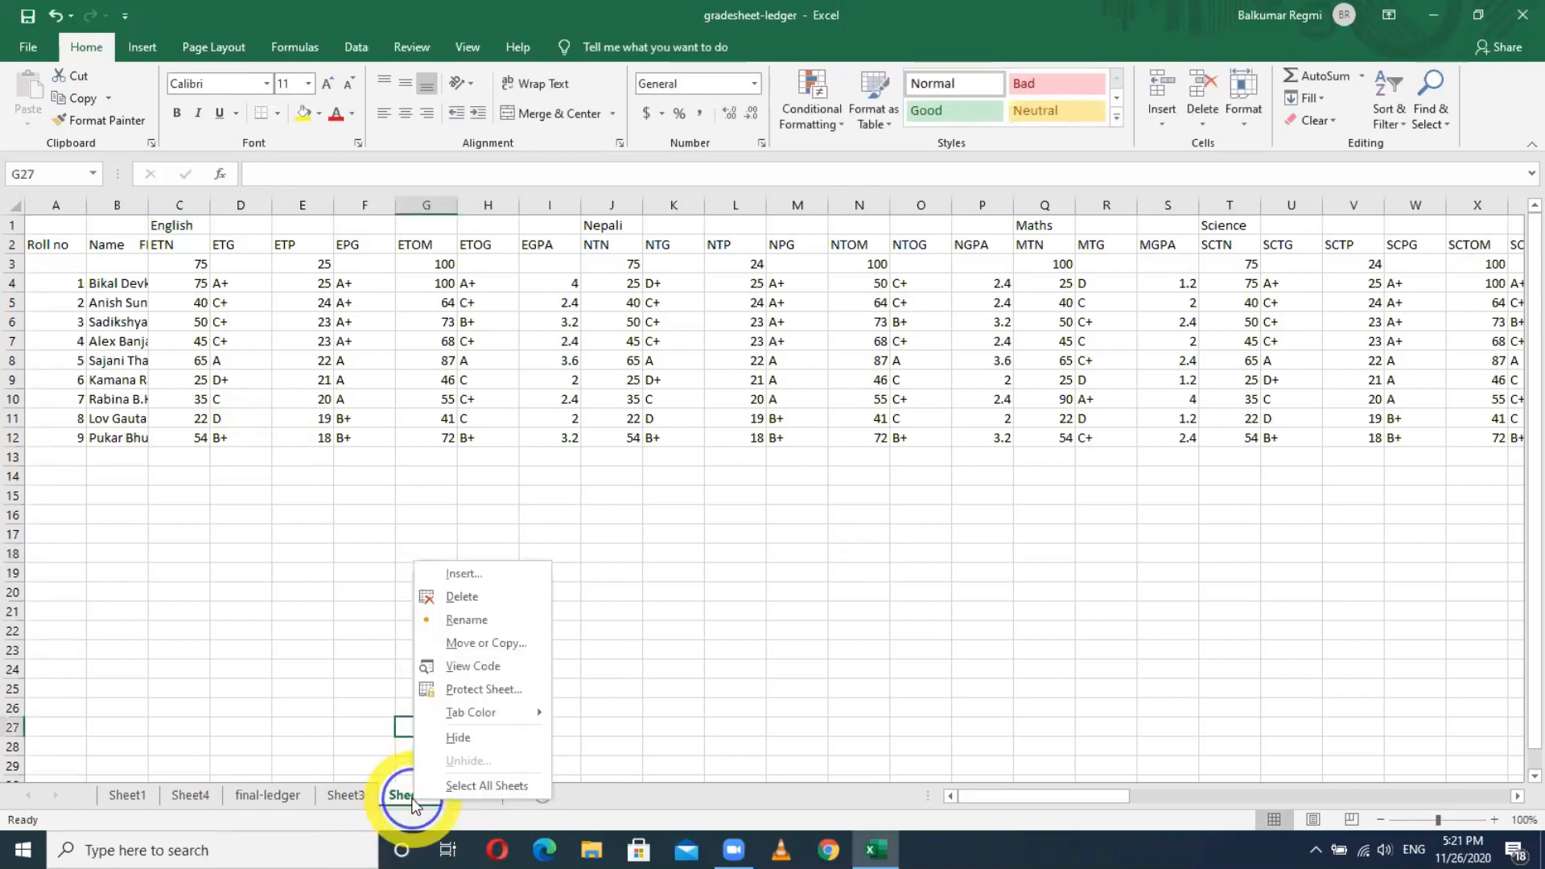
click(451, 596)
click(737, 481)
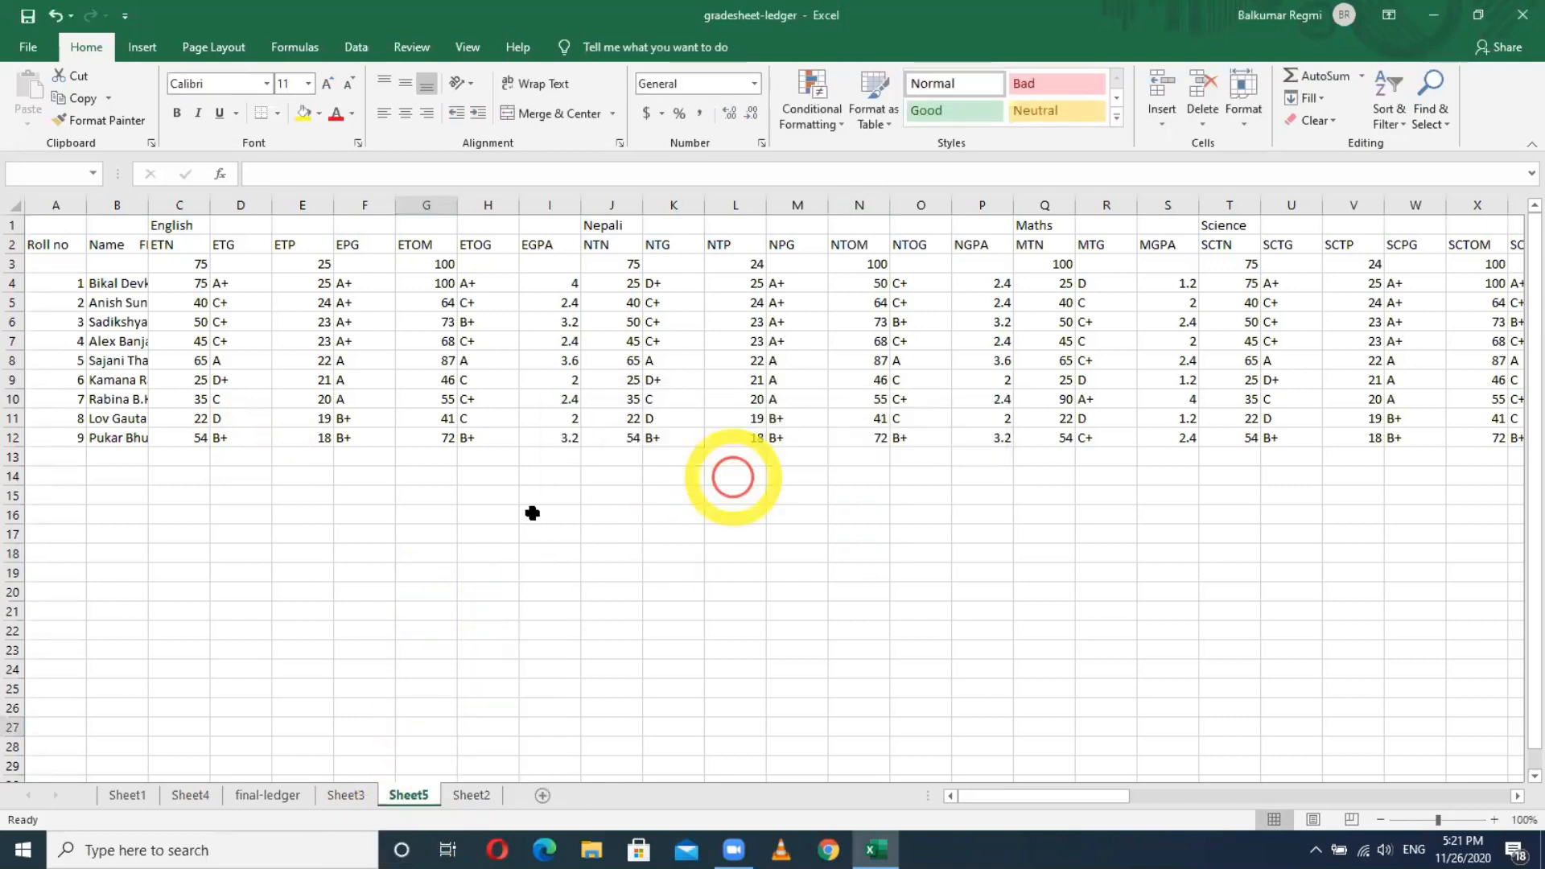
Return to Sheet1 and examine its subject heading row and the columns grouped under the merged English heading.
click(128, 794)
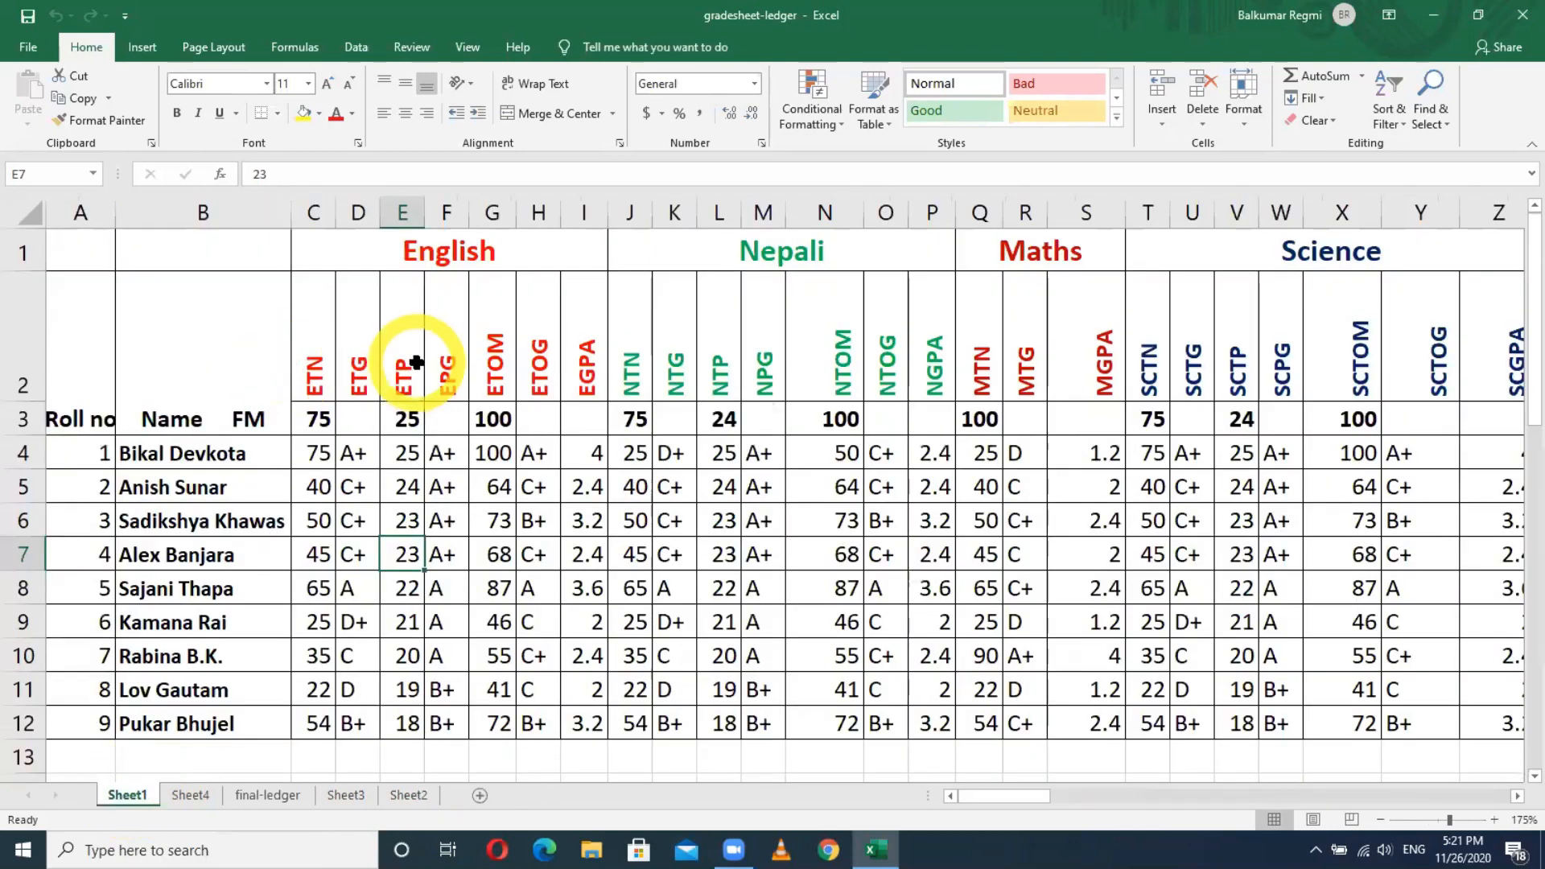
click(29, 214)
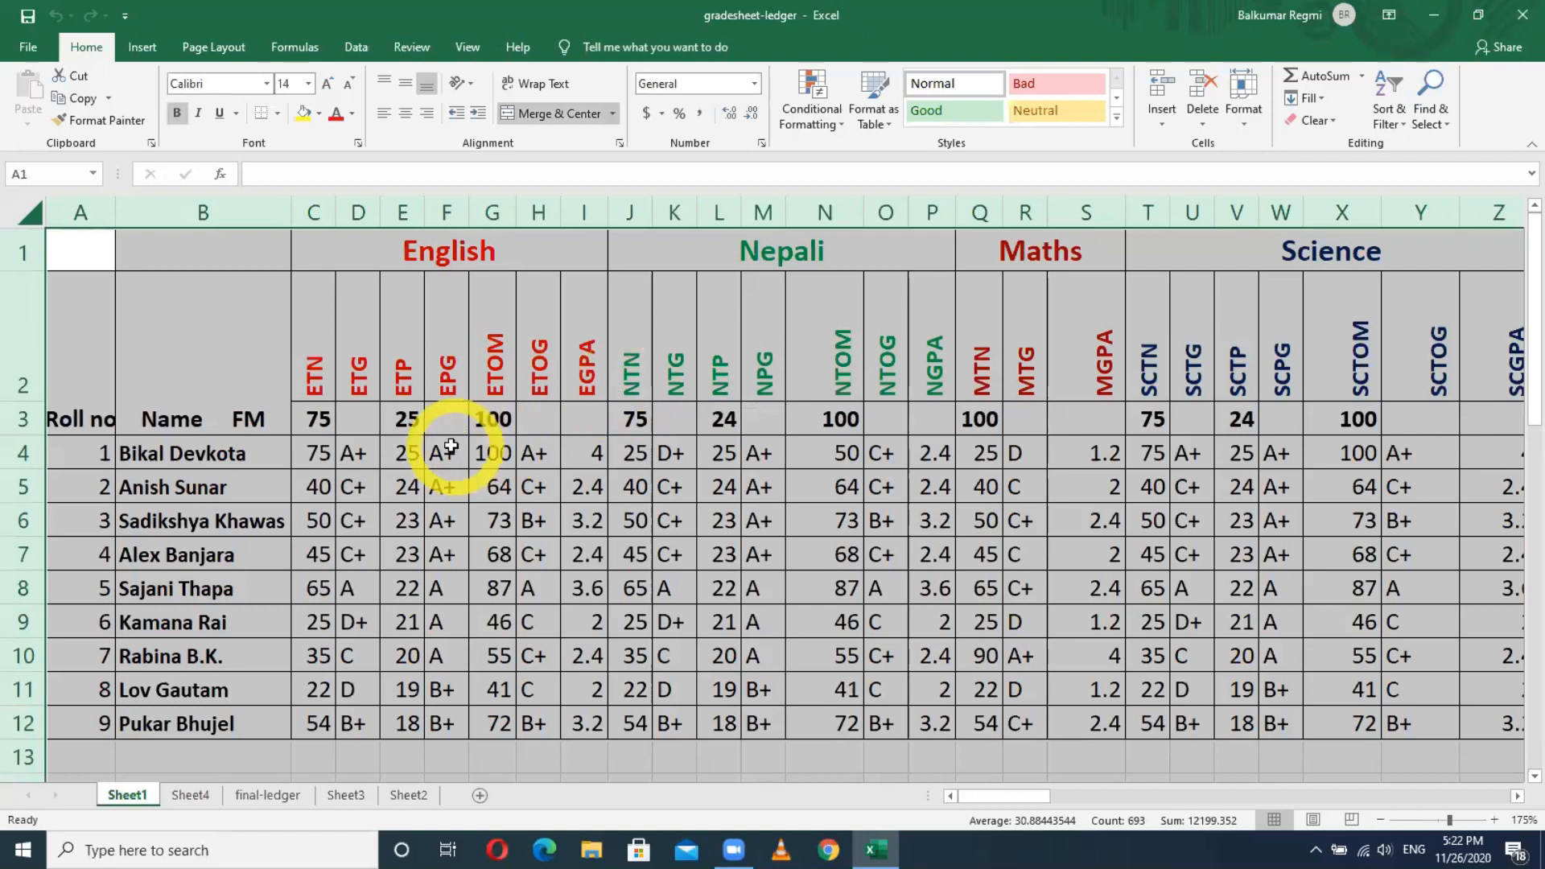
click(16, 253)
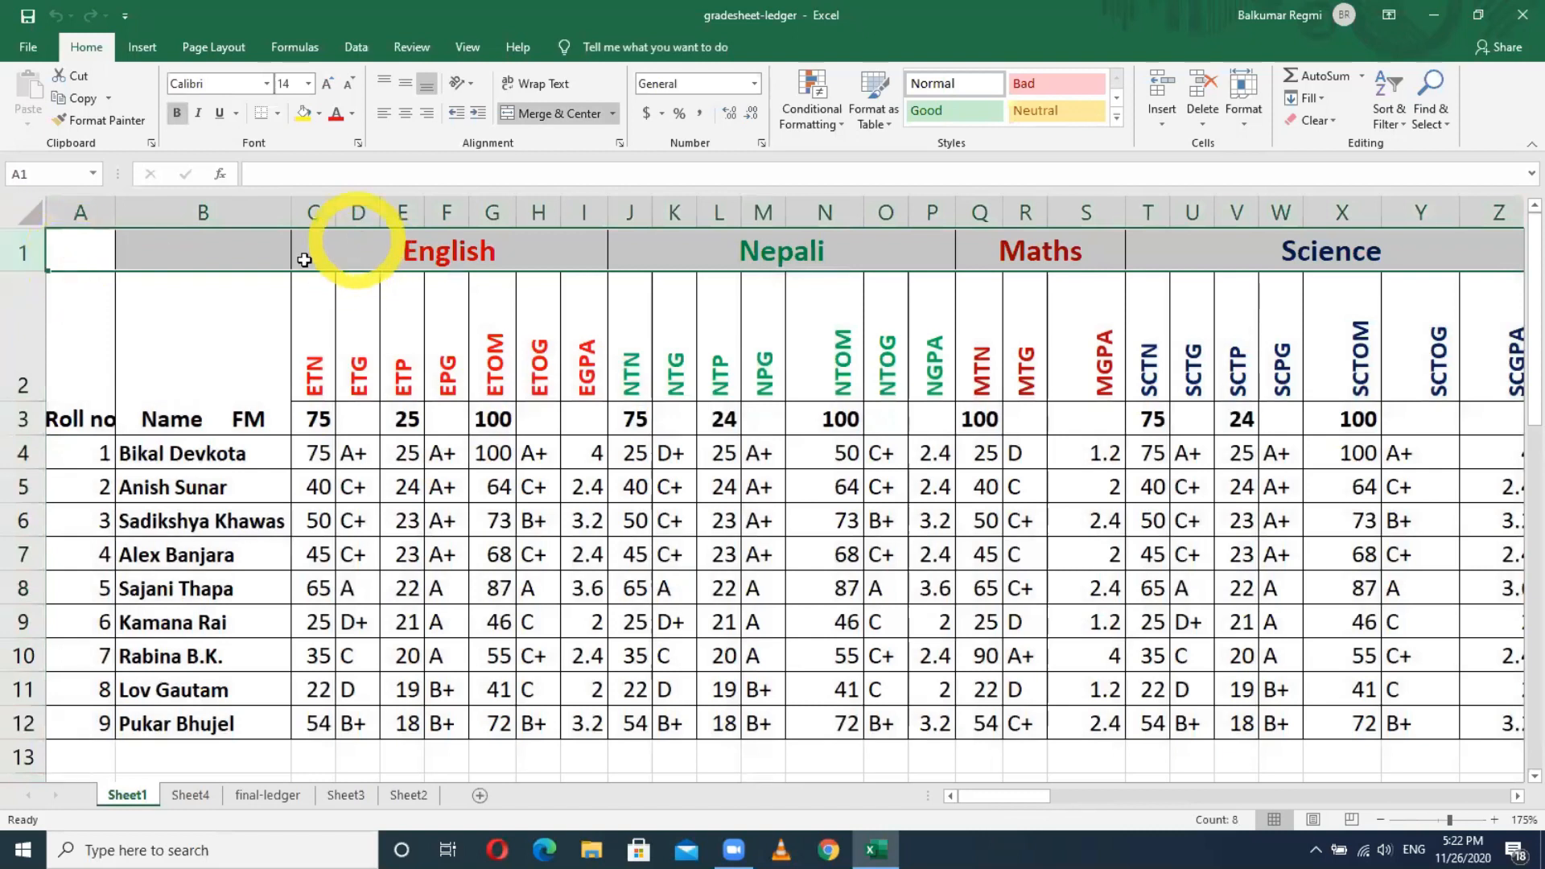
click(386, 248)
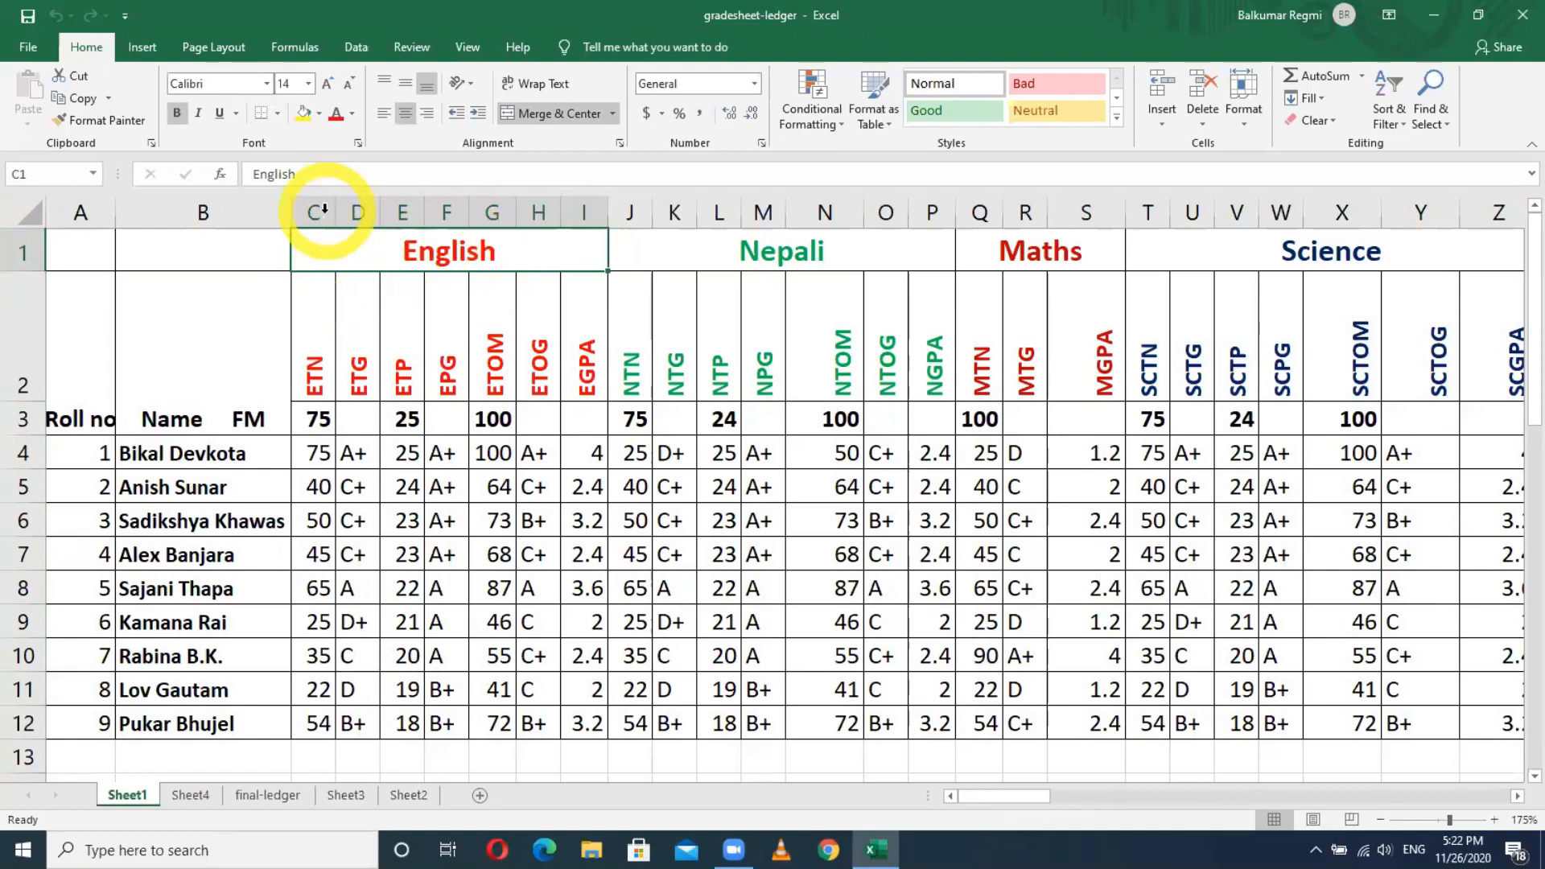
click(359, 210)
click(407, 207)
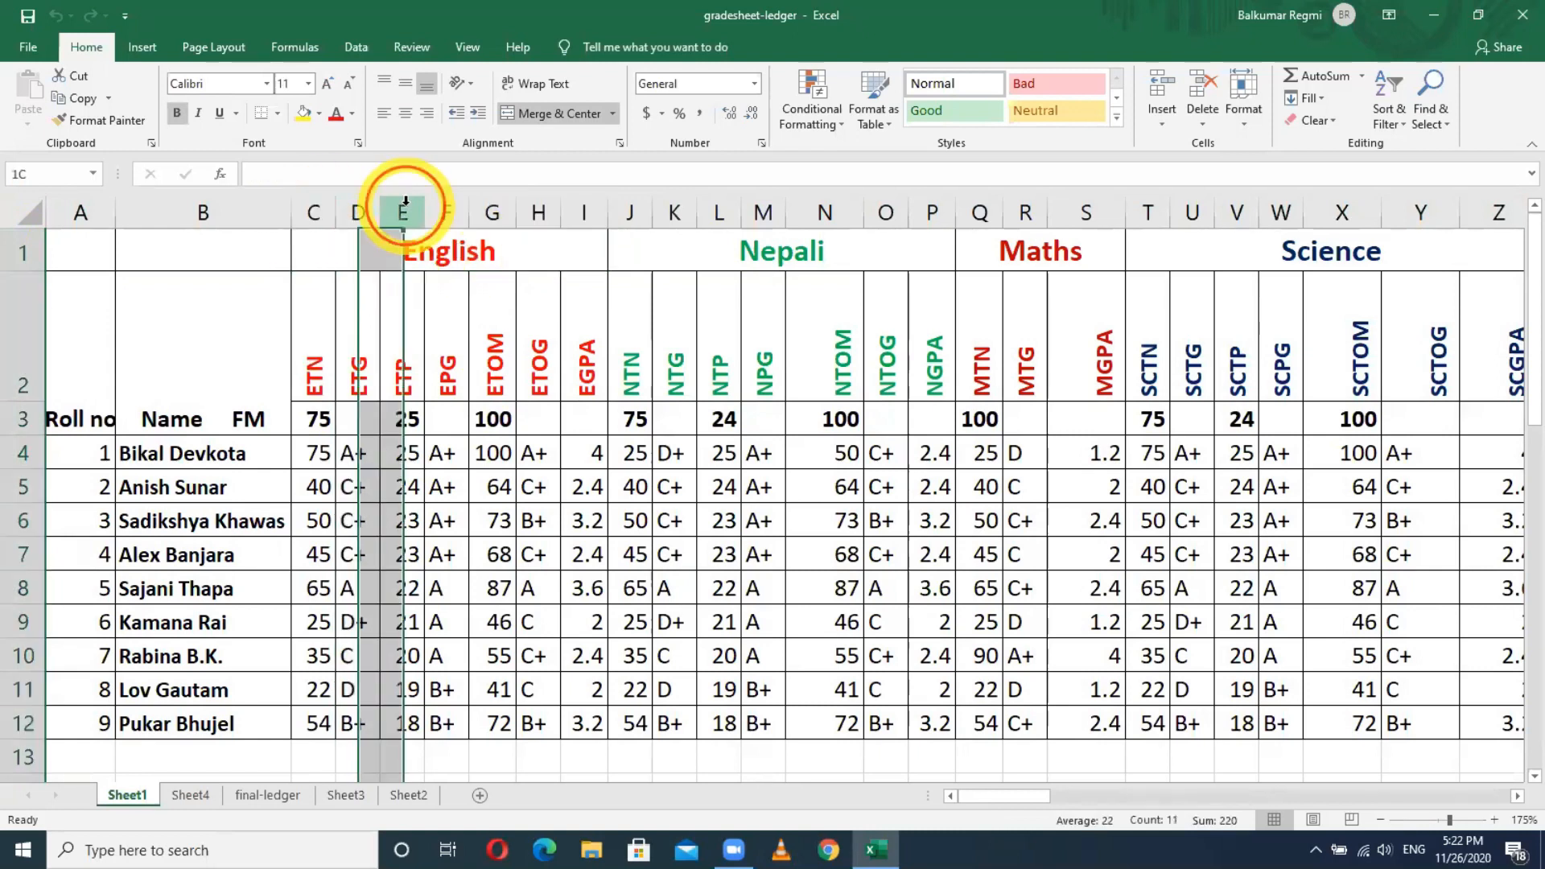
click(449, 209)
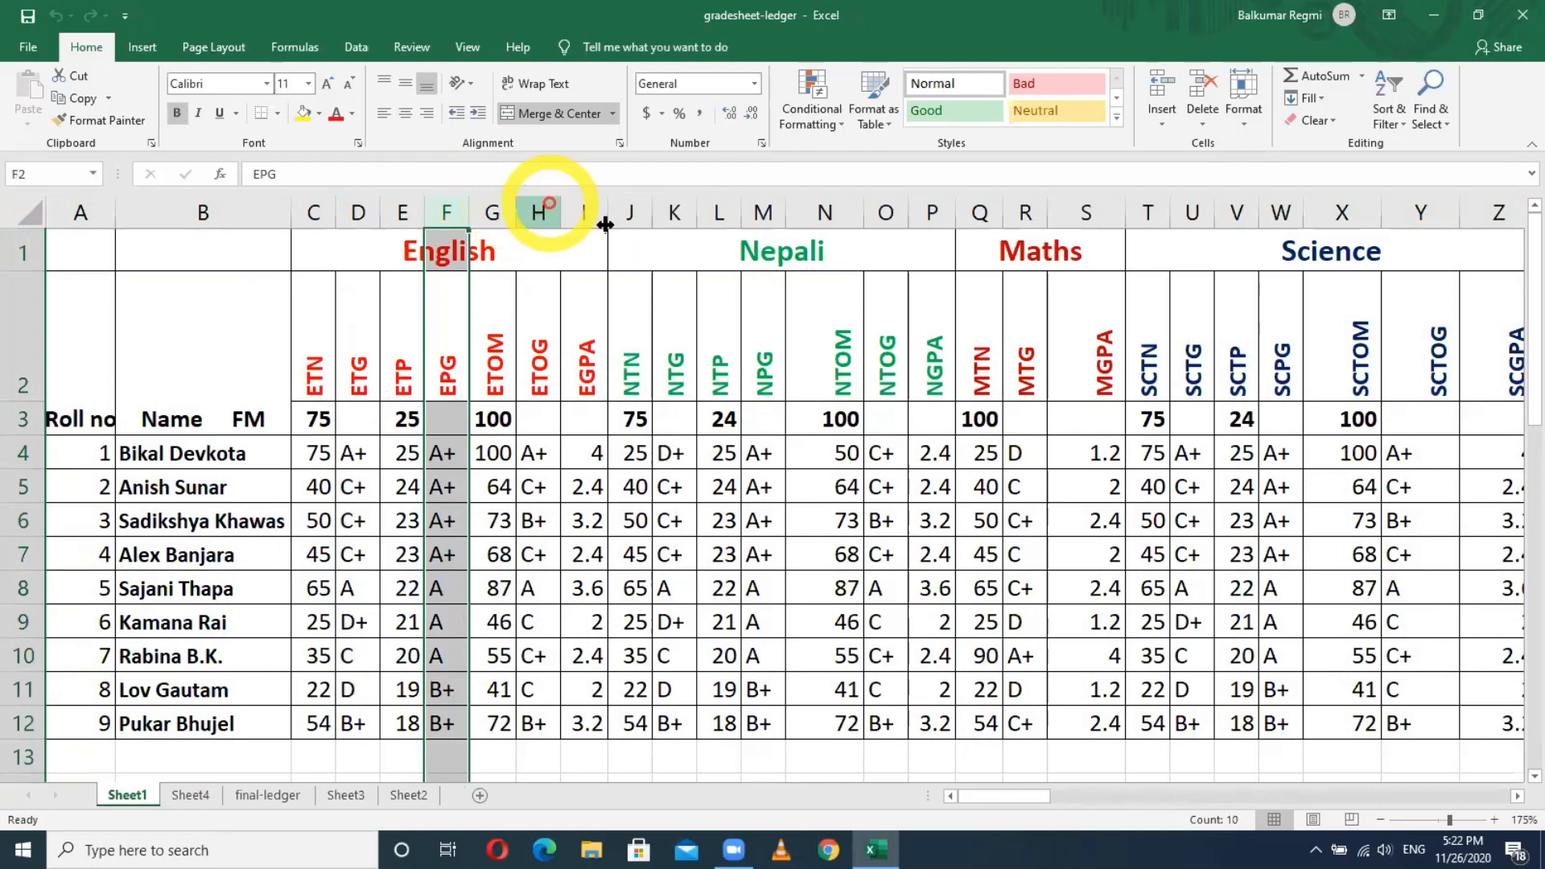
click(455, 264)
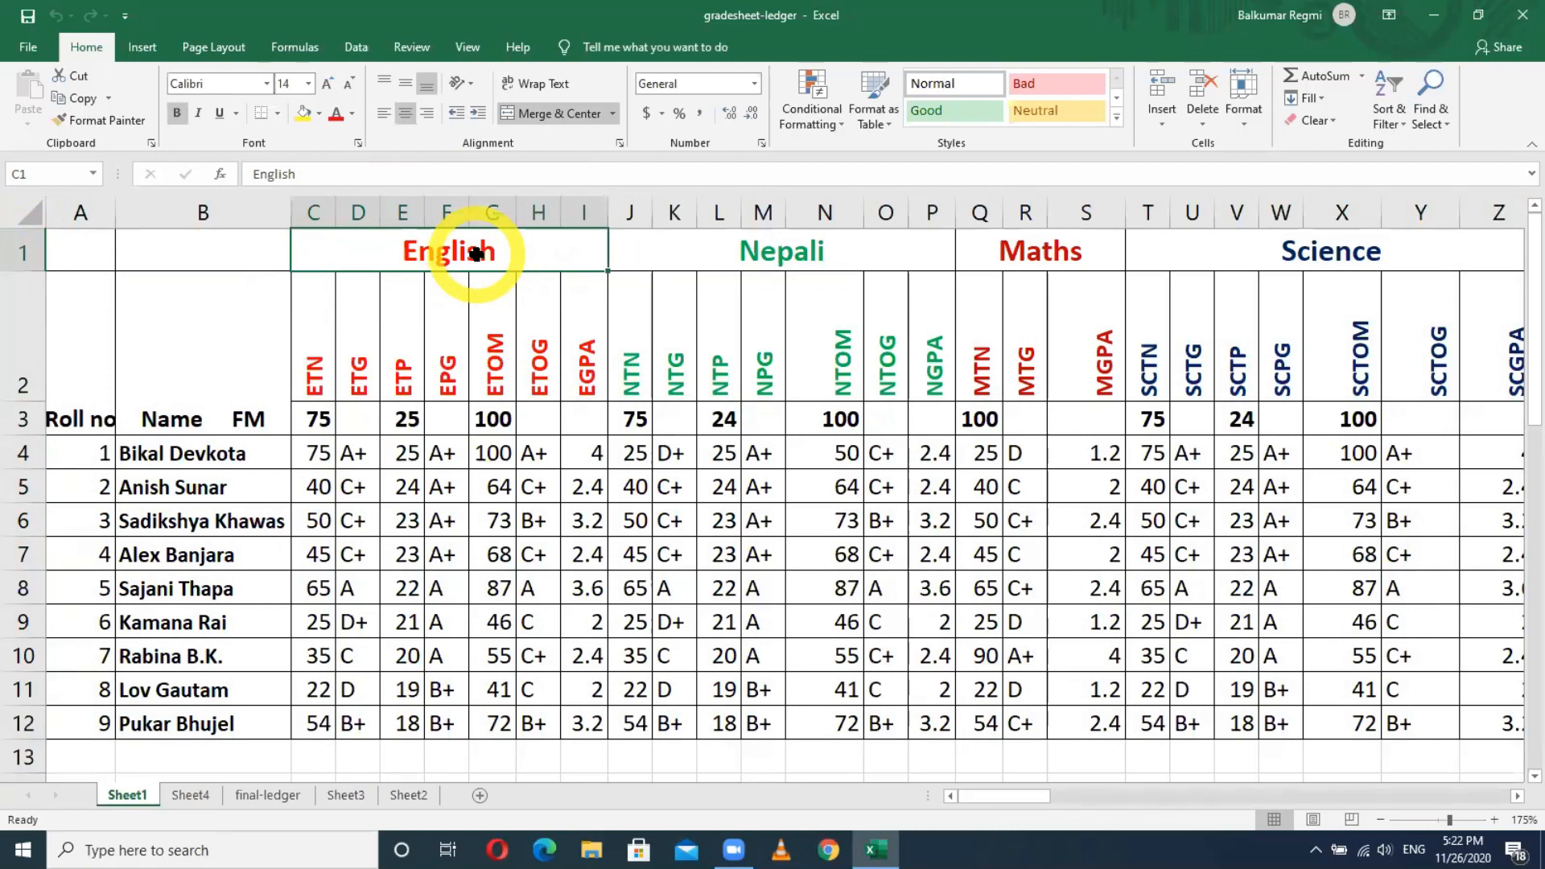
Copy the entire contents of Sheet1 and add a new blank worksheet after Sheet2.
click(16, 212)
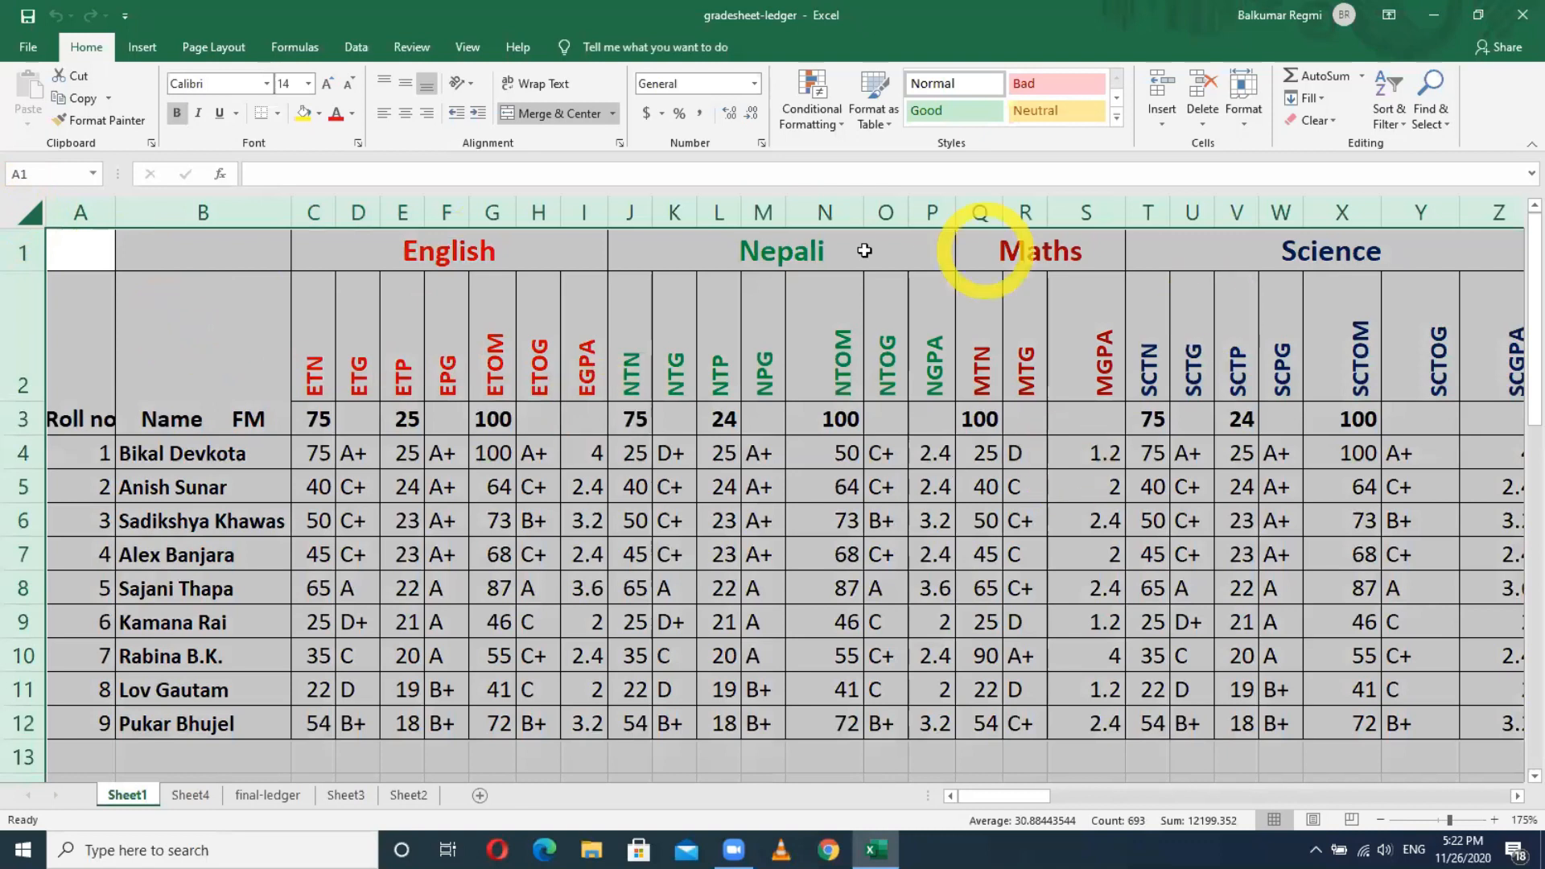
right_click(248, 333)
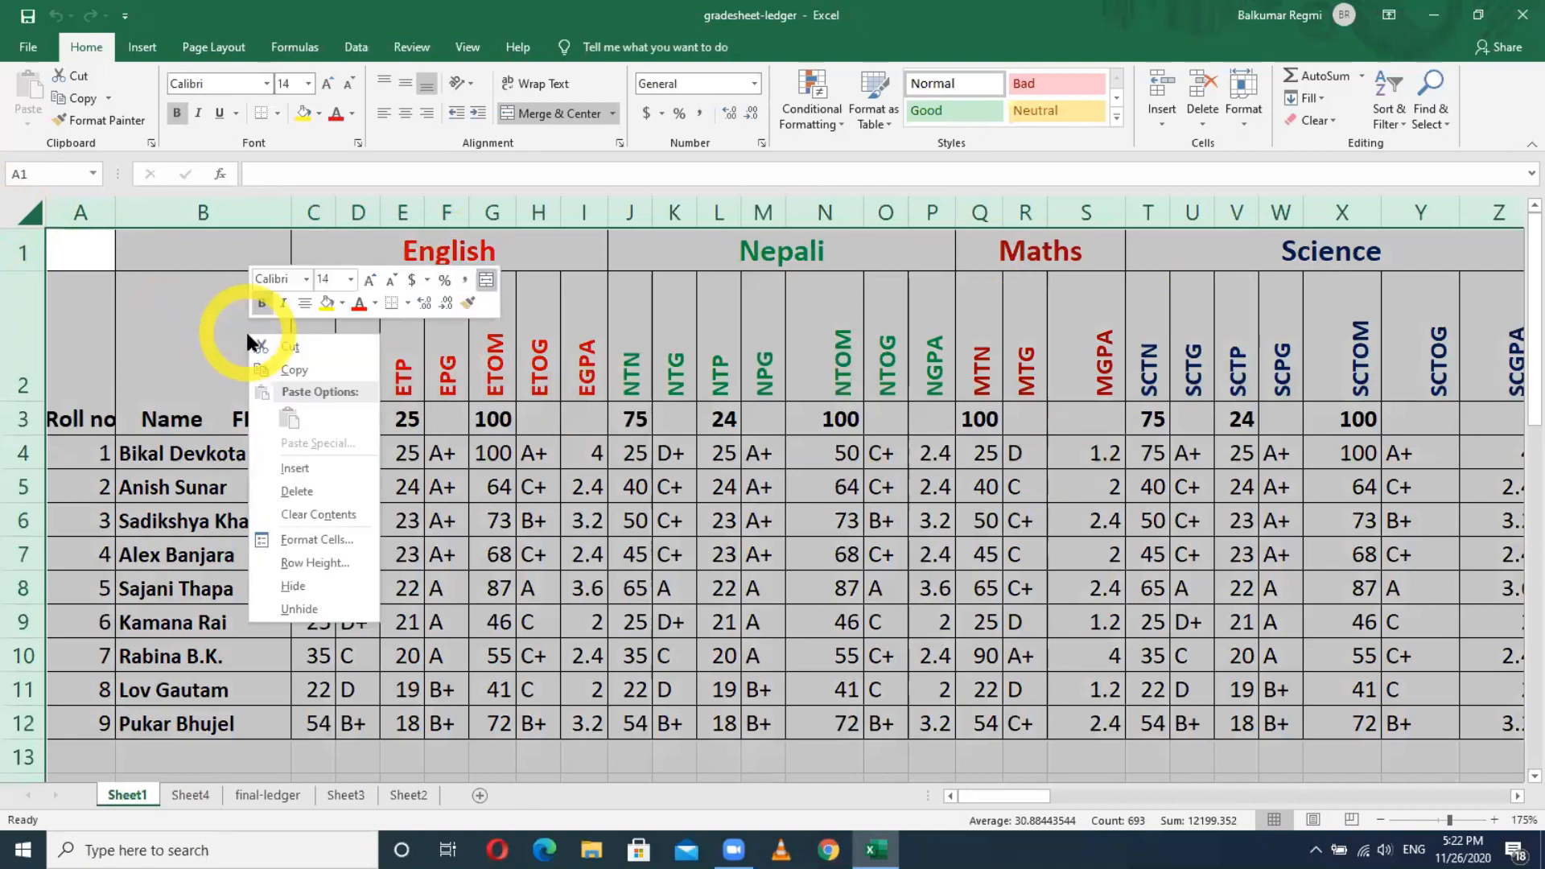
click(295, 370)
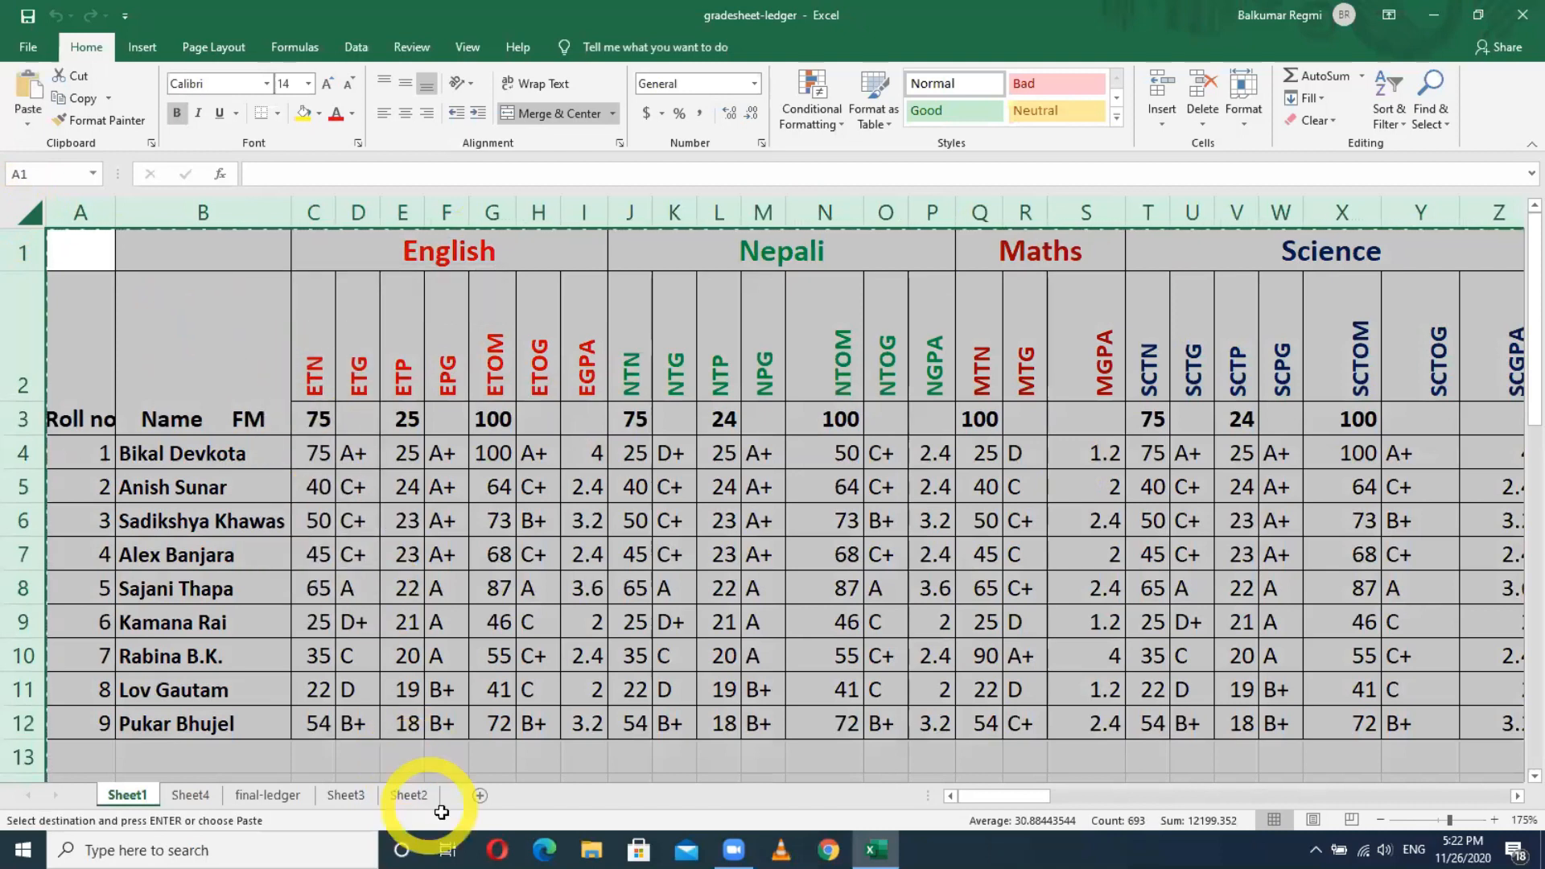
click(480, 796)
click(481, 796)
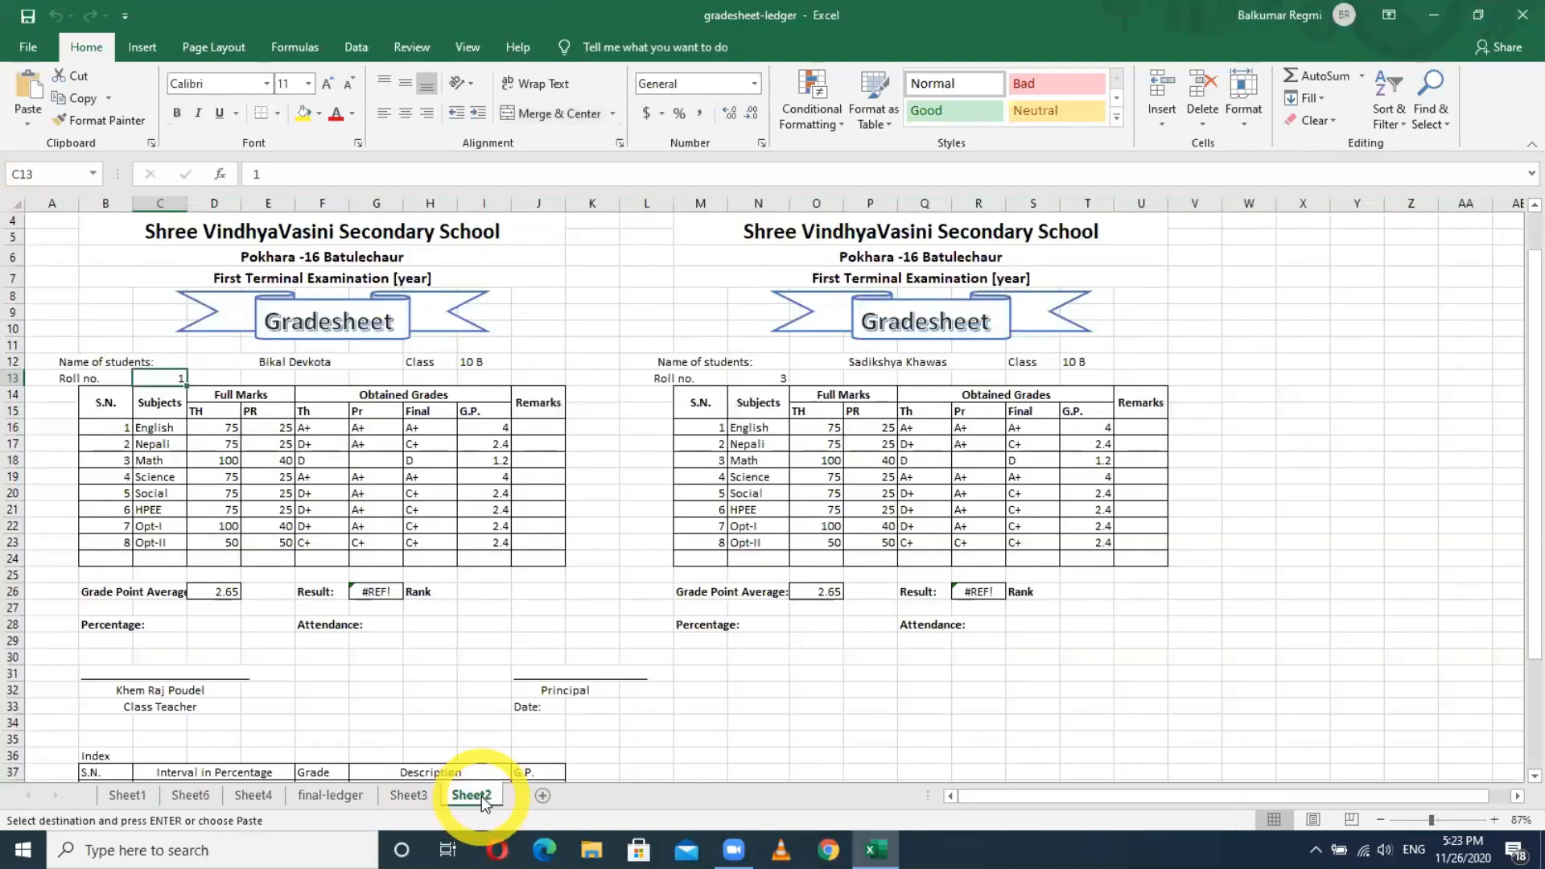
click(542, 795)
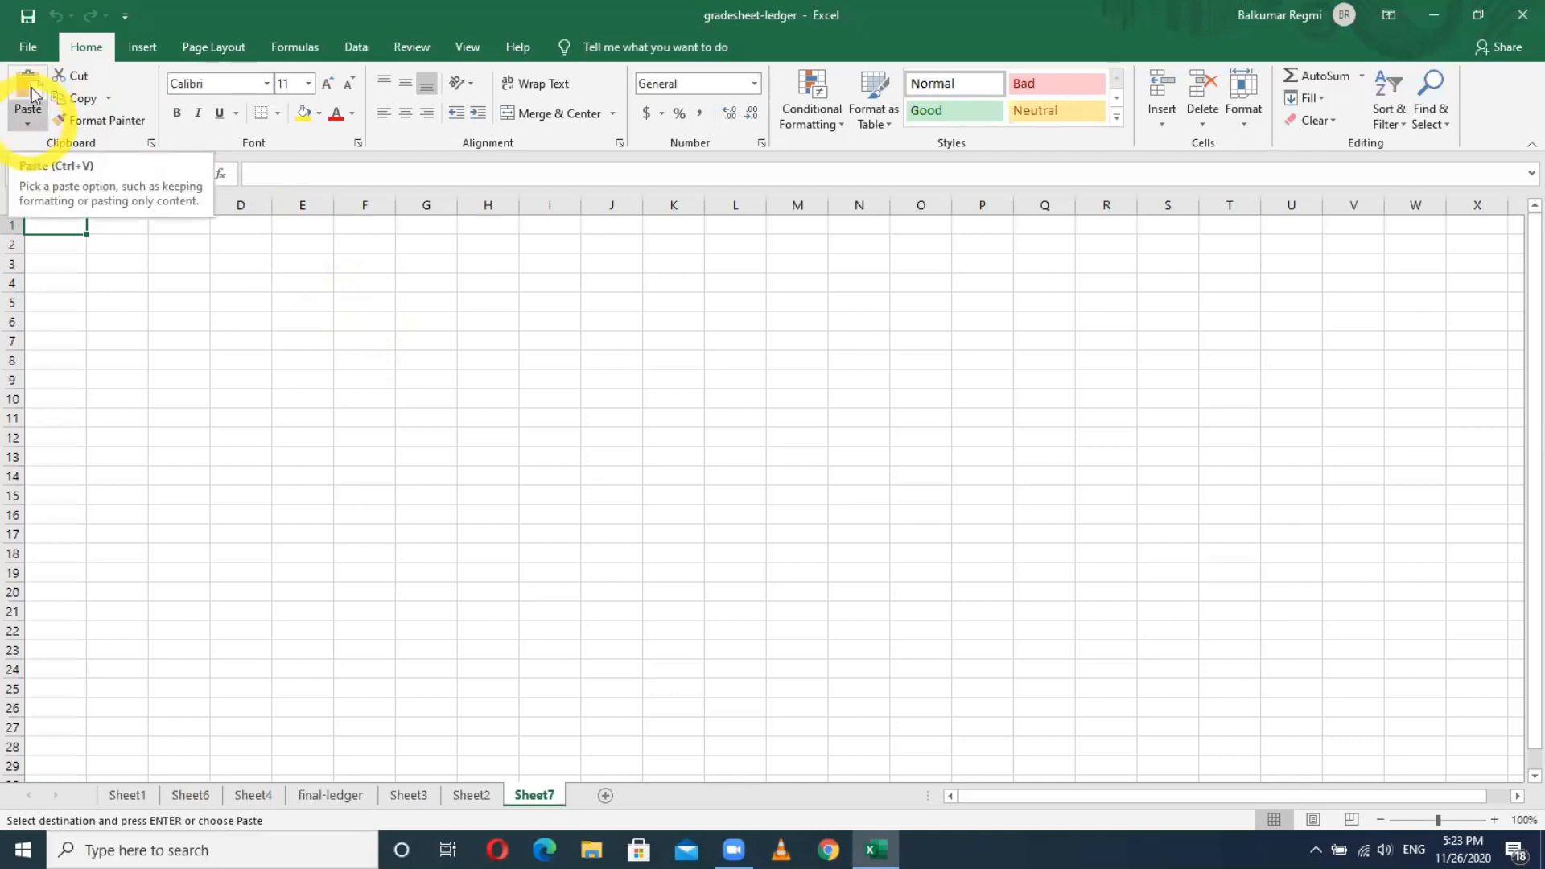
Paste the copied ledger at A1 of the blank Sheet7 with Paste Special, using the Values option.
click(27, 127)
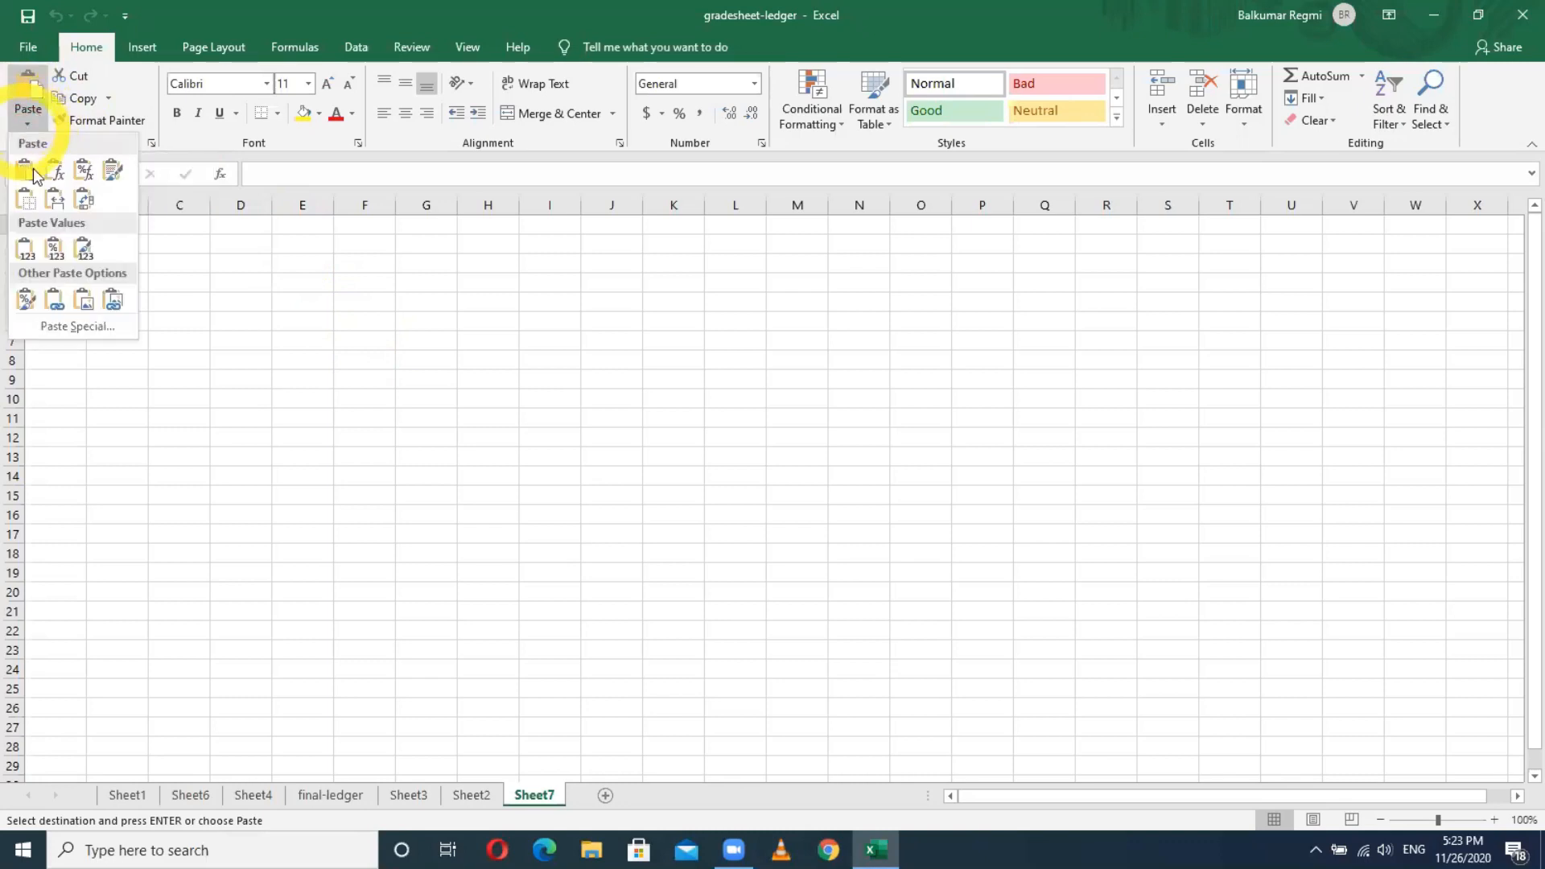
click(78, 325)
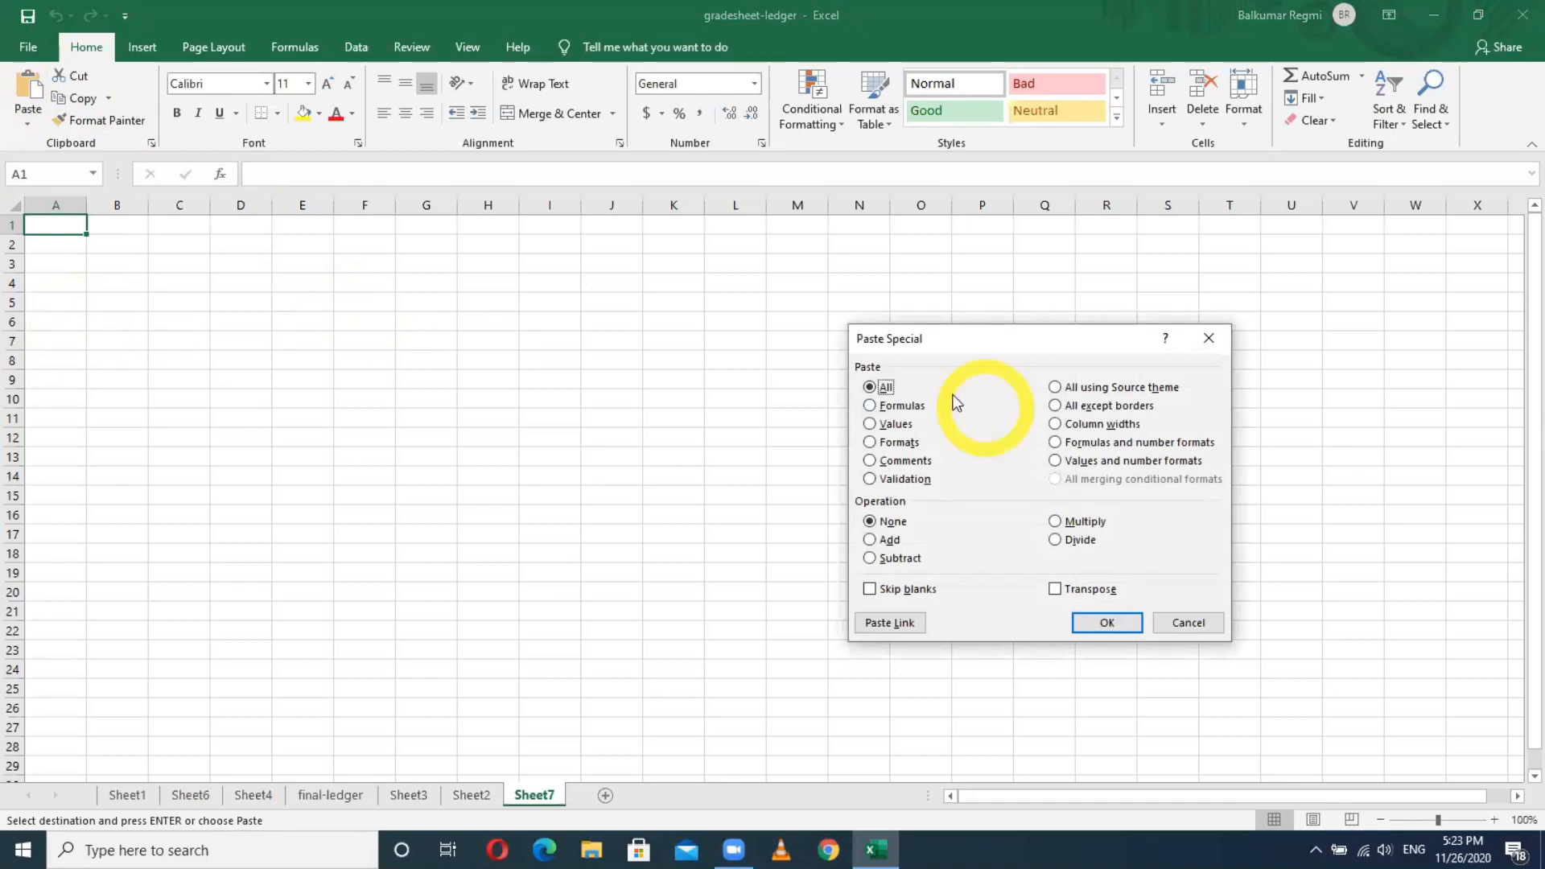
click(895, 424)
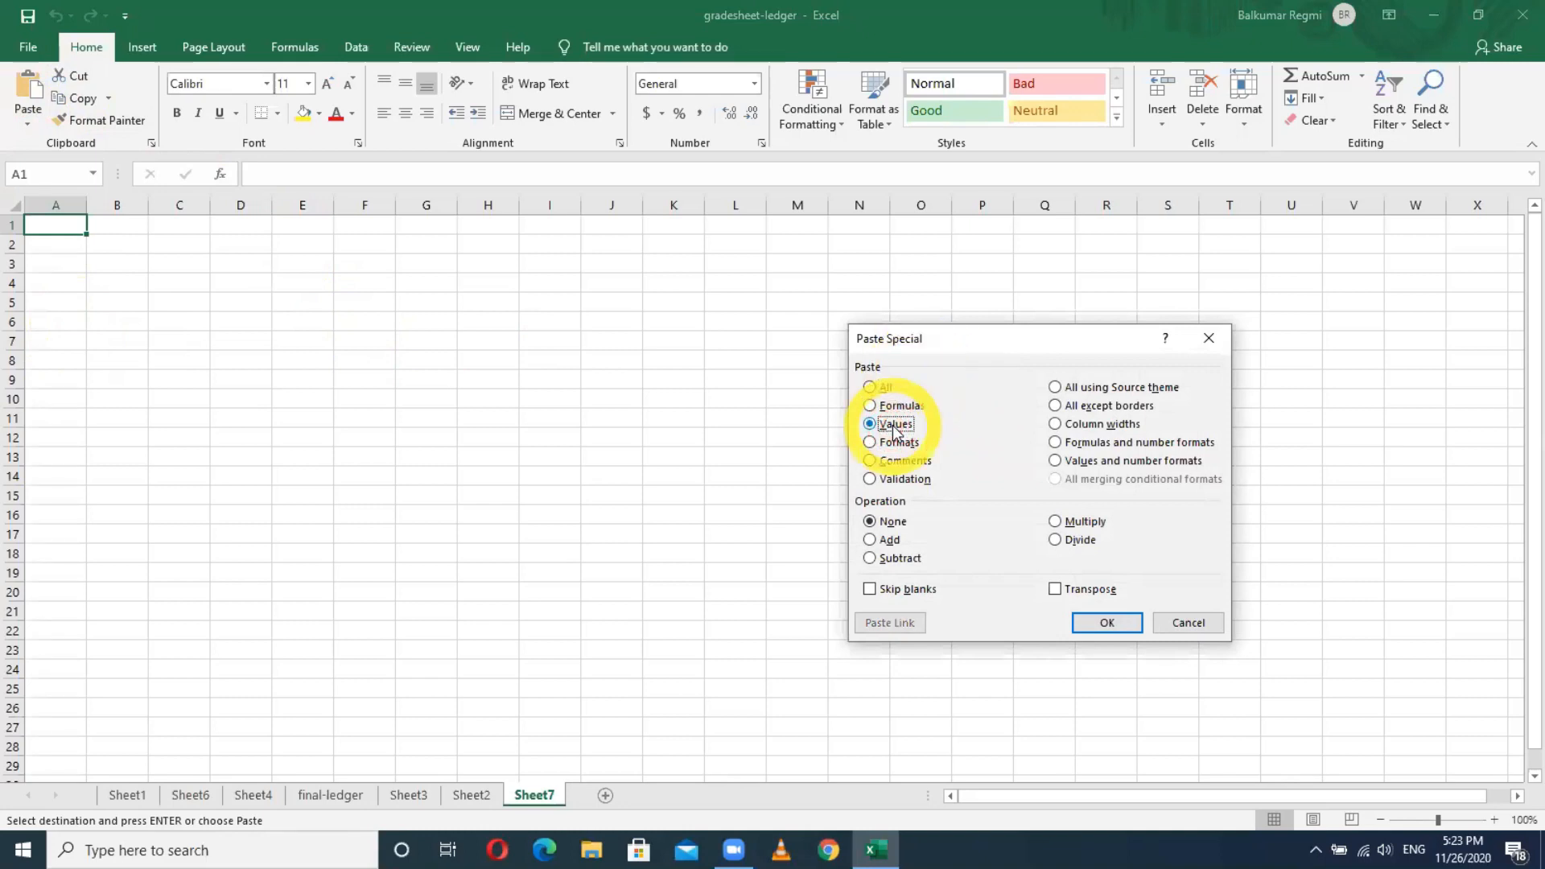
click(1107, 623)
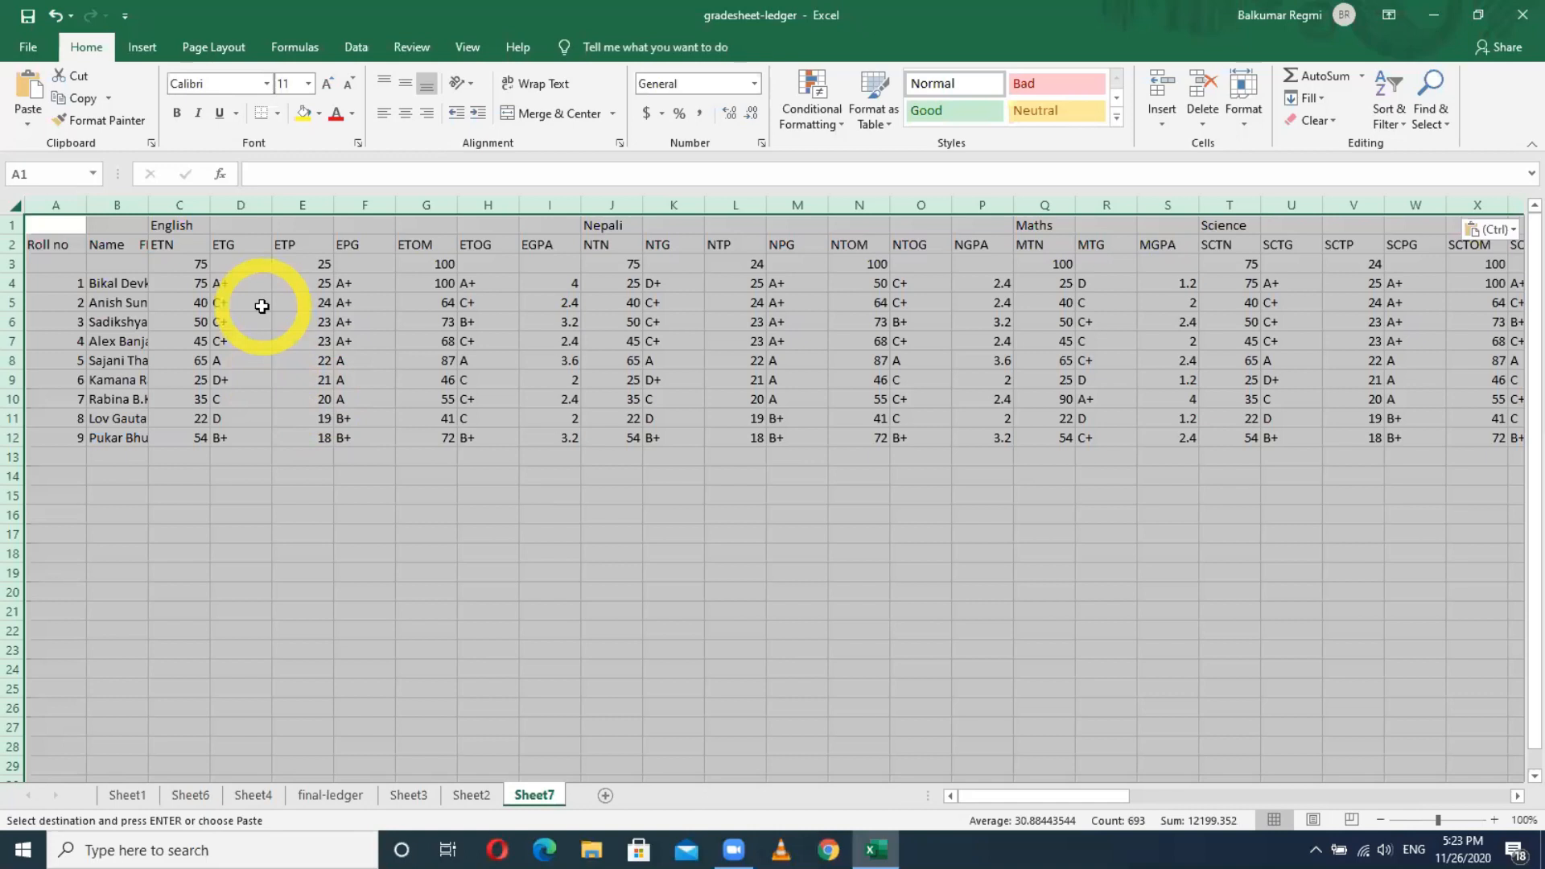
click(255, 438)
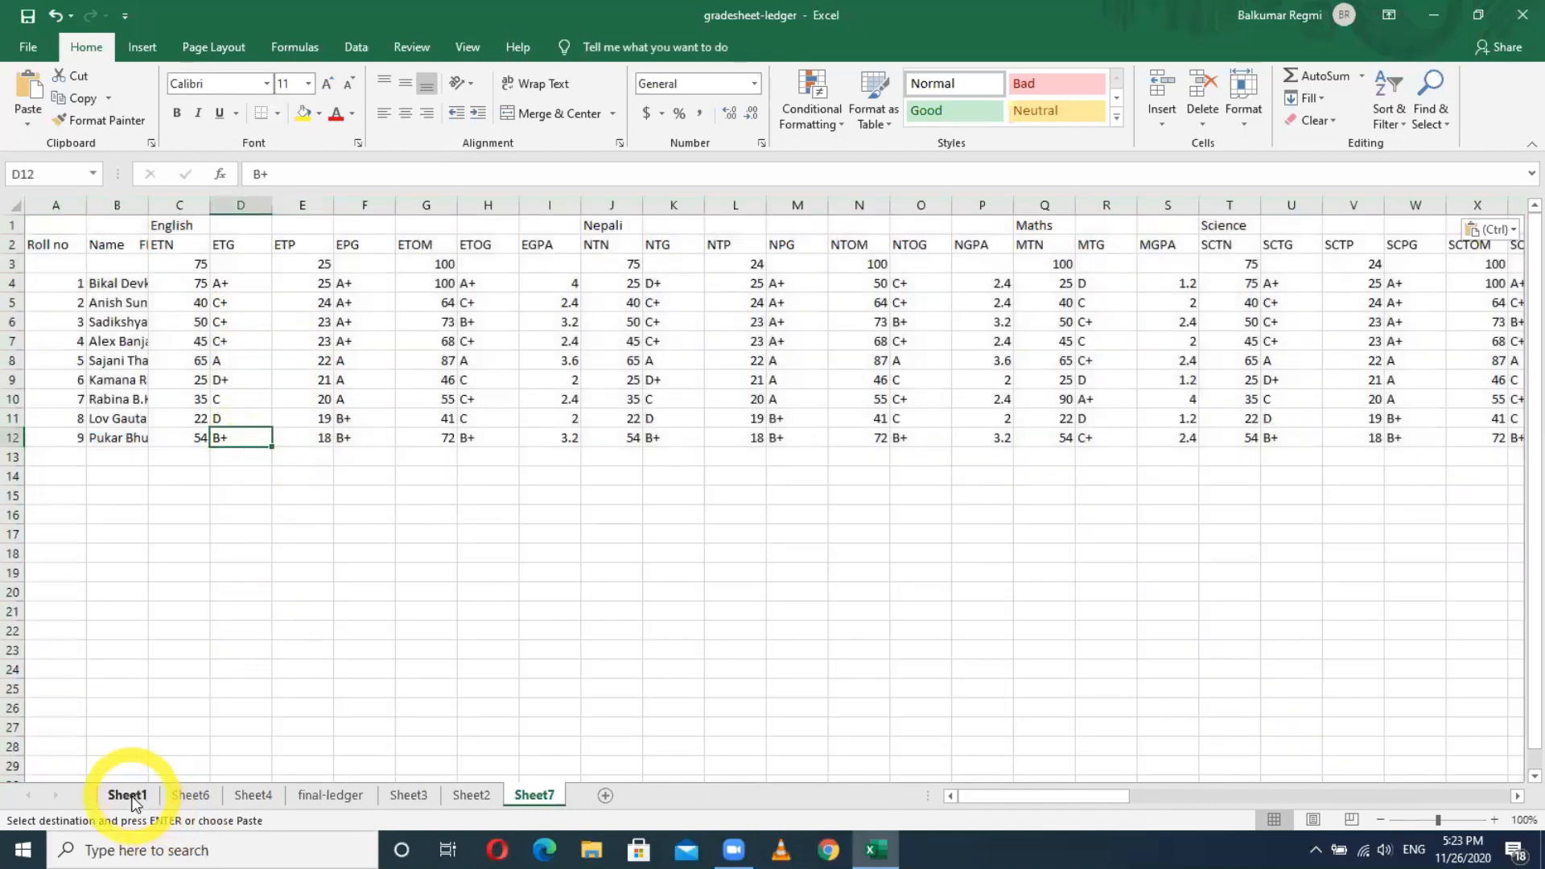
right_click(528, 798)
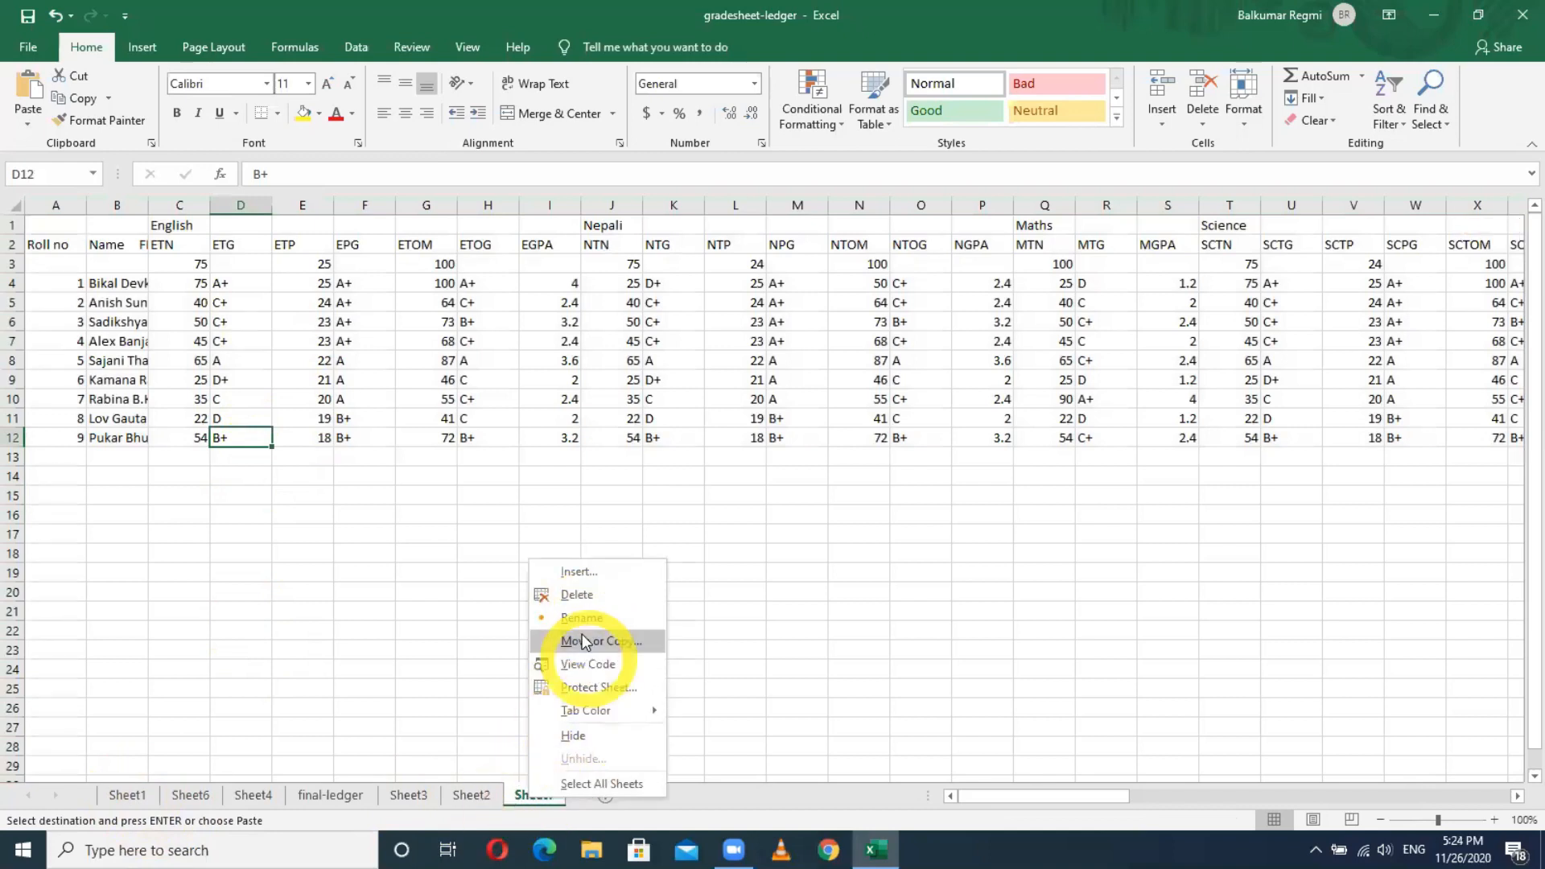
click(483, 634)
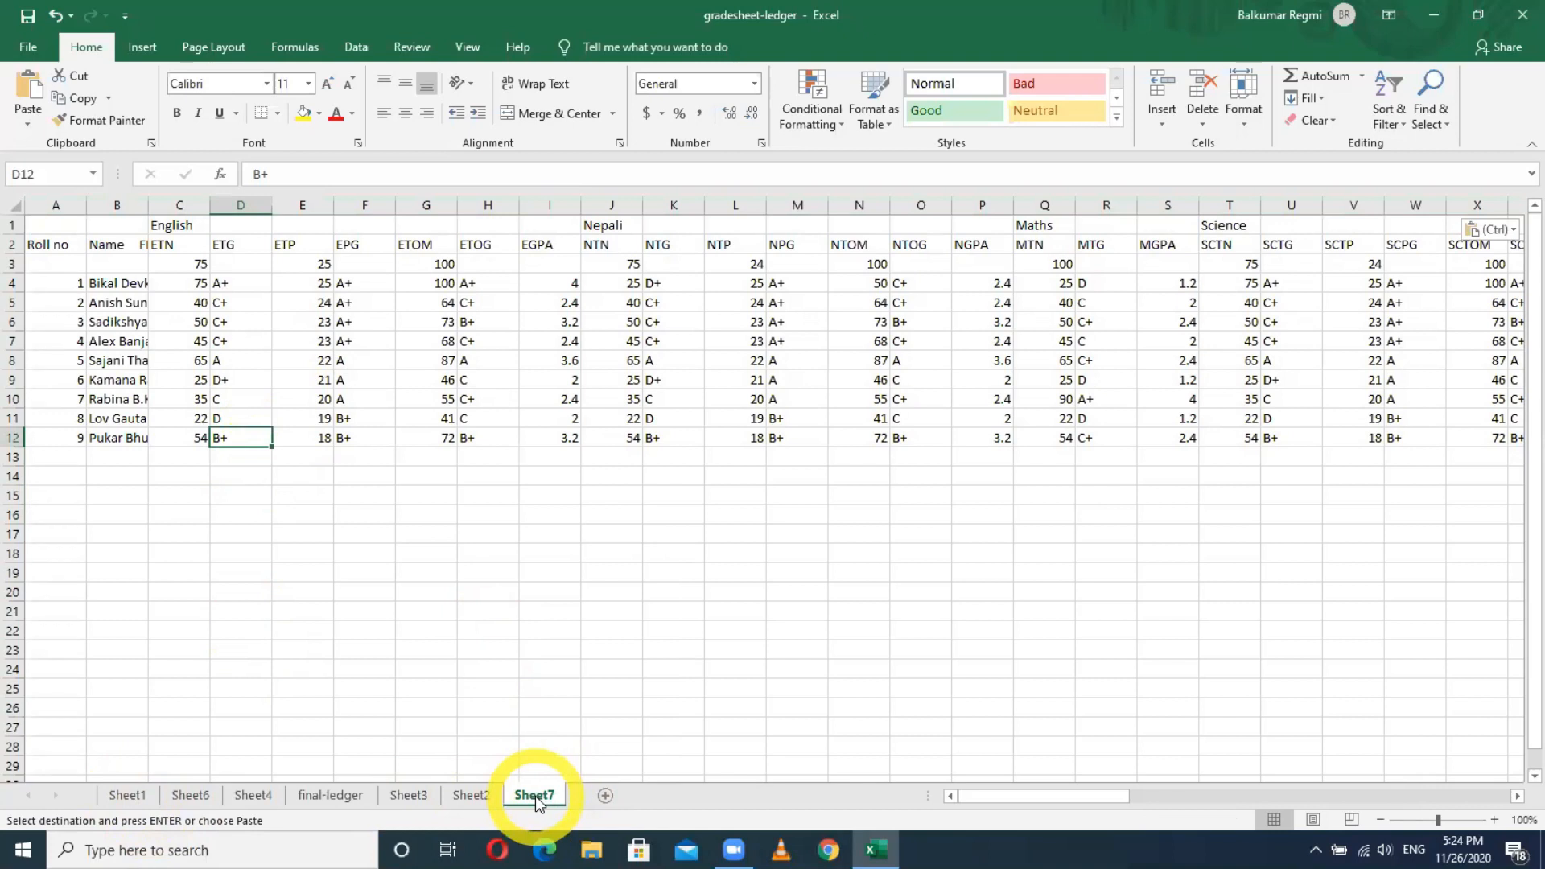
right_click(537, 796)
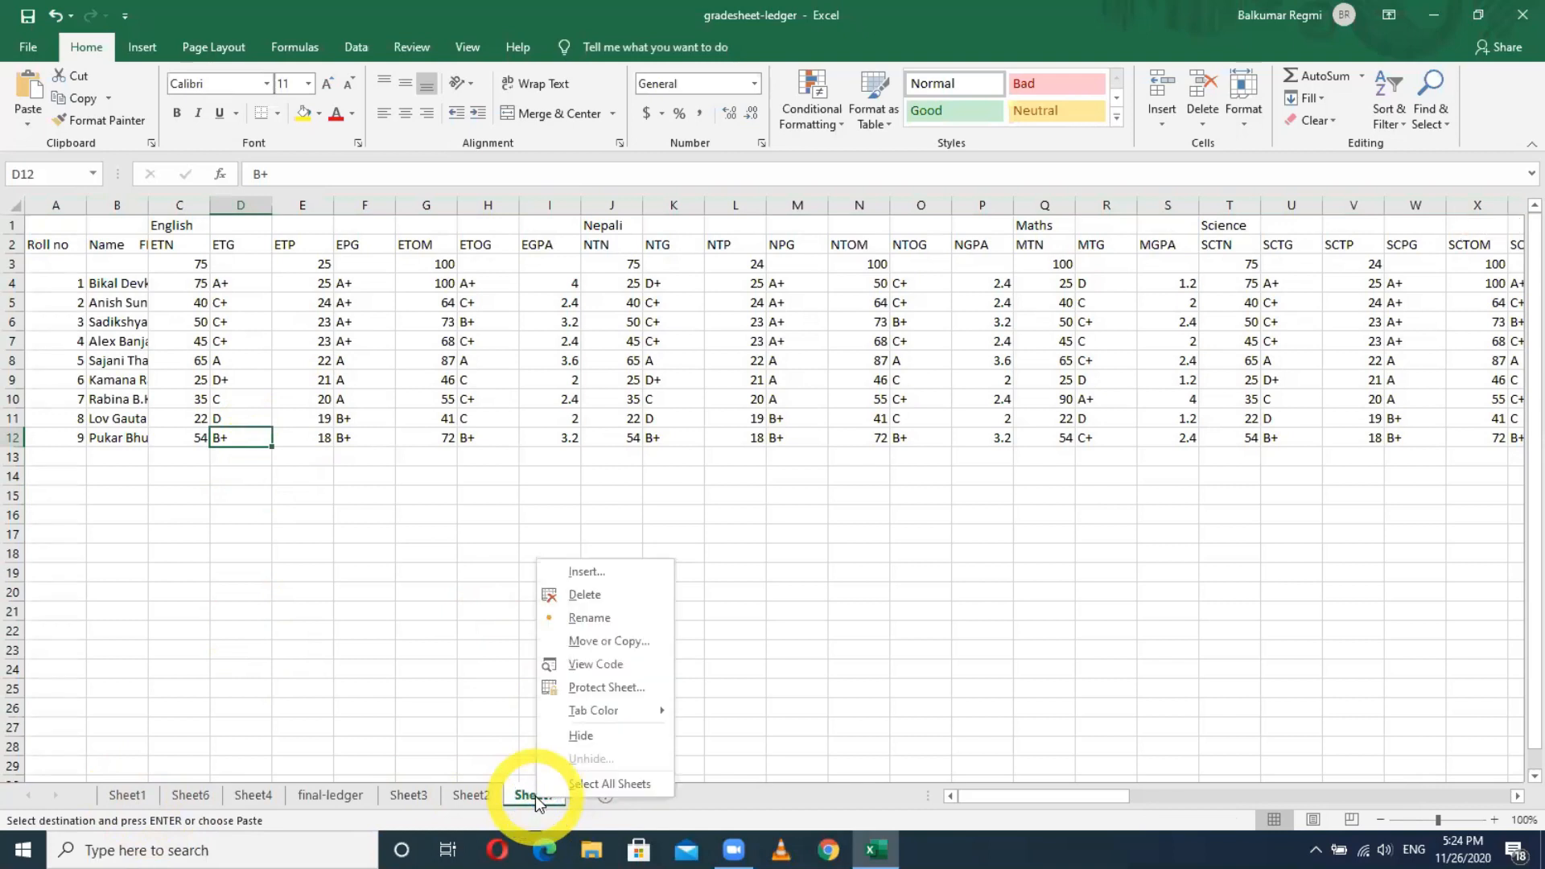
click(494, 737)
Rename the values-only sheet Sheet7 as Pathri Ledger.
right_click(528, 798)
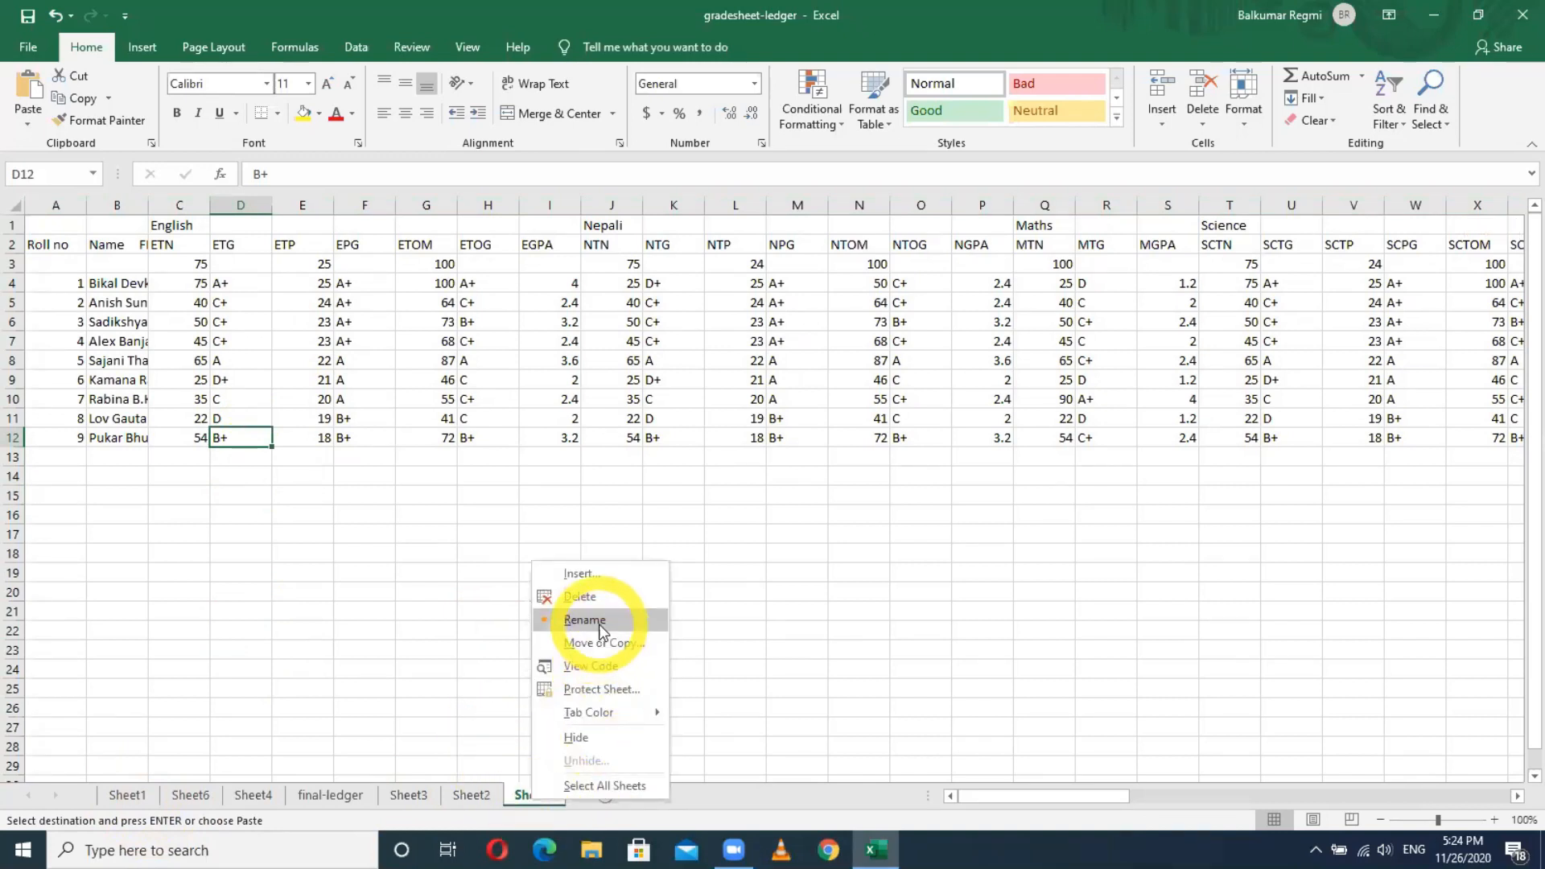
click(598, 622)
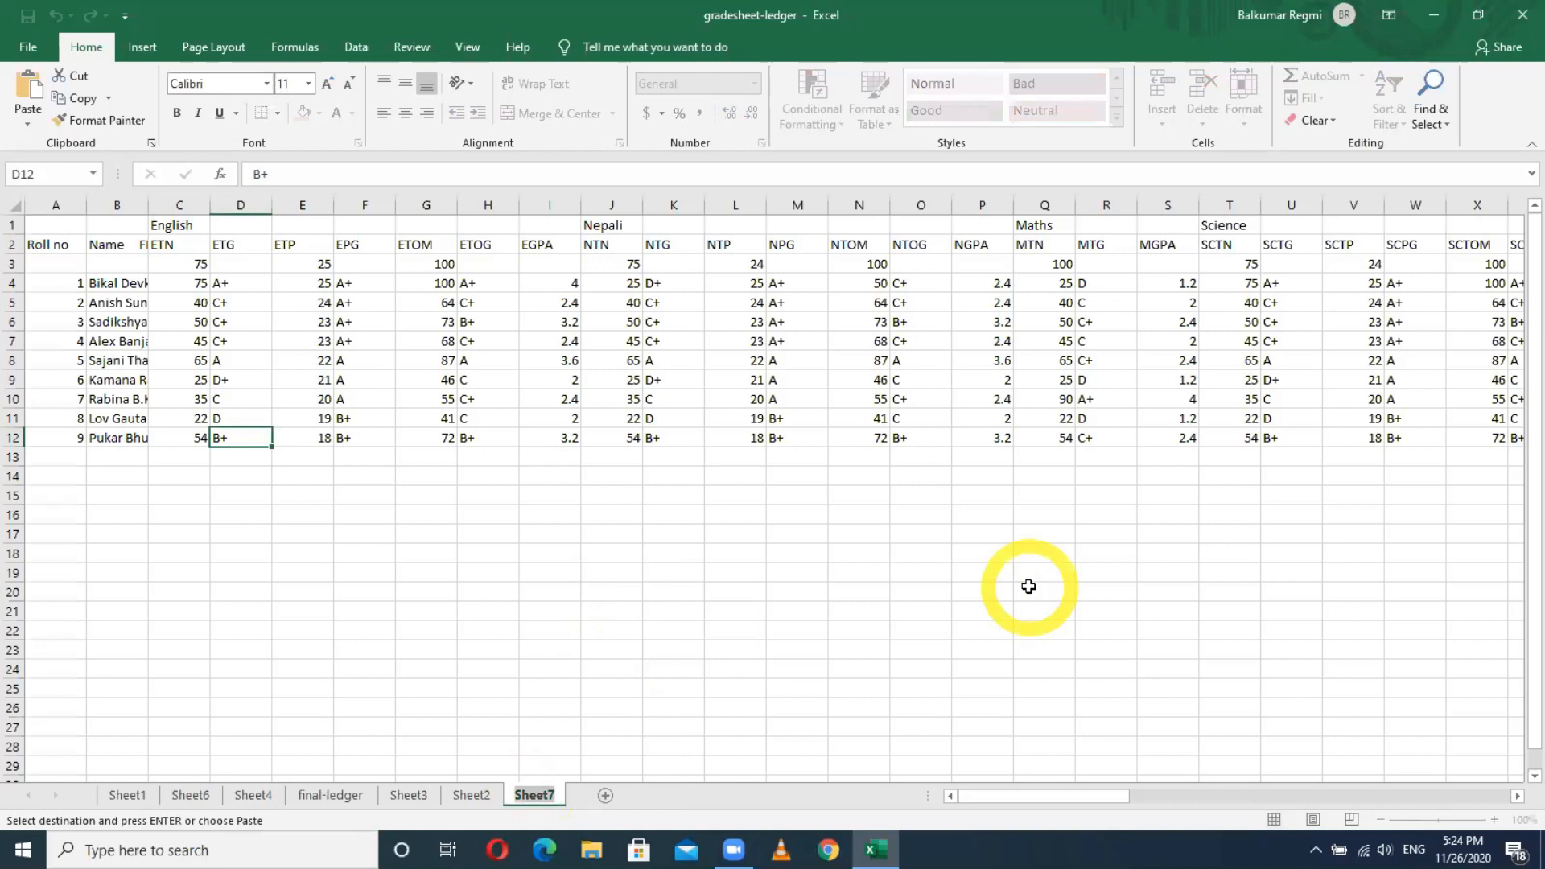
text(Path)
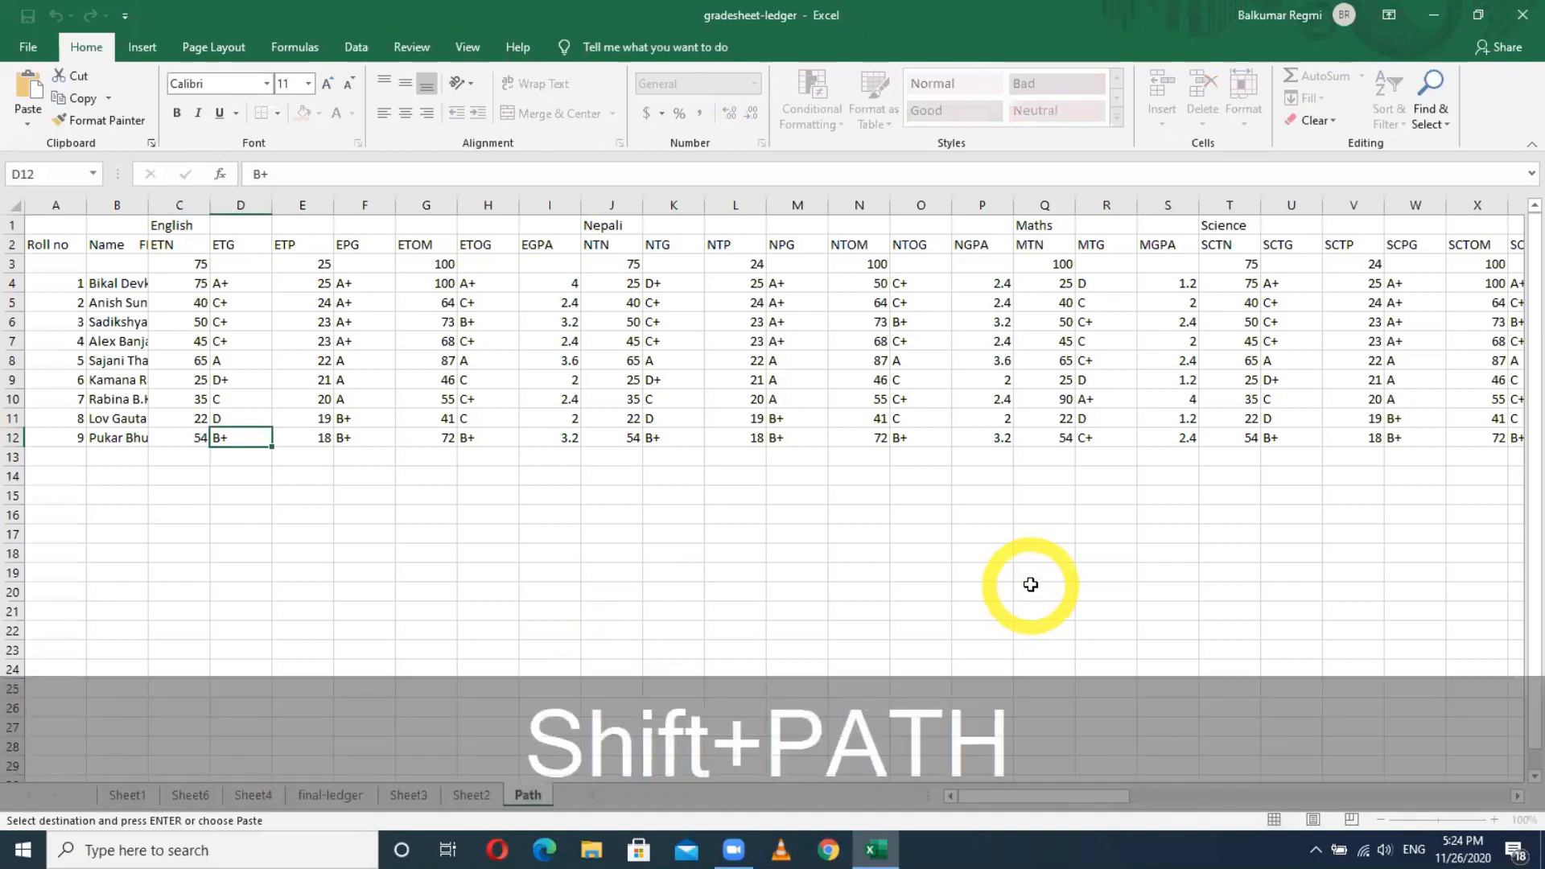
text(ri )
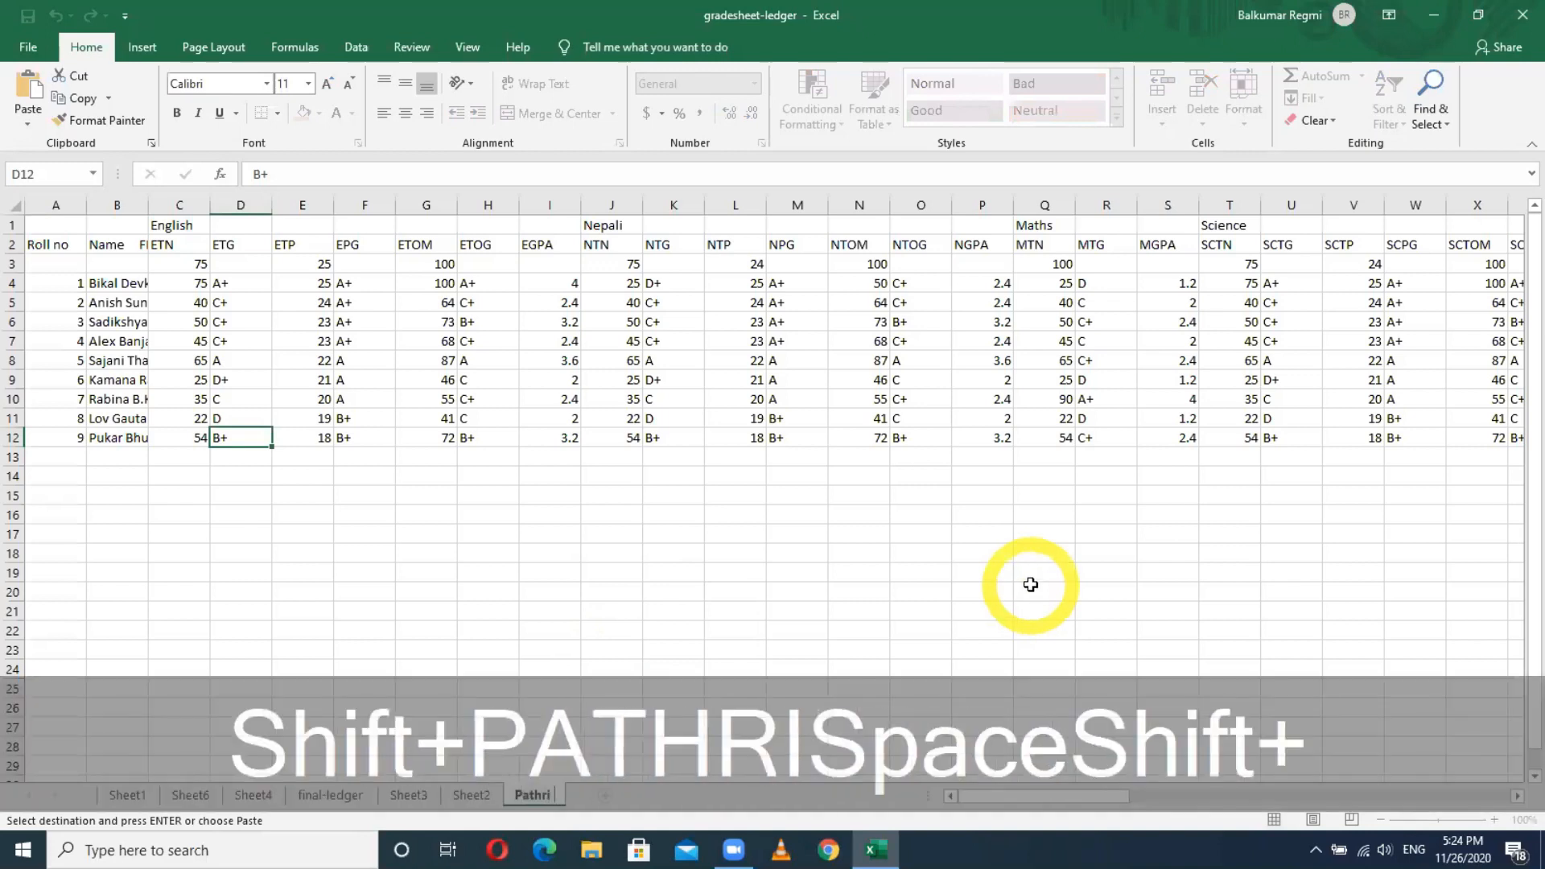
text(Ledger)
key(Return)
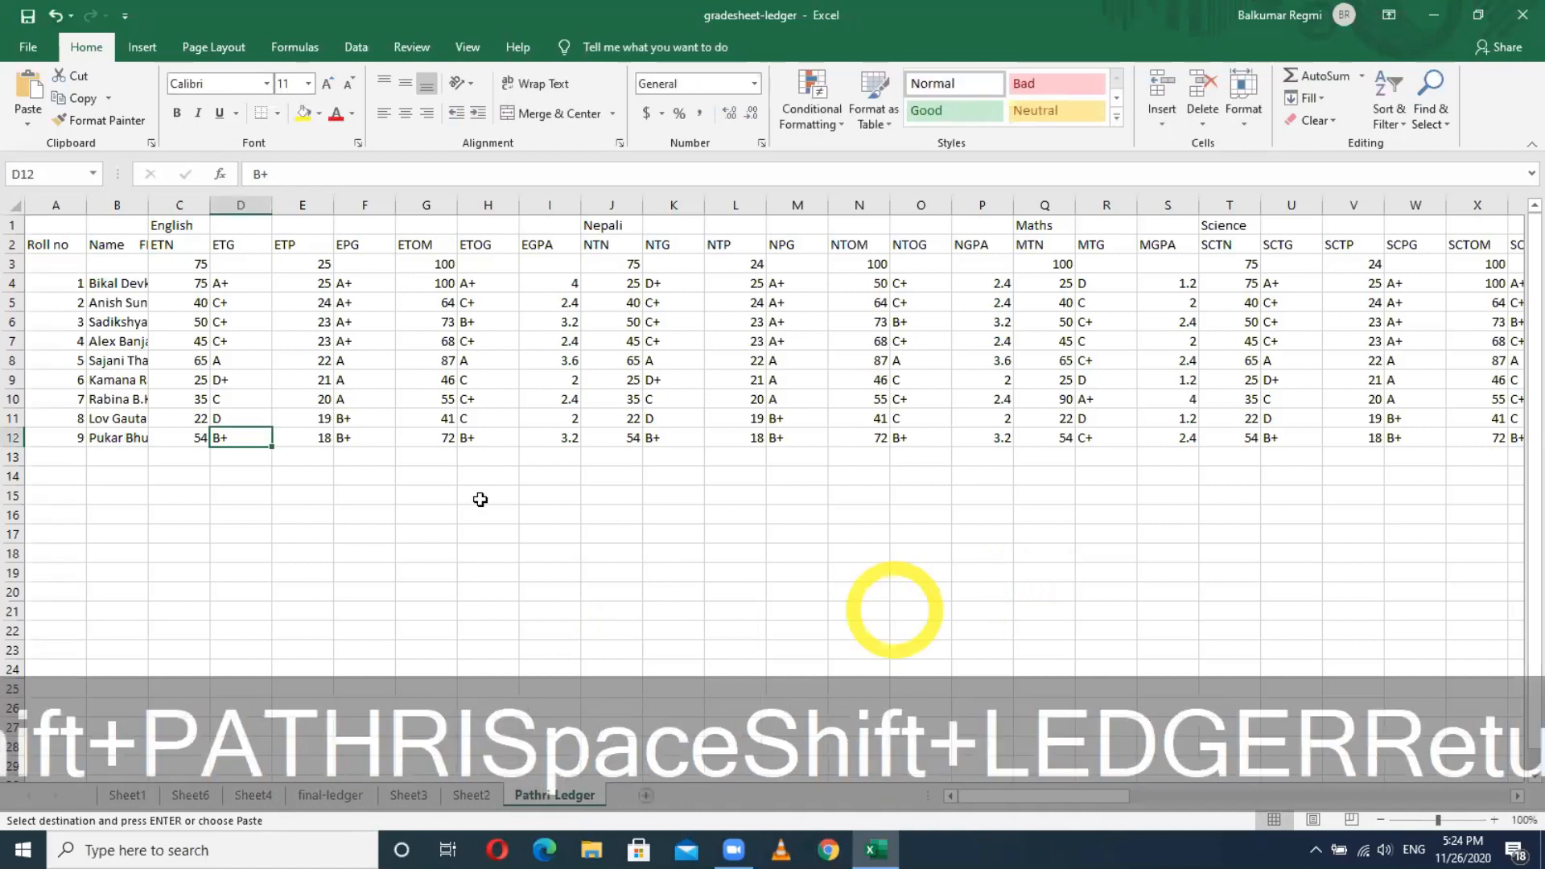
click(712, 556)
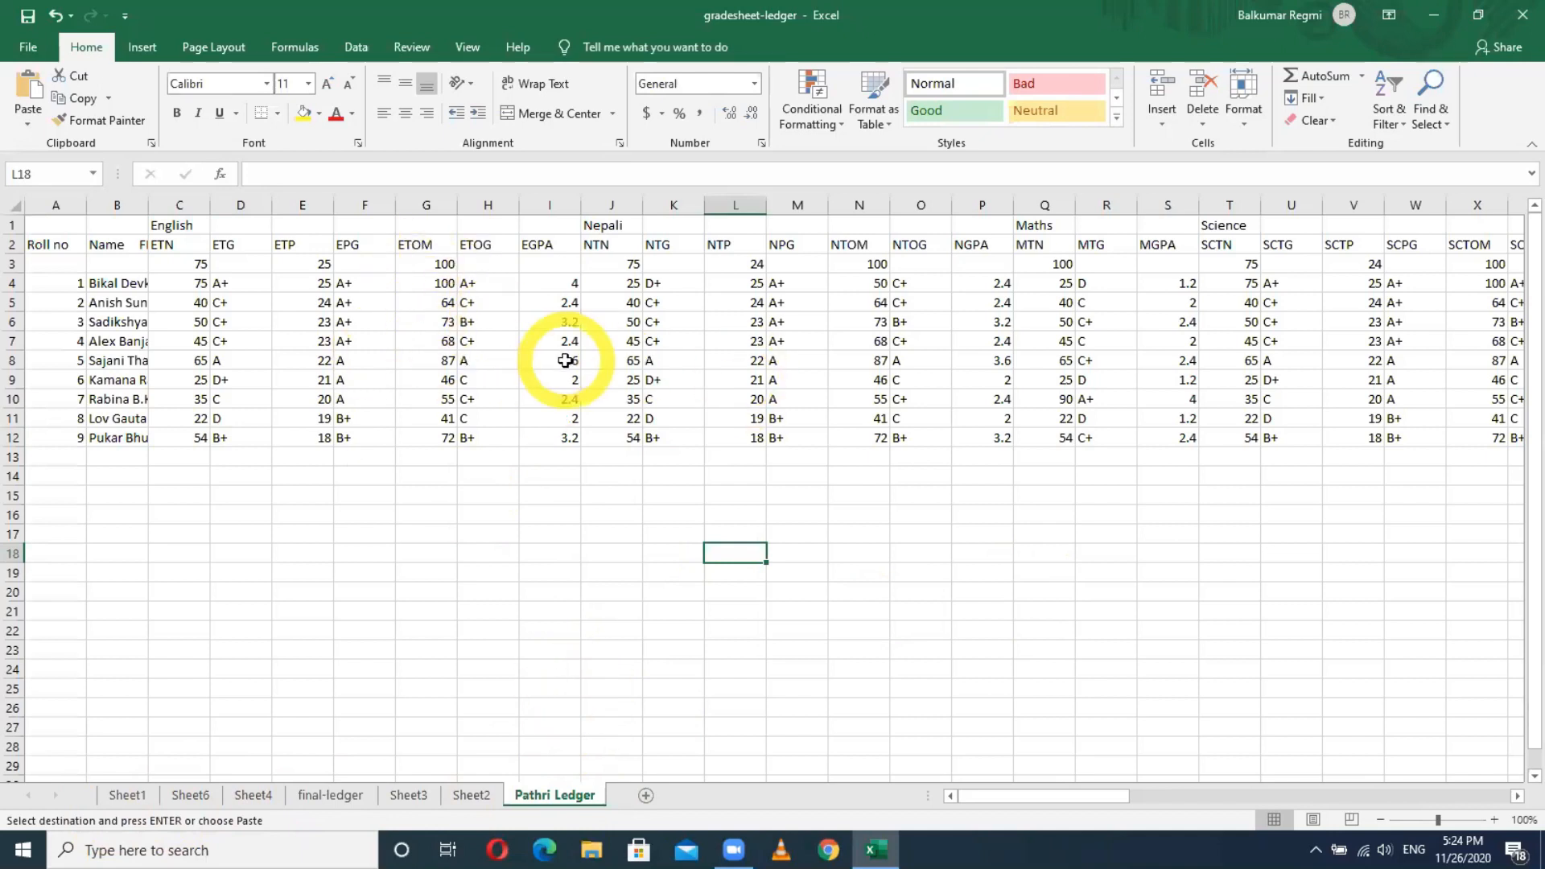
Clear the English theory mark in C4 on Sheet1 to test its dependent grade formulas, and undo the deletion.
click(127, 797)
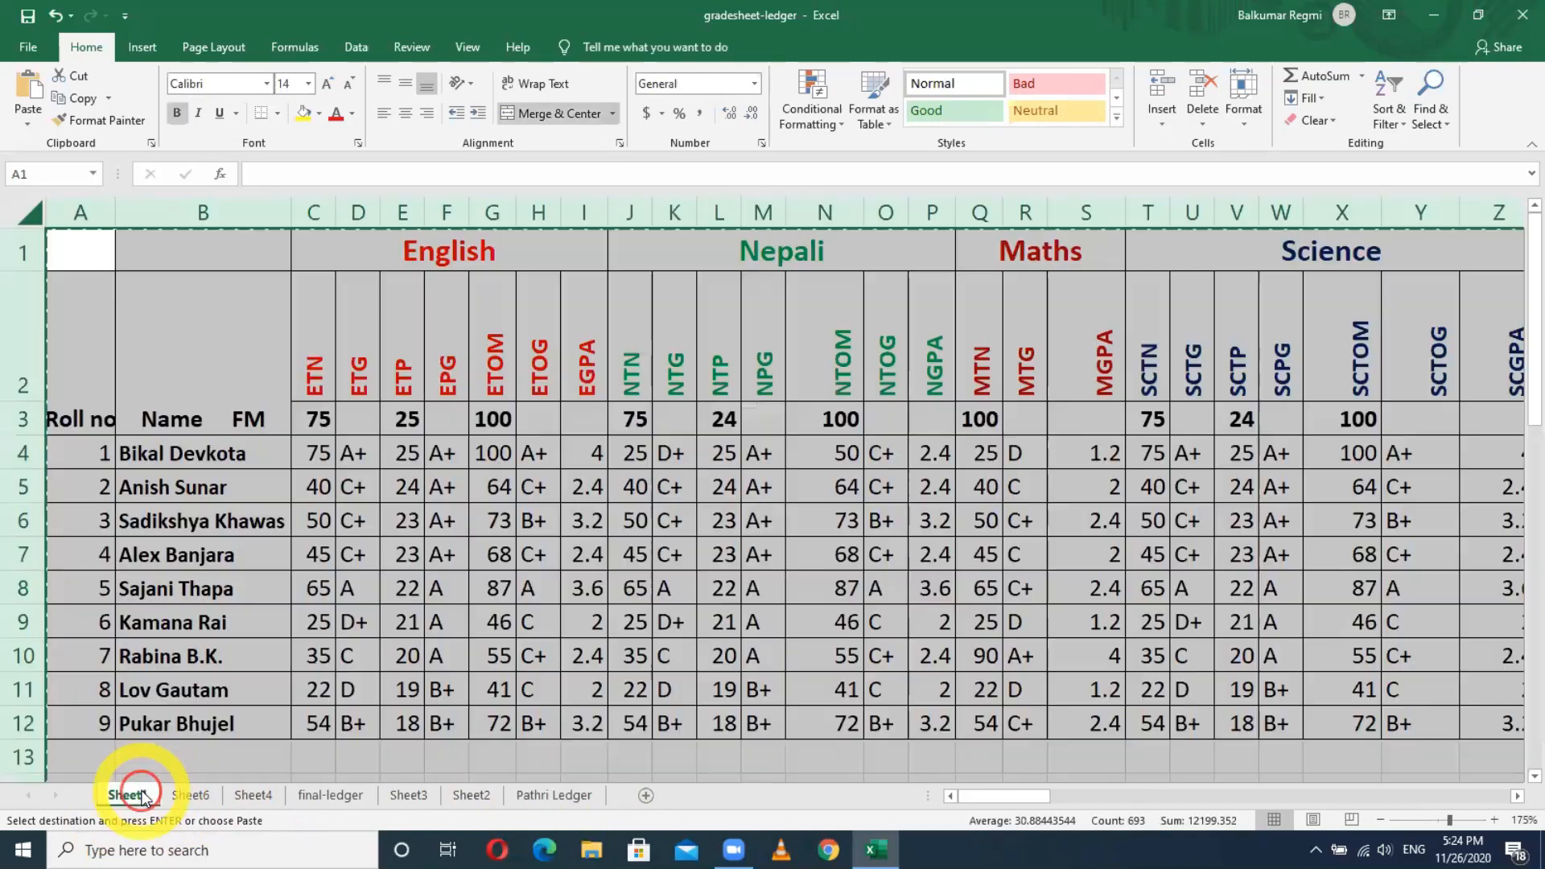
click(471, 424)
click(319, 451)
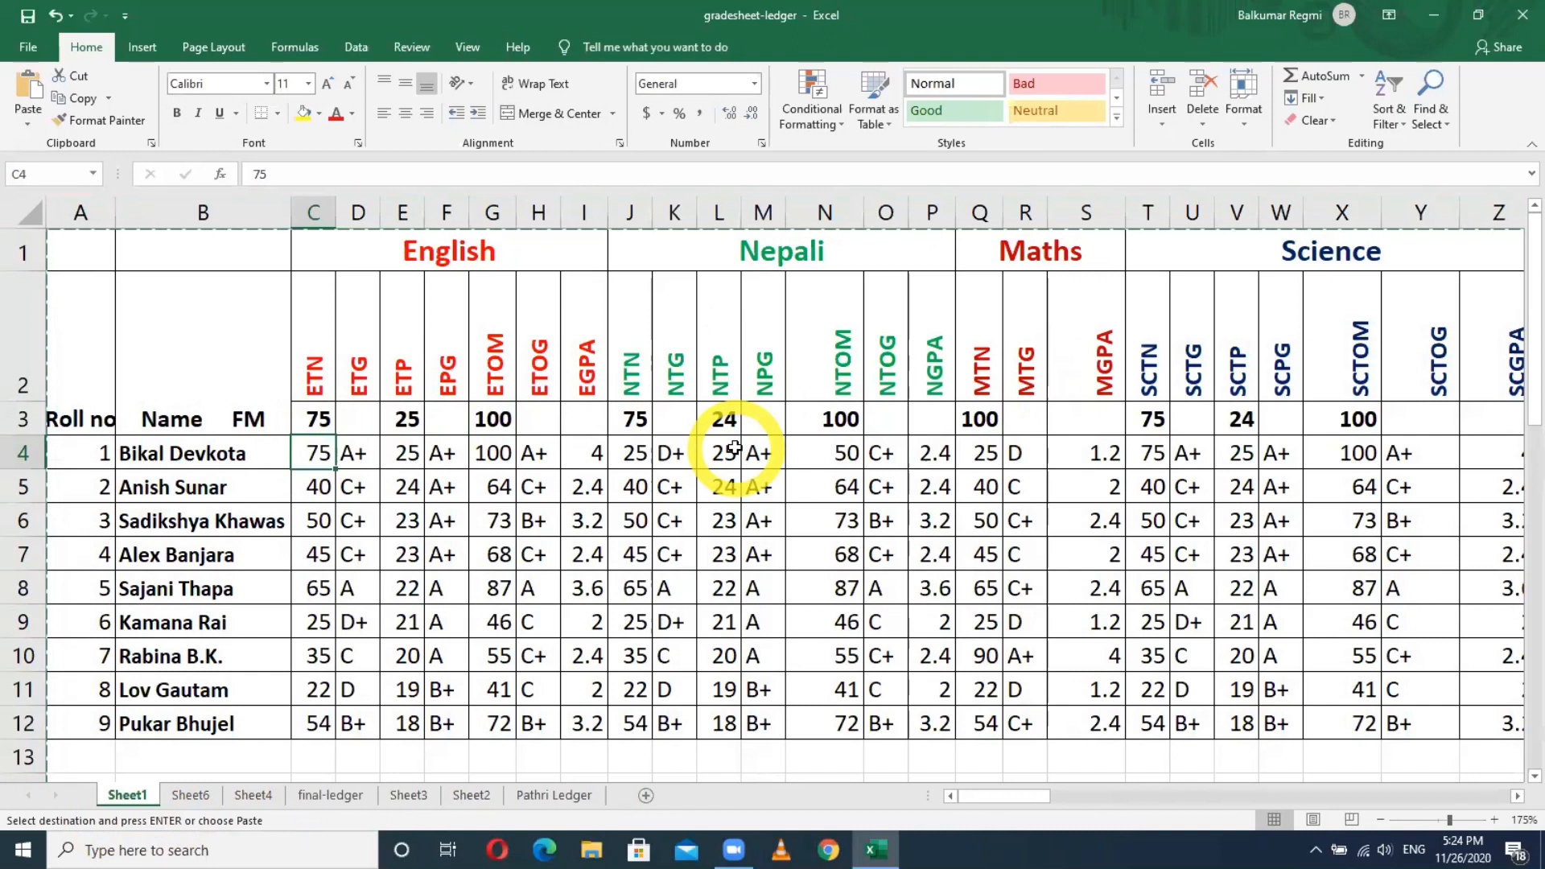
key(Return)
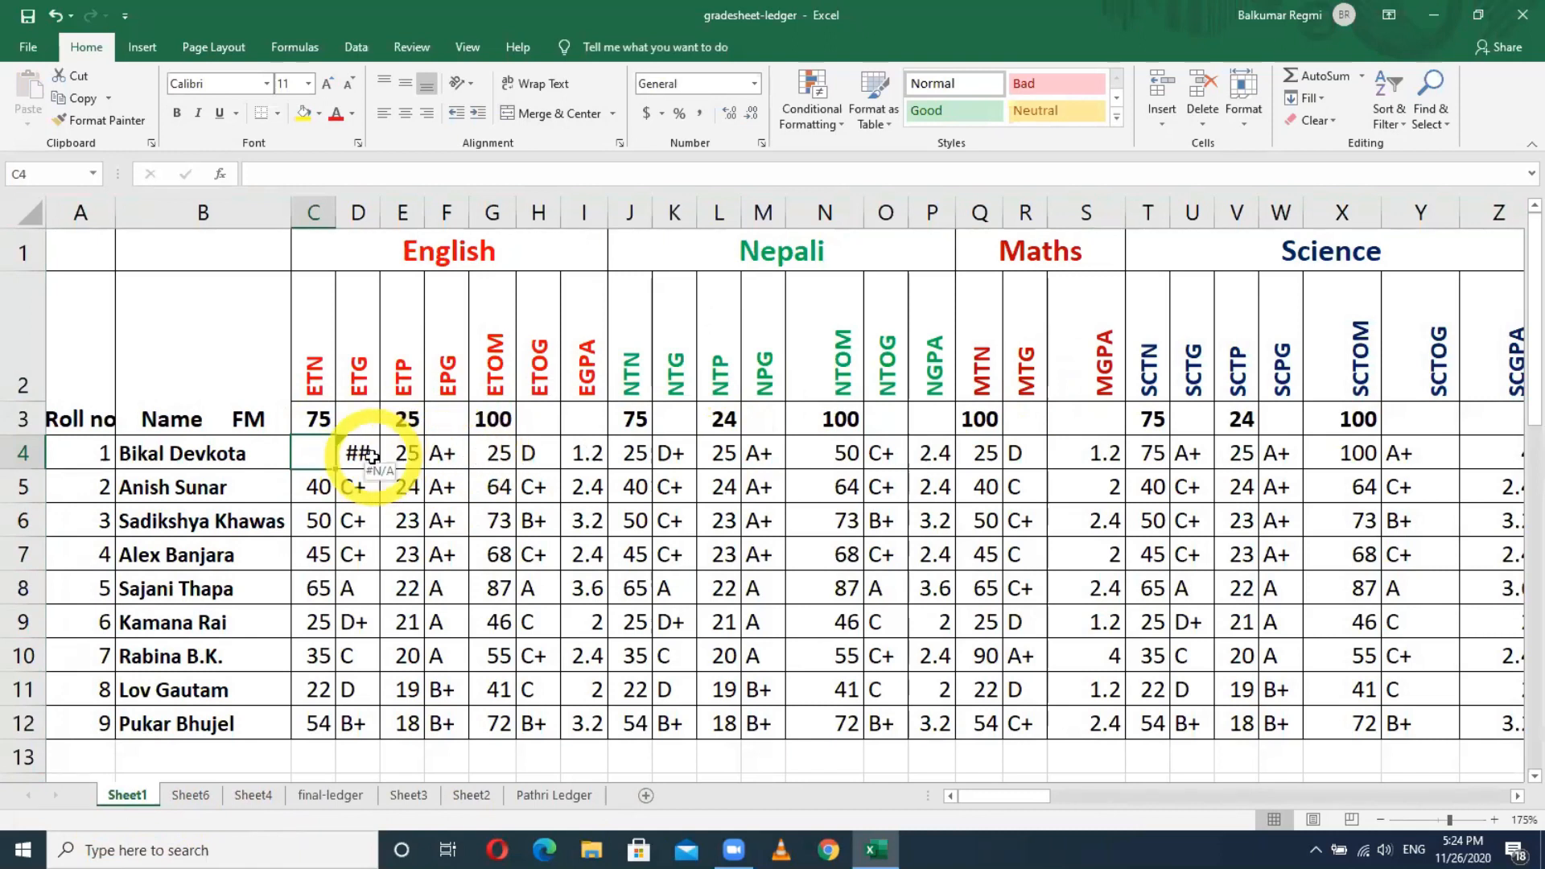
key(ctrl+z)
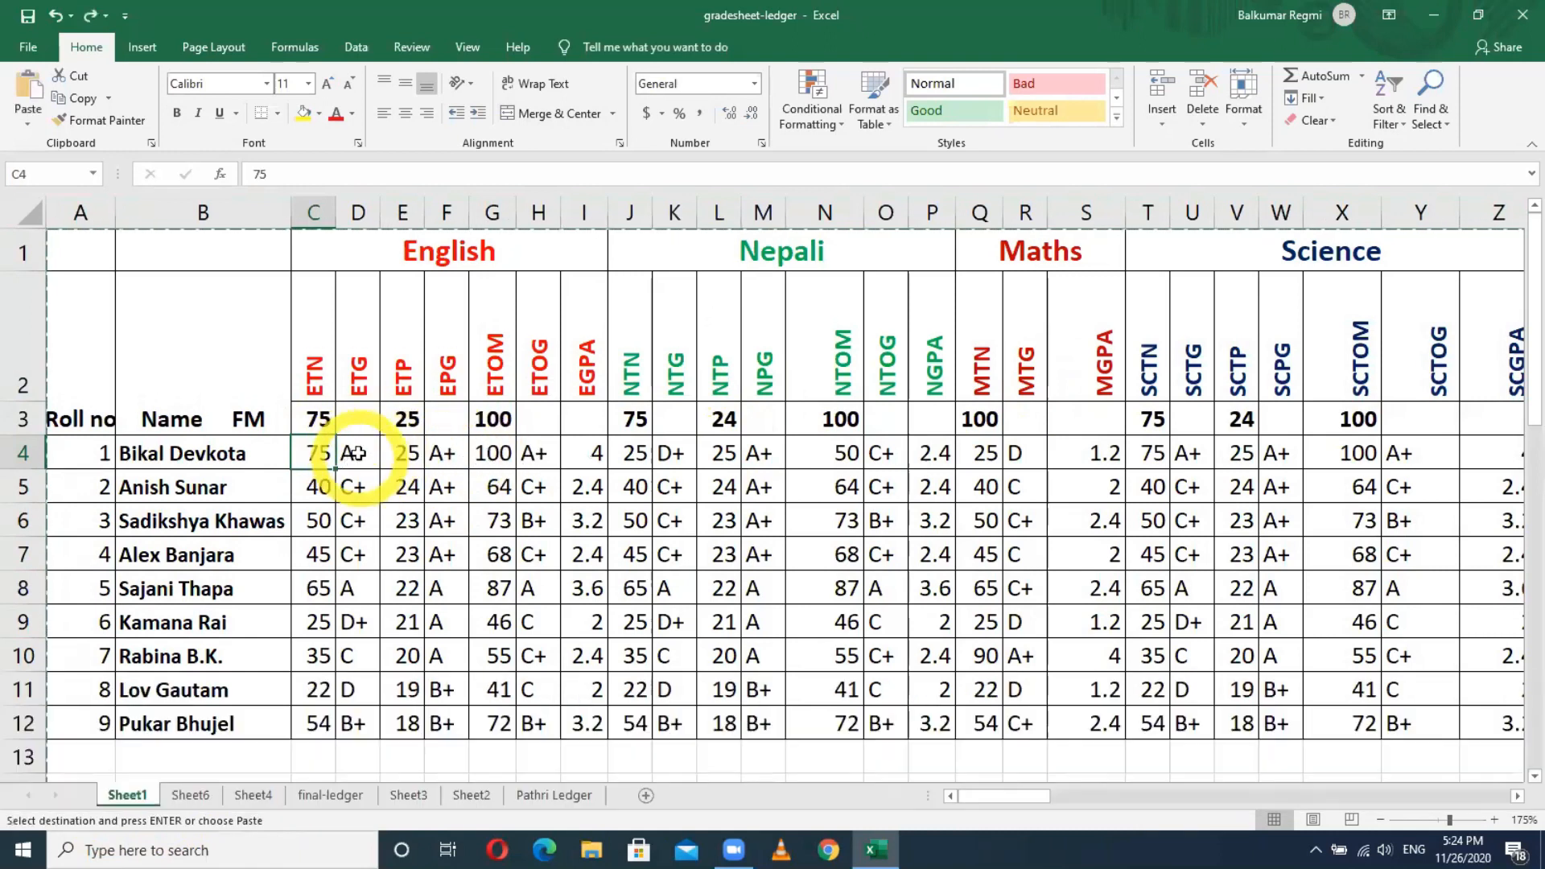
Auto-fit the widths of all columns on the Pathri Ledger sheet to their contents.
click(554, 796)
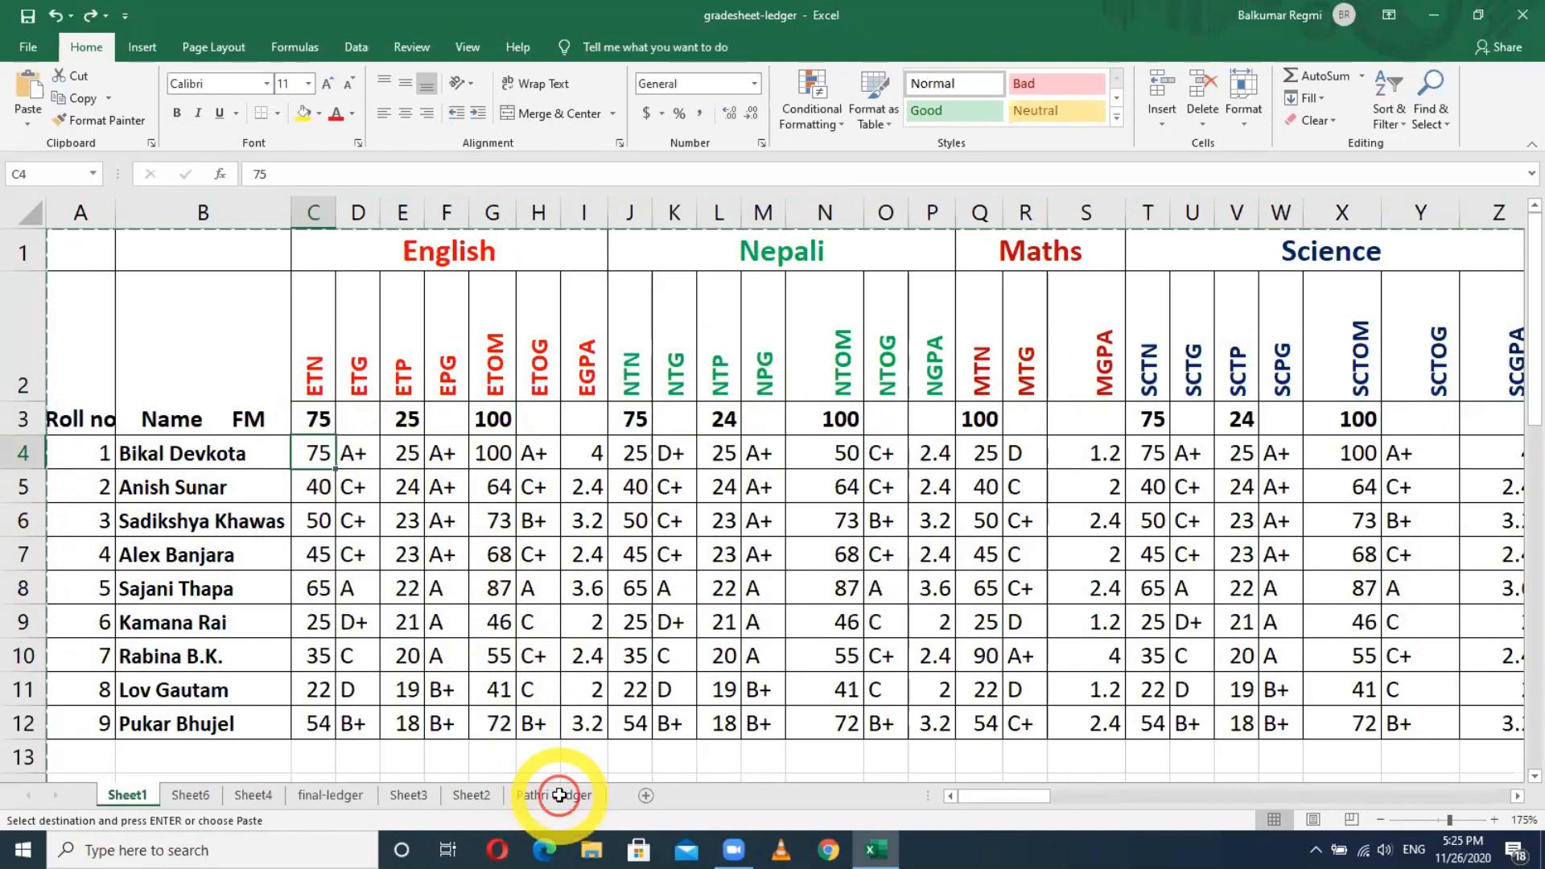
click(559, 795)
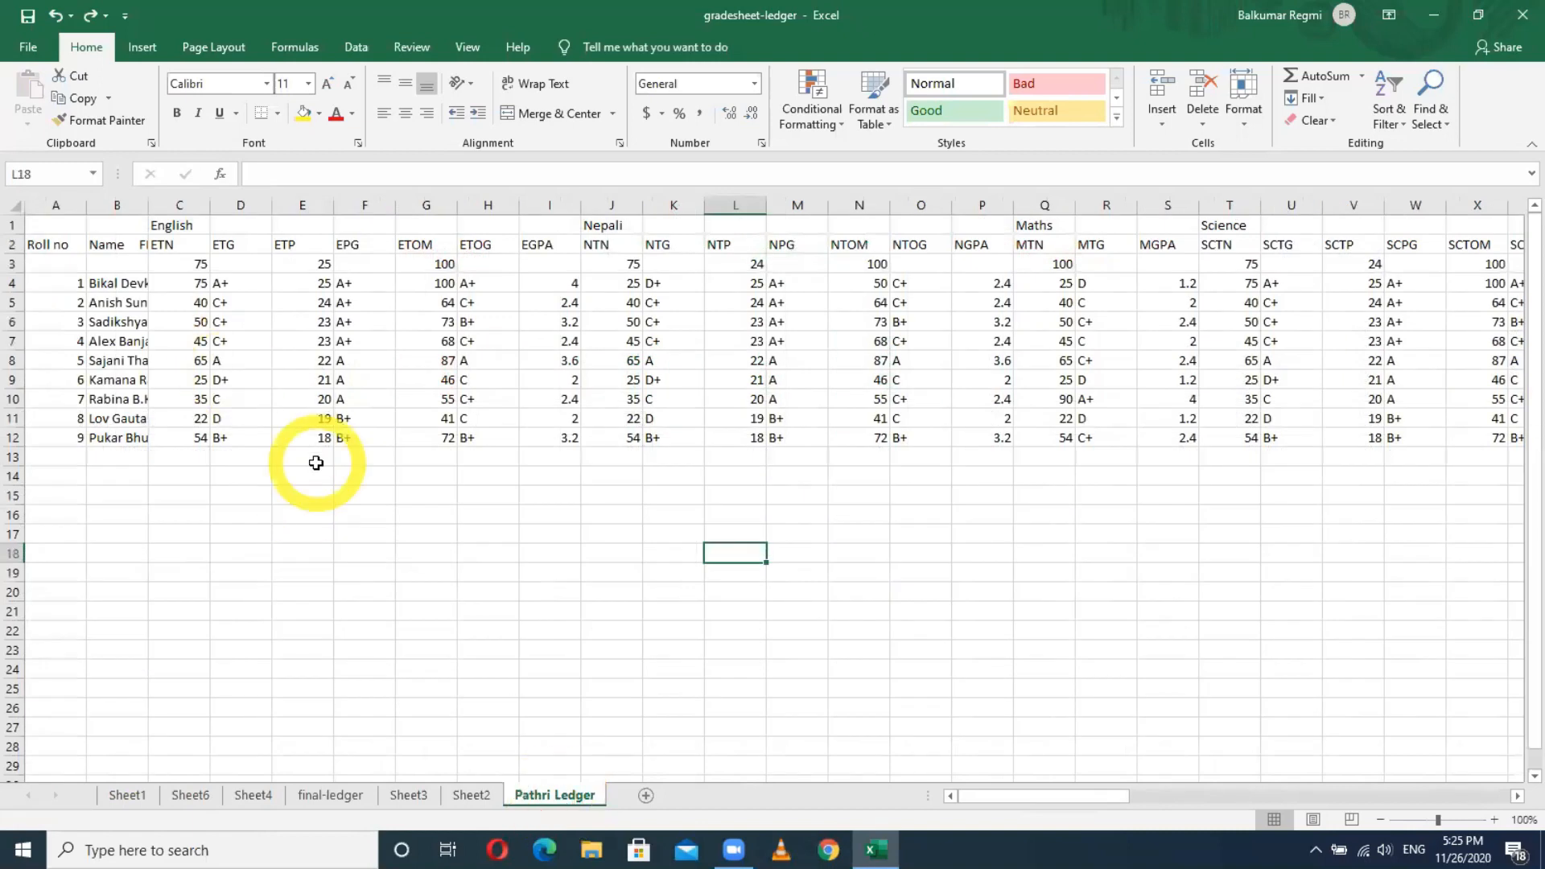
click(317, 460)
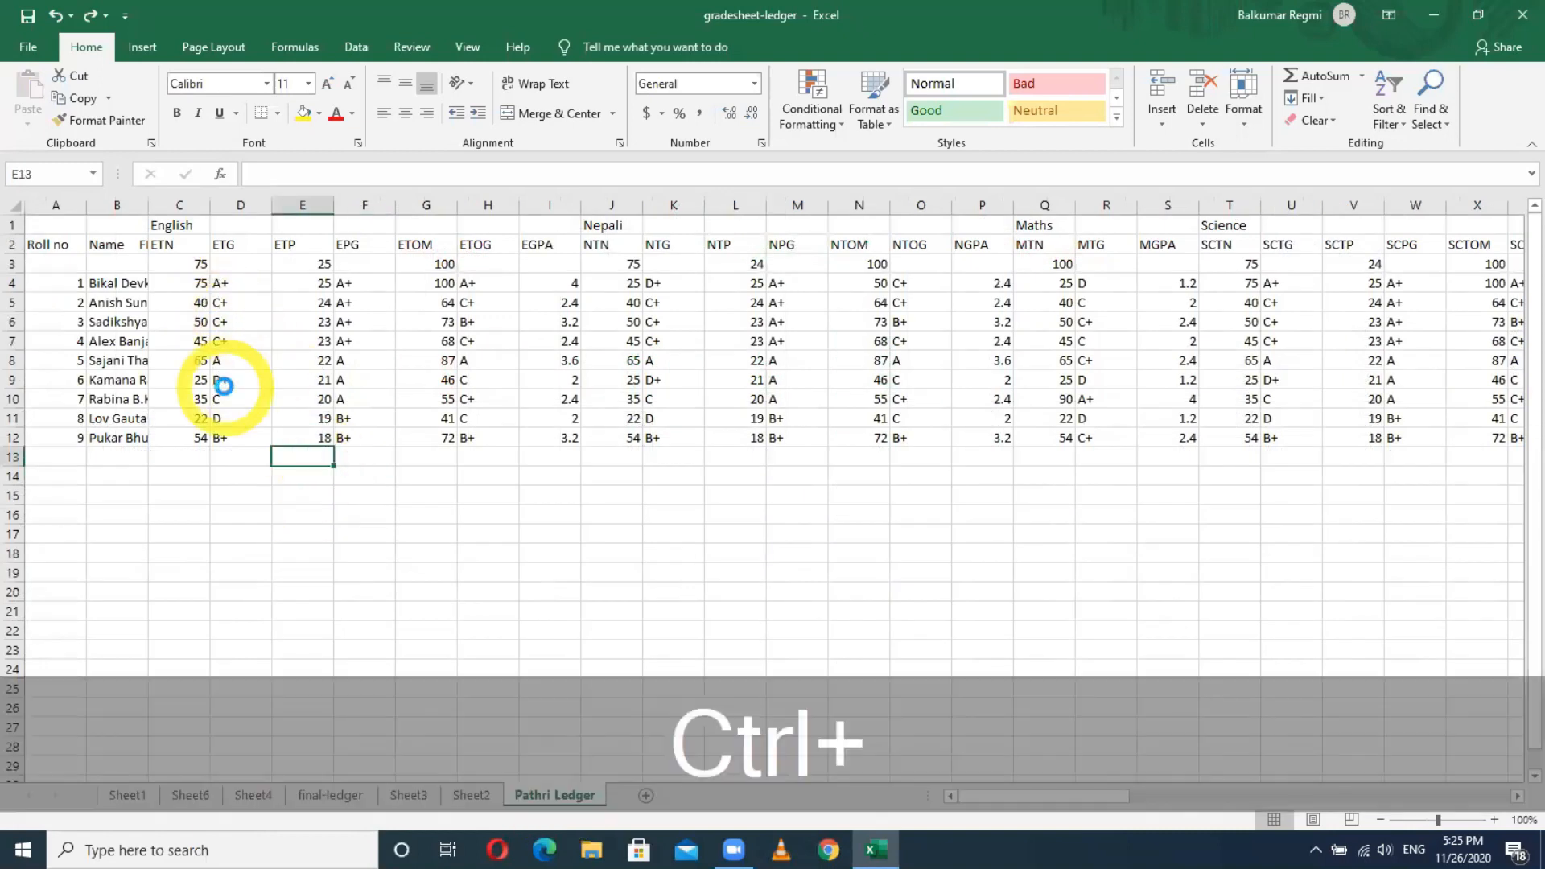
ctrl+scroll(216, 386, up, 5)
scroll(218, 387, up, 2)
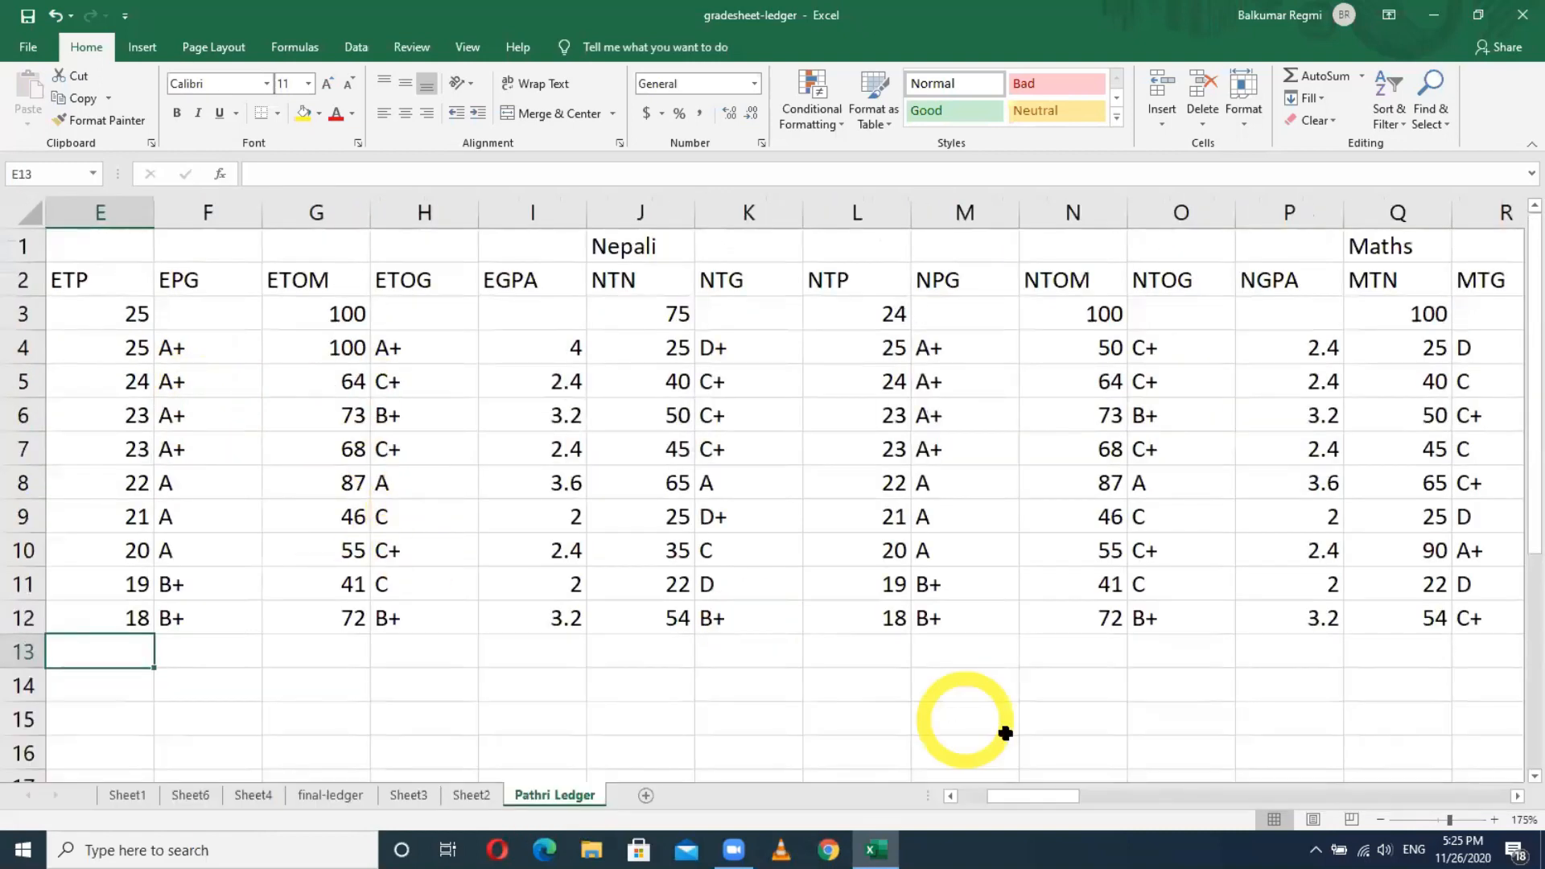
drag(1056, 800, 950, 788)
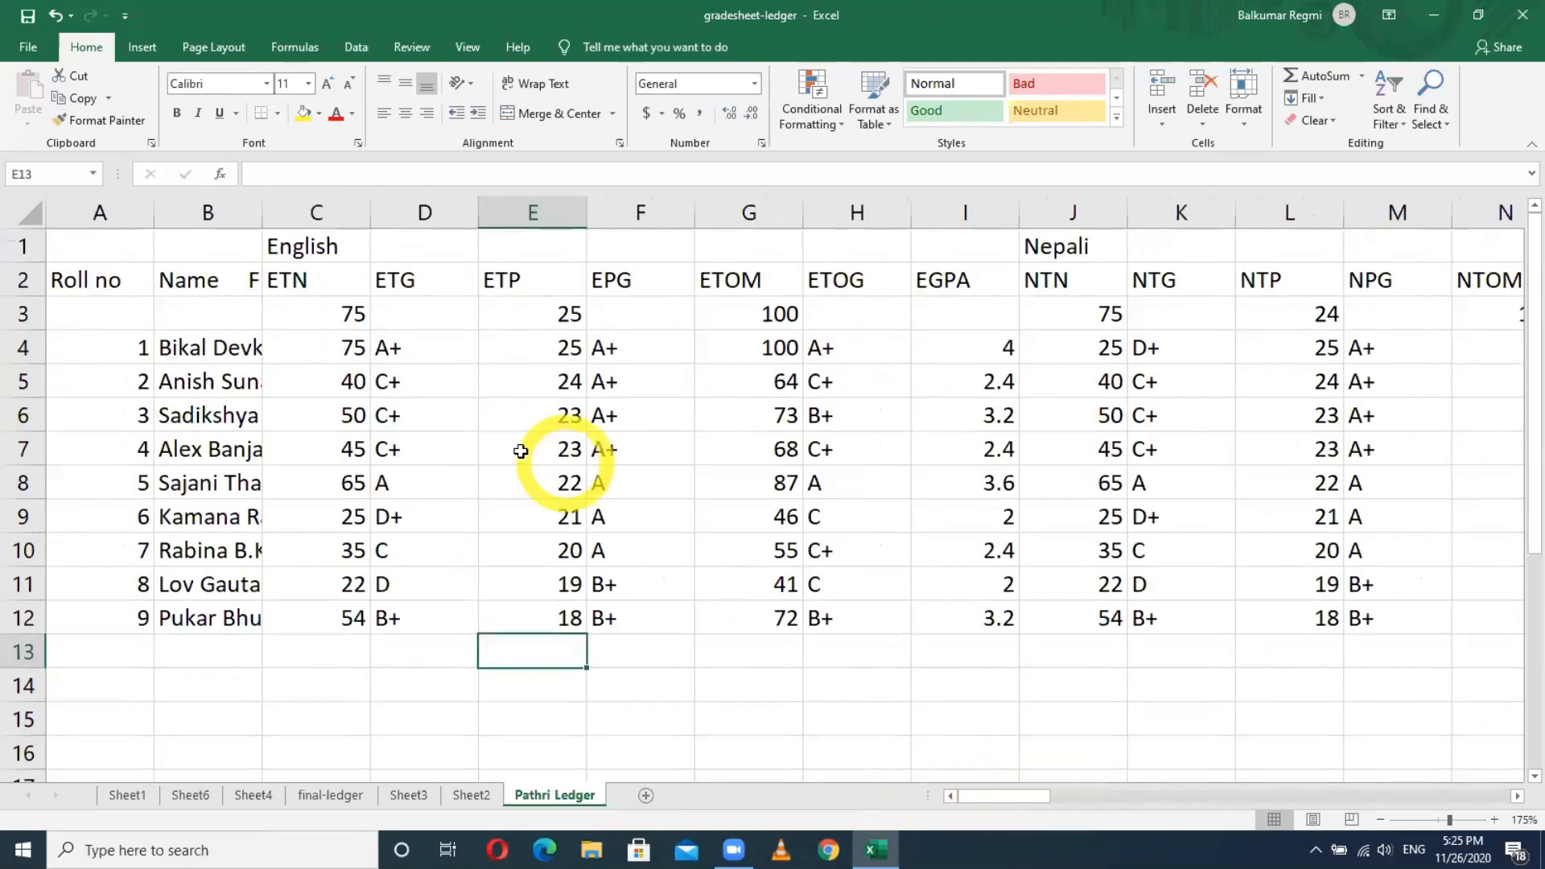
click(19, 213)
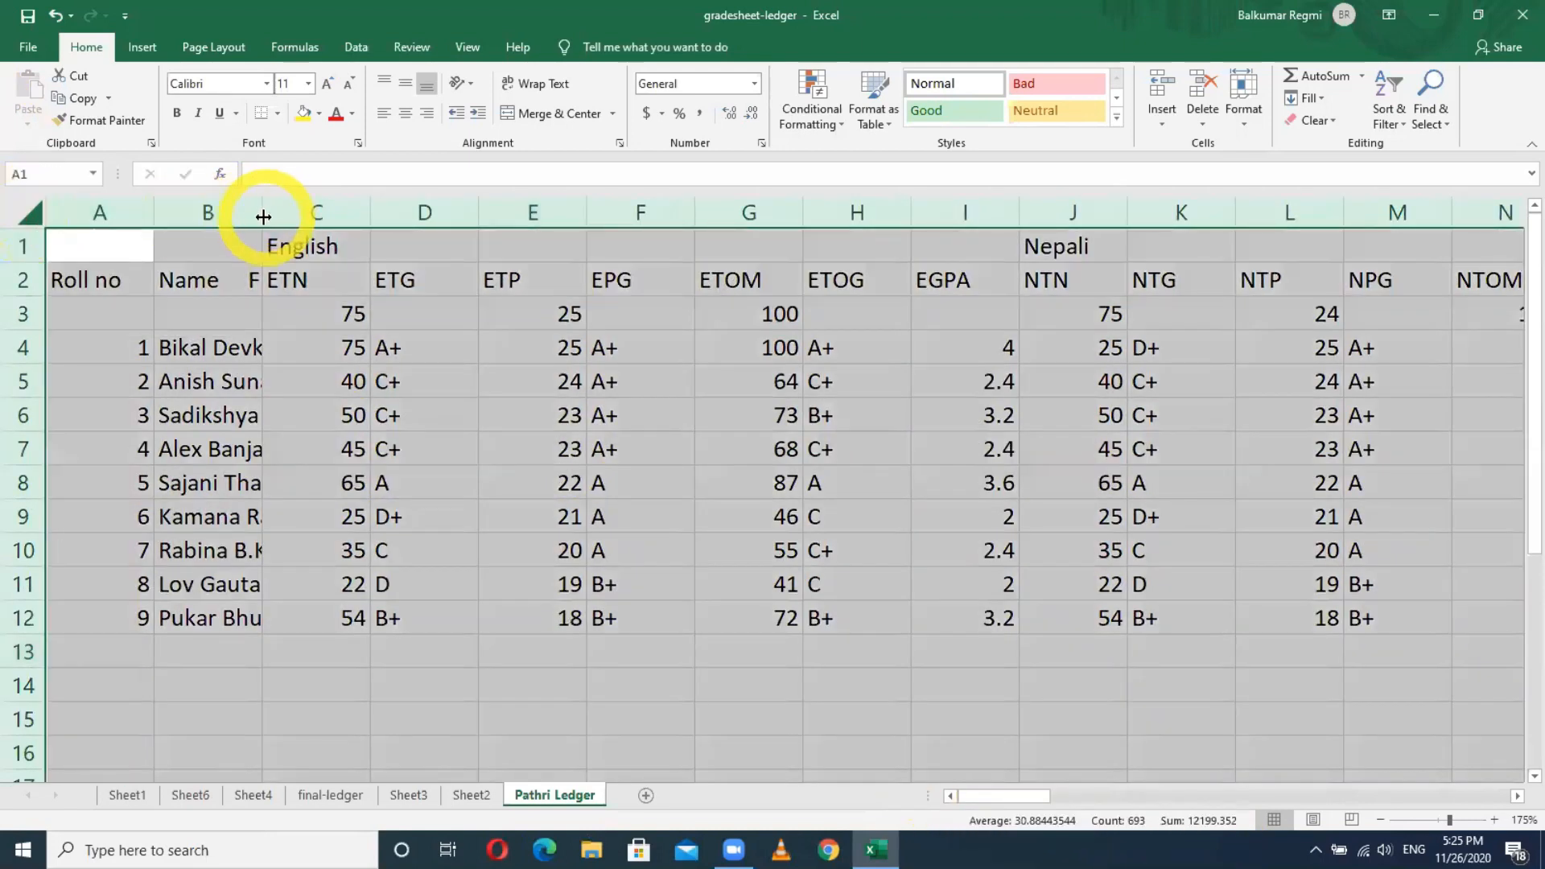
double_click(263, 213)
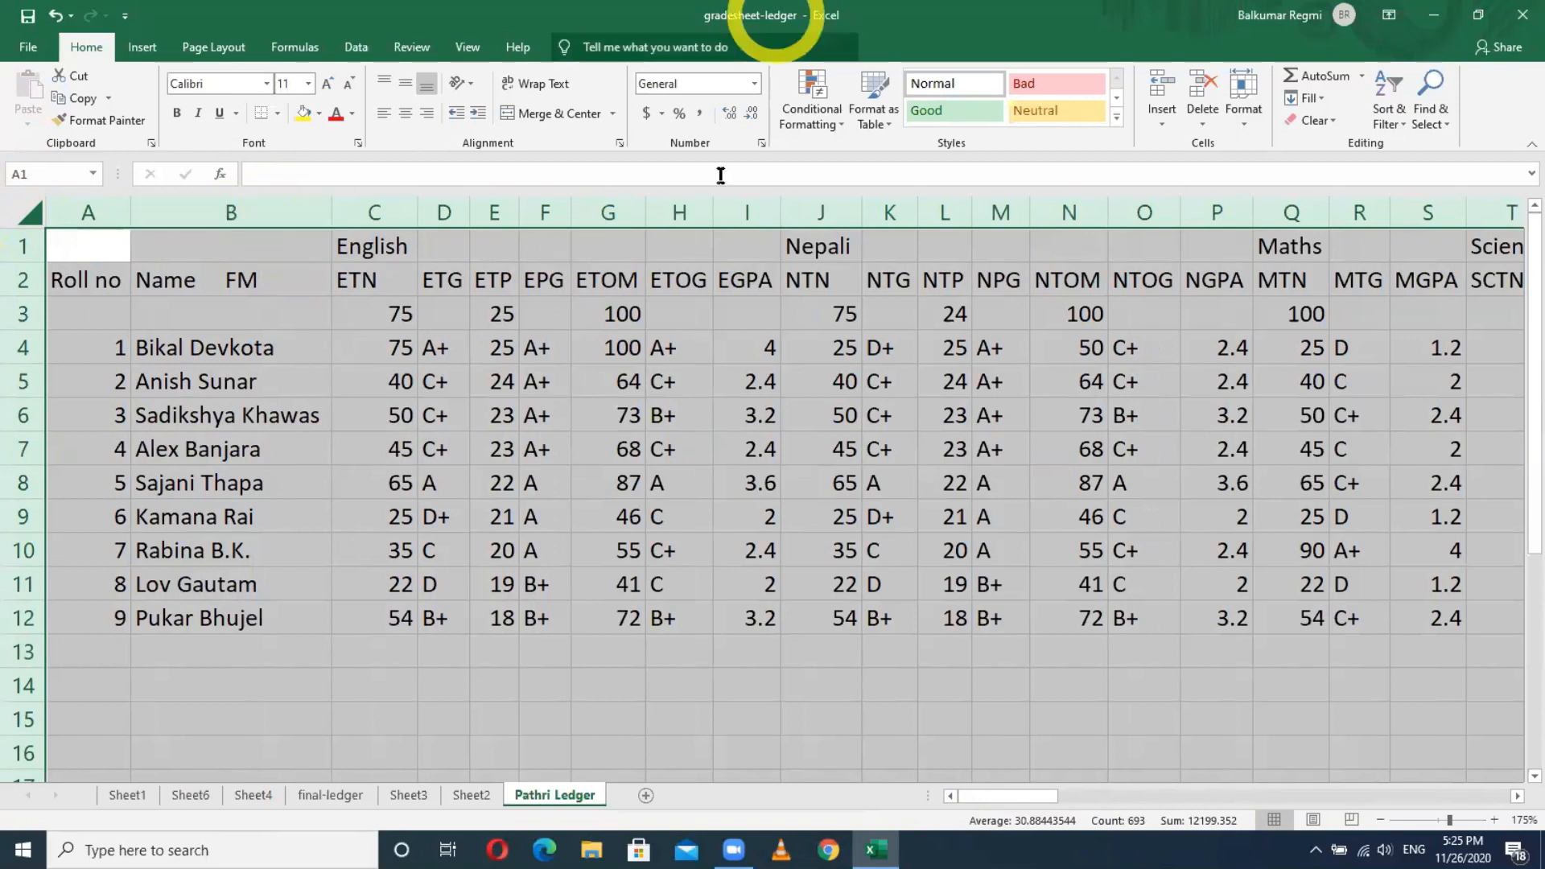
click(842, 418)
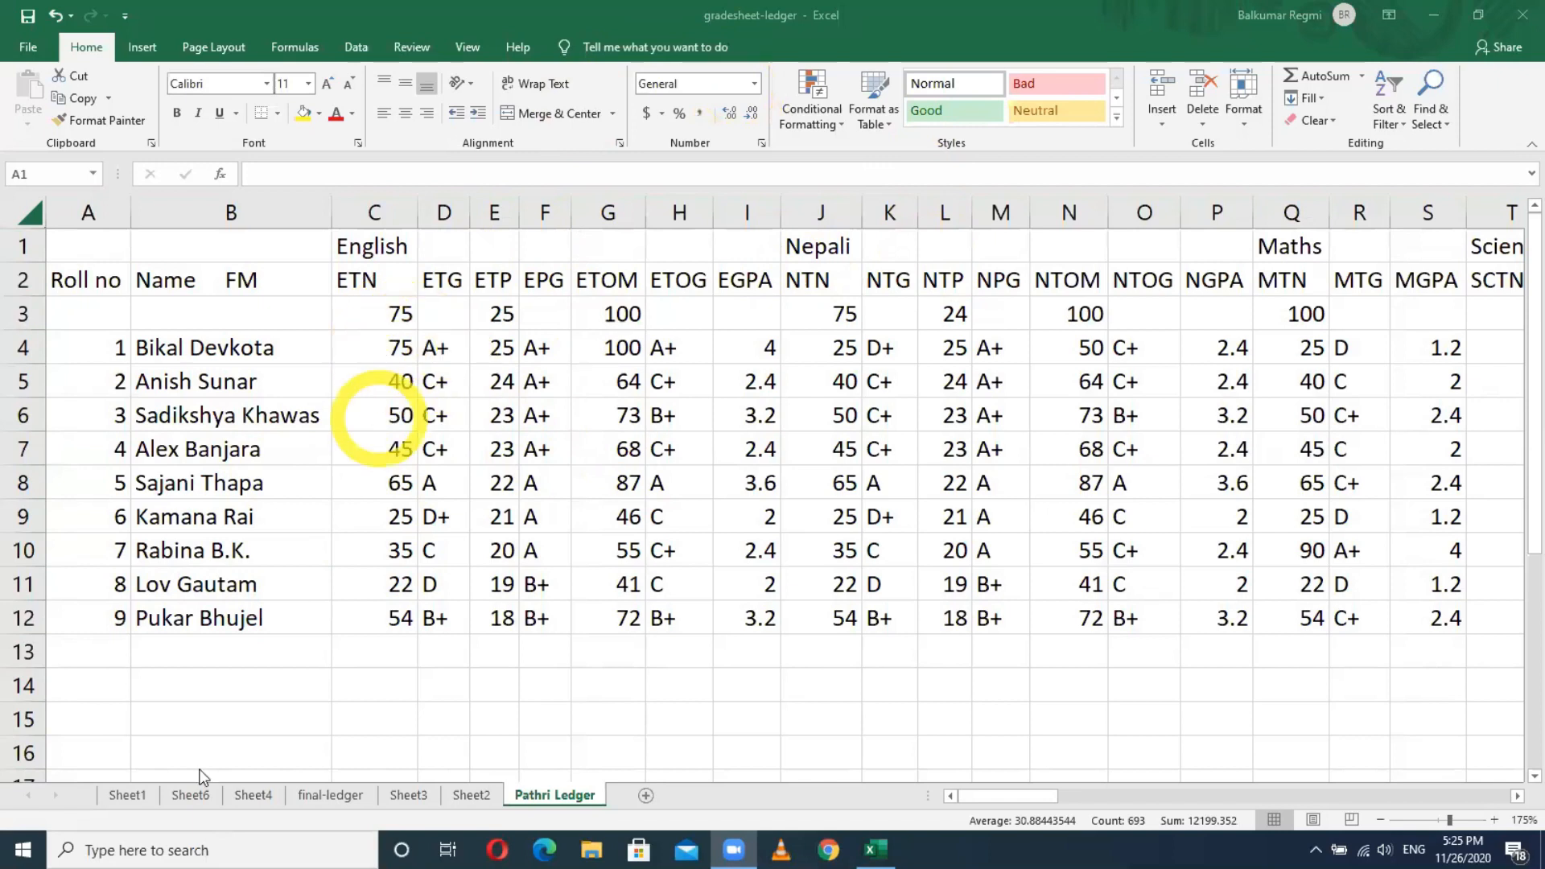
key(ctrl+a)
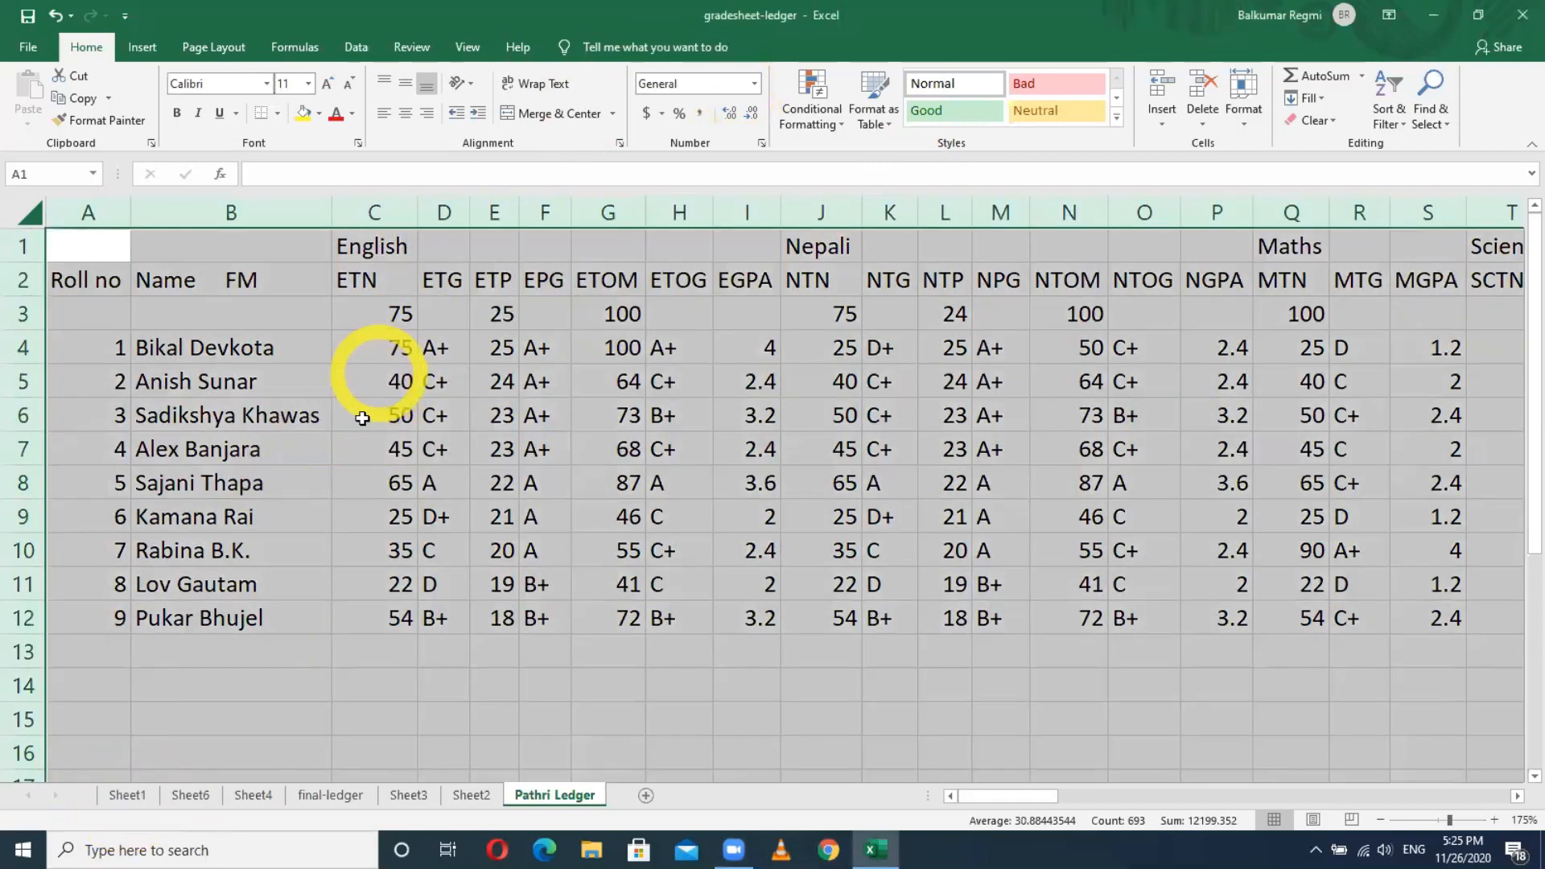
Delete the first student's ETN mark in C4 on Sheet1 again and undo the change.
click(127, 794)
click(319, 456)
key(Delete)
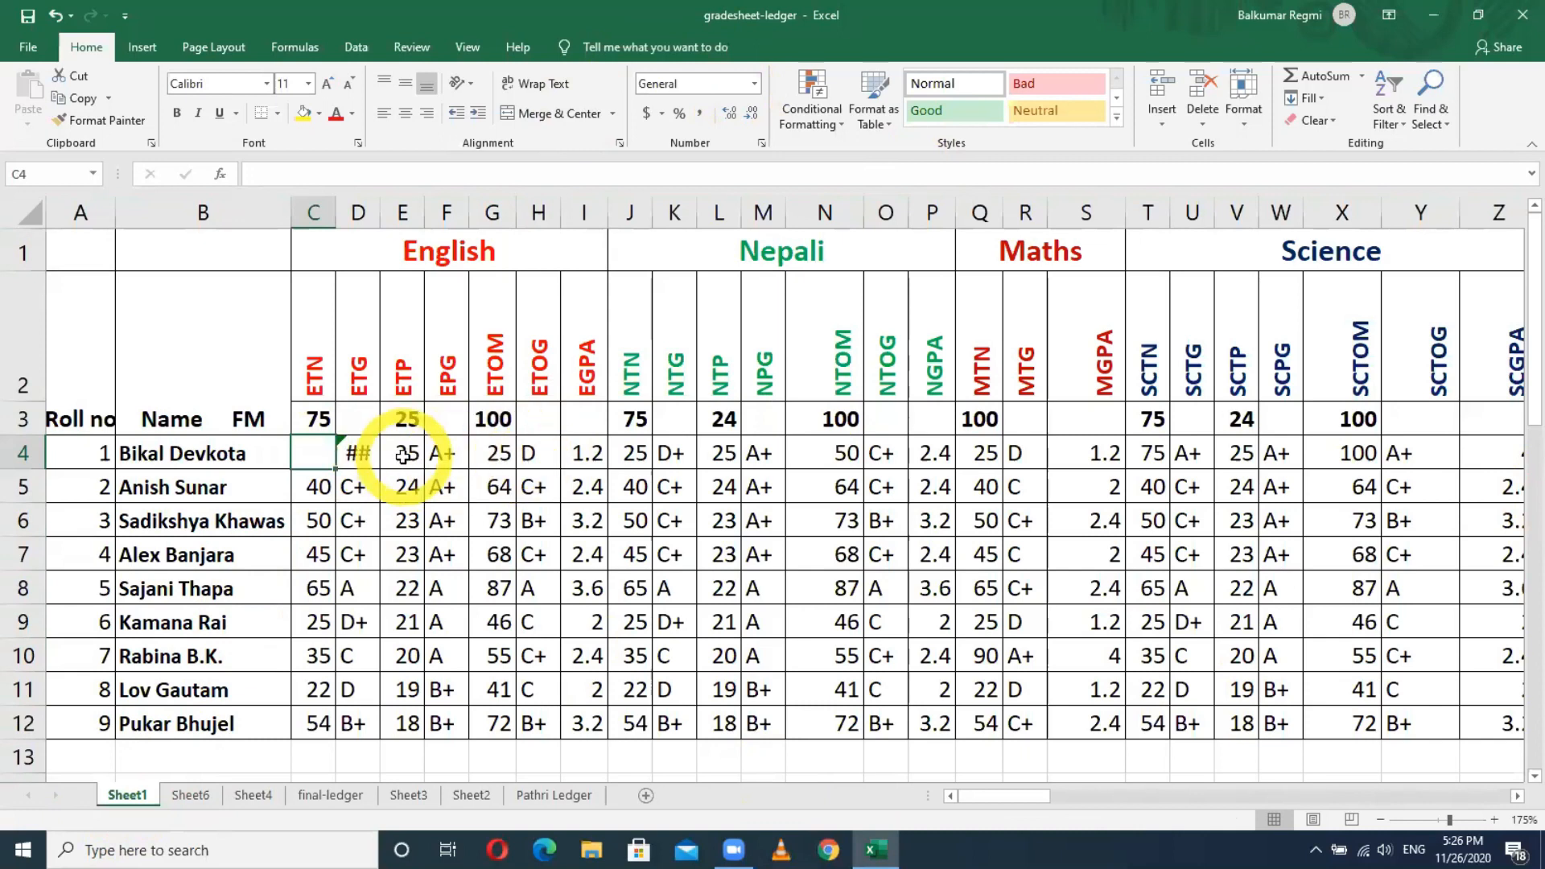
key(ctrl+z)
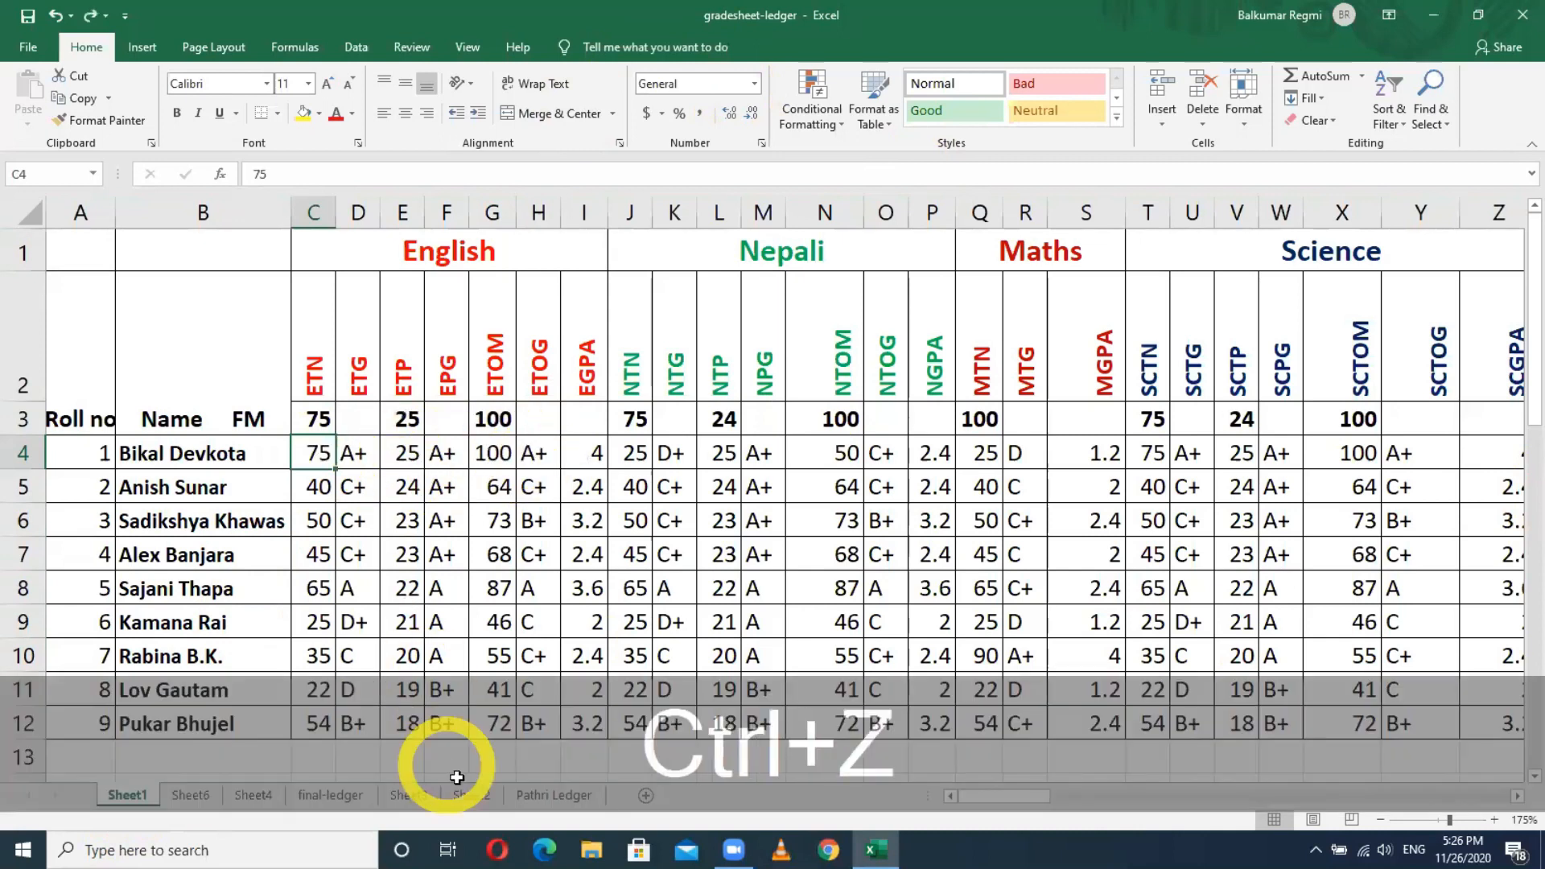
Delete the mark in C4 on the Pathri Ledger sheet to test the values-only copy, and undo the deletion.
click(548, 799)
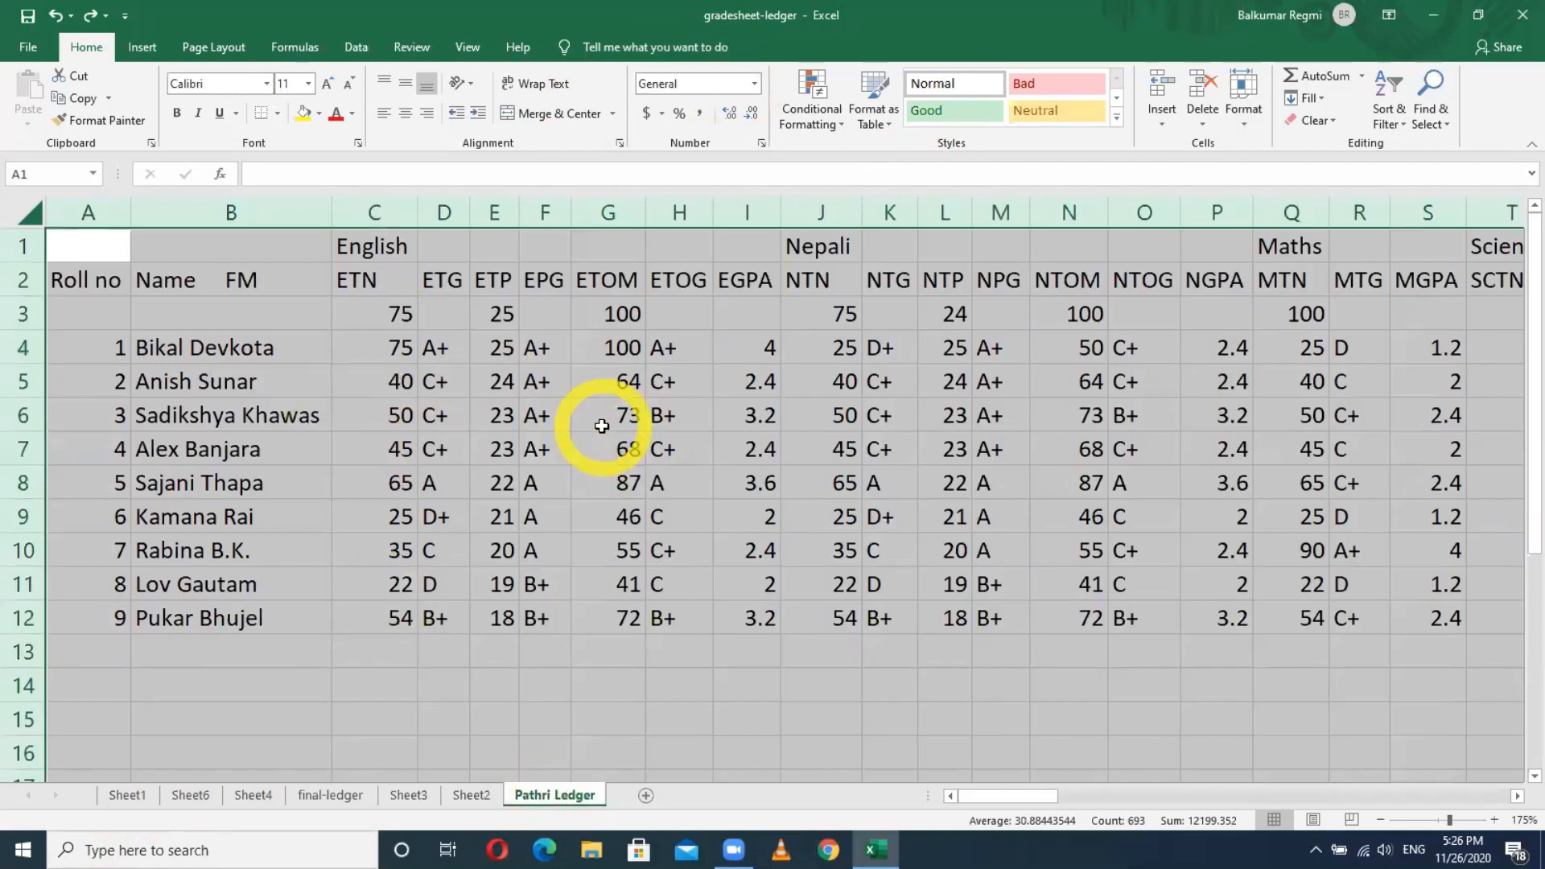
click(374, 348)
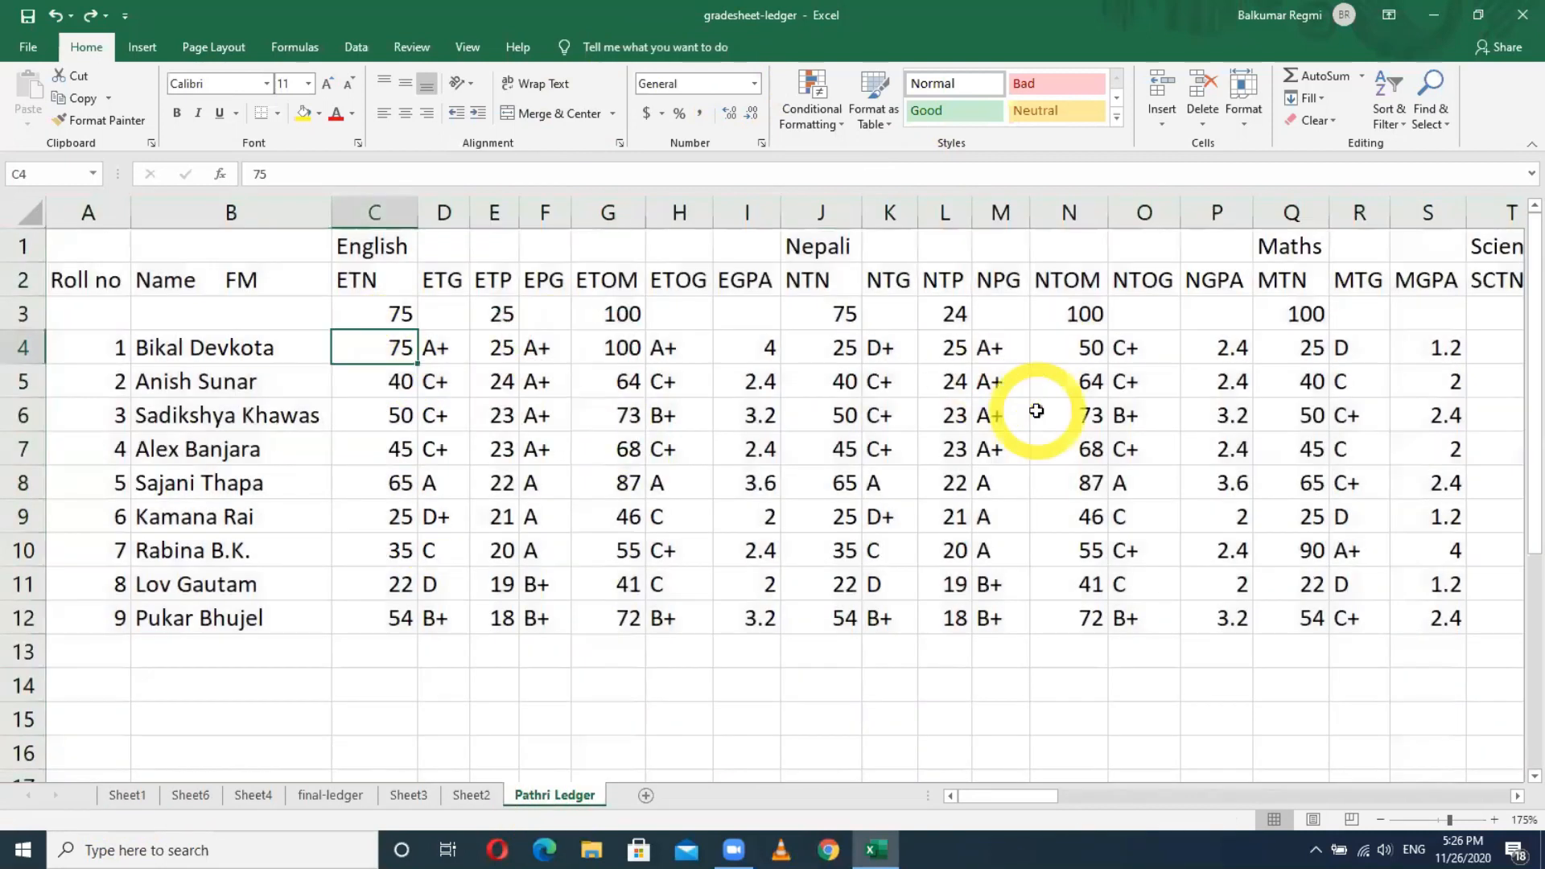
key(Delete)
key(ctrl+z)
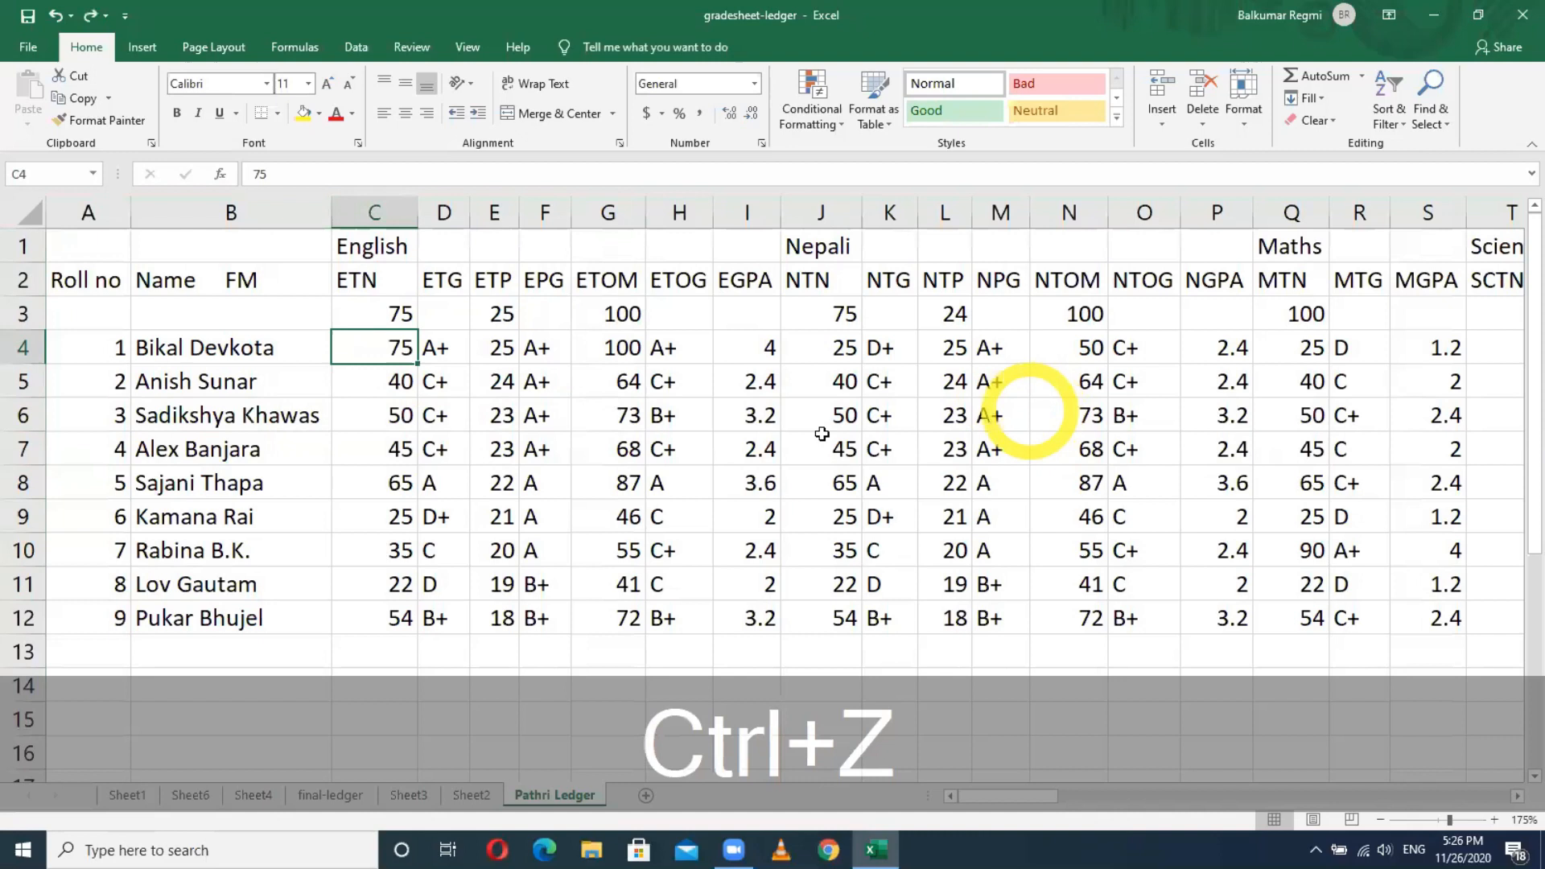
Check that the first student's English grade, total and GPA cells in row 4 hold plain values.
click(441, 350)
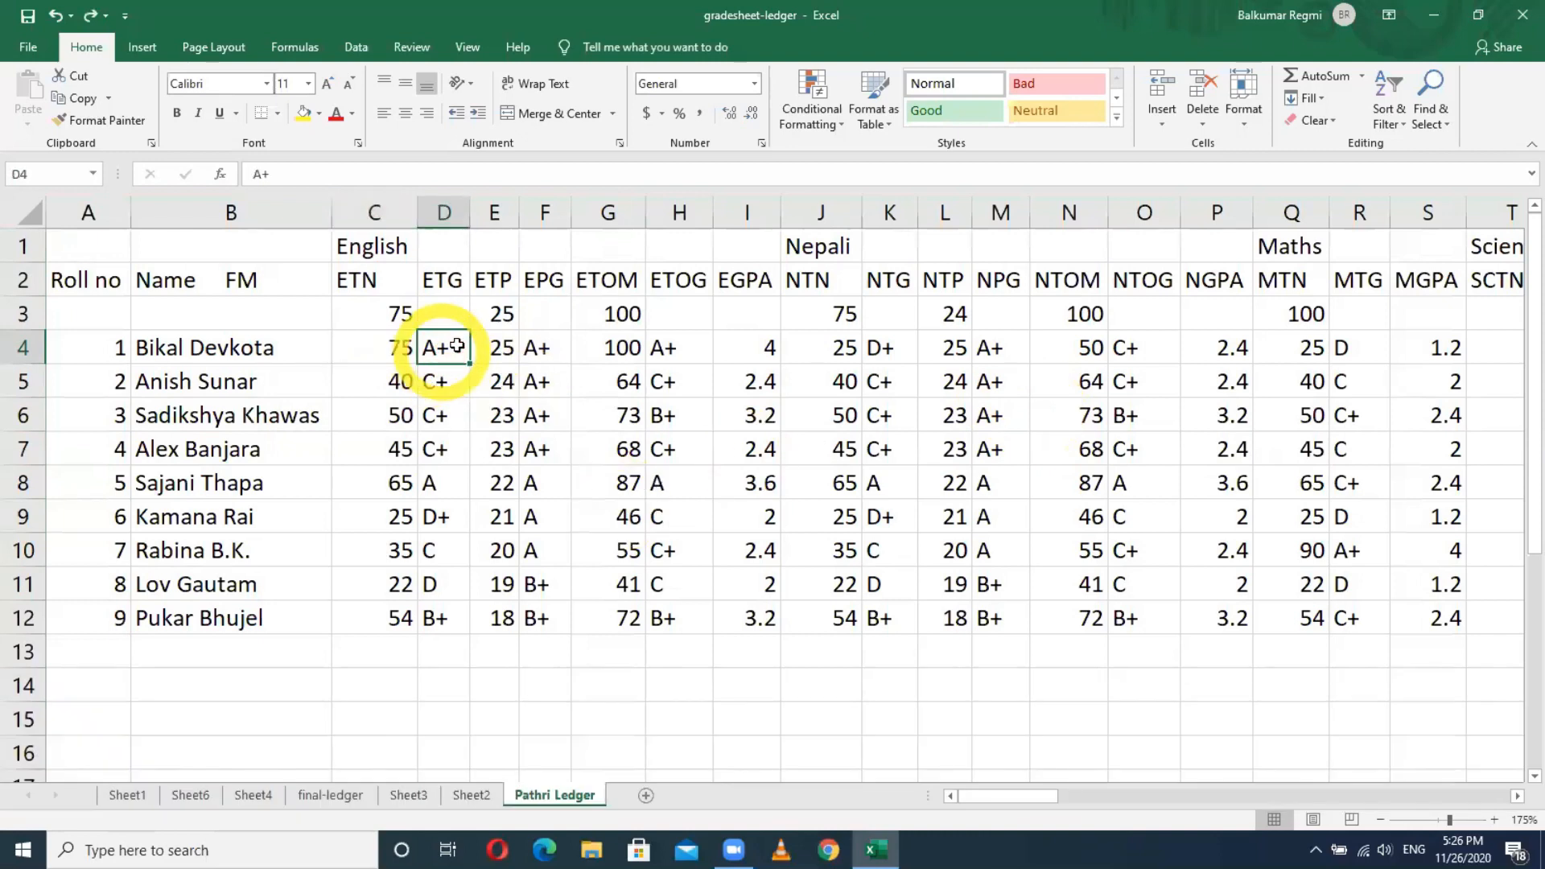
click(537, 346)
click(661, 348)
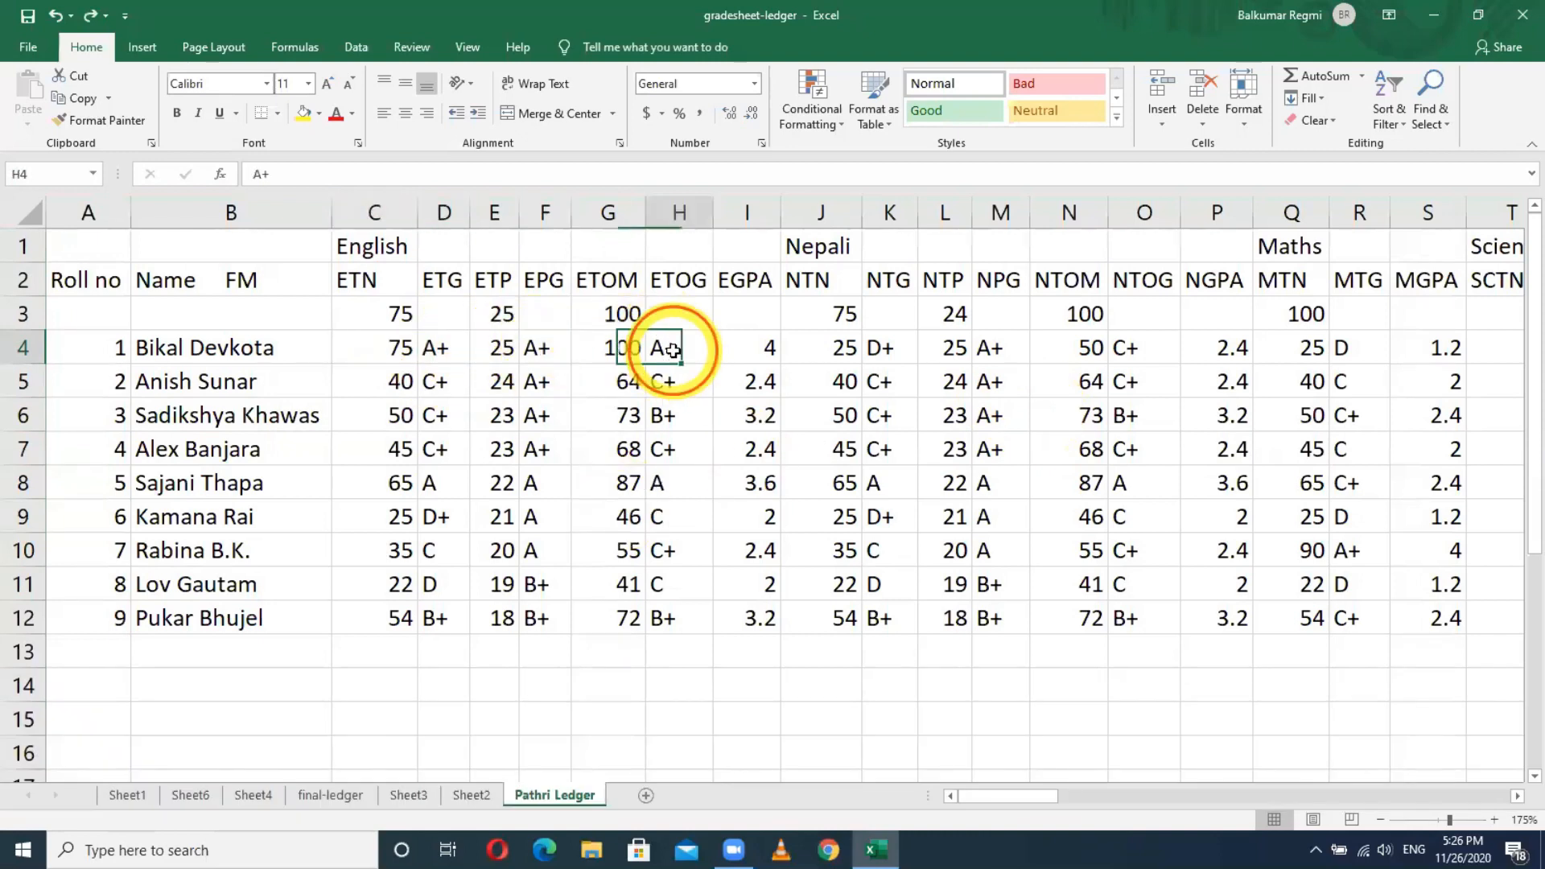
click(612, 346)
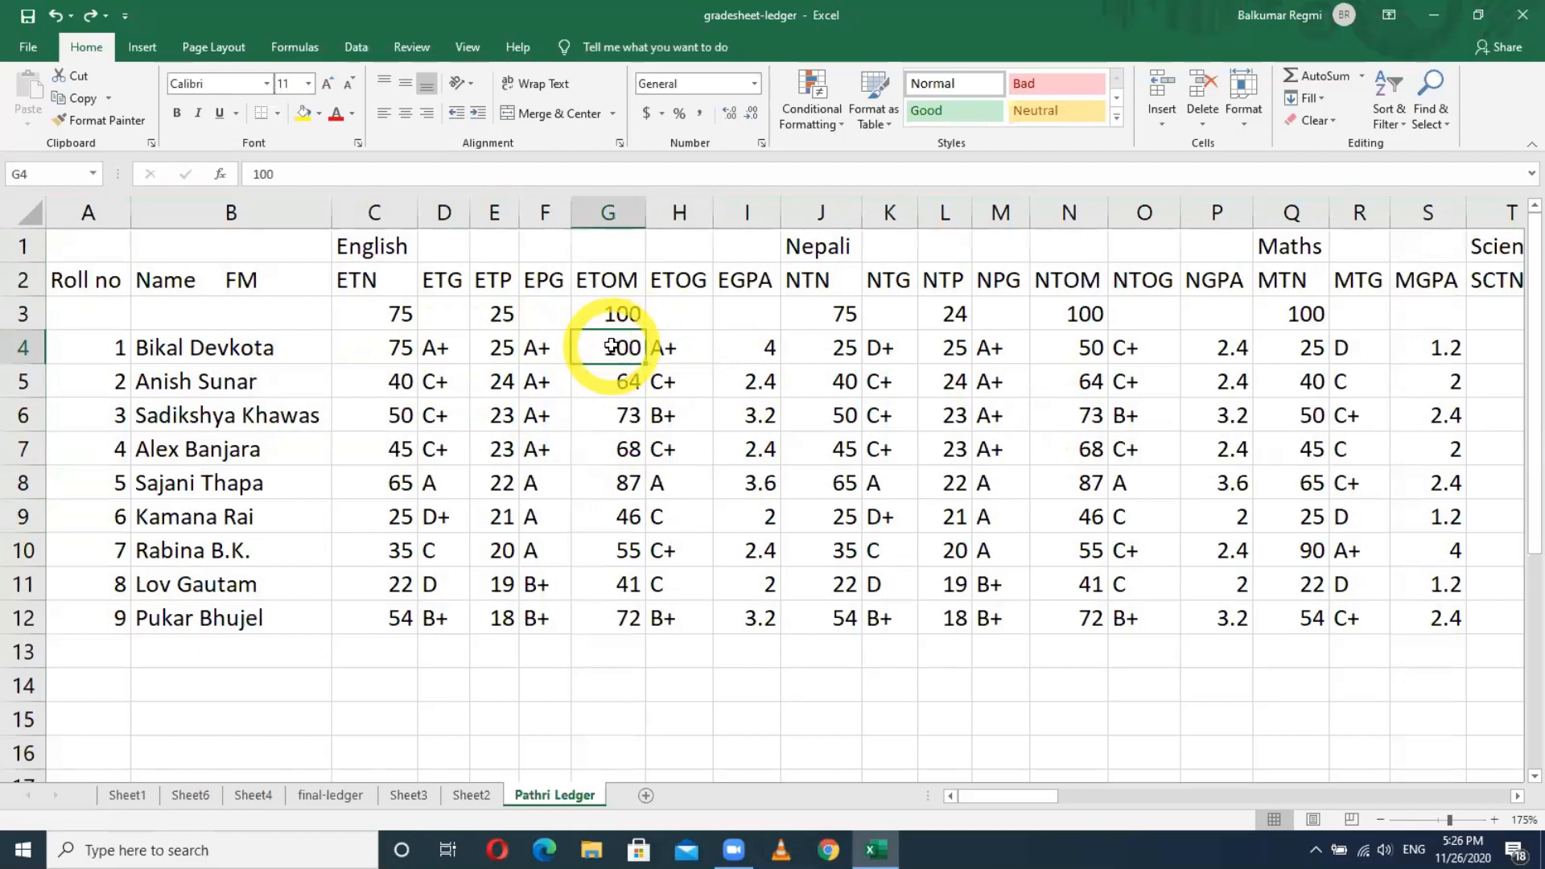
click(762, 349)
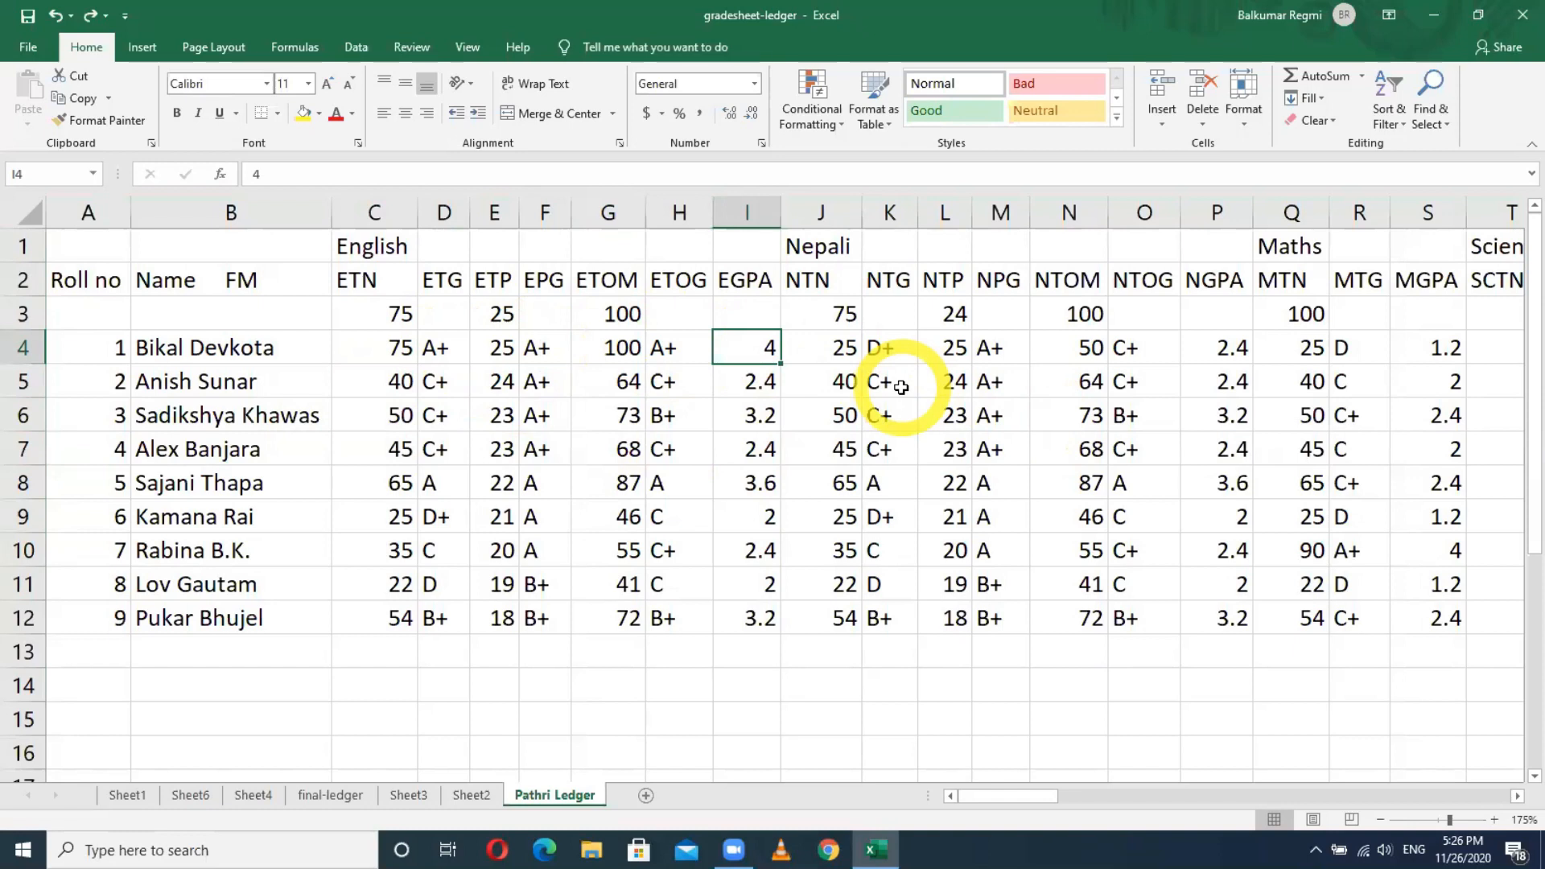
Inspect the VLOOKUP formula behind the ETG grade in D4 on Sheet1.
click(126, 794)
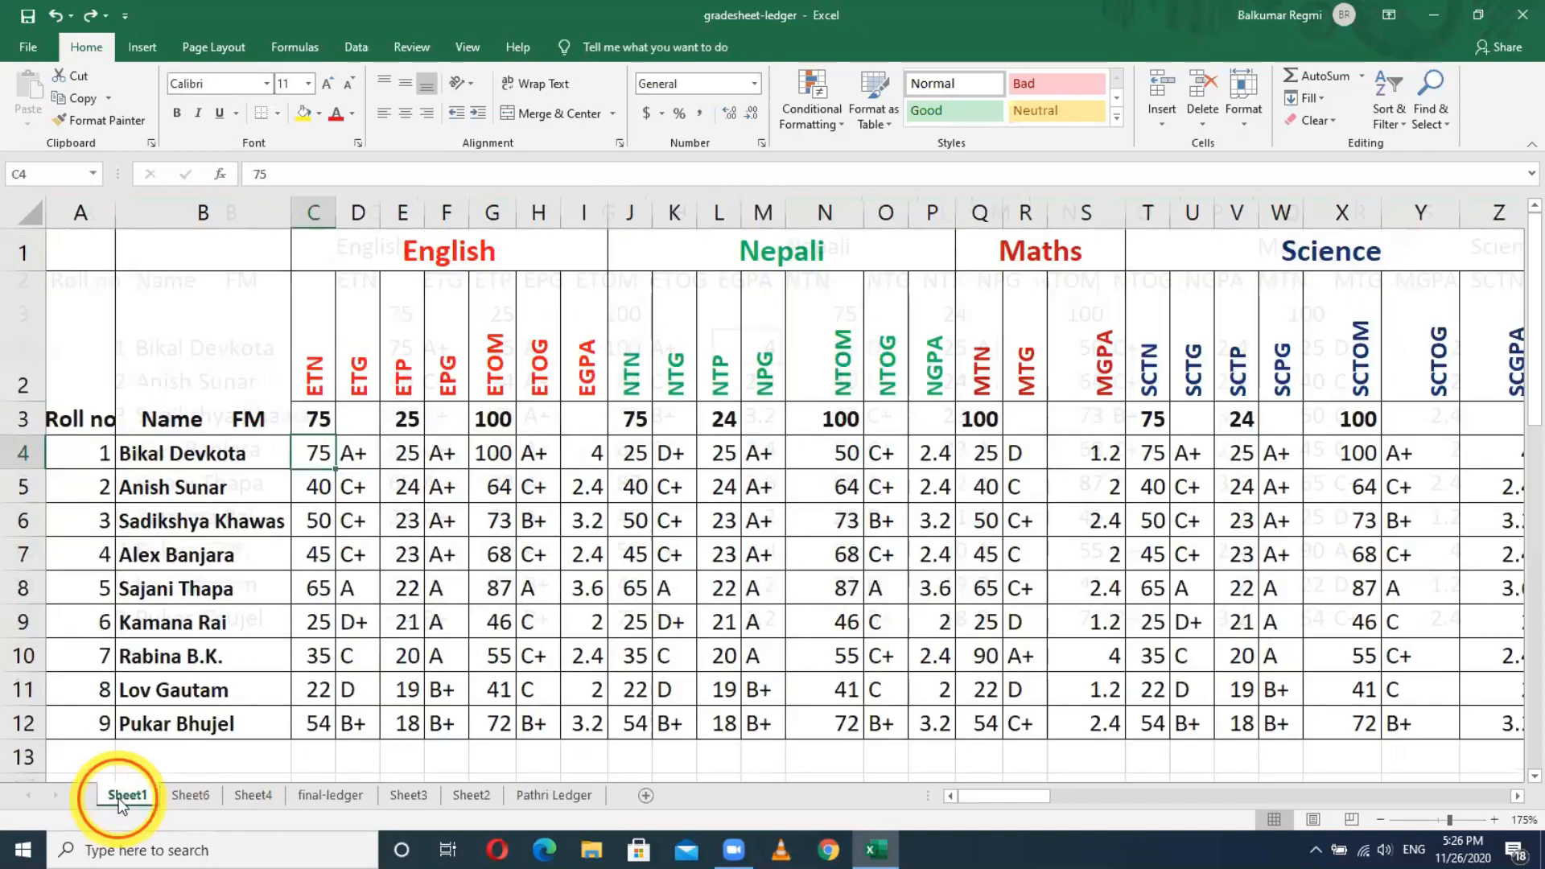
click(354, 452)
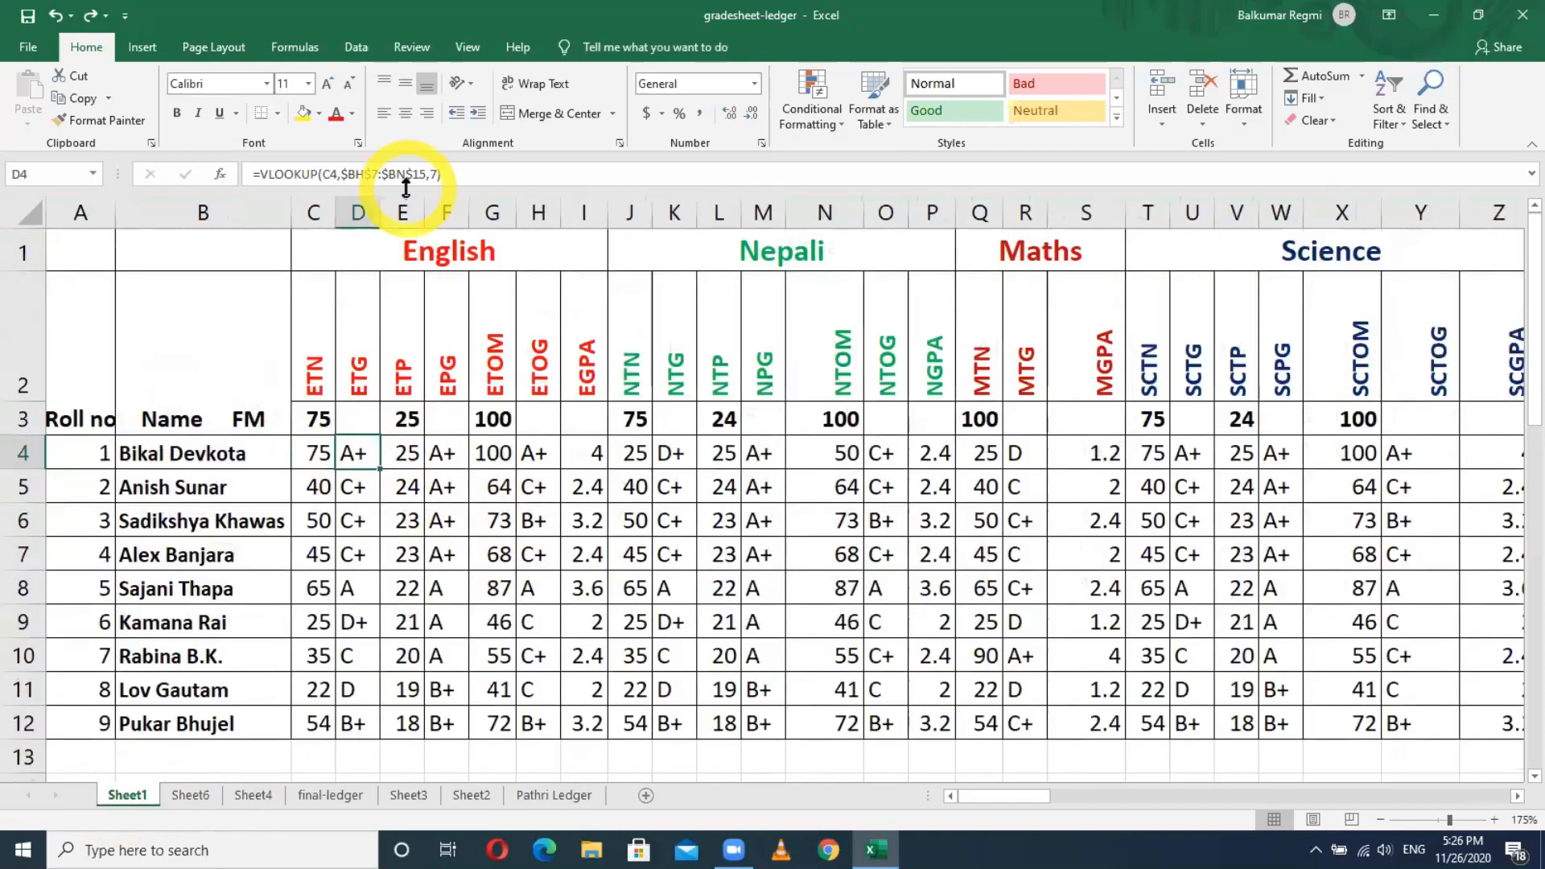
double_click(355, 451)
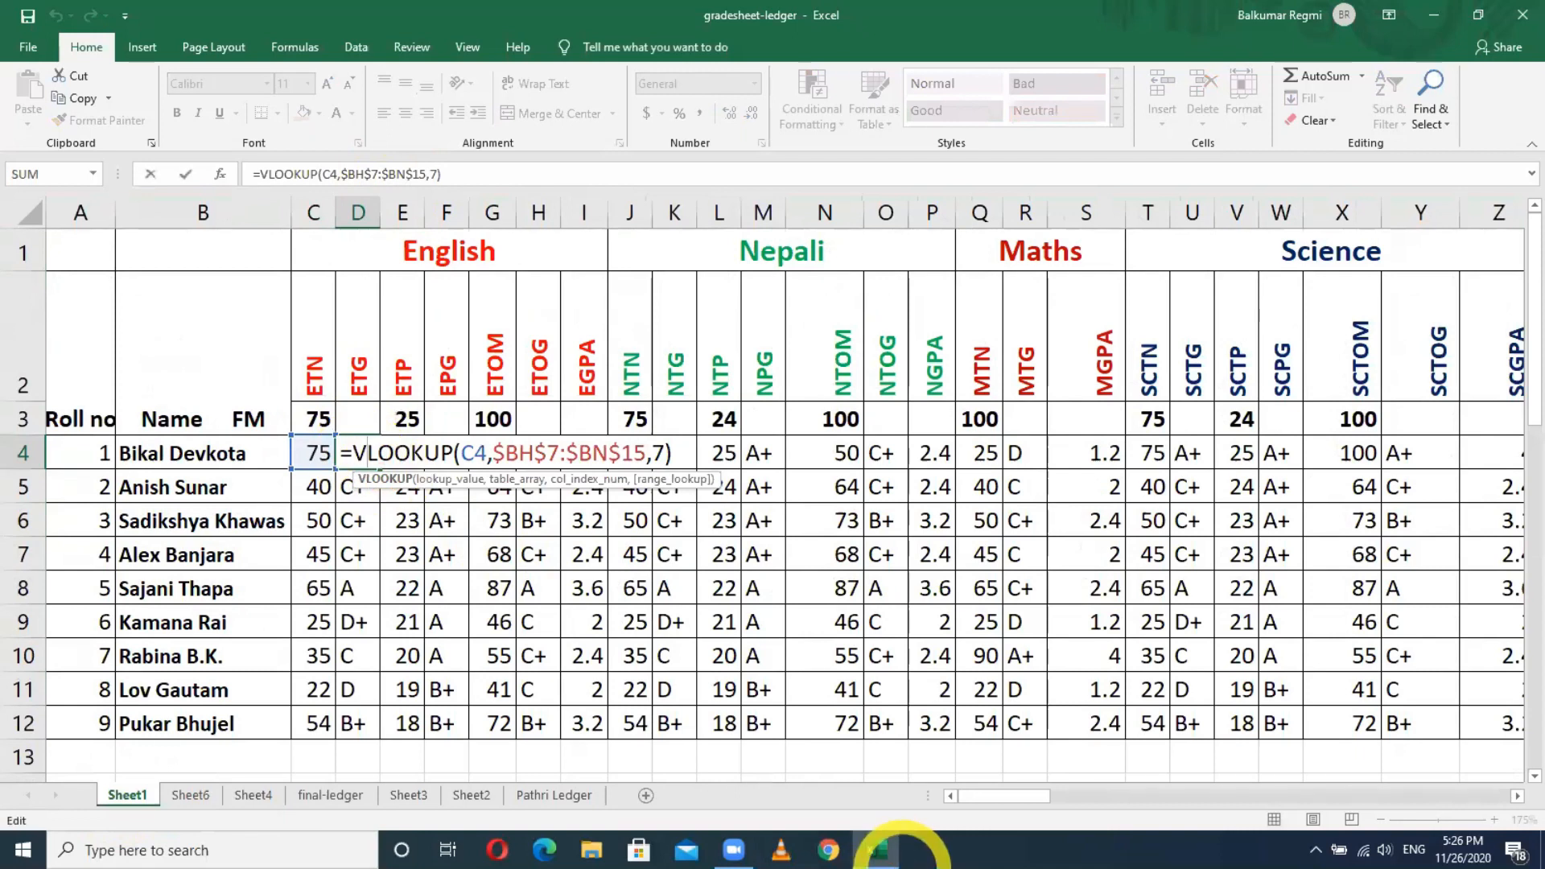
key(Return)
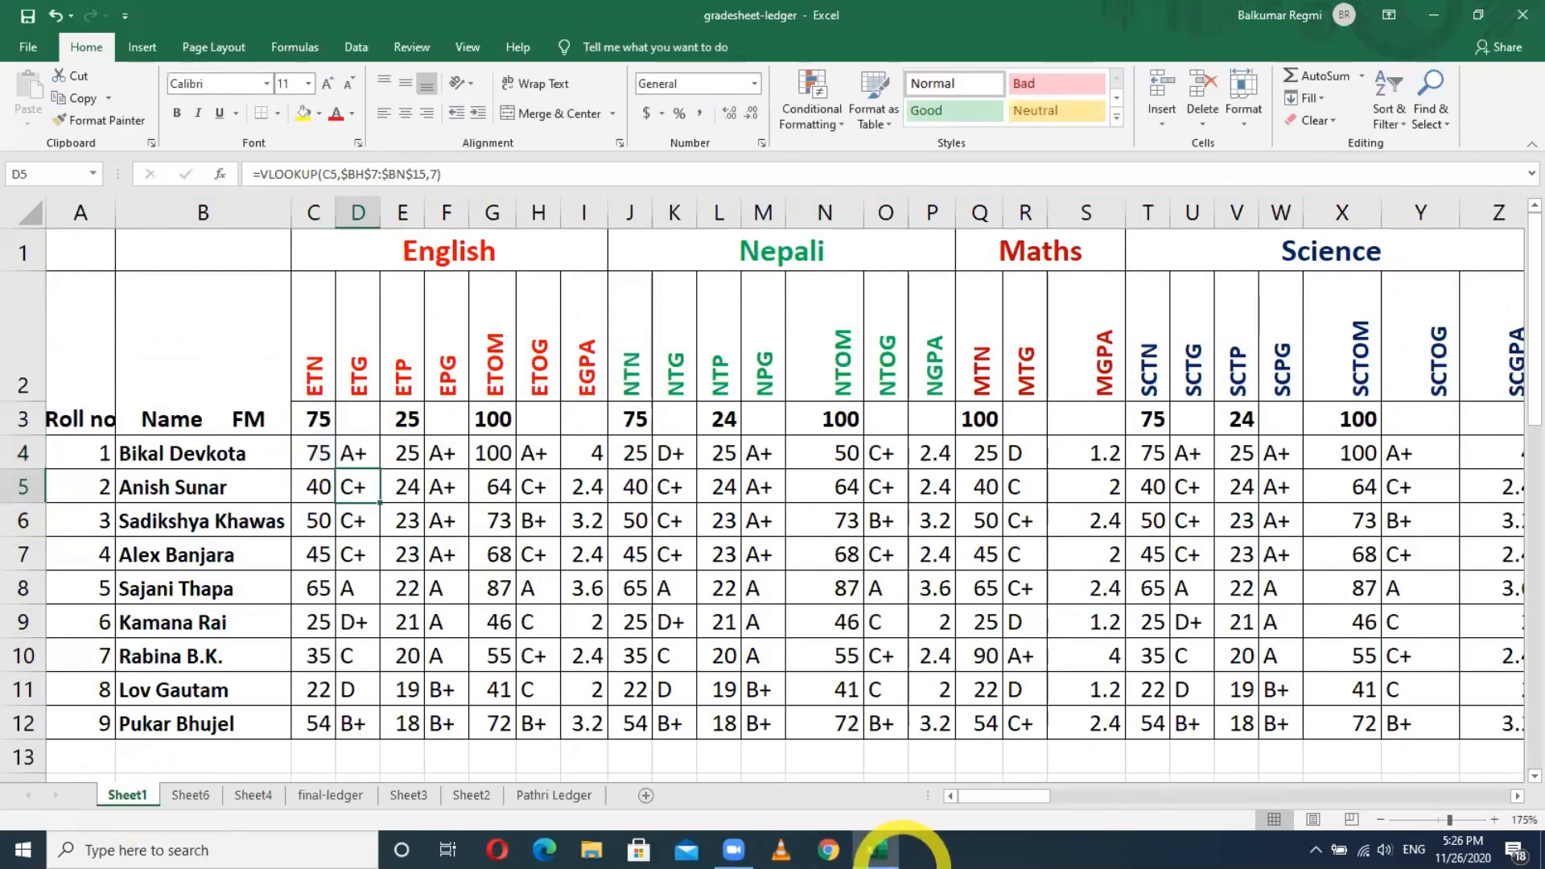
Clear C4 on Sheet1 once more, undo the deletion, and compare with D4 on the Pathri Ledger sheet.
click(312, 453)
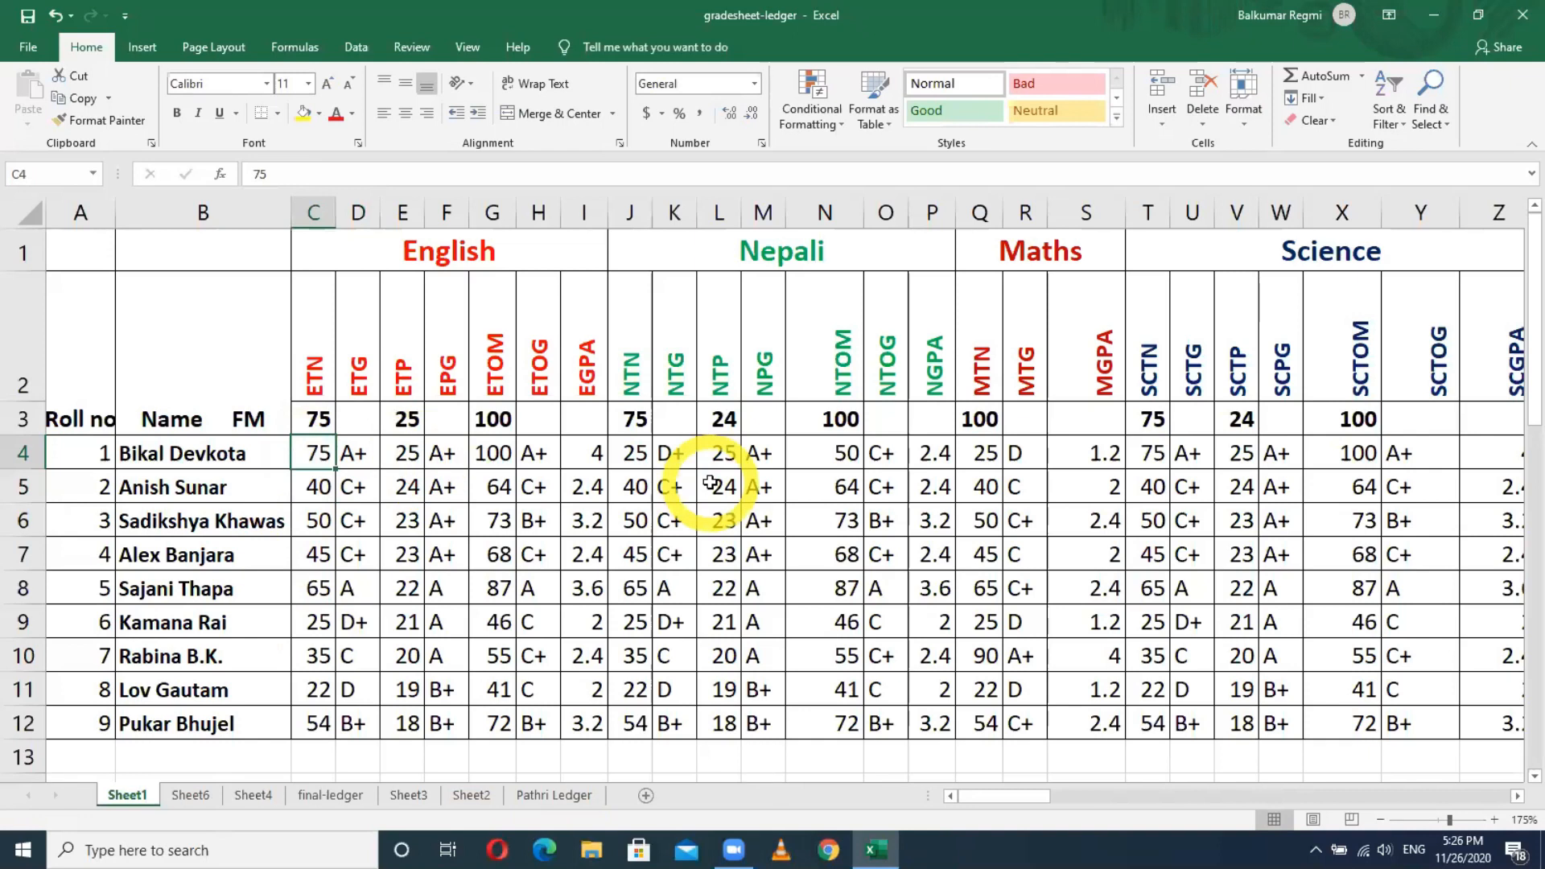
key(Delete)
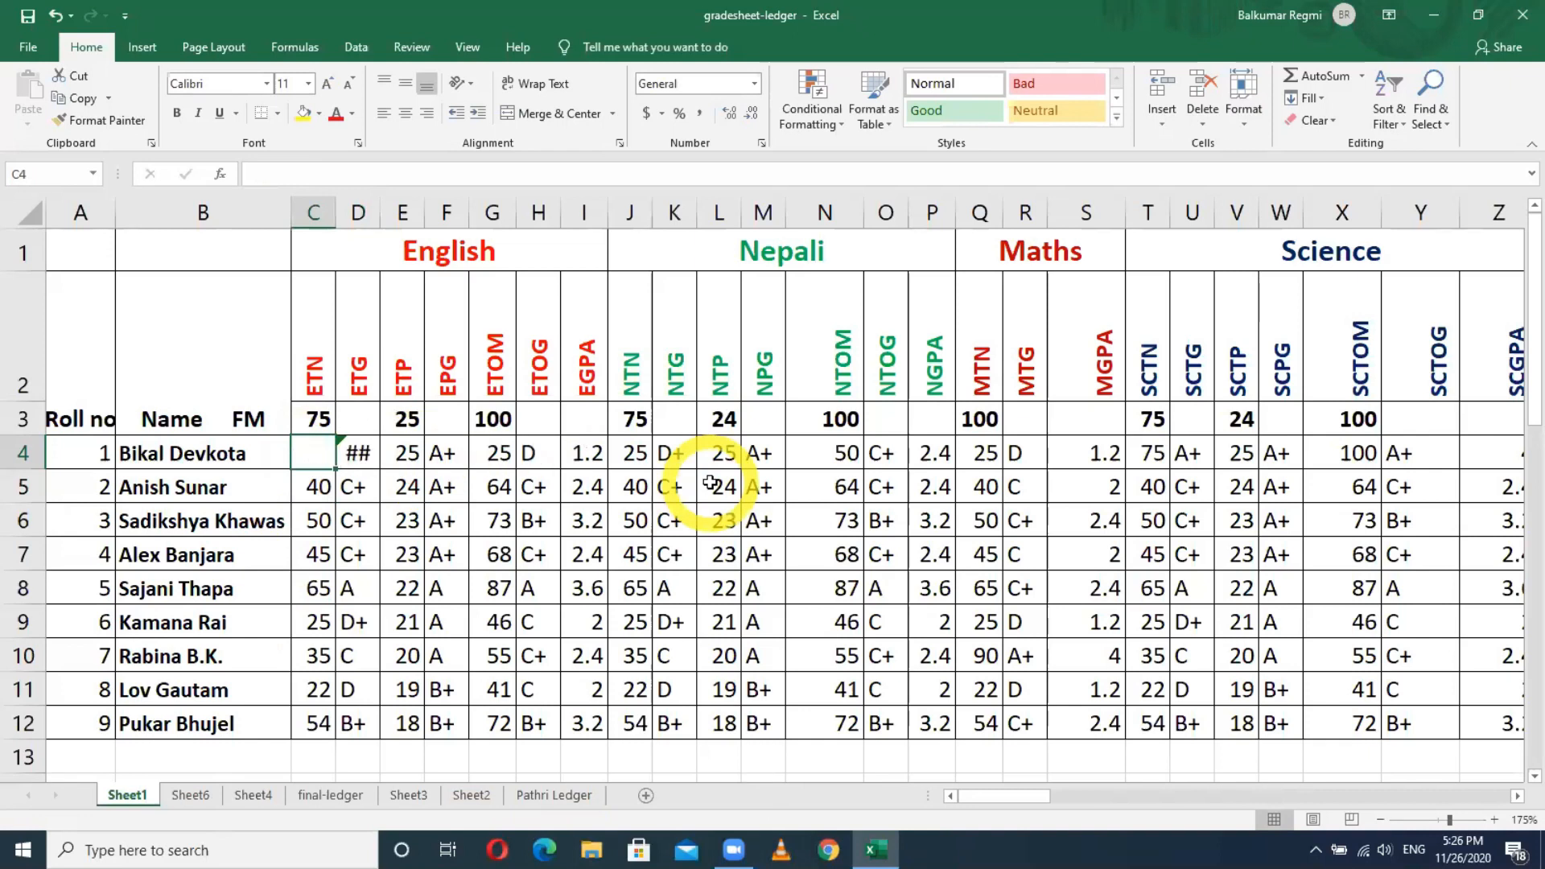
key(ctrl+z)
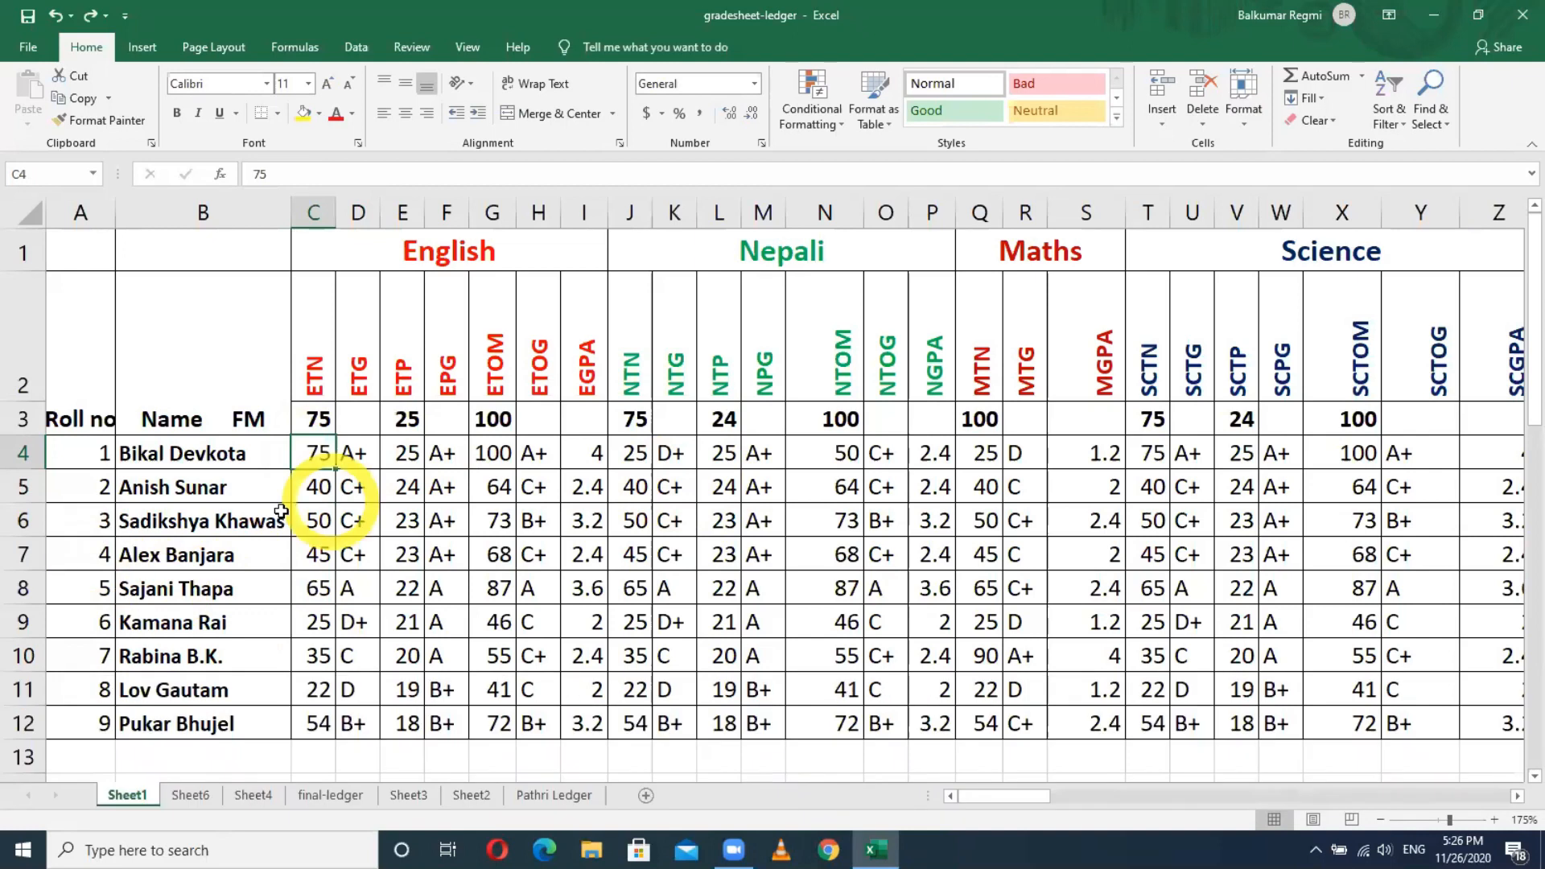
click(554, 795)
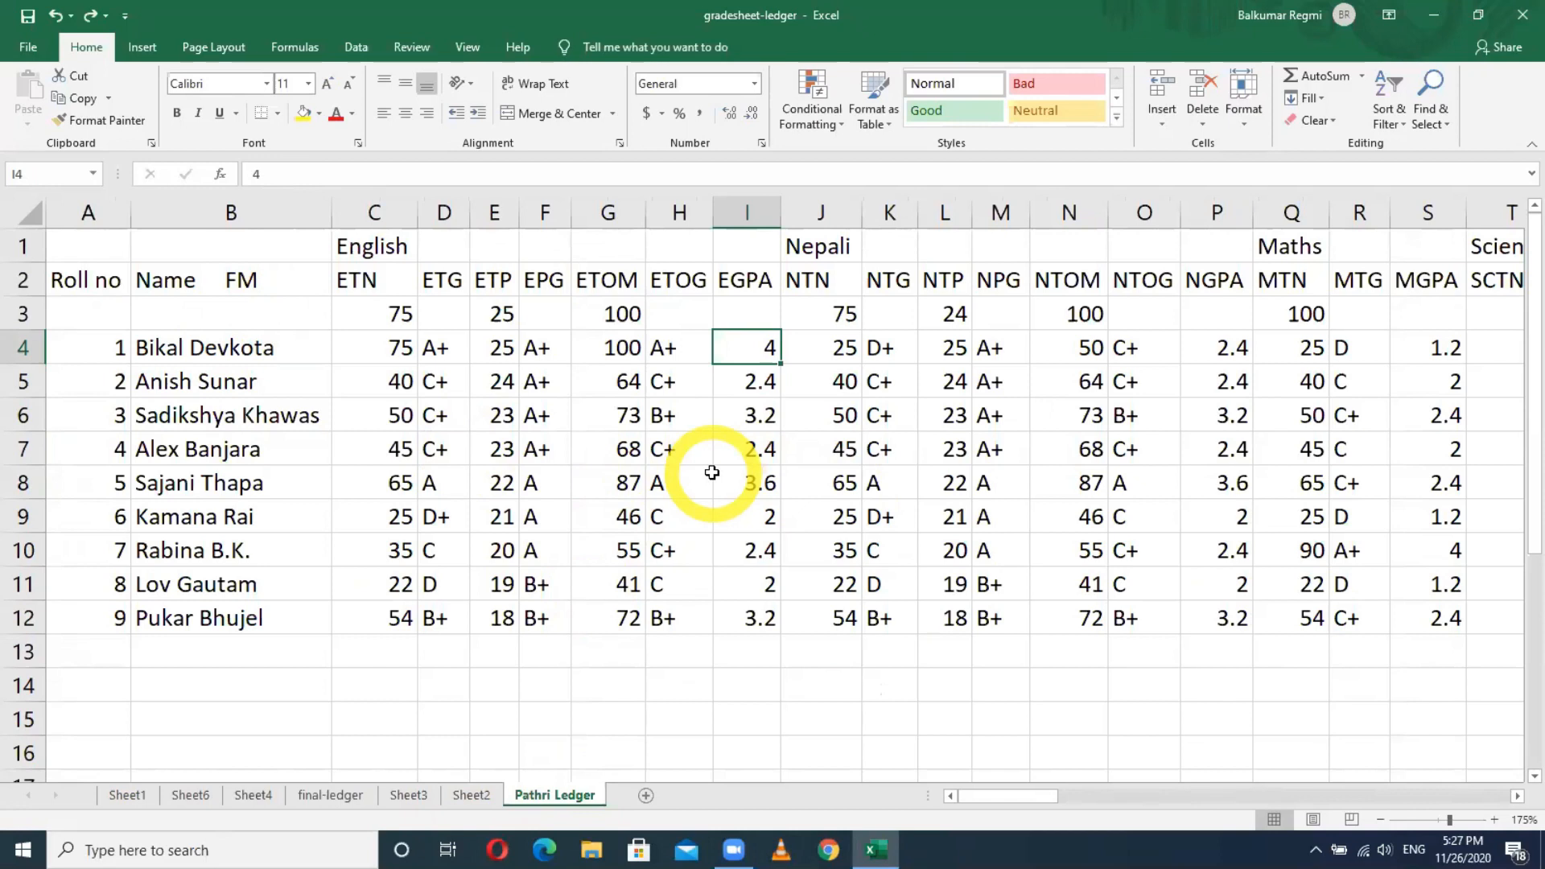
click(447, 348)
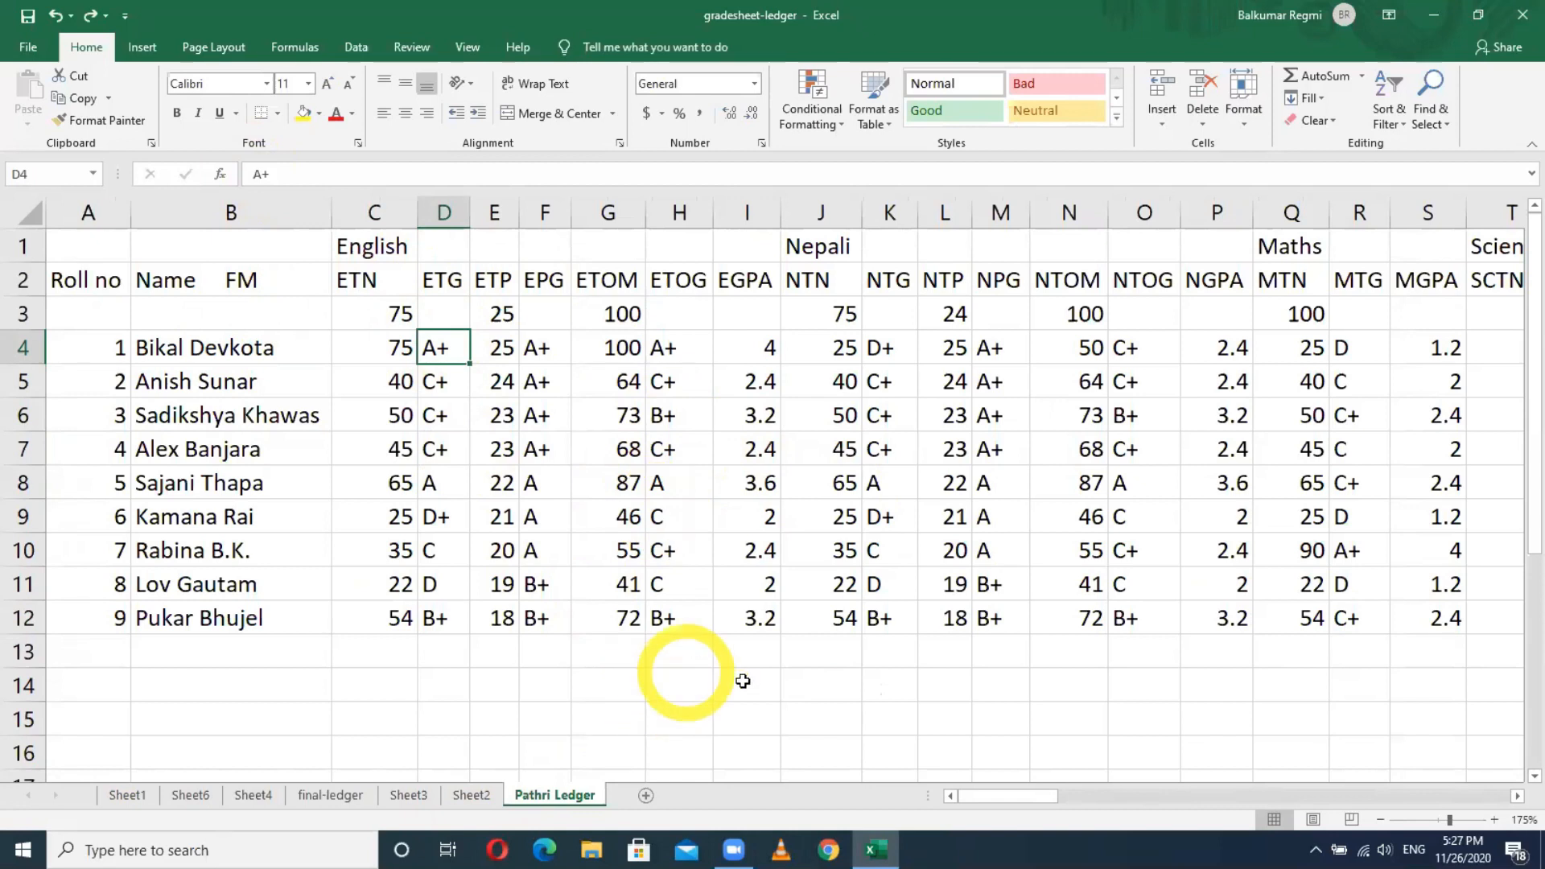
Open the grade-sheet-sample document in Word, examine its obtained grade and grade point columns, and switch back to the Pathri Ledger in Excel.
click(1433, 15)
double_click(616, 271)
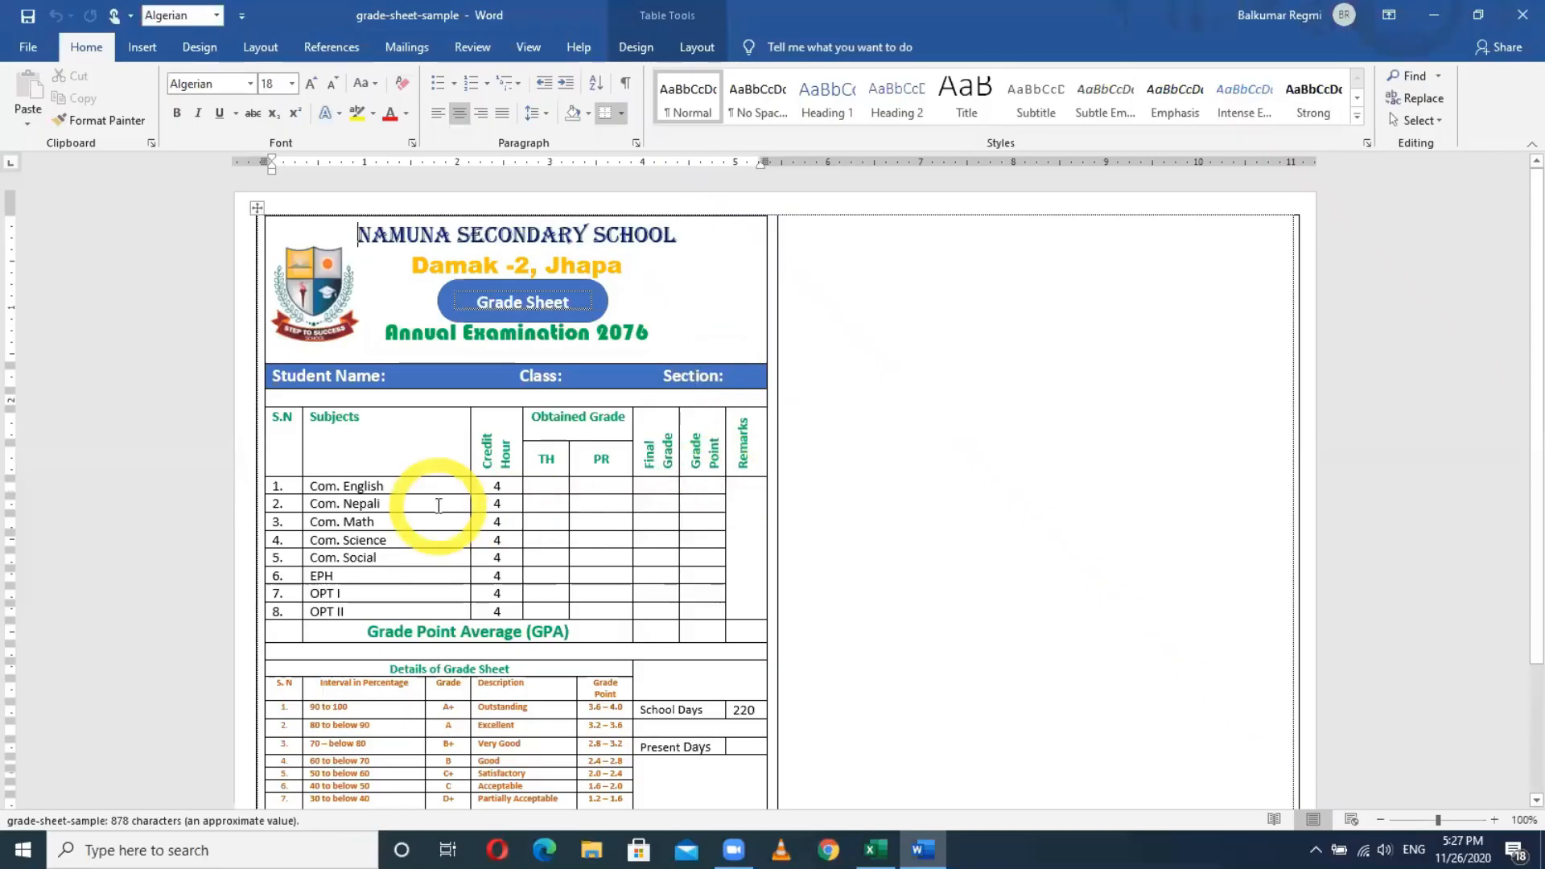
ctrl+scroll(466, 541, up, 4)
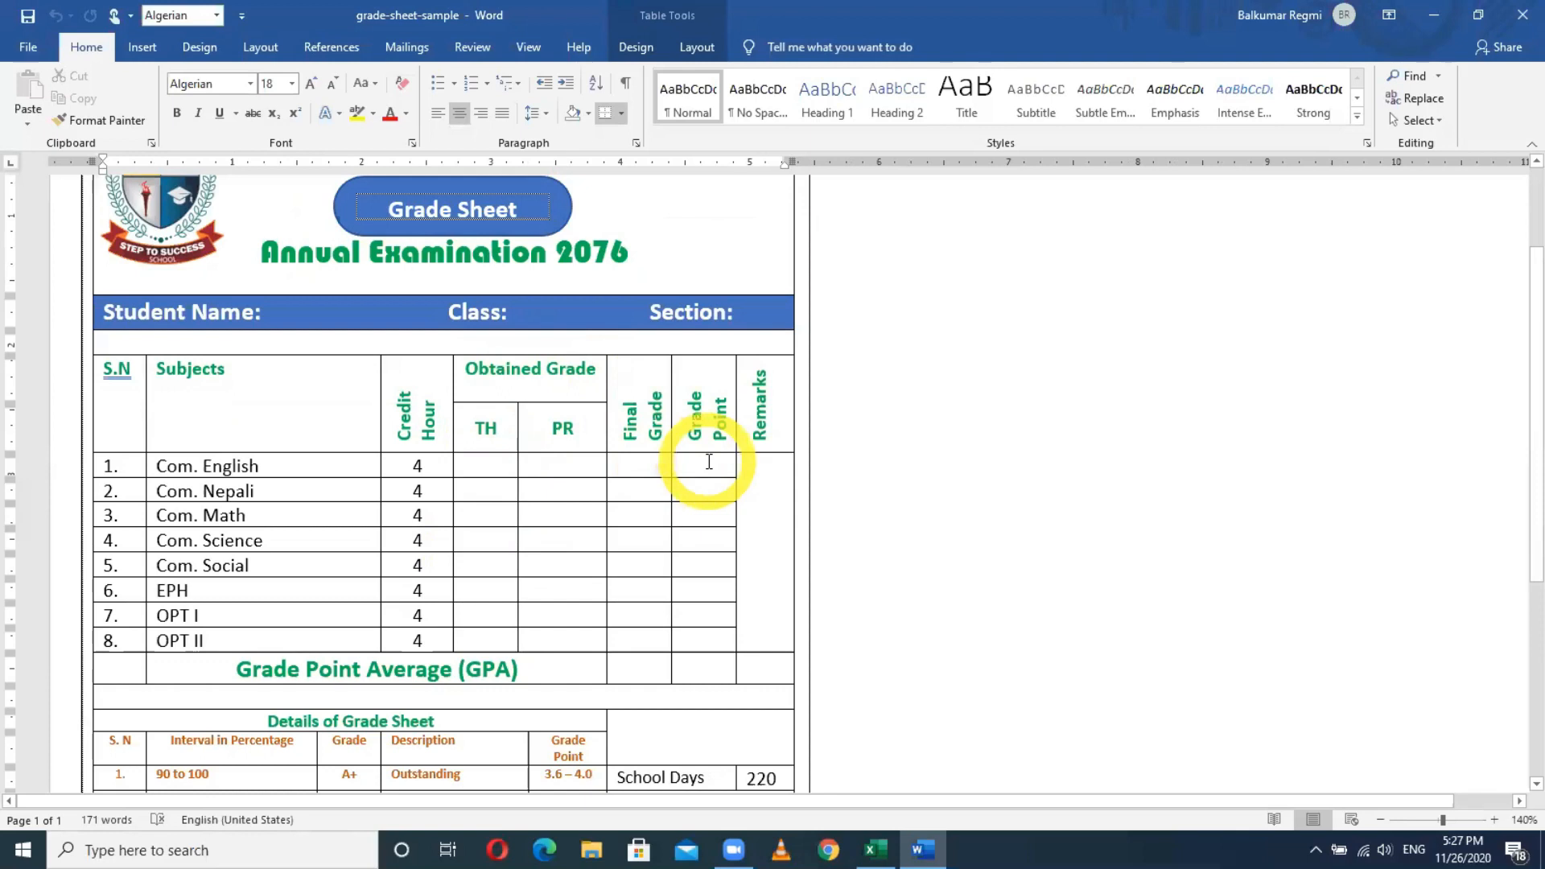
key(alt+Tab)
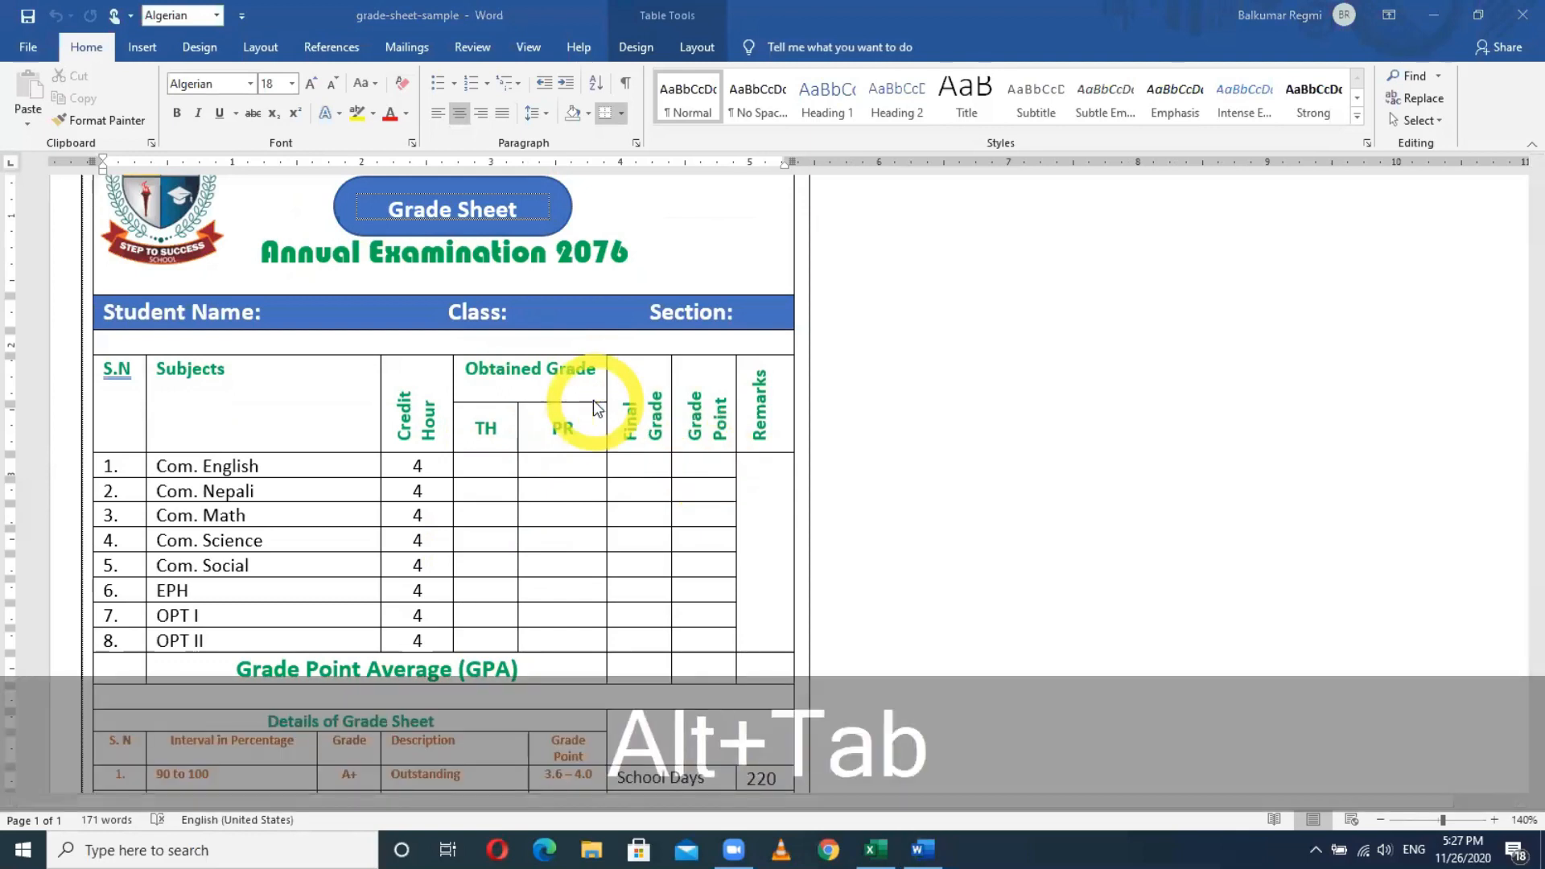
key(alt+Tab)
key(alt+Tab)
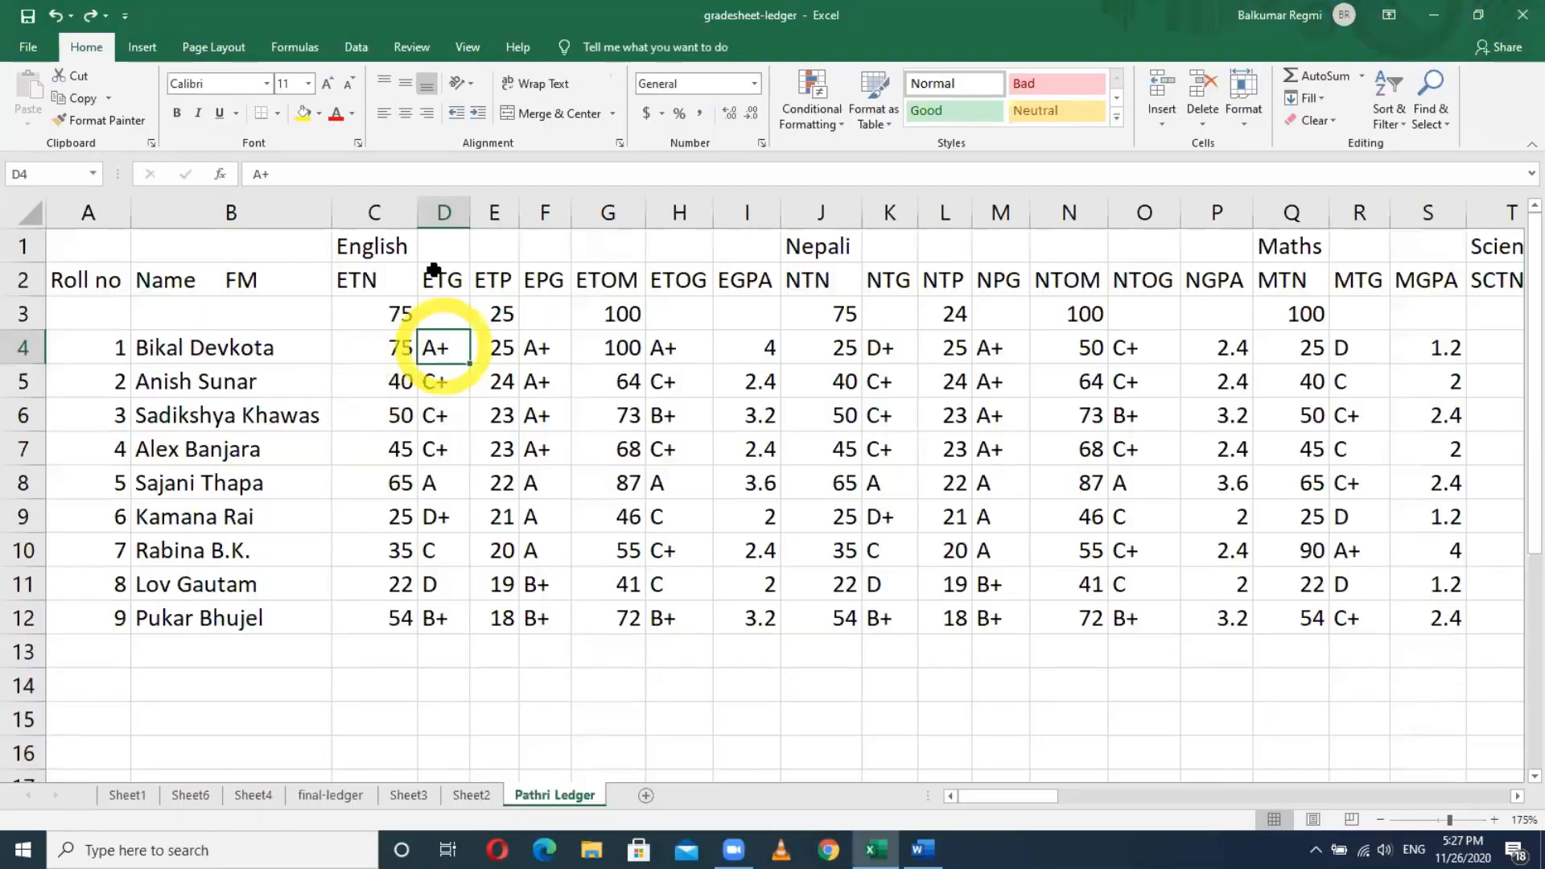
Review the English columns C to I on the Pathri Ledger sheet, from ETN through EGPA.
click(378, 212)
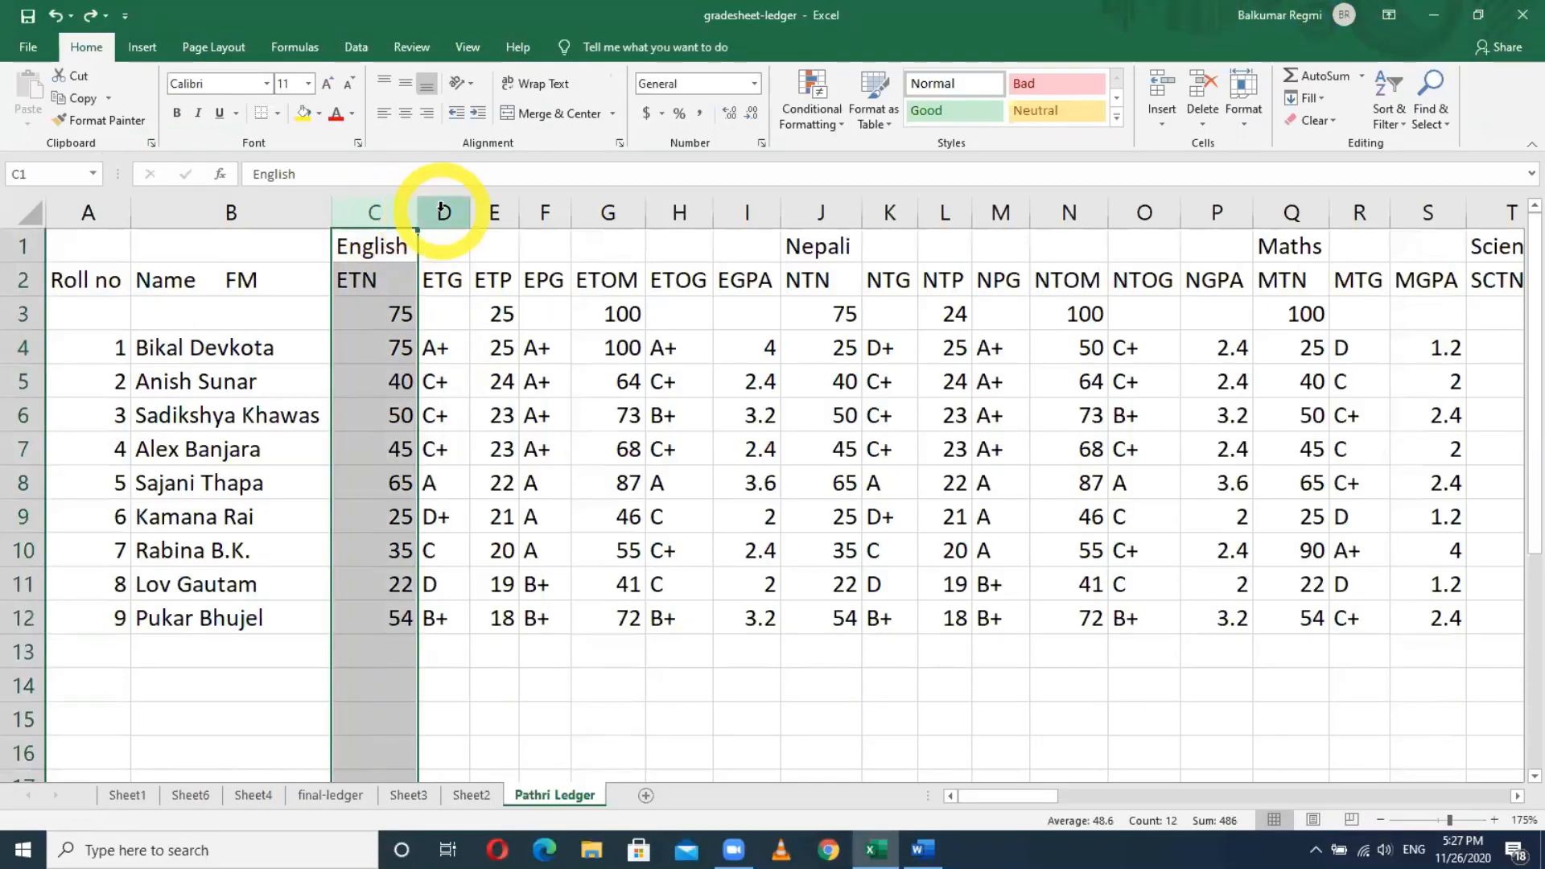
click(444, 212)
click(506, 211)
click(544, 207)
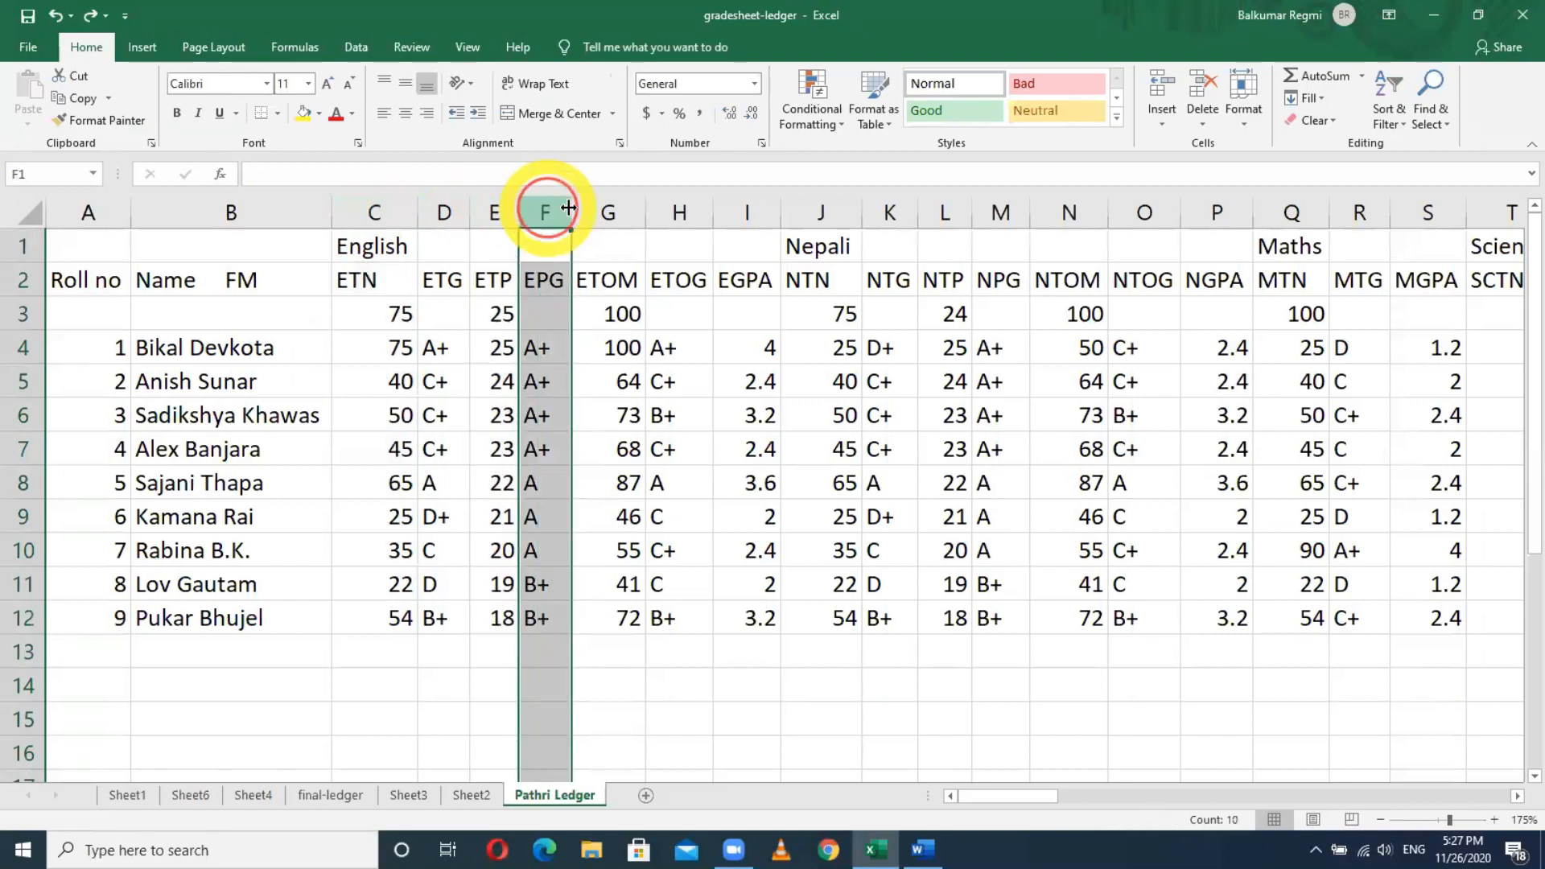
click(620, 207)
click(678, 206)
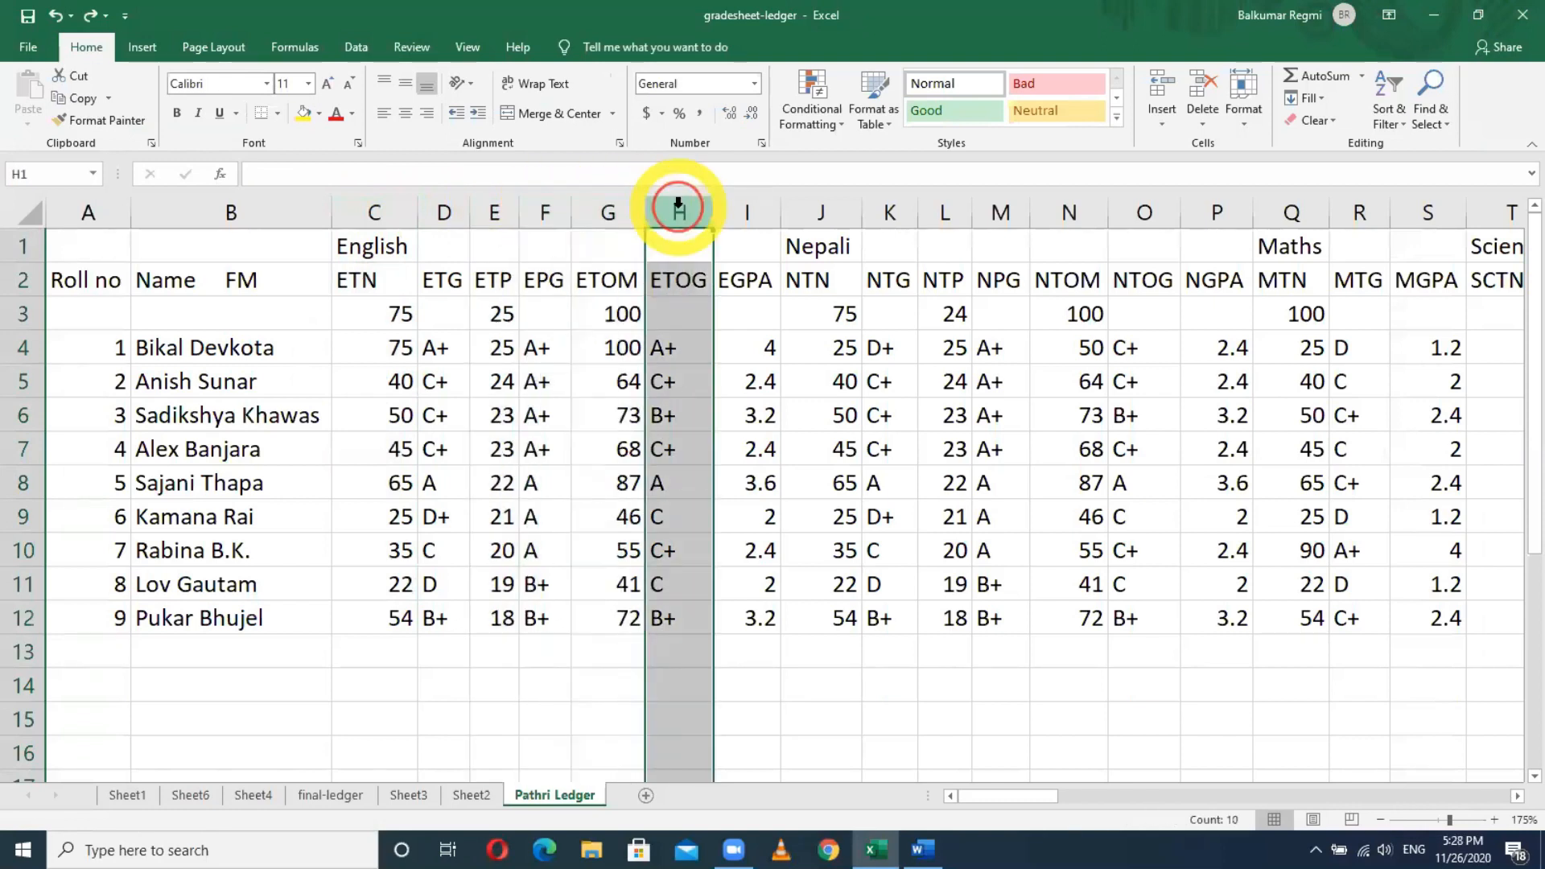
click(736, 208)
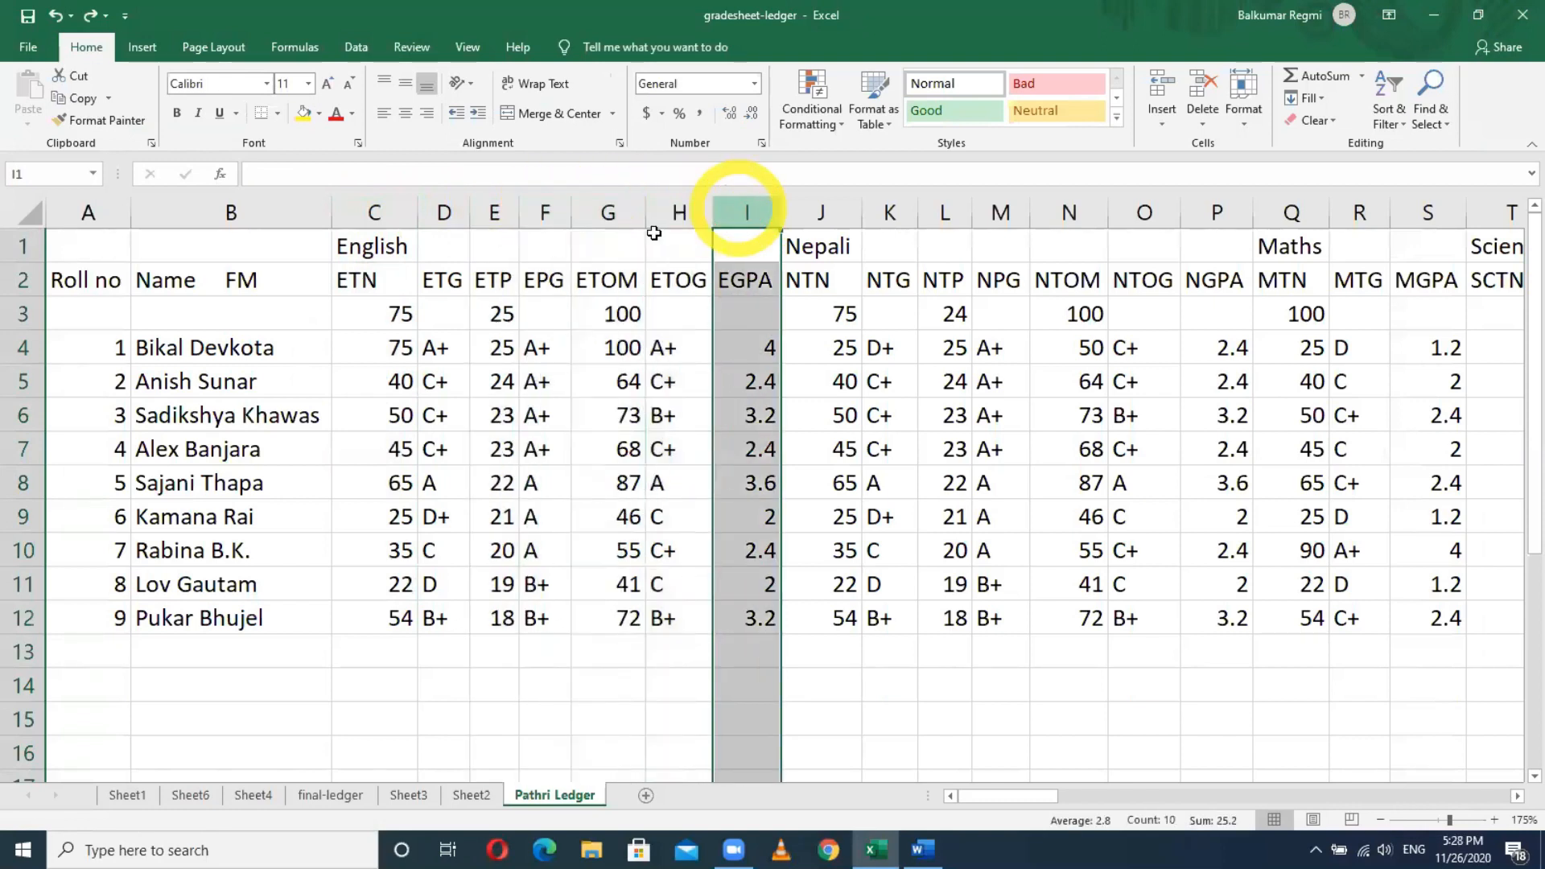
Delete the English mark columns ETN, ETP and ETOM together, and check the remaining English grade and GPA columns.
click(375, 211)
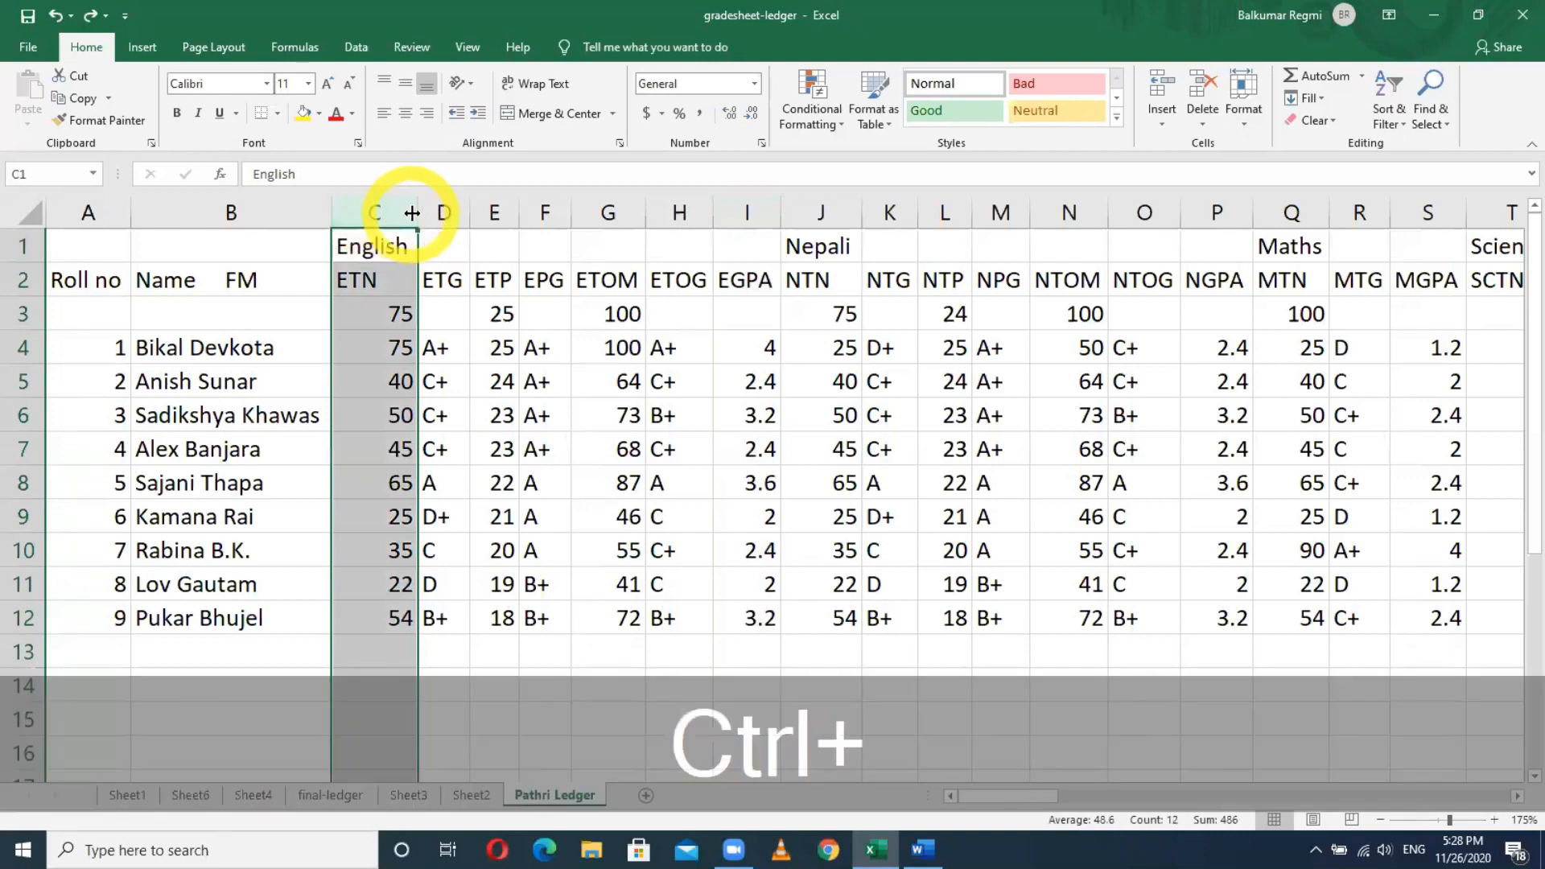
ctrl+click(486, 210)
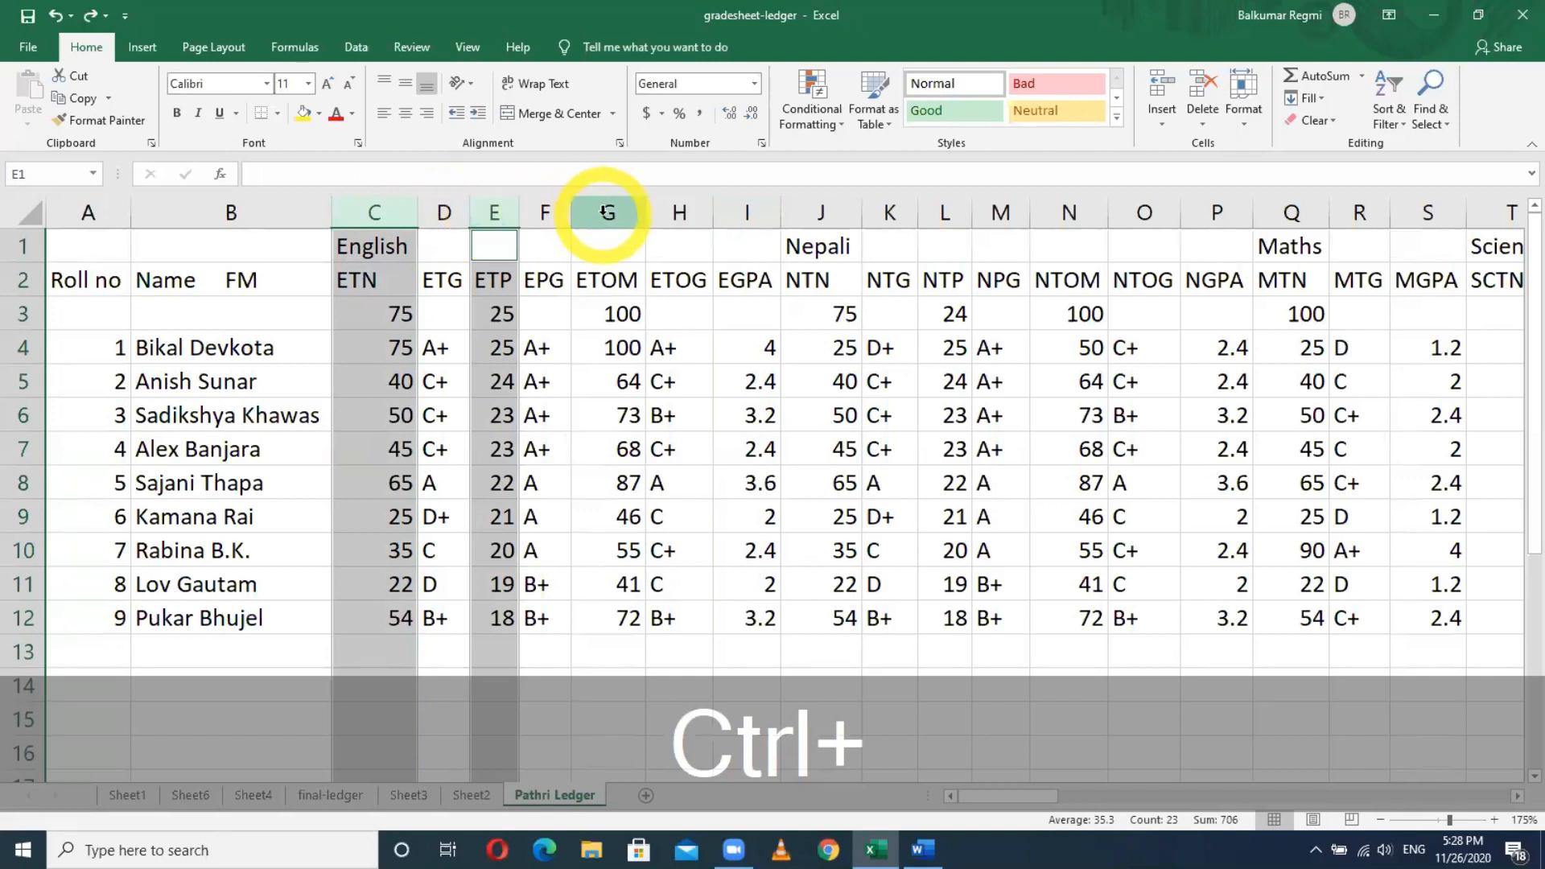
ctrl+click(601, 211)
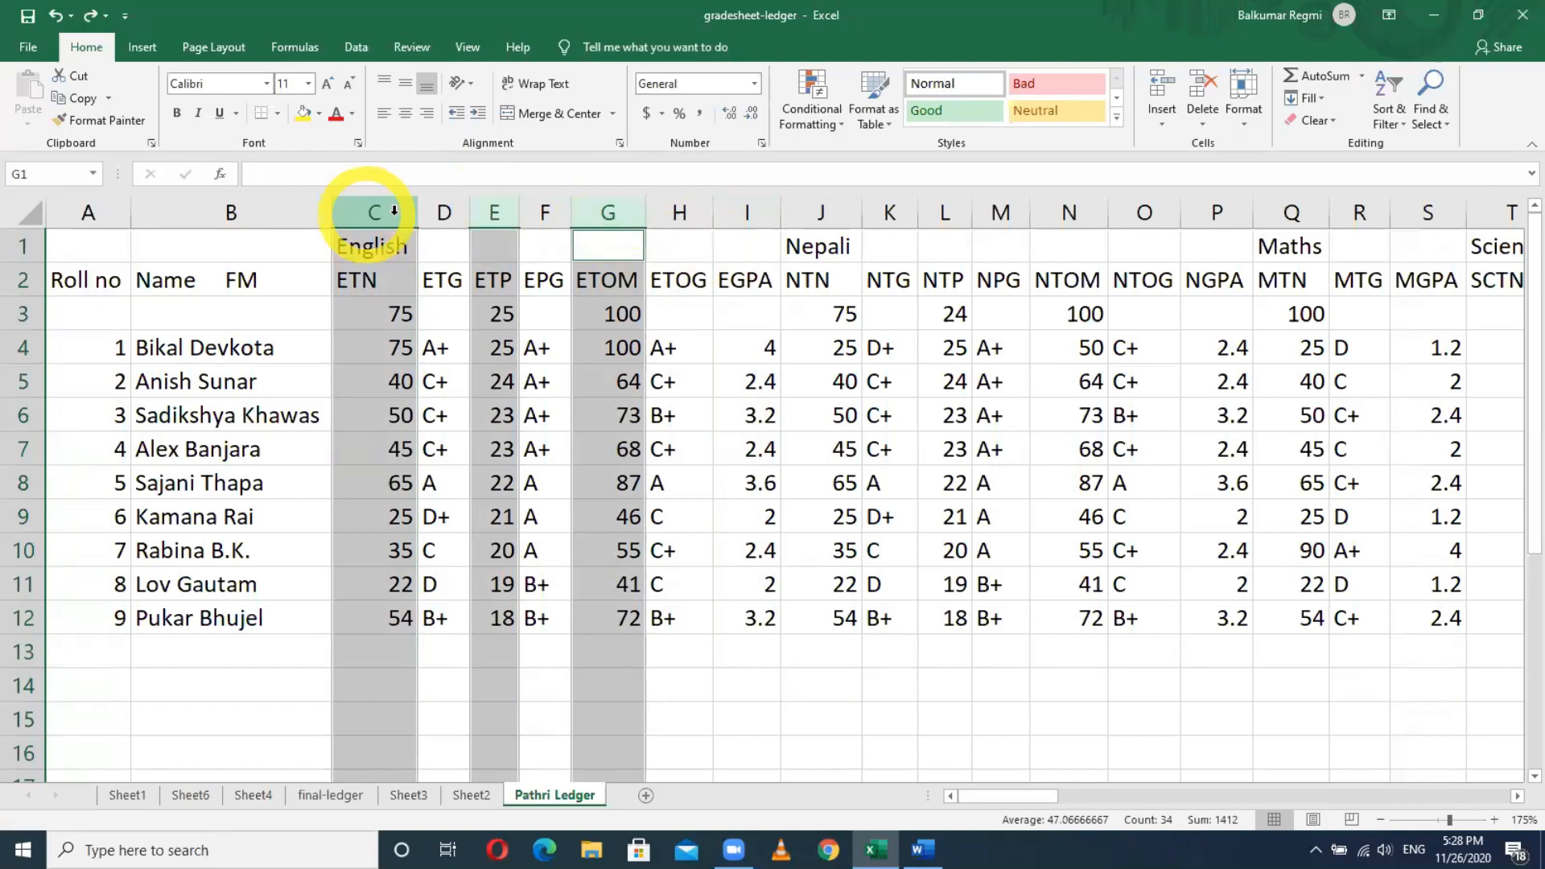
right_click(608, 209)
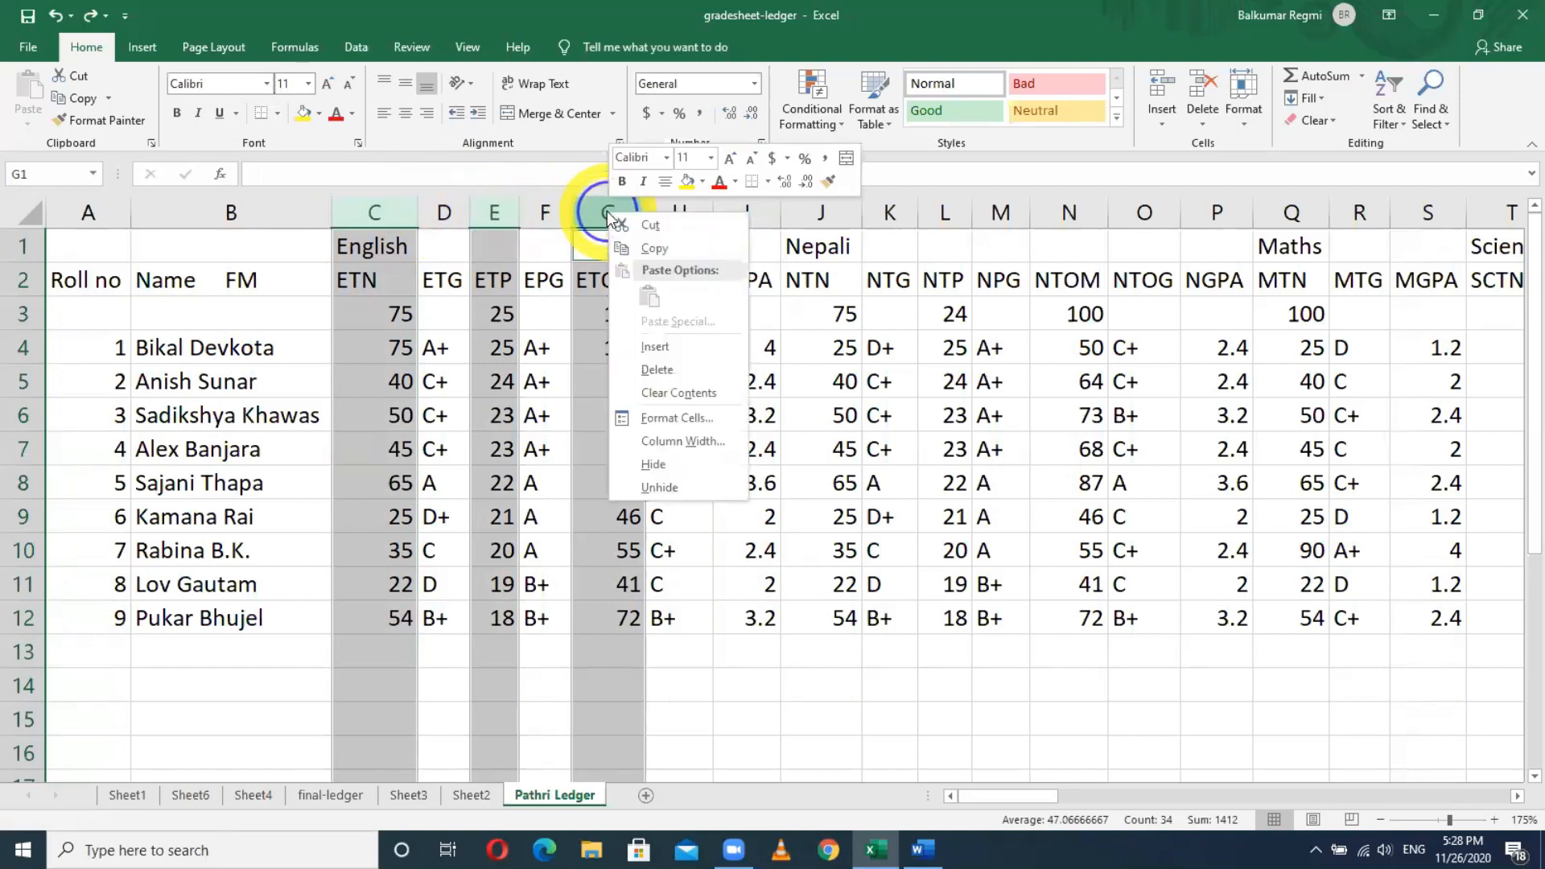
click(655, 369)
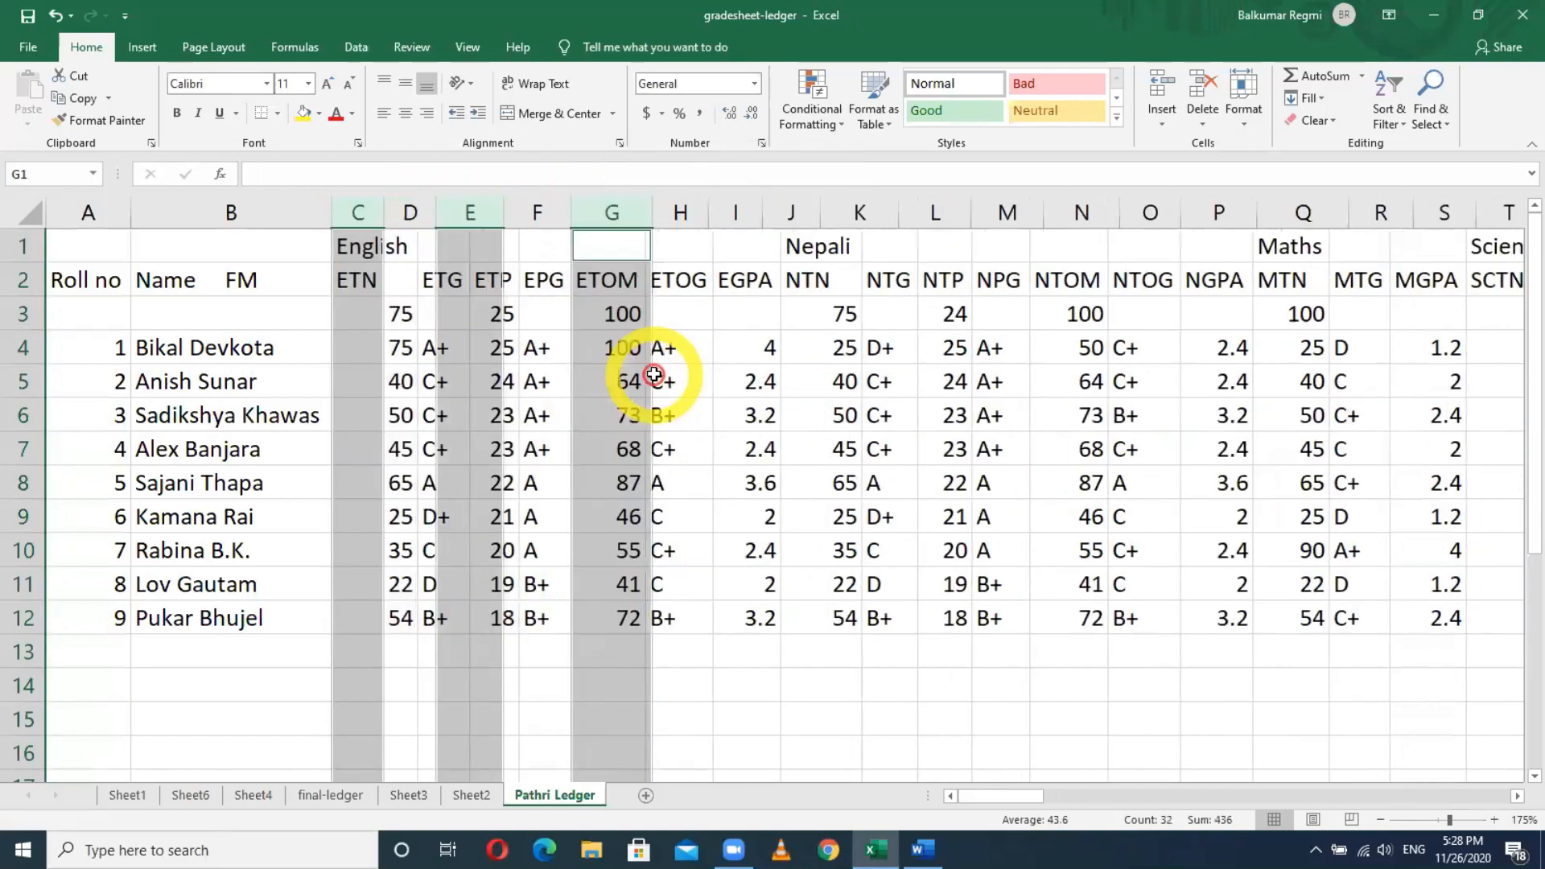
click(483, 415)
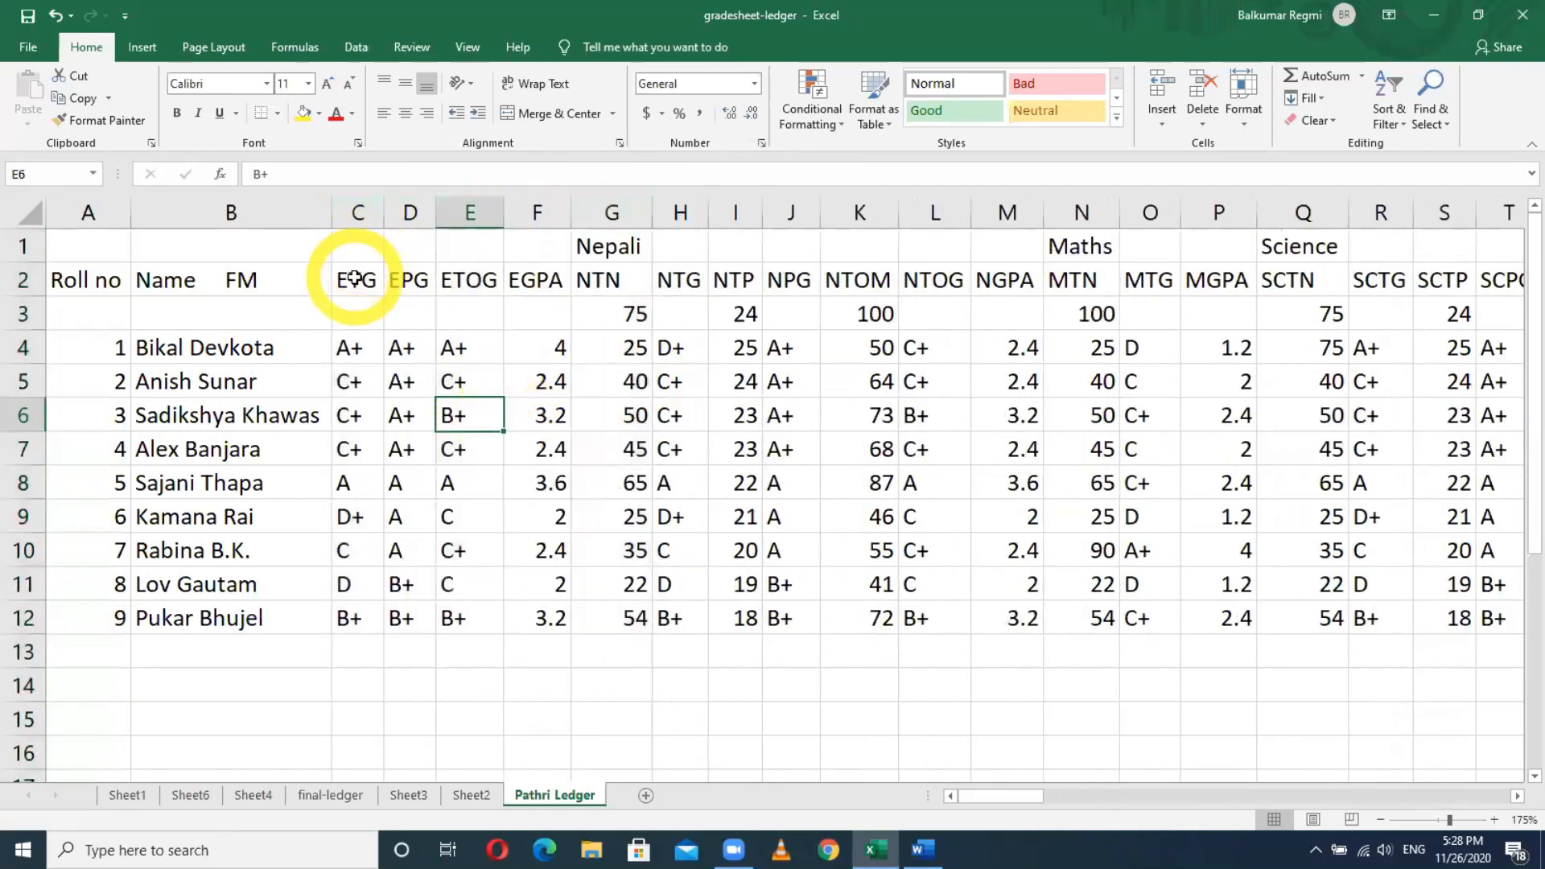
click(359, 279)
click(409, 286)
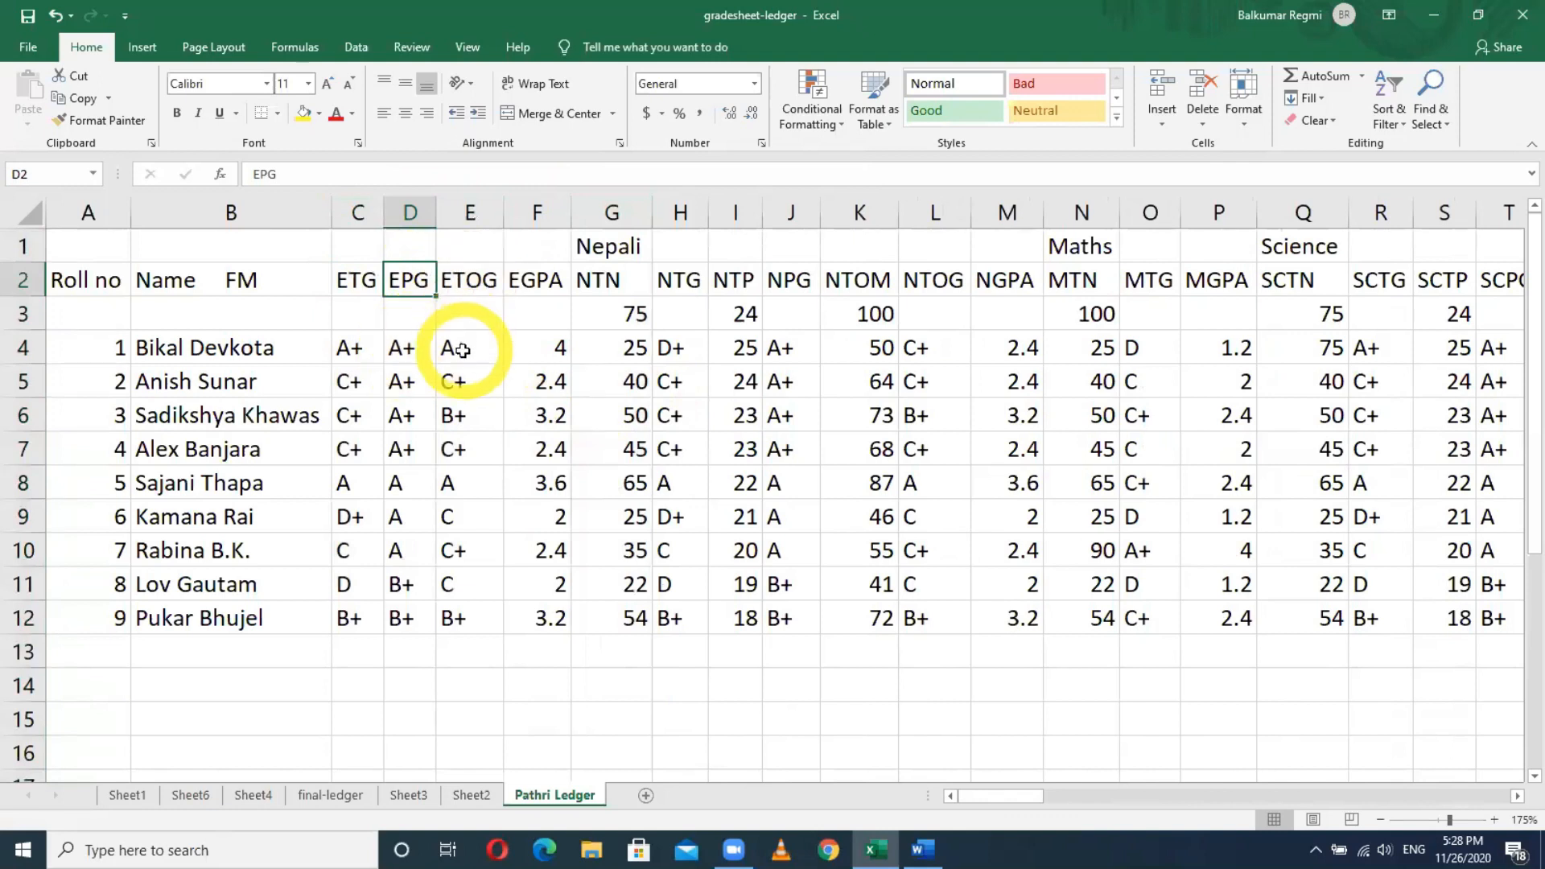
click(530, 352)
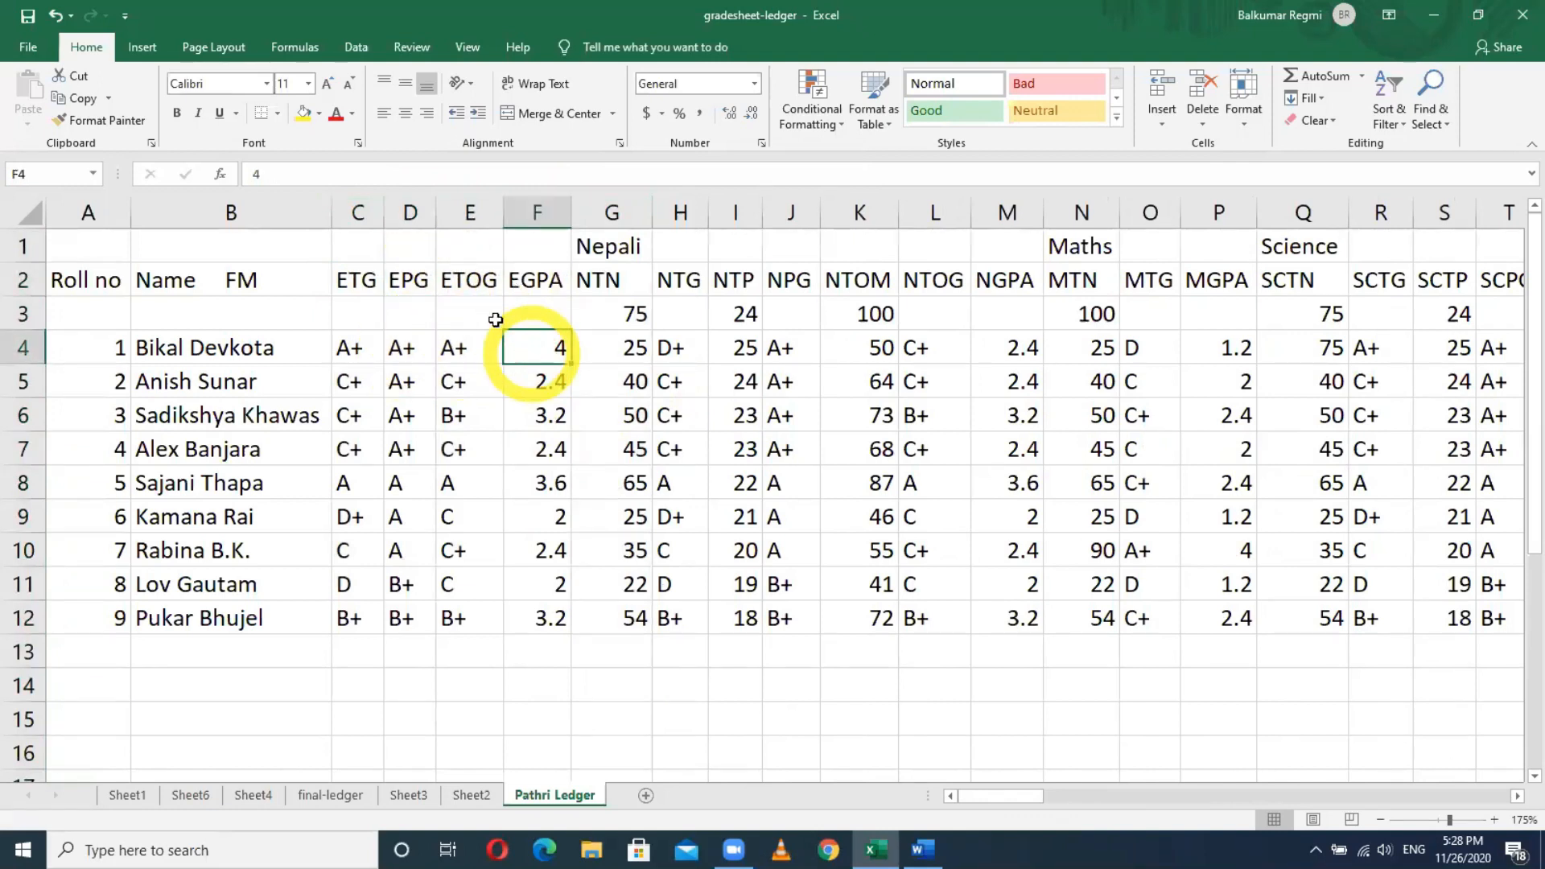
Apply all borders and a thick outside border to the English grade block C2:F12.
drag(368, 276, 550, 621)
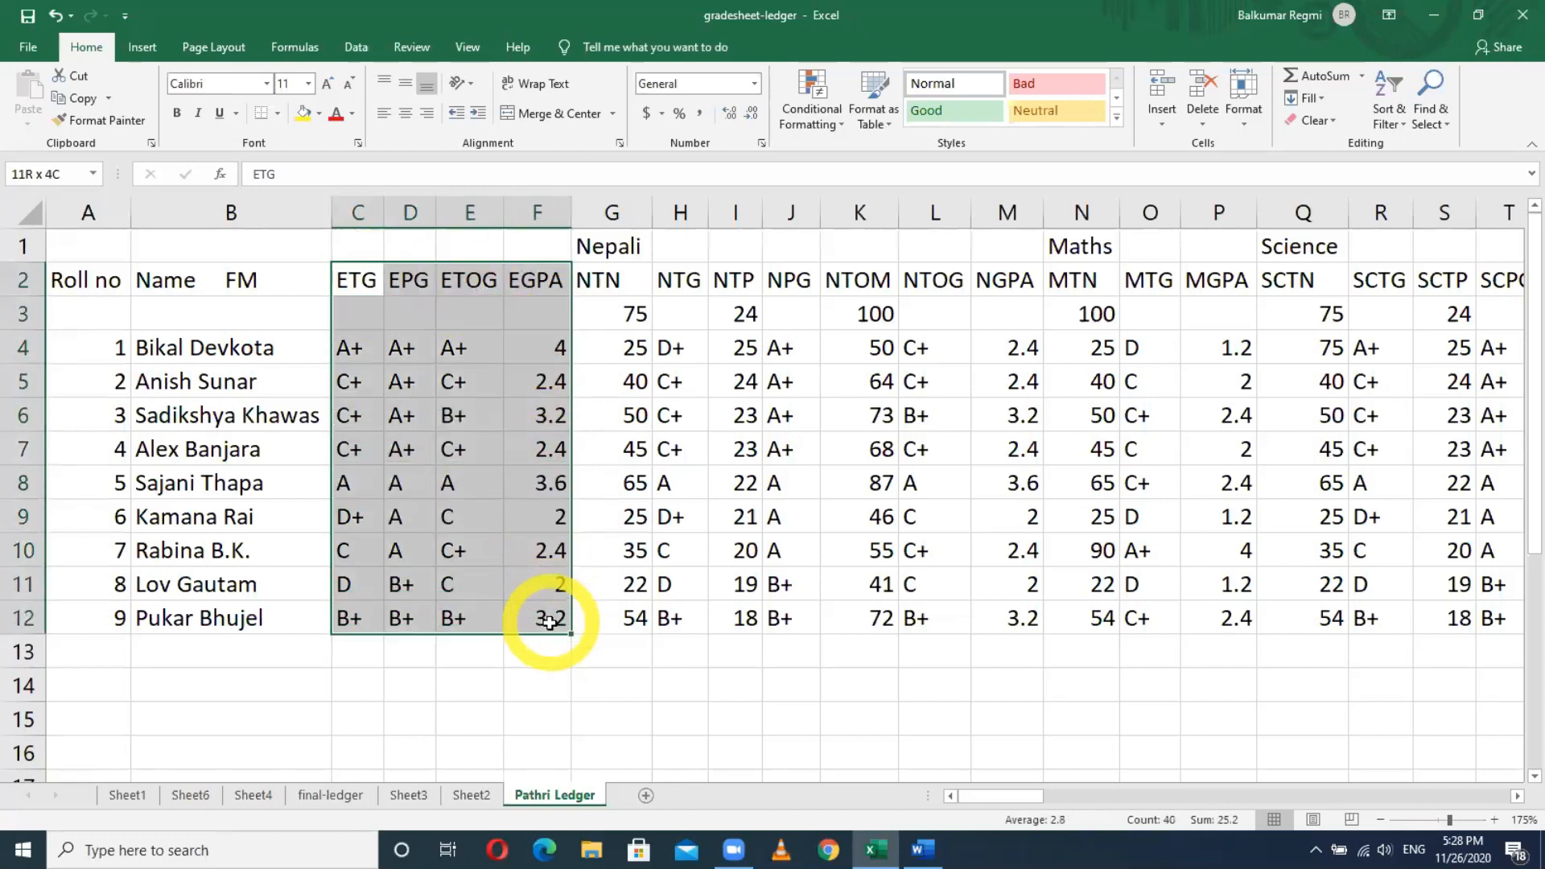
click(276, 112)
click(354, 280)
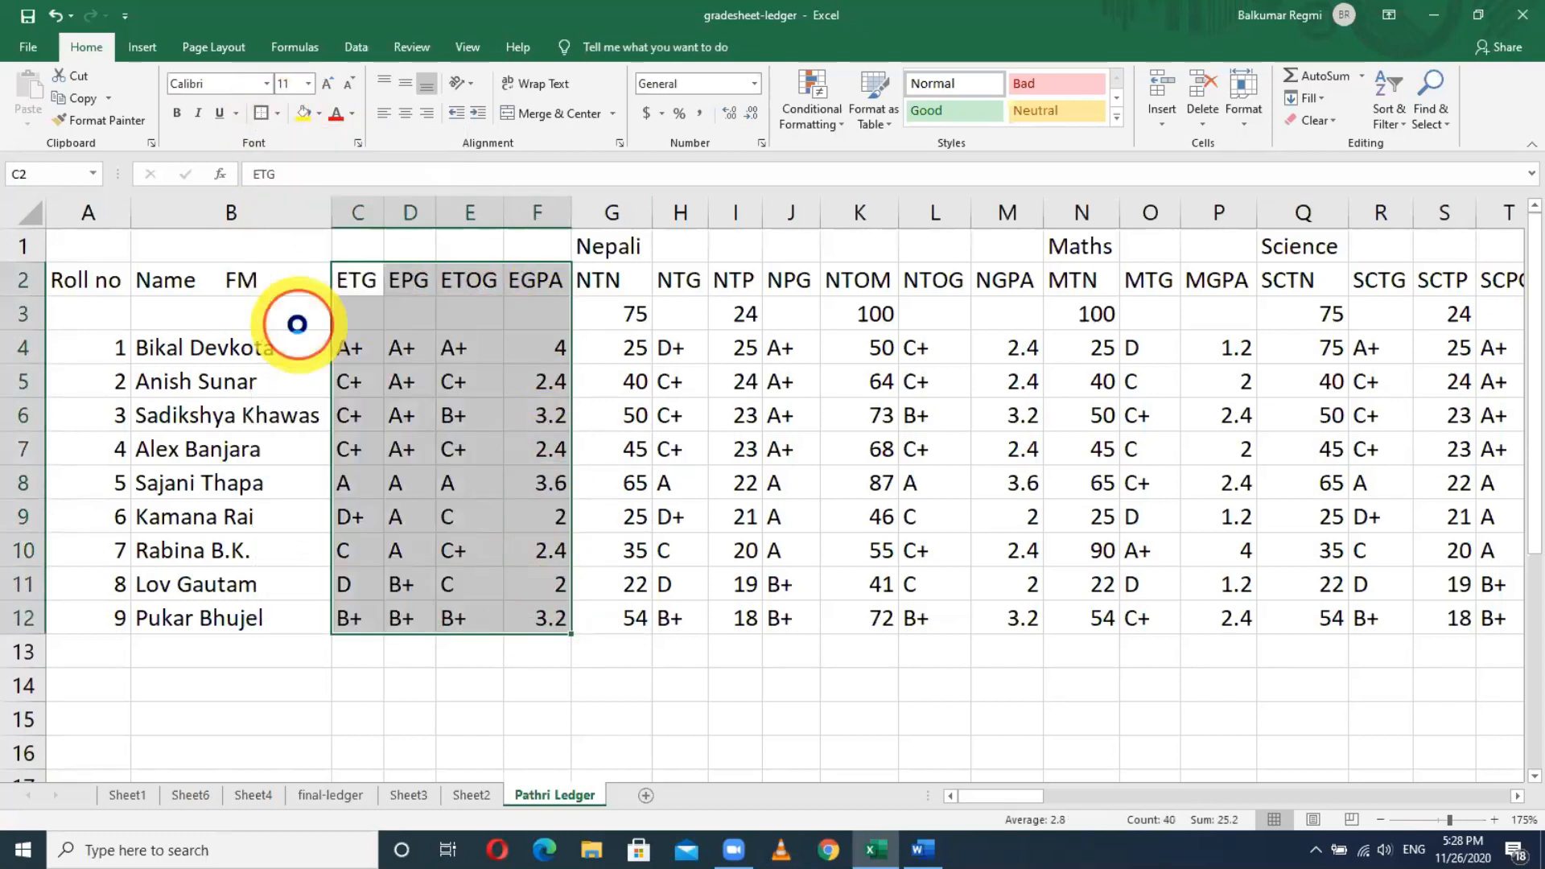
click(277, 113)
click(283, 279)
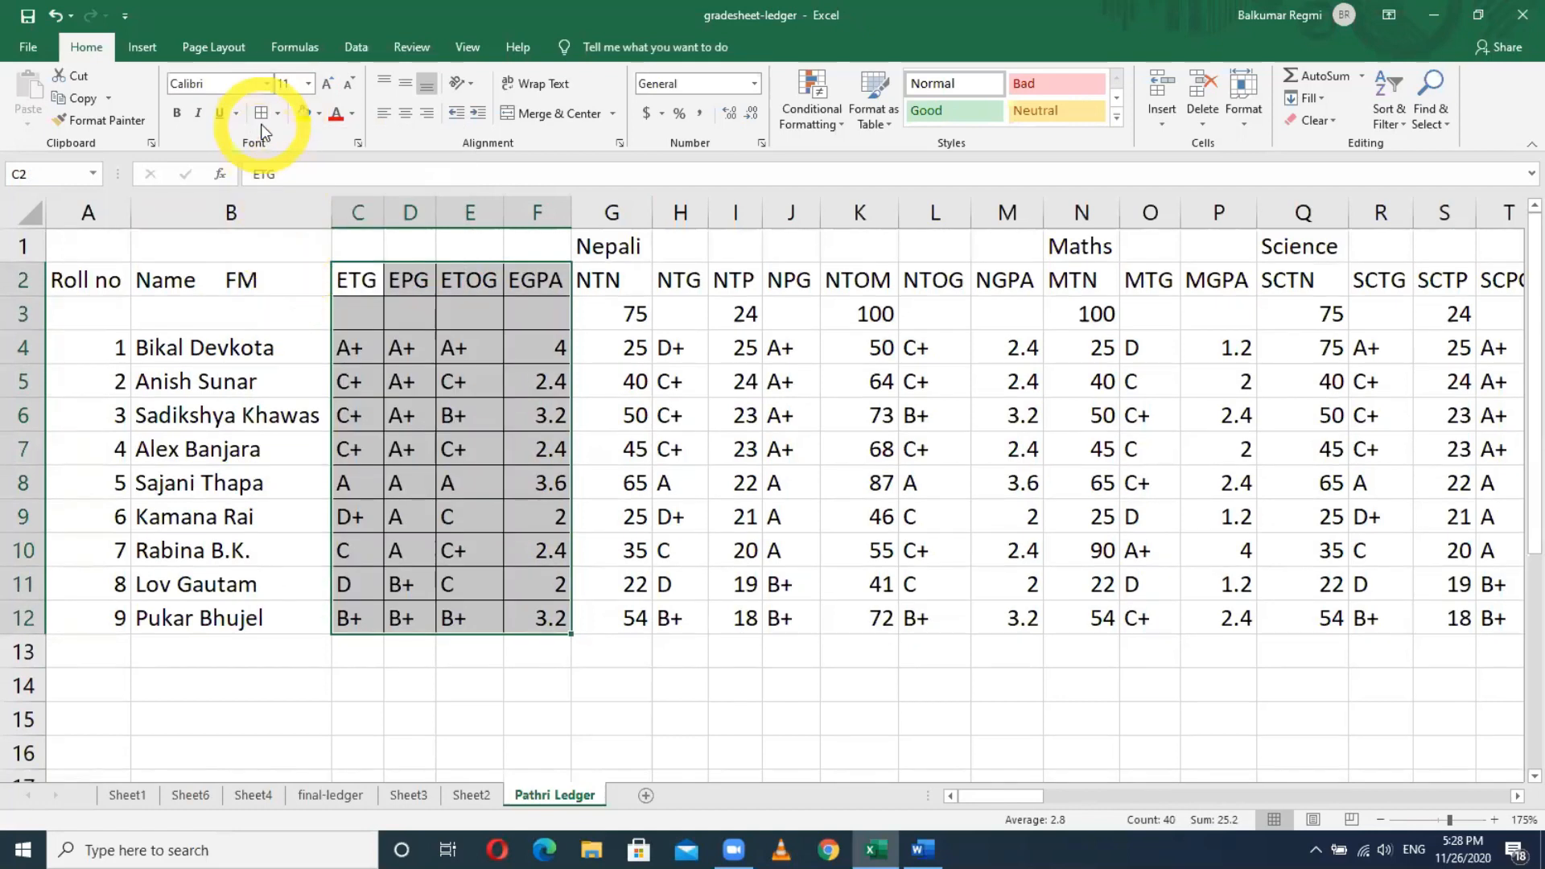
click(276, 113)
click(354, 326)
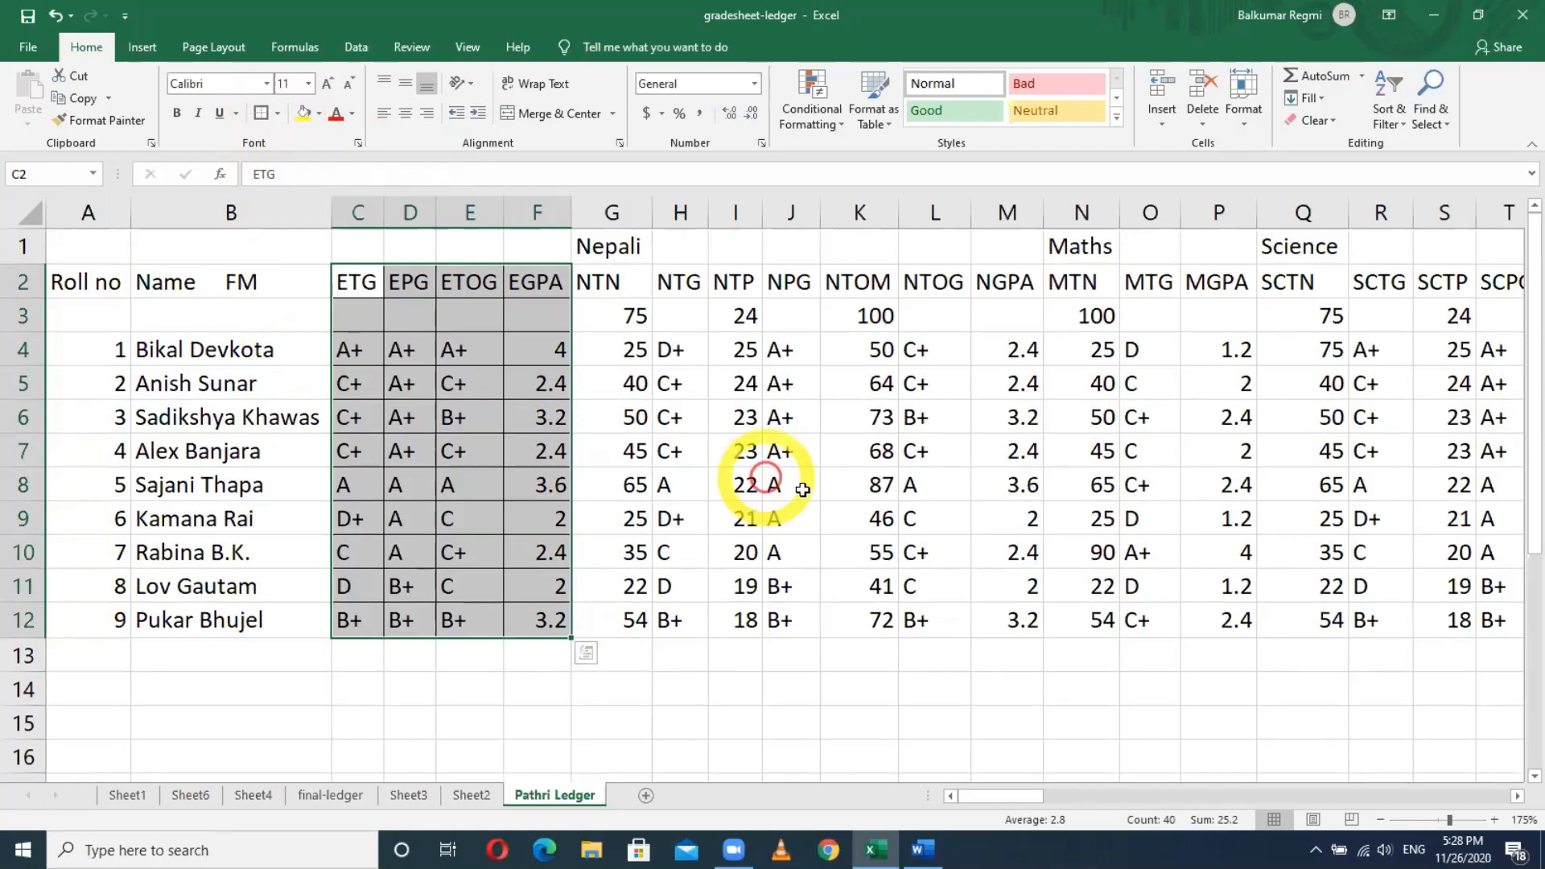
click(802, 493)
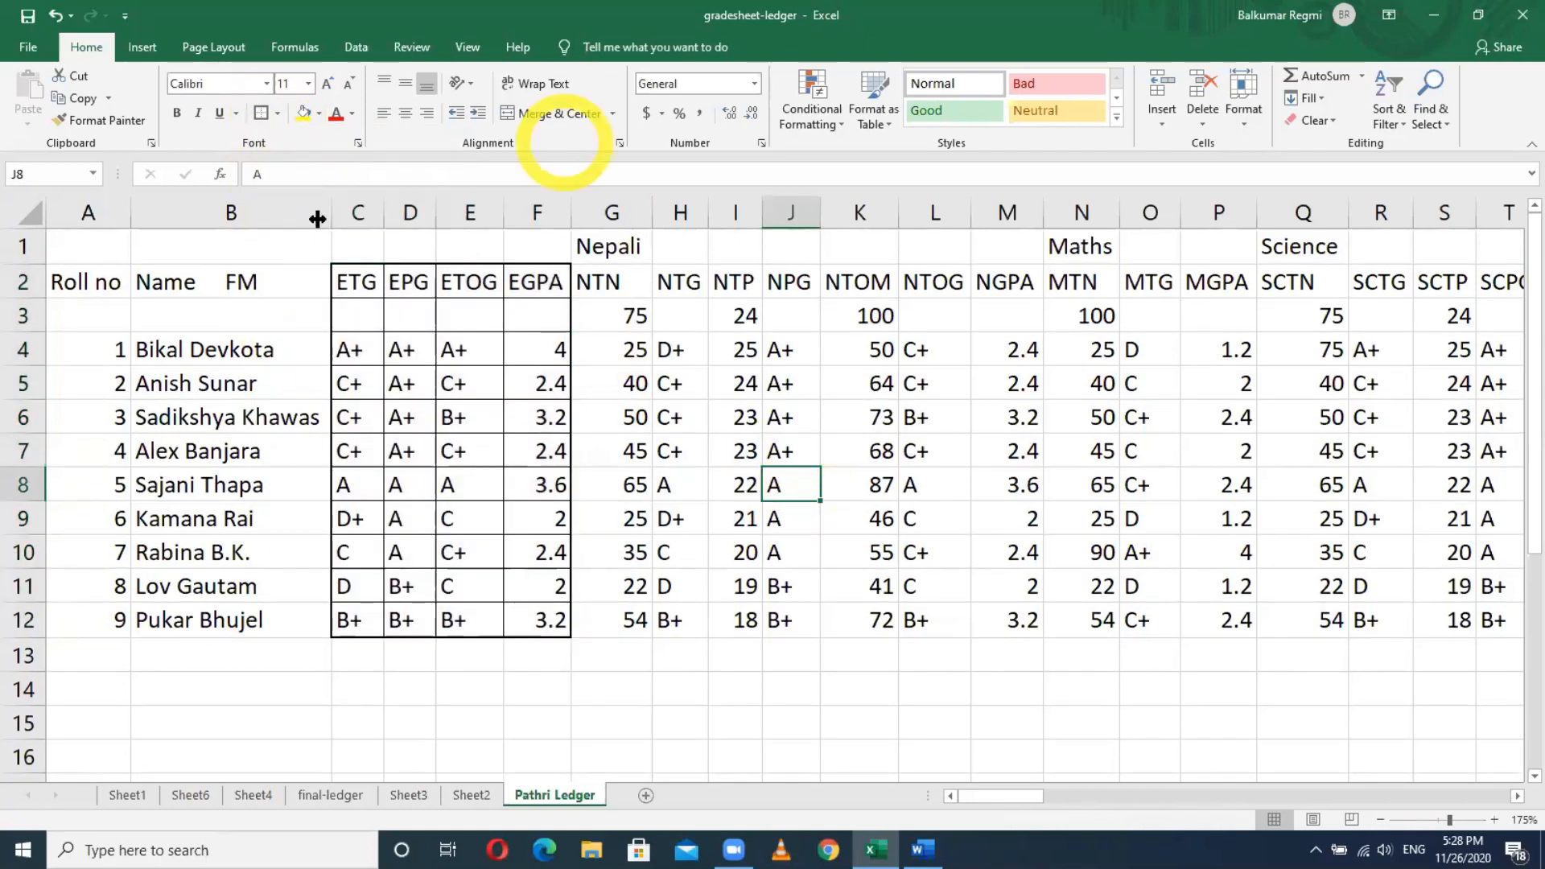
Delete the subject-name row above the headings and the full-marks row directly below them.
click(15, 252)
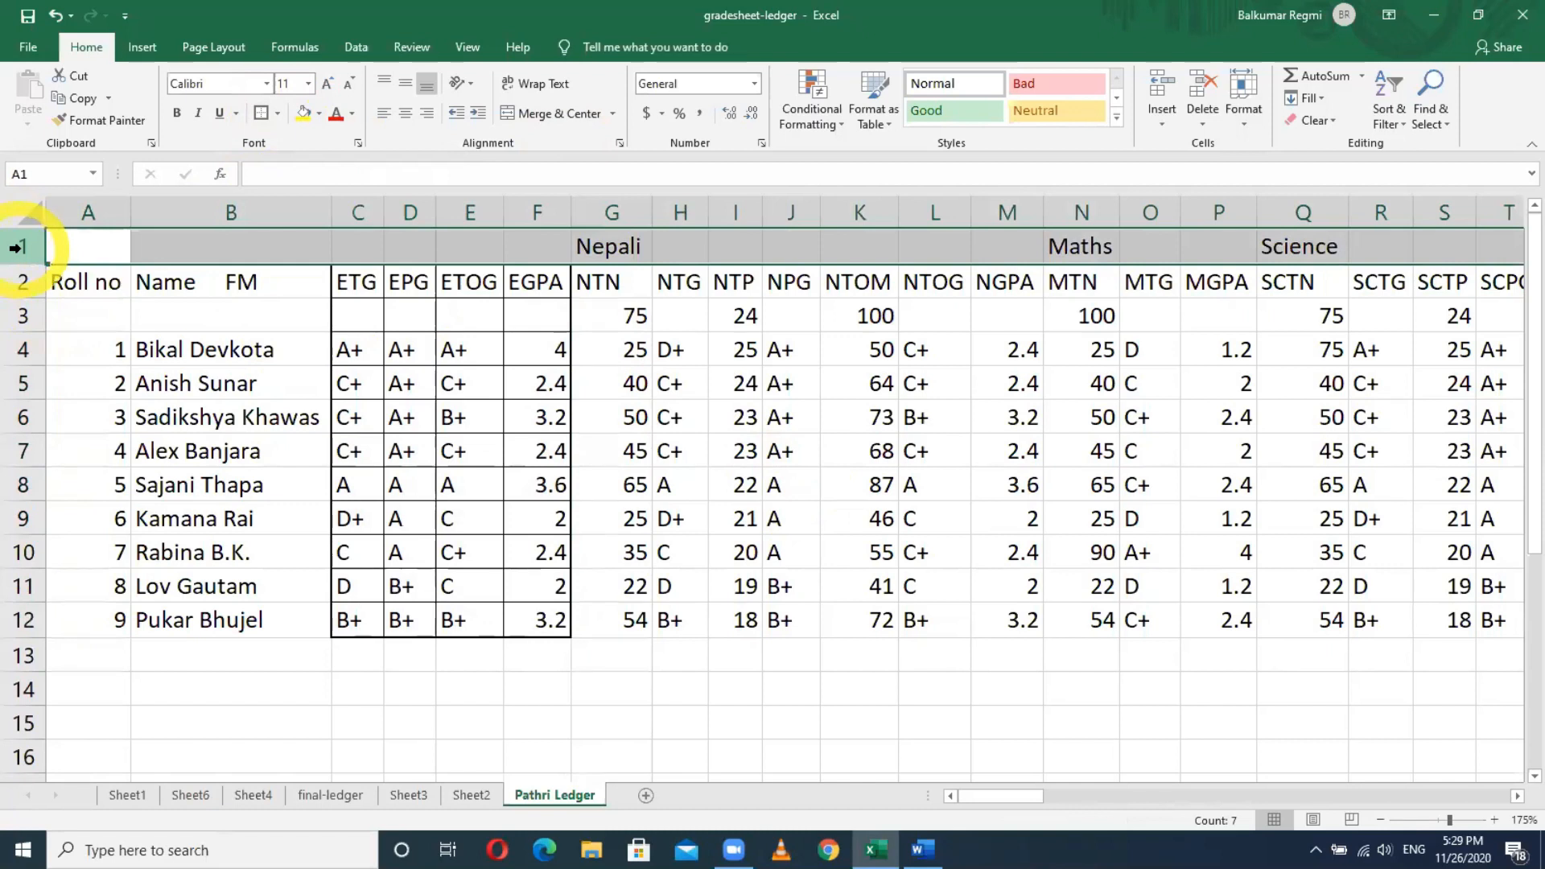
right_click(18, 247)
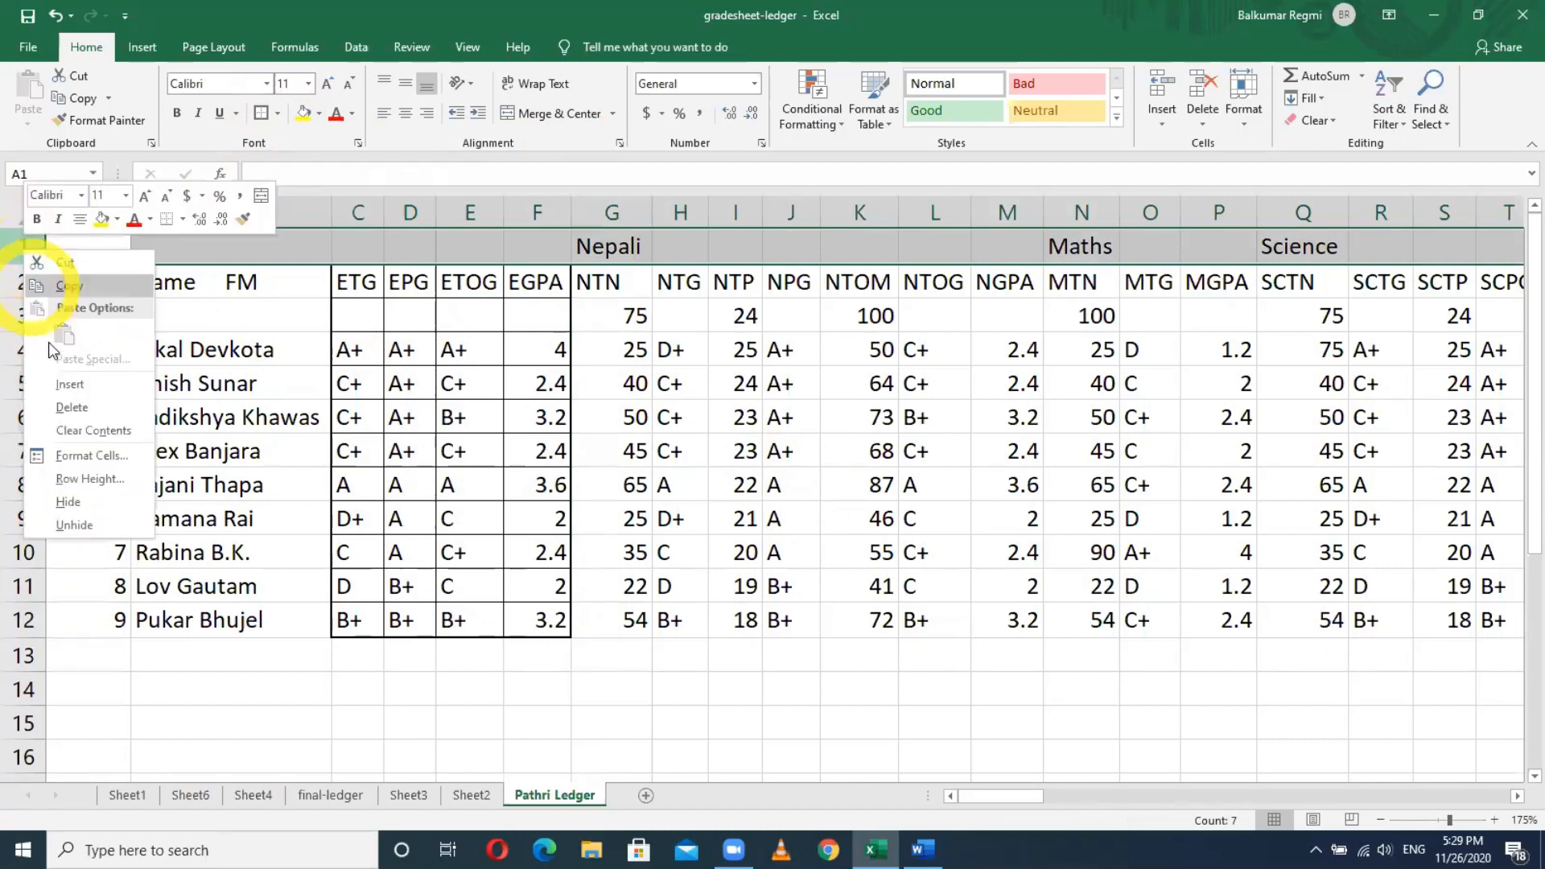
click(65, 404)
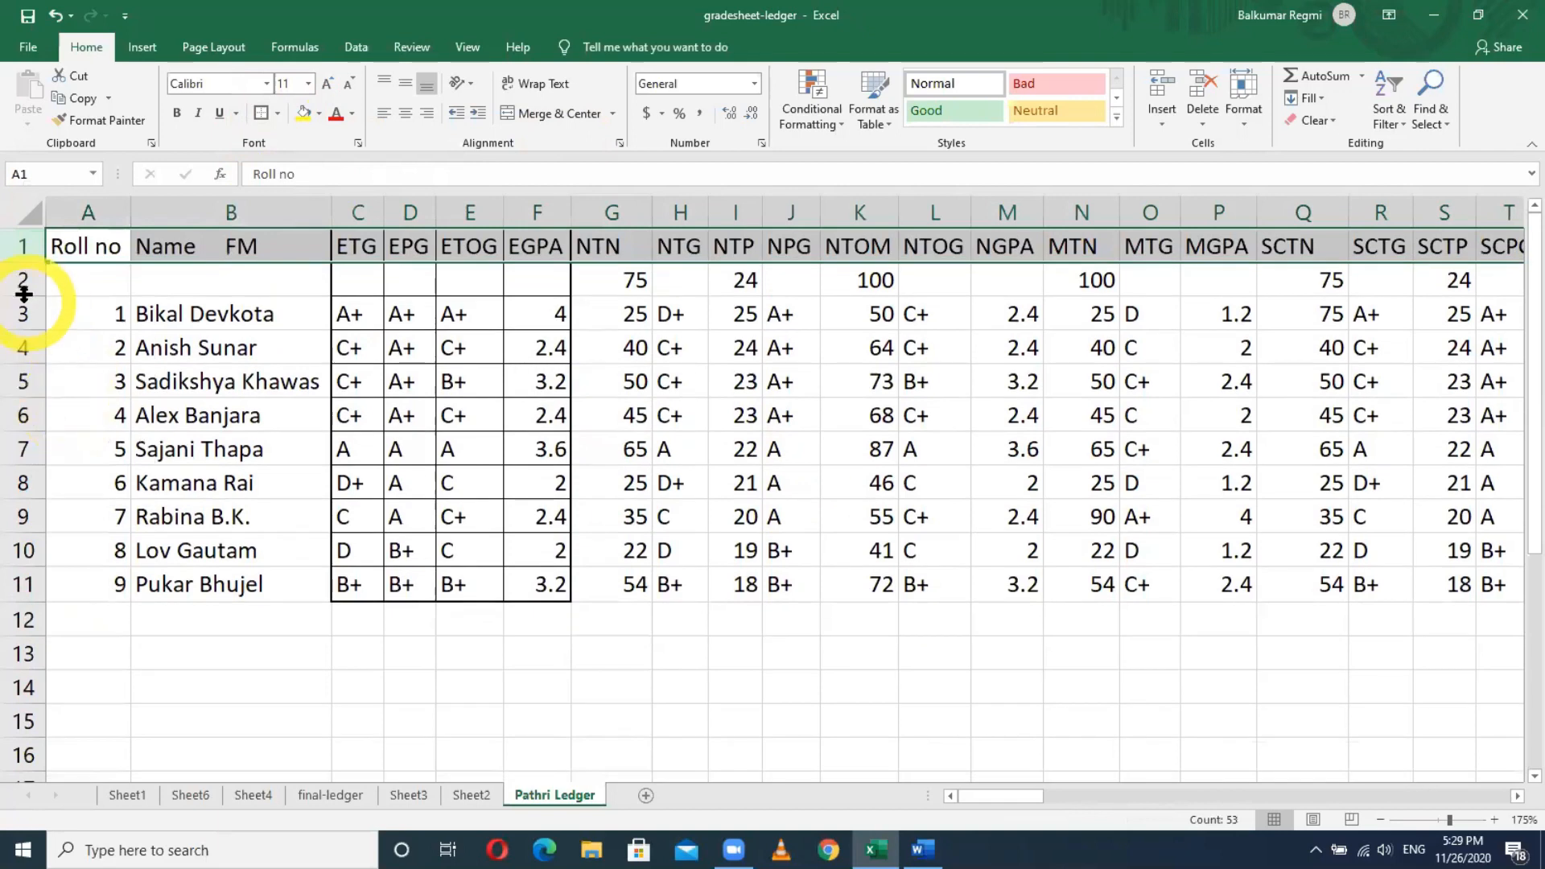
click(19, 278)
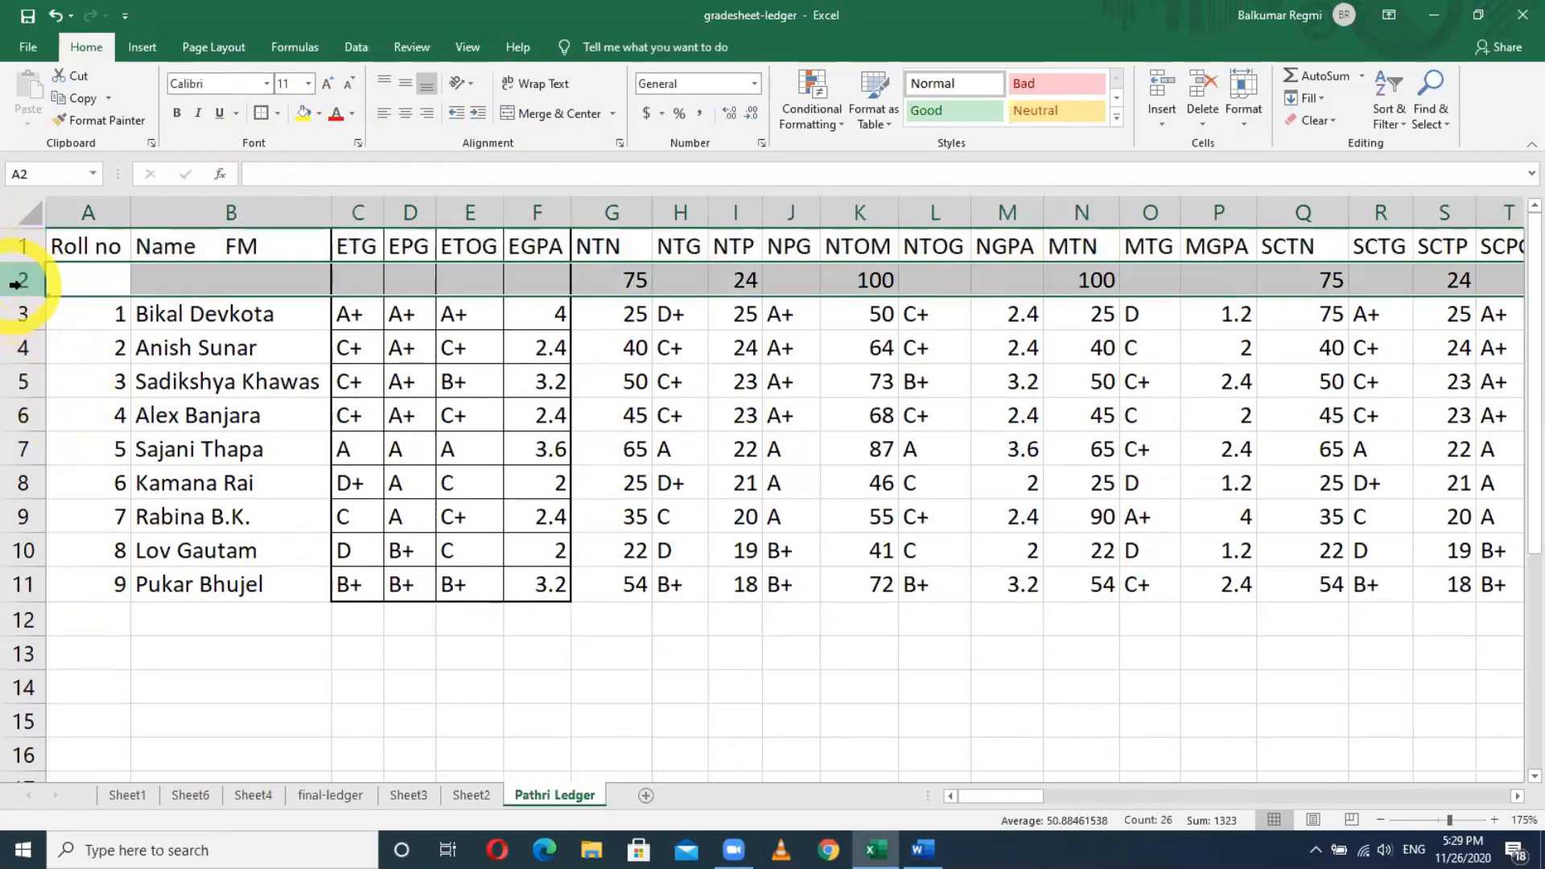
right_click(18, 282)
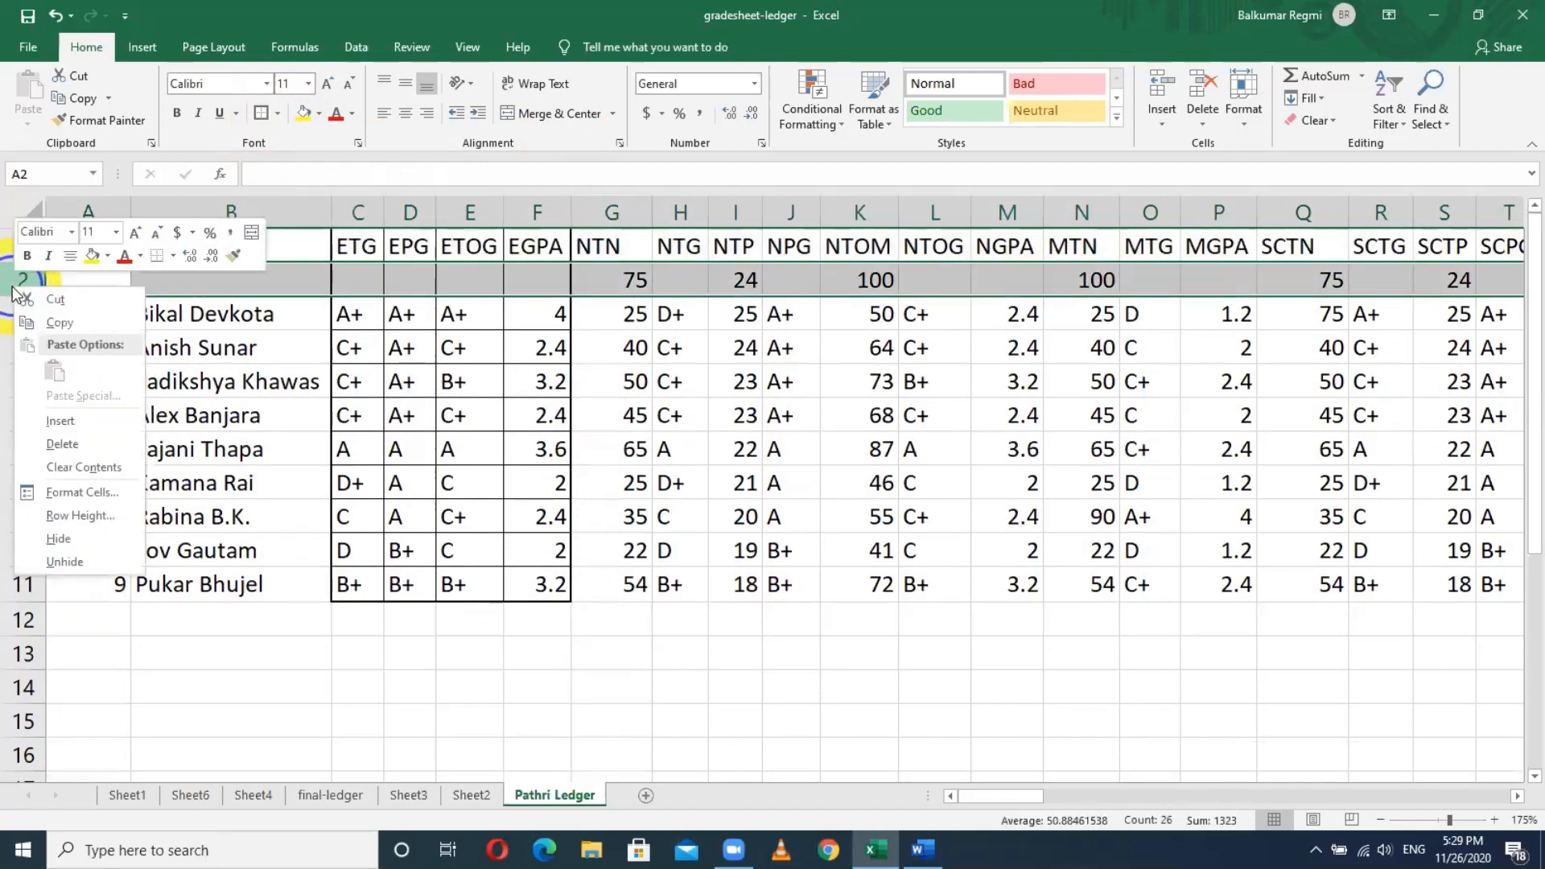
click(67, 435)
click(293, 412)
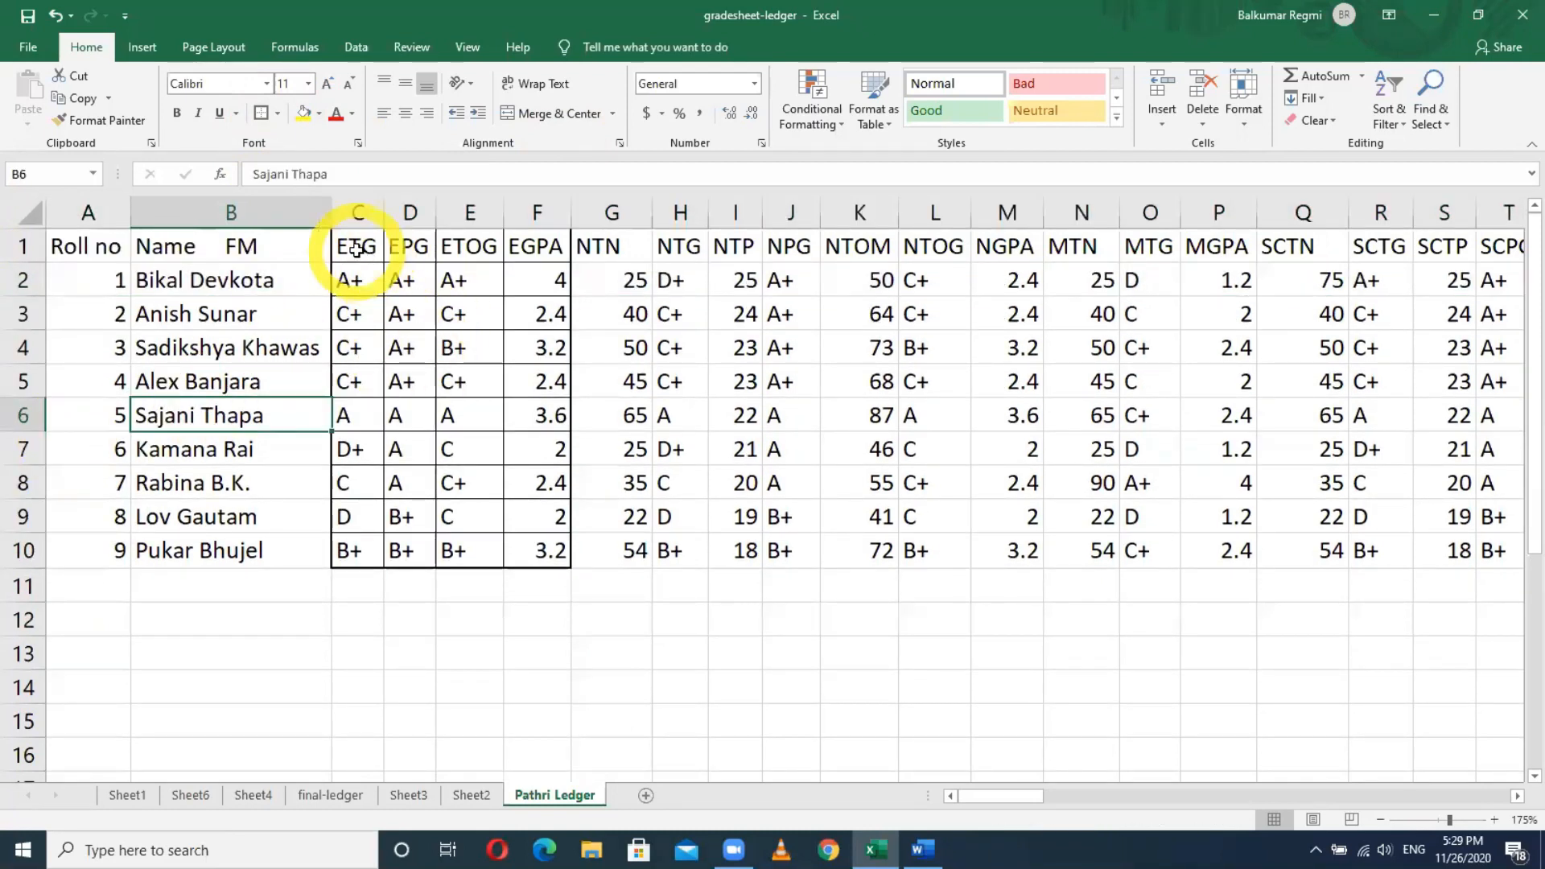
Fill the English grade block C1:F10 with a light blue-gray theme color.
drag(356, 250, 537, 550)
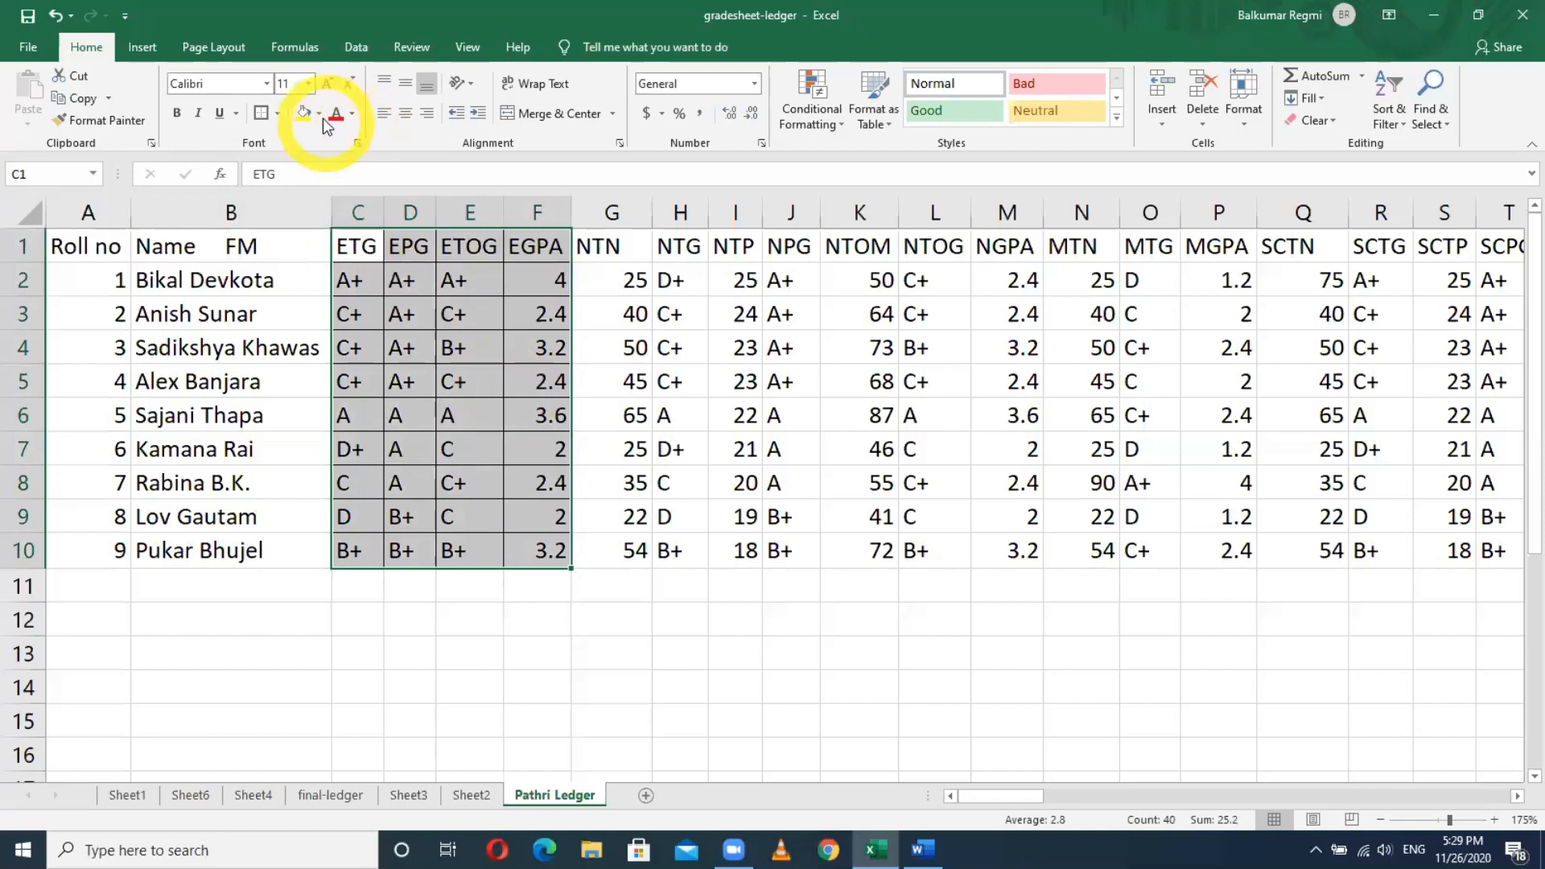
click(319, 114)
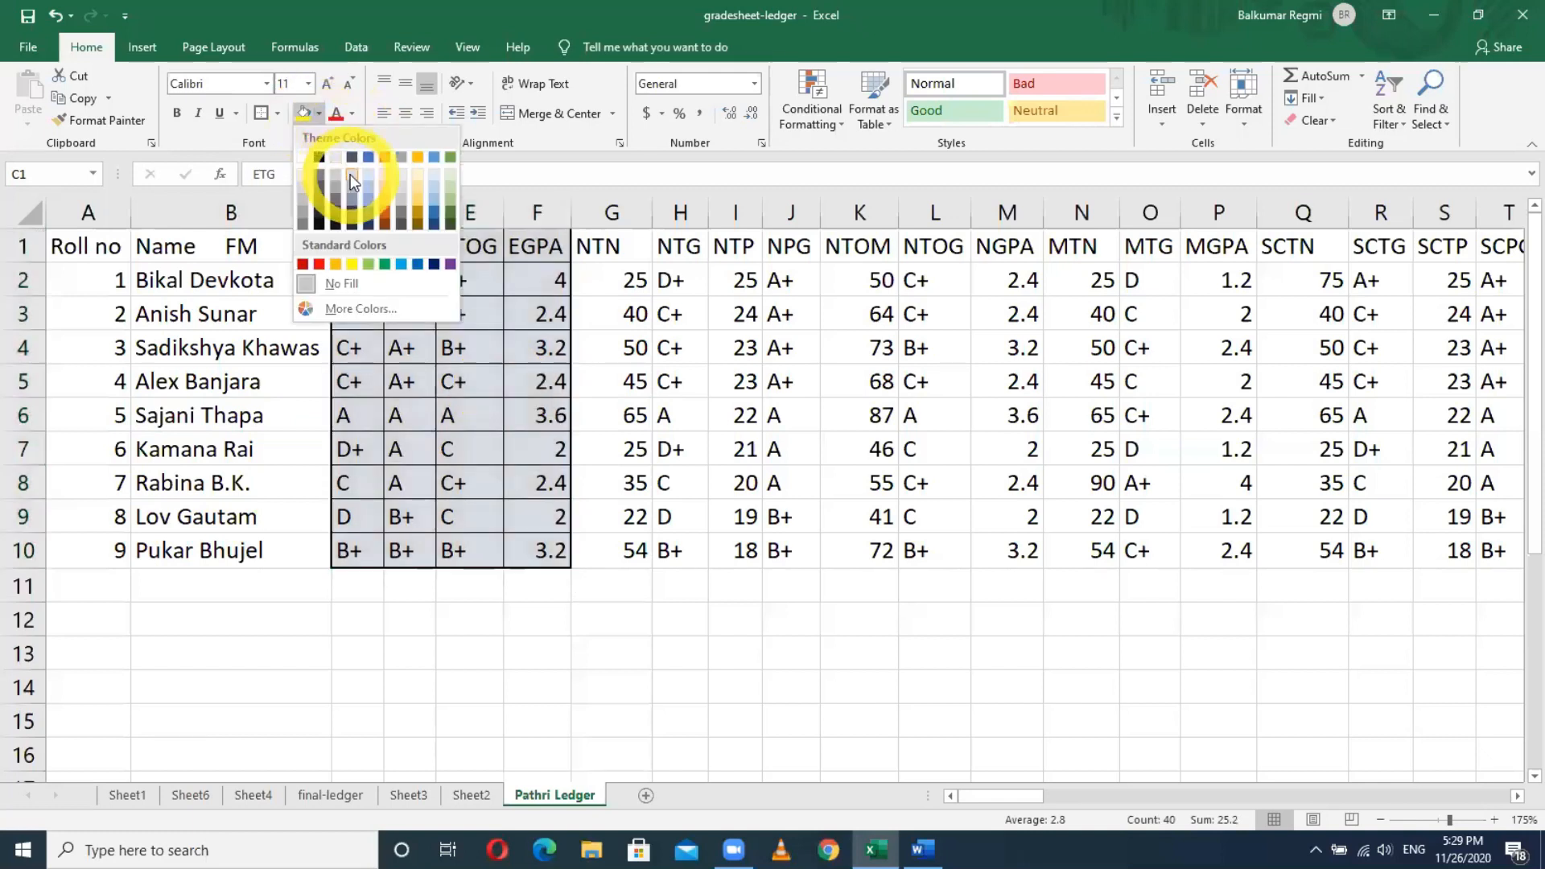
click(350, 174)
click(843, 509)
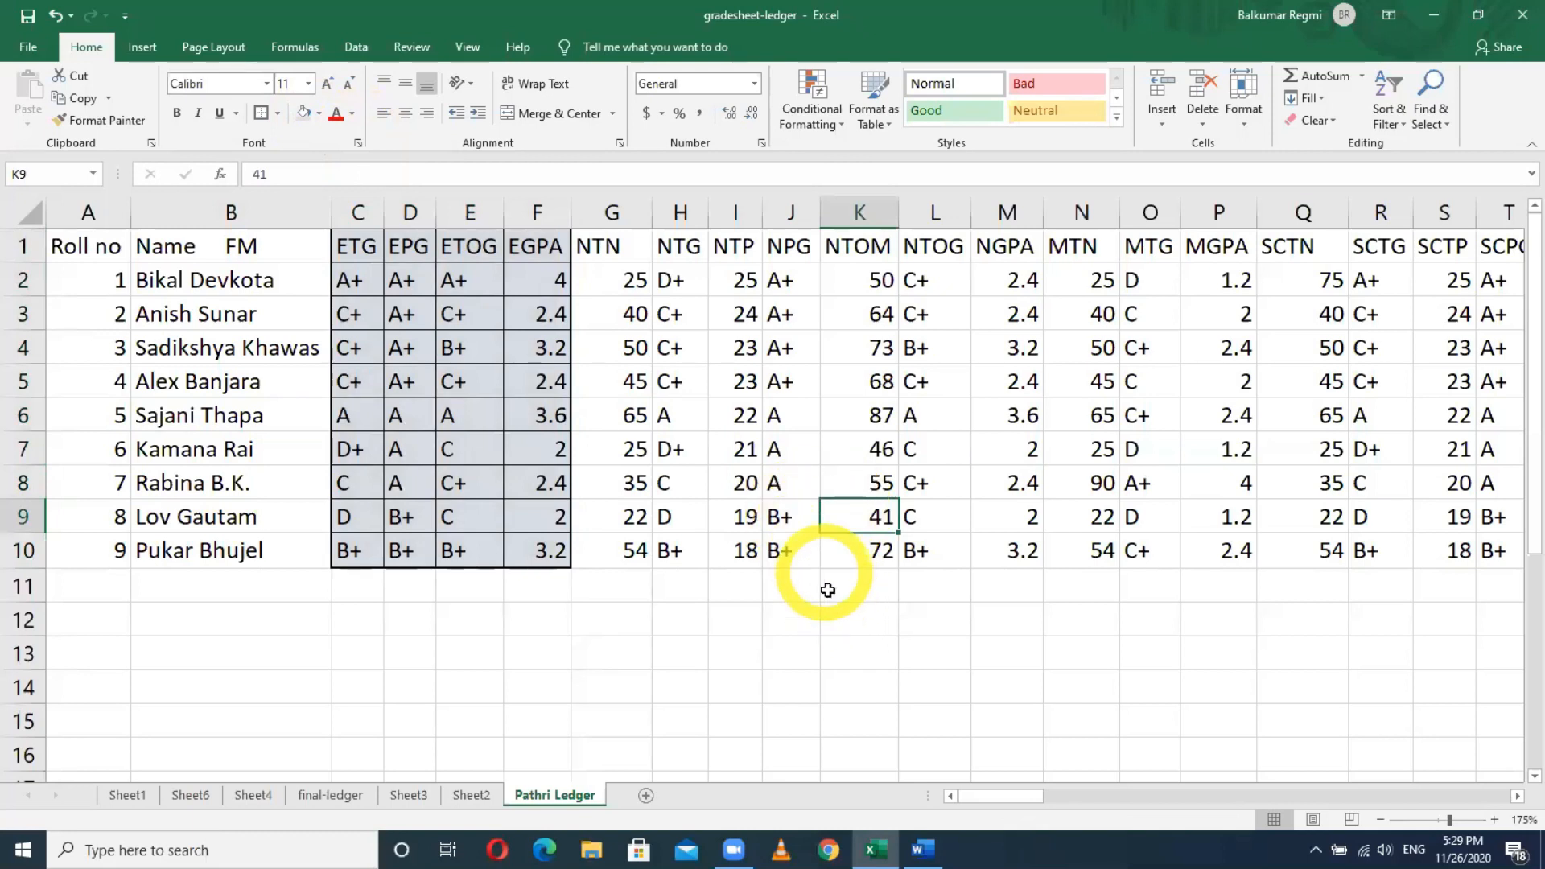
Switch to the grade-sheet-sample document in Word, examine Com. Nepali's TH, PR, final grade and grade point cells, and return to Excel.
click(923, 849)
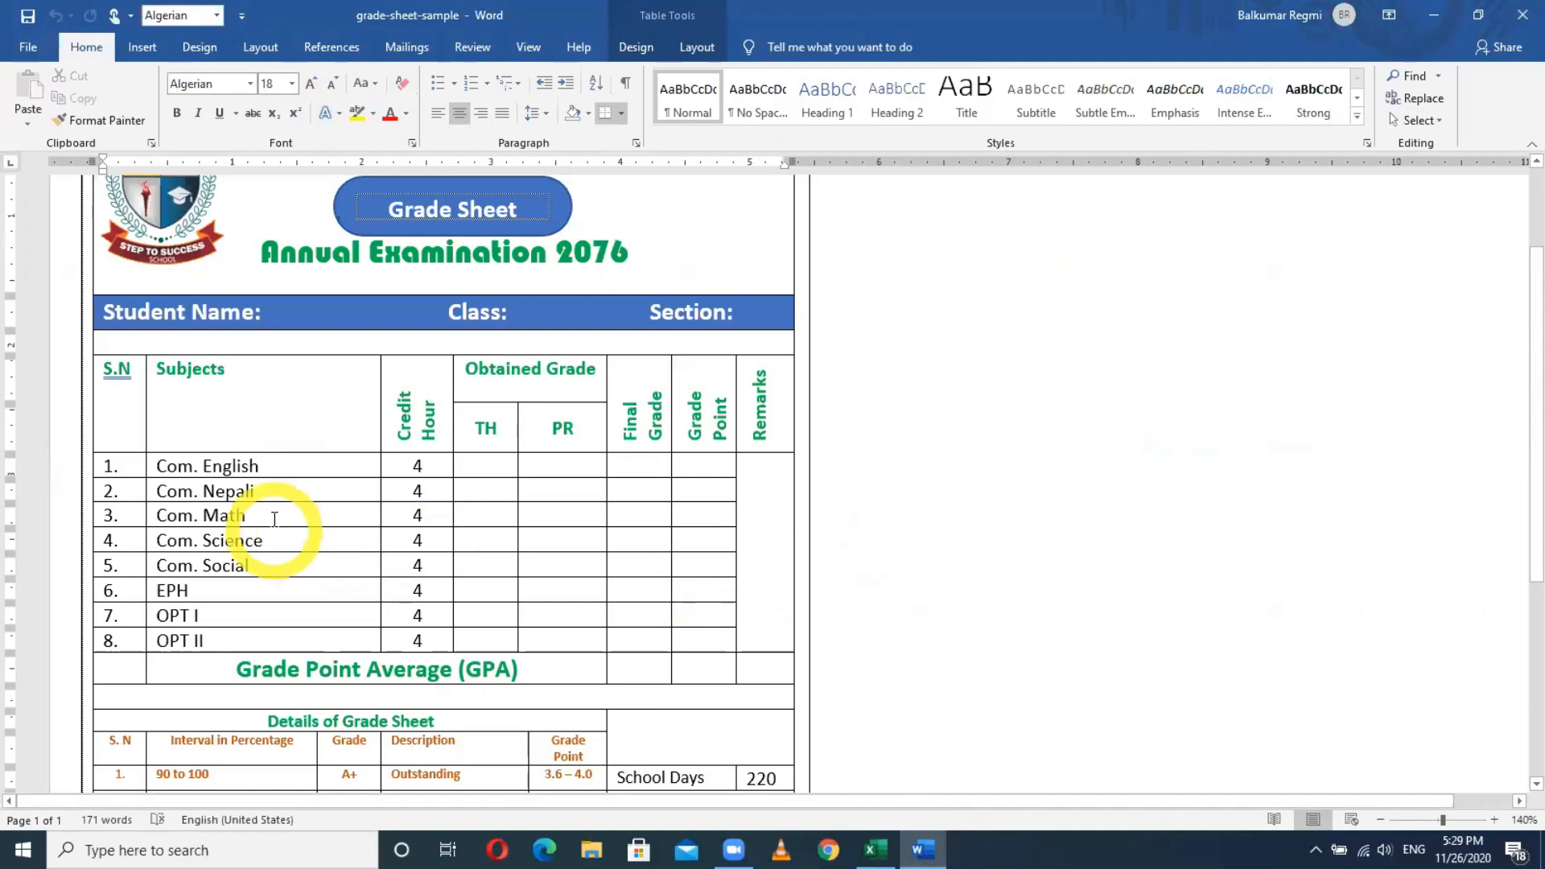
click(478, 490)
click(553, 490)
click(639, 486)
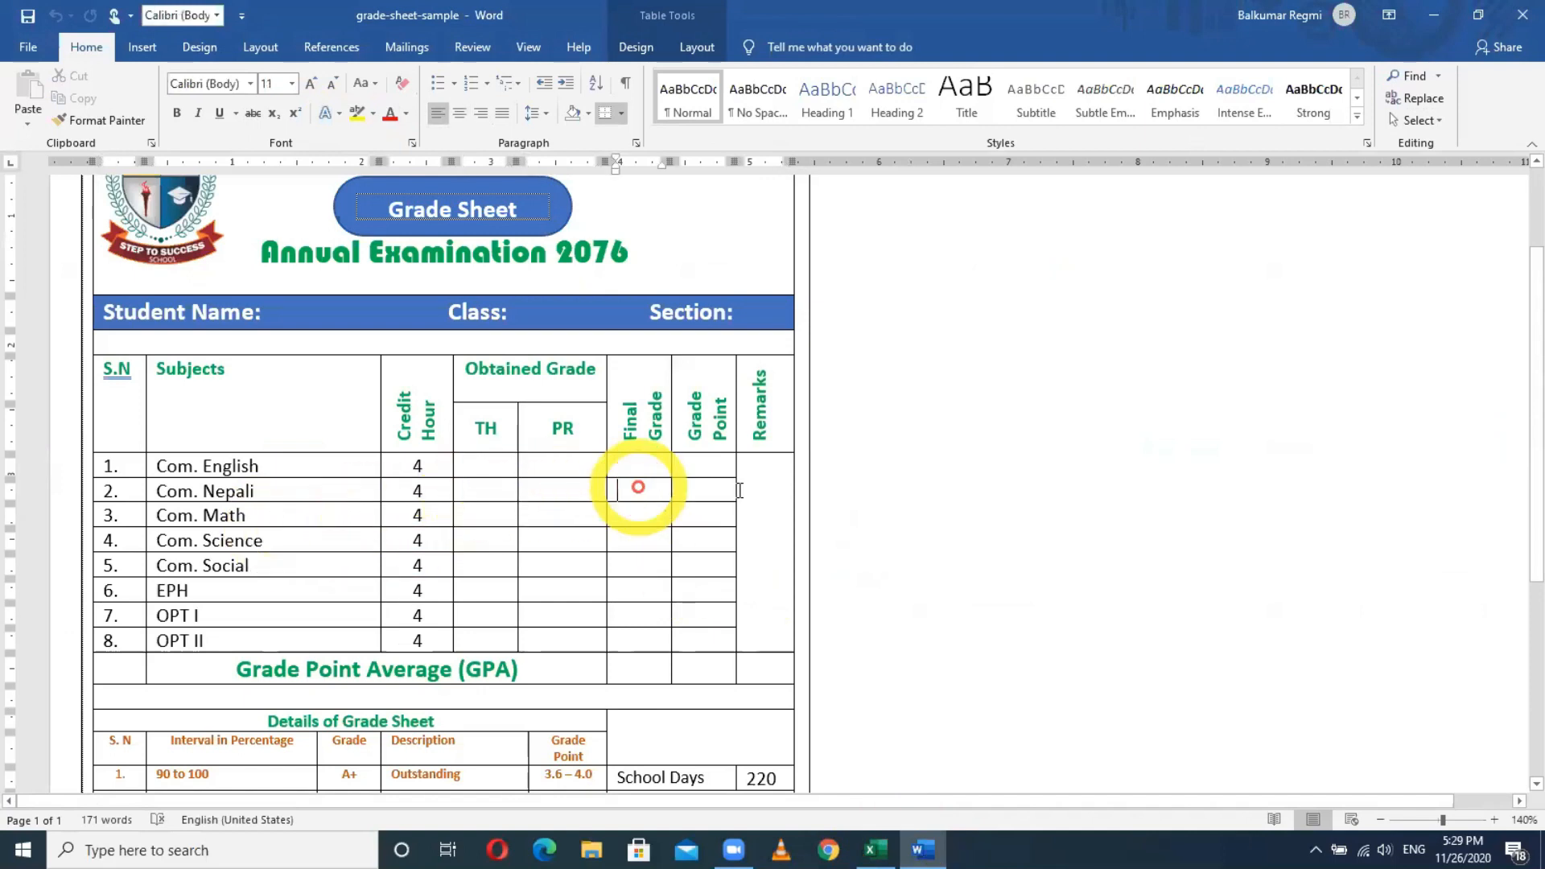
click(708, 490)
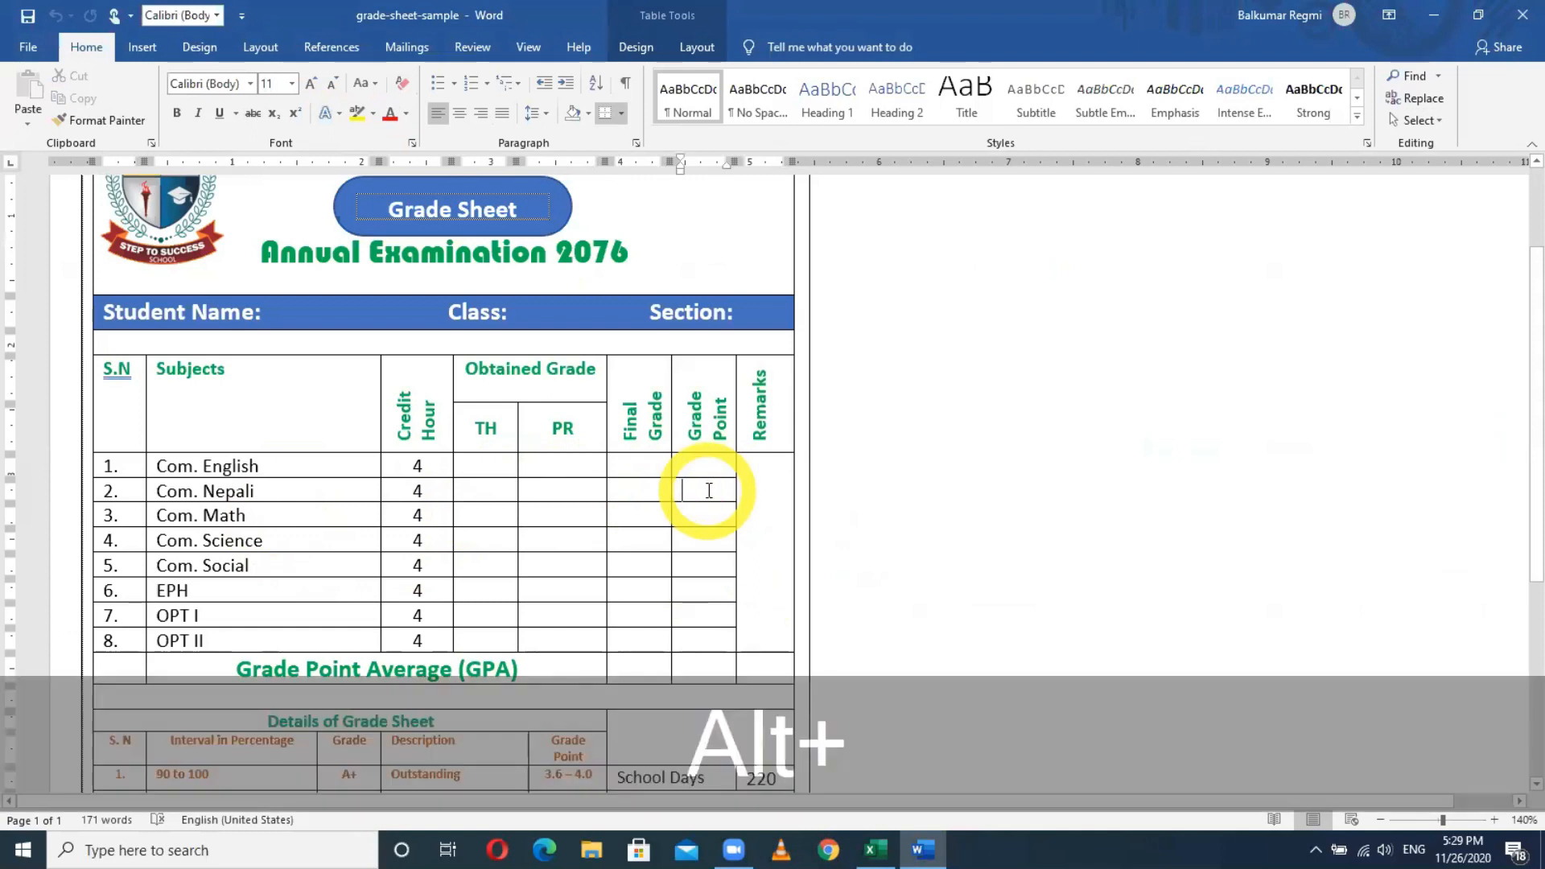
key(alt+Tab)
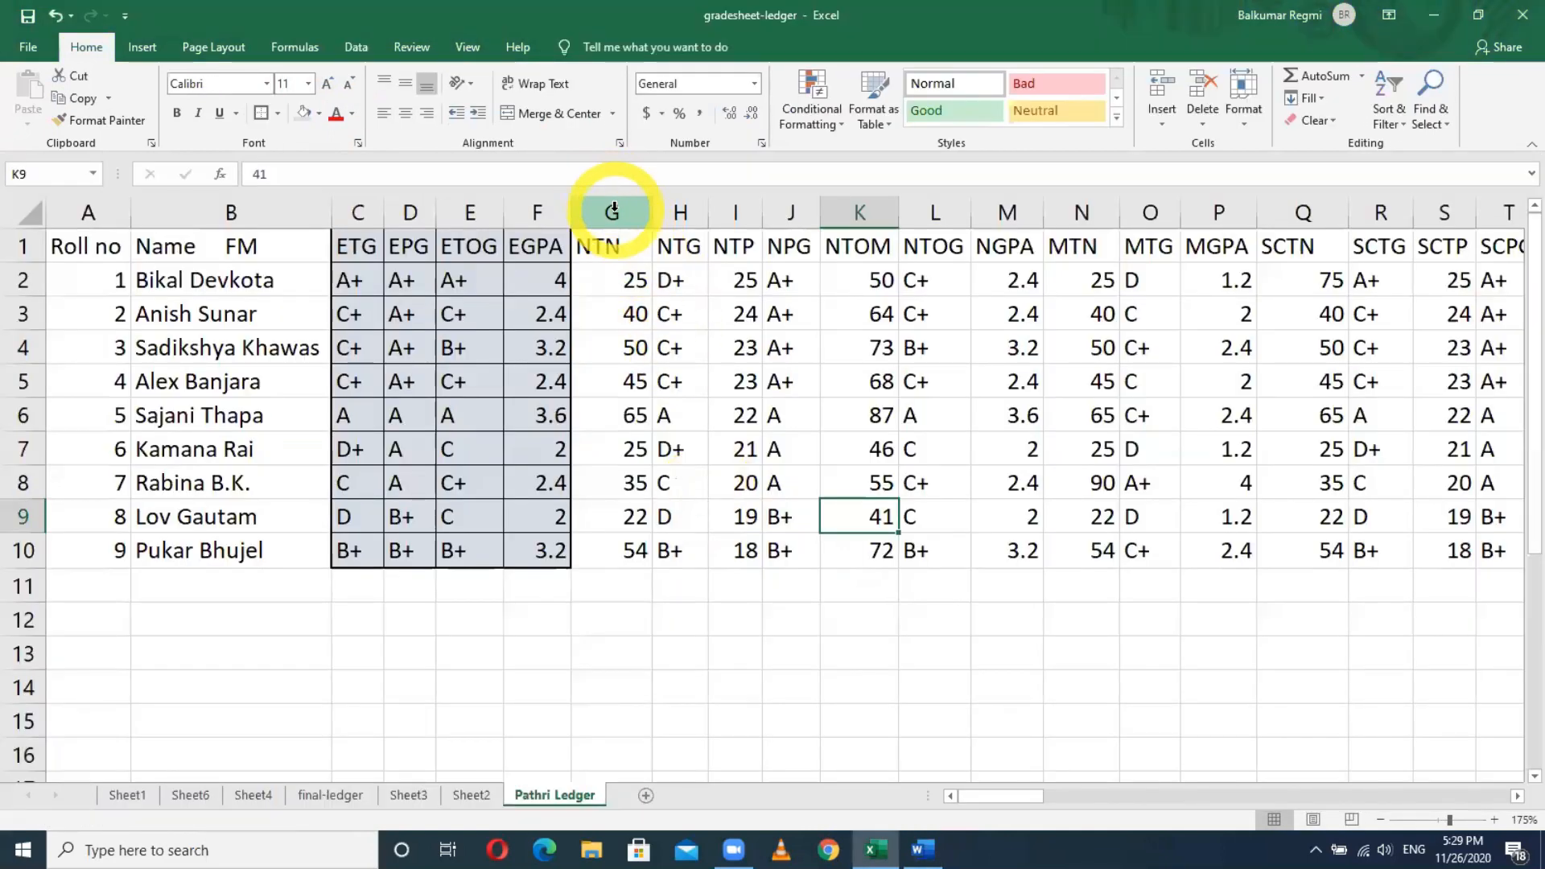
Delete the Nepali mark columns NTN, NTP and NTOM together from the Pathri Ledger sheet.
click(611, 213)
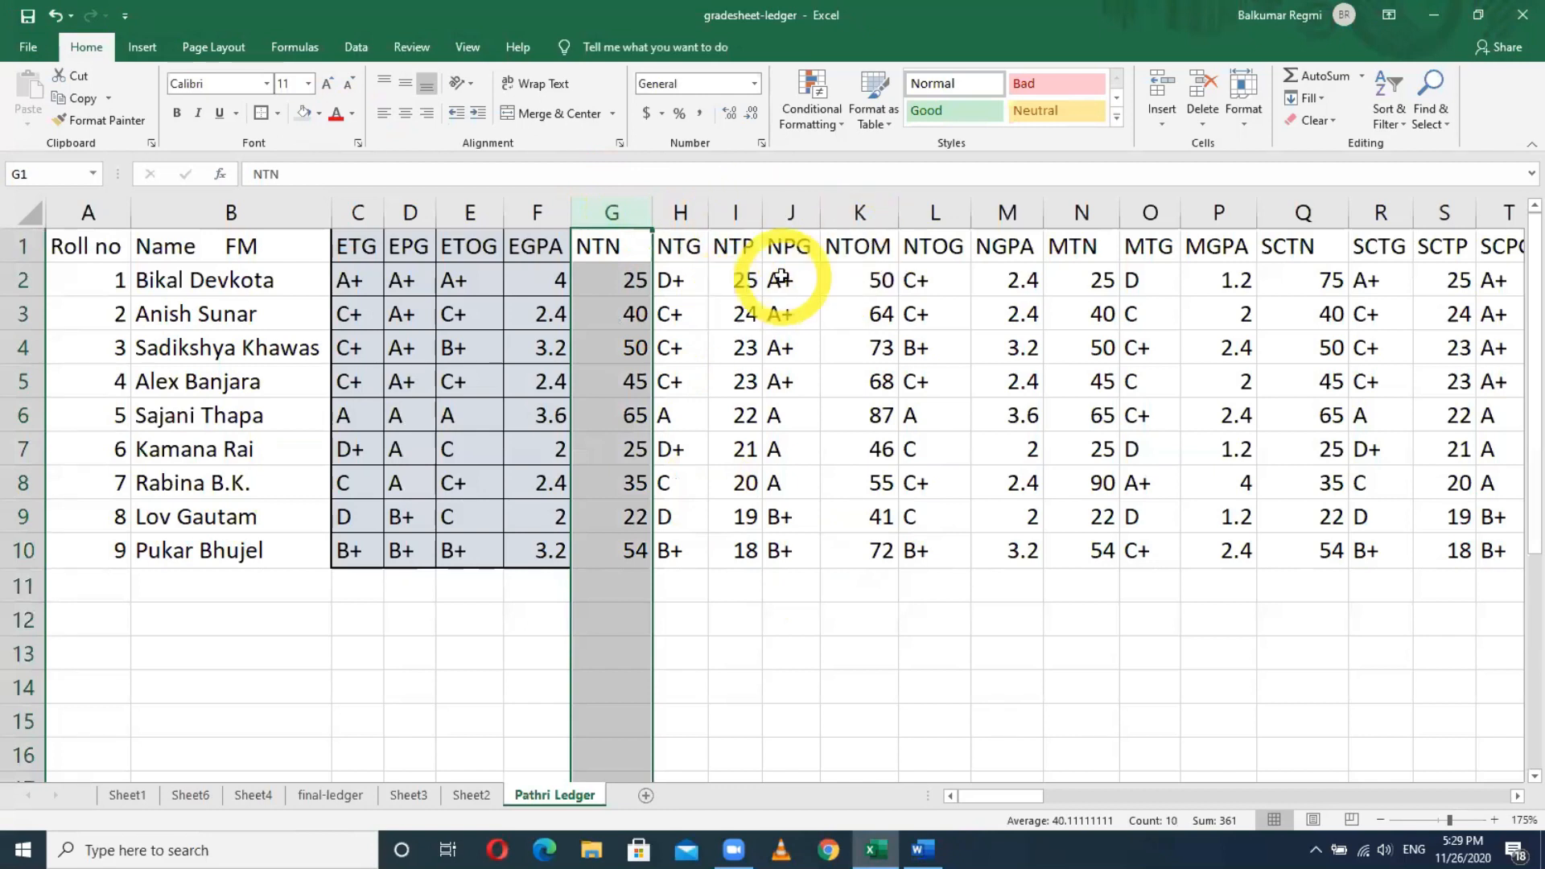
ctrl+click(738, 212)
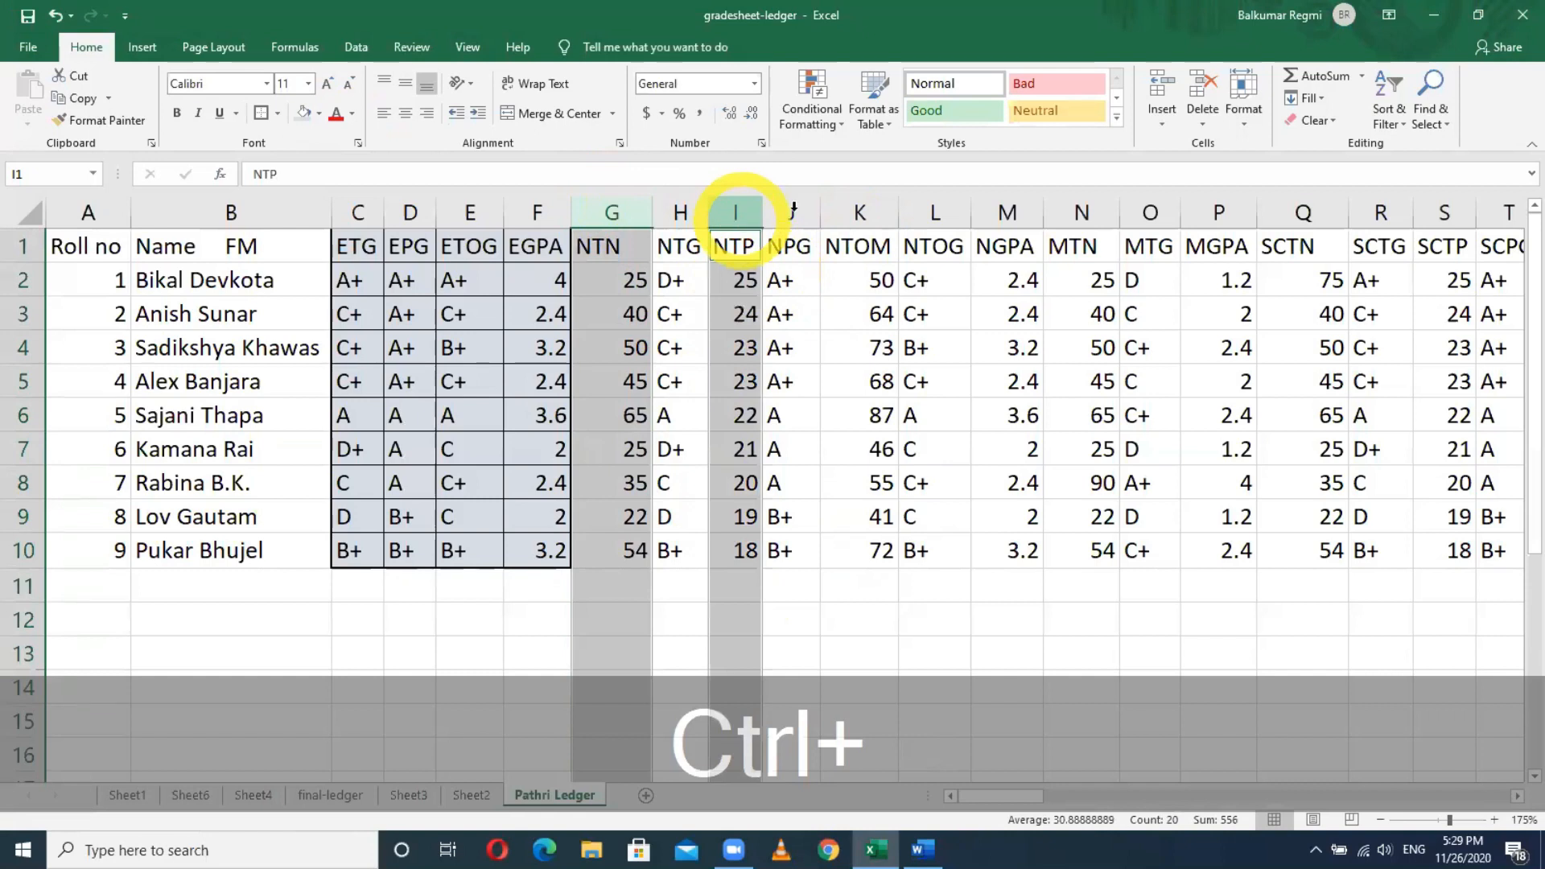
ctrl+click(843, 211)
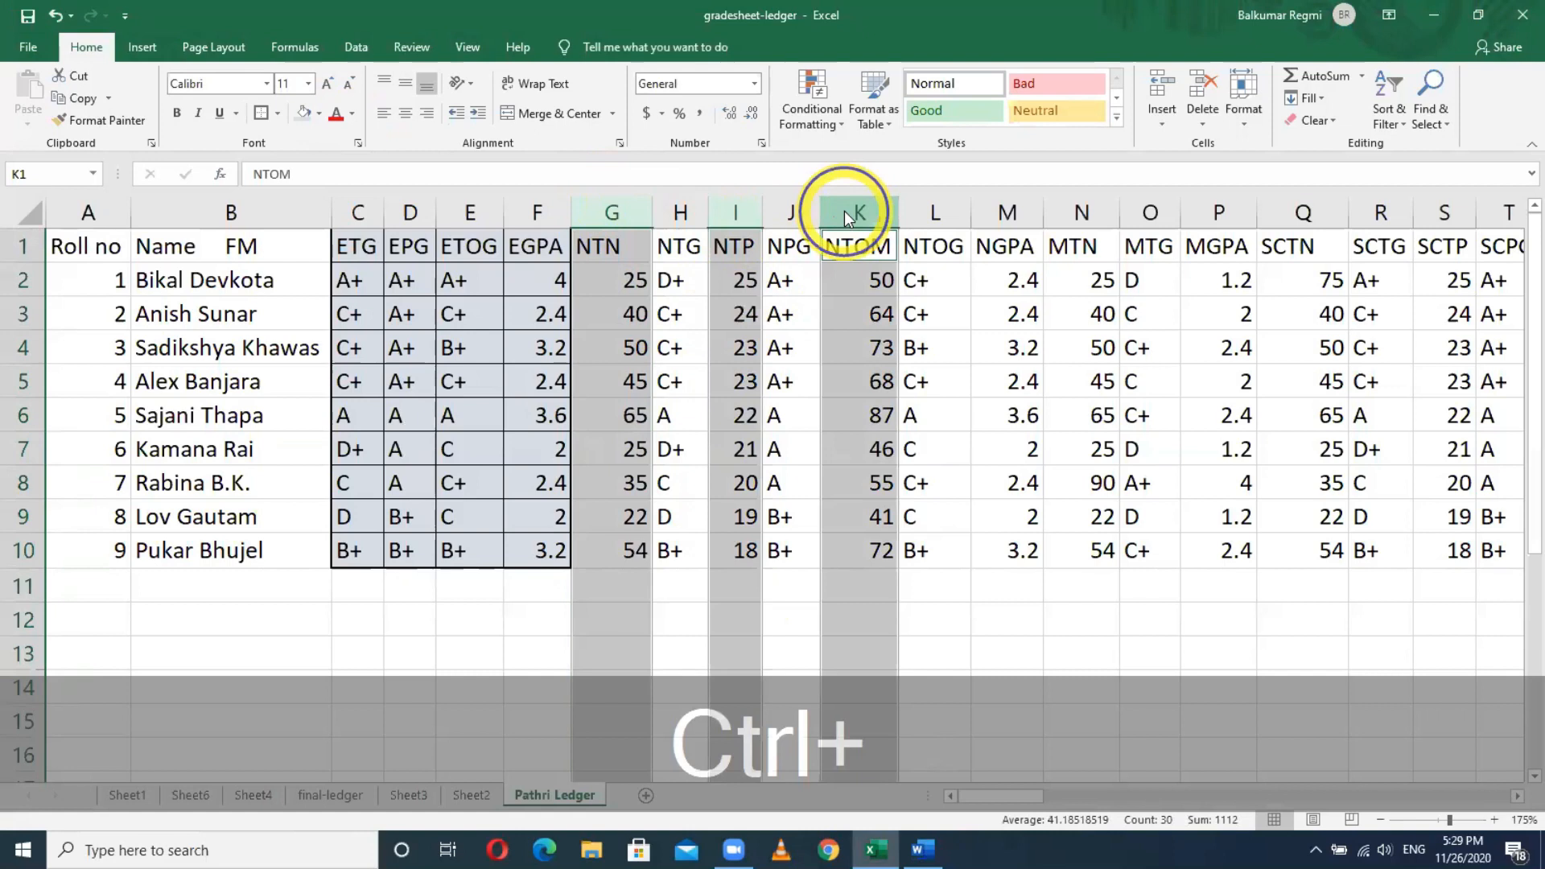
right_click(843, 209)
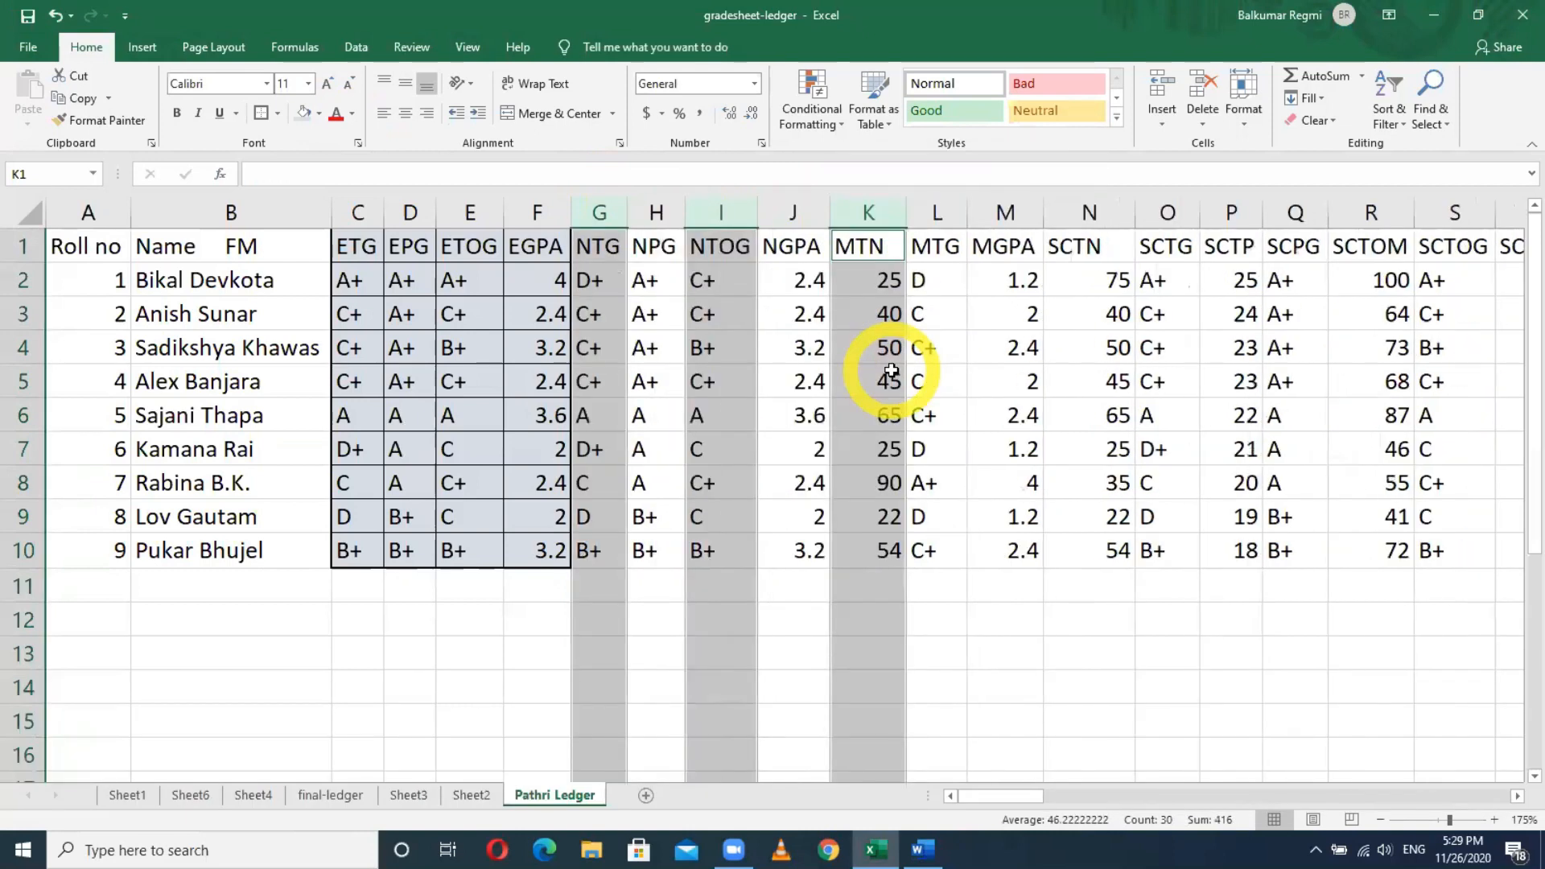
click(798, 650)
Apply All Borders and Thick Outside Borders to the Nepali grade block G1:J10.
drag(595, 243, 806, 557)
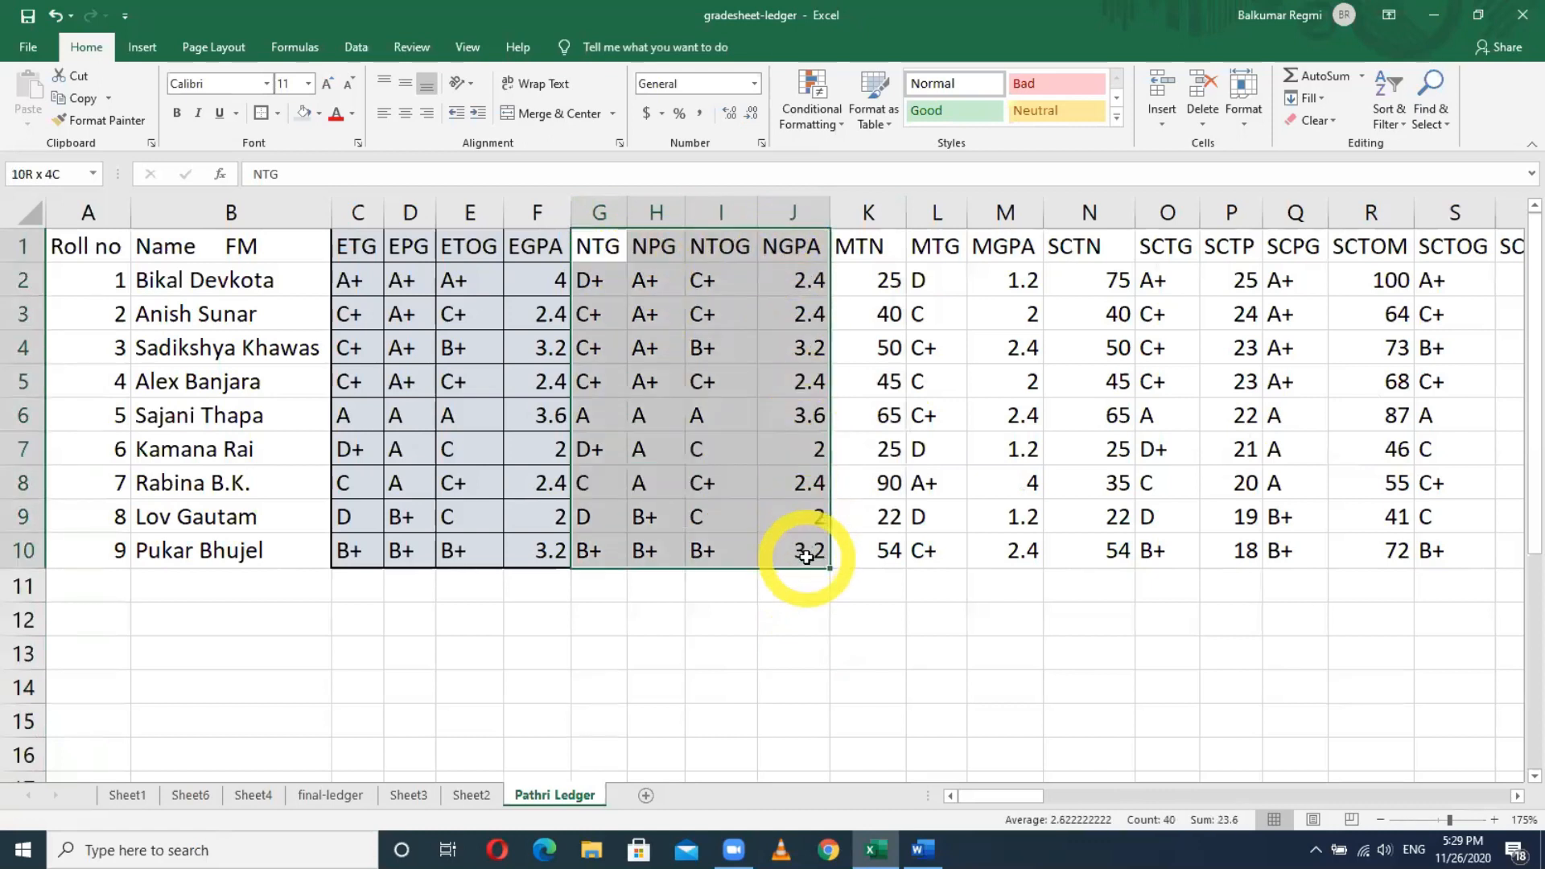
click(278, 113)
click(310, 280)
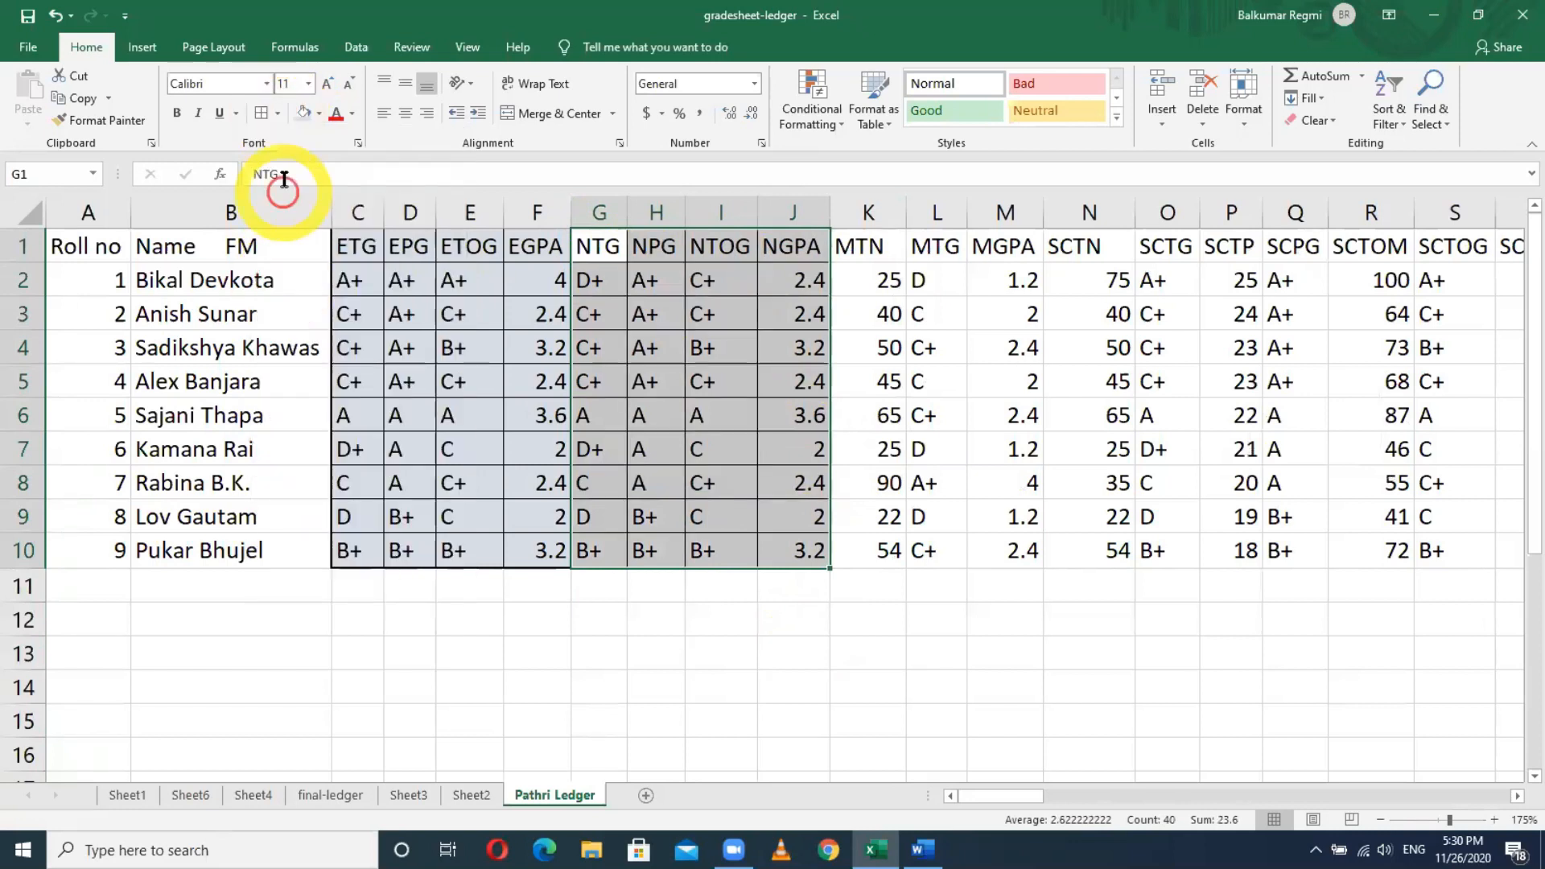
click(277, 114)
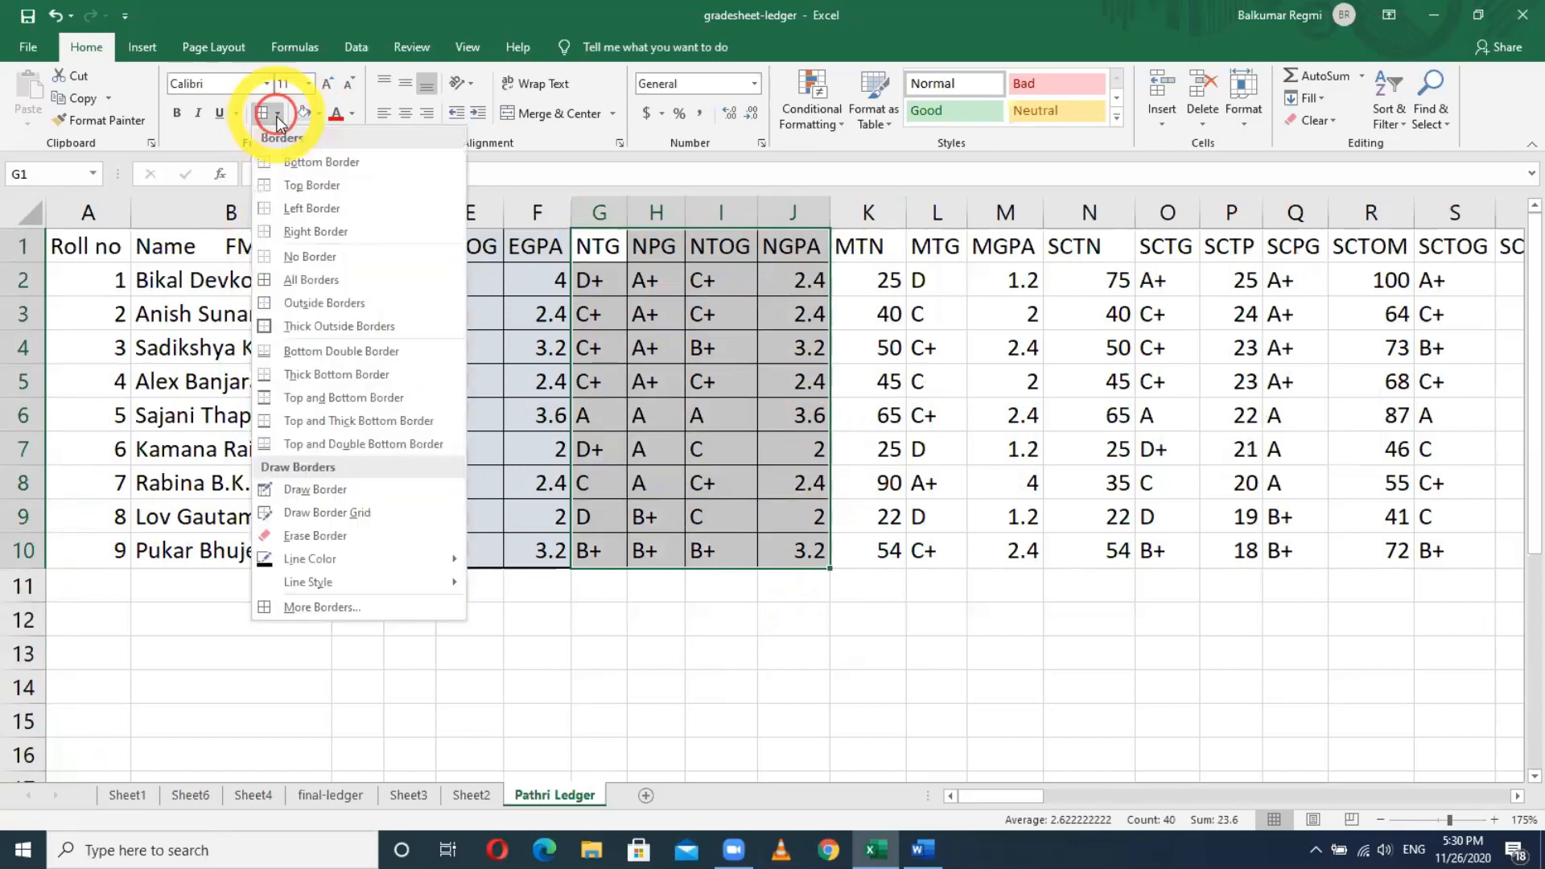
click(295, 329)
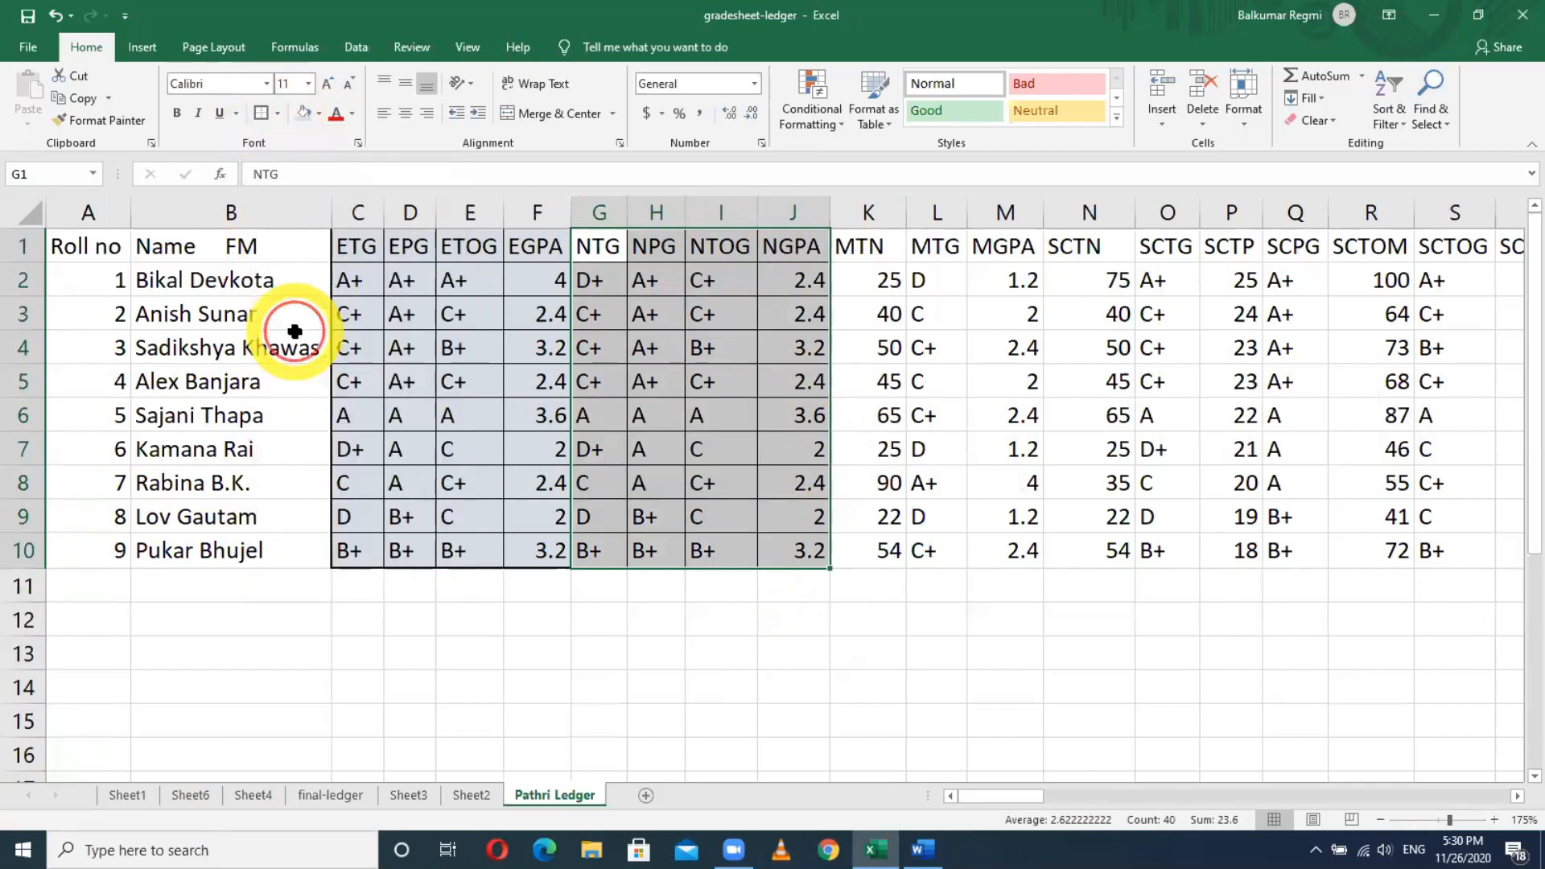
Fill the Nepali grade block G1:J10 with a light gold theme color.
click(319, 122)
click(413, 165)
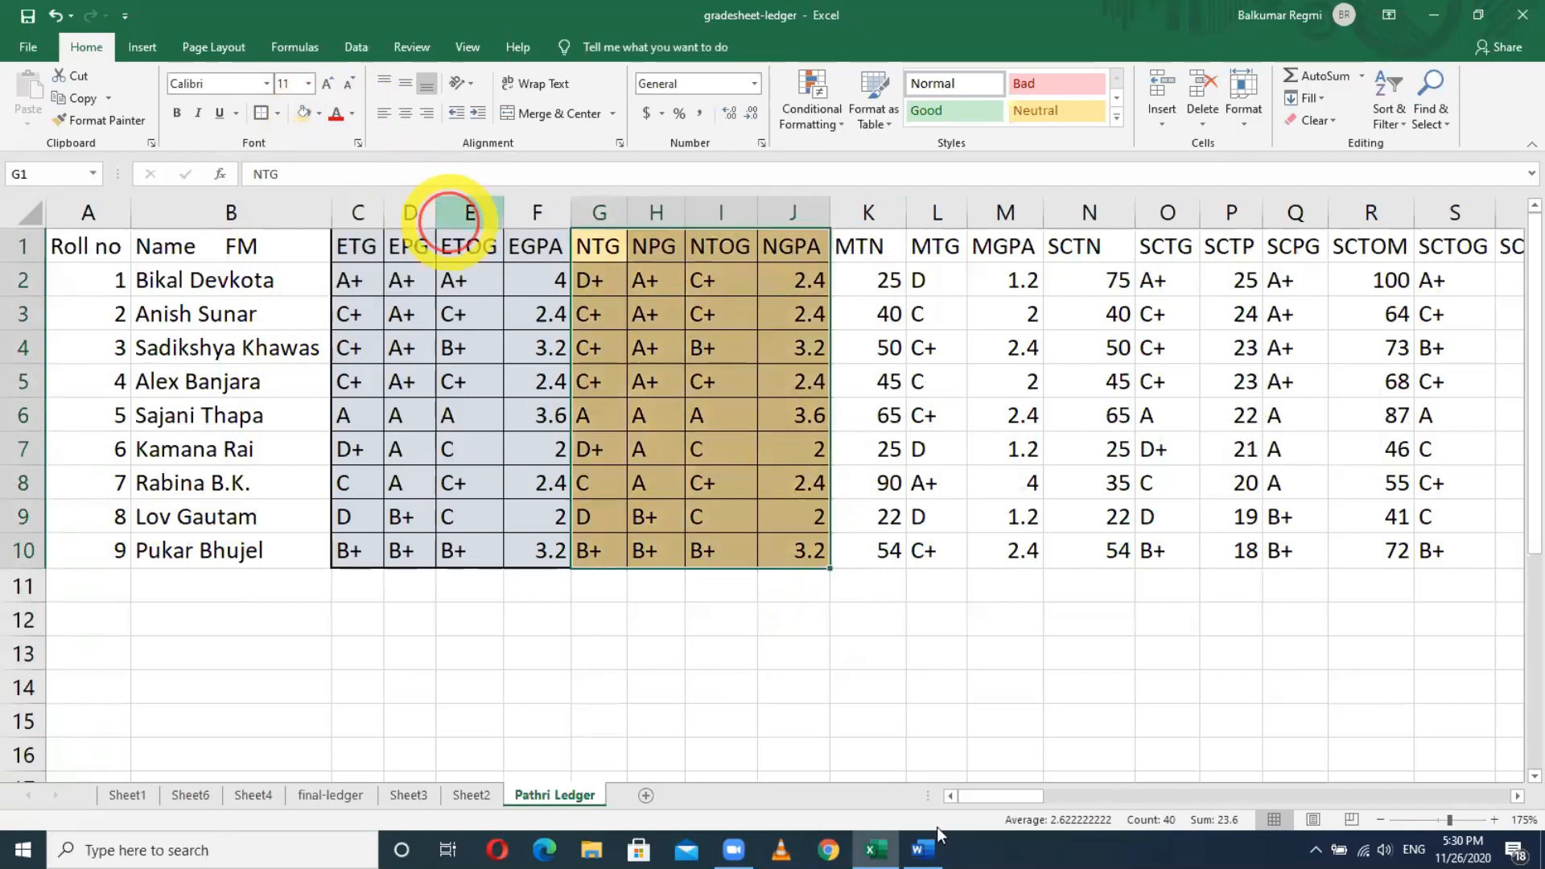
click(922, 723)
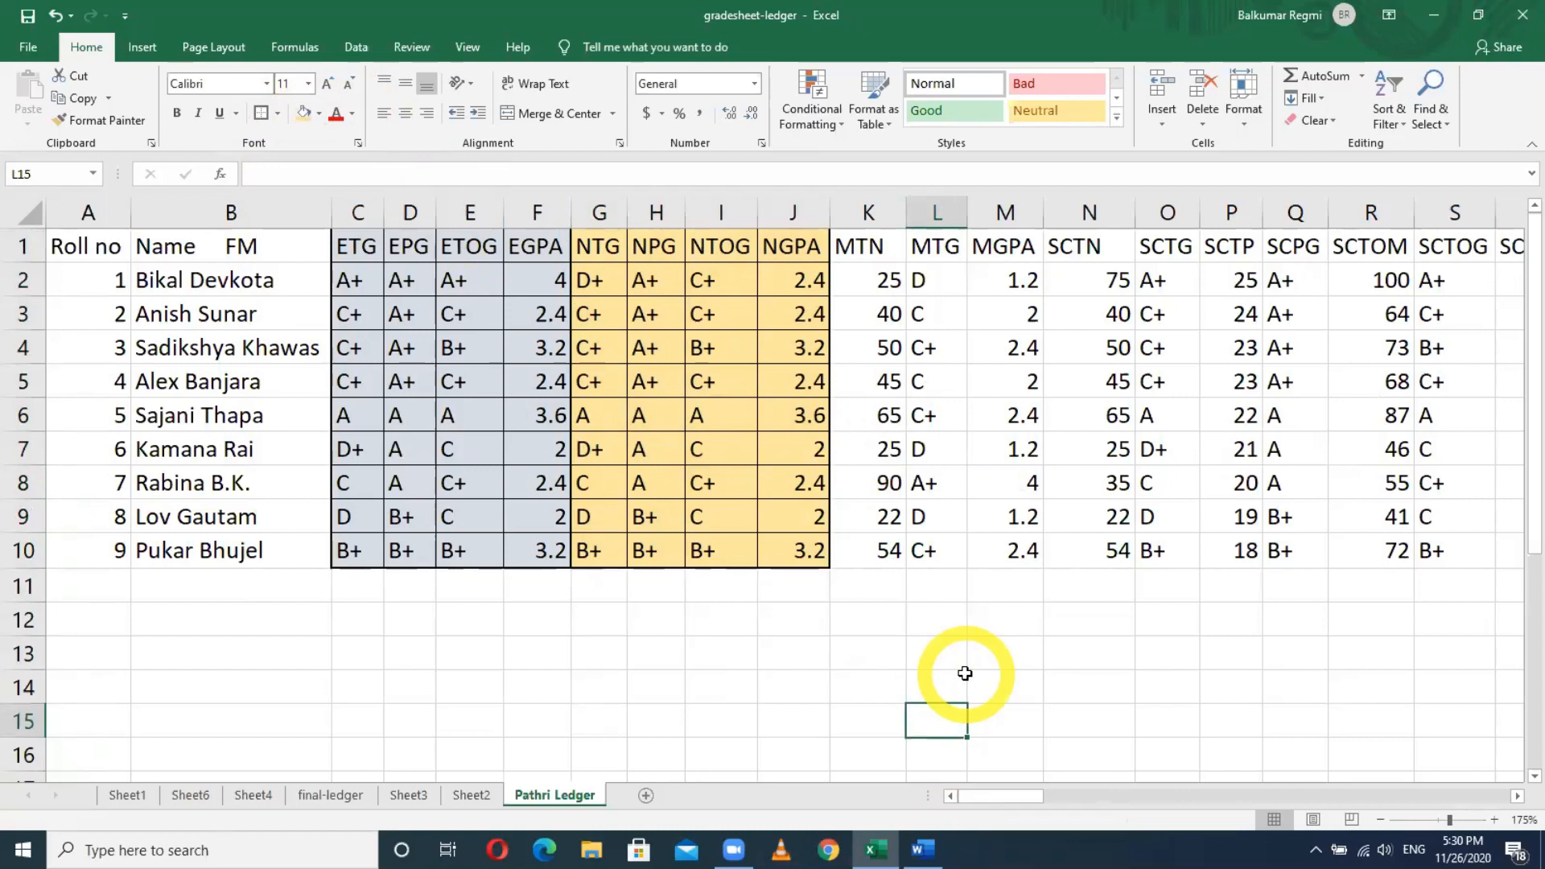
Delete the MTN mark column from the Pathri Ledger sheet.
click(868, 208)
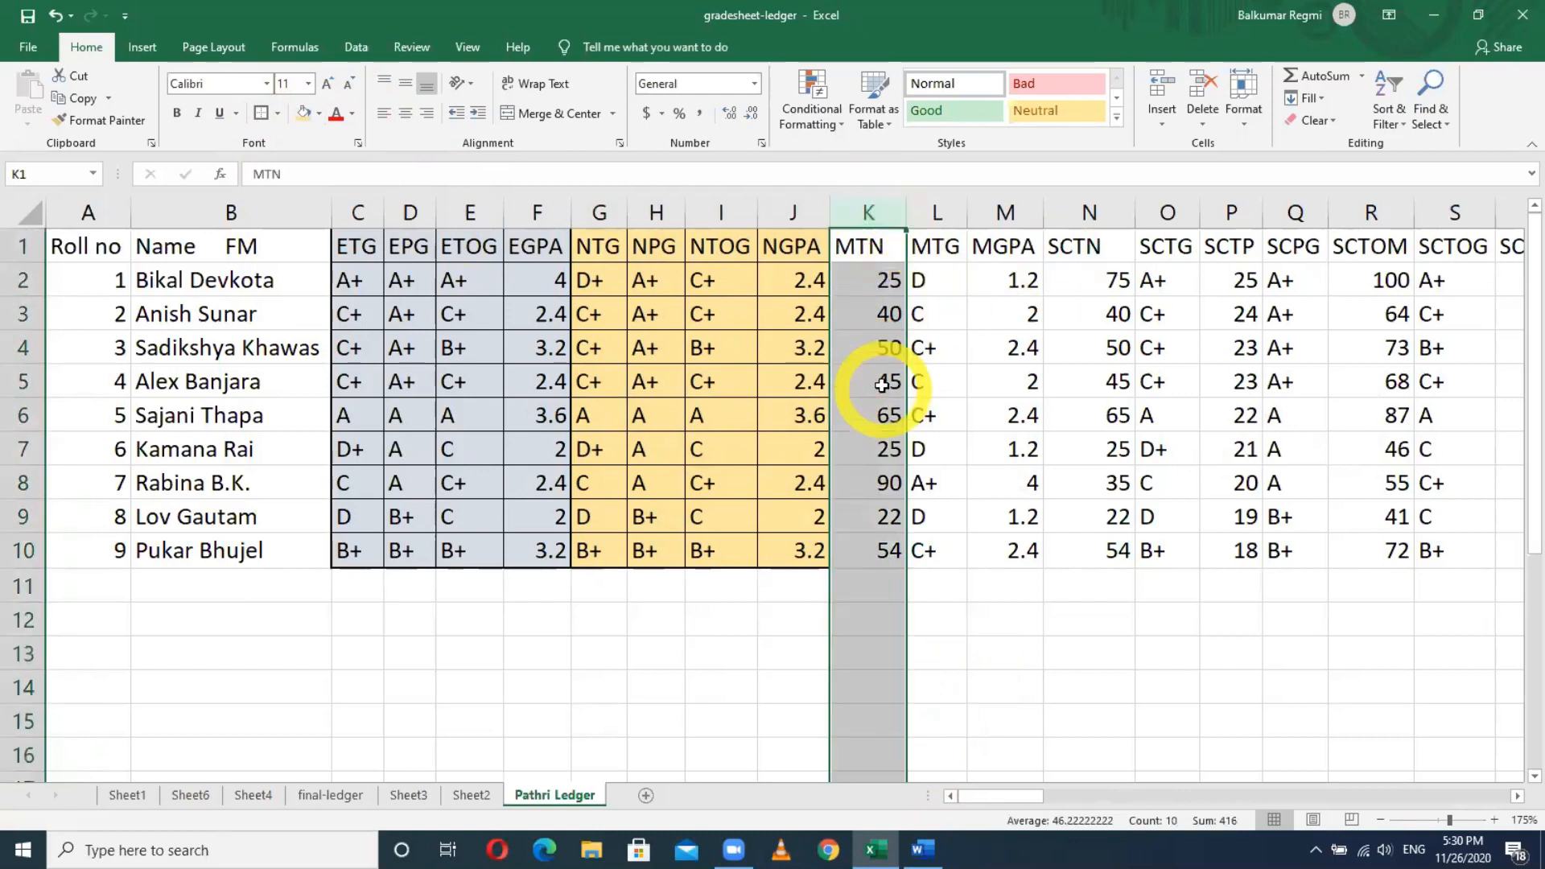
right_click(869, 207)
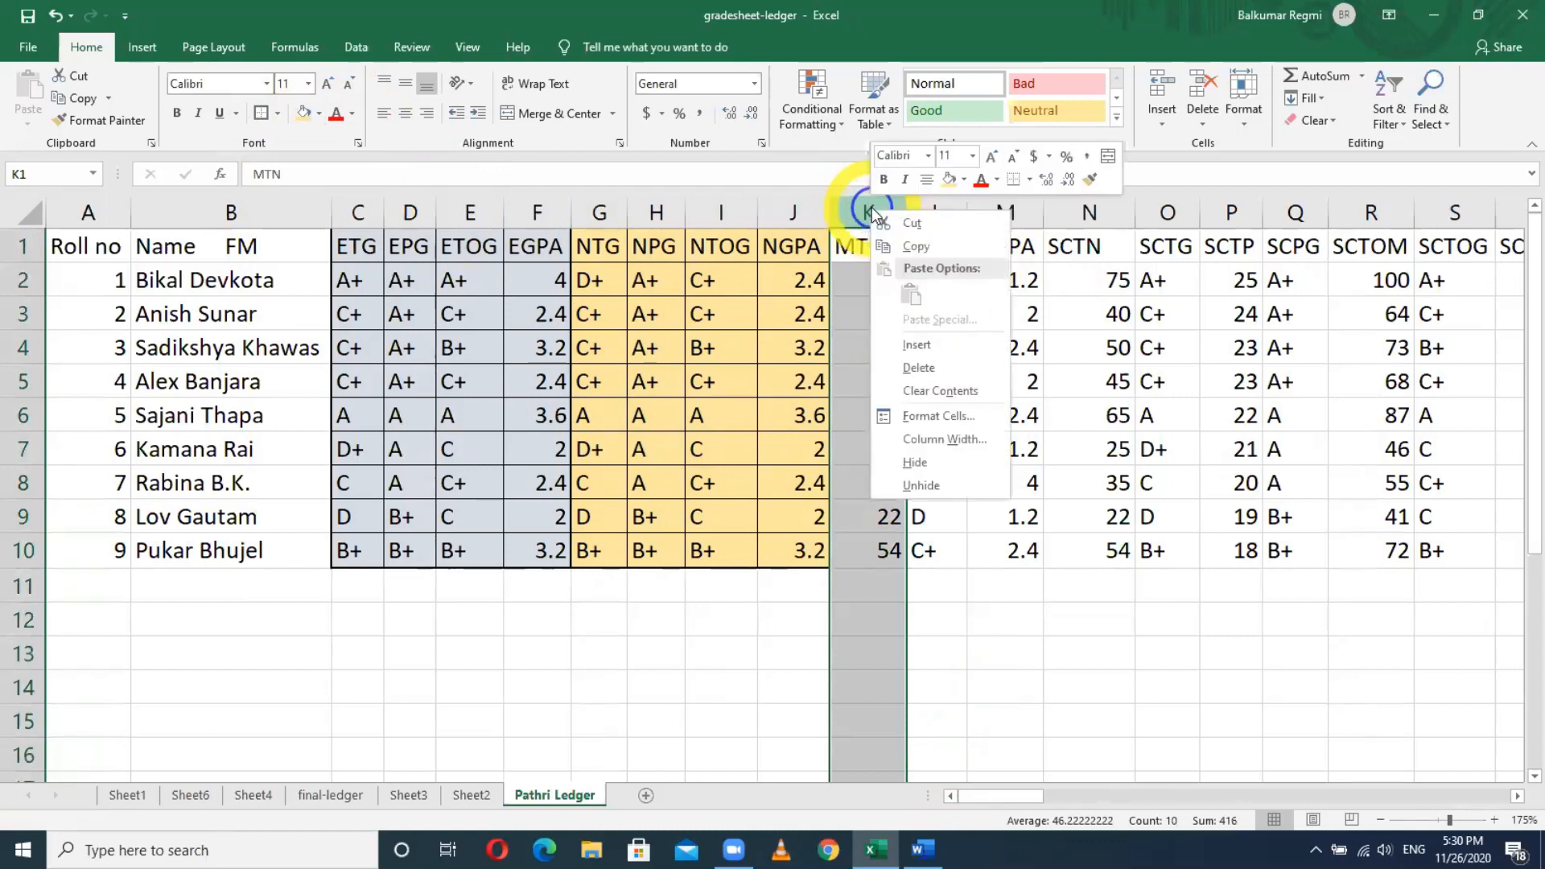
click(922, 368)
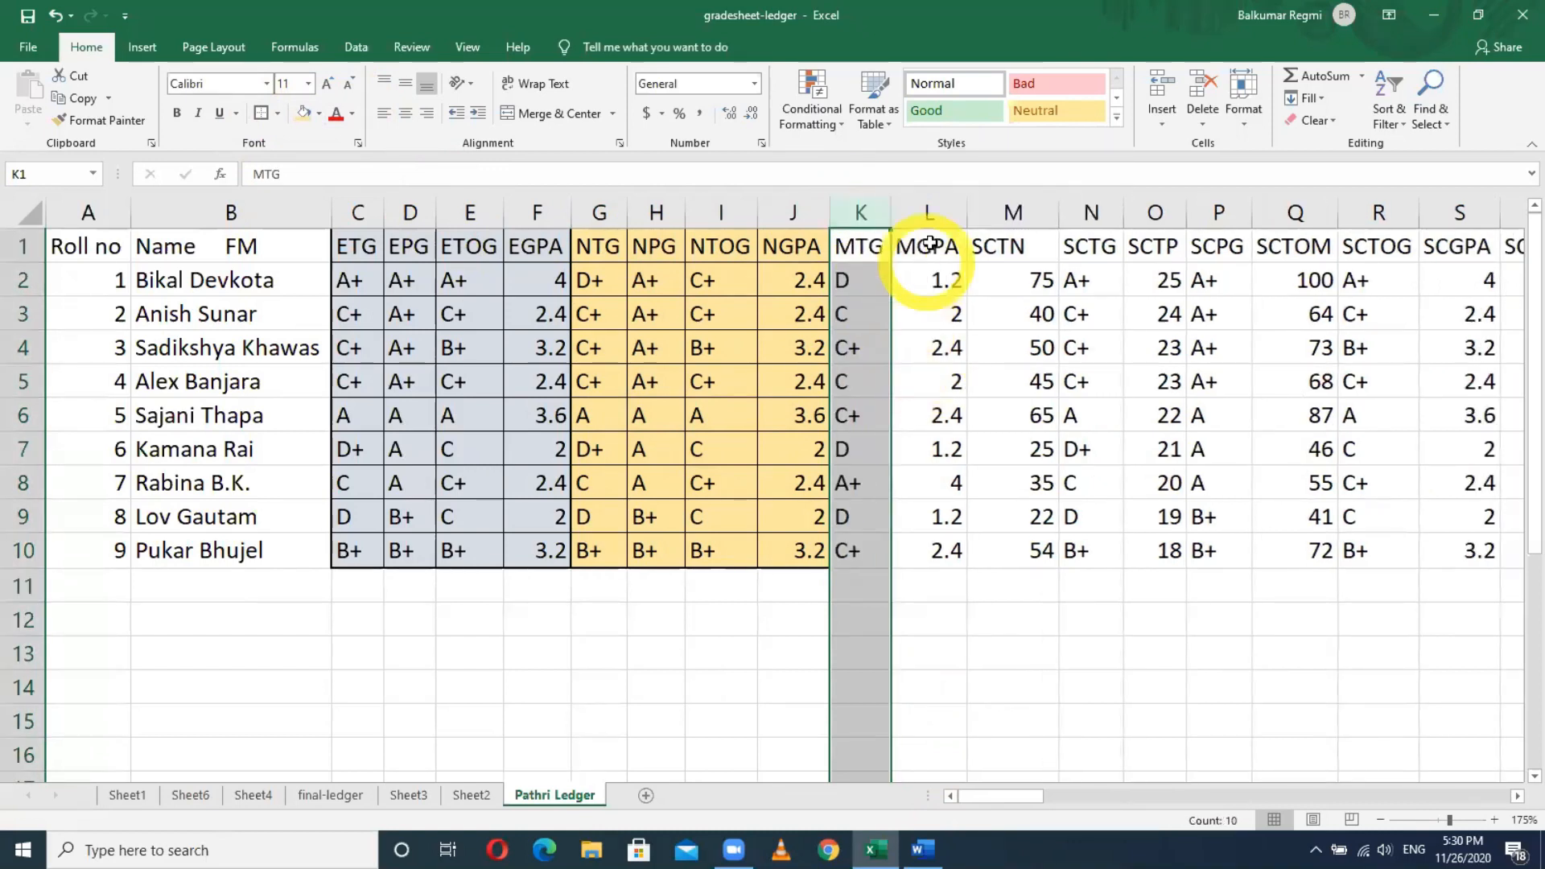
Apply All Borders and Thick Outside Borders to the MTG and MGPA block K1:L10.
drag(872, 248, 952, 551)
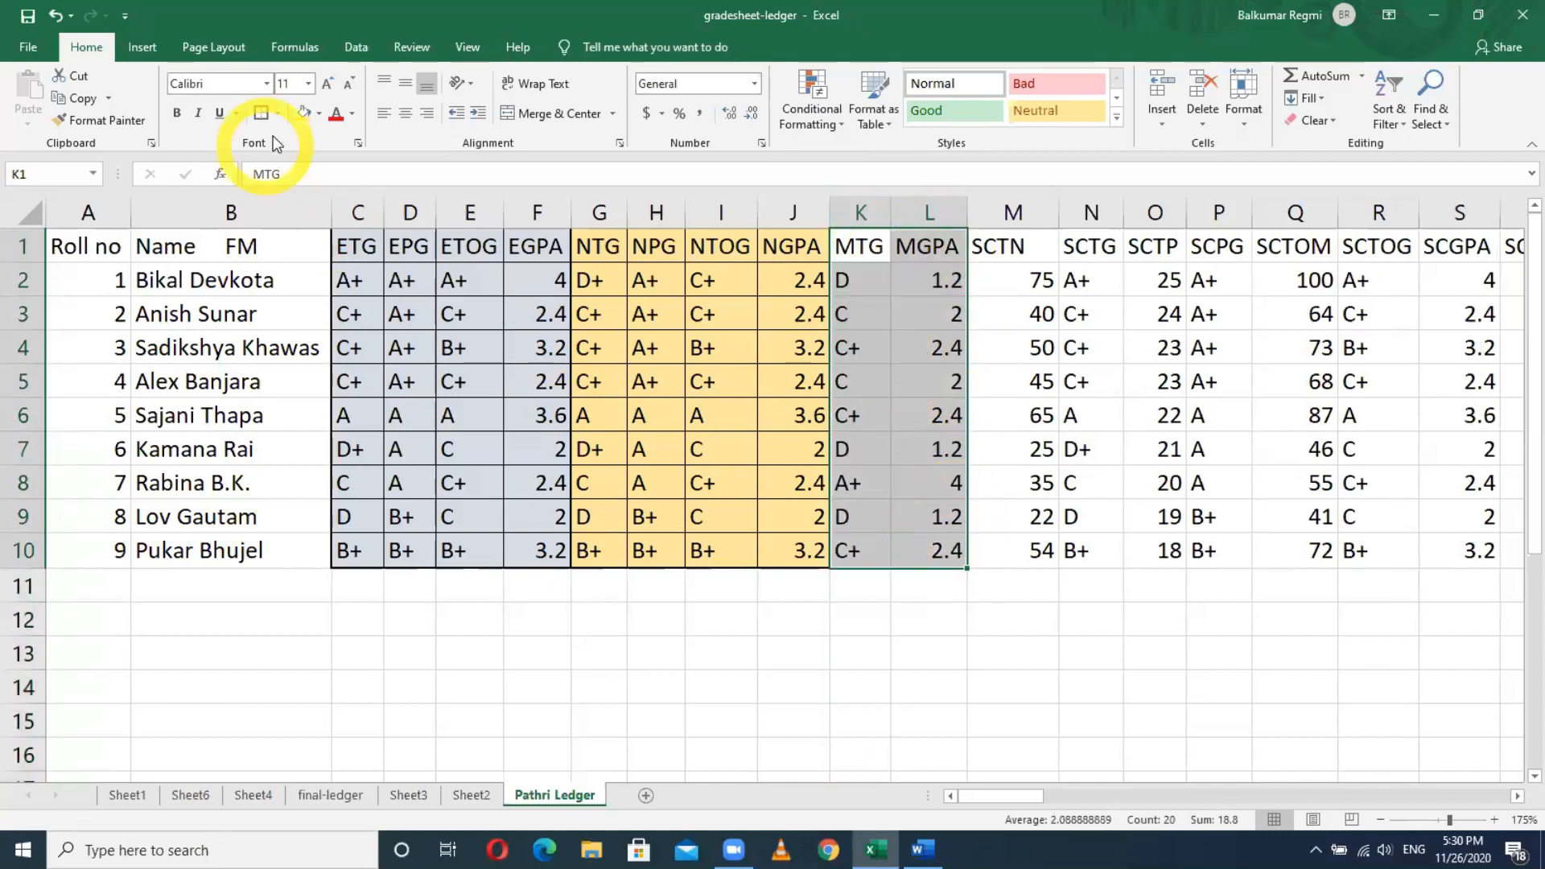
click(277, 113)
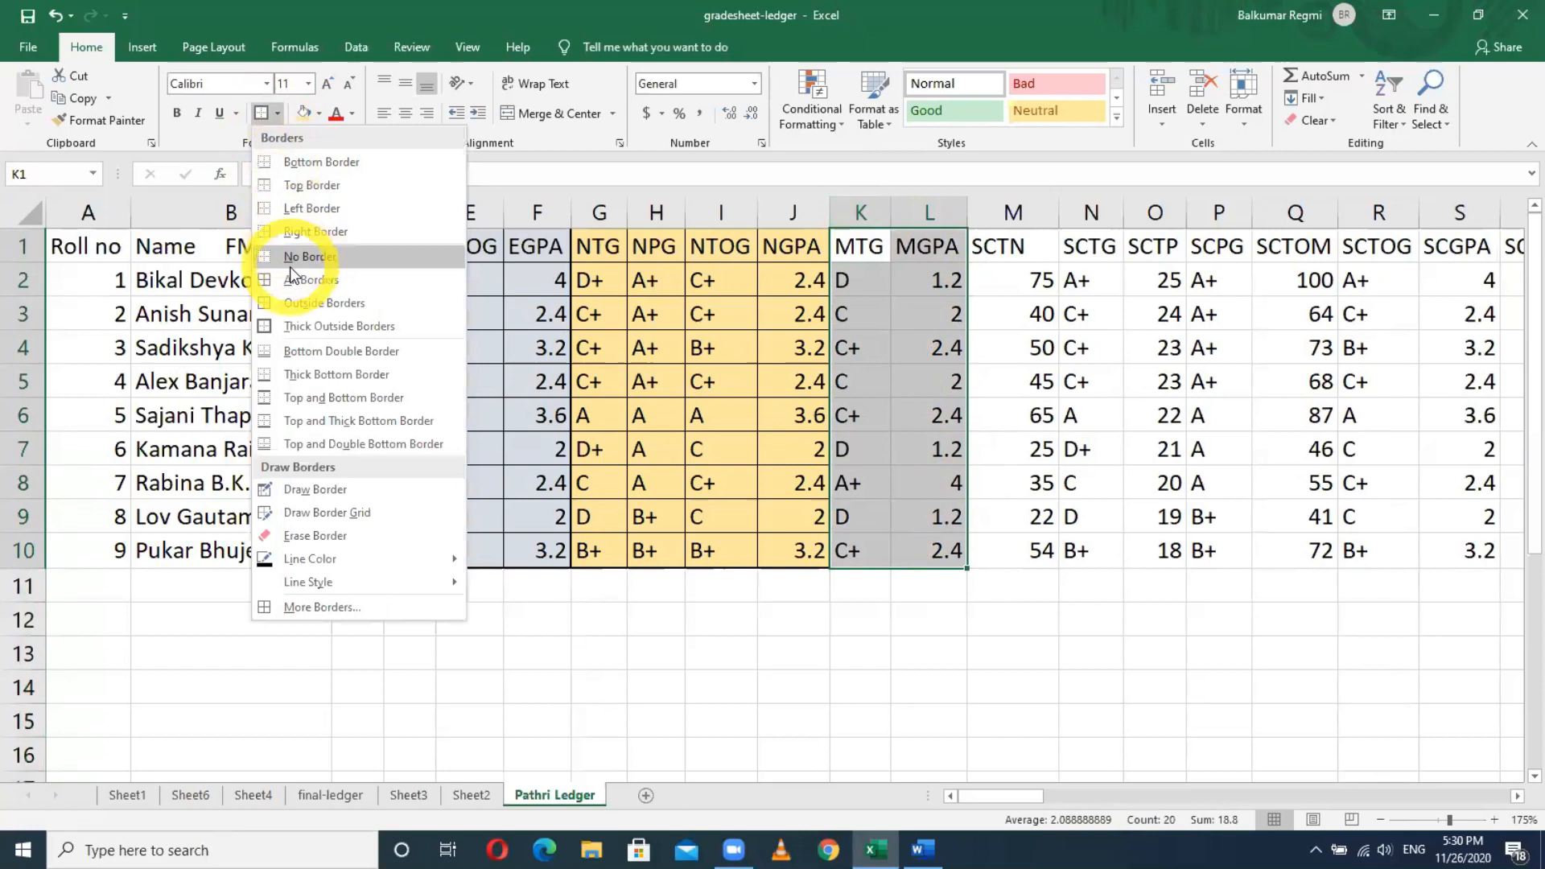
click(298, 280)
click(278, 114)
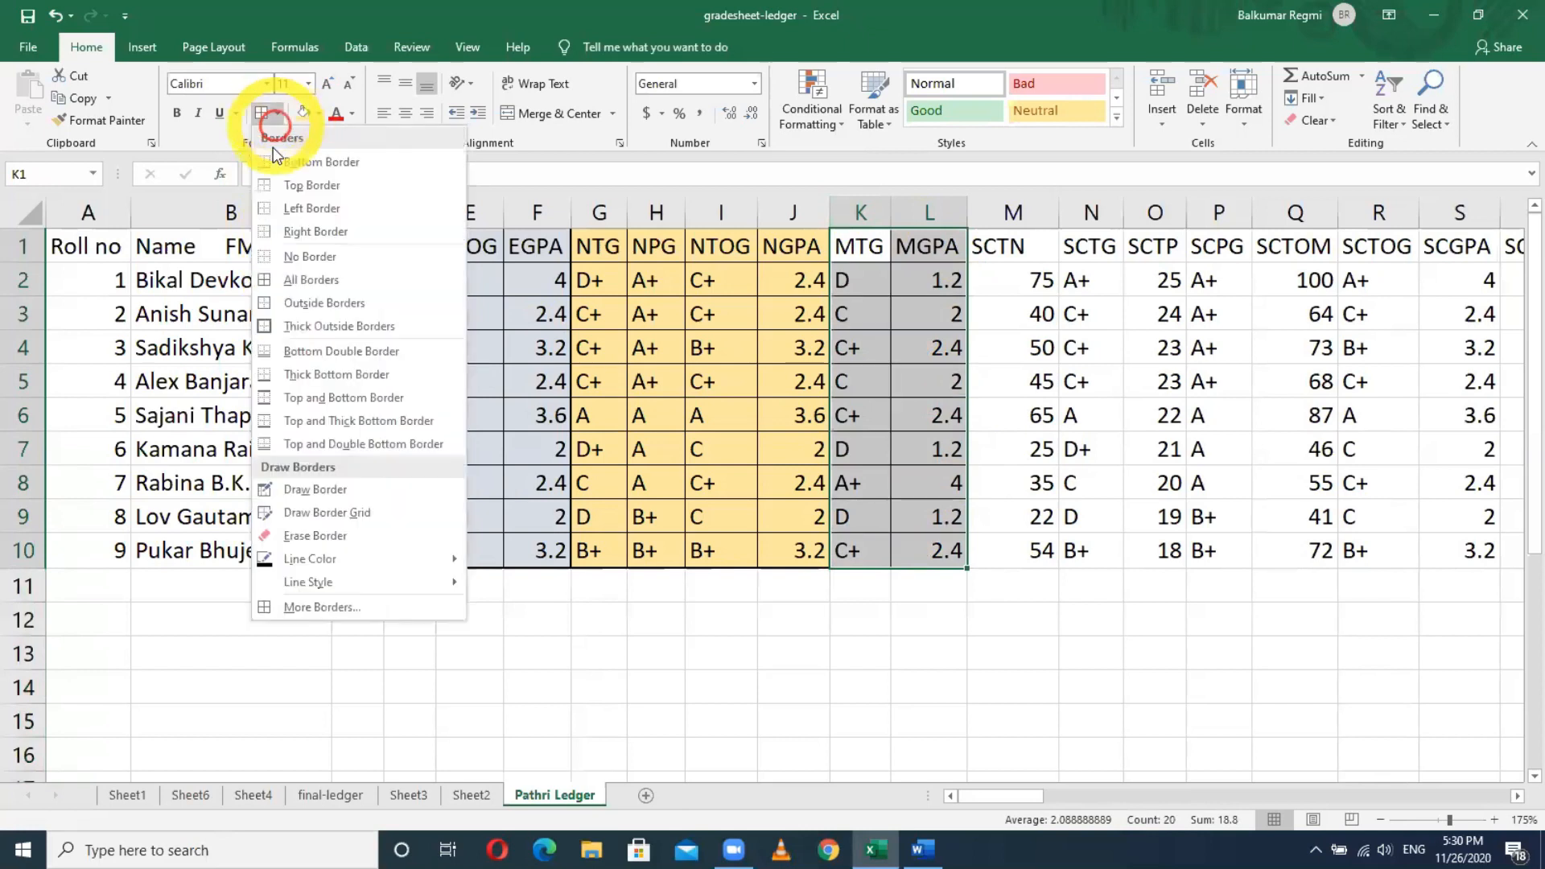
click(292, 328)
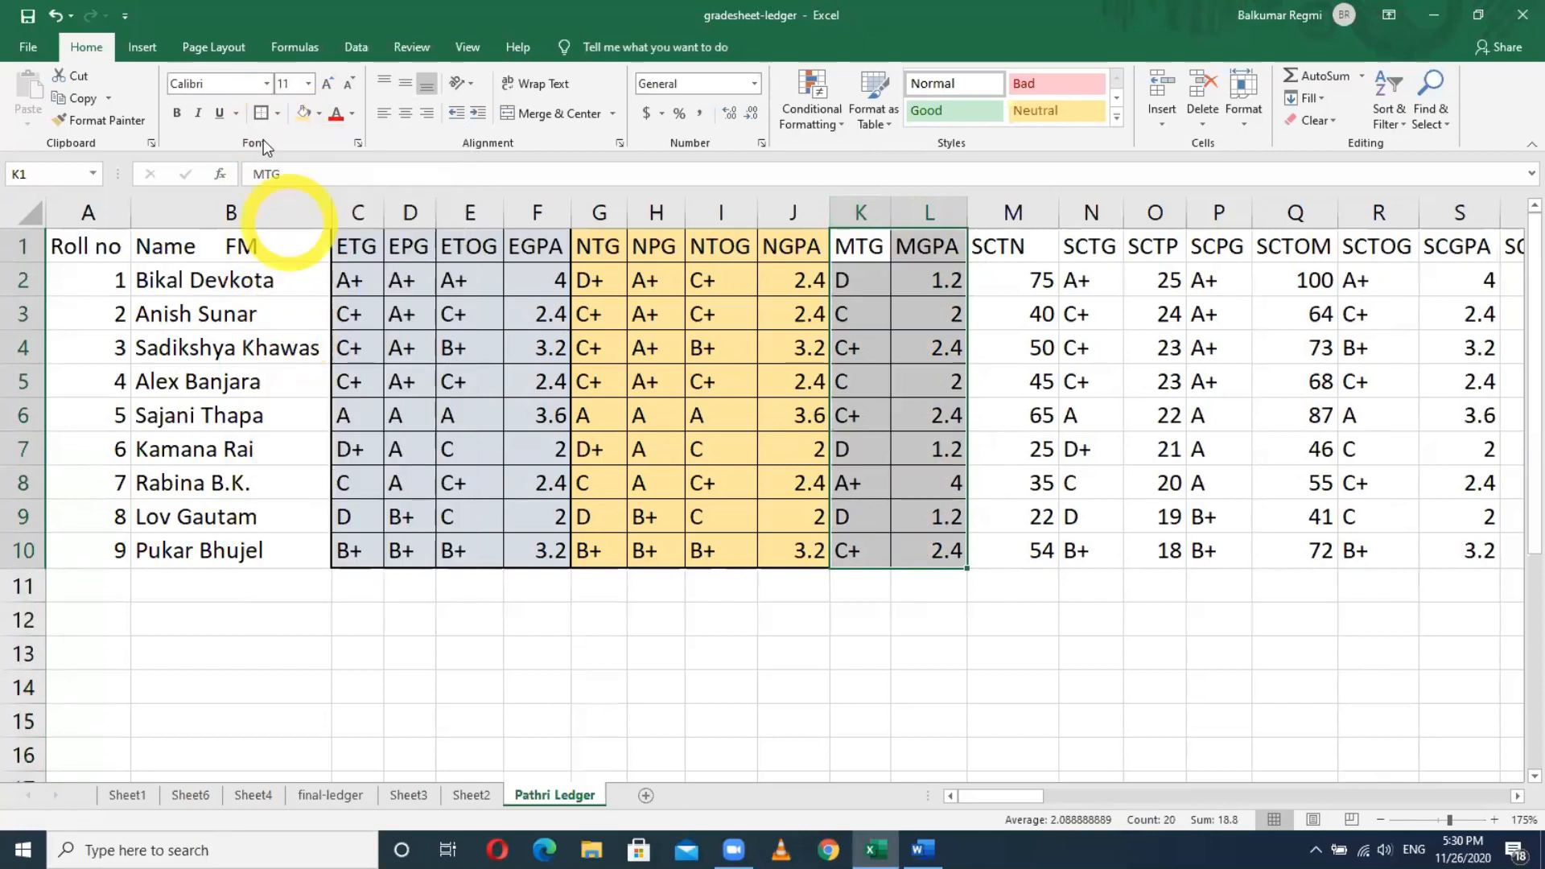
Fill the MTG and MGPA block K1:L10 with a light blue theme color.
click(319, 115)
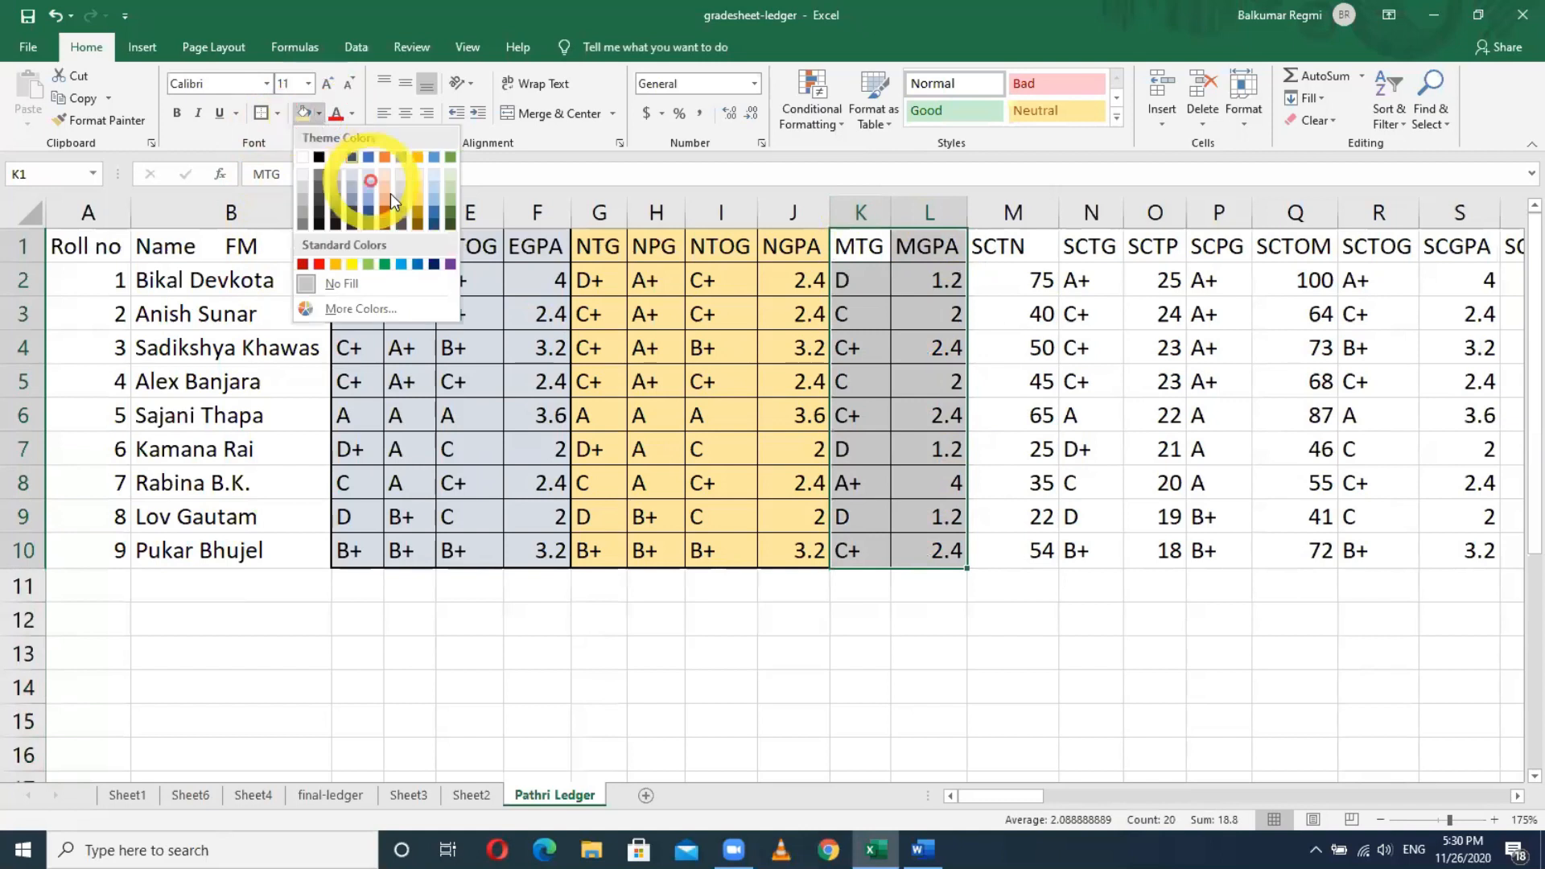
click(435, 201)
click(1095, 583)
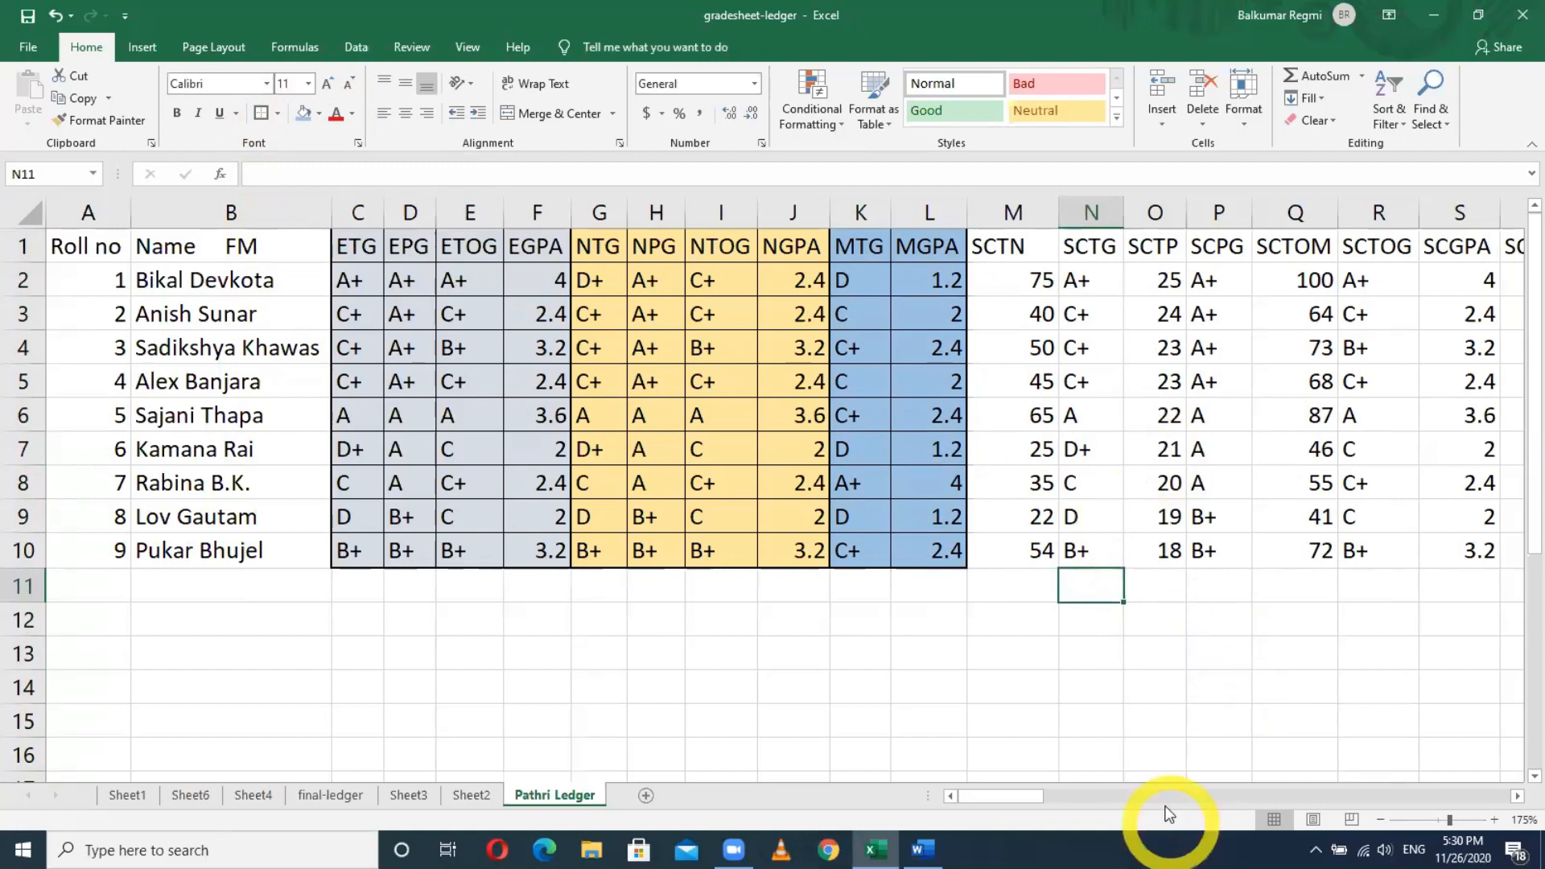
Delete the mark columns SCTN, SCTP and SCTOM together from the Pathri Ledger sheet.
drag(1036, 799, 1071, 797)
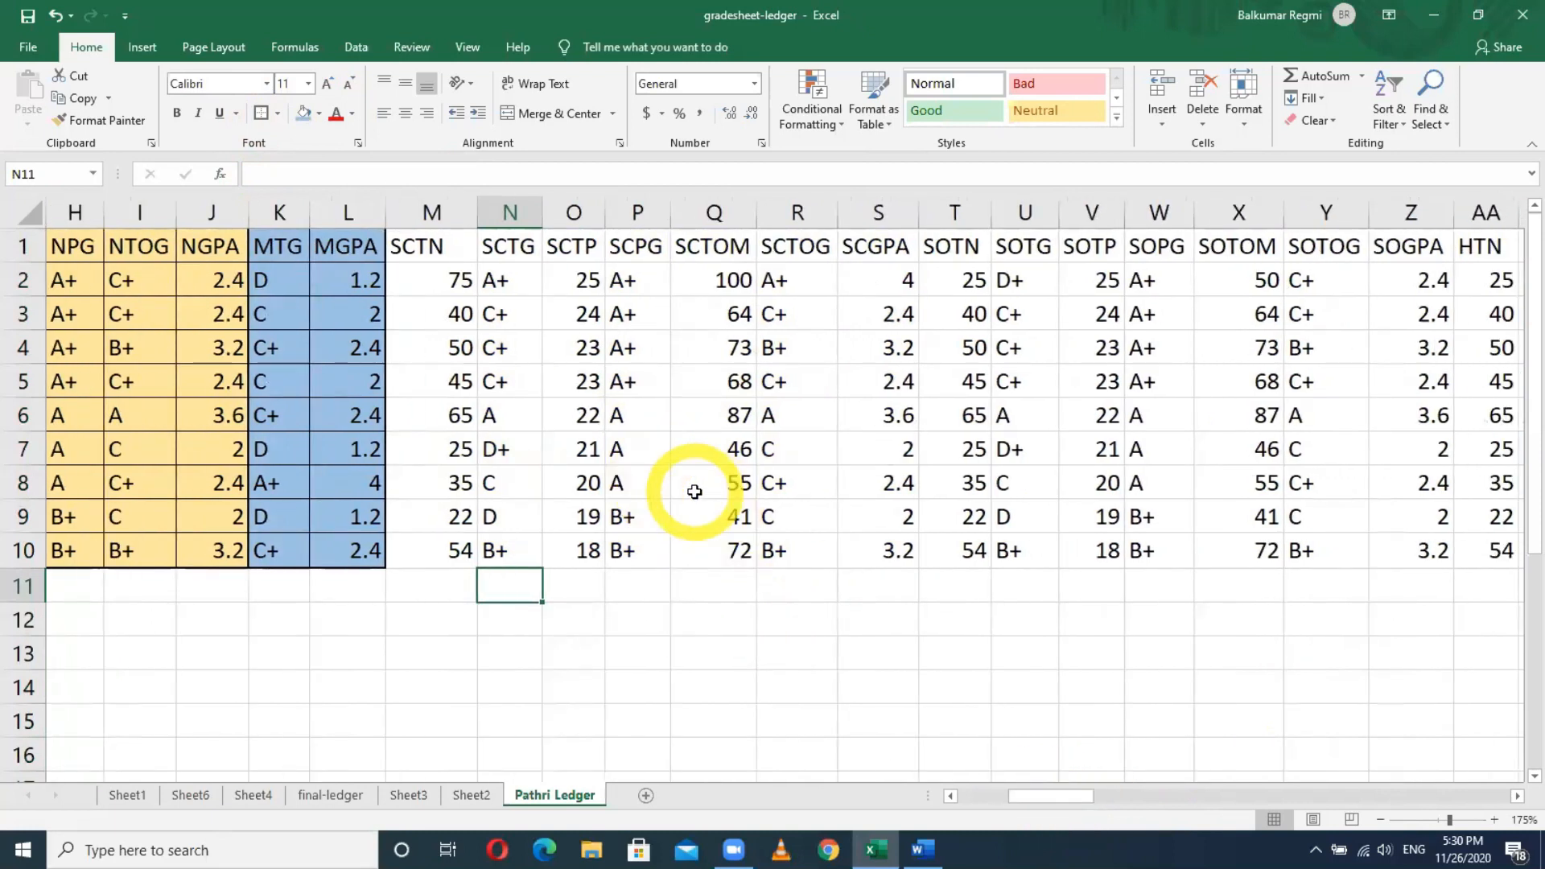
click(586, 660)
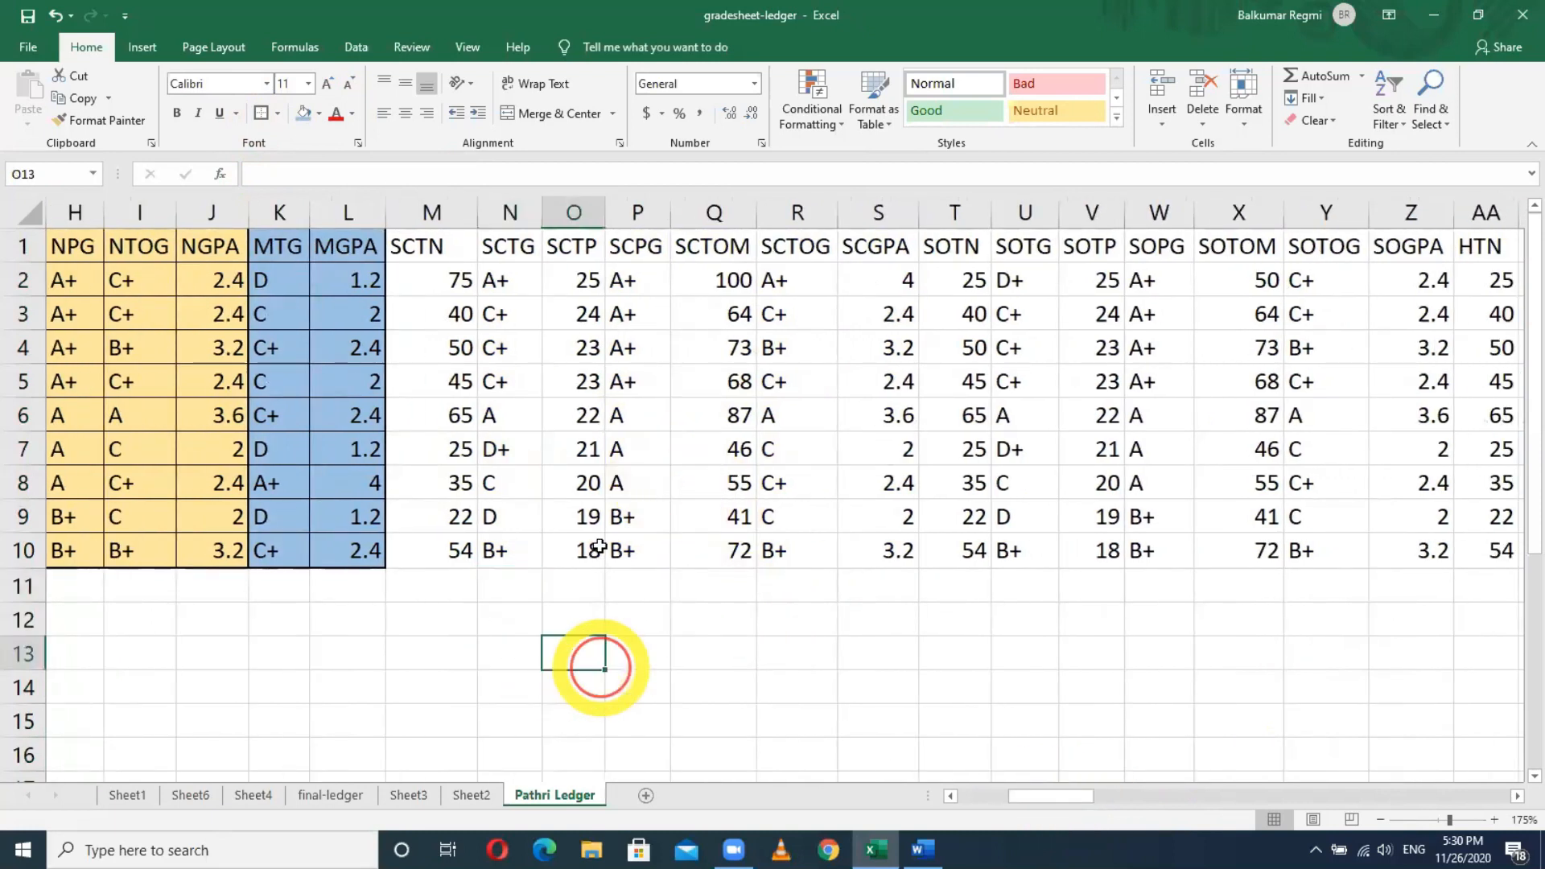
click(441, 211)
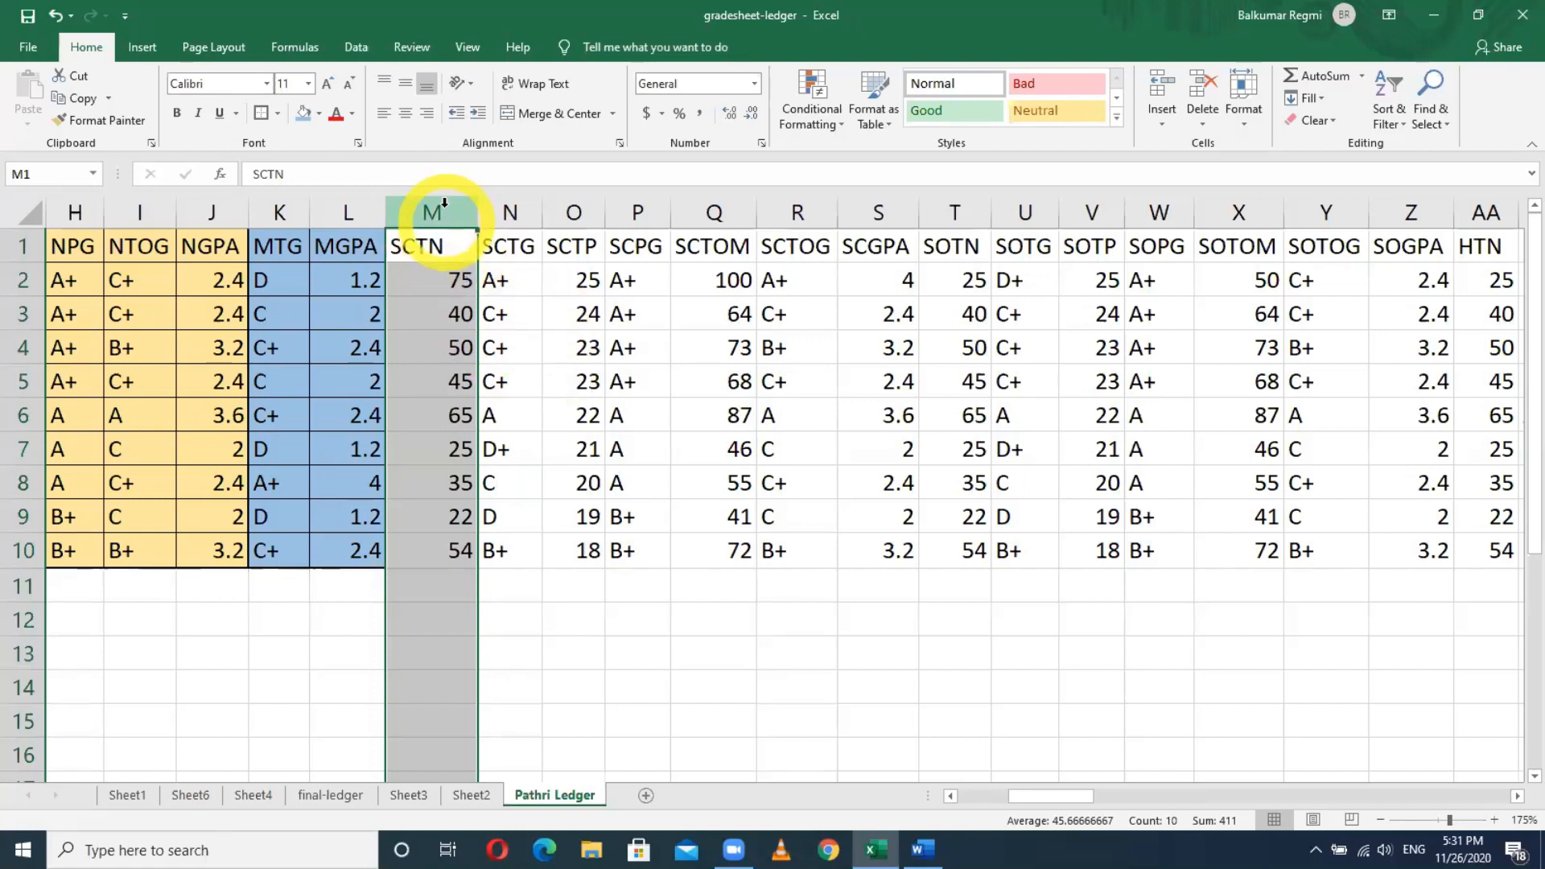
click(561, 208)
click(705, 210)
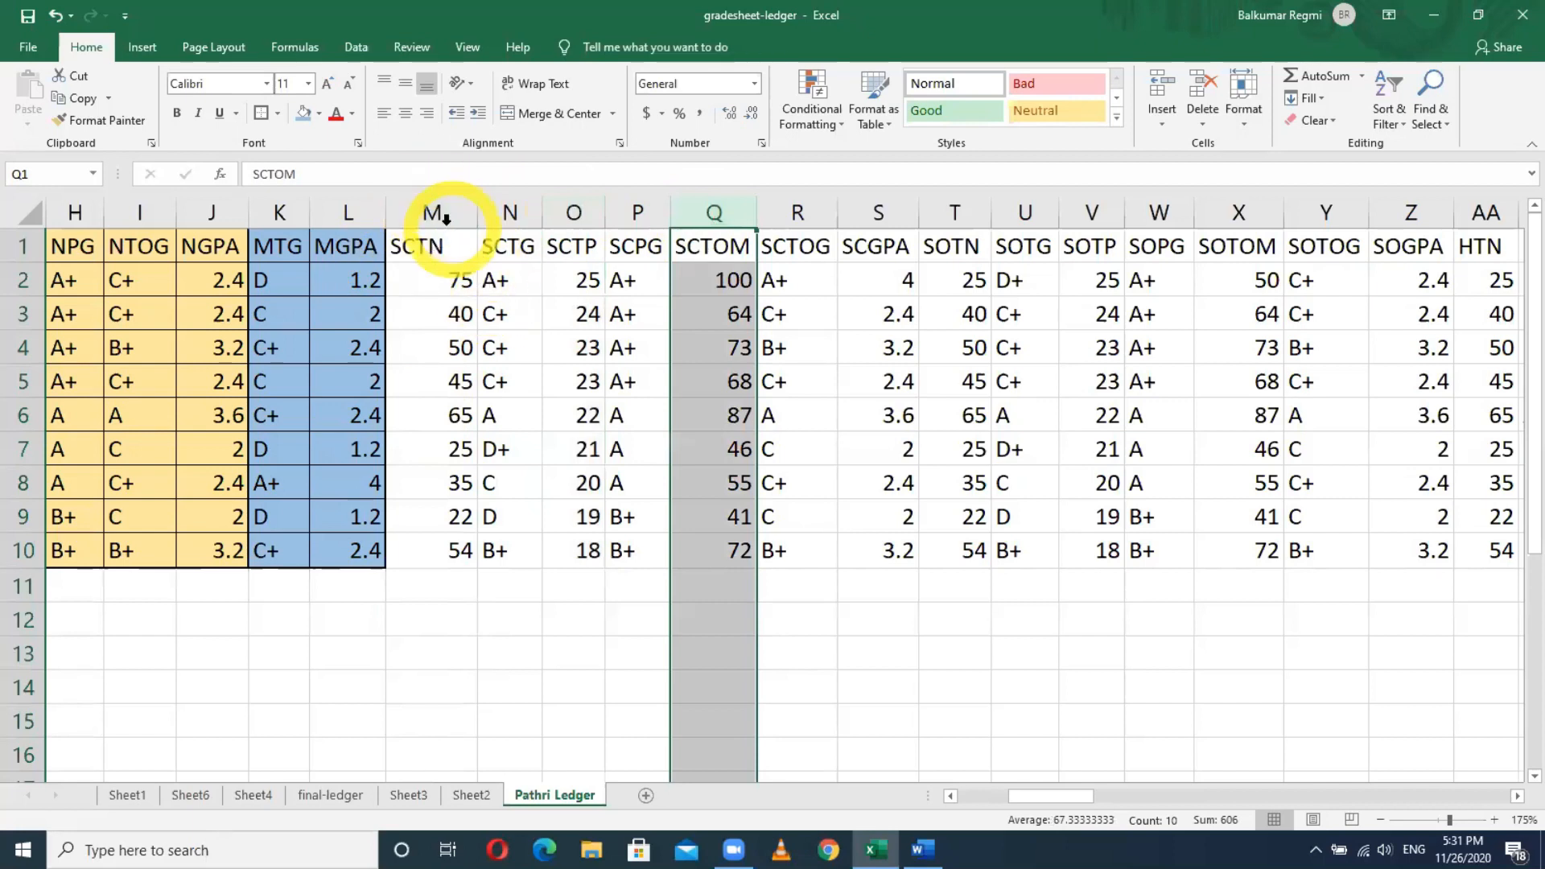
click(445, 213)
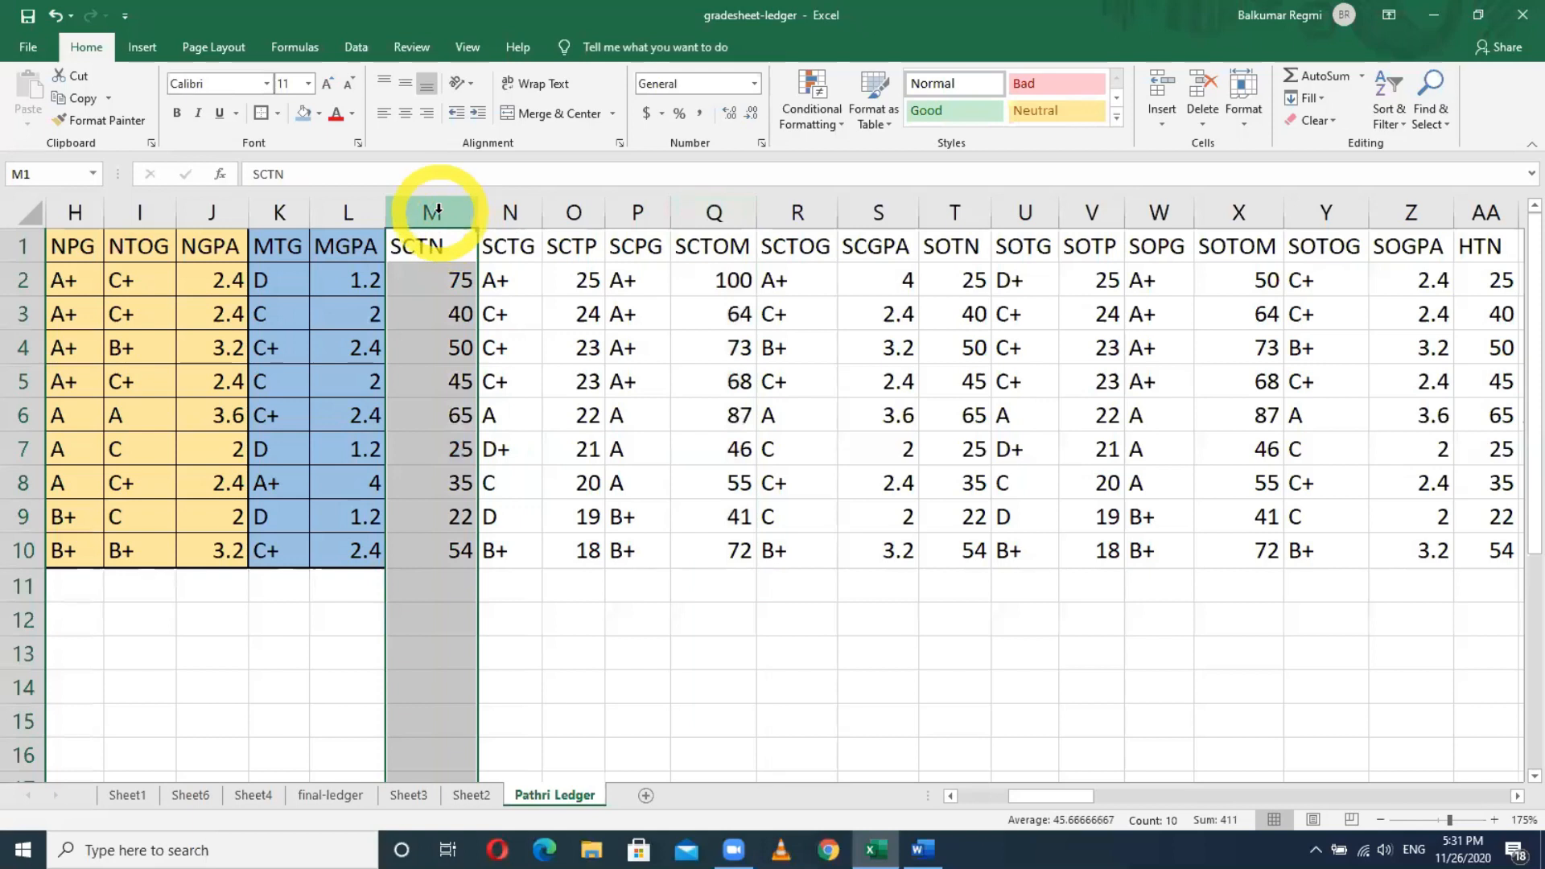
key(ctrl)
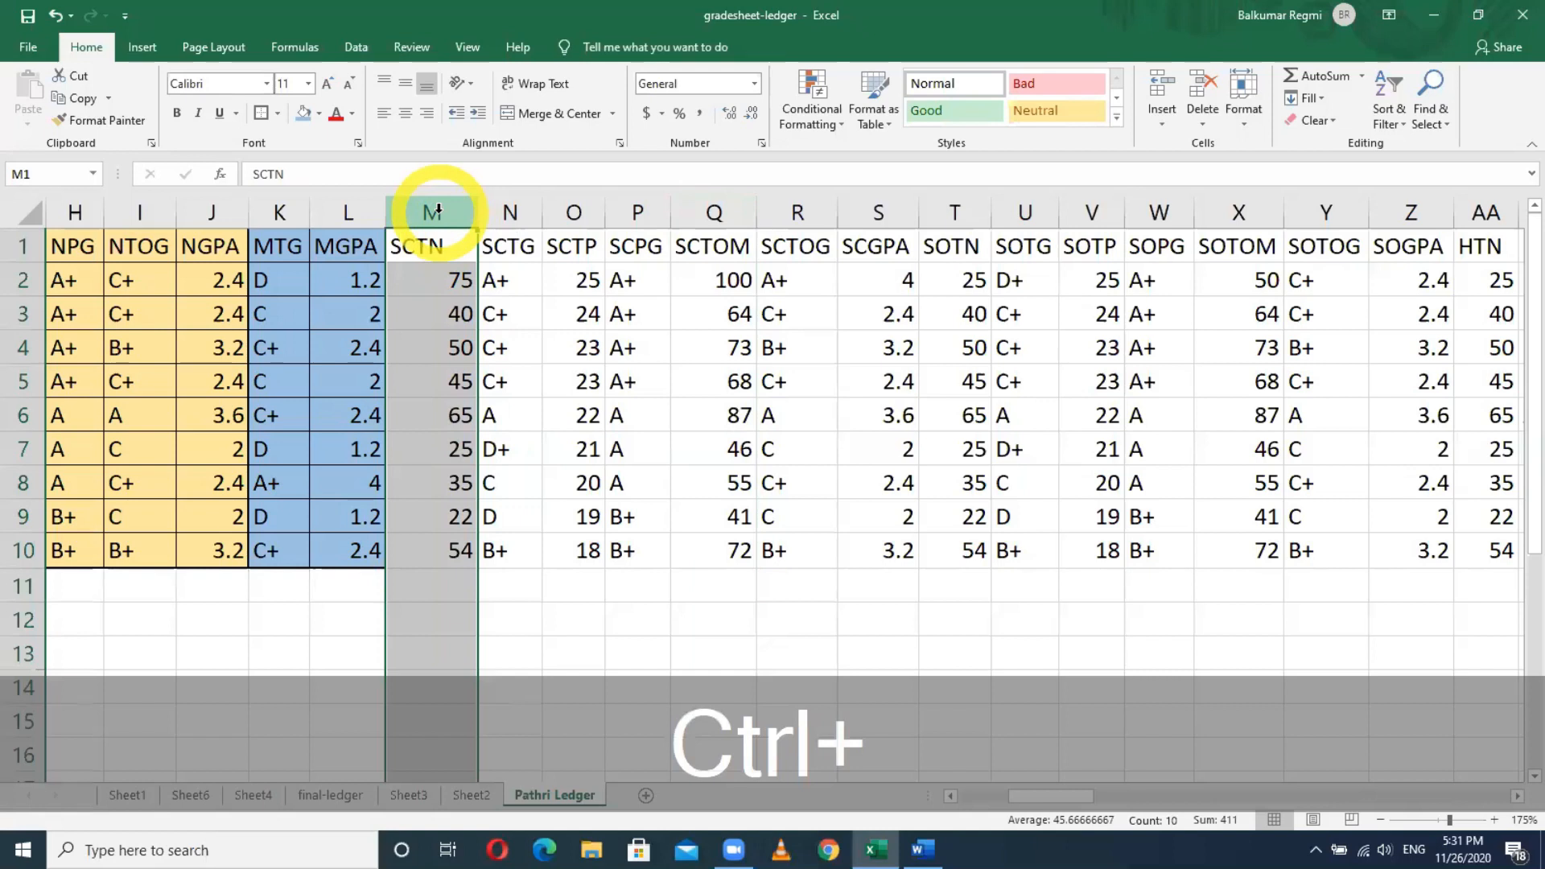
ctrl+click(579, 204)
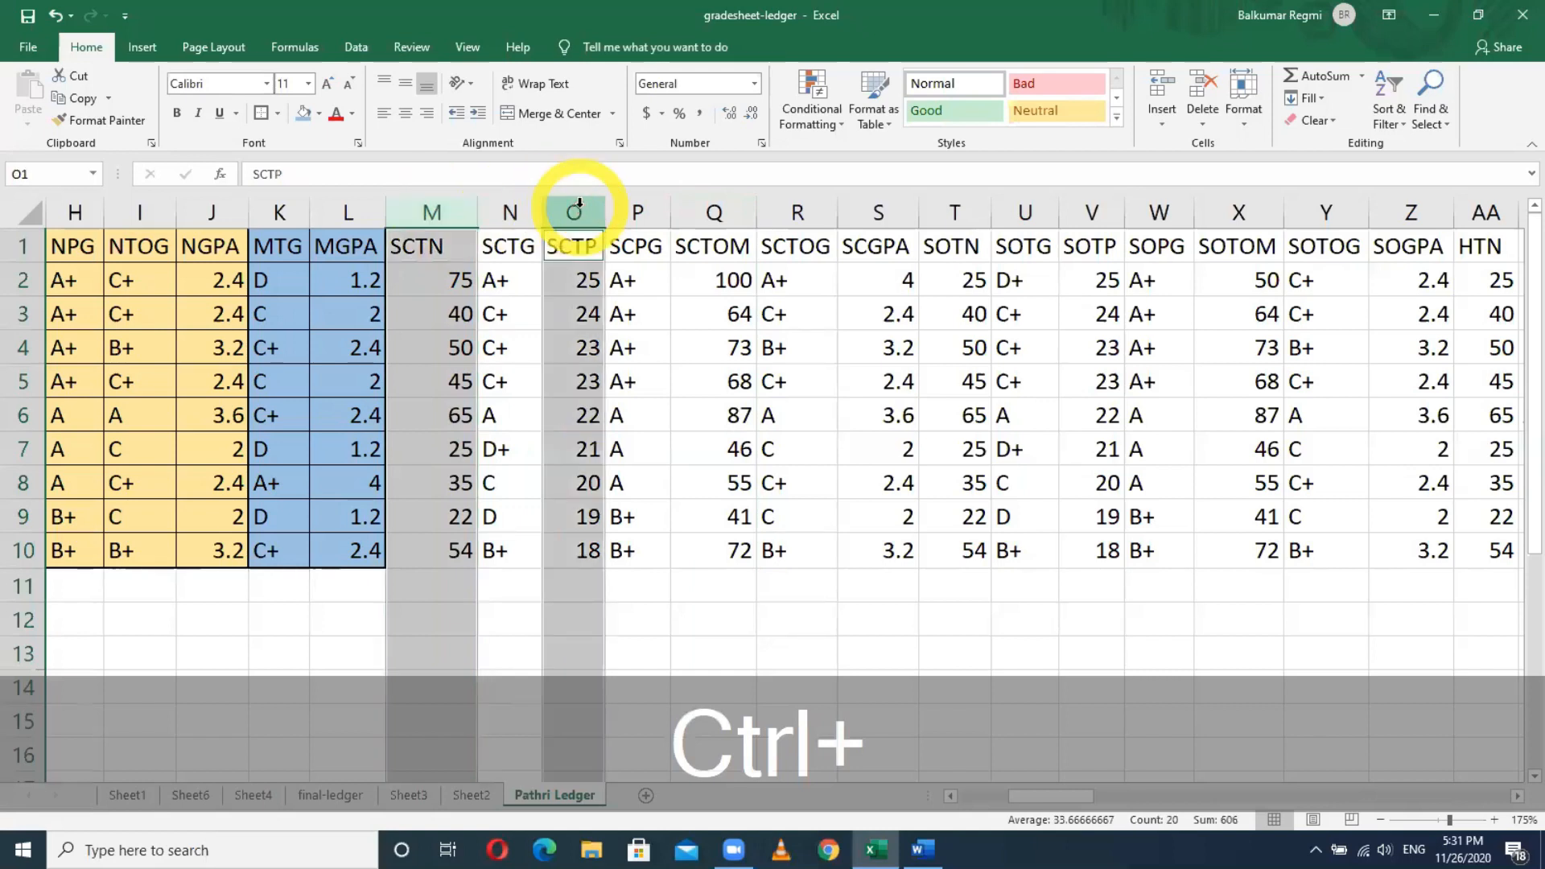
ctrl+click(722, 211)
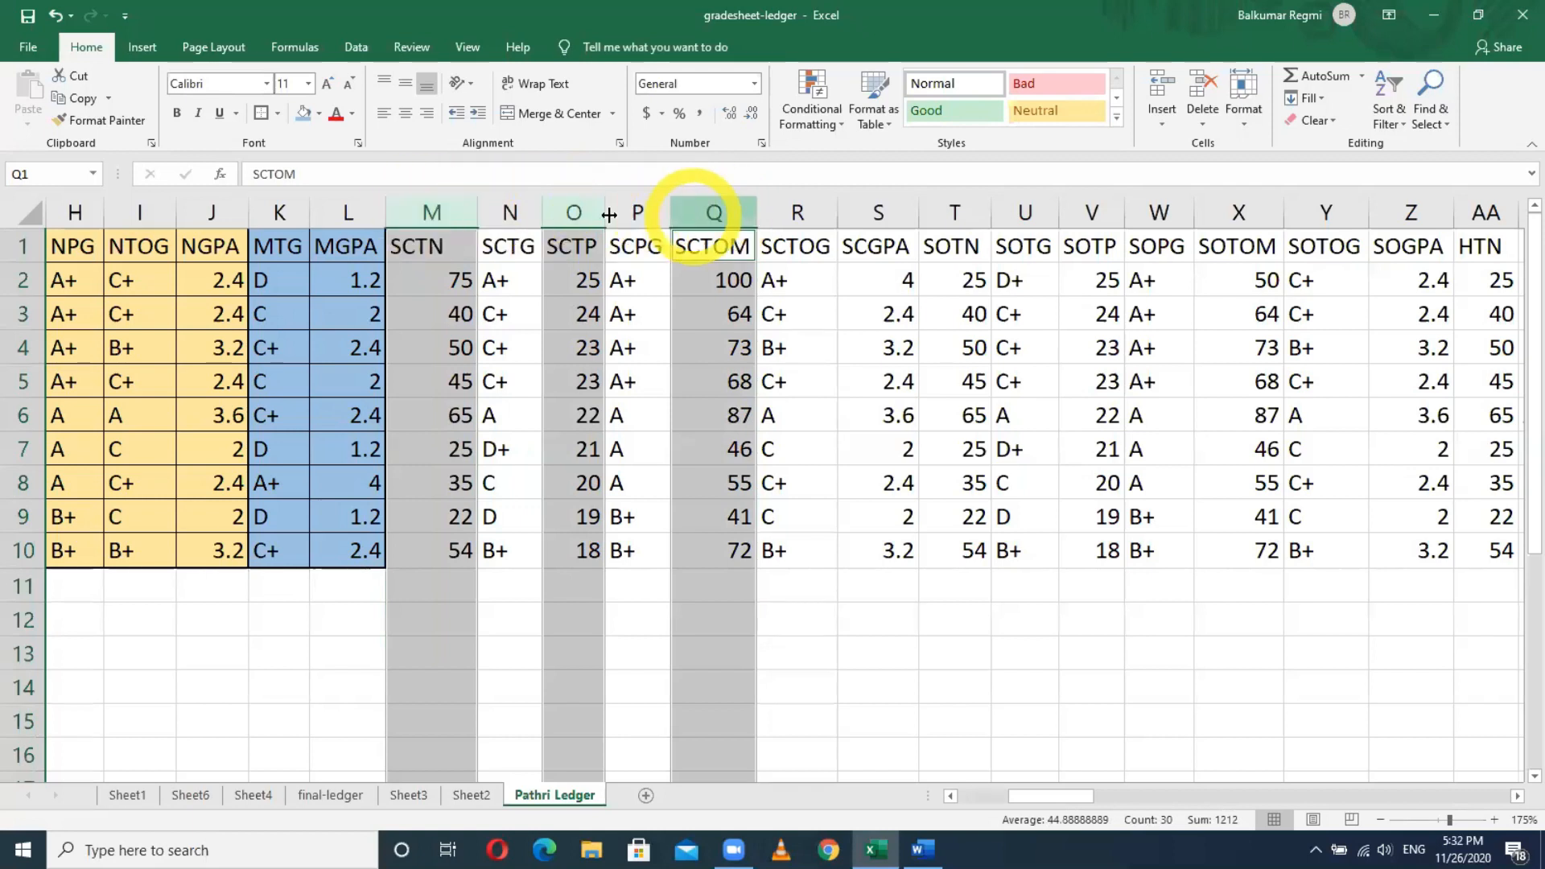
right_click(691, 217)
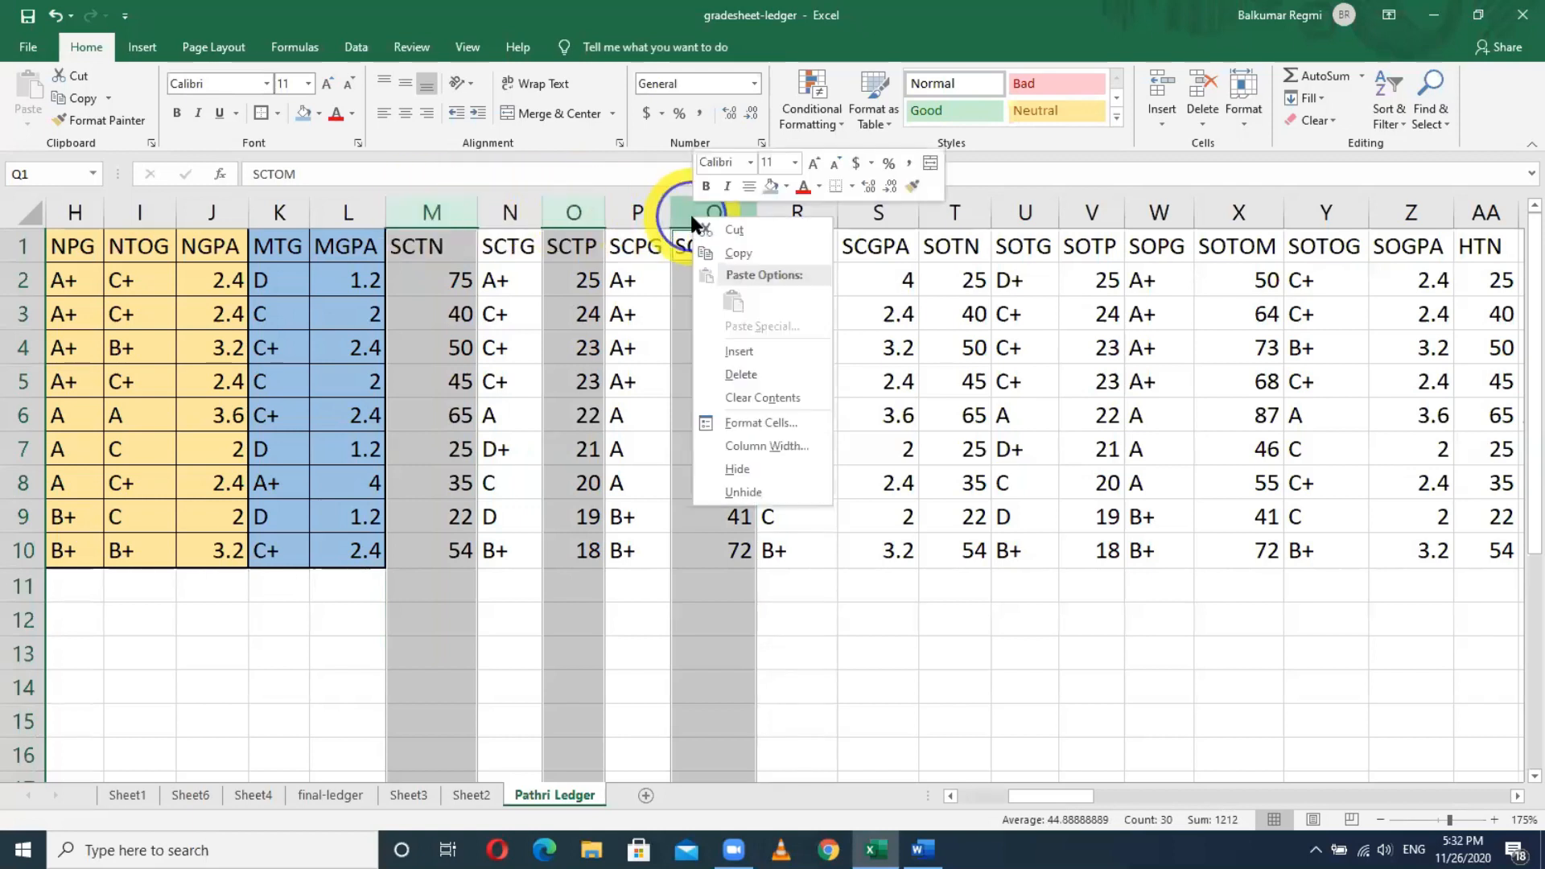
click(732, 375)
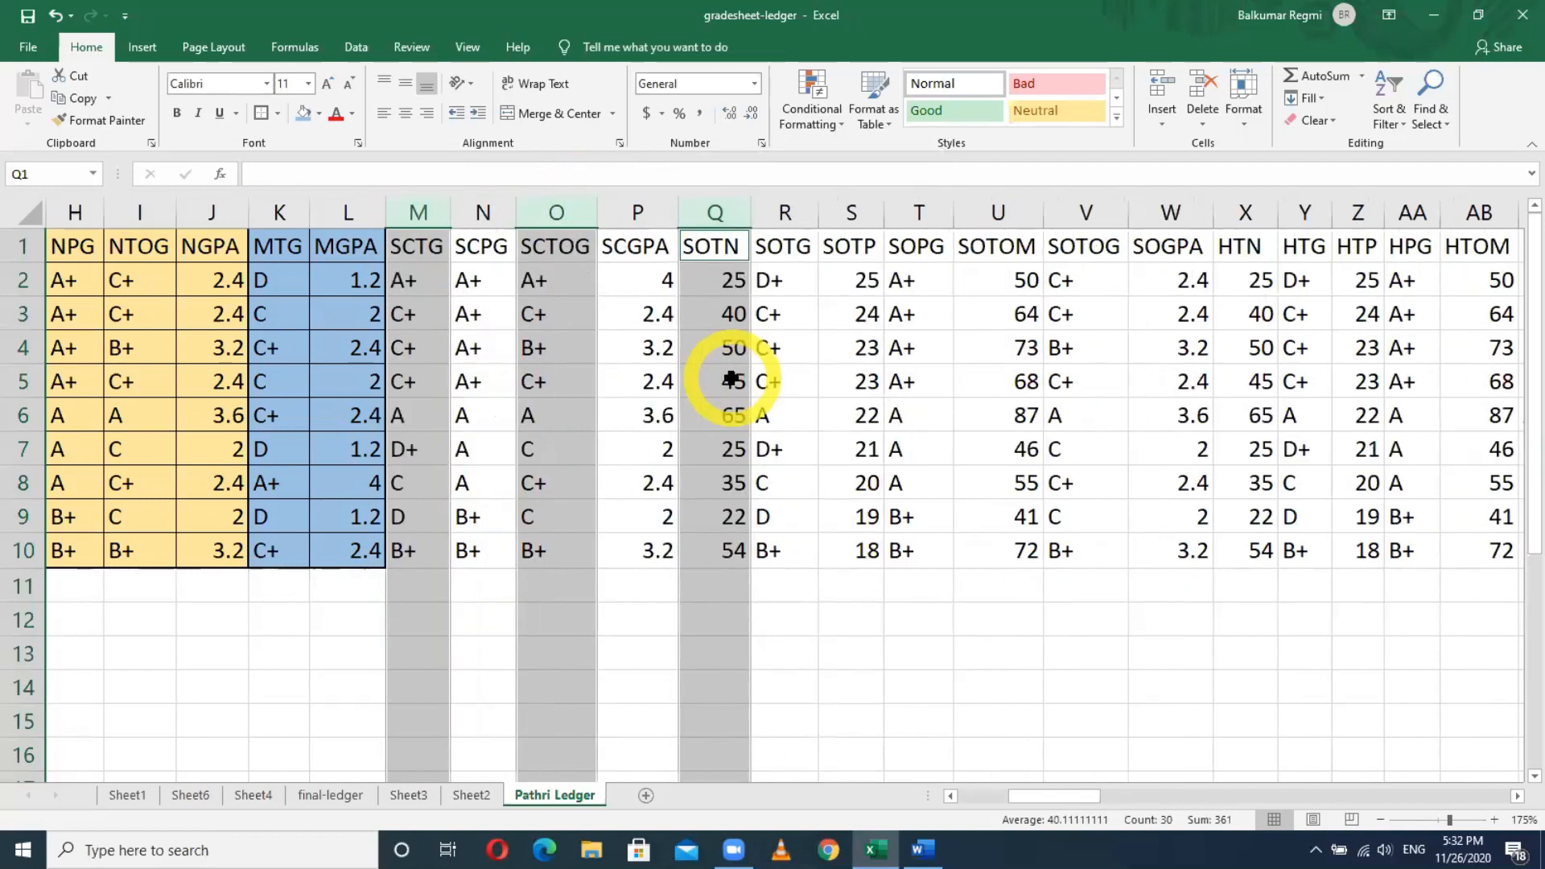
Apply All Borders and Thick Outside Borders to the SCTG to SCGPA grade block M1:P10.
click(563, 375)
click(436, 246)
drag(435, 246, 603, 541)
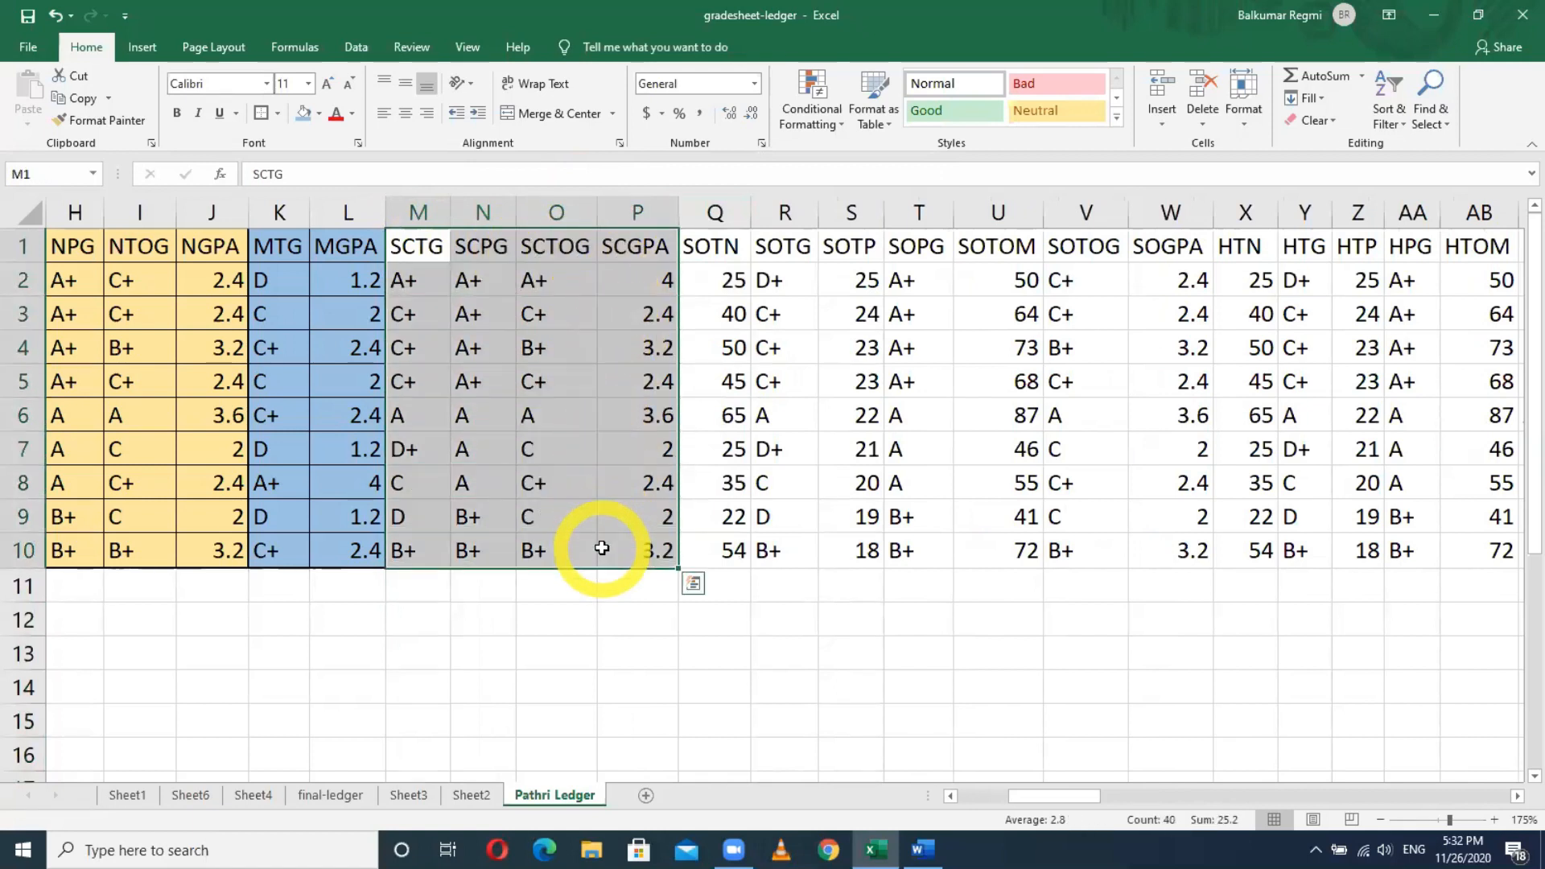
click(277, 113)
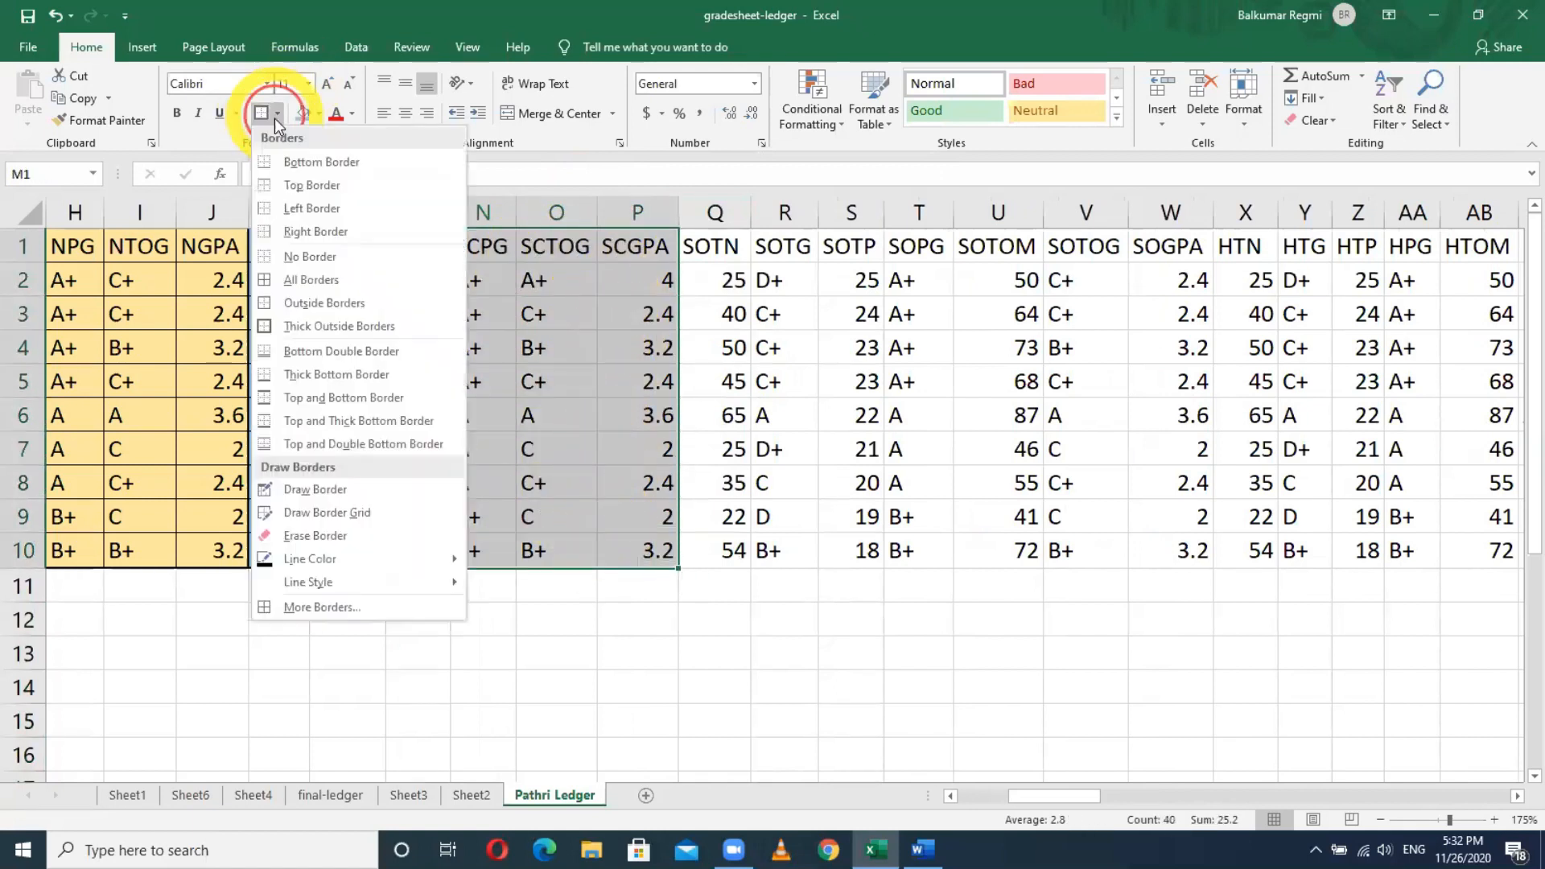
click(310, 300)
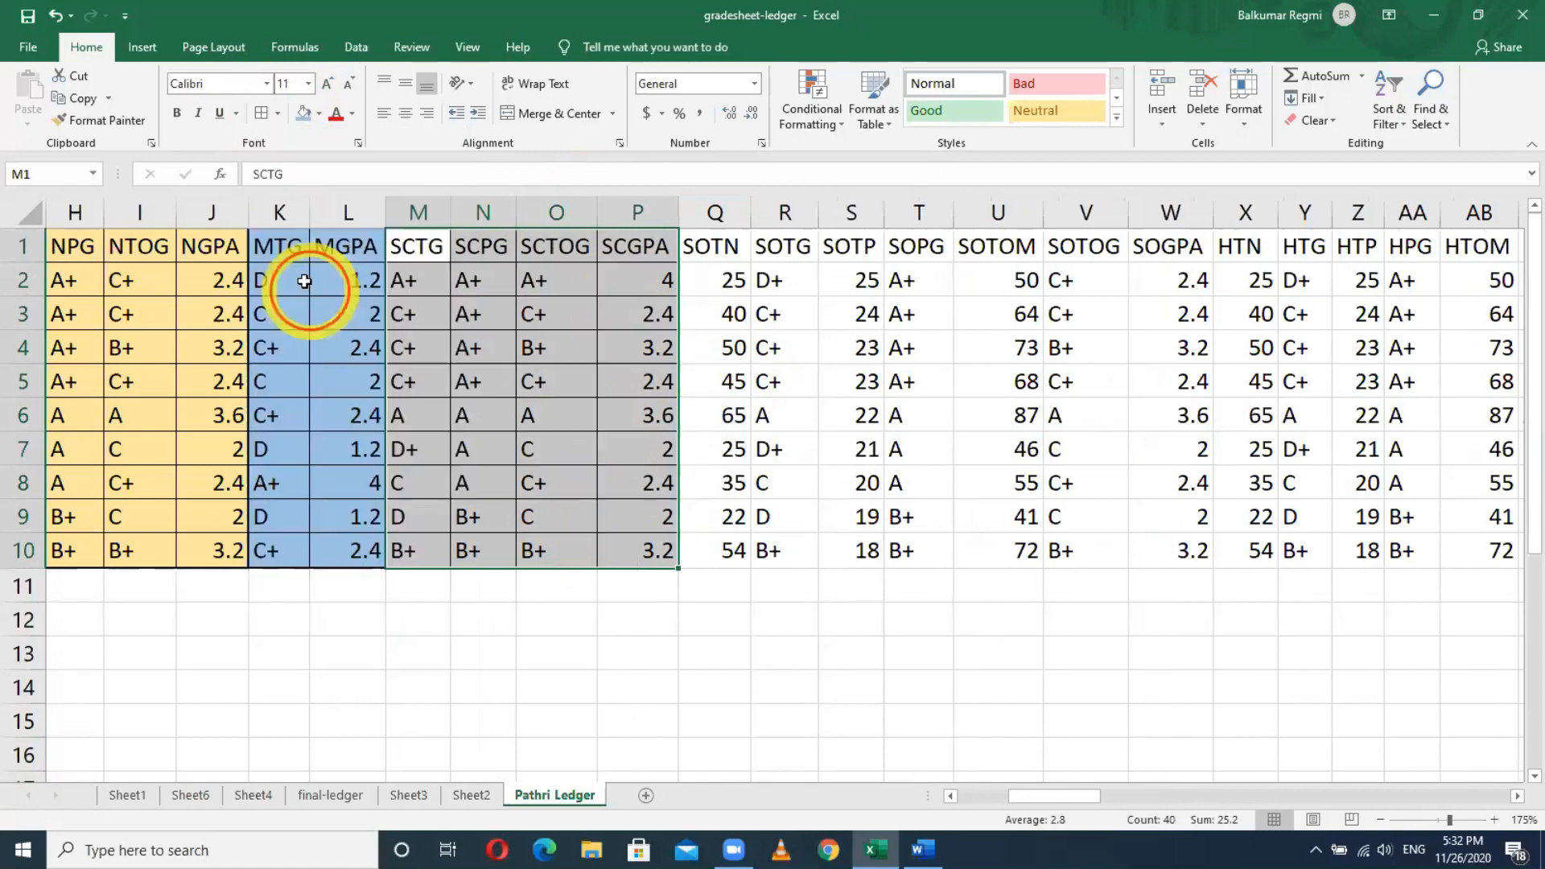
click(276, 113)
click(276, 325)
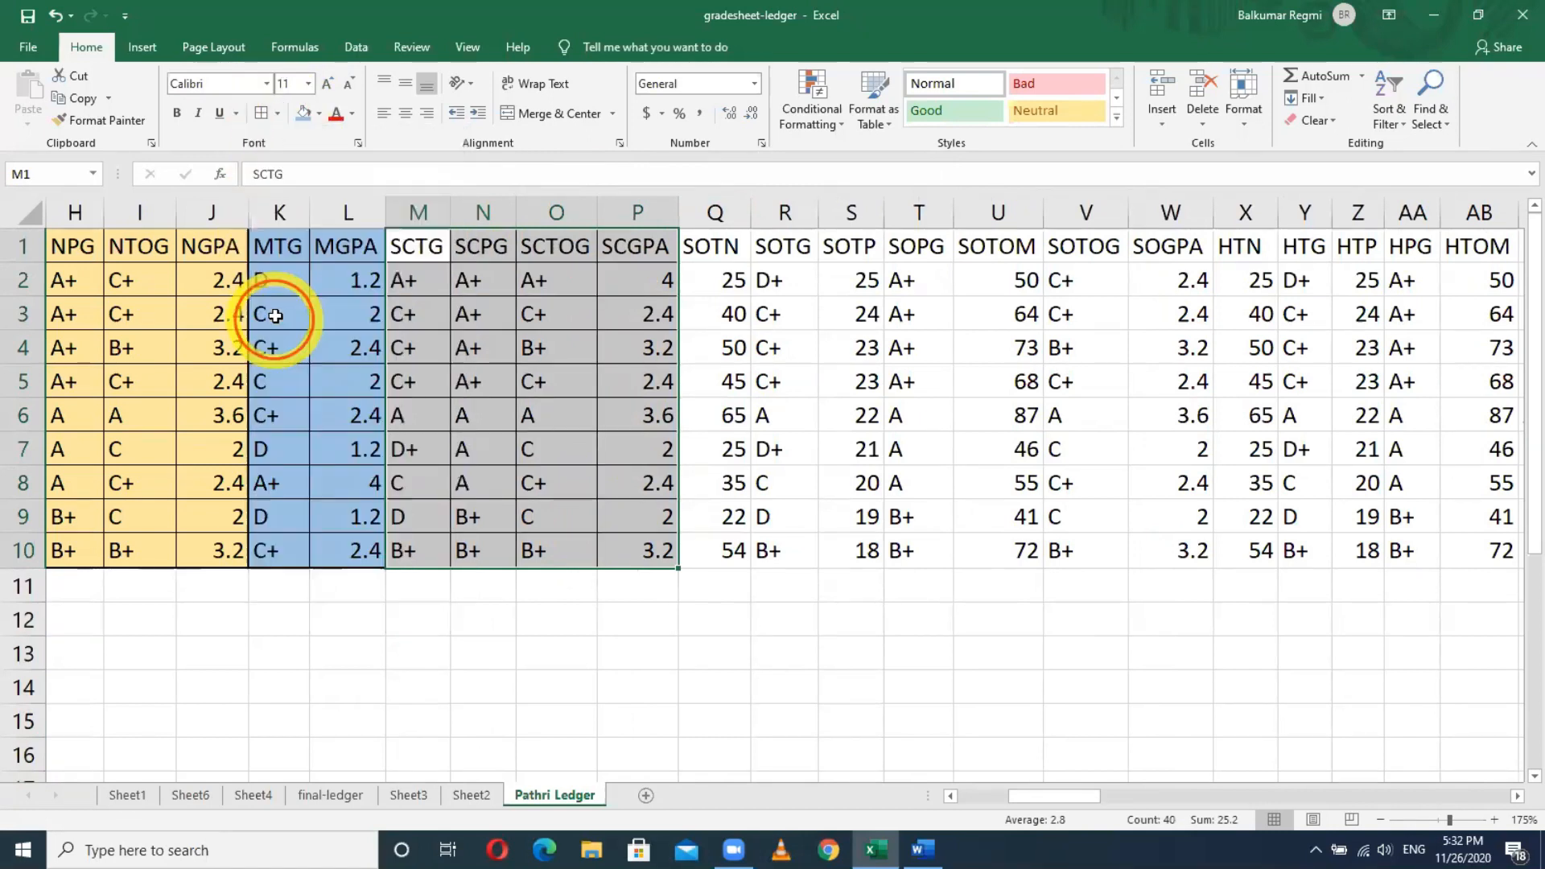
Fill the SCTG to SCGPA grade block M1:P10 with a light orange theme color.
click(319, 113)
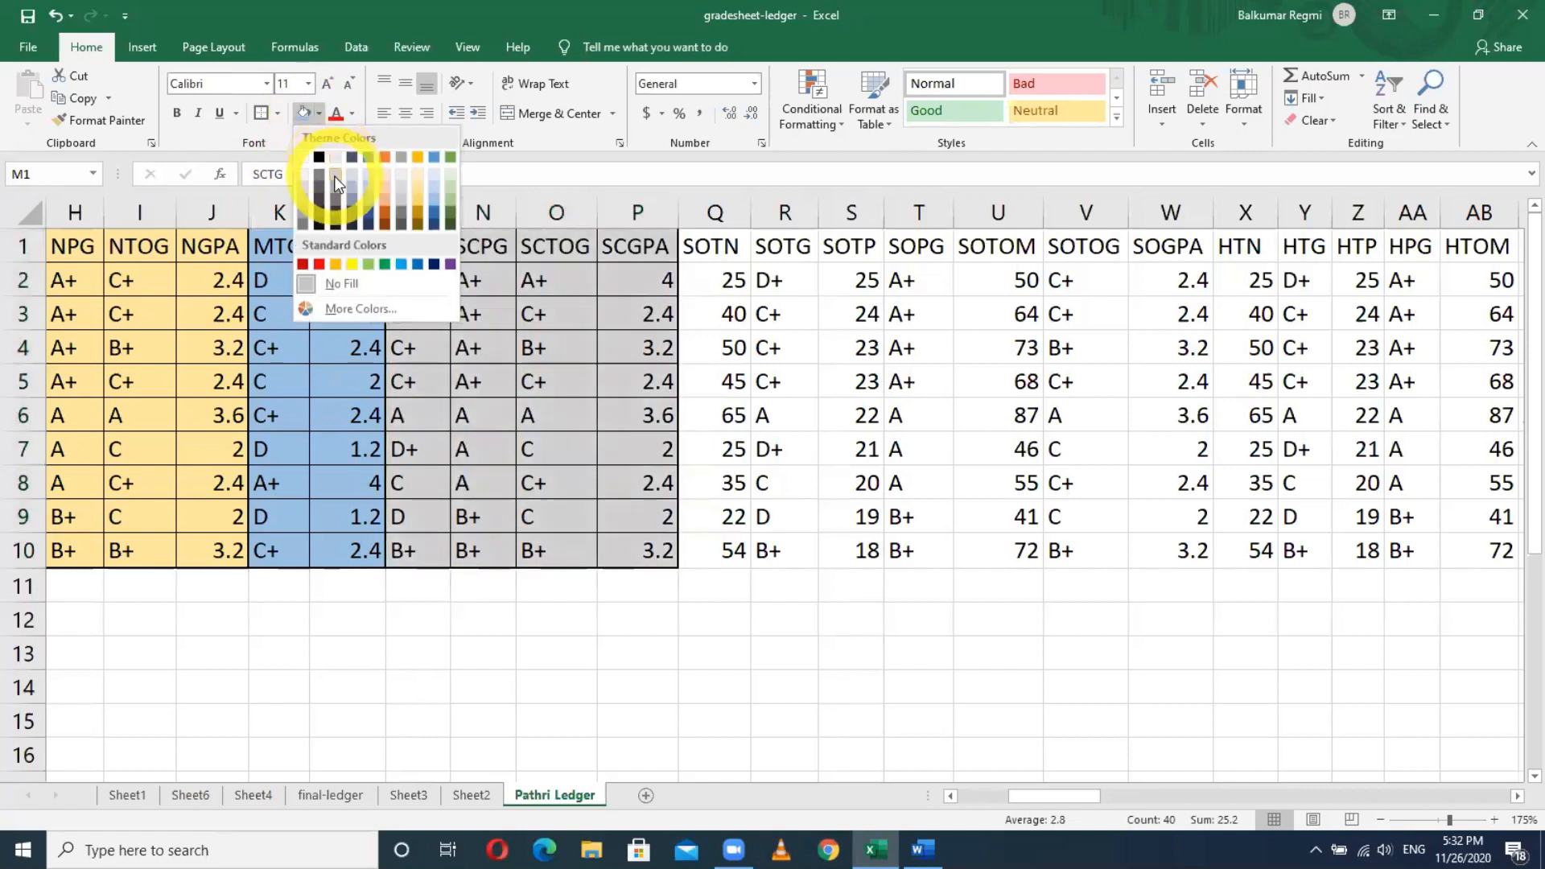
click(380, 190)
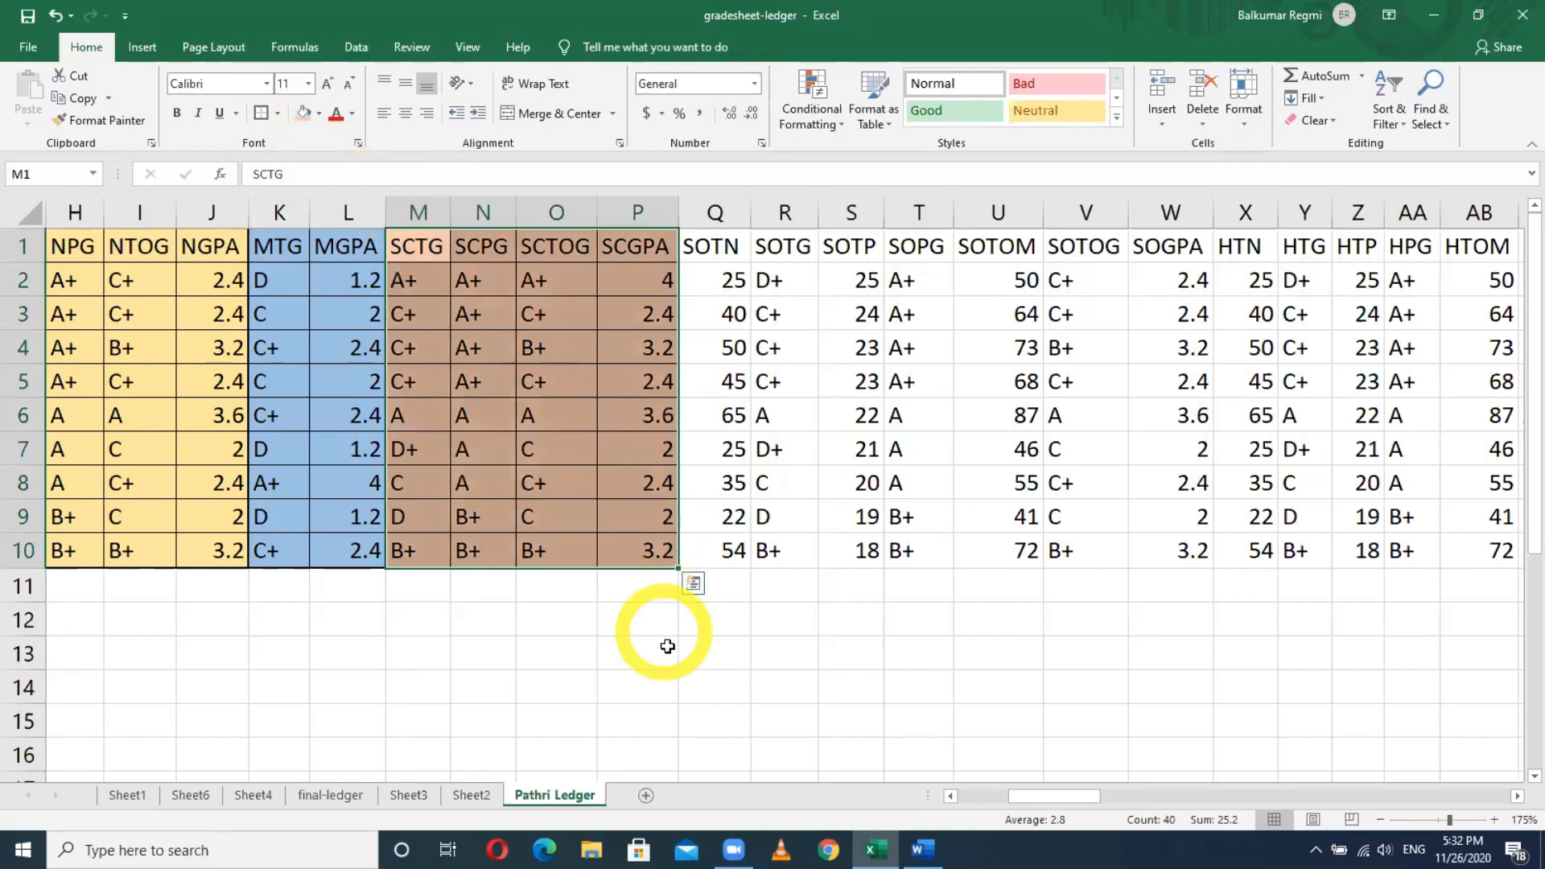
click(668, 638)
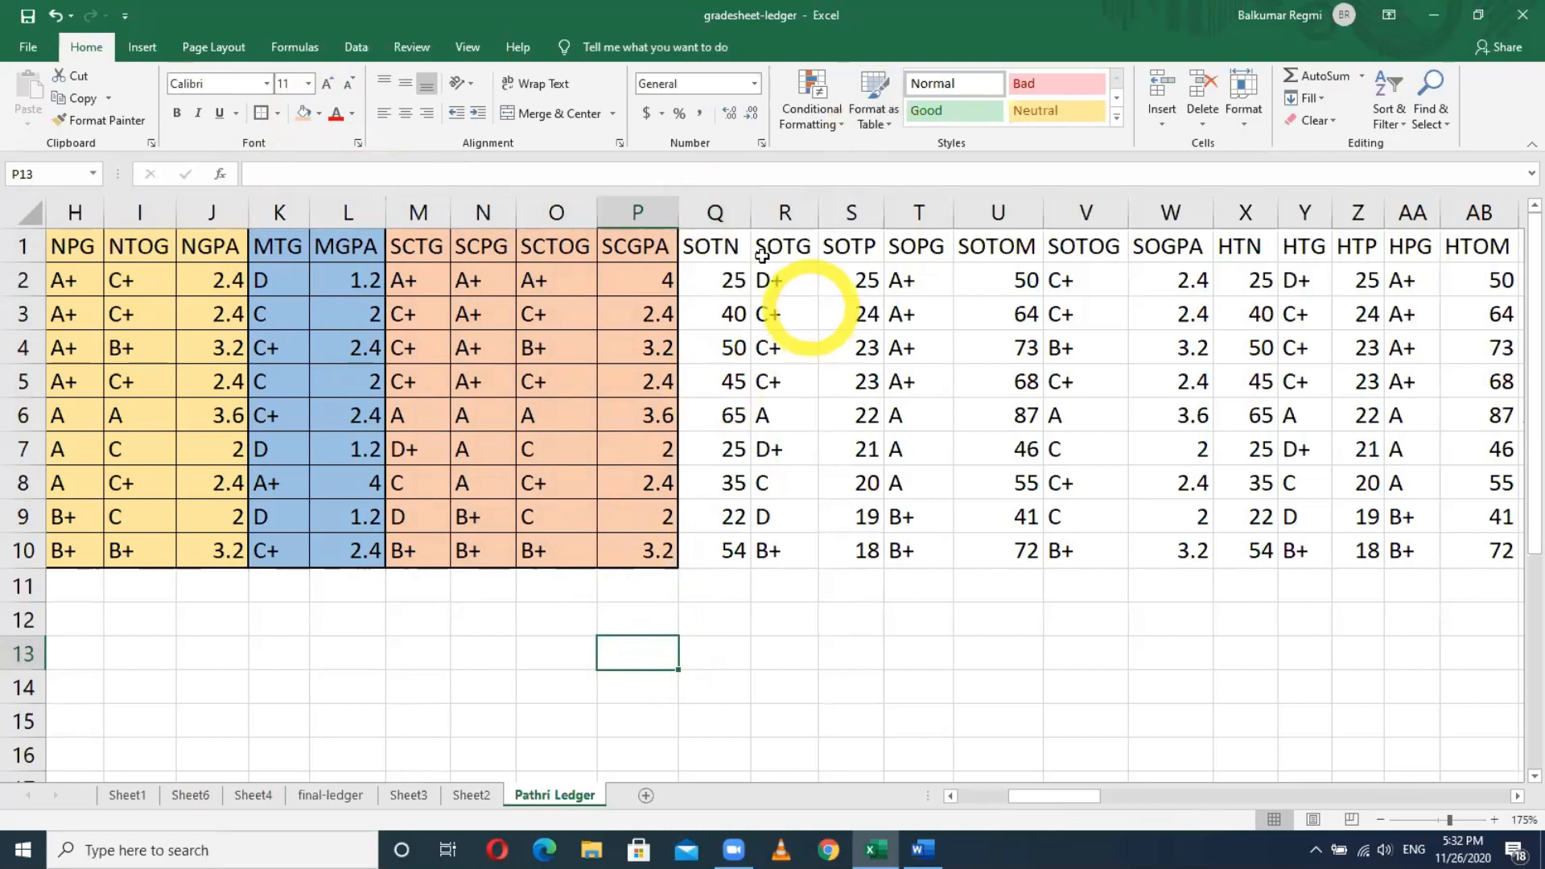
Delete the TN, TP and TOM mark columns of the SO, H, OPT1 and OPT2 subjects together from the Pathri Ledger sheet.
click(735, 201)
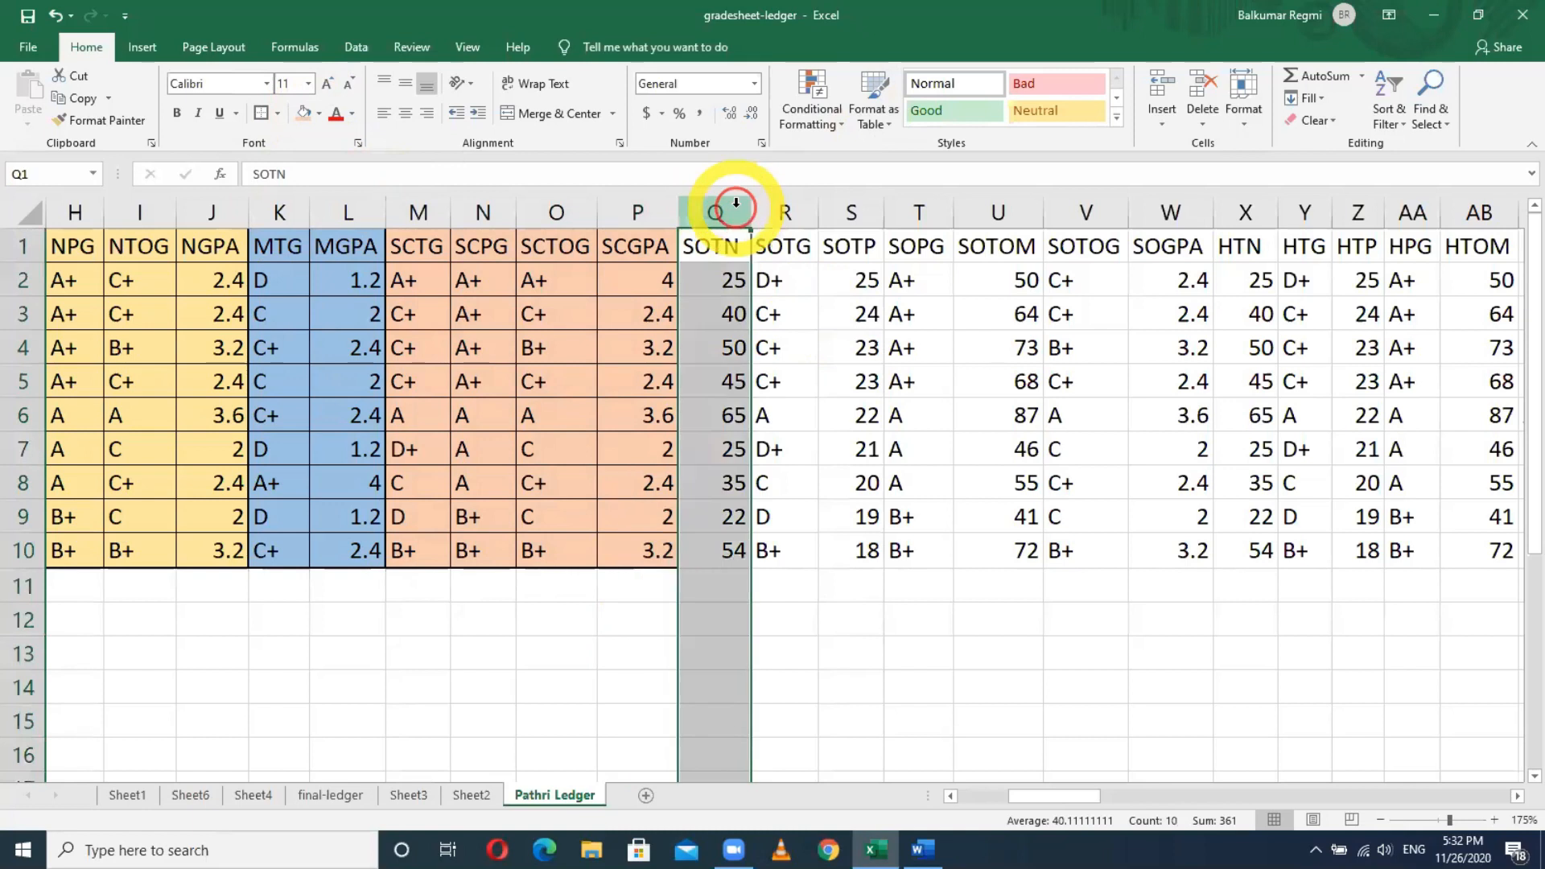
ctrl+click(851, 202)
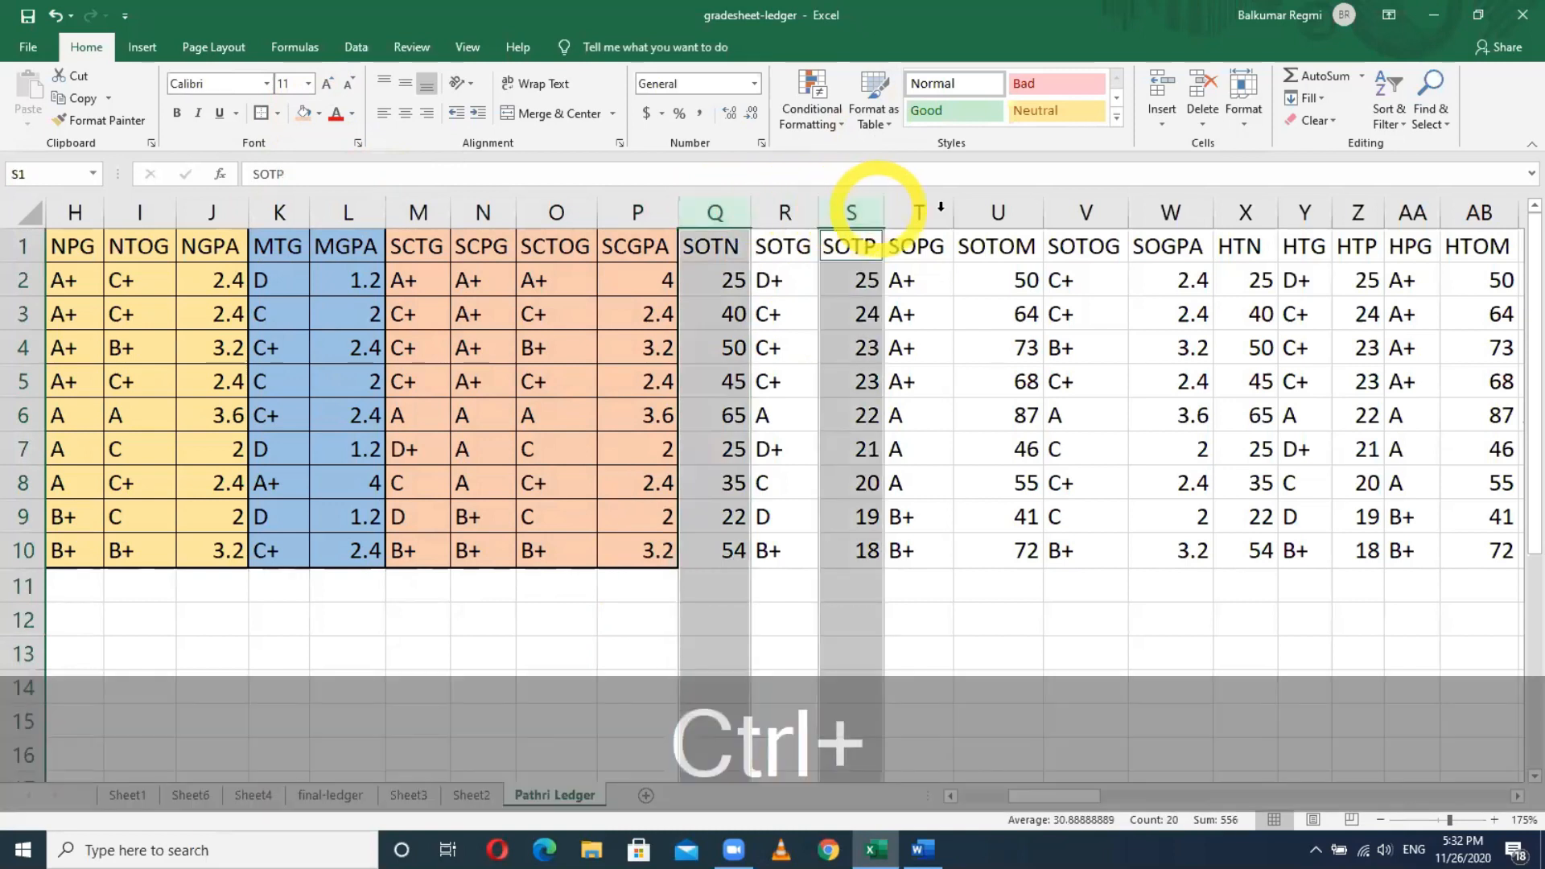
ctrl+click(983, 209)
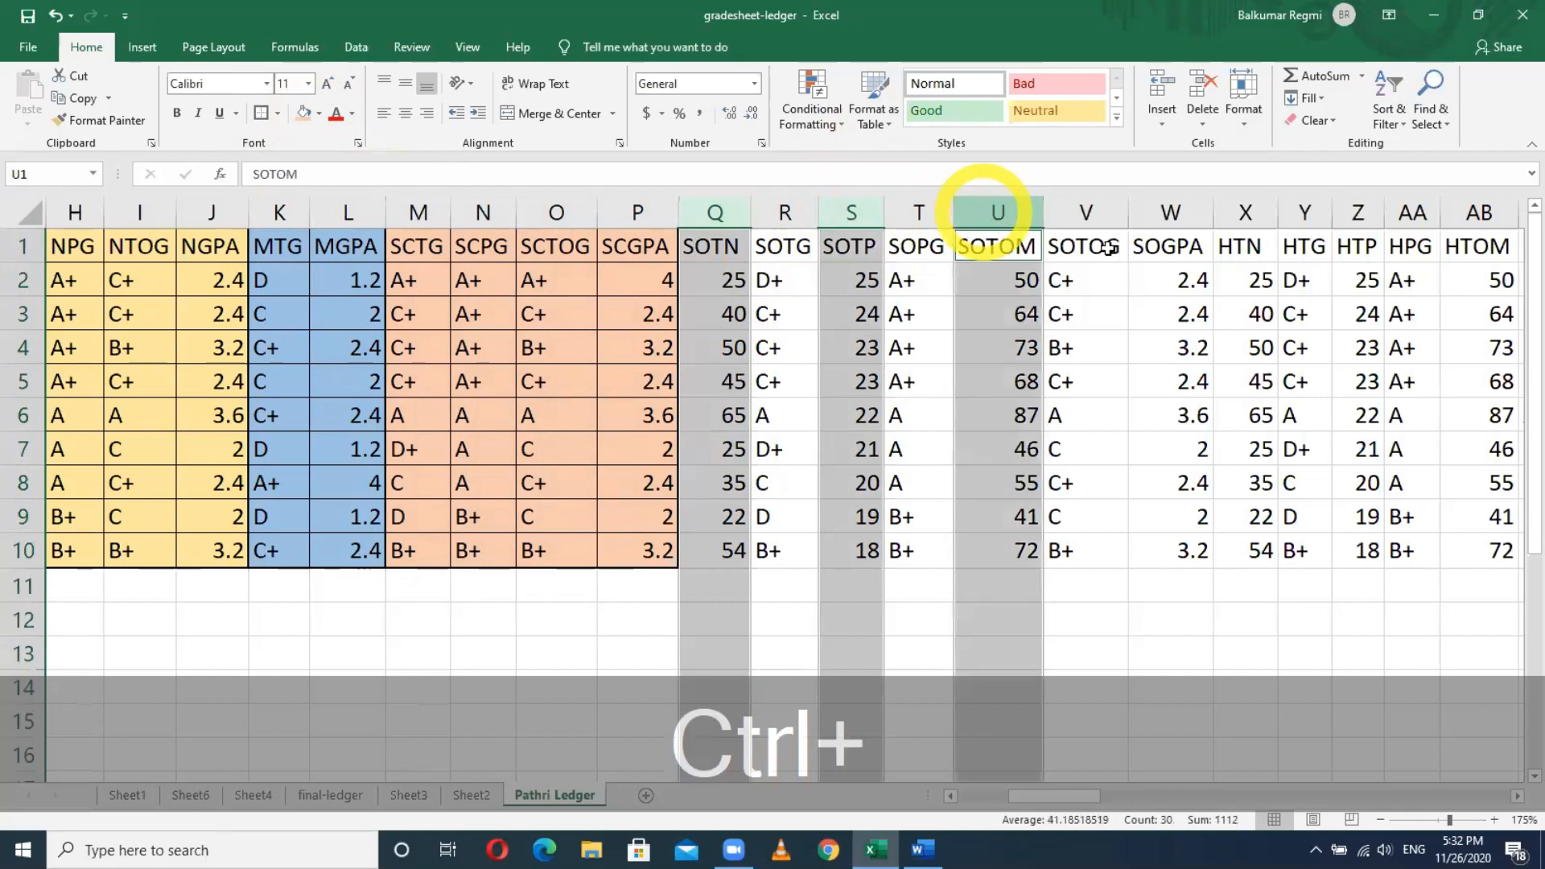
ctrl+click(1241, 211)
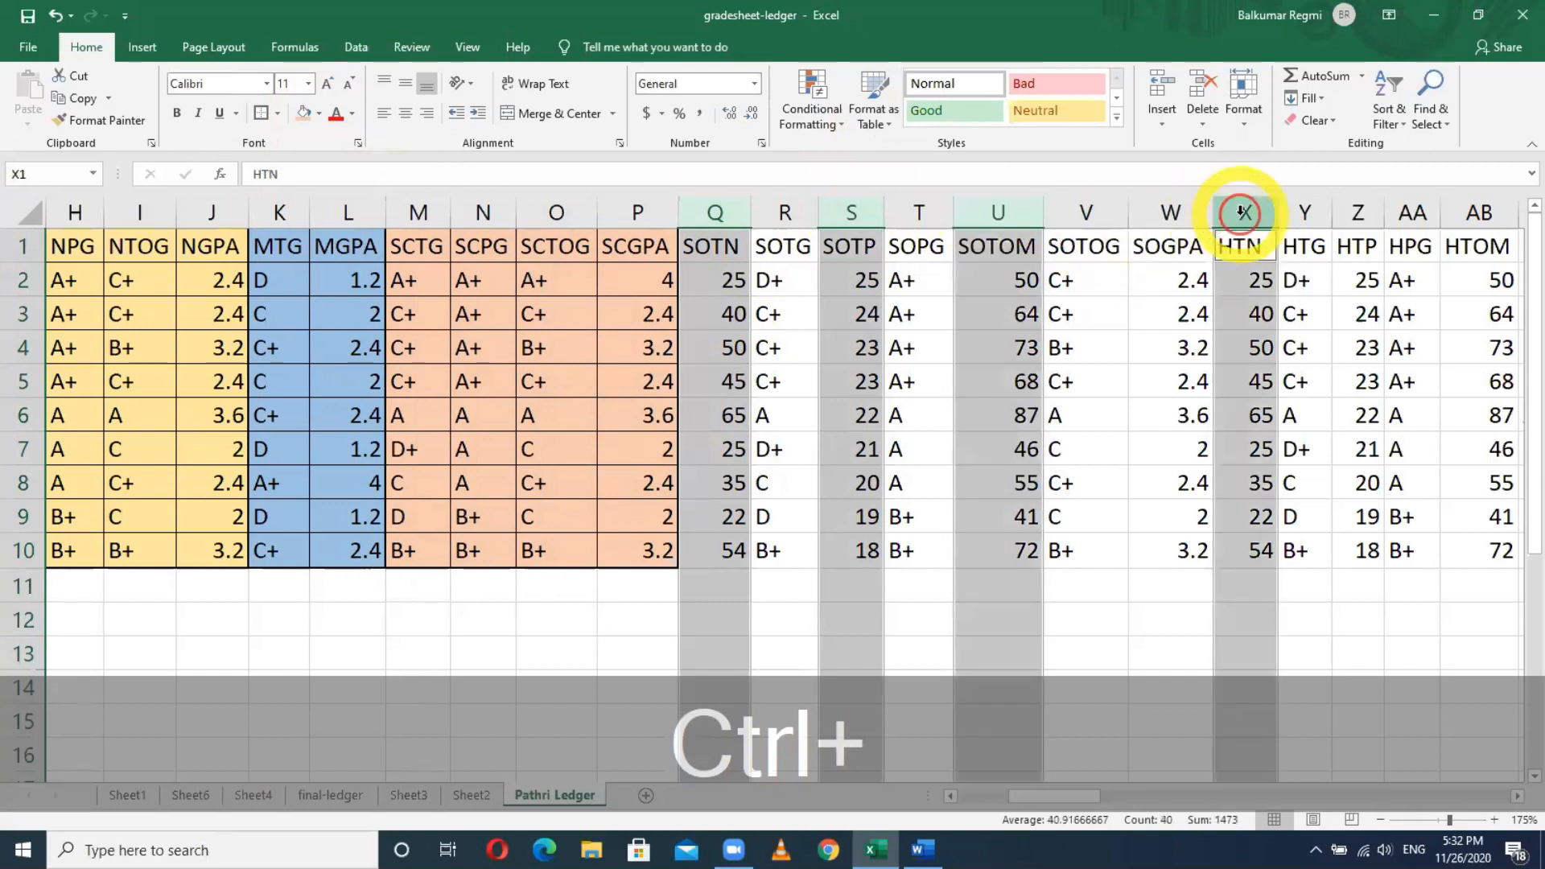
ctrl+click(1359, 211)
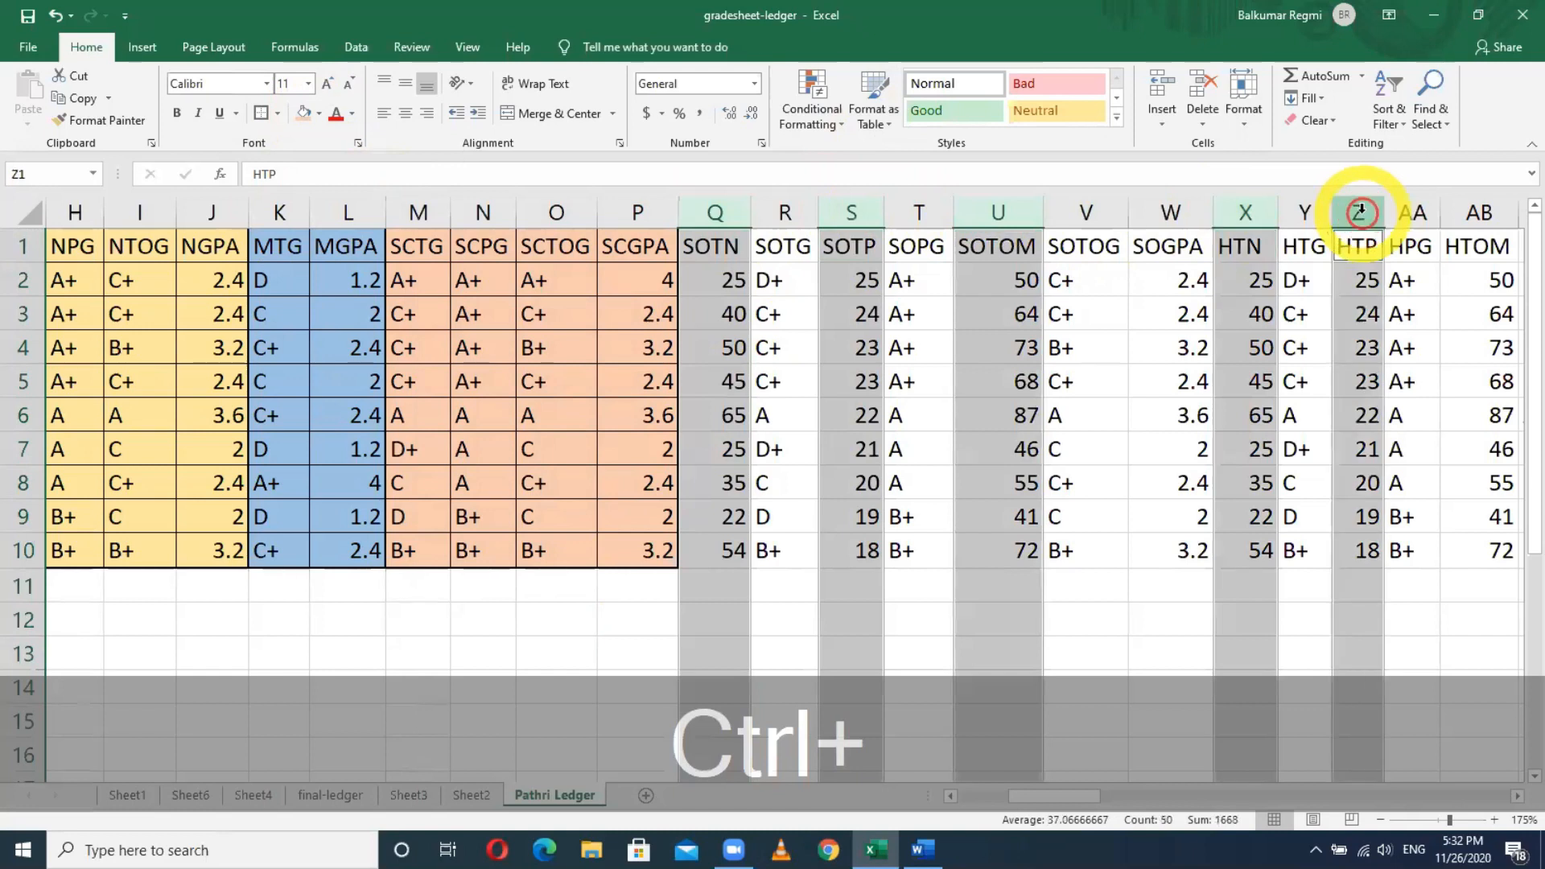
ctrl+click(1464, 207)
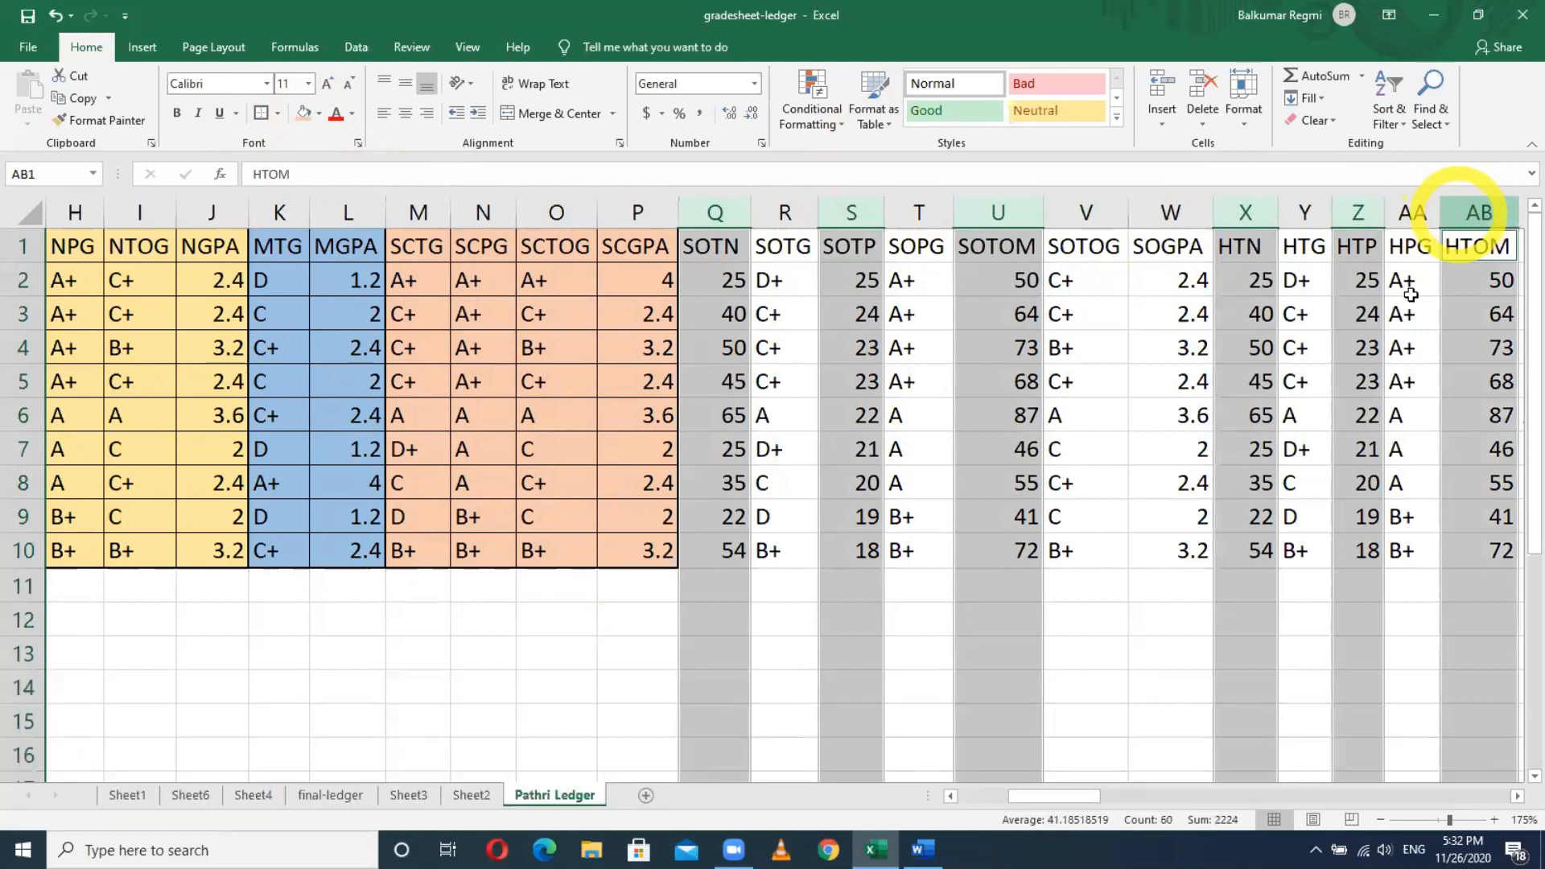
drag(1055, 800, 1149, 799)
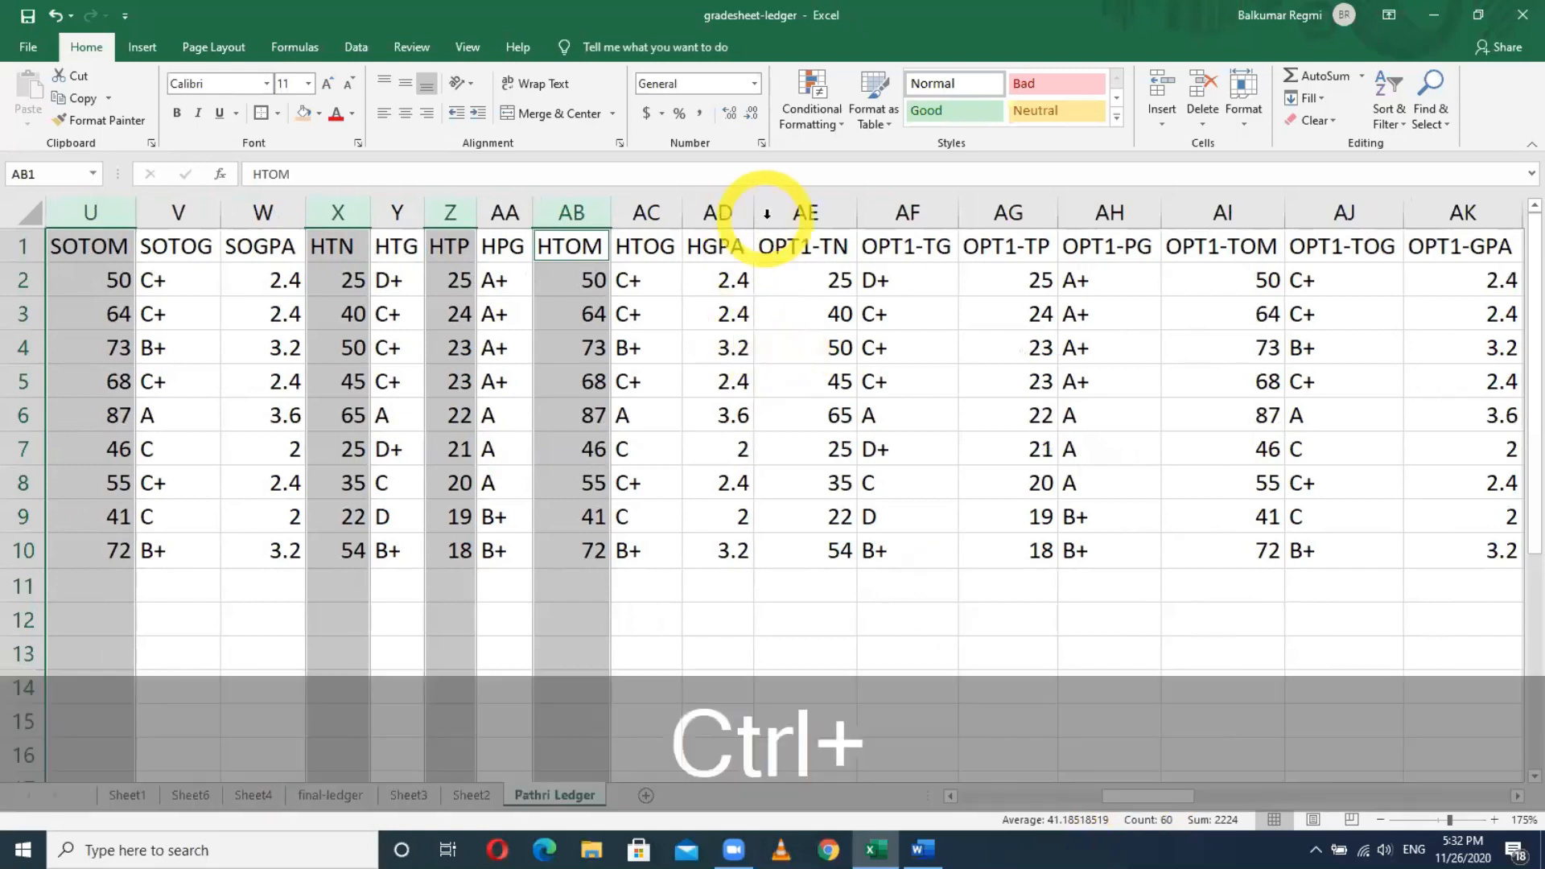
ctrl+click(811, 212)
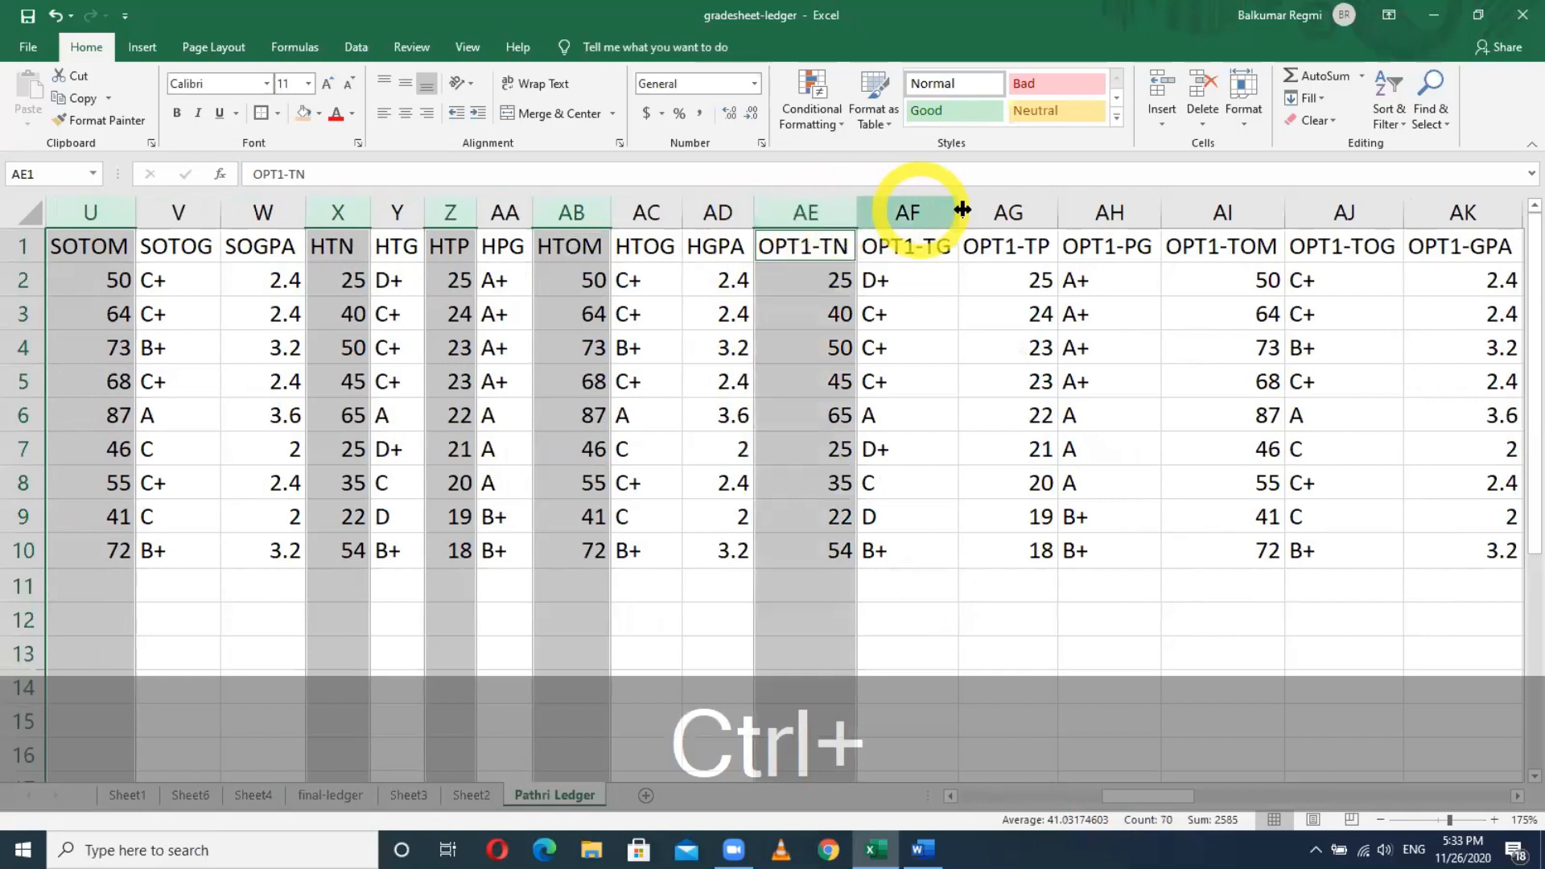
ctrl+click(1010, 211)
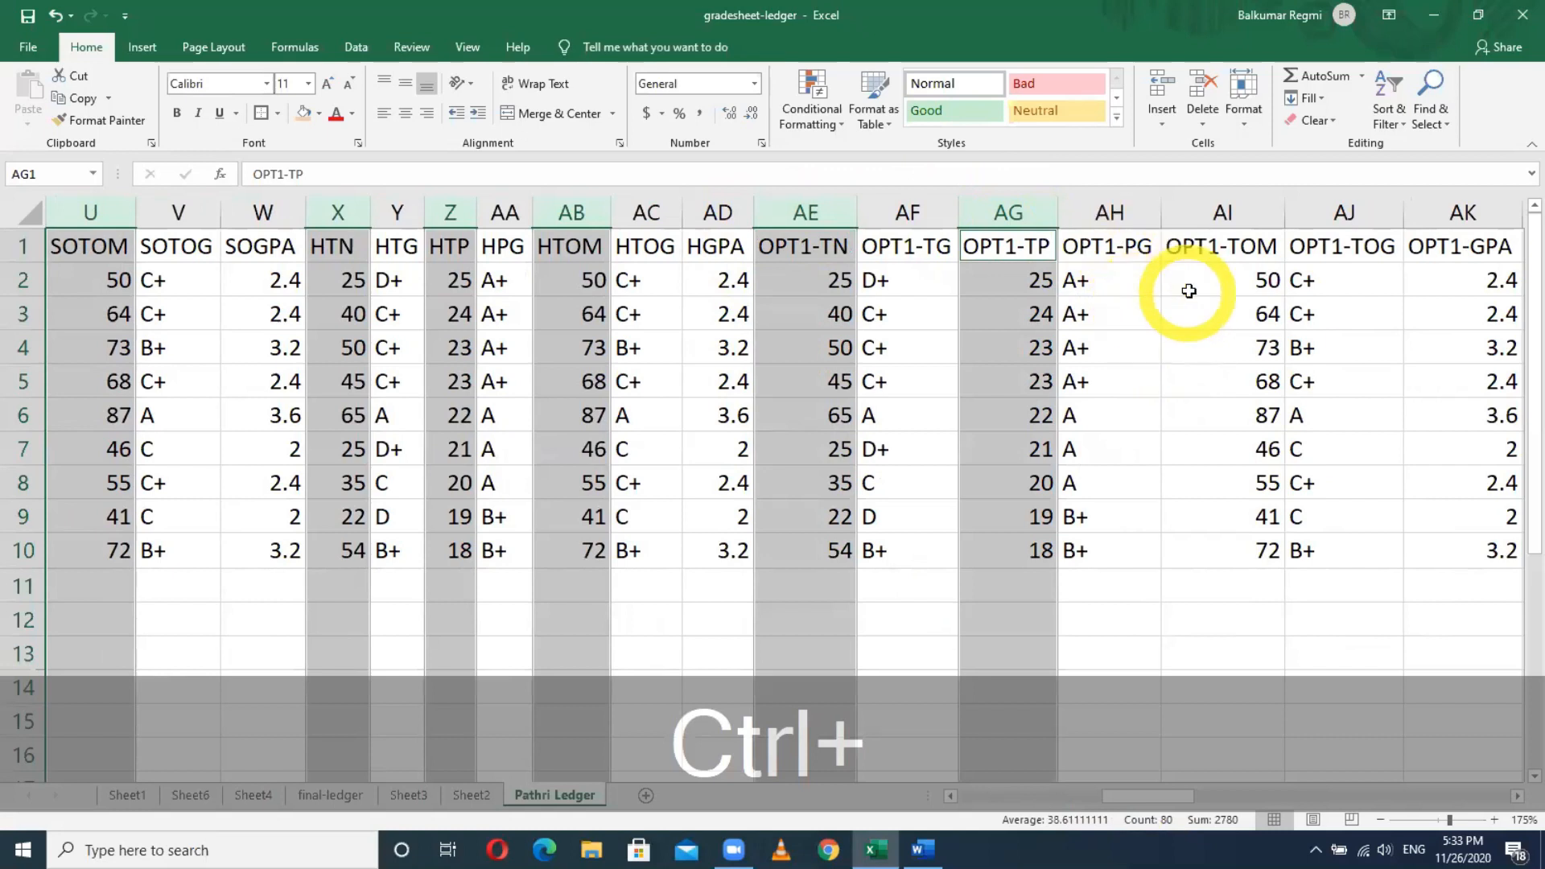
ctrl+click(1225, 213)
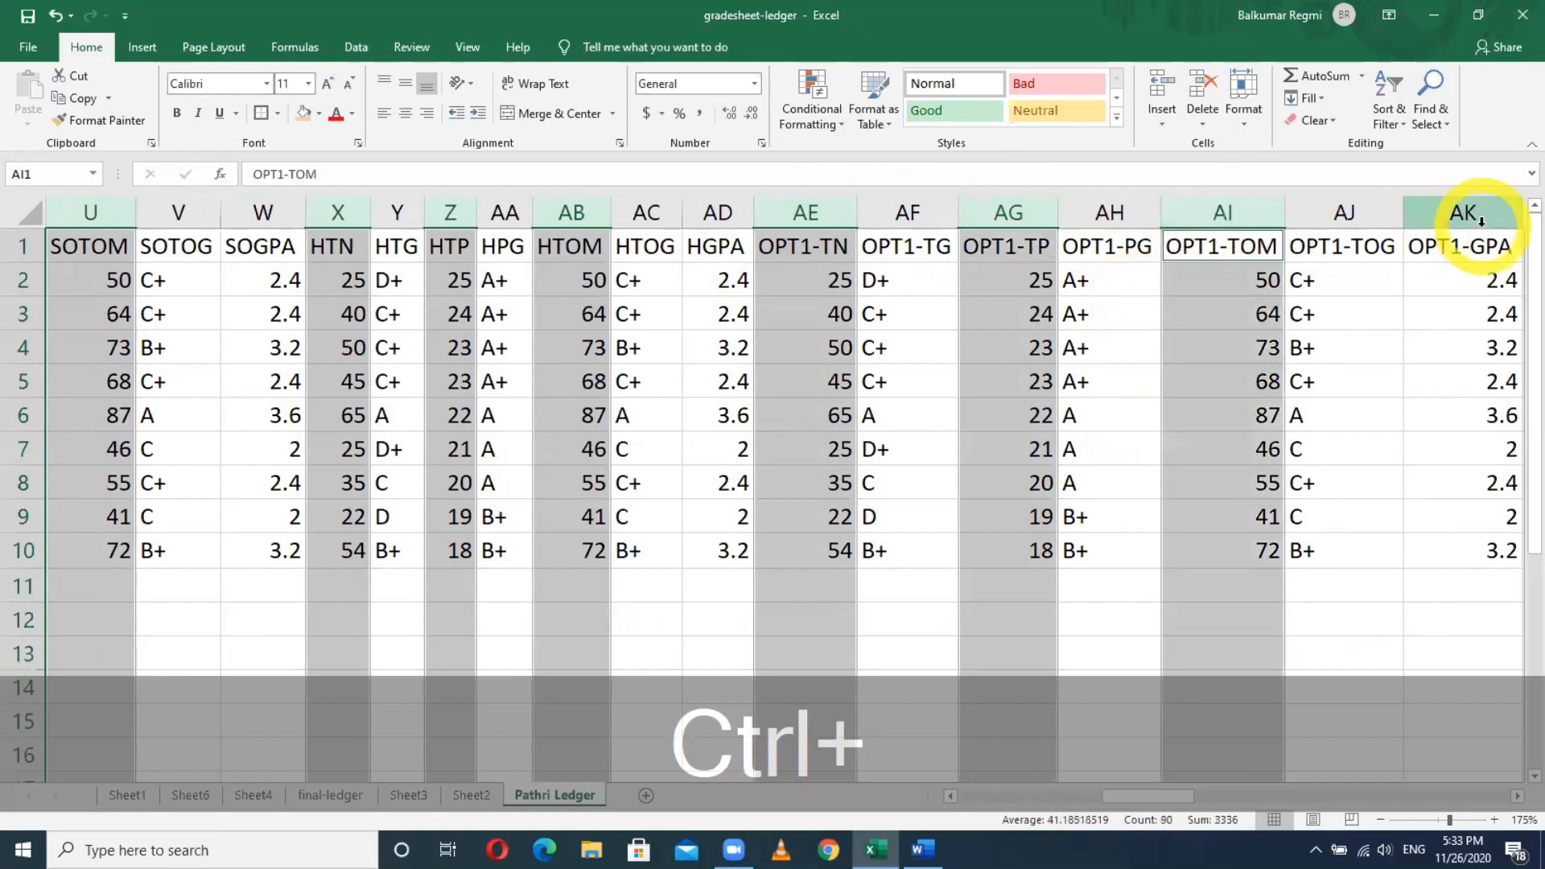
drag(1157, 795, 1254, 795)
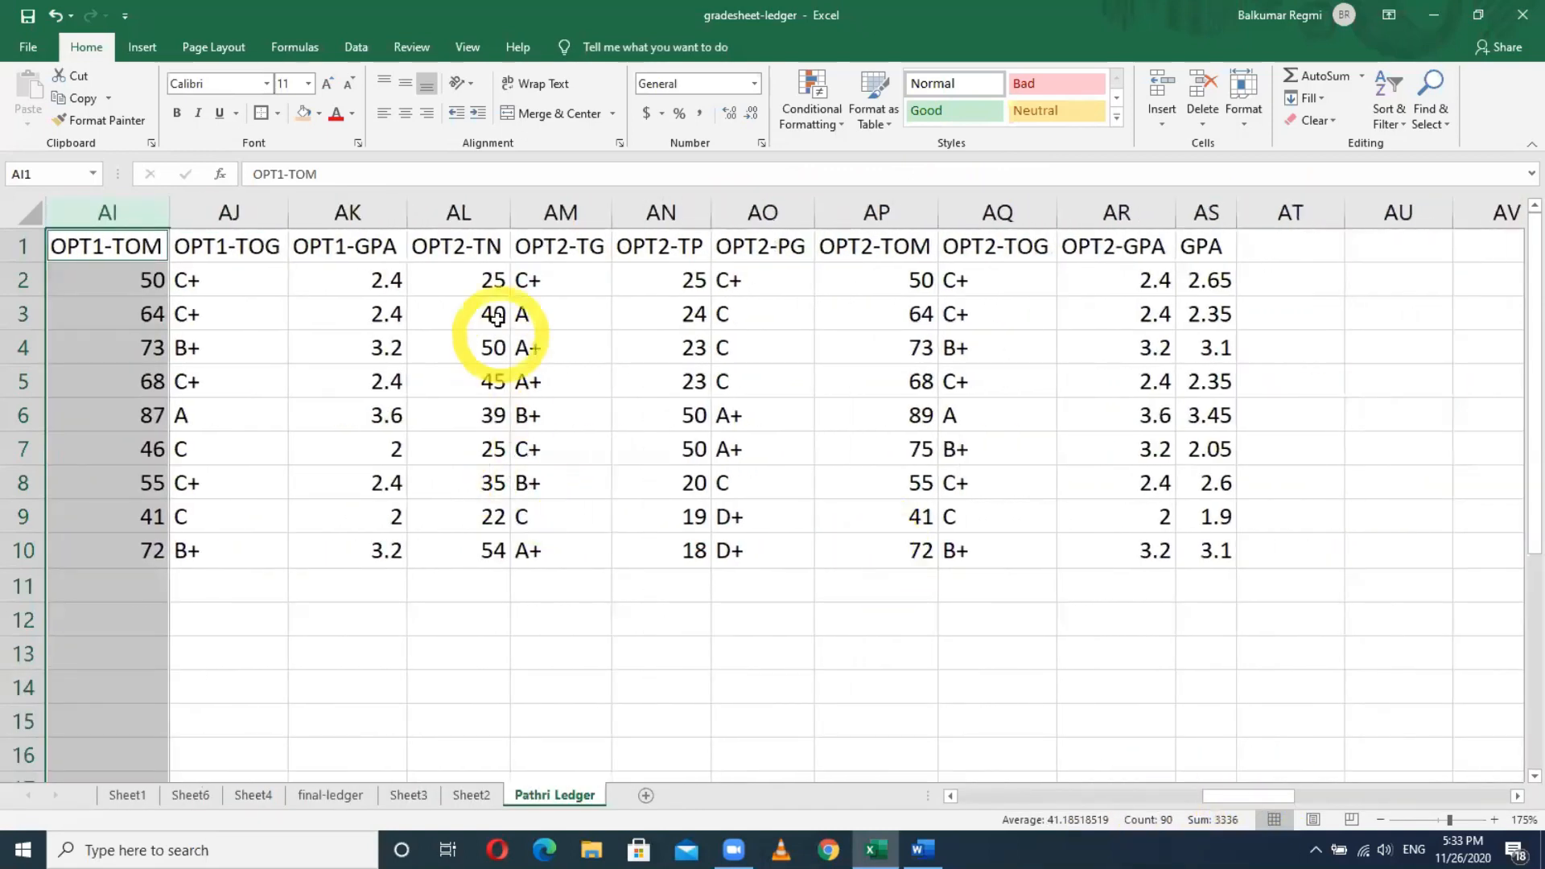
ctrl+click(470, 214)
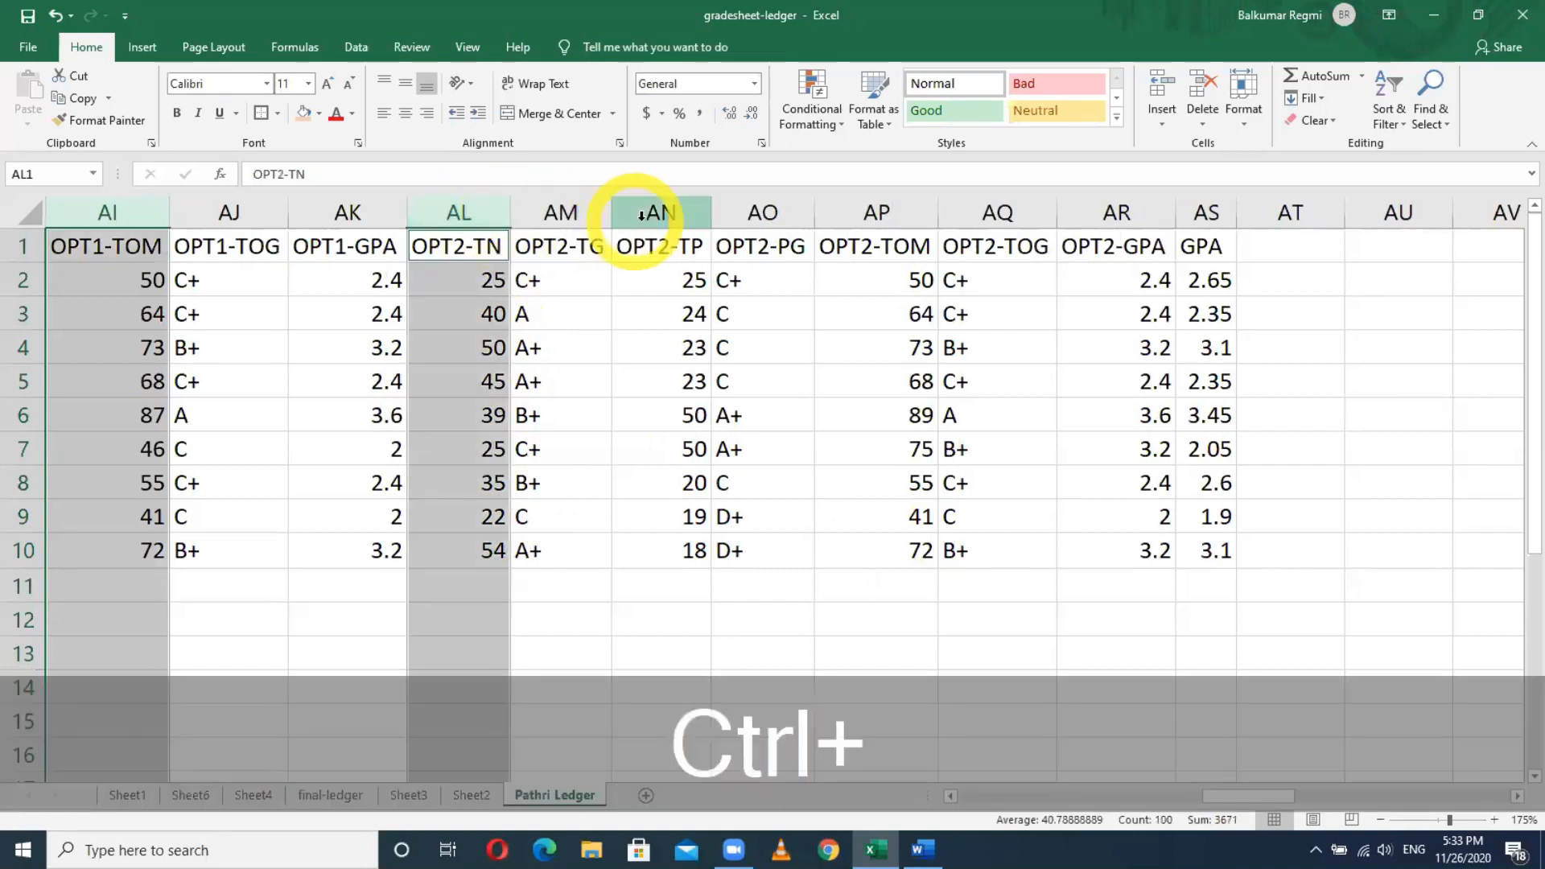
ctrl+click(677, 210)
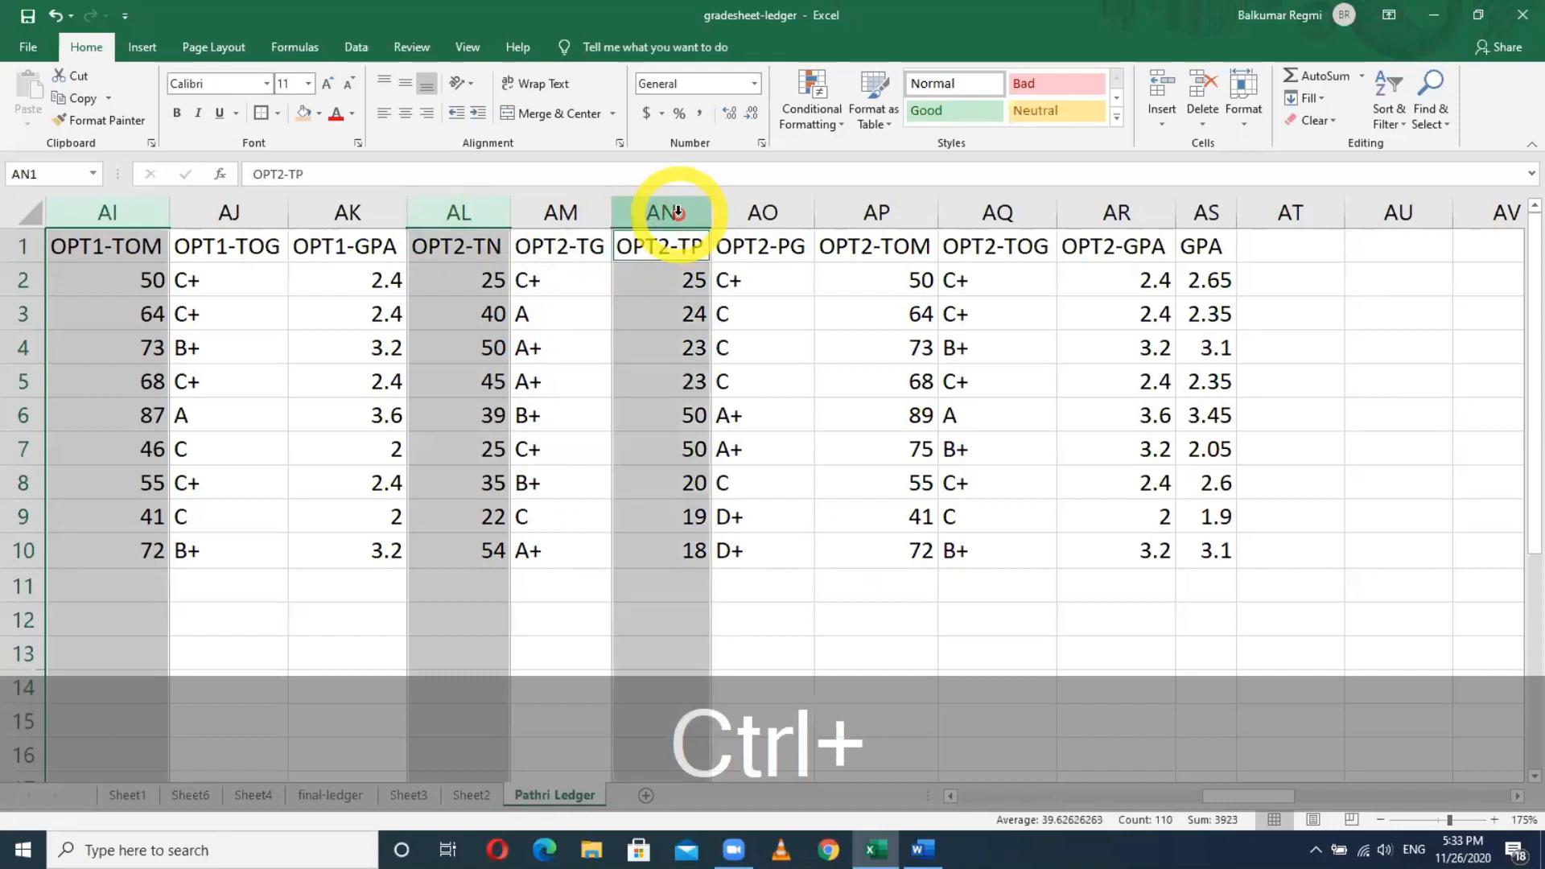
ctrl+click(881, 211)
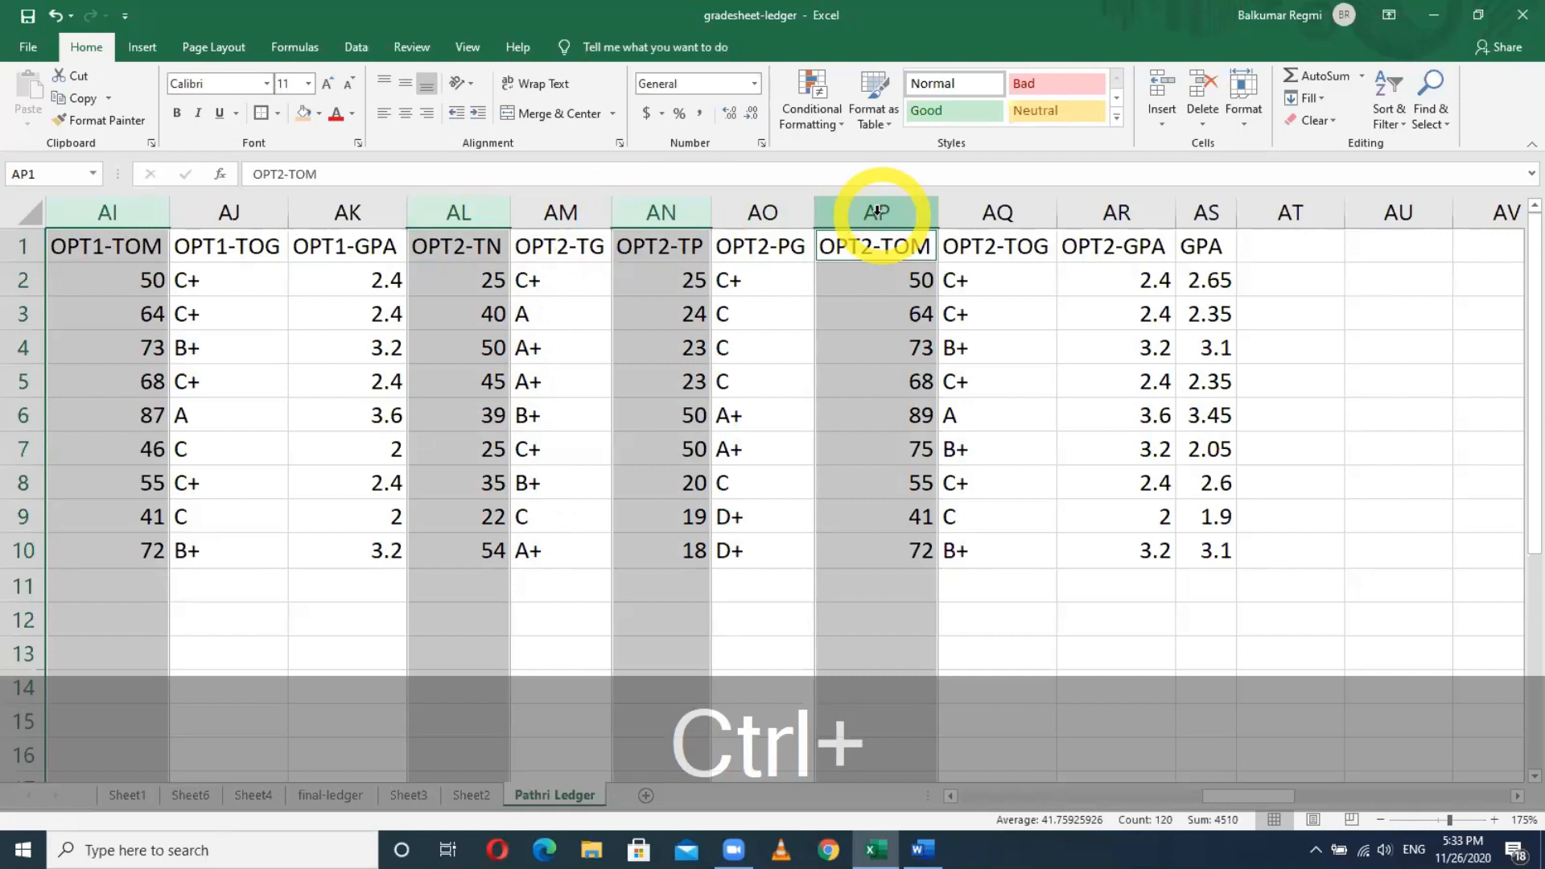
right_click(855, 213)
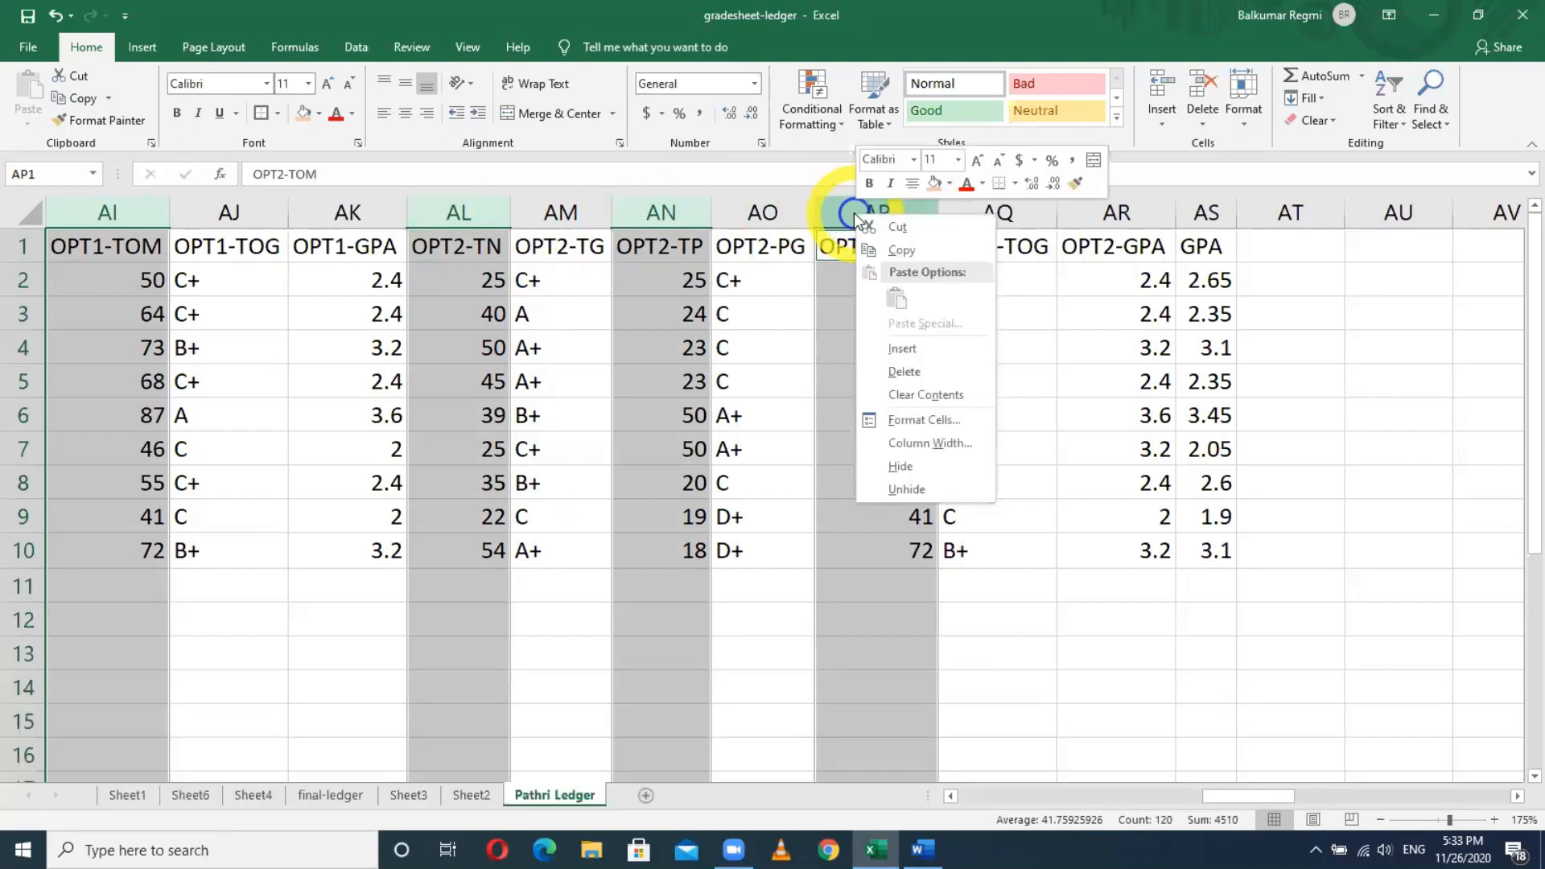
click(933, 371)
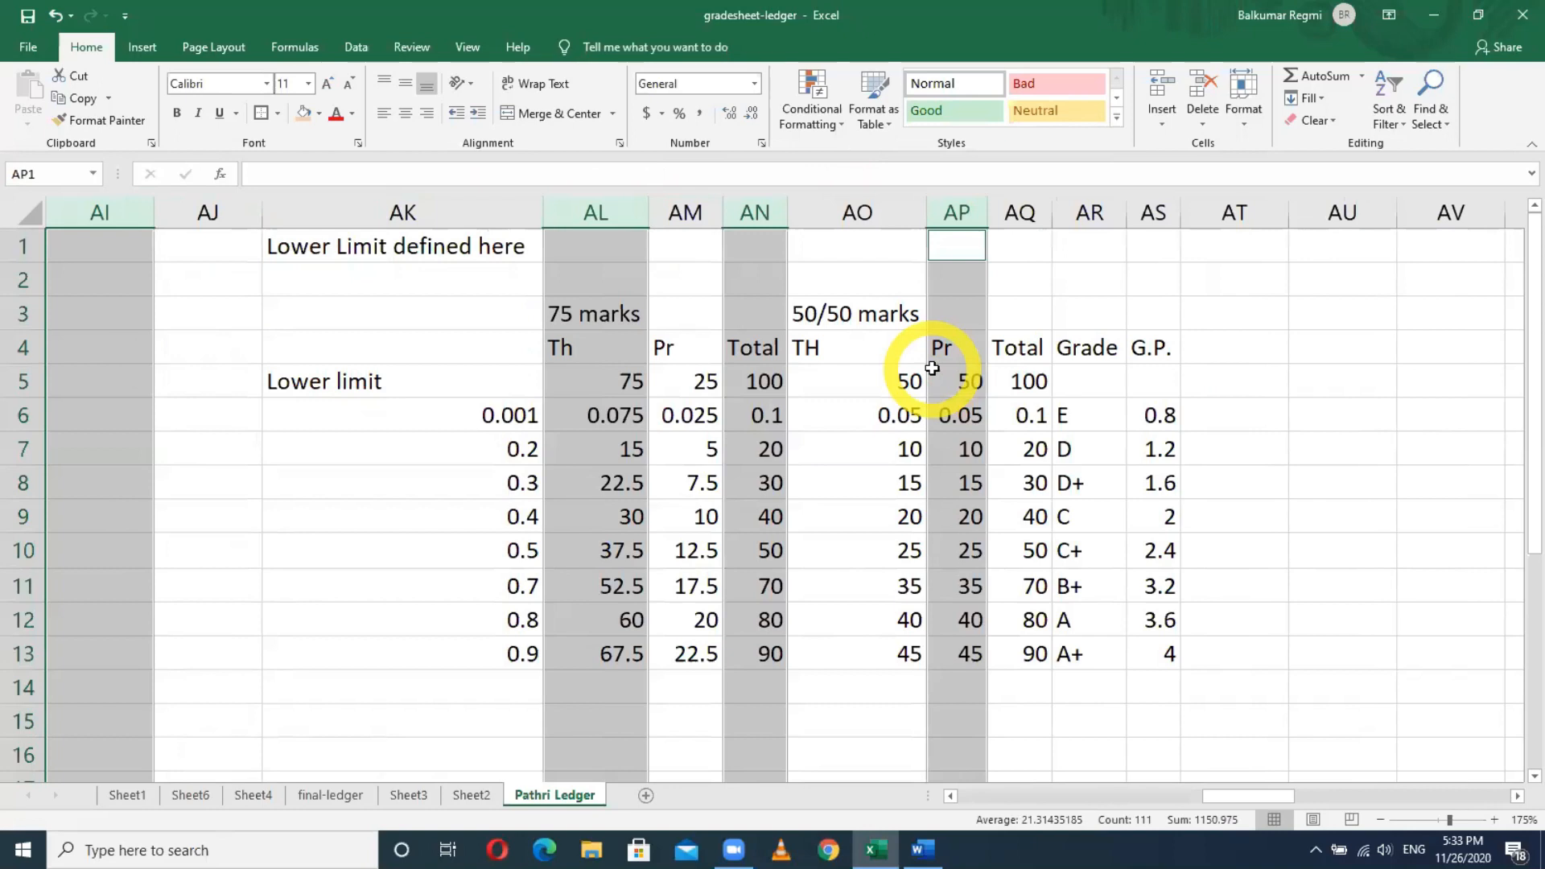
drag(1207, 798, 1000, 796)
click(997, 677)
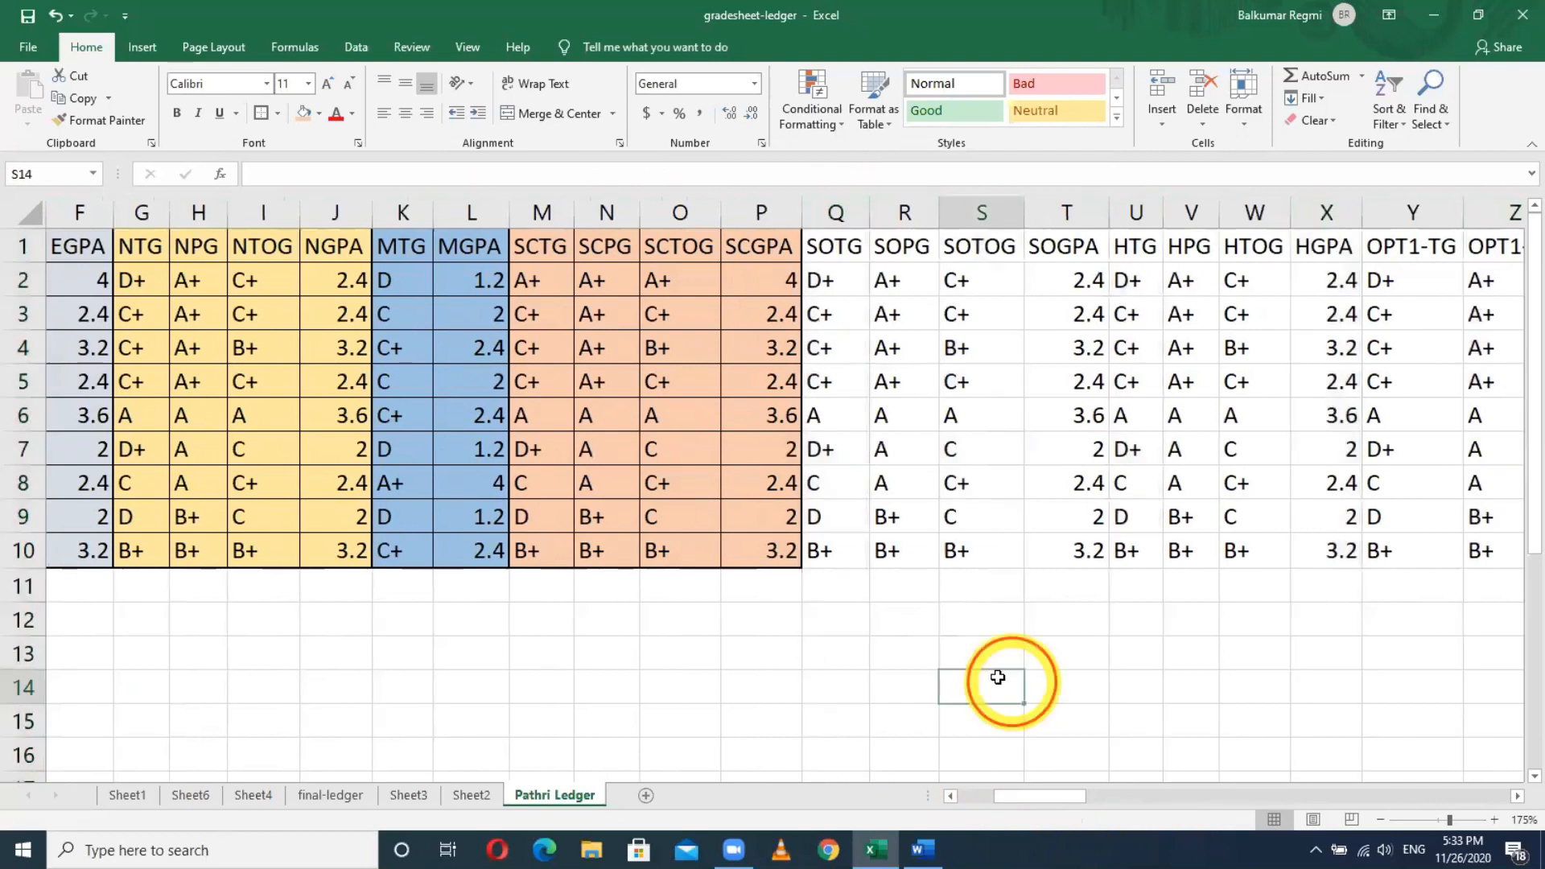
Apply All Borders to the remaining grade columns from SOTG through GPA, range Q1:AG10.
drag(833, 241, 1055, 542)
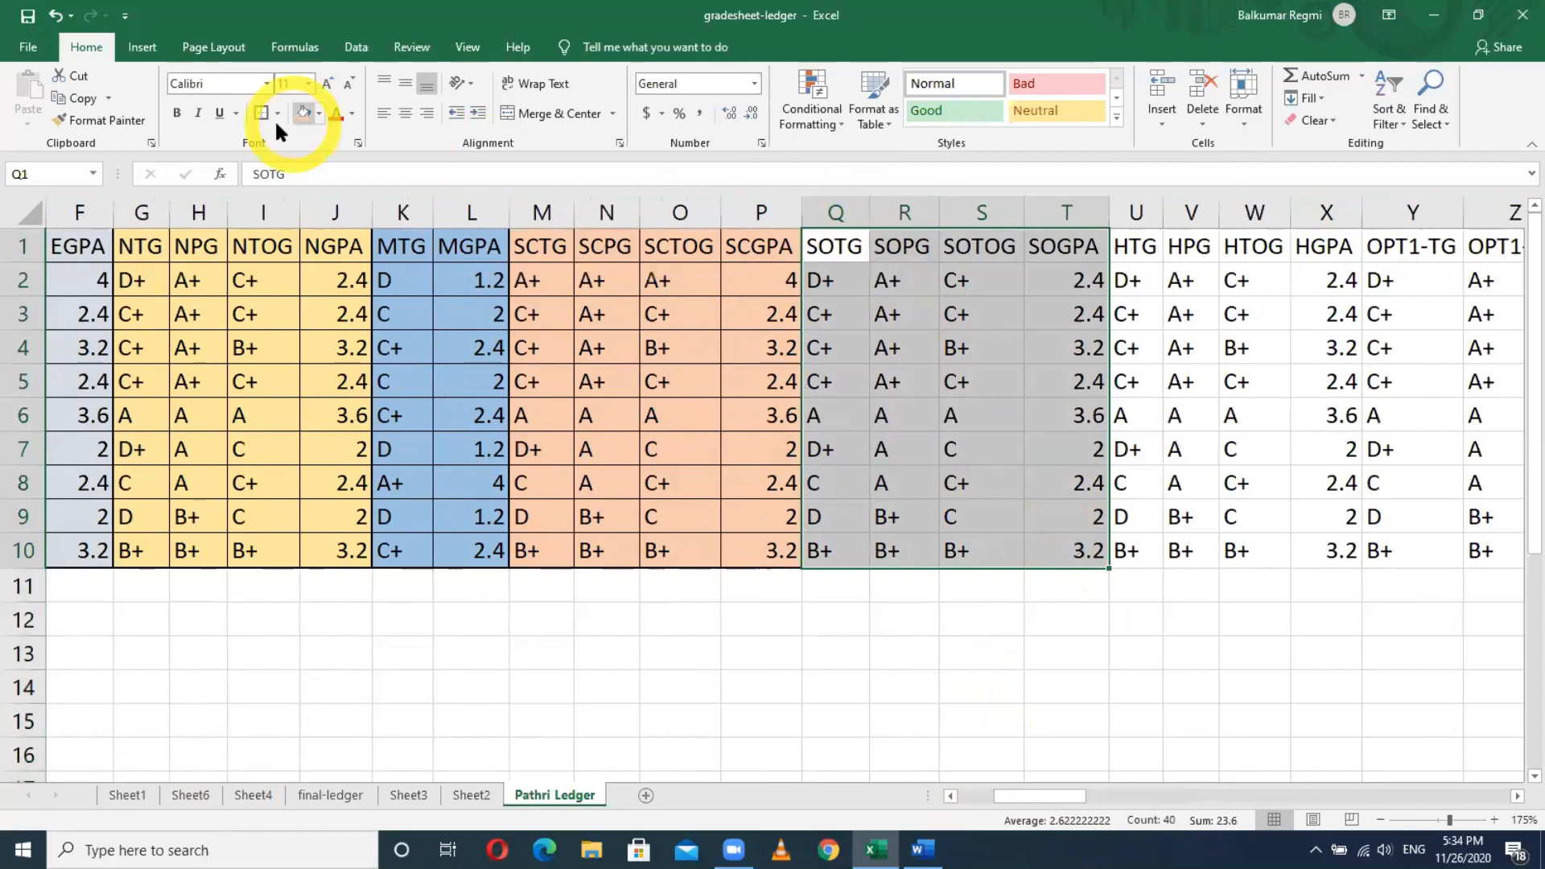
drag(828, 242, 1375, 546)
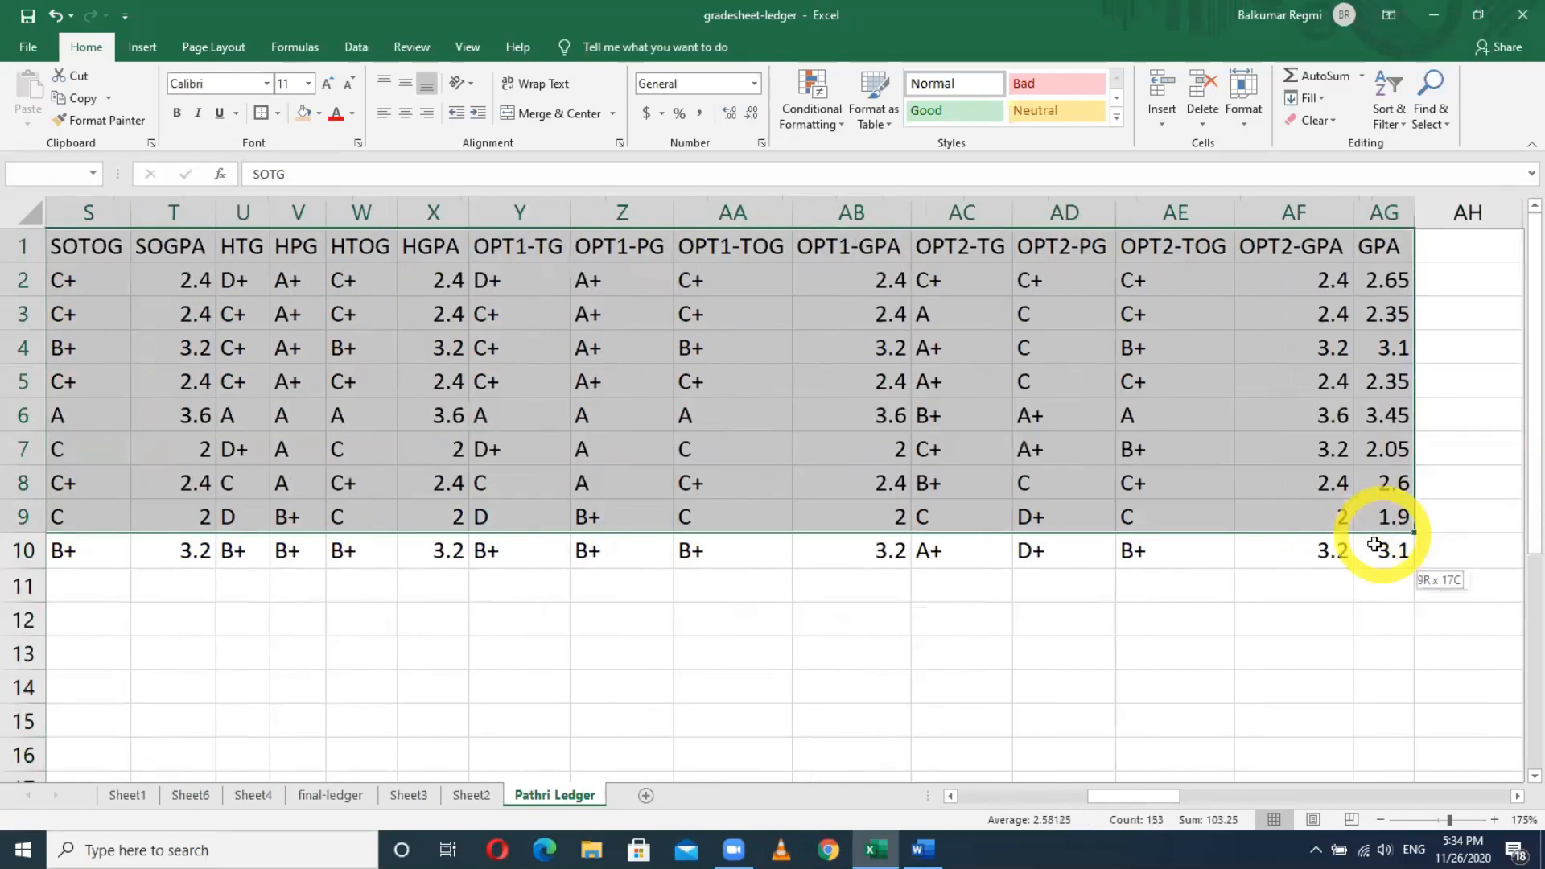
click(277, 112)
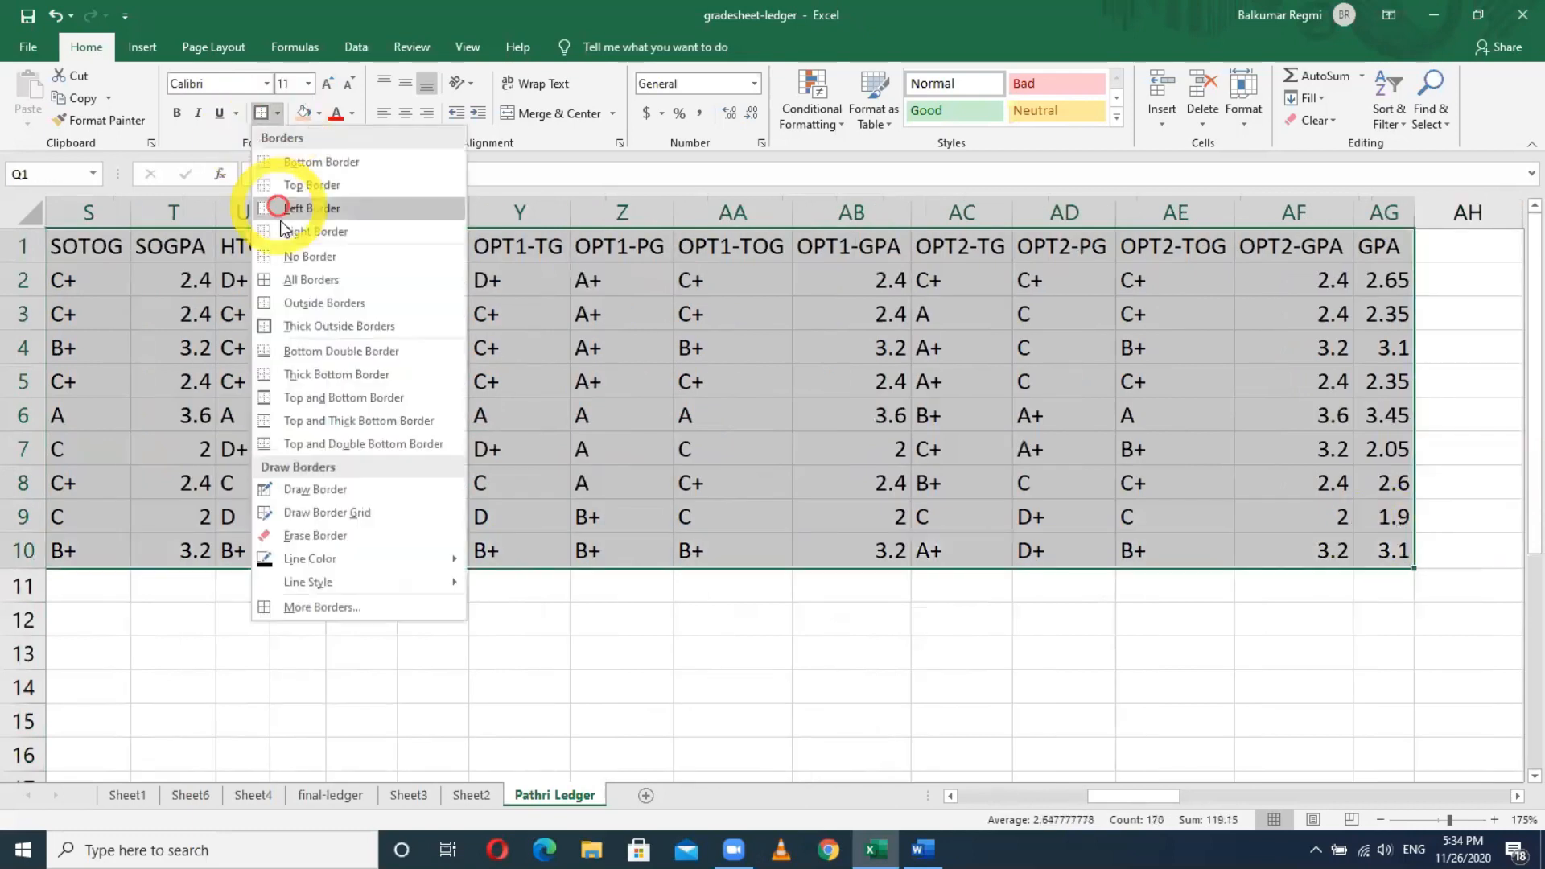
click(278, 282)
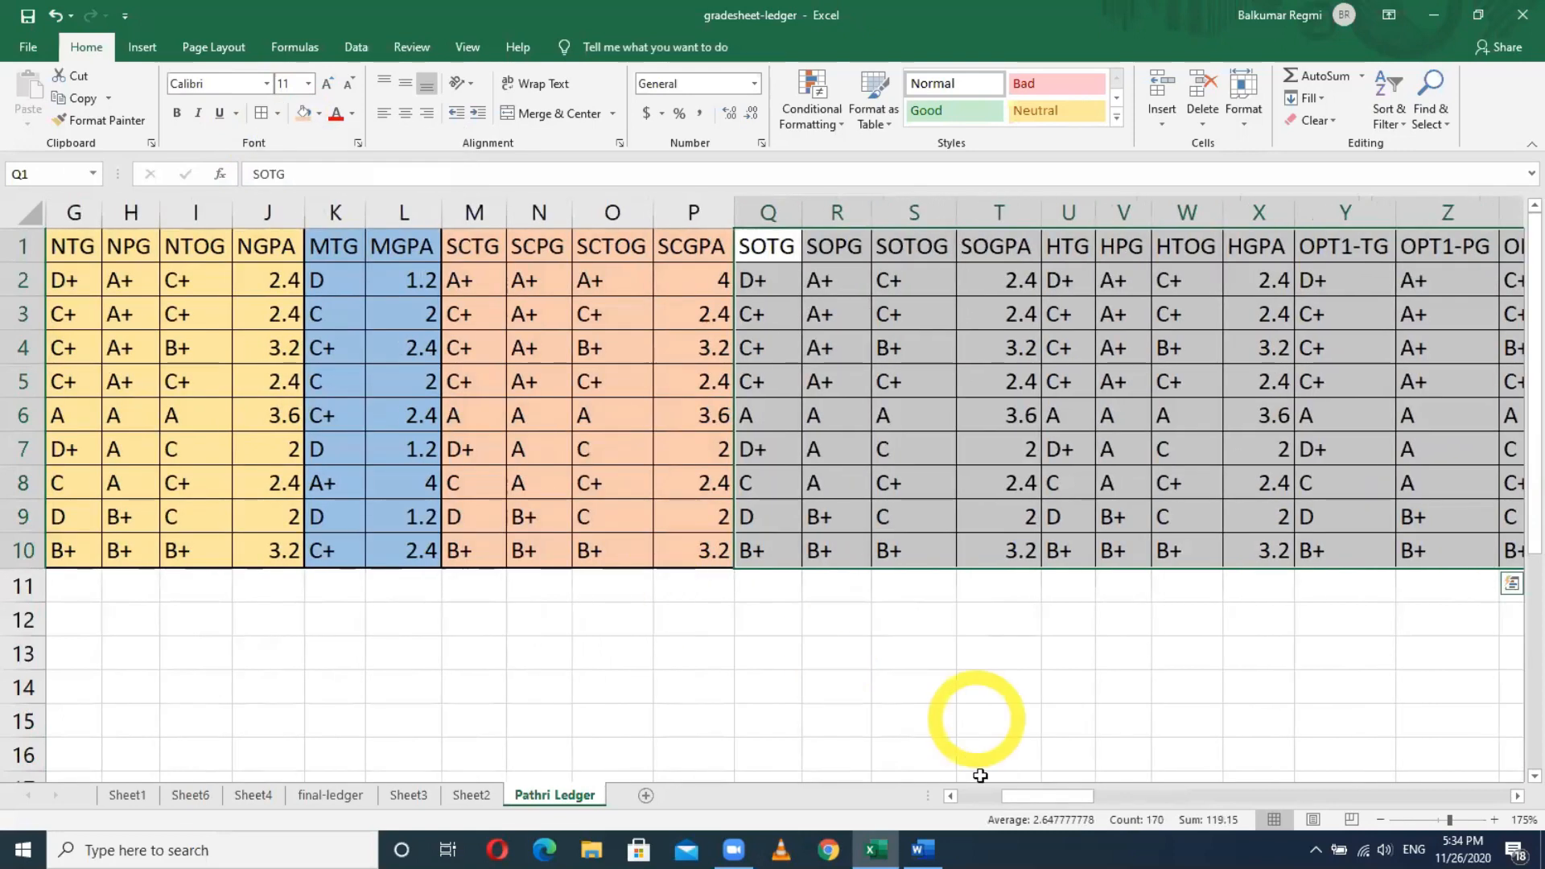
drag(1001, 798, 981, 795)
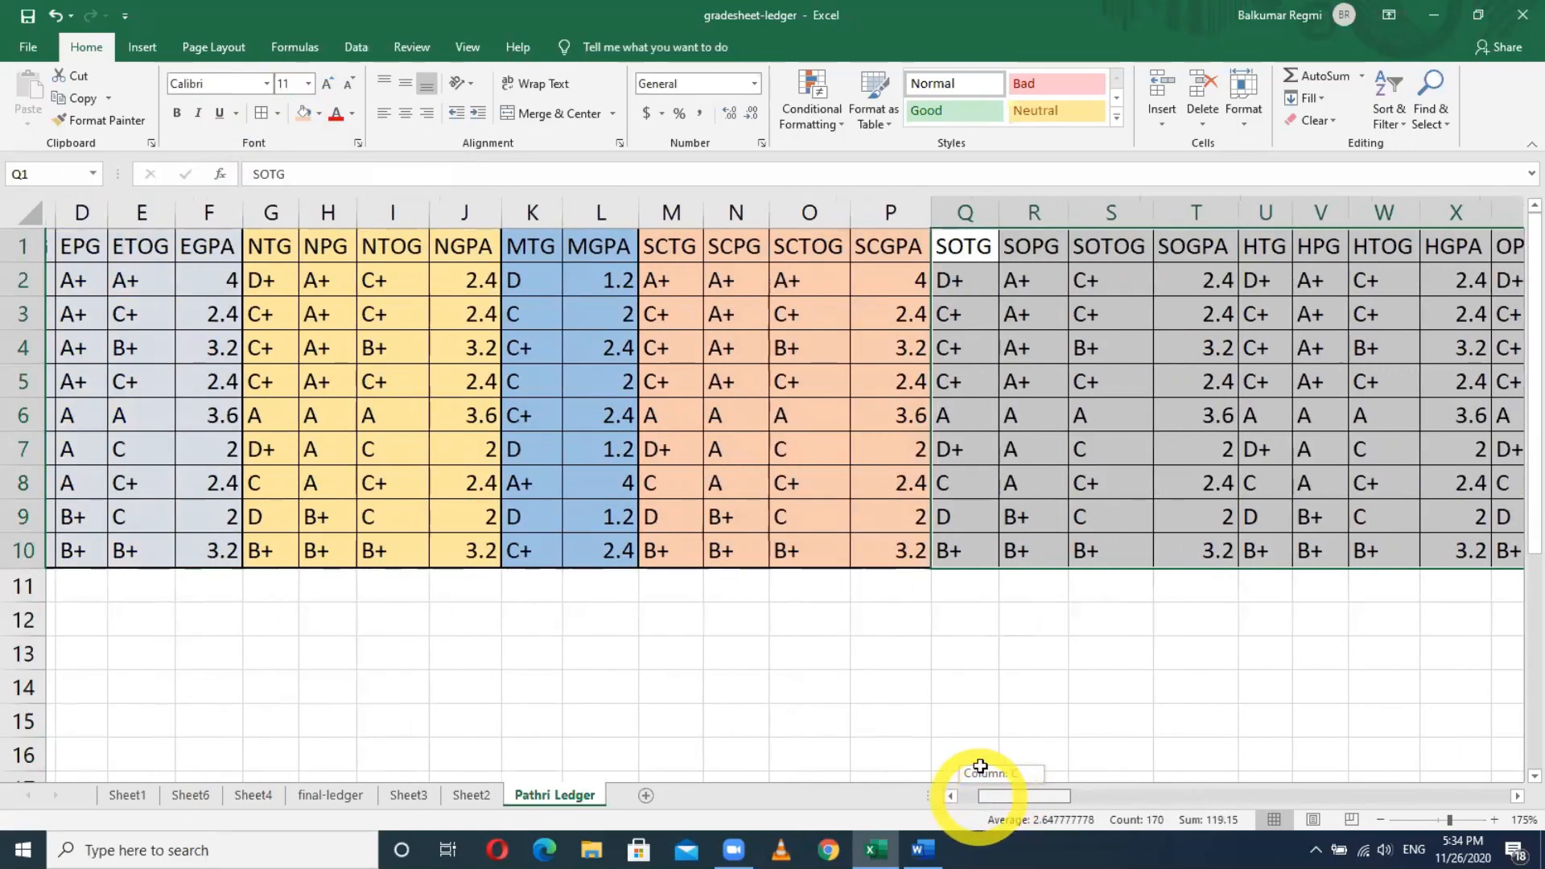
click(994, 685)
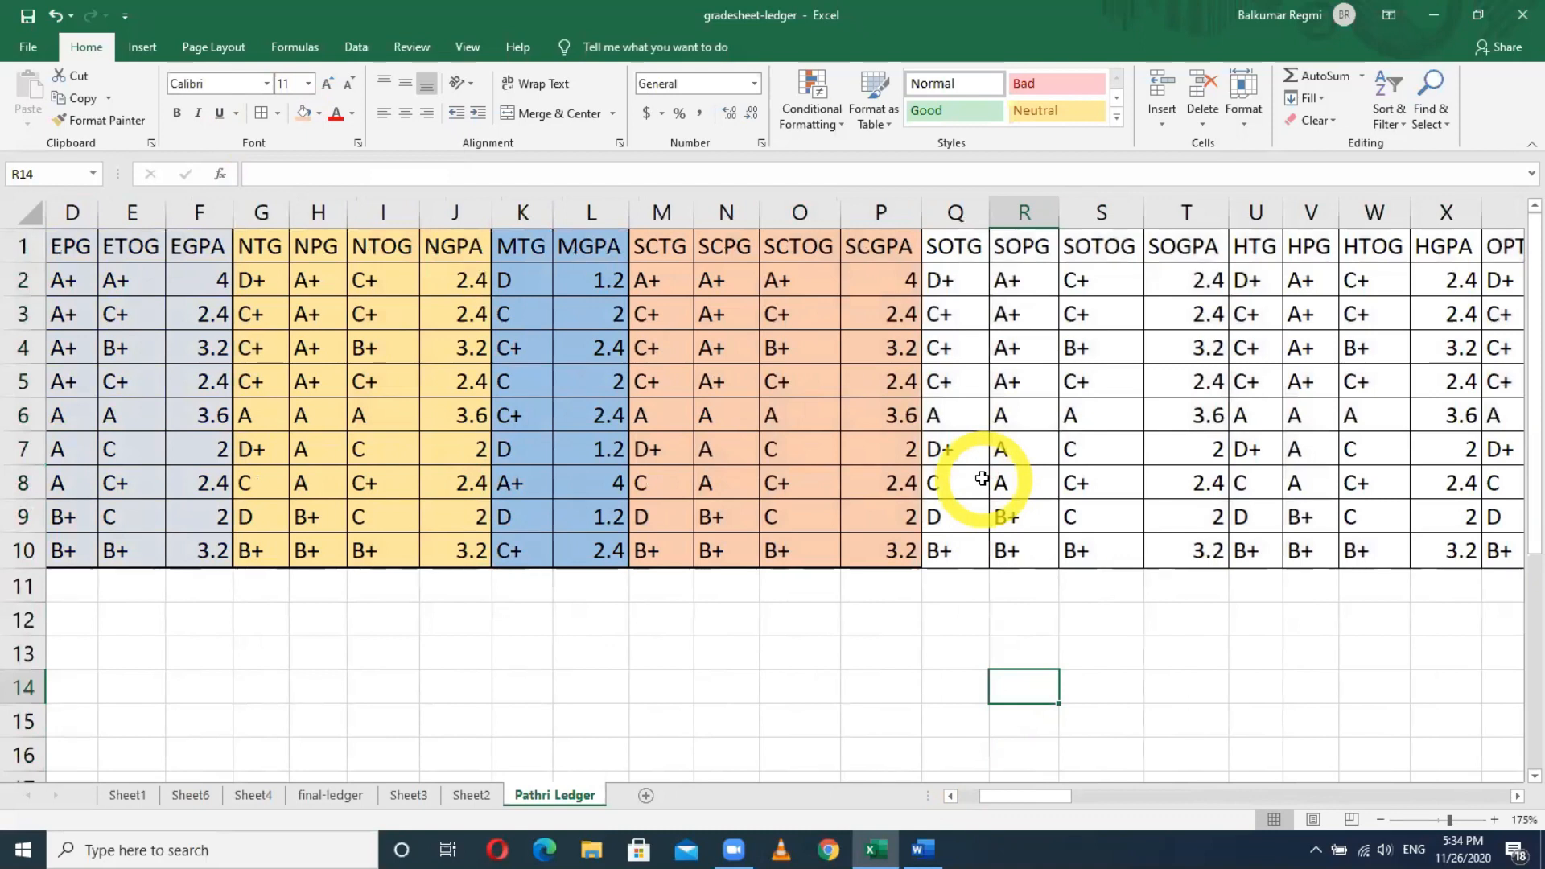
Shorten the heading in B1 to "Nam" and the heading in A1 to "Ro".
drag(993, 802, 948, 803)
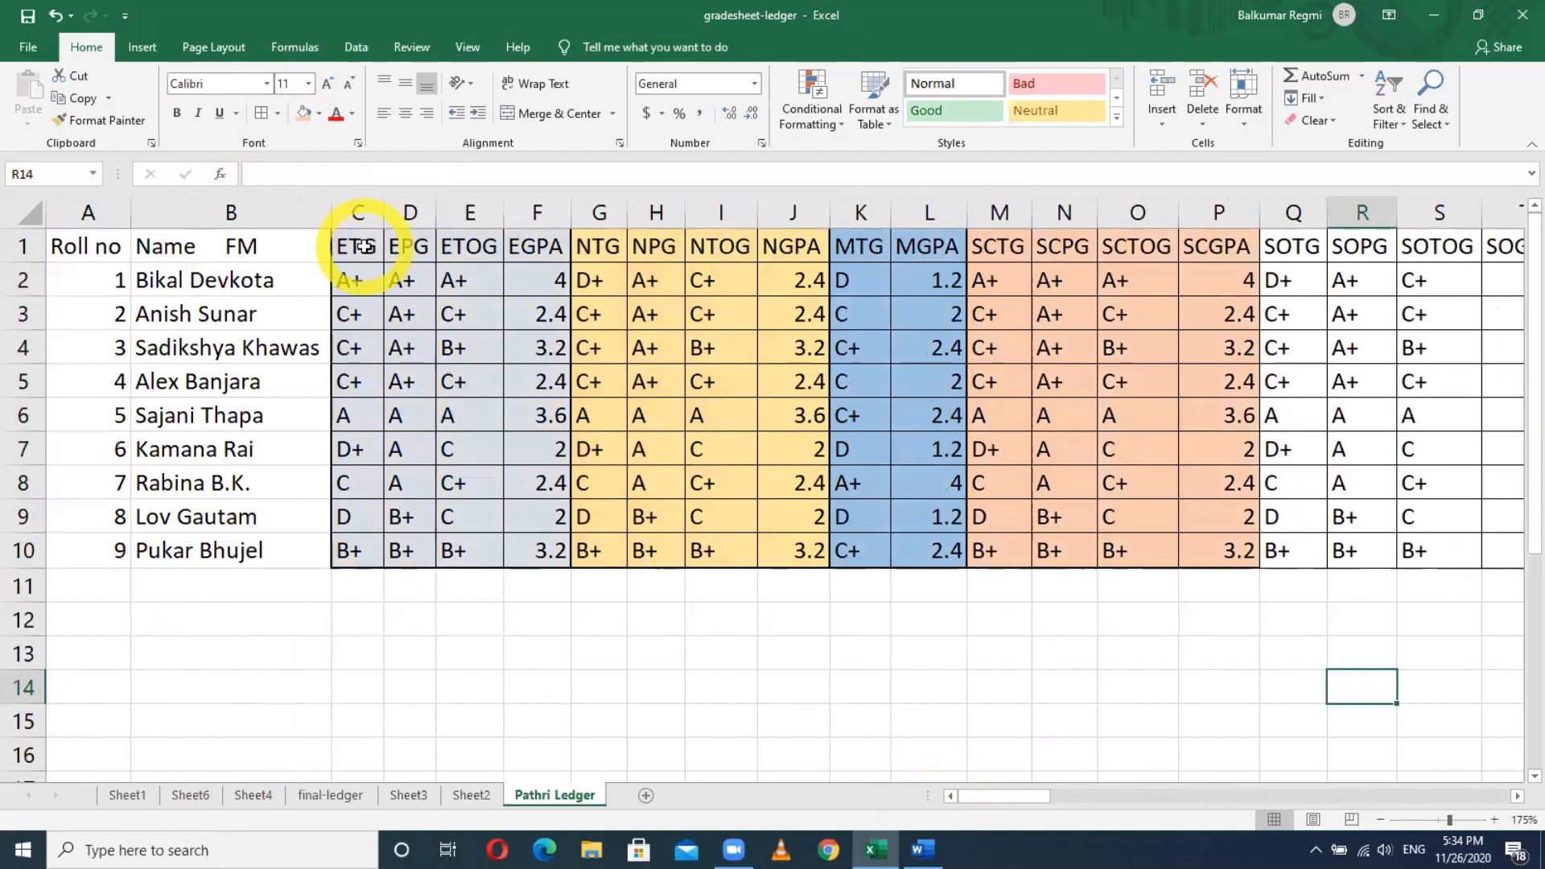
click(185, 245)
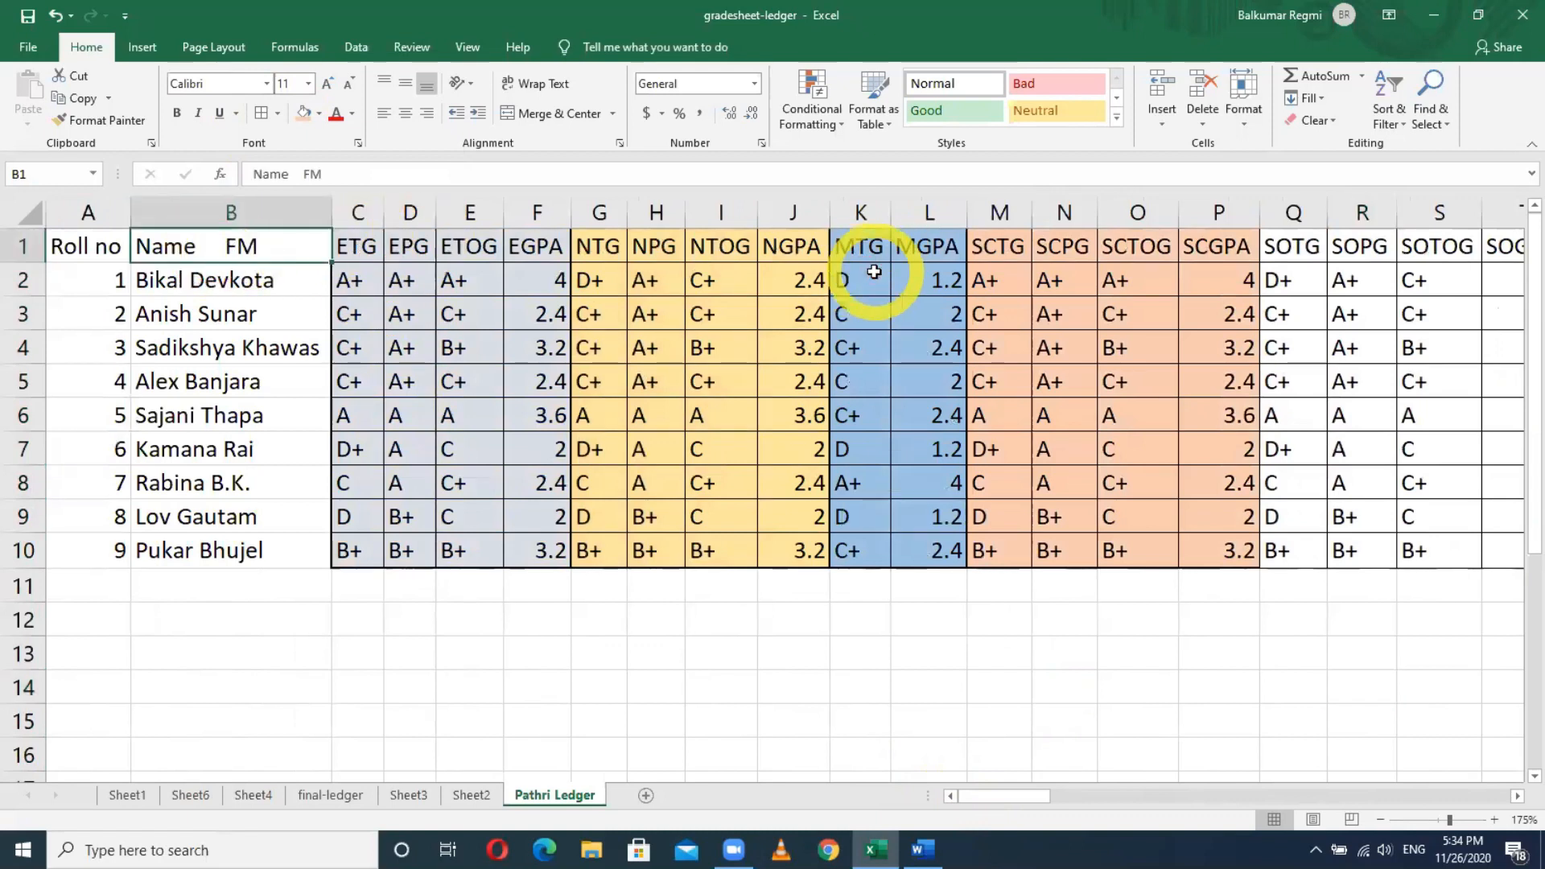
text(Nam)
key(Return)
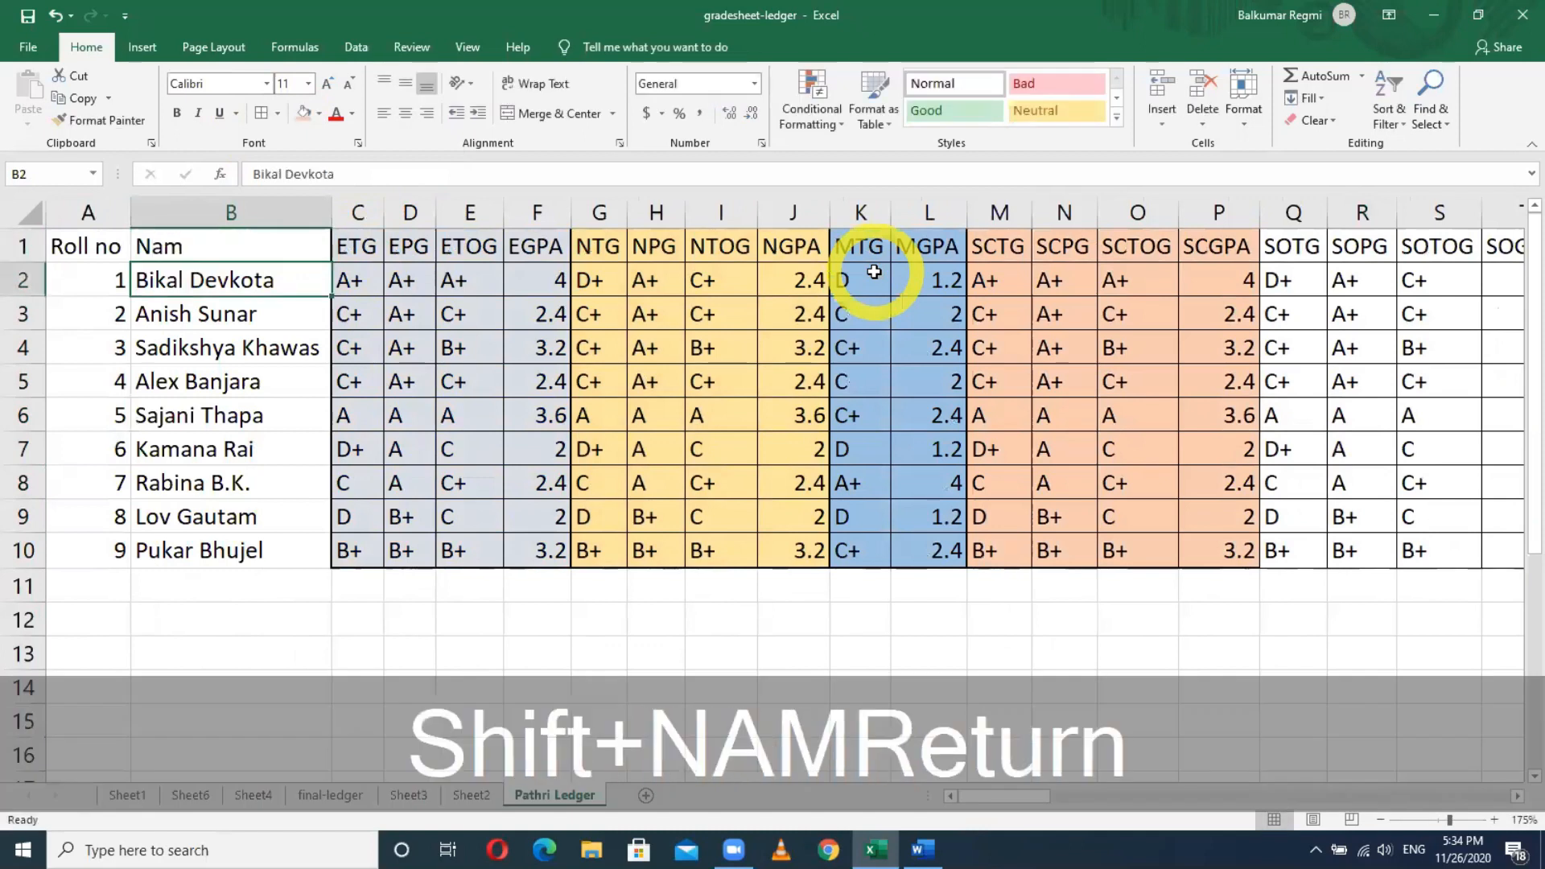
click(57, 247)
text(Ro)
key(Return)
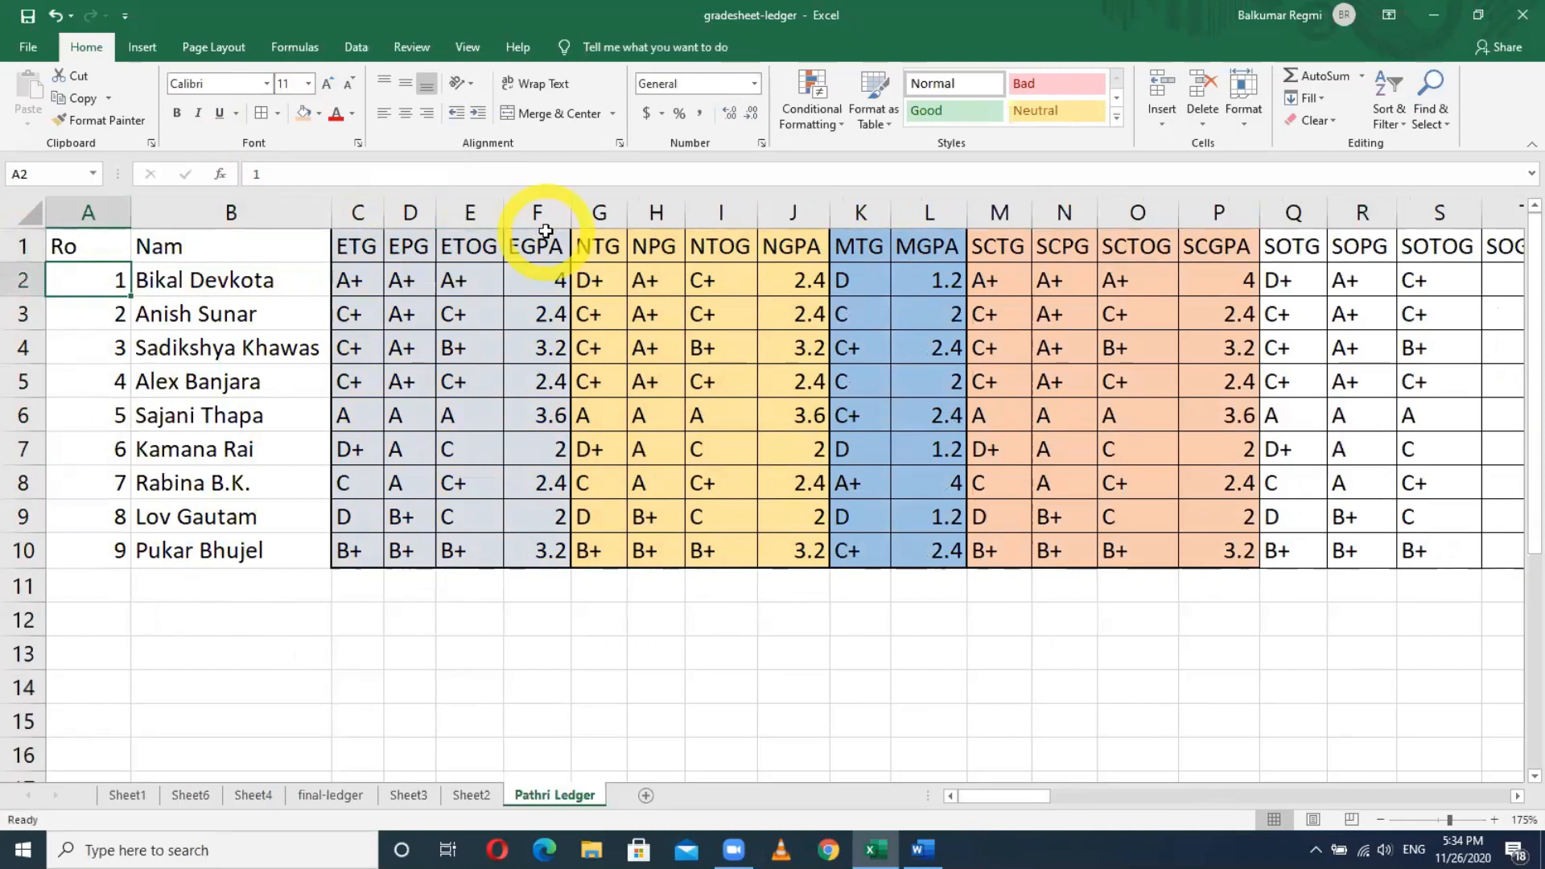
Rename the ETOG heading in E1 as "ETG" and the EGPA heading in F1 as "EGP".
click(368, 249)
key(Right)
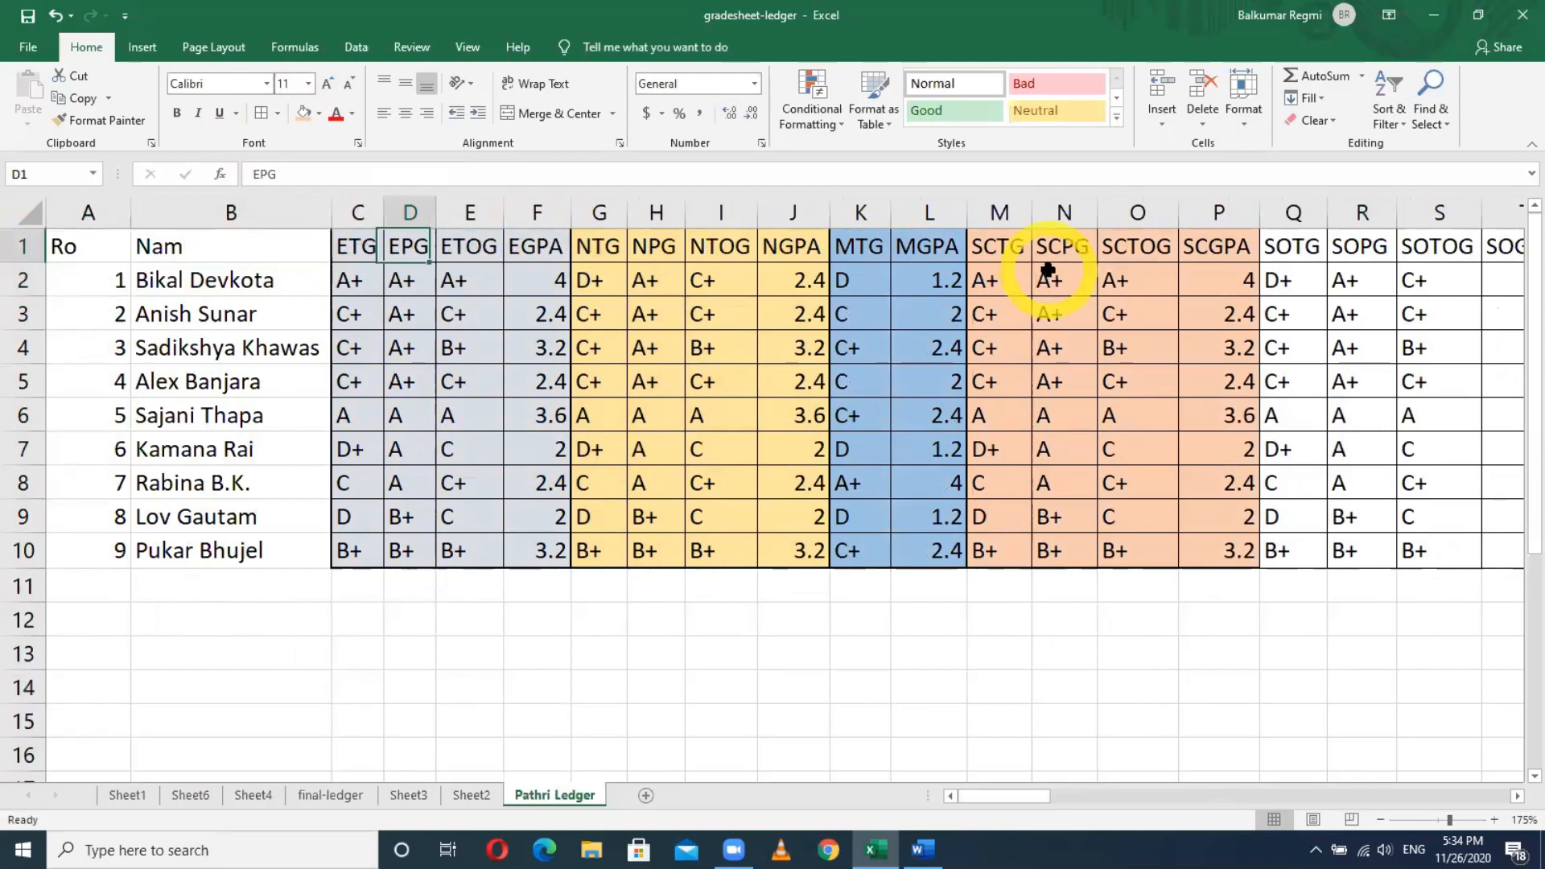
key(Right)
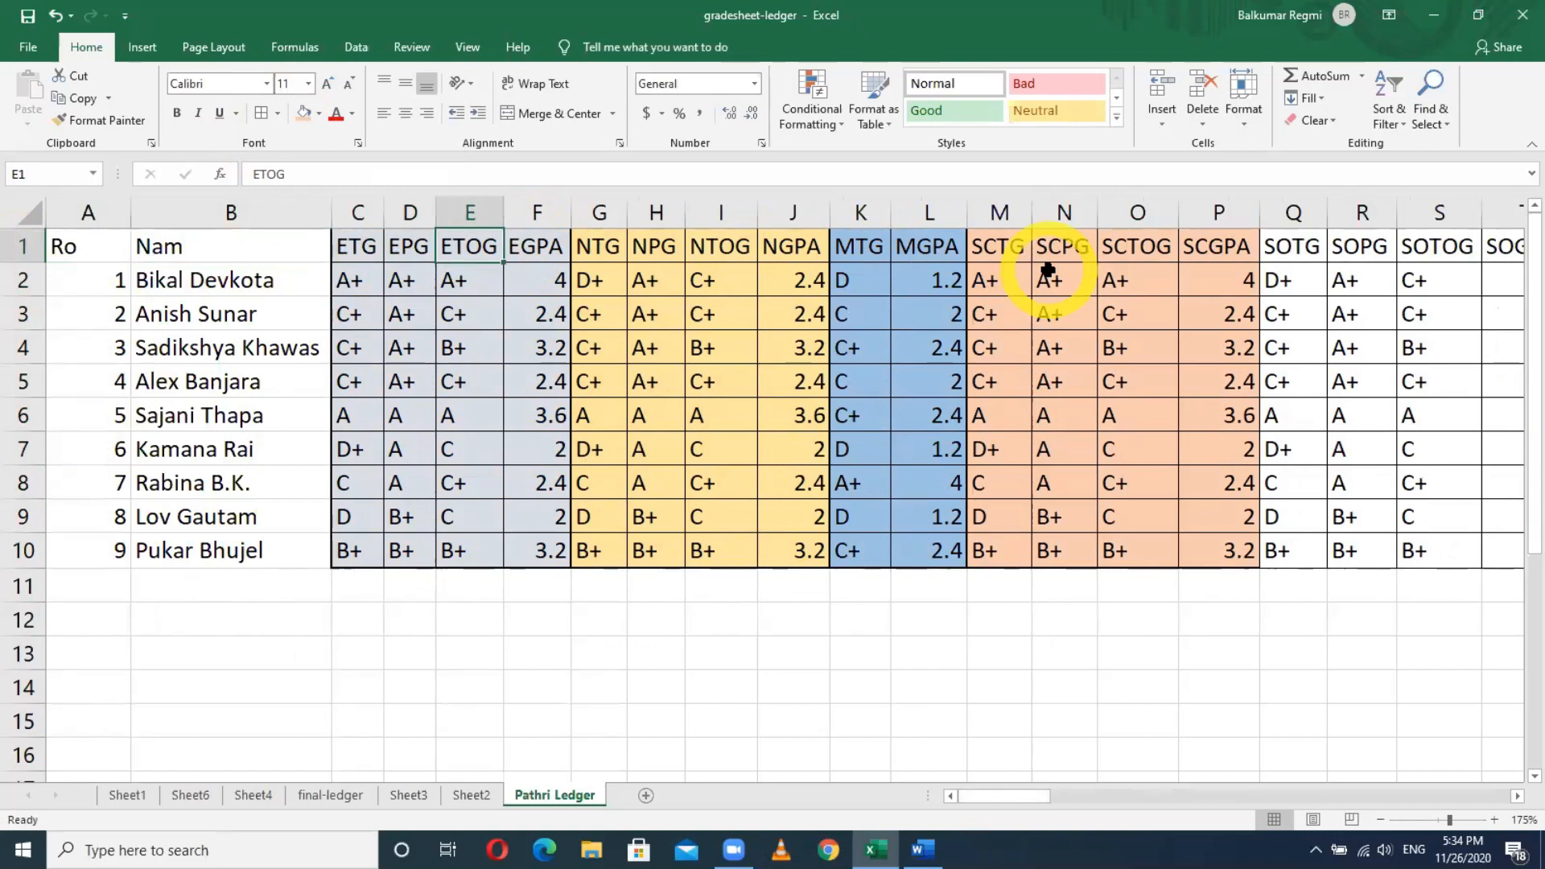
text(ETG)
key(Tab)
text(E)
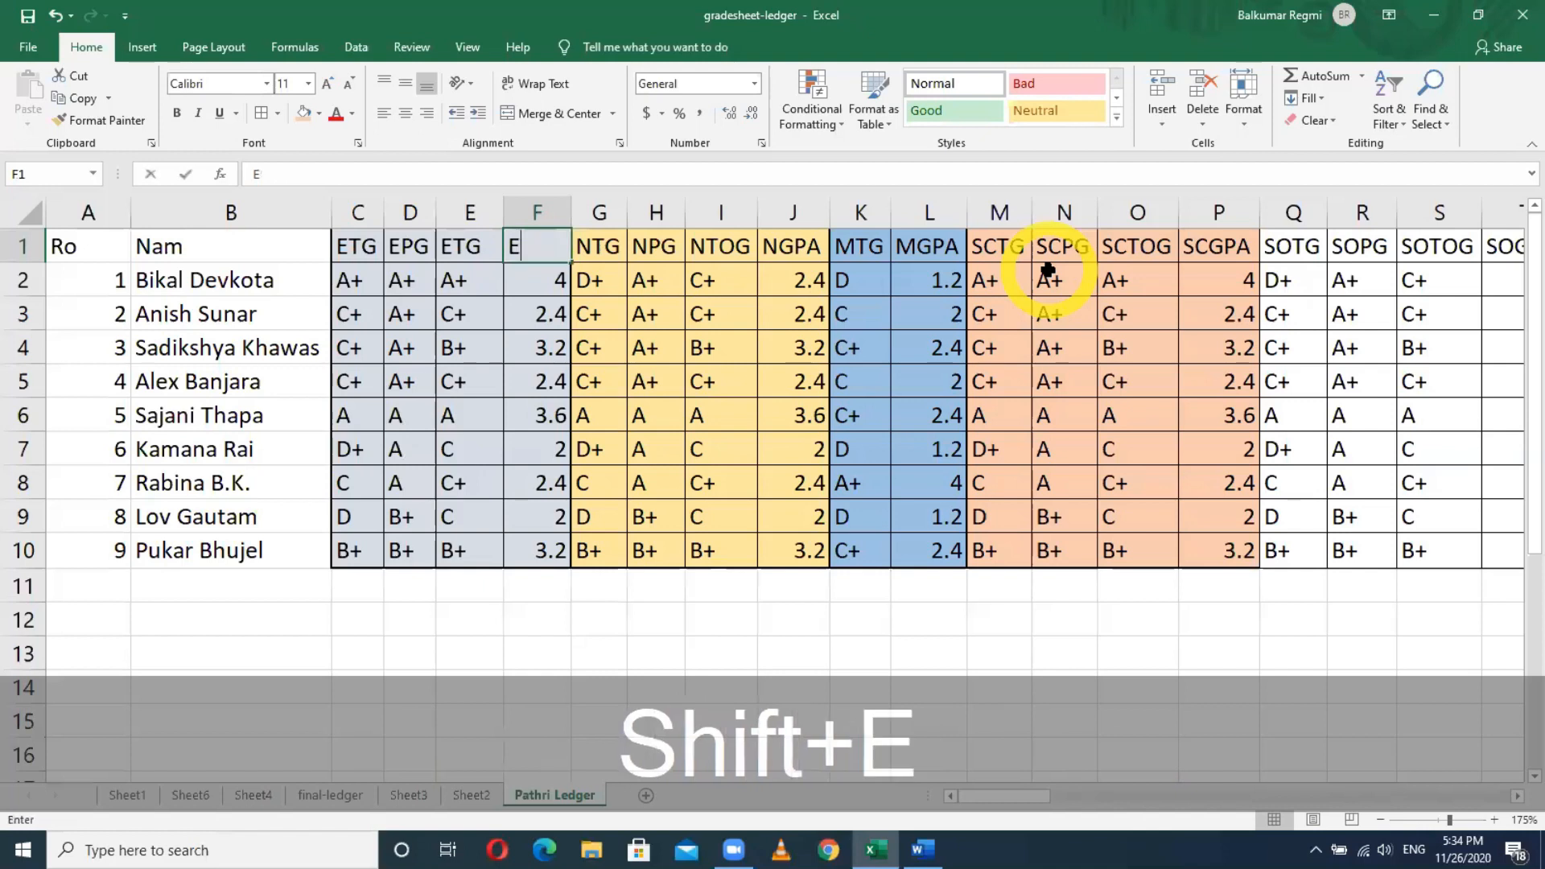
text(GP)
key(Tab)
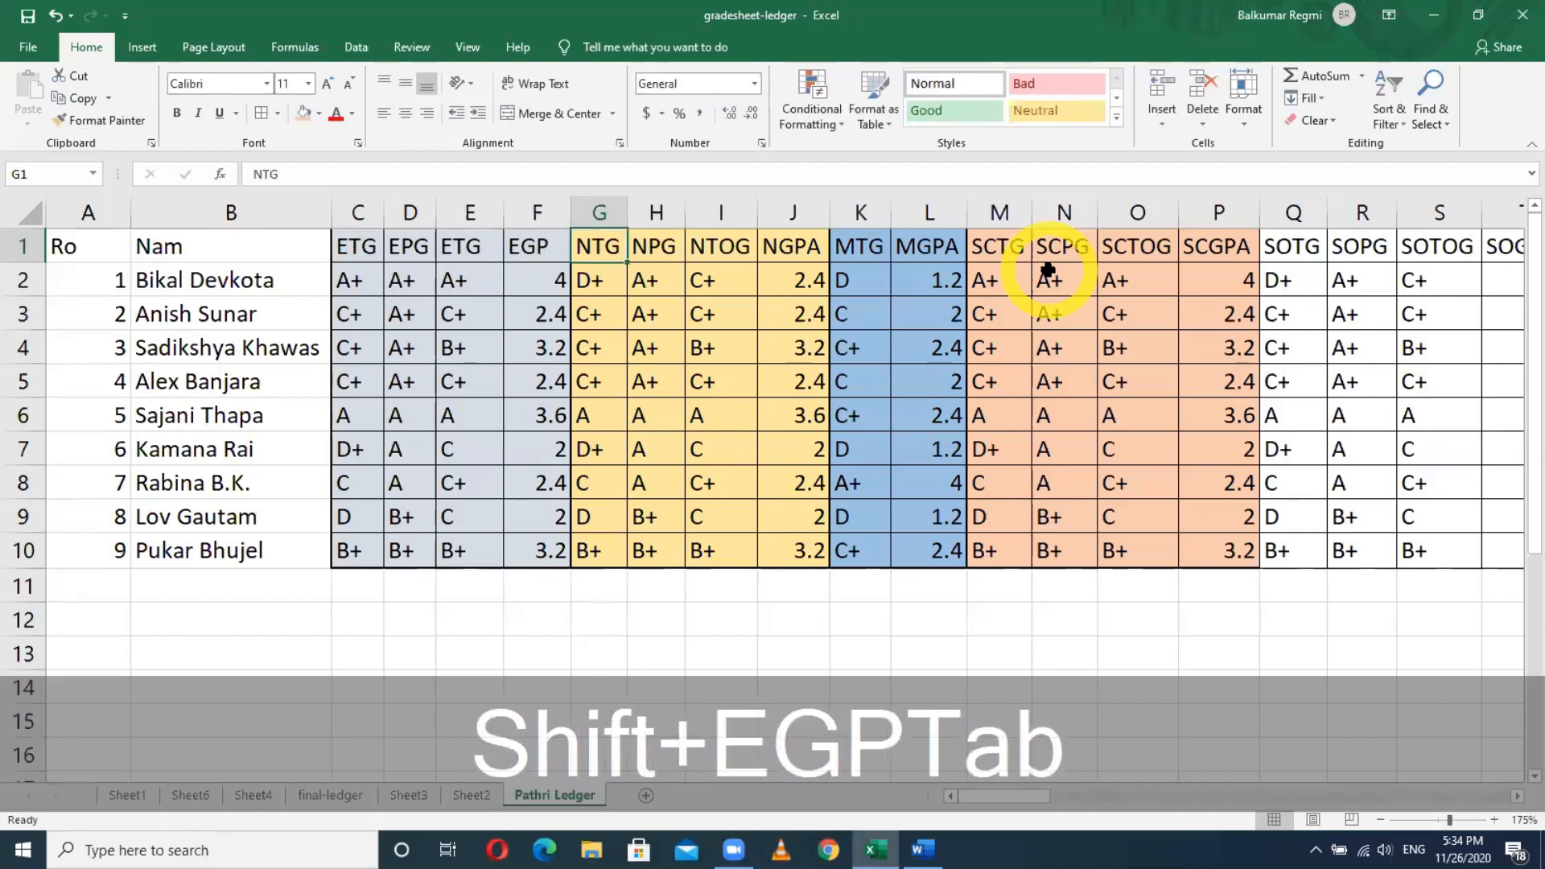
Shorten the yellow N subject's last two headings to "NTG" in I1 and "NGP" in J1.
key(Tab)
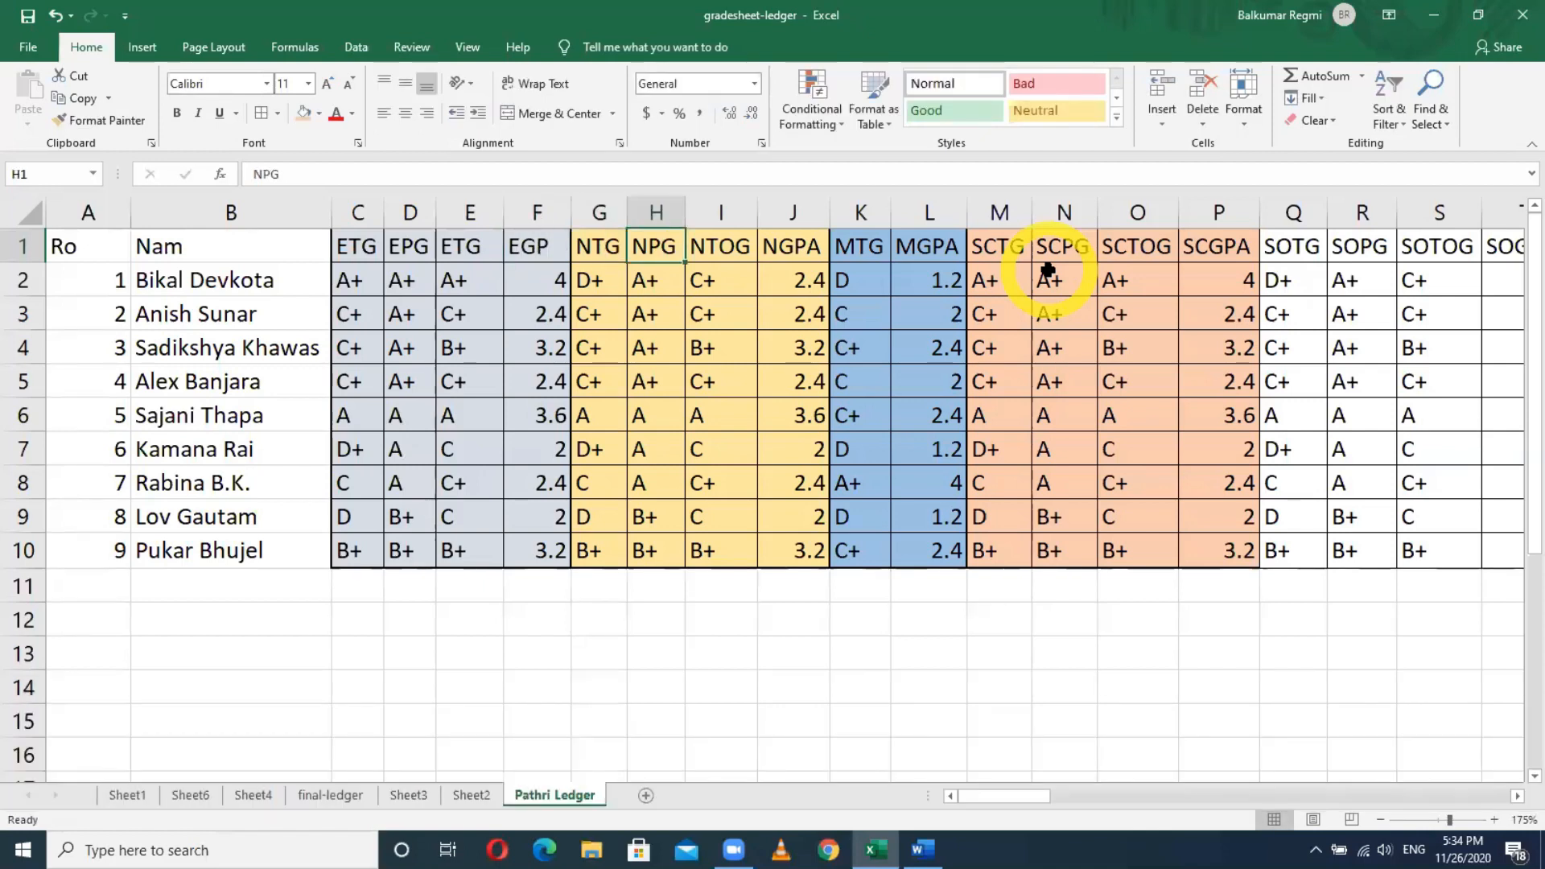
key(Tab)
text(NT)
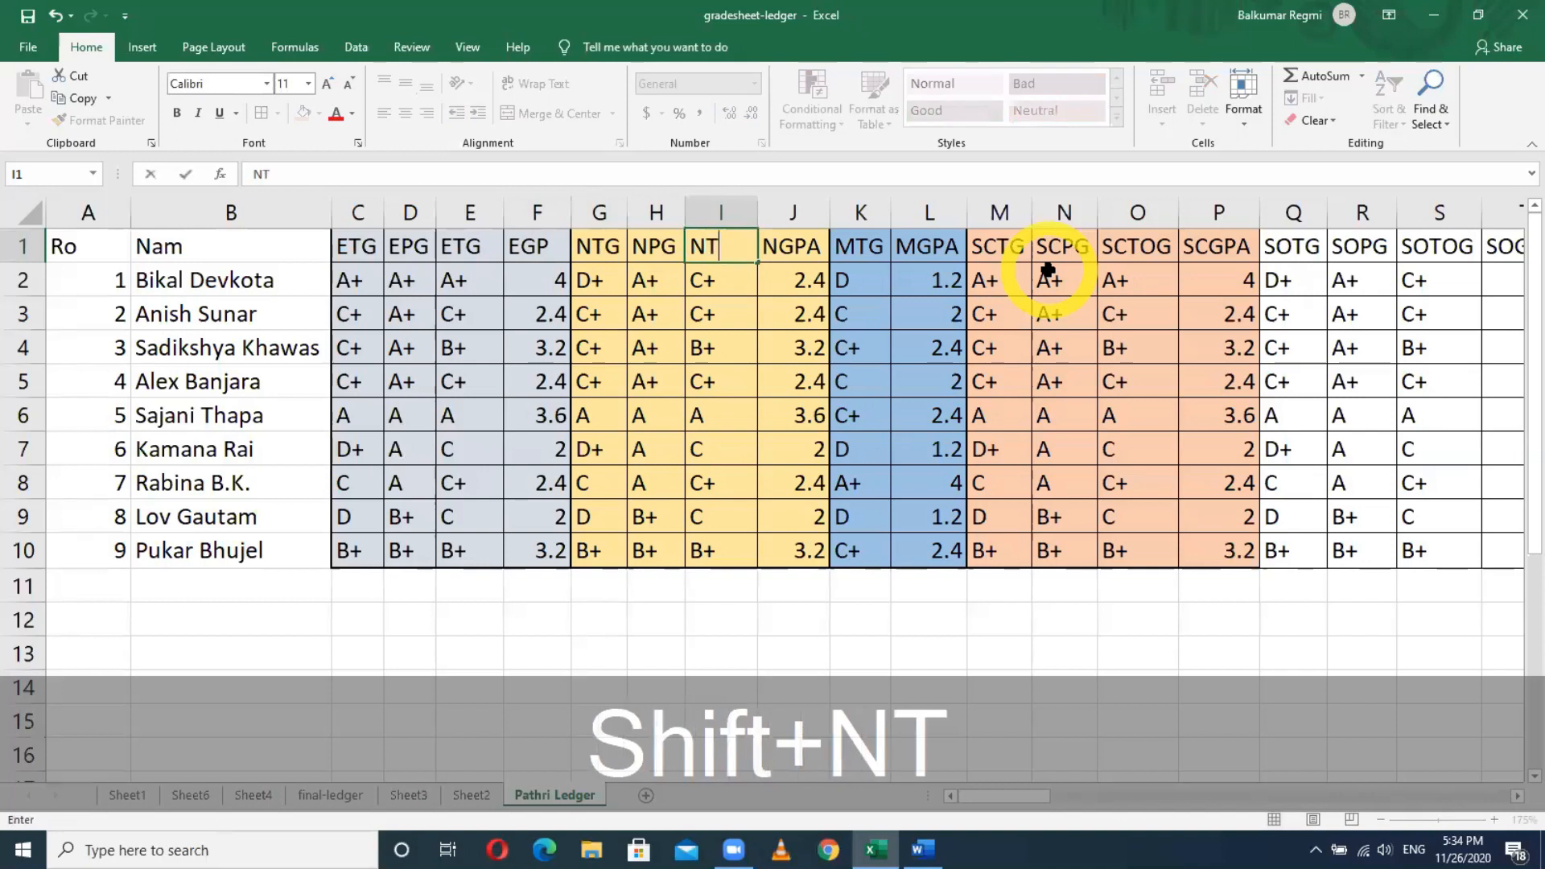
text(G)
key(Tab)
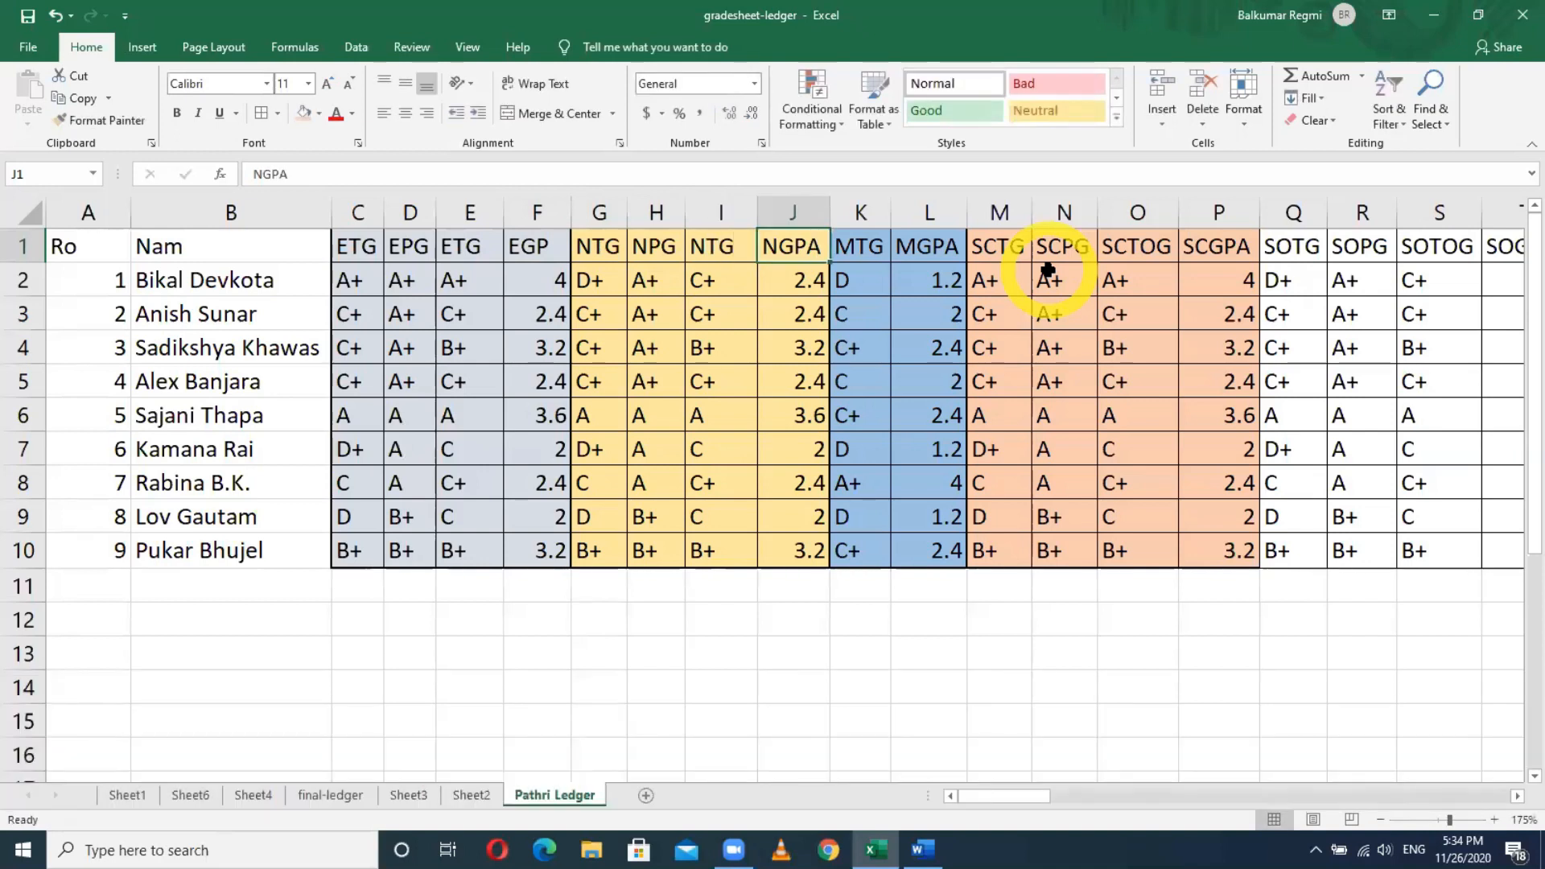
text(NGP)
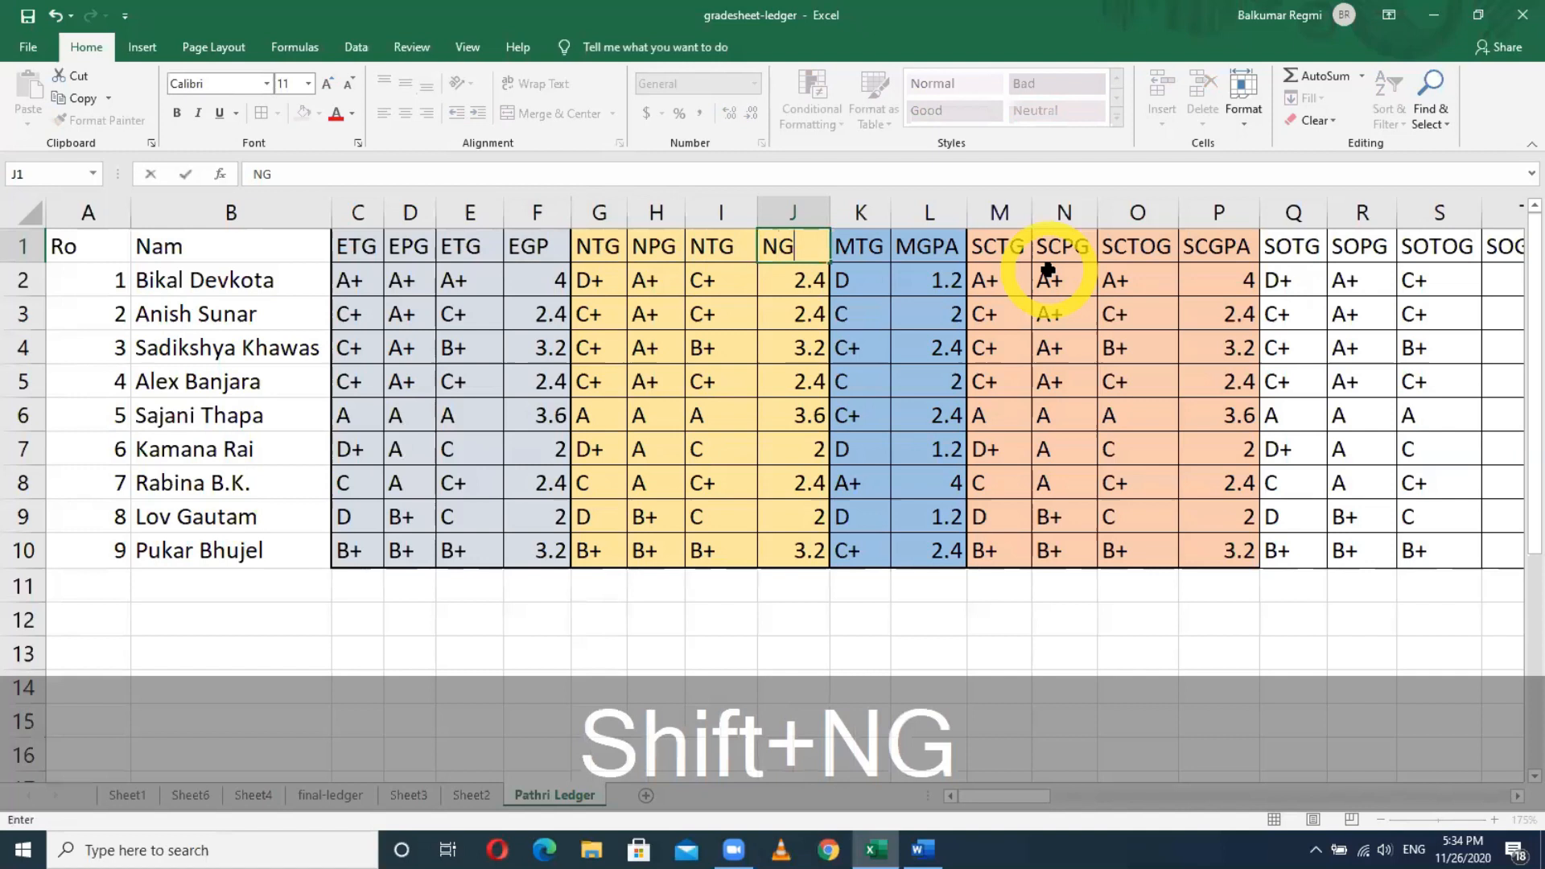
key(Tab)
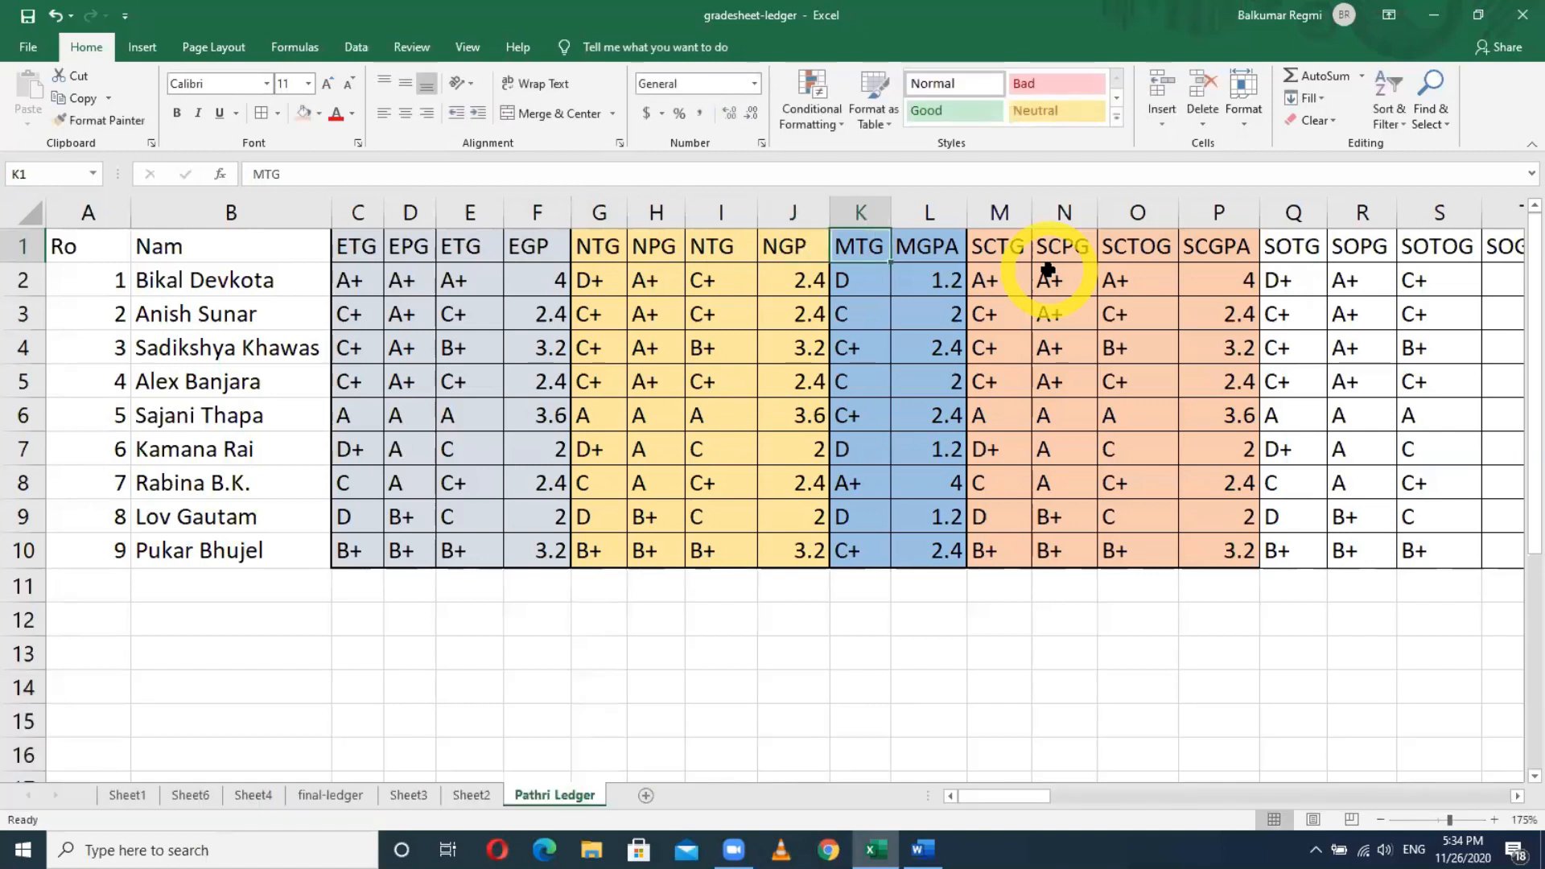
Shorten the blue M subject's grade point heading in L1 to "MGP".
key(Tab)
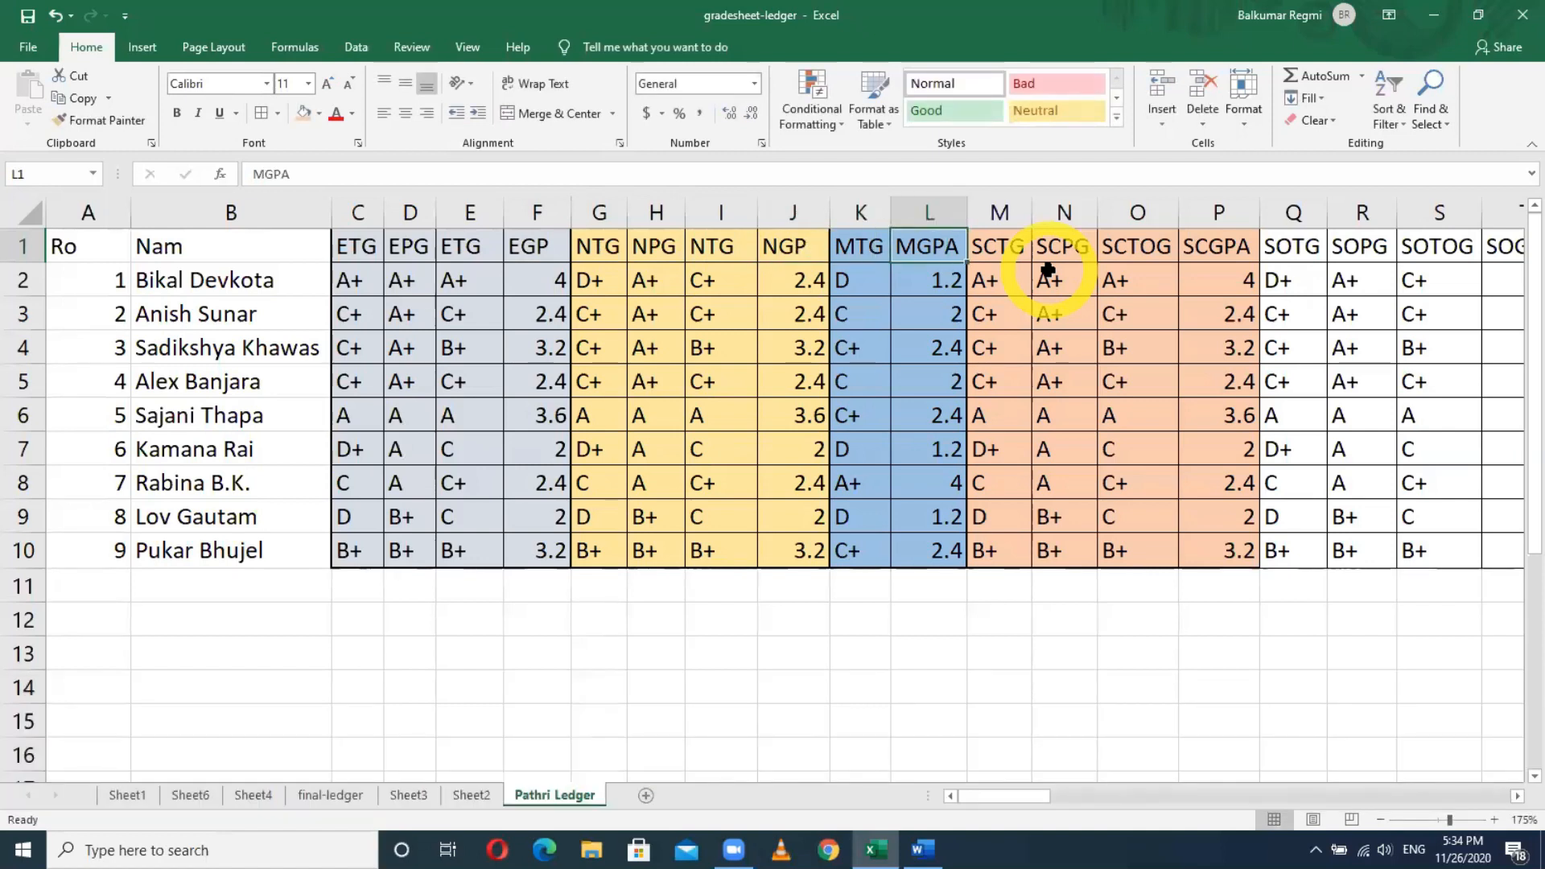
text(MGP)
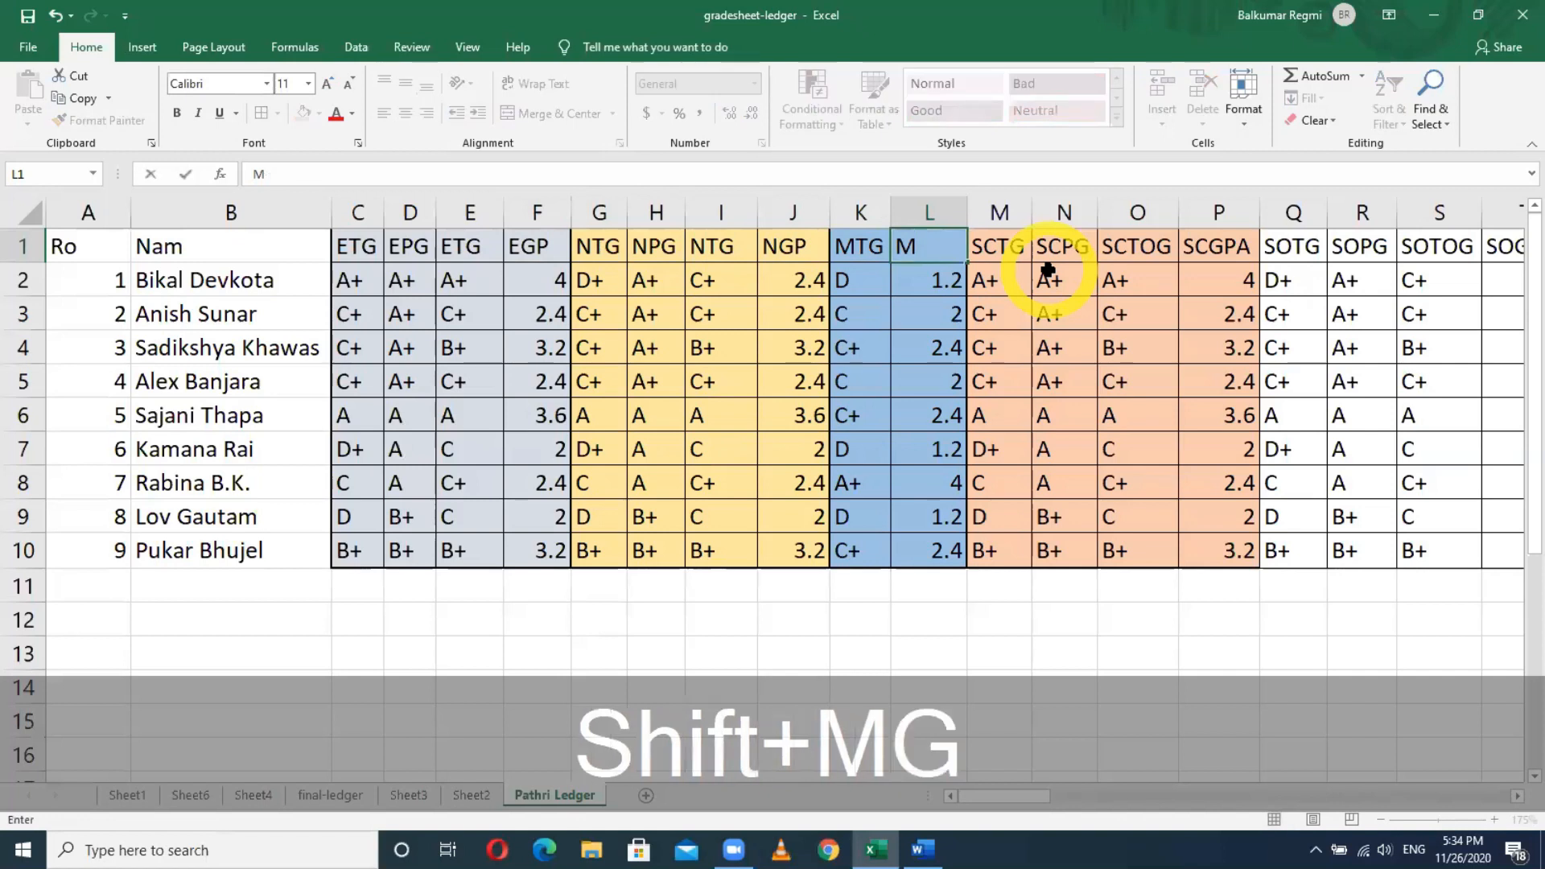
key(Tab)
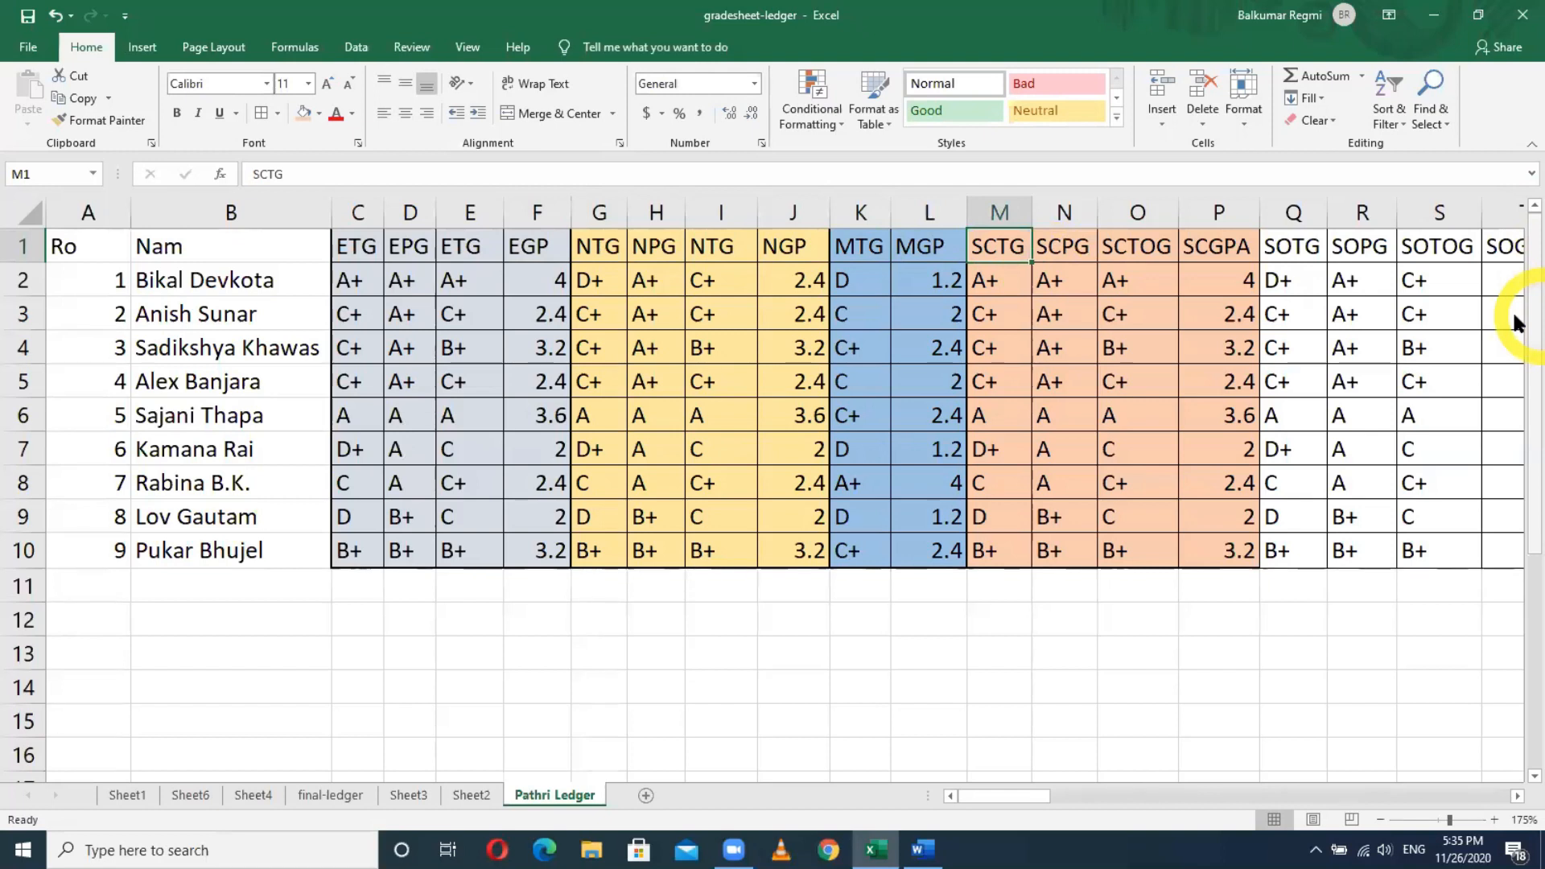
Shorten the orange SC subject's last two headings to "SCTG" in O1 and "SCGP" in P1.
key(Right)
key(Right)
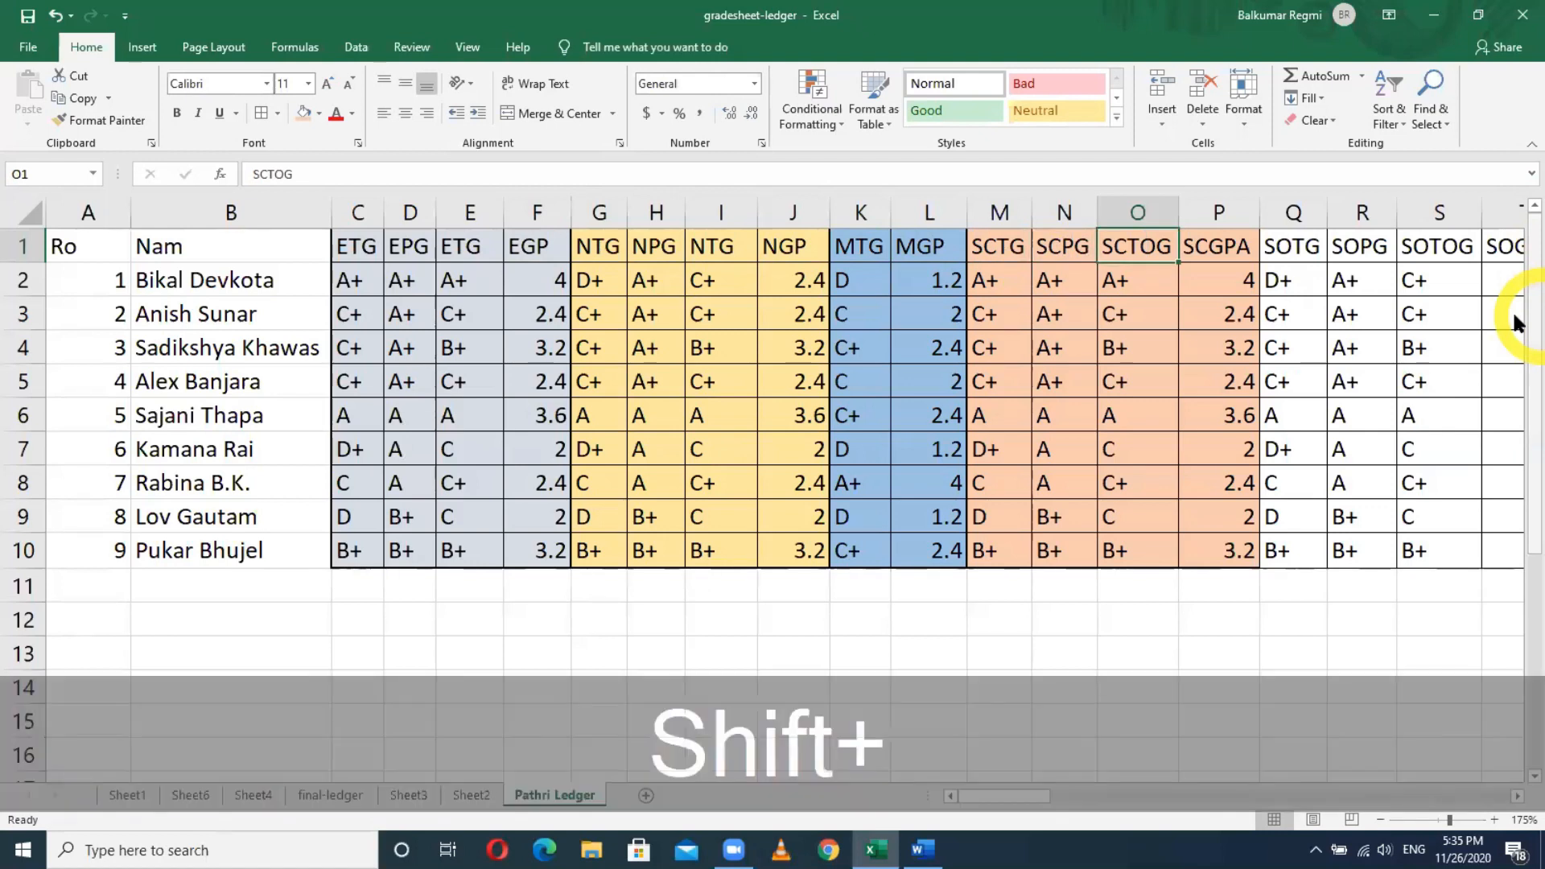
text(SCTG)
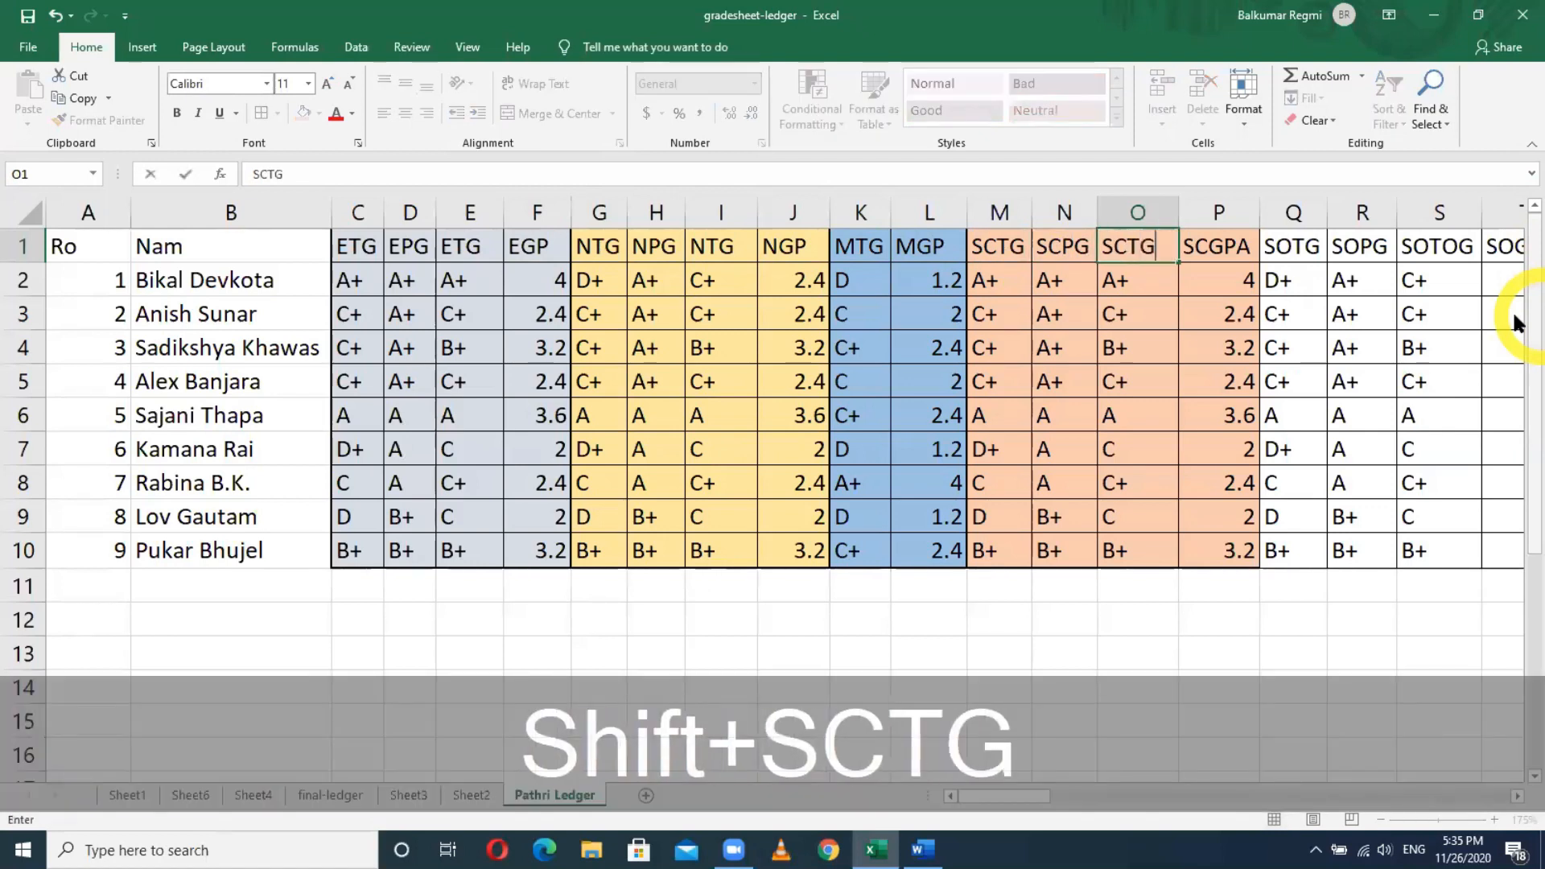
key(Tab)
text(S)
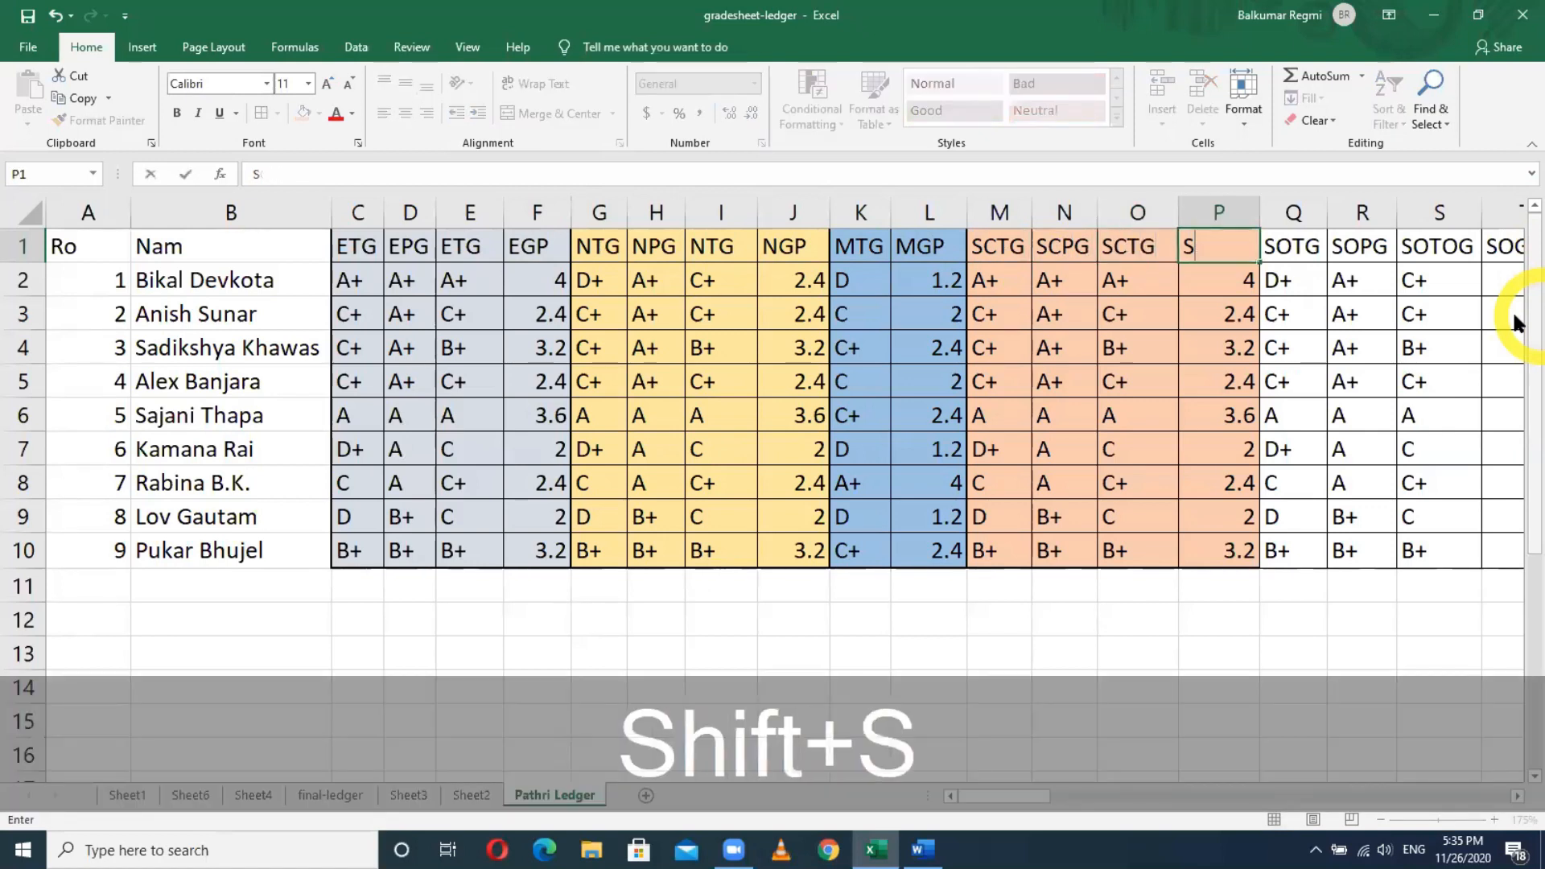
text(CGP)
key(Tab)
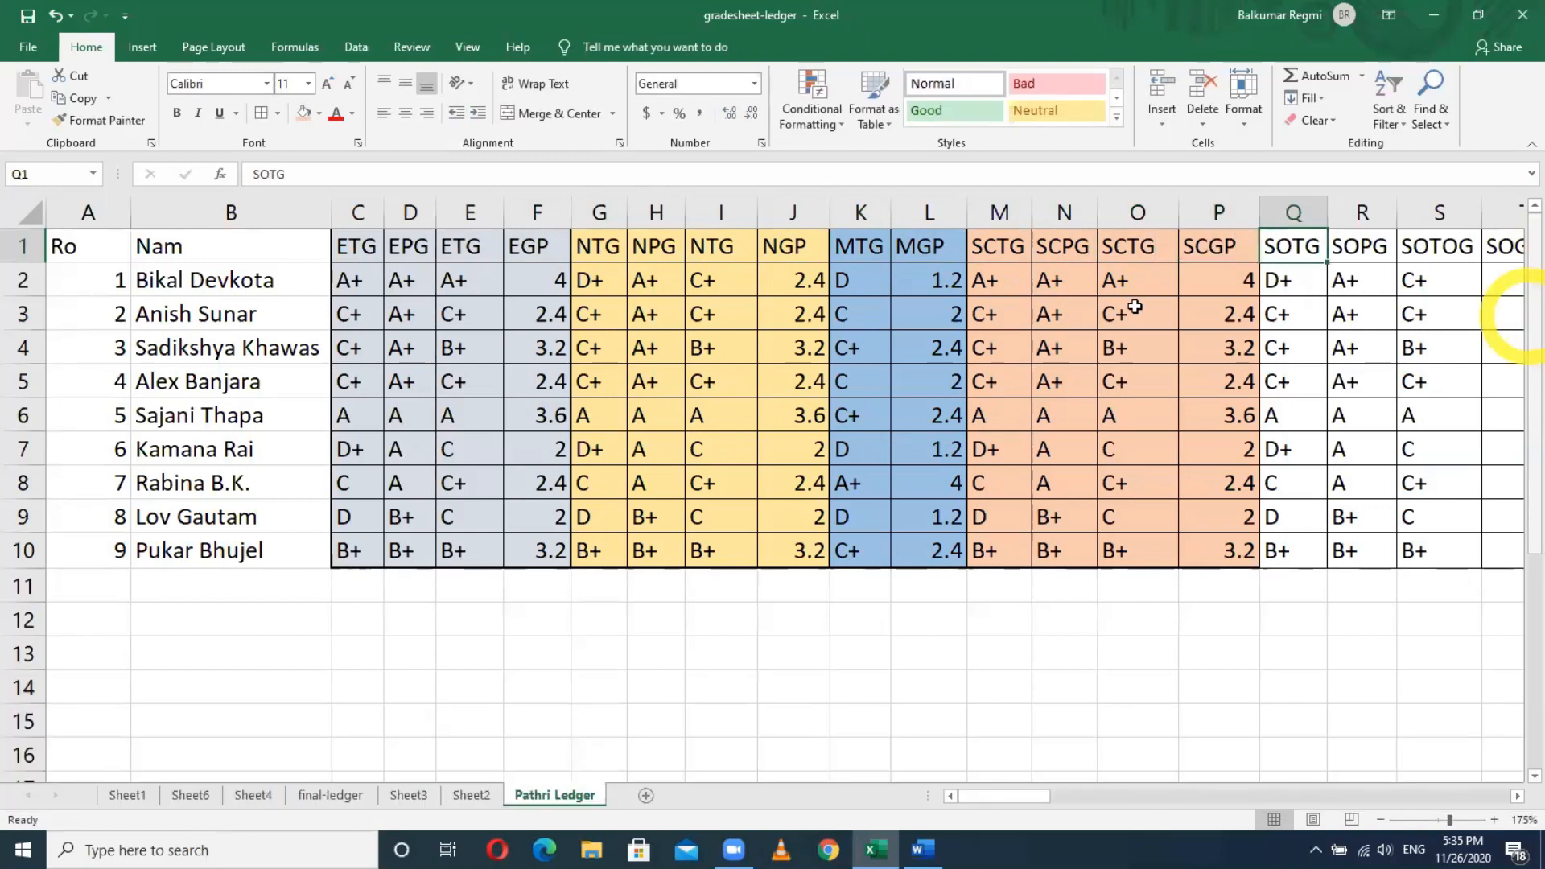
Enter the SO subject headings "SOTG" in Q1, "SOTG" in S1 and "SOGP" in T1.
drag(1027, 794, 1080, 790)
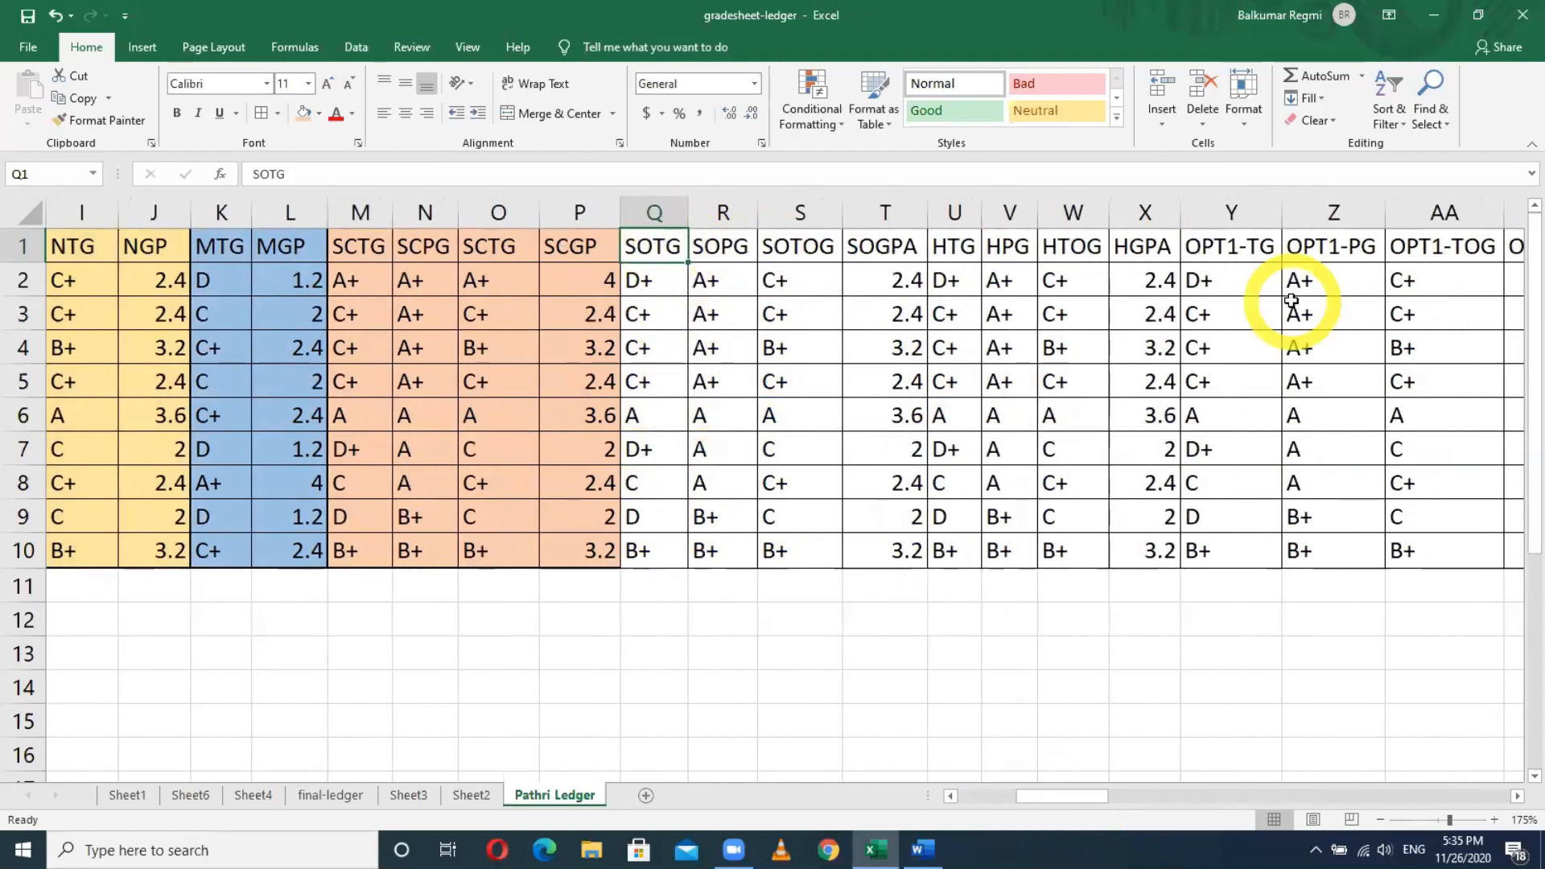
text(SOT)
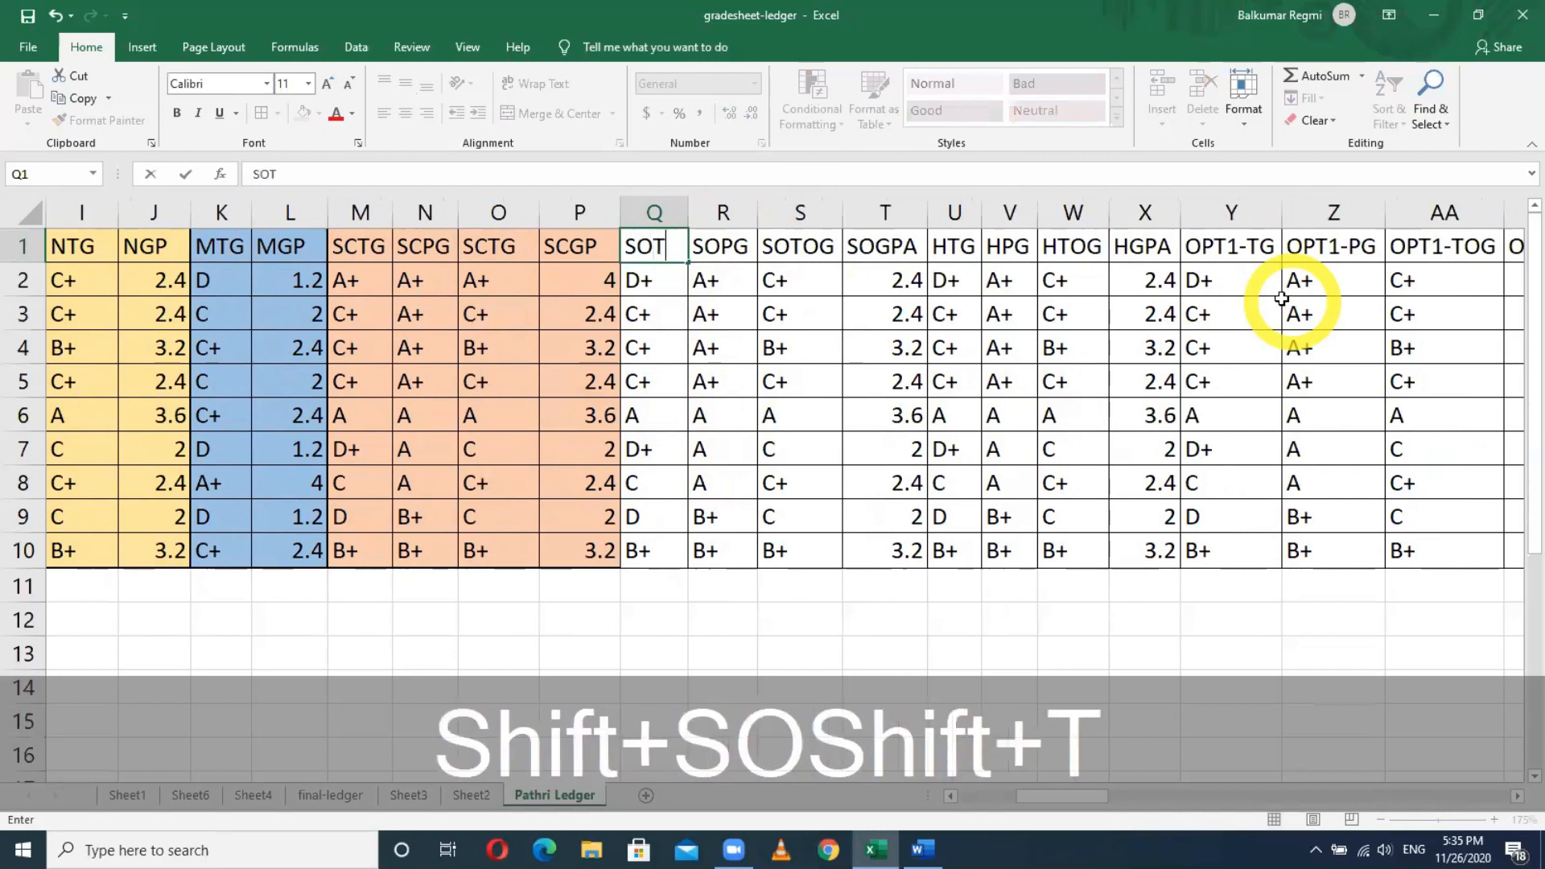
text(G)
key(Tab)
key(Tab)
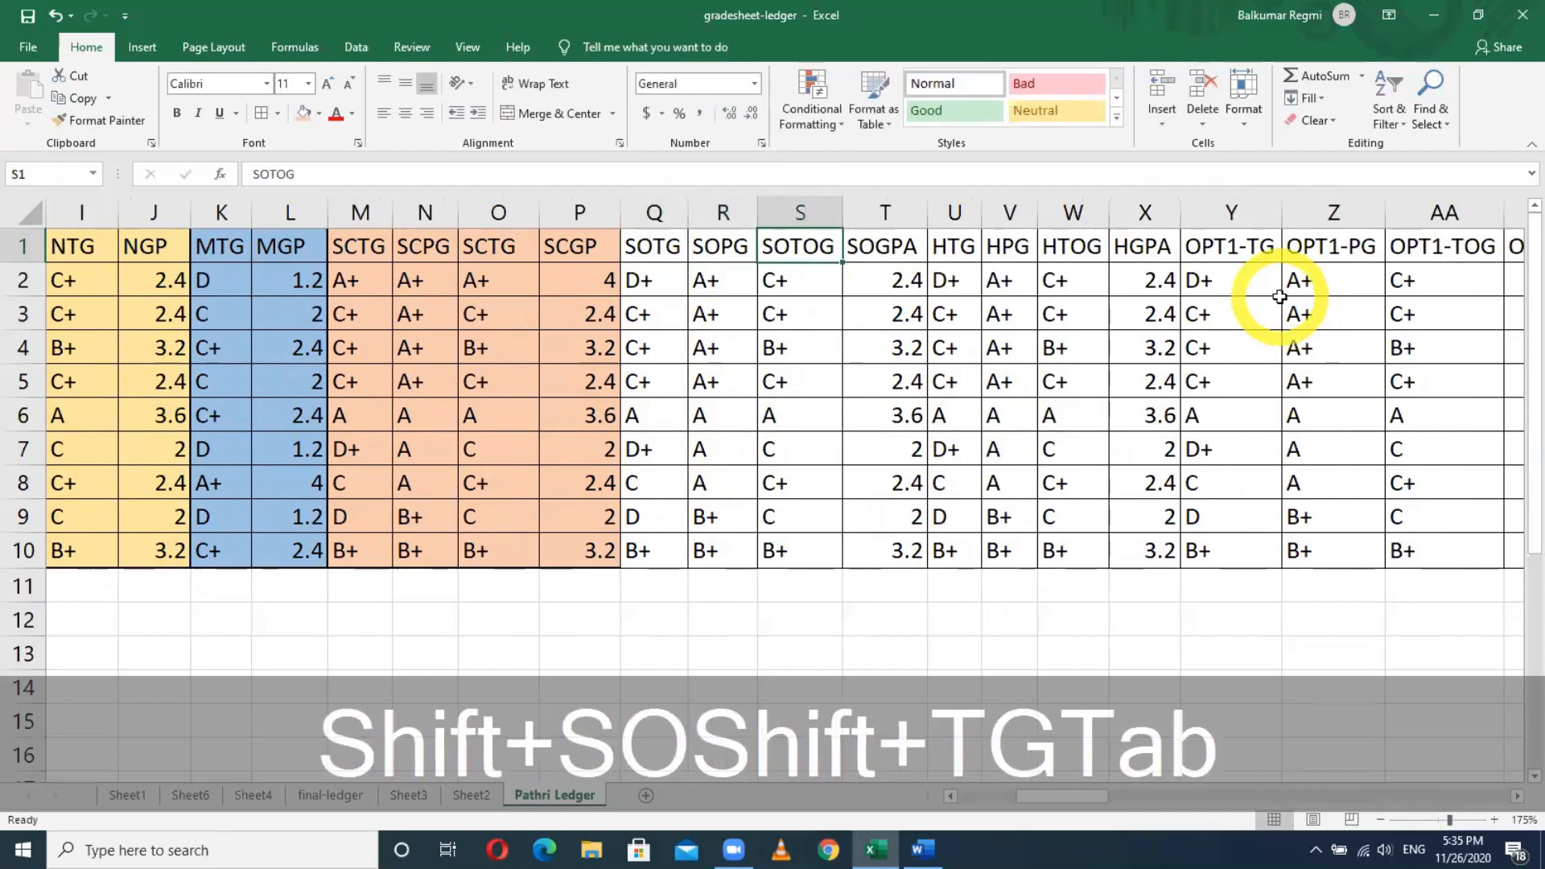
text(SOTG)
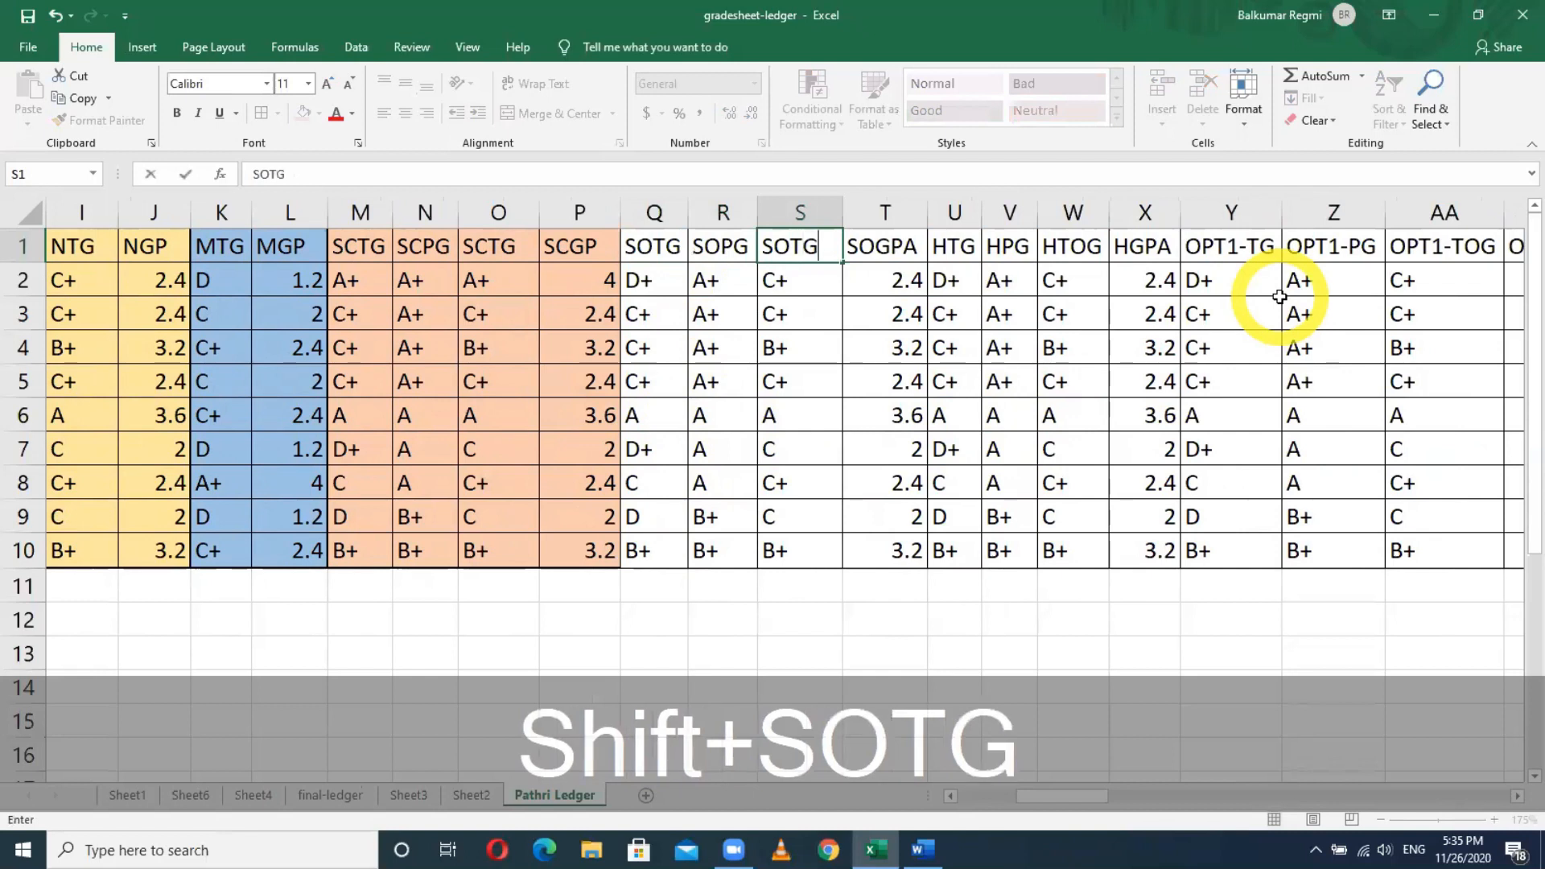
key(Tab)
text(SOGP)
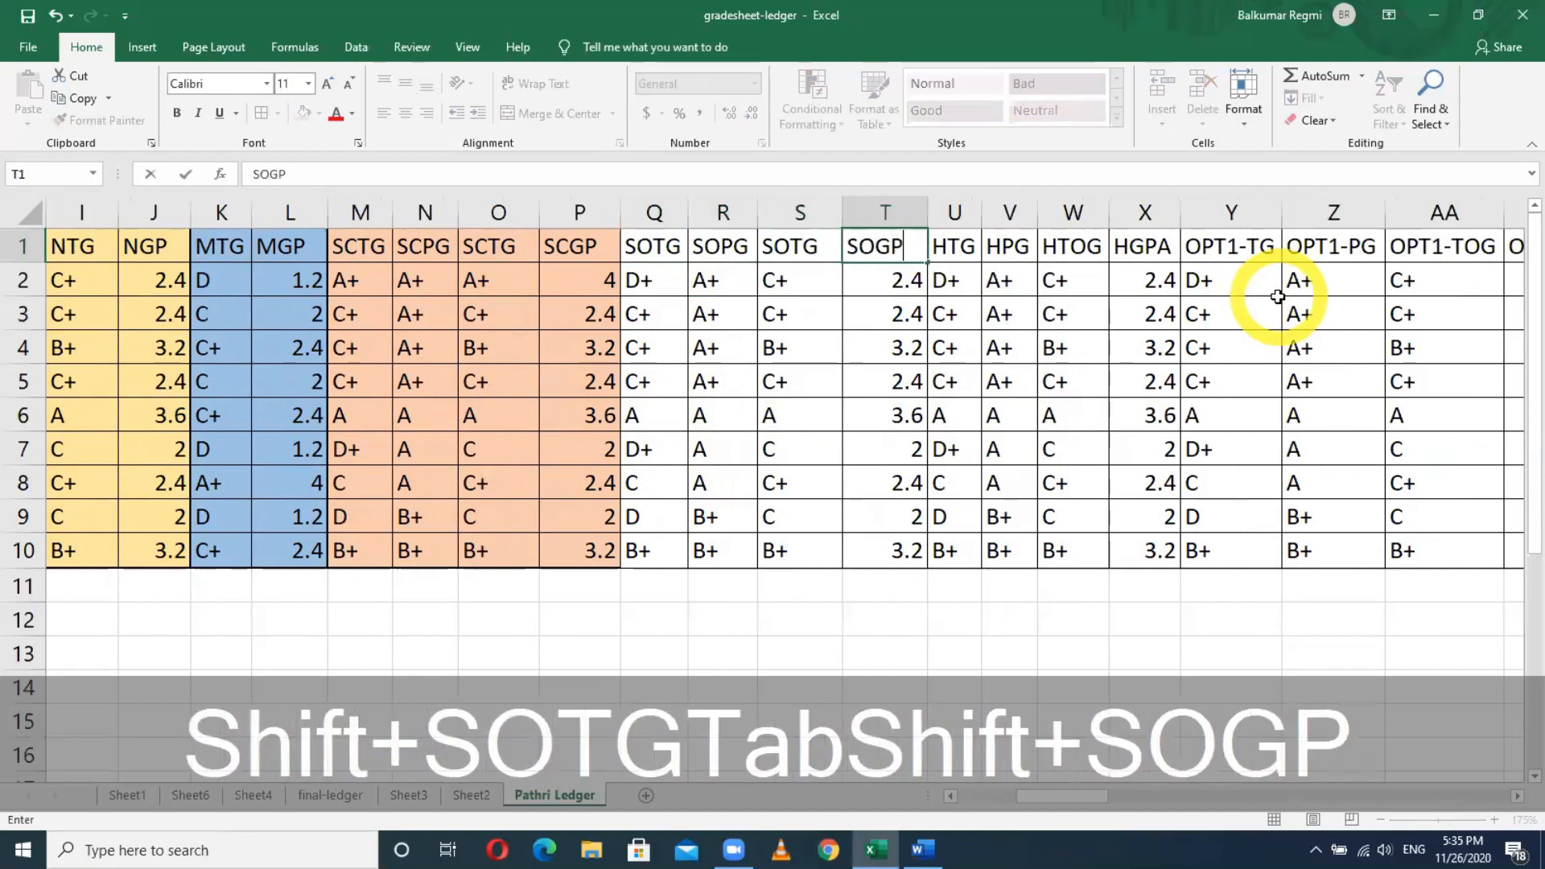
key(Tab)
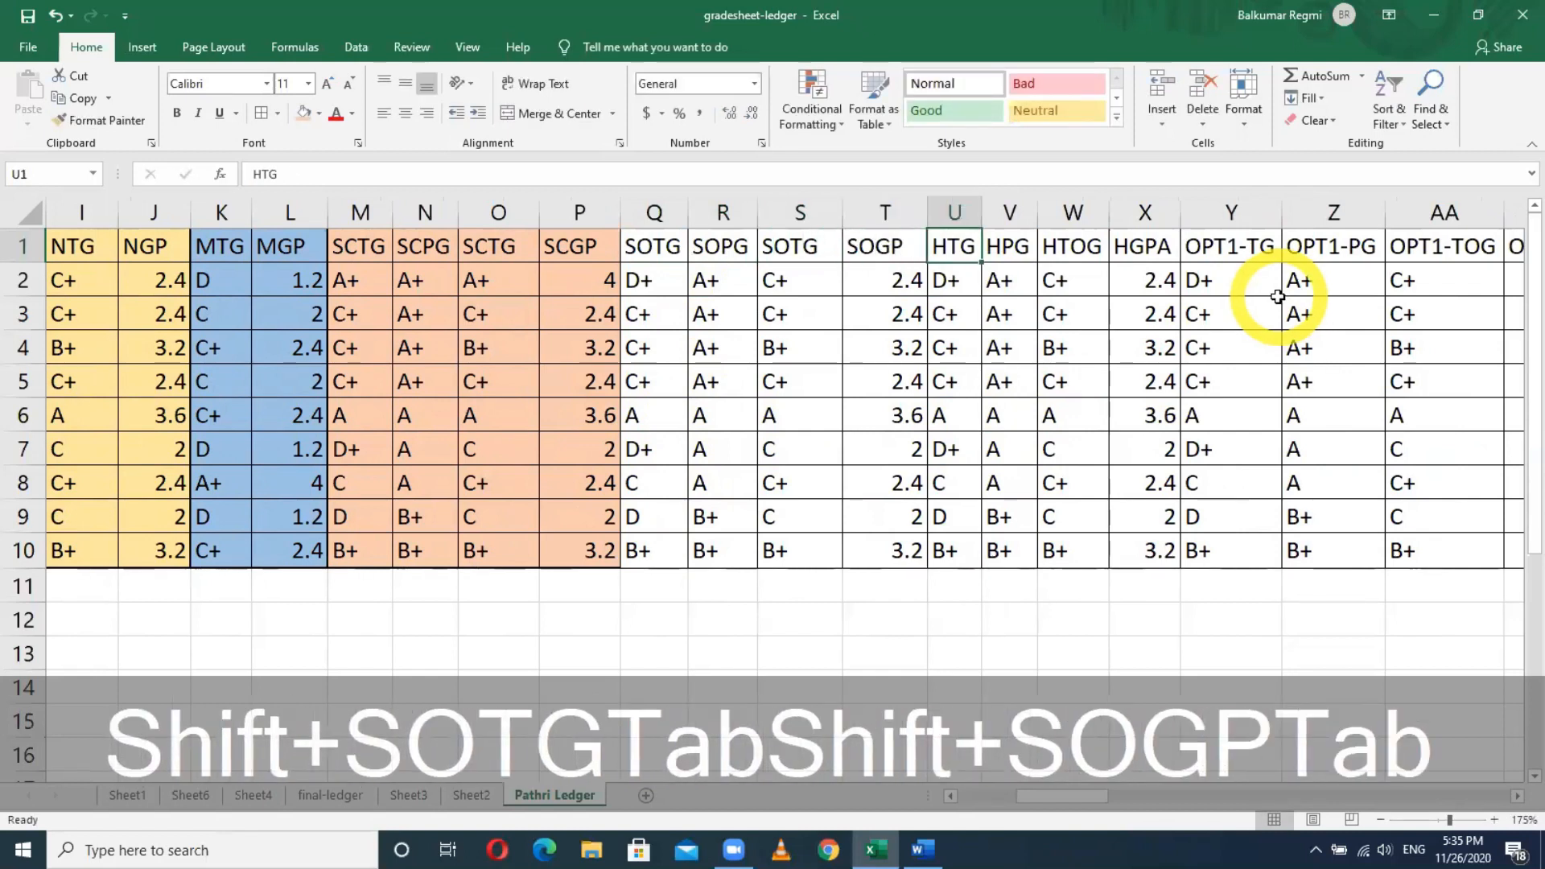
Shorten the H subject's last two headings to "HTG" in W1 and "HGP" in X1.
key(Tab)
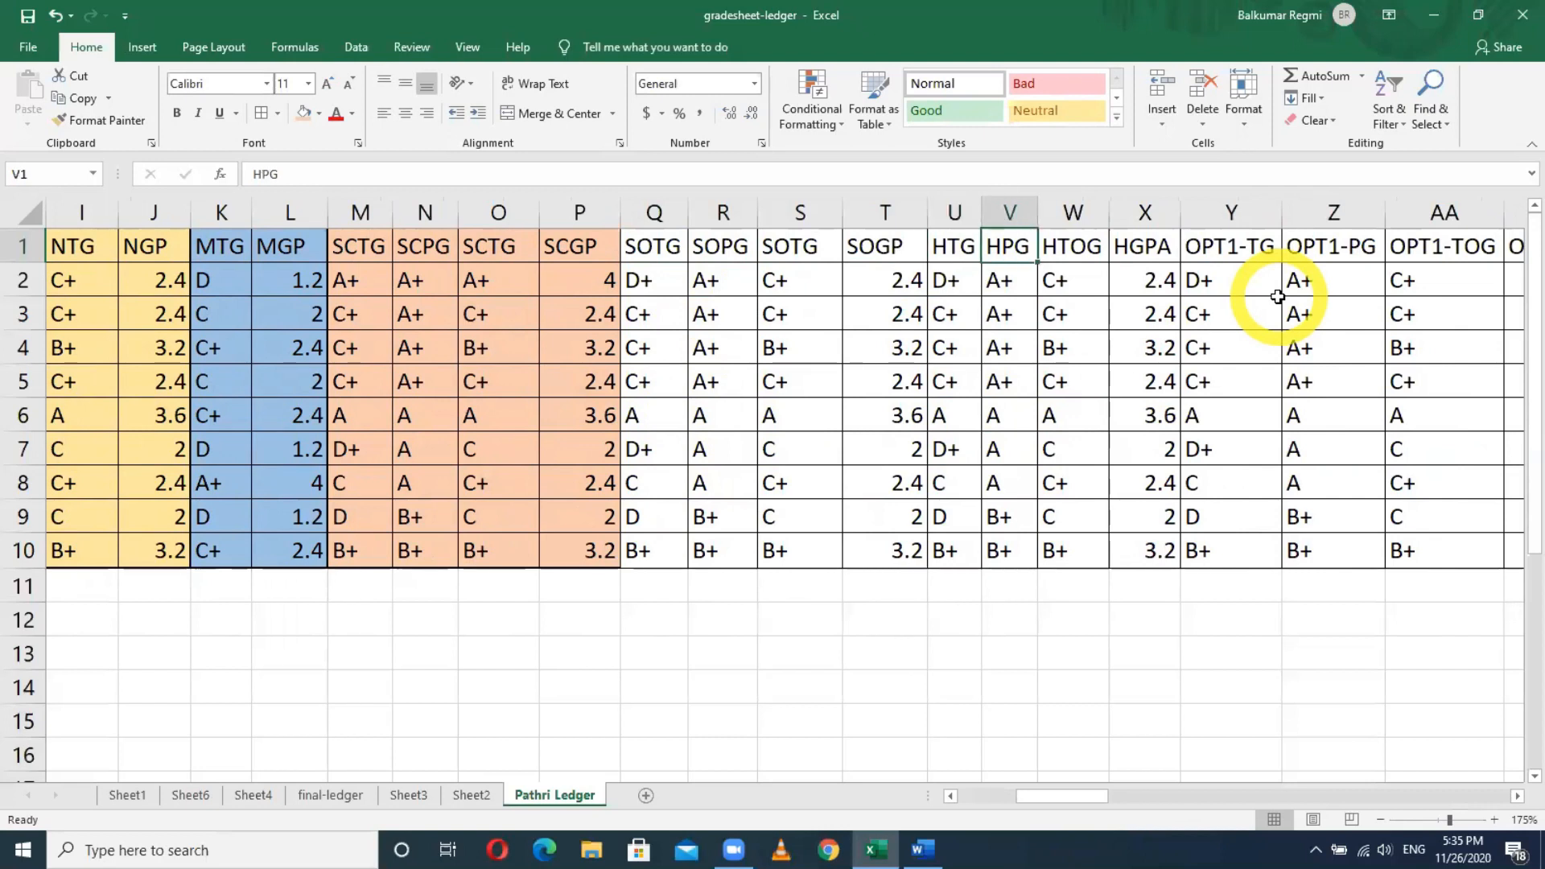
key(Tab)
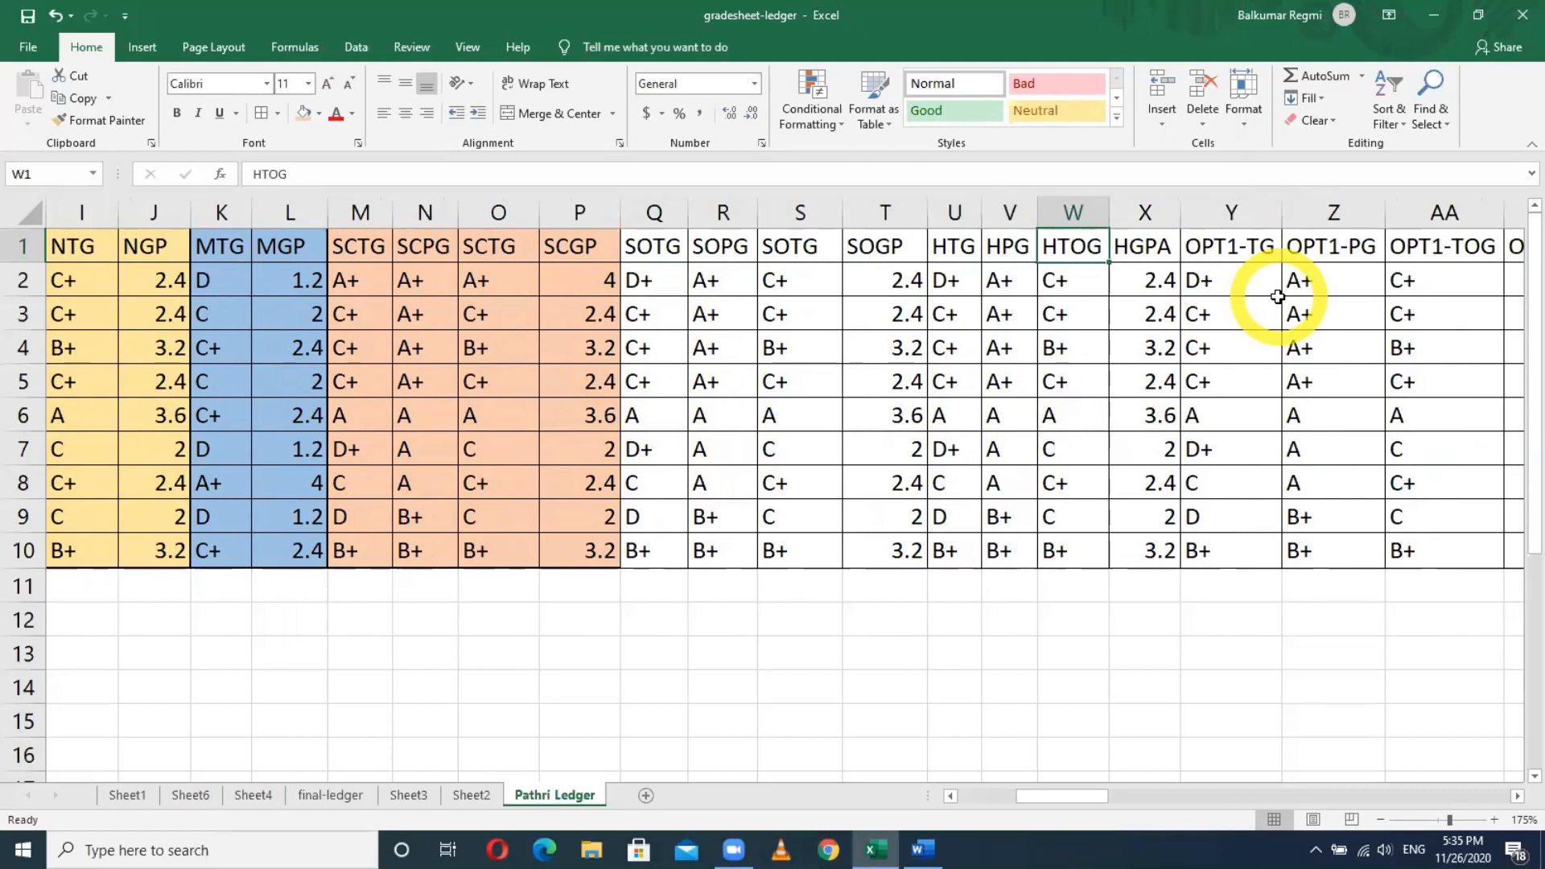
text(HTGG)
key(BackSpace)
key(Tab)
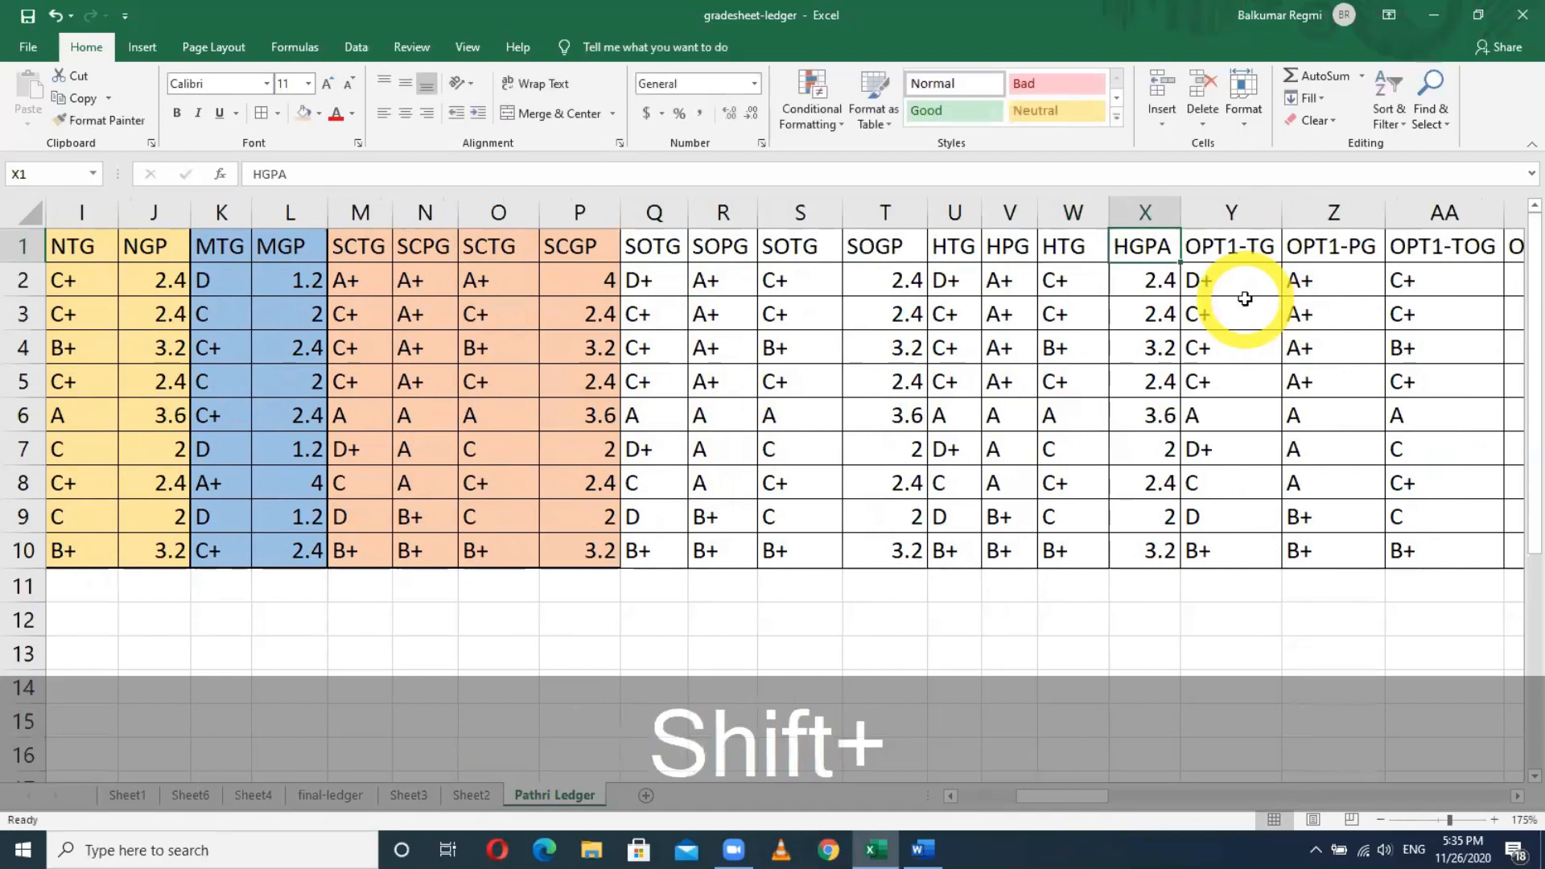
text(HGP)
key(Tab)
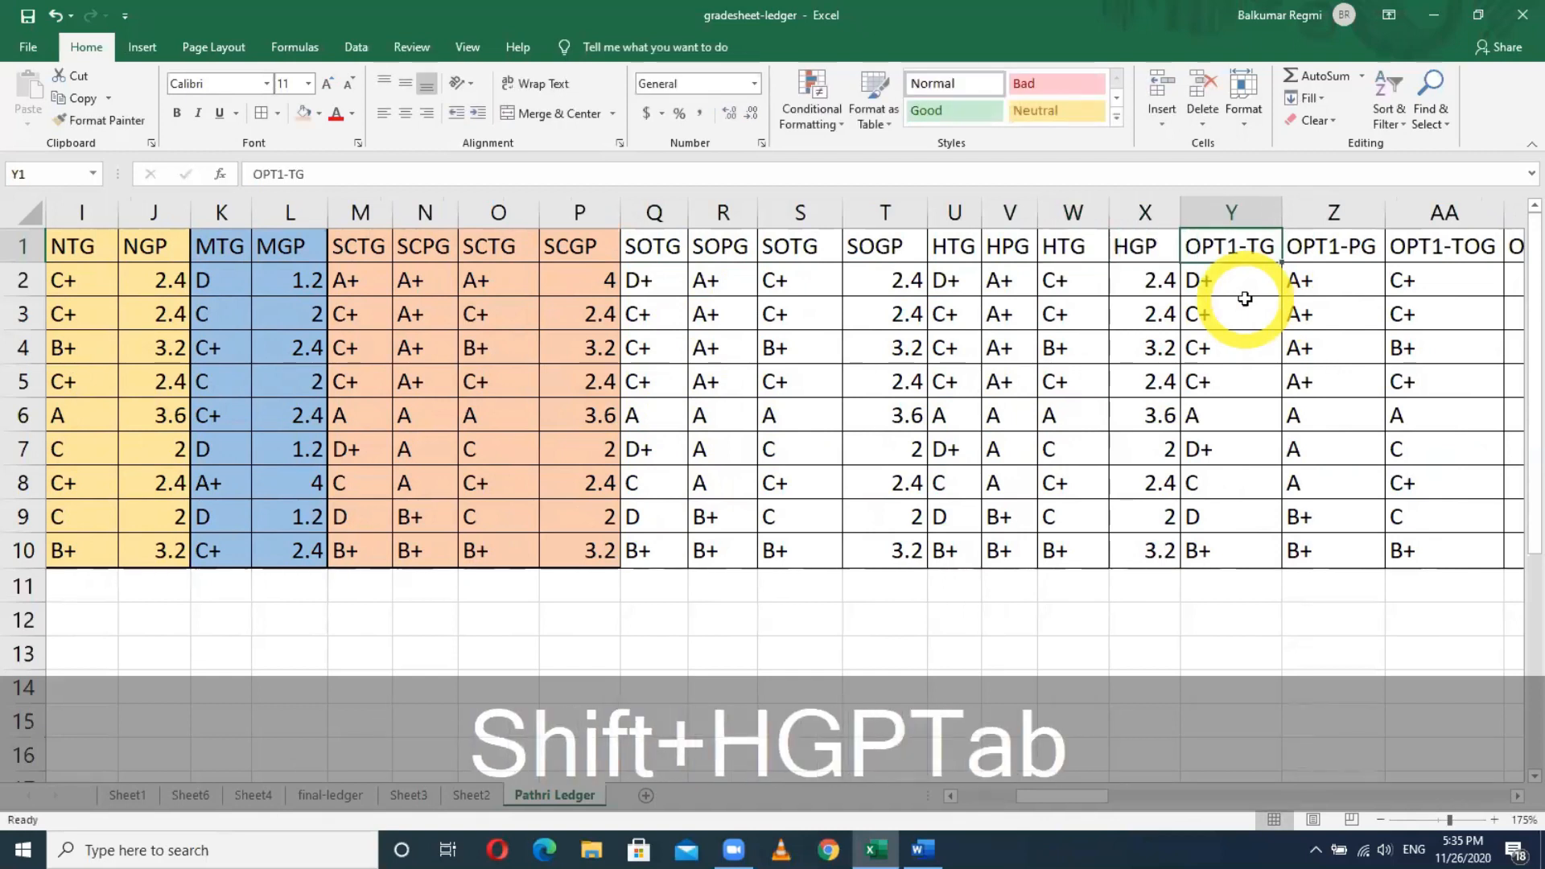
Shorten the first optional subject's theory and practical headings to "OP1T" in Y1 and "OP1P" in Z1.
text(OP)
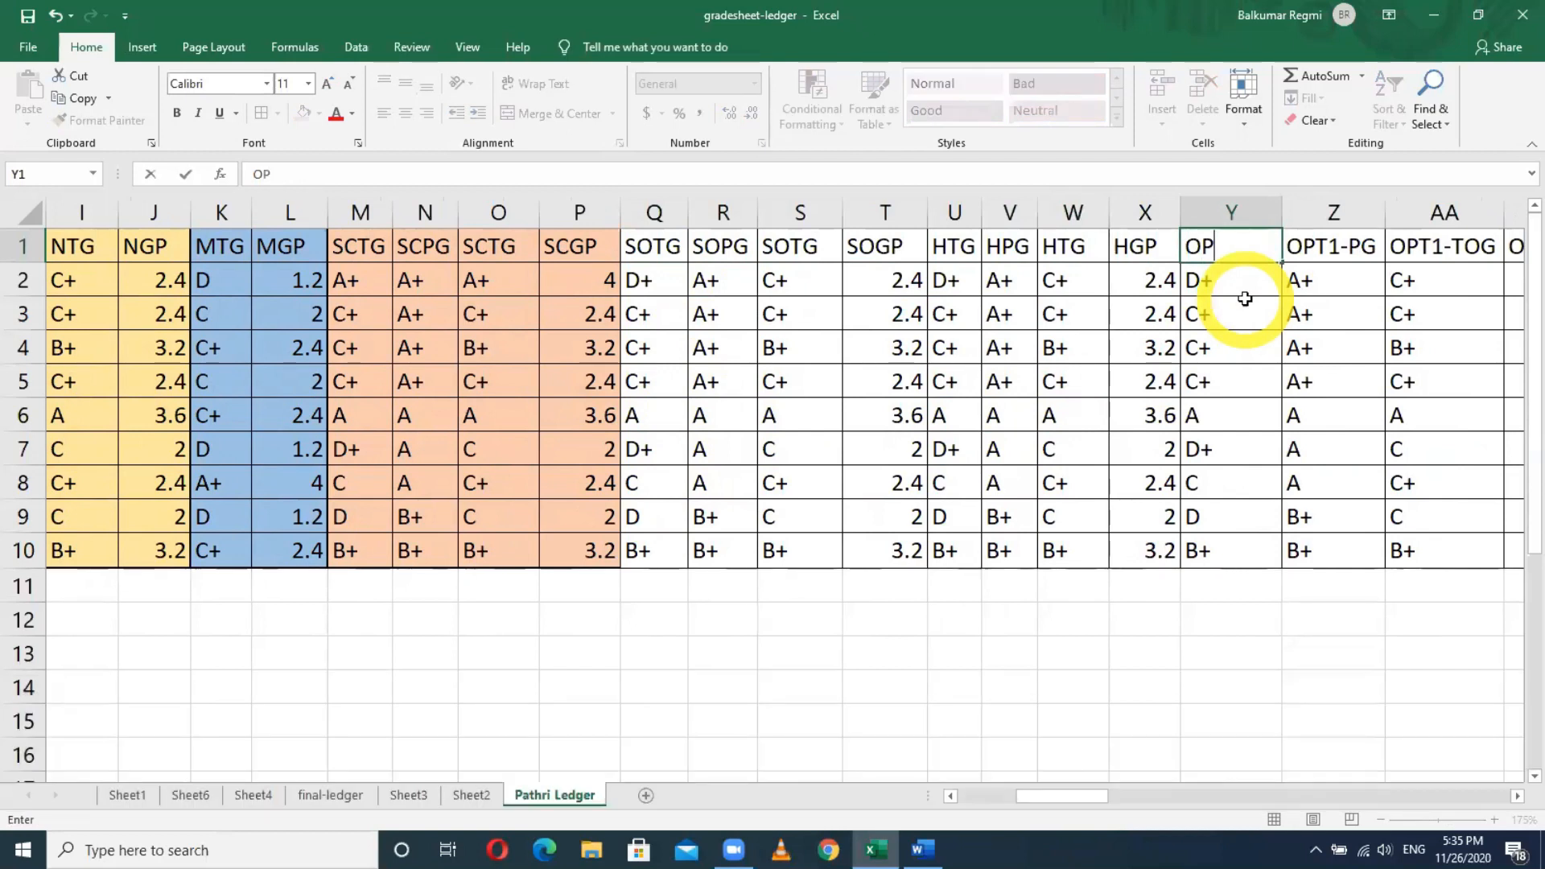
text(1)
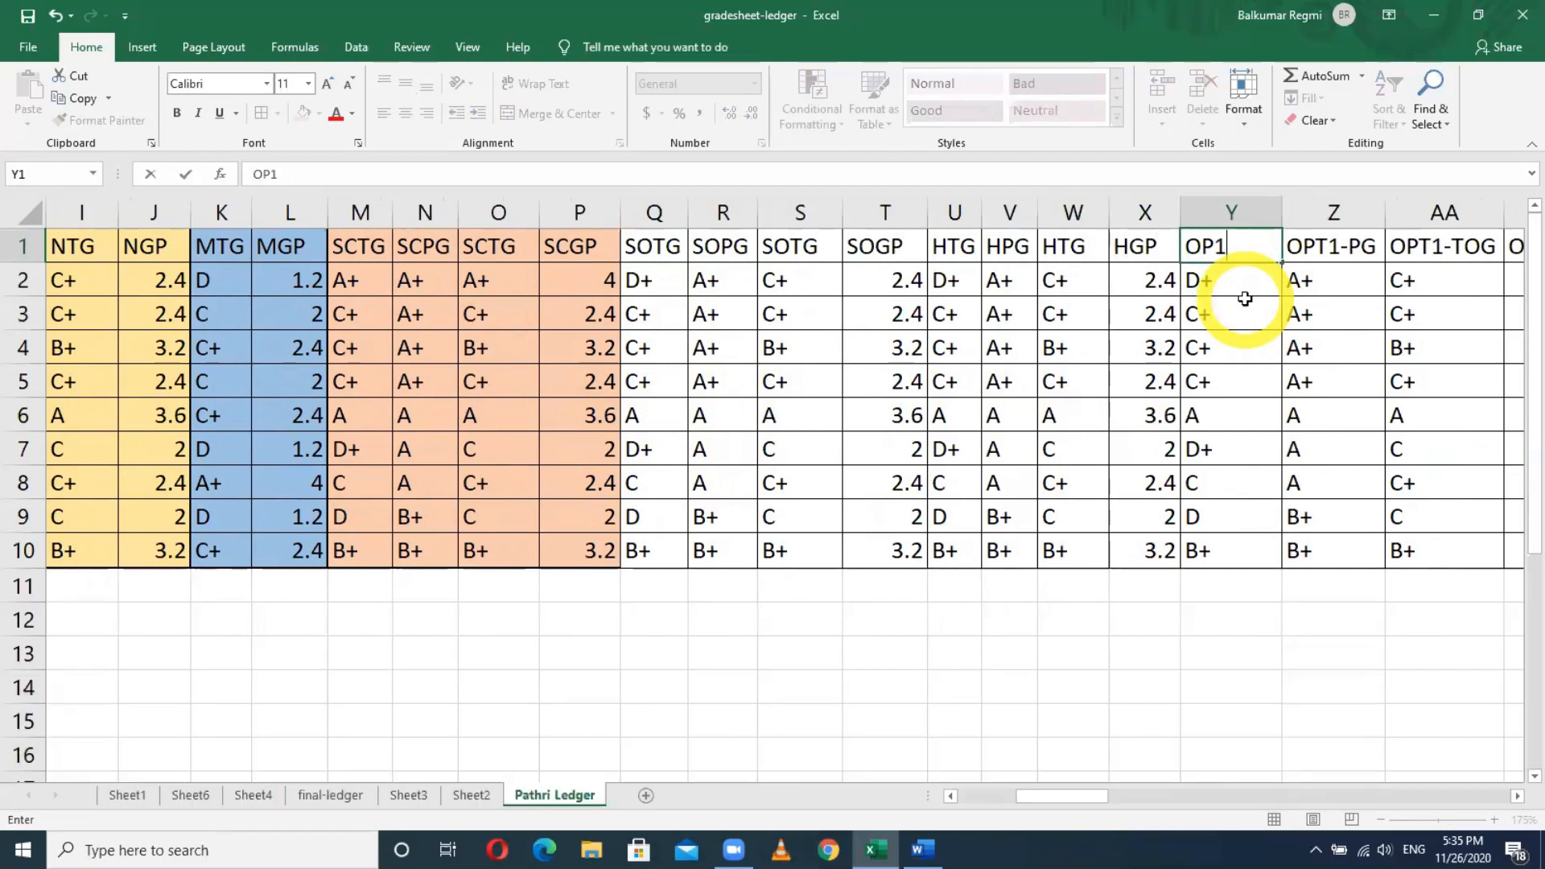
text(T)
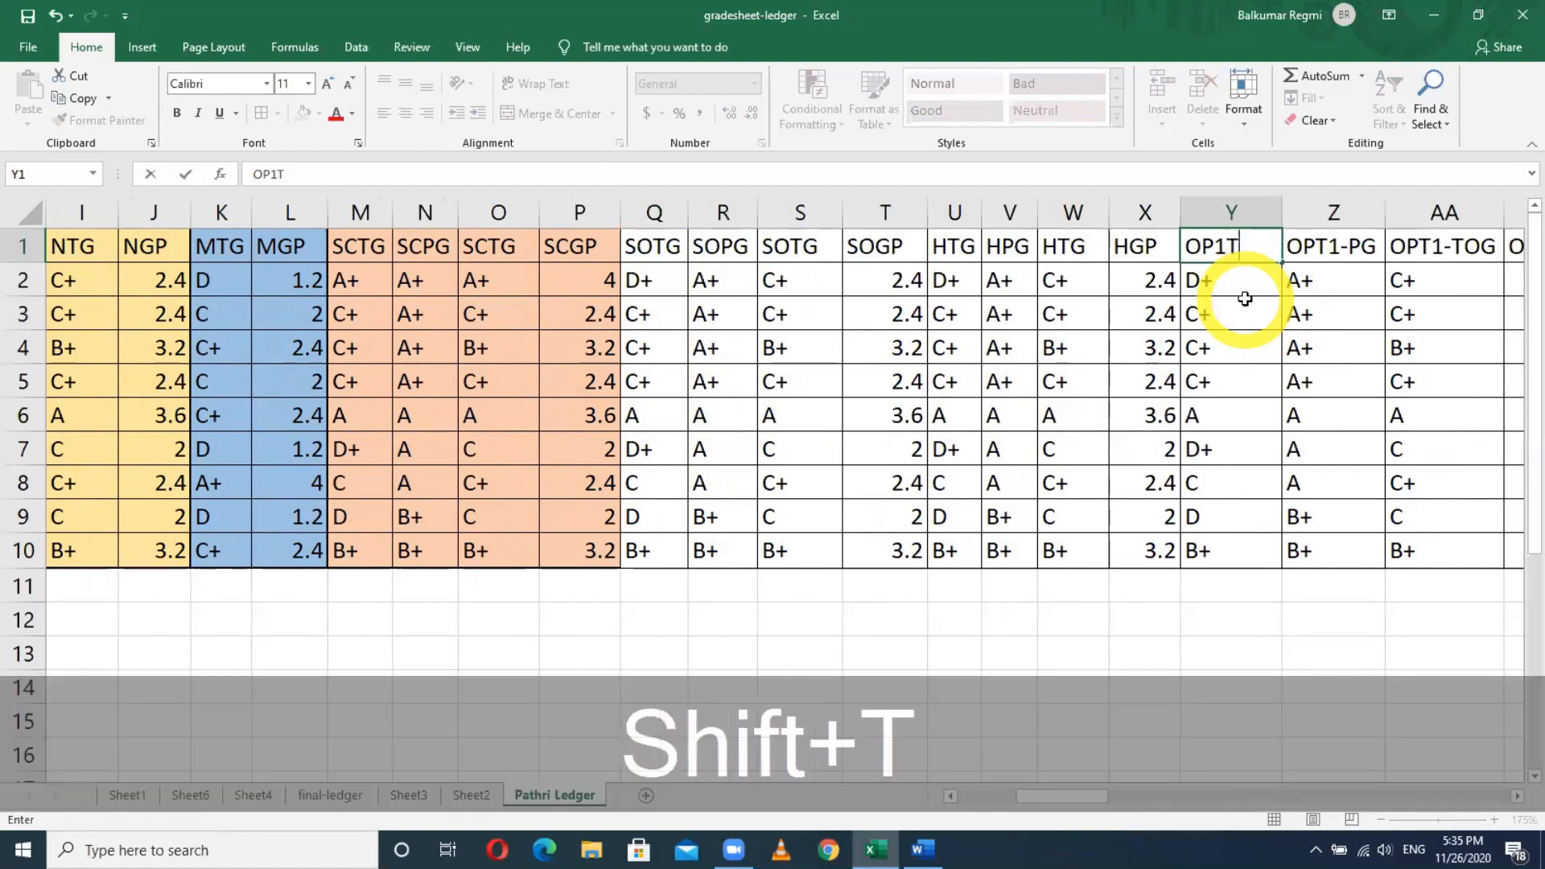
key(Tab)
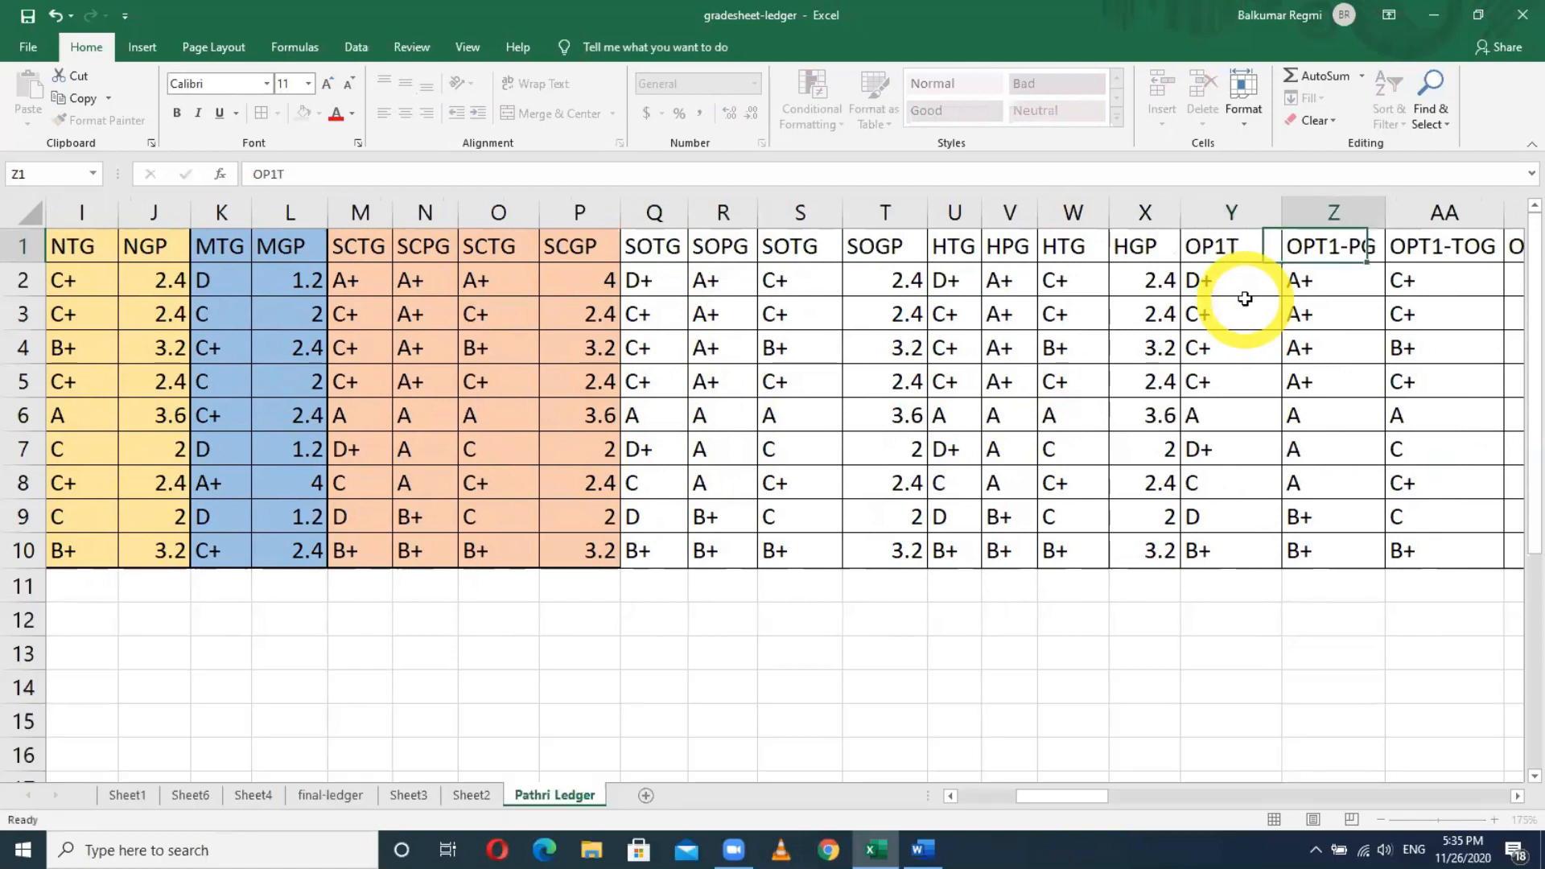
text(OP1P)
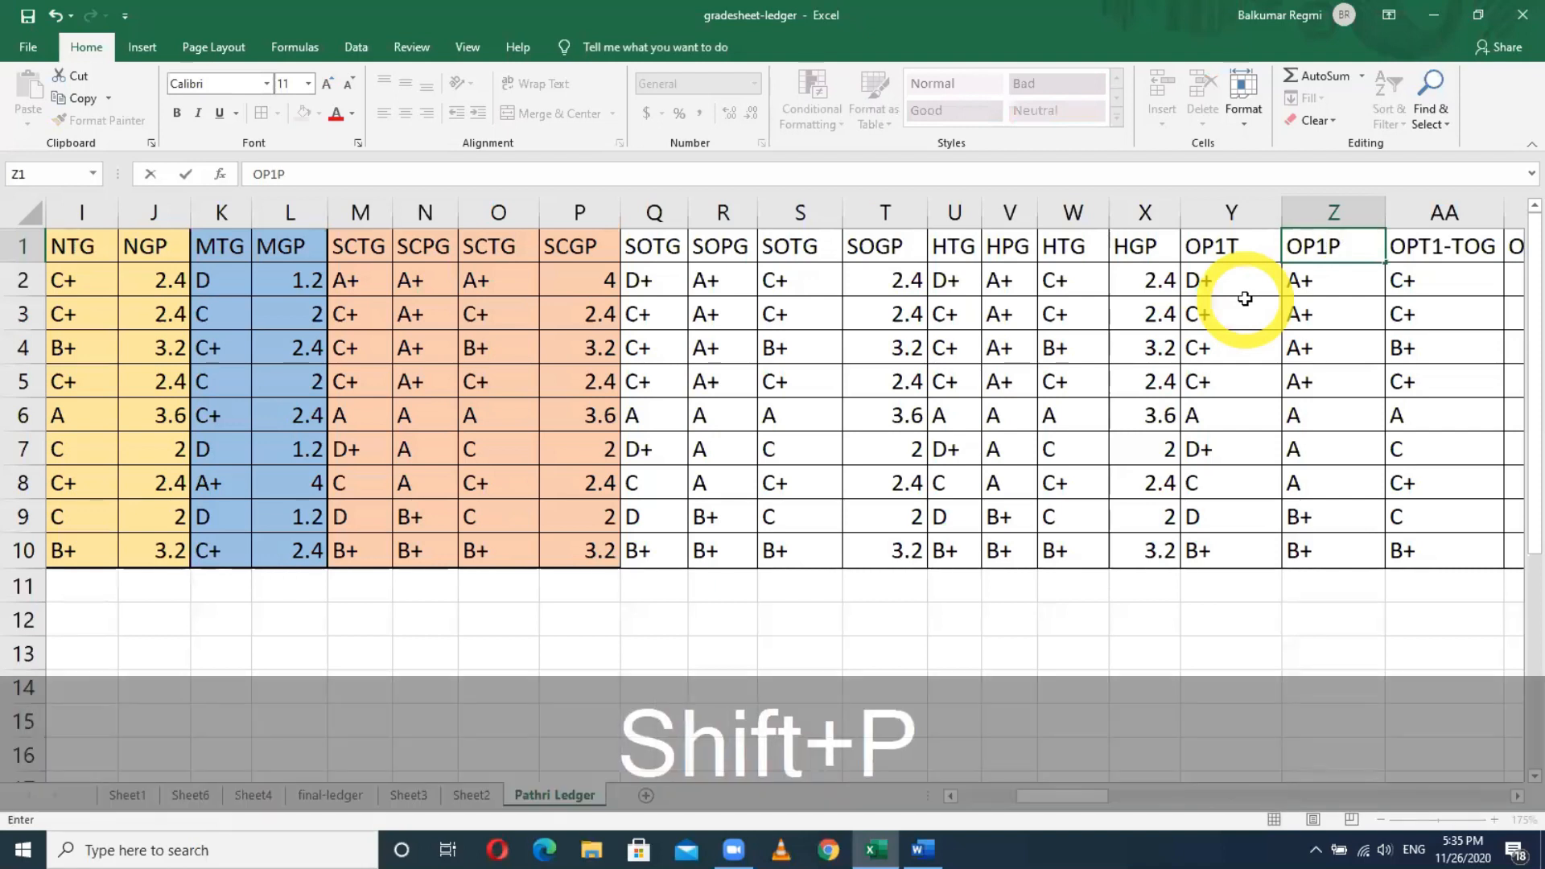
key(Tab)
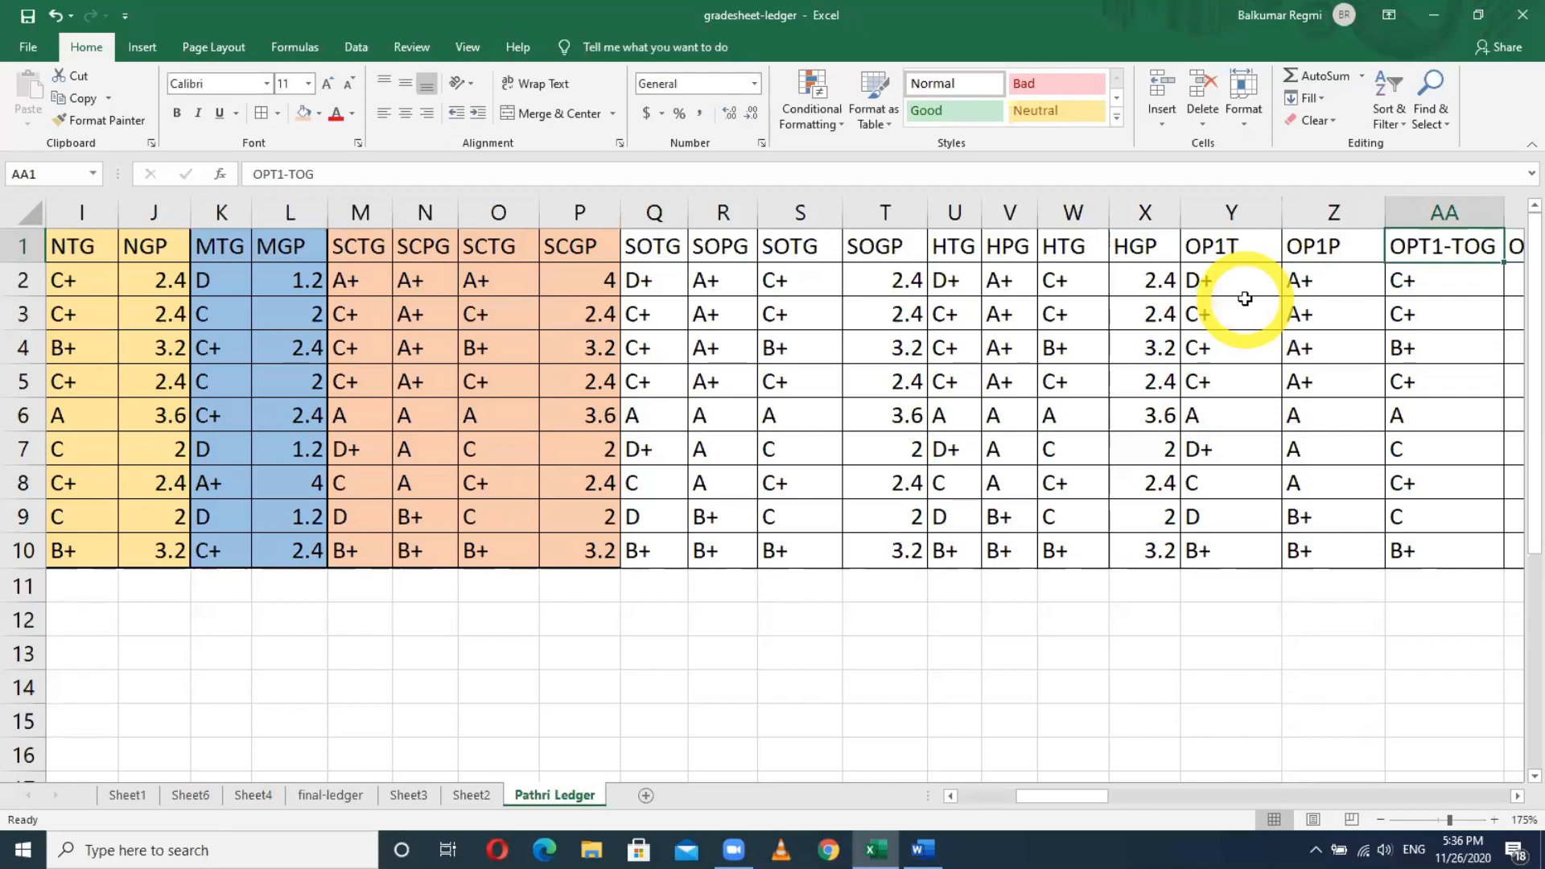
Shorten the first optional subject's remaining headings to "OP1TG" in AA1 and "OP1GP" in AB1.
text(OP)
text(@)
key(BackSpace)
text(1TG)
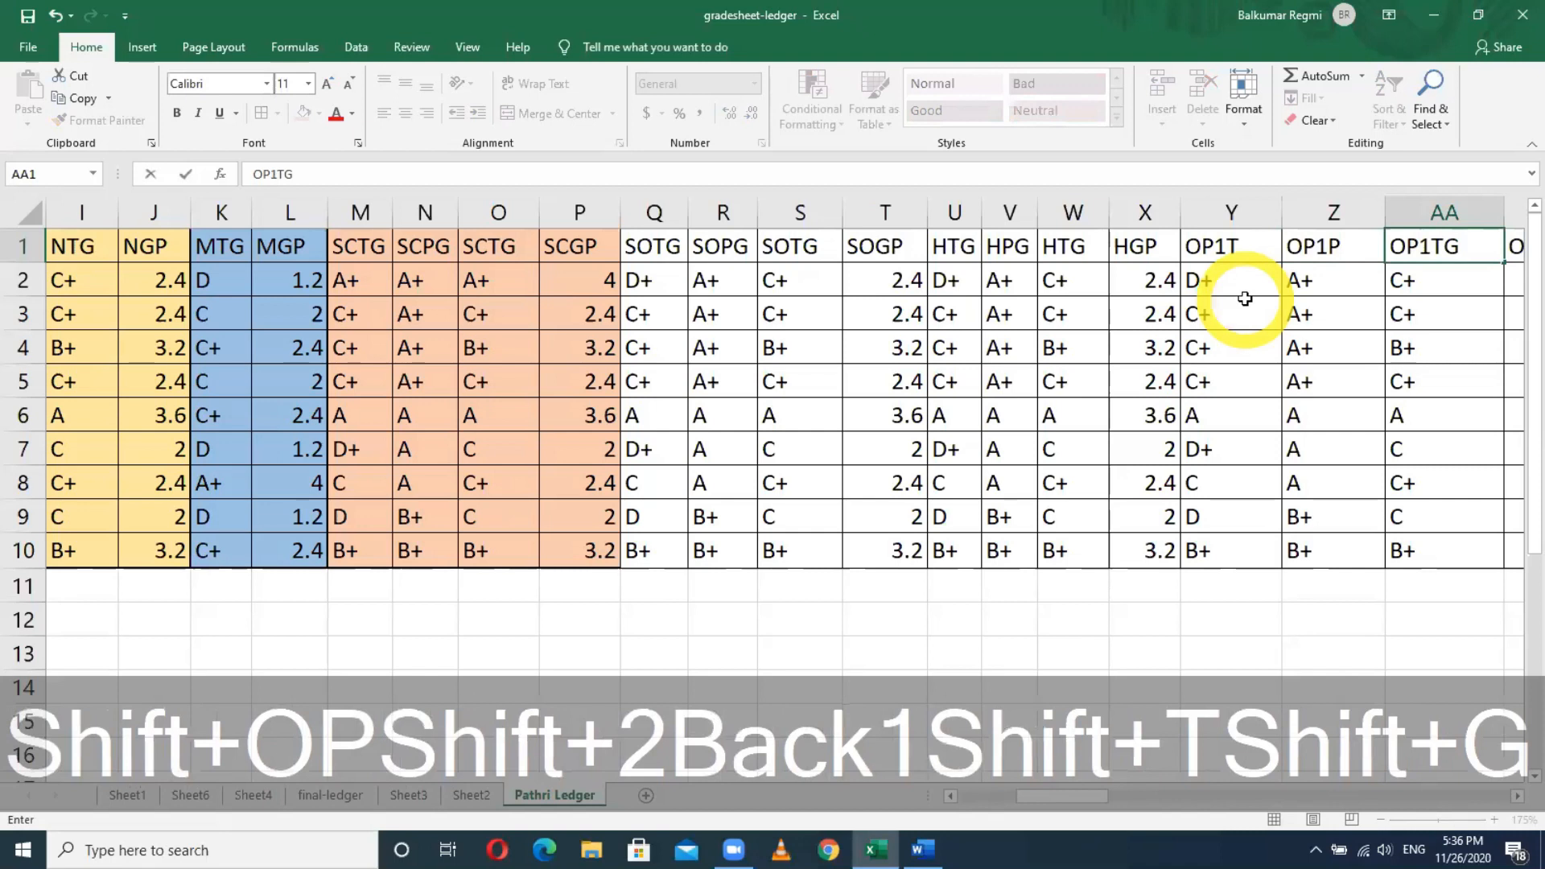
key(Tab)
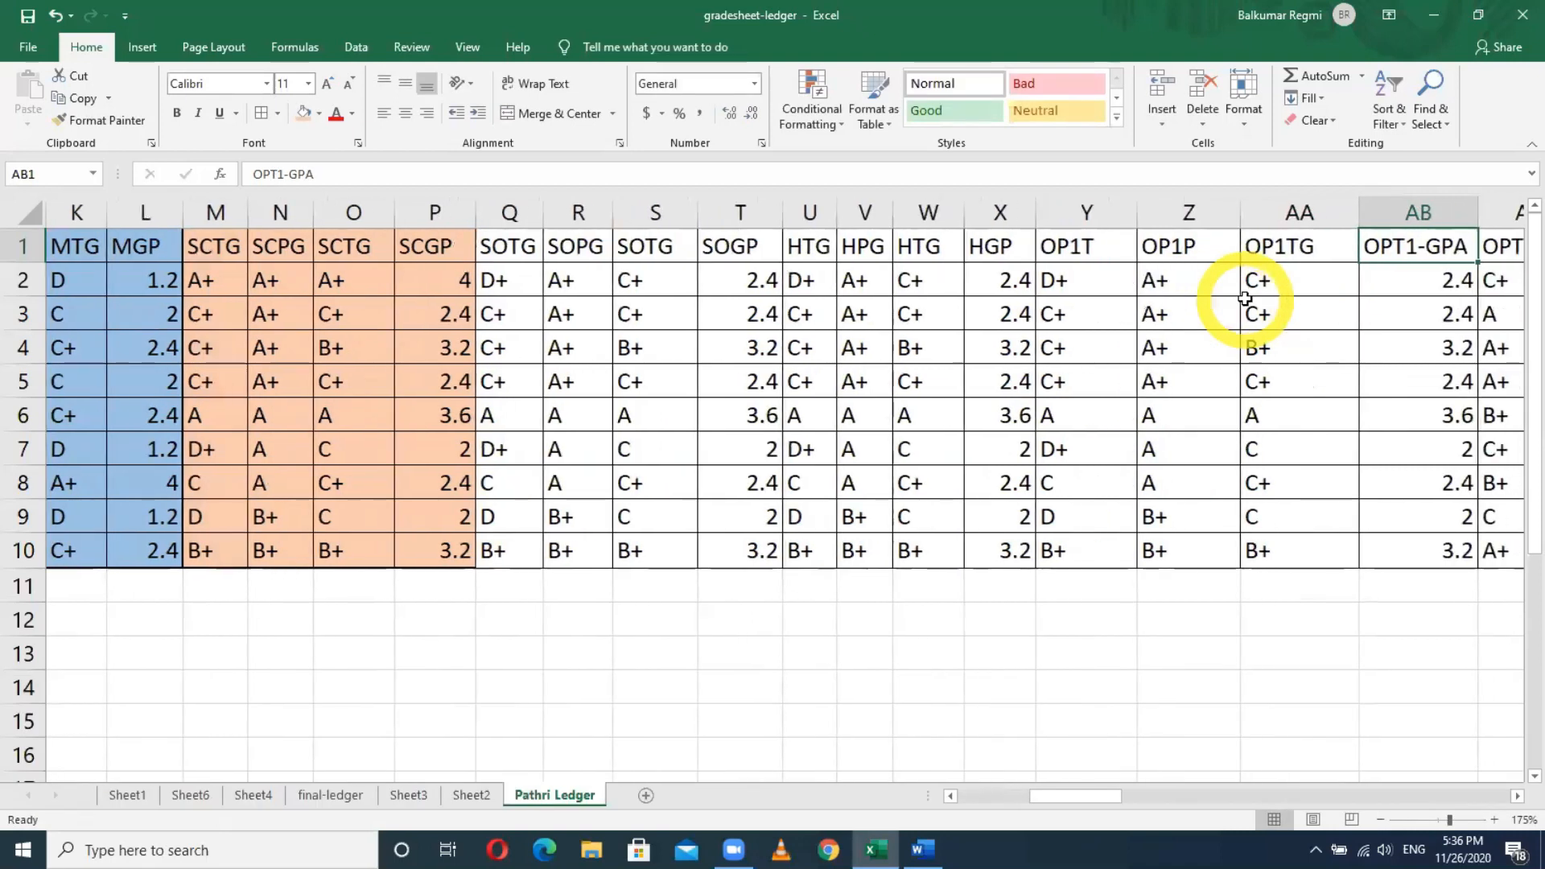
text(OP1GP)
key(Tab)
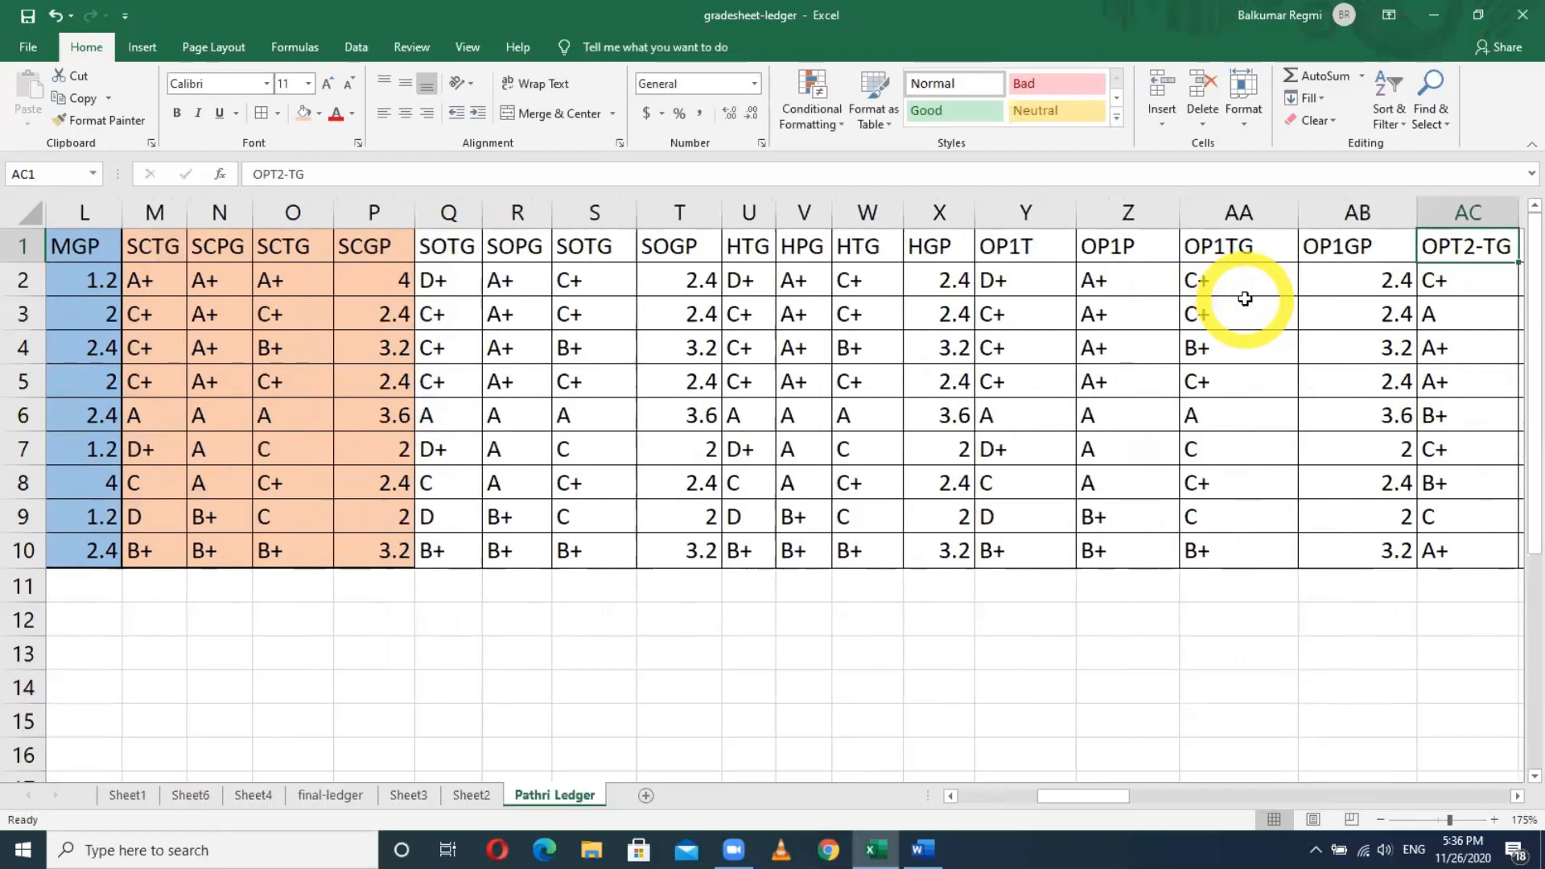
Shorten the second optional subject's theory and practical headings to "OP2T" in AC1 and "OP2P" in AD1.
text(OP)
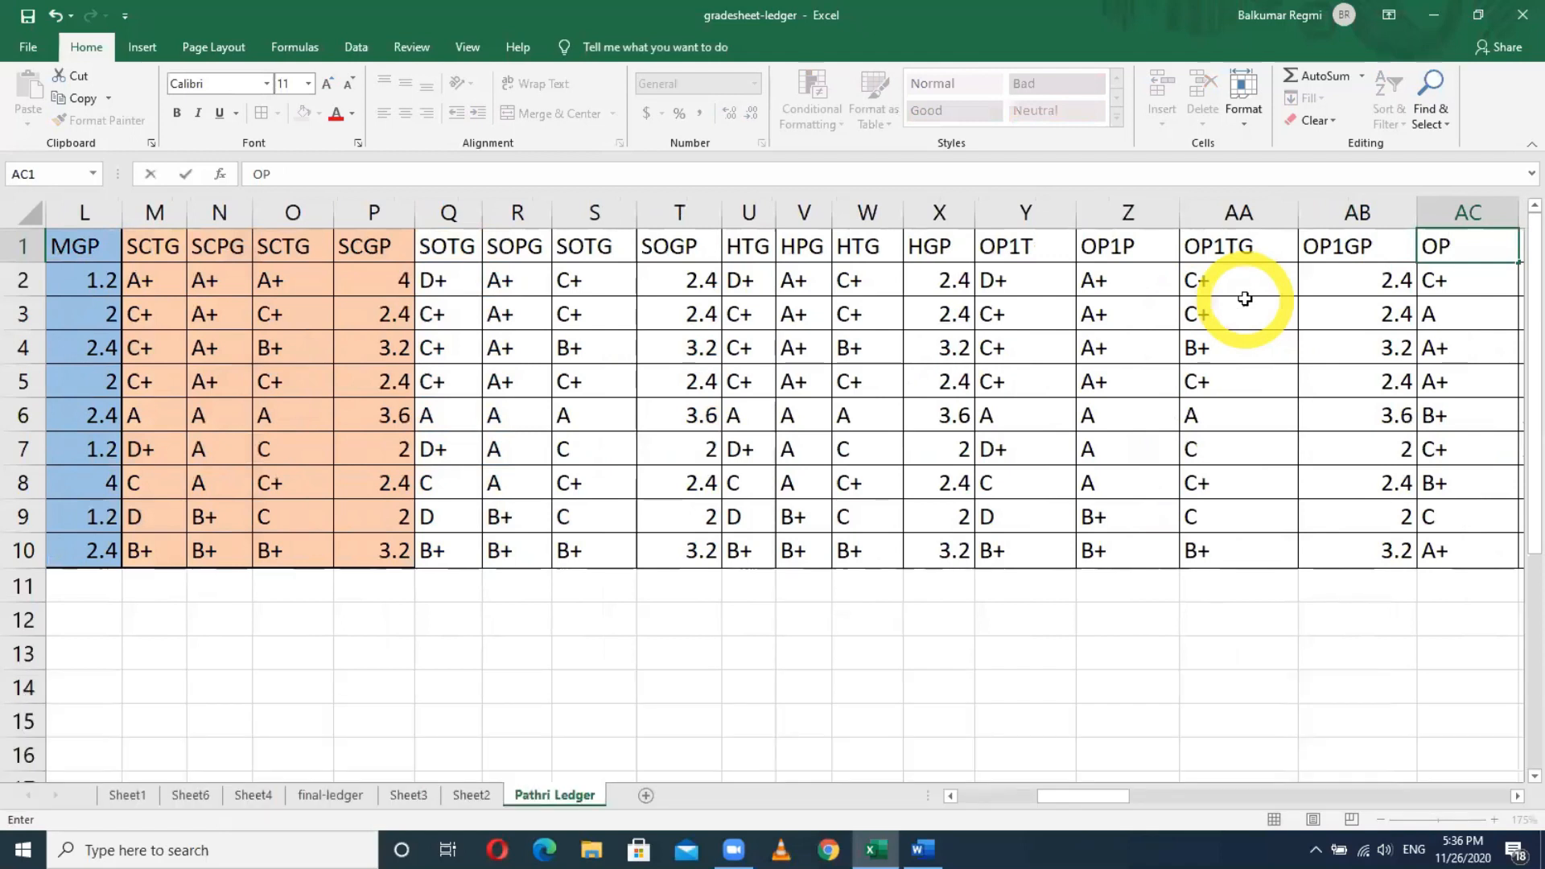
text(2T)
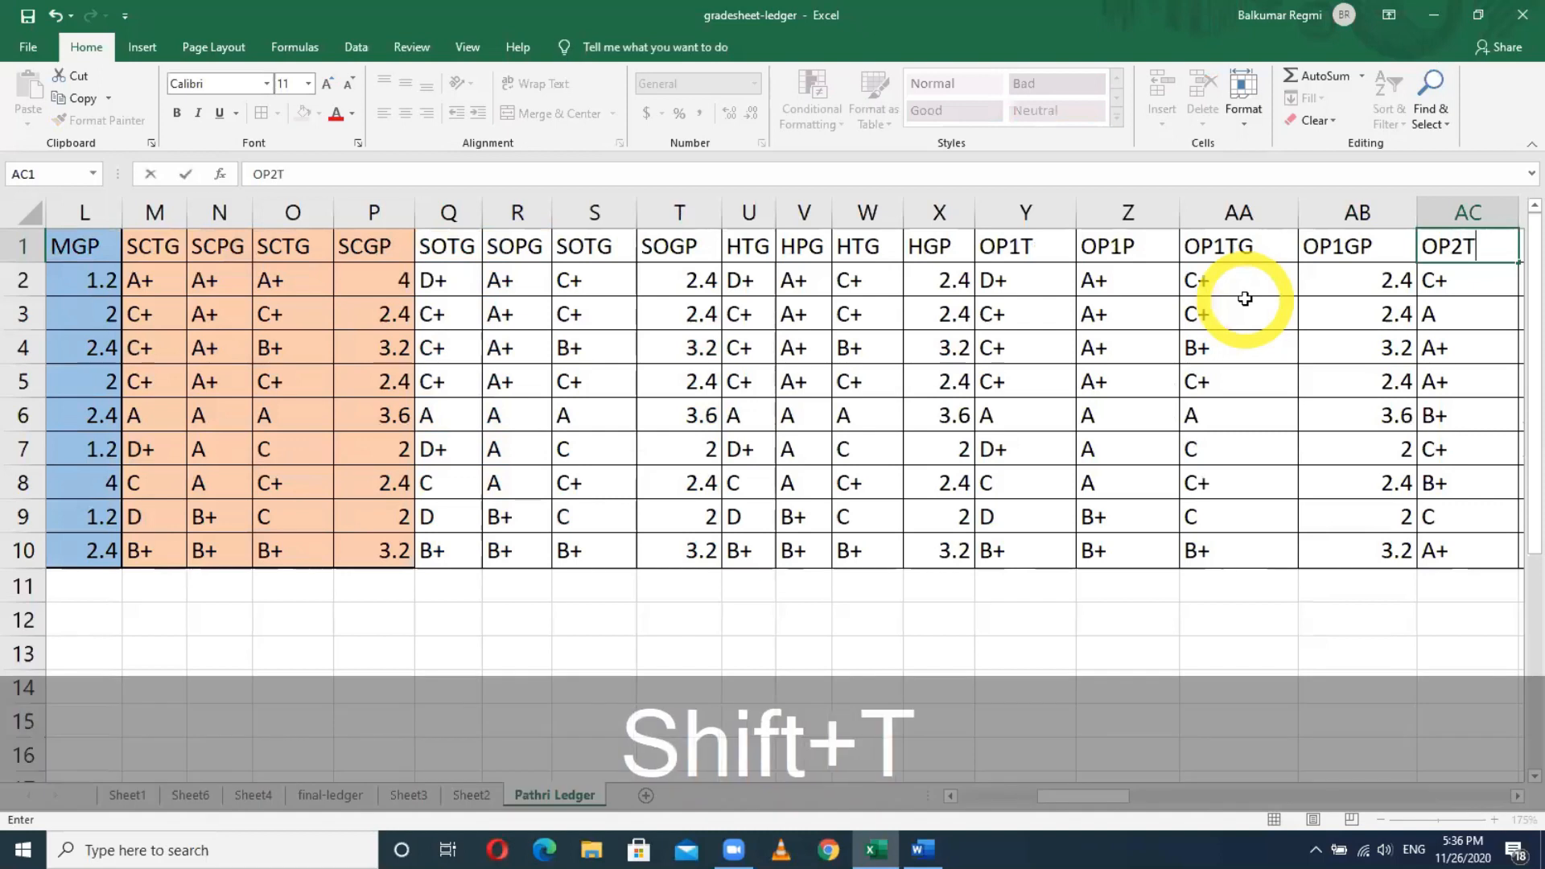
key(Tab)
text(P)
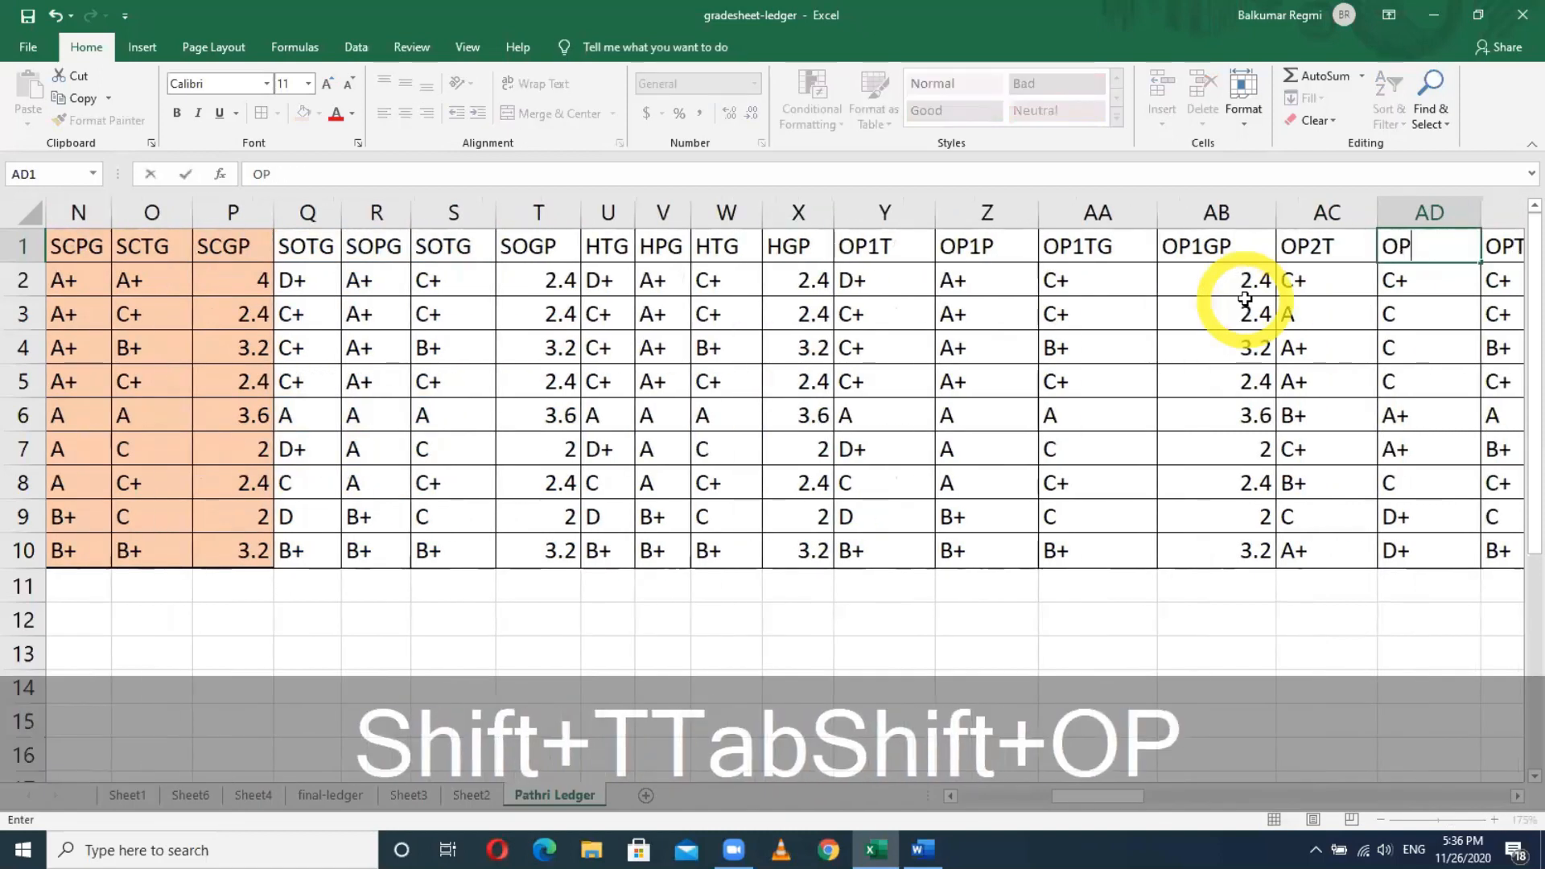
text(2P)
key(Tab)
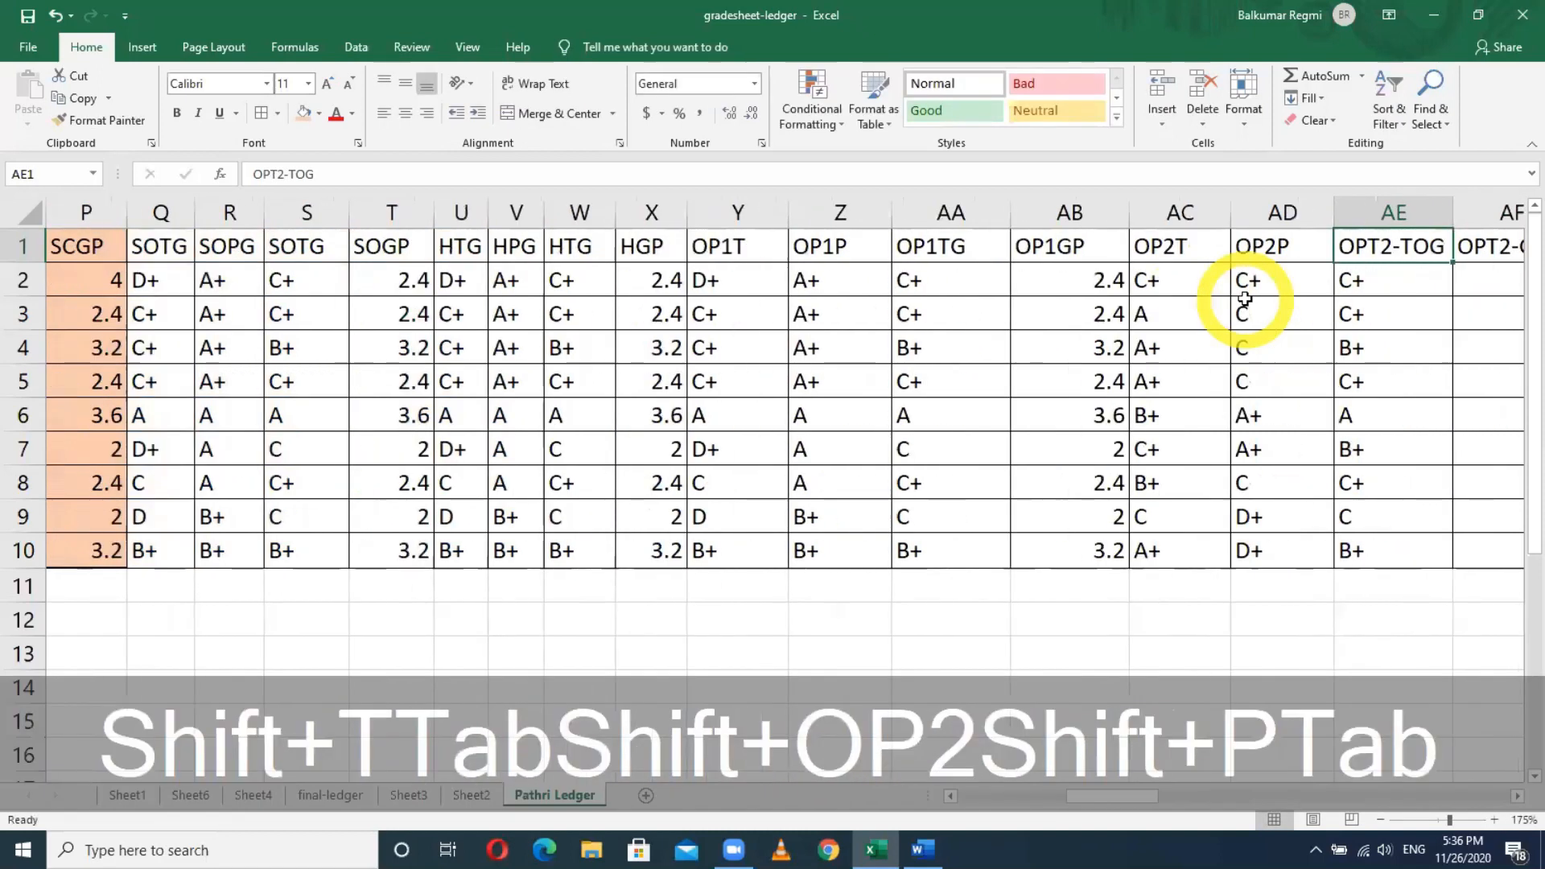
Shorten the second optional subject's remaining headings to "OP2T" in AE1 and "OP2GP" in AF1.
text(OP2T)
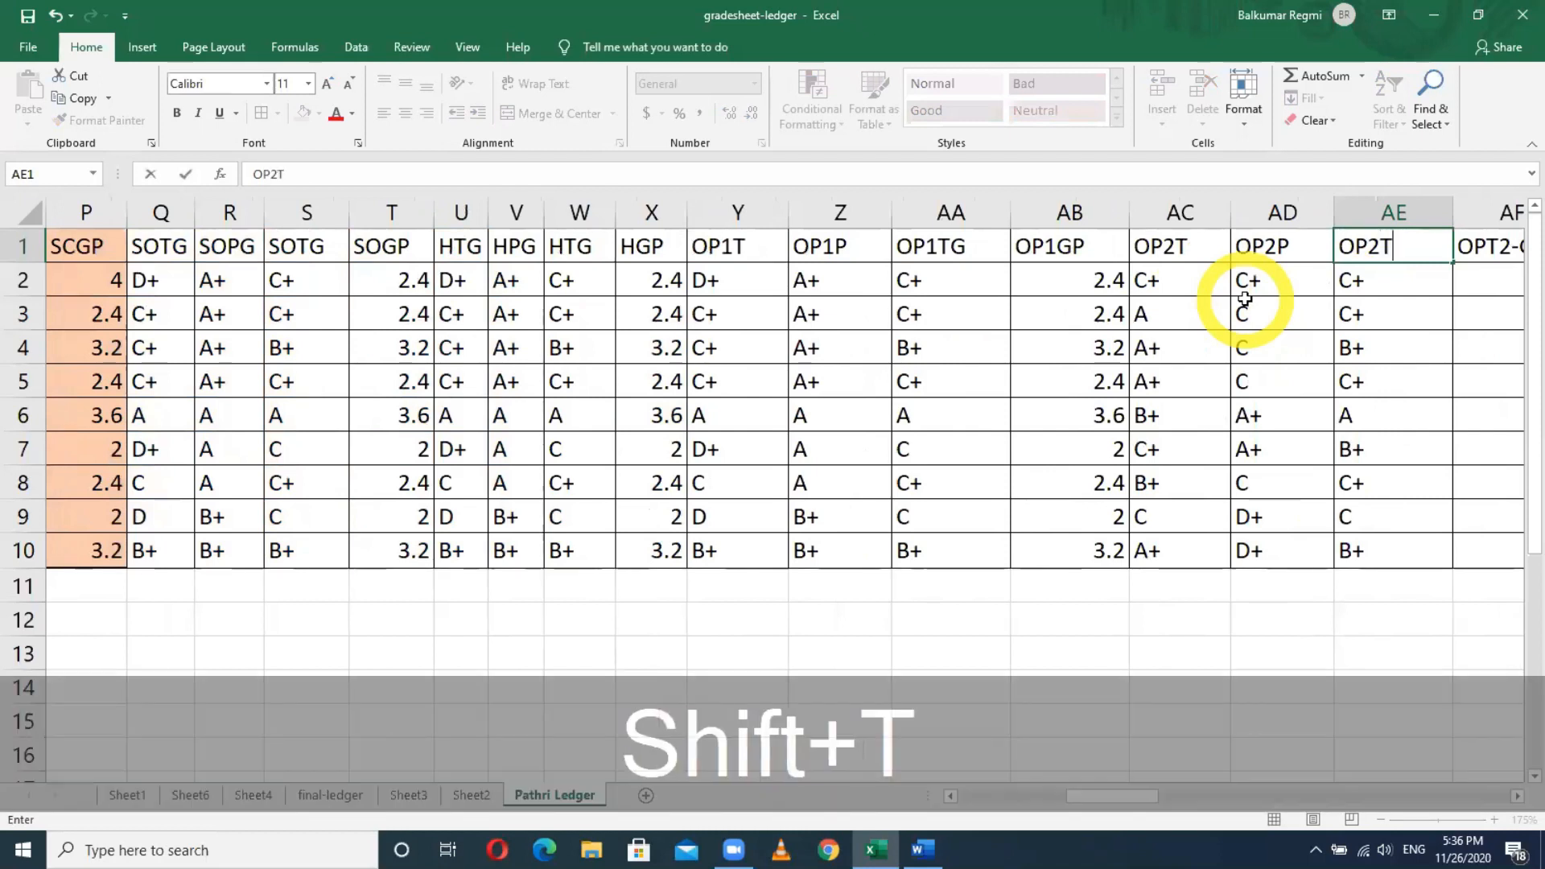
key(Tab)
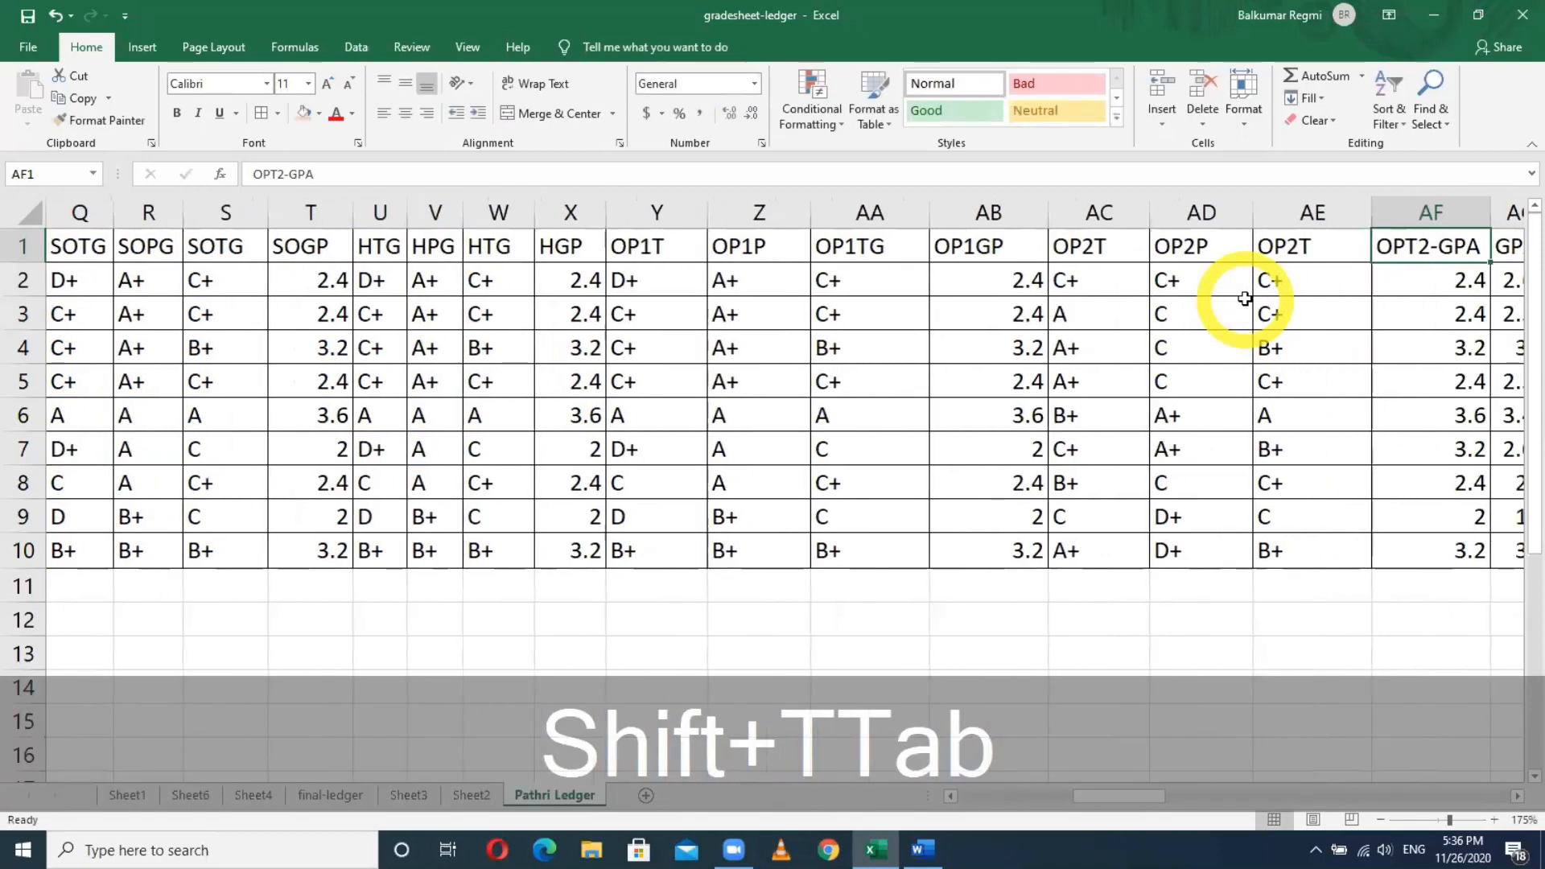
text(OP2GP)
key(Tab)
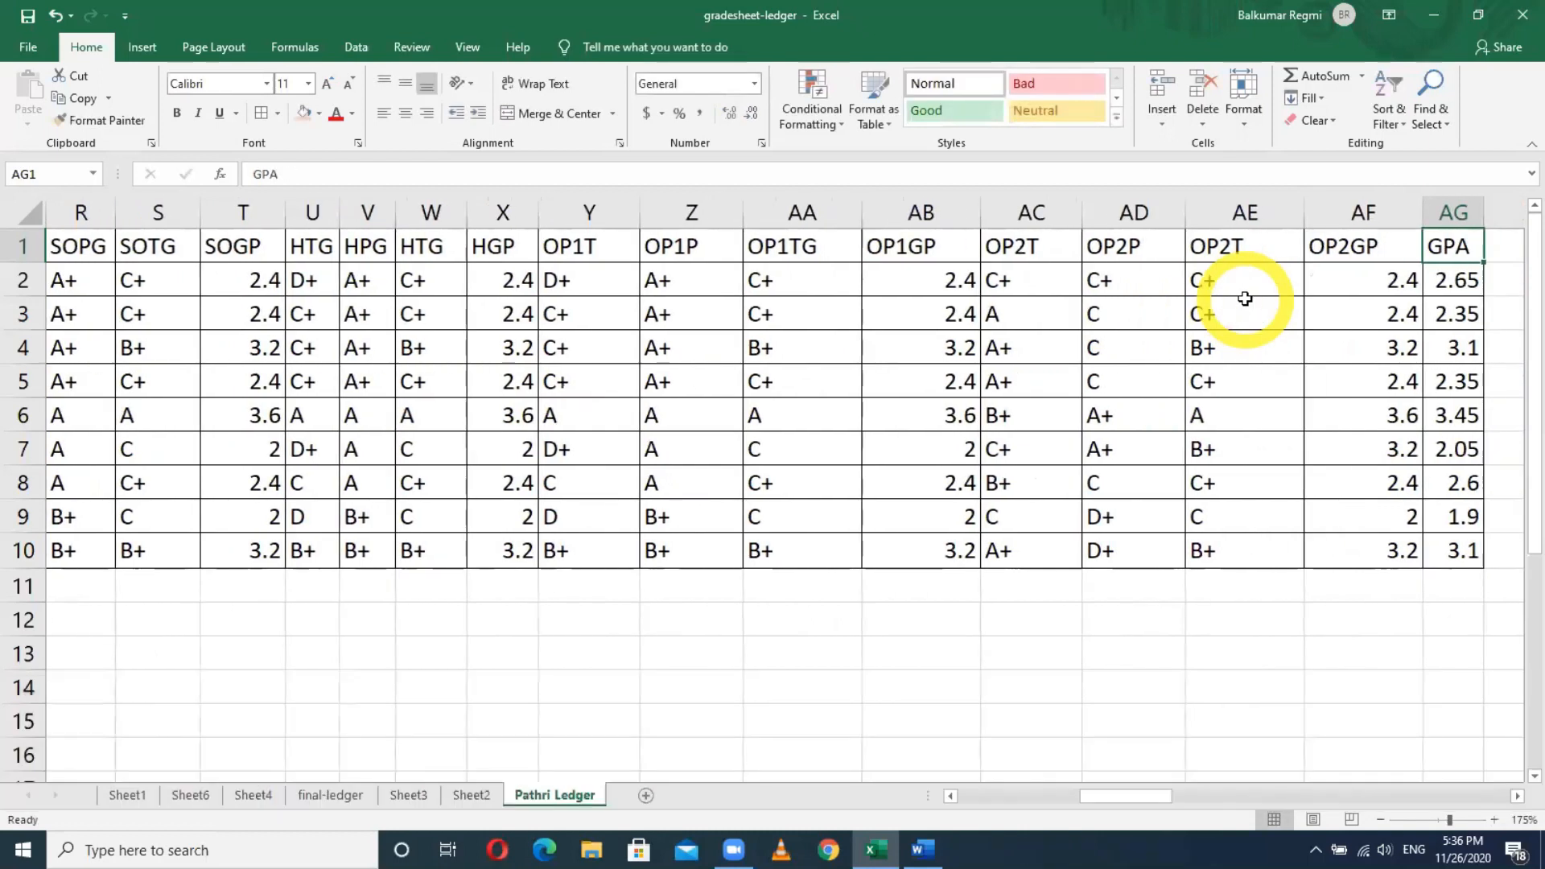
key(Tab)
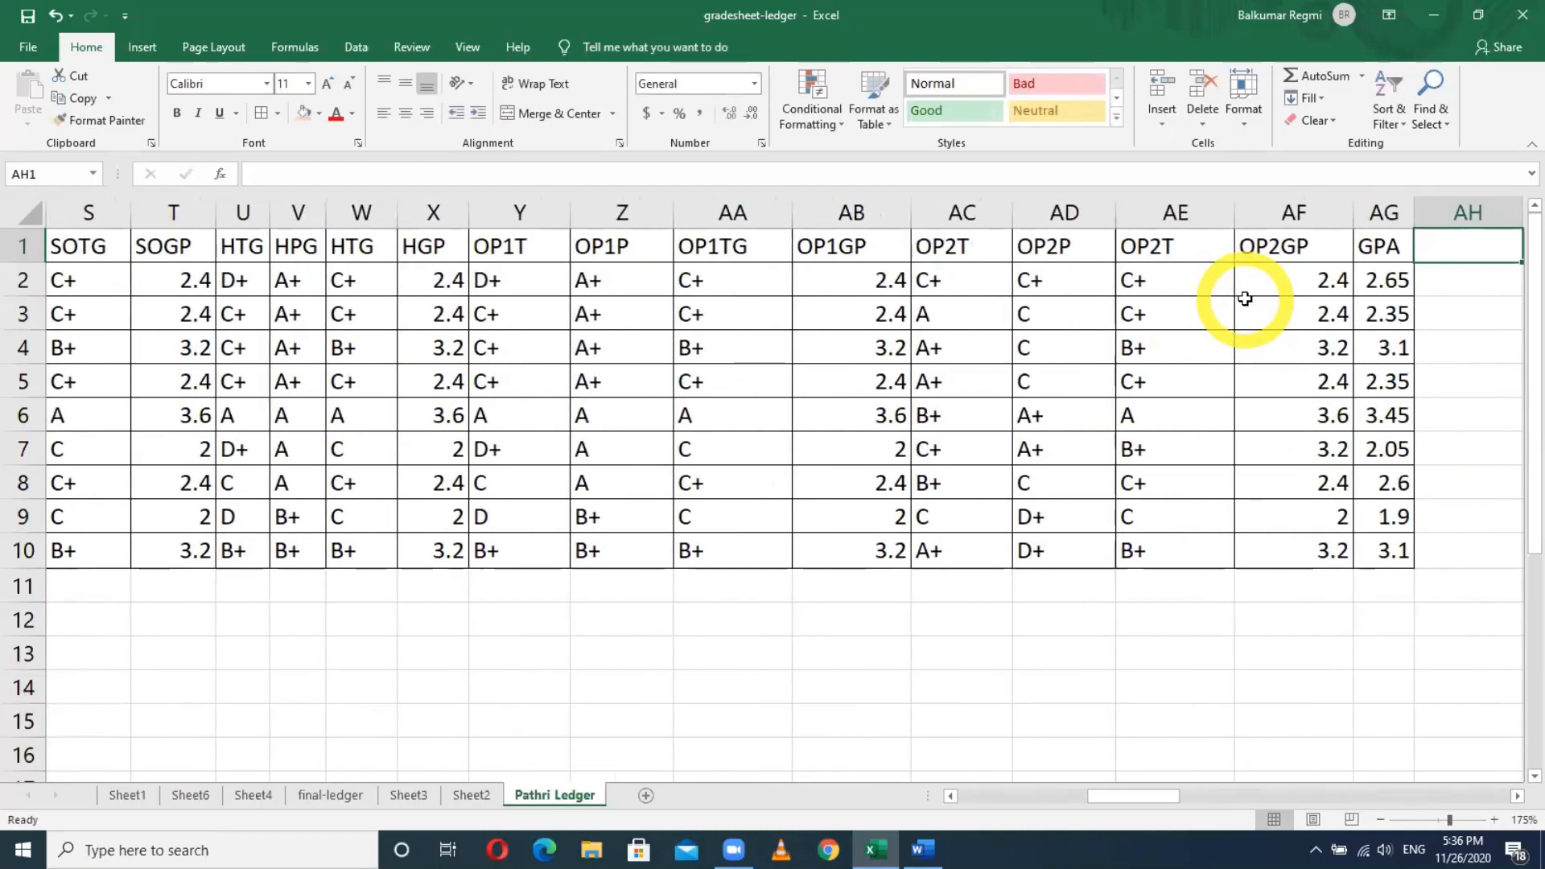
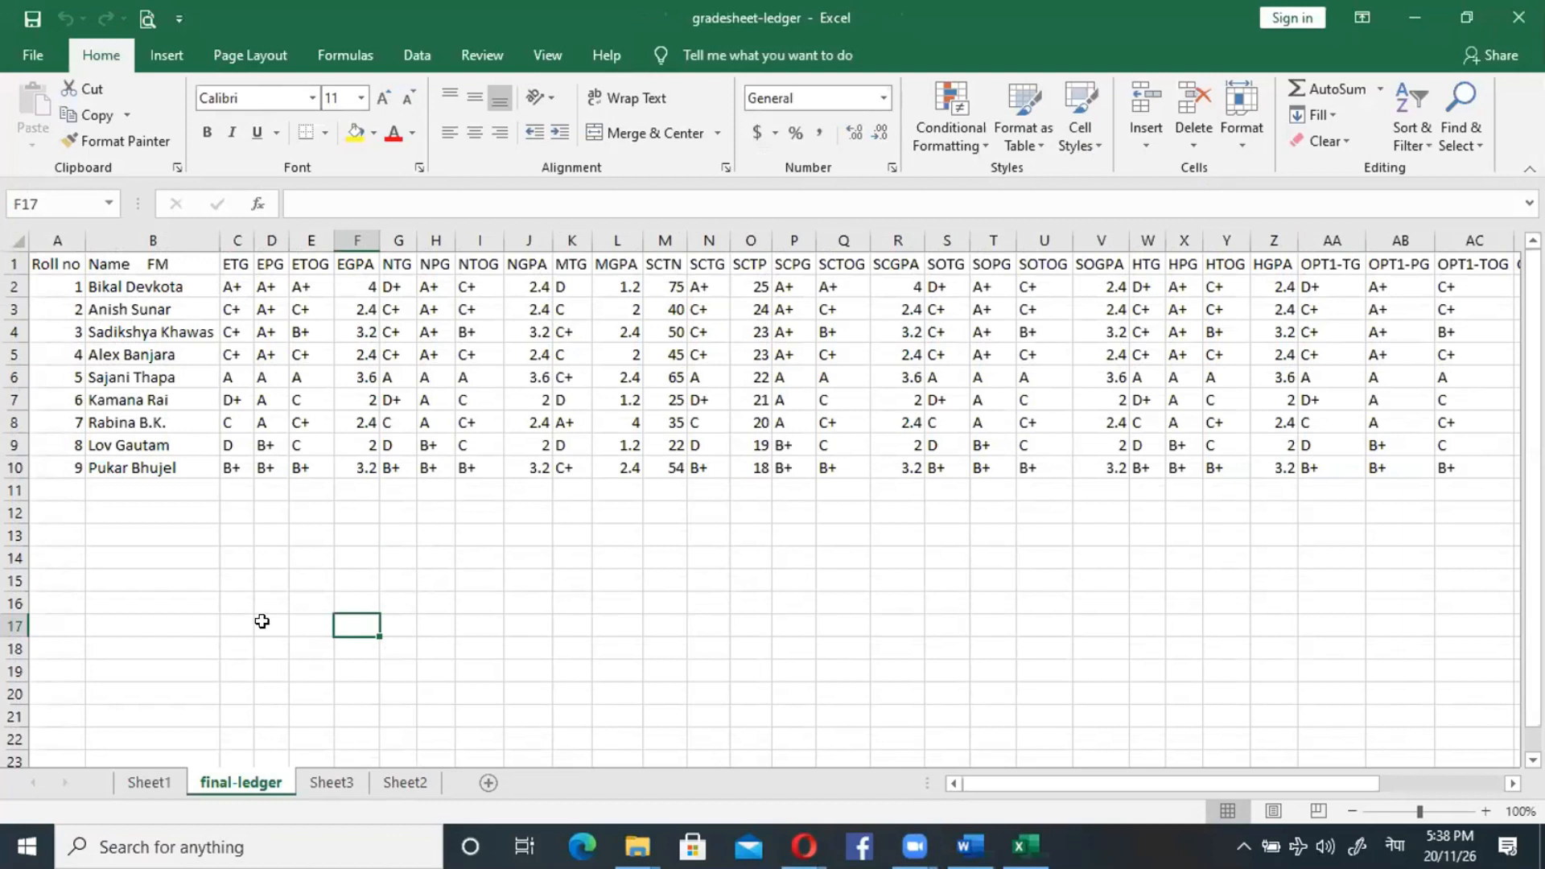
Copy the entire contents of Sheet1.
click(148, 784)
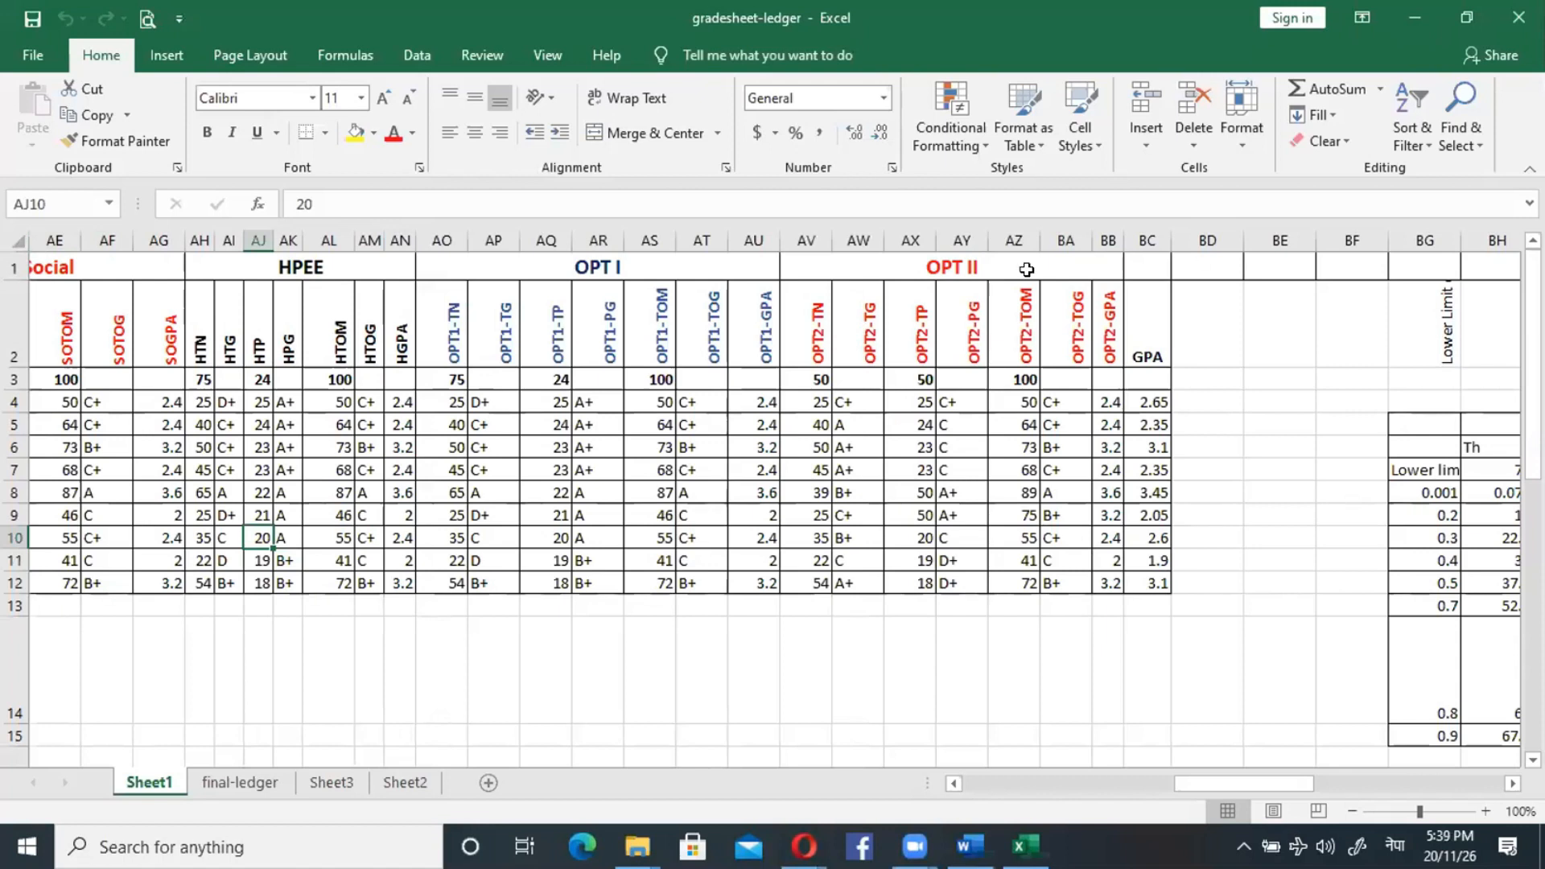
click(16, 240)
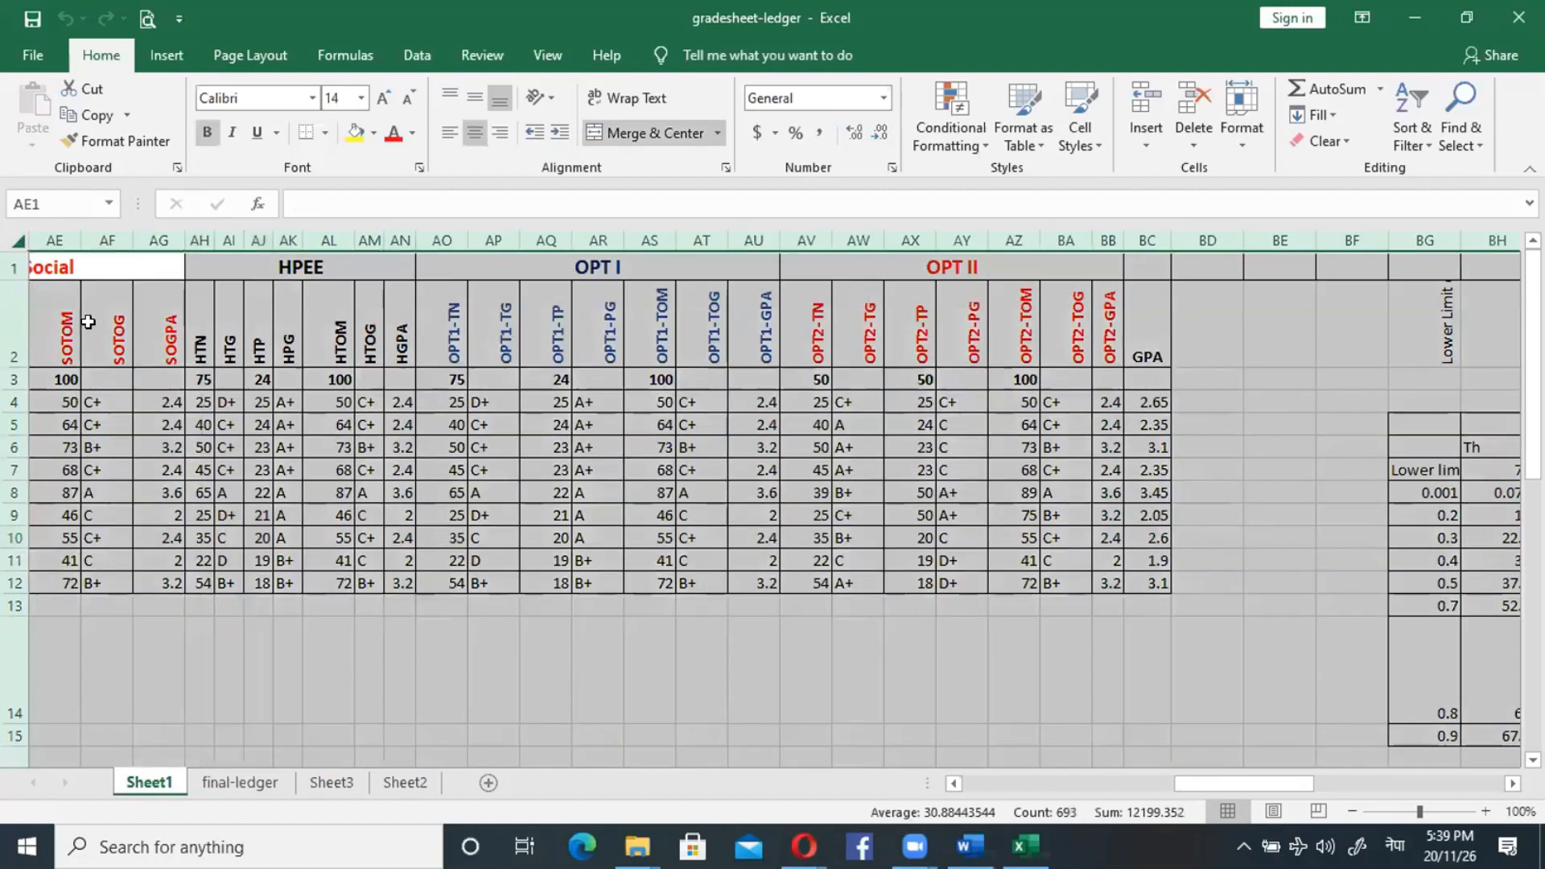
right_click(244, 291)
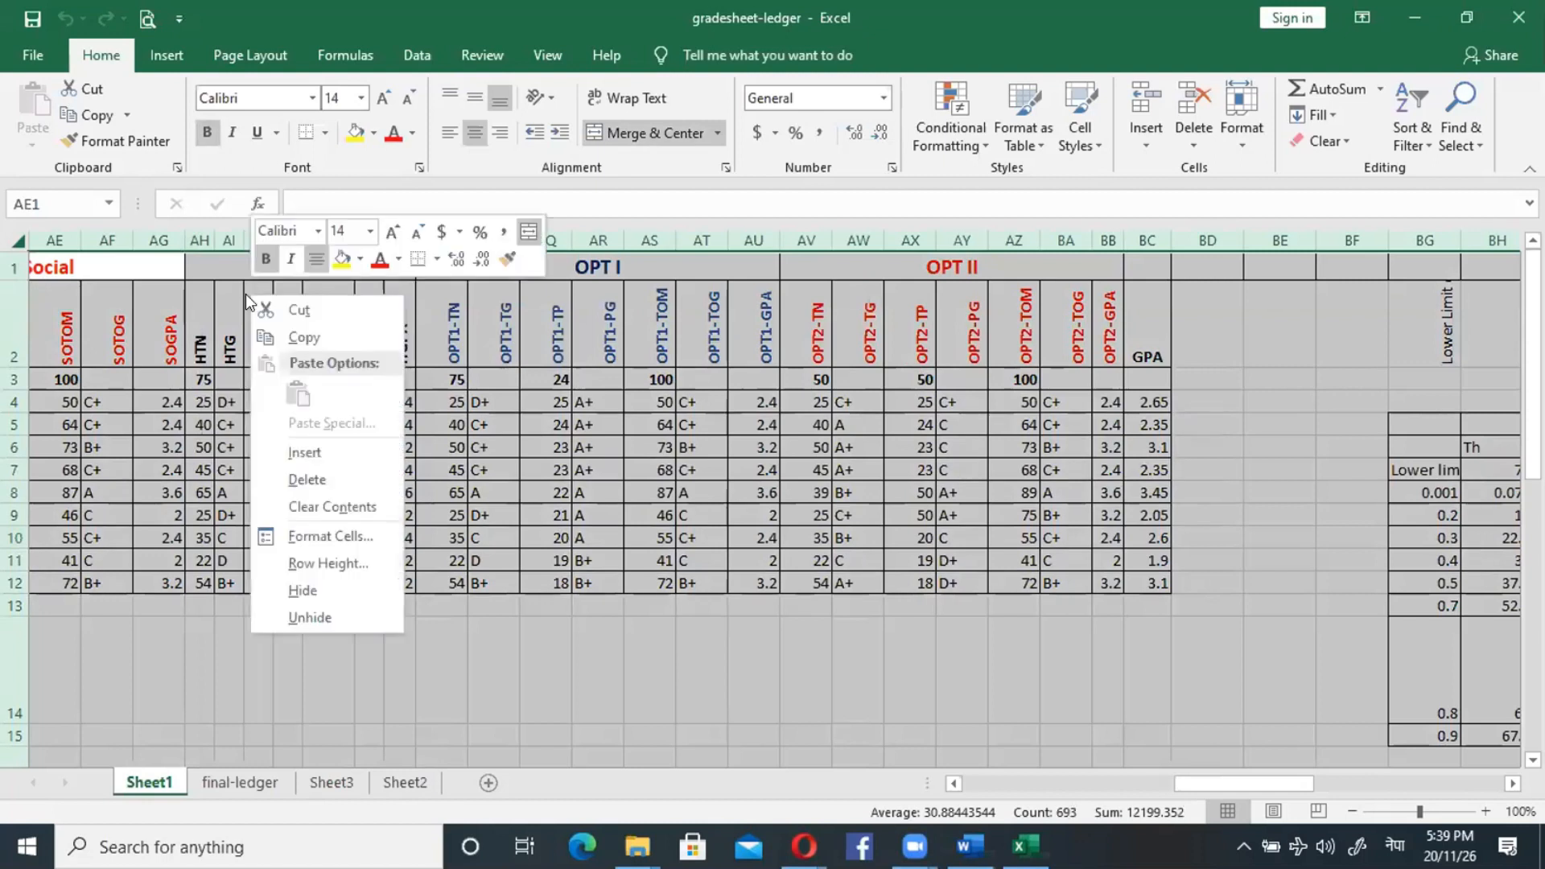
click(309, 333)
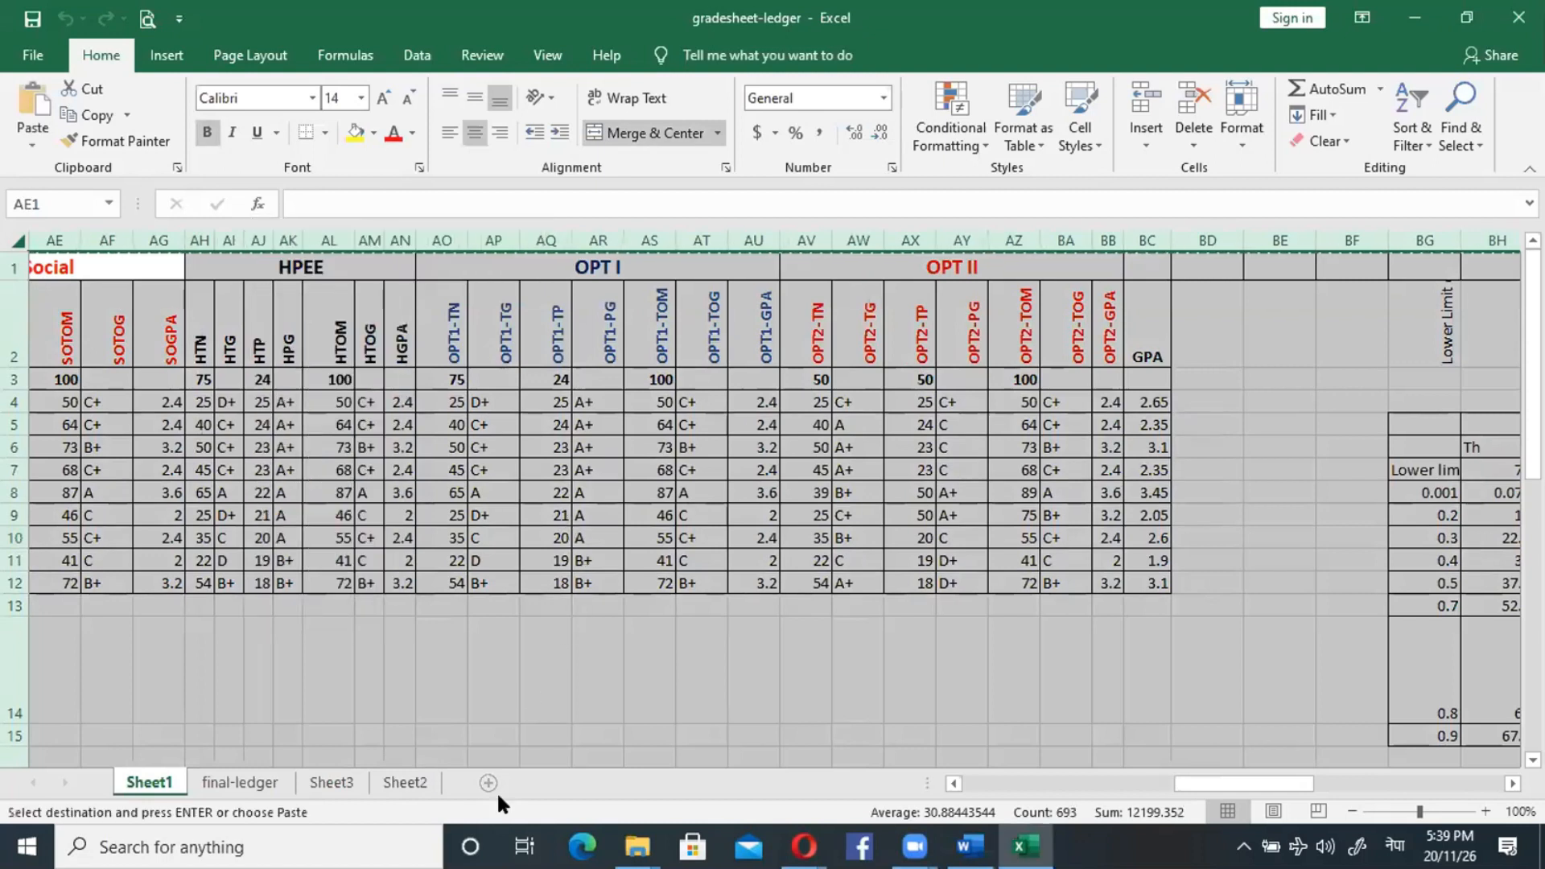
Add a new worksheet and paste the copied ledger at A1 as values only with Paste Special.
click(516, 782)
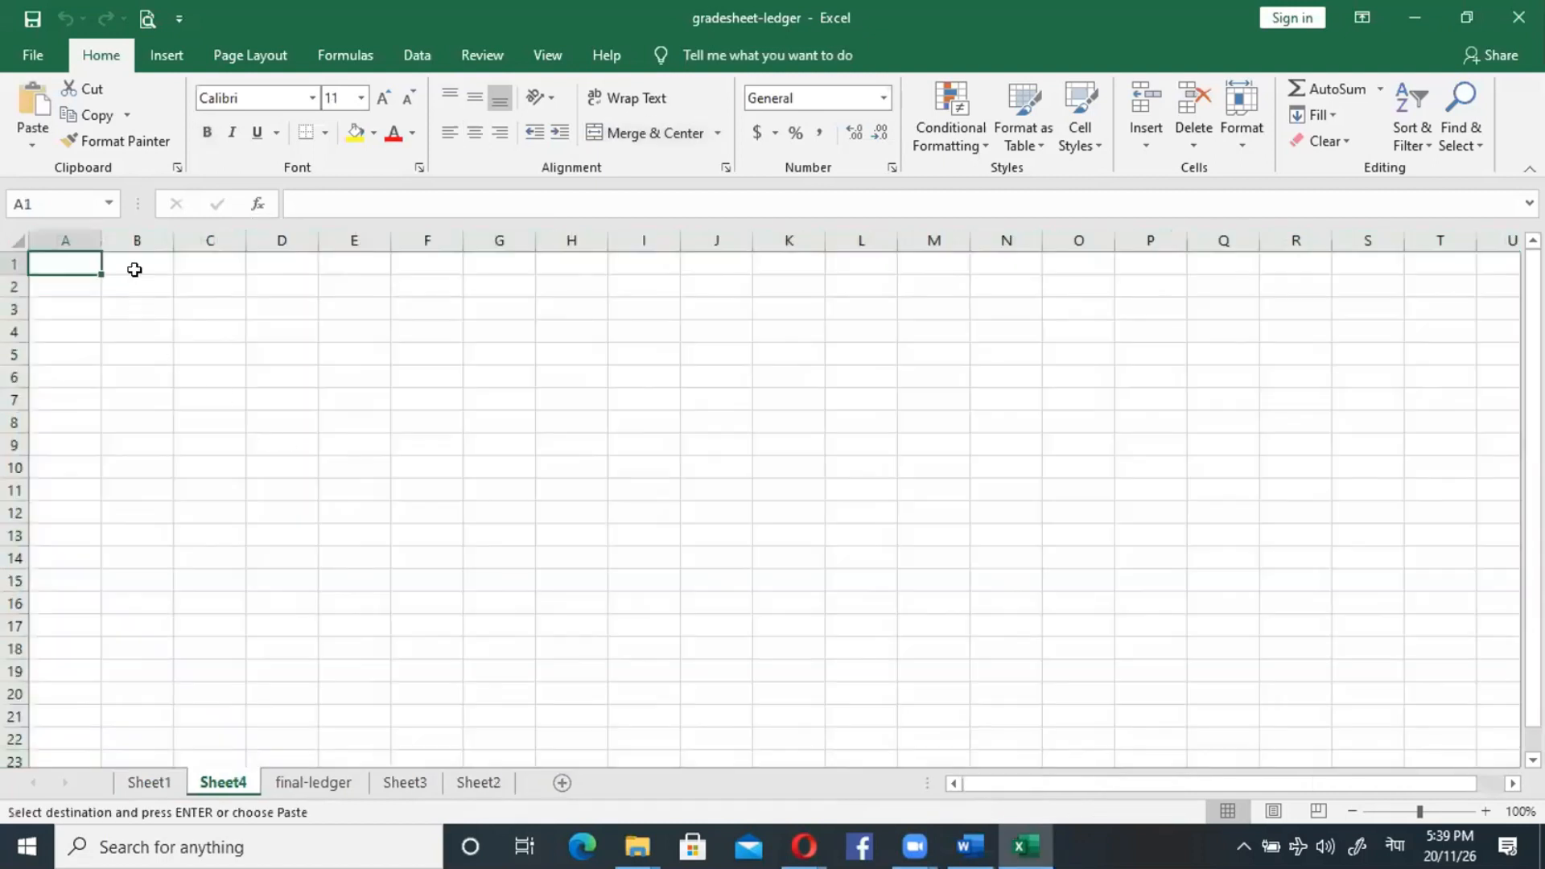
click(32, 145)
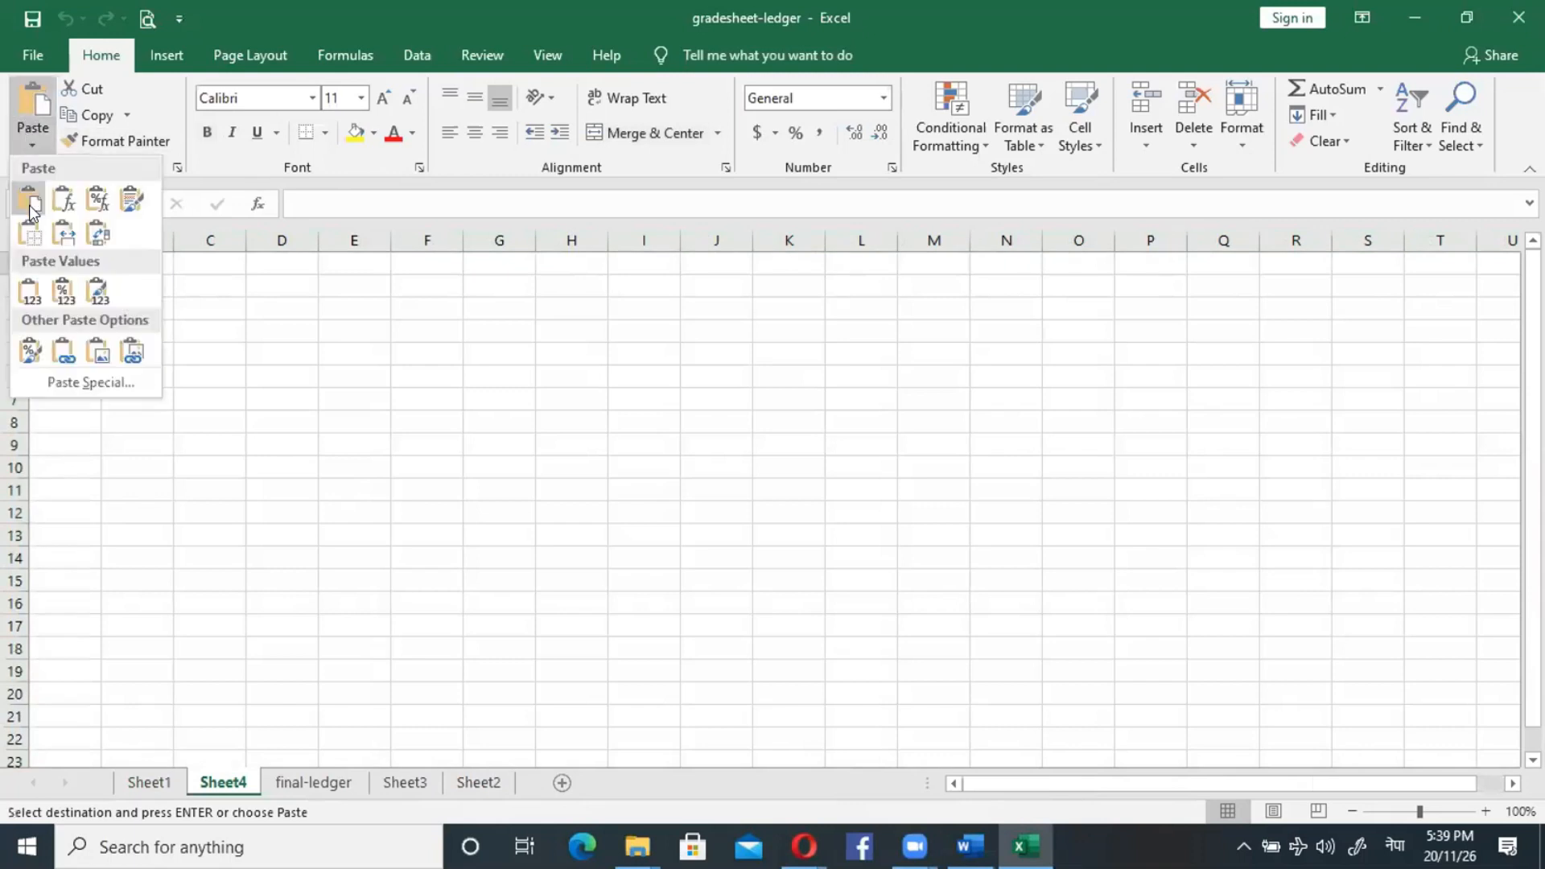
click(68, 385)
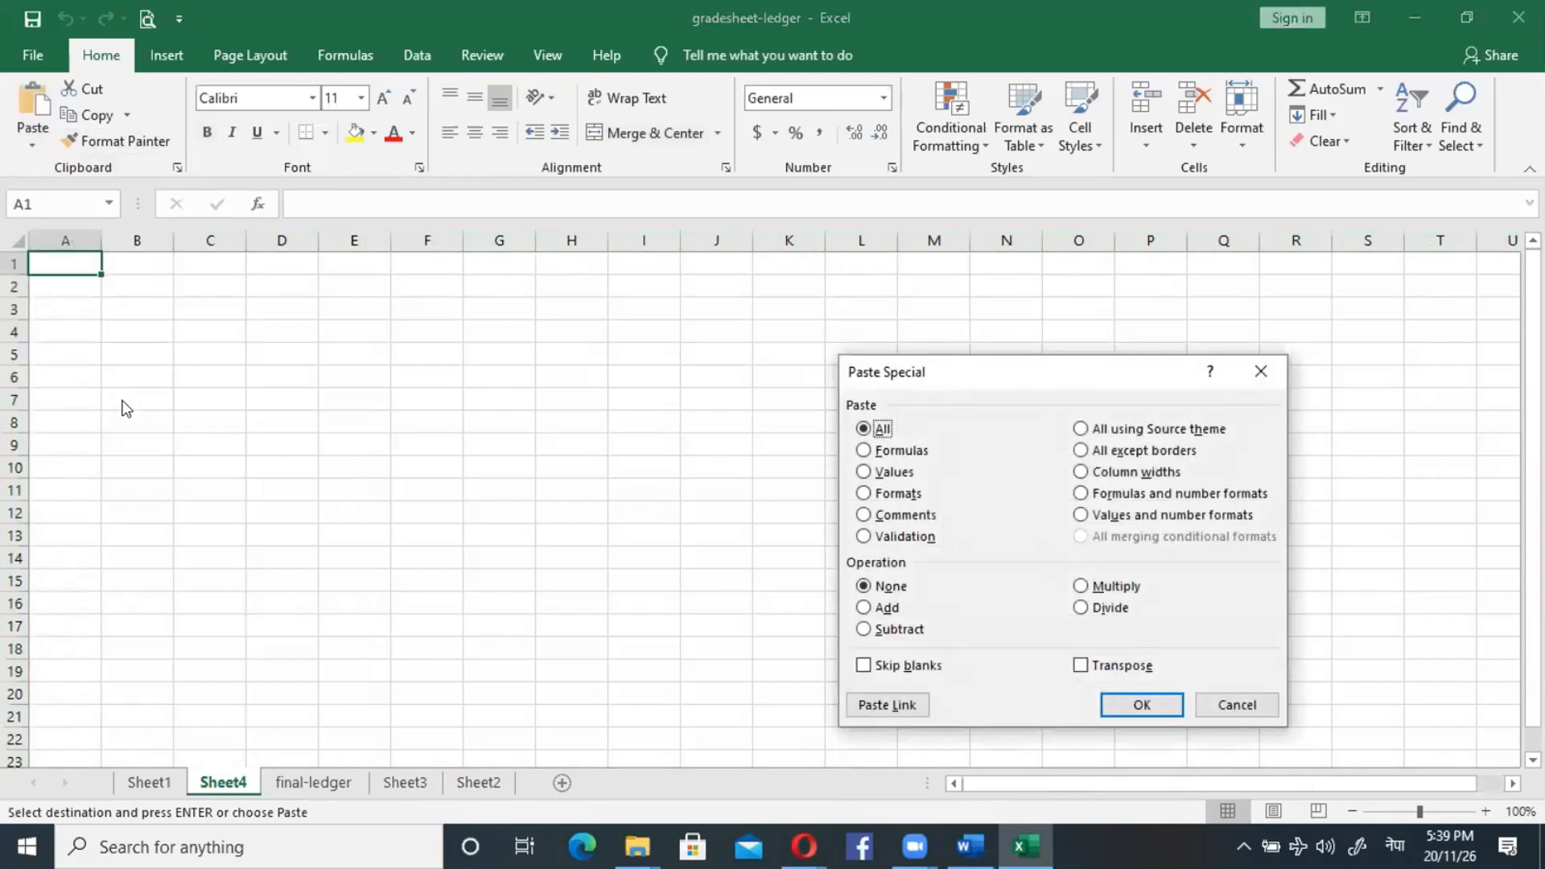
click(893, 472)
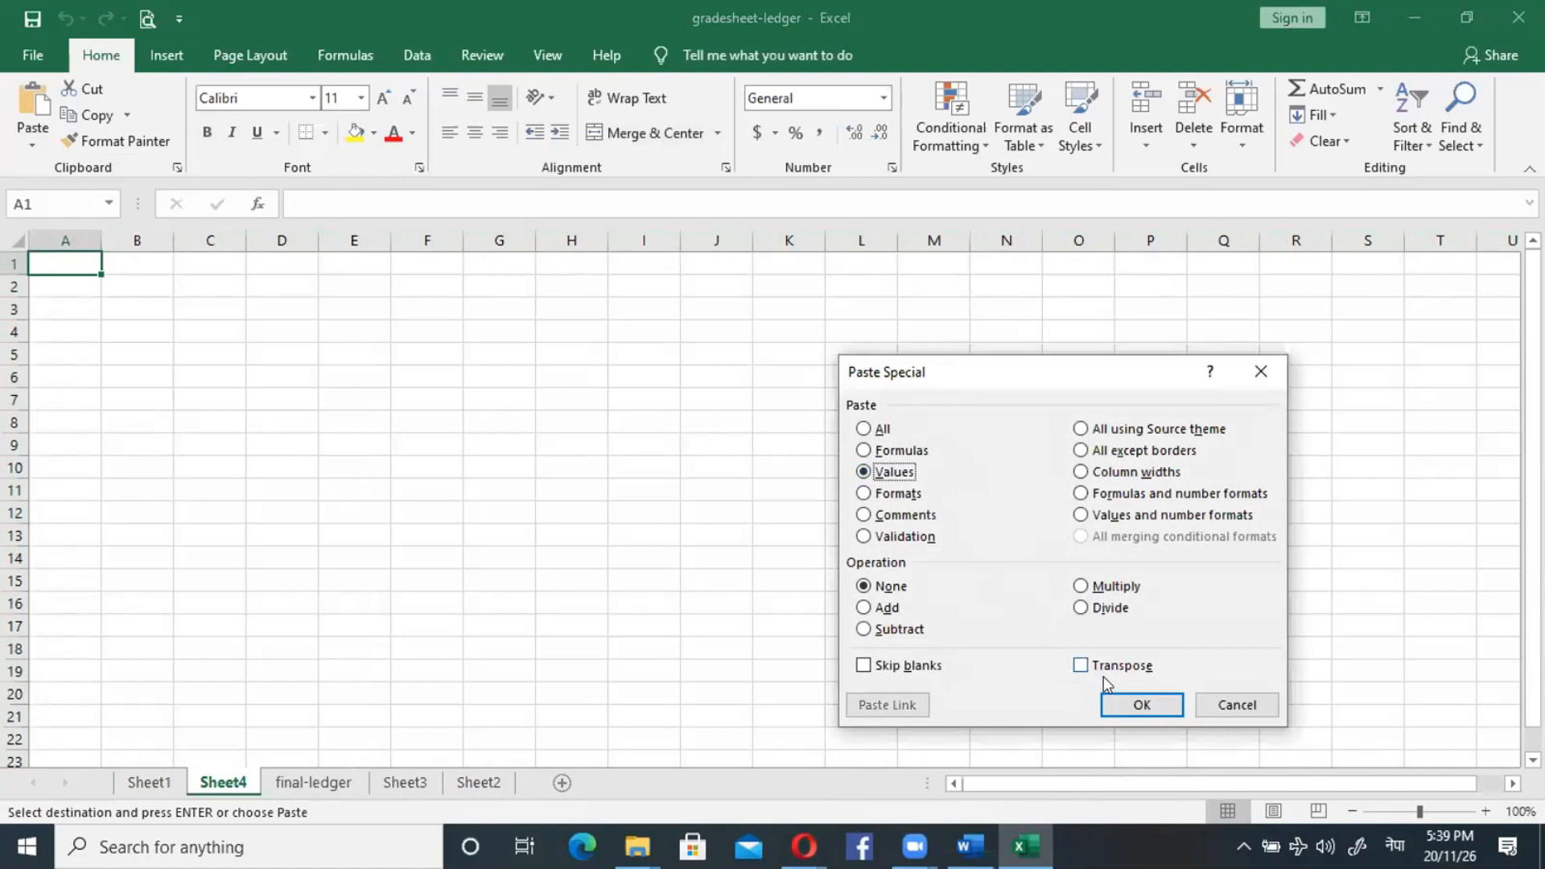
click(1116, 708)
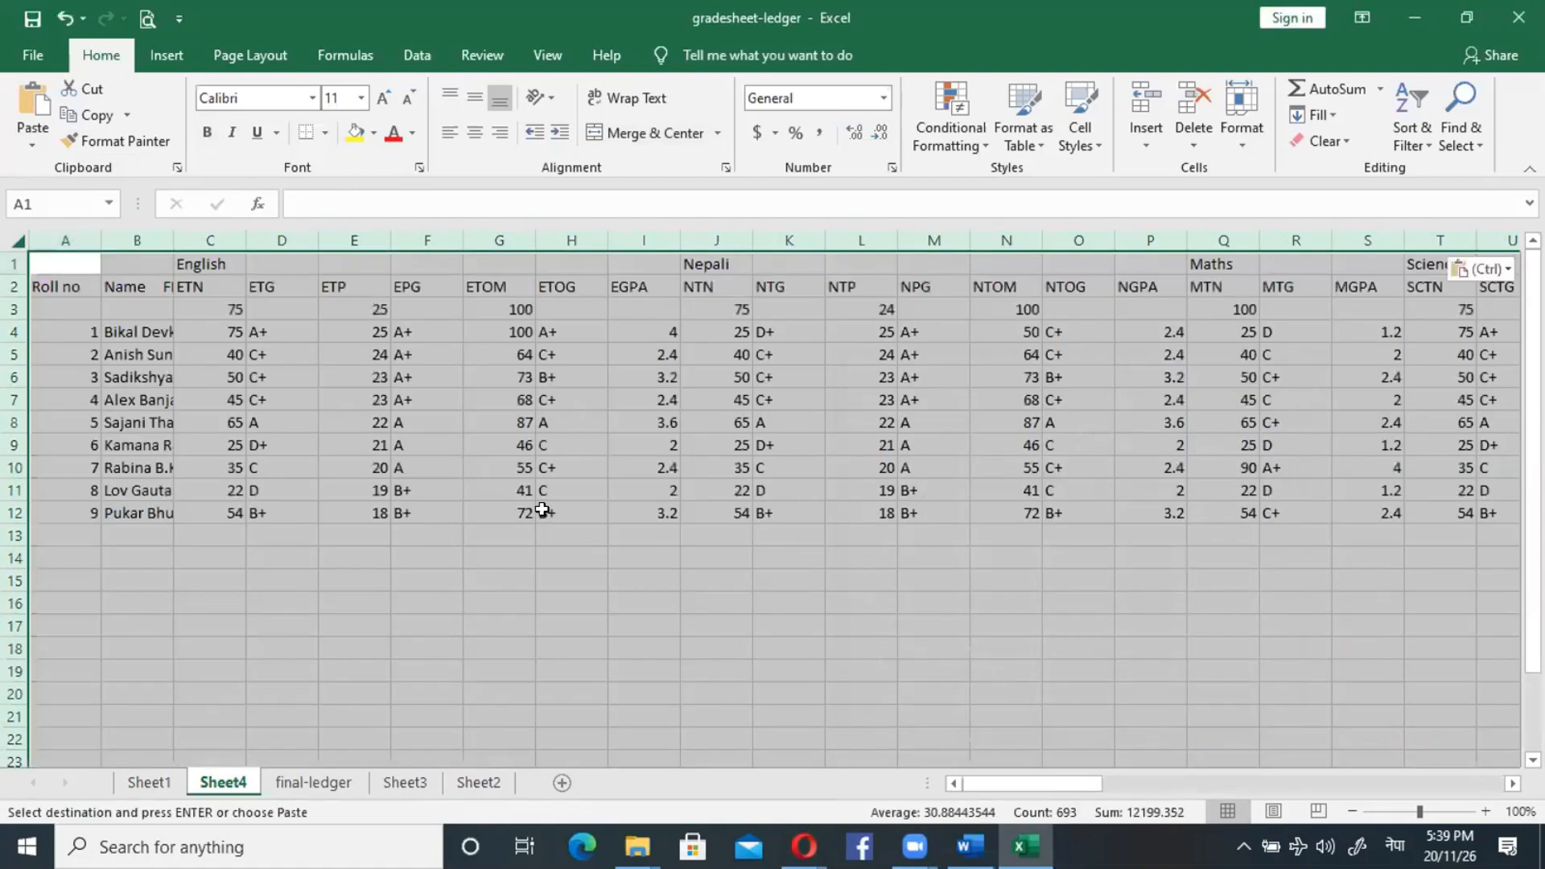
click(294, 372)
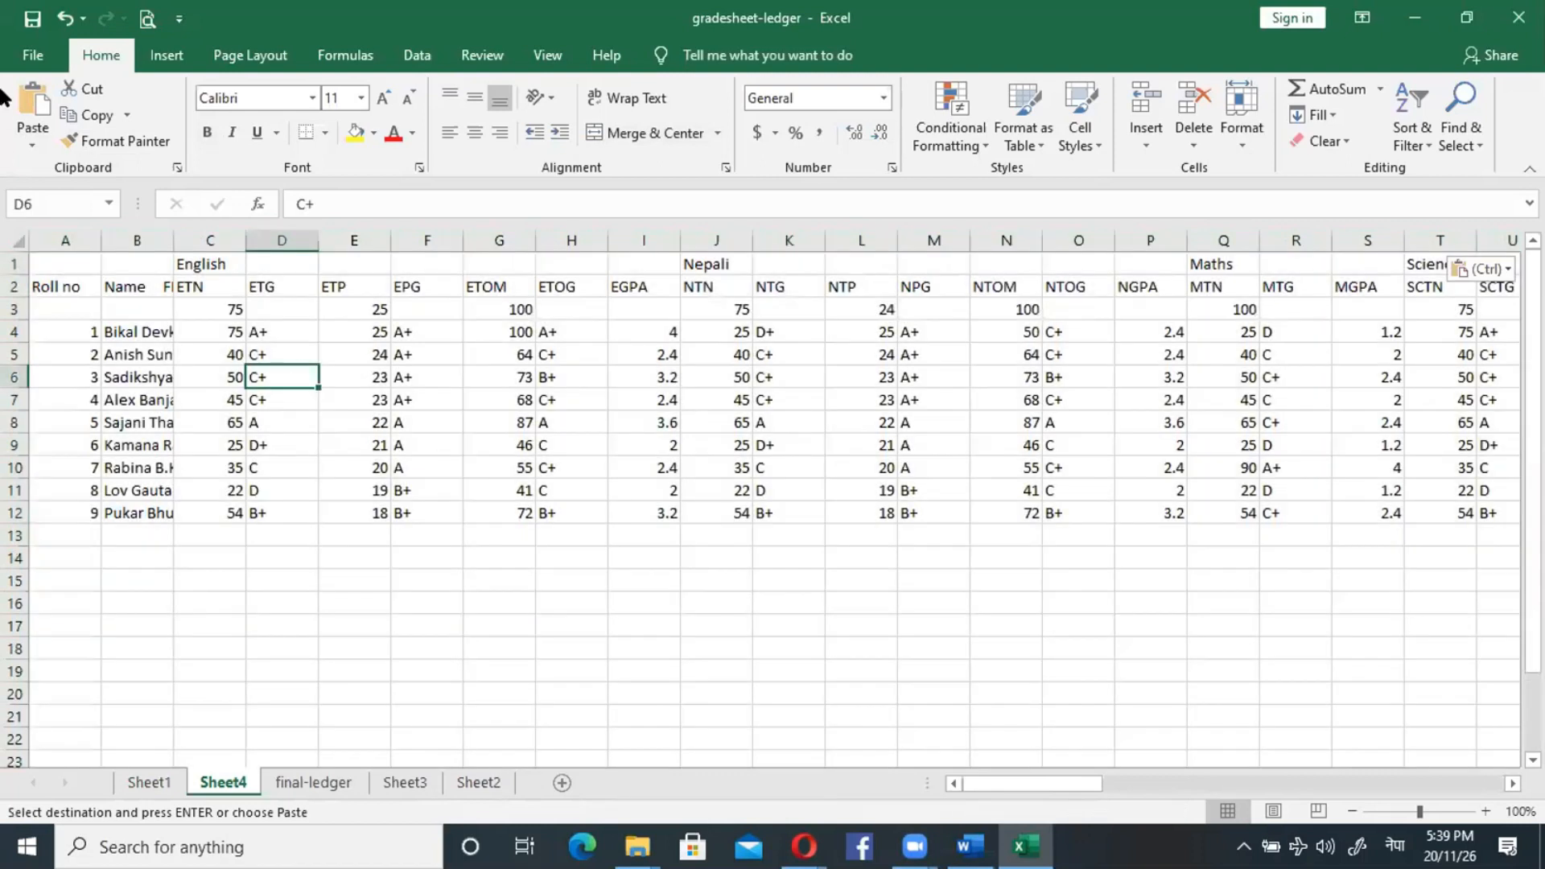
Inspect the VLOOKUP formula behind the HPEE practical grade in AK4 of Sheet1.
click(152, 783)
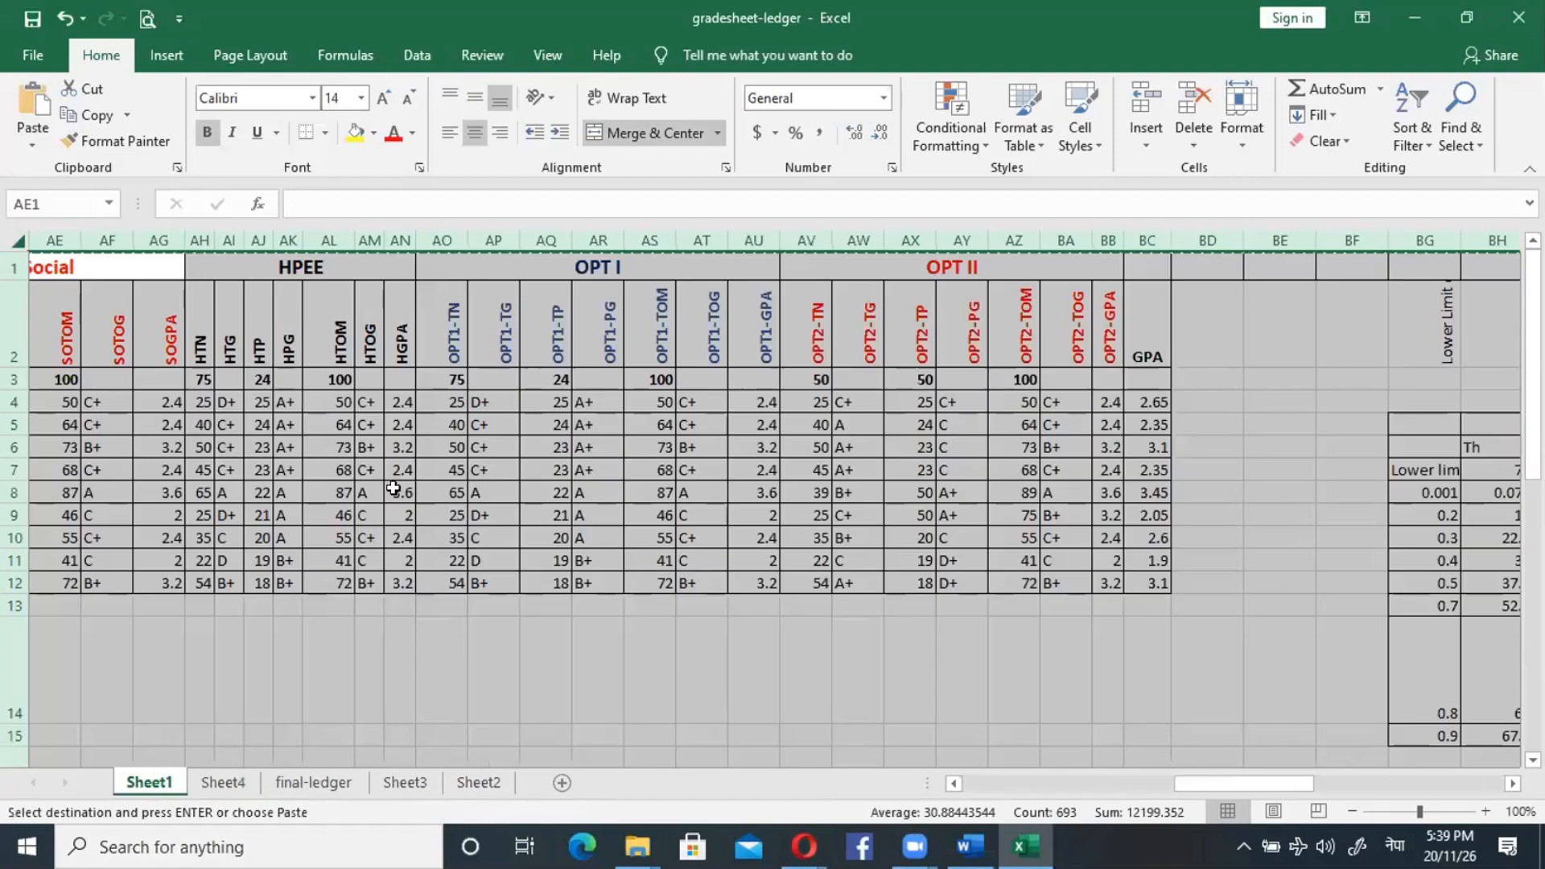
click(556, 486)
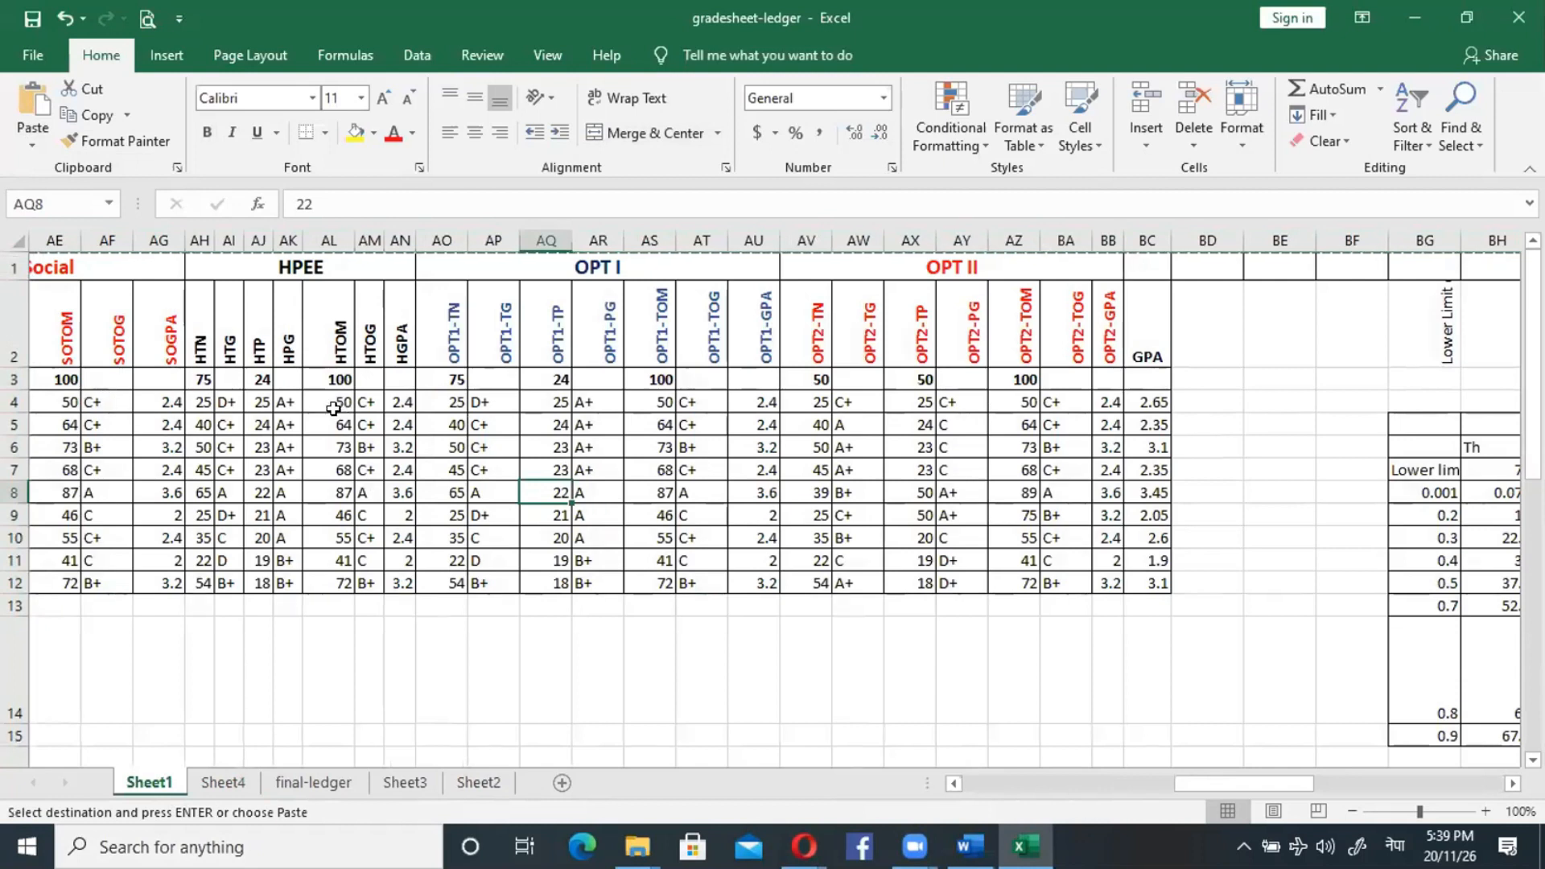
click(284, 404)
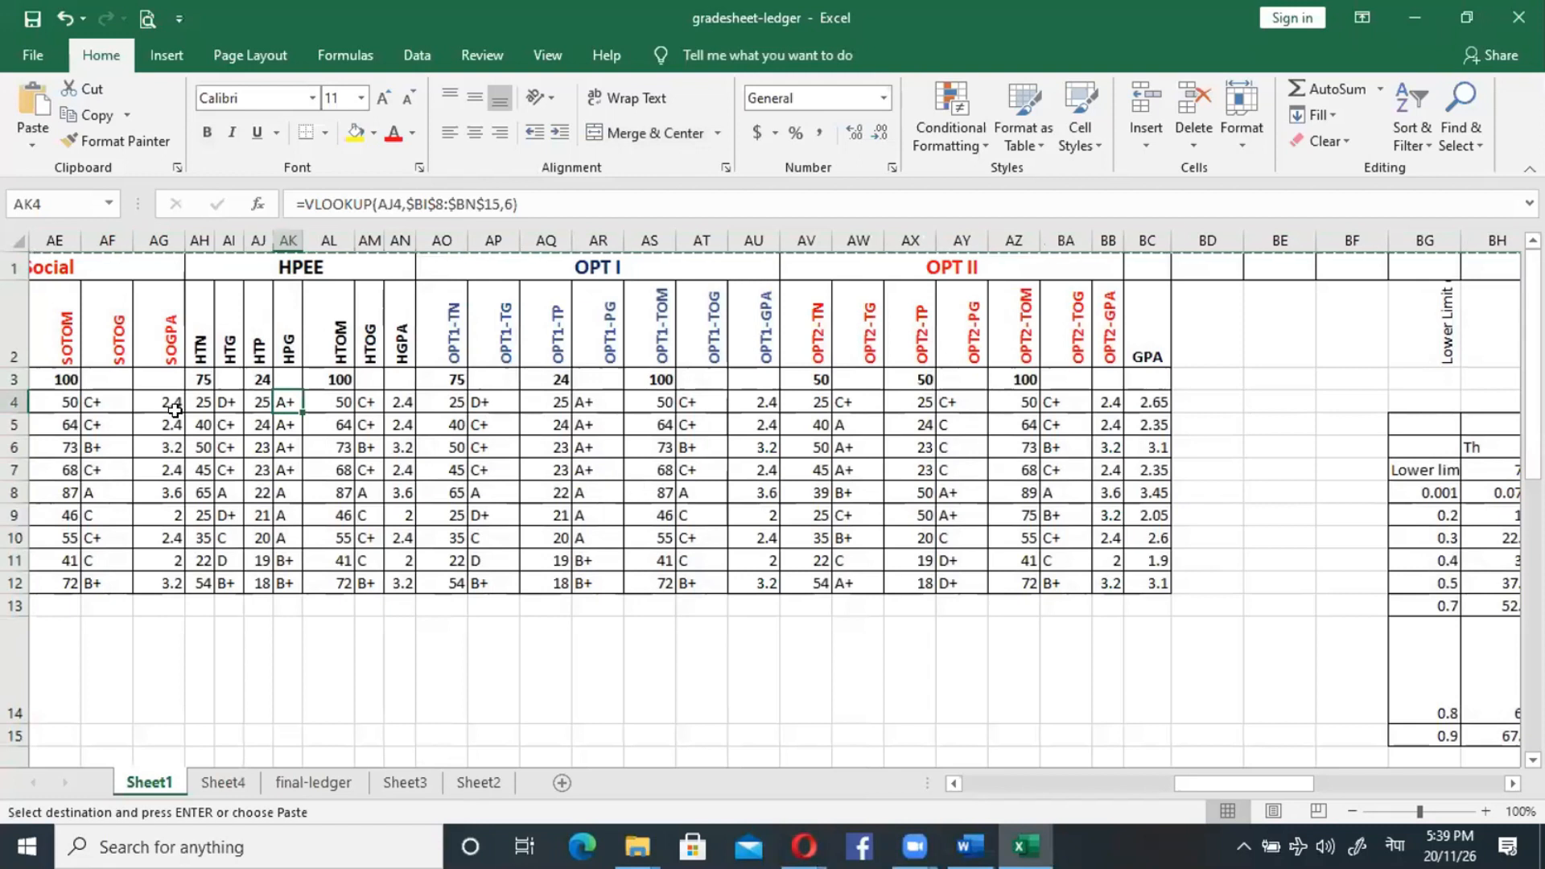
double_click(288, 398)
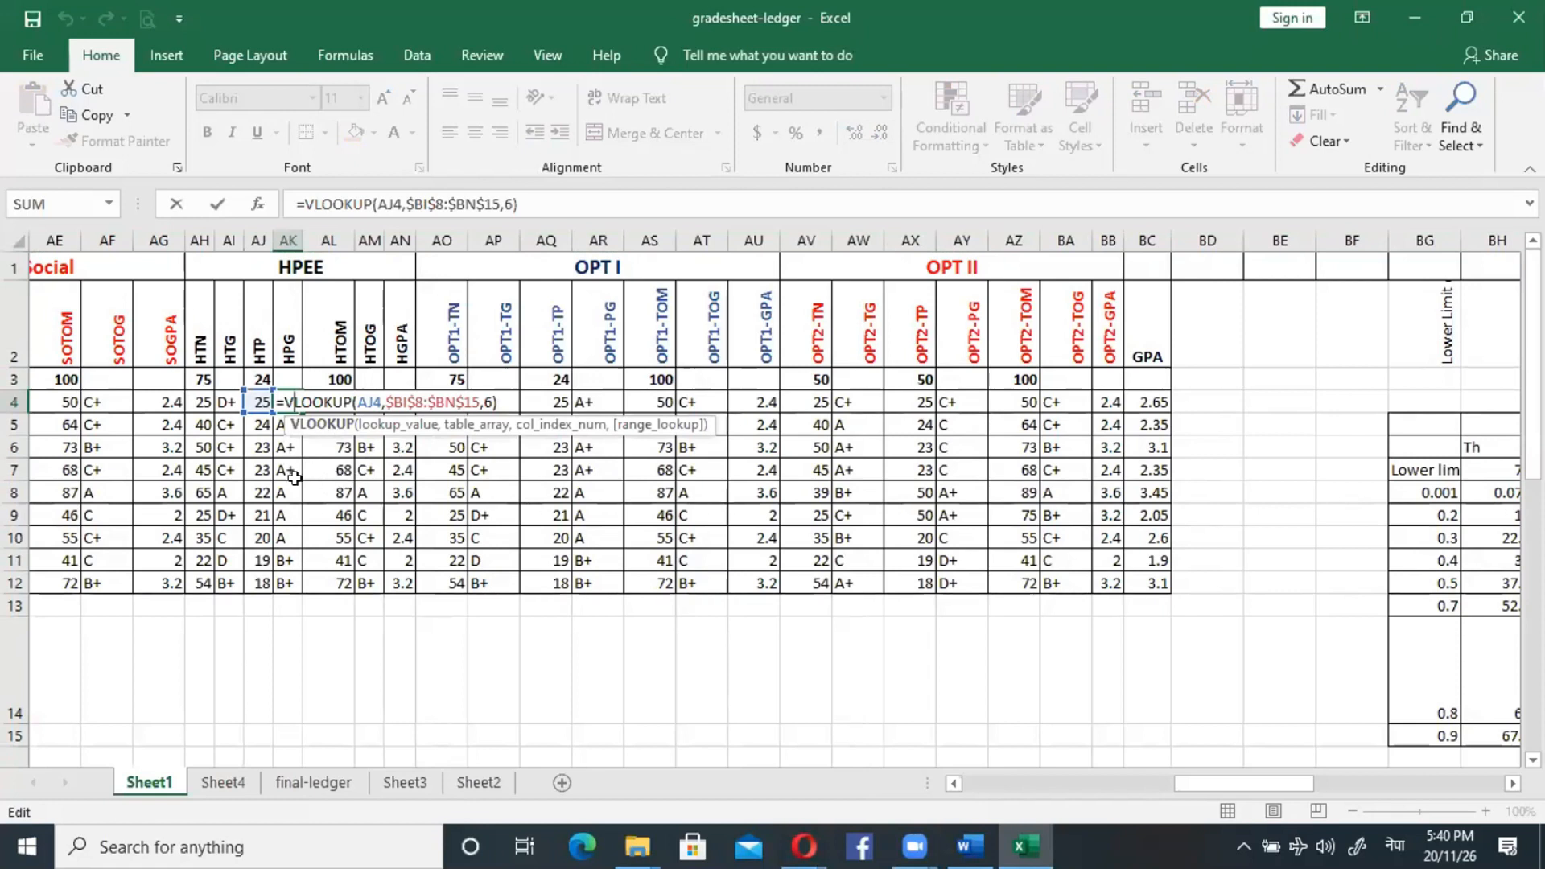
key(Return)
Look through Sheet2, Sheet3 and the final-ledger sheet.
click(492, 780)
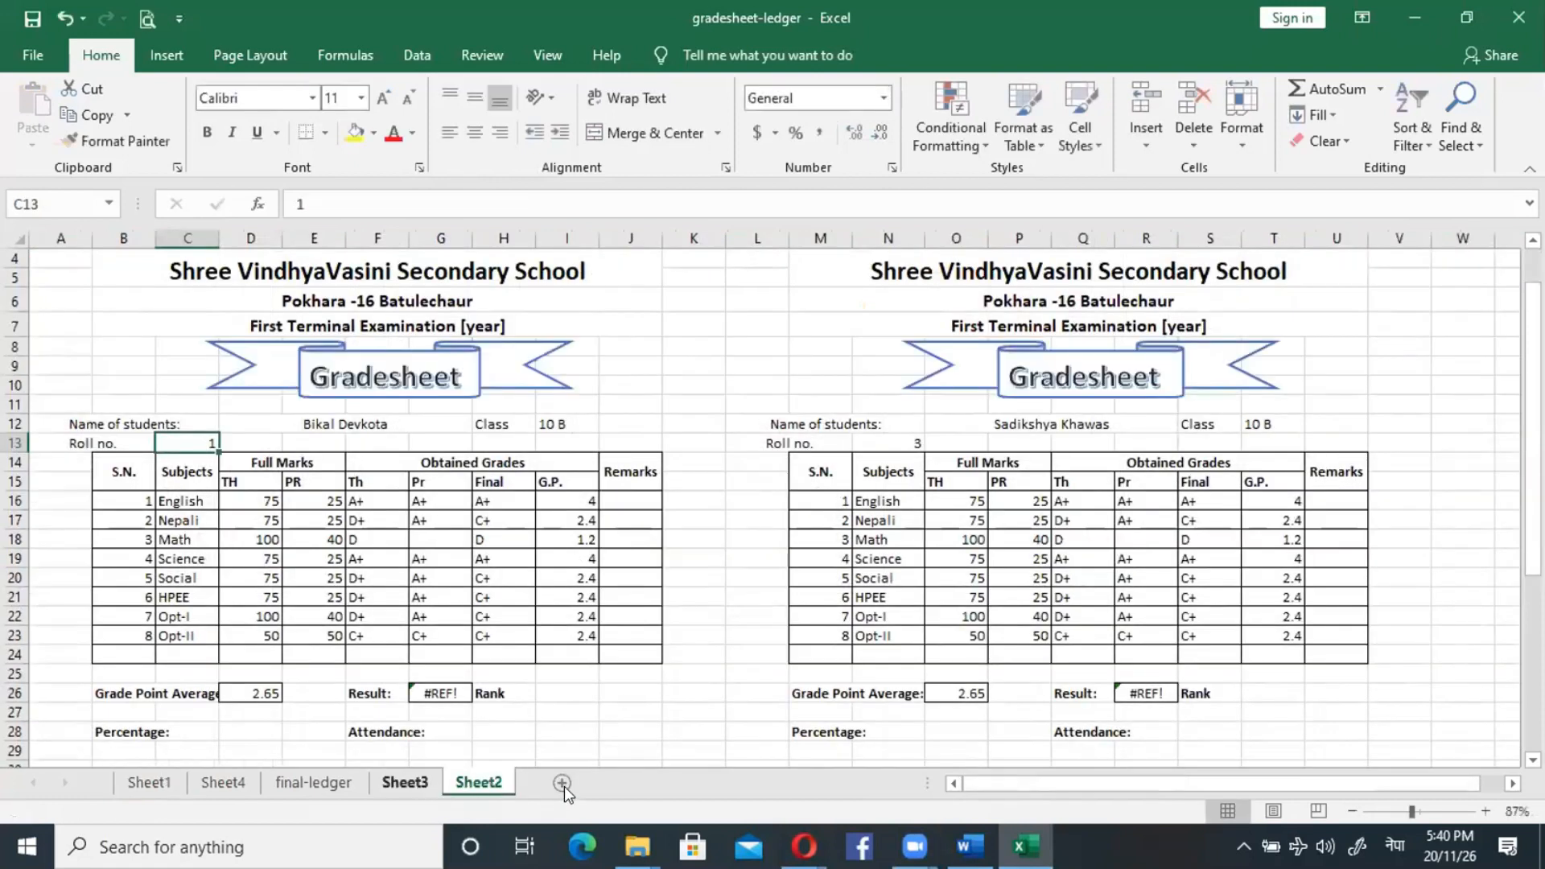
click(399, 784)
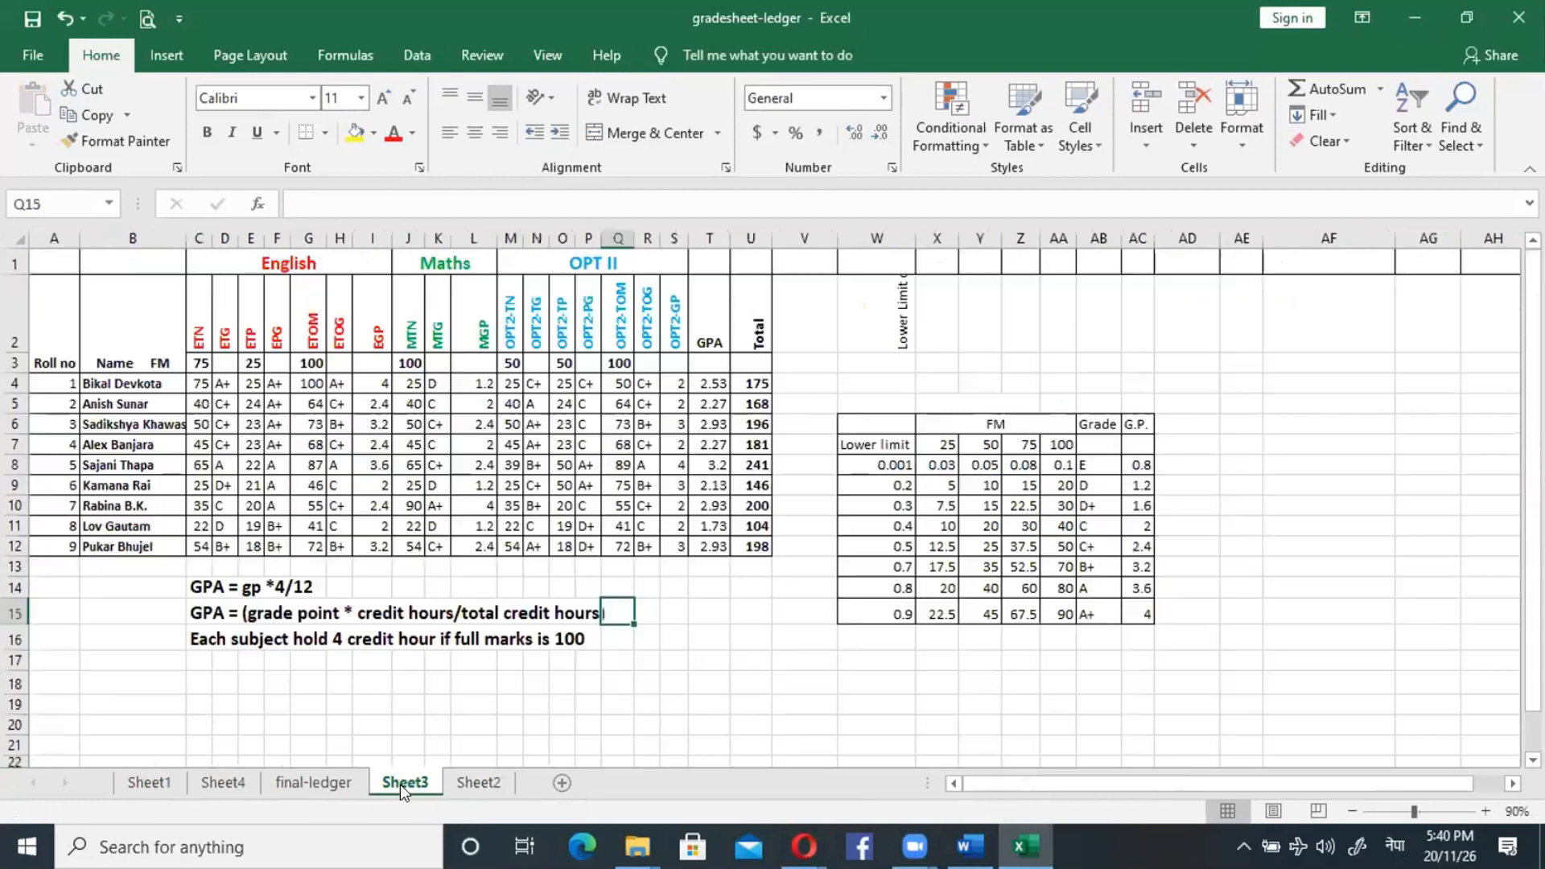
click(318, 782)
scroll(497, 650, up, 1)
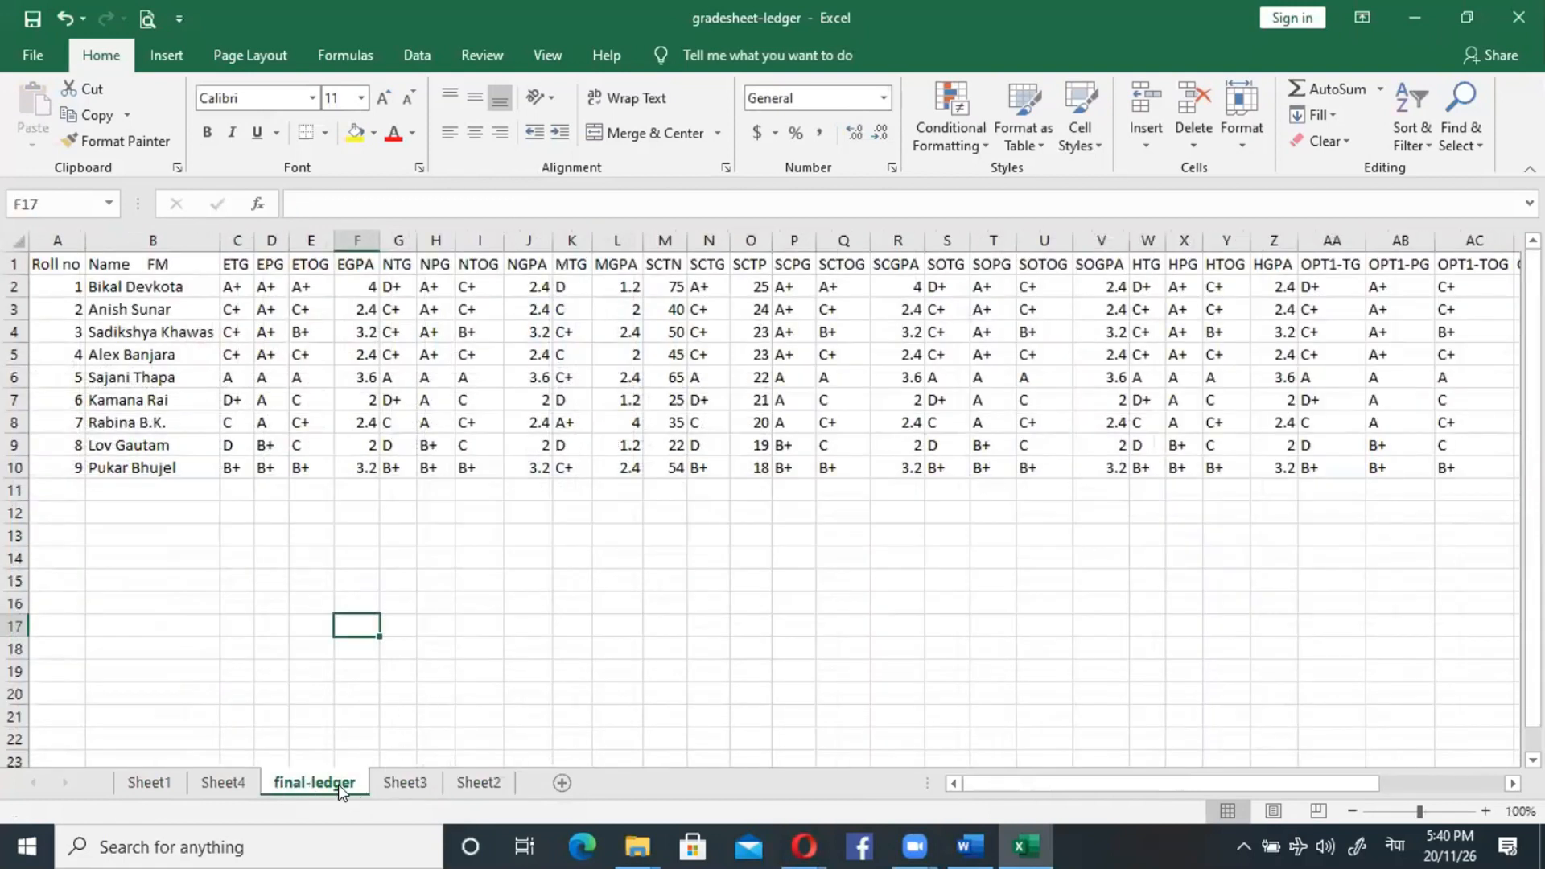
Rename Sheet4, which holds the pasted values, as "मार्क लेजर".
click(230, 779)
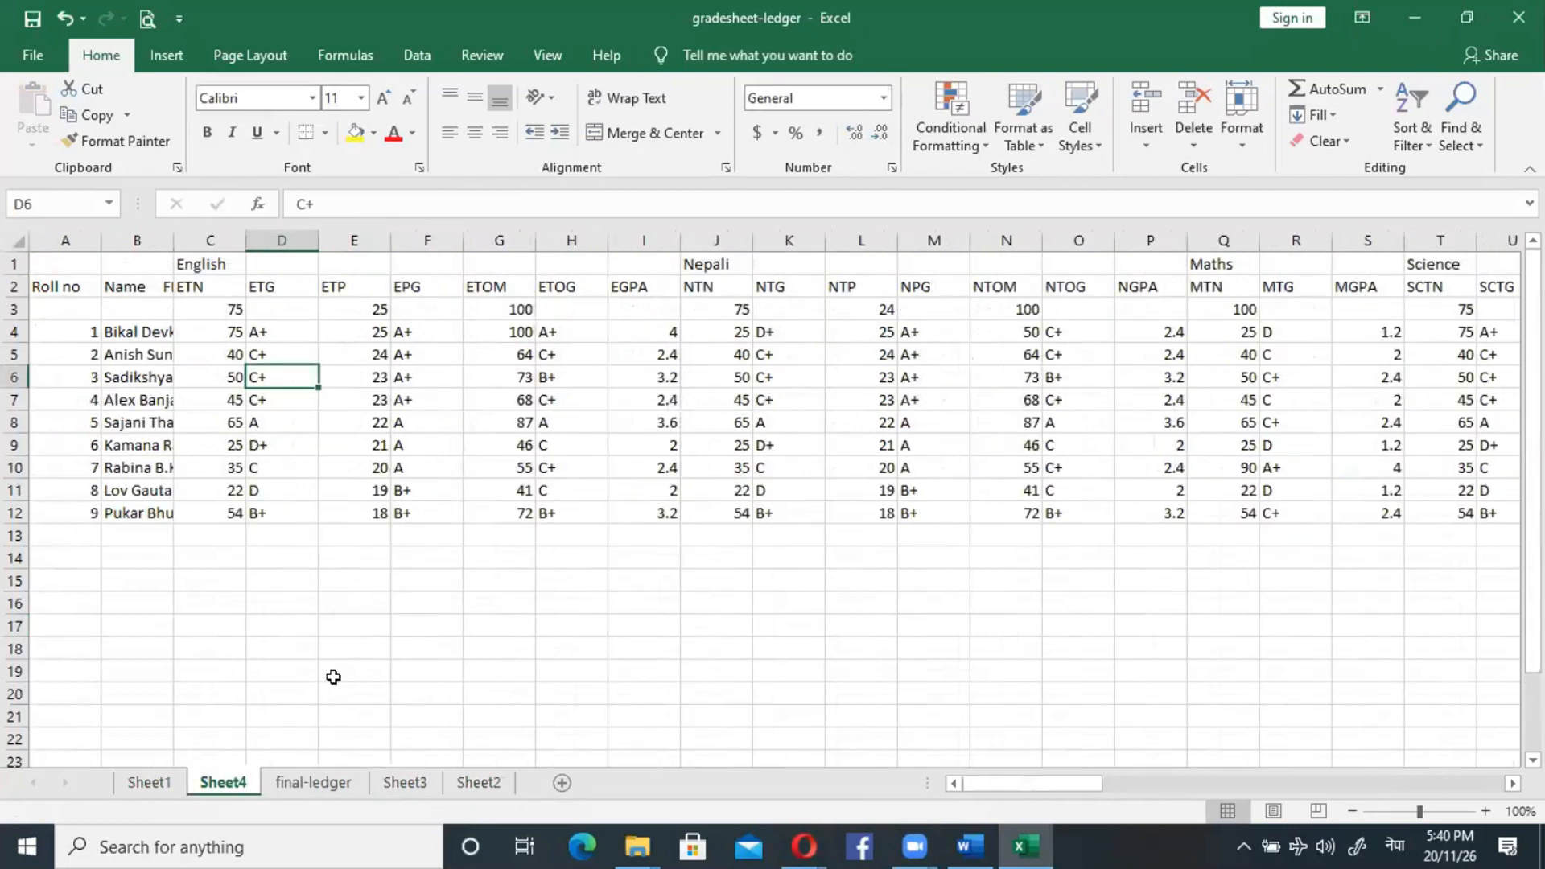
right_click(238, 787)
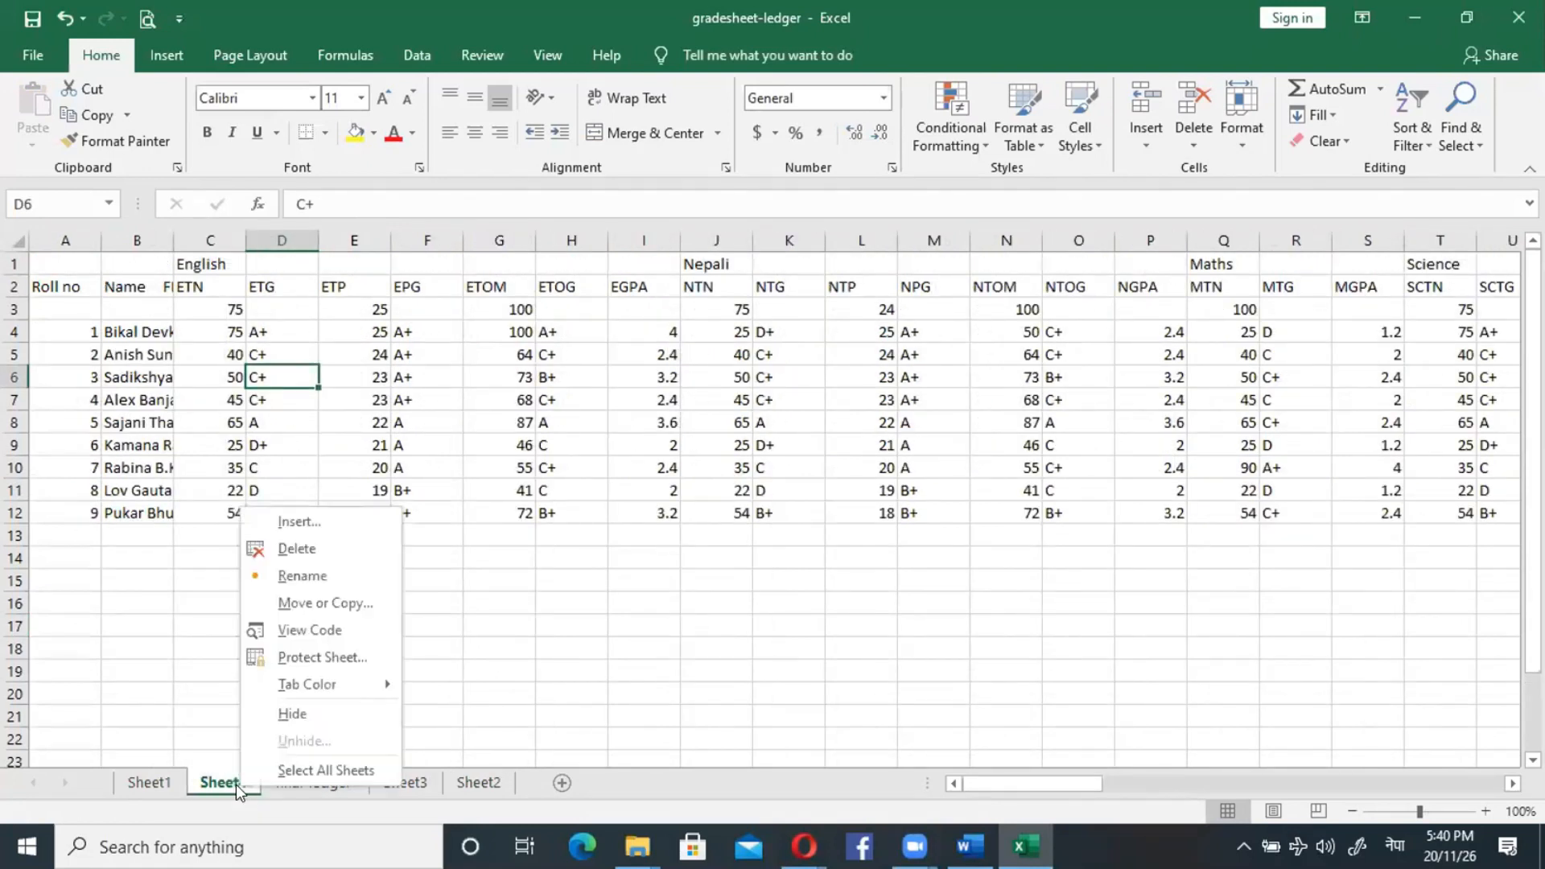
click(279, 576)
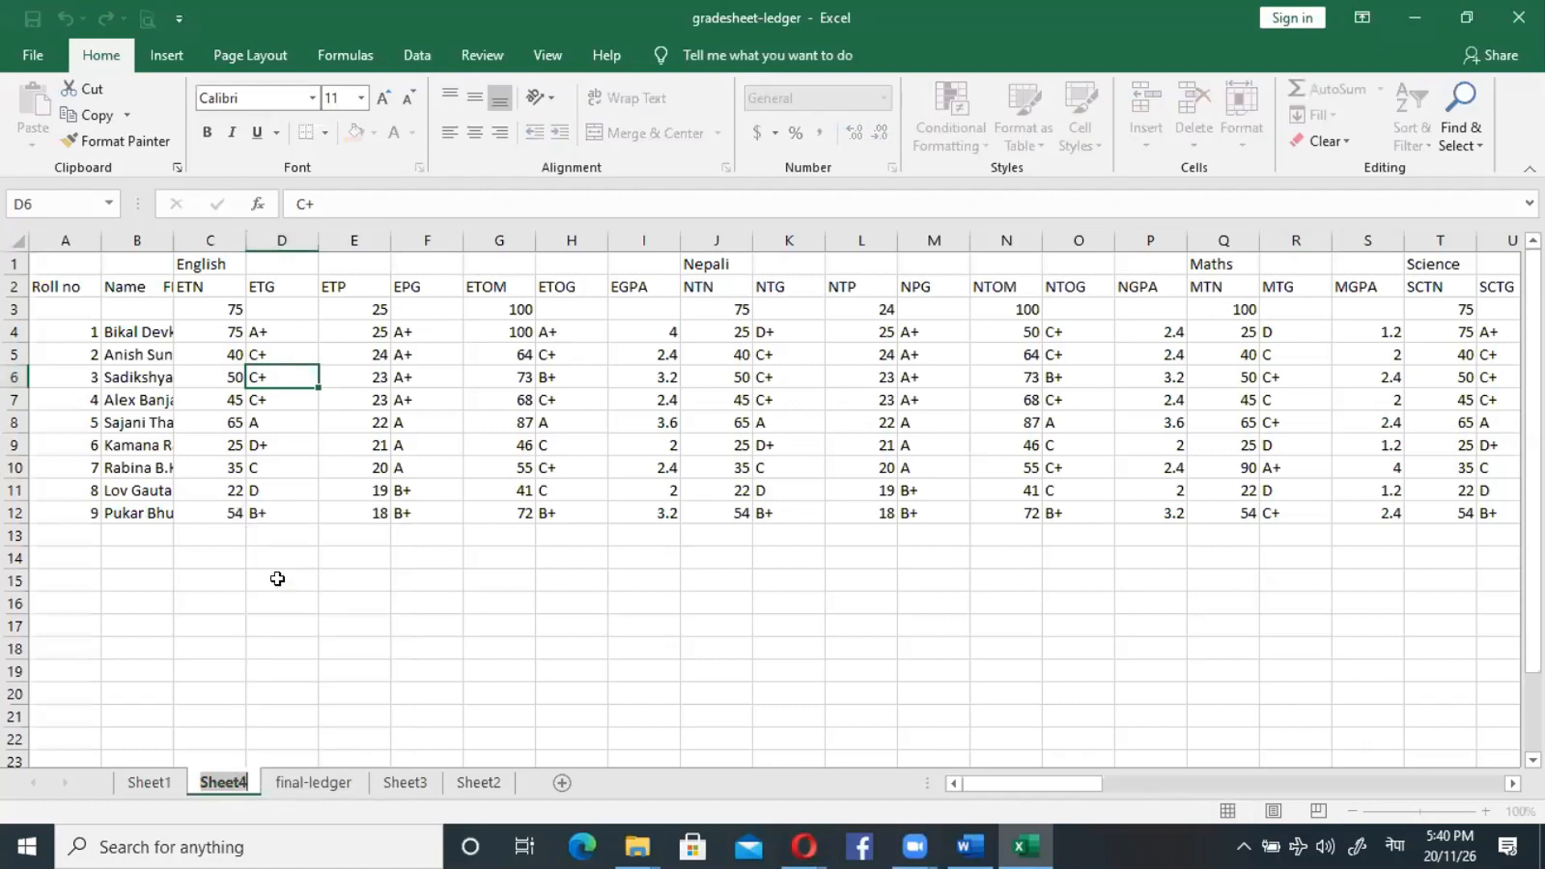
text(ल)
key(BackSpace)
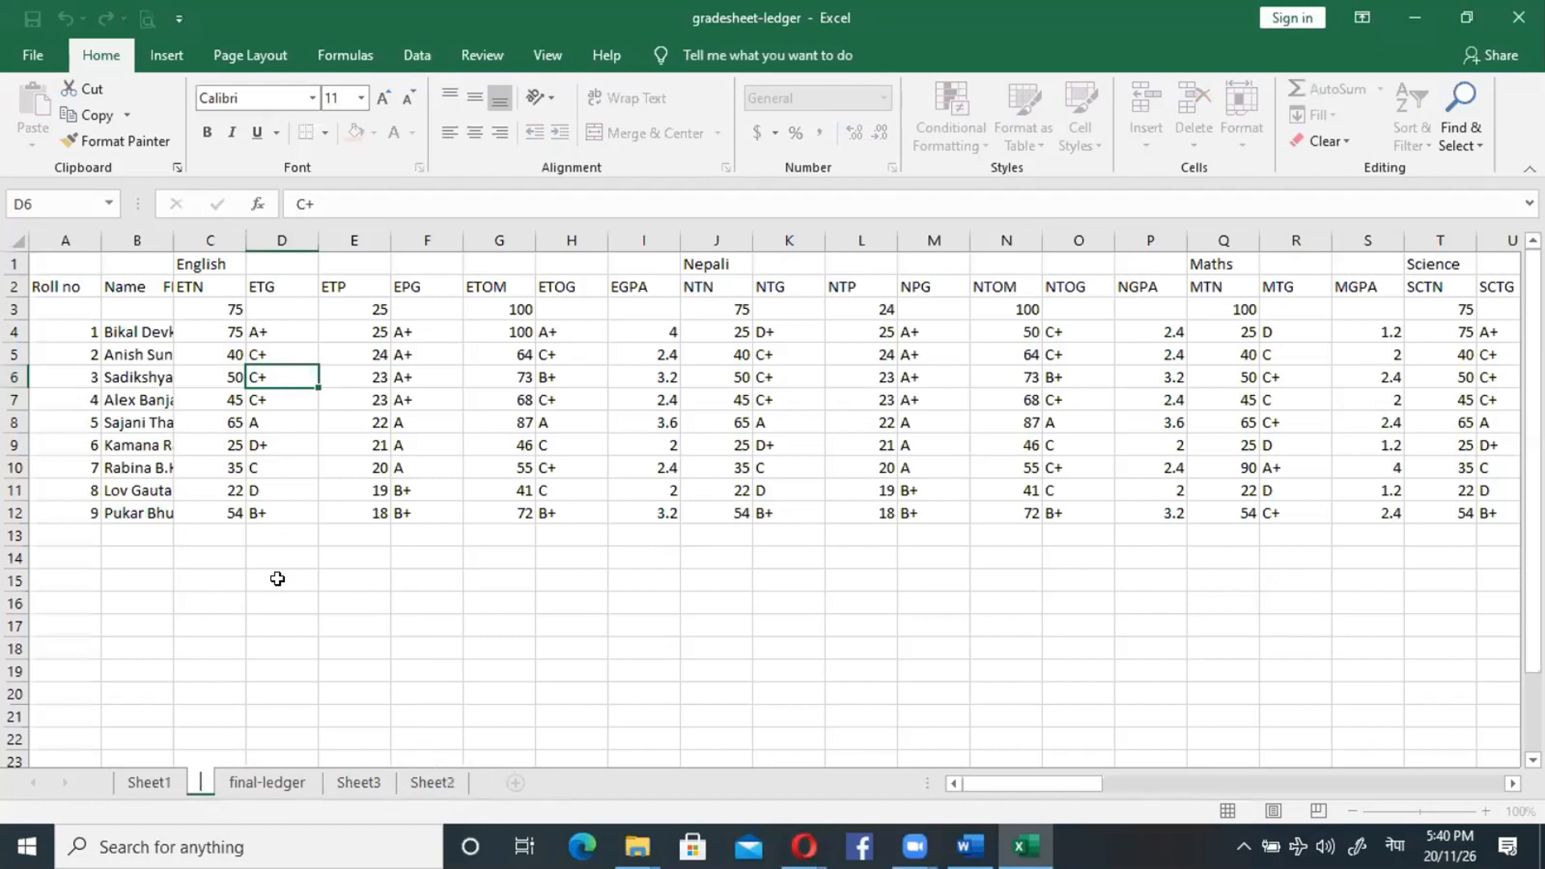
text(मार्क)
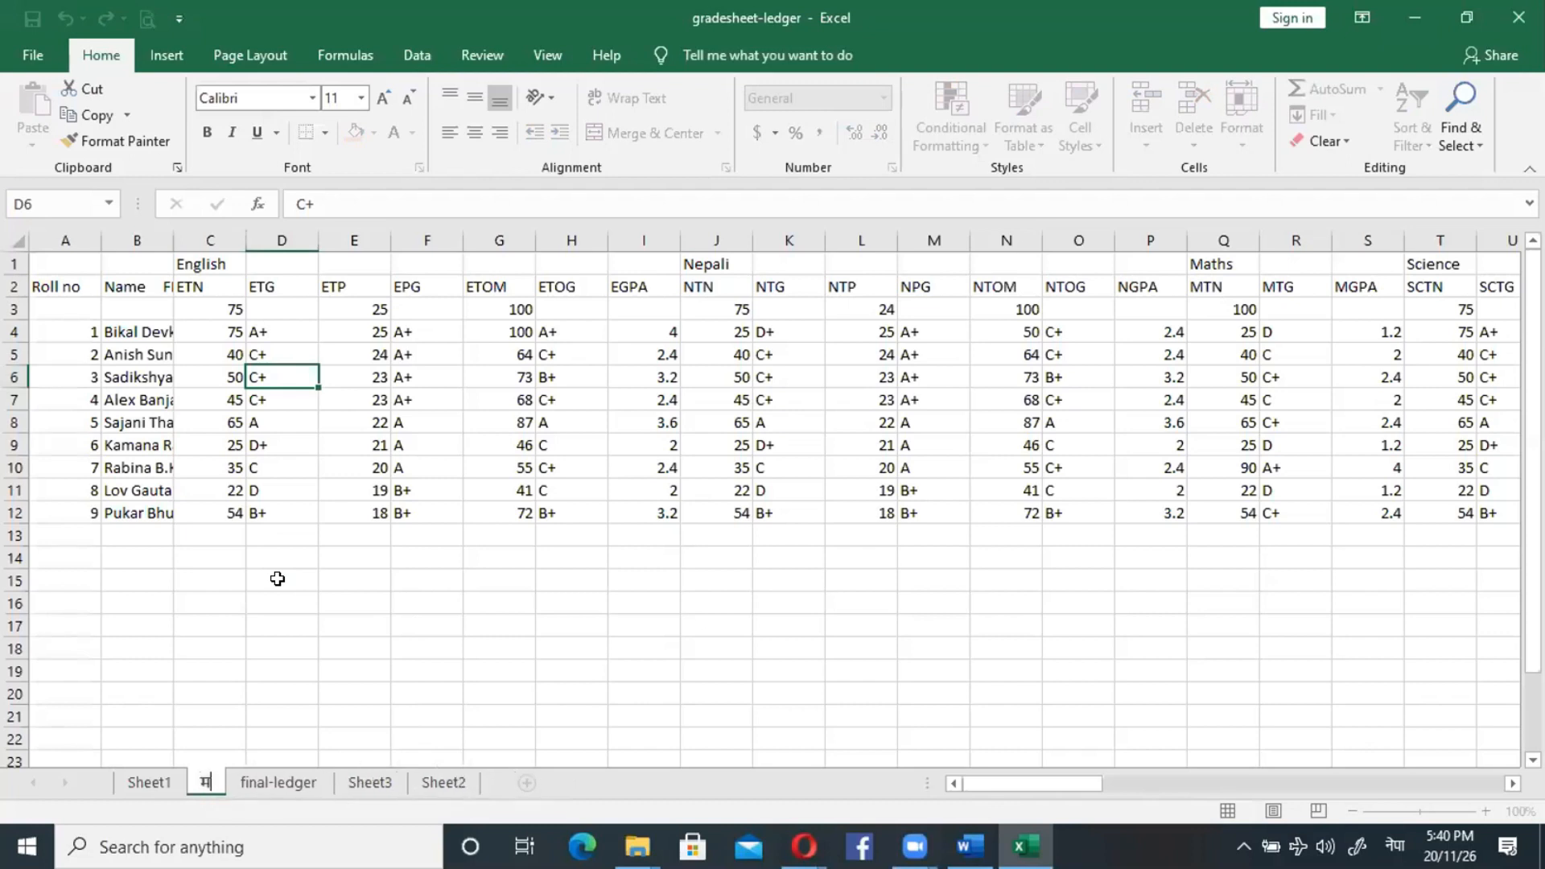
key(BackSpace)
key(BackSpace)
key(BackSpace)
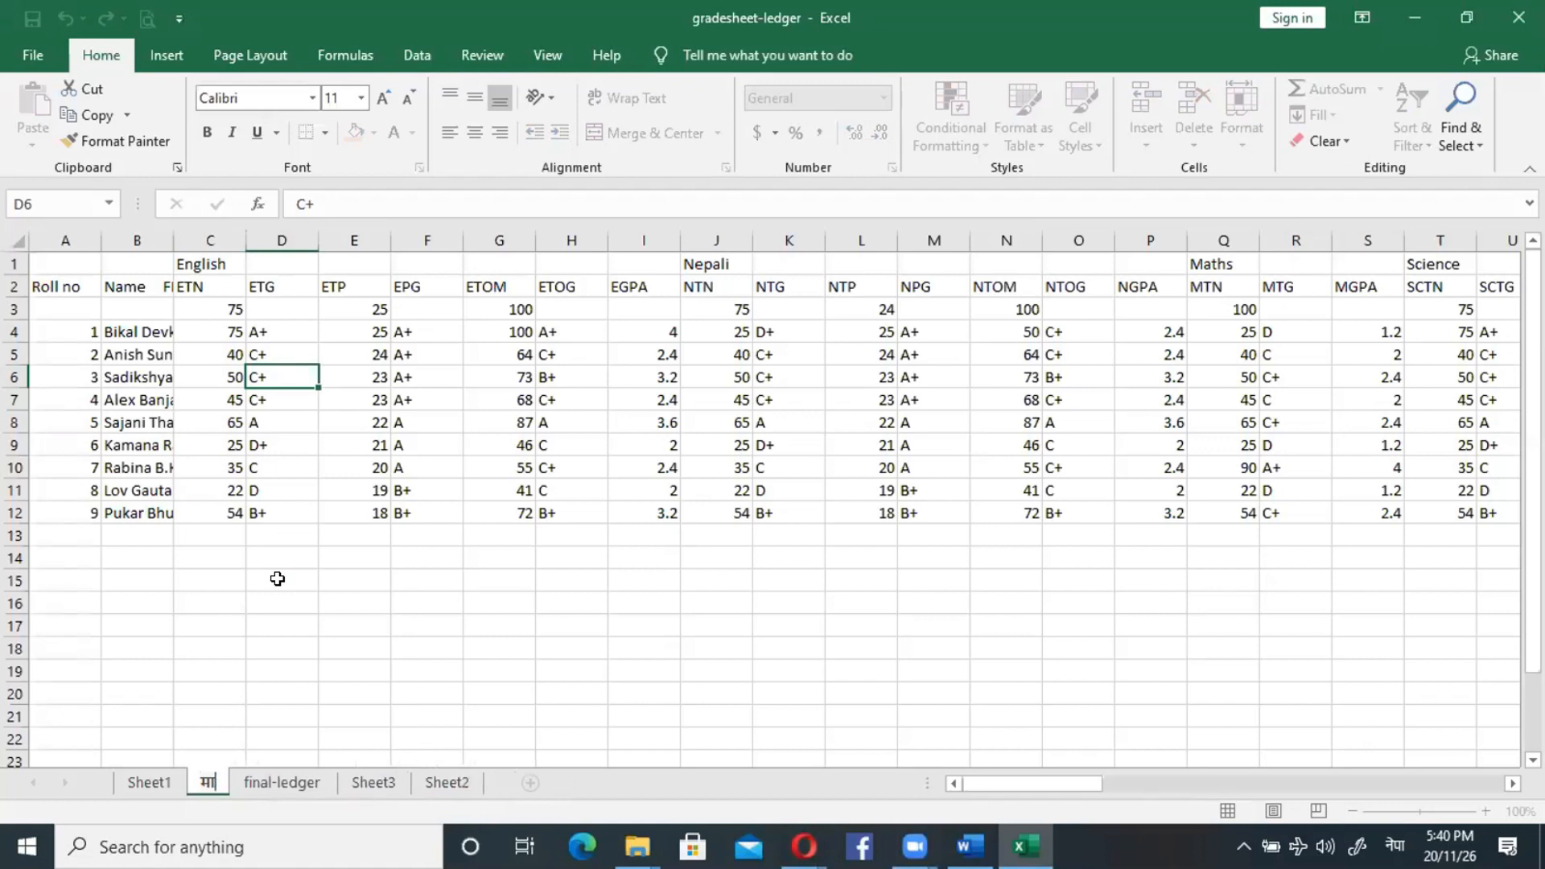
text(र्क लेजर)
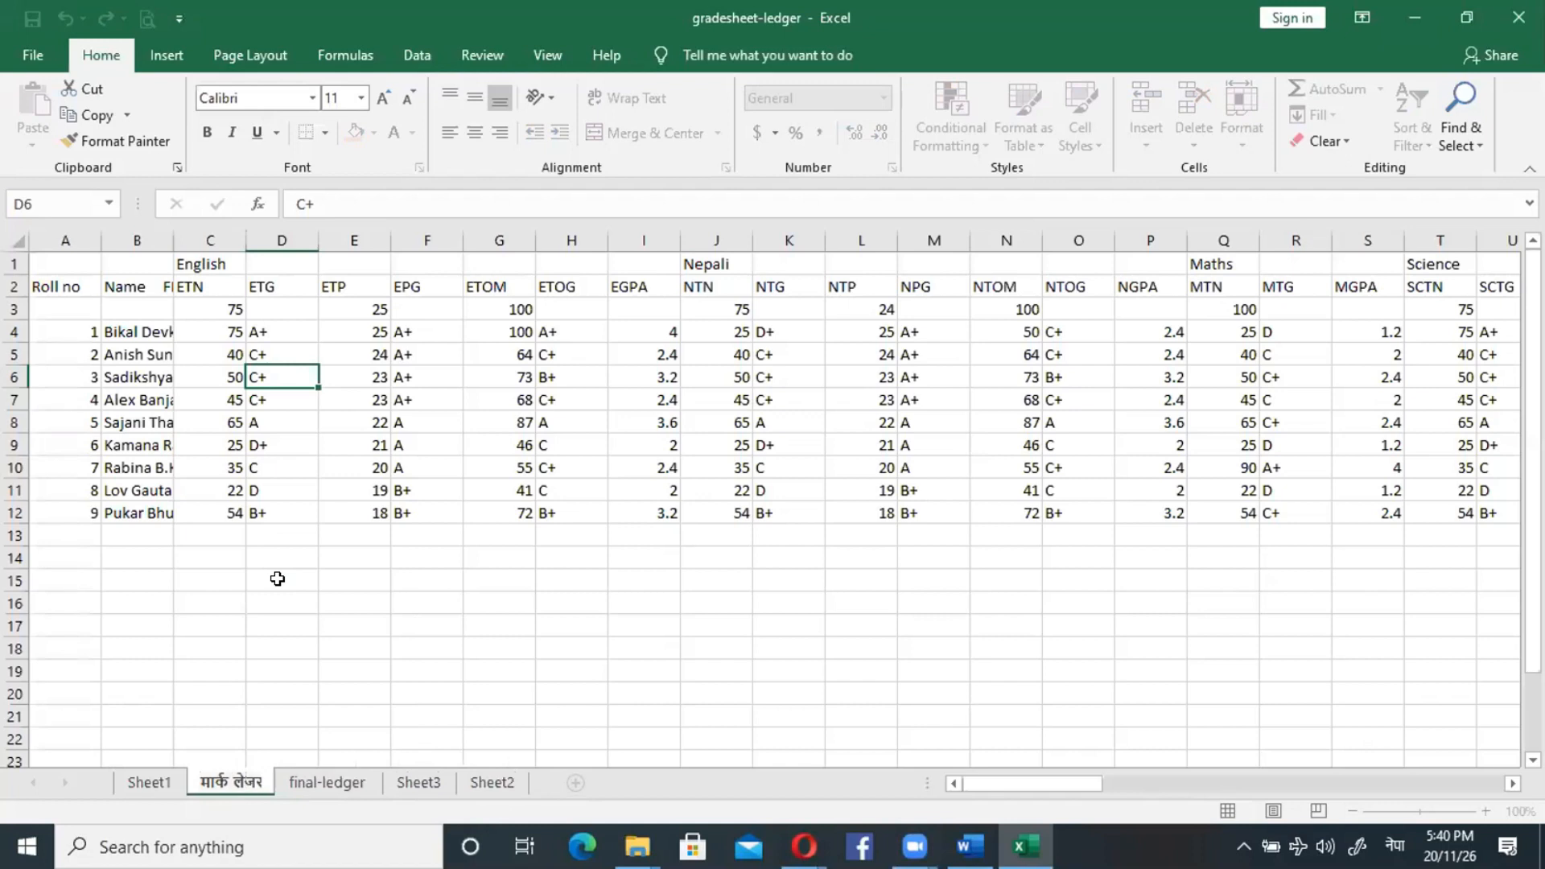
click(282, 624)
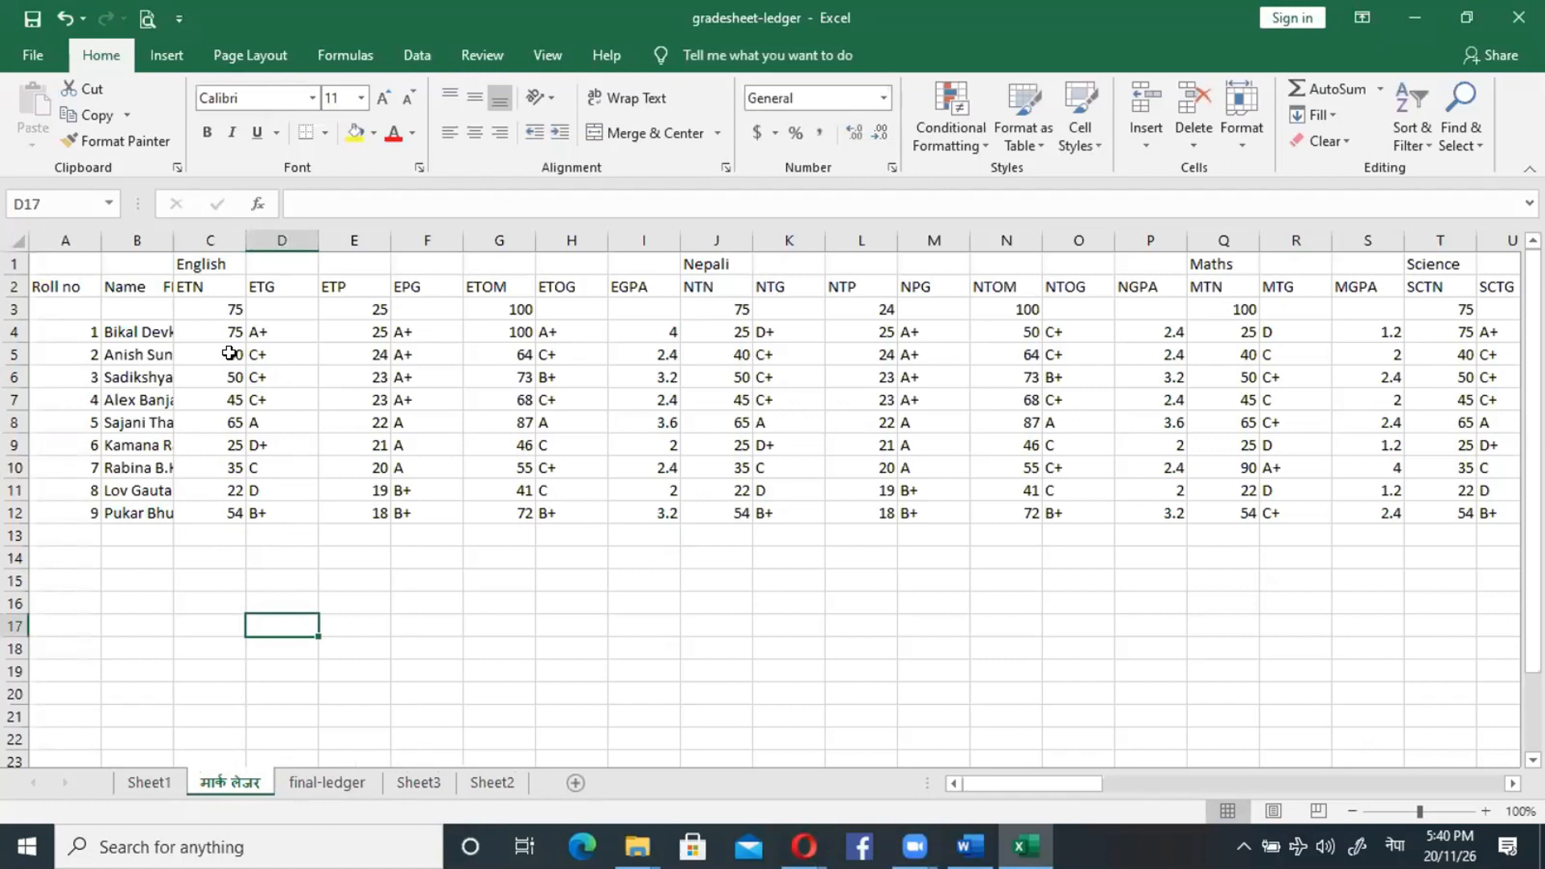
Compare the content of D4 in the मार्क लेजर sheet with cells AG4, AE4 and AH4 in Sheet1.
click(262, 332)
double_click(262, 332)
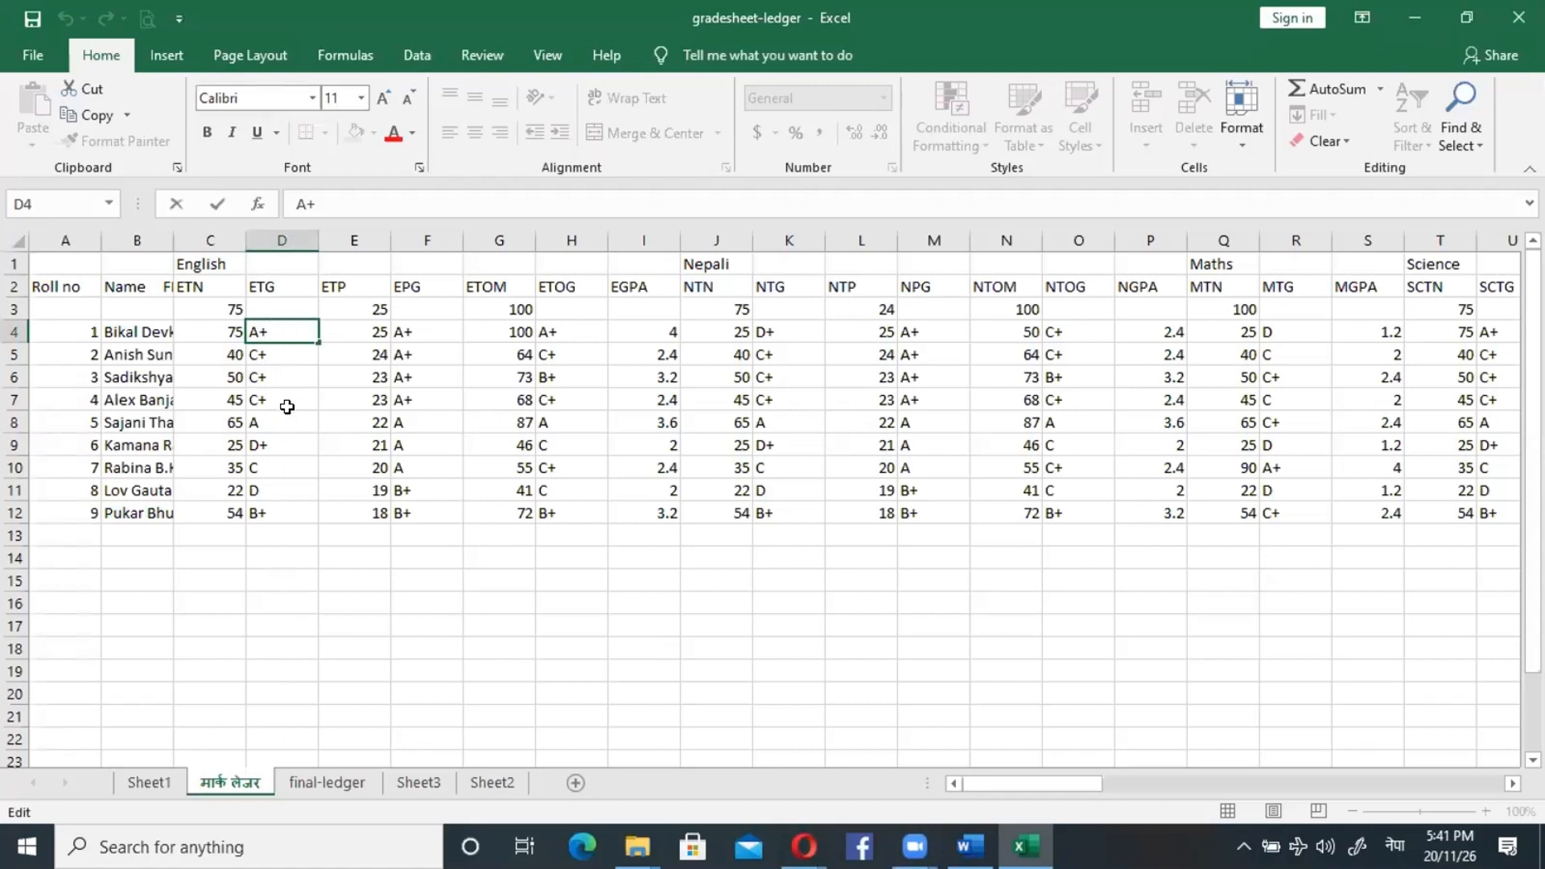
click(150, 782)
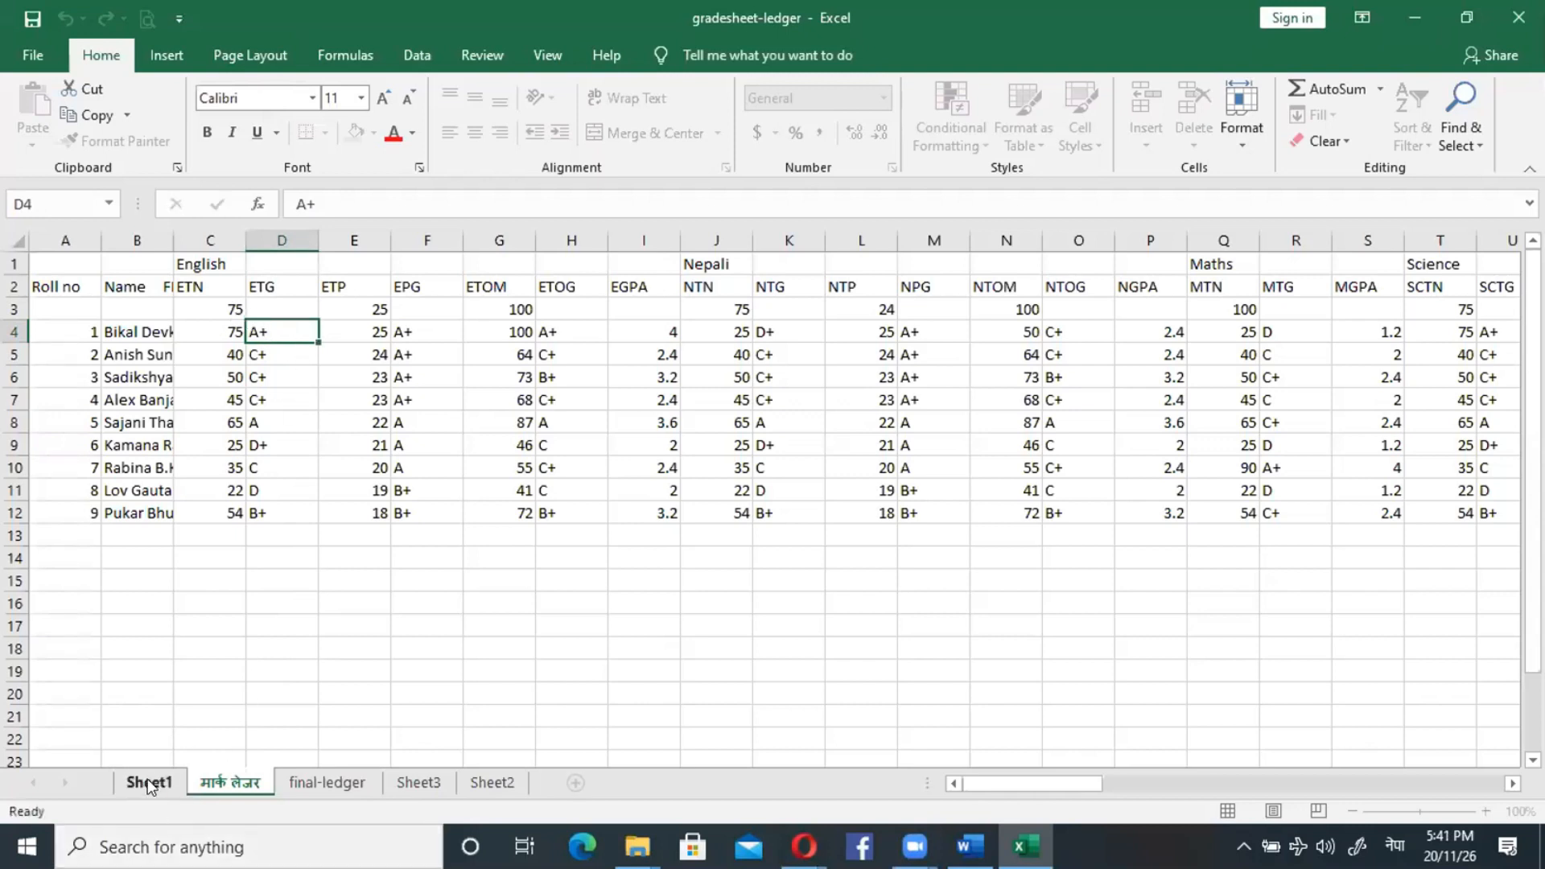
click(156, 399)
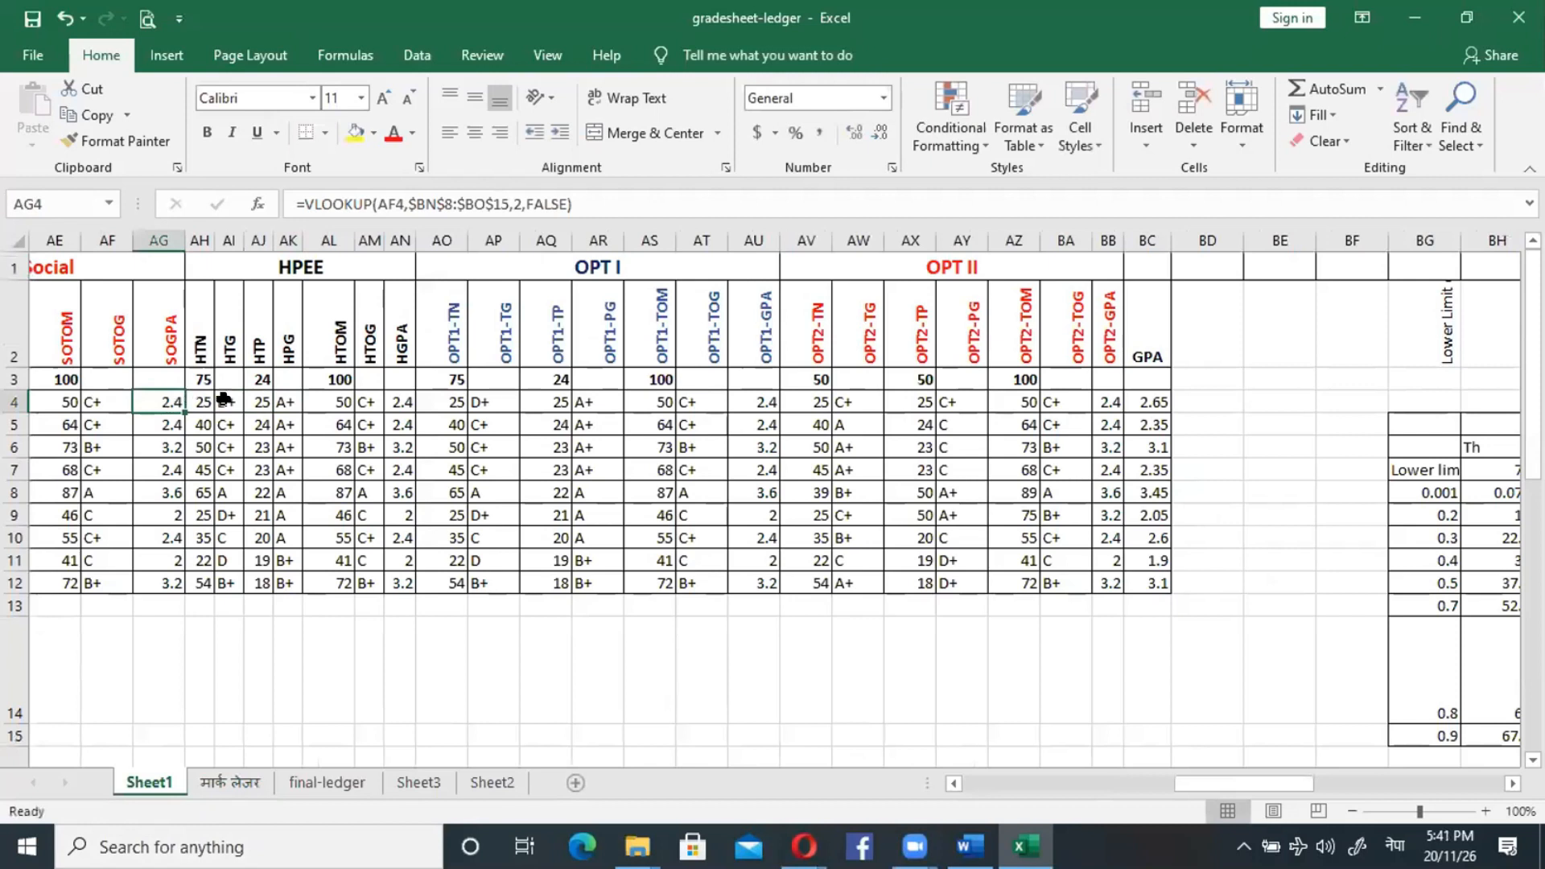
click(58, 399)
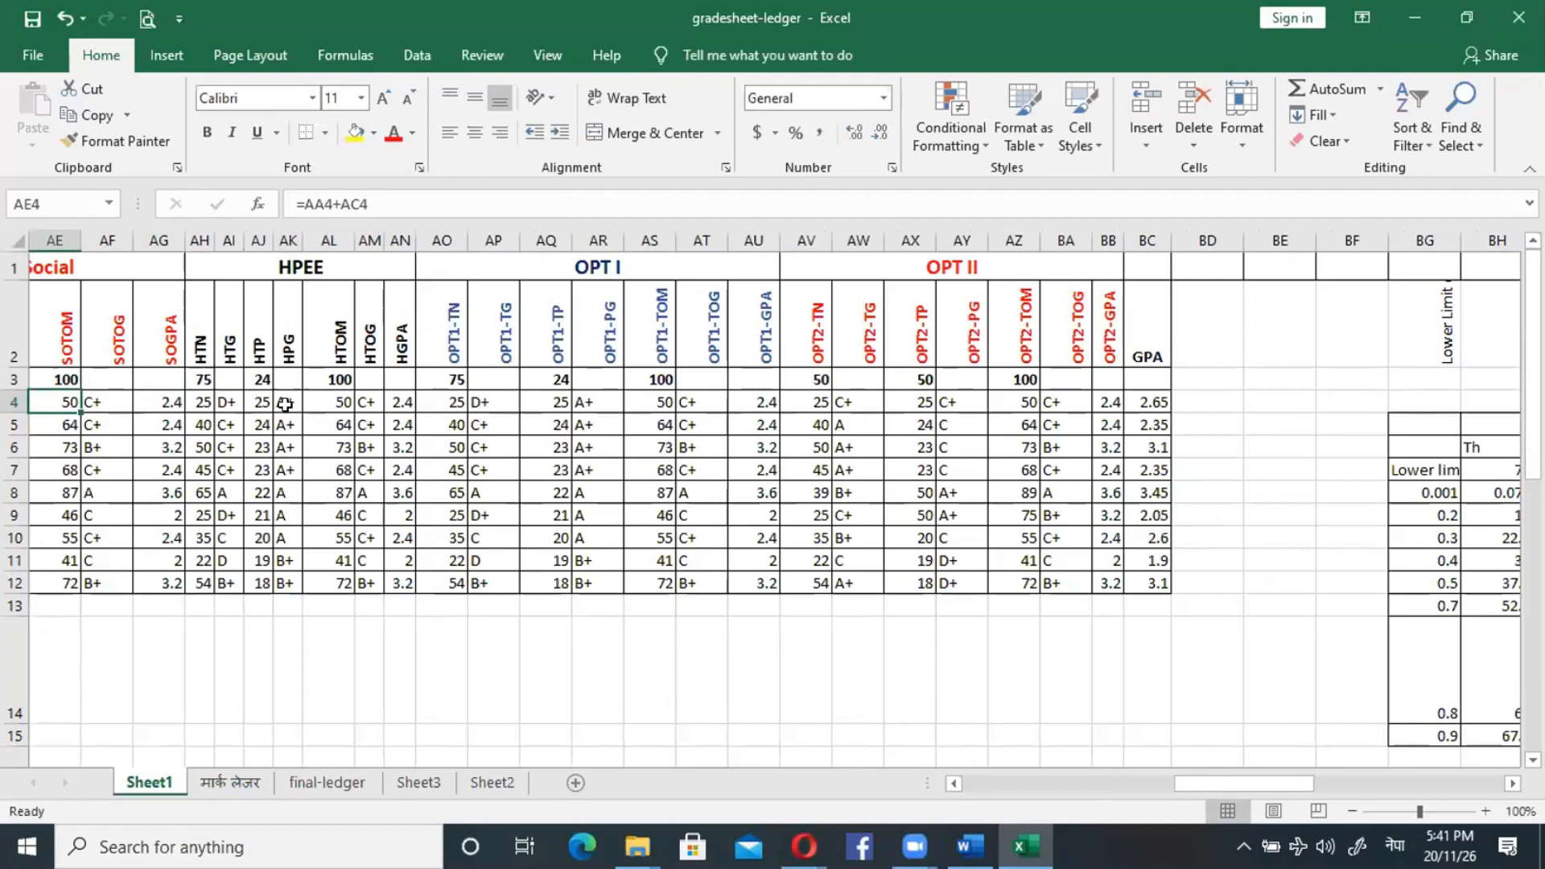
click(201, 400)
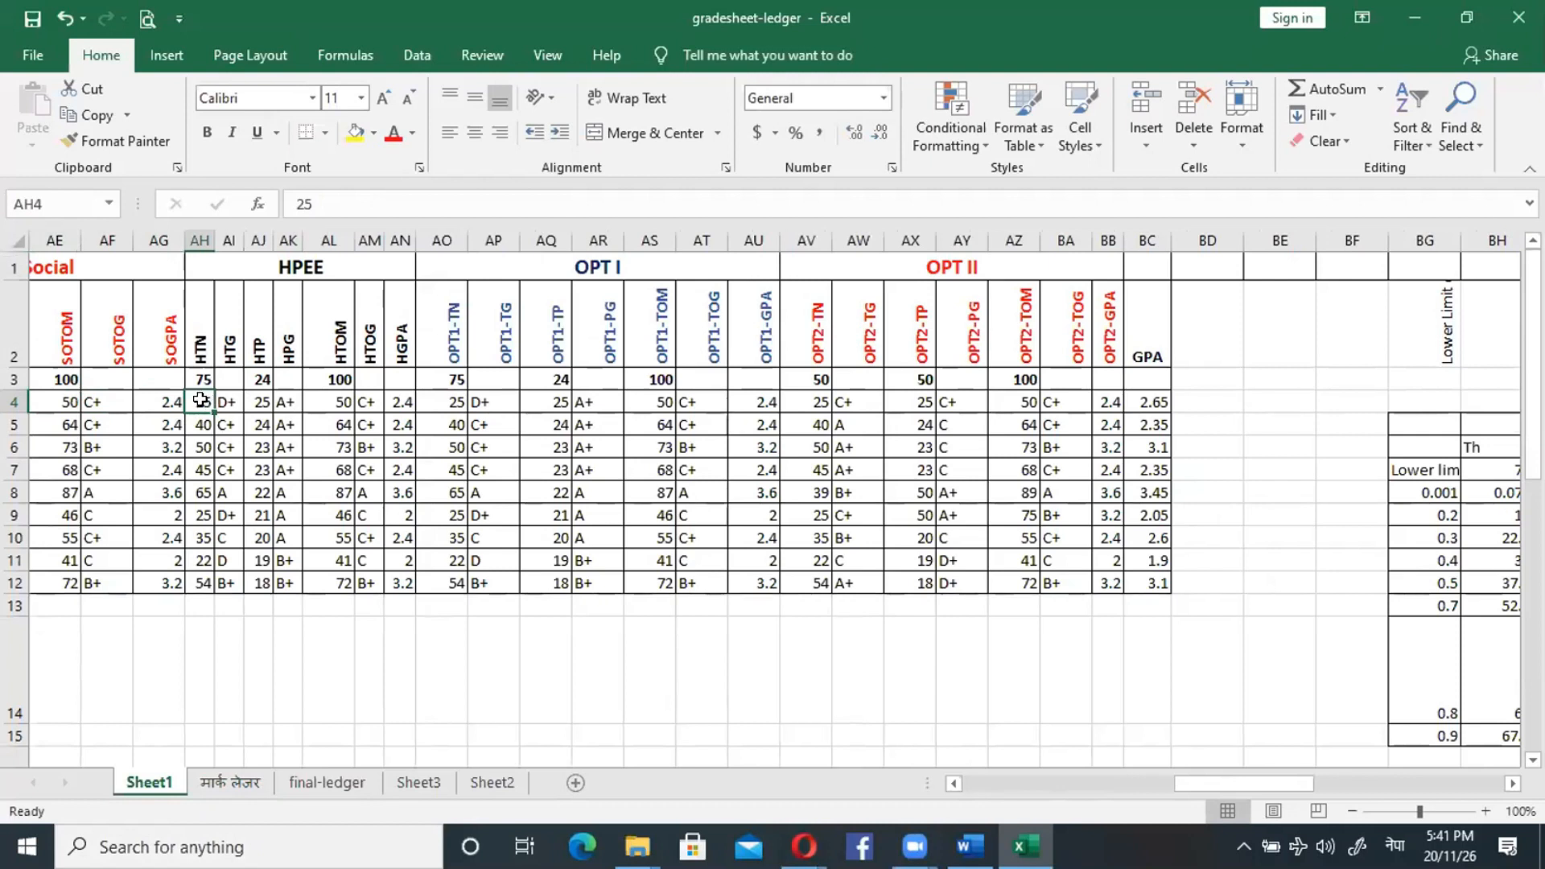
Clear the HTN marks in AH4:AH12 of Sheet1 to test the dependent HPEE grades, and restore them.
drag(201, 400, 188, 584)
key(ctrl+c)
key(Delete)
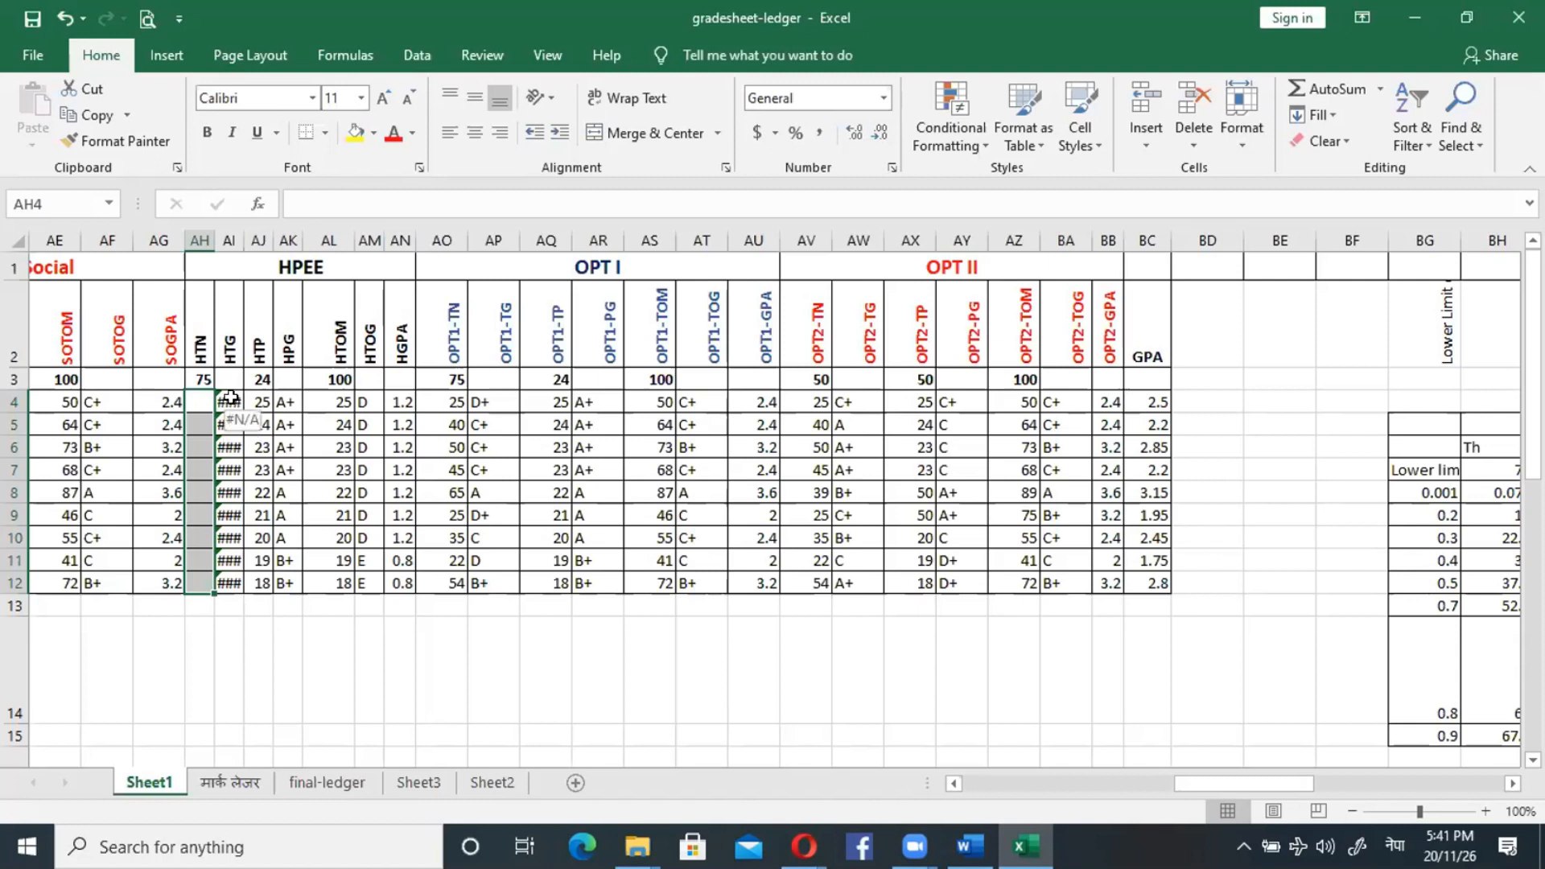
key(ctrl+v)
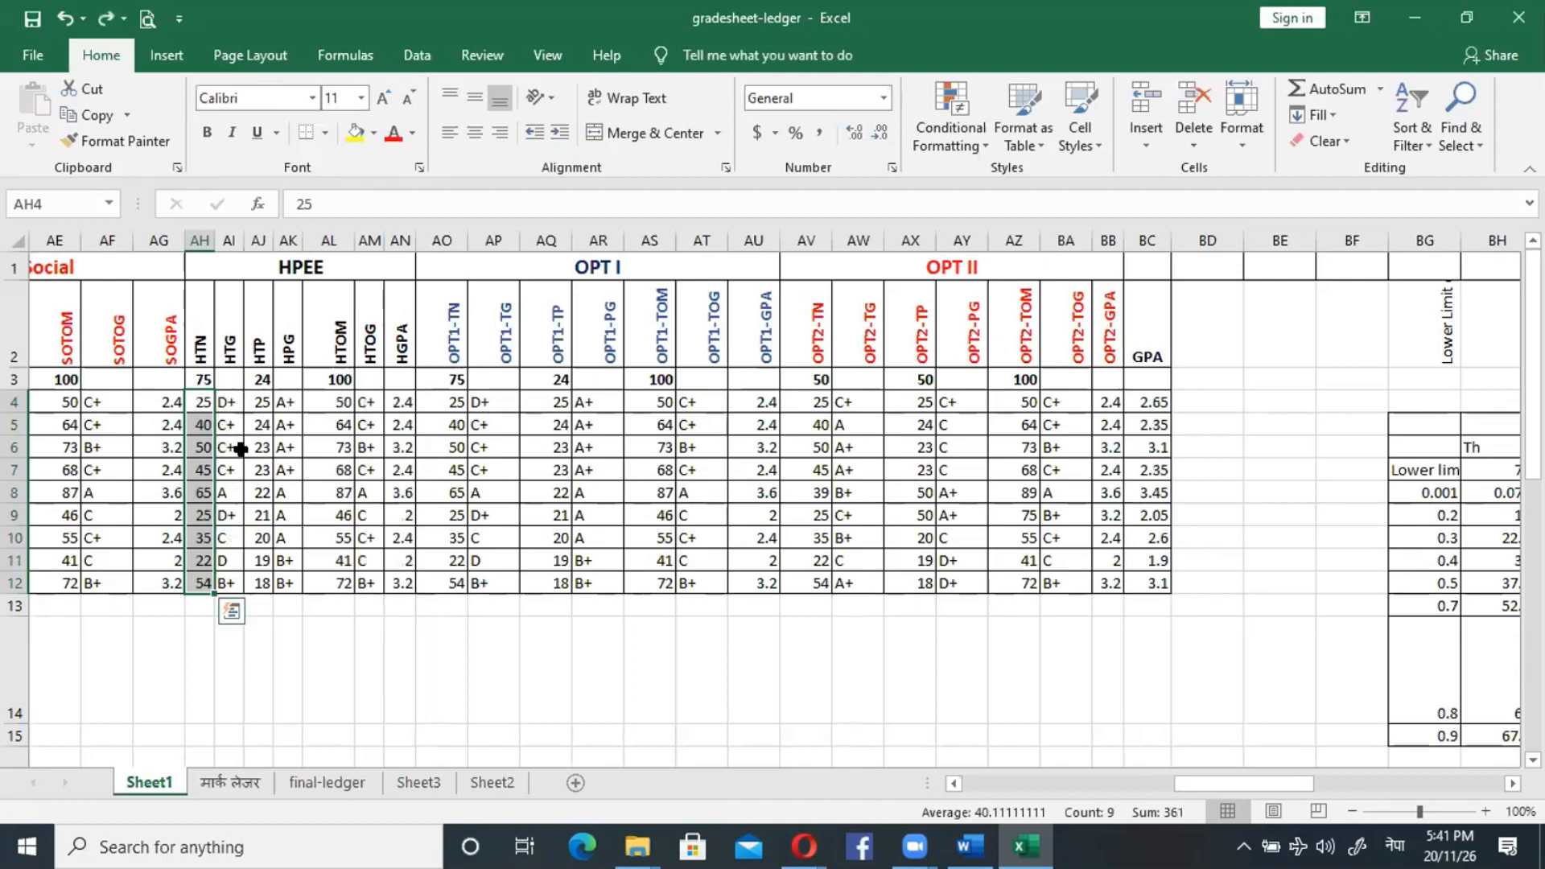
Clear the ETN mark in C4 of the मार्क लेजर sheet as a test, and undo the deletion.
click(230, 772)
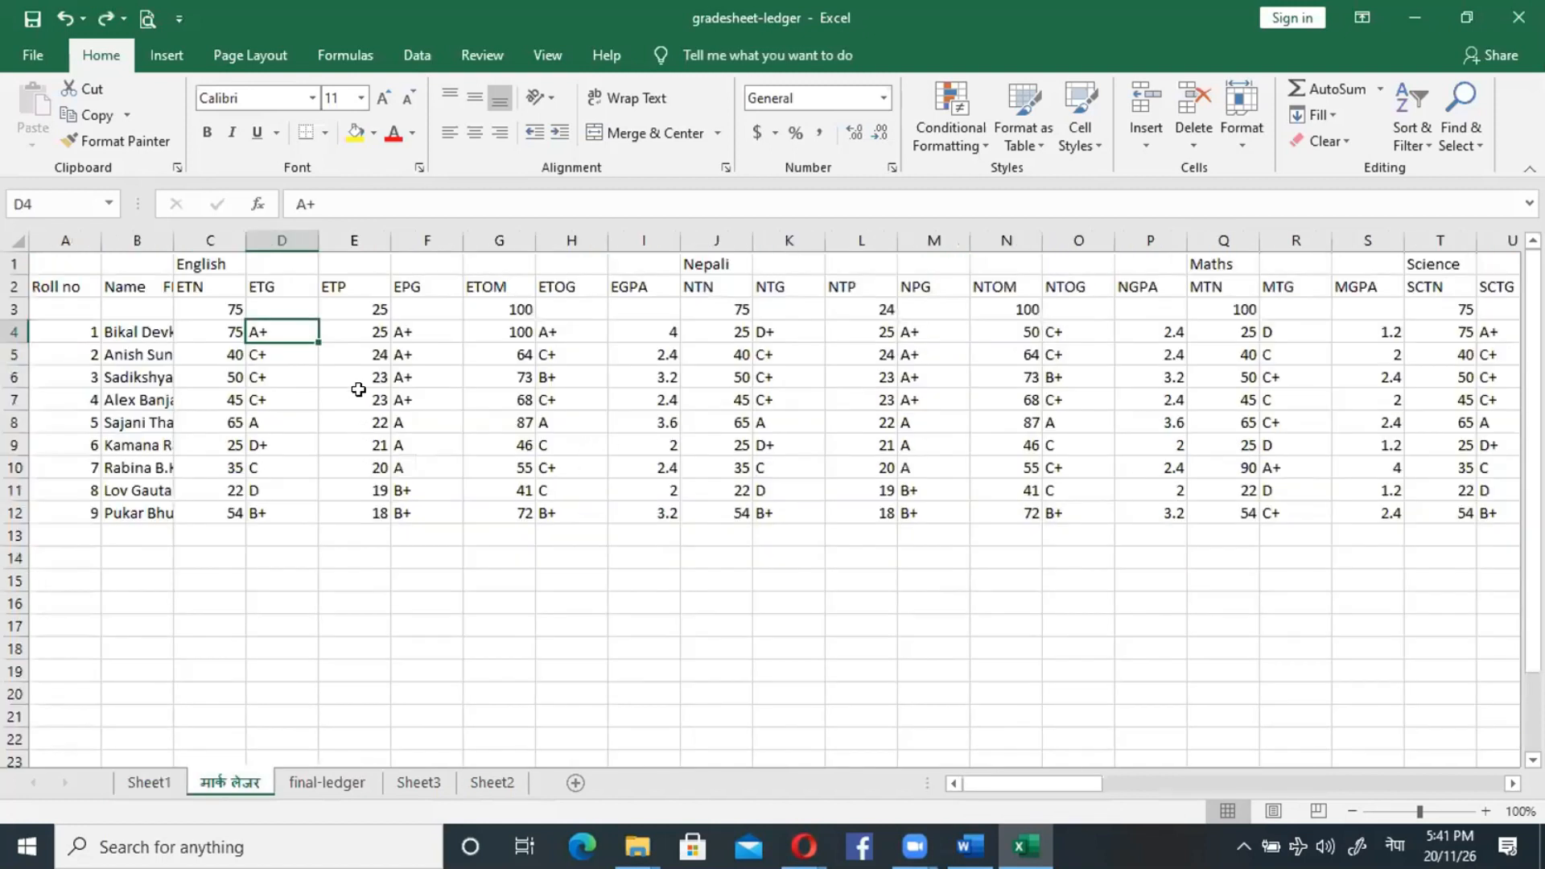
click(240, 328)
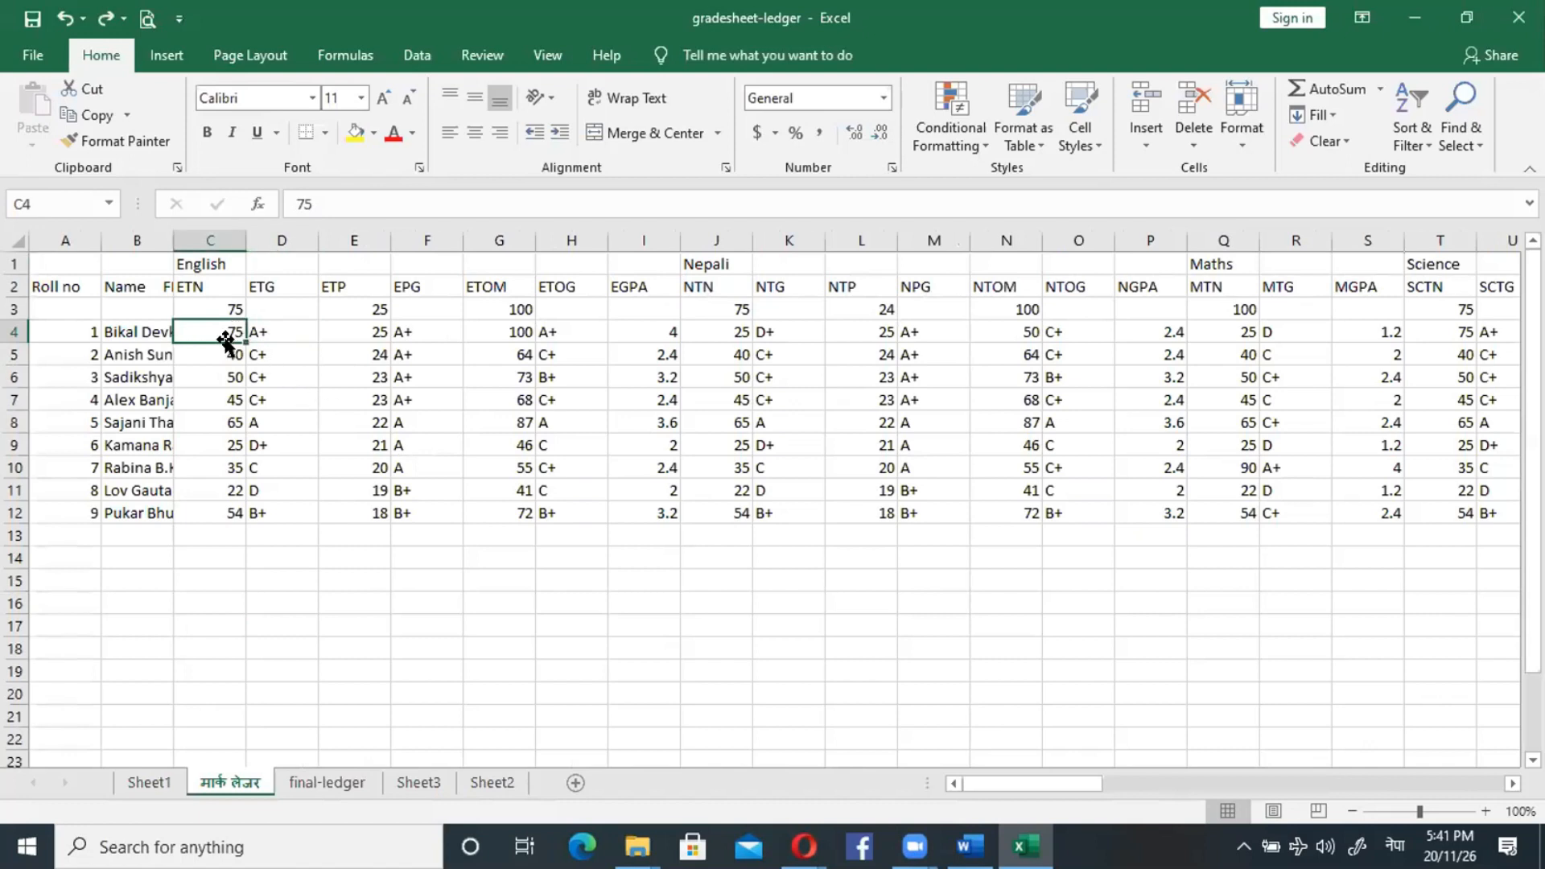
key(Delete)
key(ctrl+z)
Autofit the width of all columns in the मार्क लेजर sheet to their contents.
drag(47, 262, 104, 254)
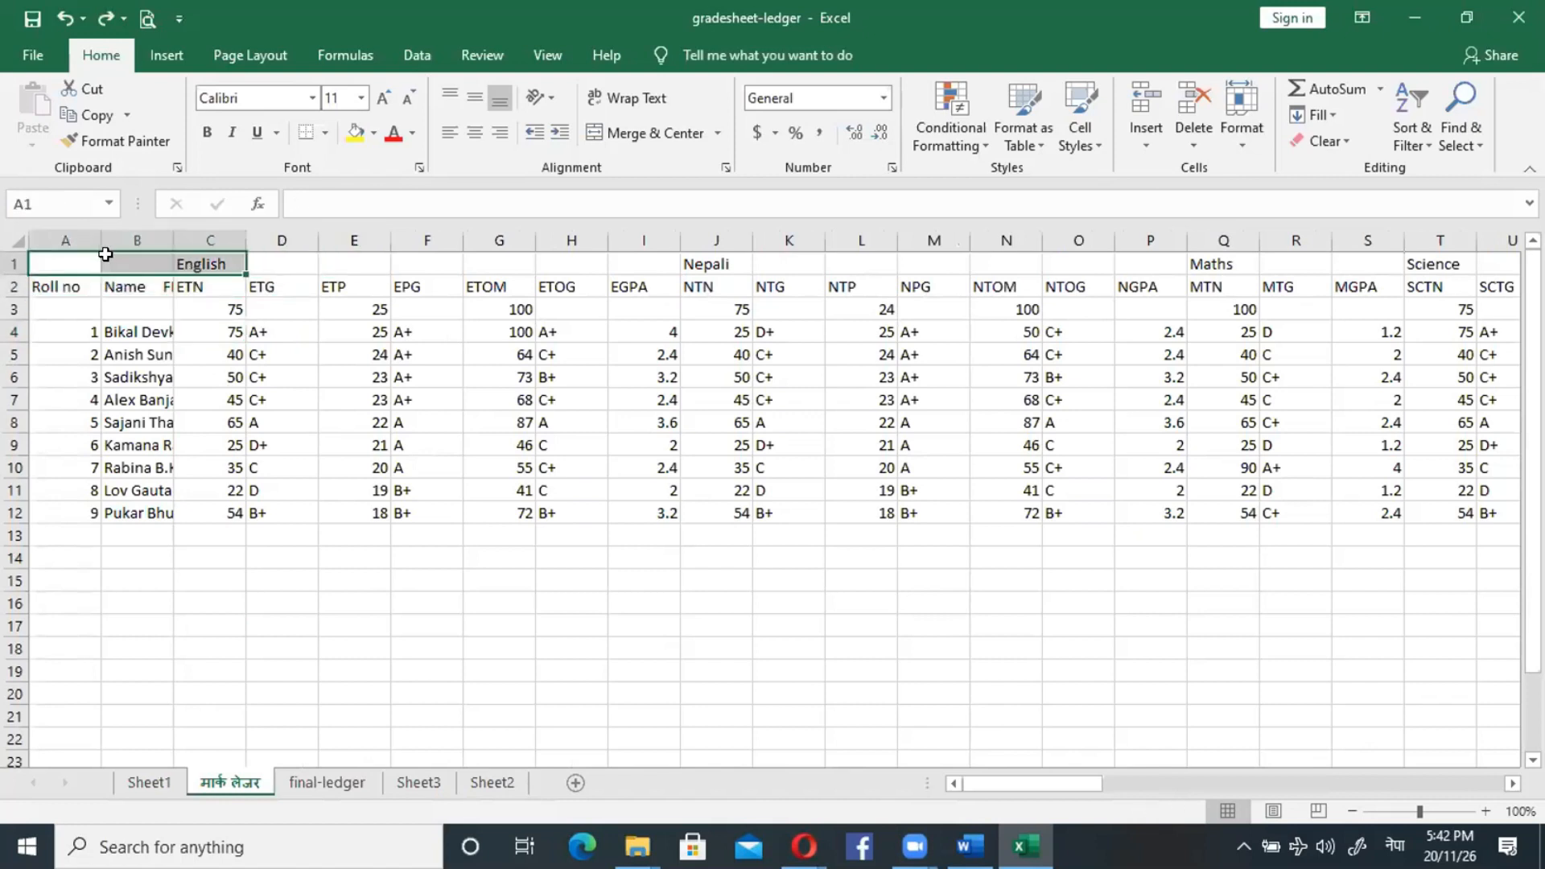
click(18, 241)
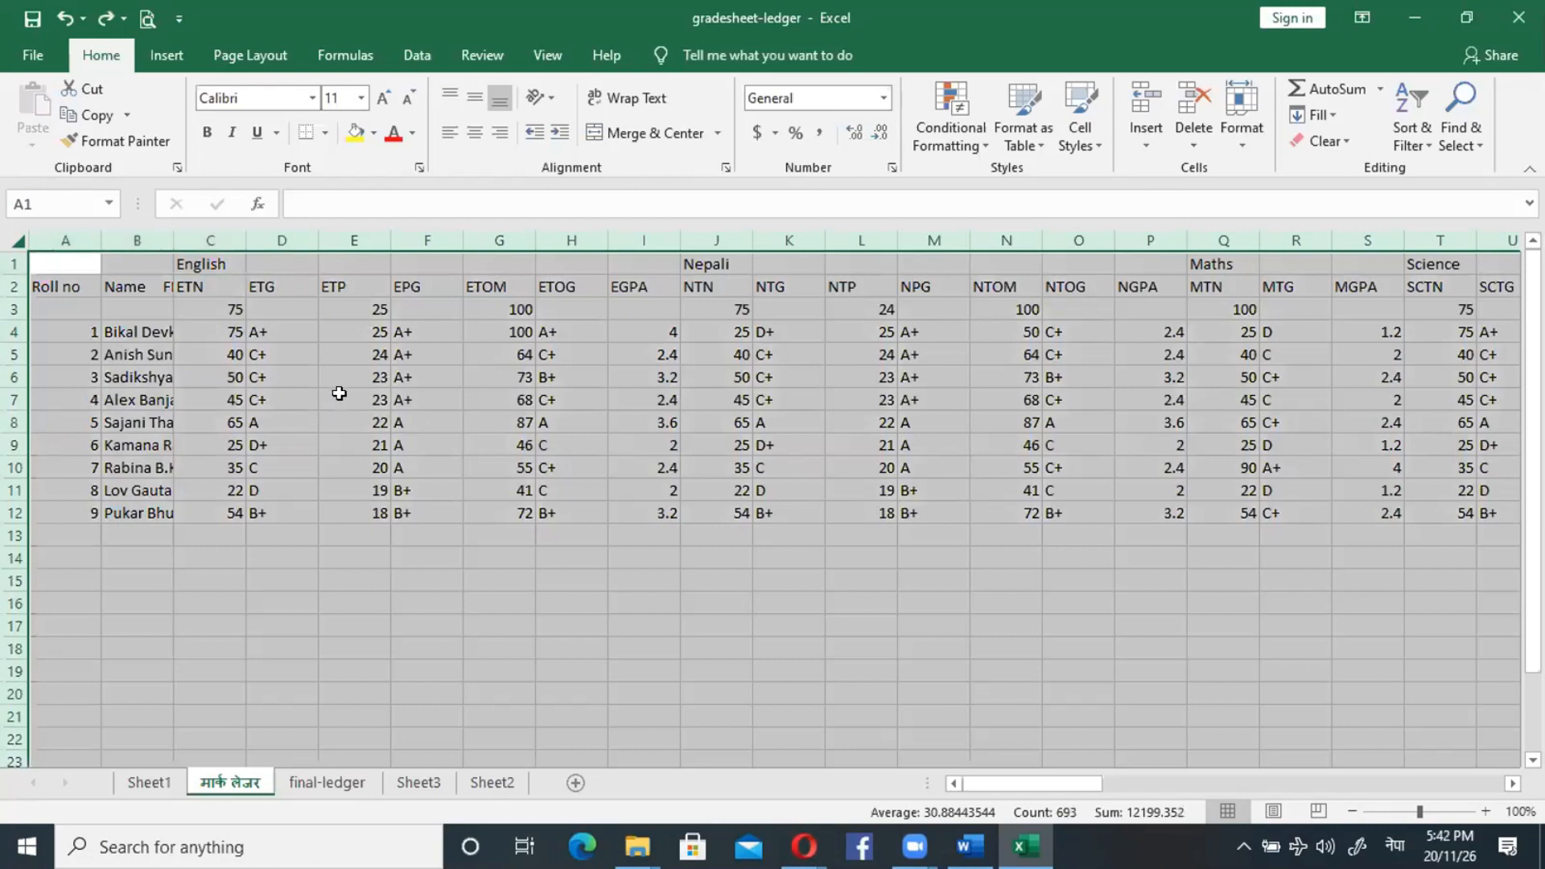
double_click(171, 239)
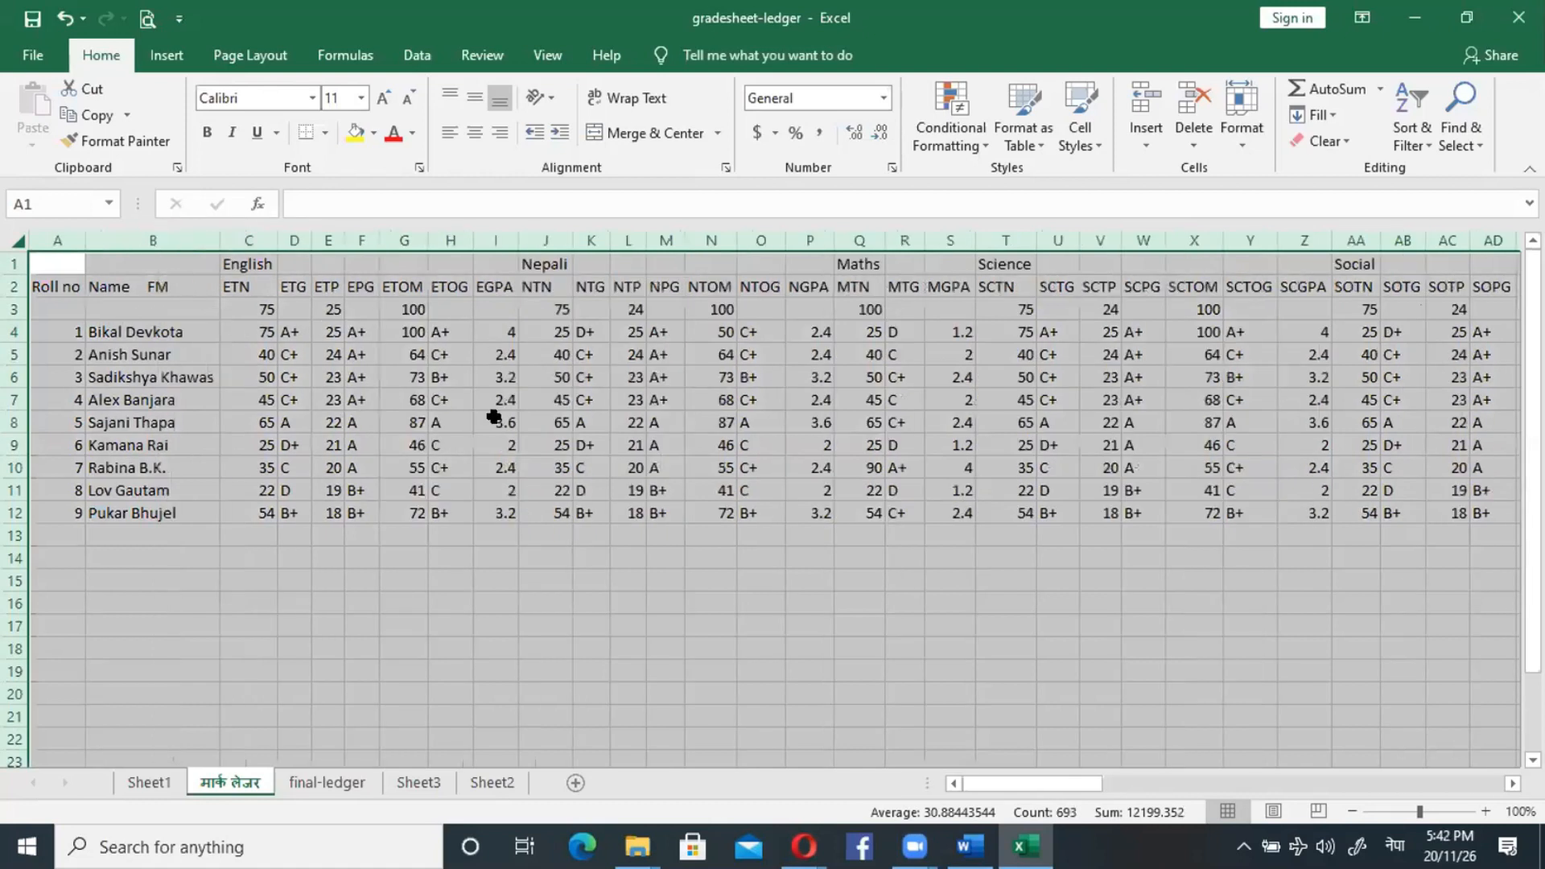
click(436, 427)
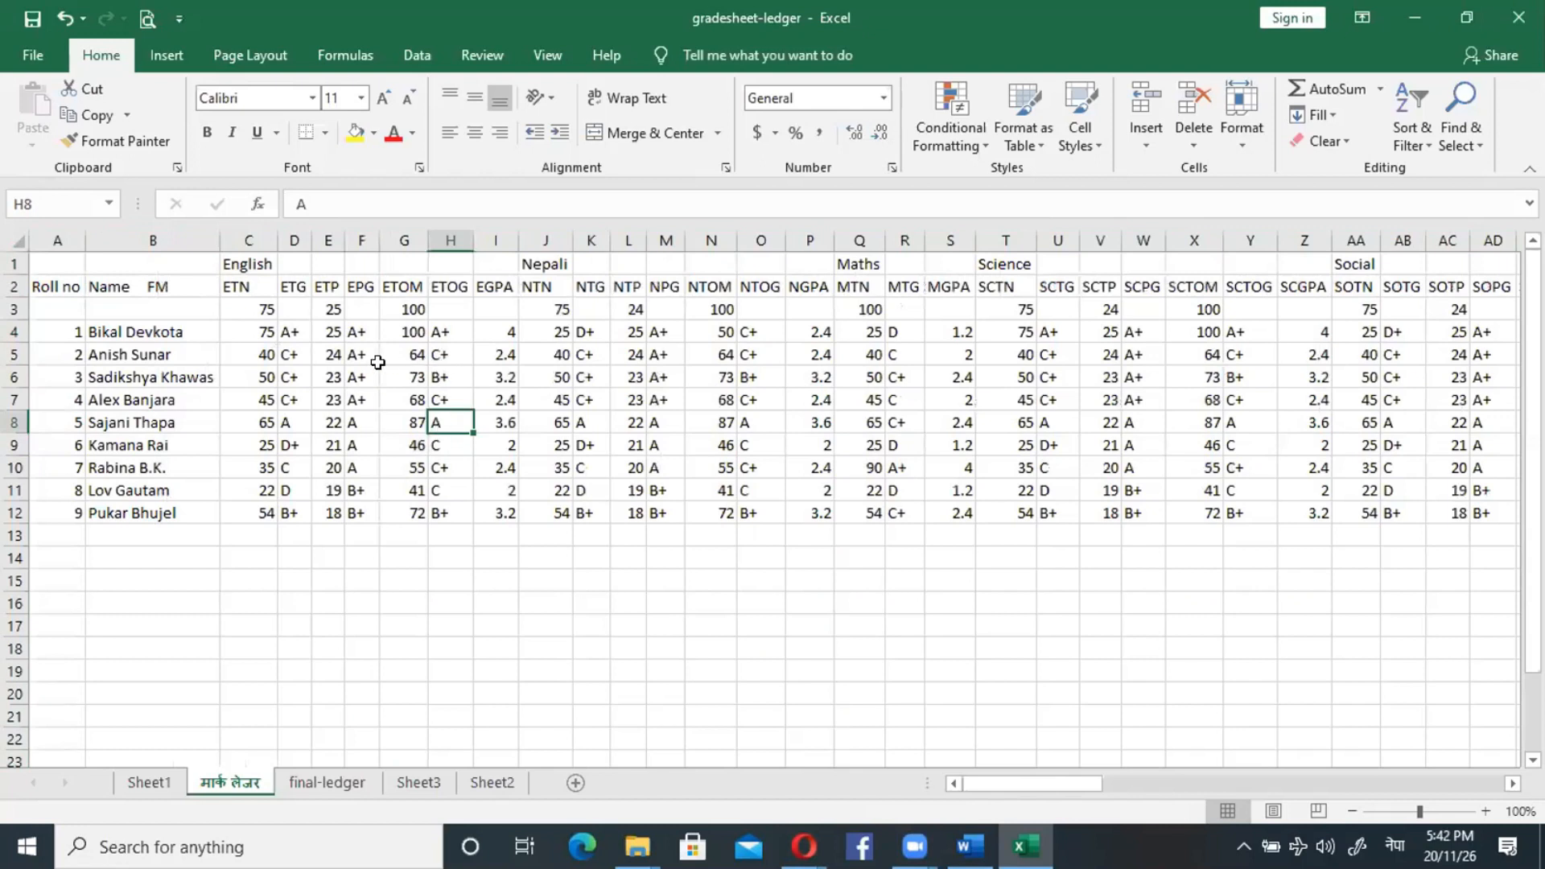
Examine the subject names in row 1 and the English column headings, including ETN, EPG, ETOM and EGPA, in row 2.
click(243, 265)
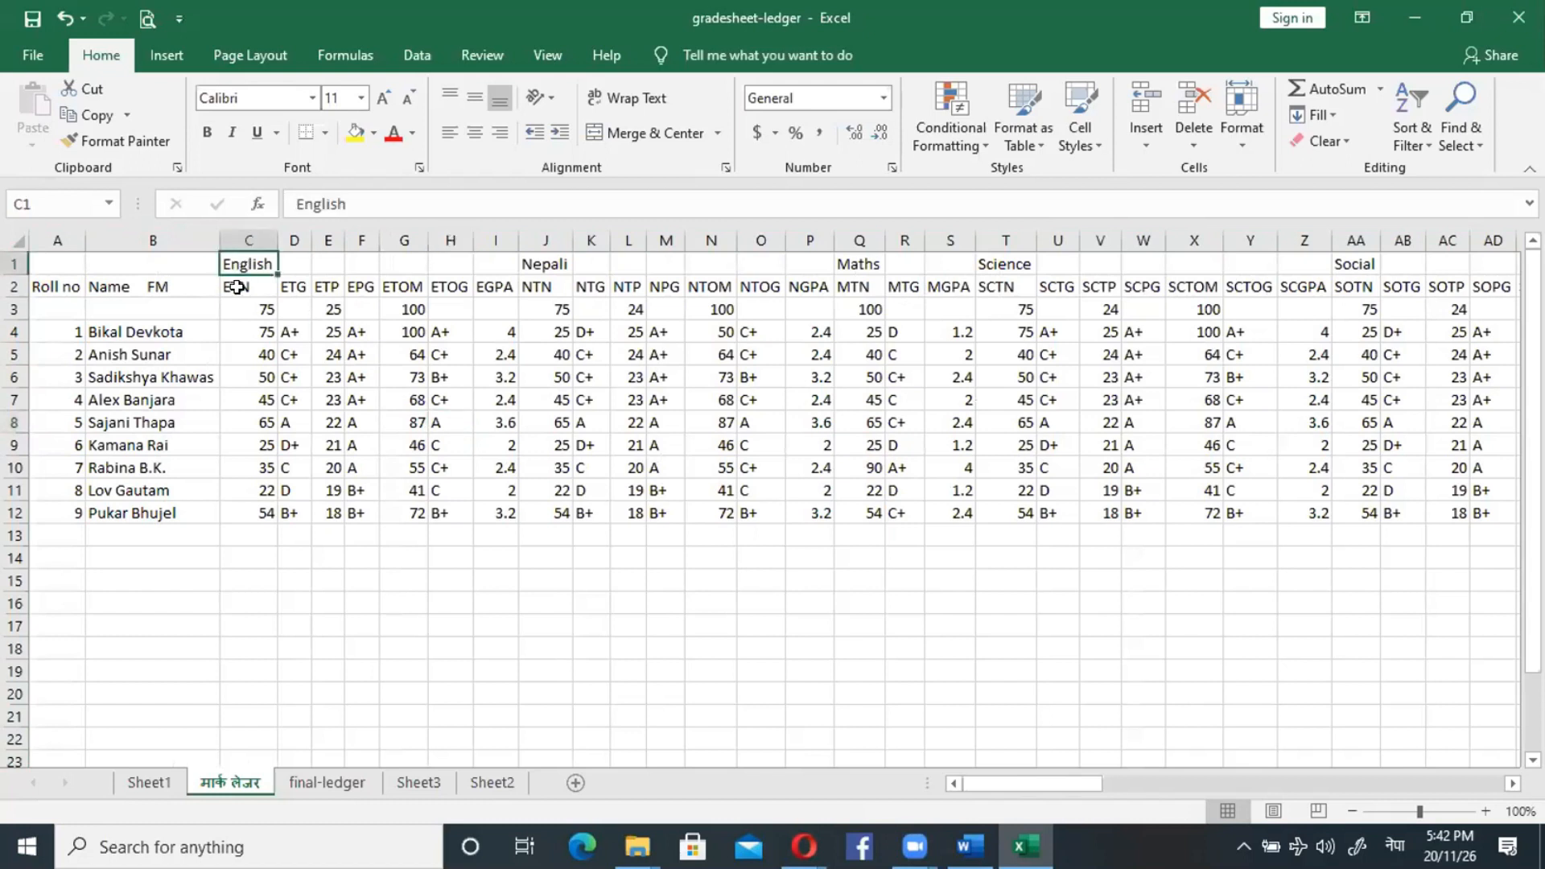
click(237, 287)
click(551, 267)
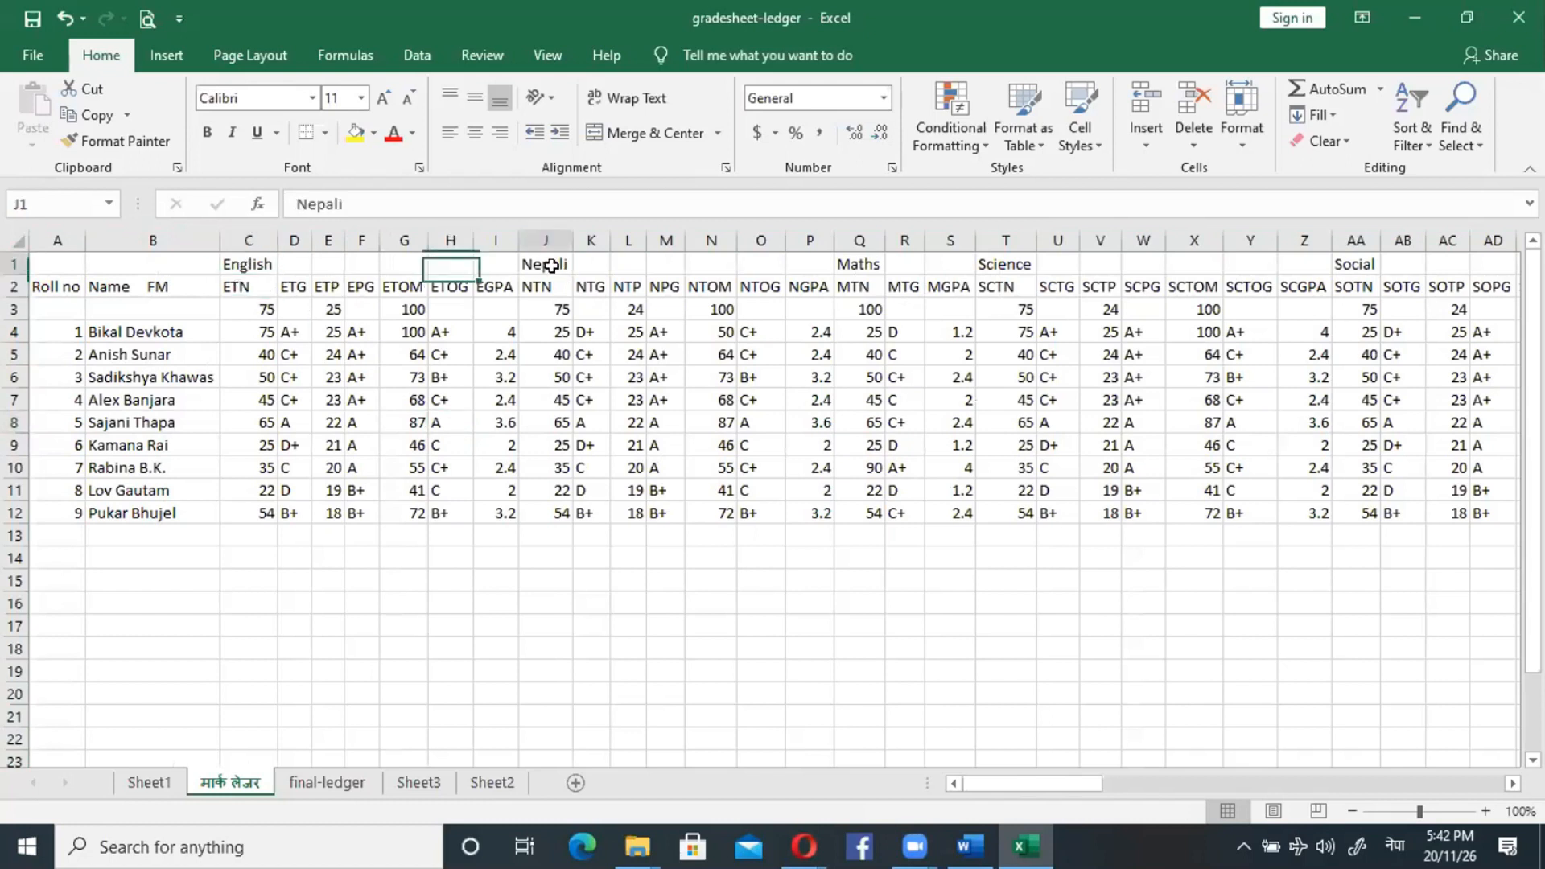
click(351, 283)
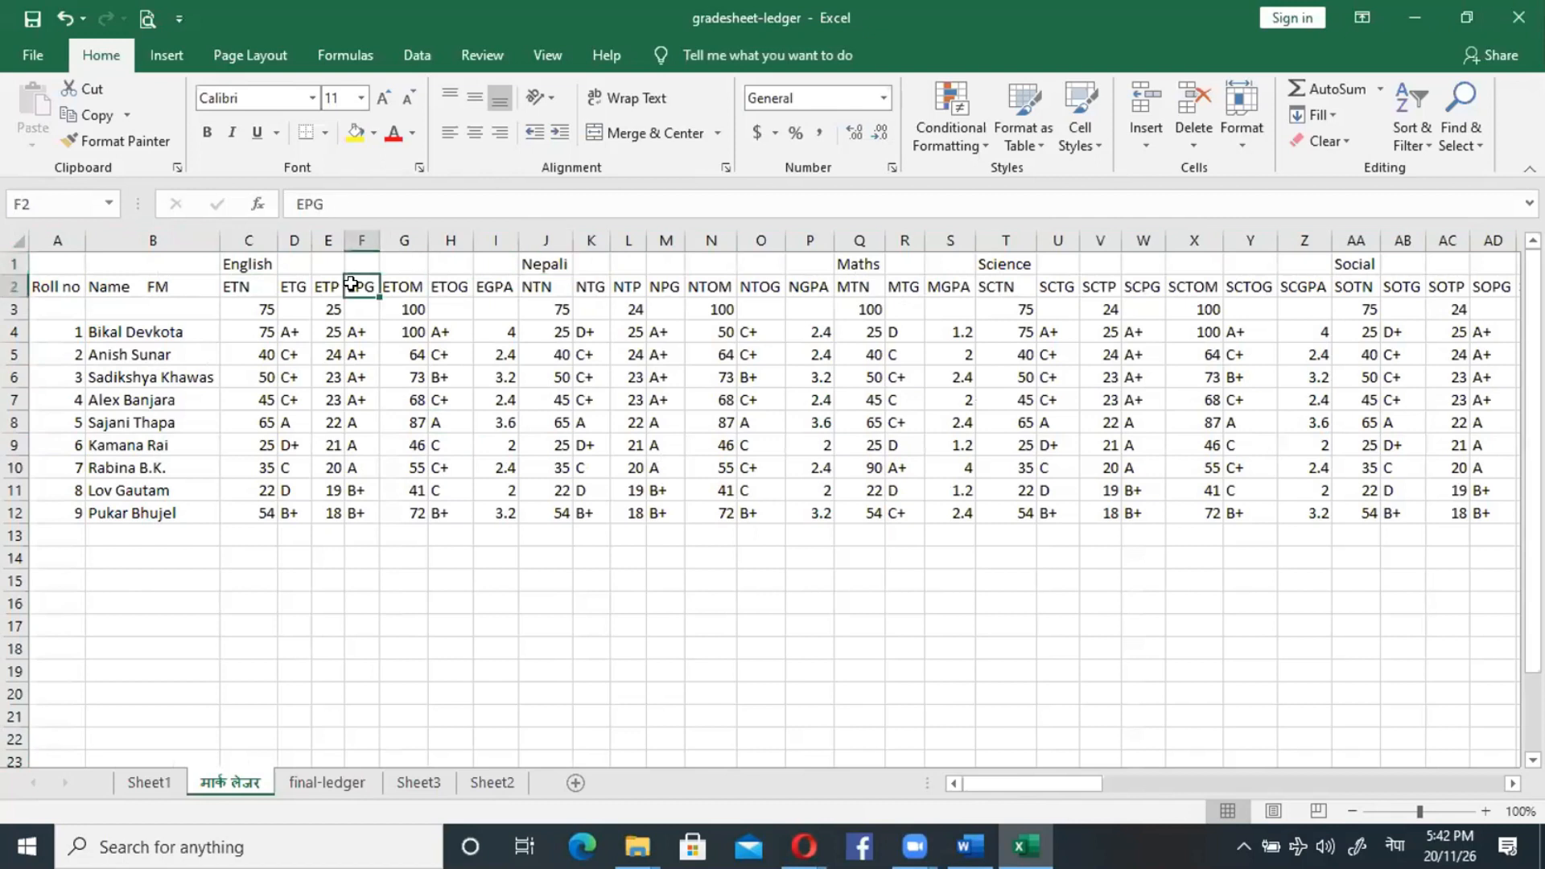
click(393, 283)
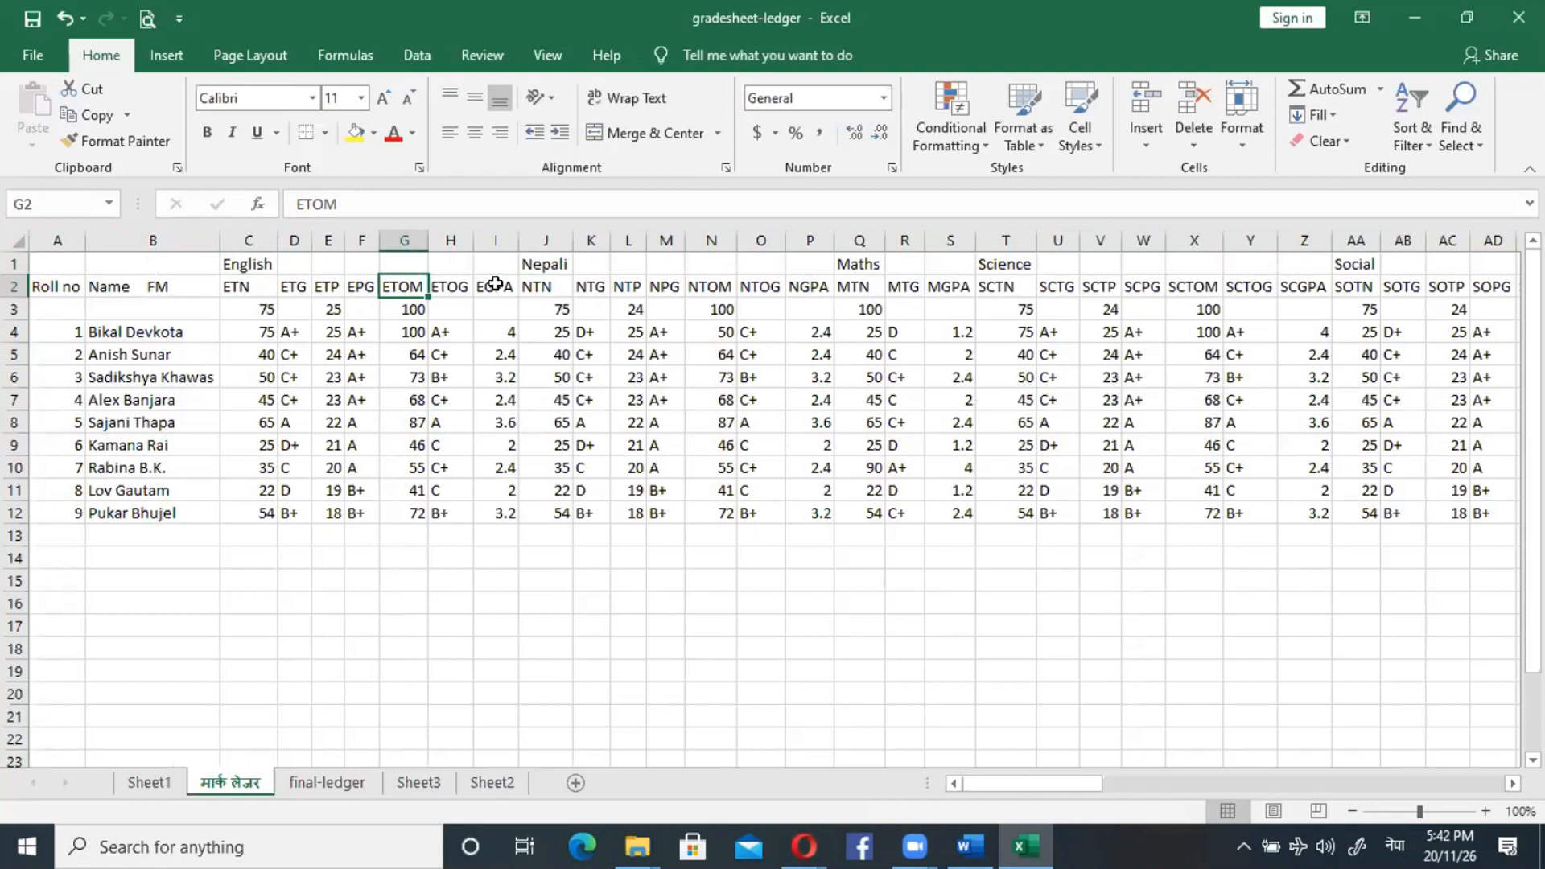
click(494, 284)
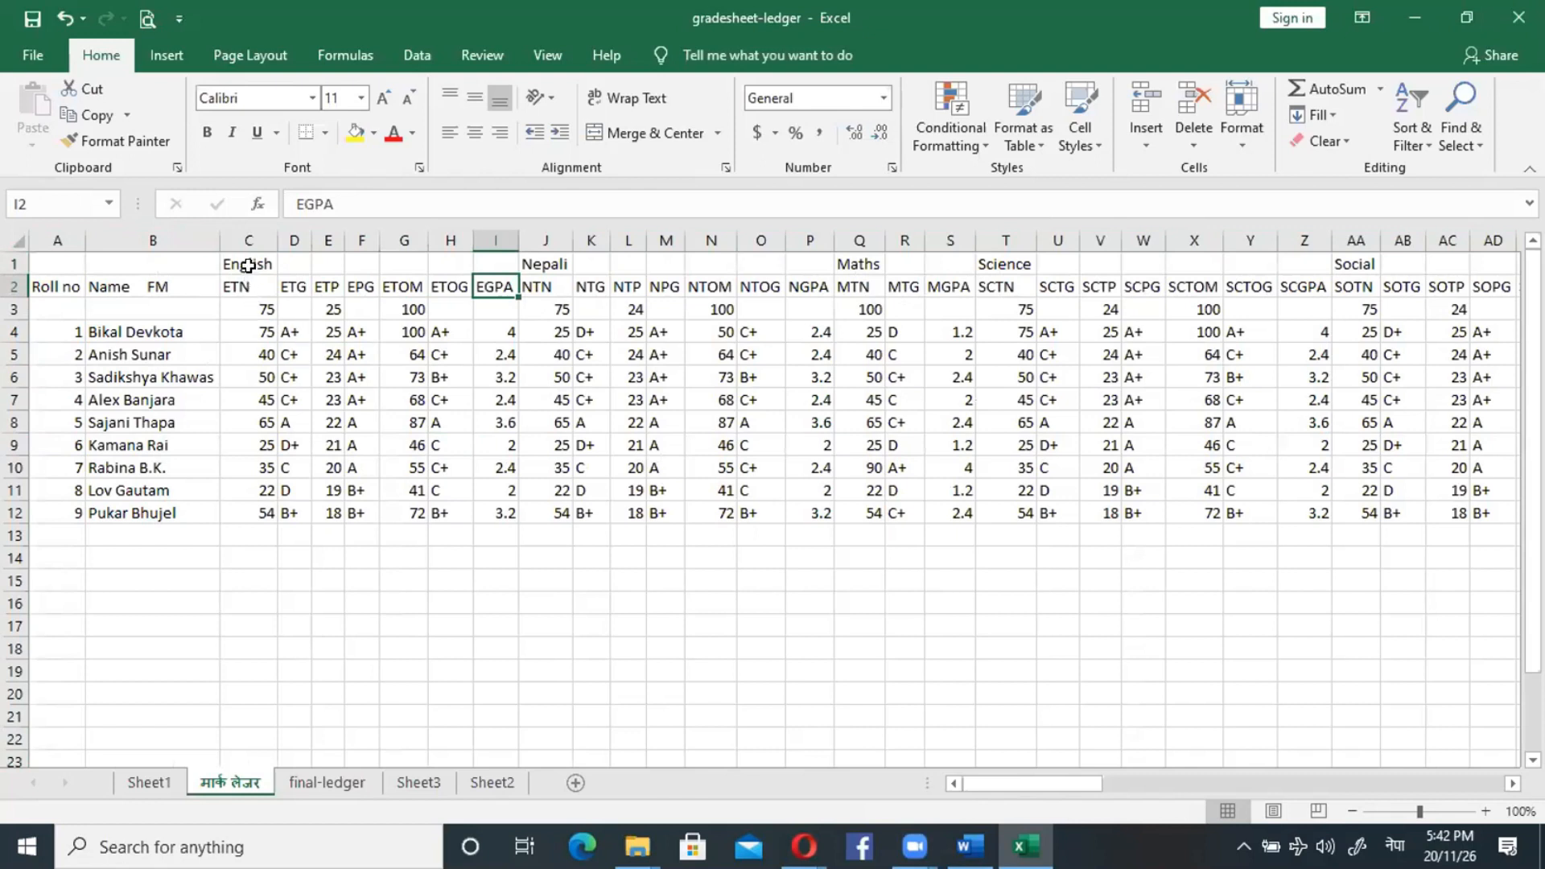
Open the grade-sheet-sample document in Word and examine its subject table with the theory and practical grade columns.
click(1415, 18)
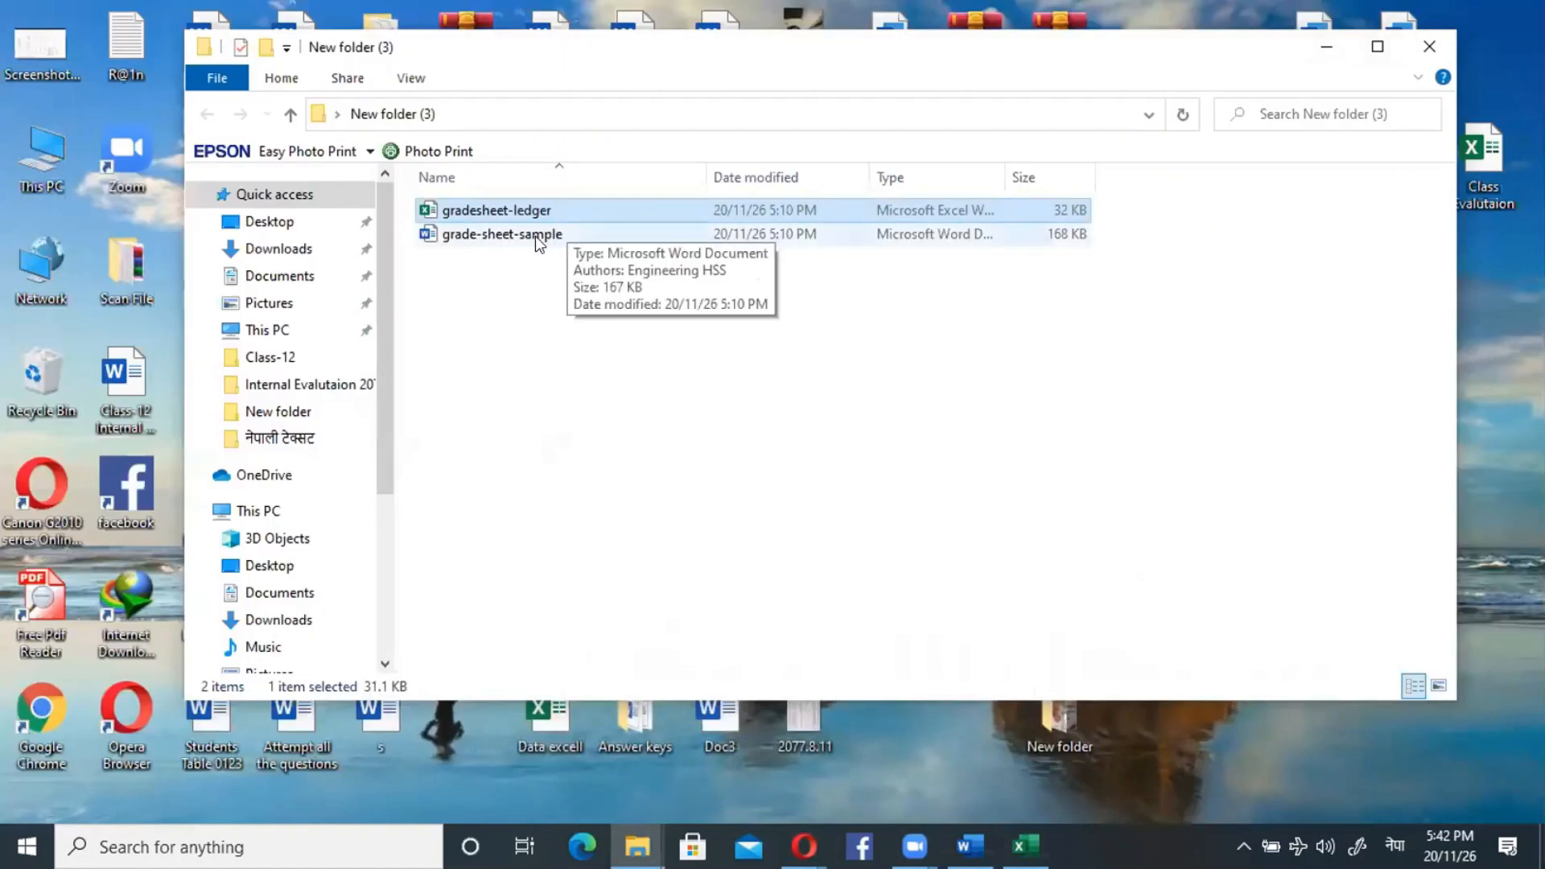
double_click(534, 234)
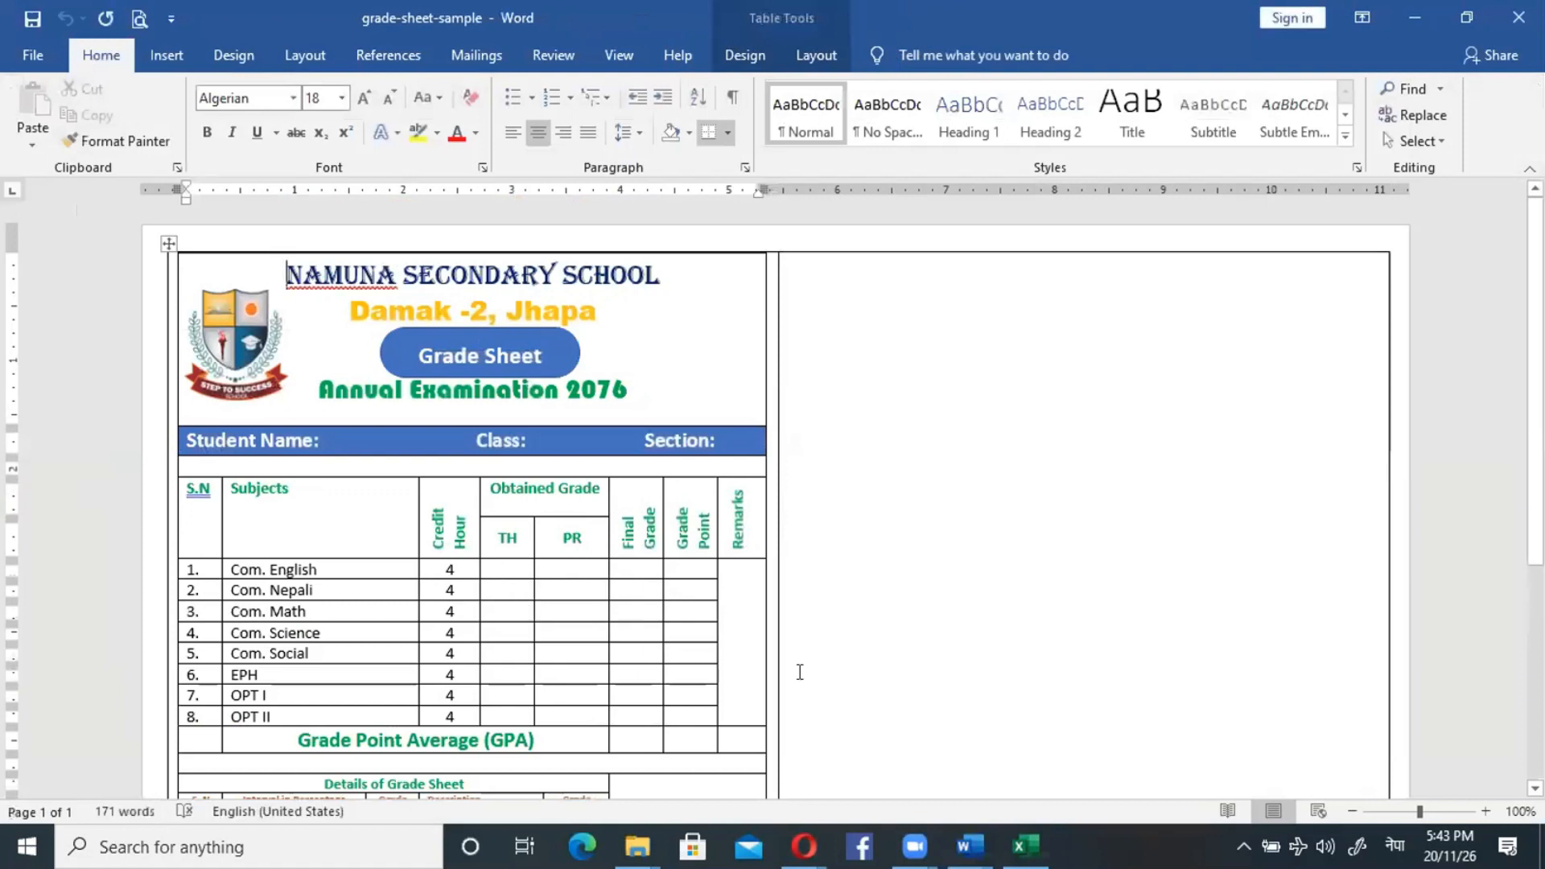
click(1421, 807)
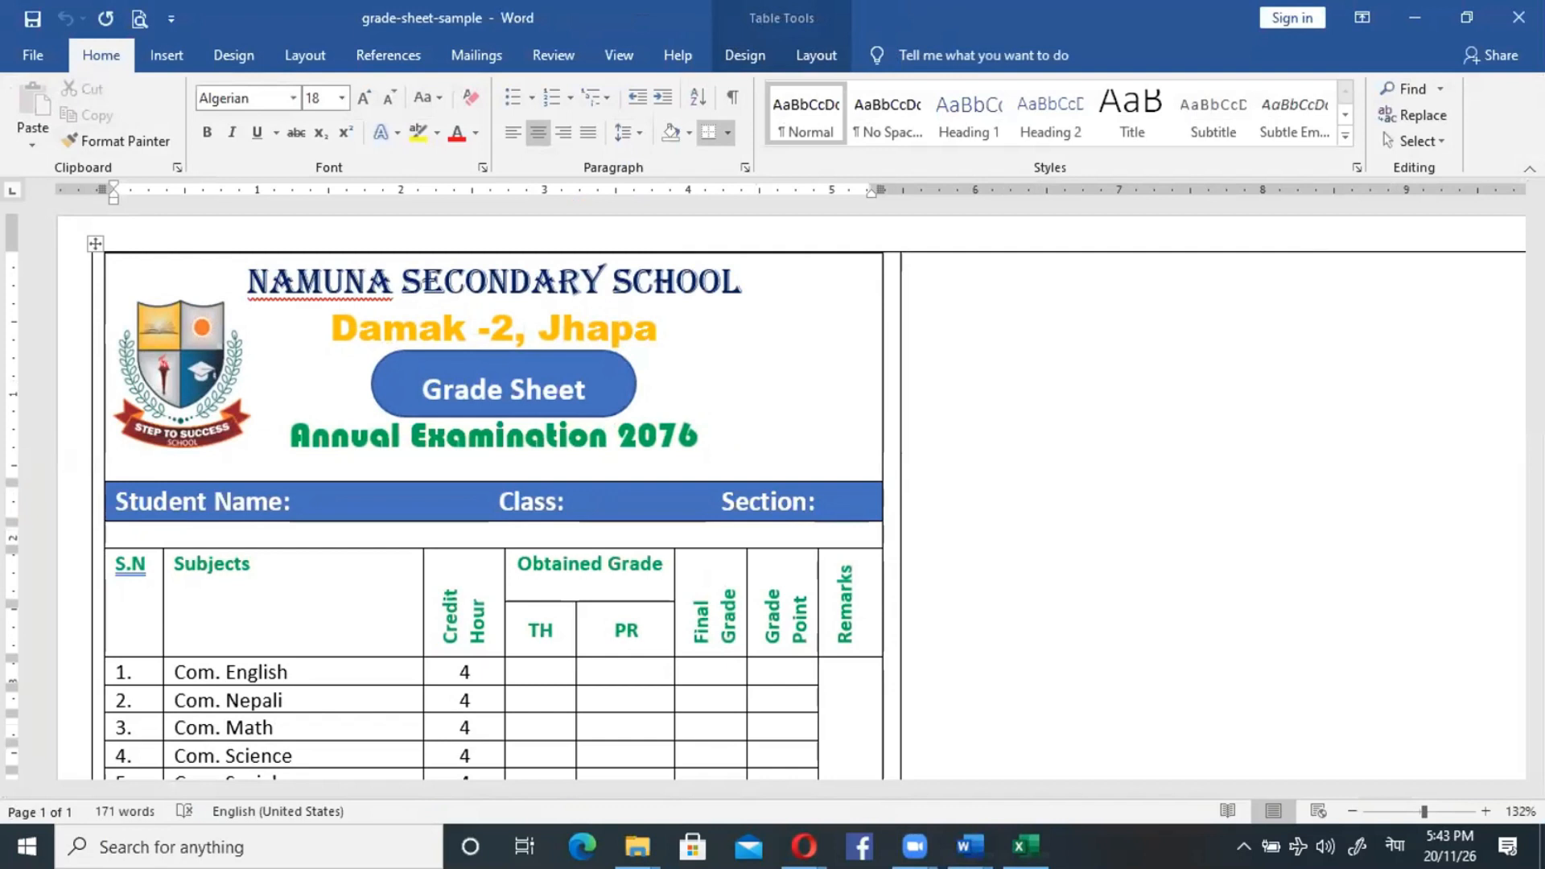
scroll(772, 491, down, 1)
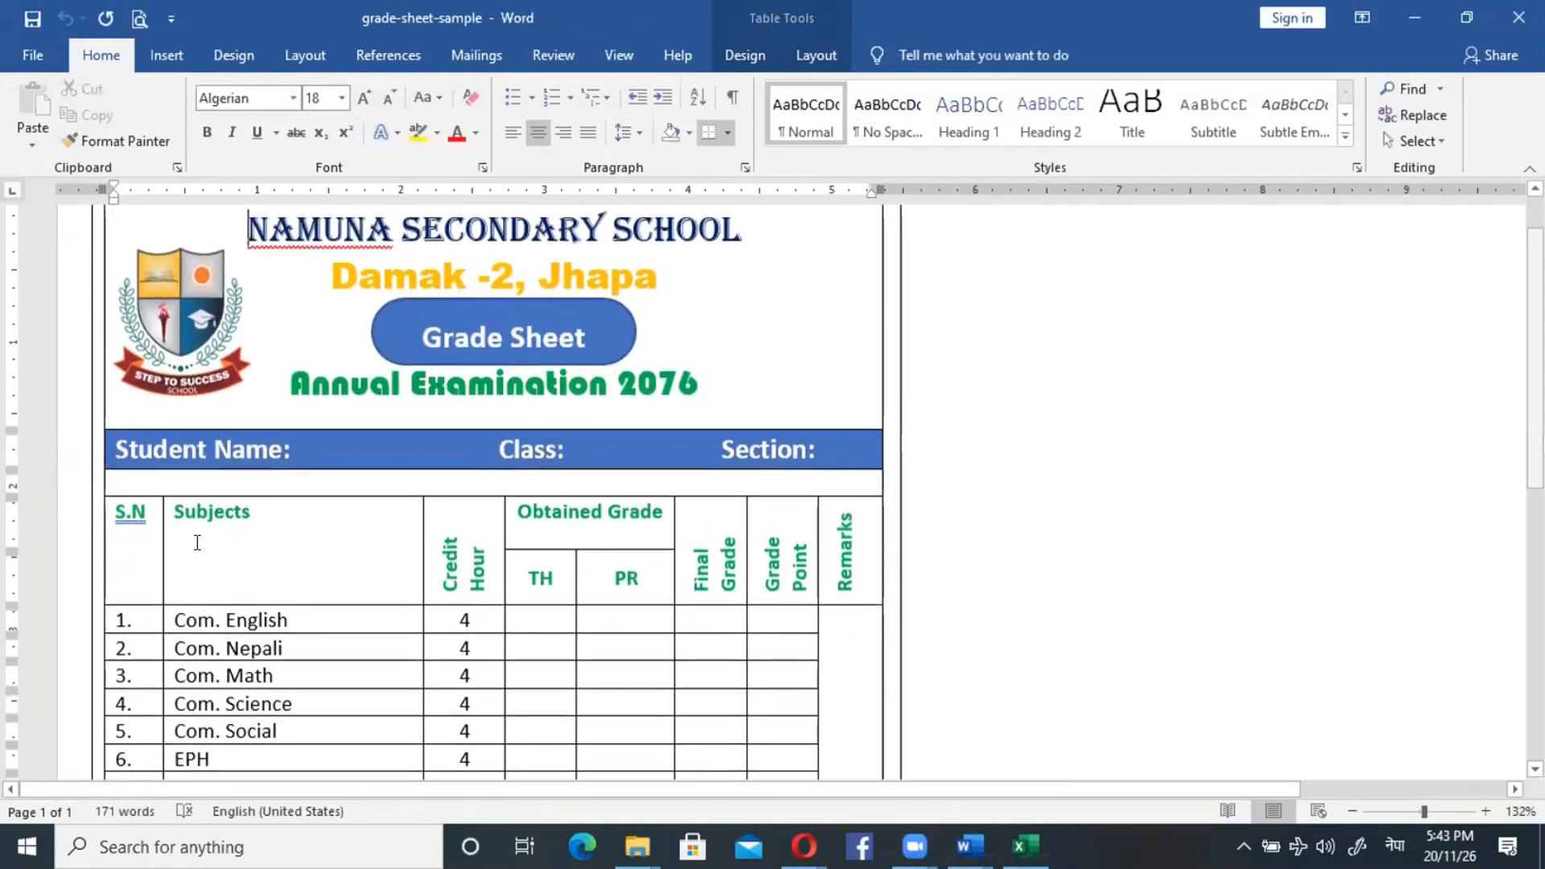
click(606, 609)
click(539, 644)
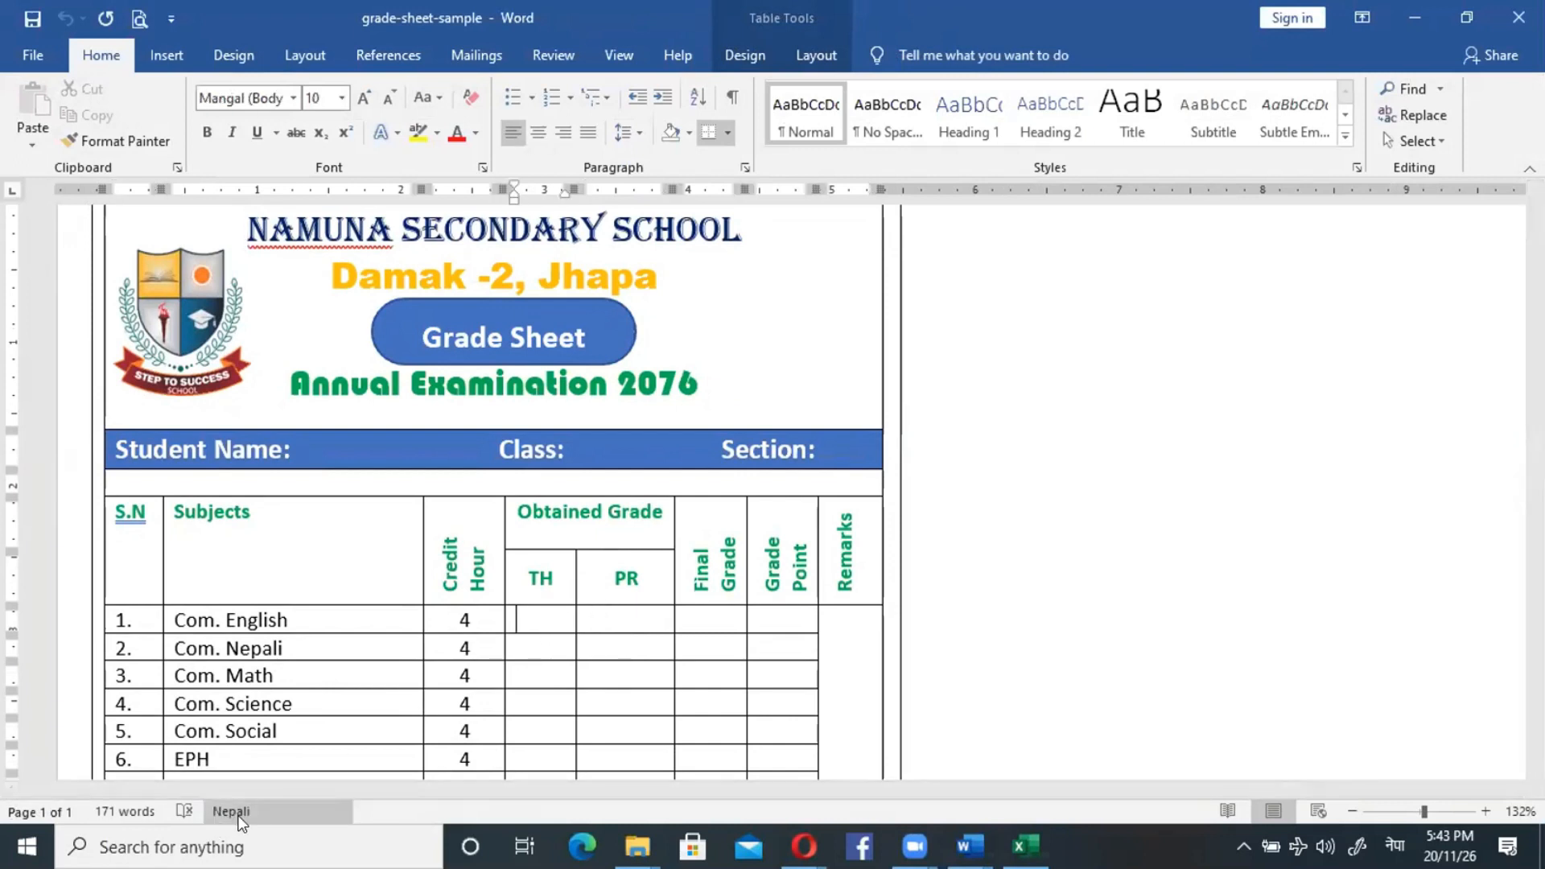
Switch back to Excel and delete the subject-name row and the full-marks row from the मार्क लेजर sheet.
key(alt+Tab)
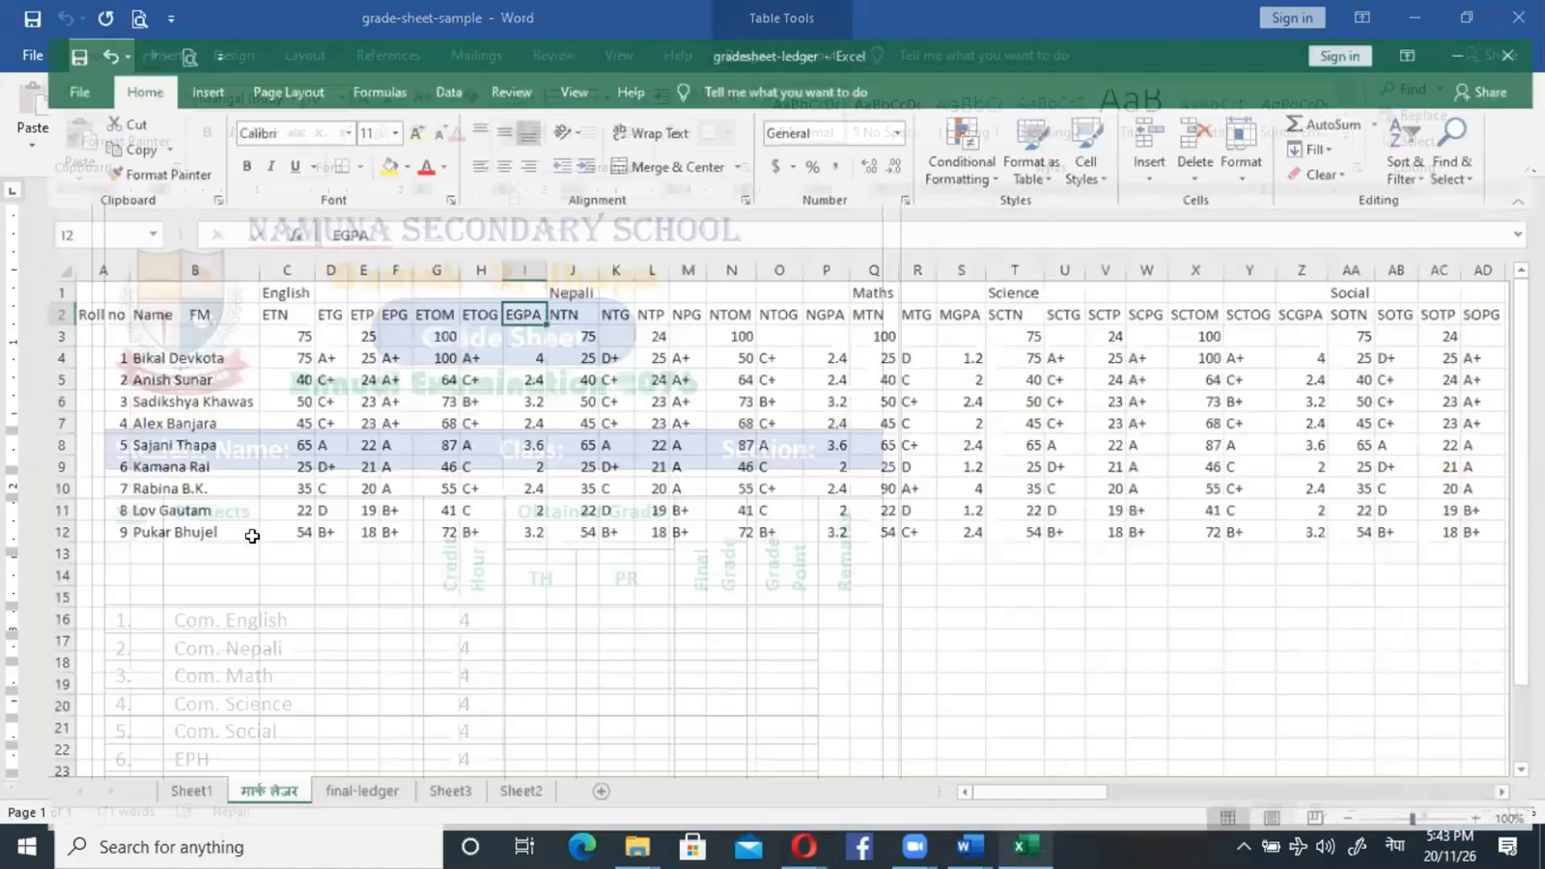
key(super)
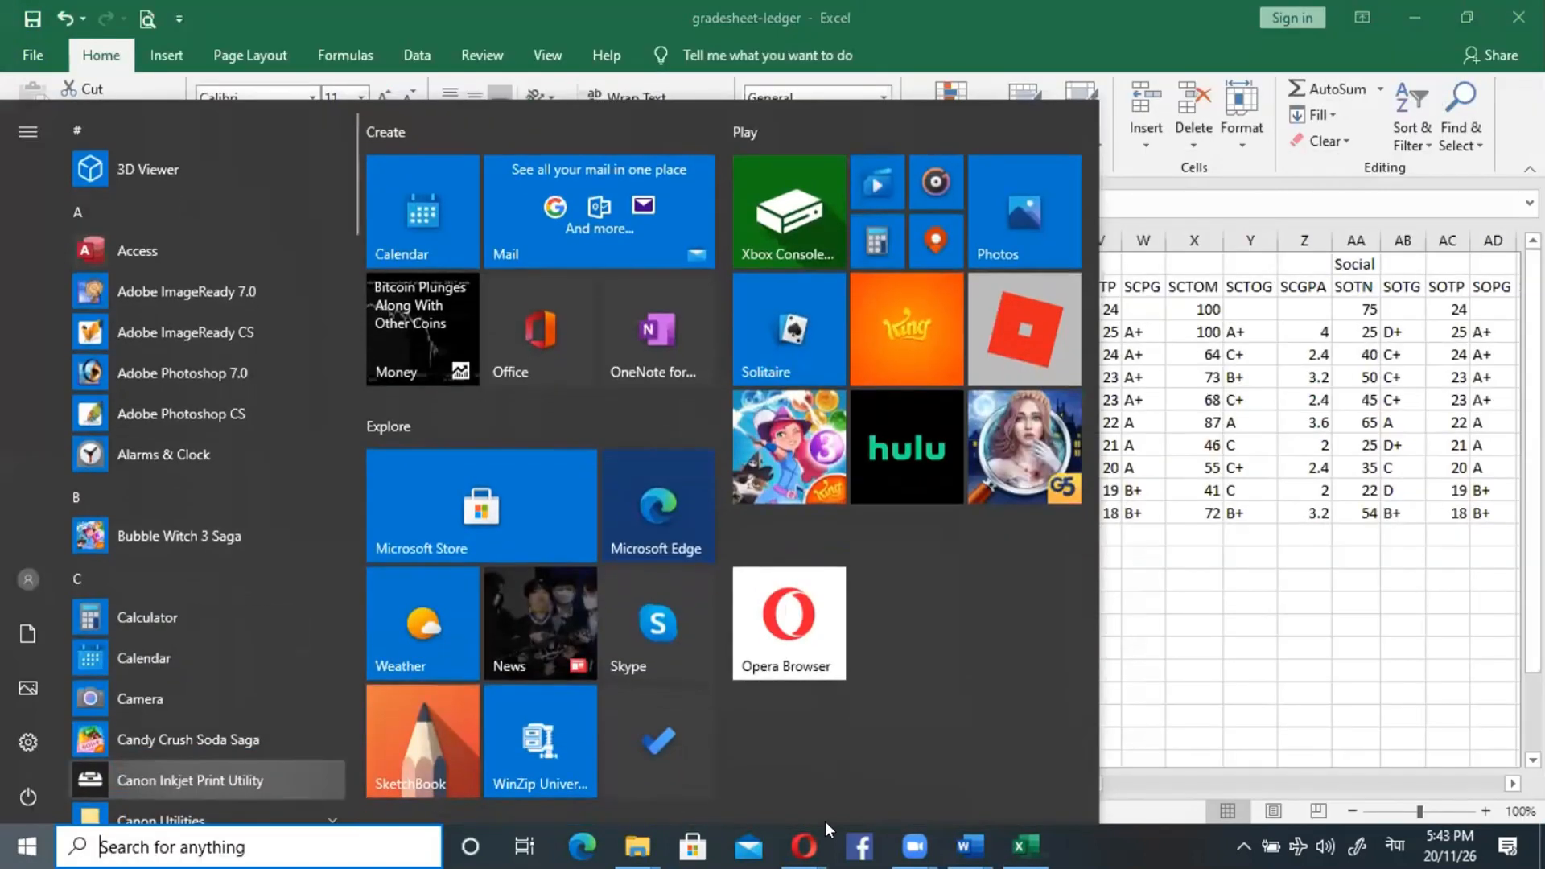
key(super)
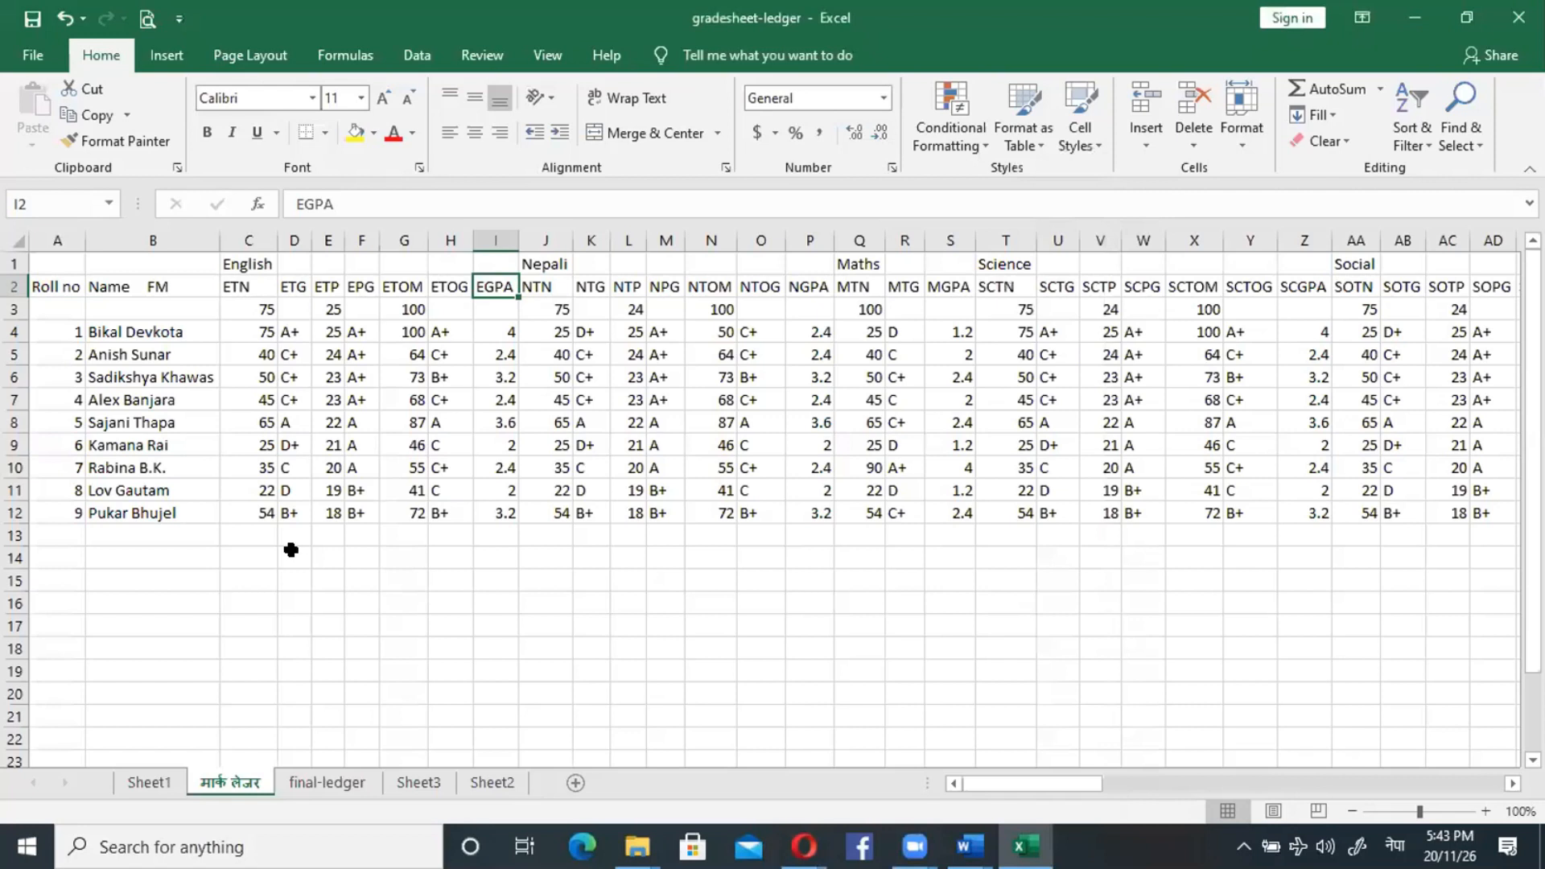
click(232, 261)
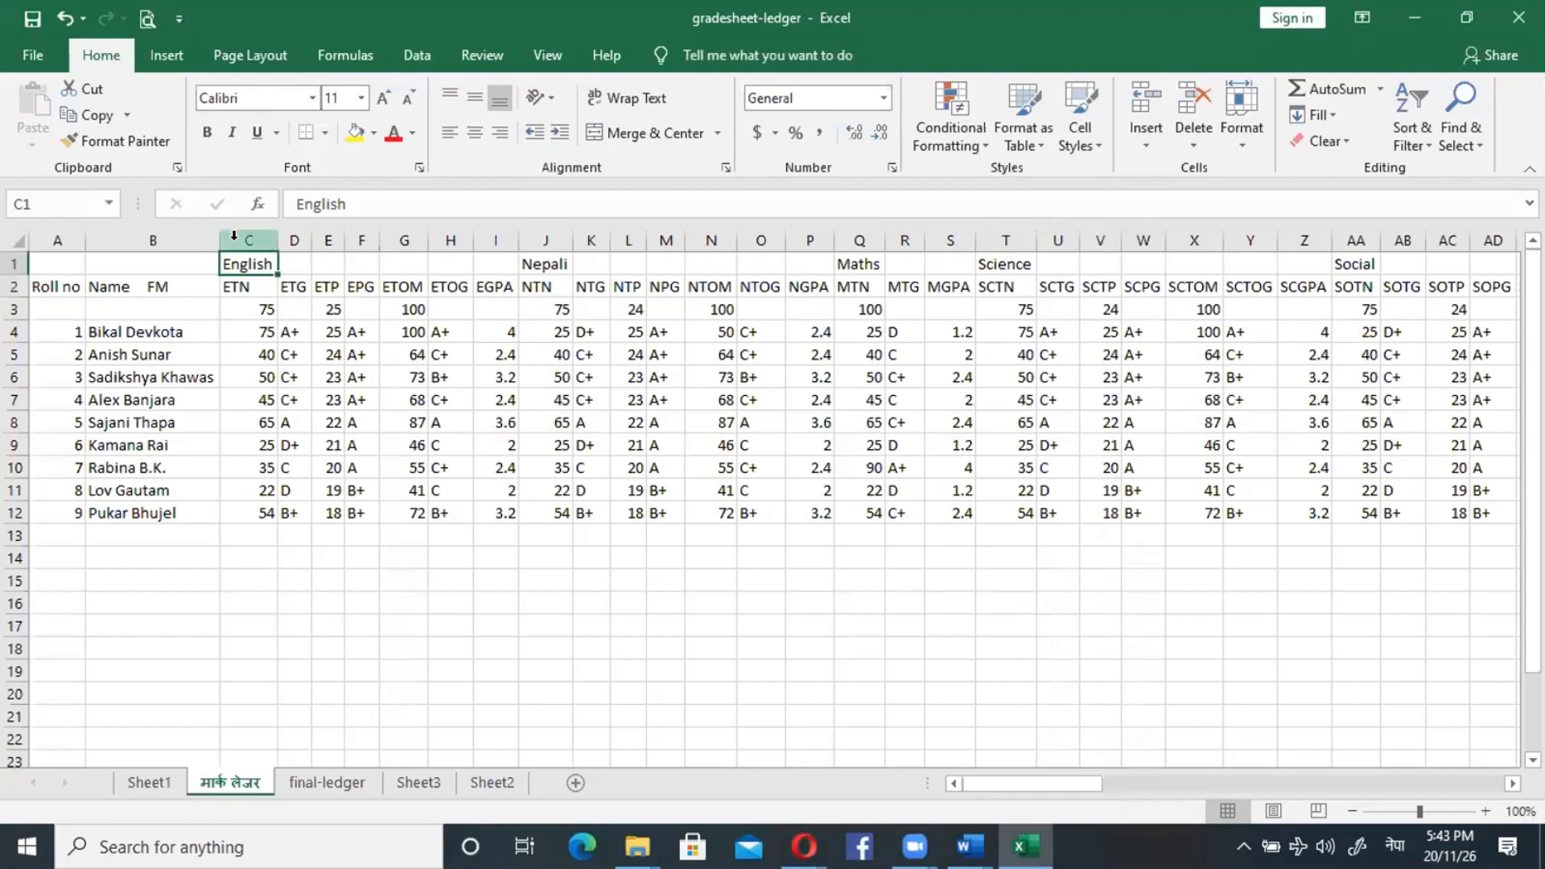
click(238, 239)
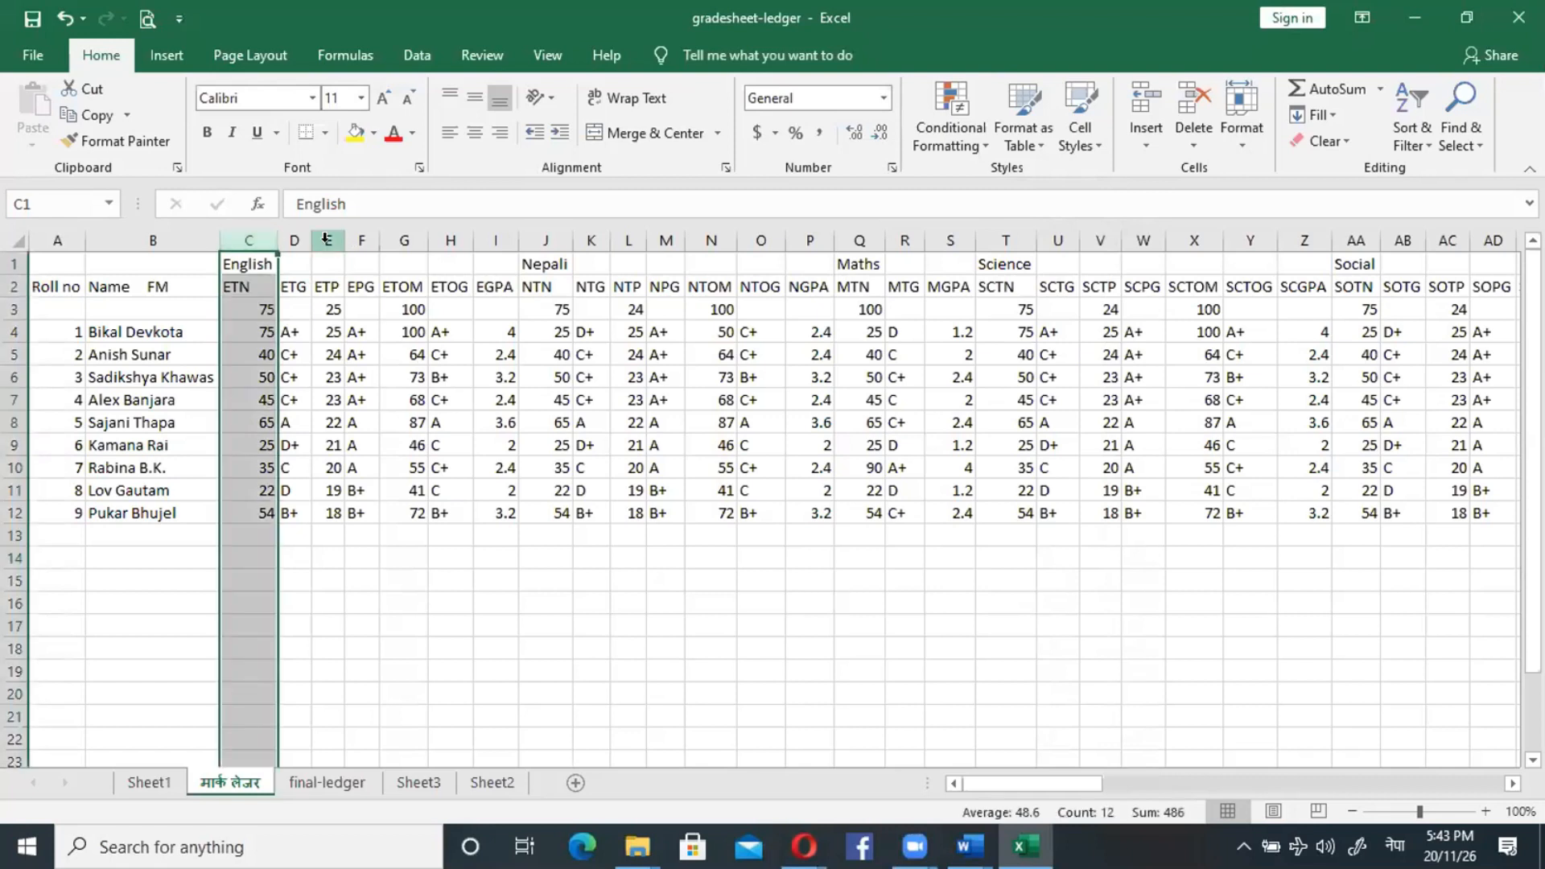
click(13, 264)
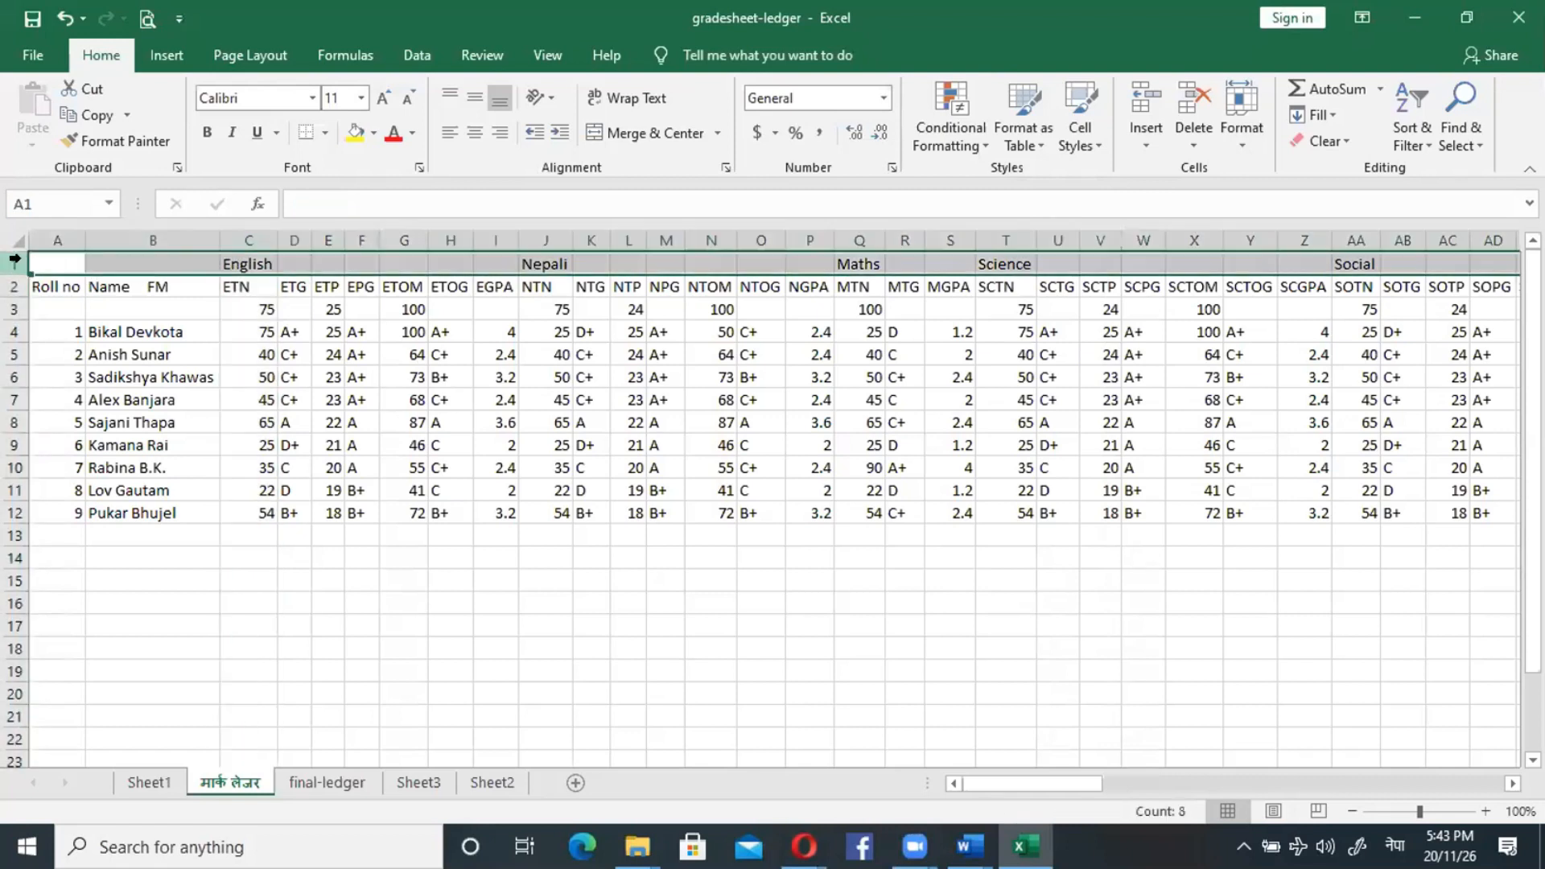
right_click(13, 266)
click(59, 452)
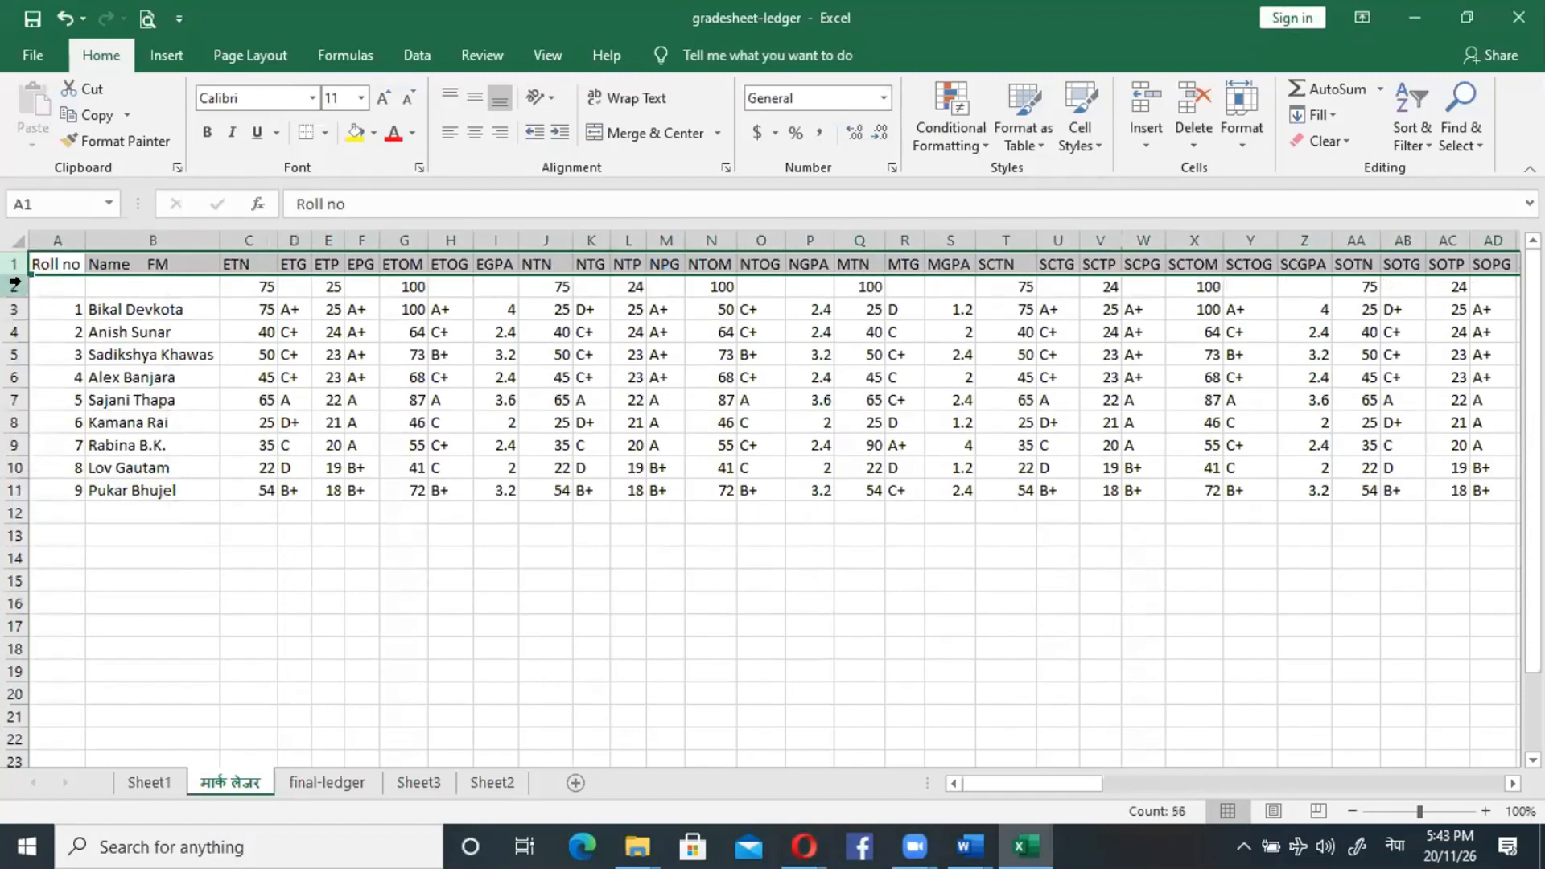
click(13, 287)
right_click(12, 288)
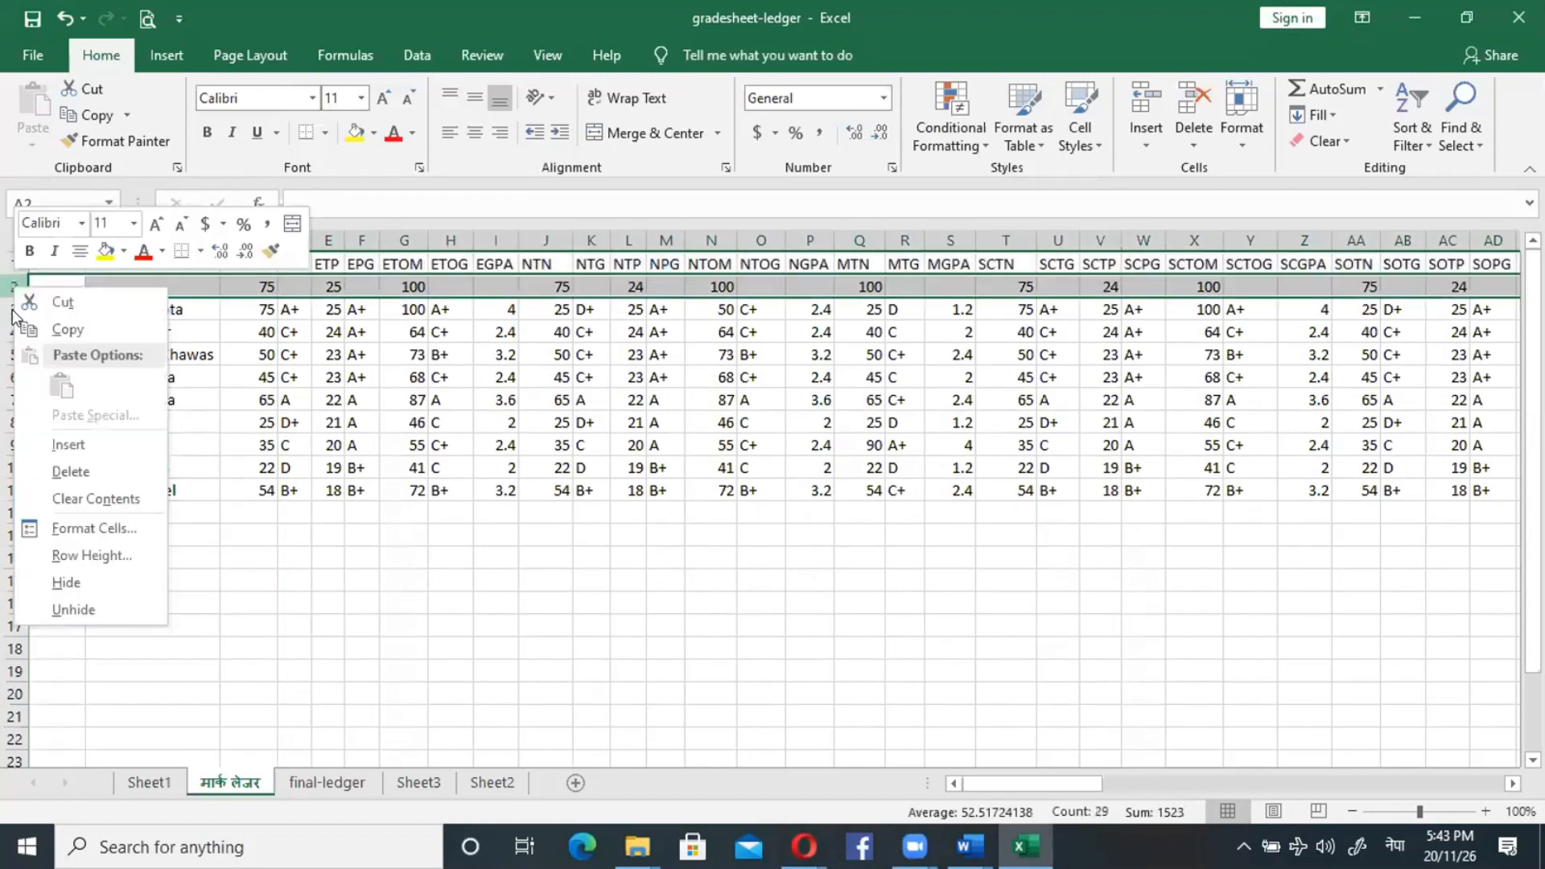
click(48, 472)
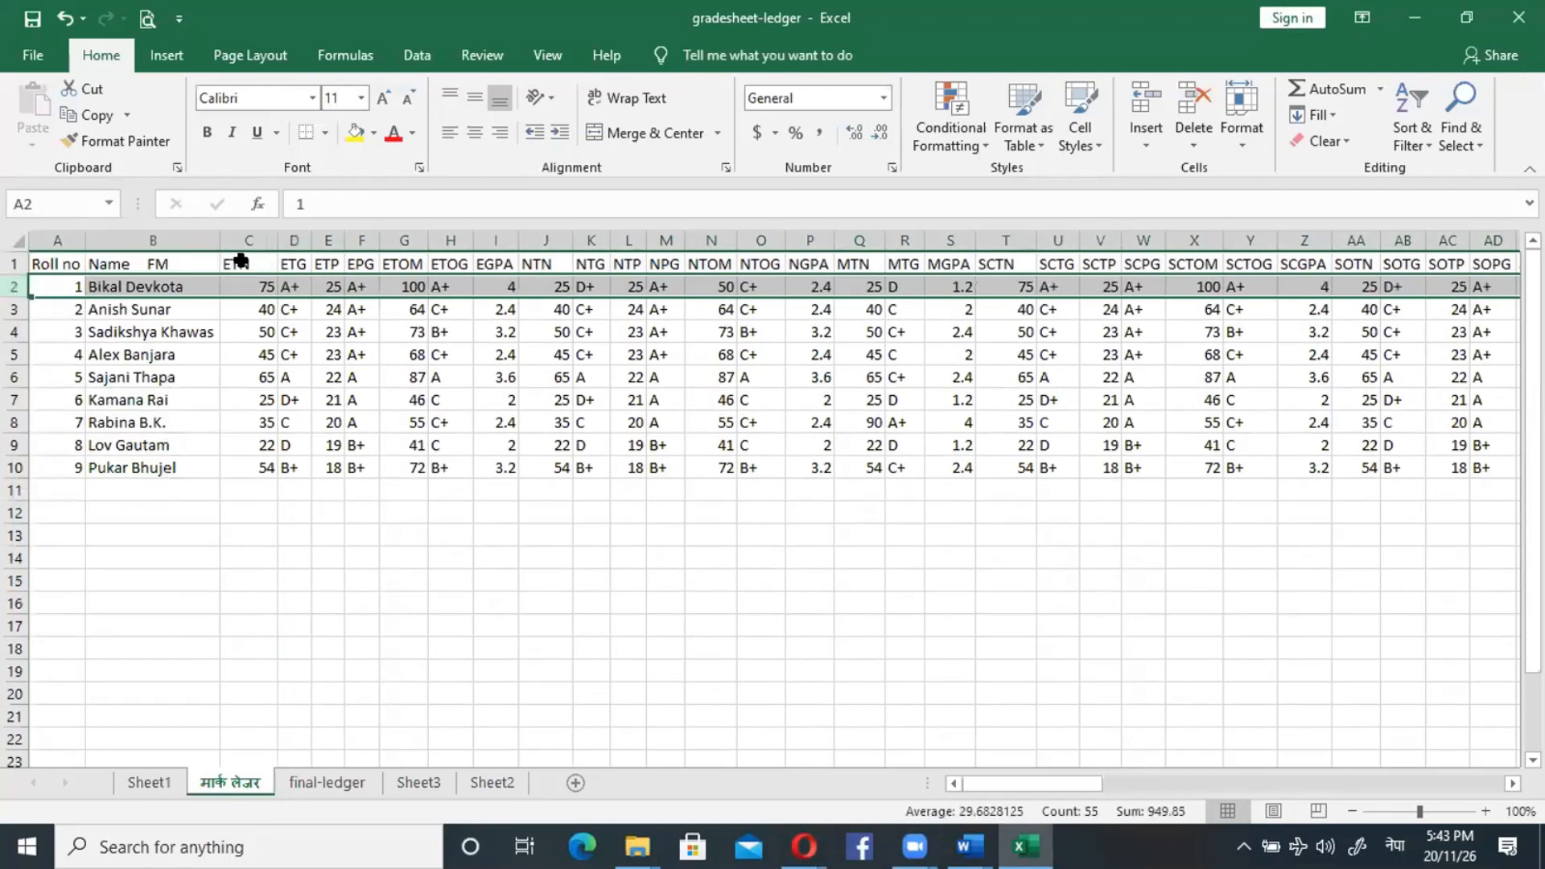
Try to delete every theory, practical and total marks column, from ETN through OPT2-TOM, in one multiple selection on the मार्क लेजर sheet.
click(240, 262)
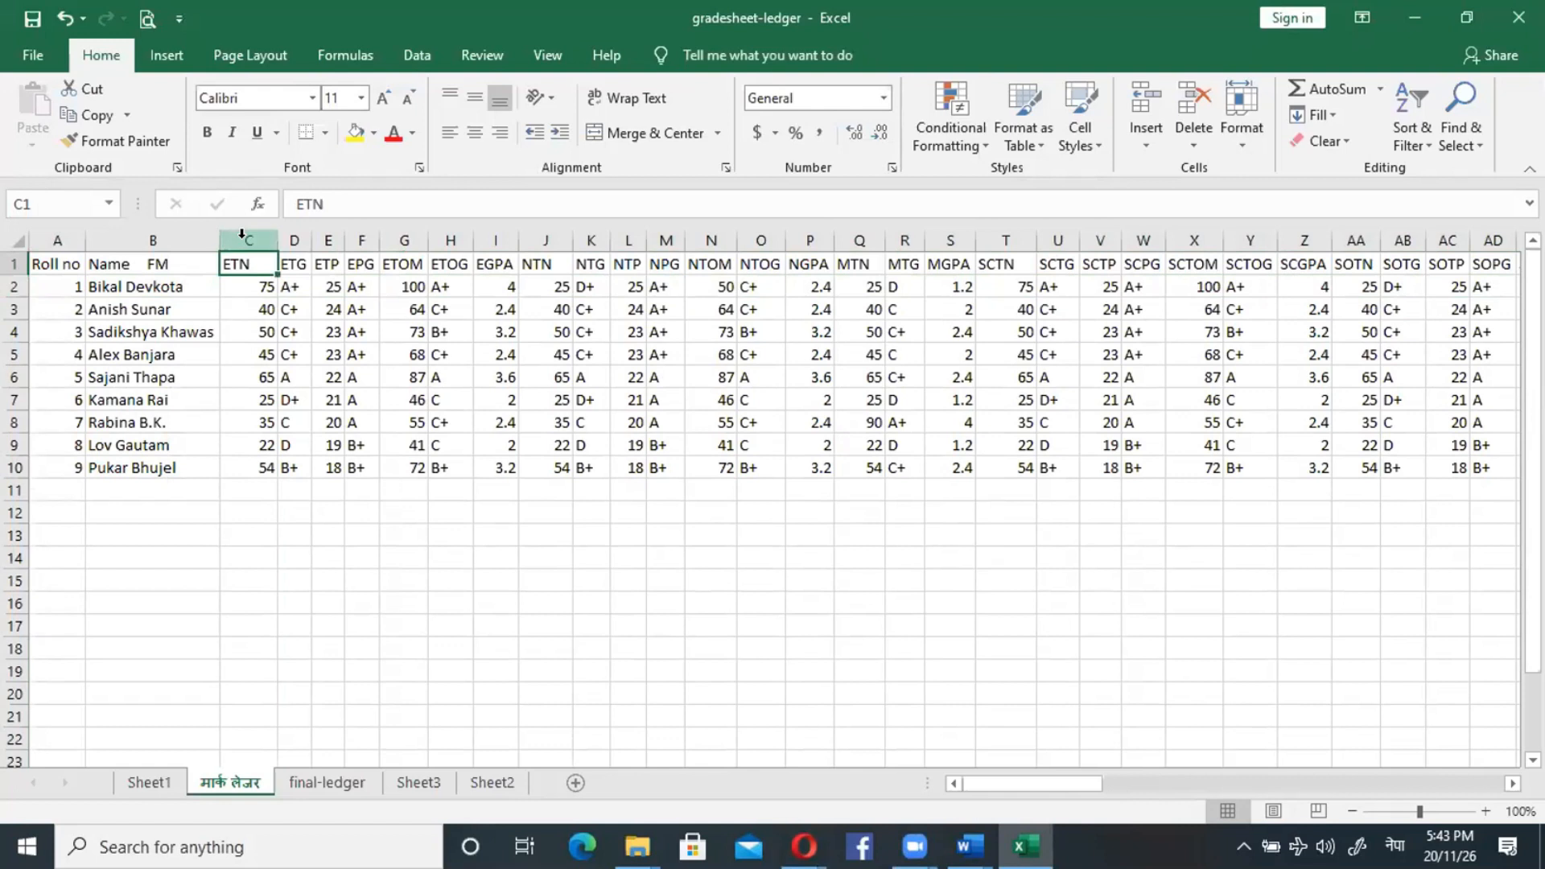
click(241, 234)
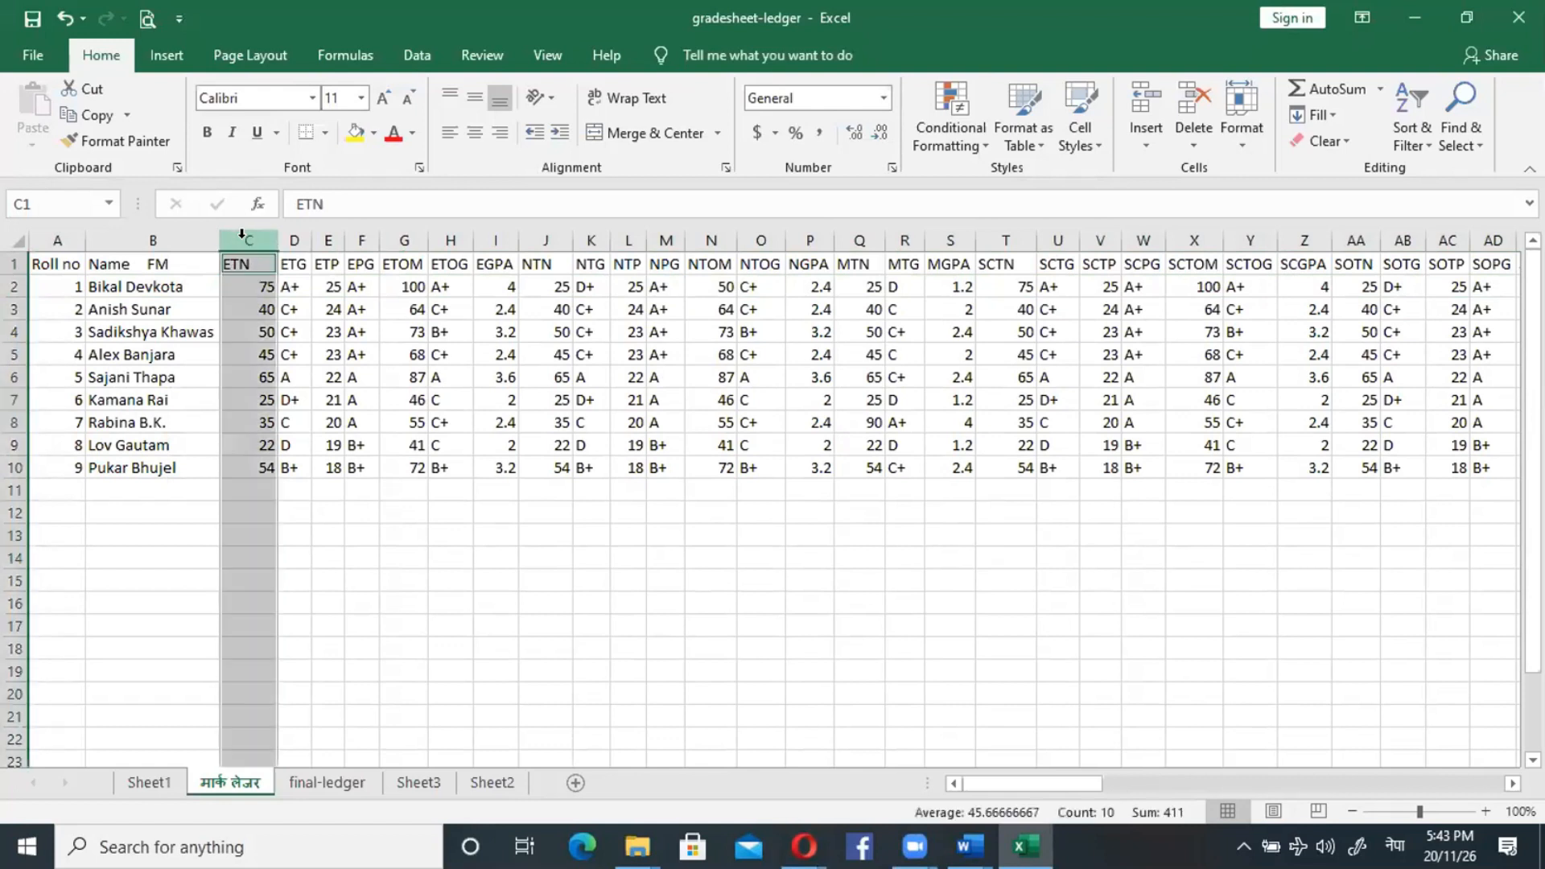
ctrl+click(326, 237)
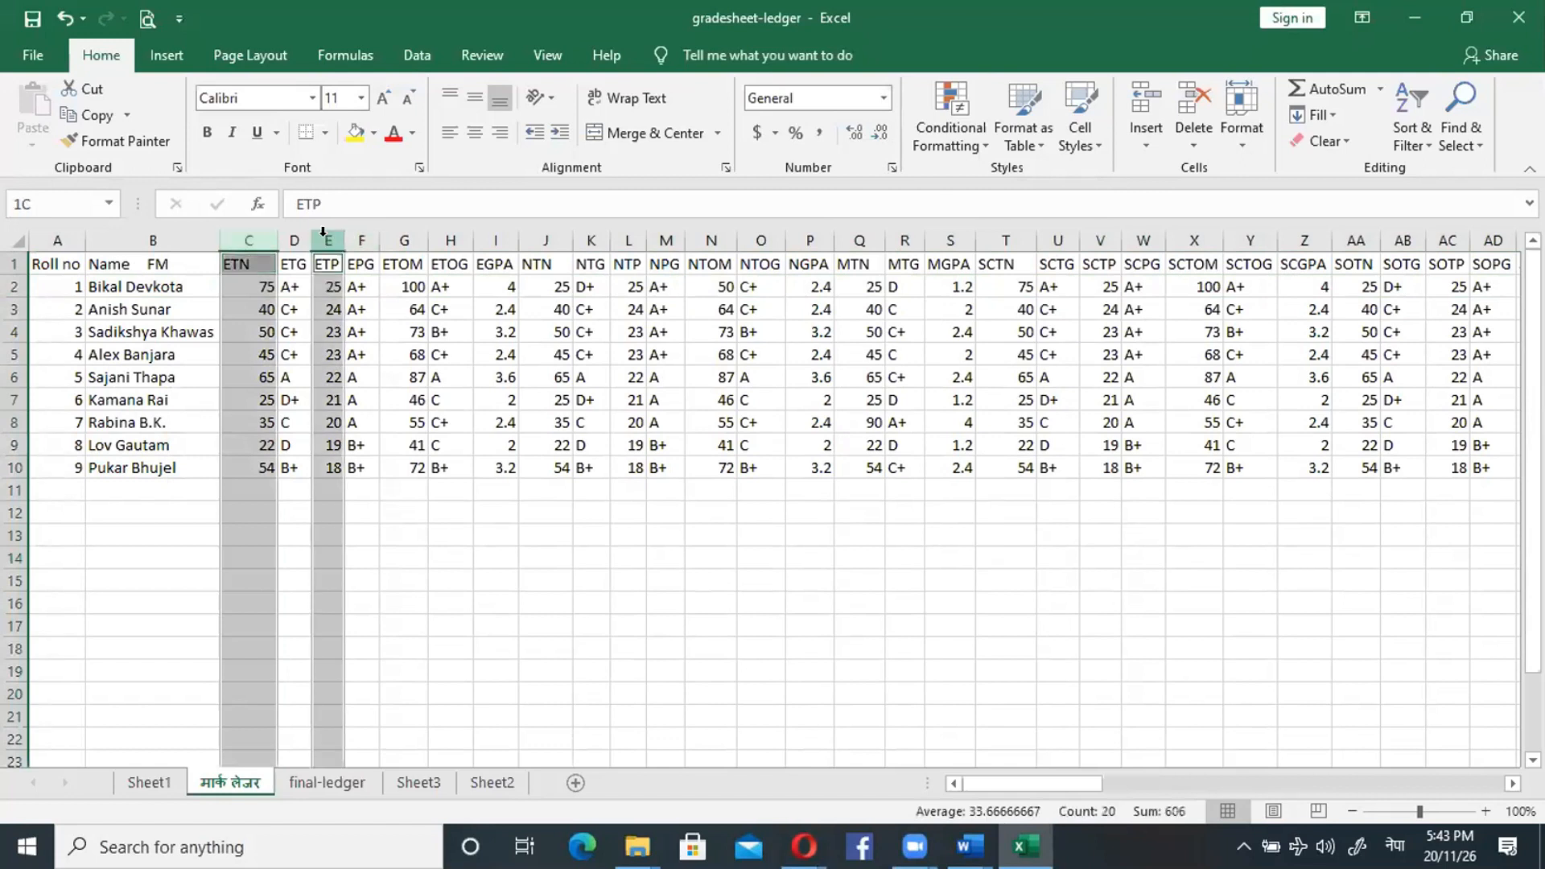
ctrl+click(396, 234)
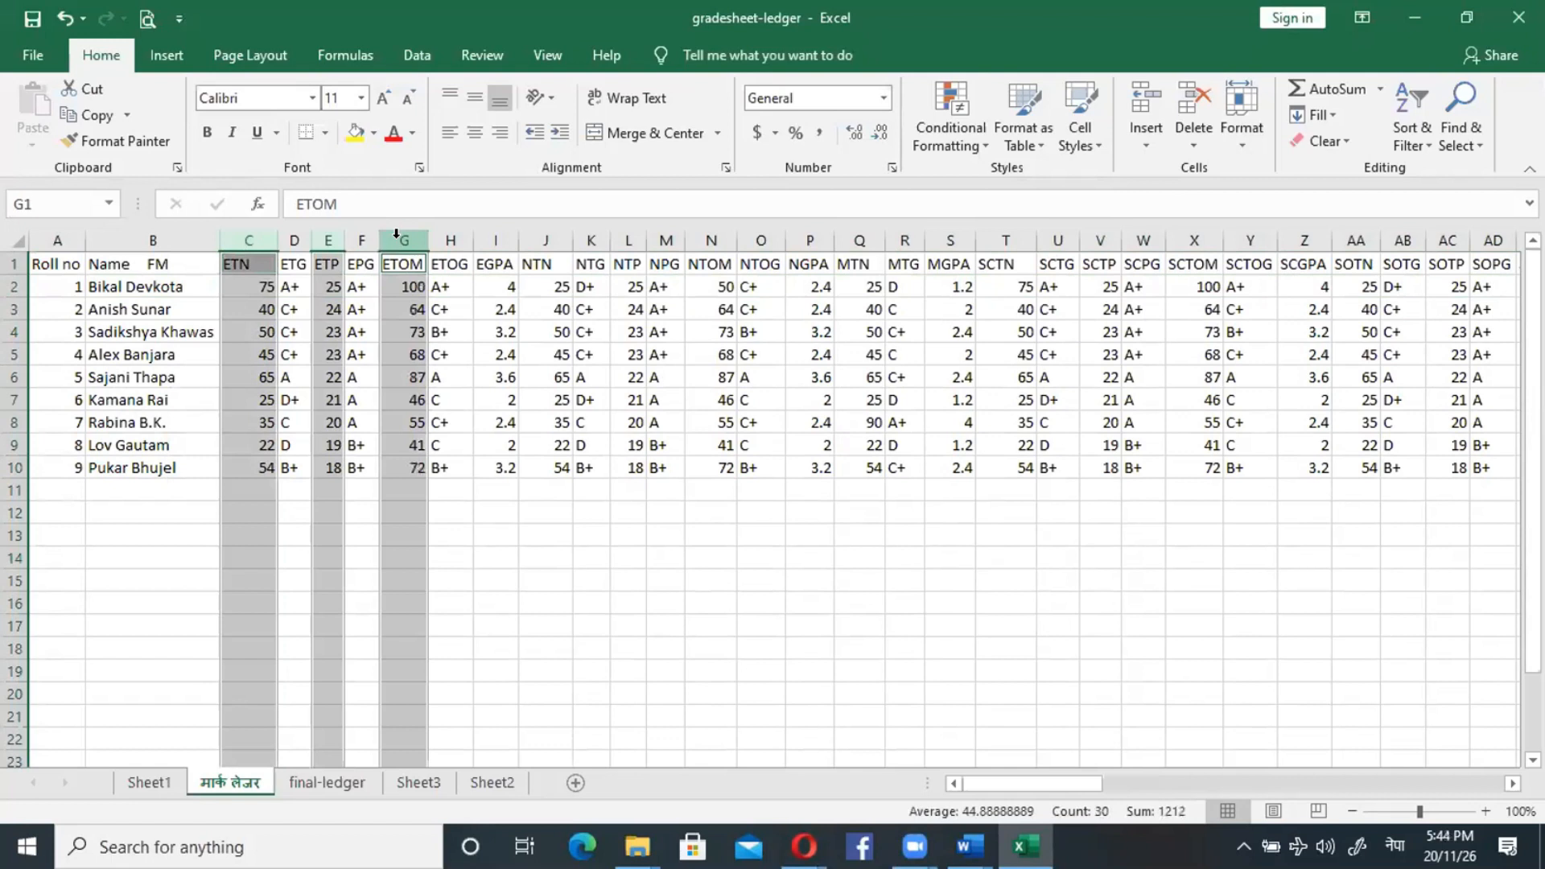
ctrl+click(548, 238)
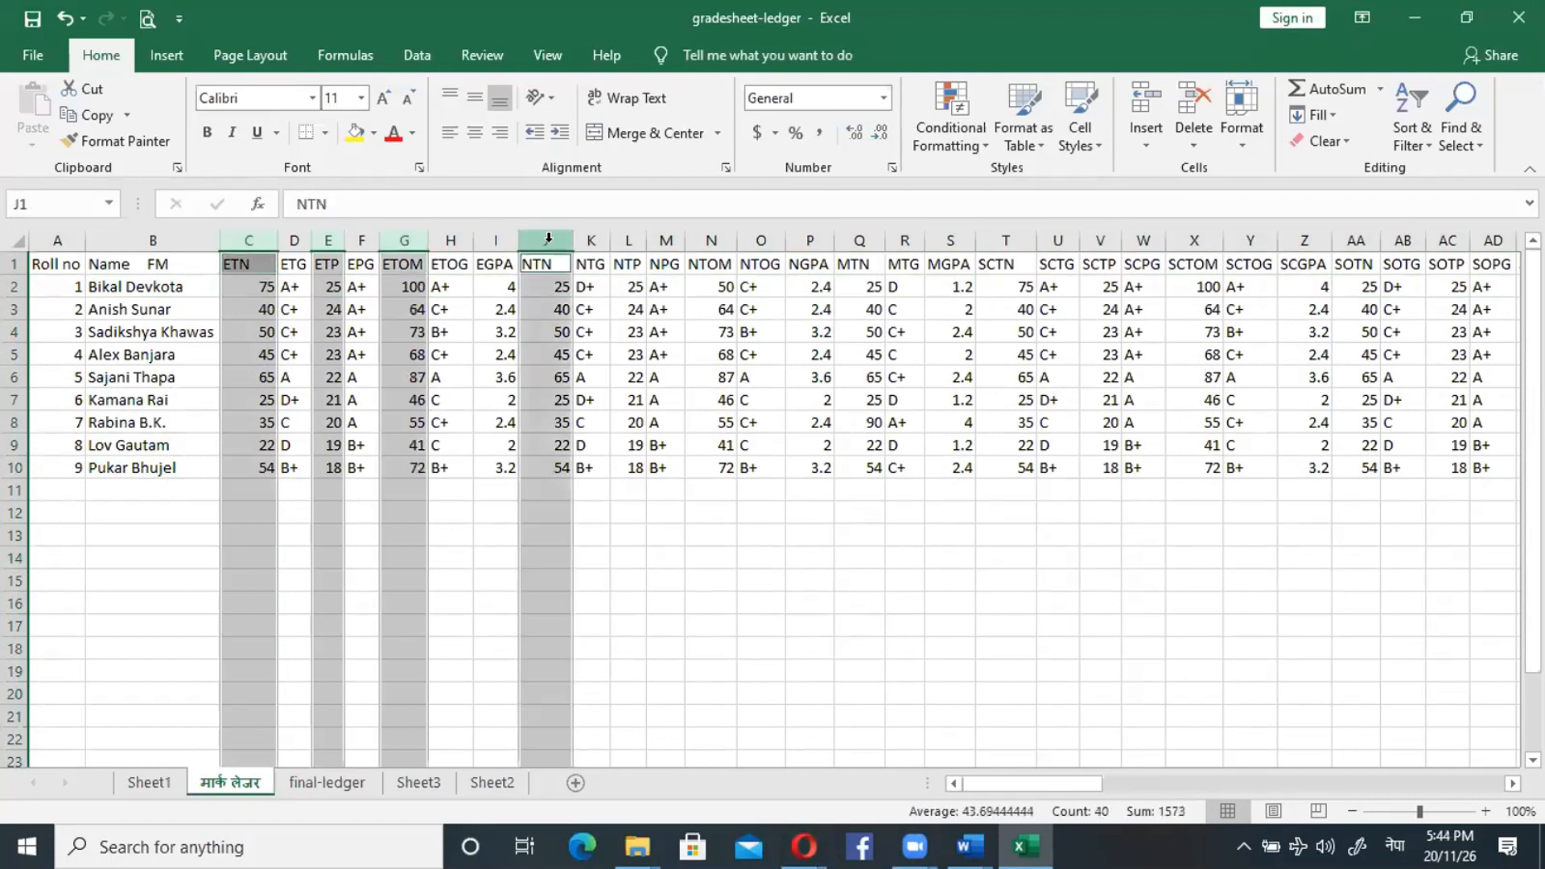
ctrl+click(630, 240)
ctrl+click(710, 238)
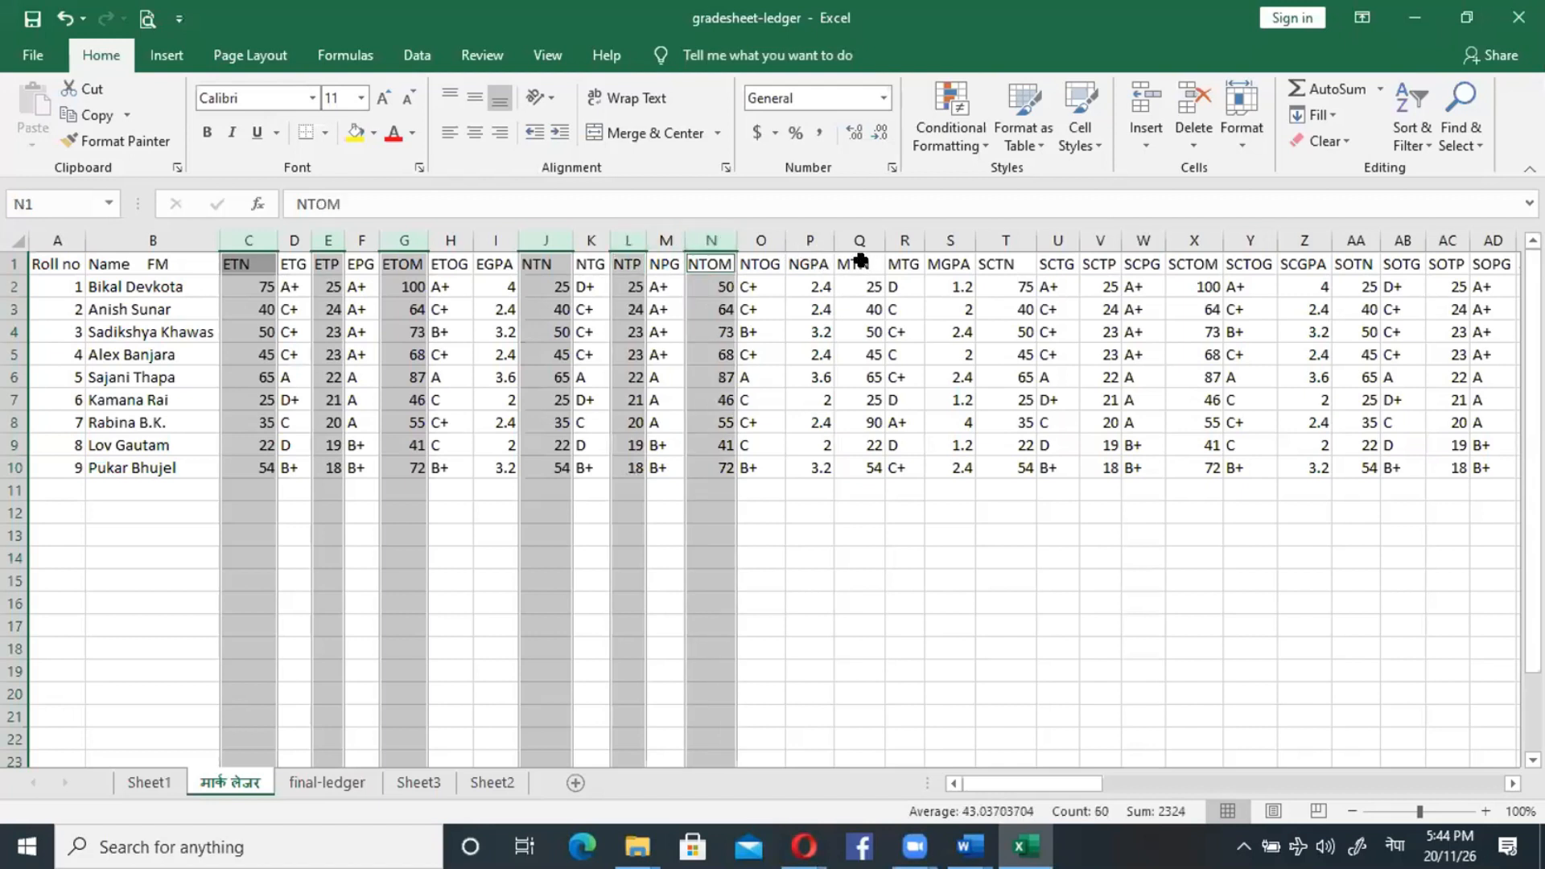
ctrl+click(848, 235)
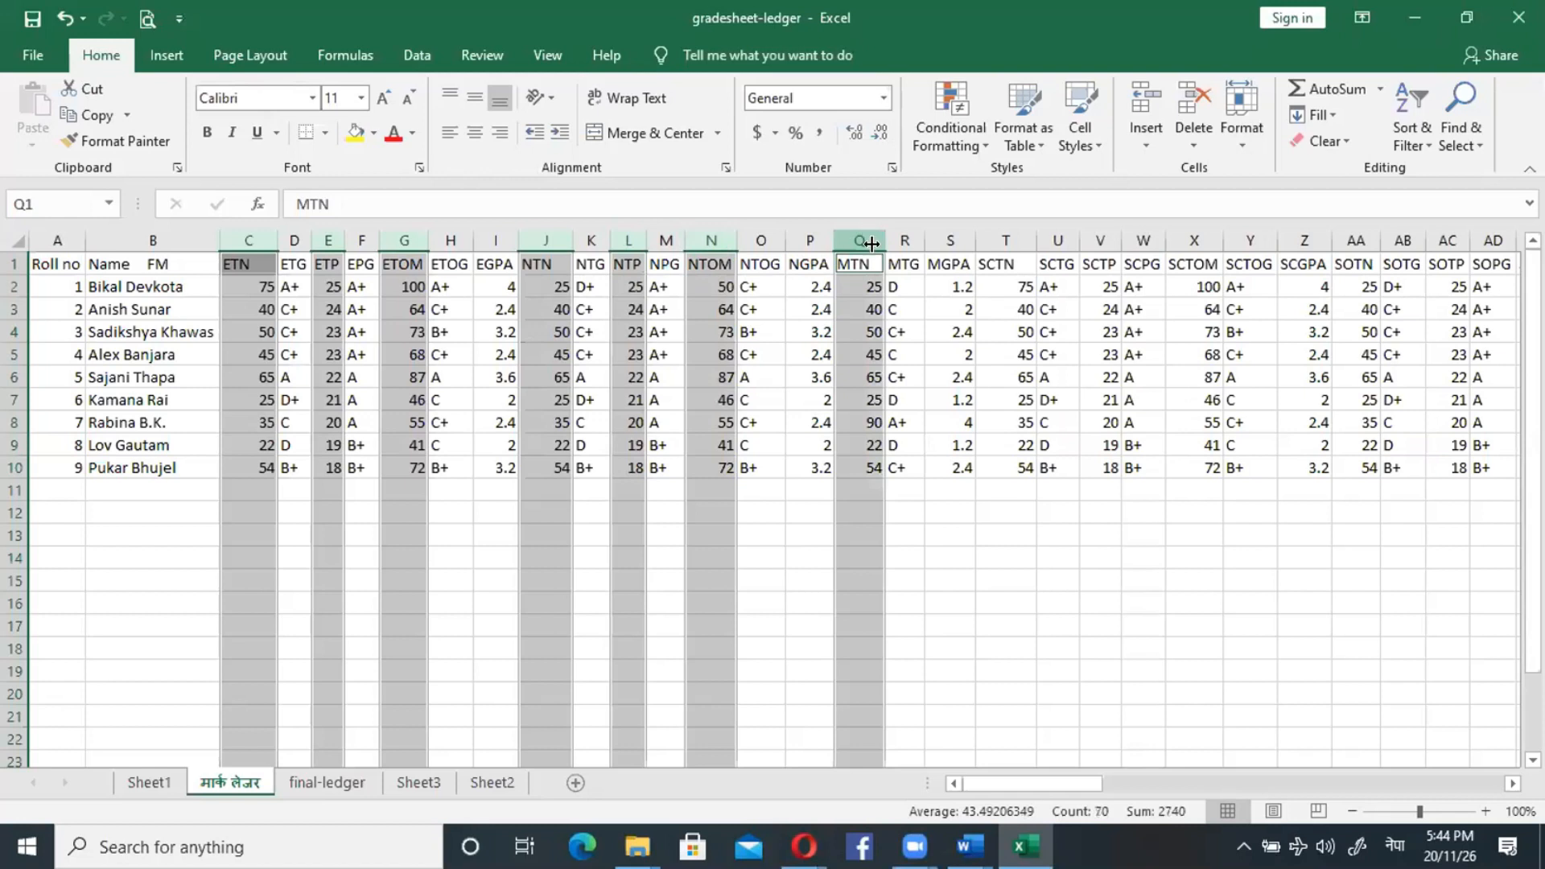
ctrl+click(1007, 226)
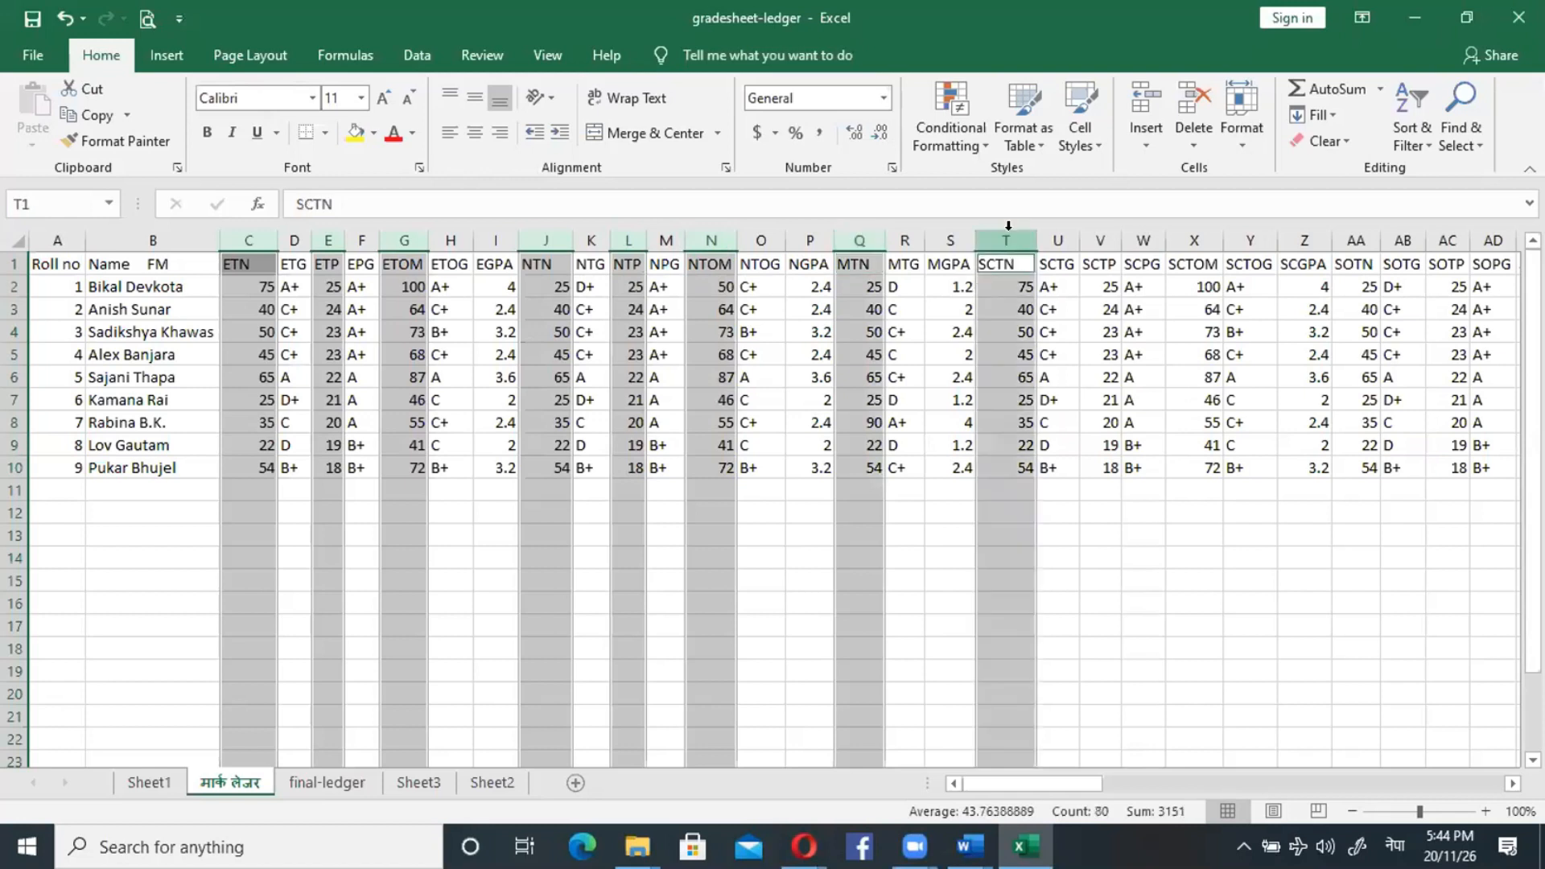
ctrl+click(1094, 234)
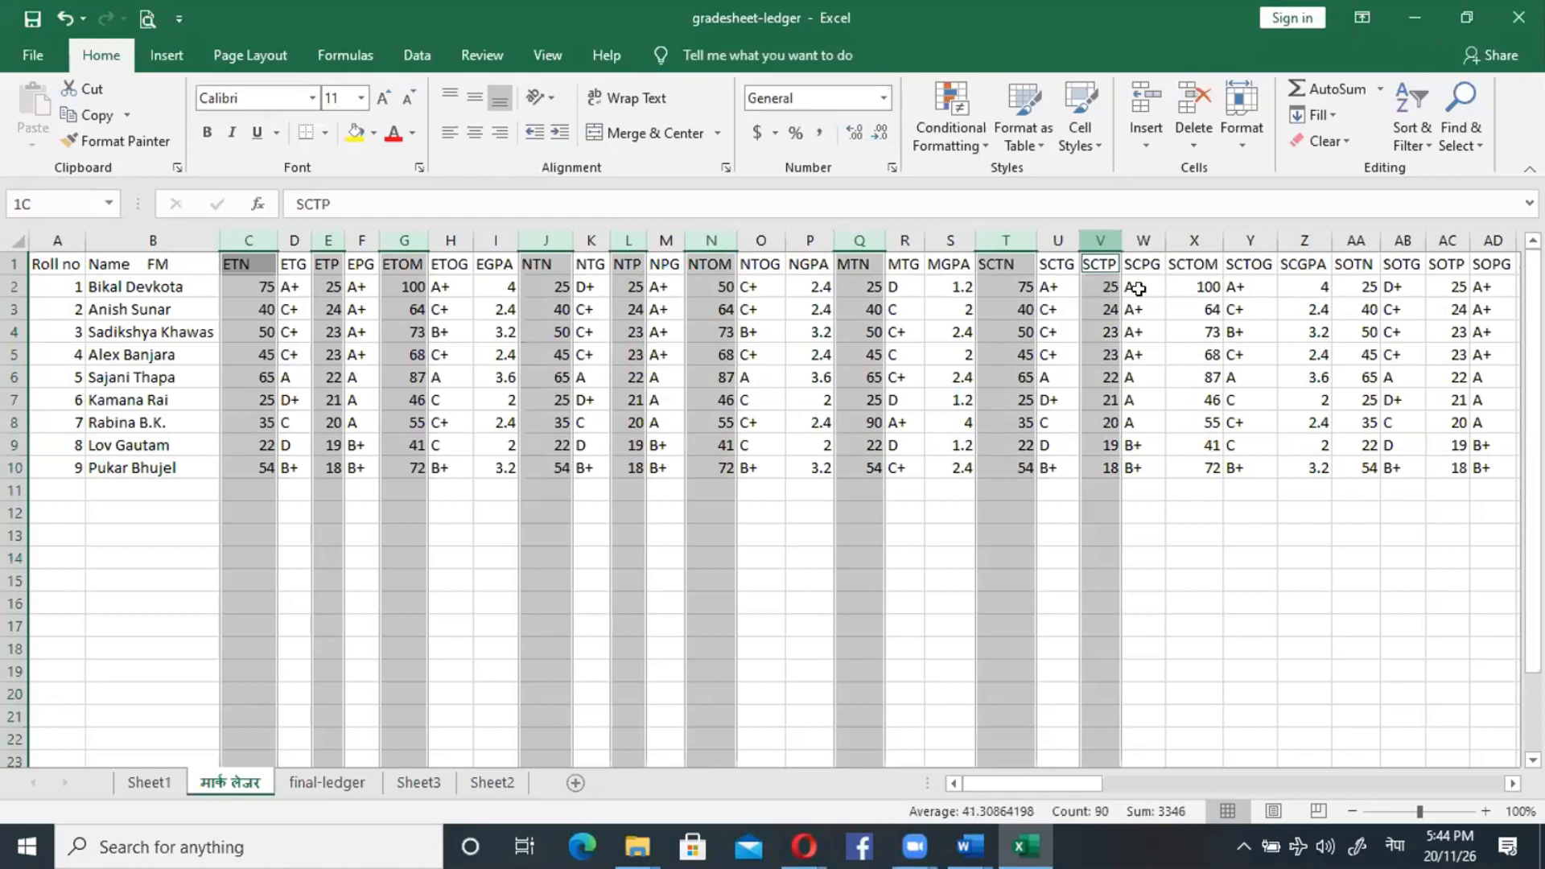
ctrl+click(1192, 240)
drag(1076, 785, 1215, 785)
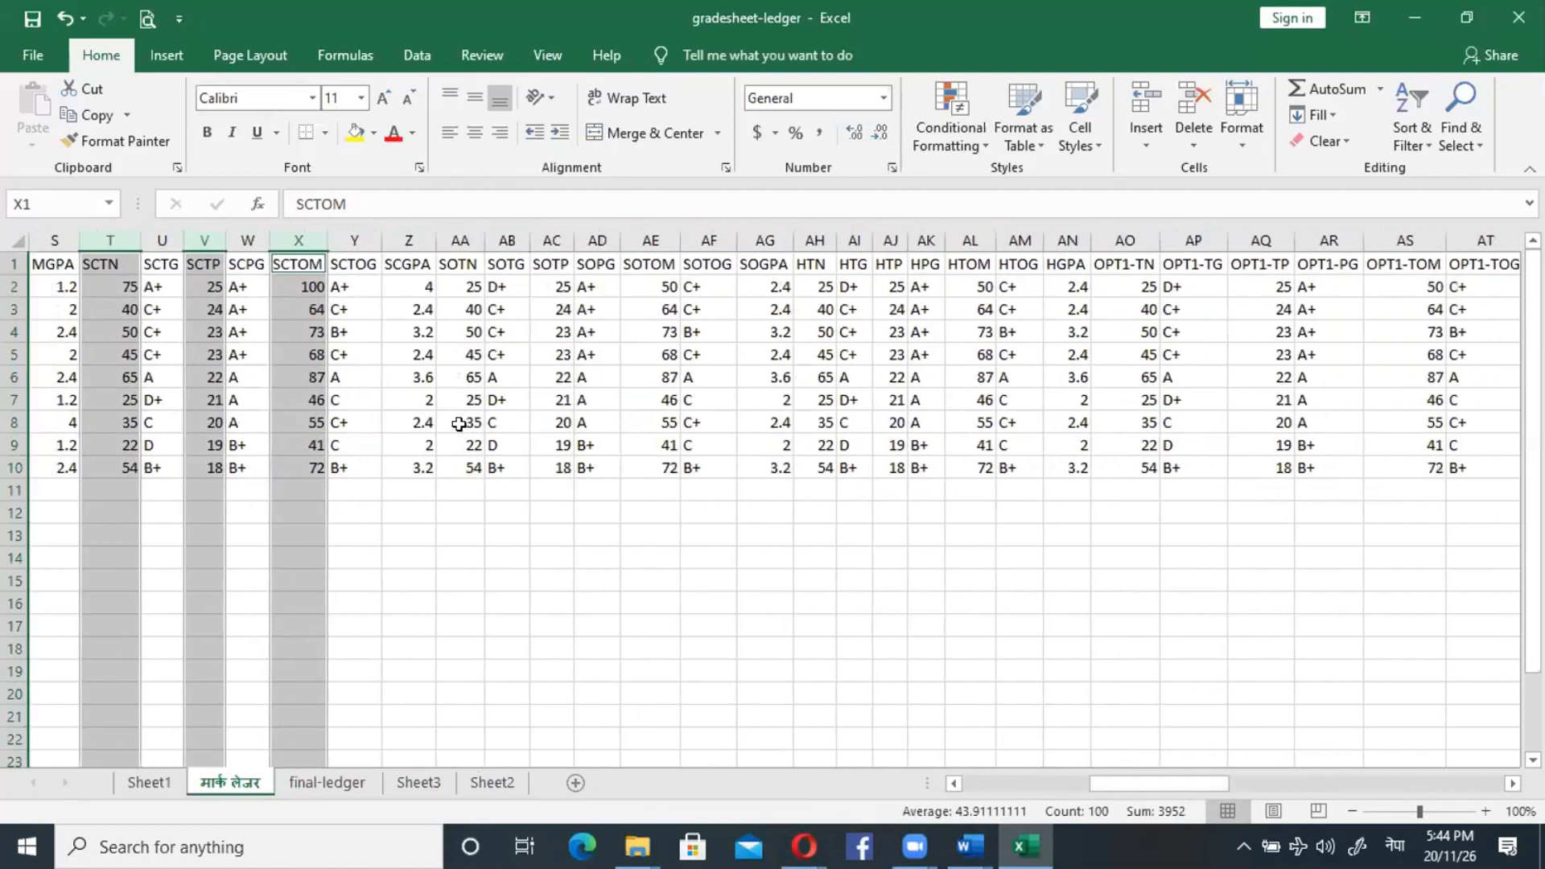
ctrl+click(463, 238)
ctrl+click(553, 238)
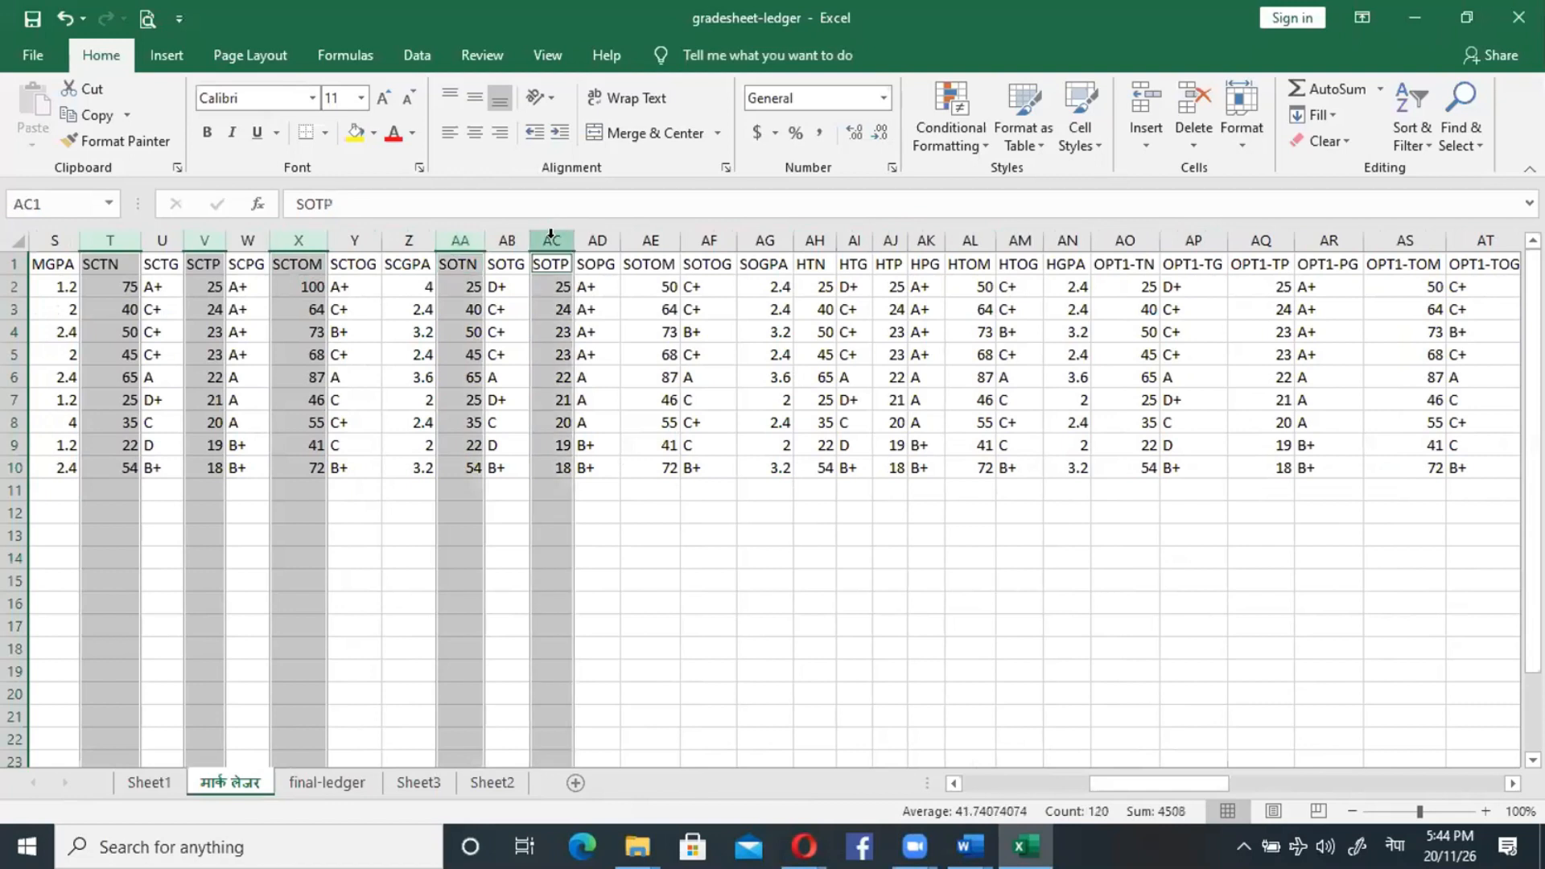
ctrl+click(659, 240)
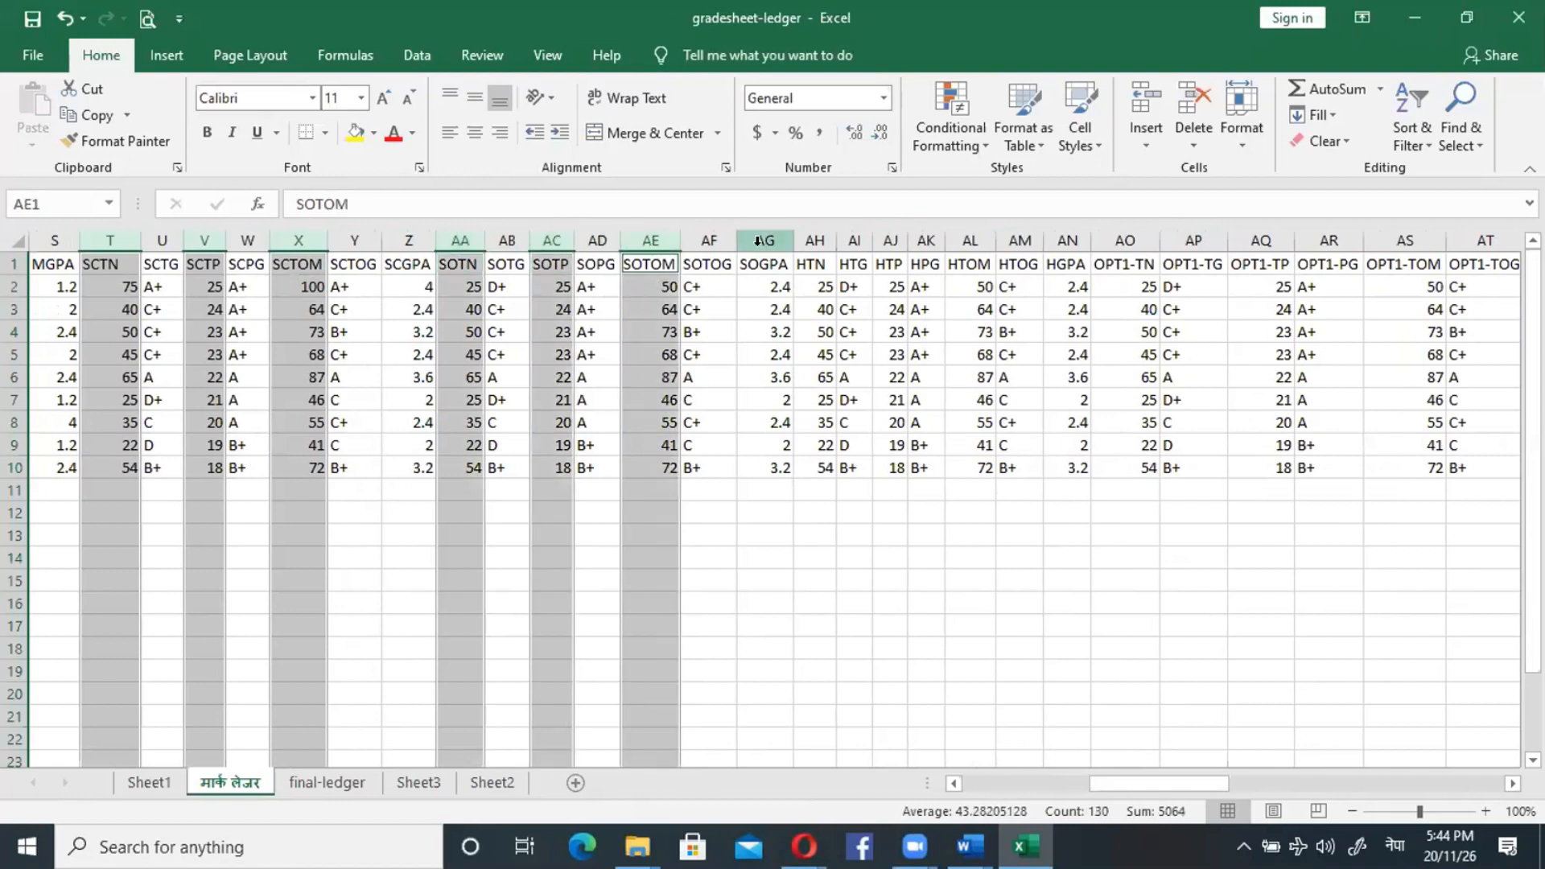
ctrl+click(815, 238)
ctrl+click(891, 239)
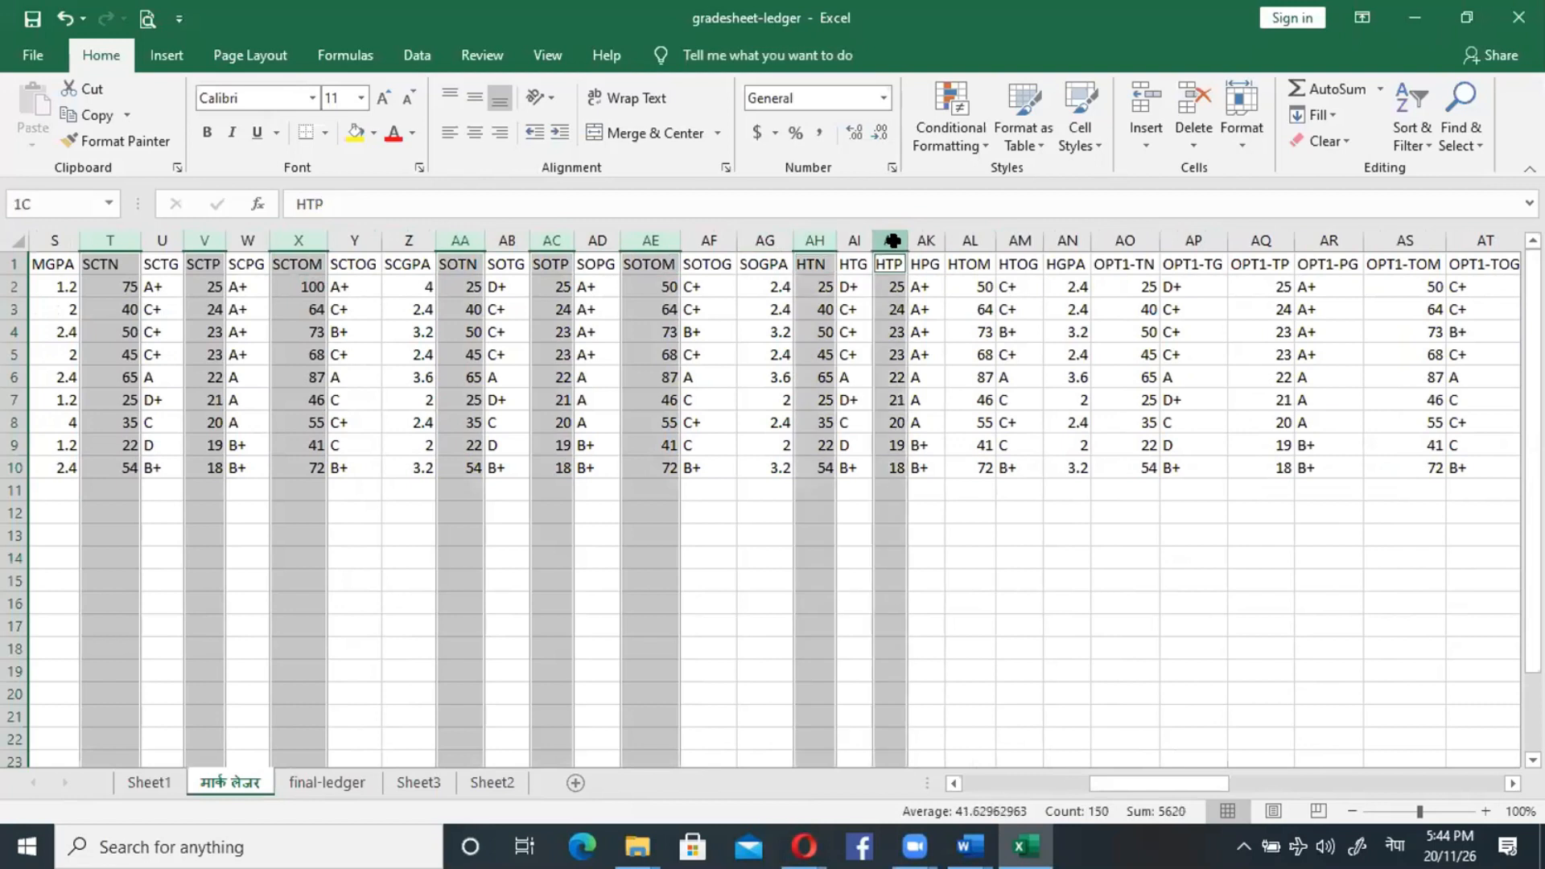
ctrl+click(971, 239)
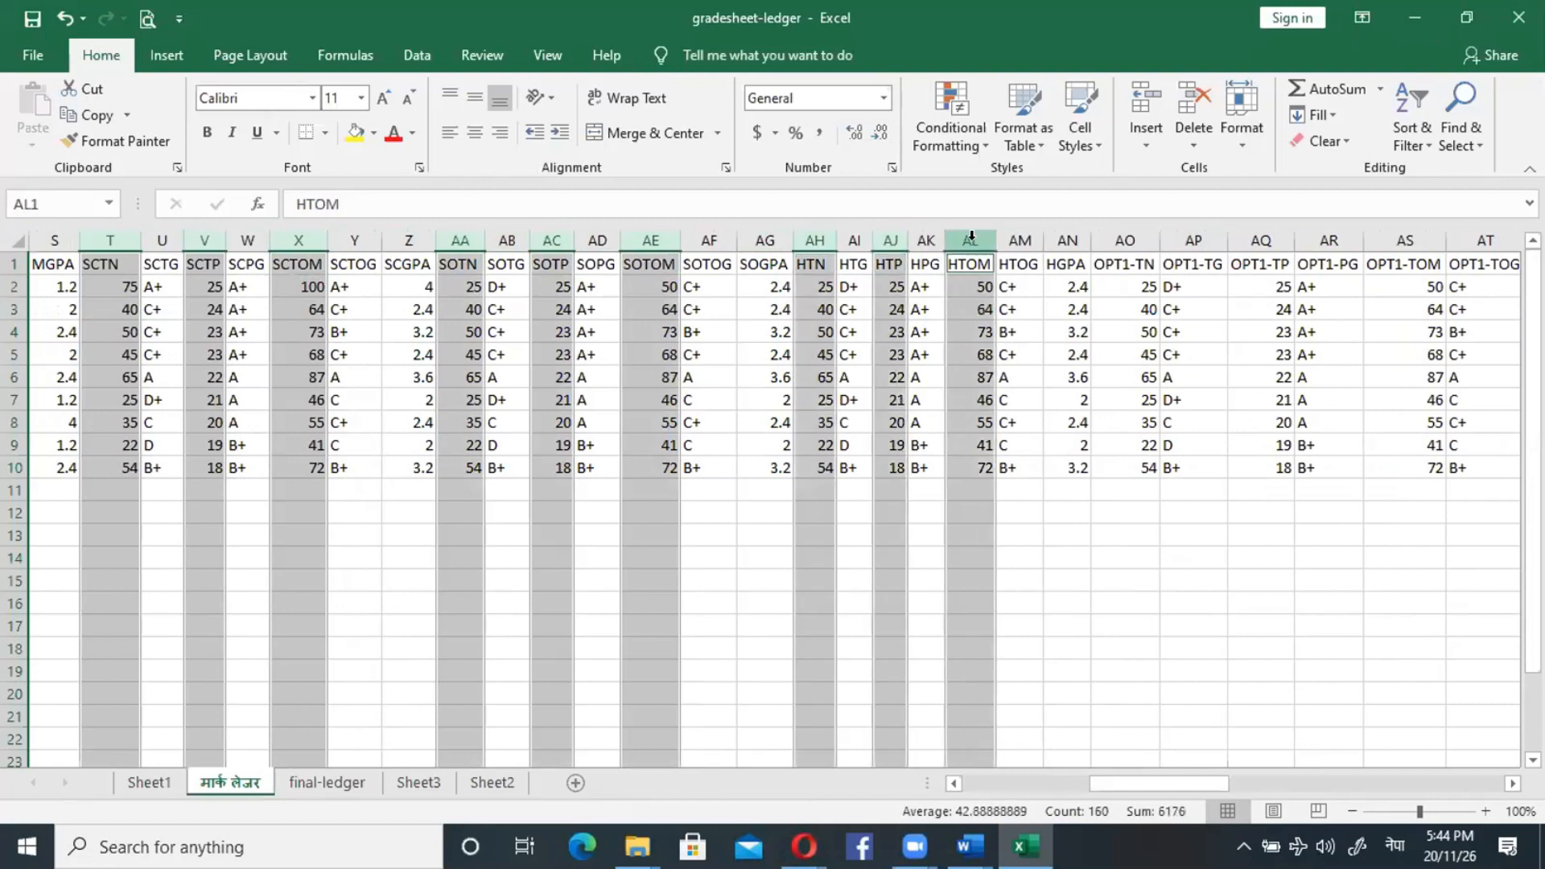
ctrl+click(1126, 239)
drag(1208, 780, 1287, 779)
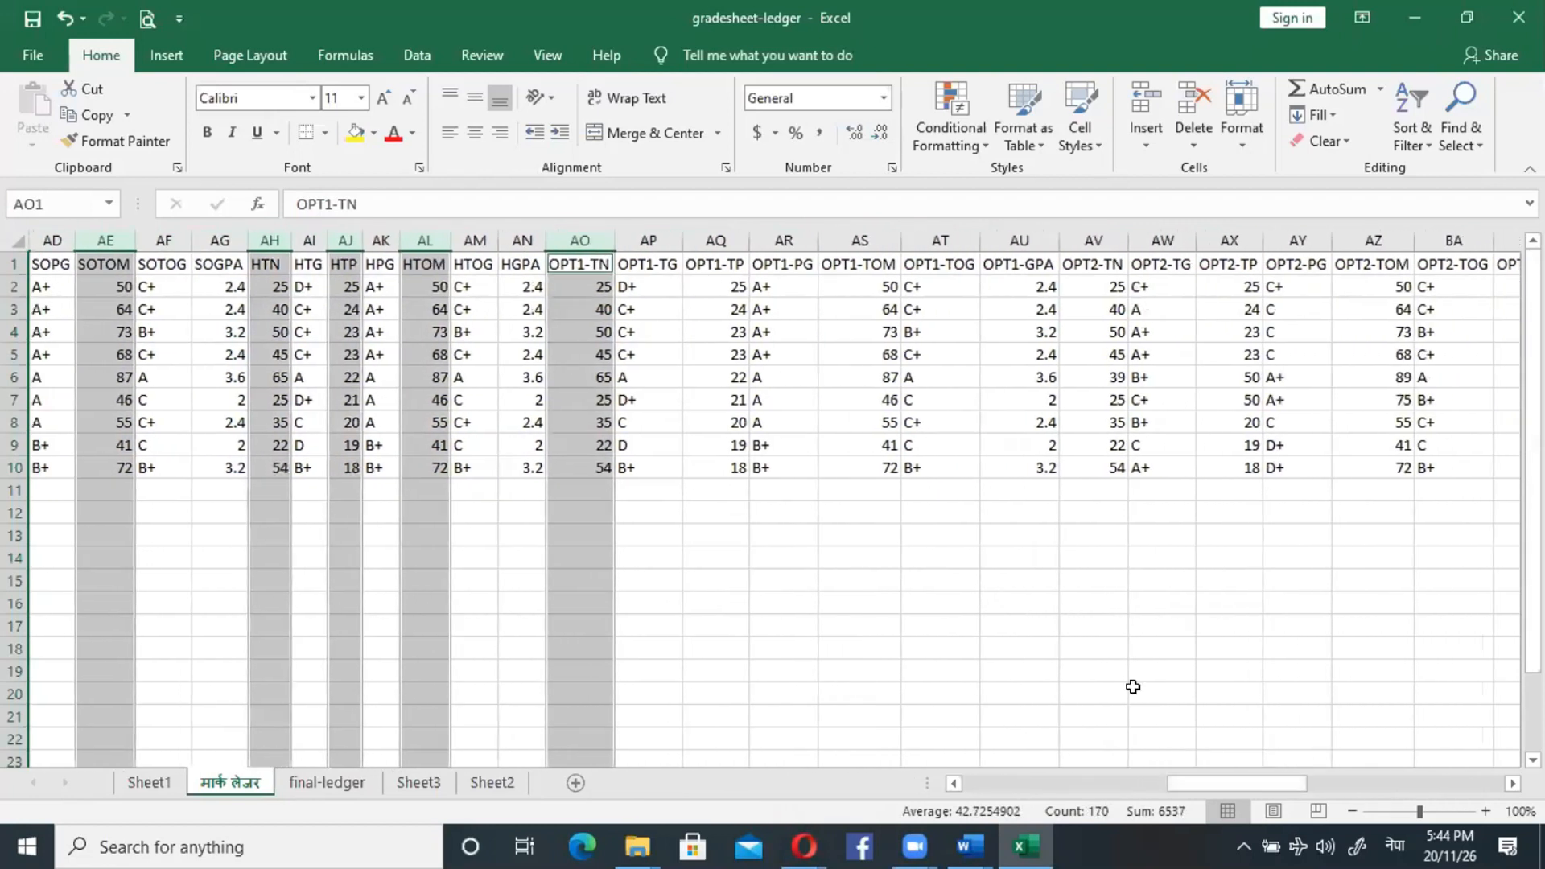
ctrl+click(728, 233)
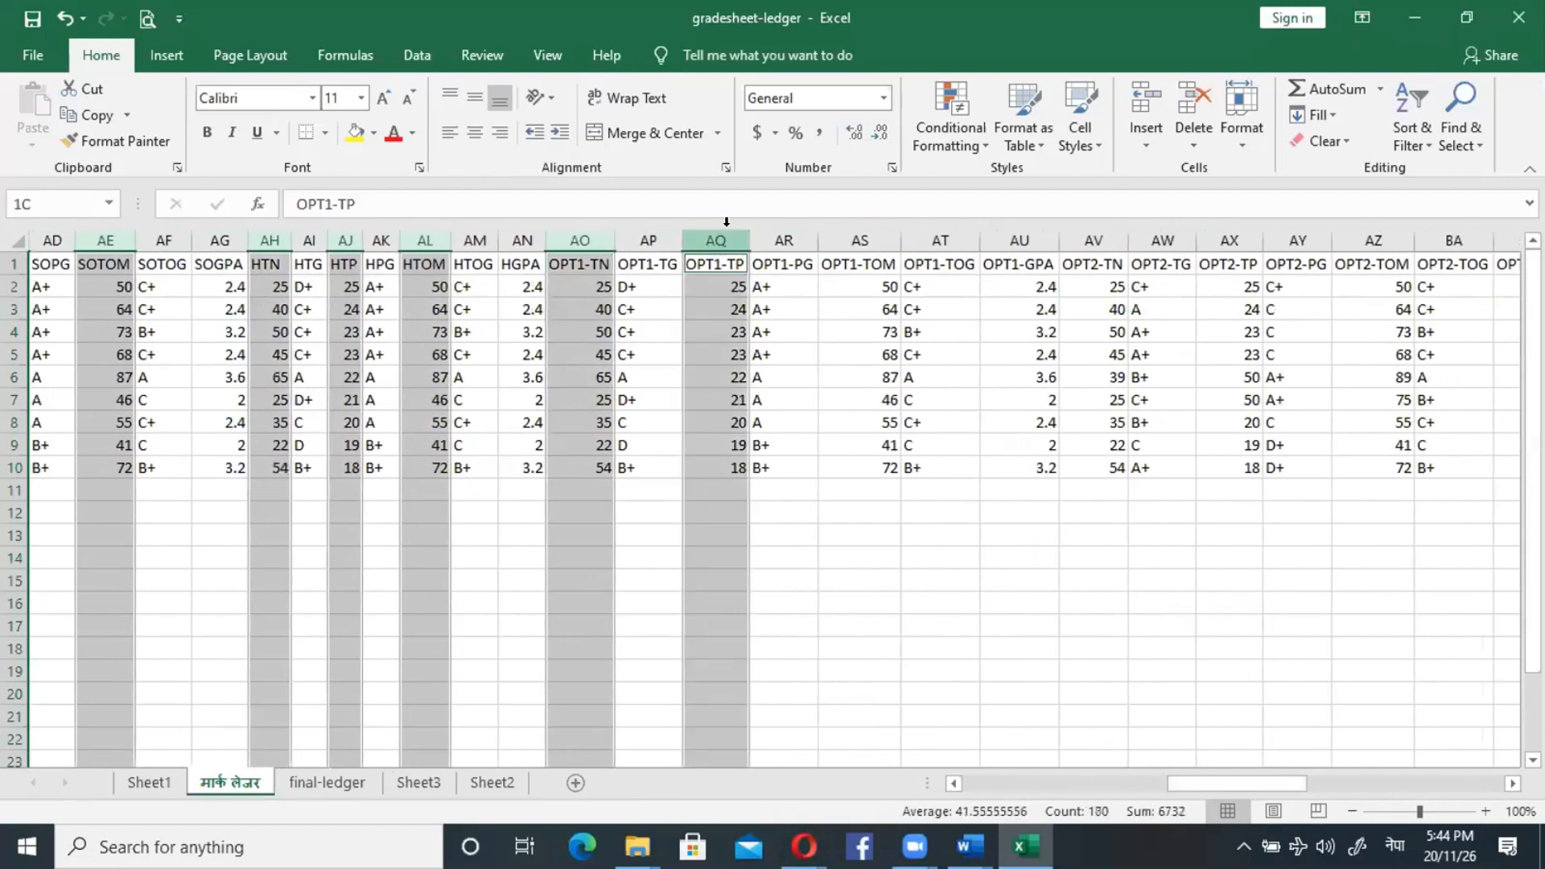
ctrl+click(864, 236)
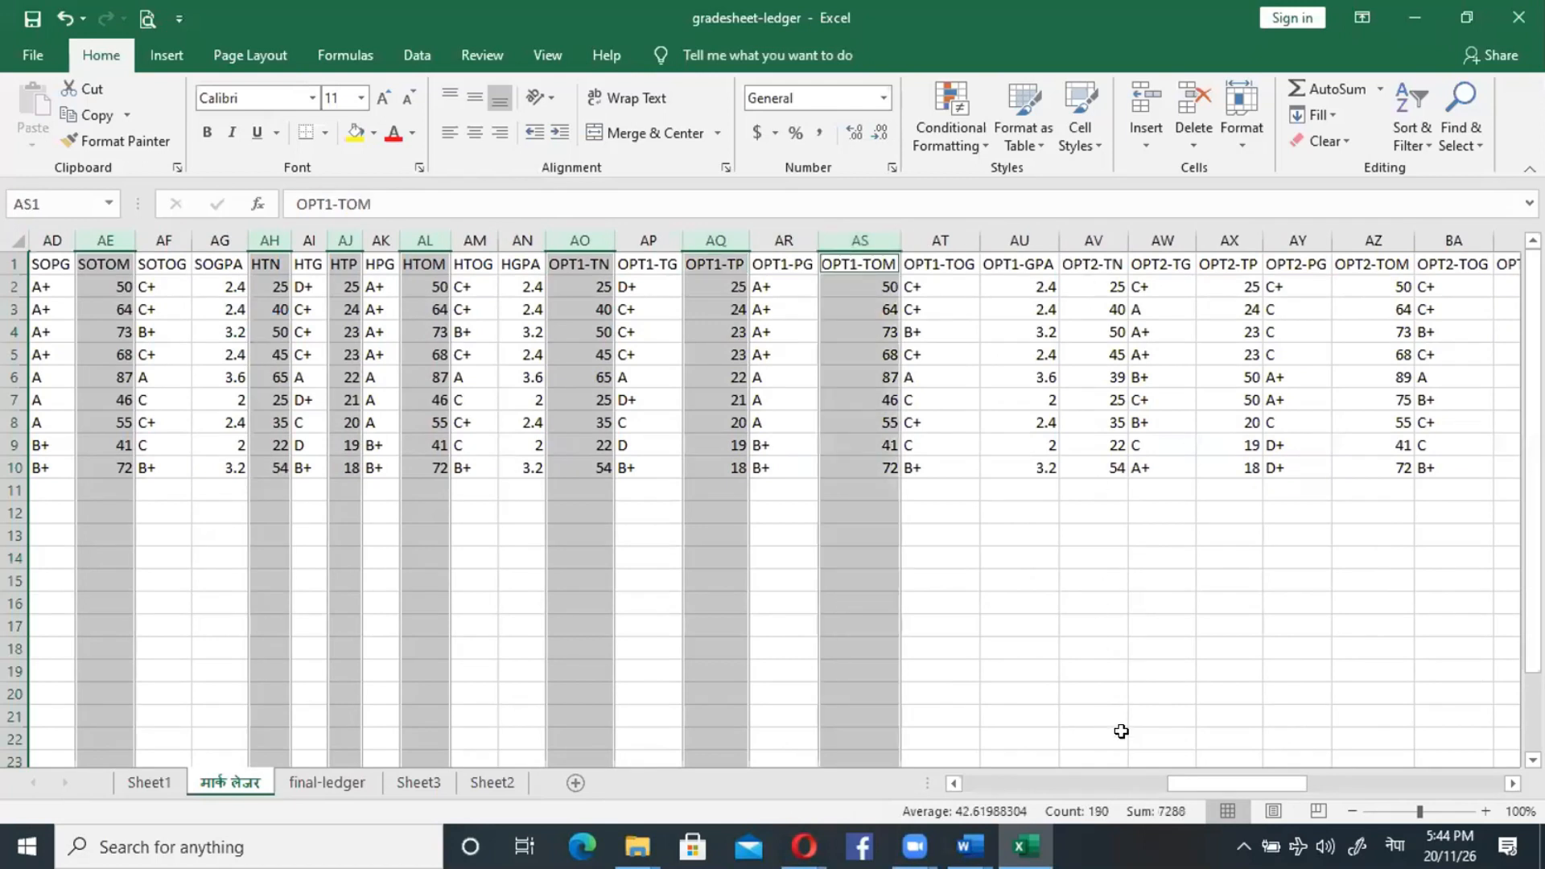
drag(1178, 784, 1221, 779)
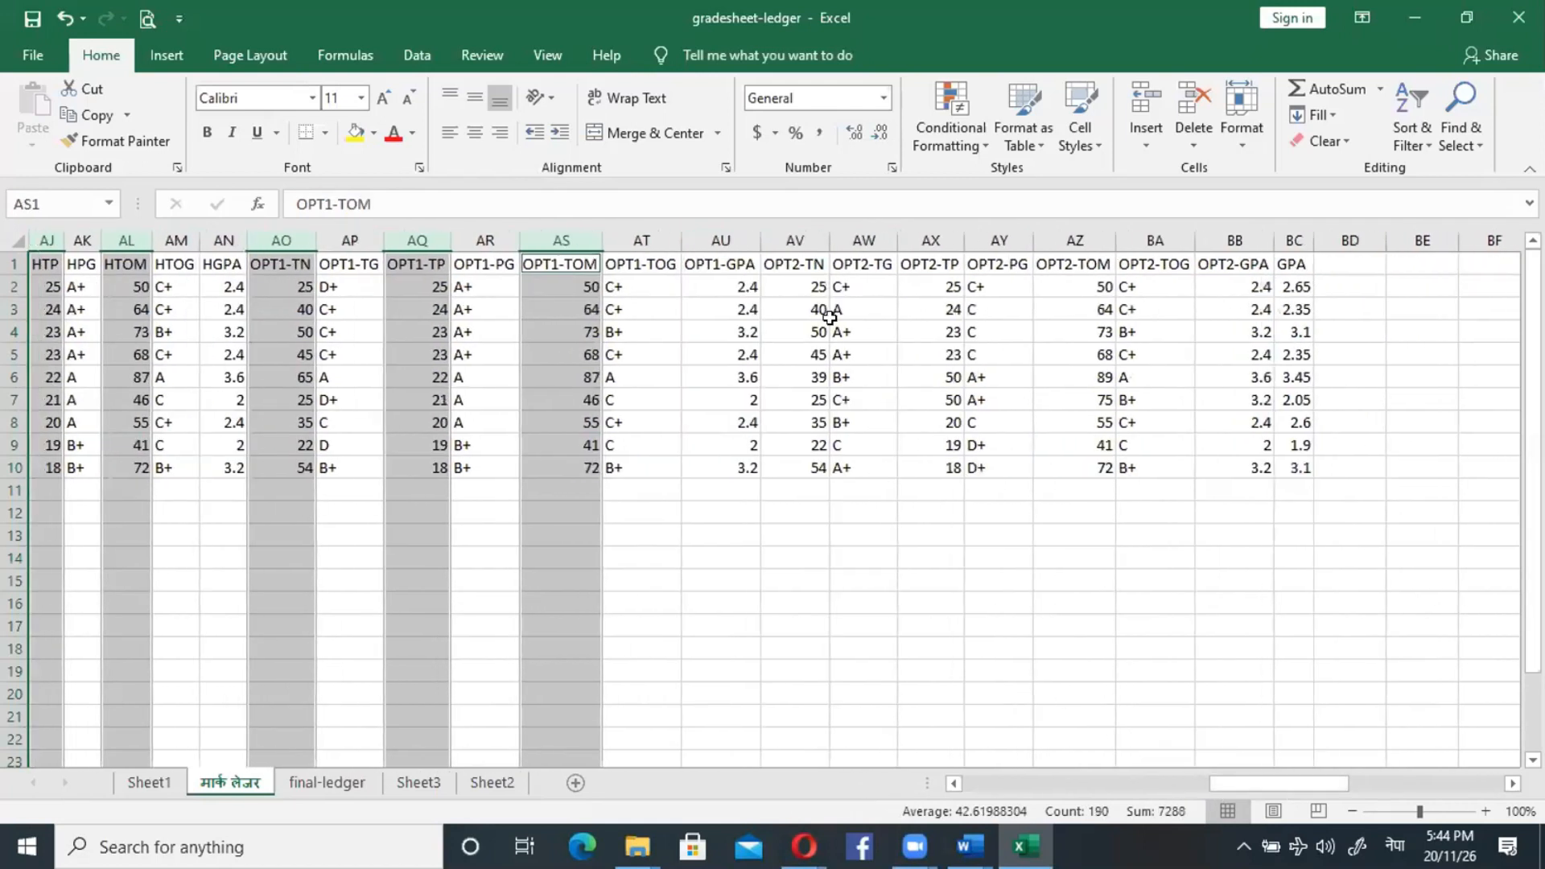
ctrl+click(795, 240)
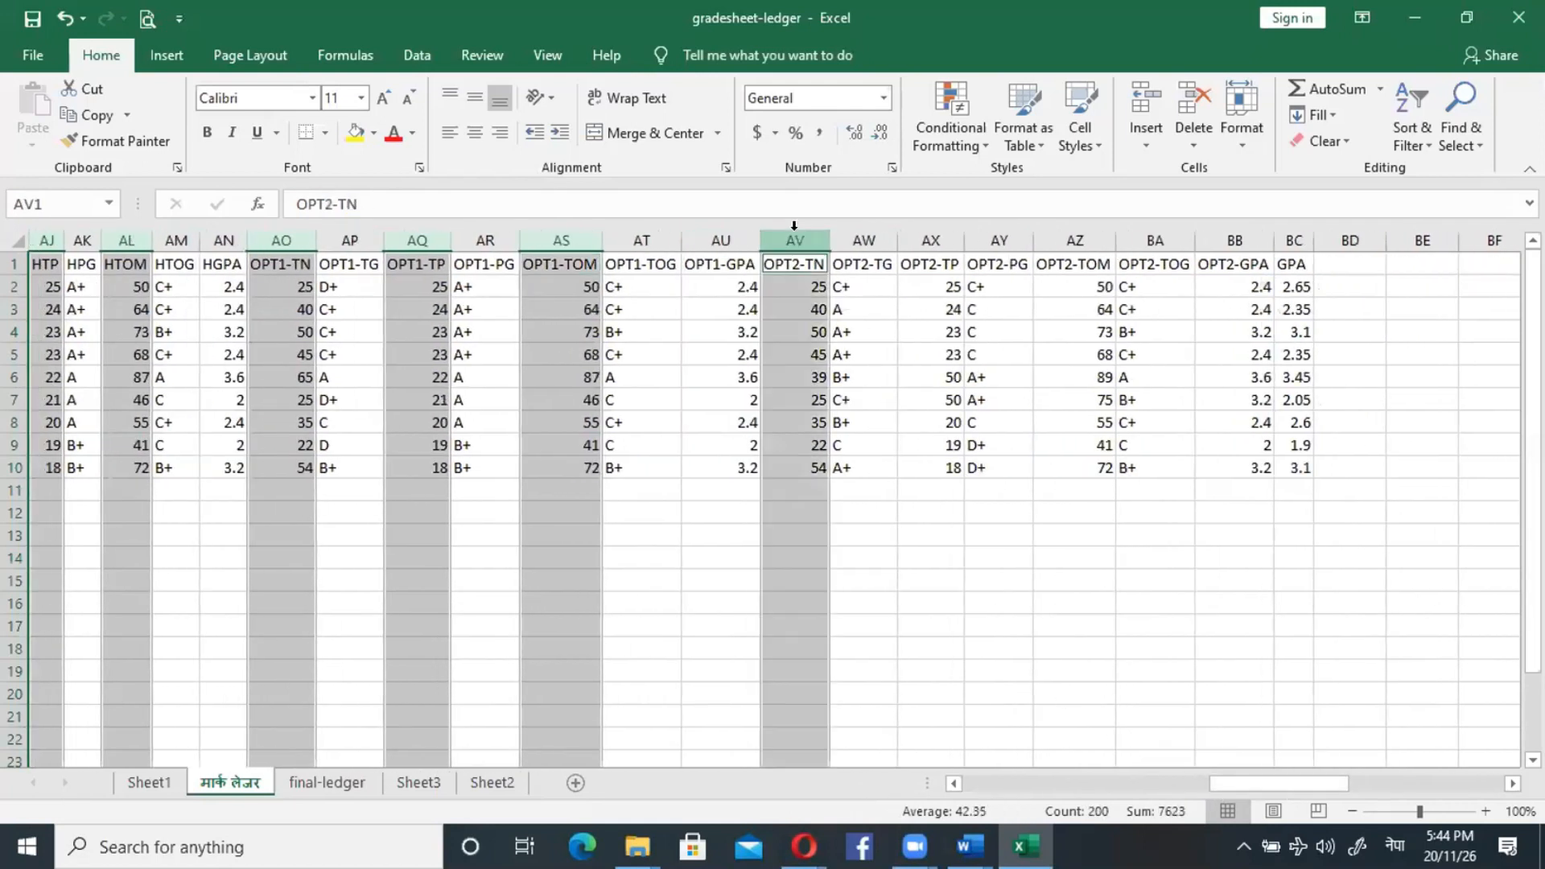
ctrl+click(934, 242)
ctrl+click(1076, 242)
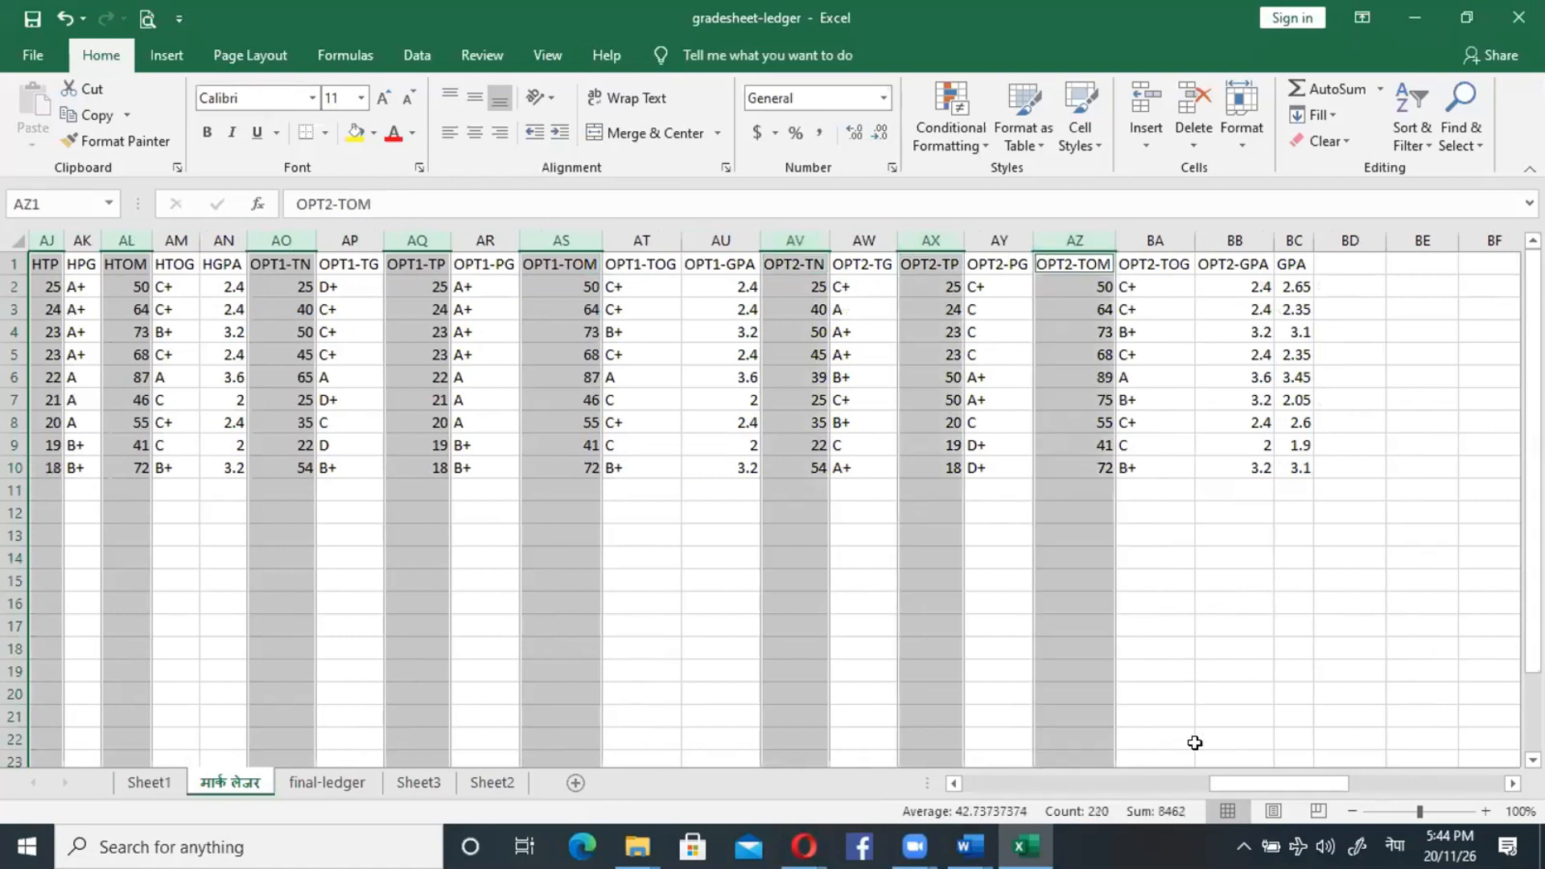
drag(1236, 785, 1304, 783)
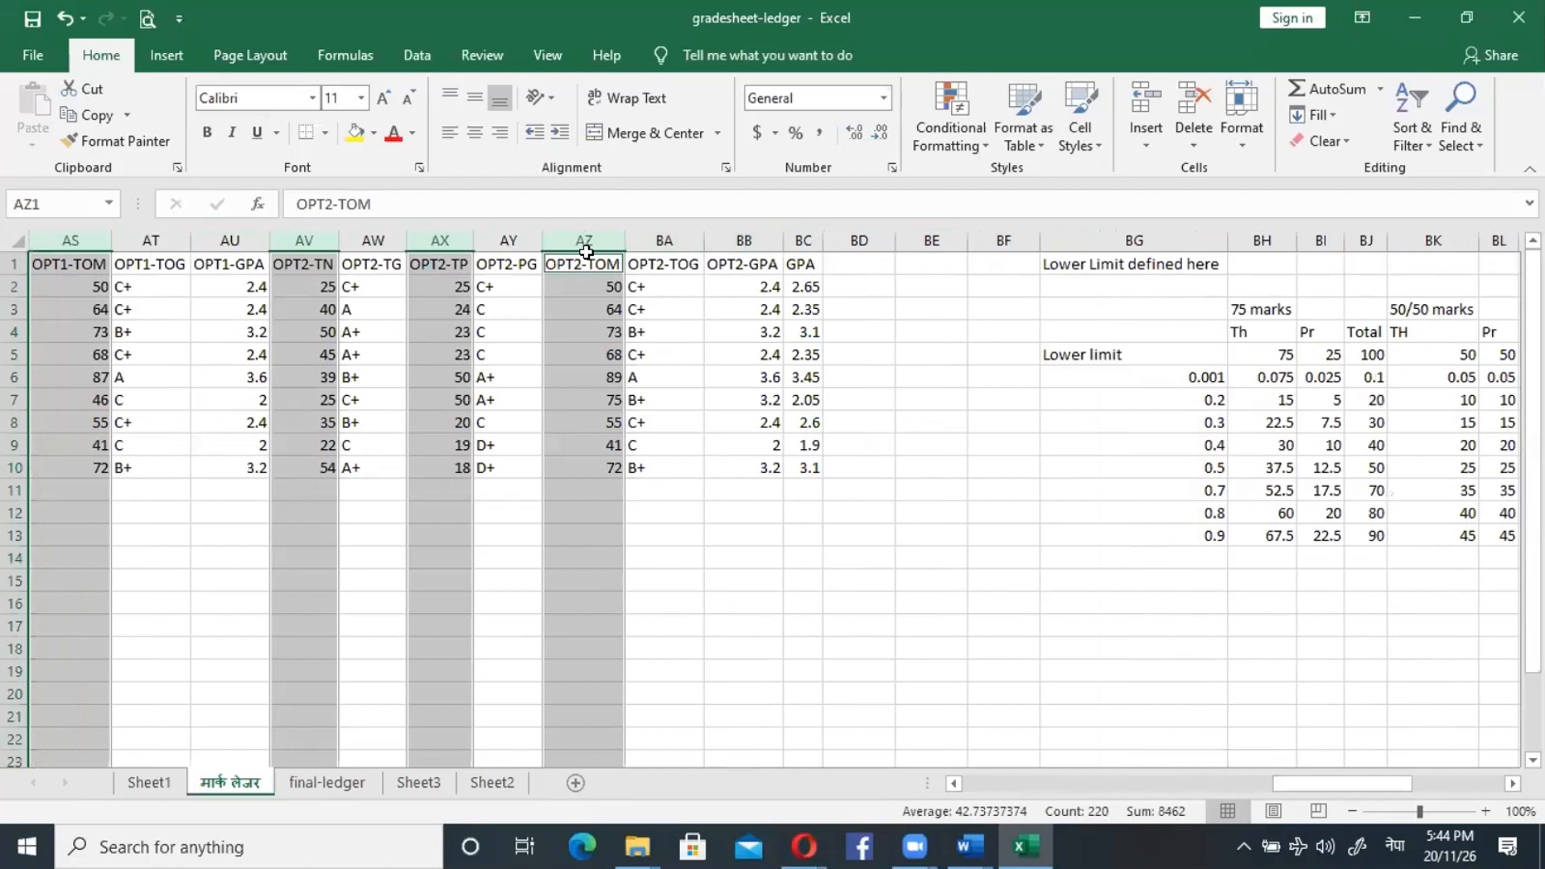
right_click(587, 239)
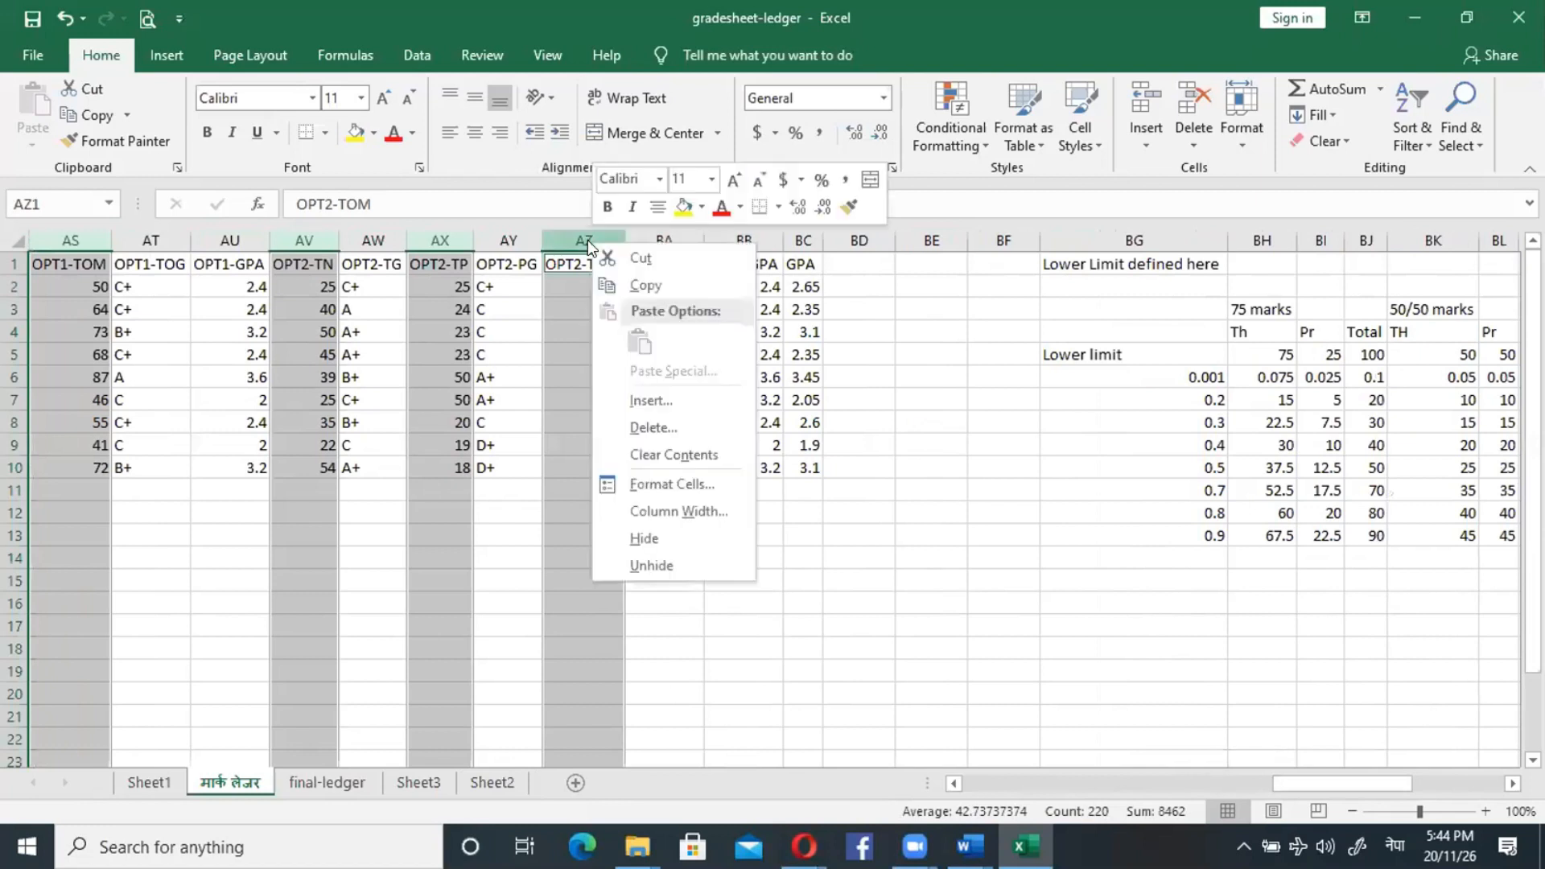
click(639, 427)
click(780, 486)
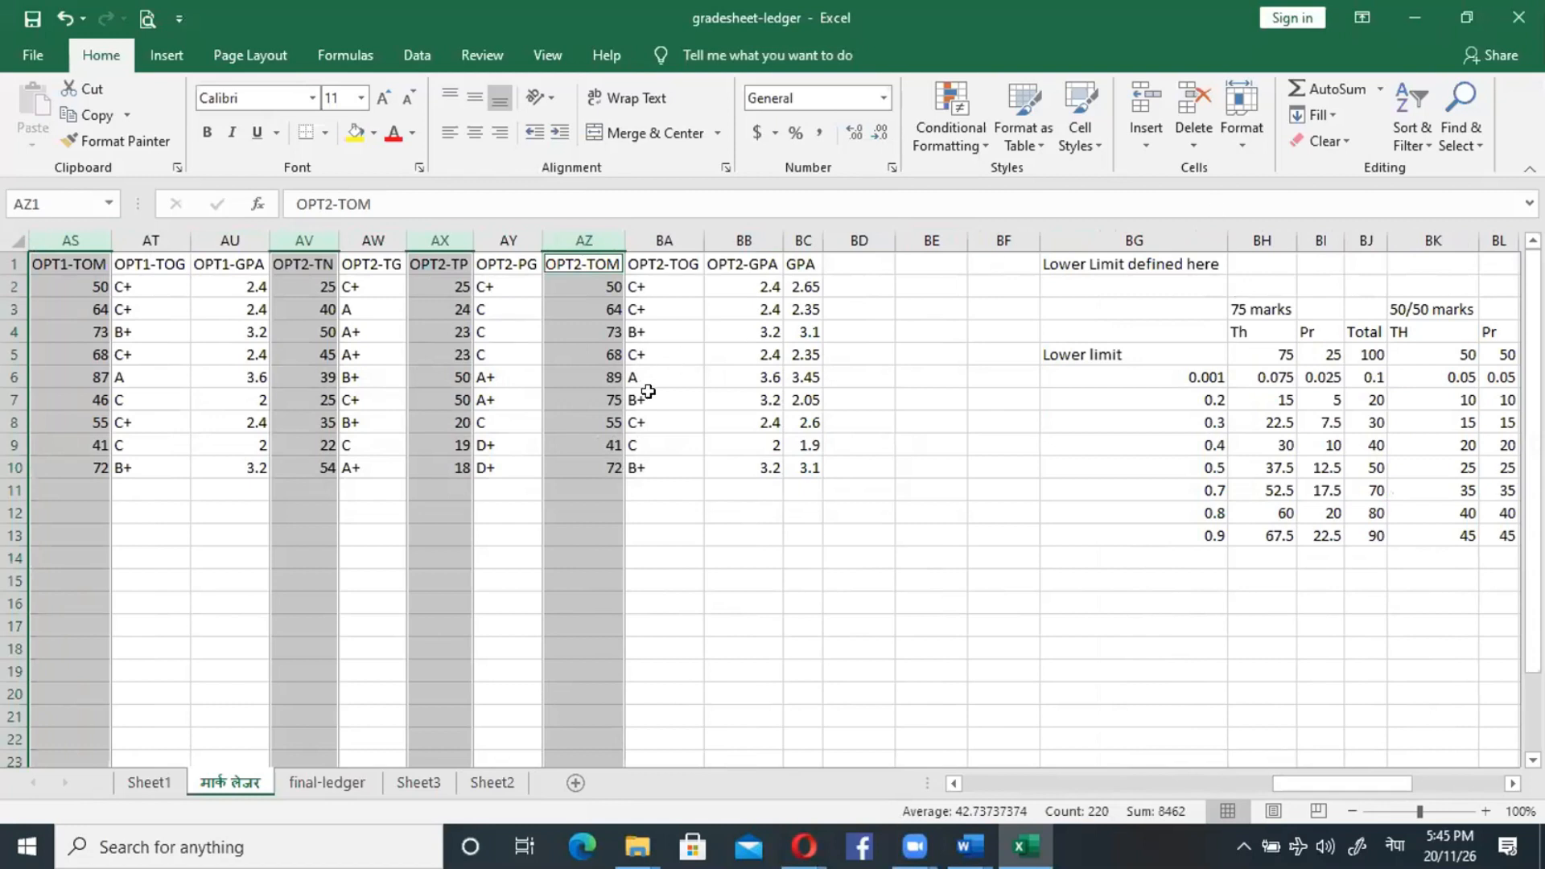
Retry deleting the selected marks columns, check the selection across the sheet, and clear it.
drag(1322, 783, 1289, 783)
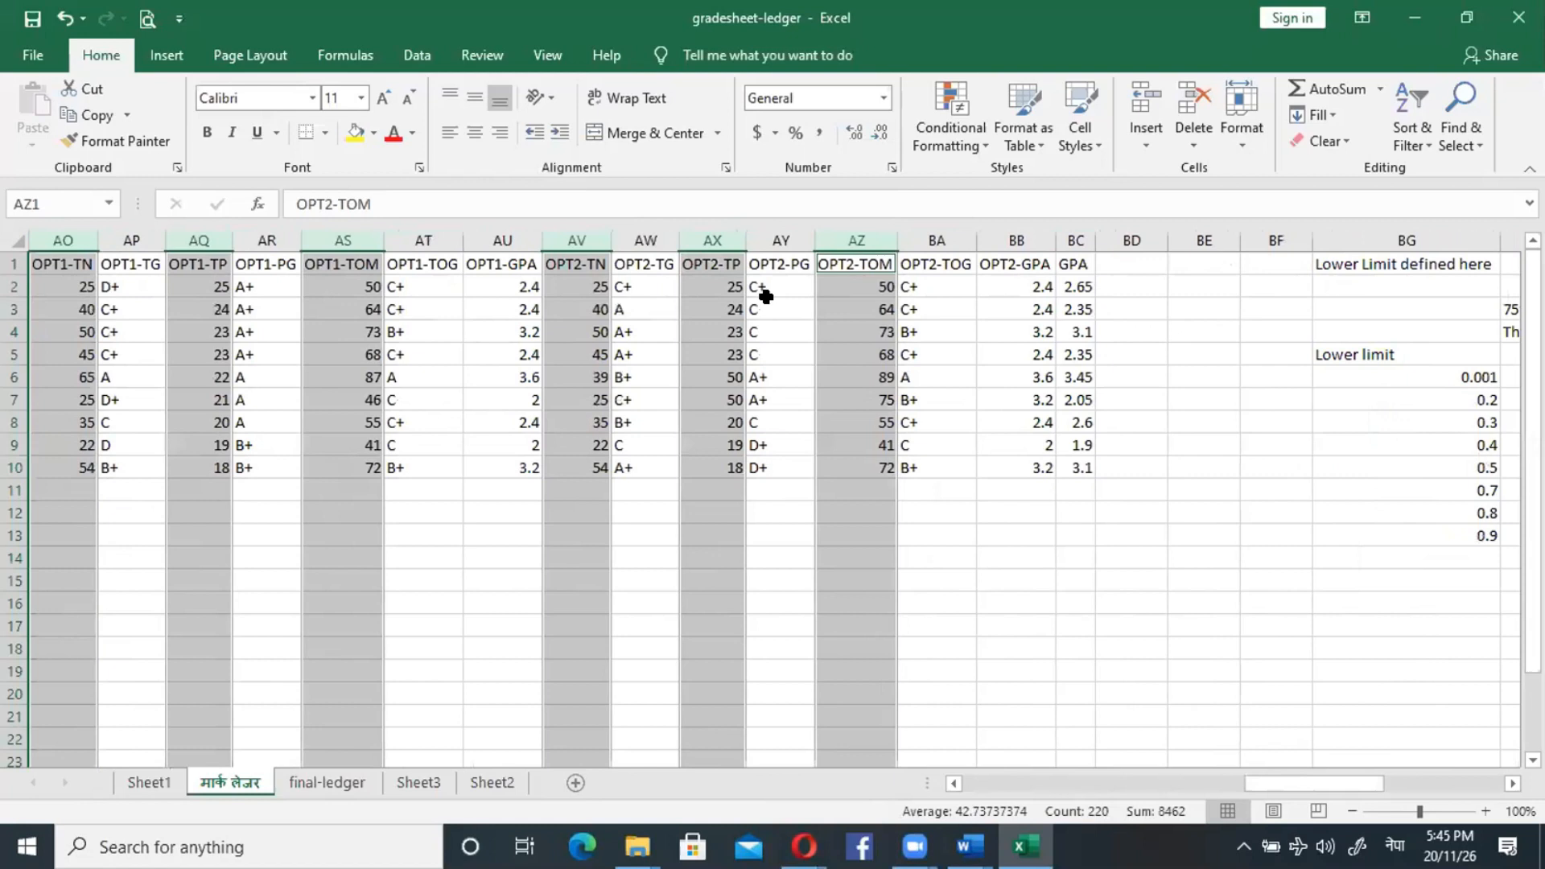
right_click(699, 240)
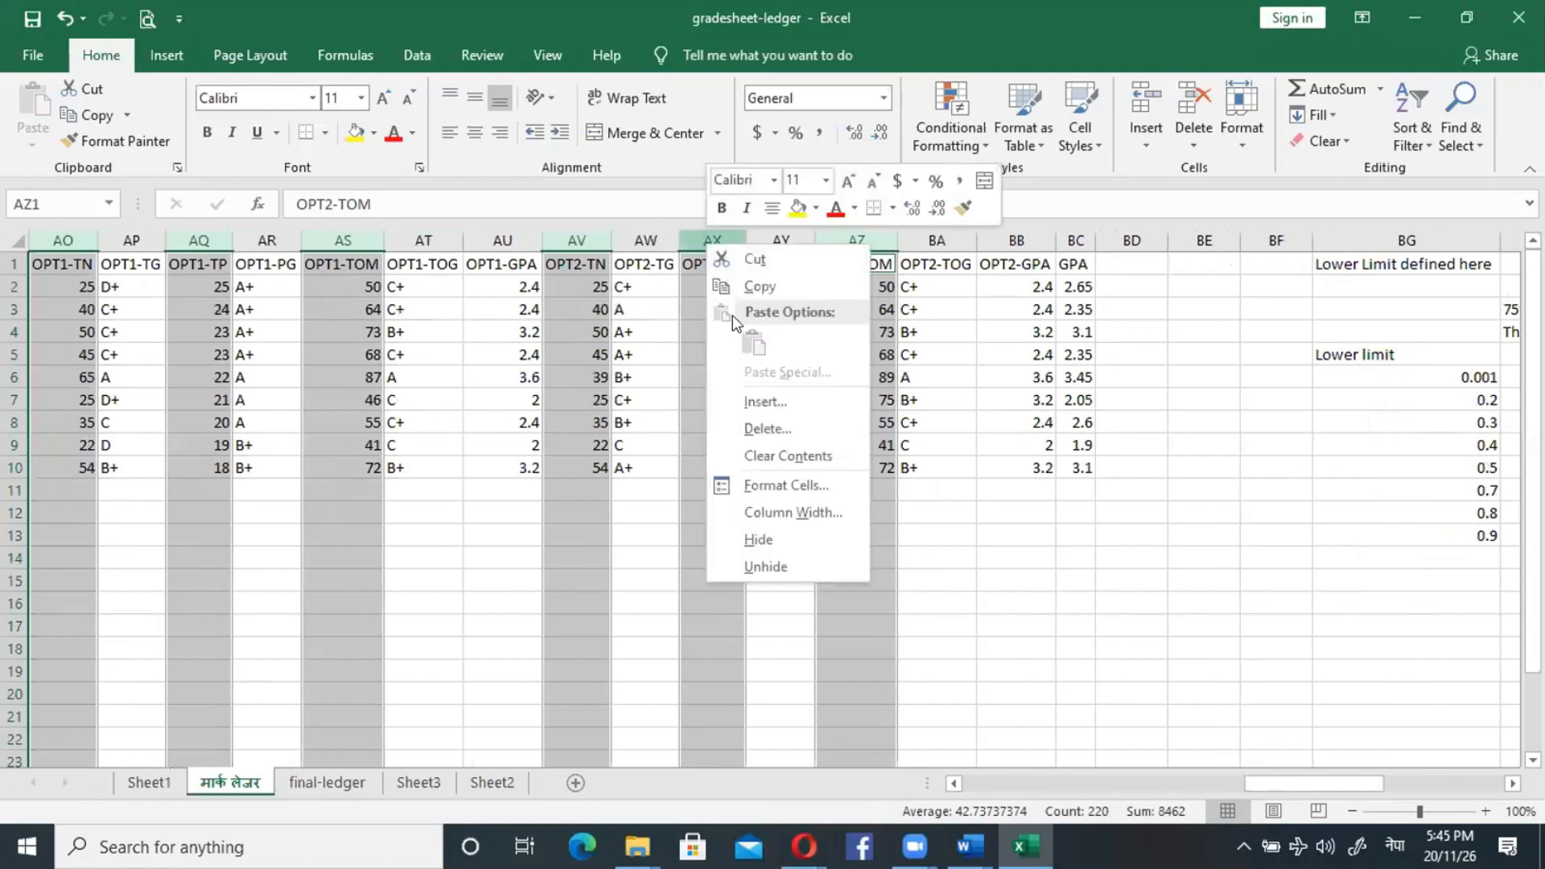
click(747, 407)
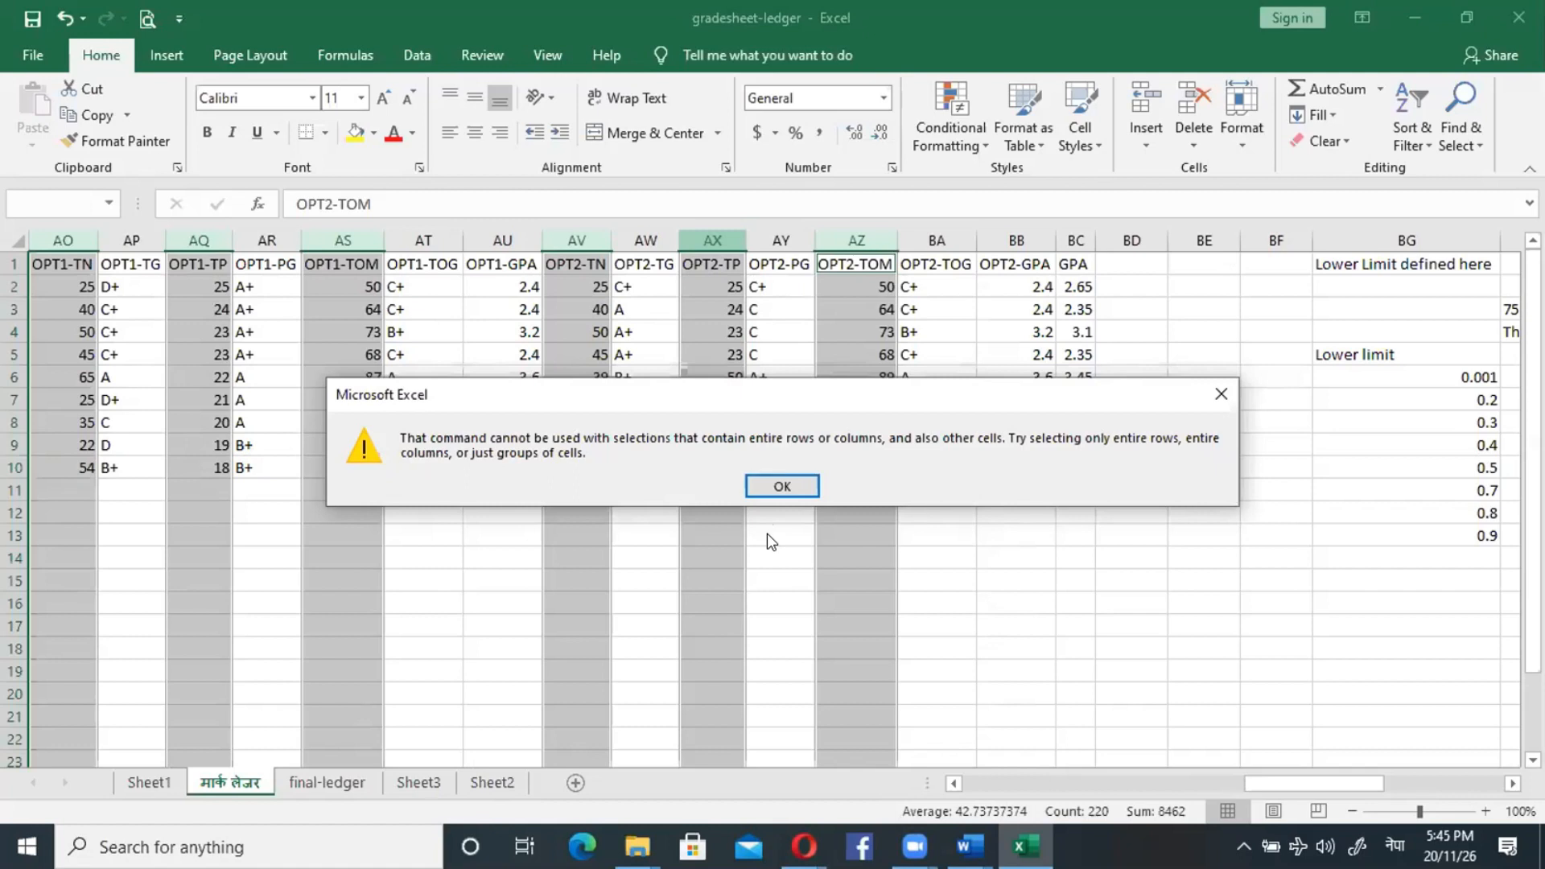
click(768, 485)
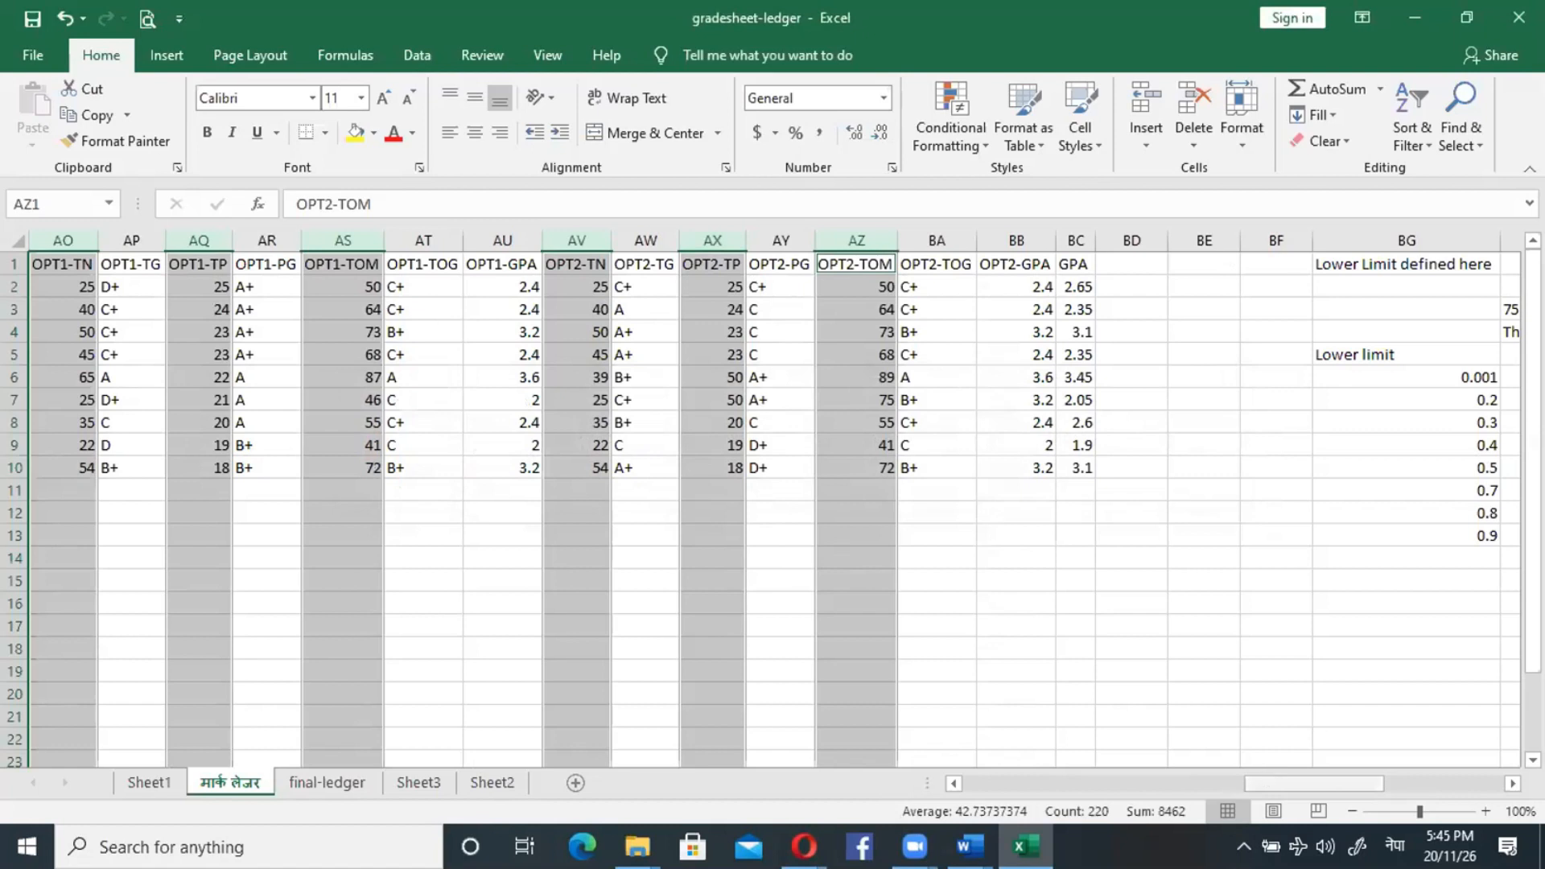
drag(1533, 258, 1533, 337)
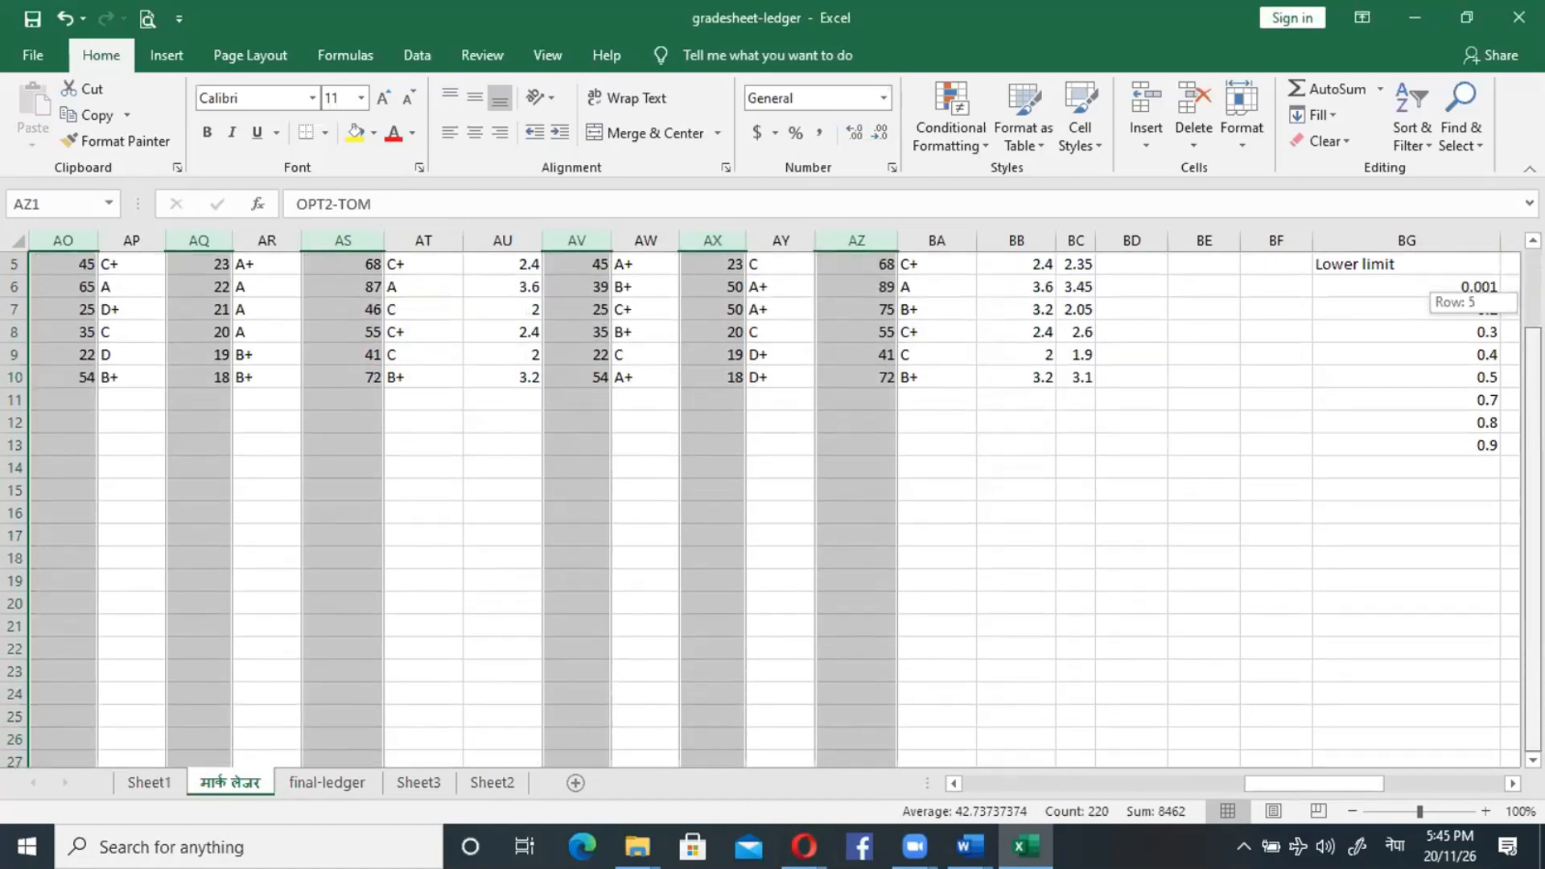
drag(1360, 781, 1031, 807)
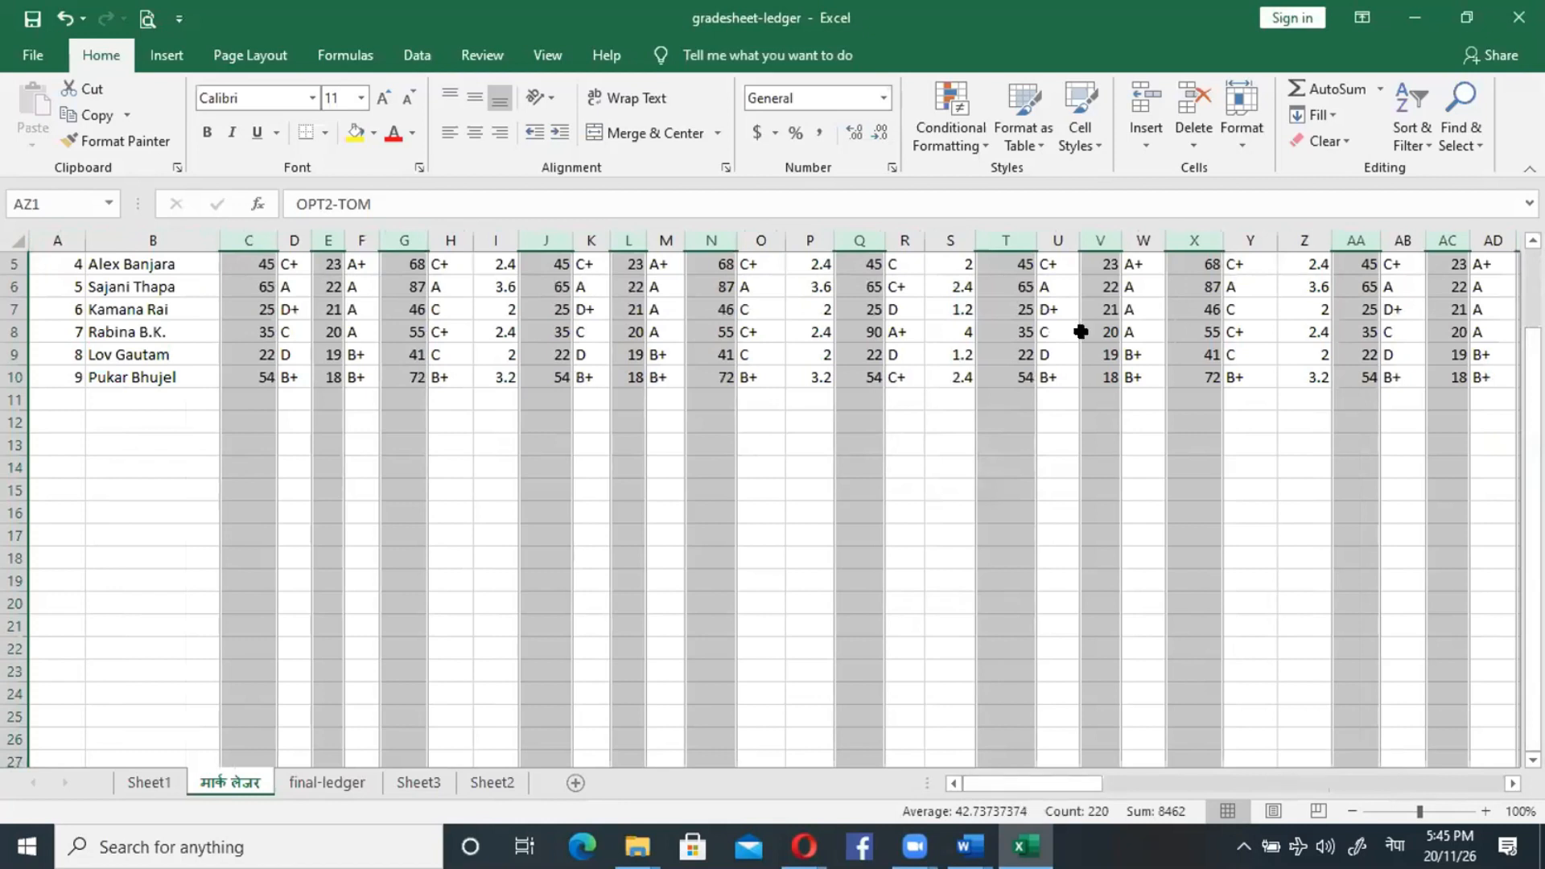
click(579, 527)
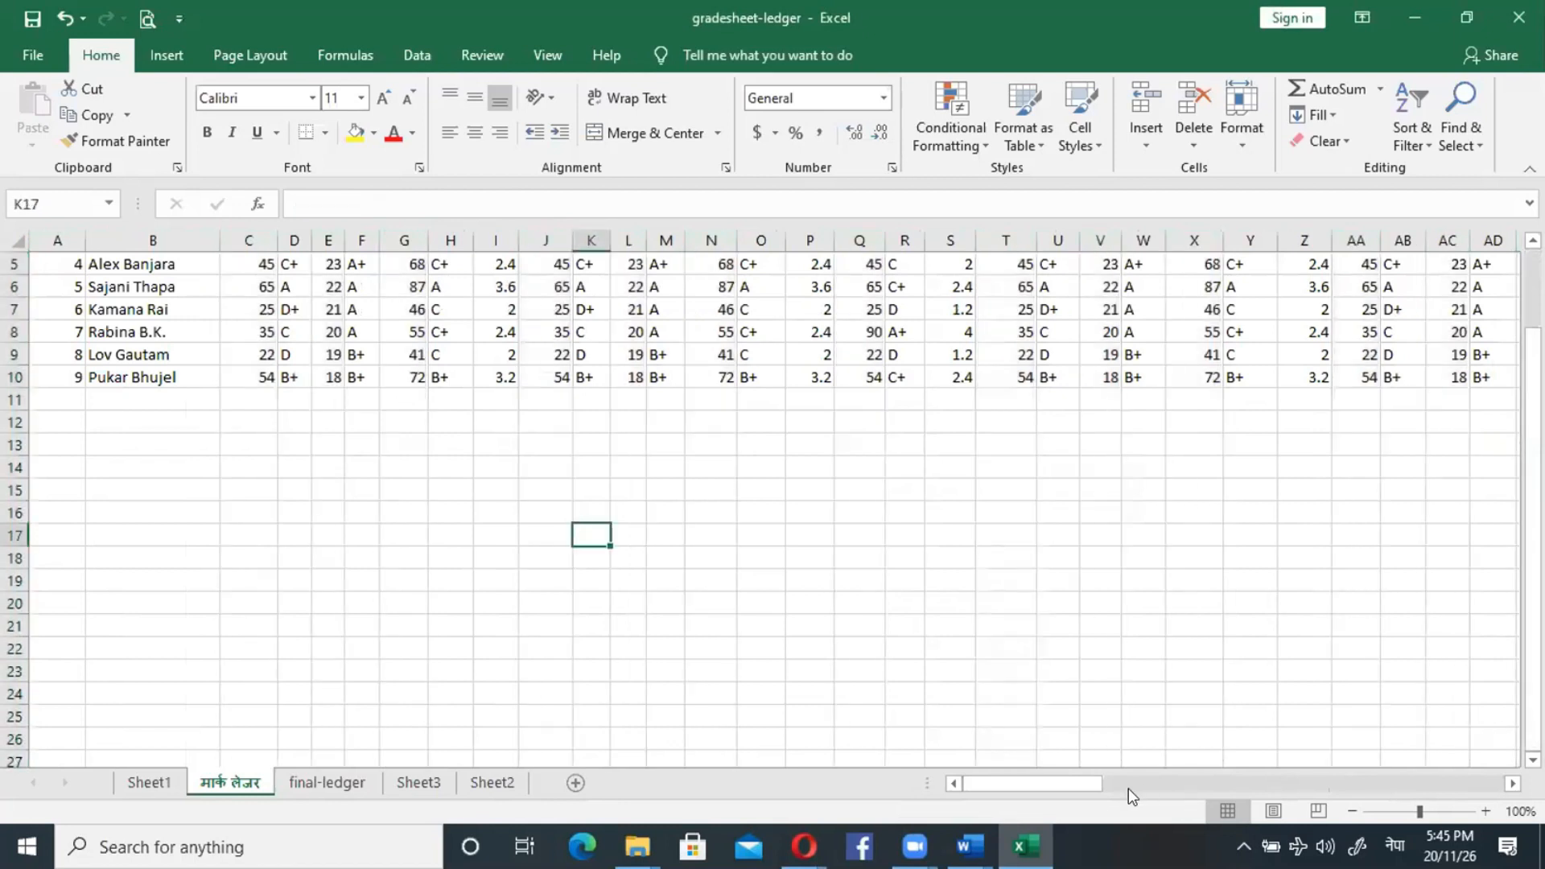
Delete the ETN, ETP, ETOM and NTN marks columns together from the मार्क लेजर sheet.
drag(1533, 467, 1533, 387)
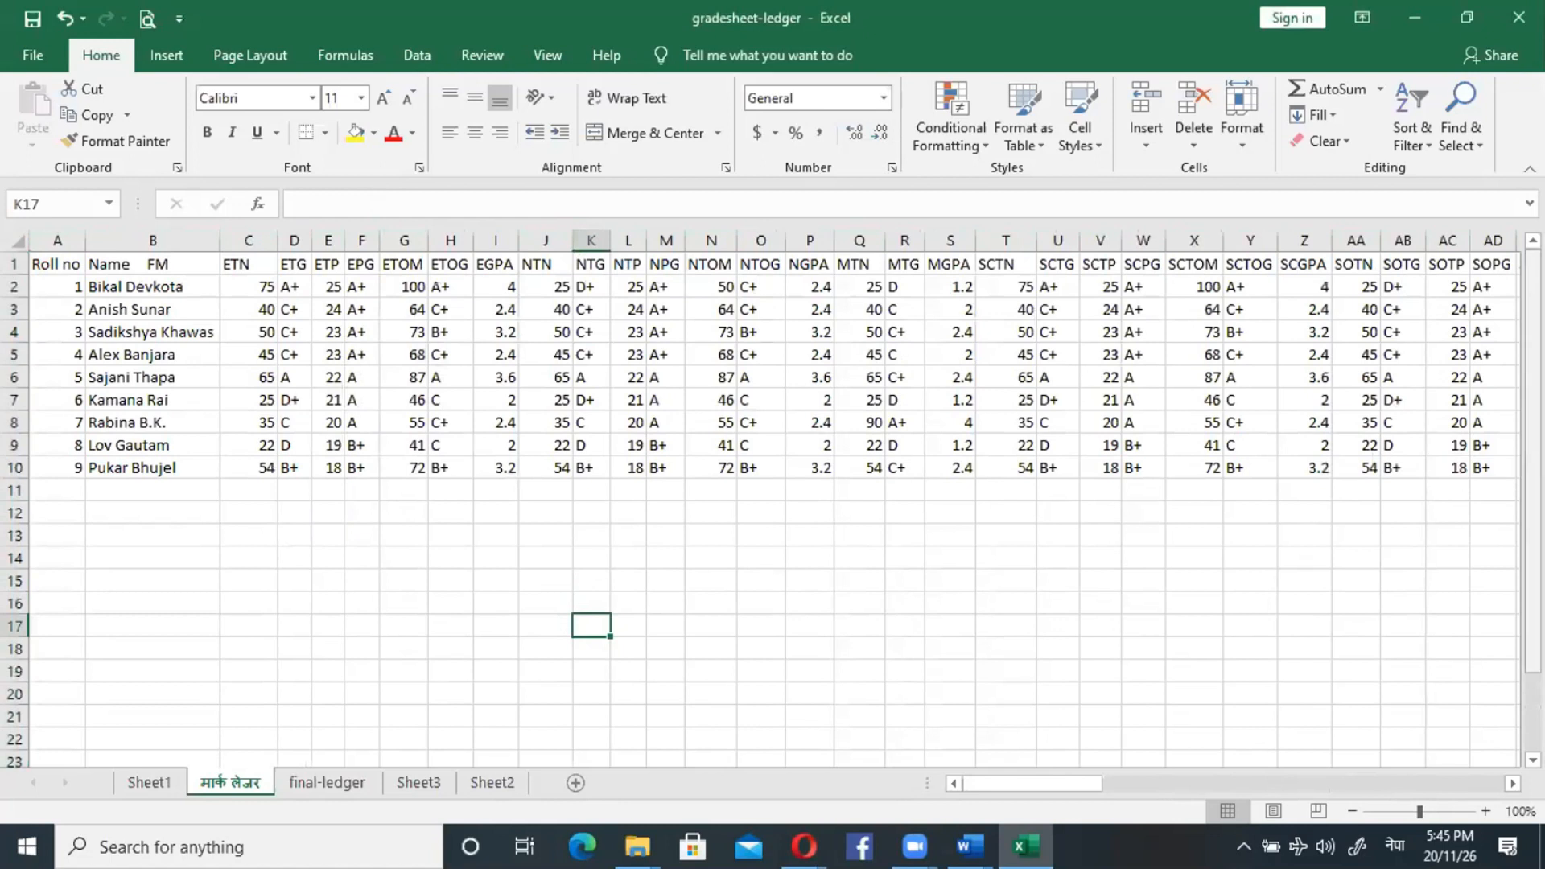
click(249, 264)
click(249, 241)
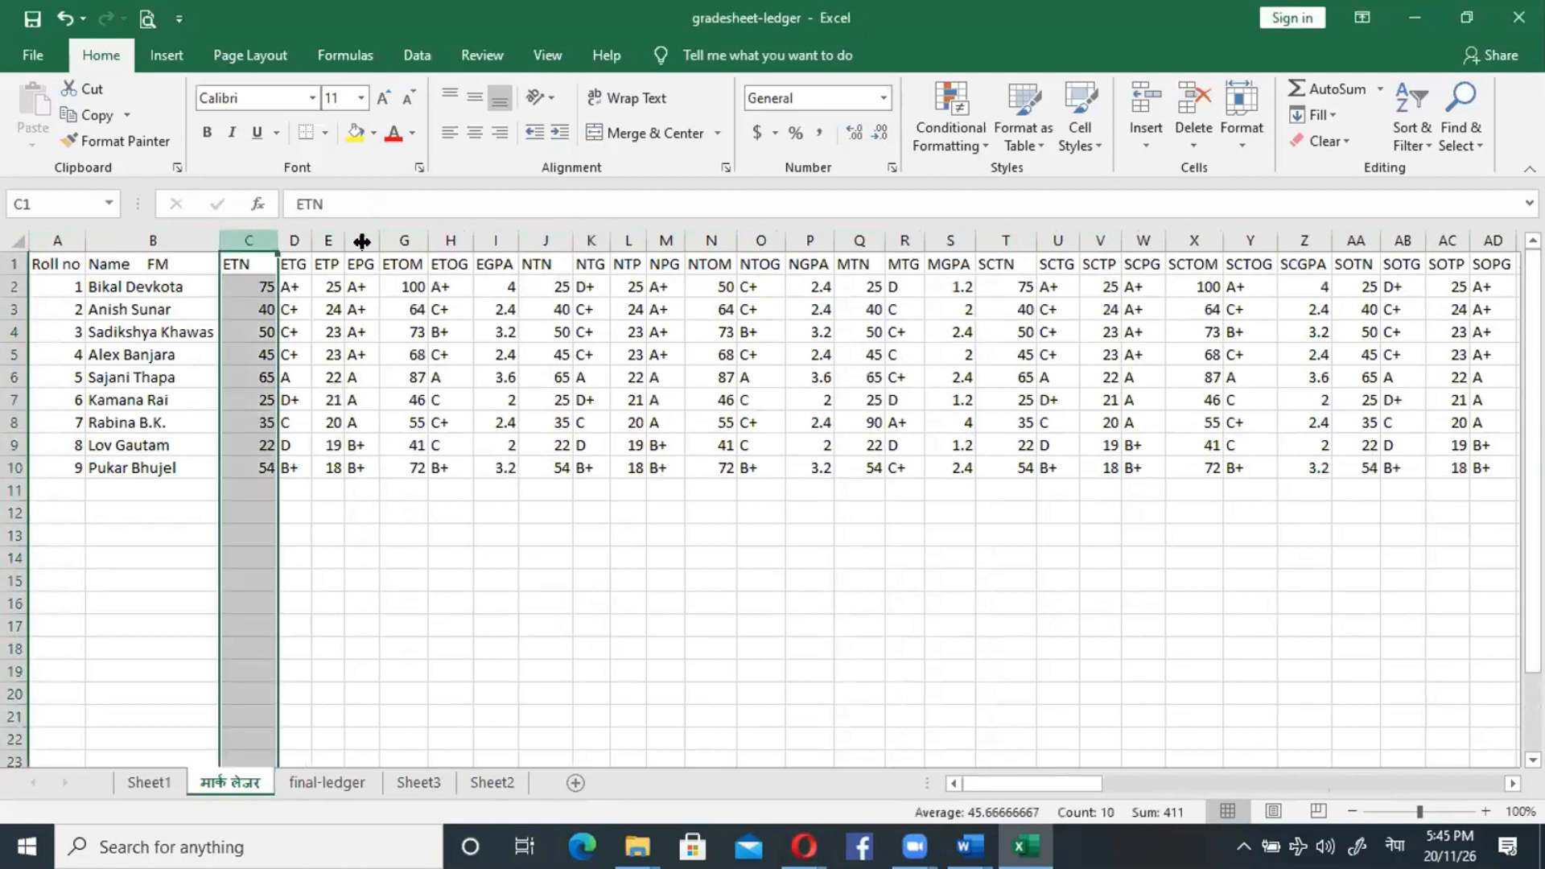
ctrl+click(326, 241)
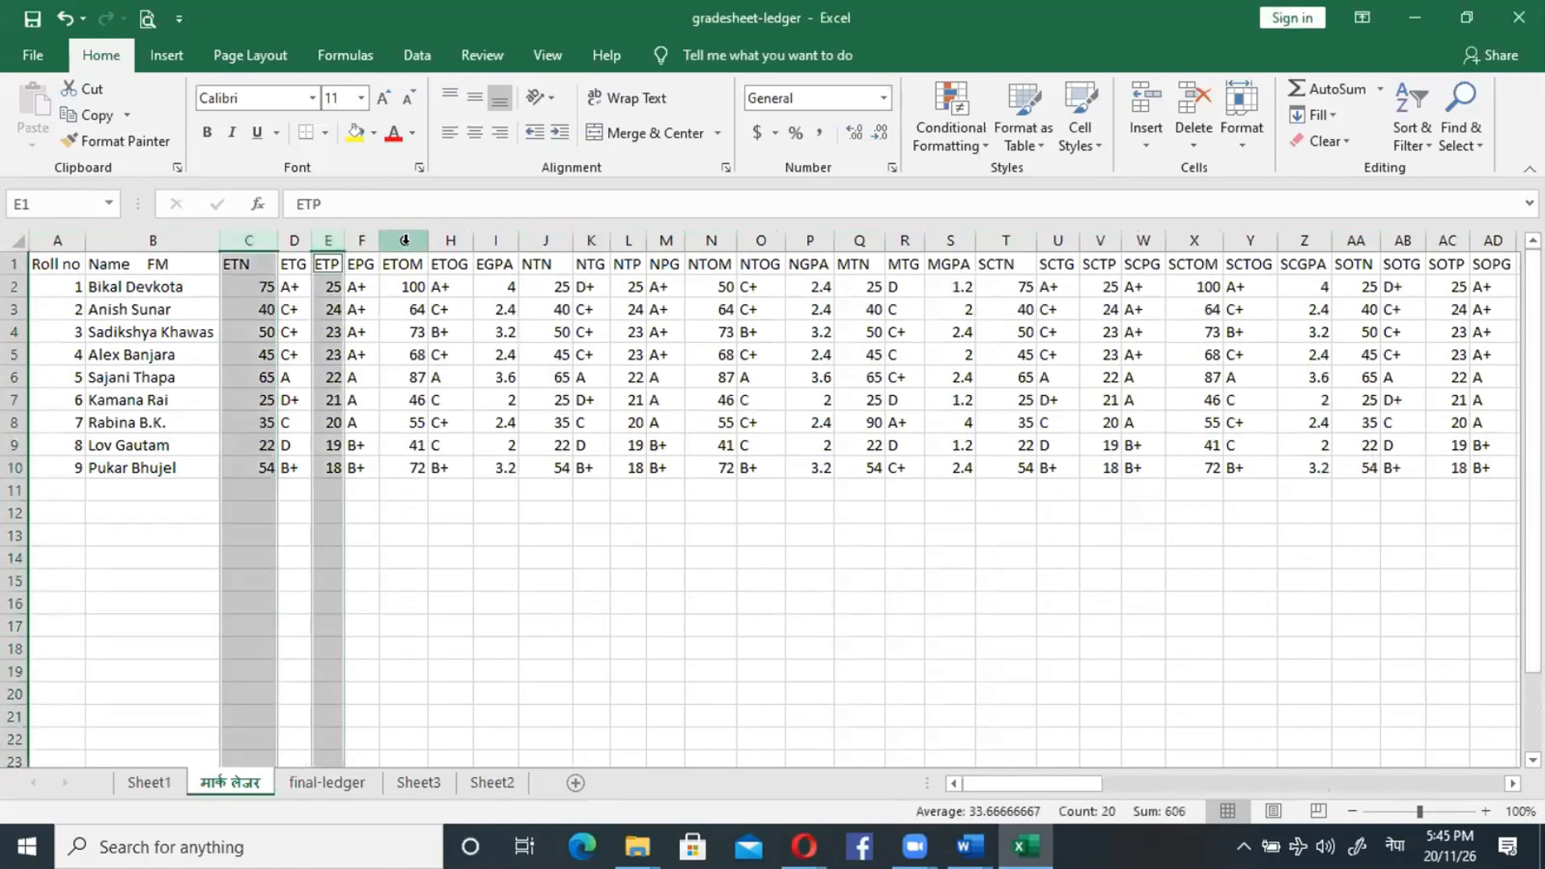
ctrl+click(405, 240)
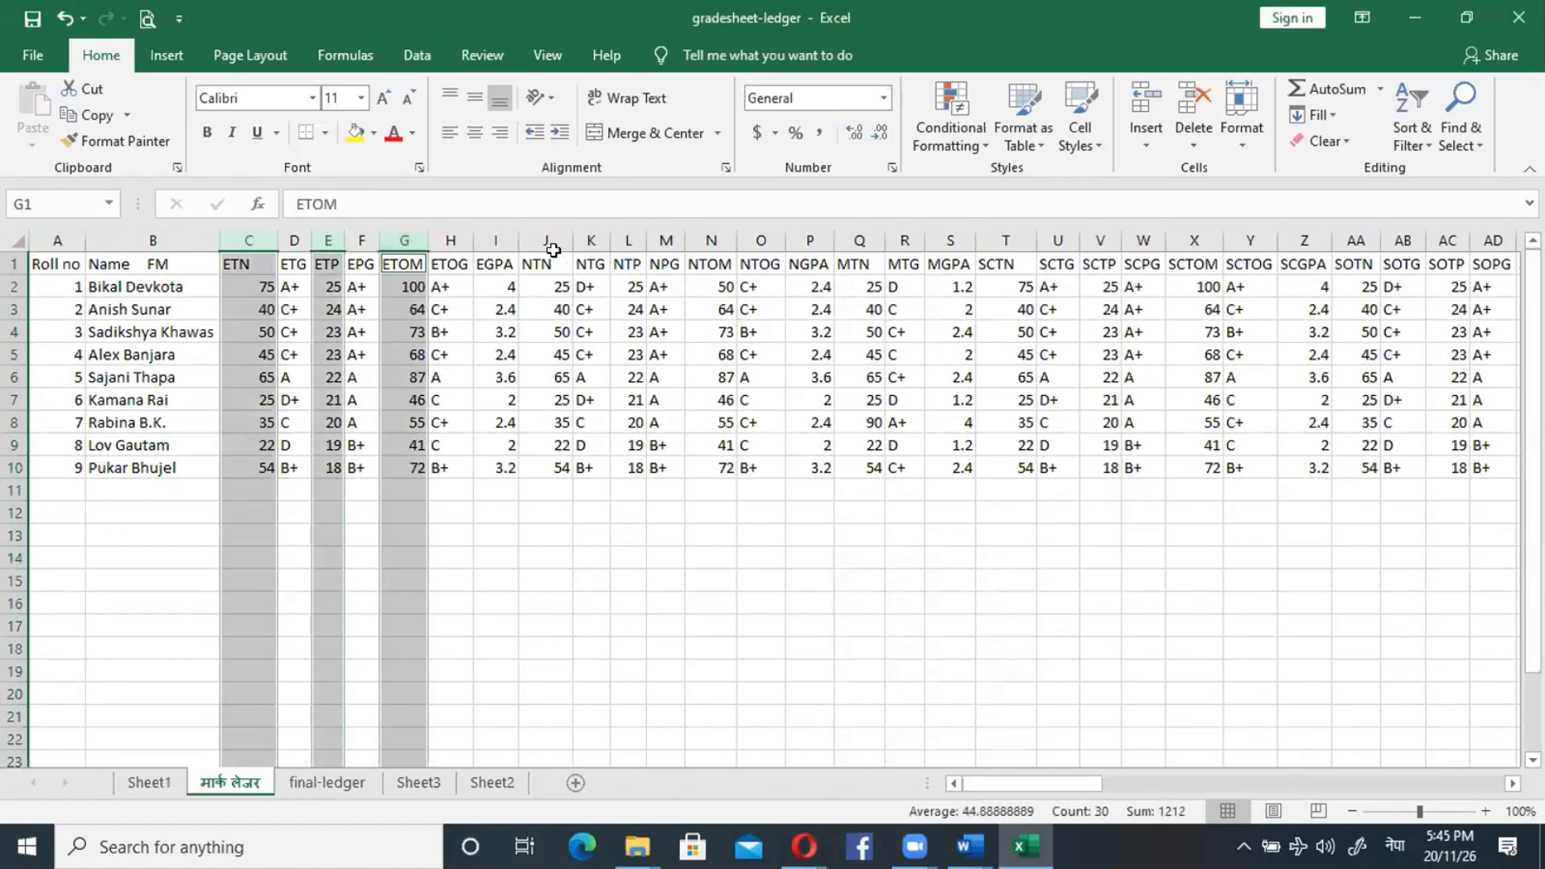
ctrl+click(544, 238)
right_click(544, 239)
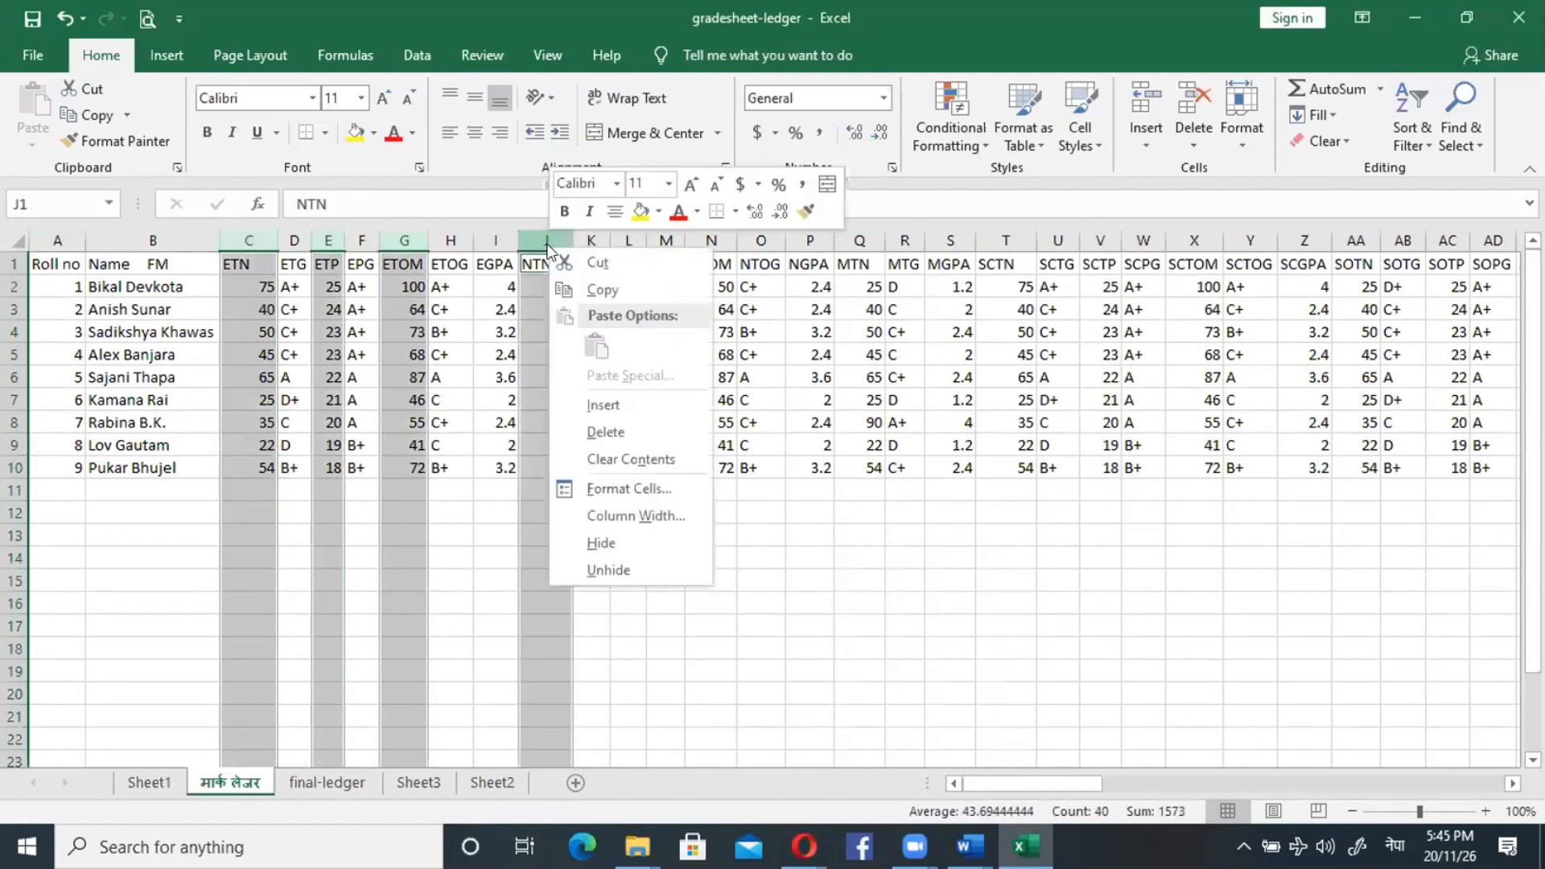
click(610, 419)
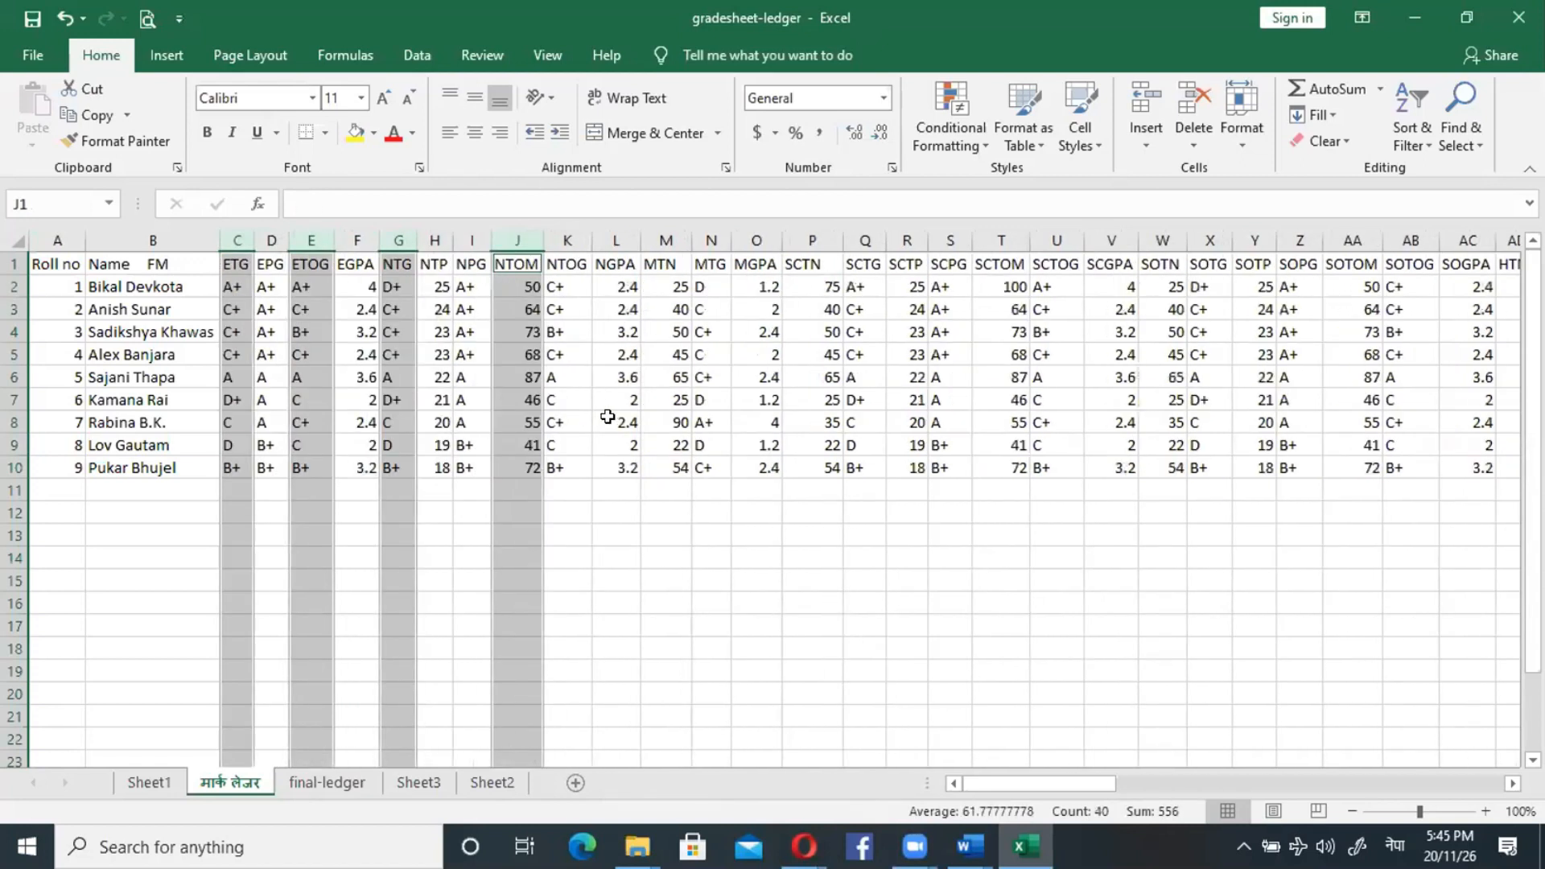
Delete the NTOM, MTN, SCTN, SCTP, SCTOM and SOTN marks columns together from the मार्क लेजर sheet.
click(519, 237)
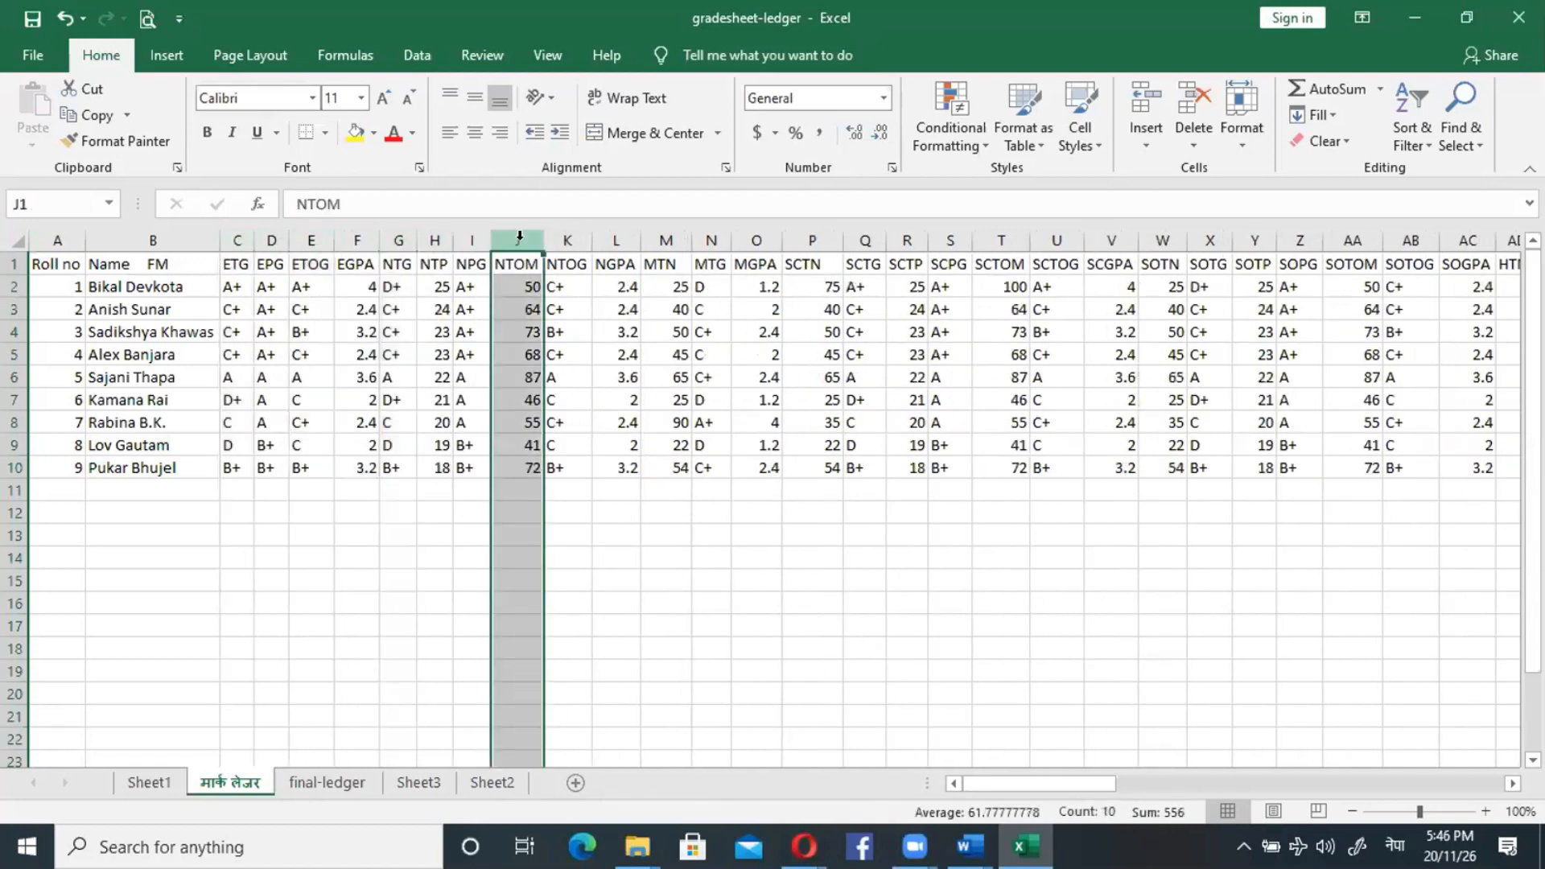
ctrl+click(666, 240)
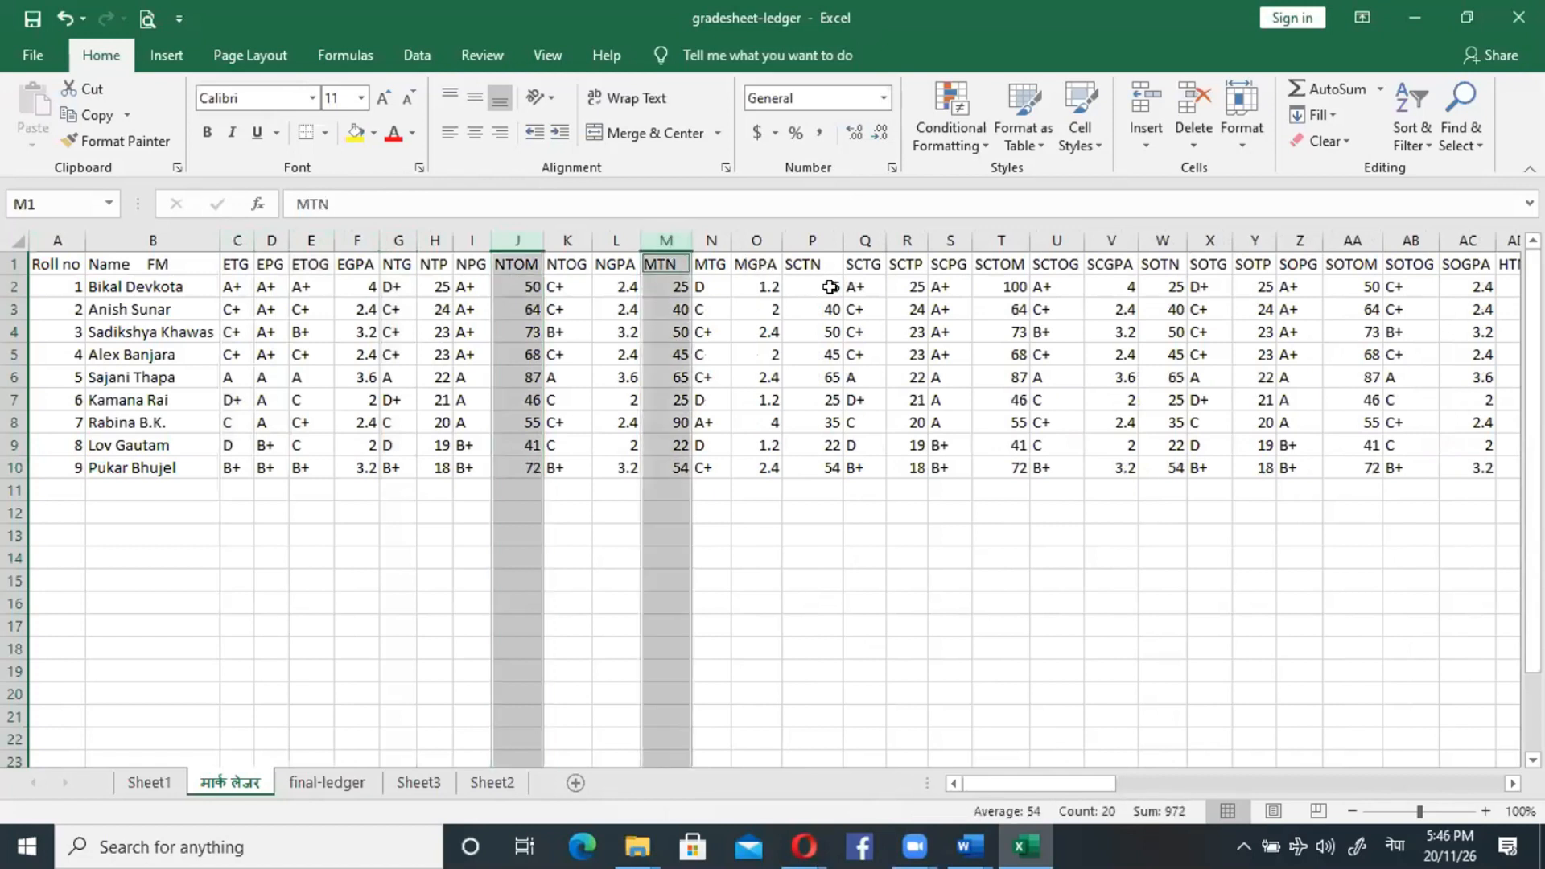
ctrl+click(812, 238)
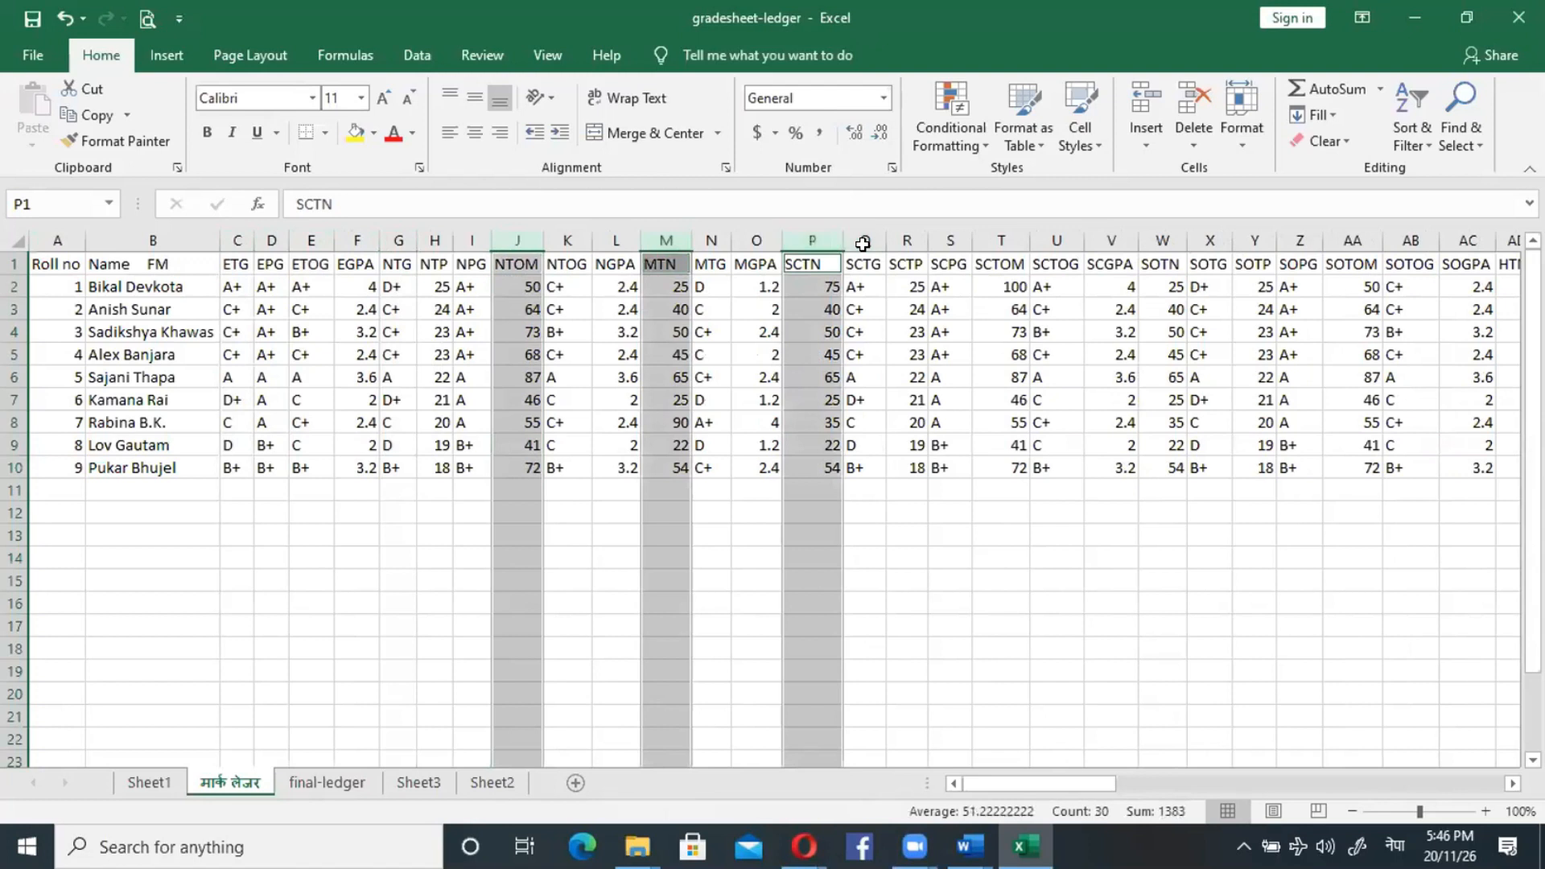
ctrl+click(907, 240)
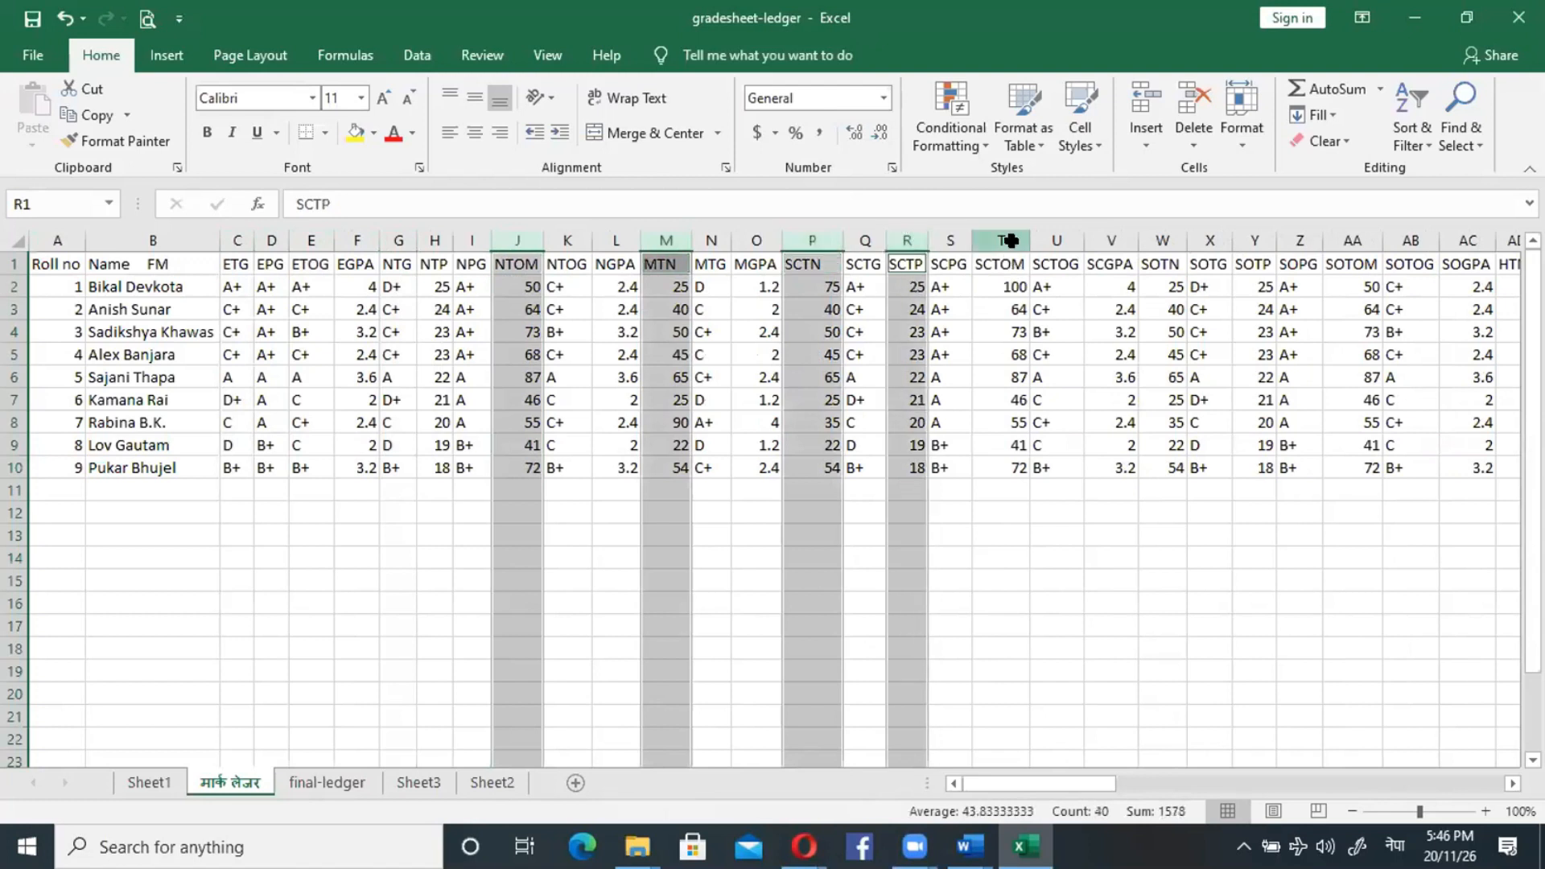
ctrl+click(1014, 239)
ctrl+click(1159, 233)
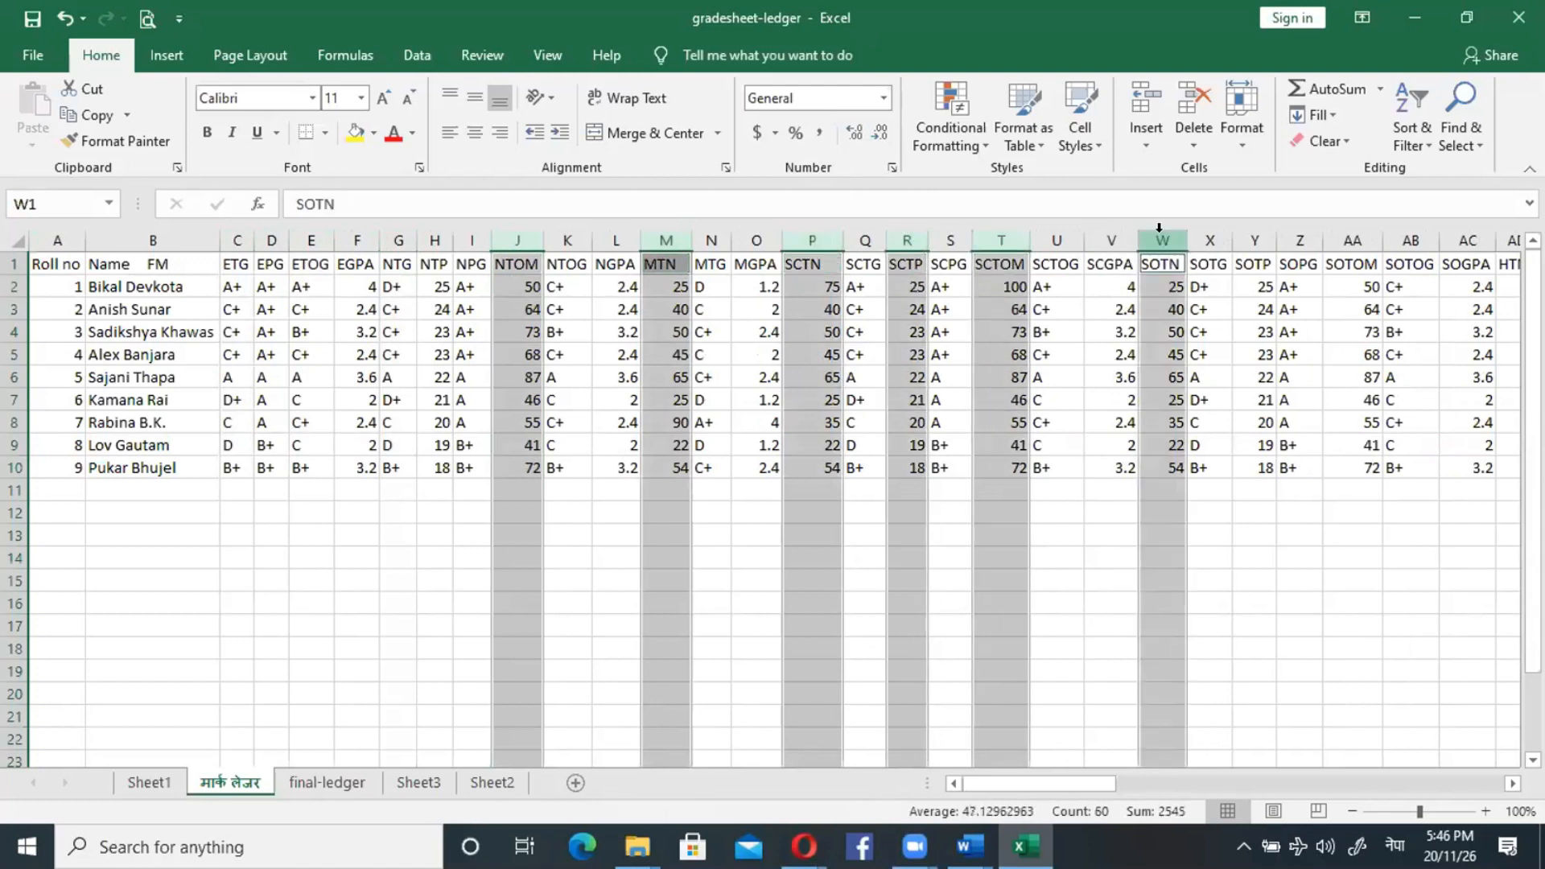
right_click(1163, 240)
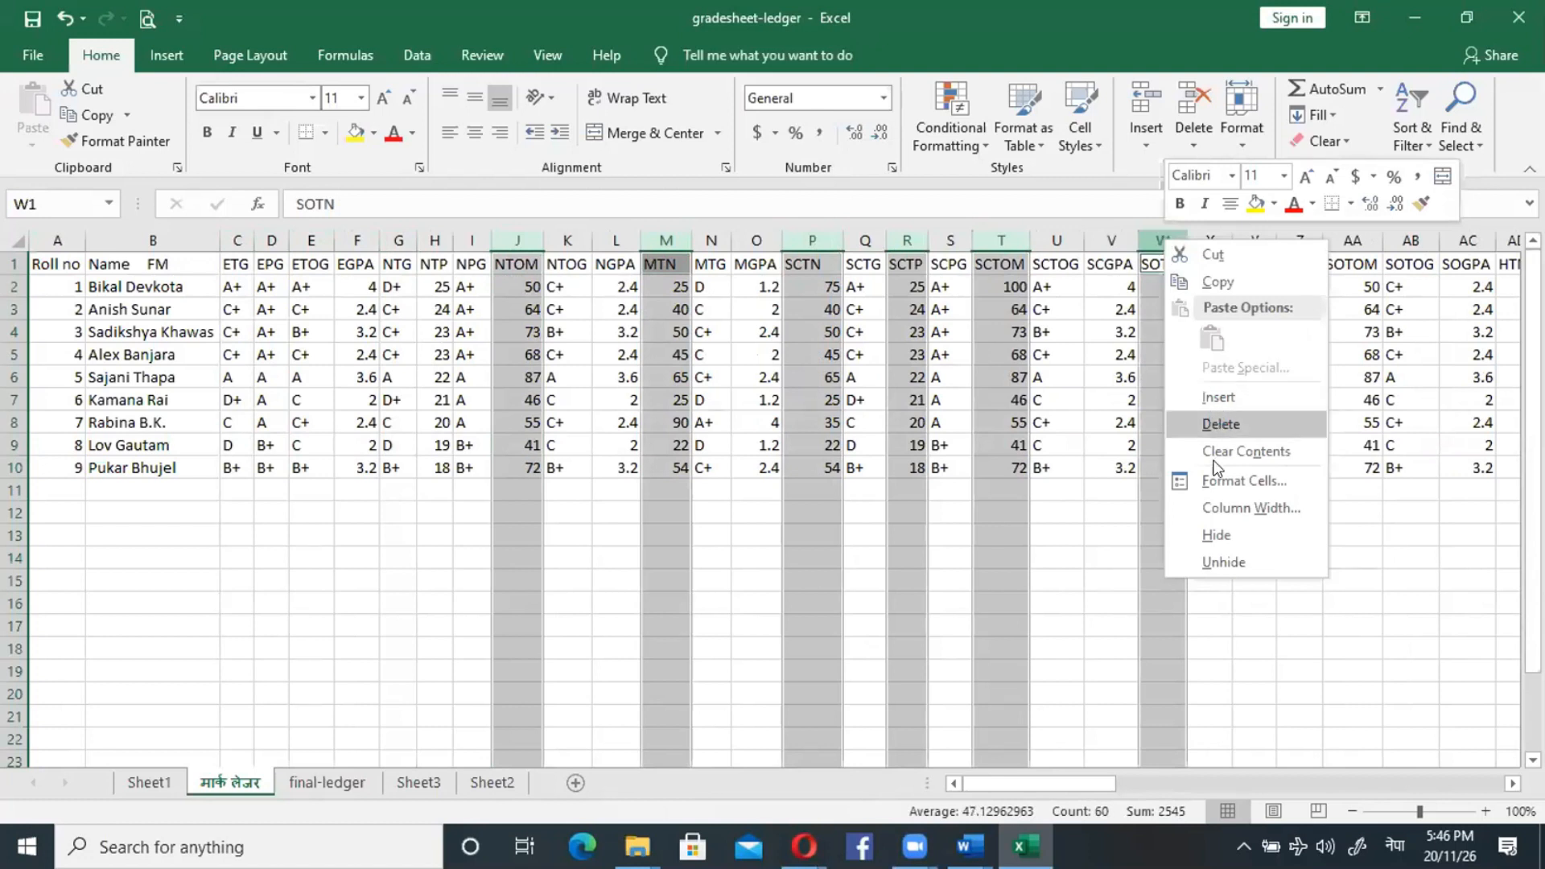
Try to delete the selected marks columns together, dropping SOTN and SCTOM from the selection between attempts.
click(1219, 424)
click(817, 486)
ctrl+click(1162, 240)
ctrl+click(1000, 240)
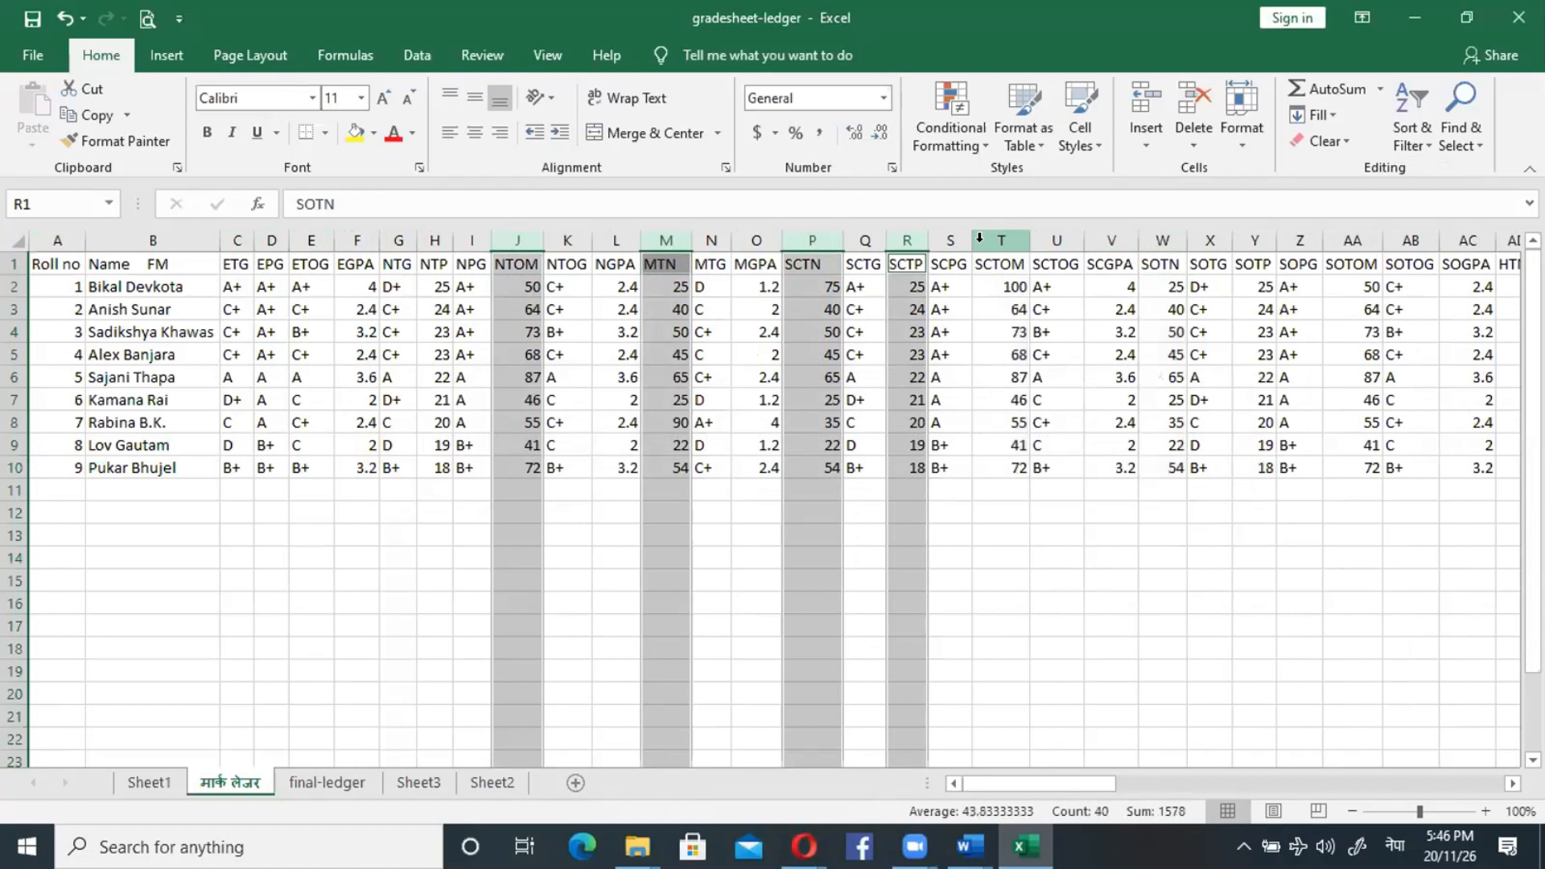
right_click(903, 232)
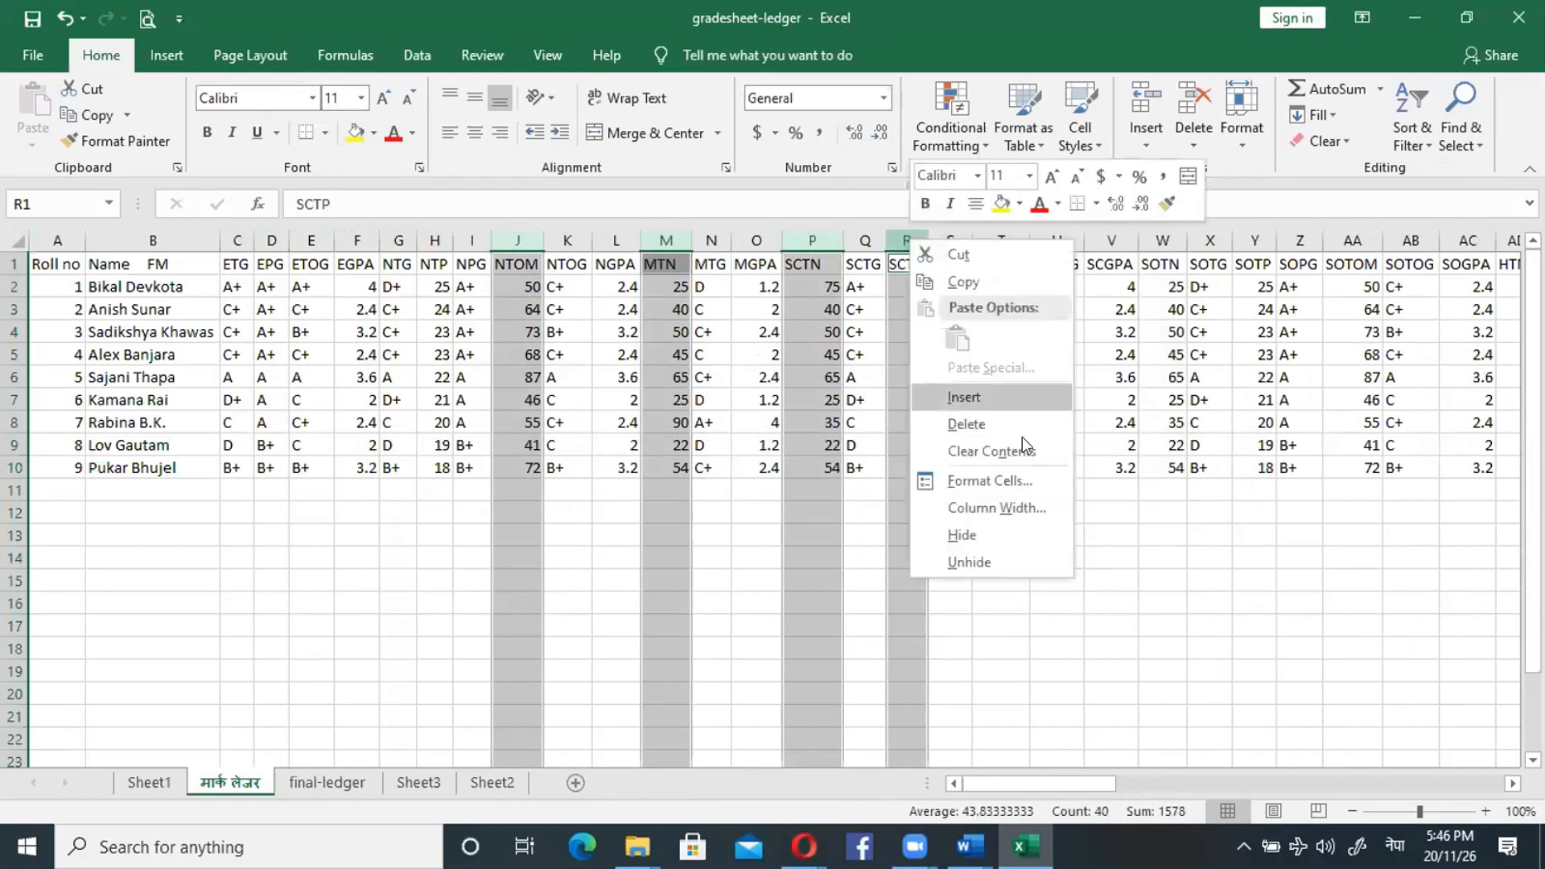
click(998, 417)
click(780, 486)
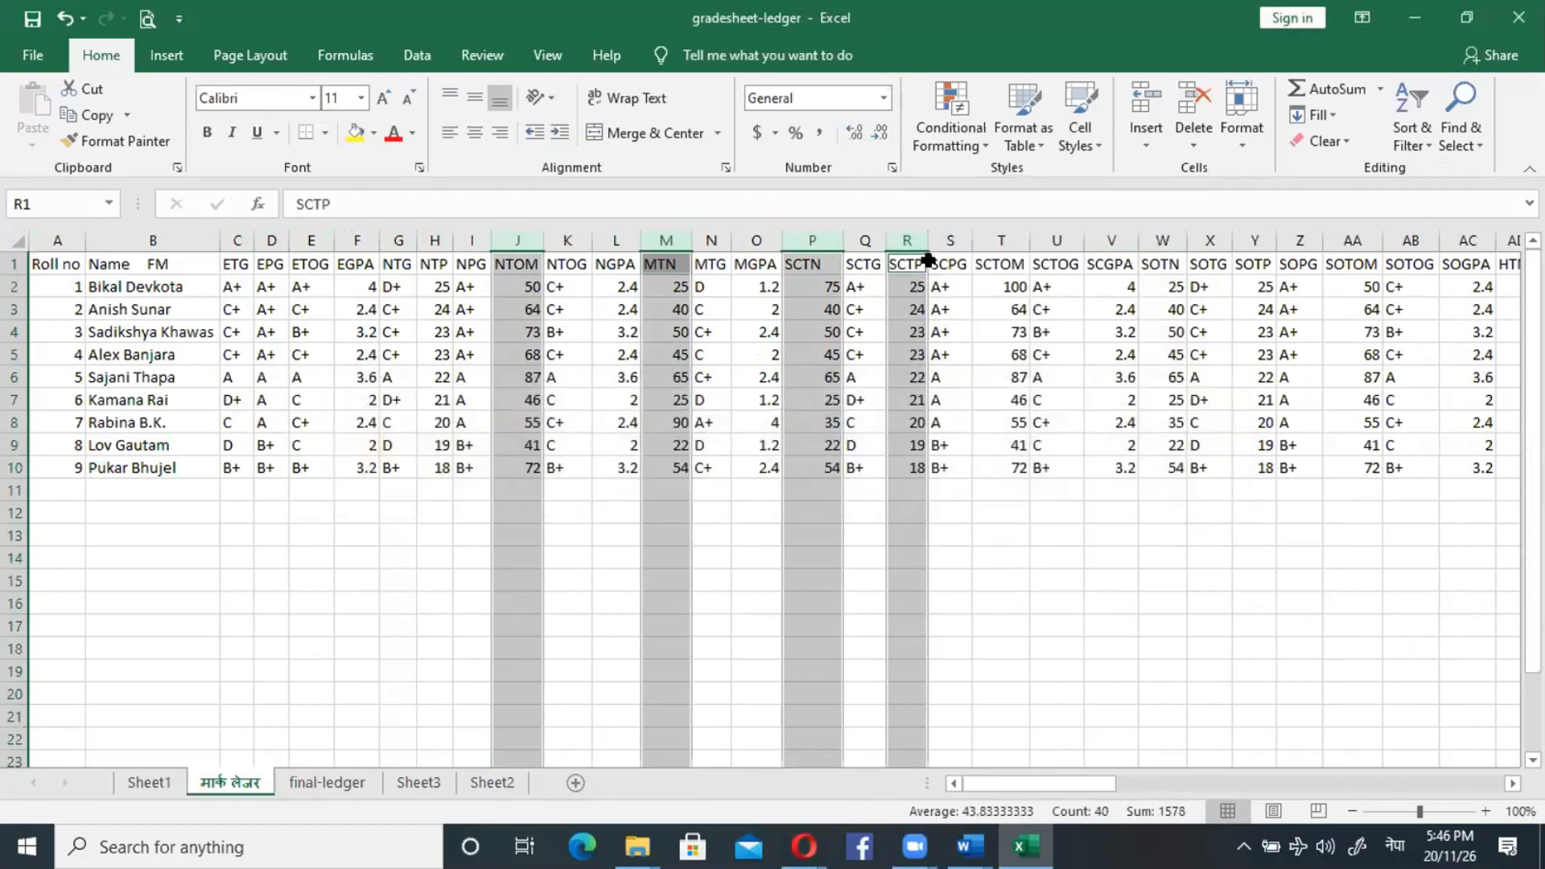
Retry deleting the marks columns with SCTP removed from the selection, then with only NTOM and MTN selected.
ctrl+click(900, 233)
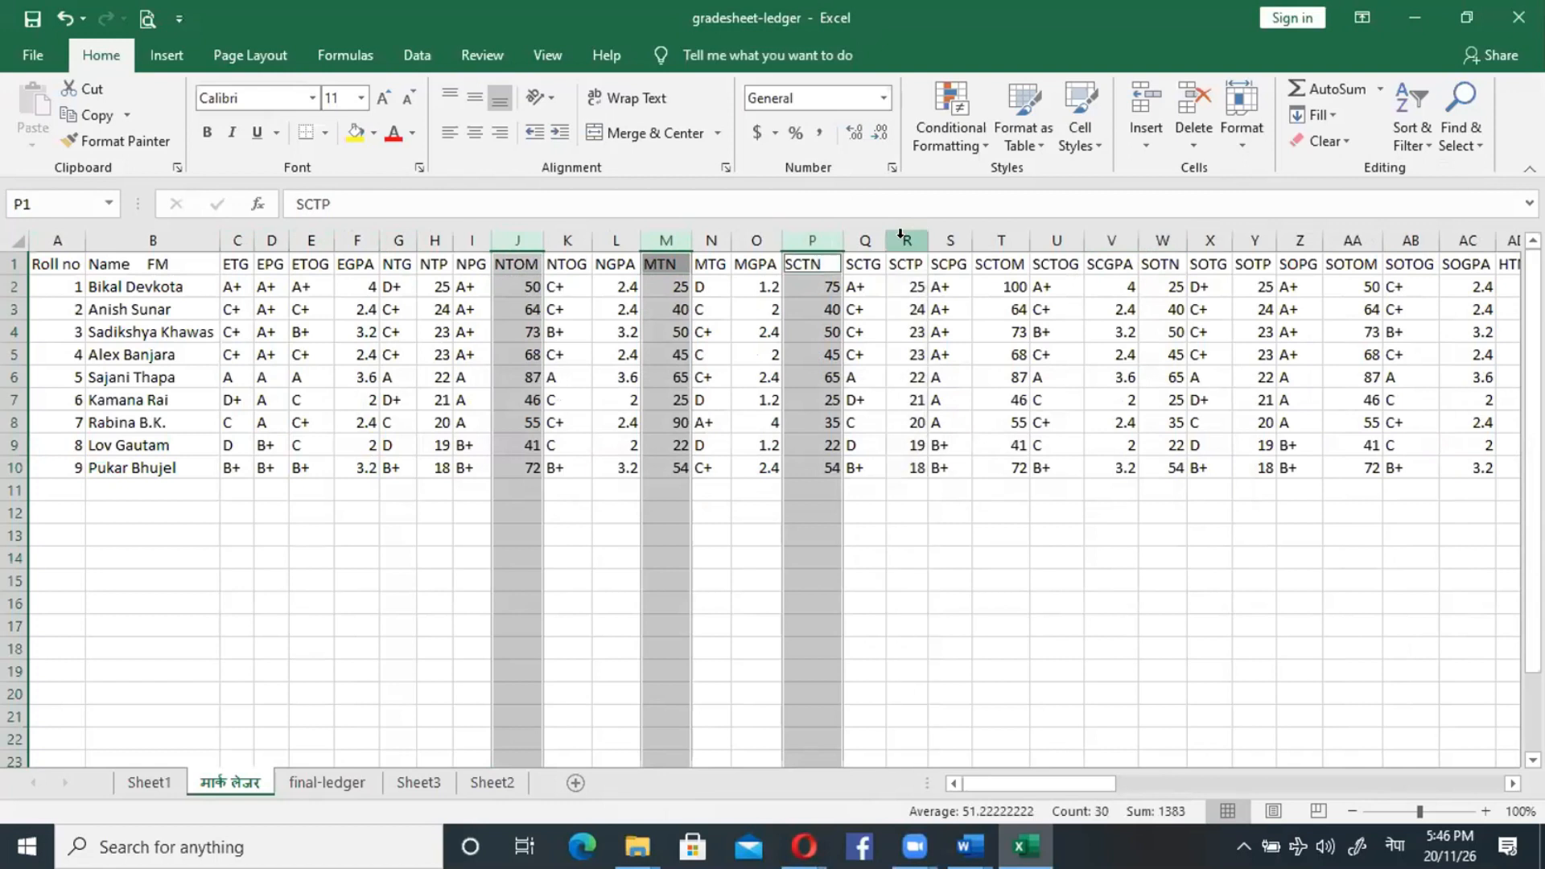
right_click(796, 235)
click(842, 423)
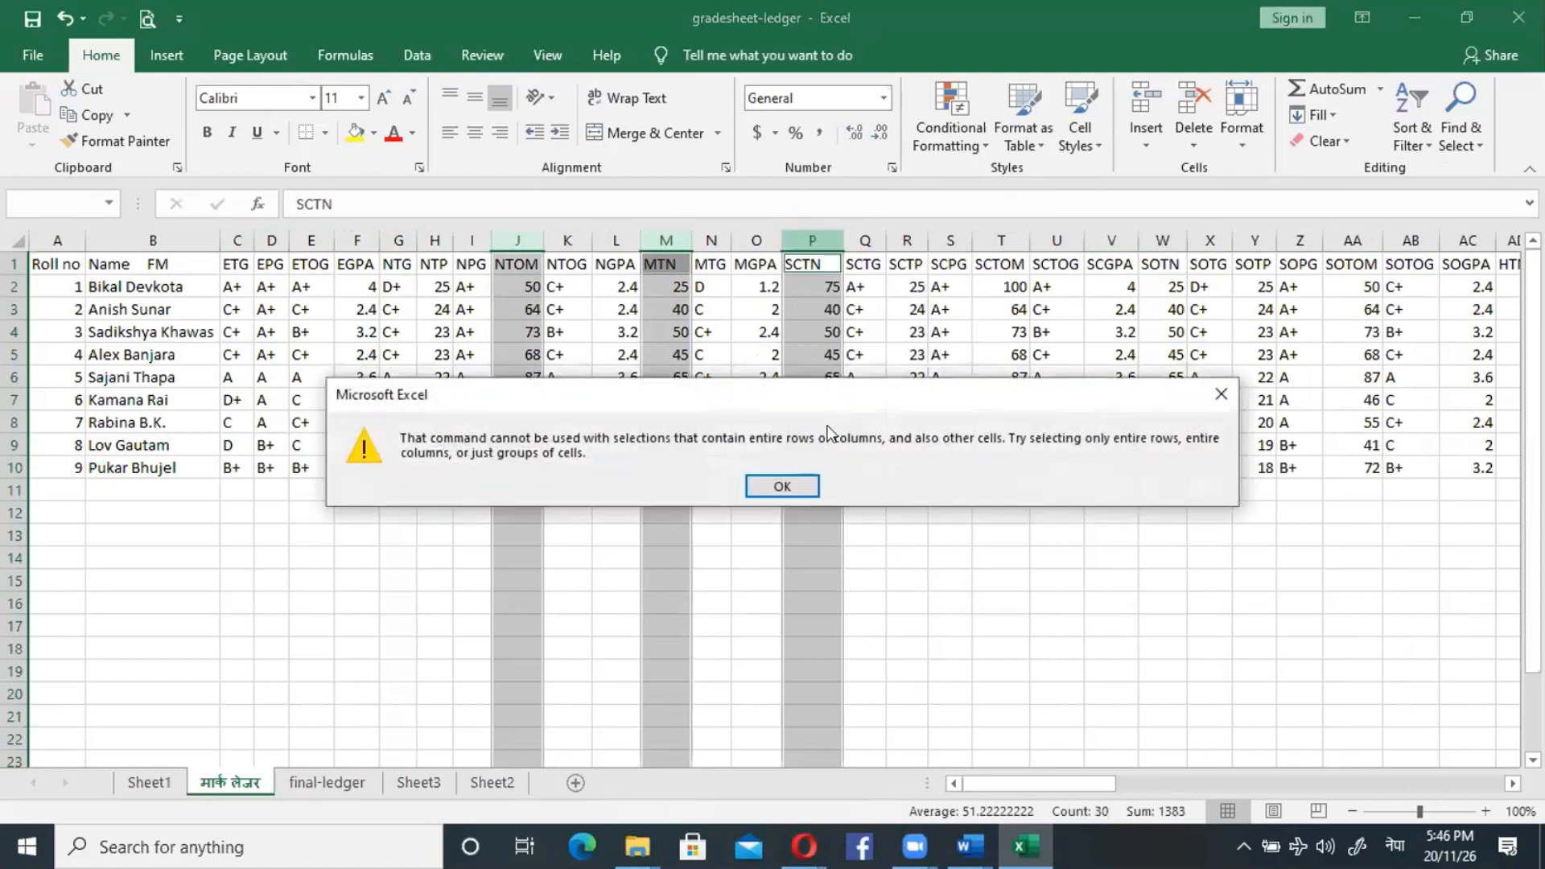
click(791, 486)
ctrl+click(797, 235)
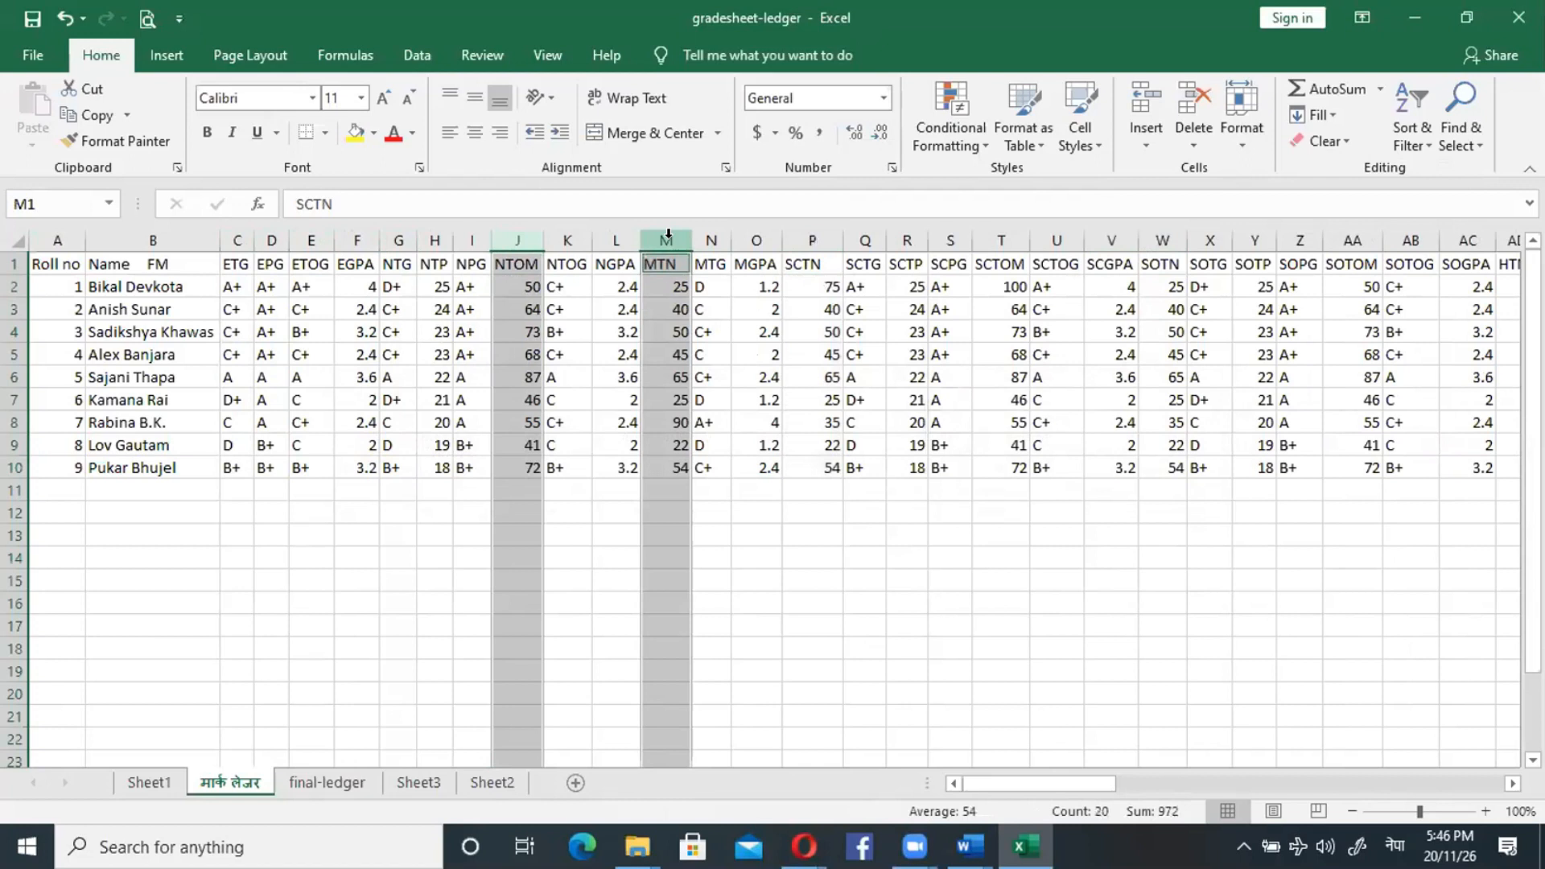
right_click(667, 234)
click(724, 422)
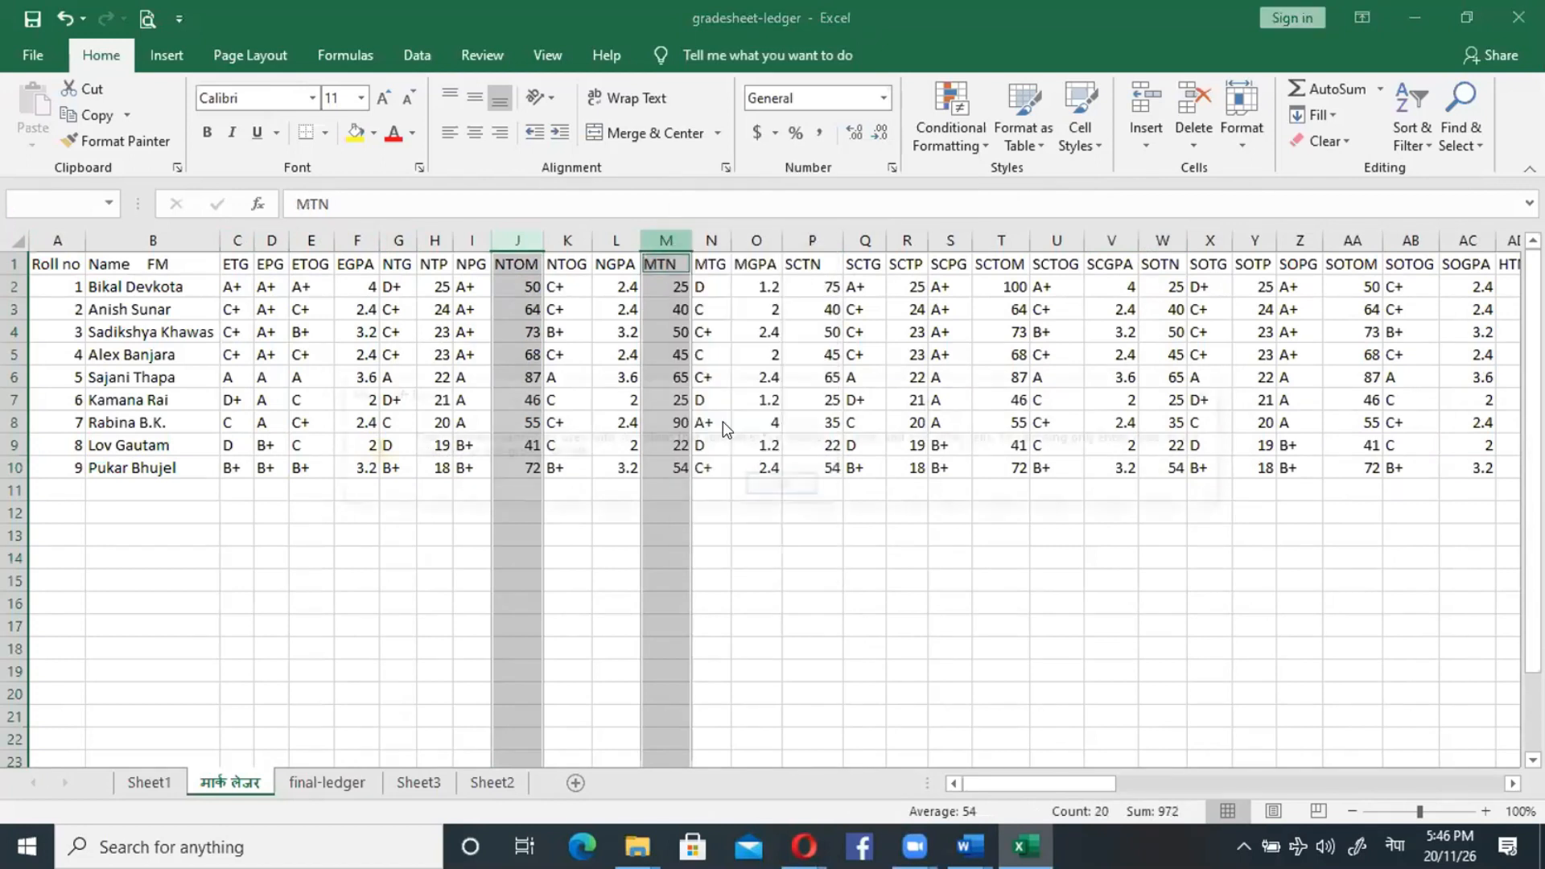
click(778, 484)
Remove MTN from the column selection and delete the NTOM column alone.
ctrl+click(666, 239)
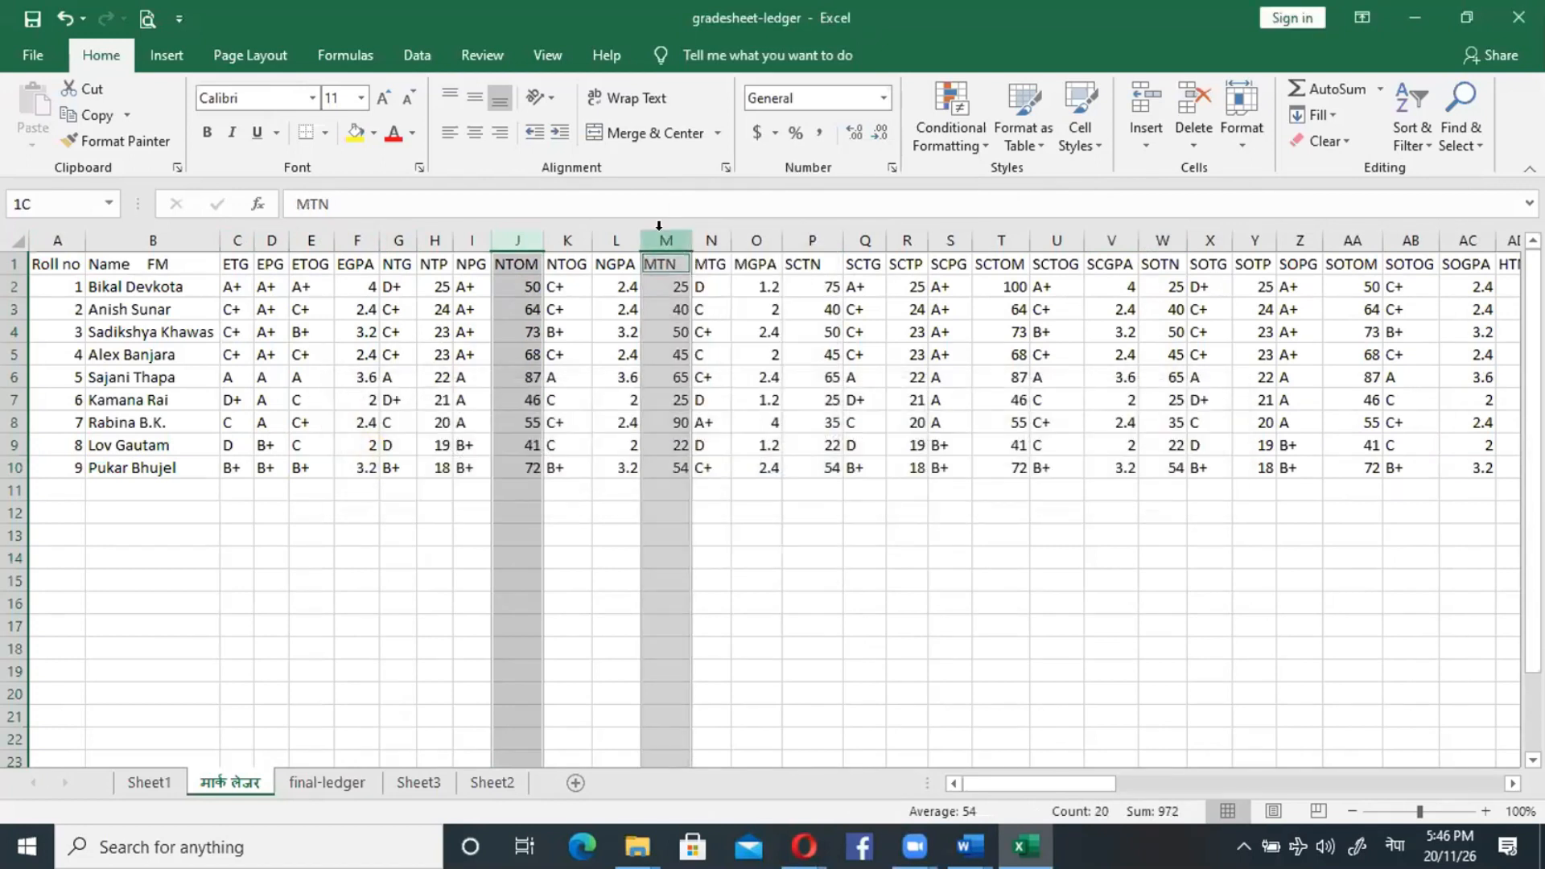
right_click(519, 242)
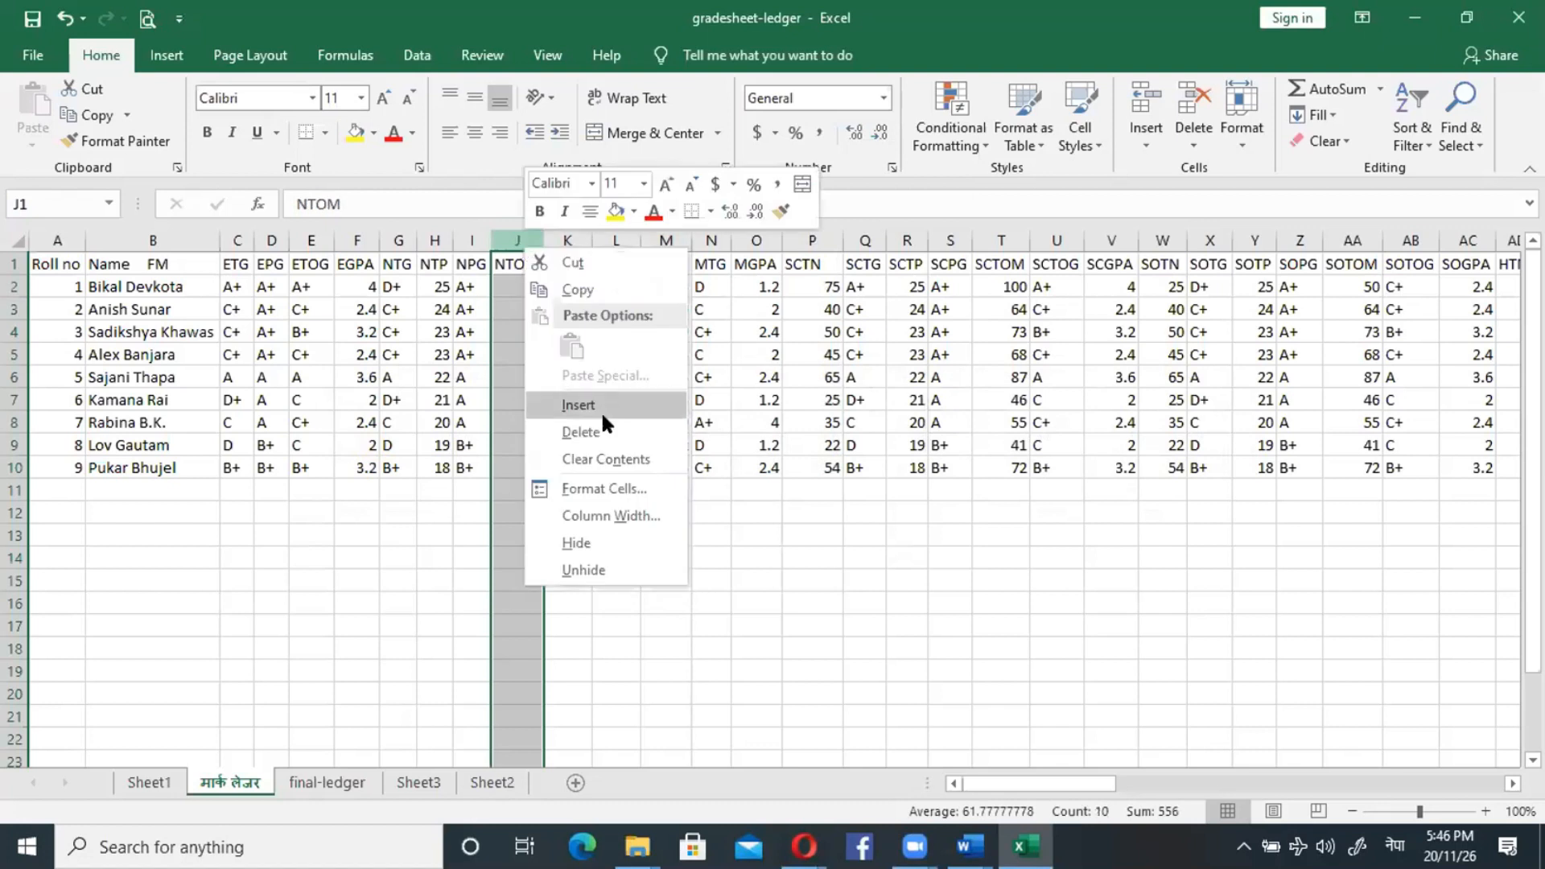
click(602, 430)
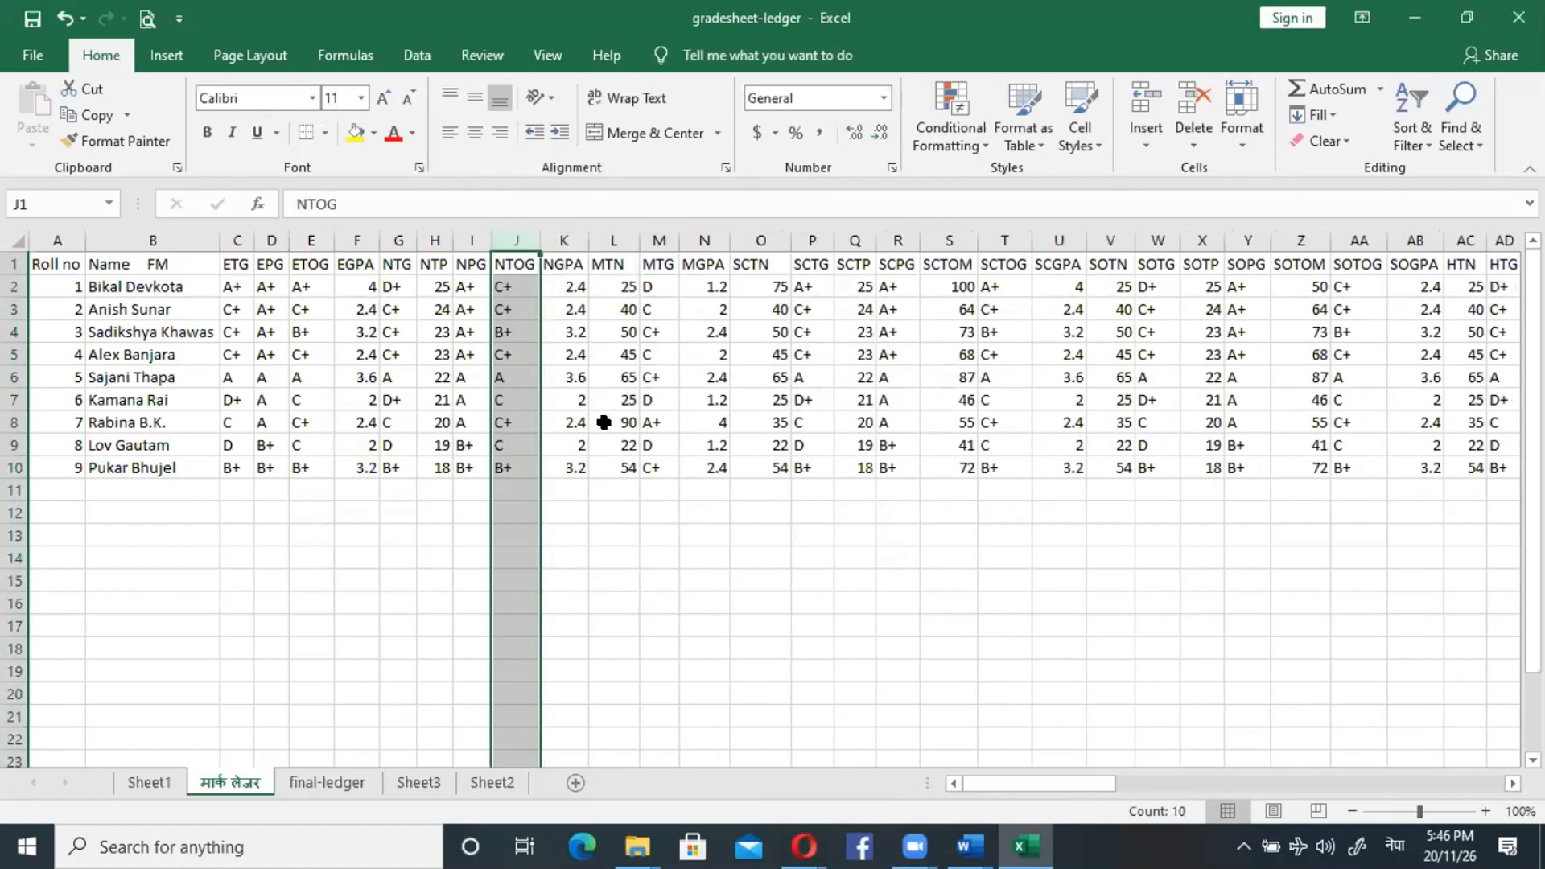
Delete the MTN, SCTN and SCTP columns together from the mark ledger.
click(598, 239)
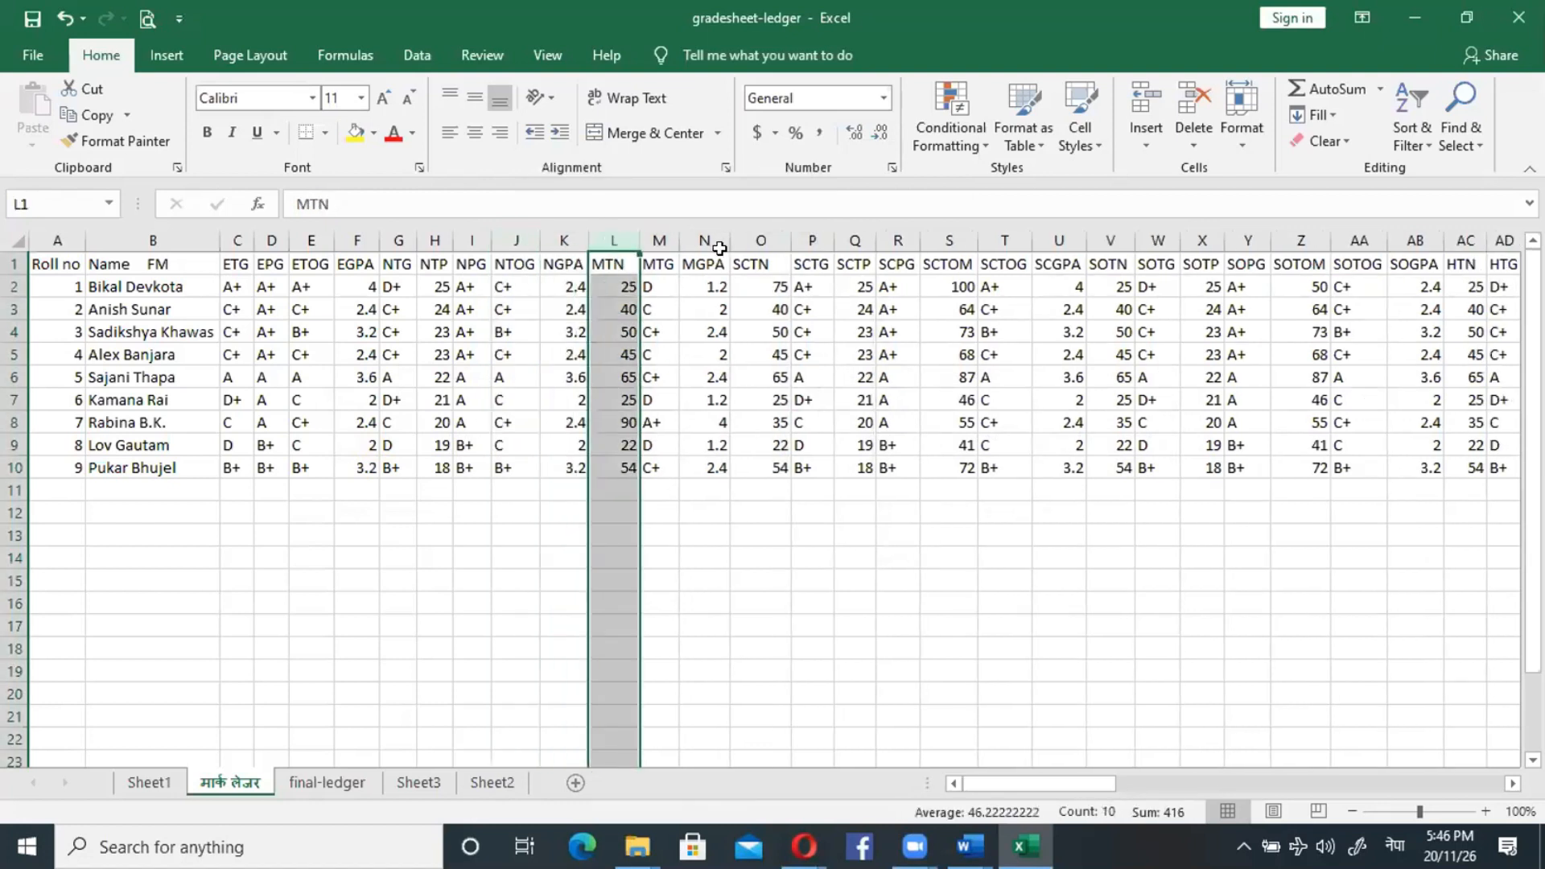
ctrl+click(765, 229)
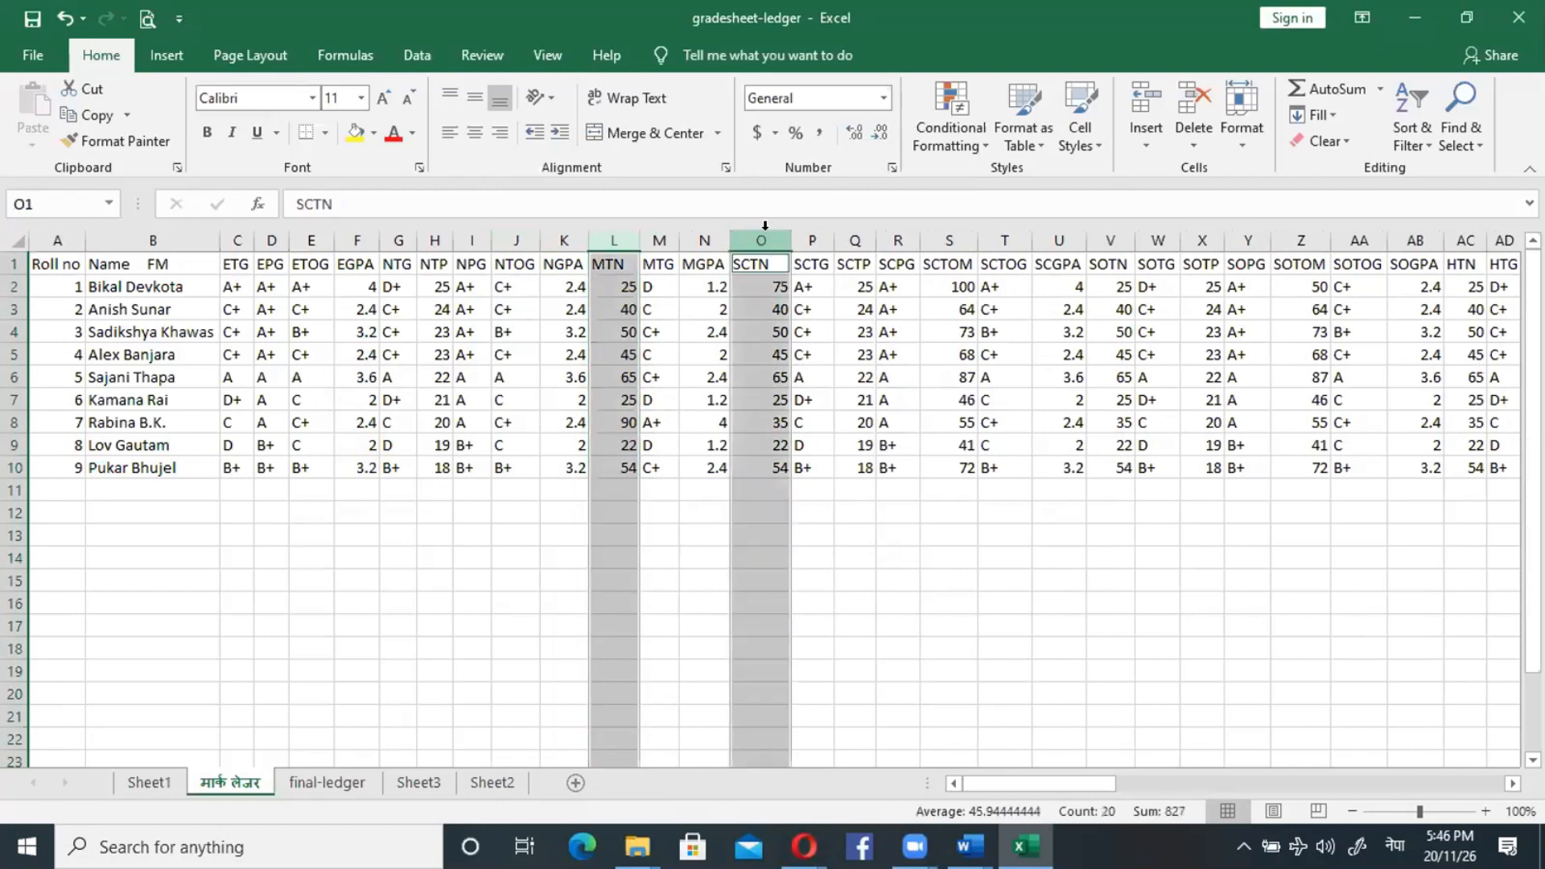
ctrl+click(850, 240)
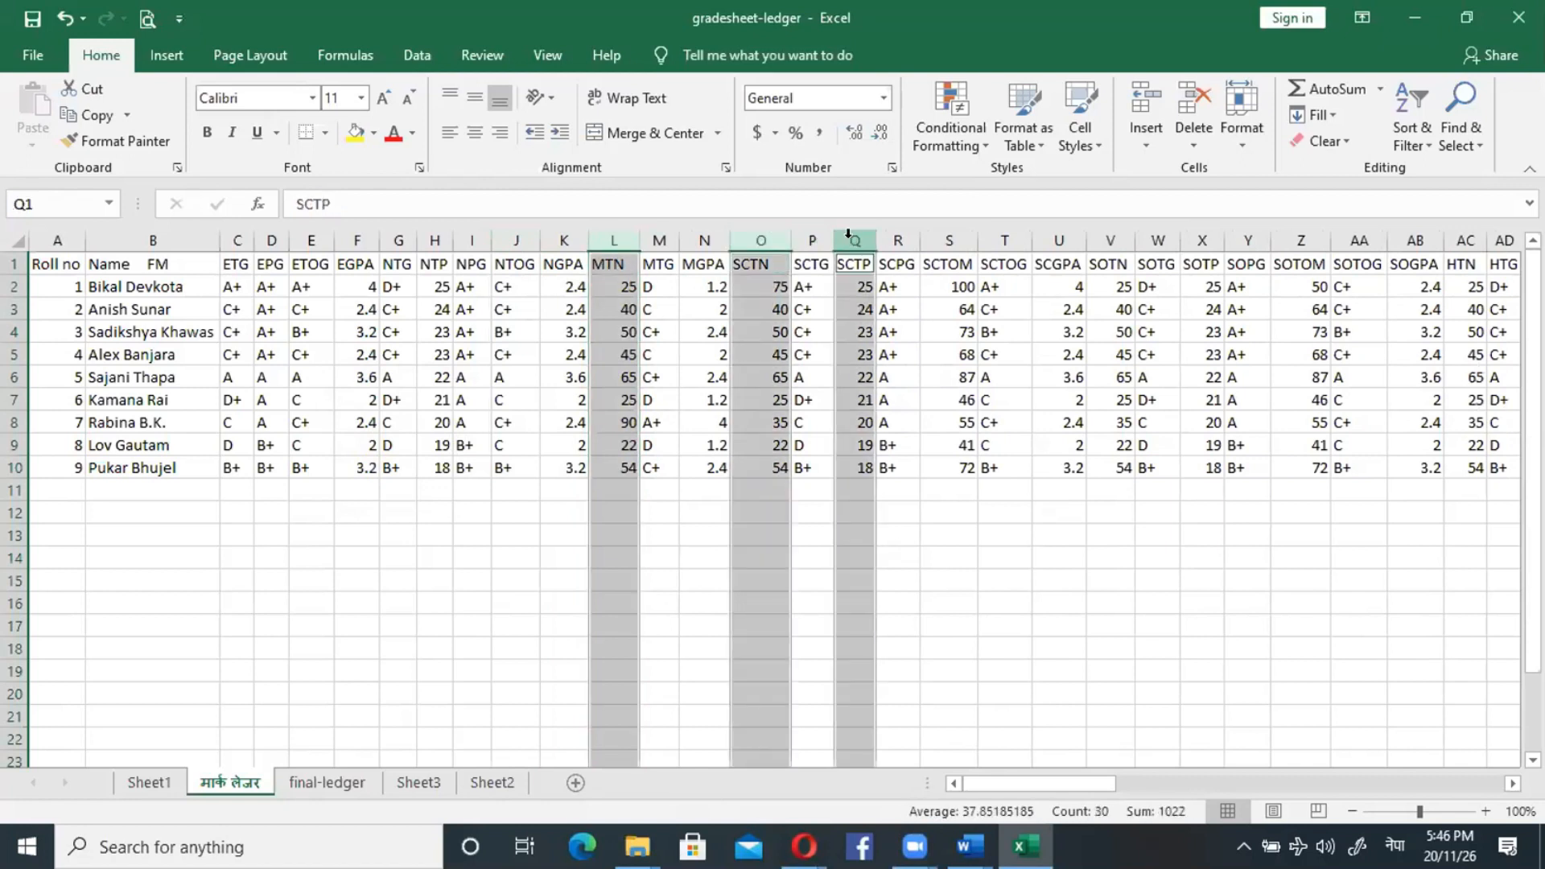
right_click(848, 229)
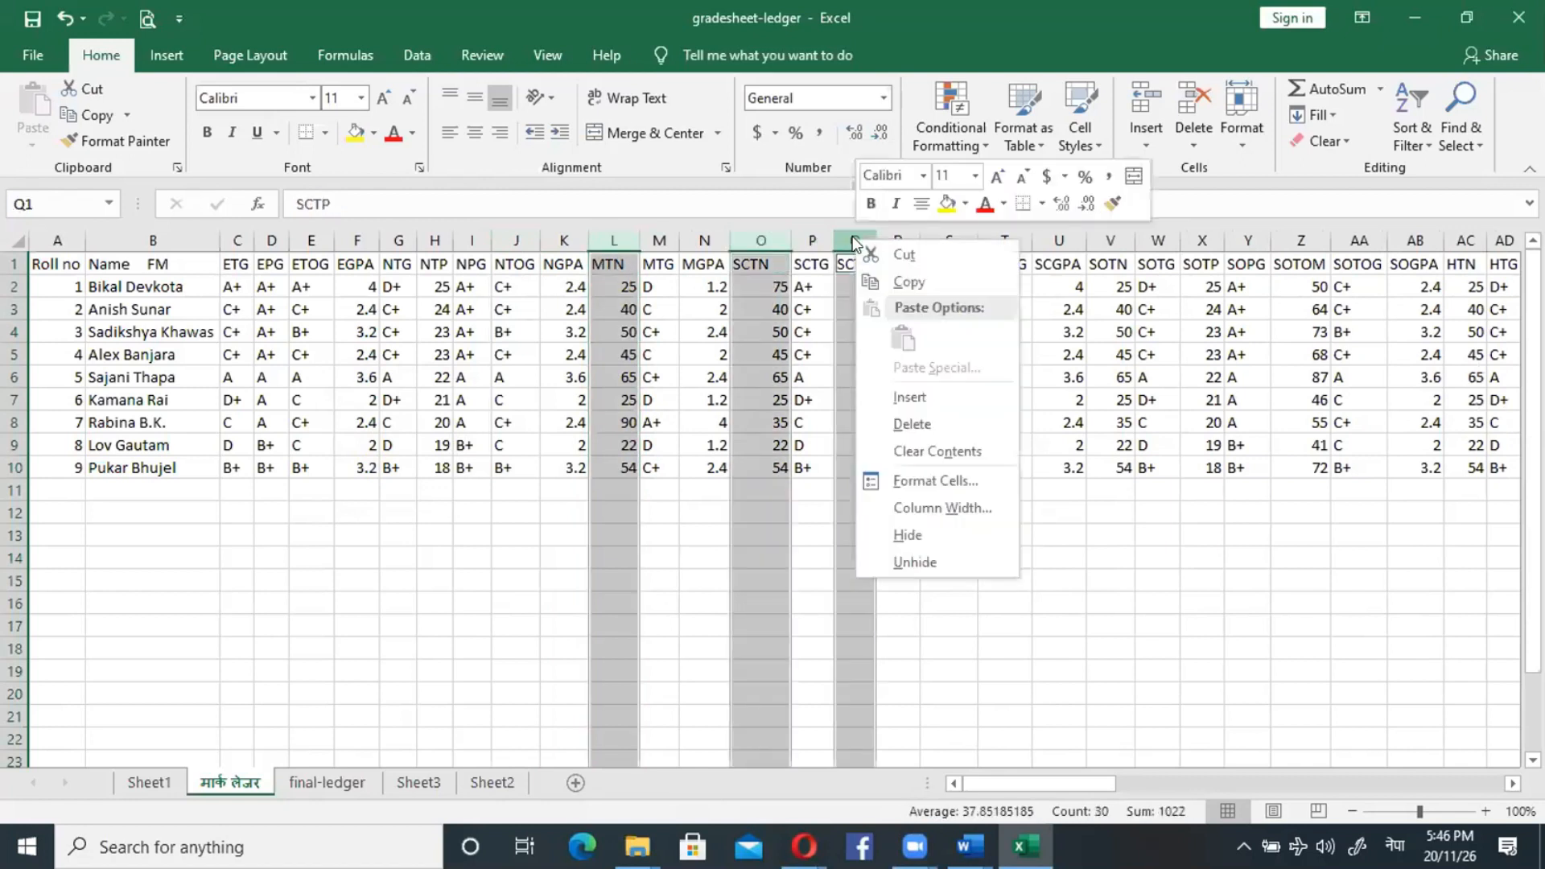
click(891, 421)
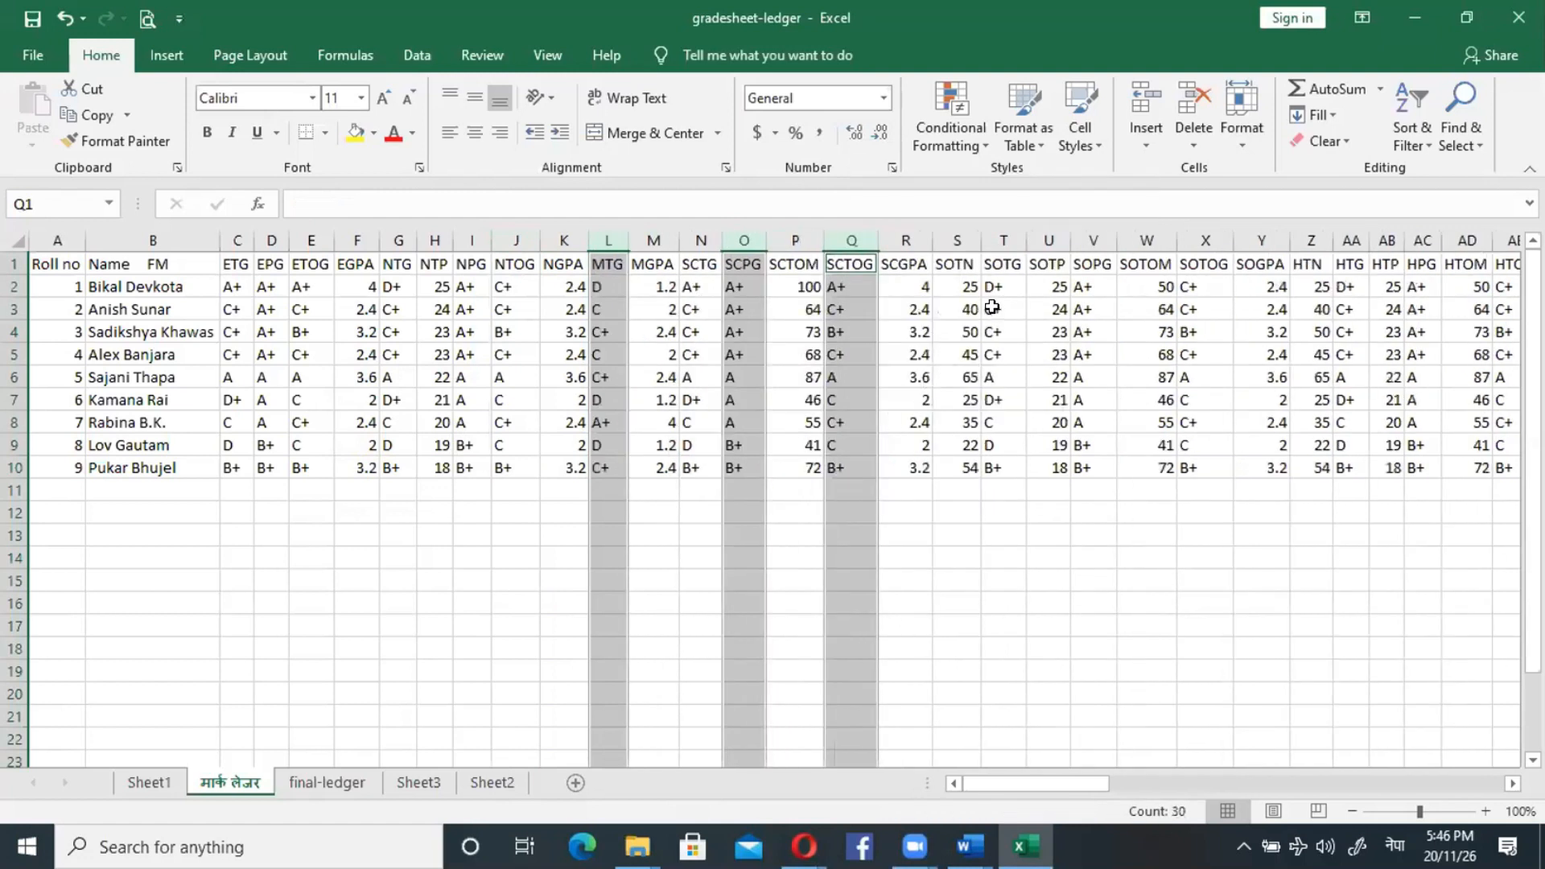
Delete the SOTN, SOTP and SOTOM columns together.
click(958, 238)
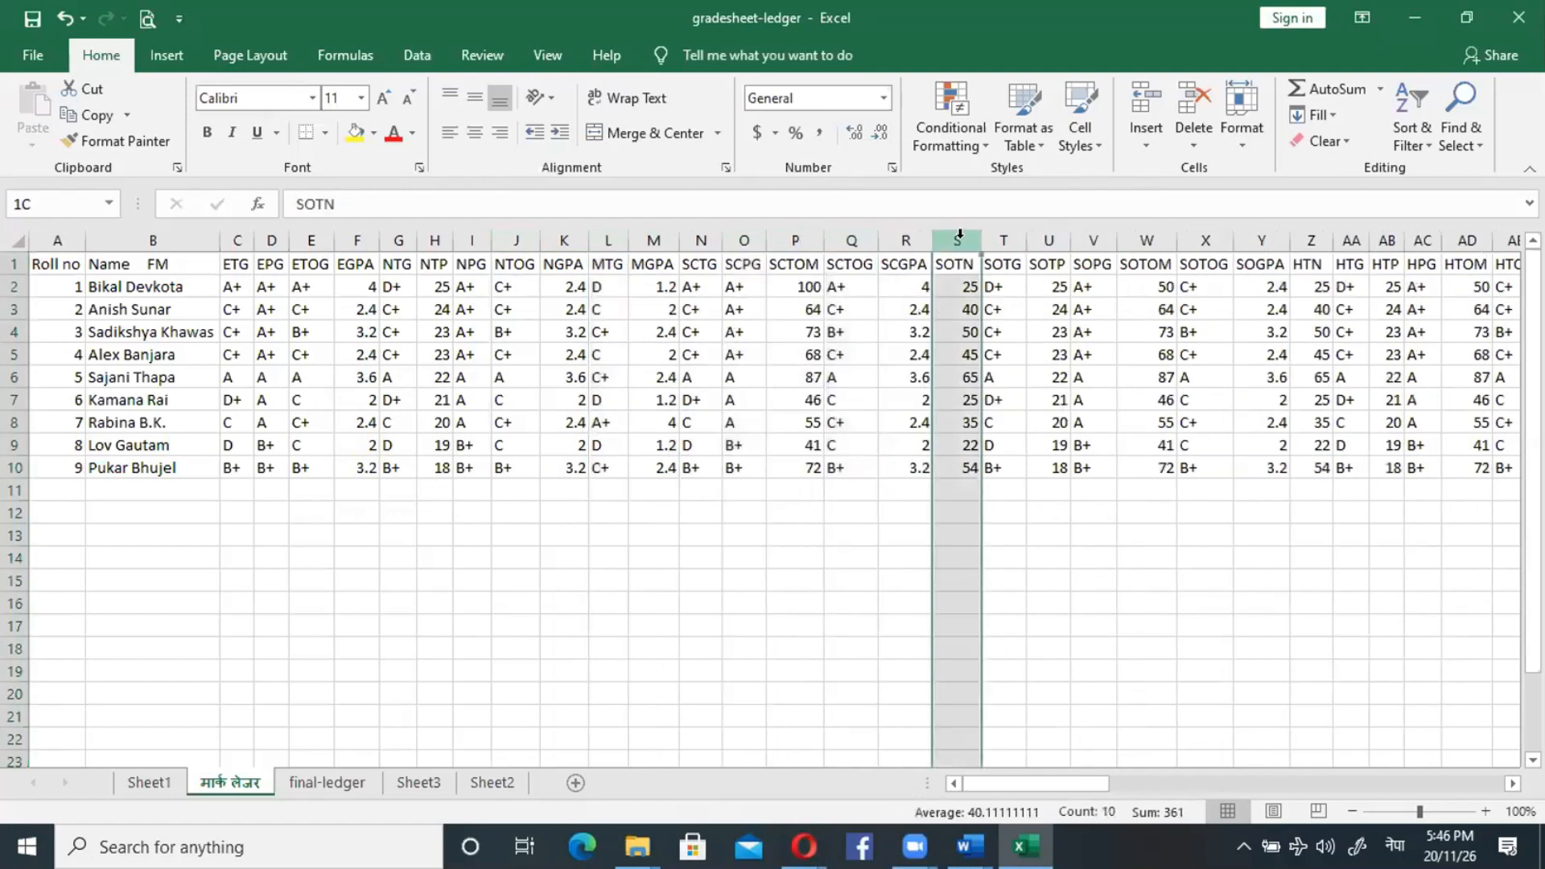
ctrl+click(1049, 238)
ctrl+click(1144, 239)
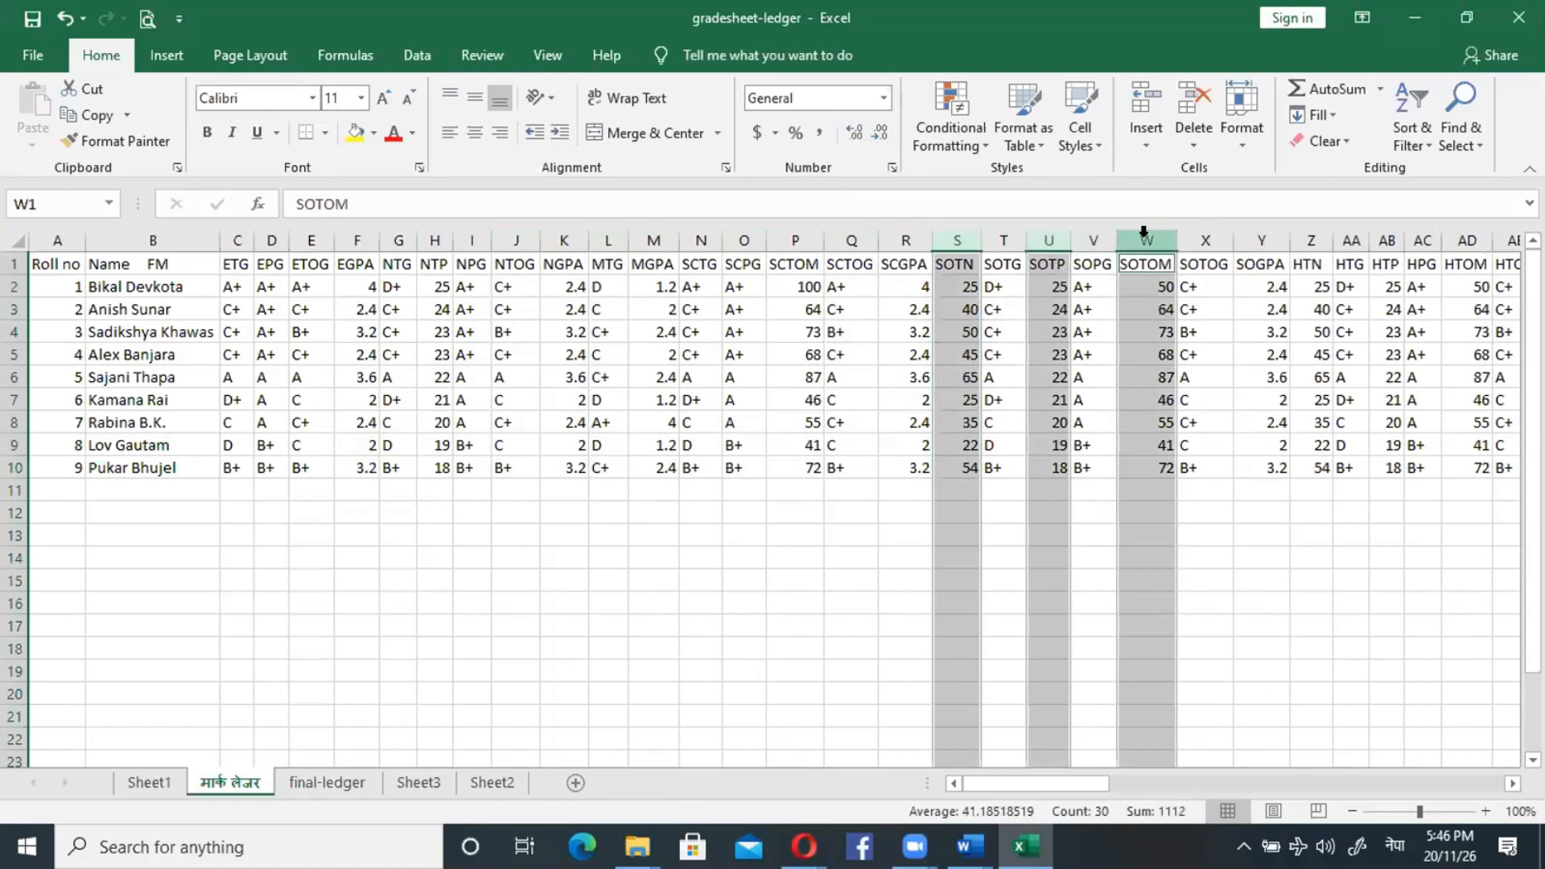
right_click(1148, 243)
click(1198, 417)
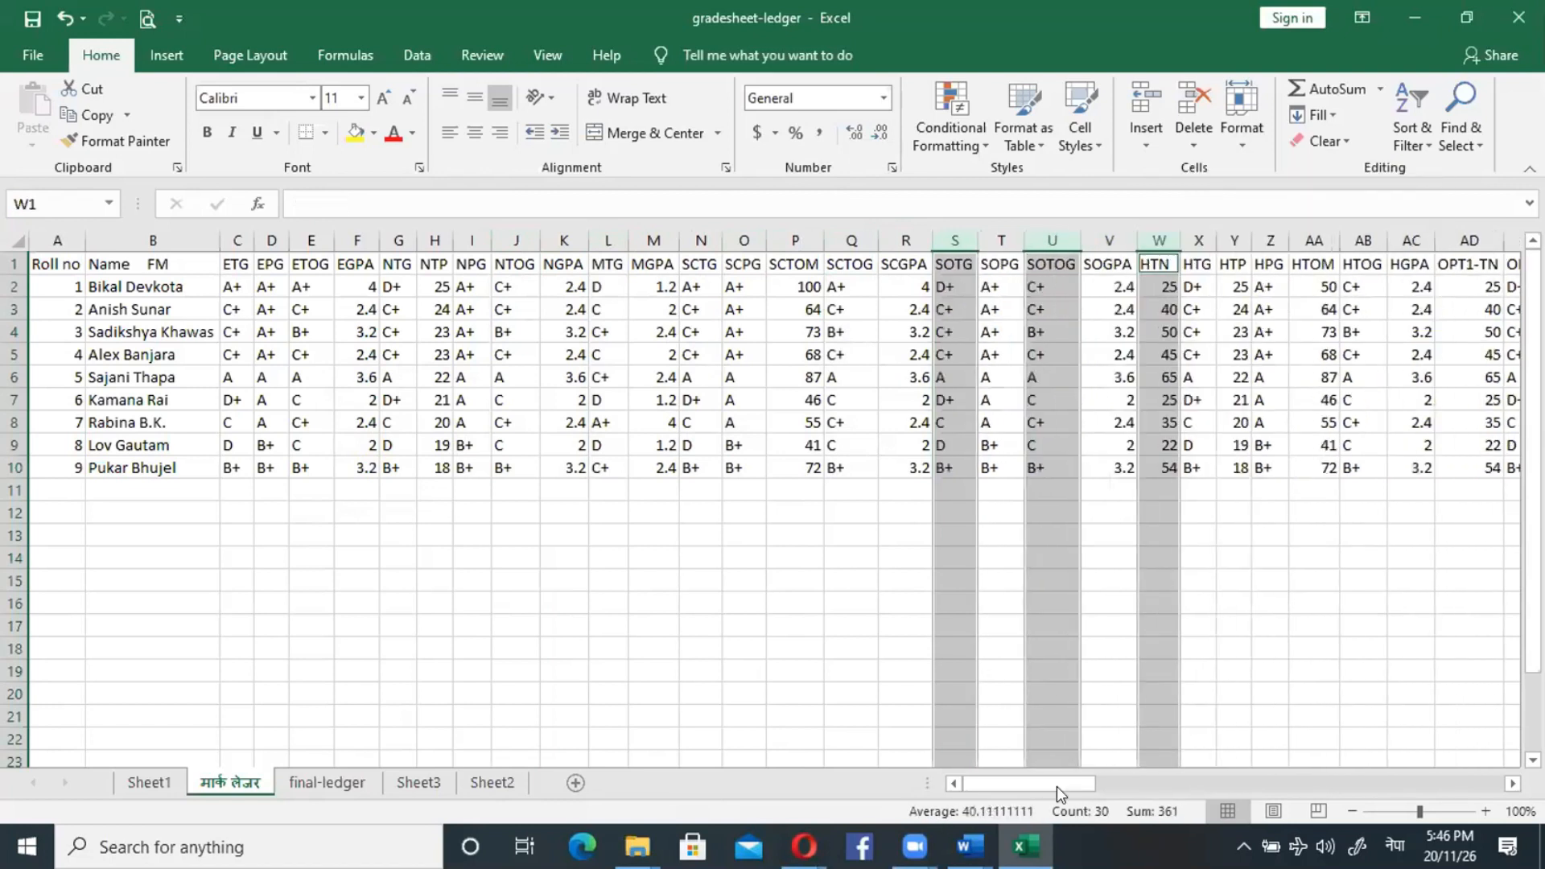
Delete the HTP, HTOM, OPT1-TN, OPT1-TP, OPT1-TOM and OPT2-TN columns in one operation.
drag(1056, 785, 1181, 791)
click(331, 239)
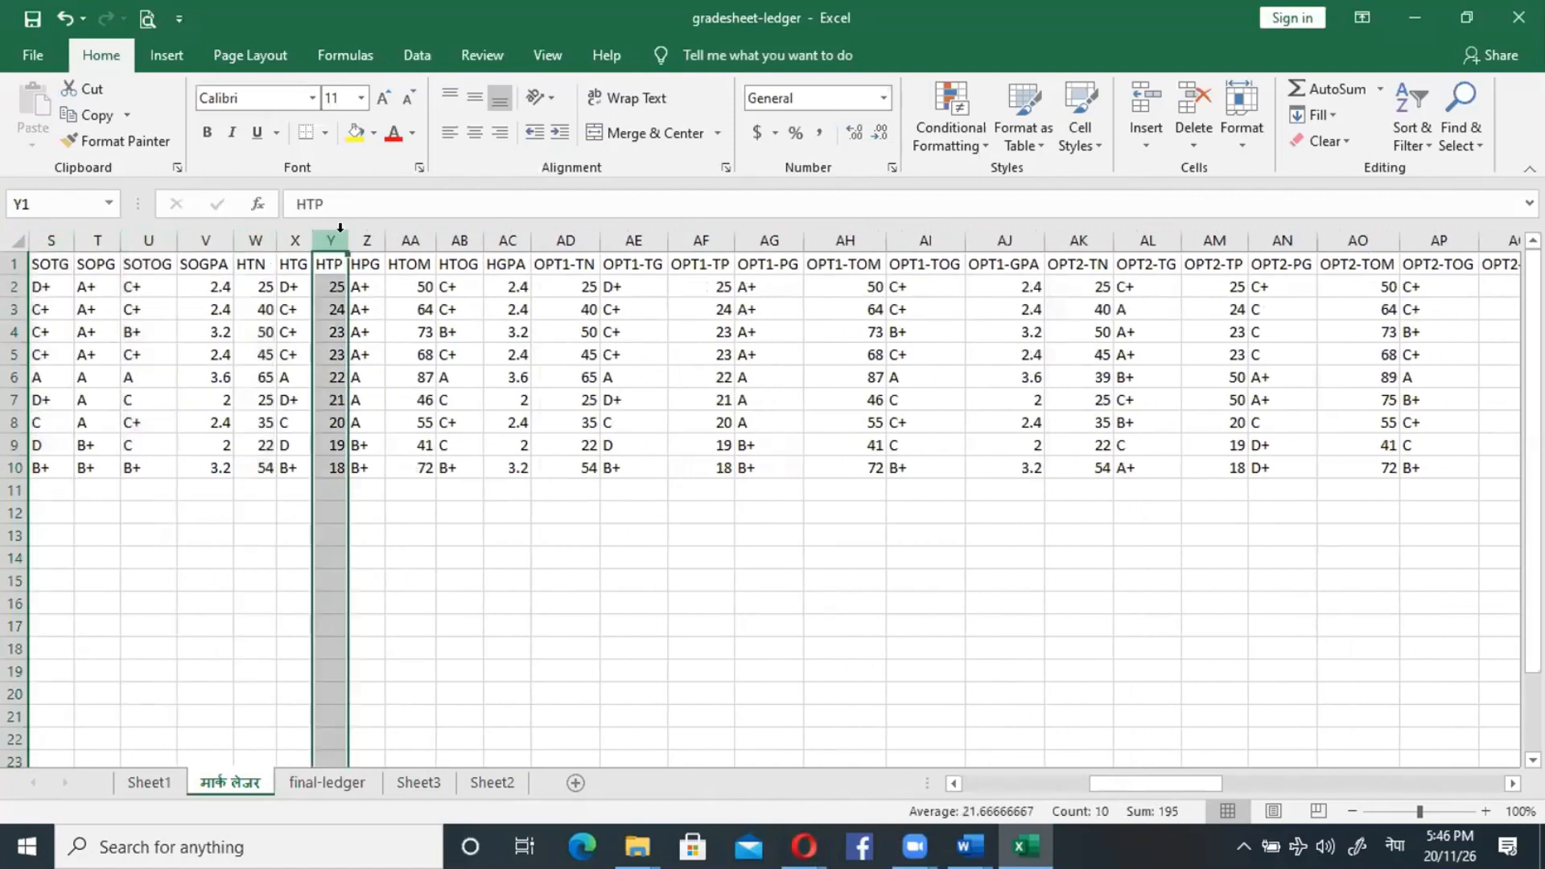
ctrl+click(412, 239)
ctrl+click(567, 239)
ctrl+click(700, 239)
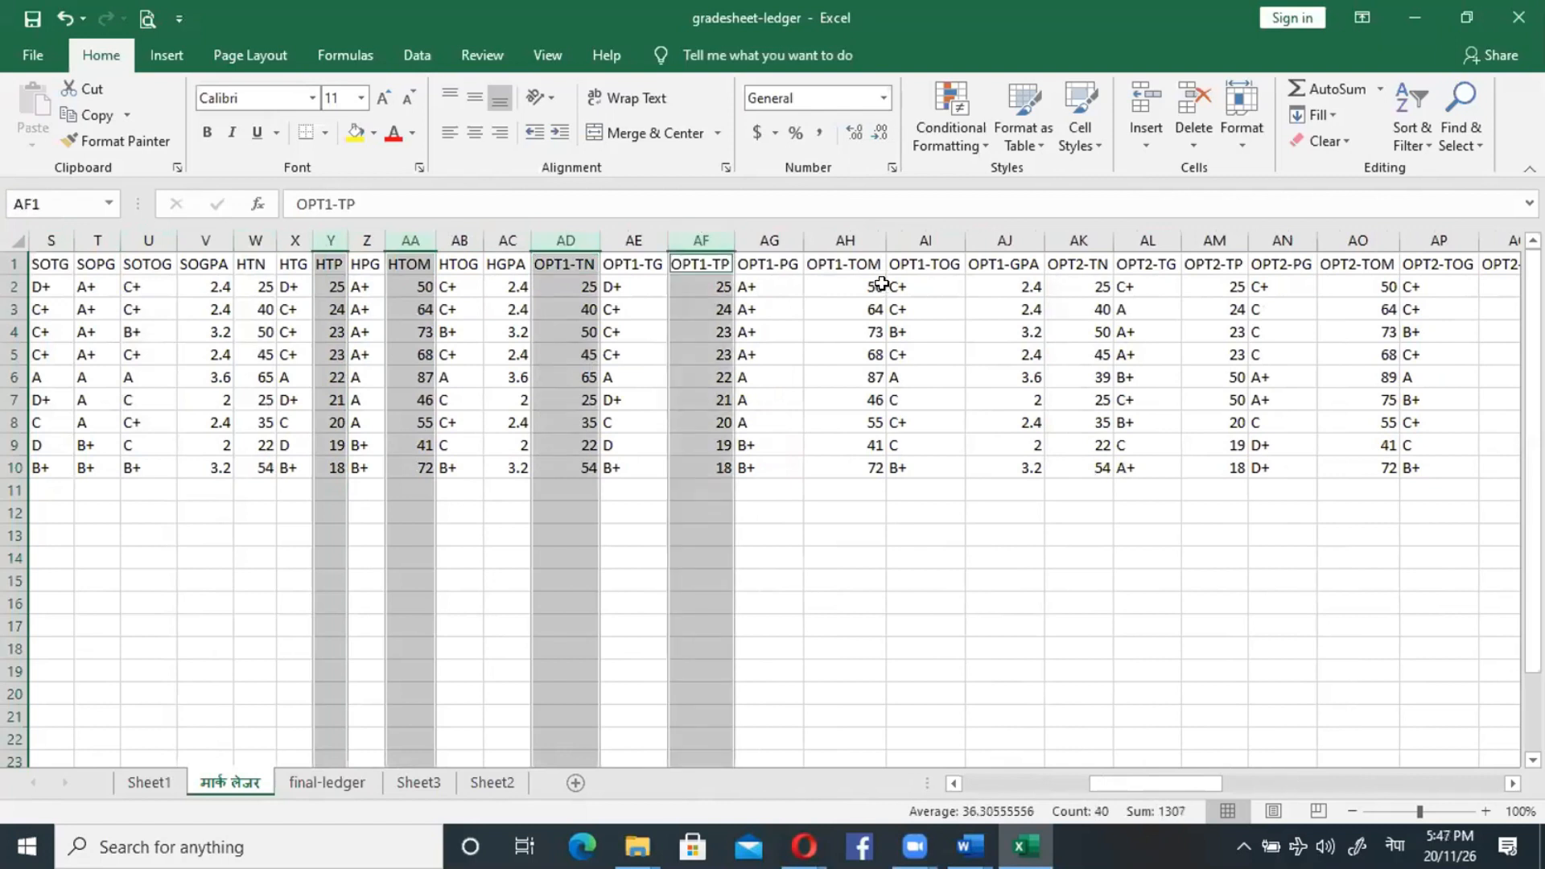
ctrl+click(855, 239)
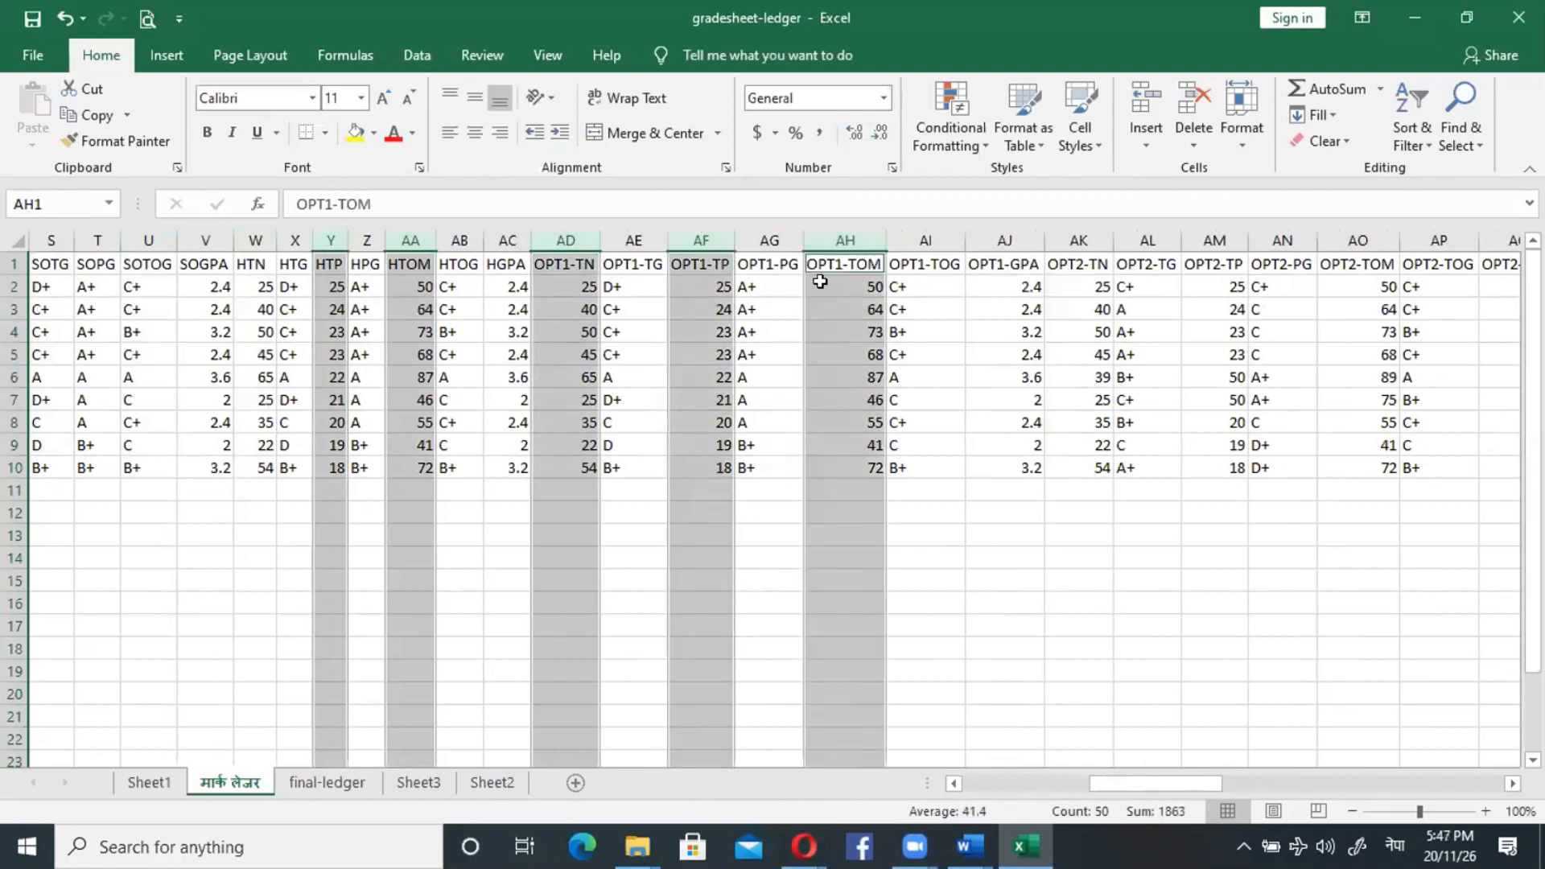
ctrl+click(1082, 239)
right_click(1088, 249)
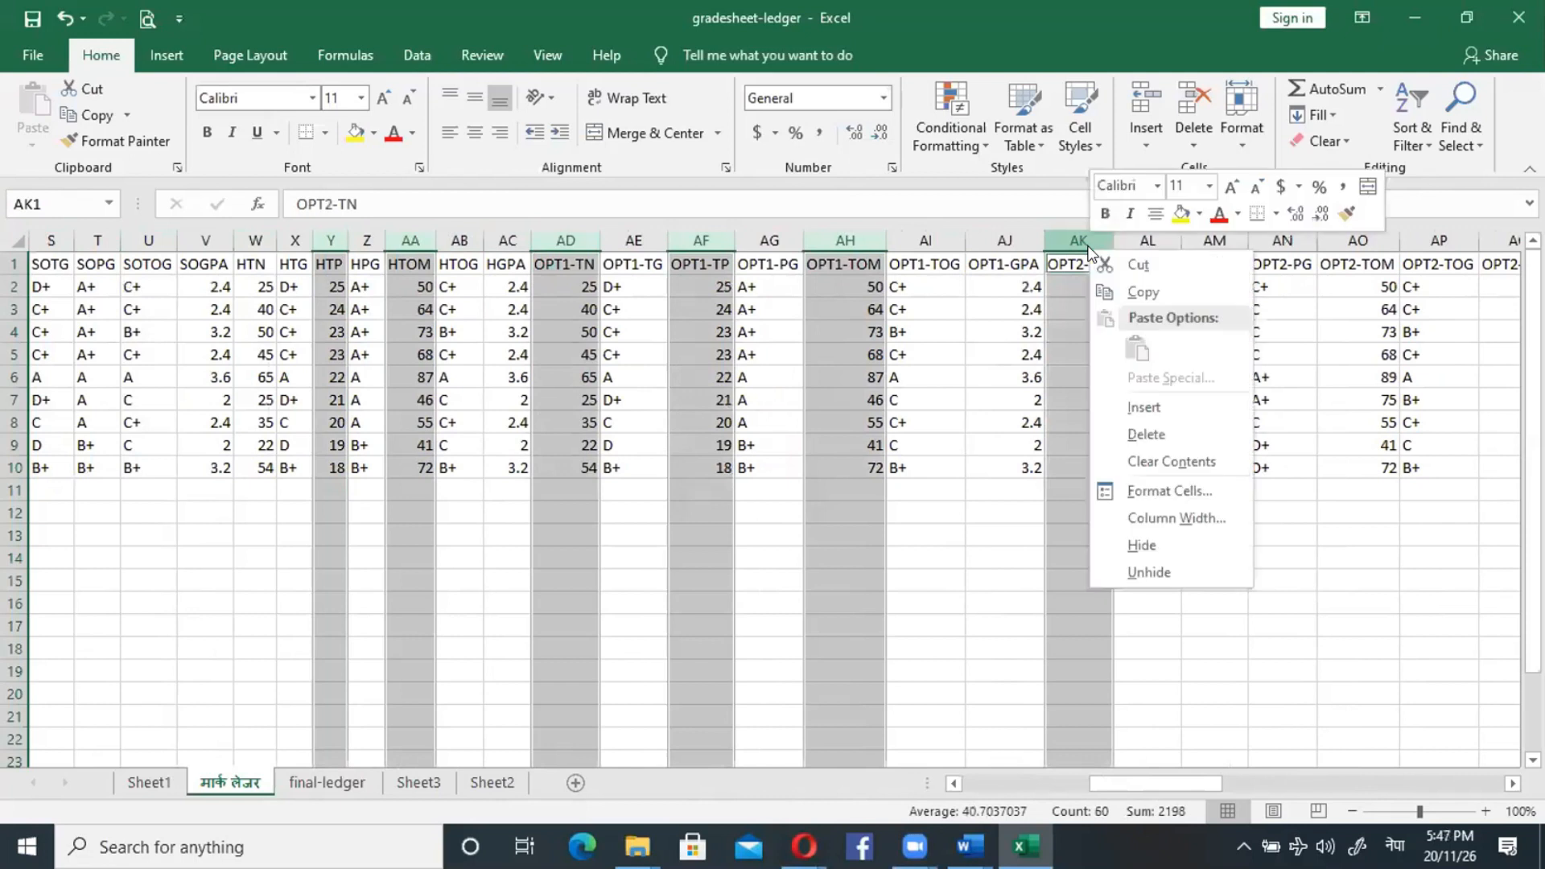
click(1131, 432)
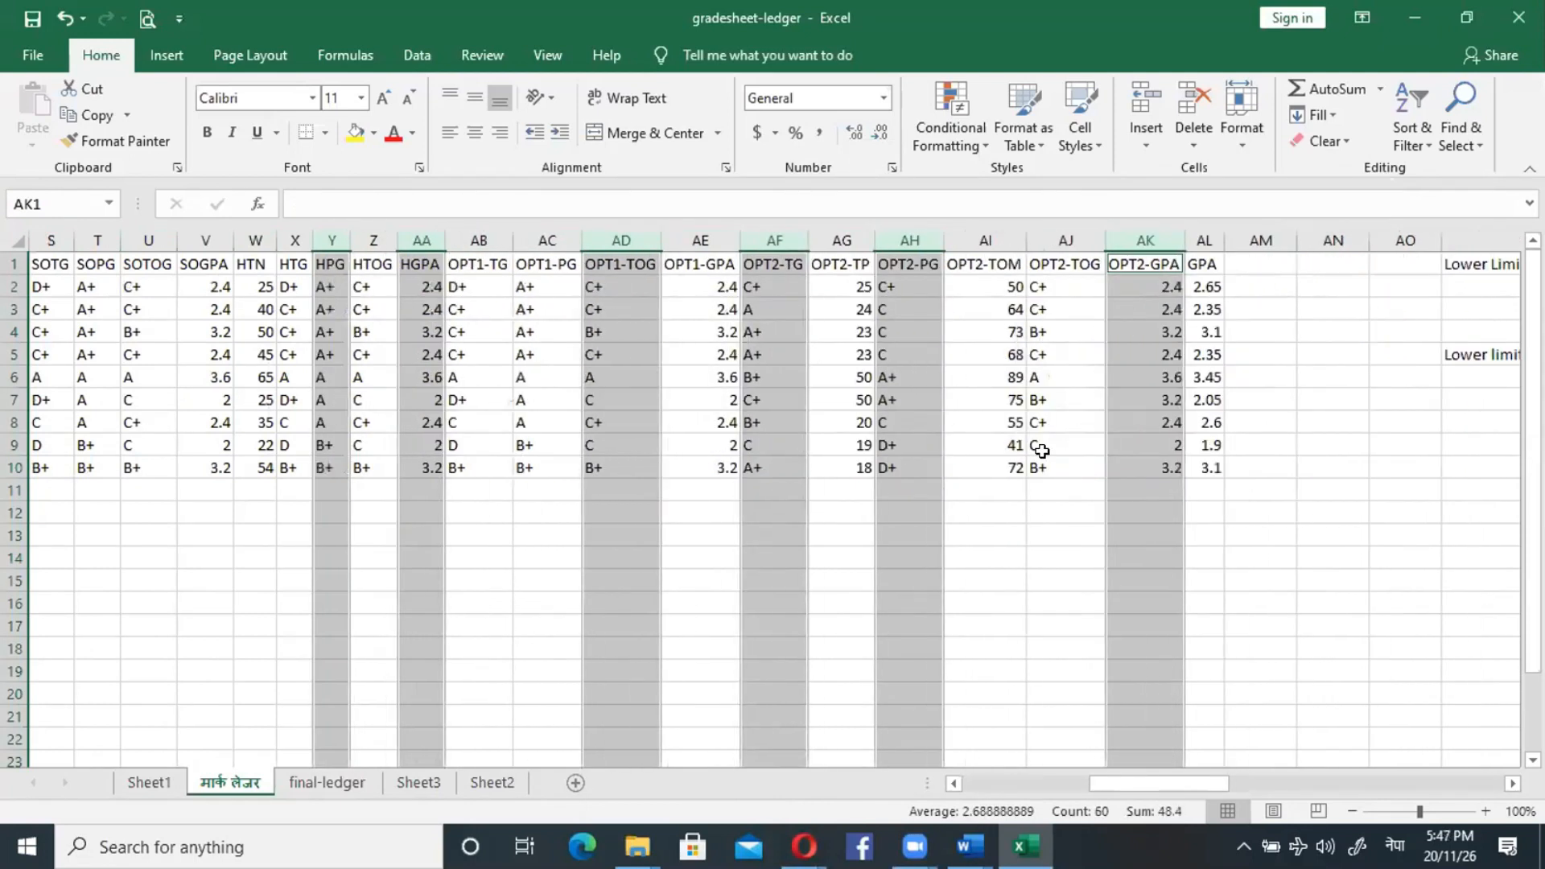
Delete the remaining OPT2-TP and OPT2-TOM marks columns.
drag(1178, 782, 1236, 782)
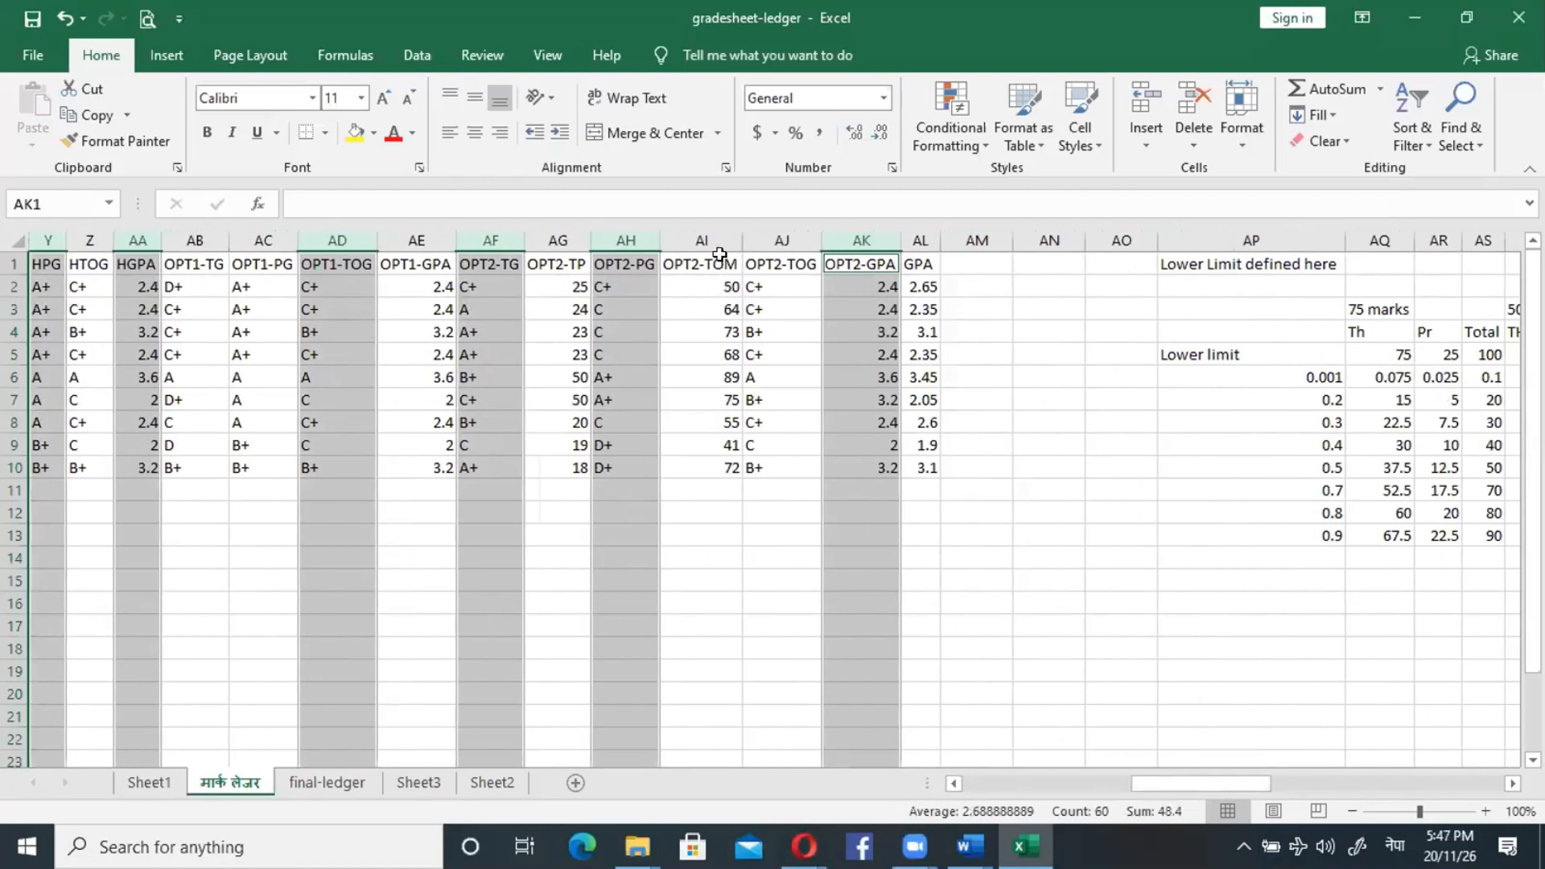
click(719, 232)
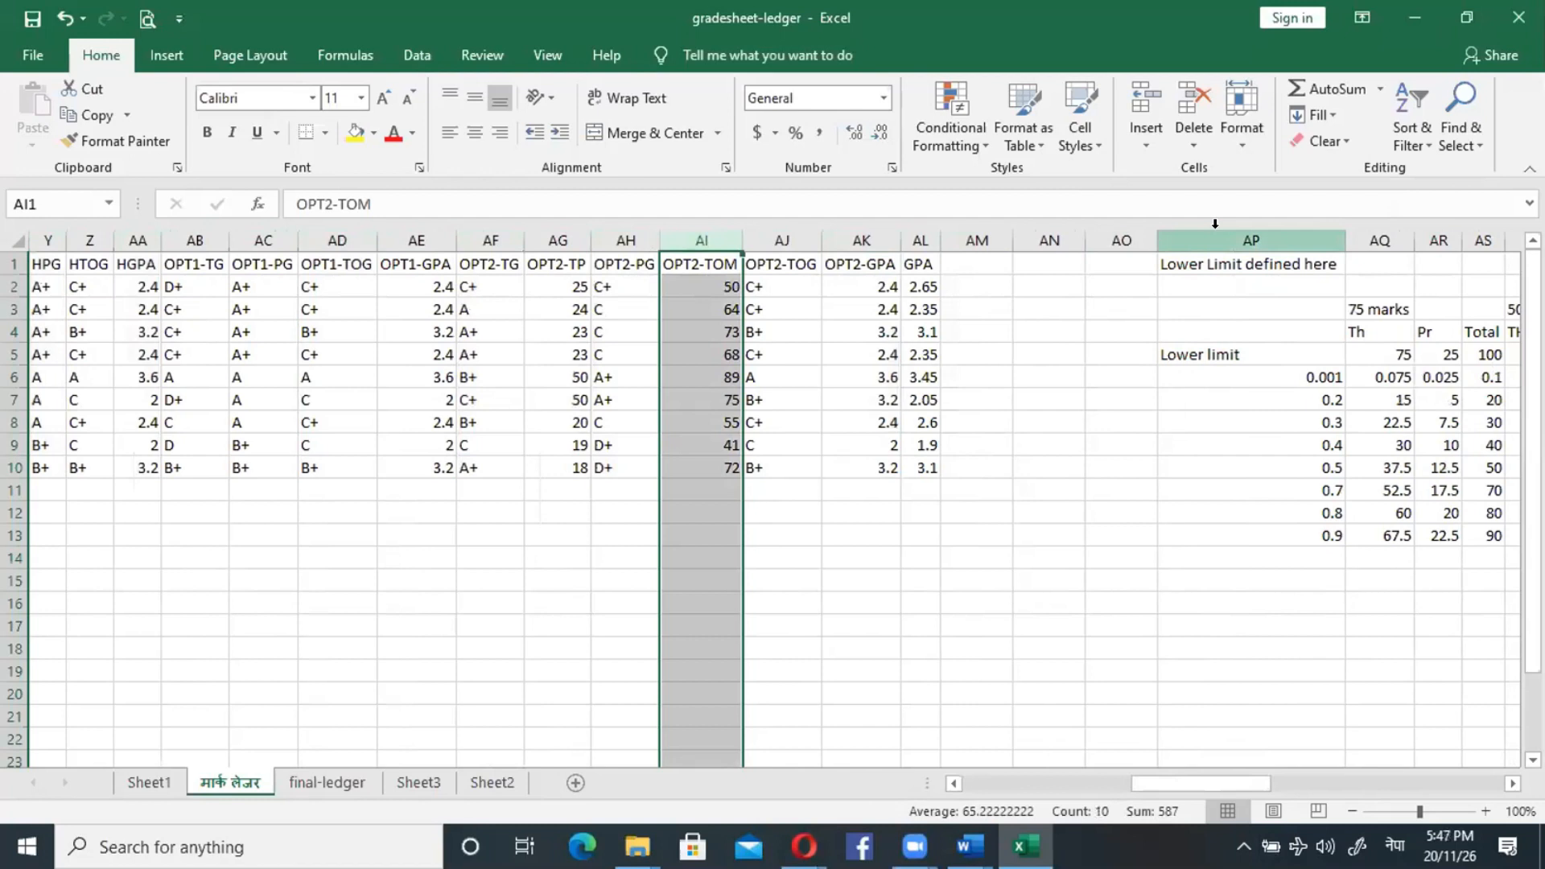
ctrl+click(558, 235)
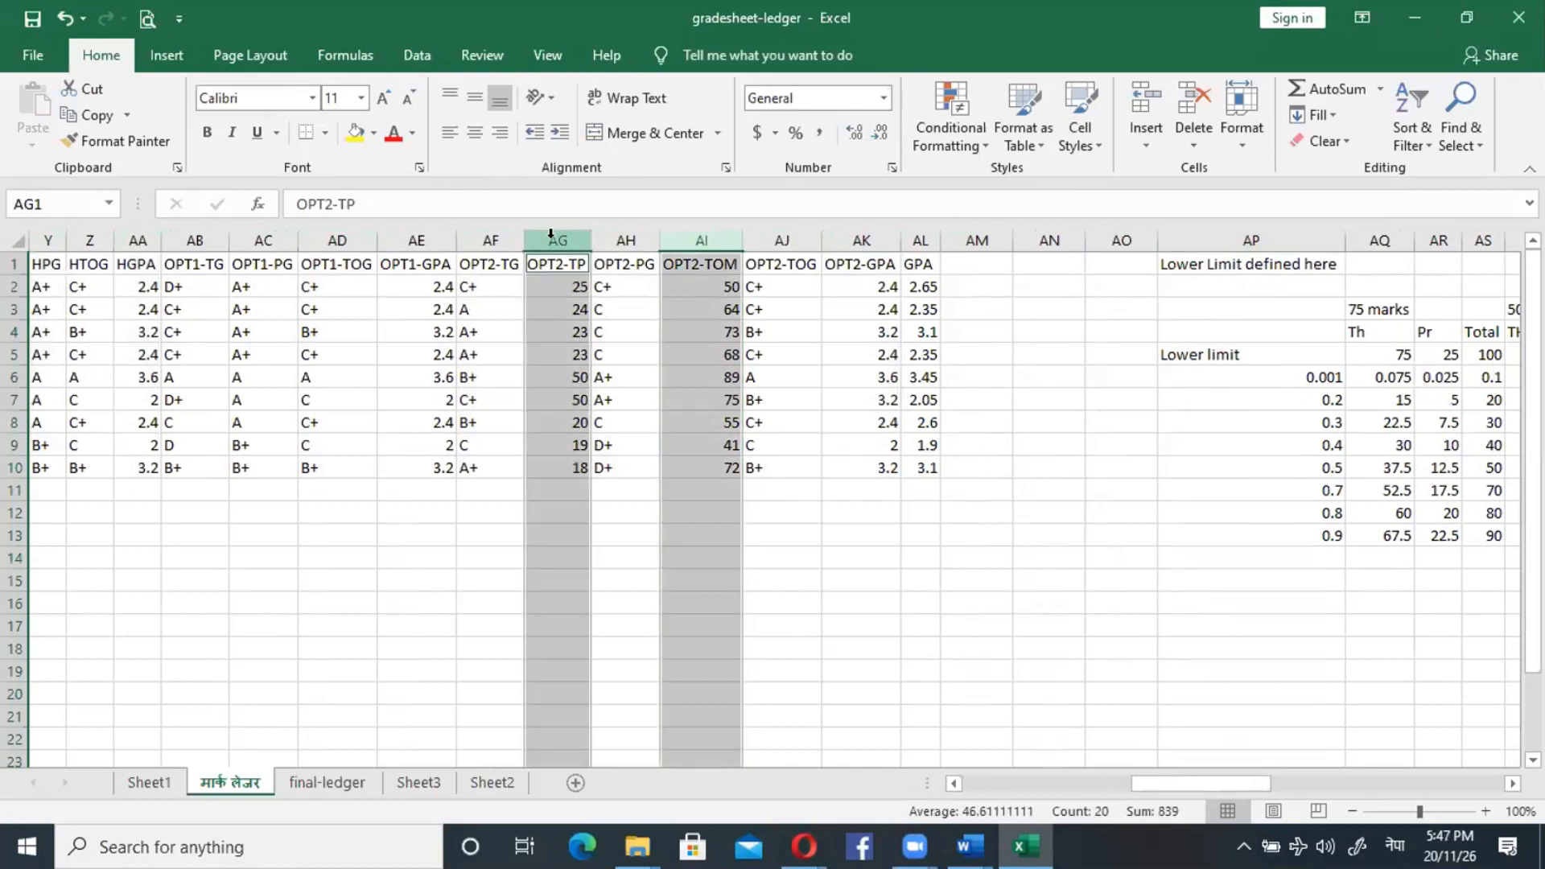
right_click(551, 234)
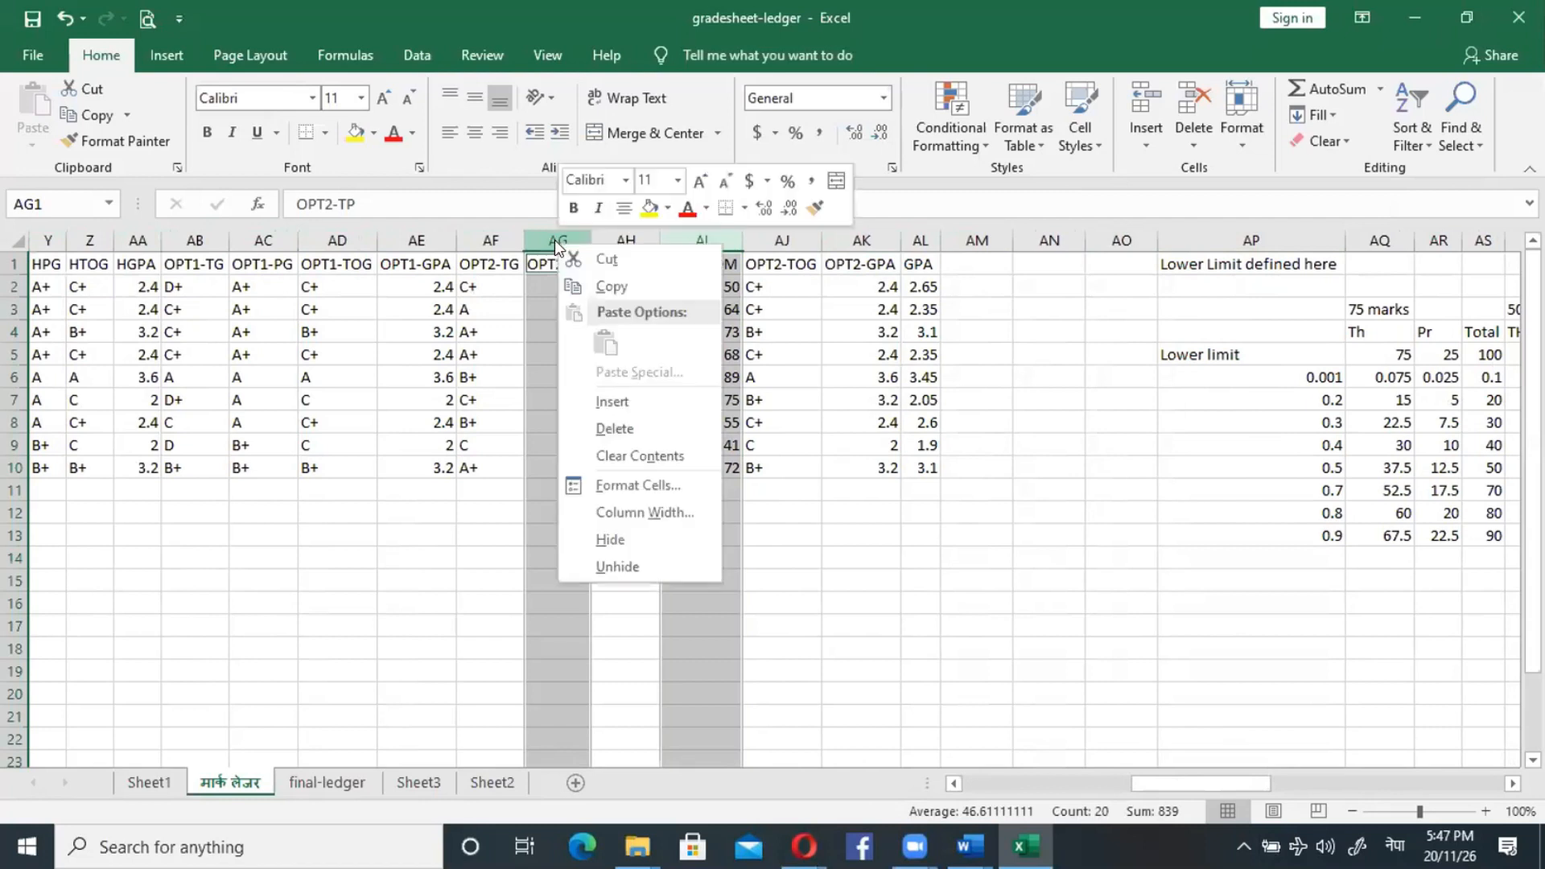
click(628, 427)
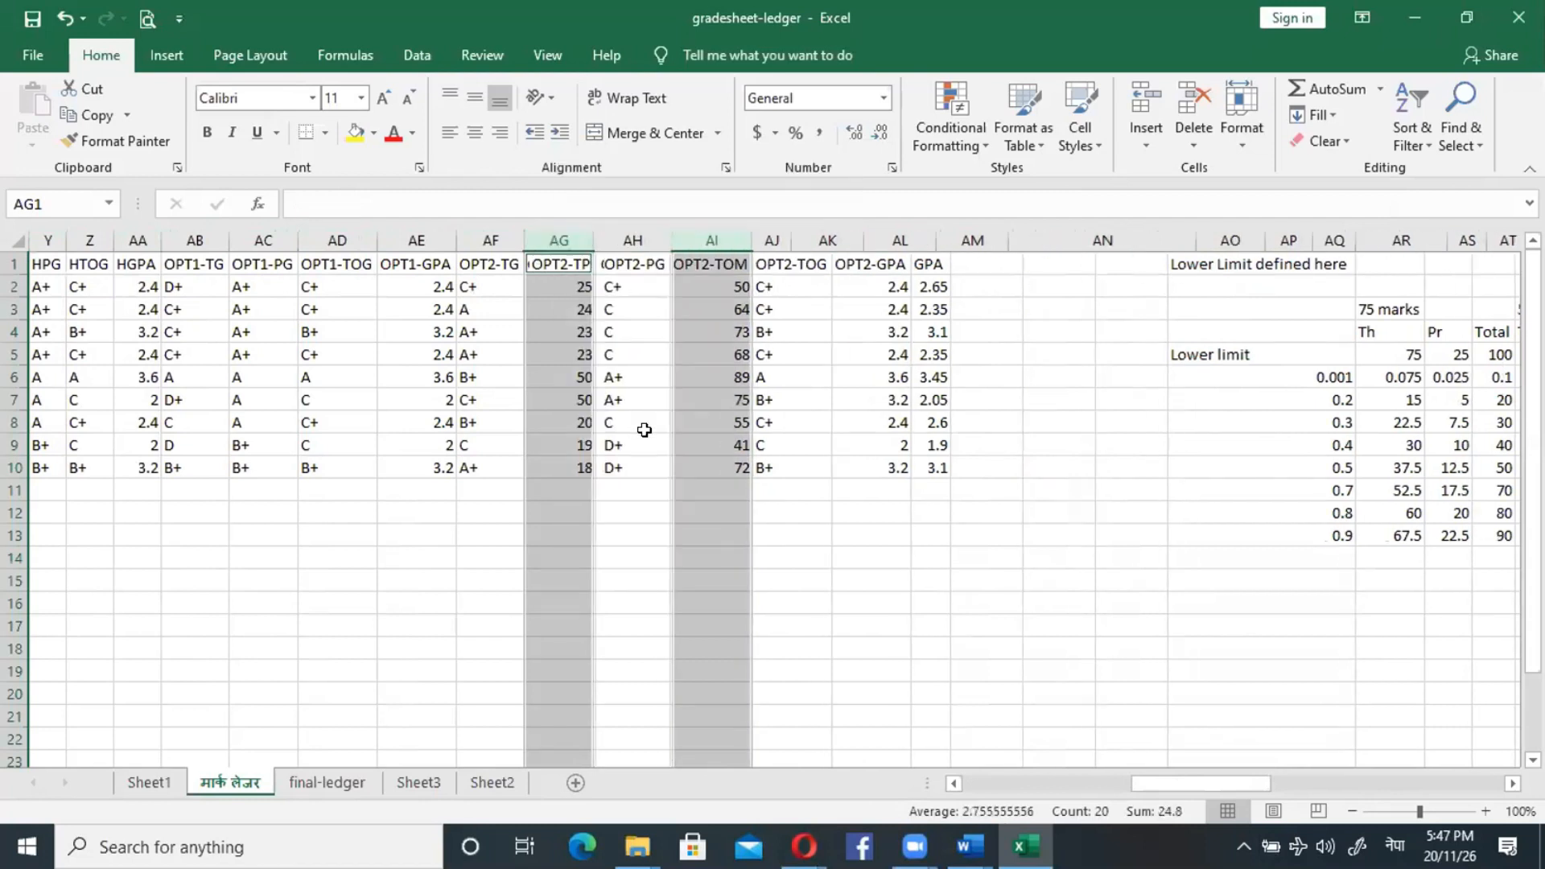
Delete the leftover SCTOM and HTN marks columns together.
drag(1233, 783, 998, 684)
click(643, 246)
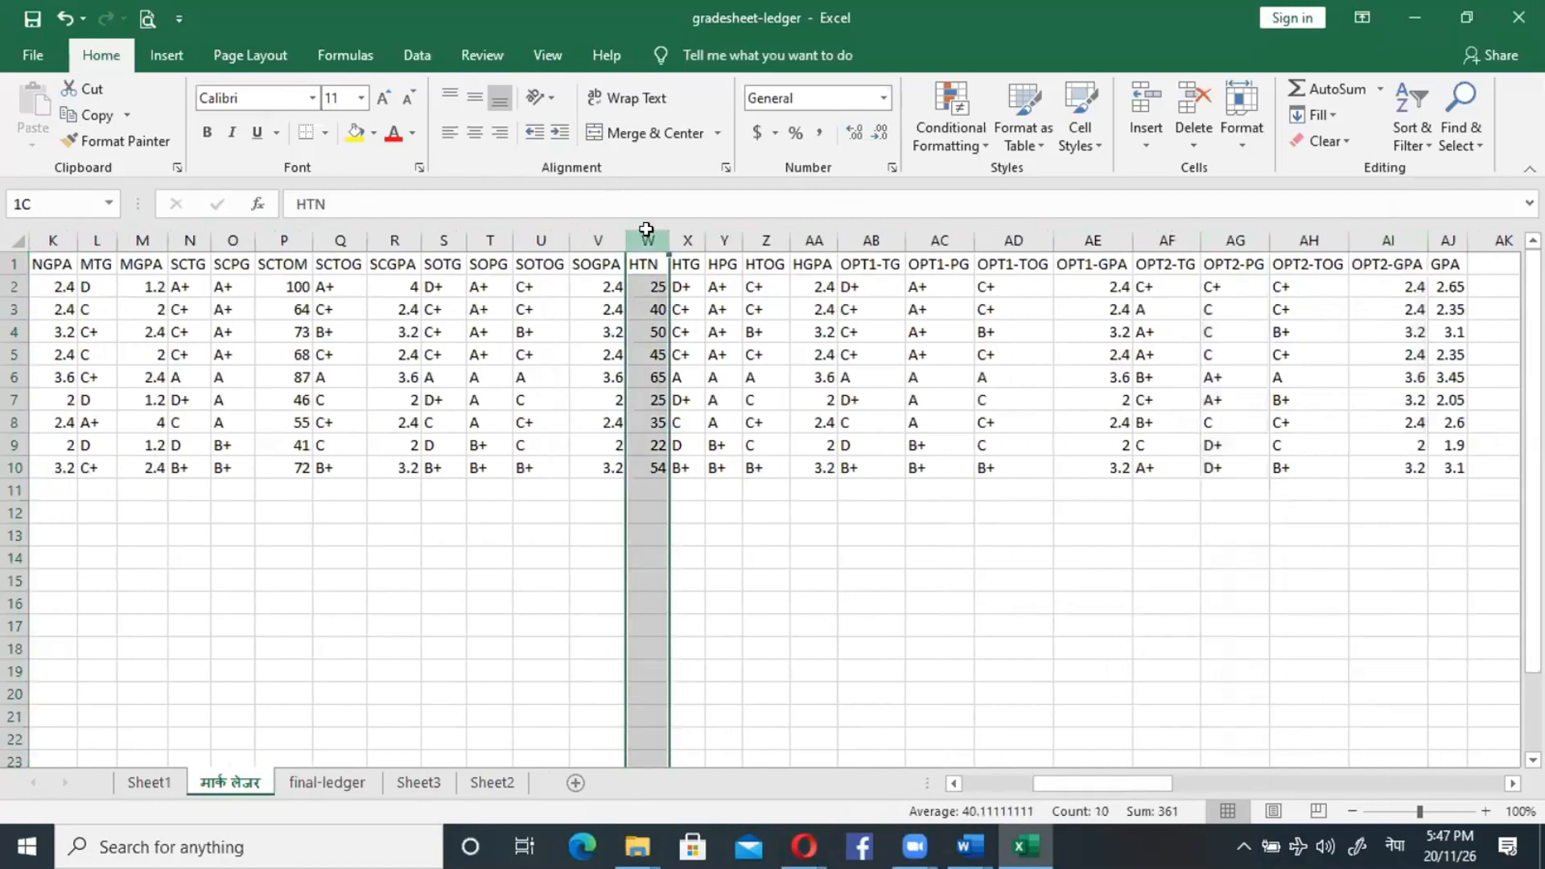
ctrl+click(281, 239)
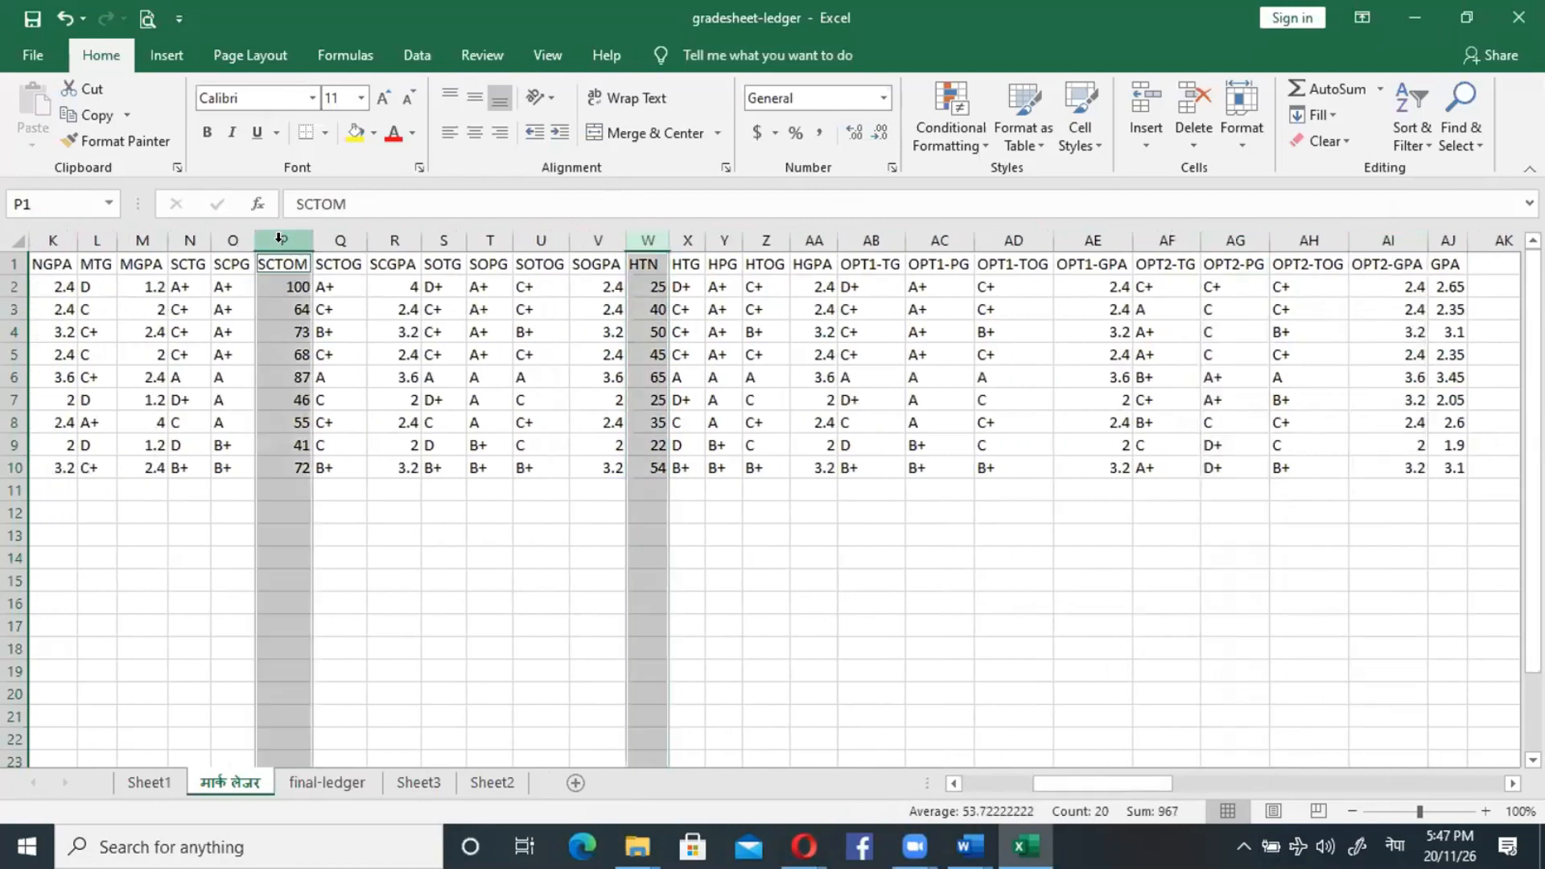
right_click(283, 246)
click(365, 433)
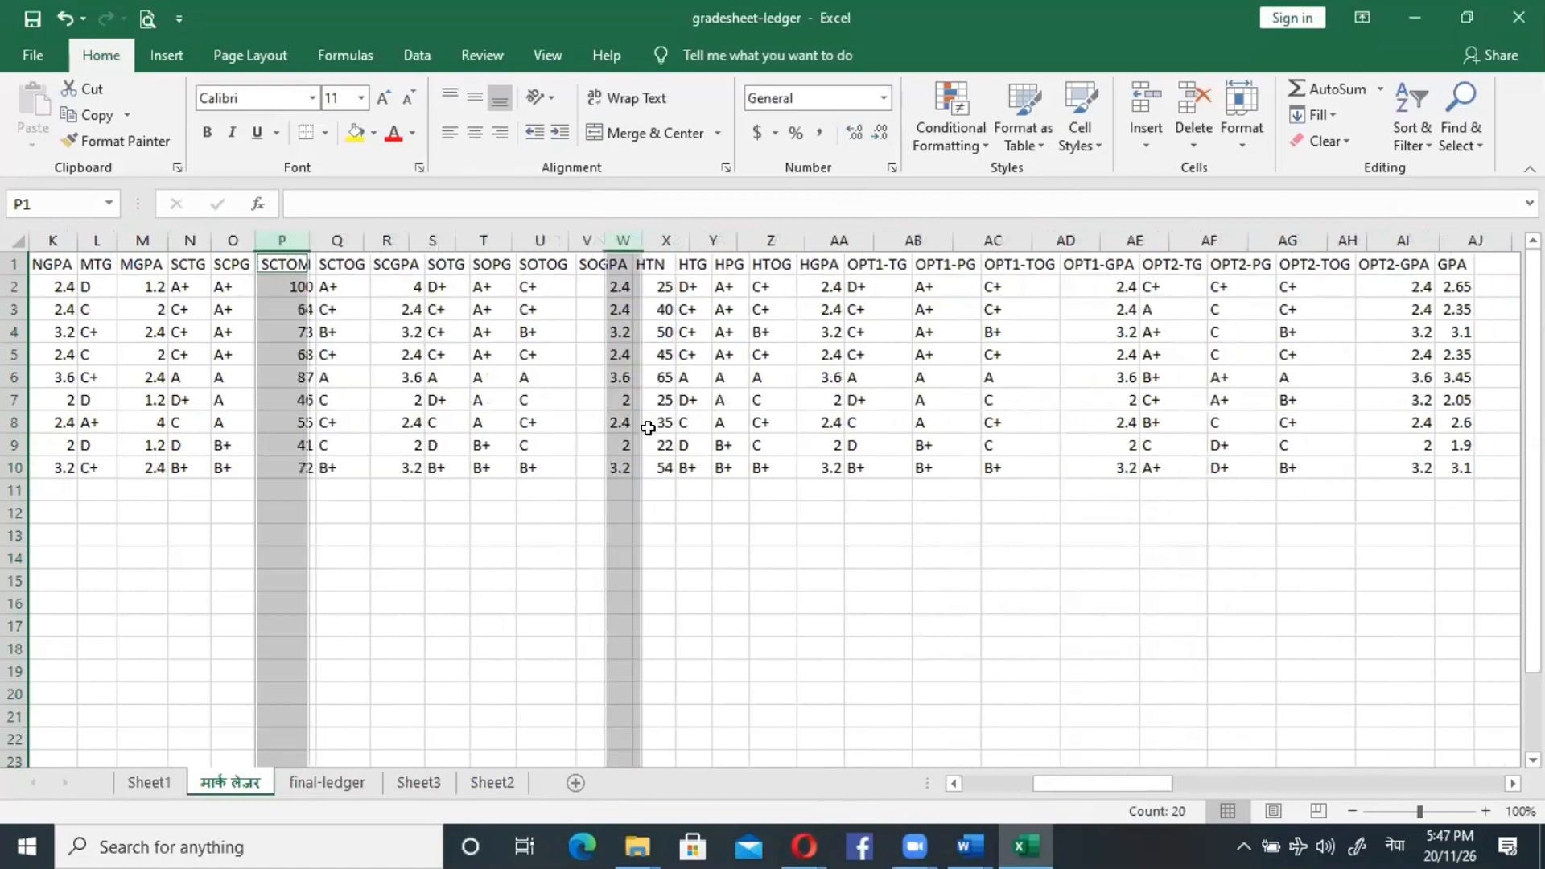
Delete the NTP, SCTOG and HPG columns together.
drag(1111, 785, 1080, 785)
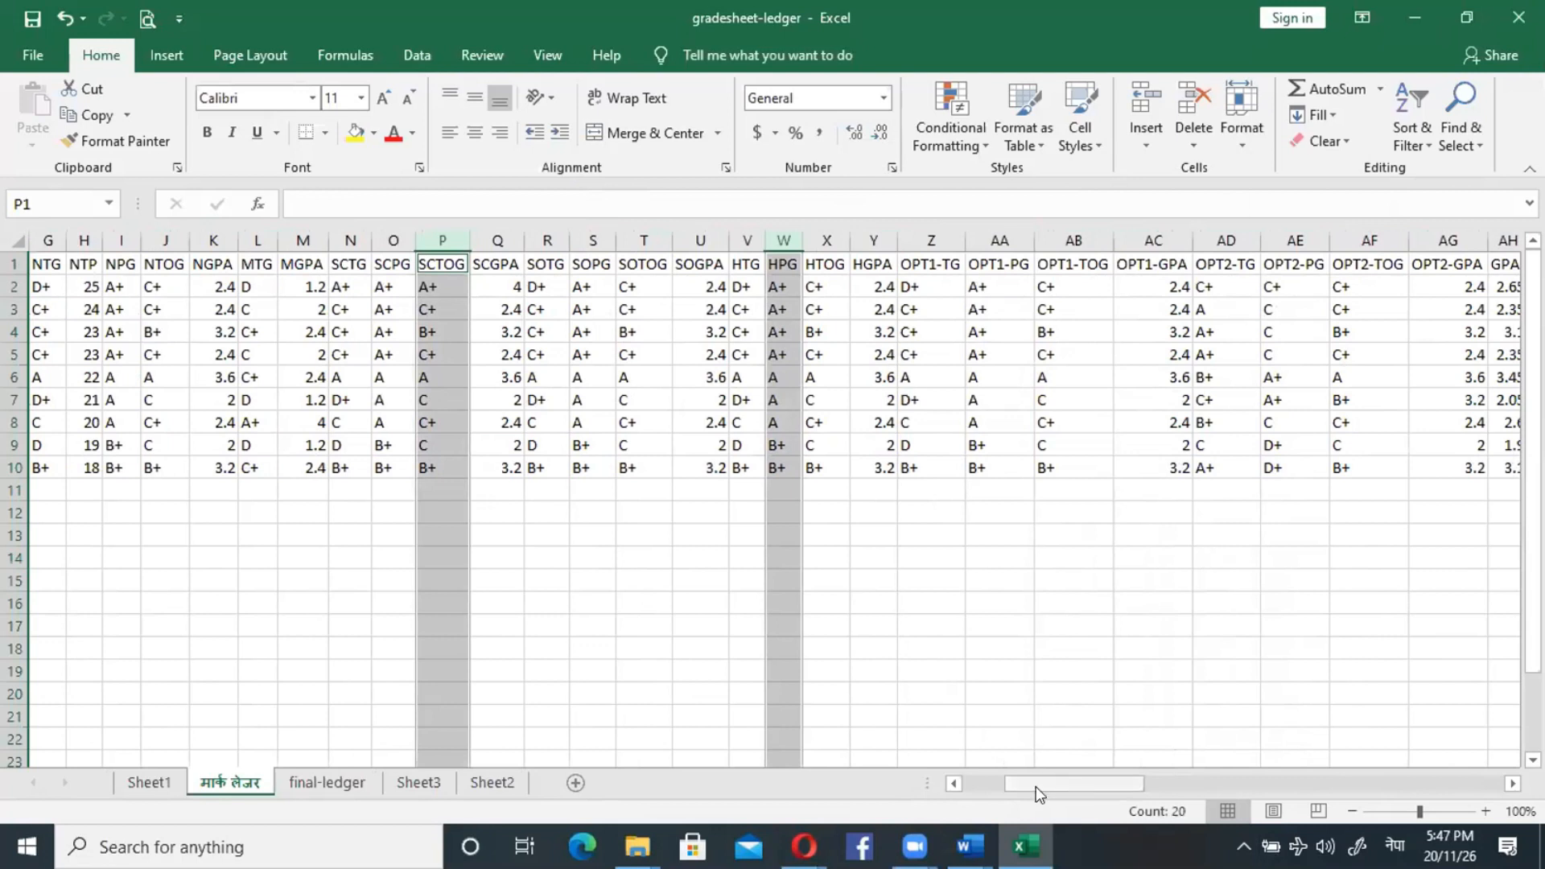
drag(1035, 785, 985, 788)
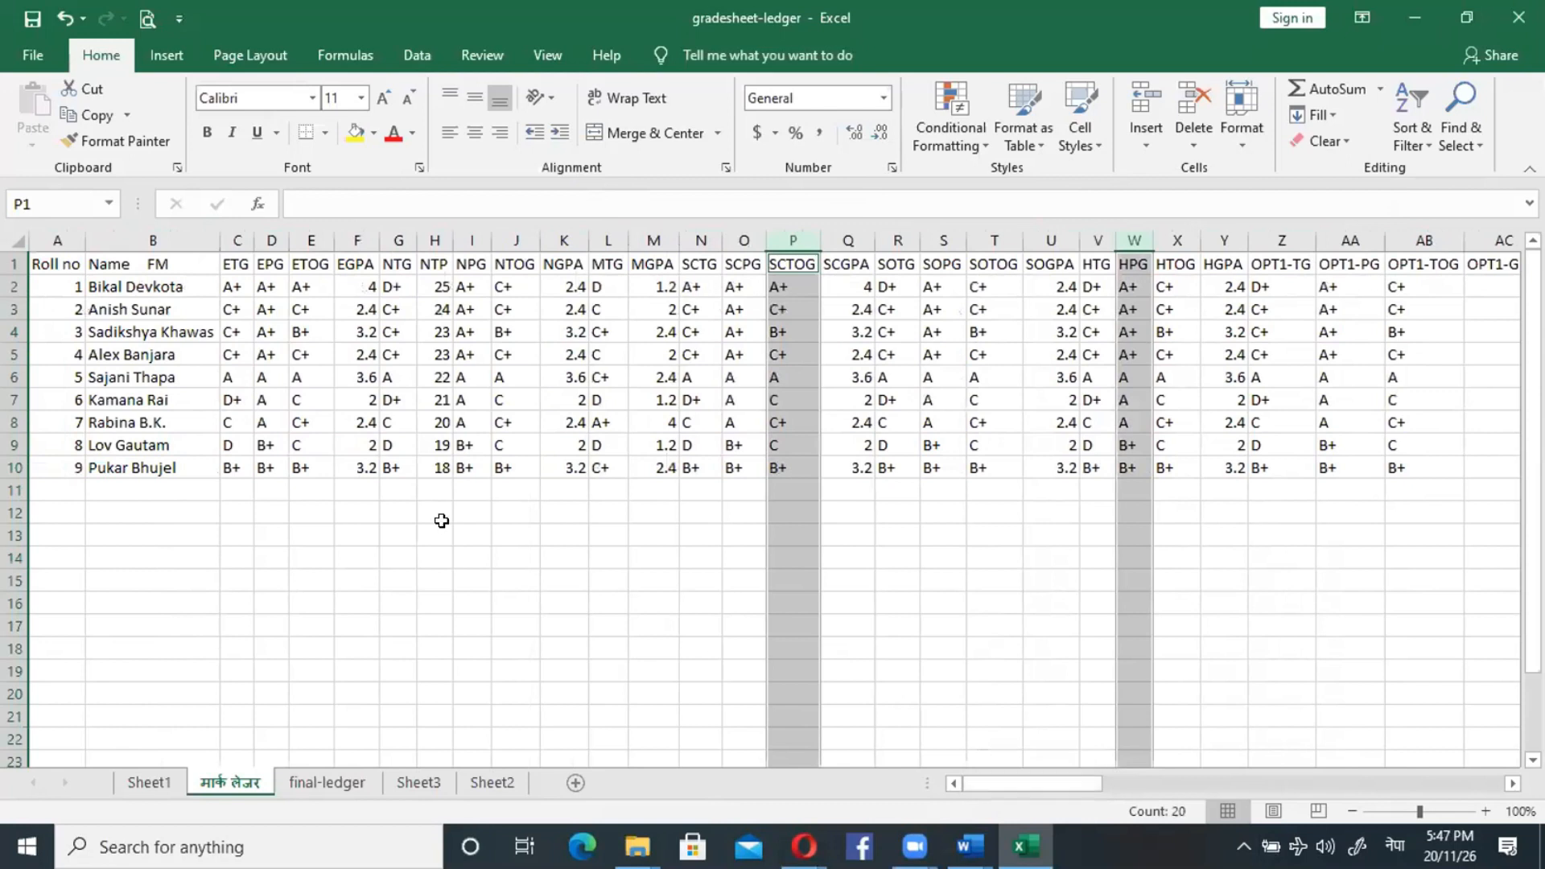
ctrl+click(429, 240)
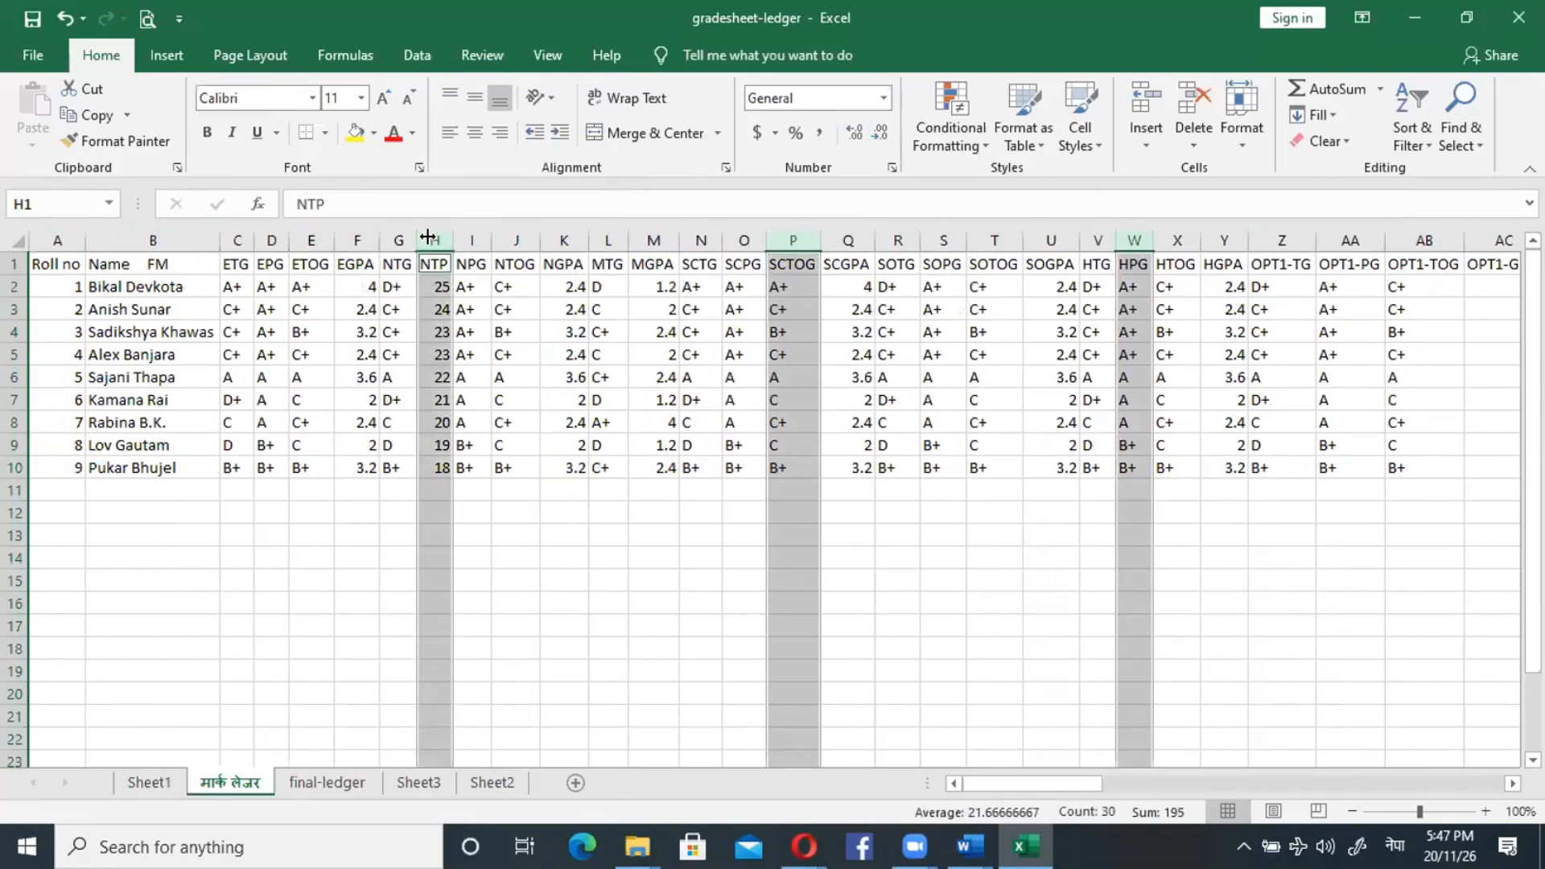
right_click(428, 238)
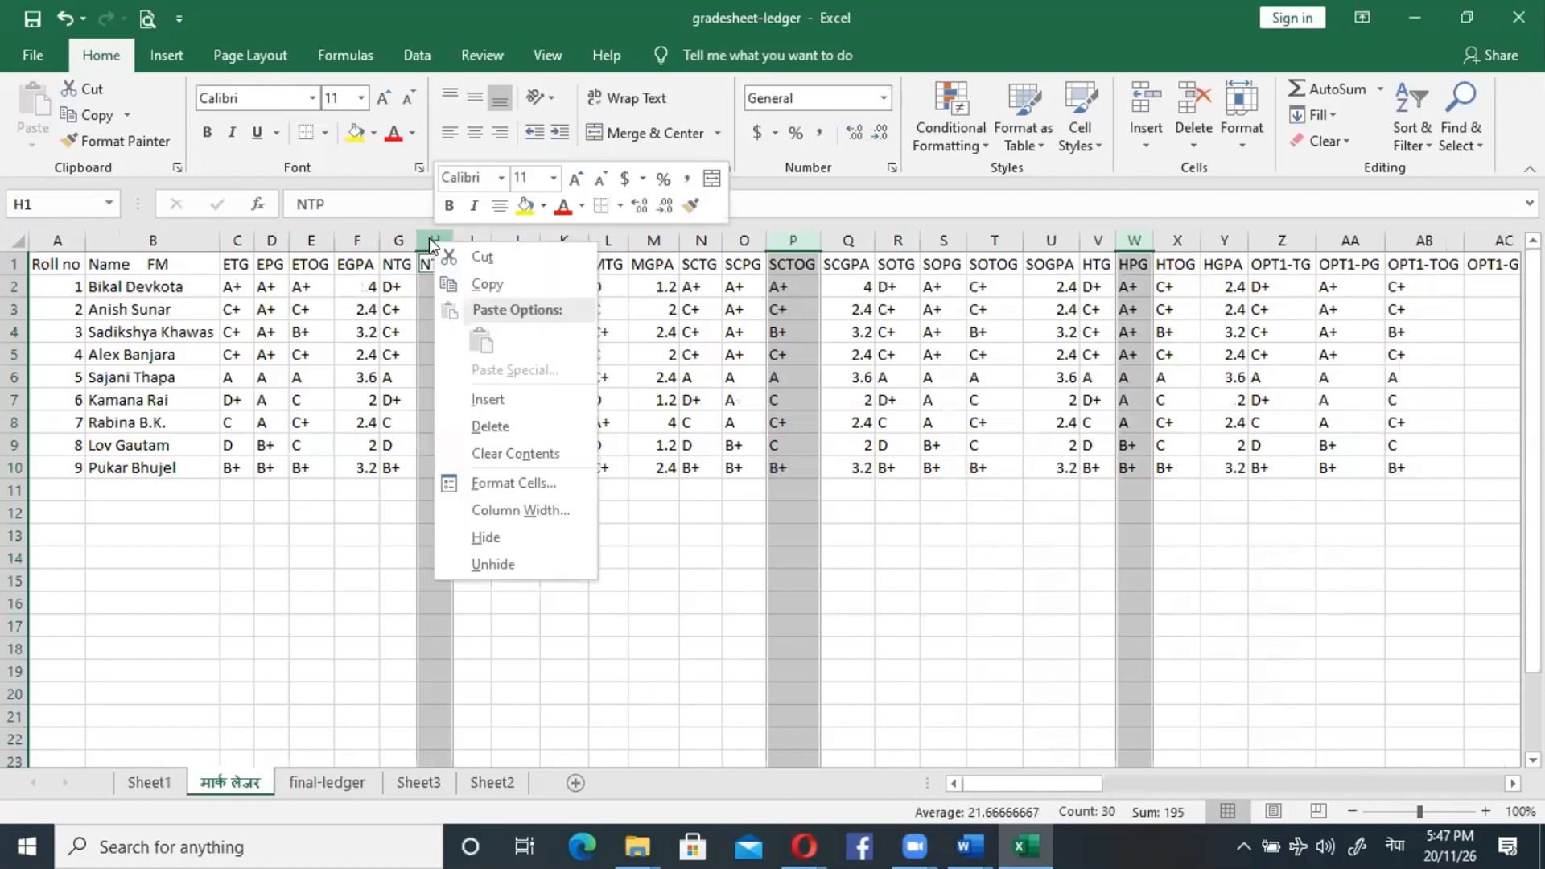
click(508, 429)
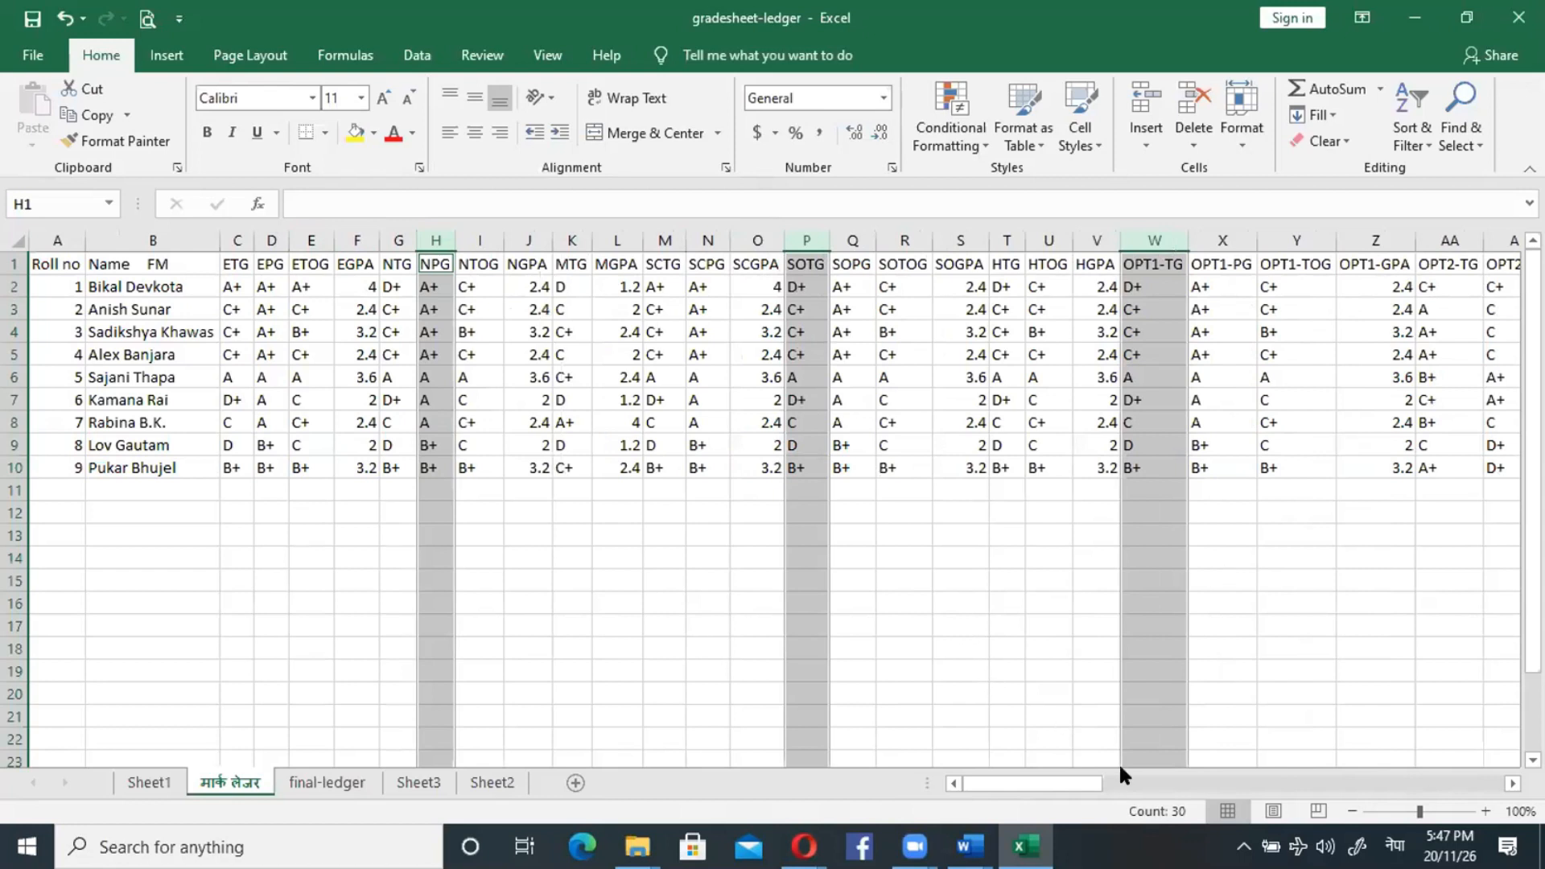
Rename the Roll no header in A1 as RO and the Name FM header in B1 as Nam.
drag(1052, 781, 1114, 781)
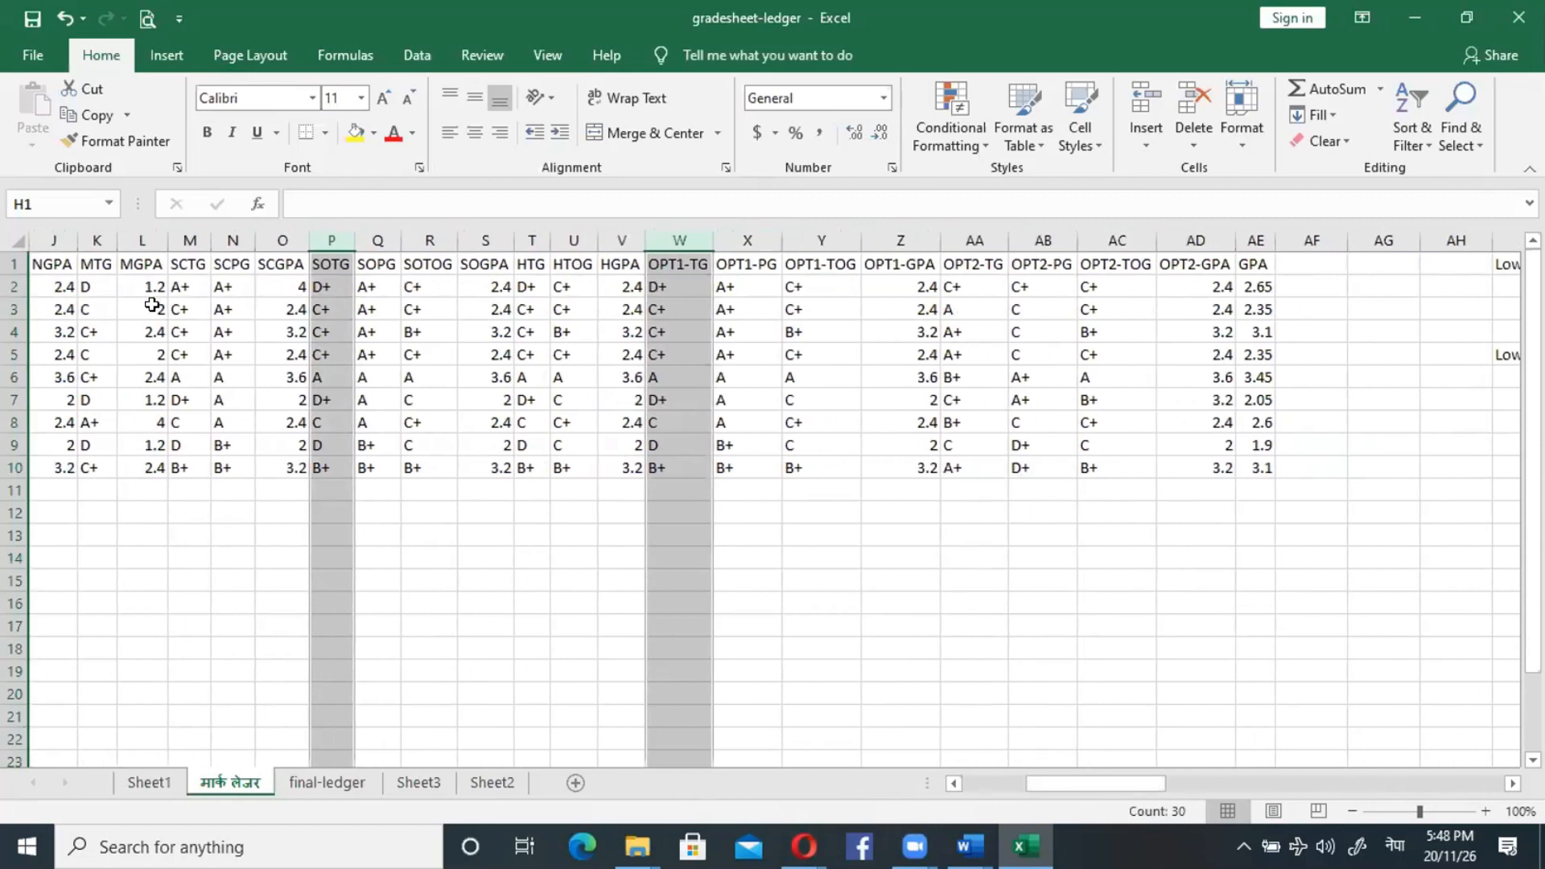
drag(1131, 785, 1004, 773)
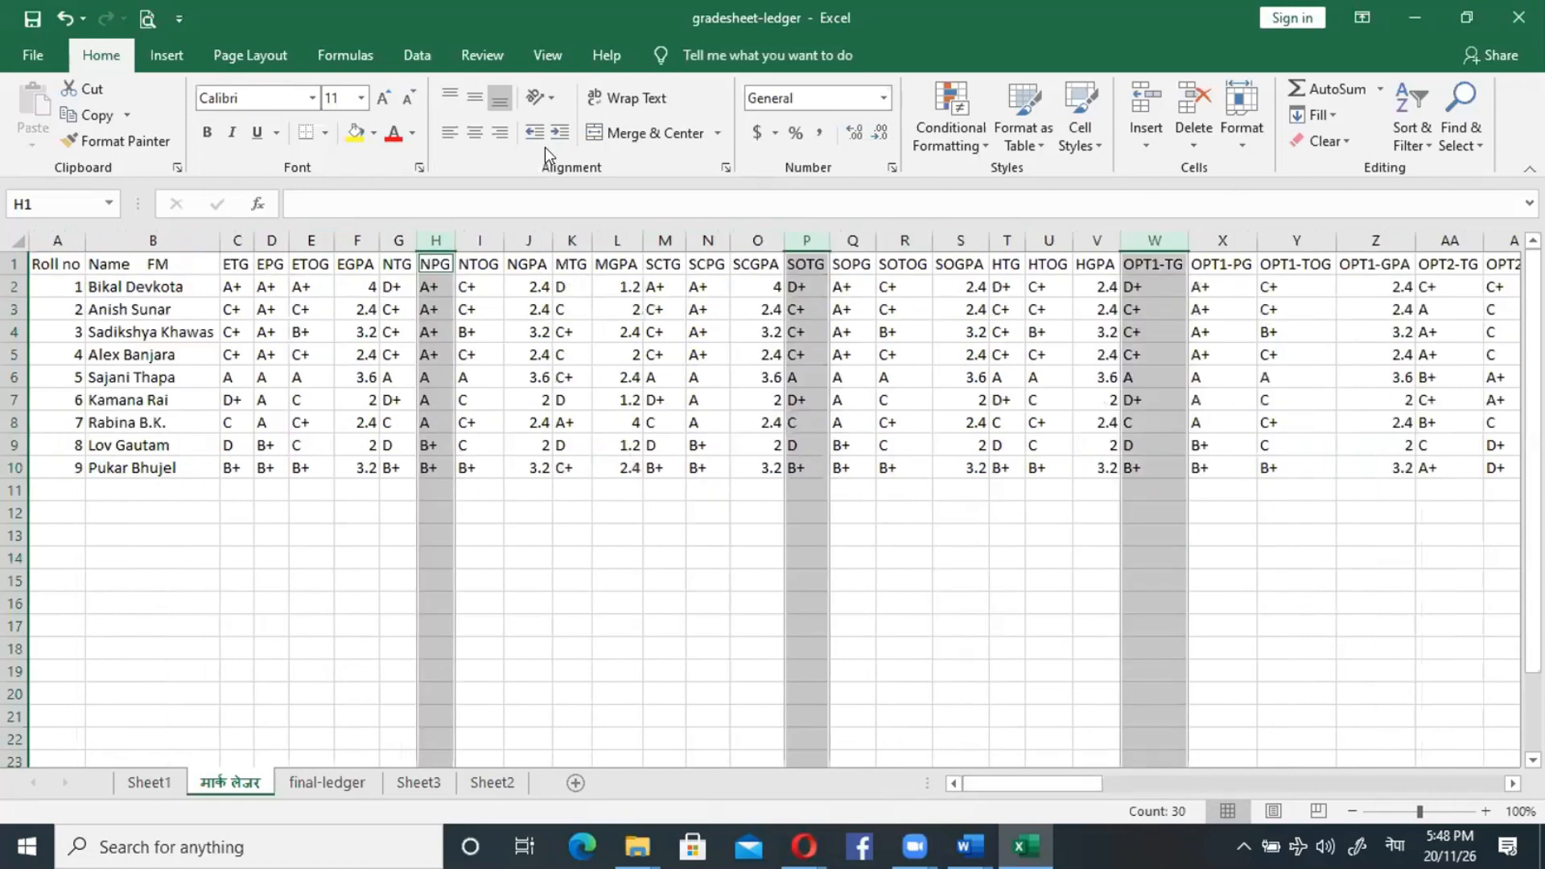
click(38, 262)
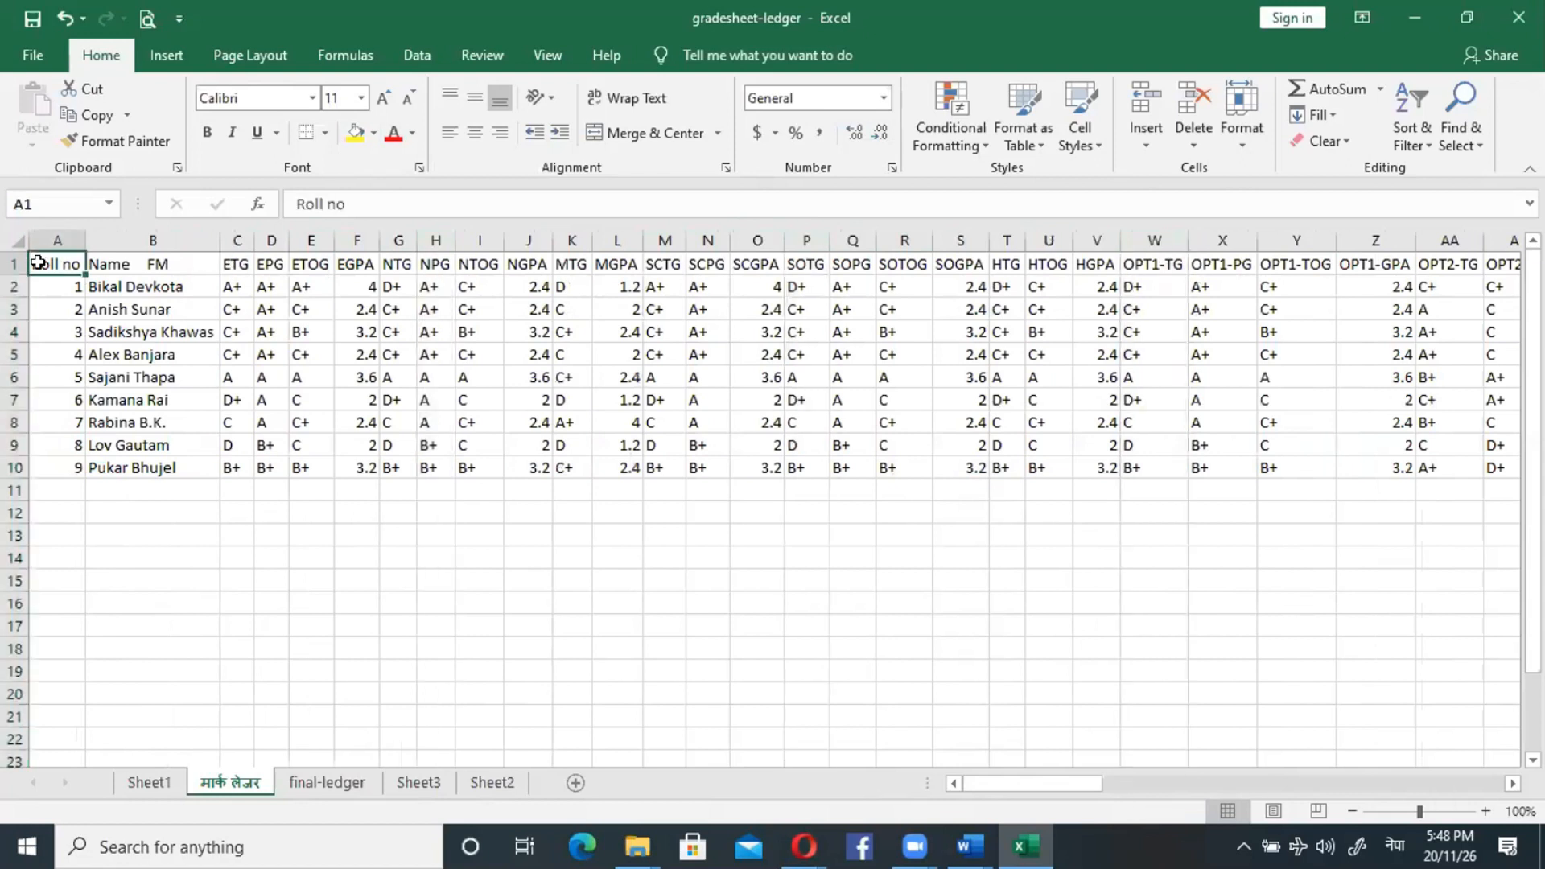
text(च)
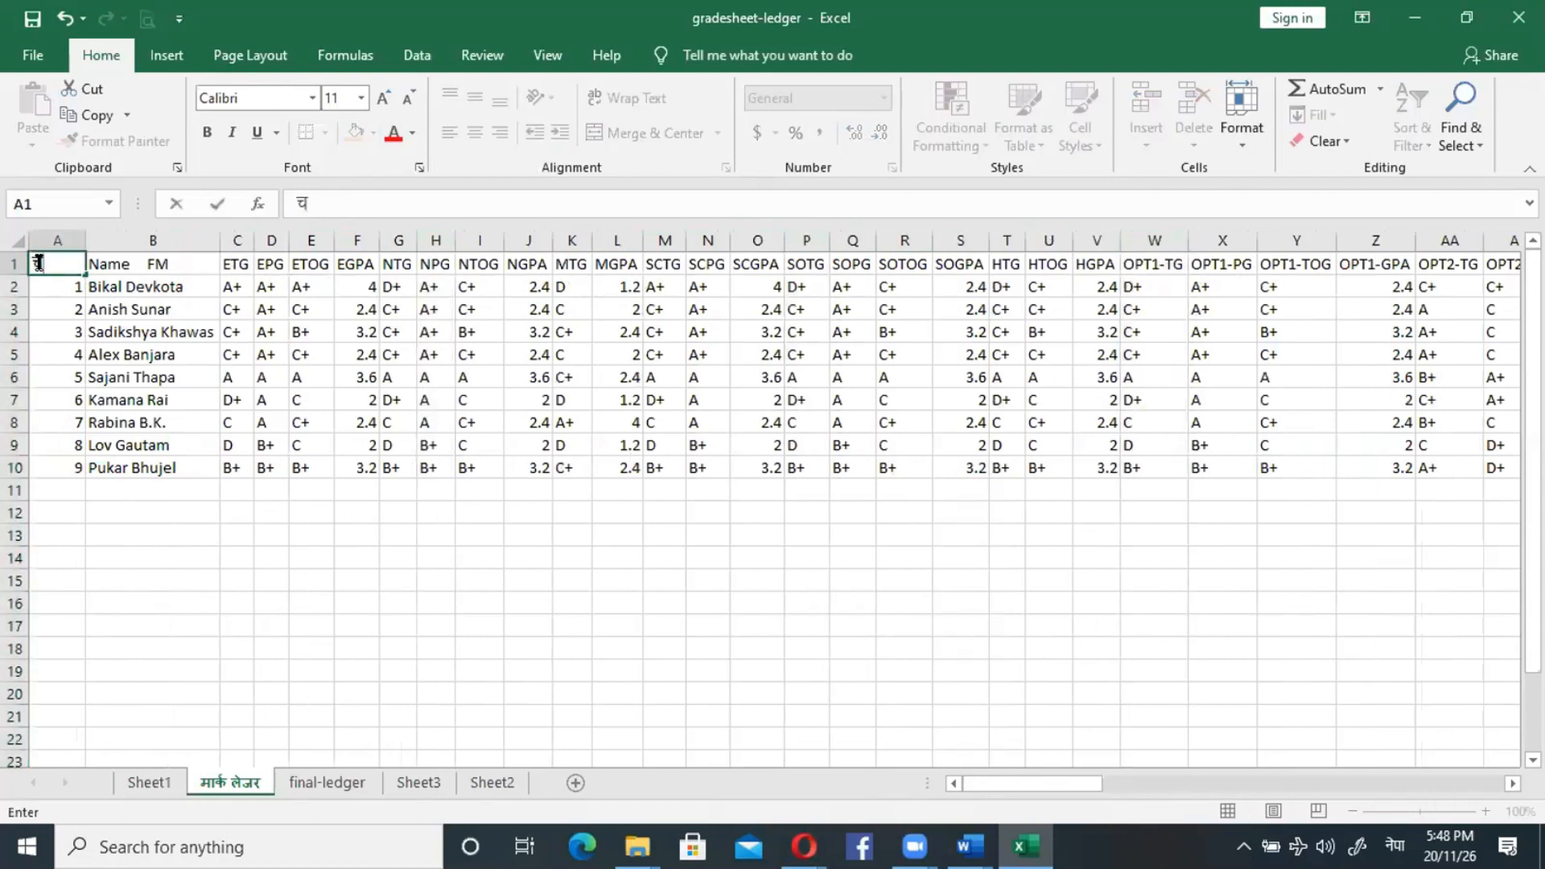
key(super+space)
key(BackSpace)
text(RO)
key(Tab)
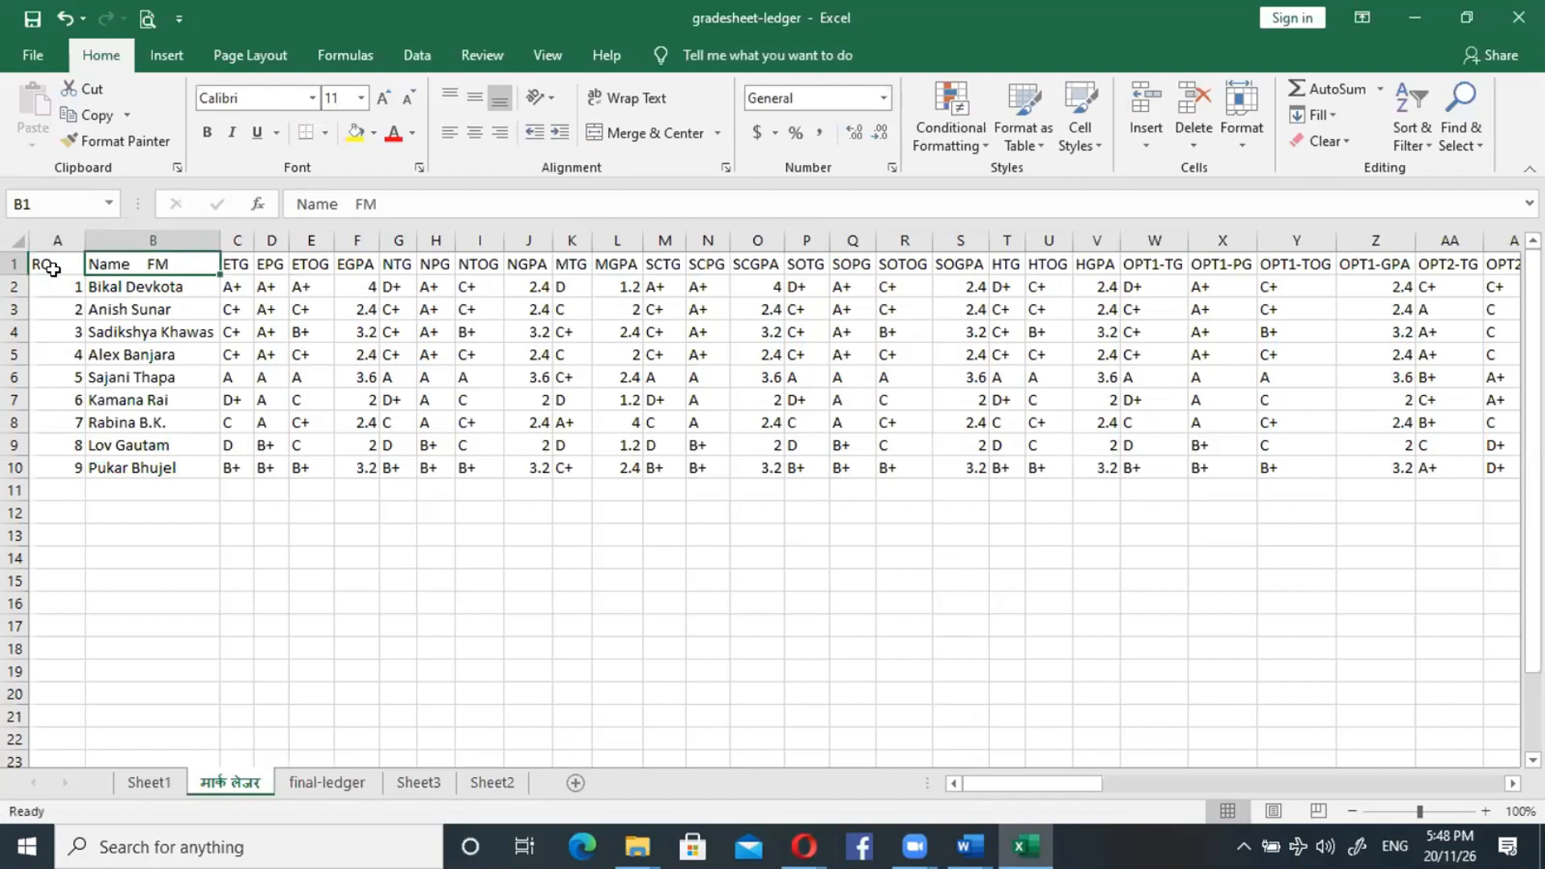
text(Nam)
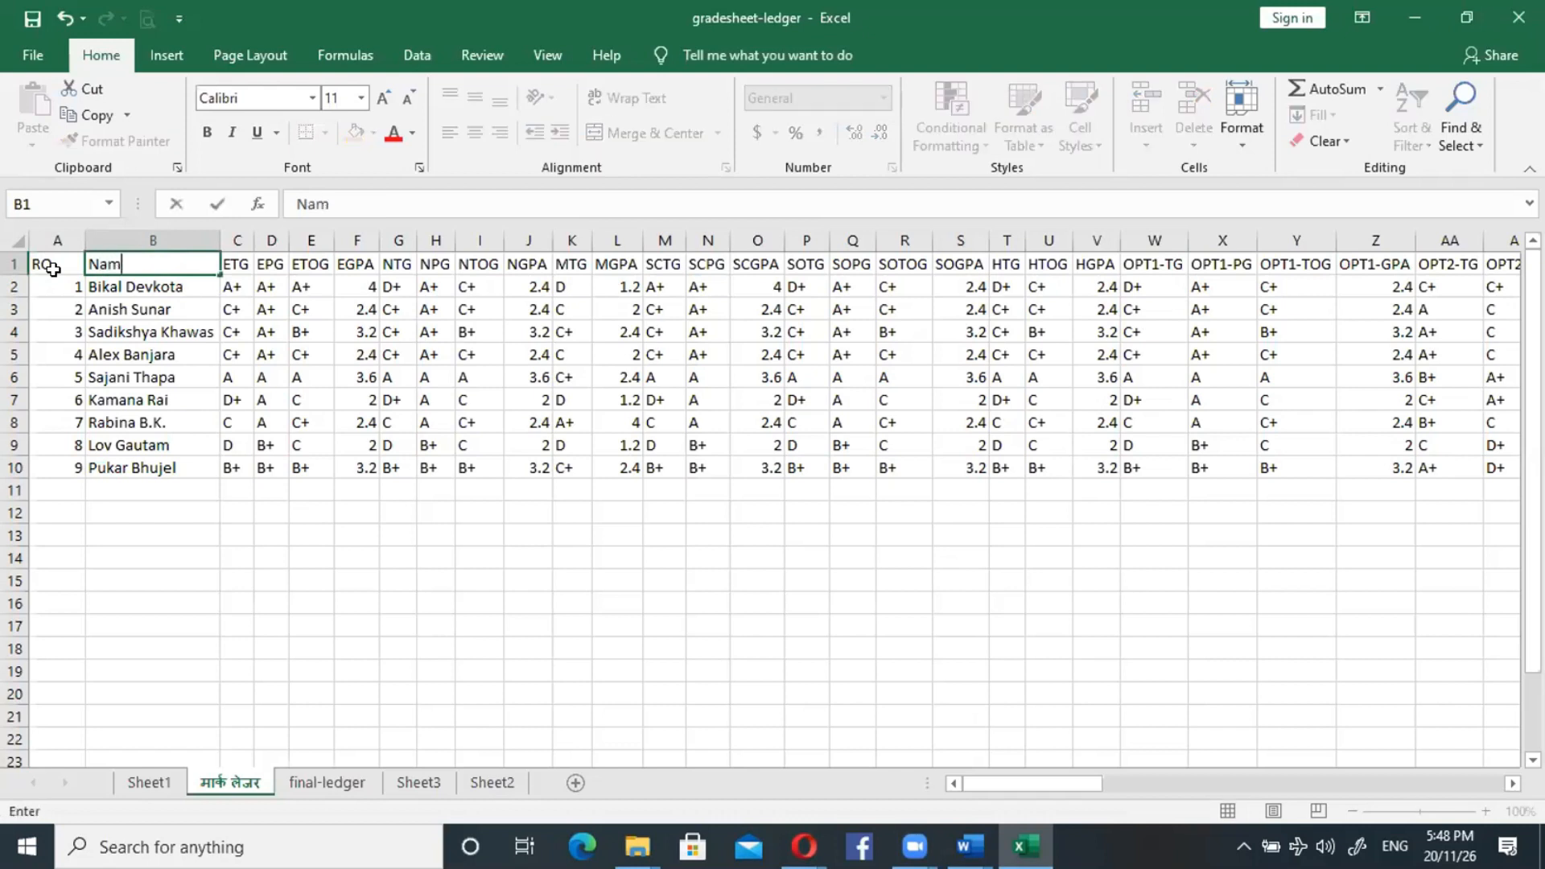
key(Tab)
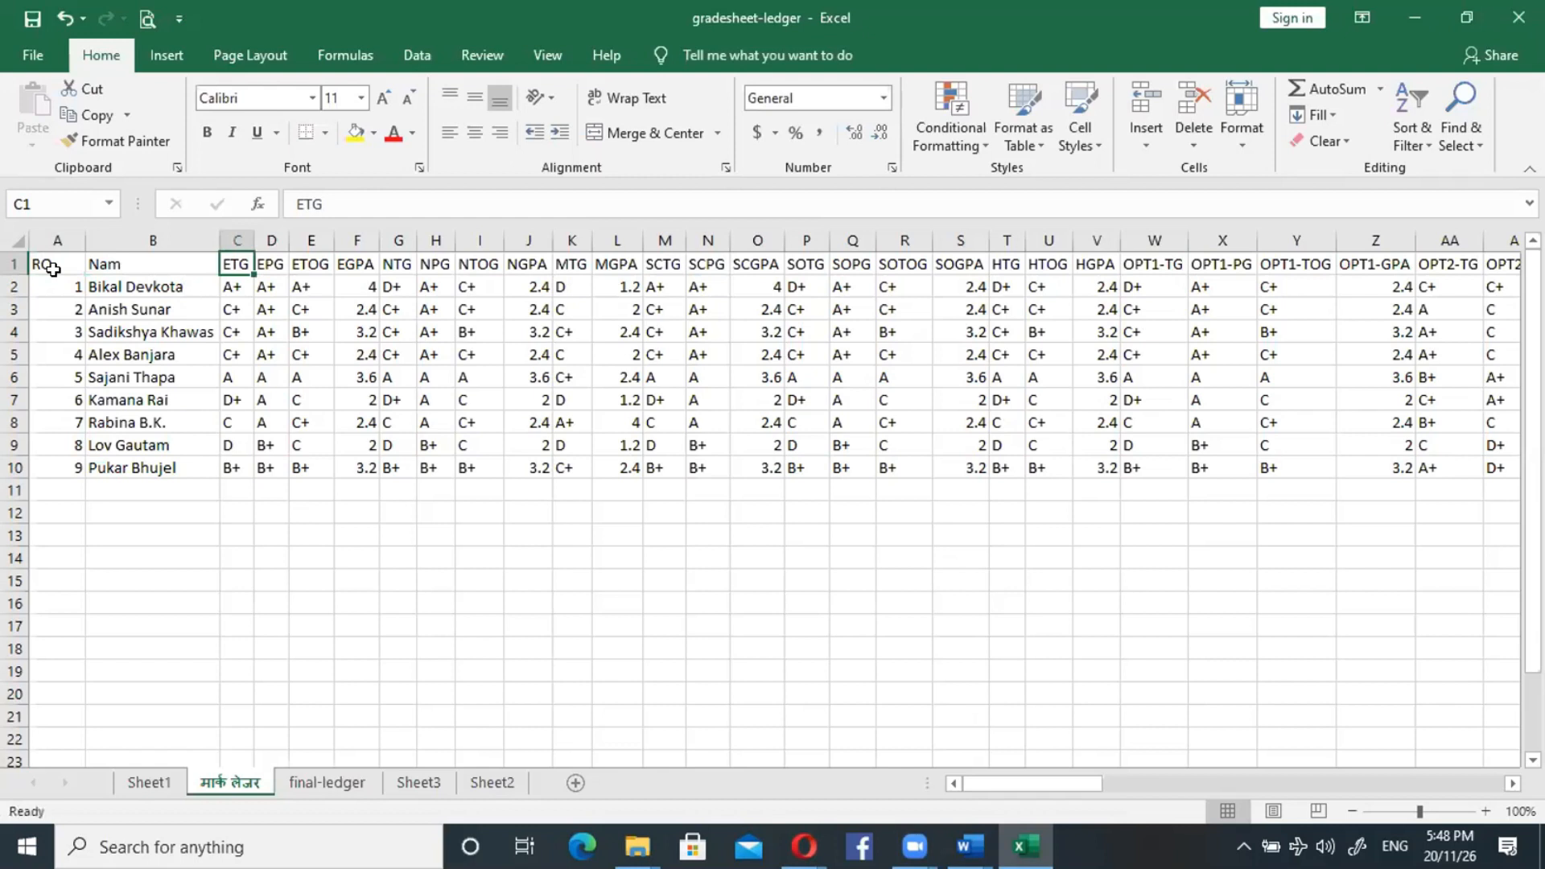
key(Right)
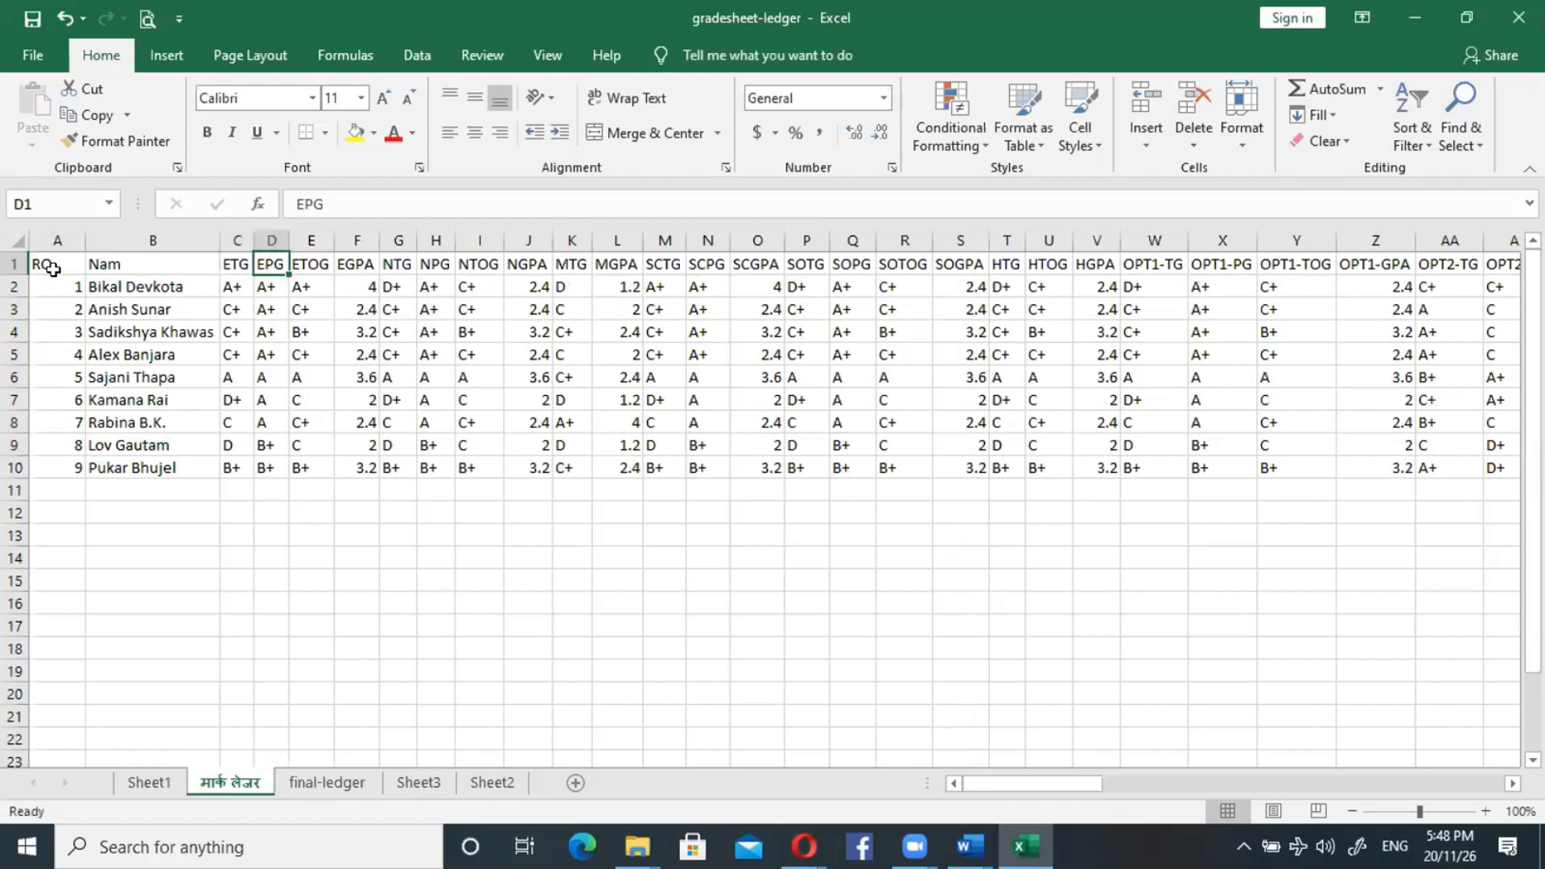
key(Right)
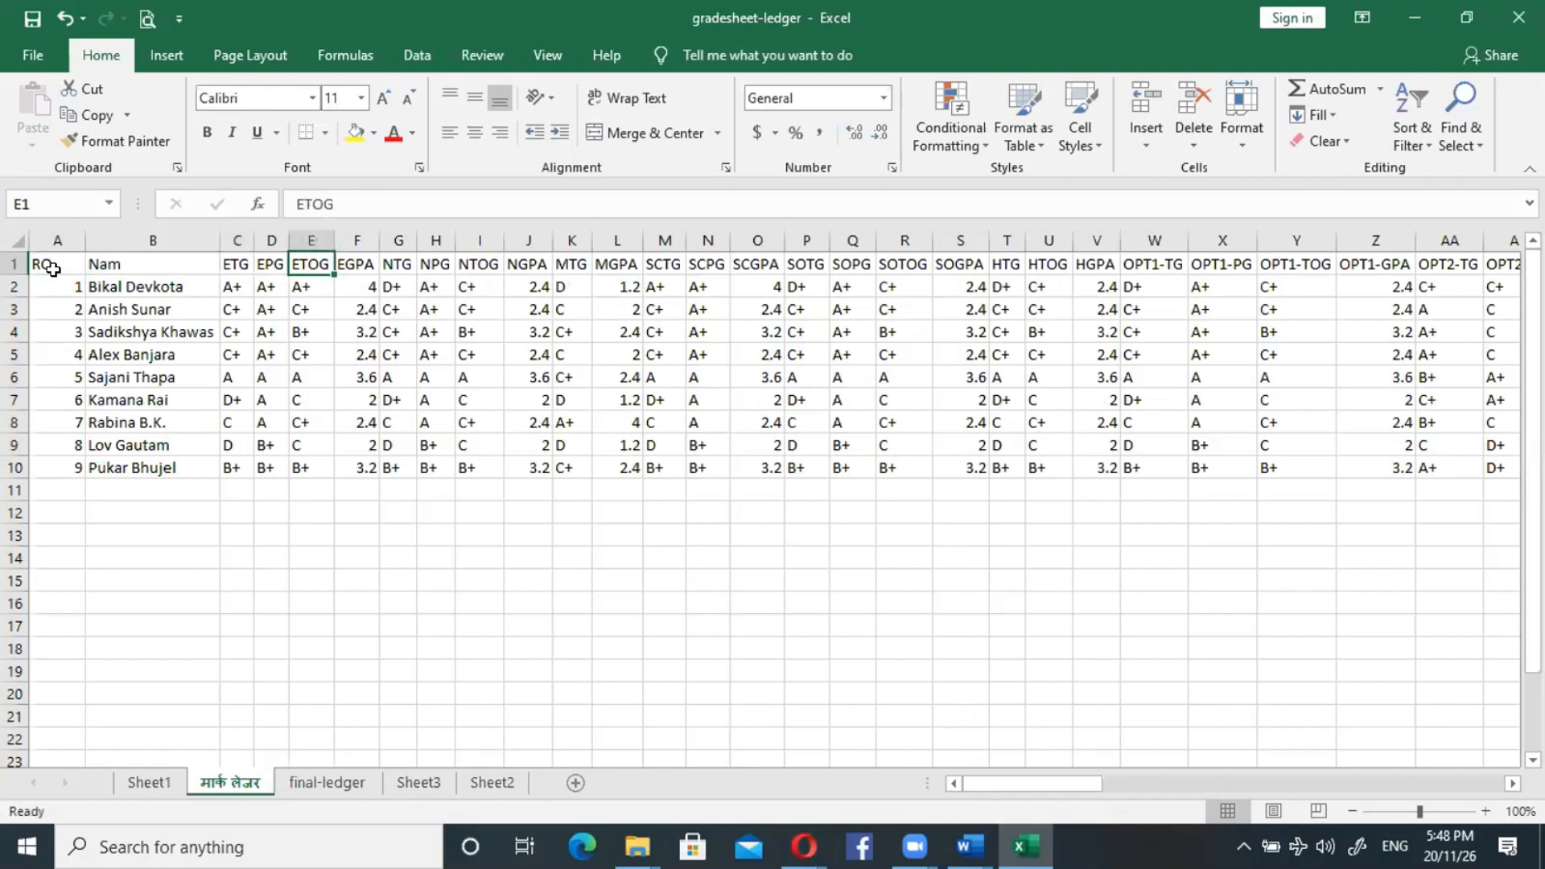
key(Right)
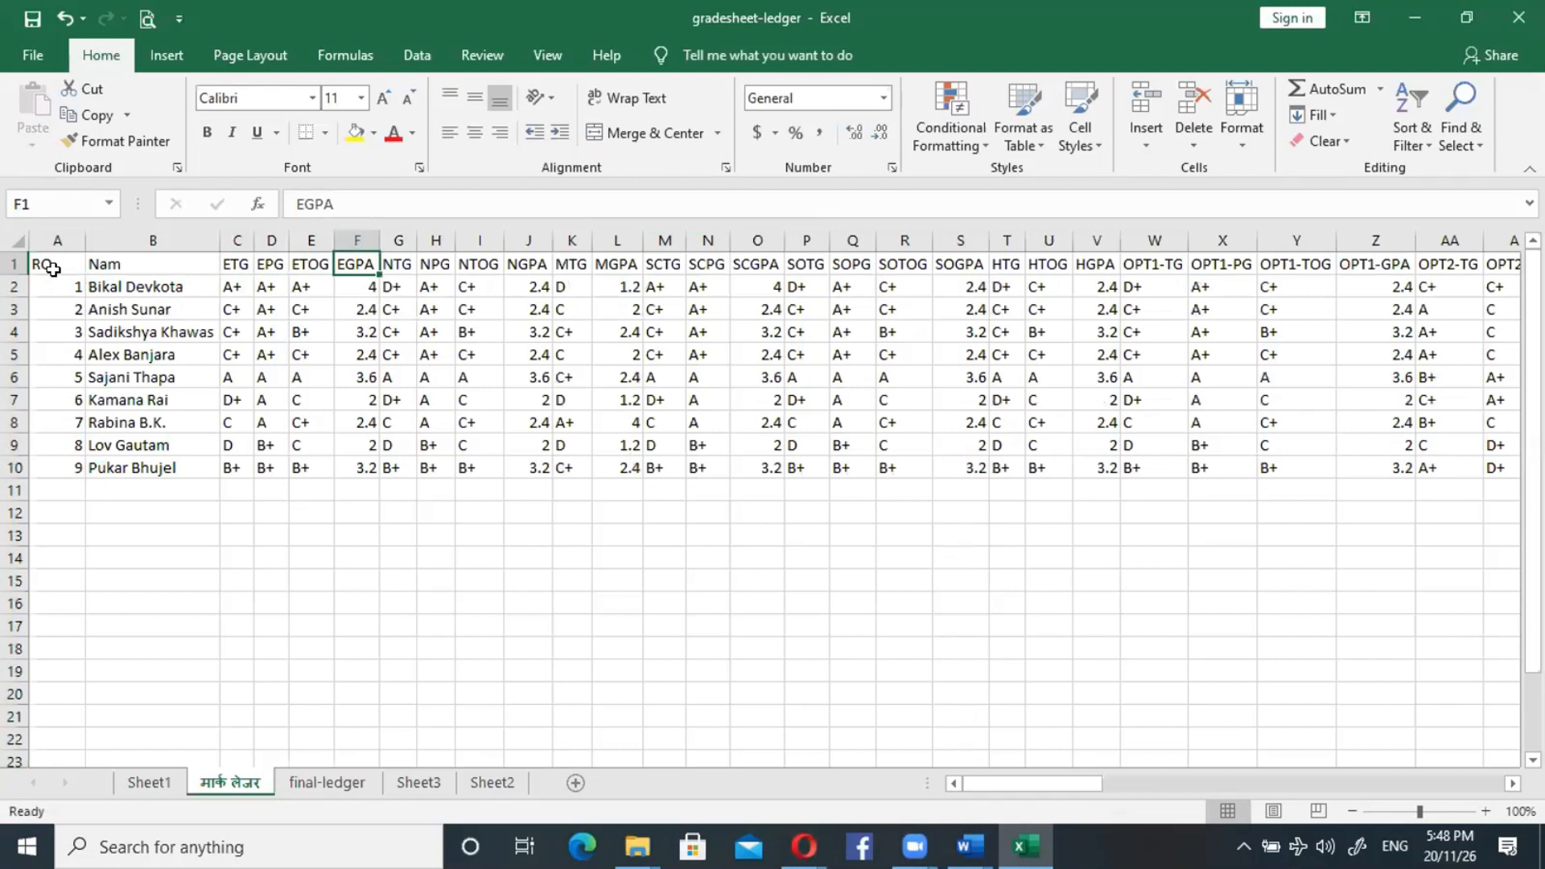
text(GPA)
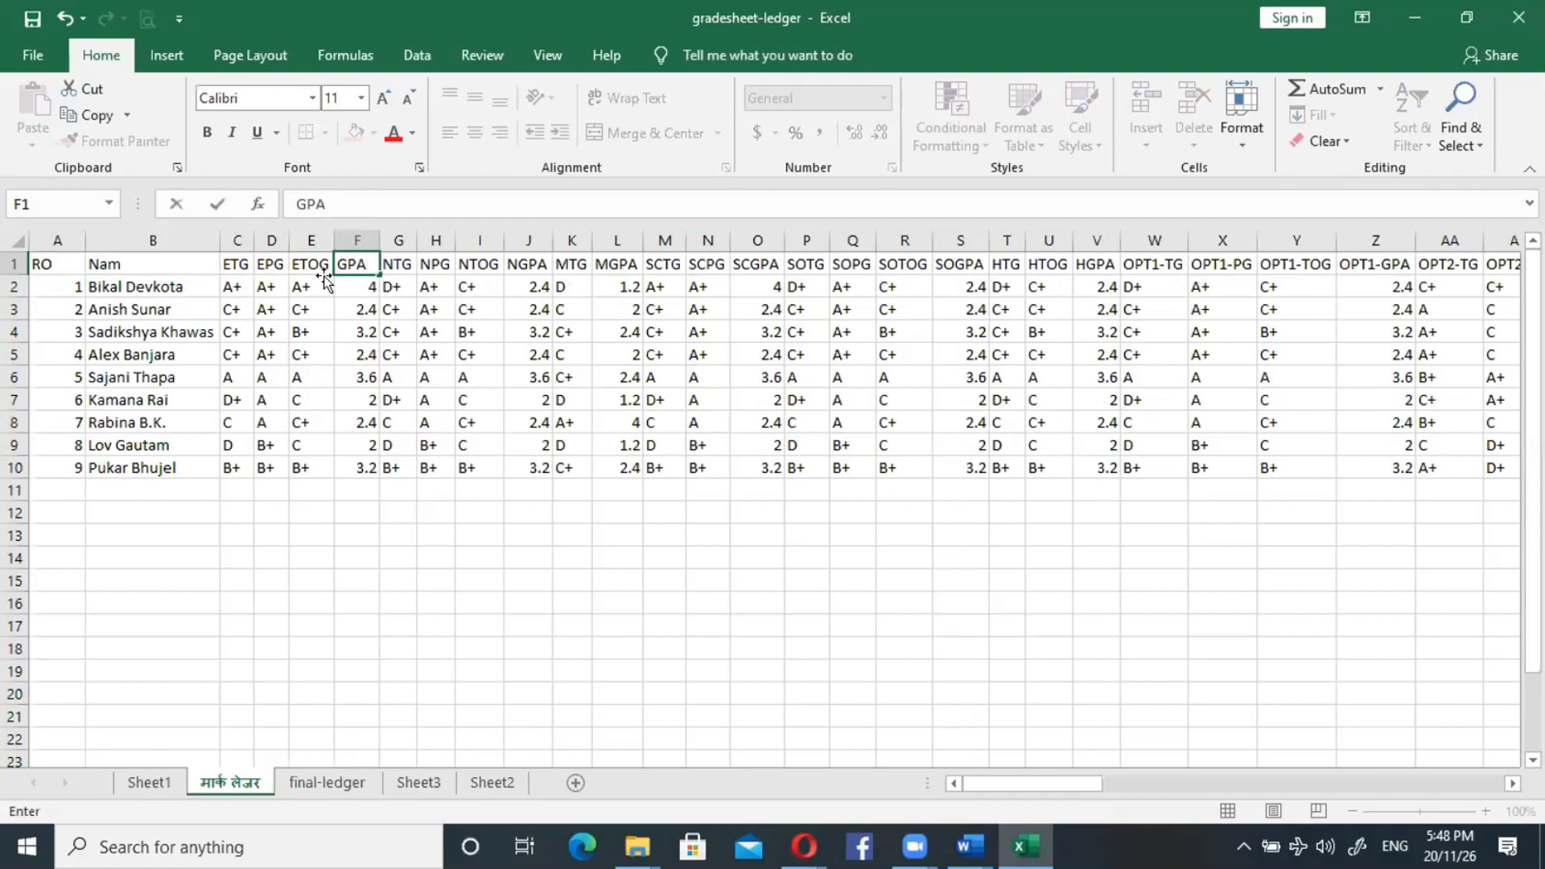
click(336, 259)
text(E)
click(291, 262)
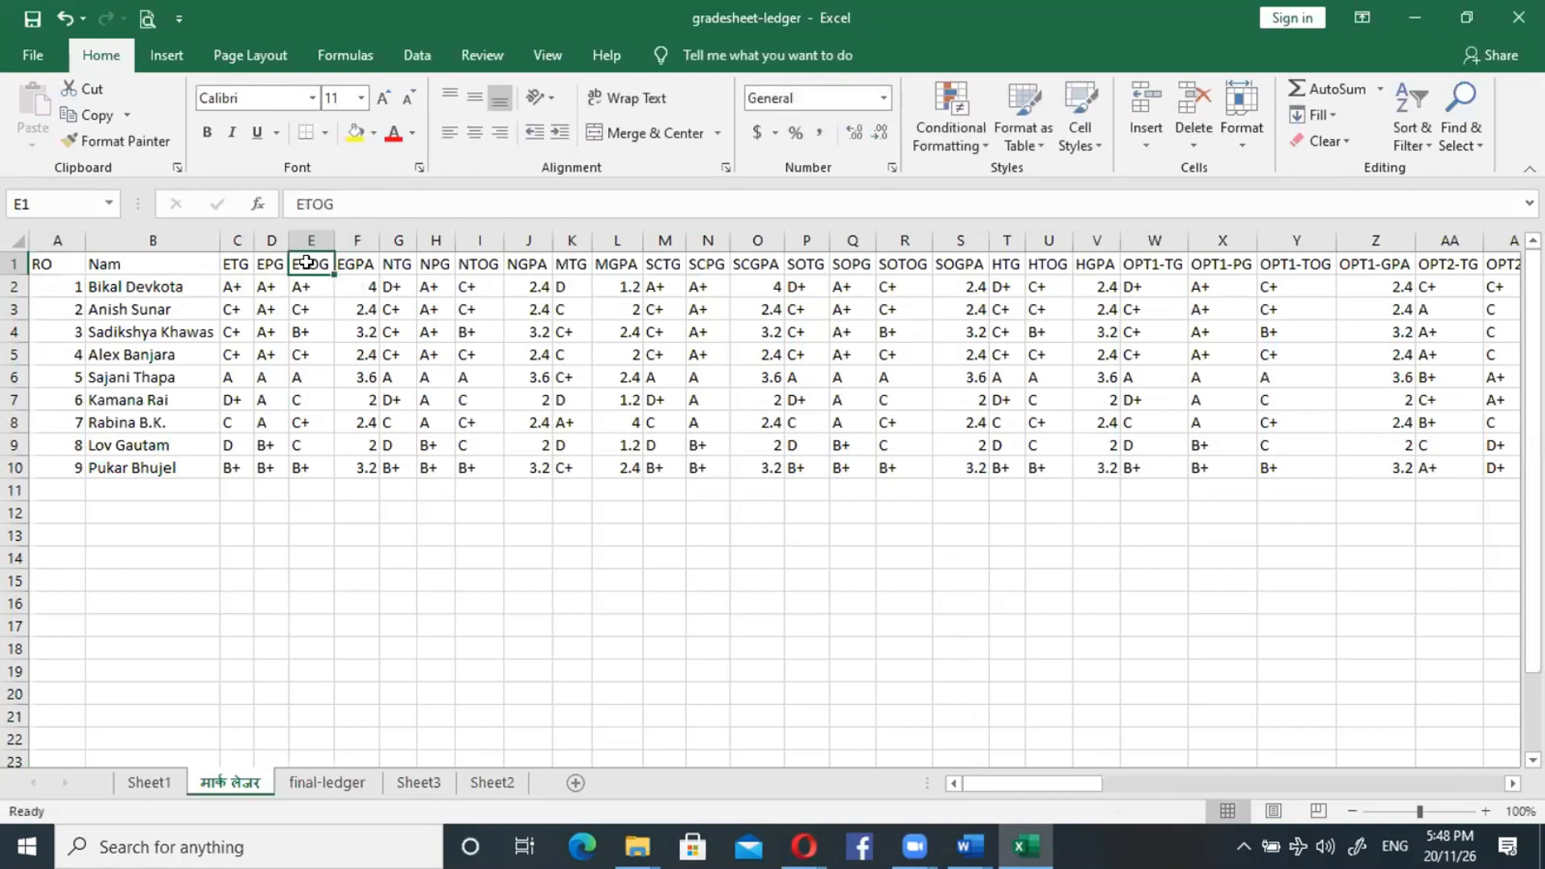
double_click(311, 256)
key(BackSpace)
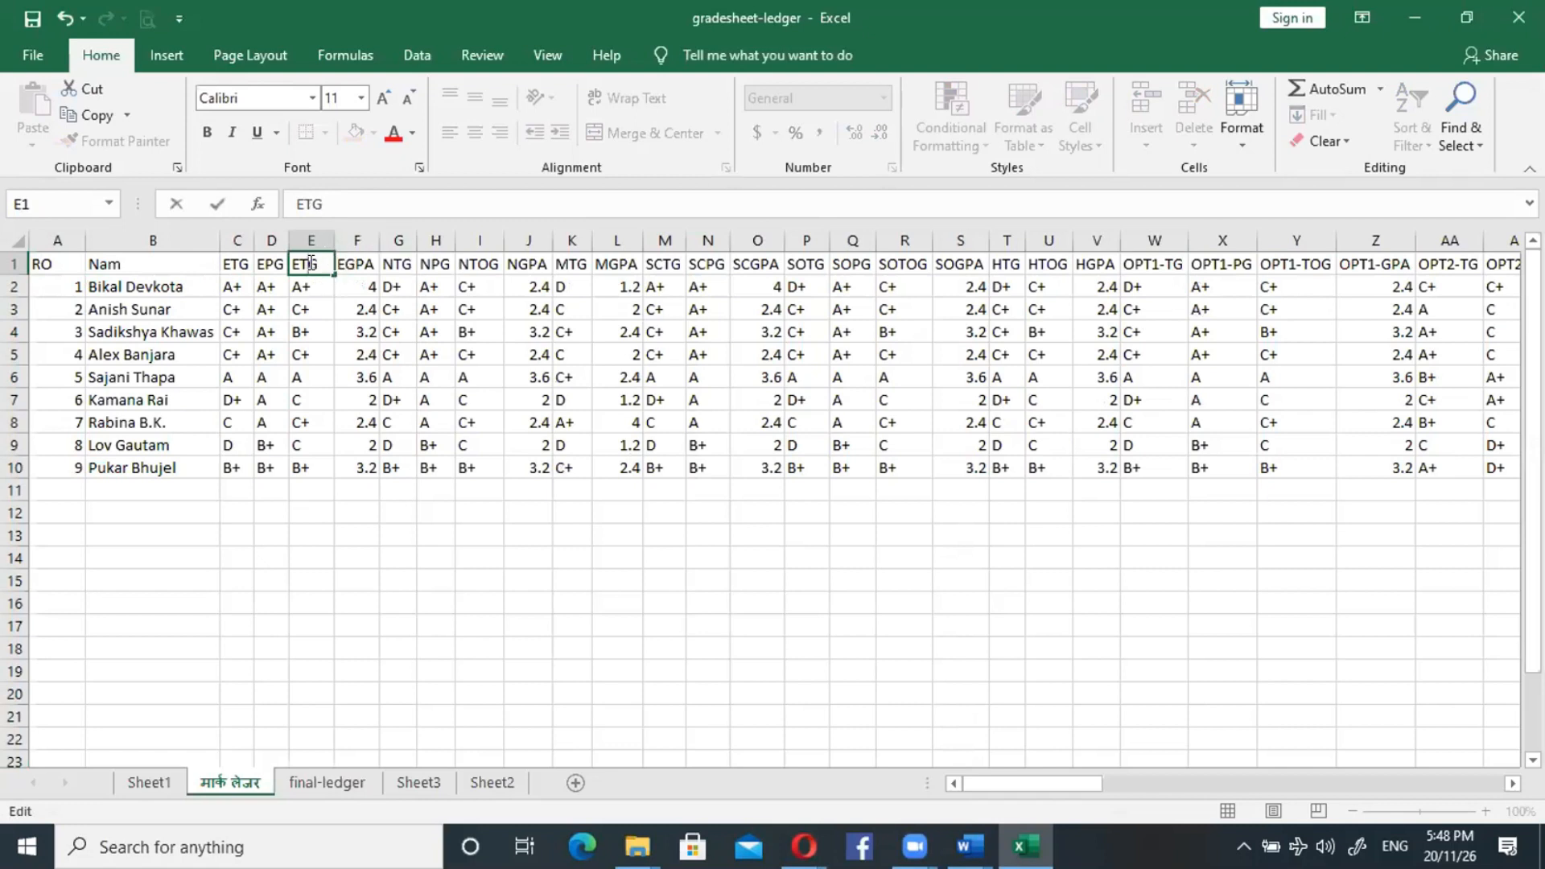
key(ctrl+z)
Rename the EGPA header in F1 as EGP.
click(348, 262)
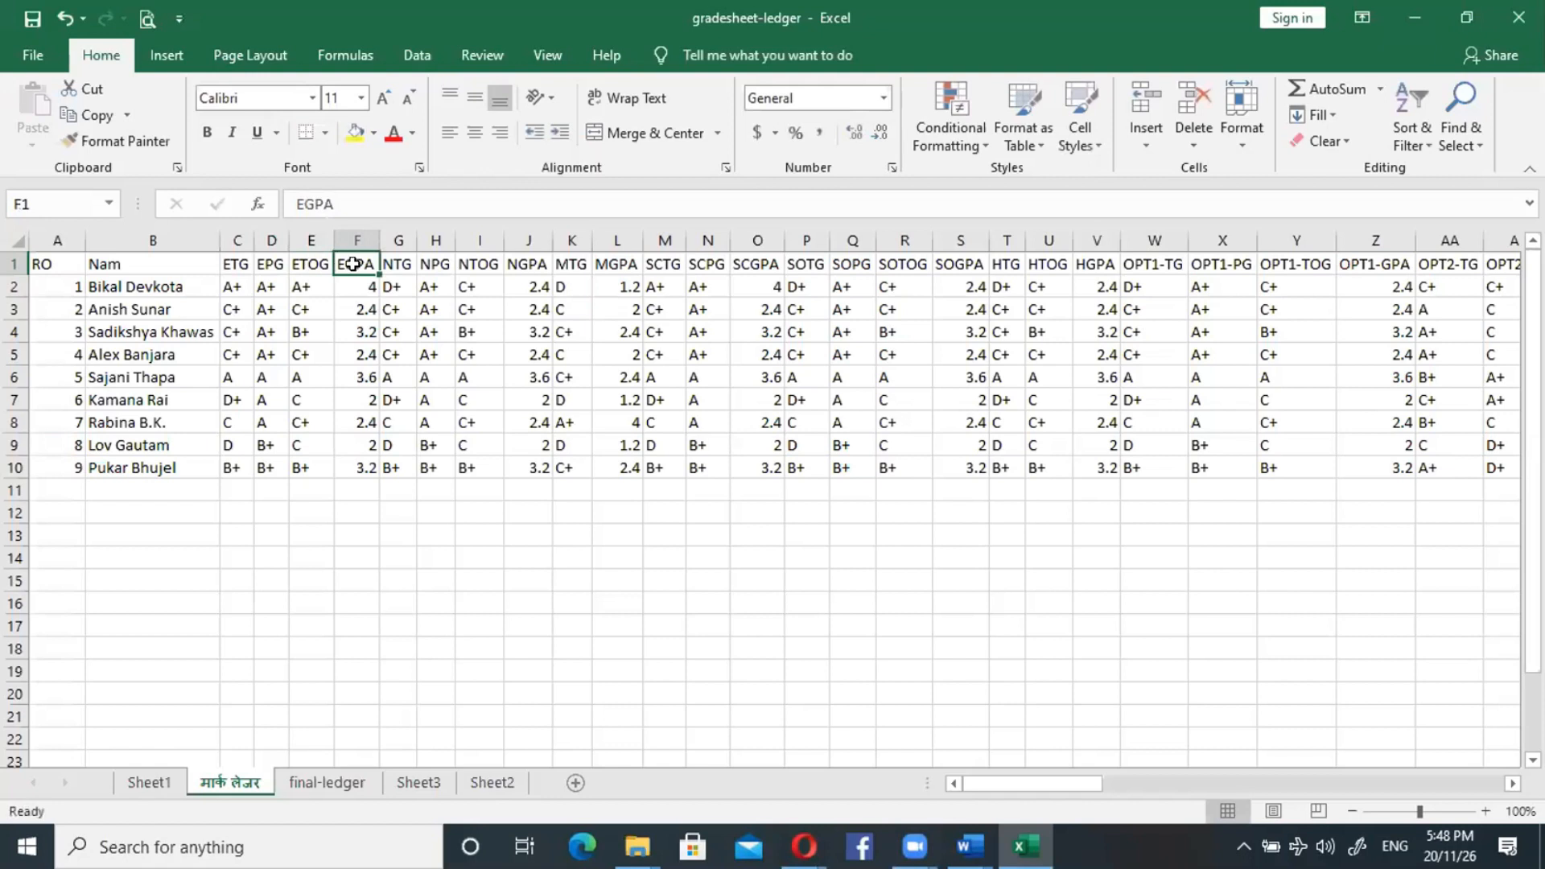
key(ctrl+Right)
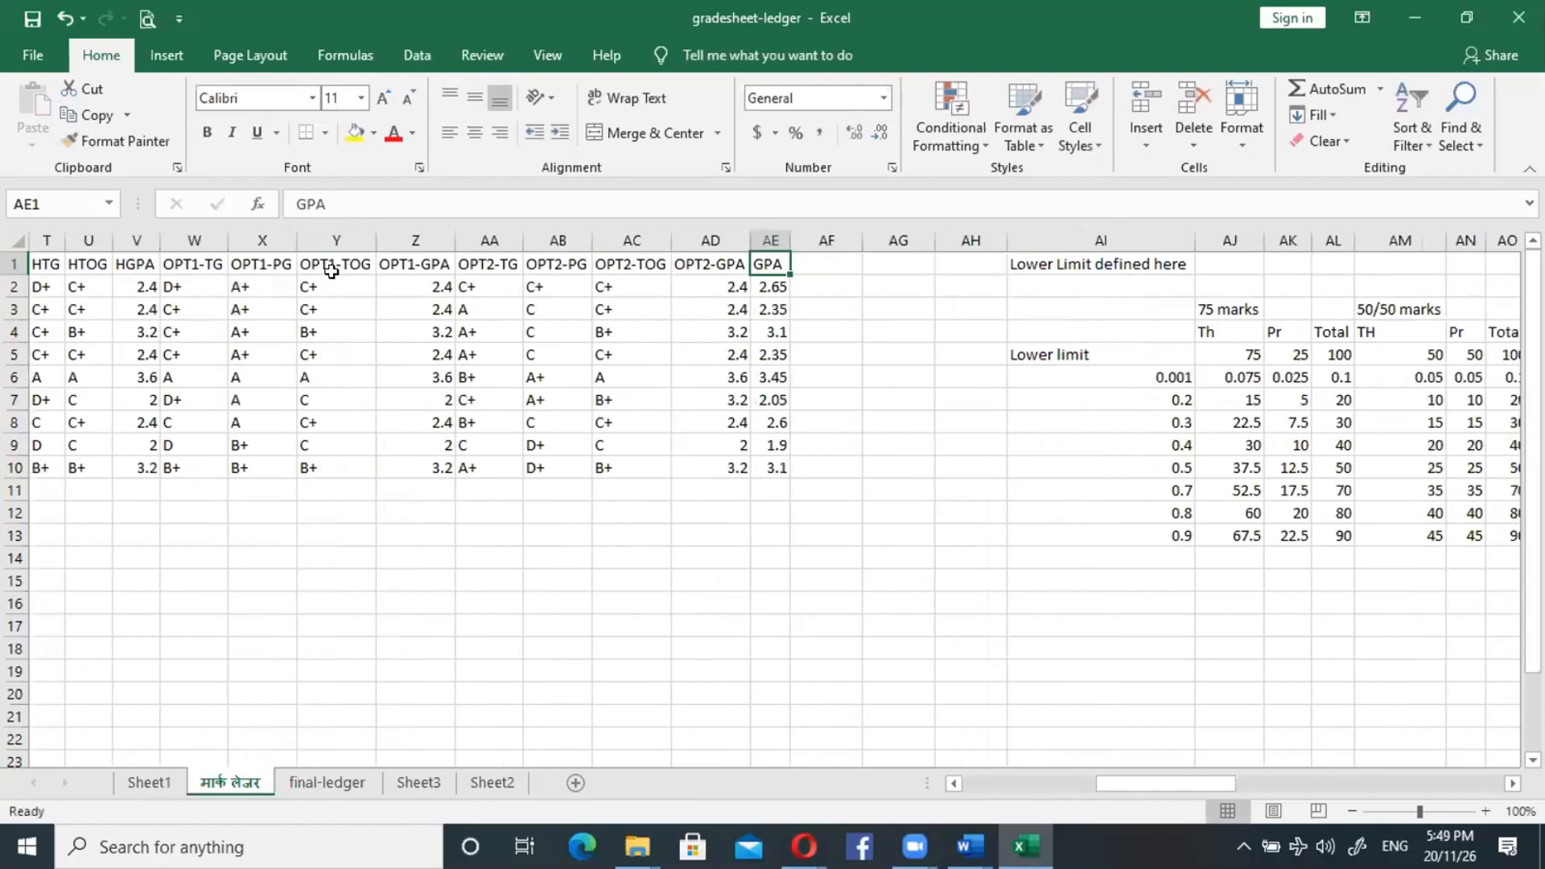
drag(1110, 779, 834, 791)
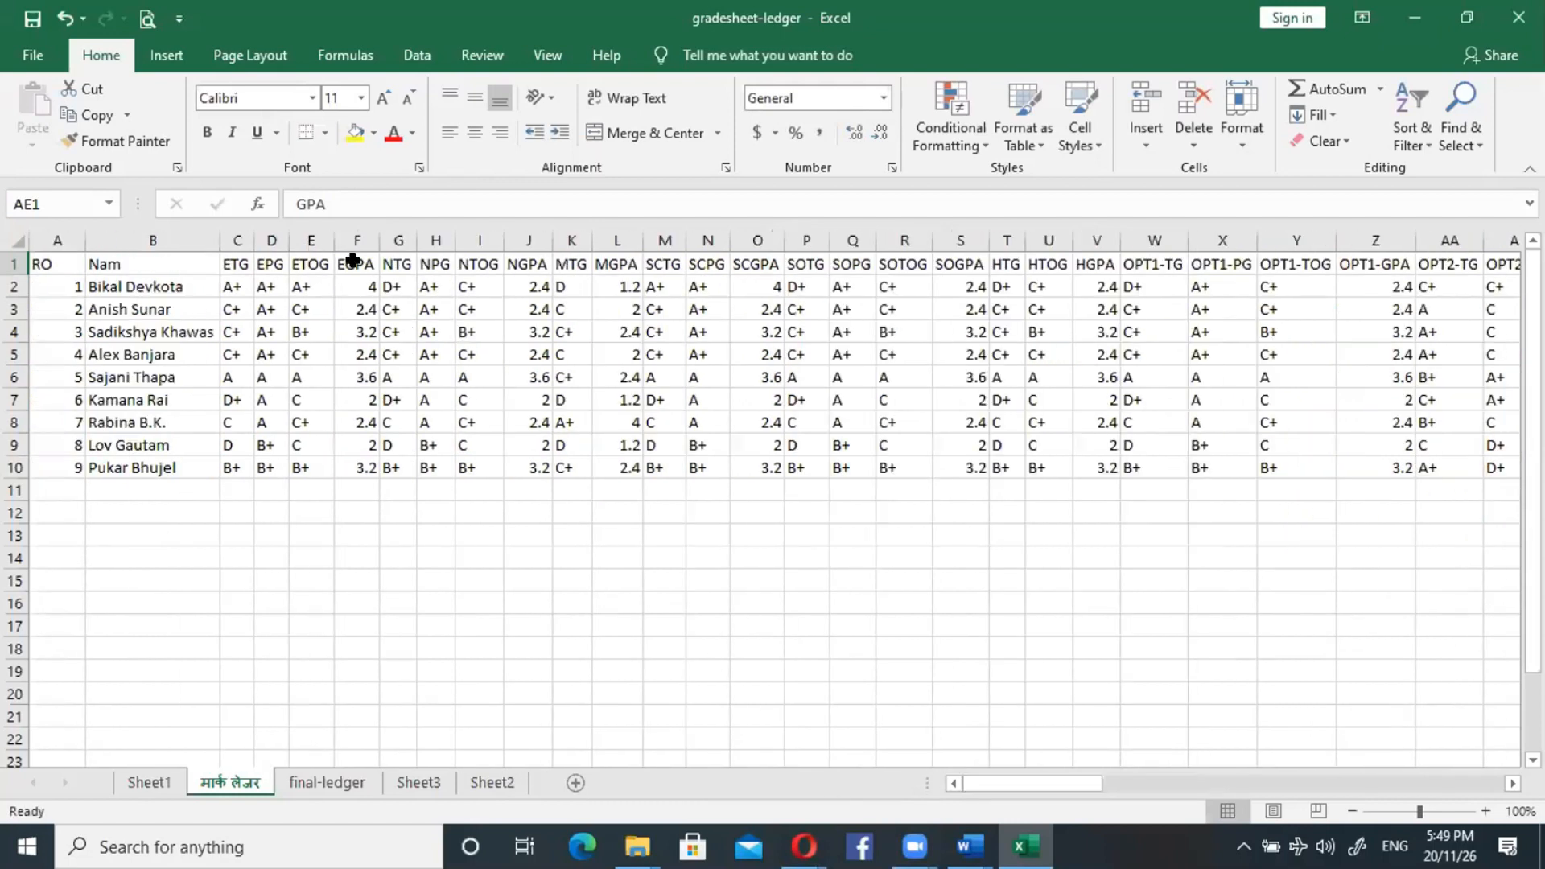
click(353, 262)
text(EGP)
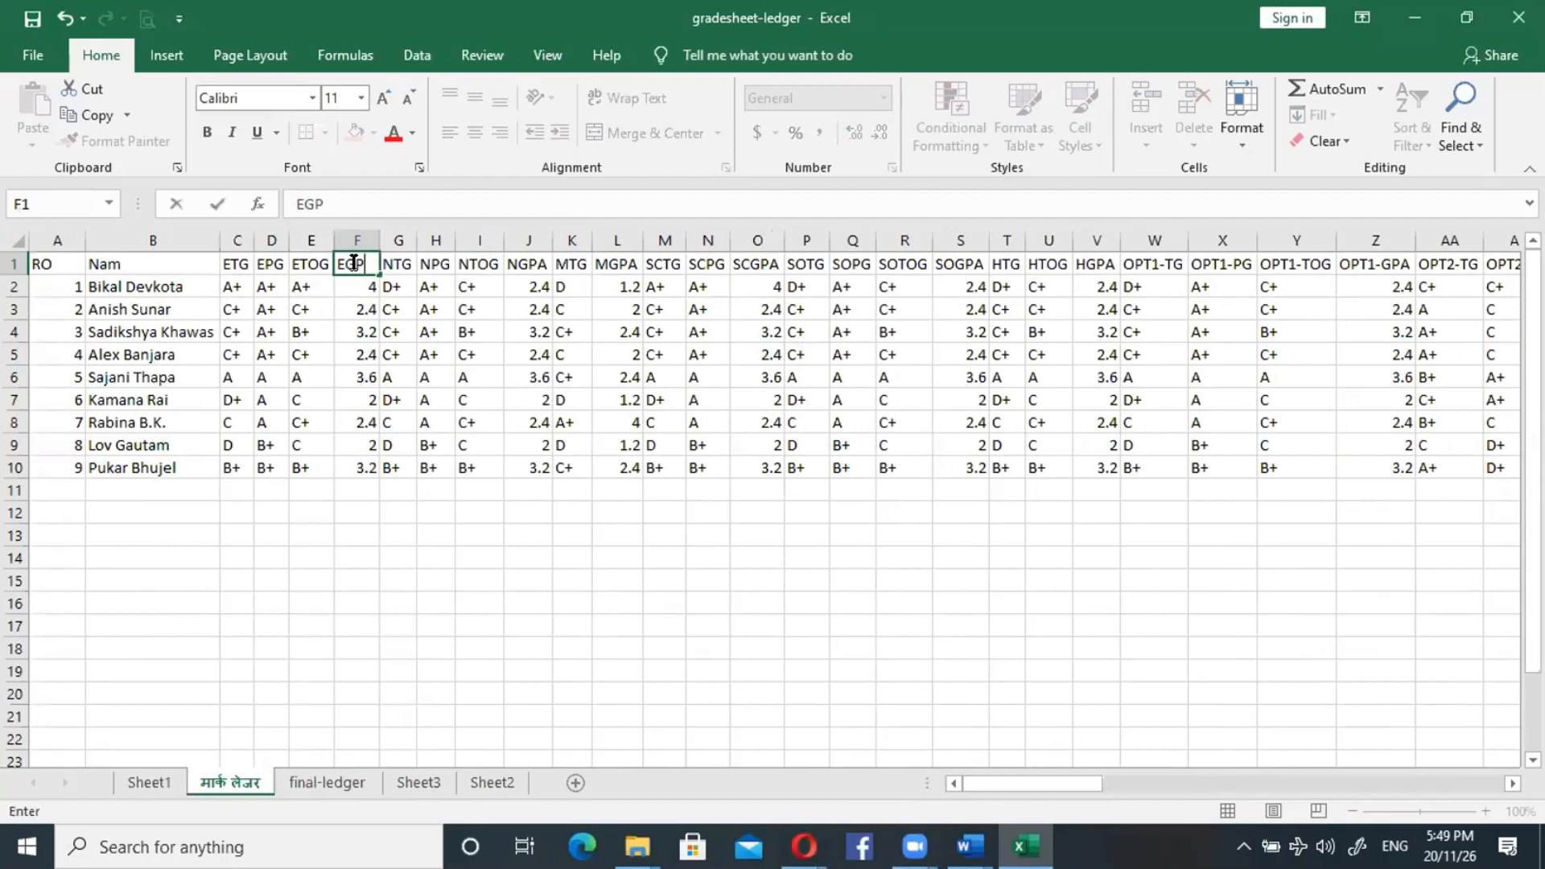
key(Tab)
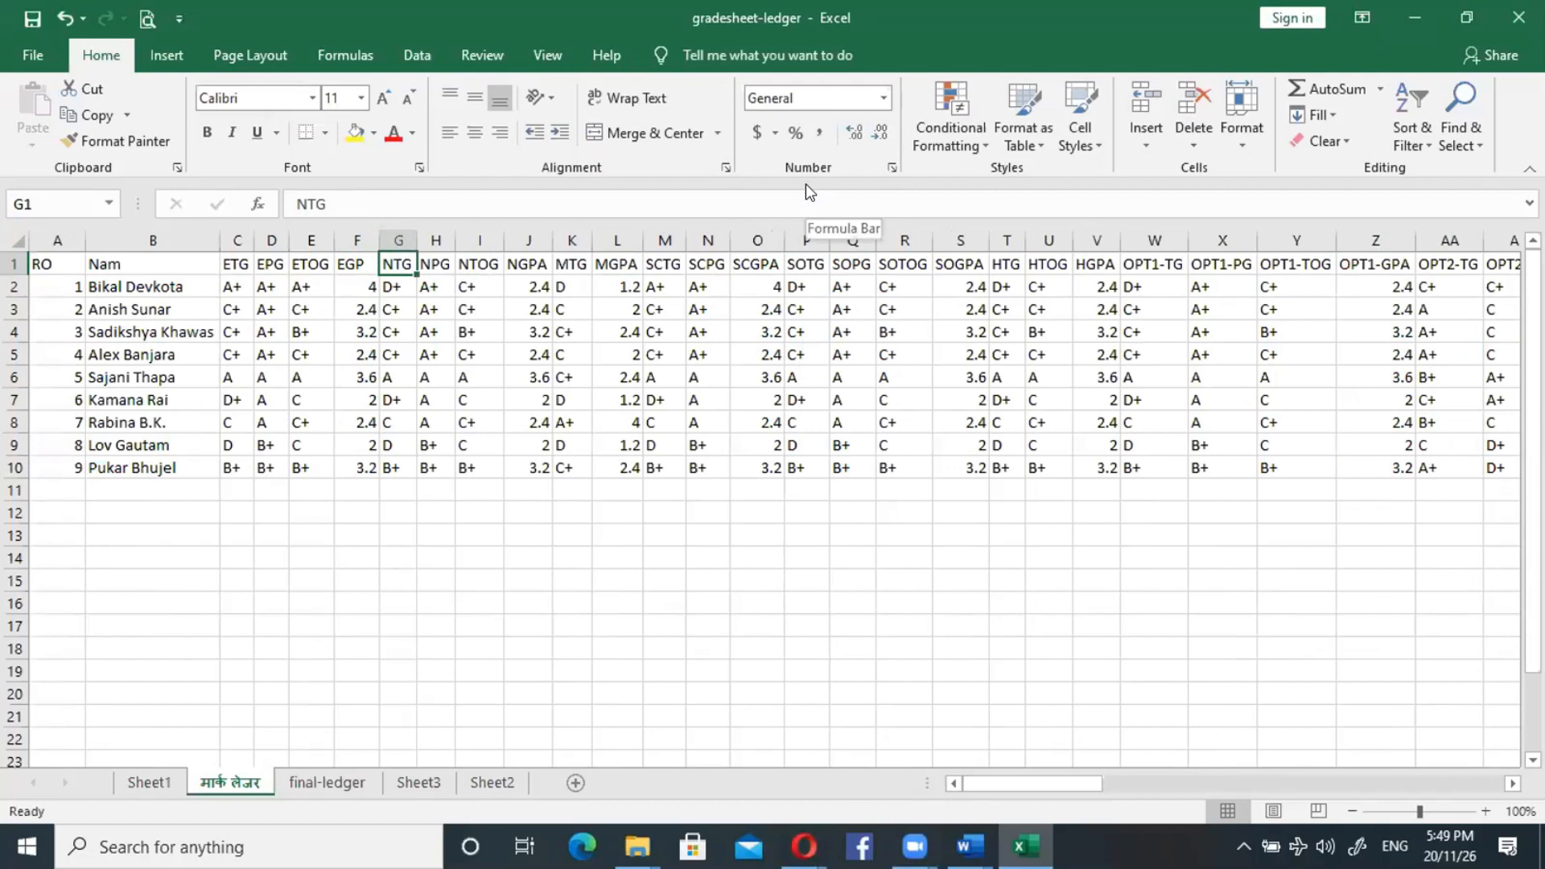
Re-enter NTOG as the column header in I1.
key(Tab)
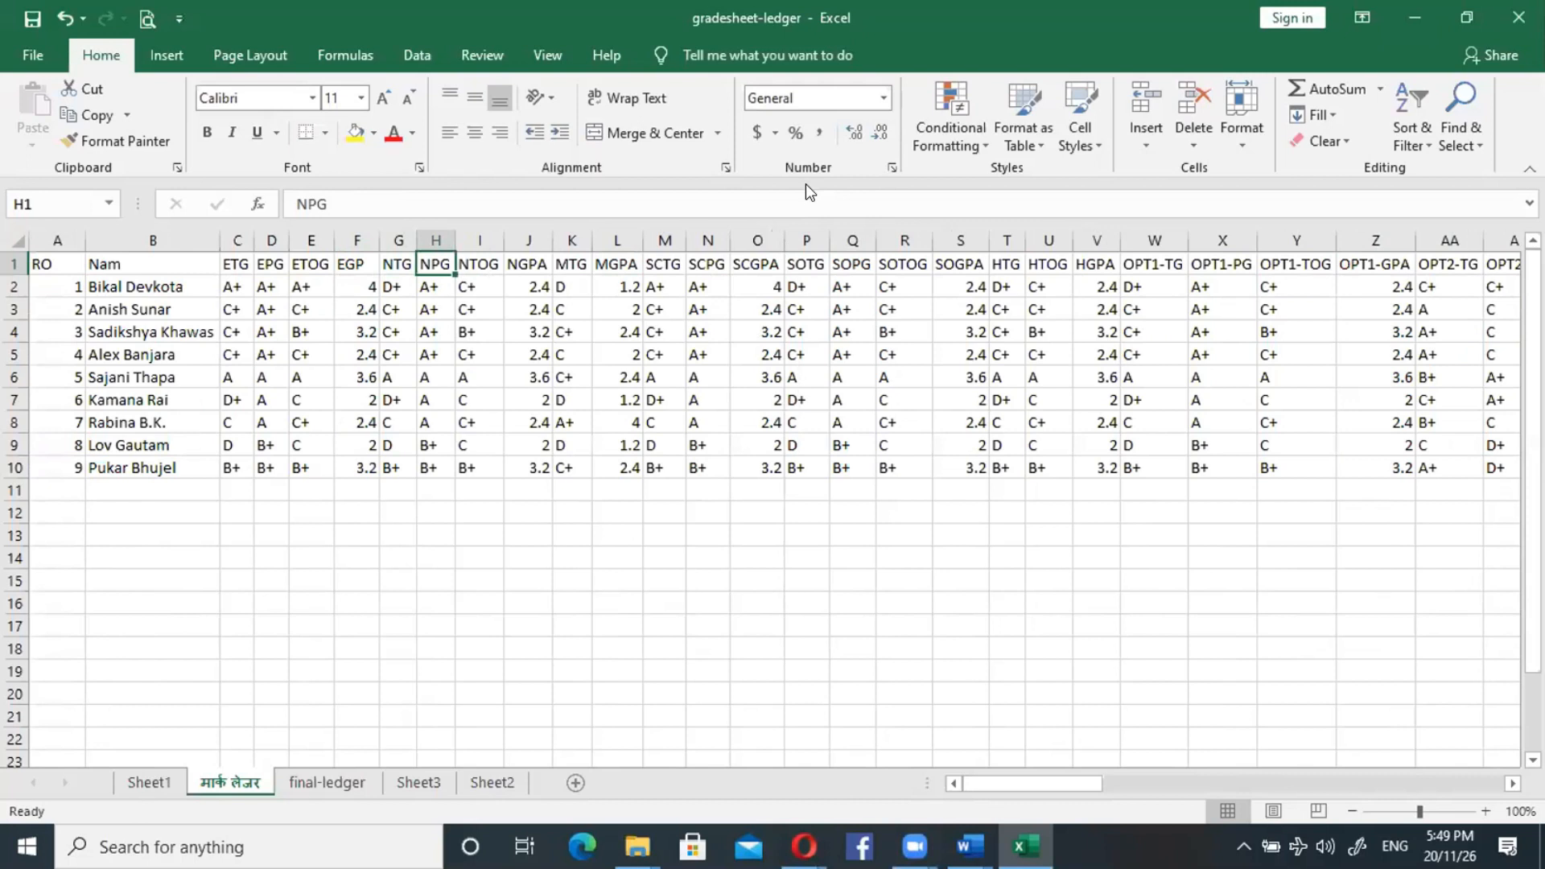
key(Tab)
text(NG)
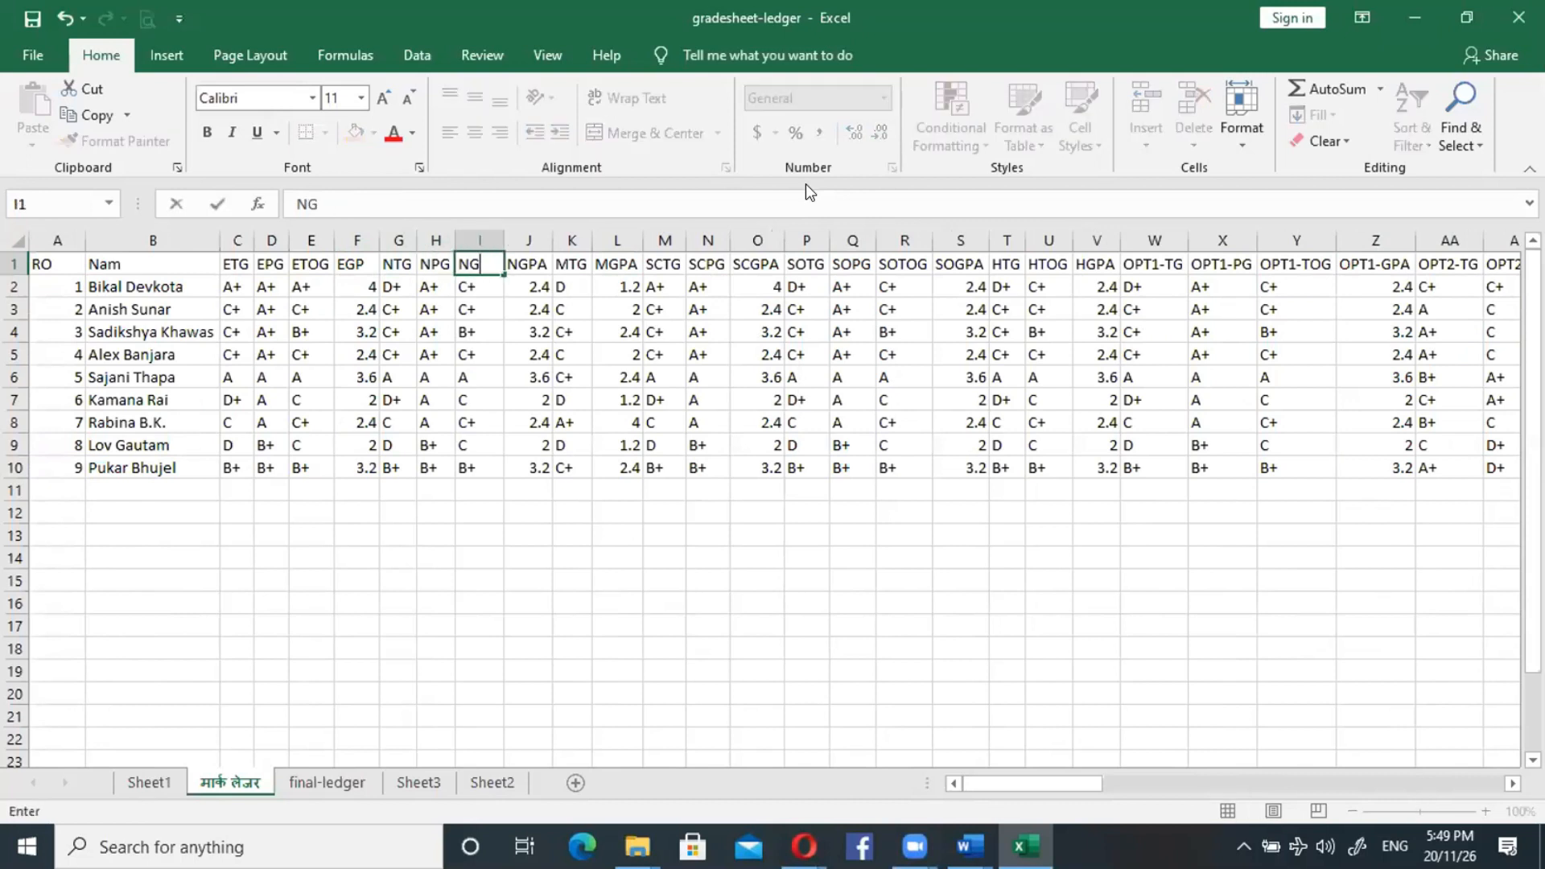
key(BackSpace)
text(TOG)
key(Return)
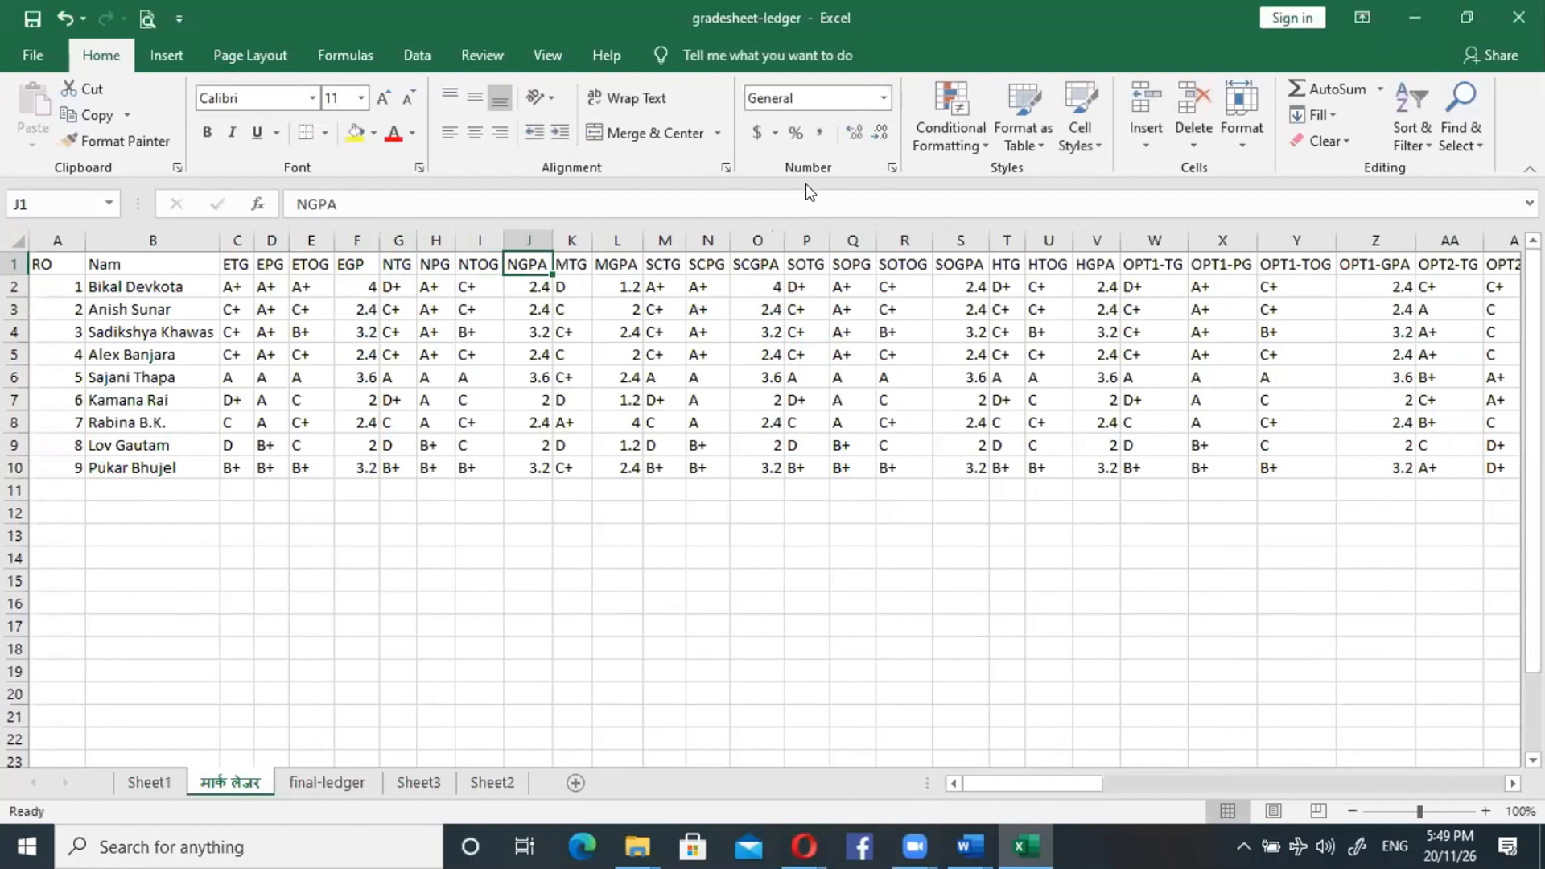
Rename the NGPA header in J1 as NGP and save the workbook.
text(NG)
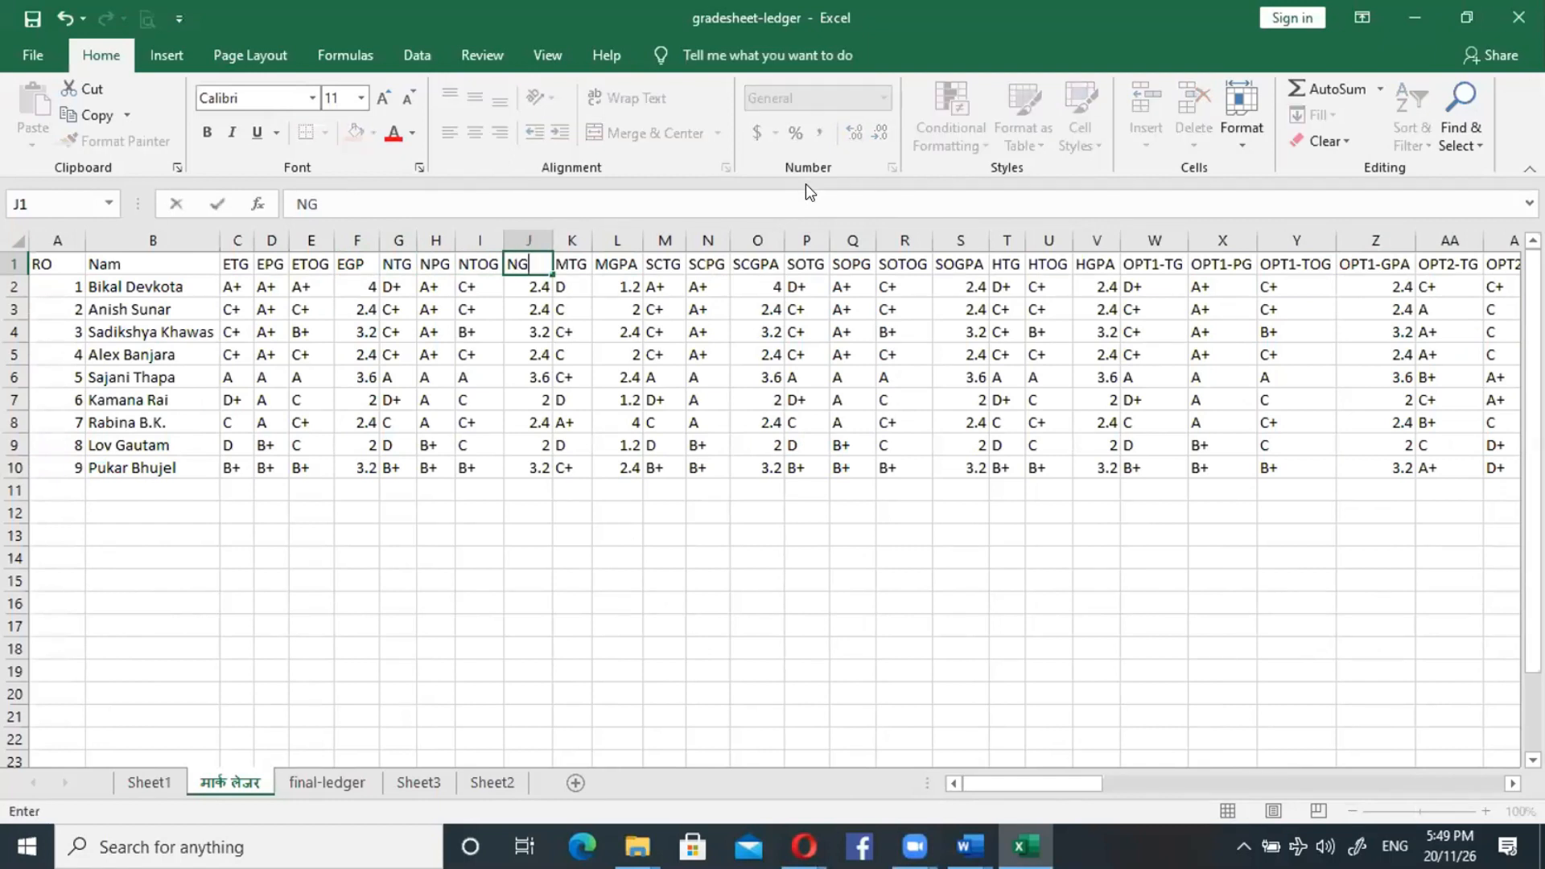
text(P)
key(Return)
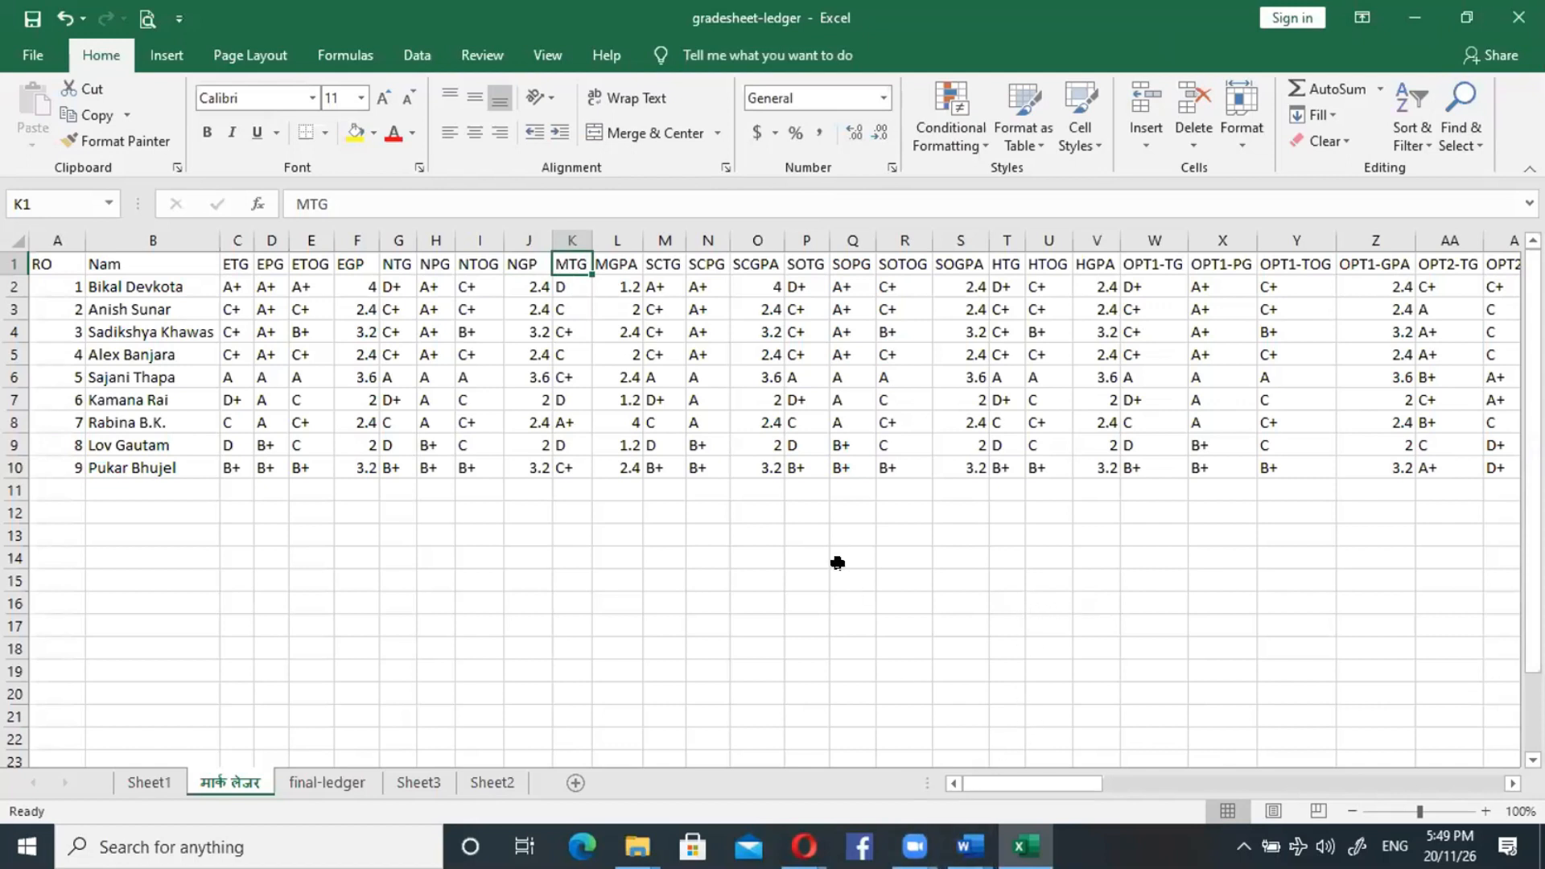
key(ctrl+s)
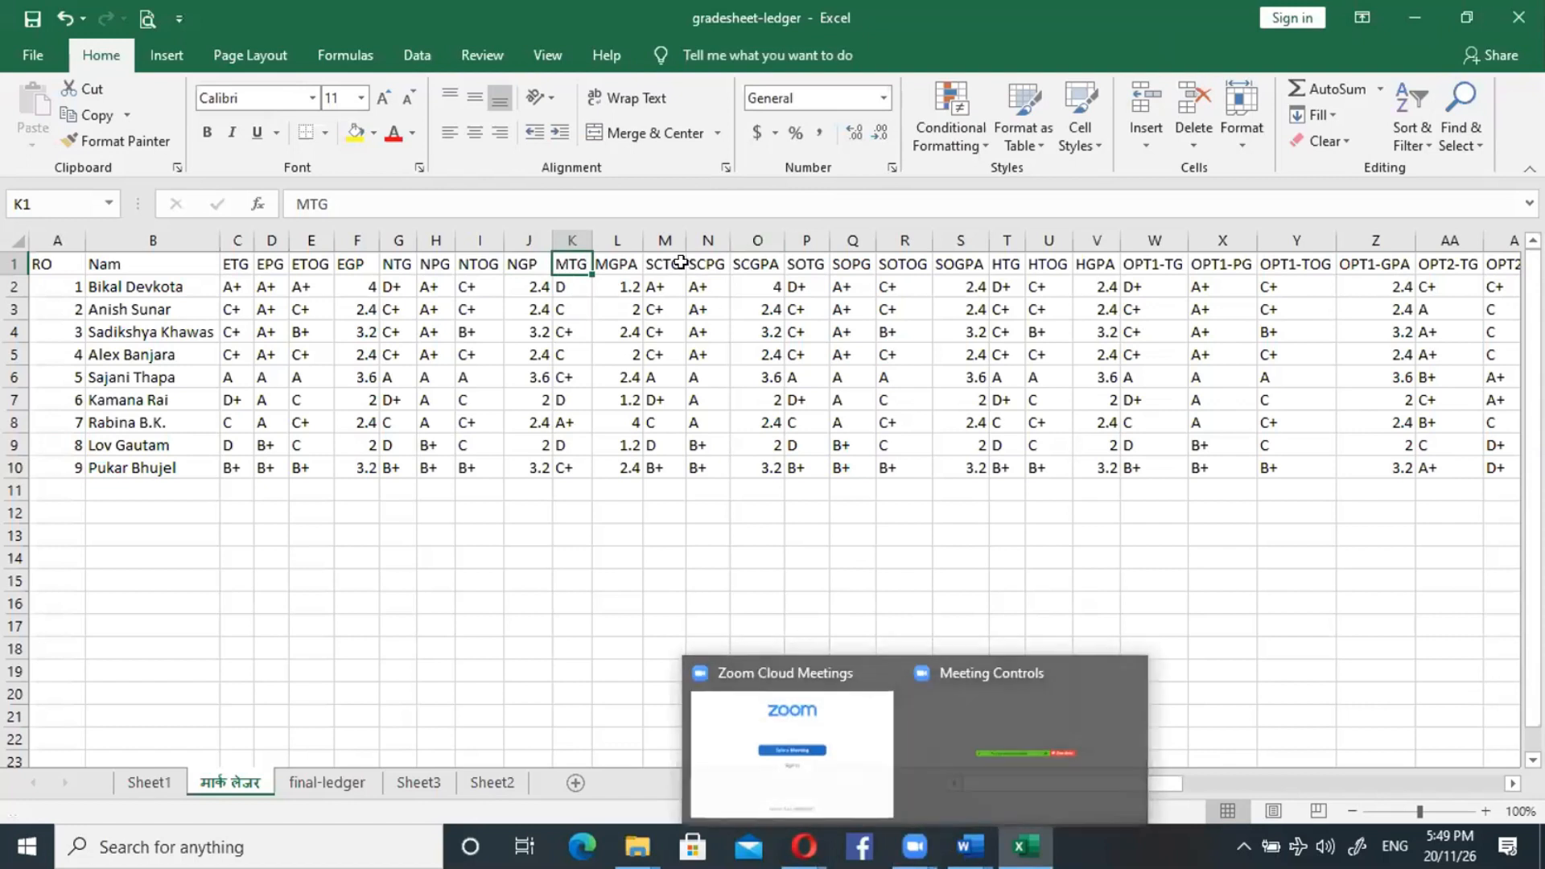
Rename the OPT1-TG header in W1 as Op1 and the OPT1-PG header in X1 as Opt.
drag(1151, 786, 1248, 780)
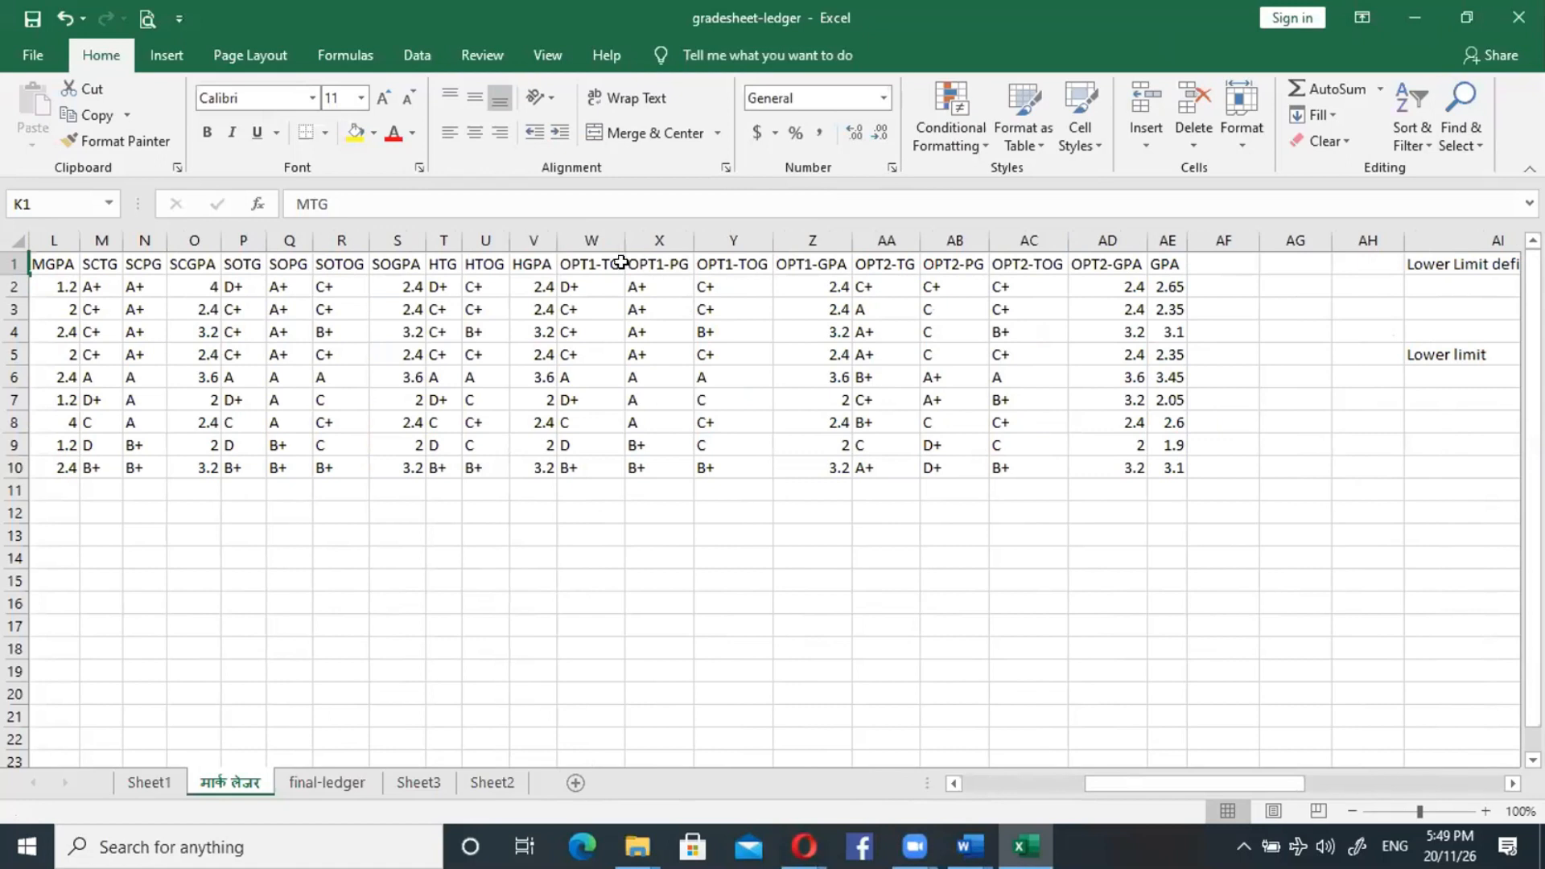
click(591, 264)
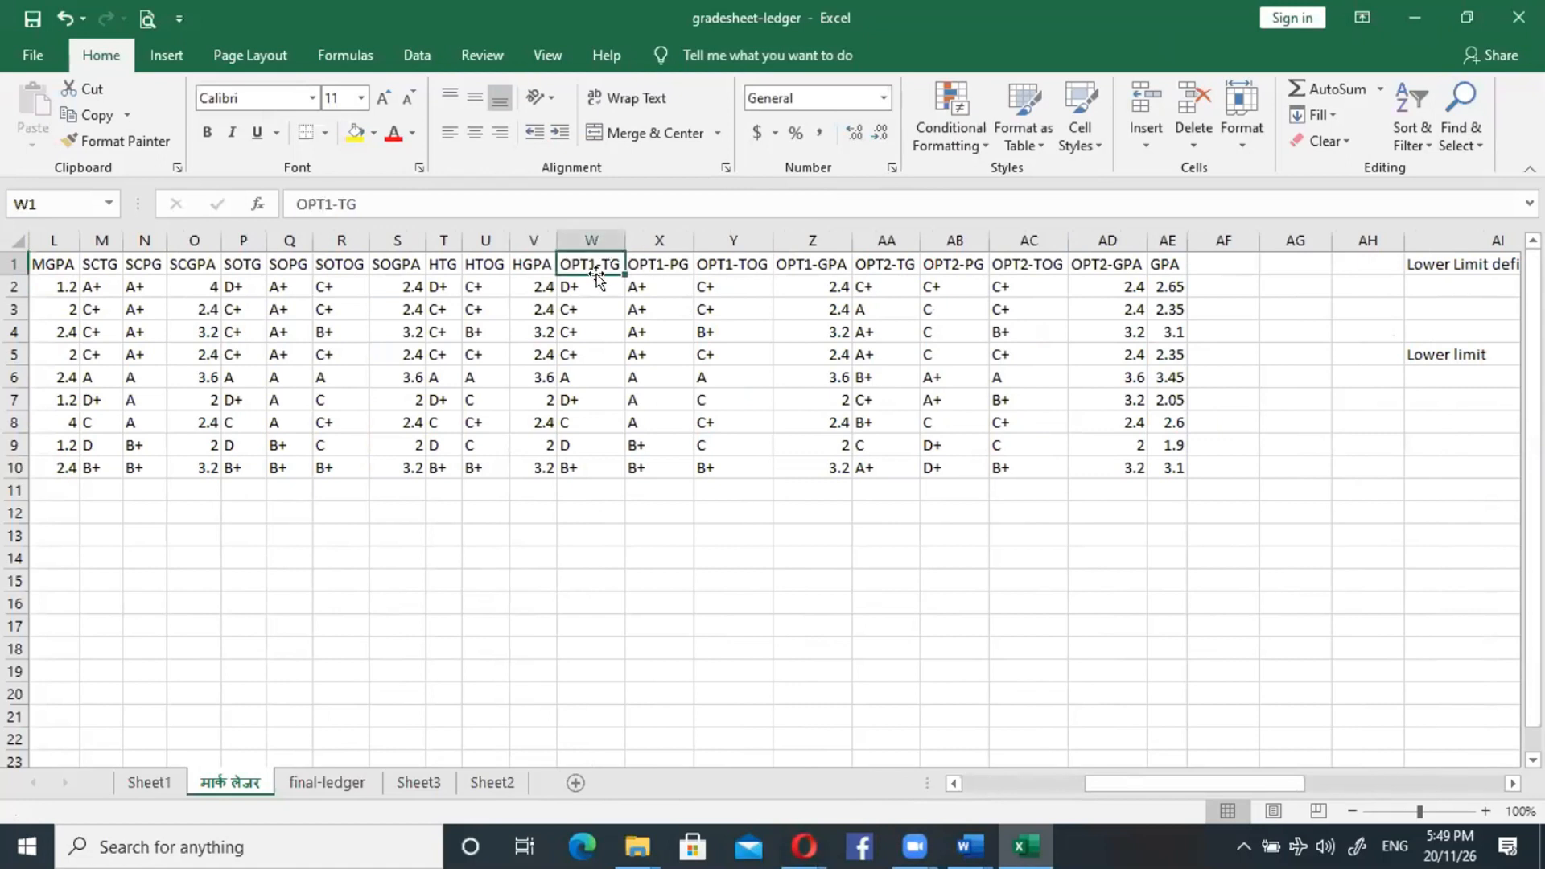
text(Op)
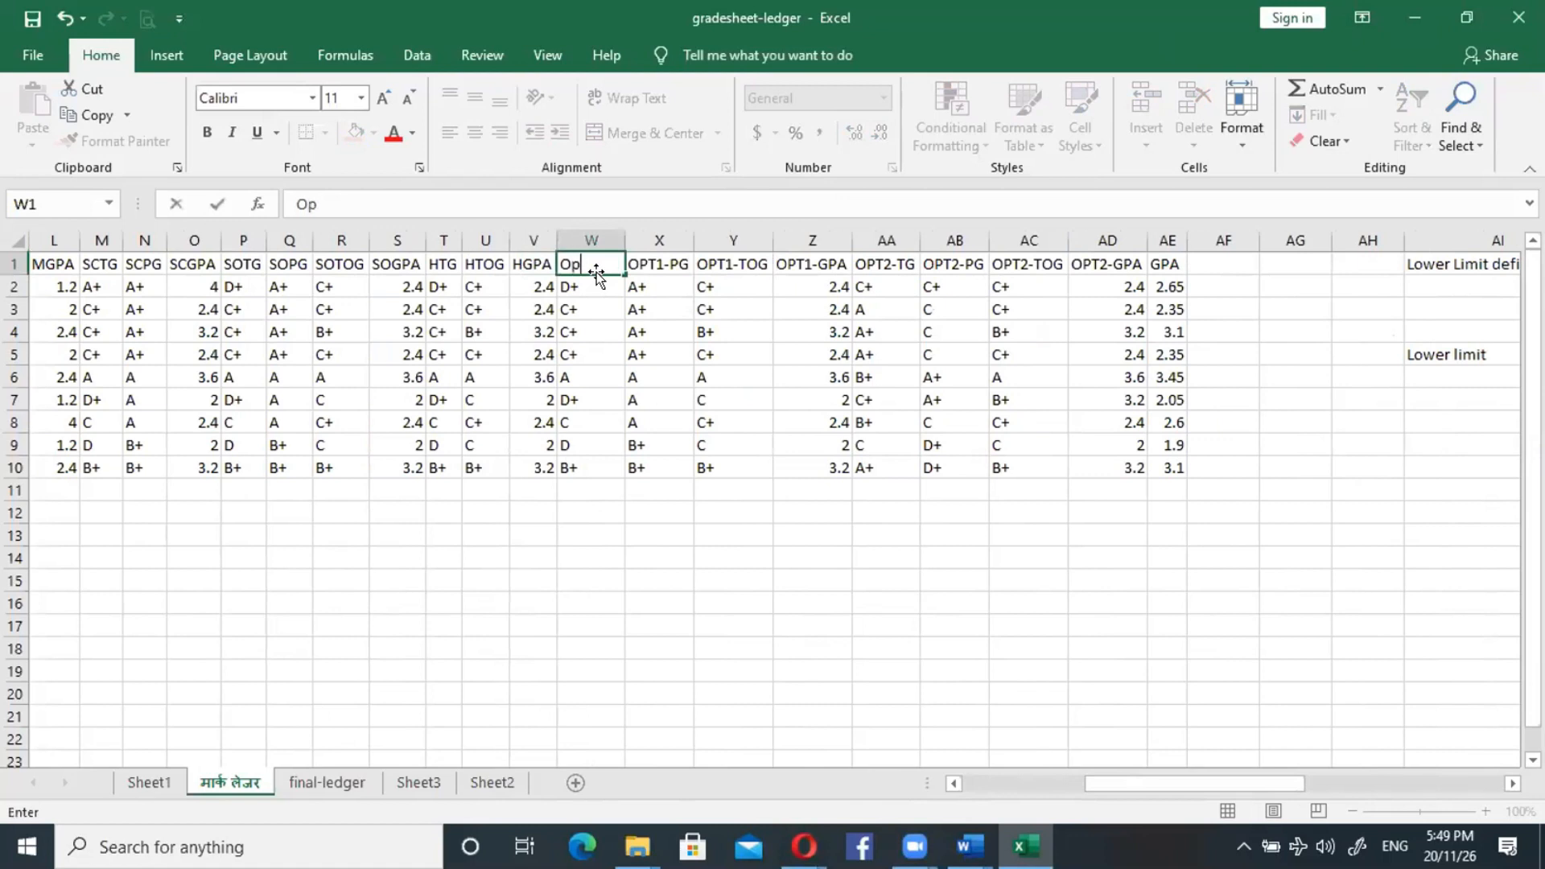
text(1)
key(Tab)
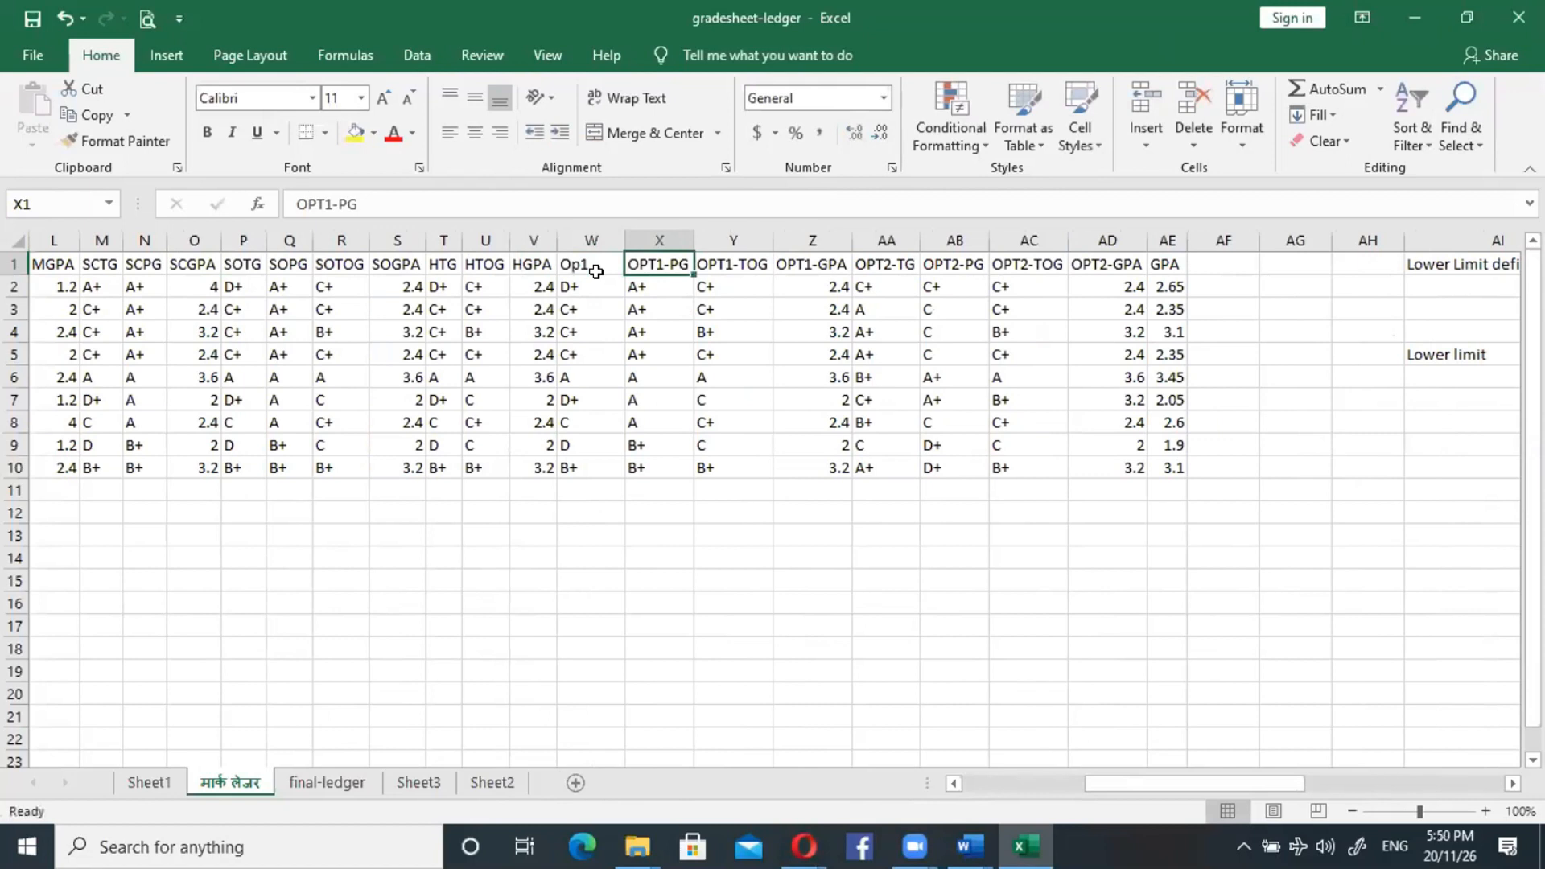
text(OpT)
key(BackSpace)
text(t)
key(Tab)
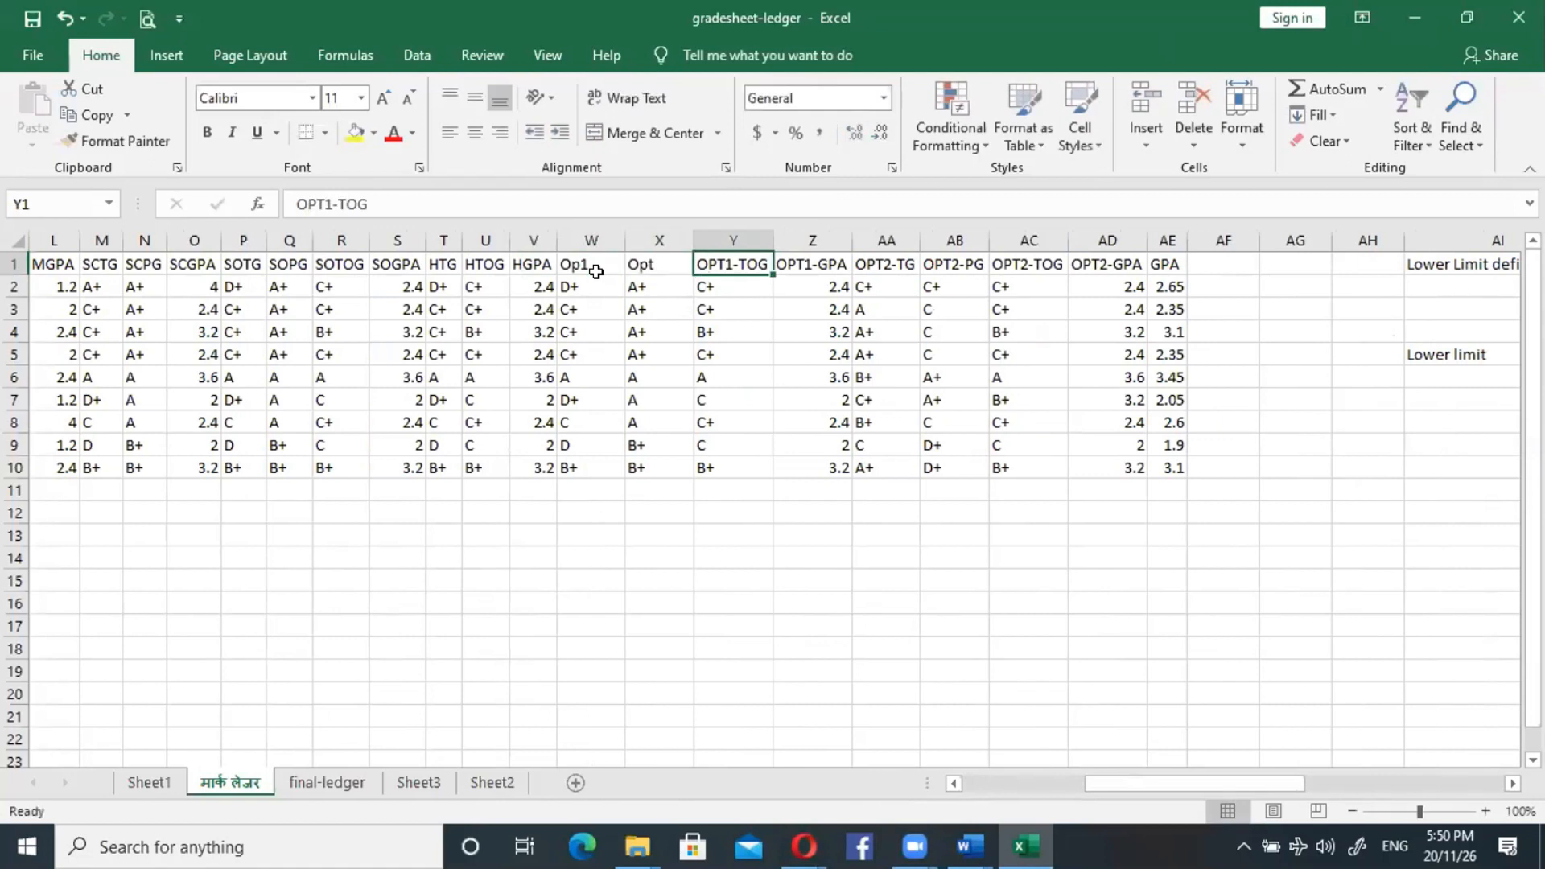
Rename the header in X1 as OP1P.
key(Left)
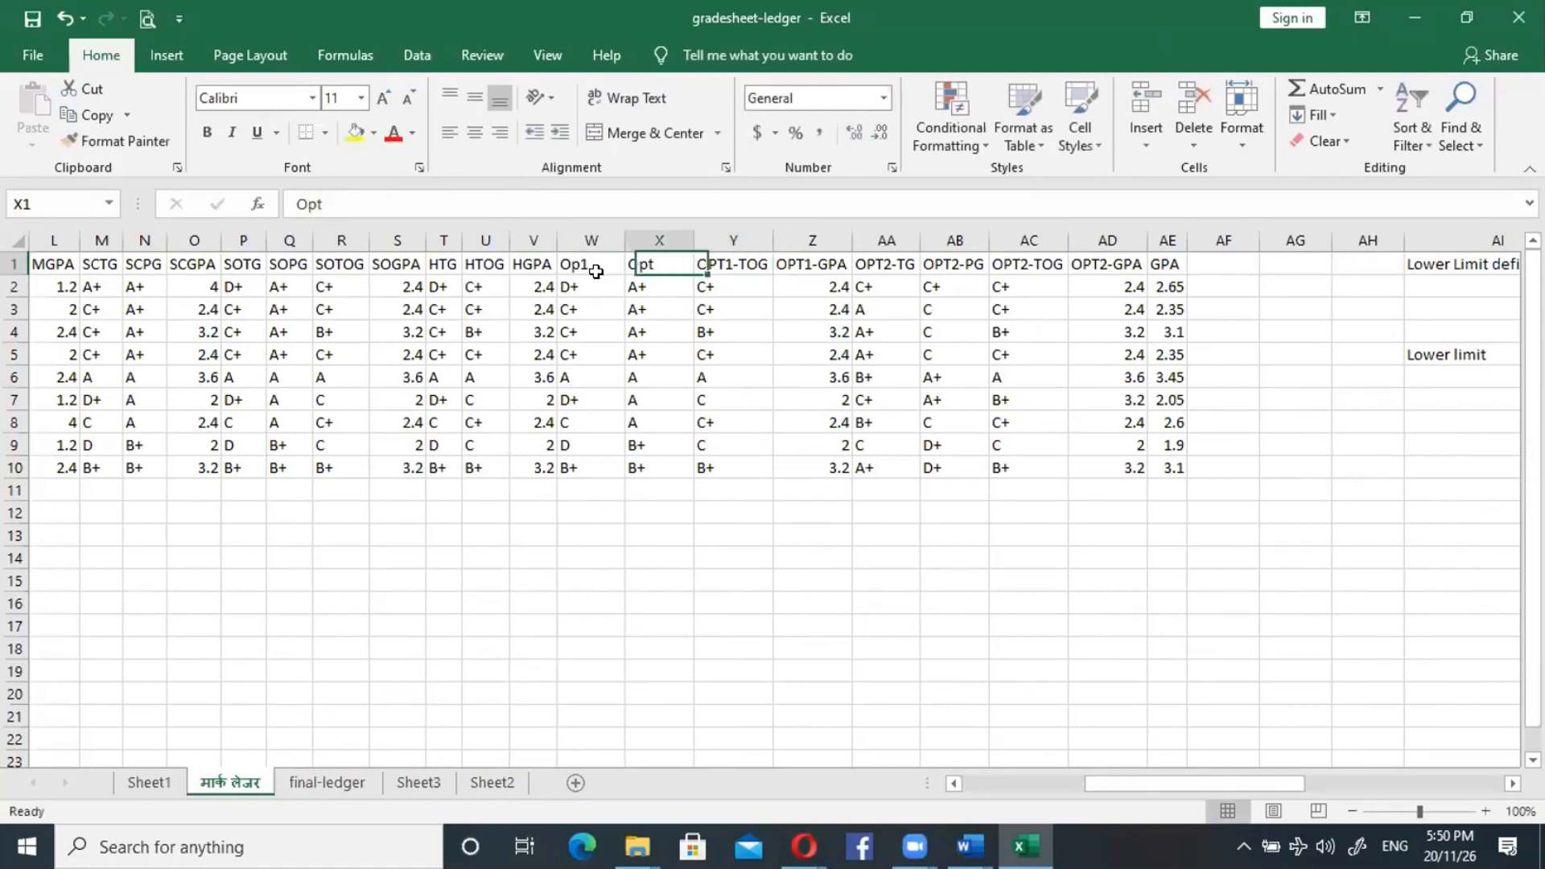
text(O)
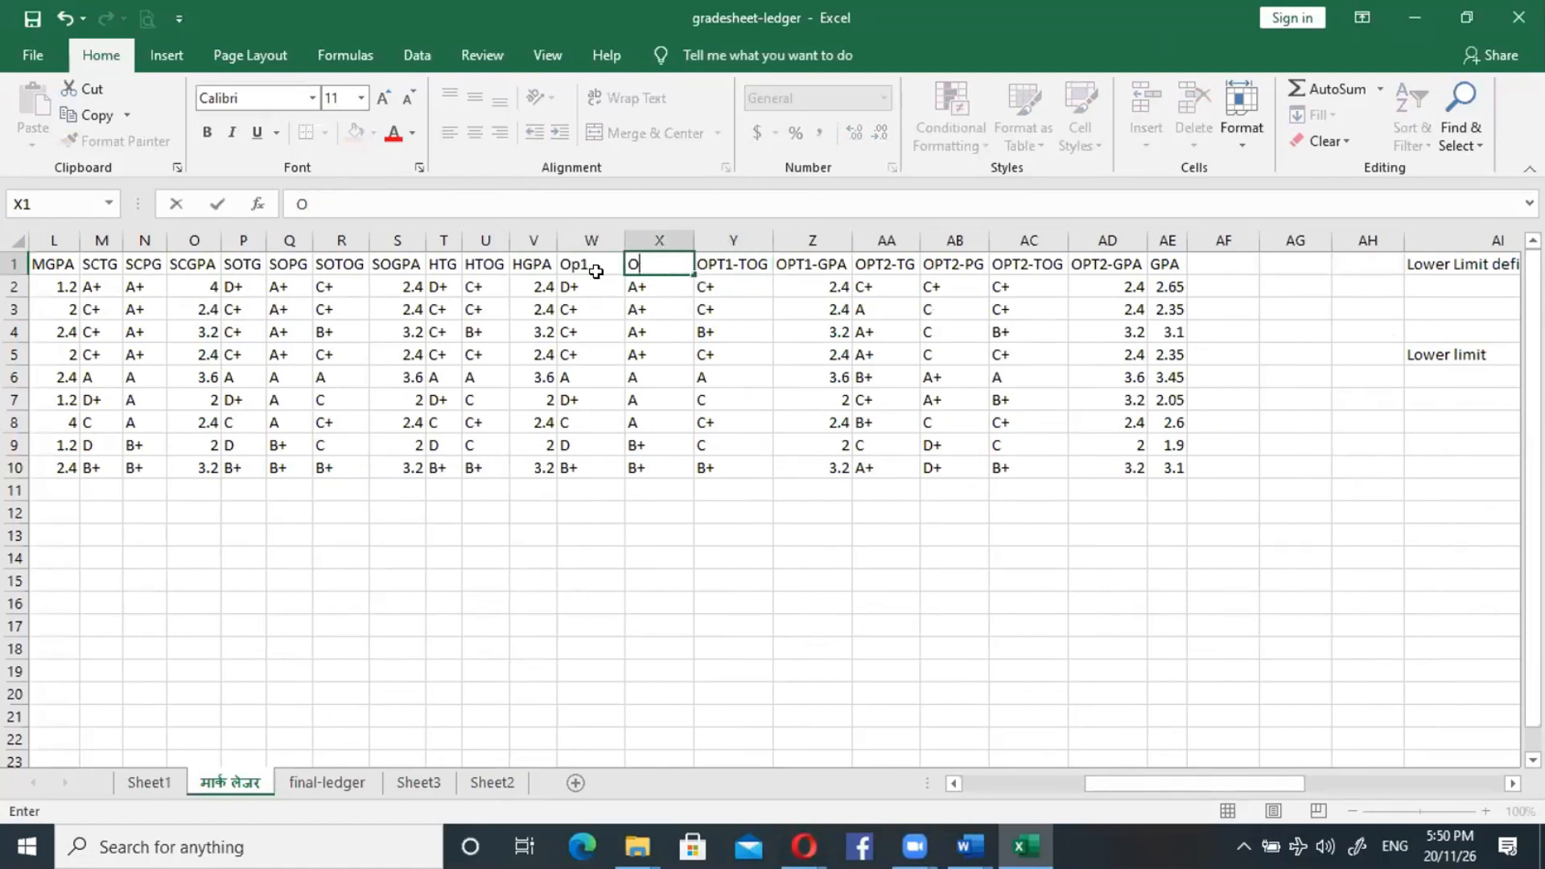
text(P1T)
key(BackSpace)
text(P)
key(Tab)
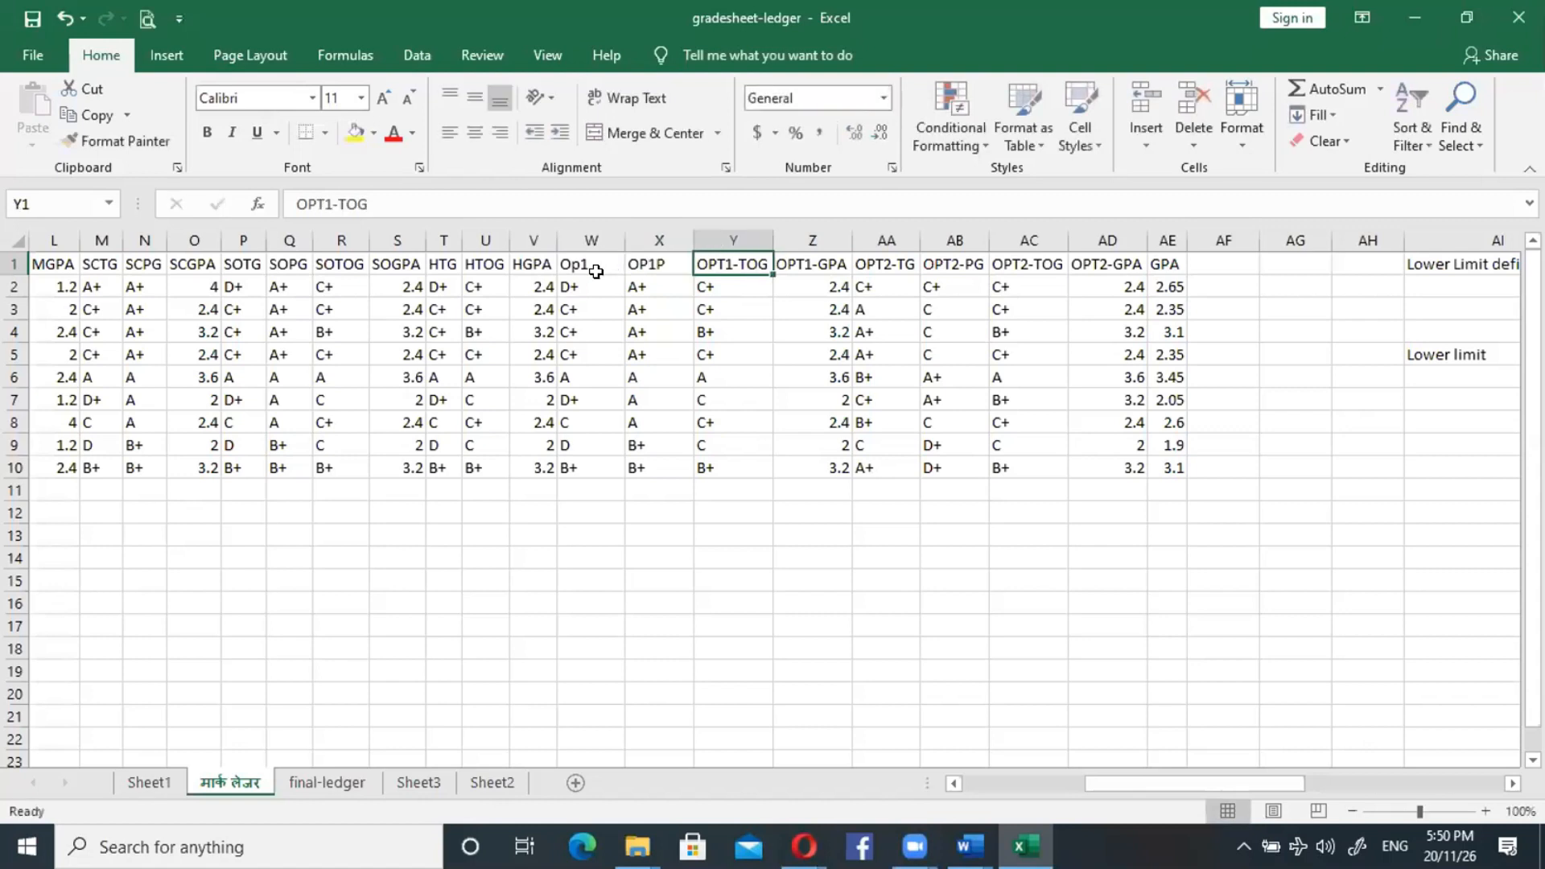
Rename the header in W1 as OP1T.
click(597, 265)
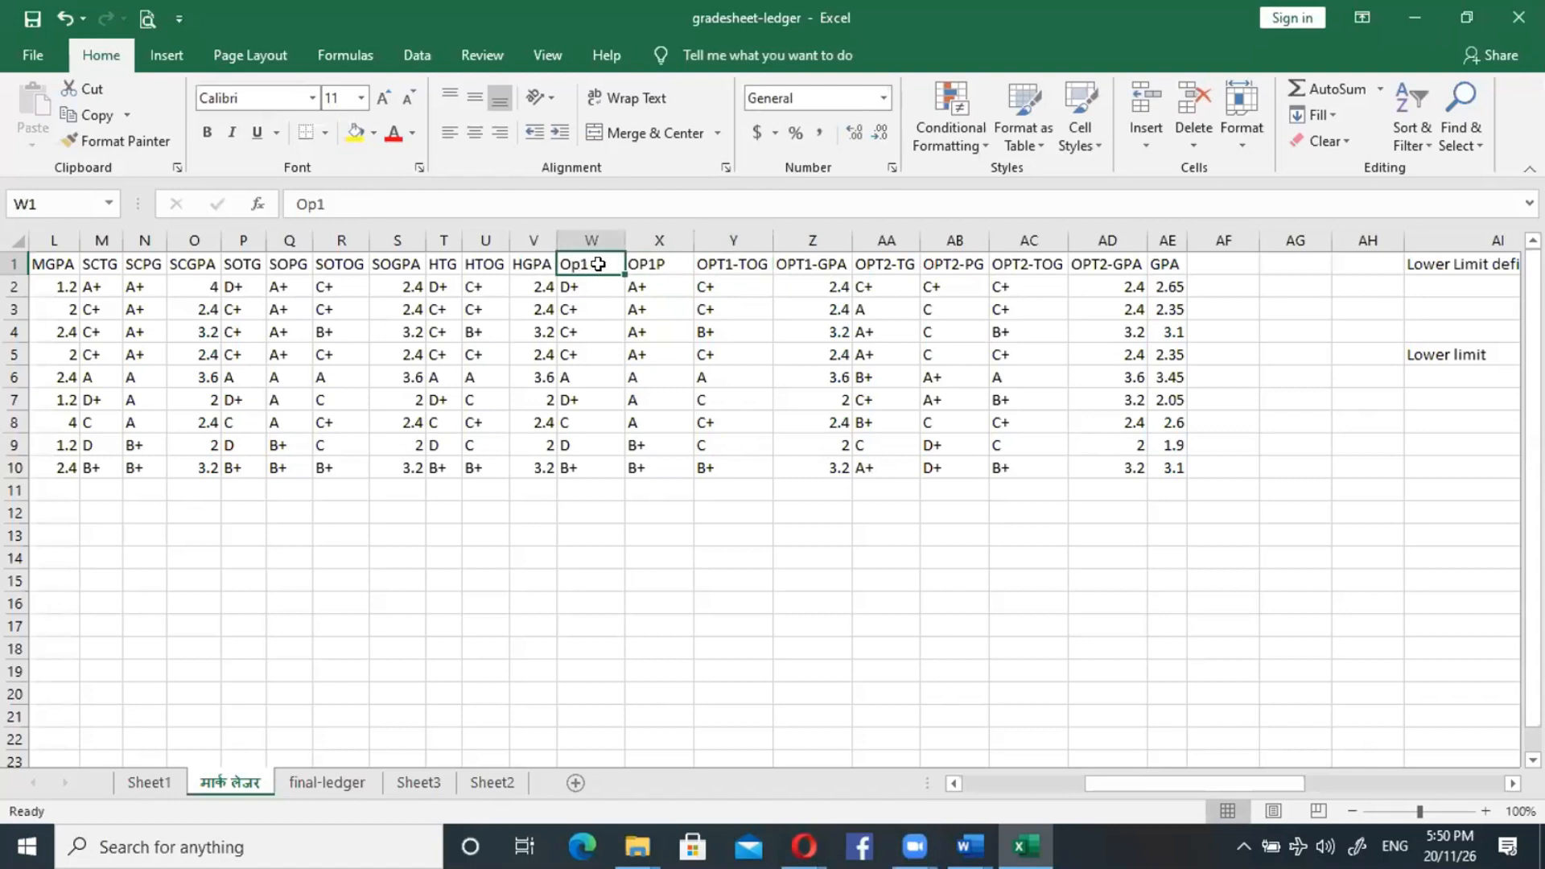
text(OPT)
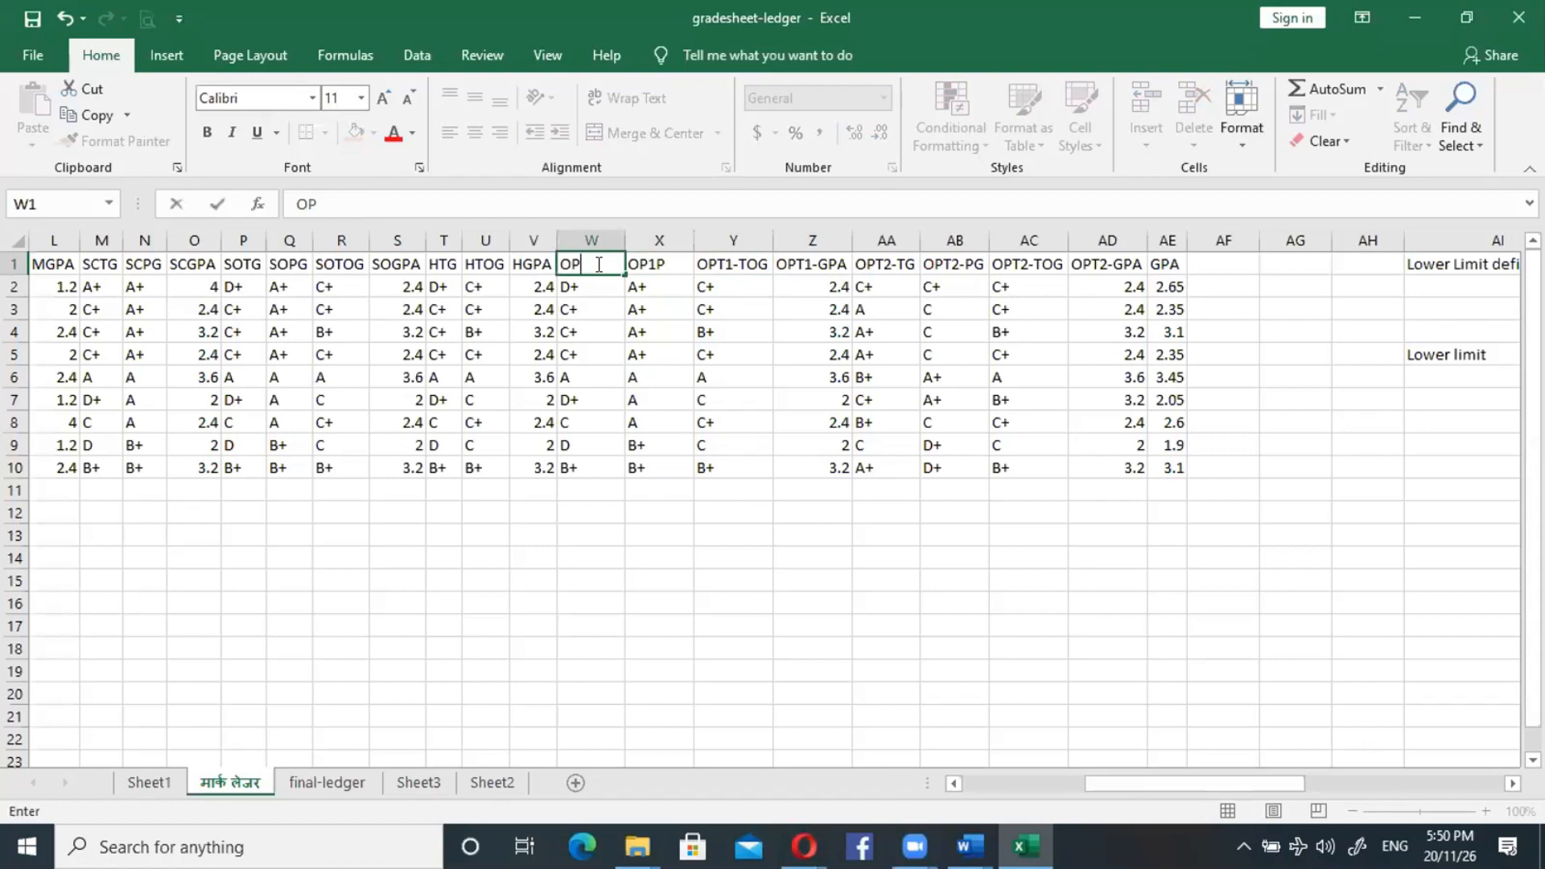
key(BackSpace)
text(1T)
key(Tab)
key(Tab)
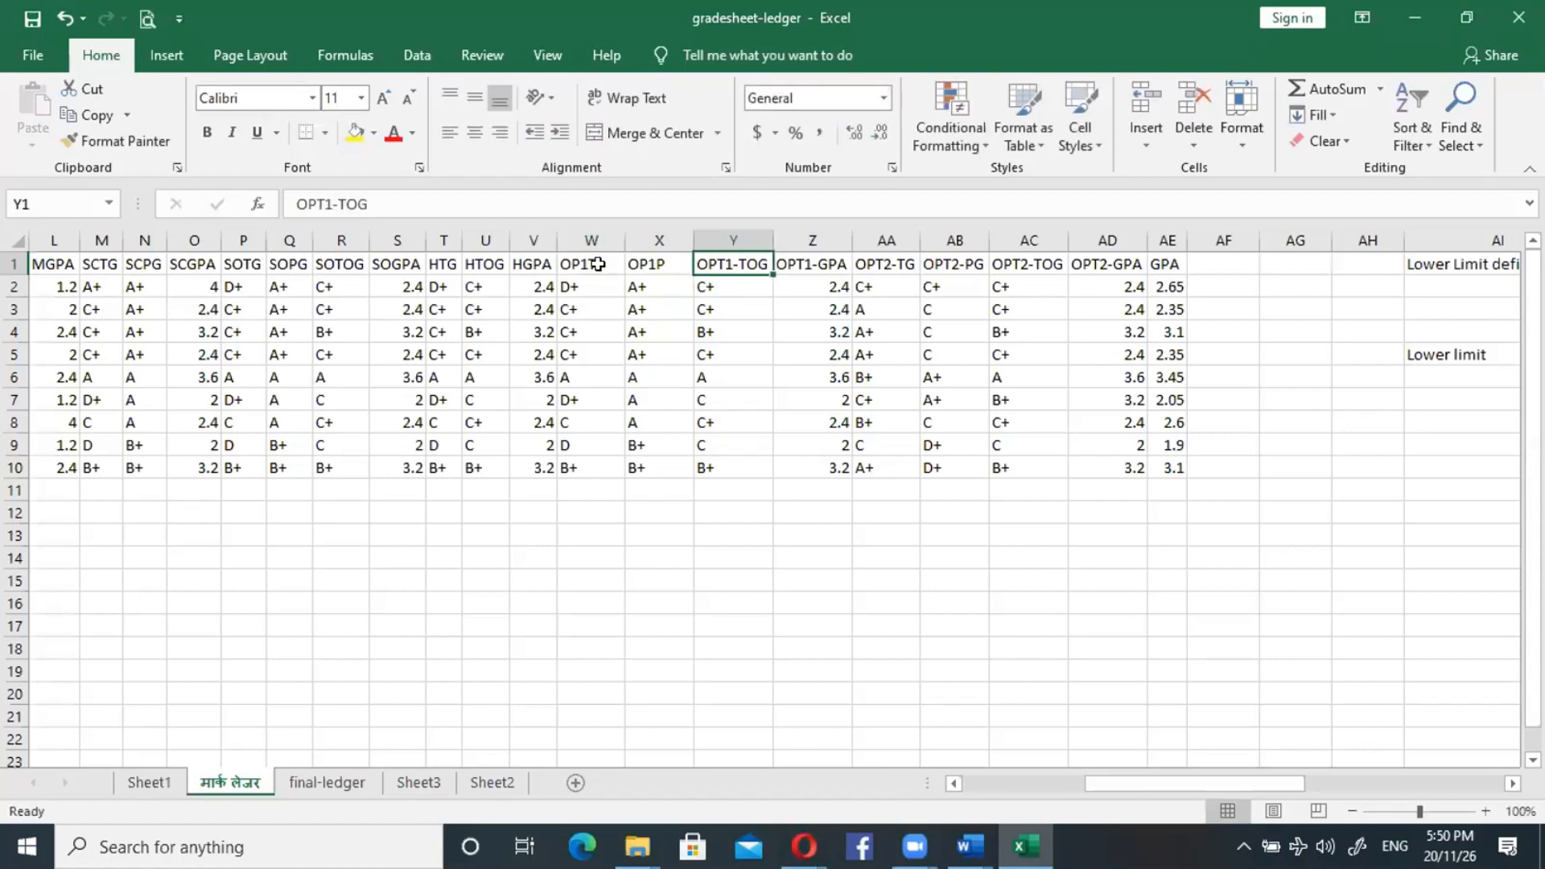
Rename the OPT1-TOG header in Y1 as OP1TOG and the OPT1-GPA header in Z1 as OP1GP.
text(OP)
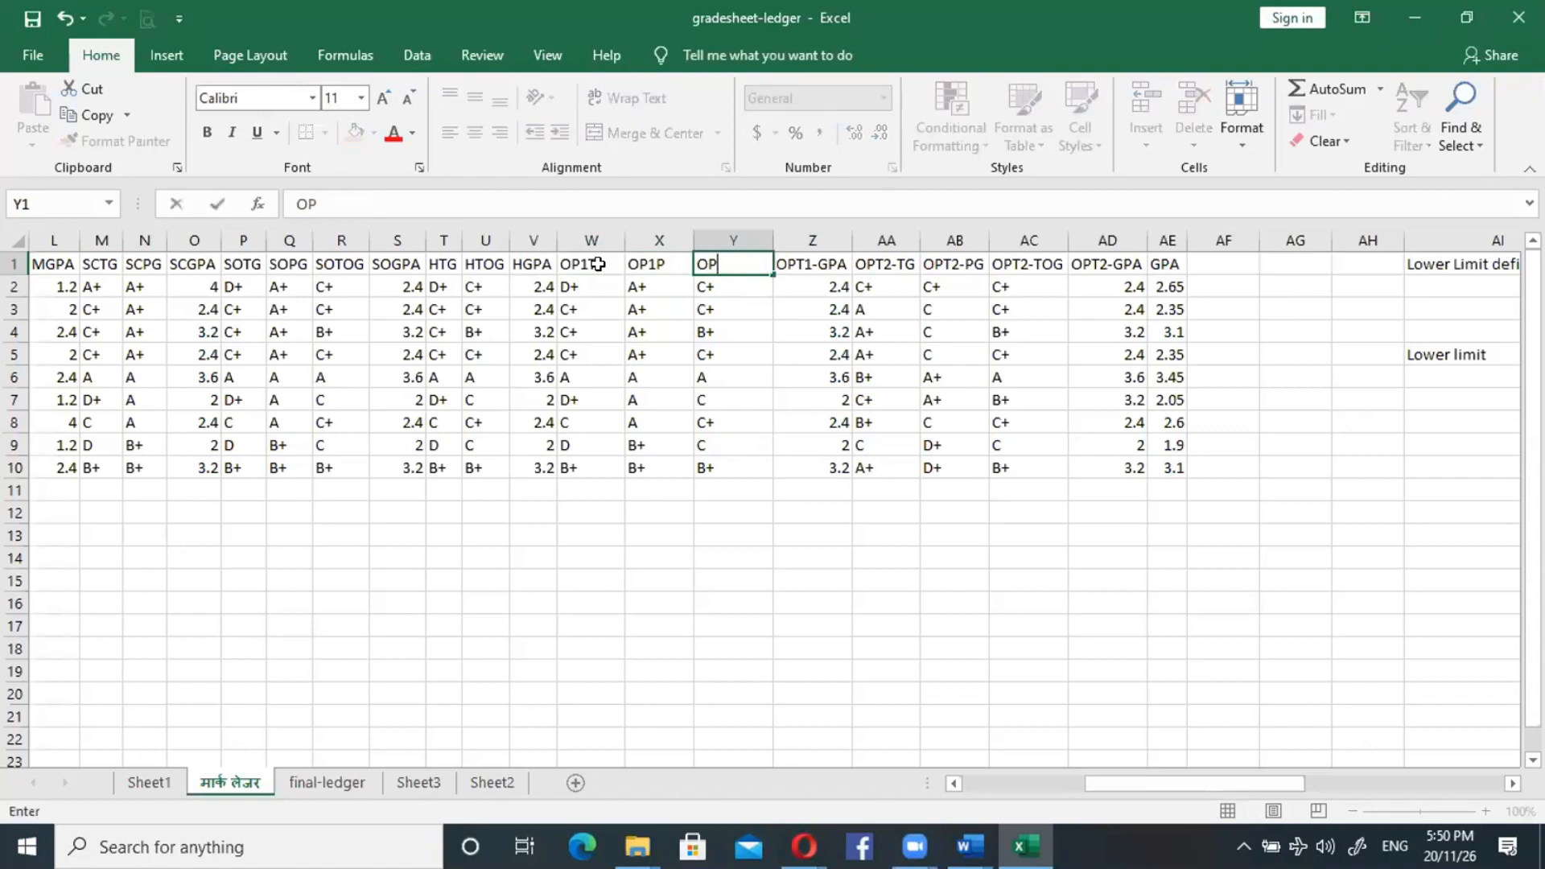
text(1TOG)
key(Tab)
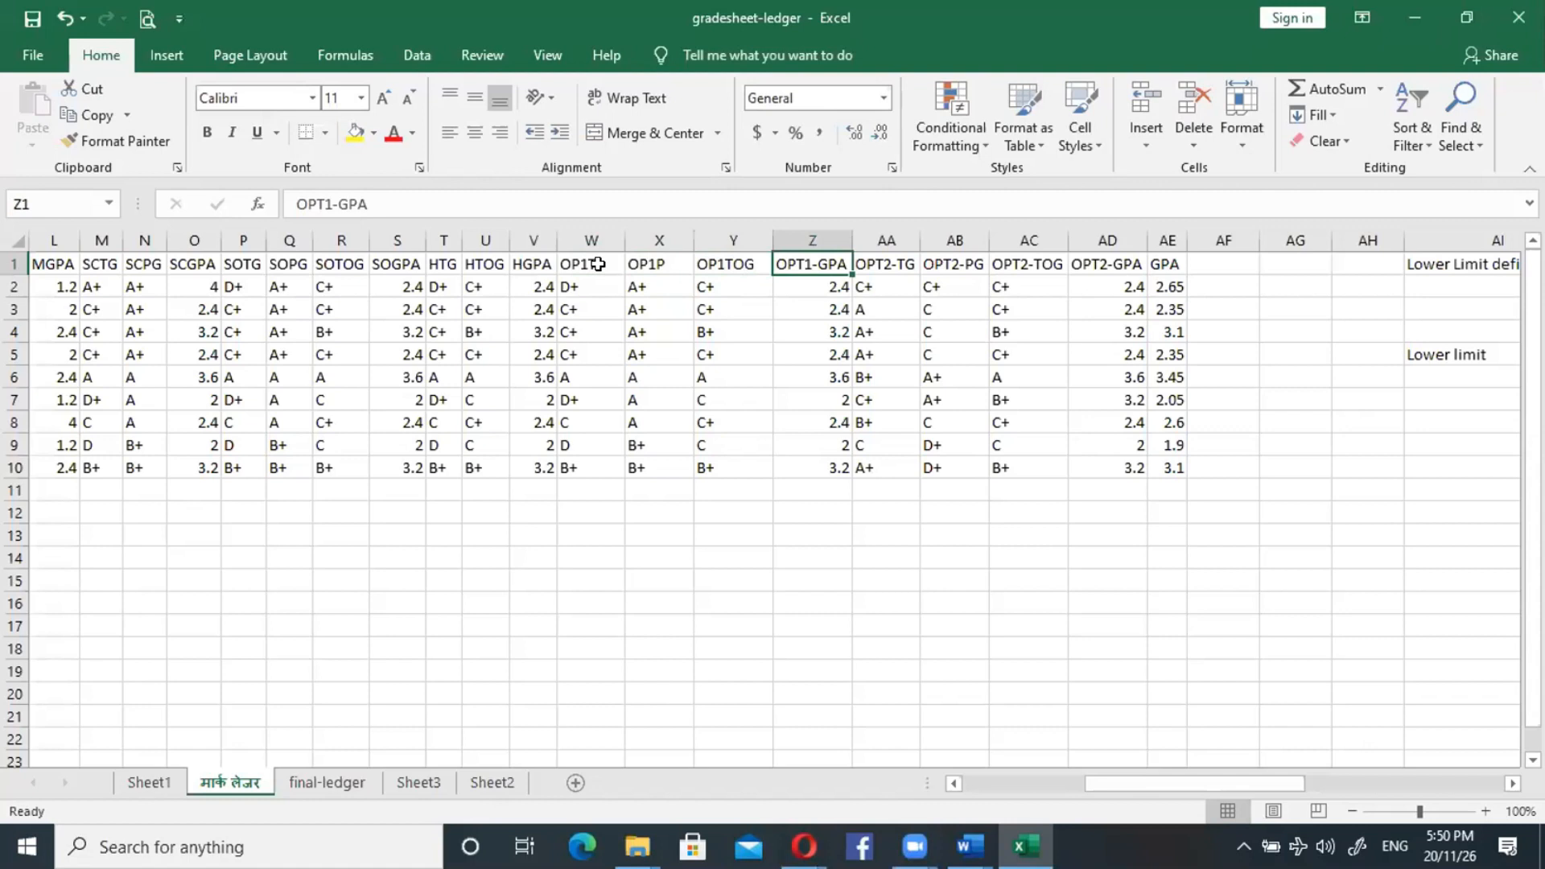
text(OP)
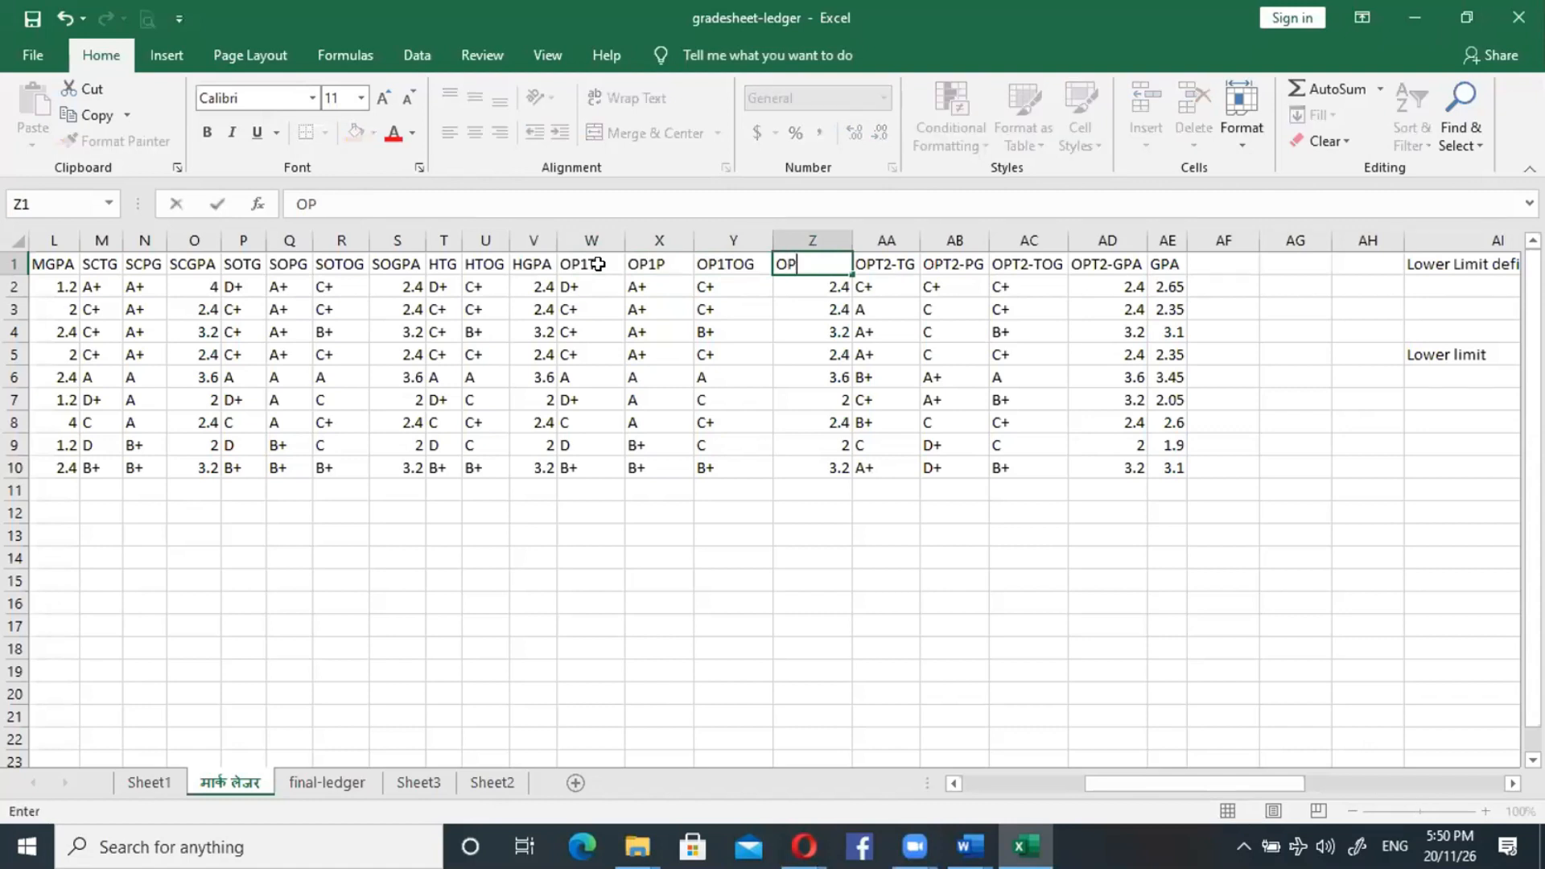
text(1GP)
key(Tab)
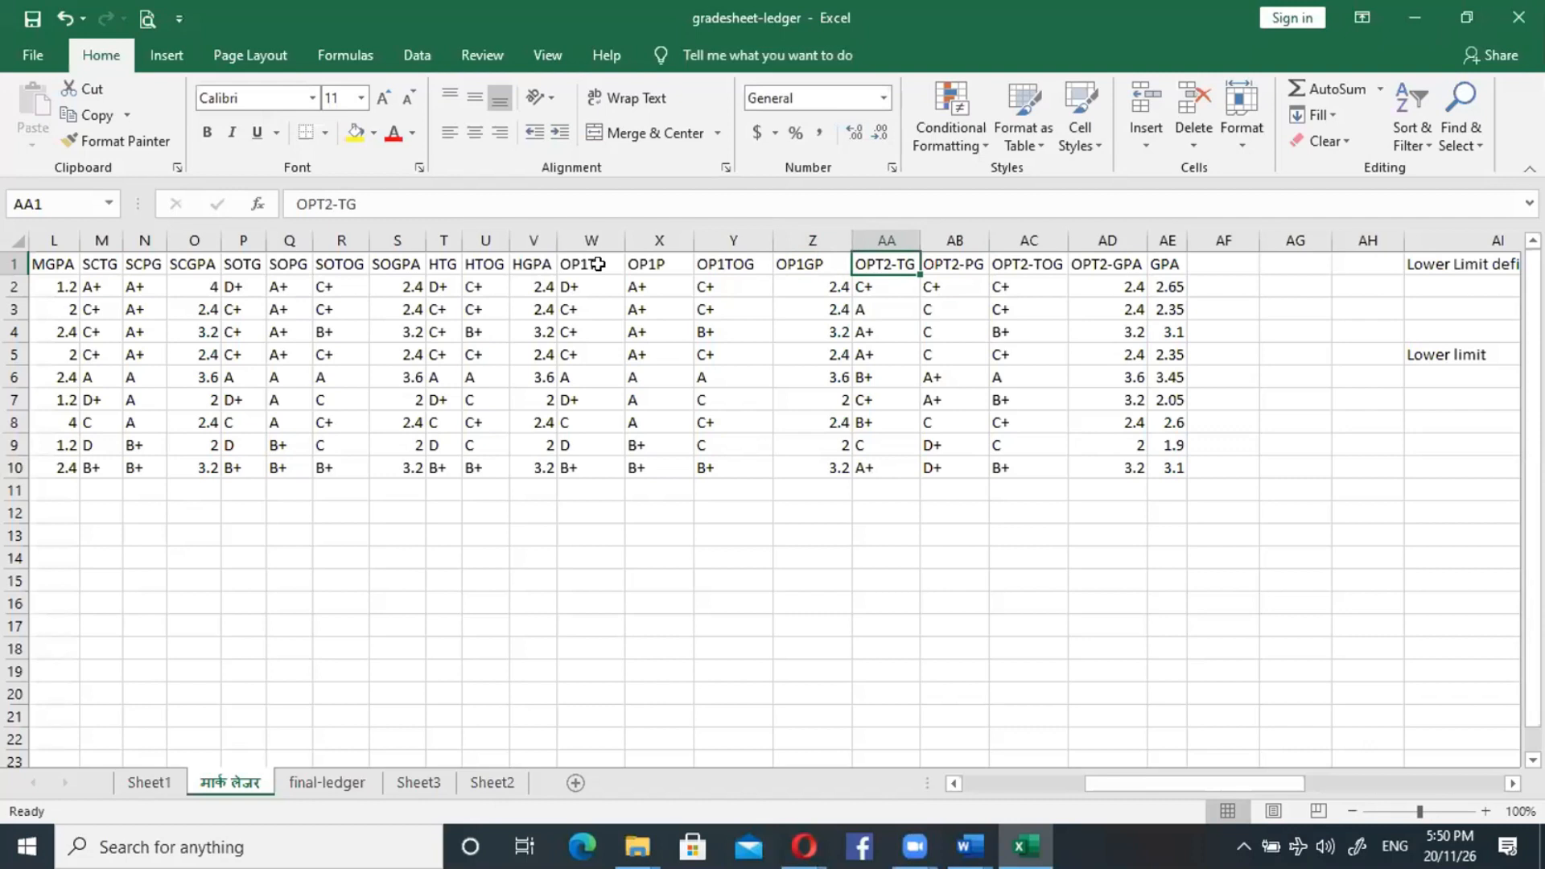
Rename the OPT2-TG header in AA1 as OP1T and the OPT2-PG header in AB1 as OPT.
text(OP1T)
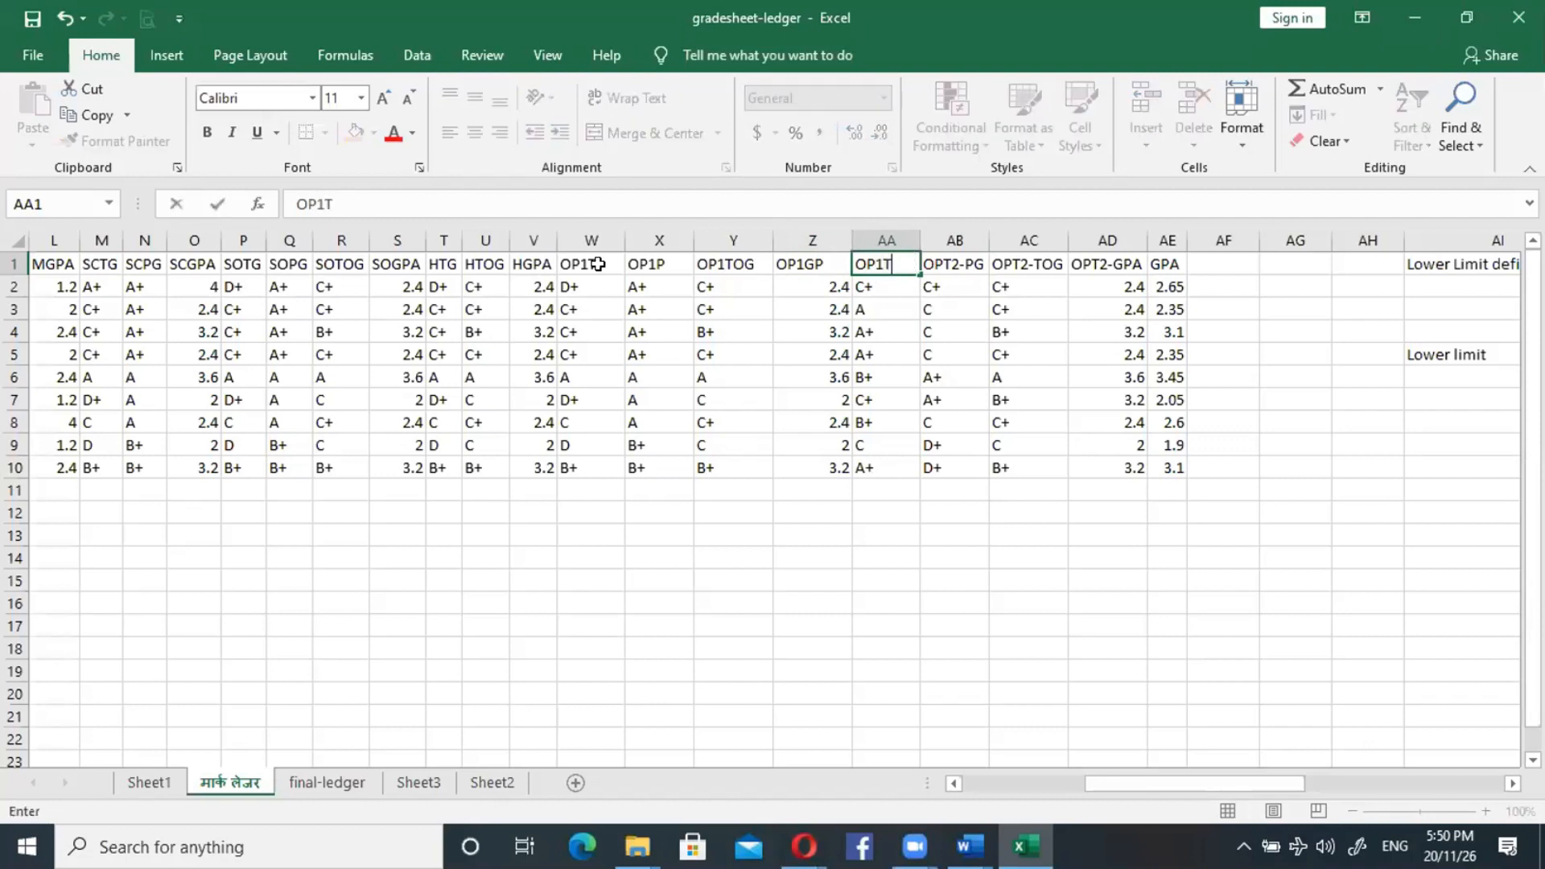
key(Tab)
text(OPT)
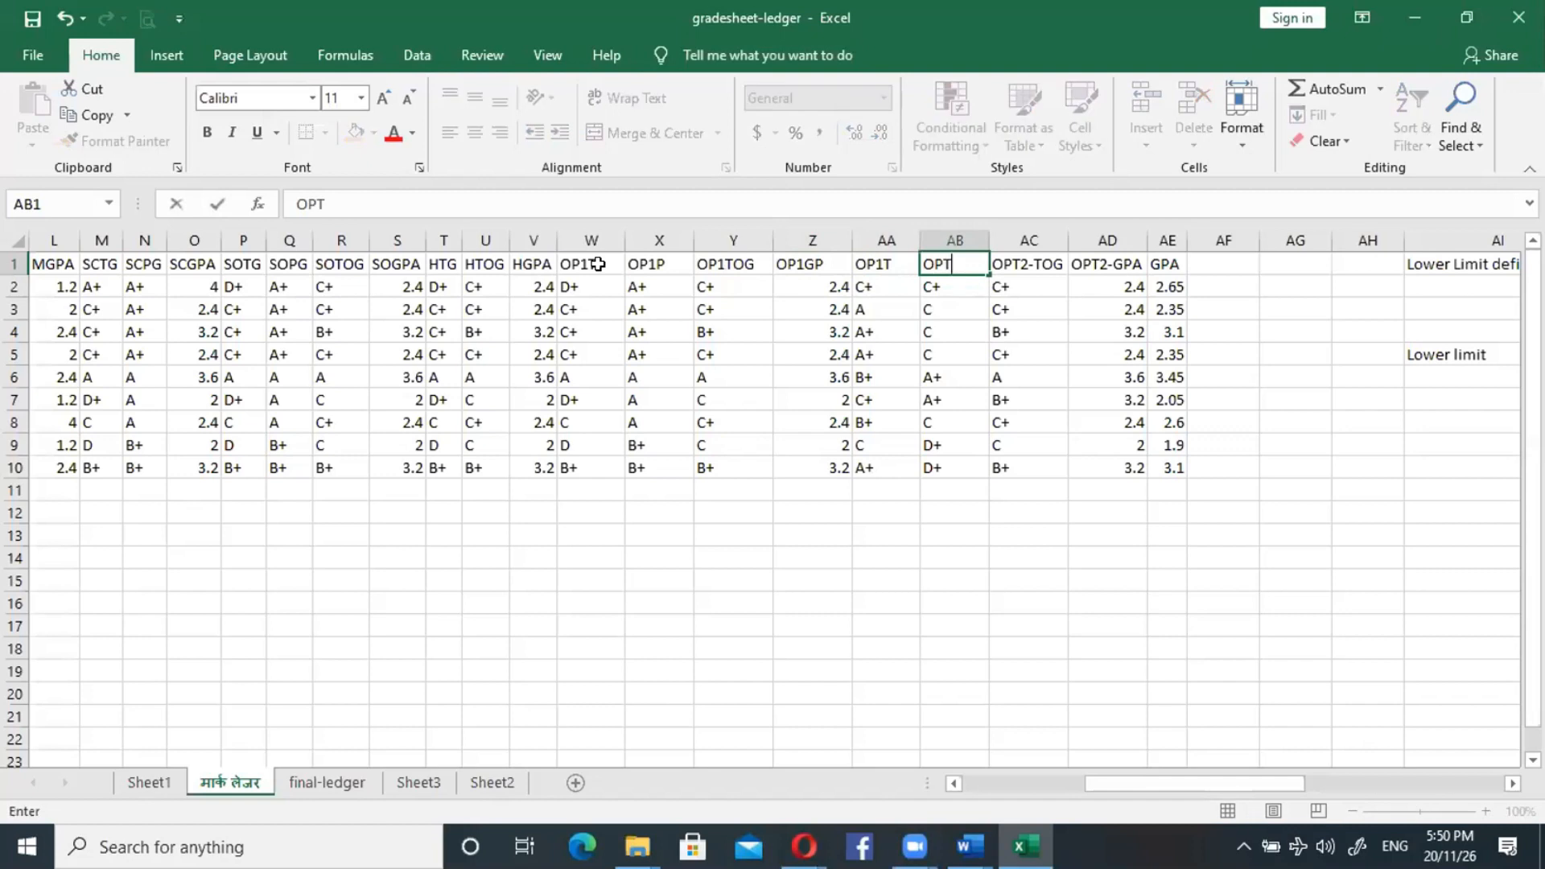
key(shift+Tab)
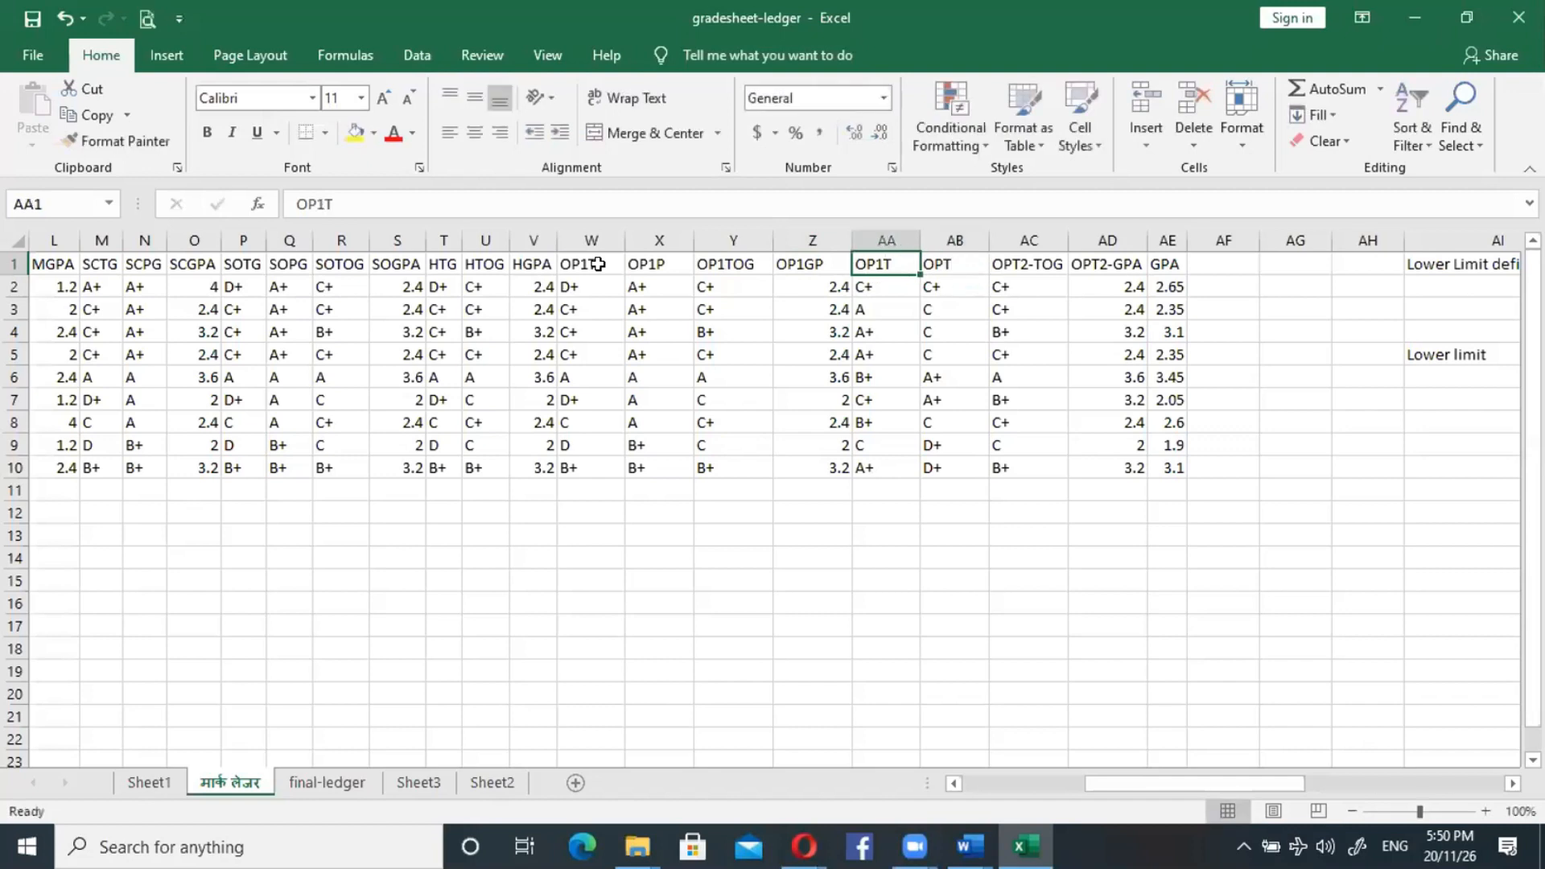
Rename the header in AA1 as OP2T and the header in AB1 as OP2P.
text(OP2)
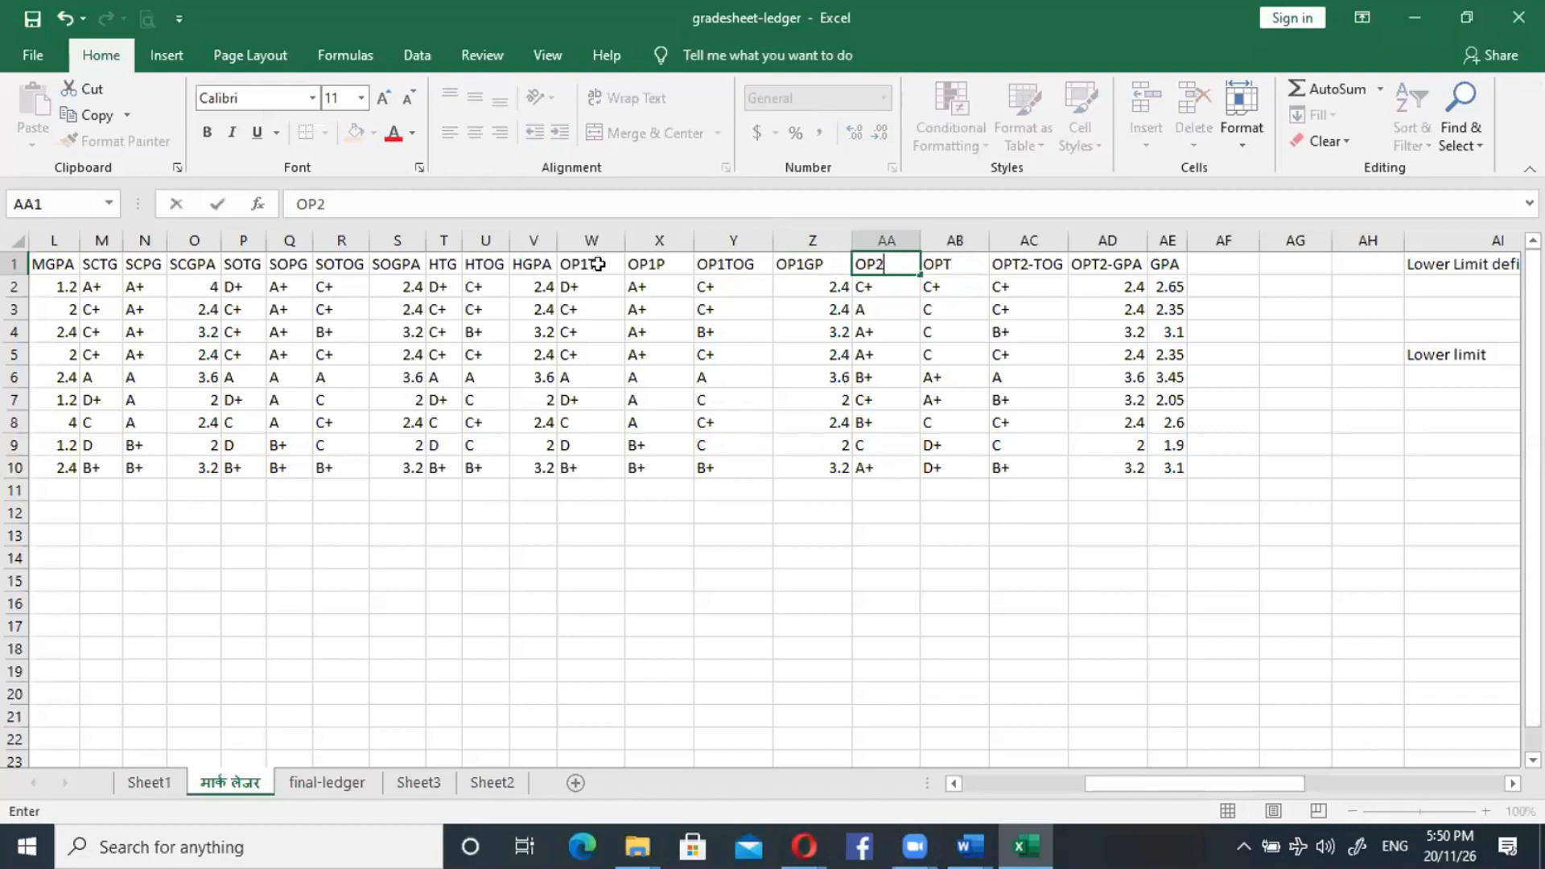
text(T)
key(Tab)
text(OPT)
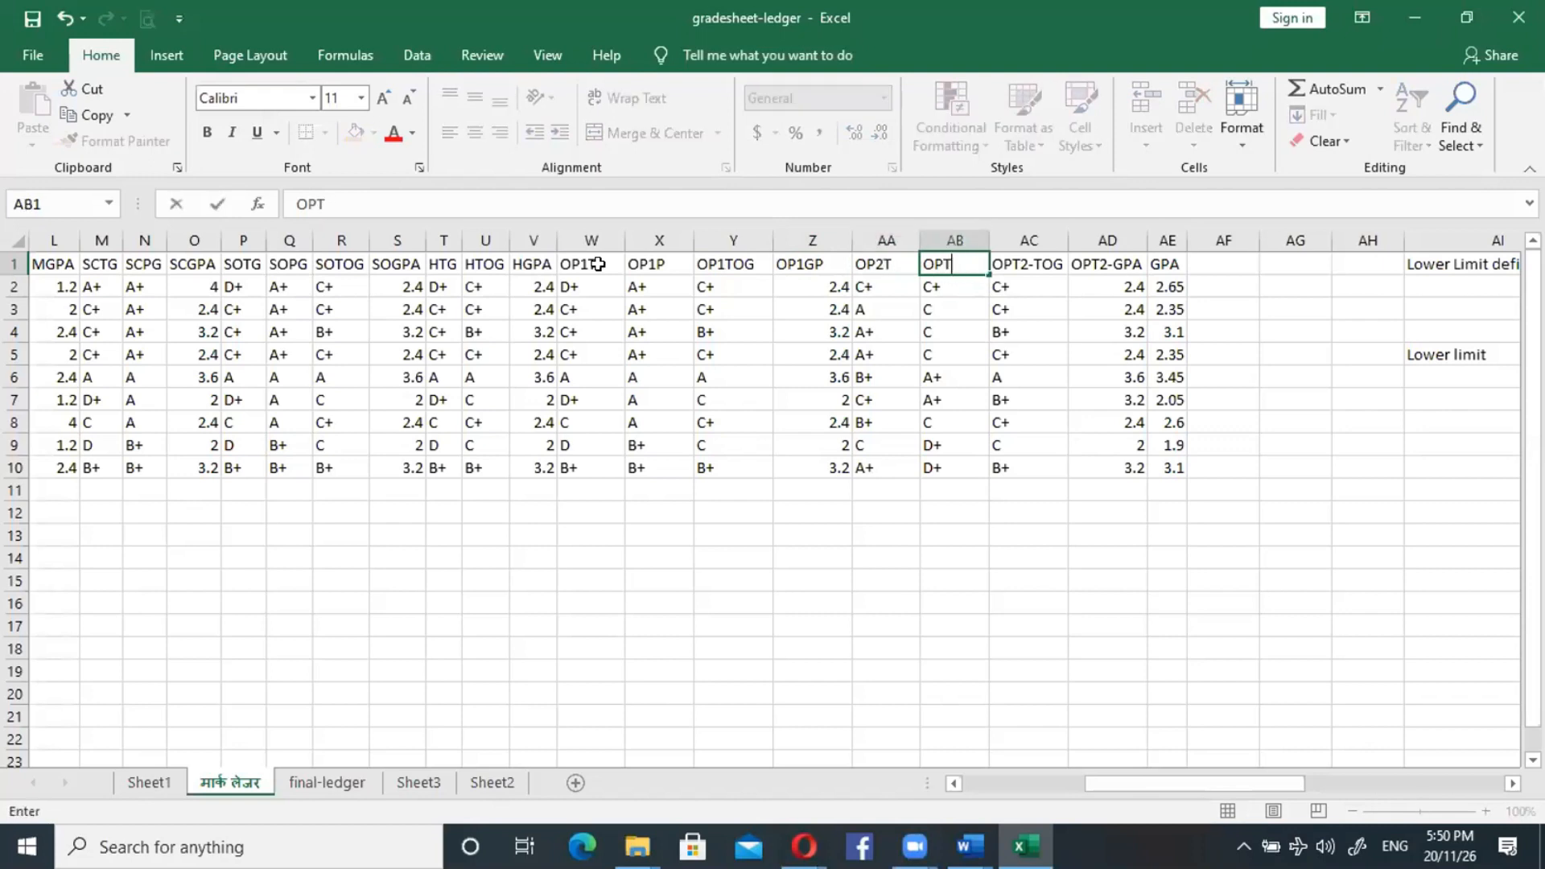
text(2)
key(BackSpace)
key(BackSpace)
text(2P)
key(Tab)
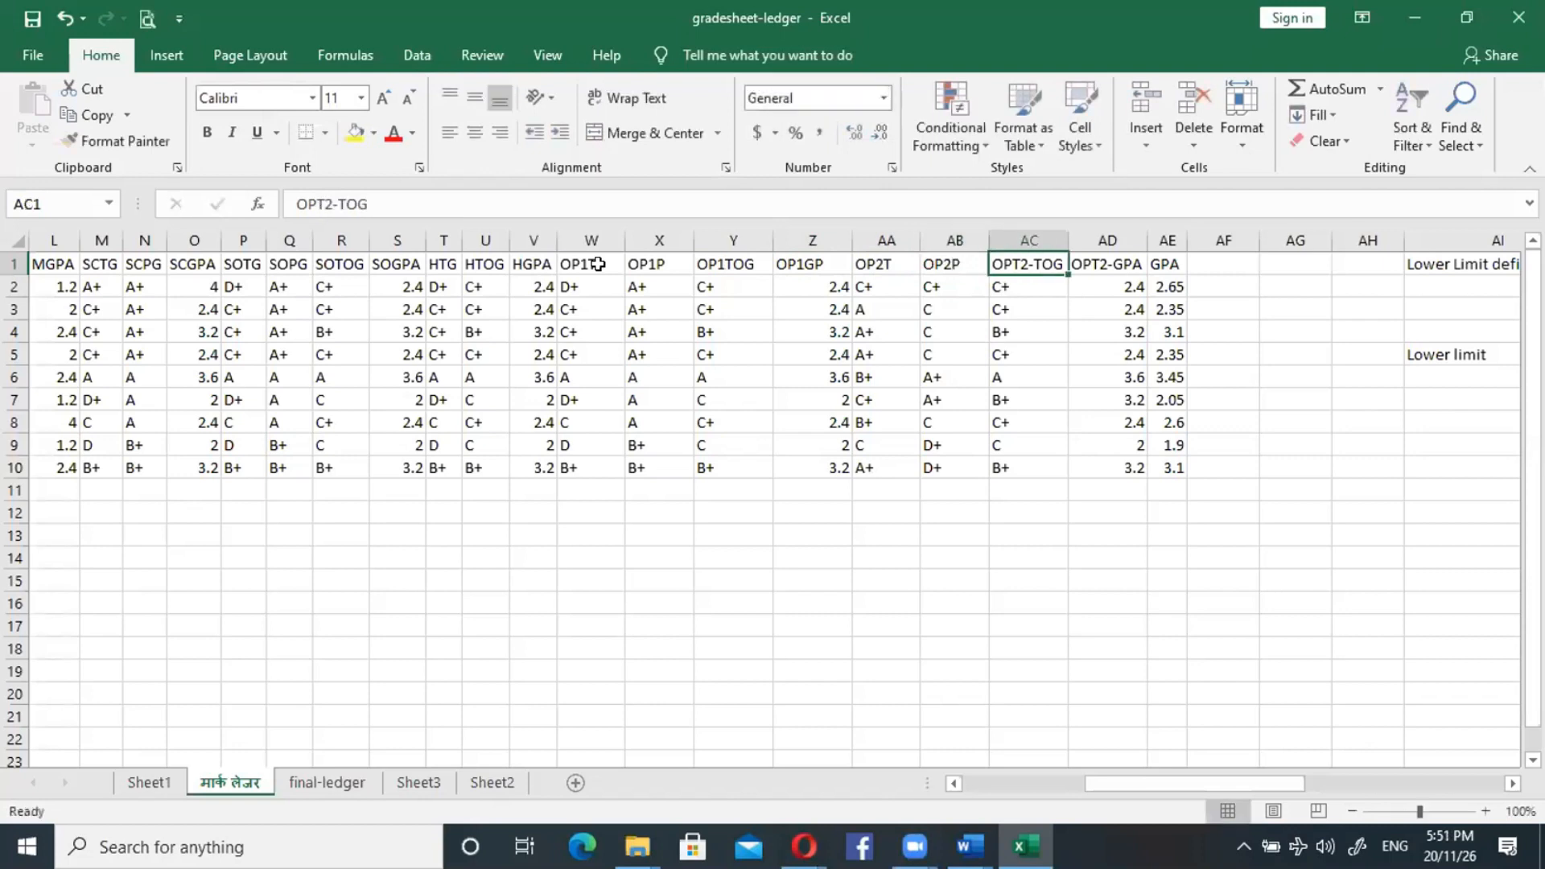
Rename the OPT2-TOG header in AC1 as OP2TOG and the OPT2-GPA header in AD1 as OP2GP.
text(OP)
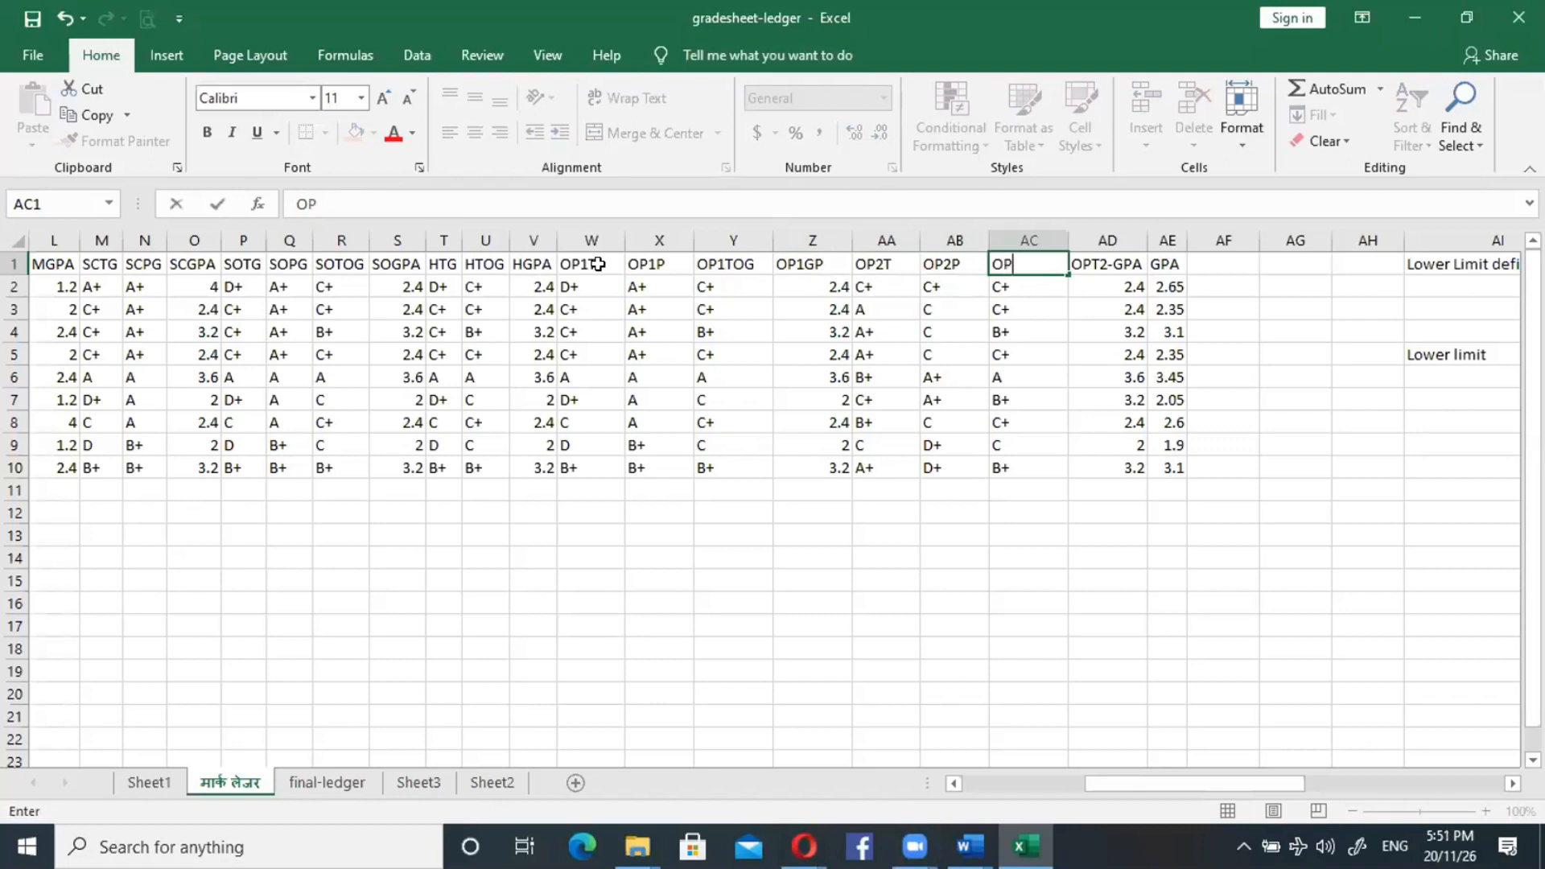
text(2TOG)
key(Tab)
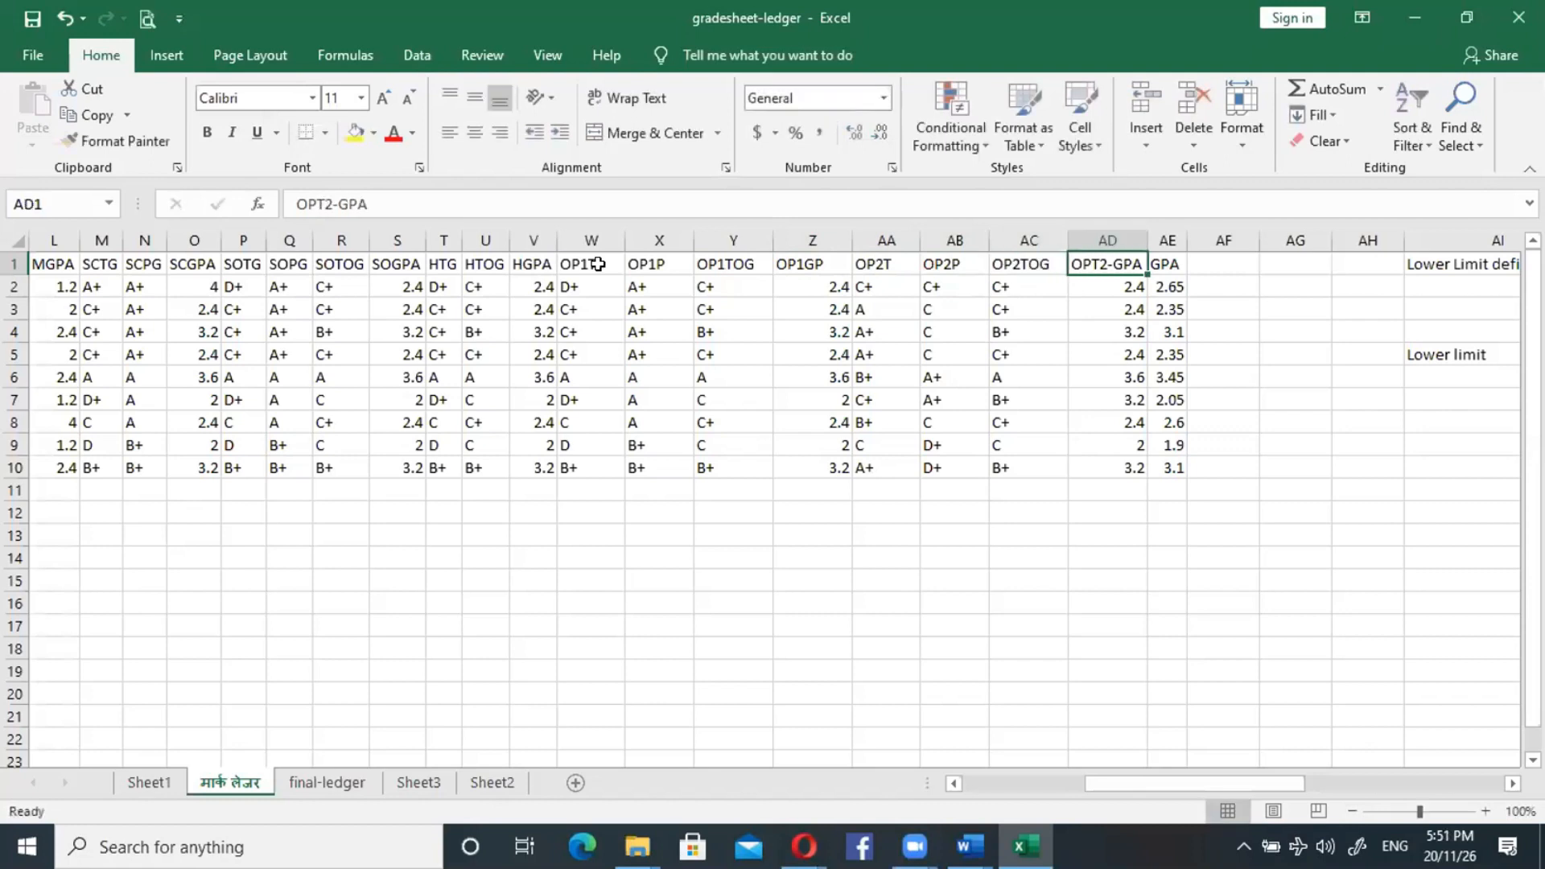
text(OP2GP)
key(Tab)
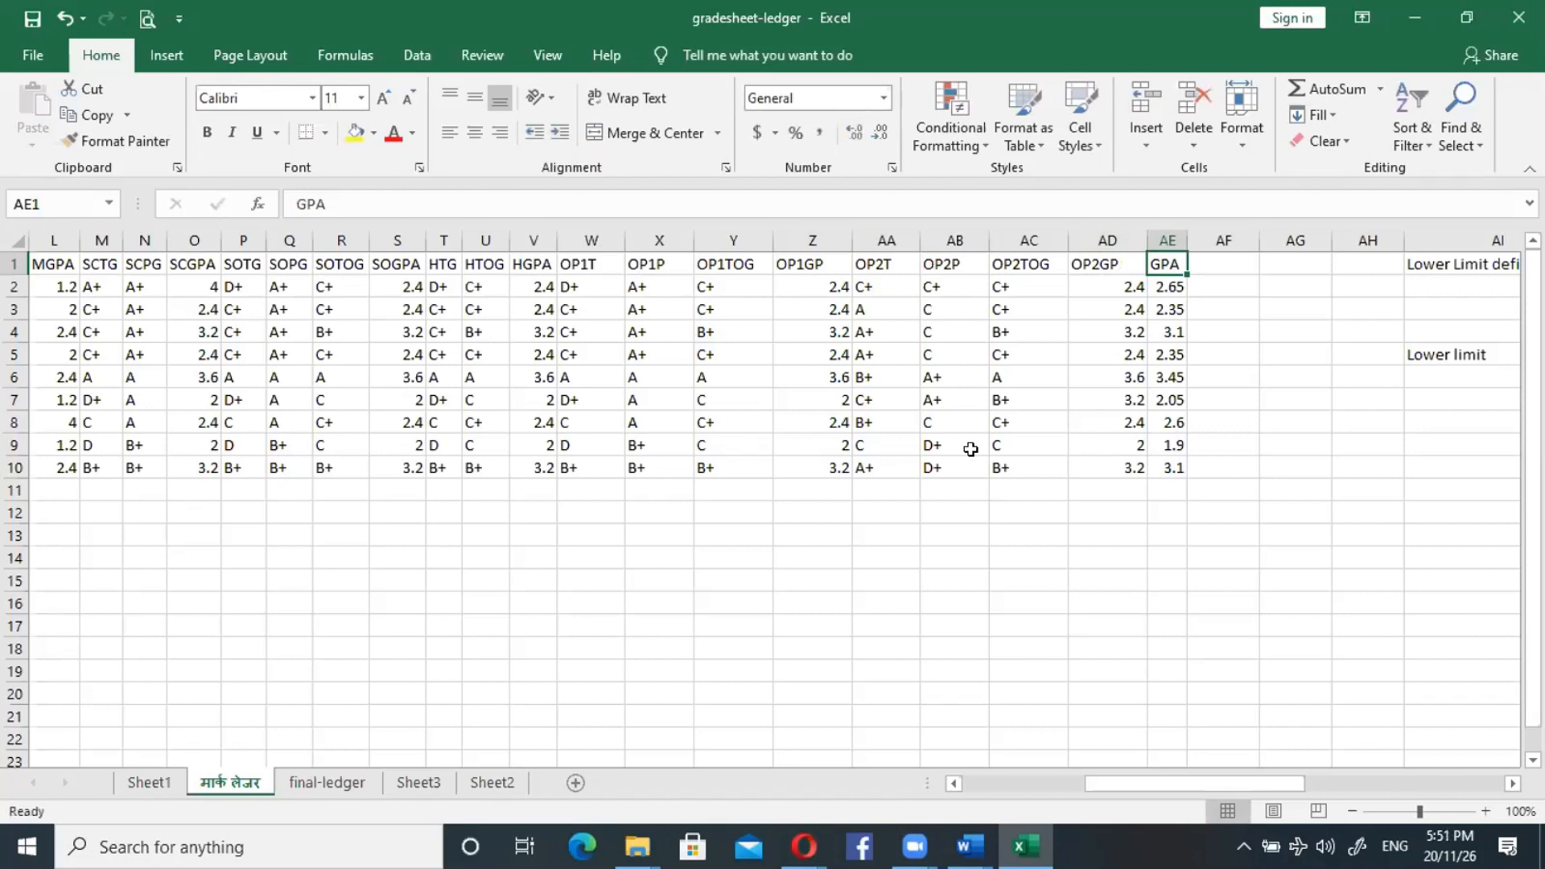
Clear the lower limit and grade lookup tables from cells AI1:AW15 beyond the GPA column.
drag(1143, 782, 986, 782)
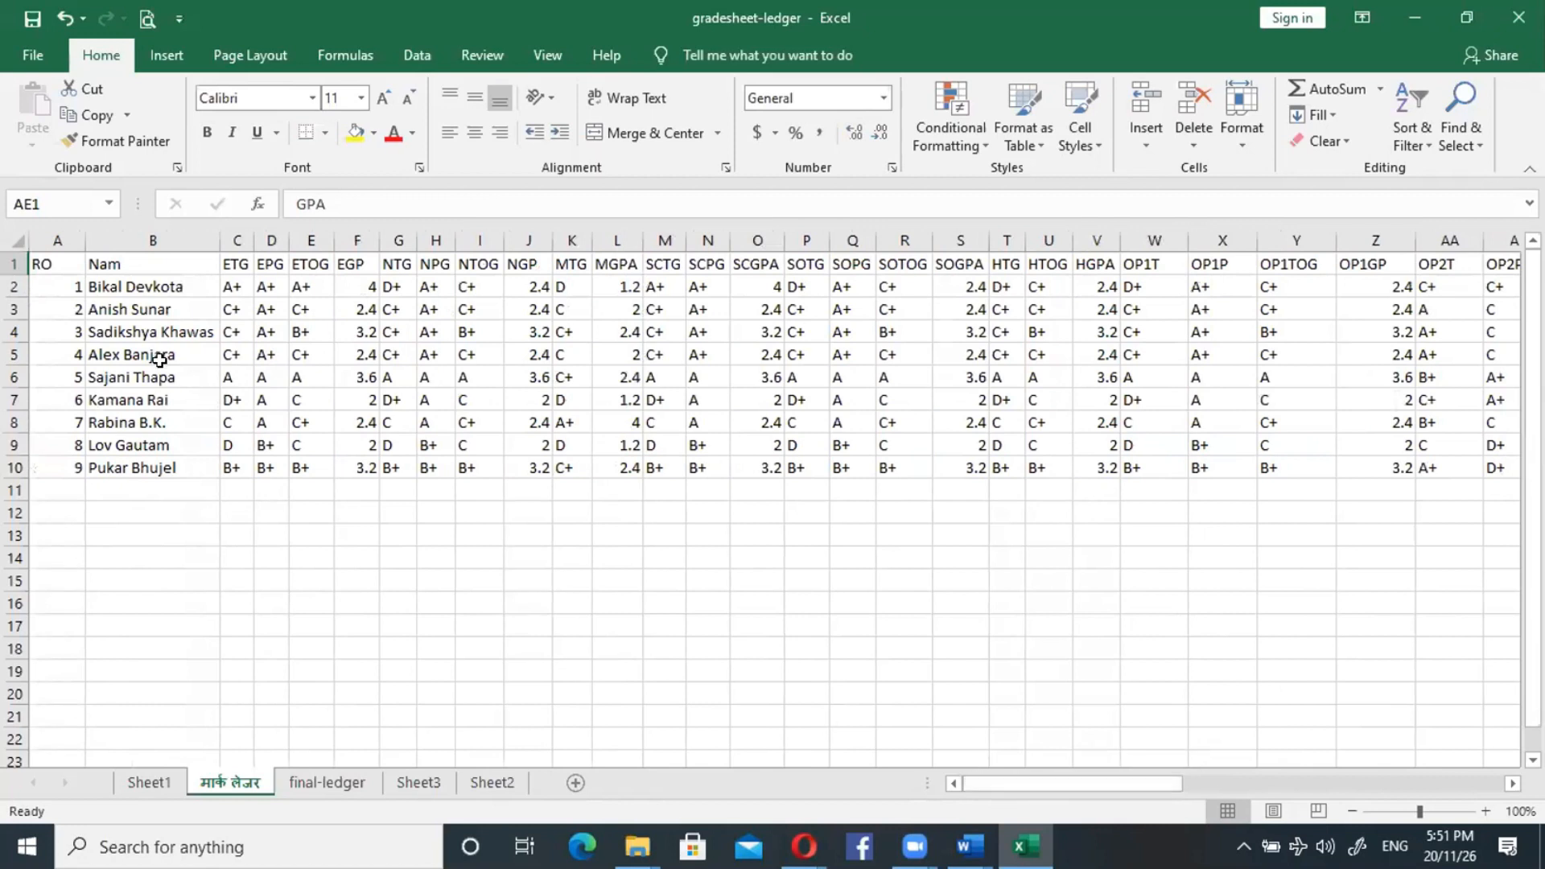
drag(1142, 784, 1473, 819)
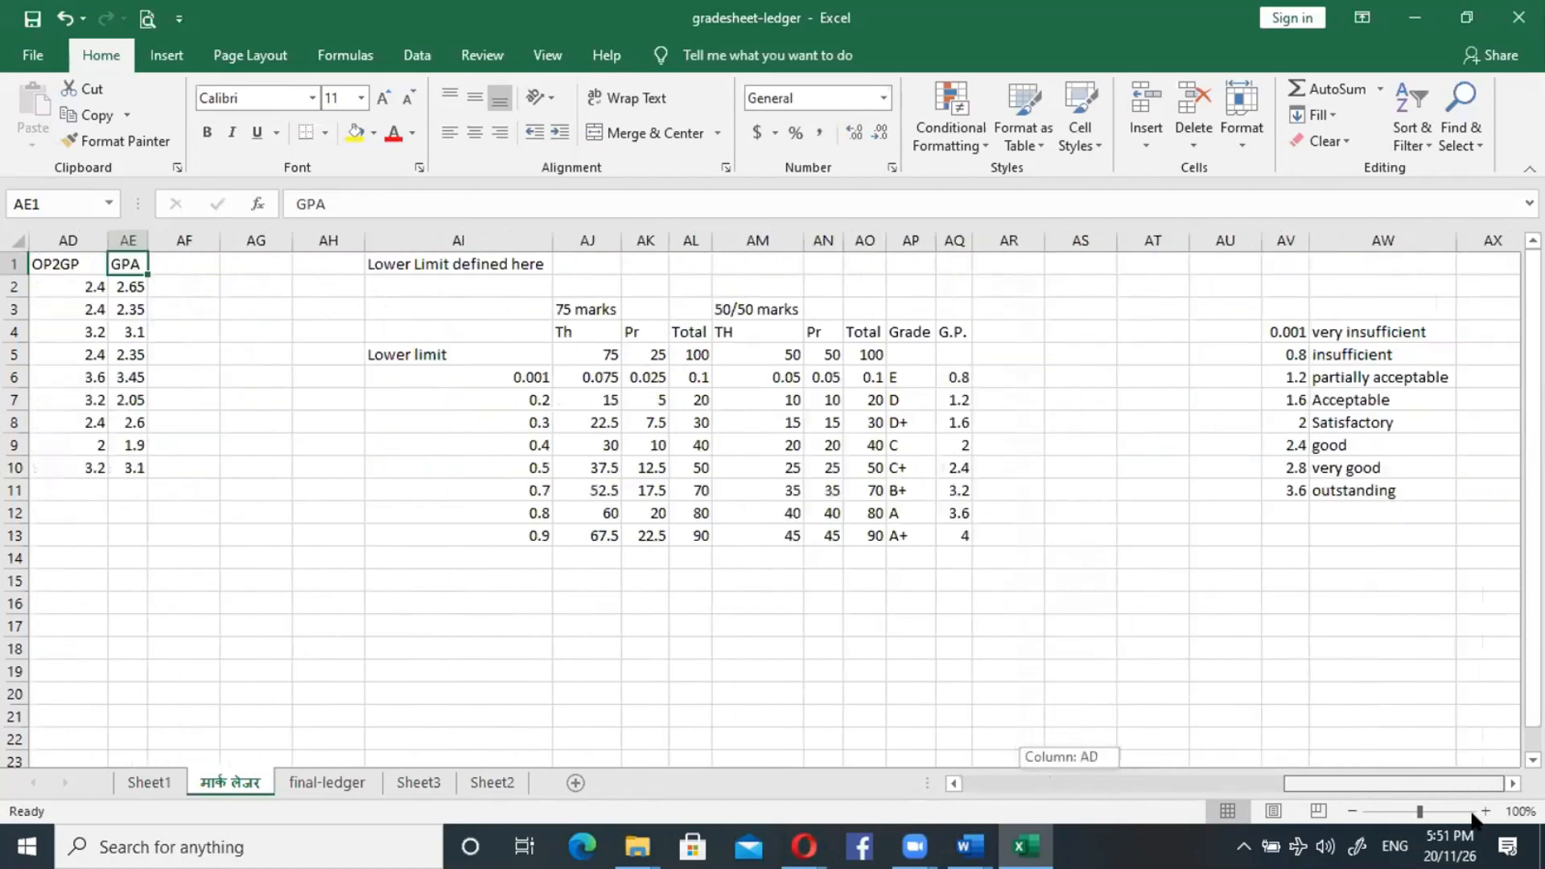
drag(379, 262, 1406, 572)
key(Delete)
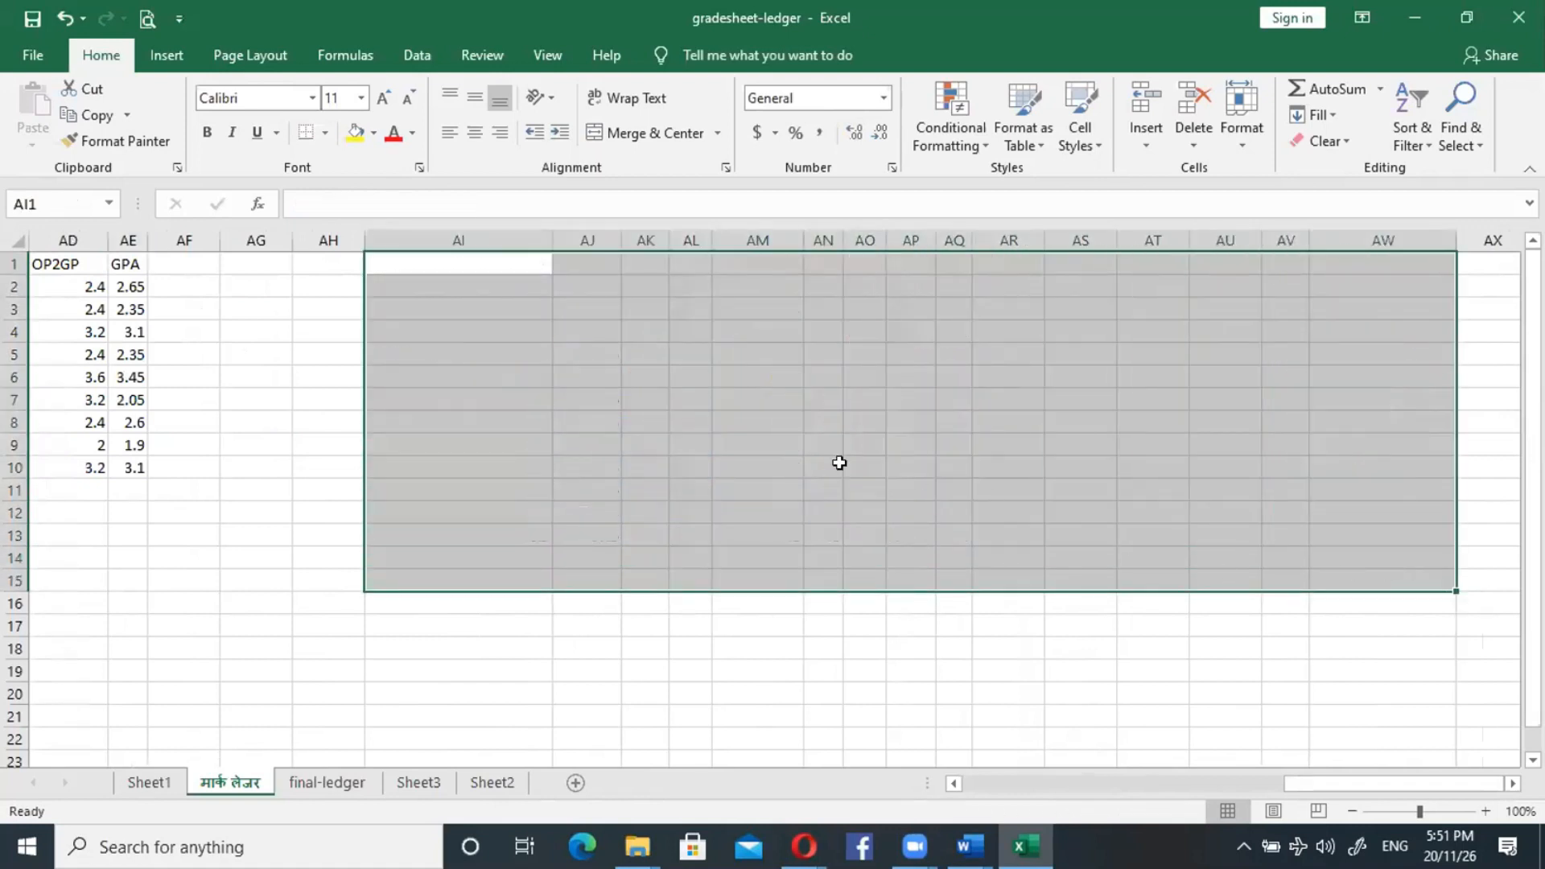
drag(1316, 785, 951, 786)
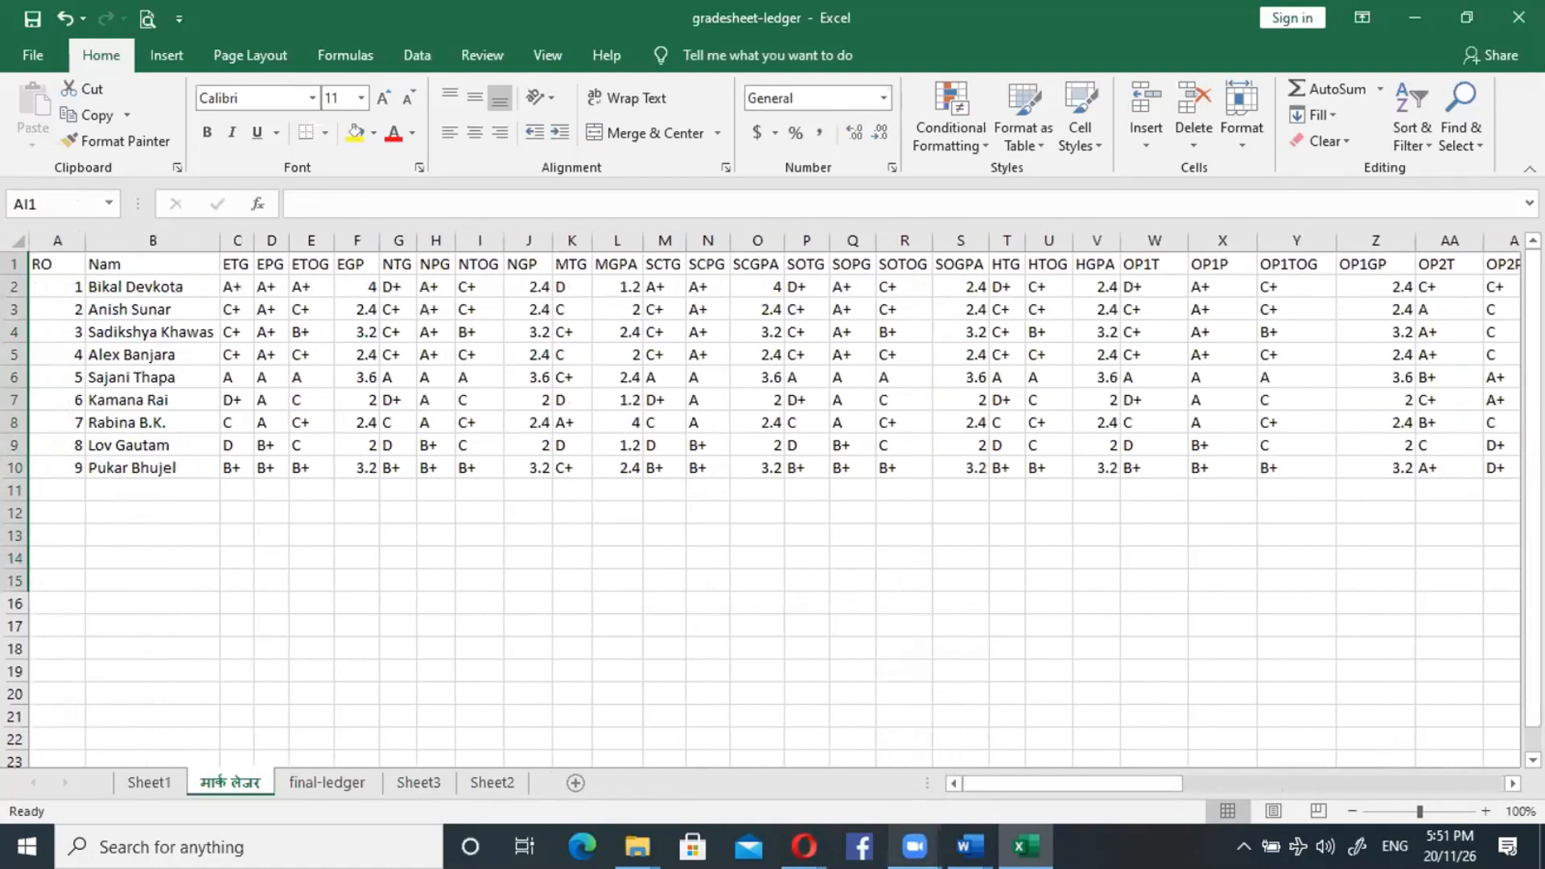
Save the gradesheet-ledger workbook.
mouse_move(914, 847)
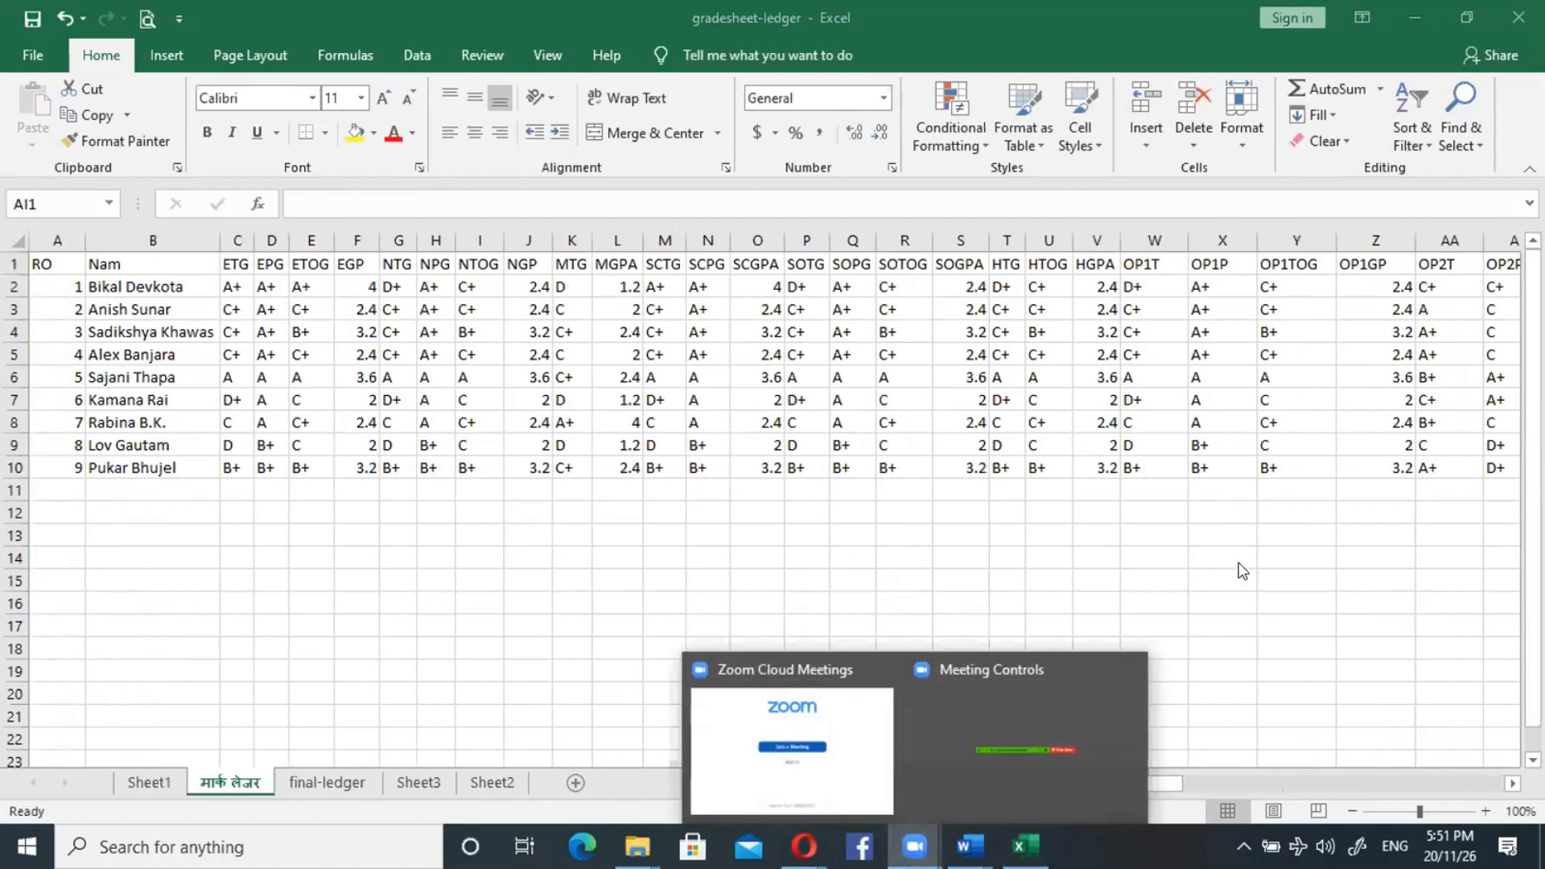
key(ctrl+s)
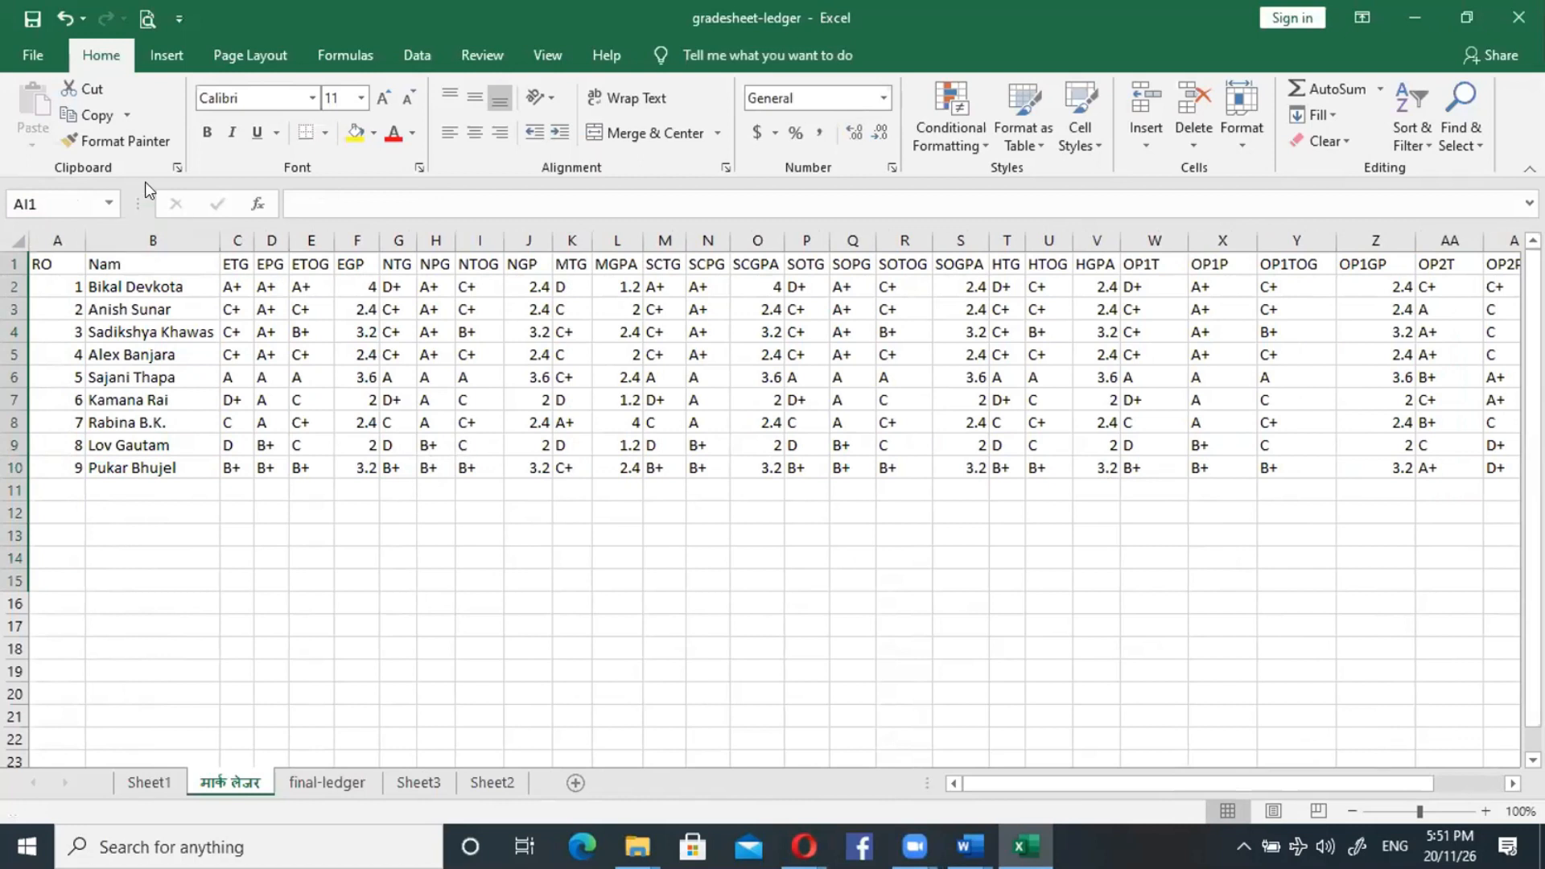
click(36, 53)
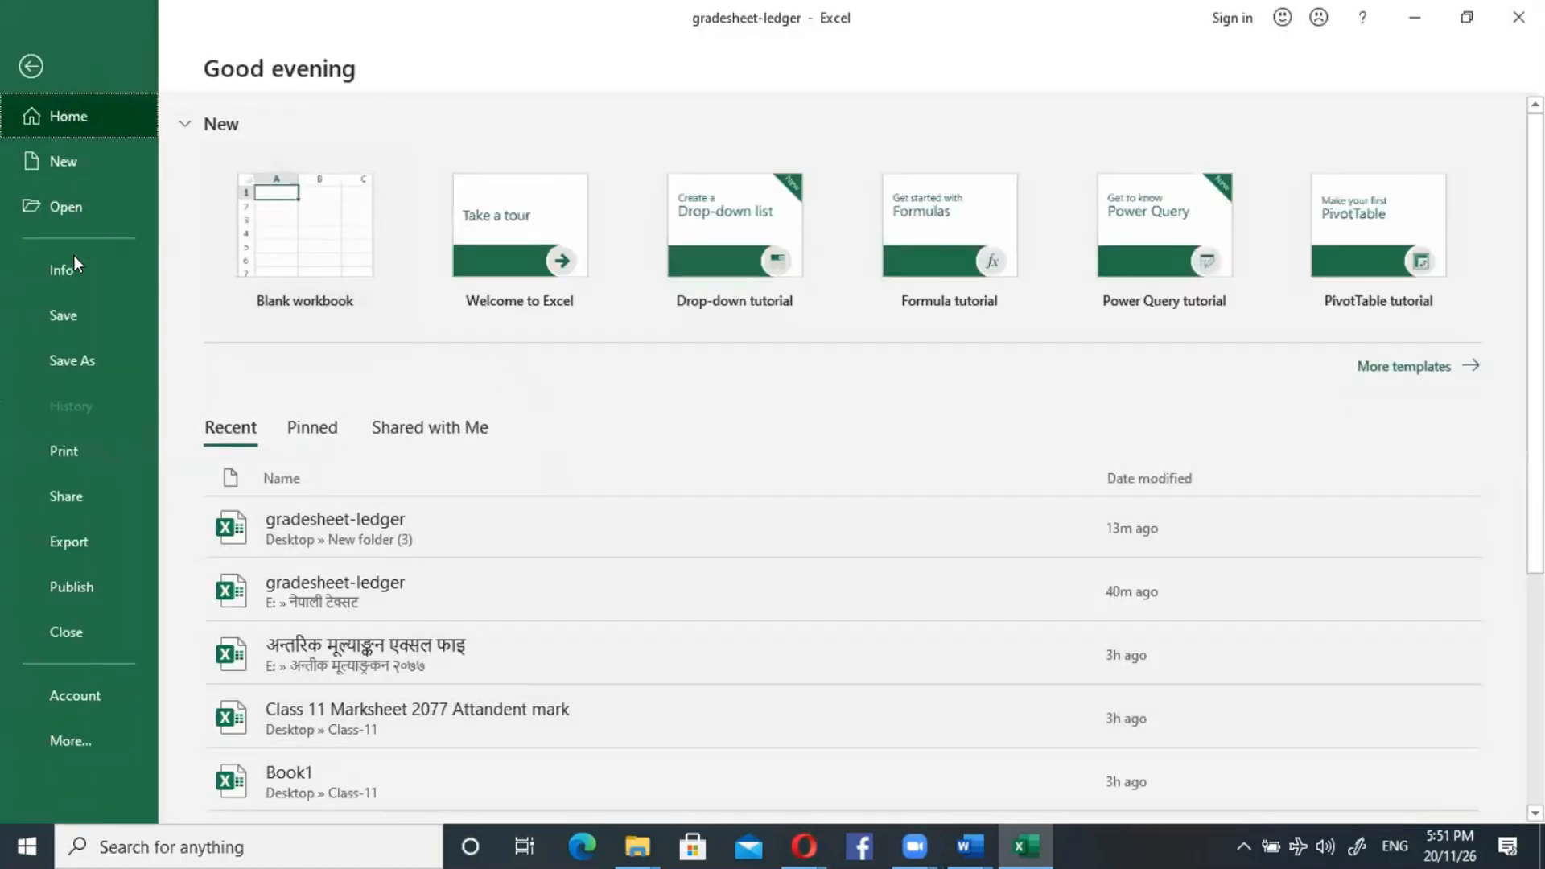
click(71, 309)
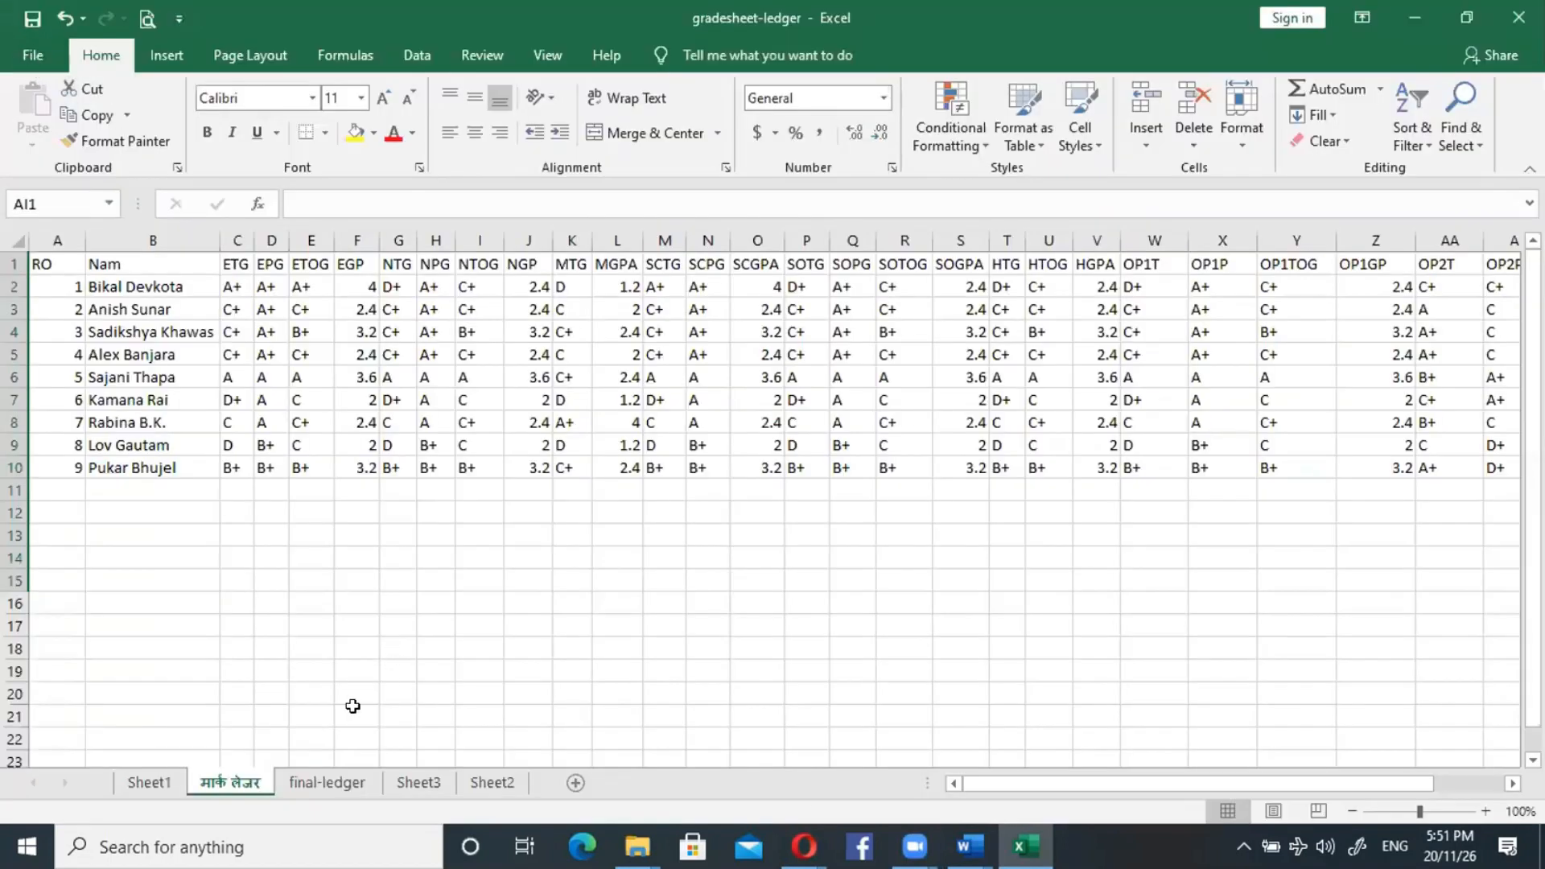
double_click(222, 779)
click(222, 774)
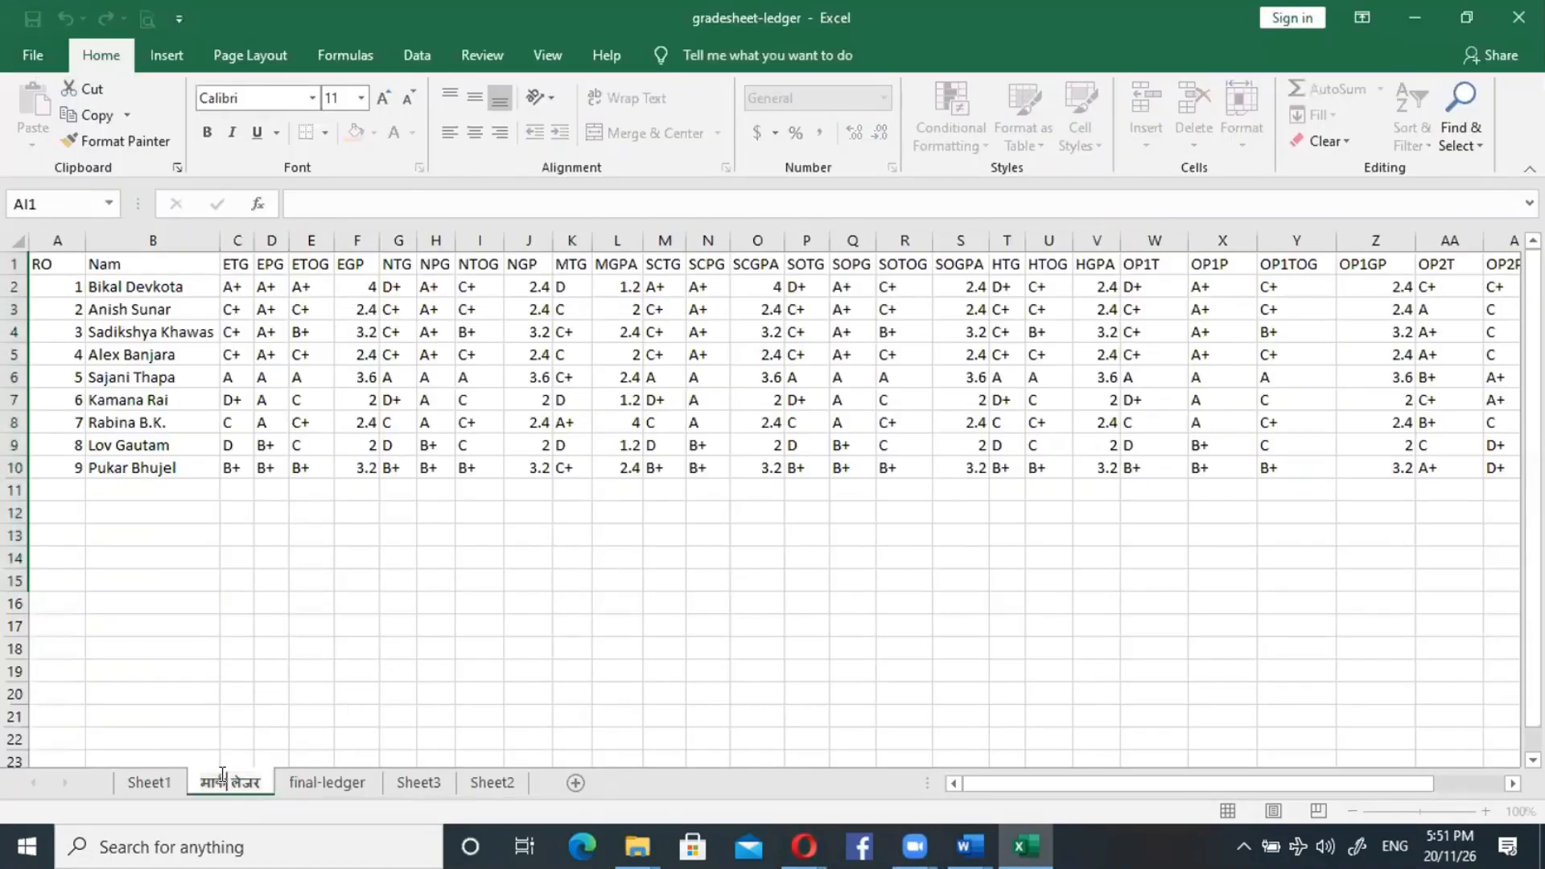
click(225, 738)
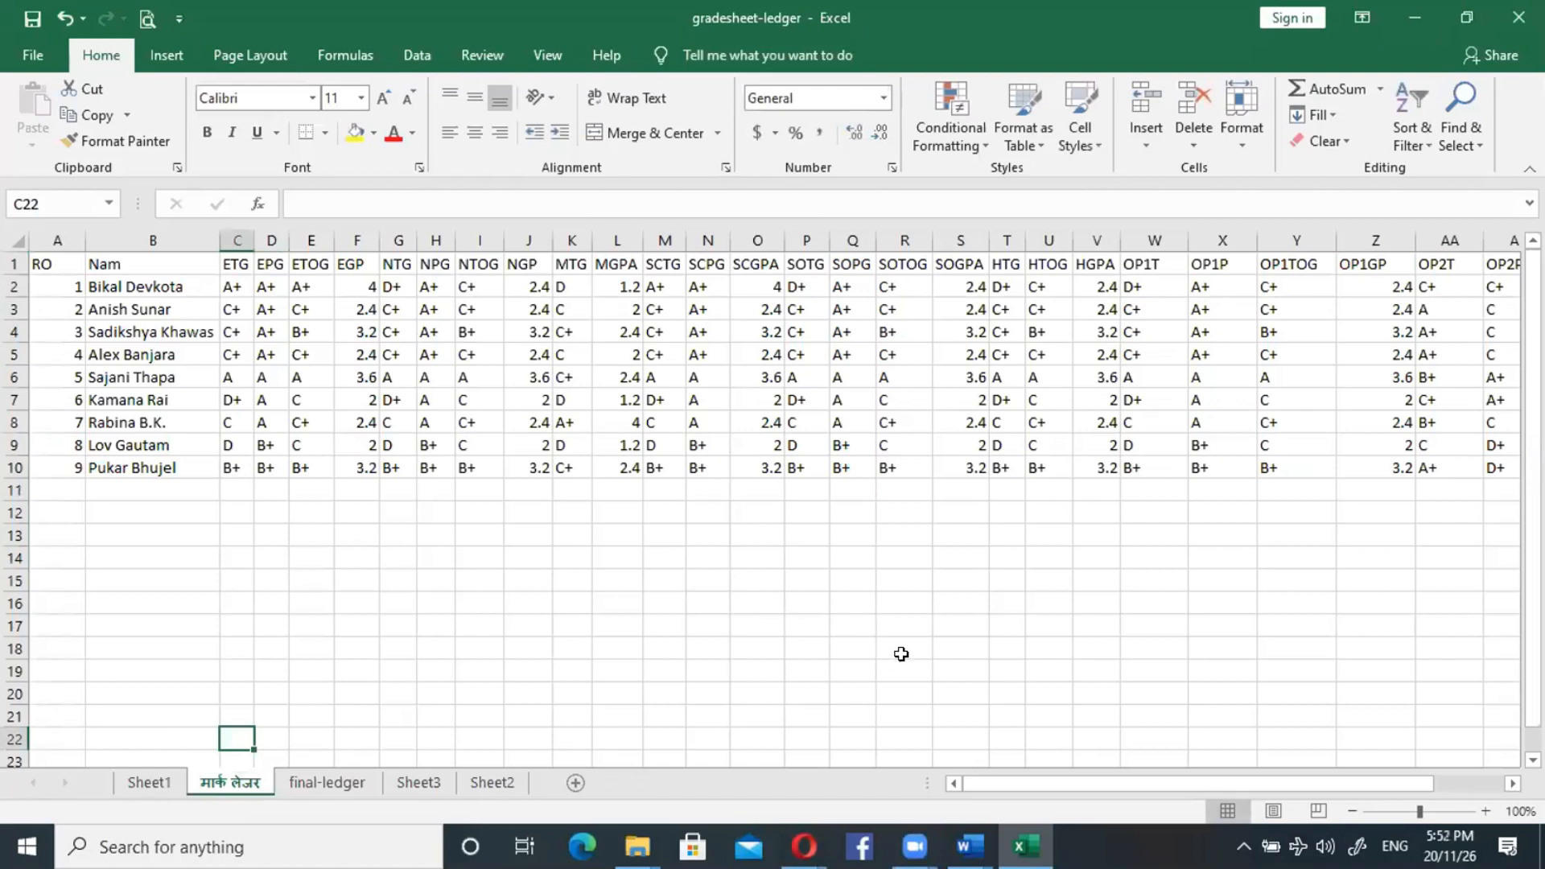
mouse_move(915, 846)
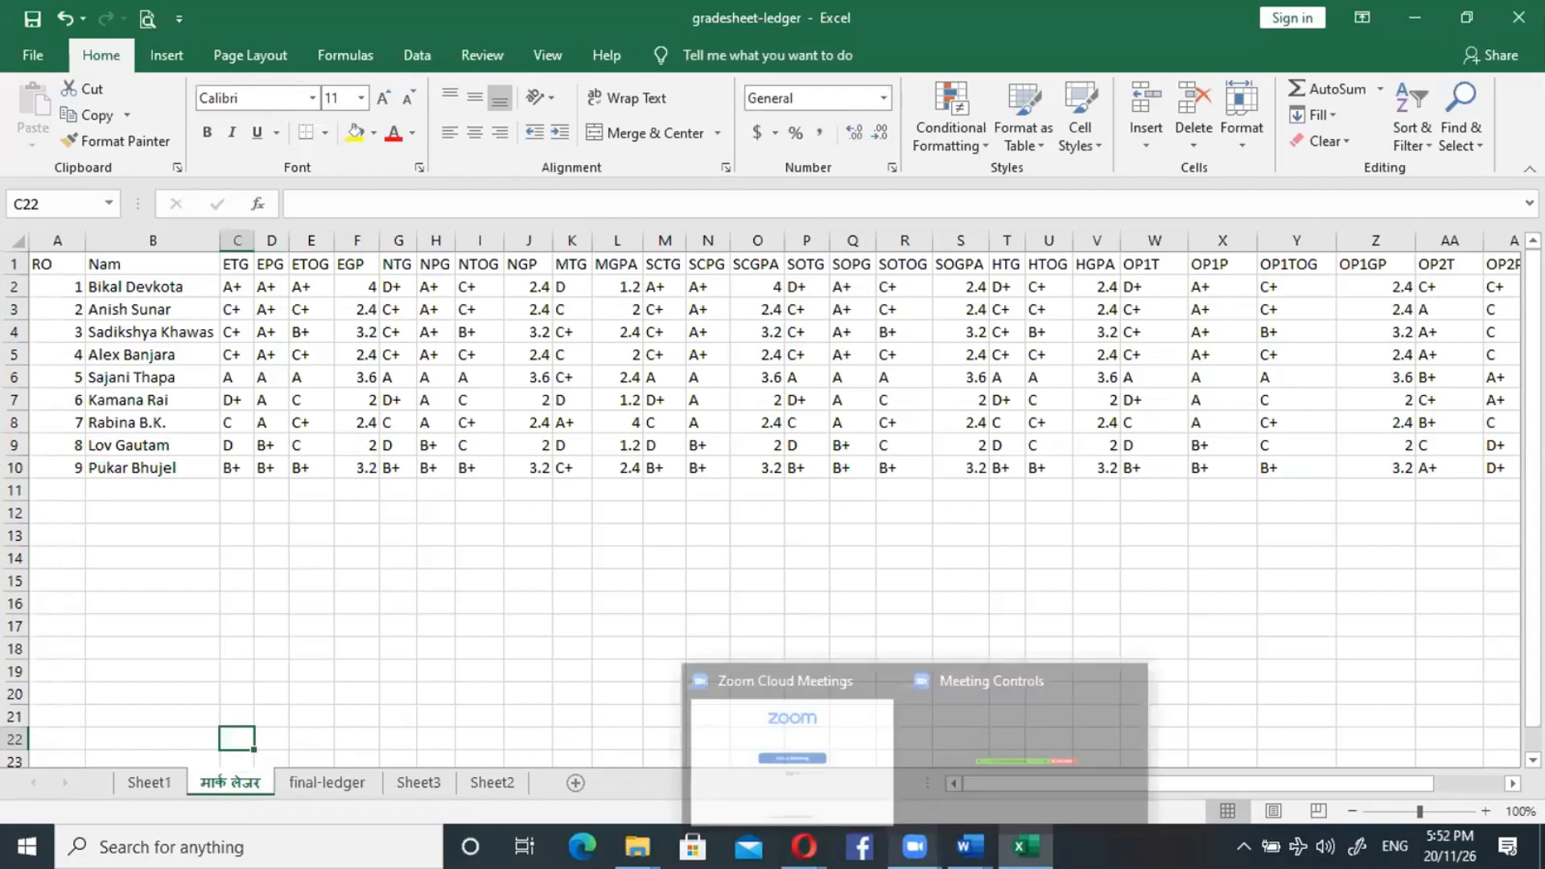
Close the gradesheet-ledger workbook and bring up the grade-sheet-sample document in Word.
click(915, 847)
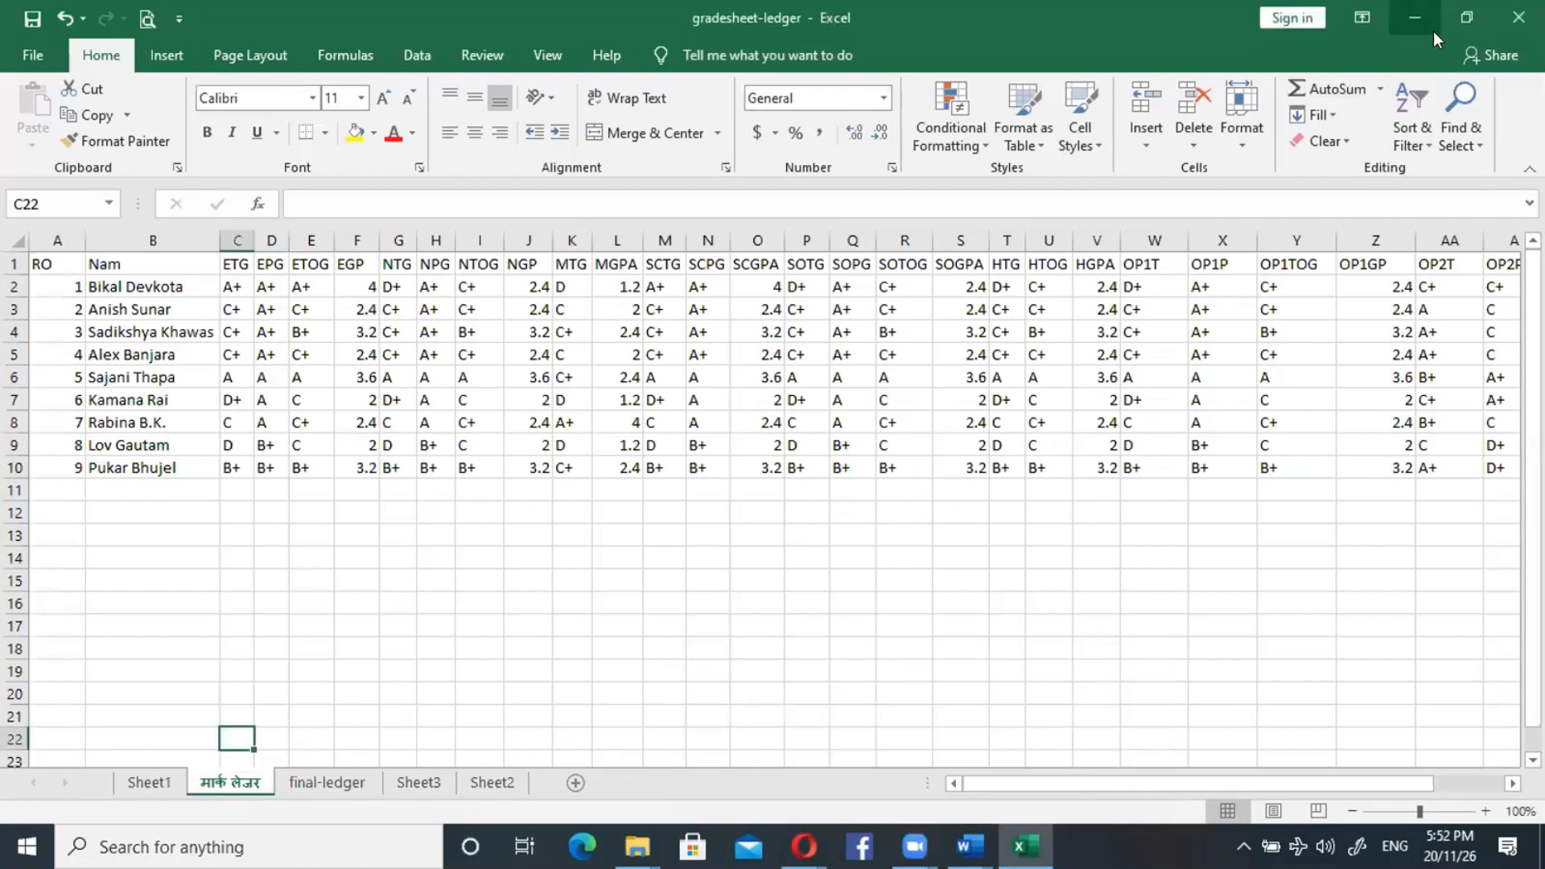
click(1419, 13)
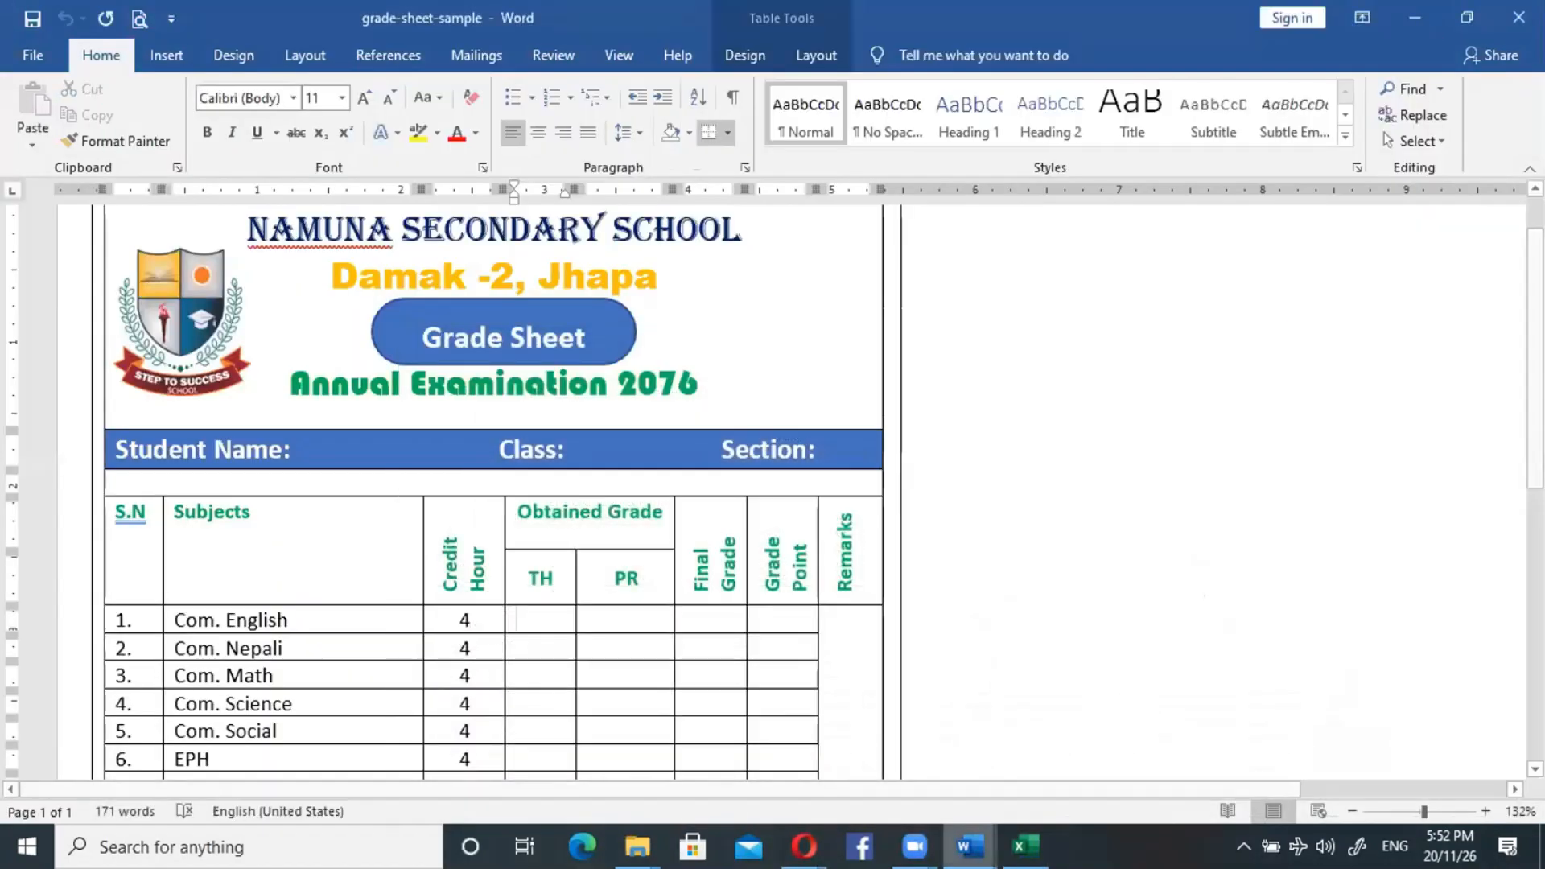
click(1025, 846)
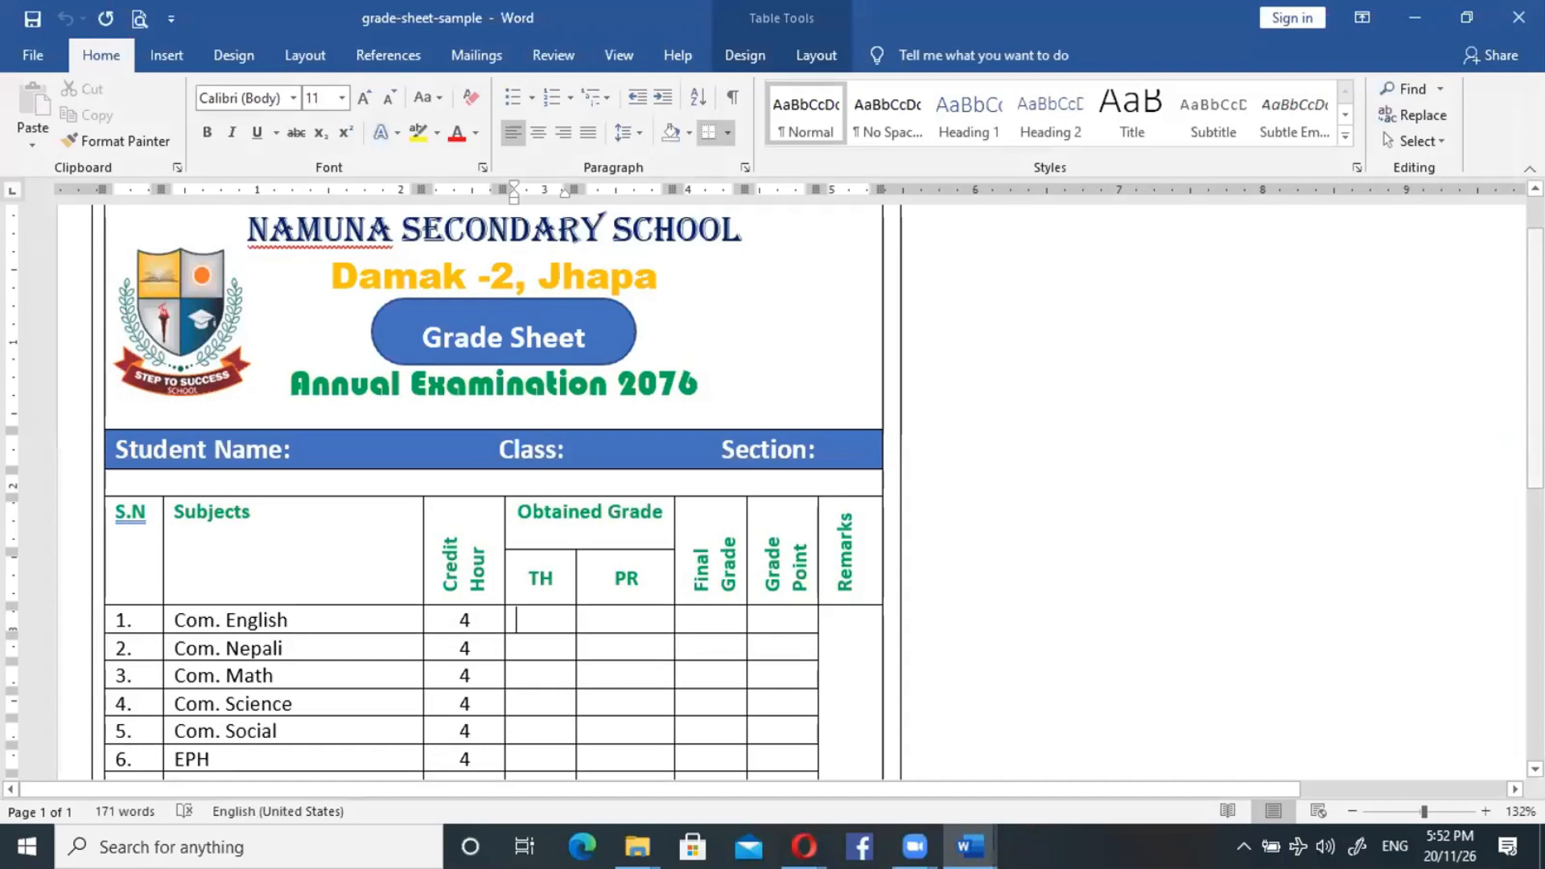
scroll(772, 483, down, 1)
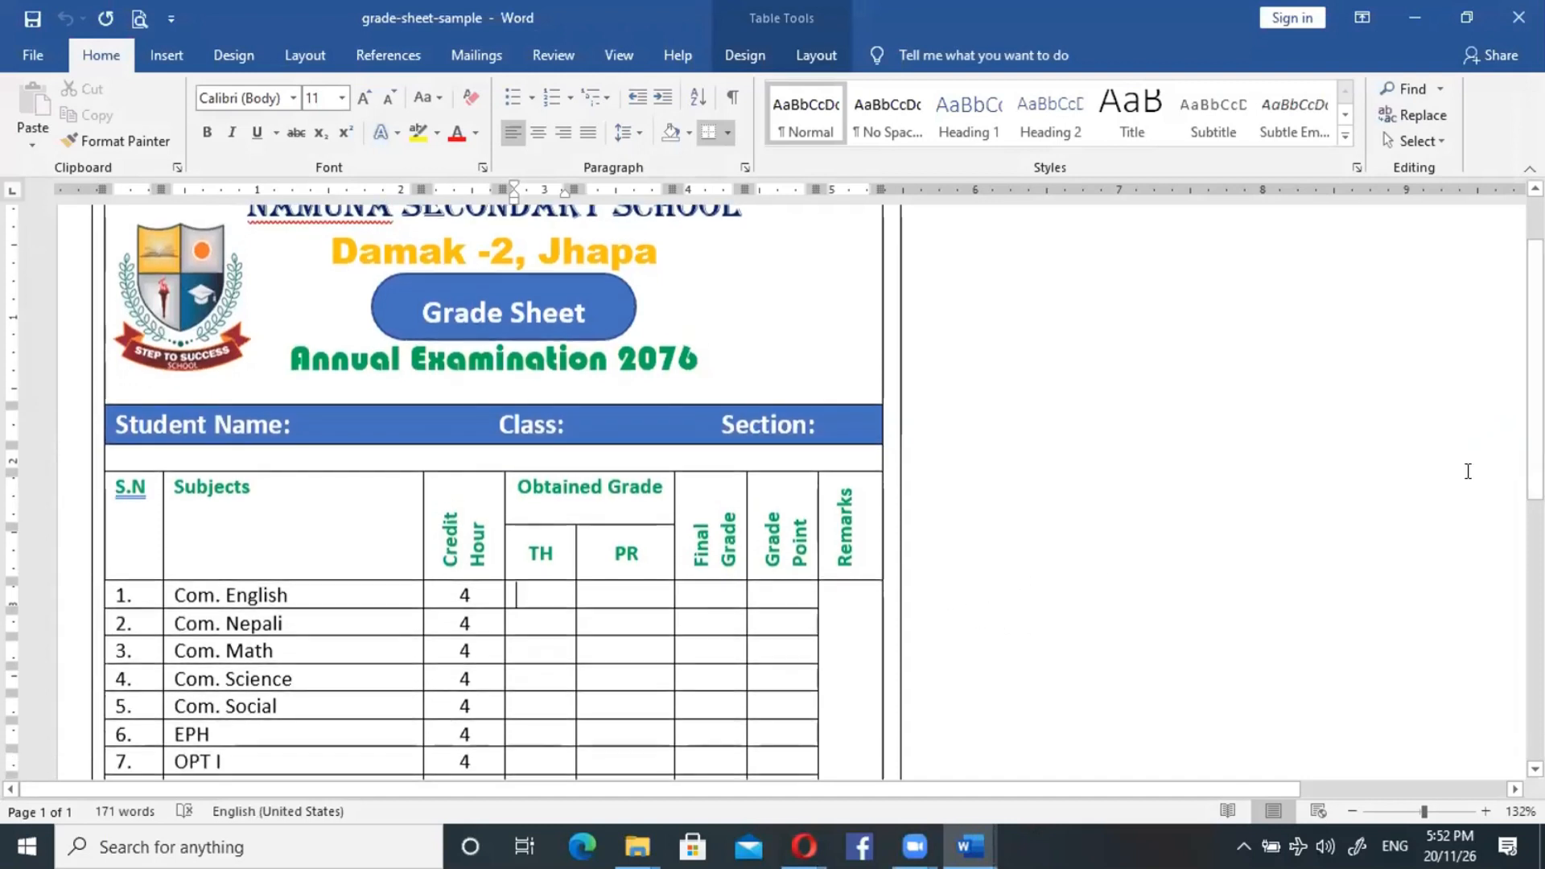
click(1406, 813)
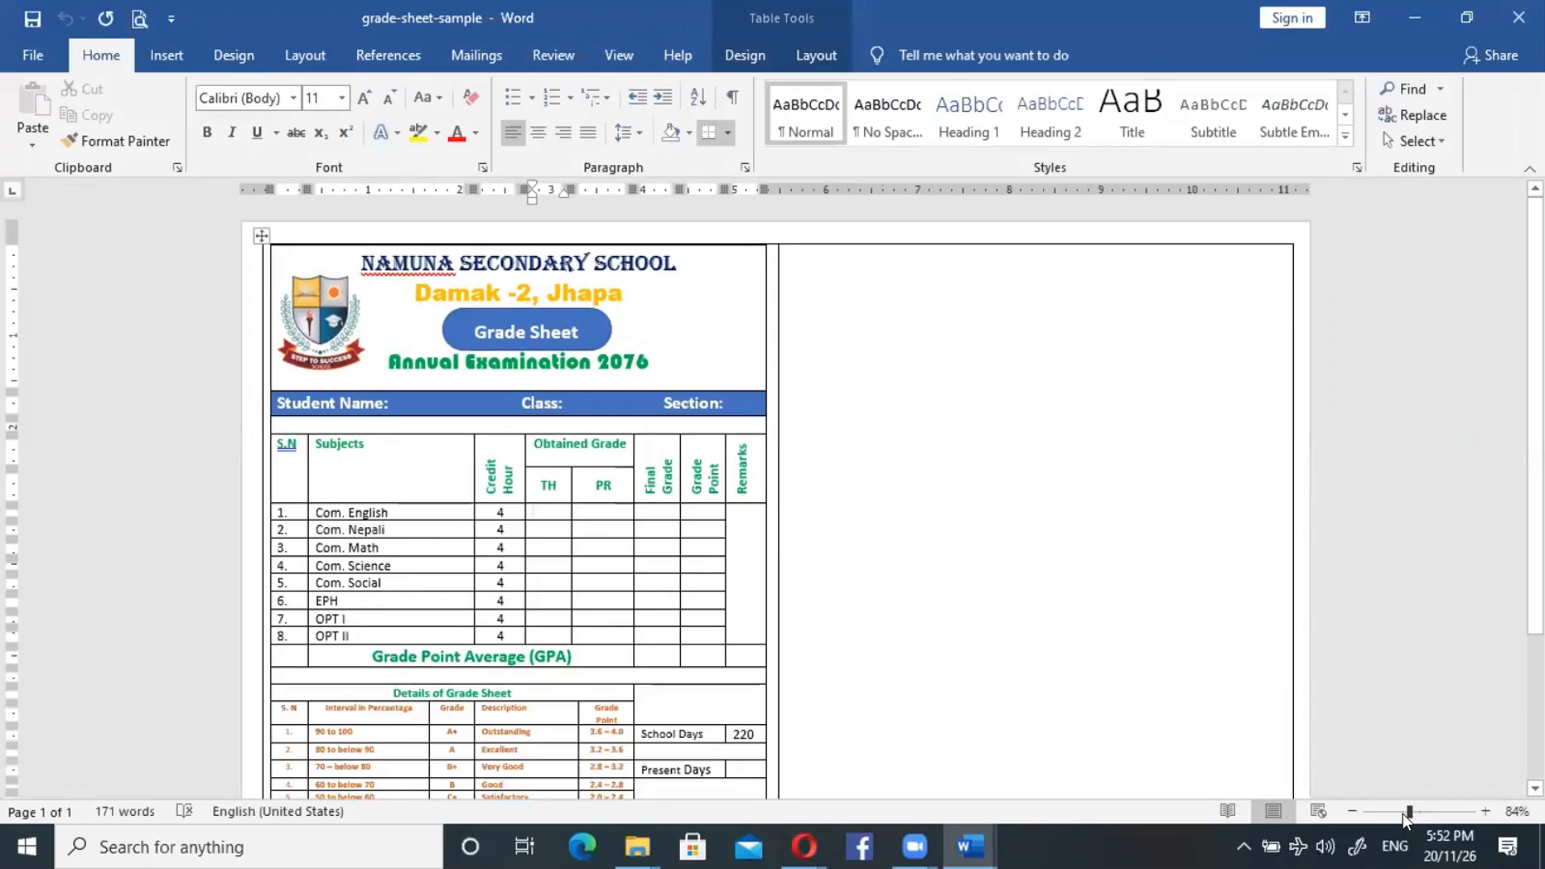
click(1400, 811)
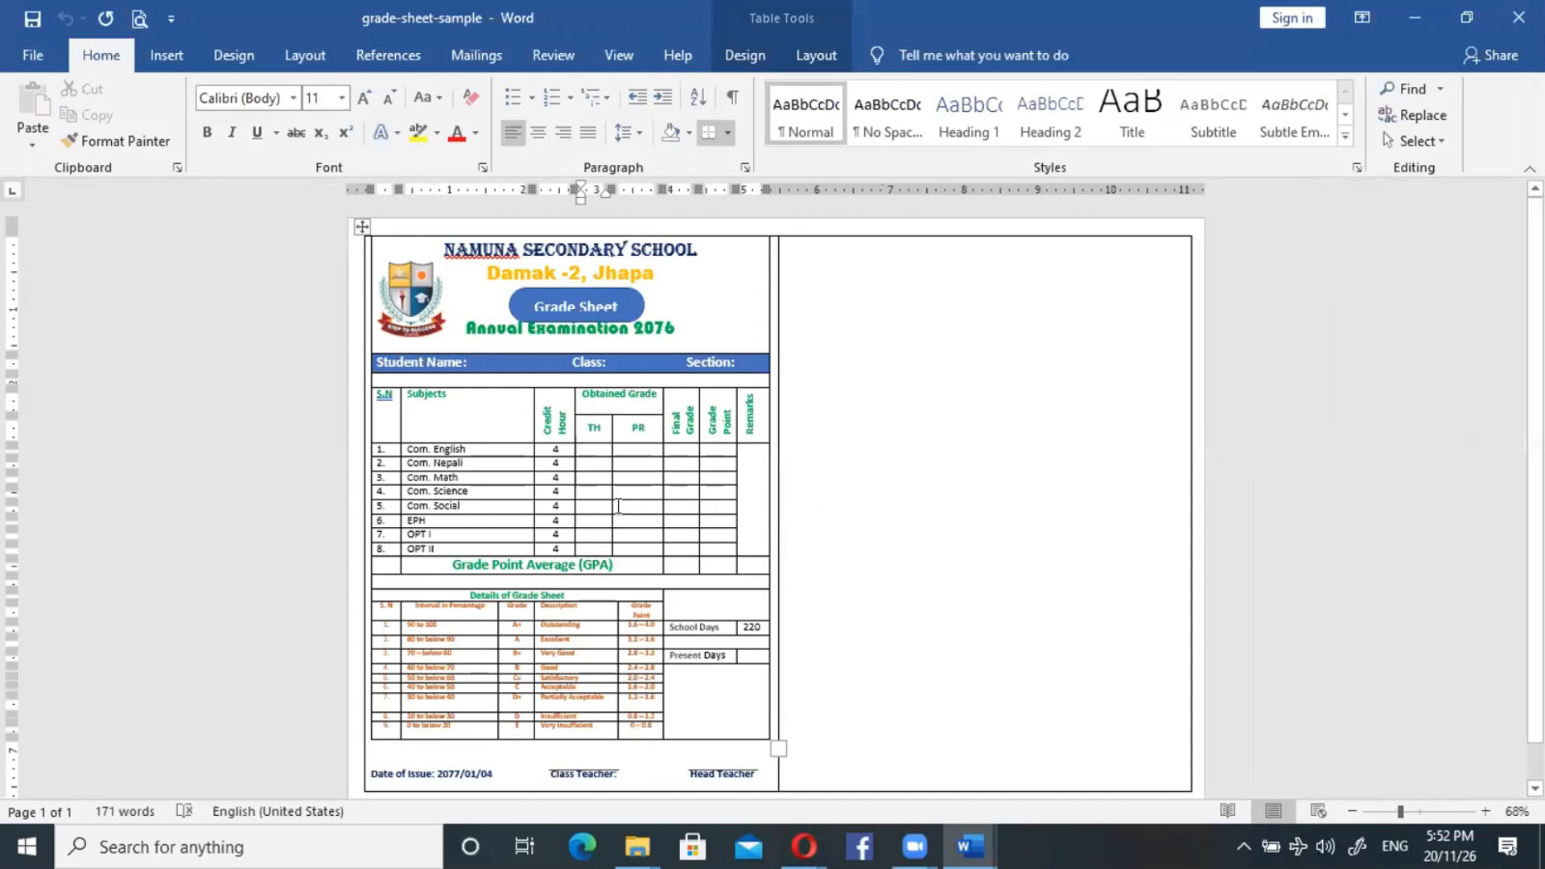
click(929, 97)
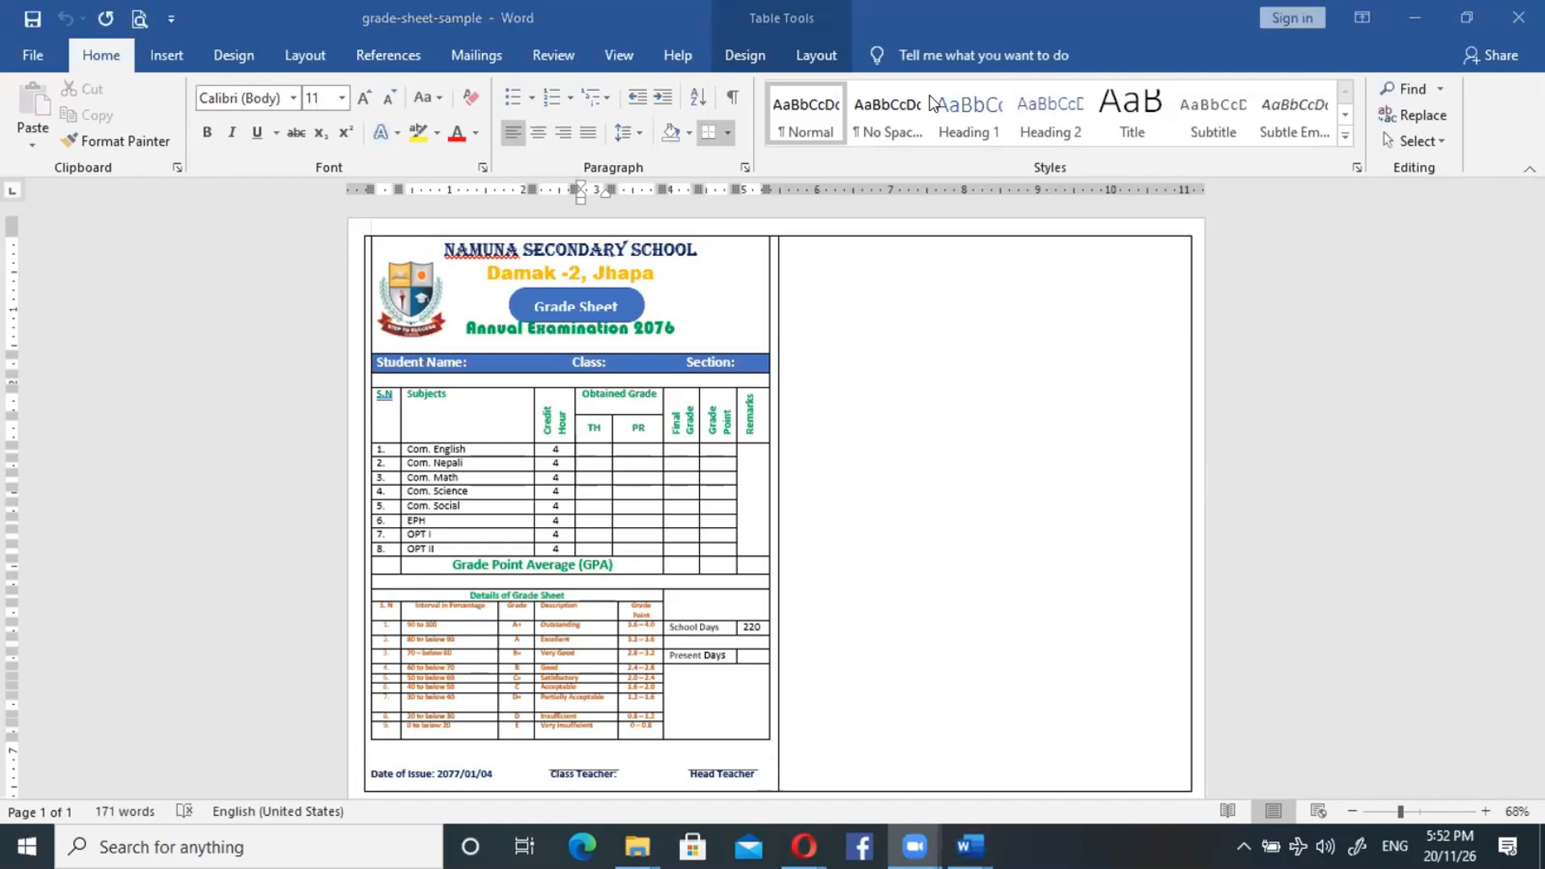
click(683, 502)
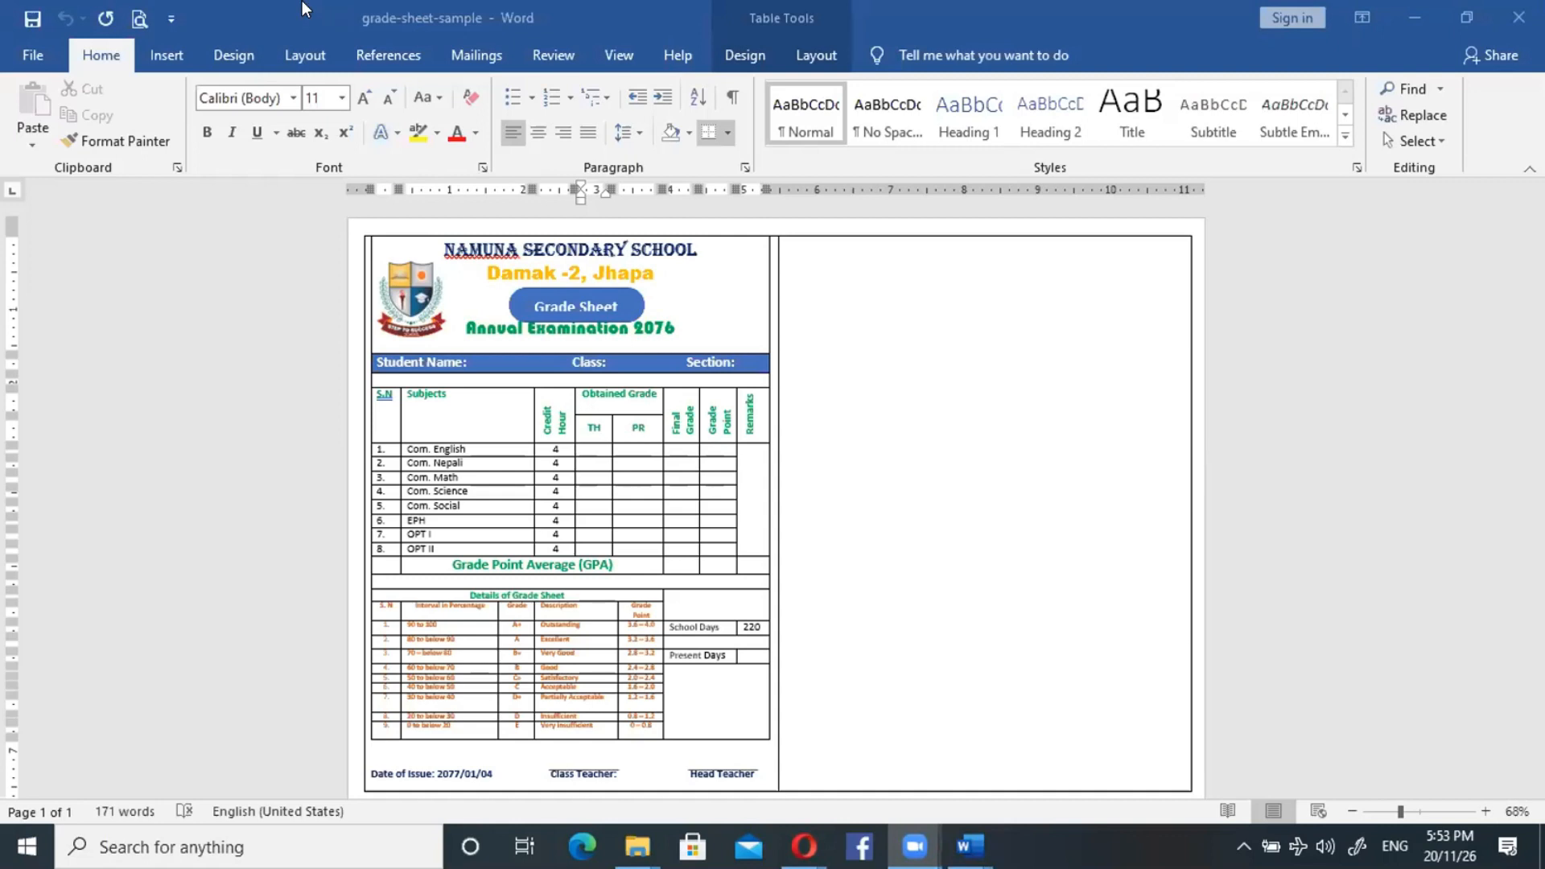
click(462, 50)
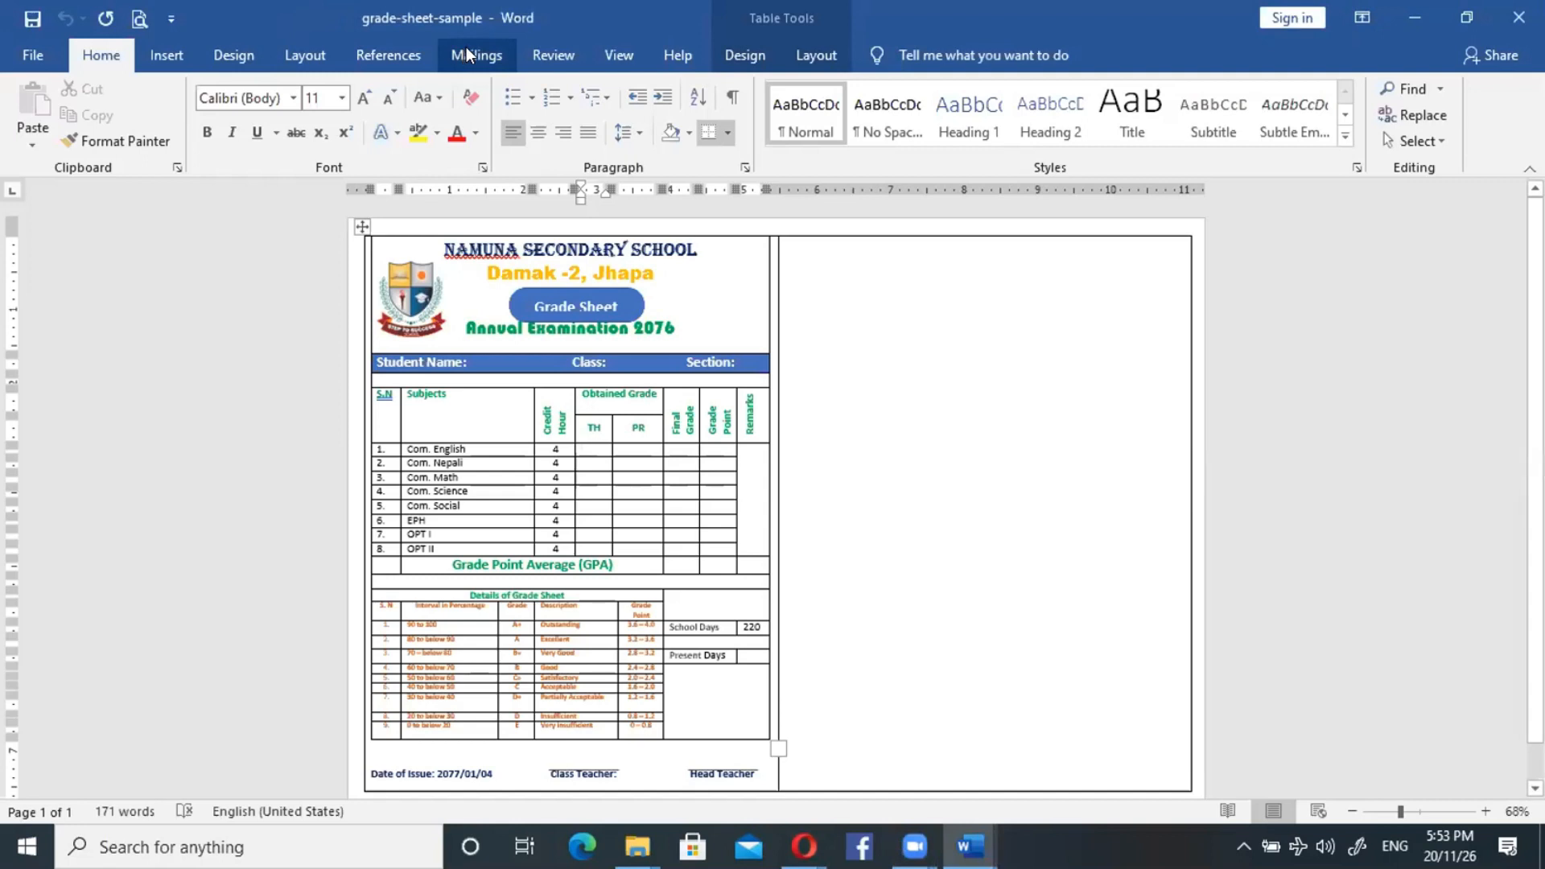
click(466, 47)
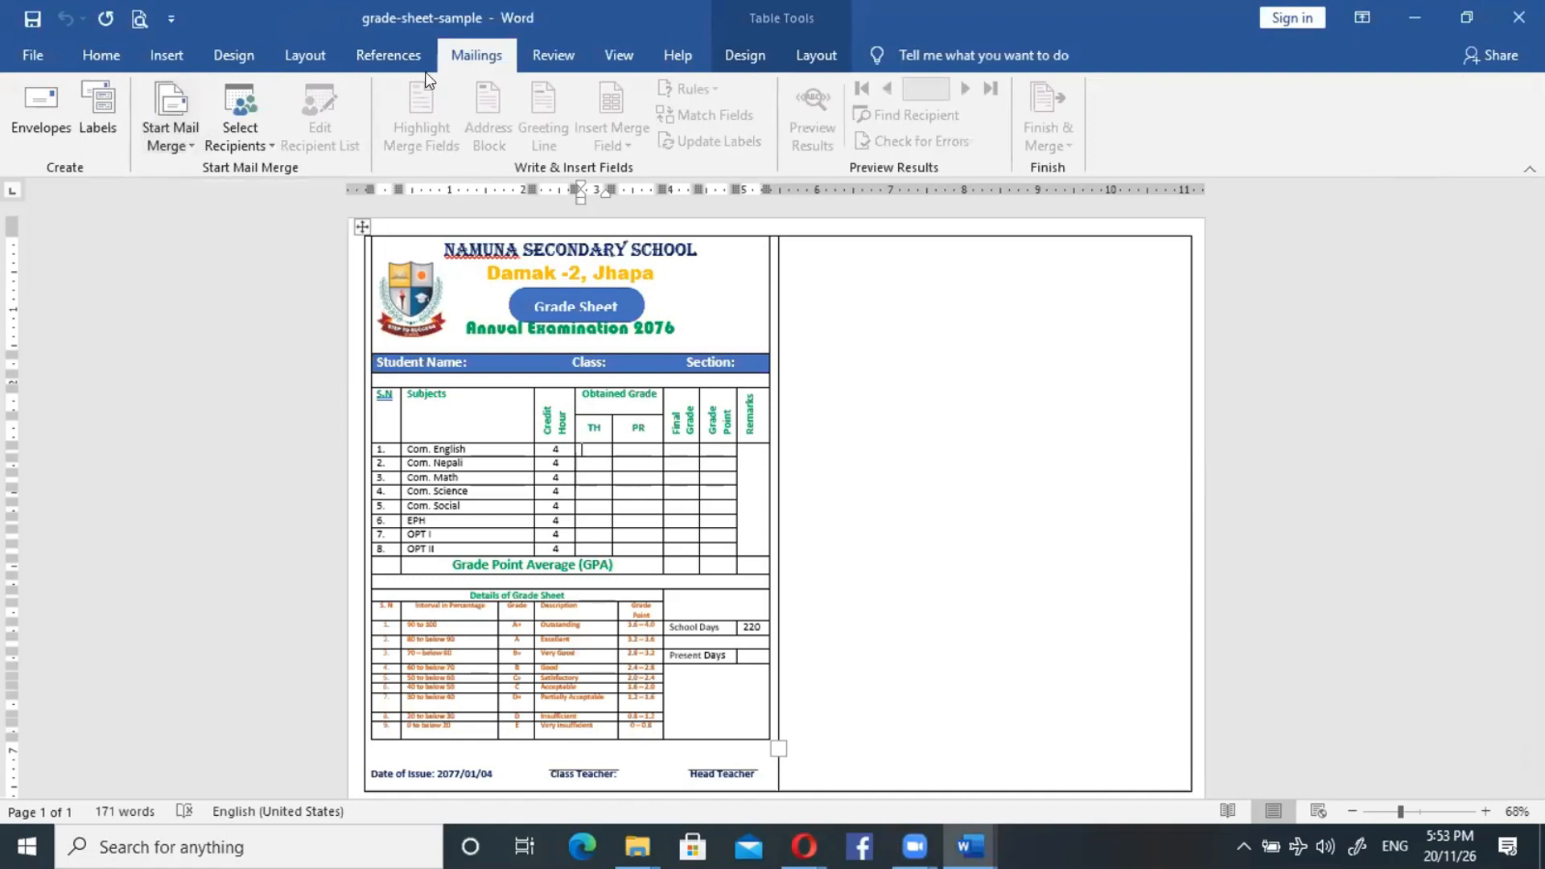
click(101, 51)
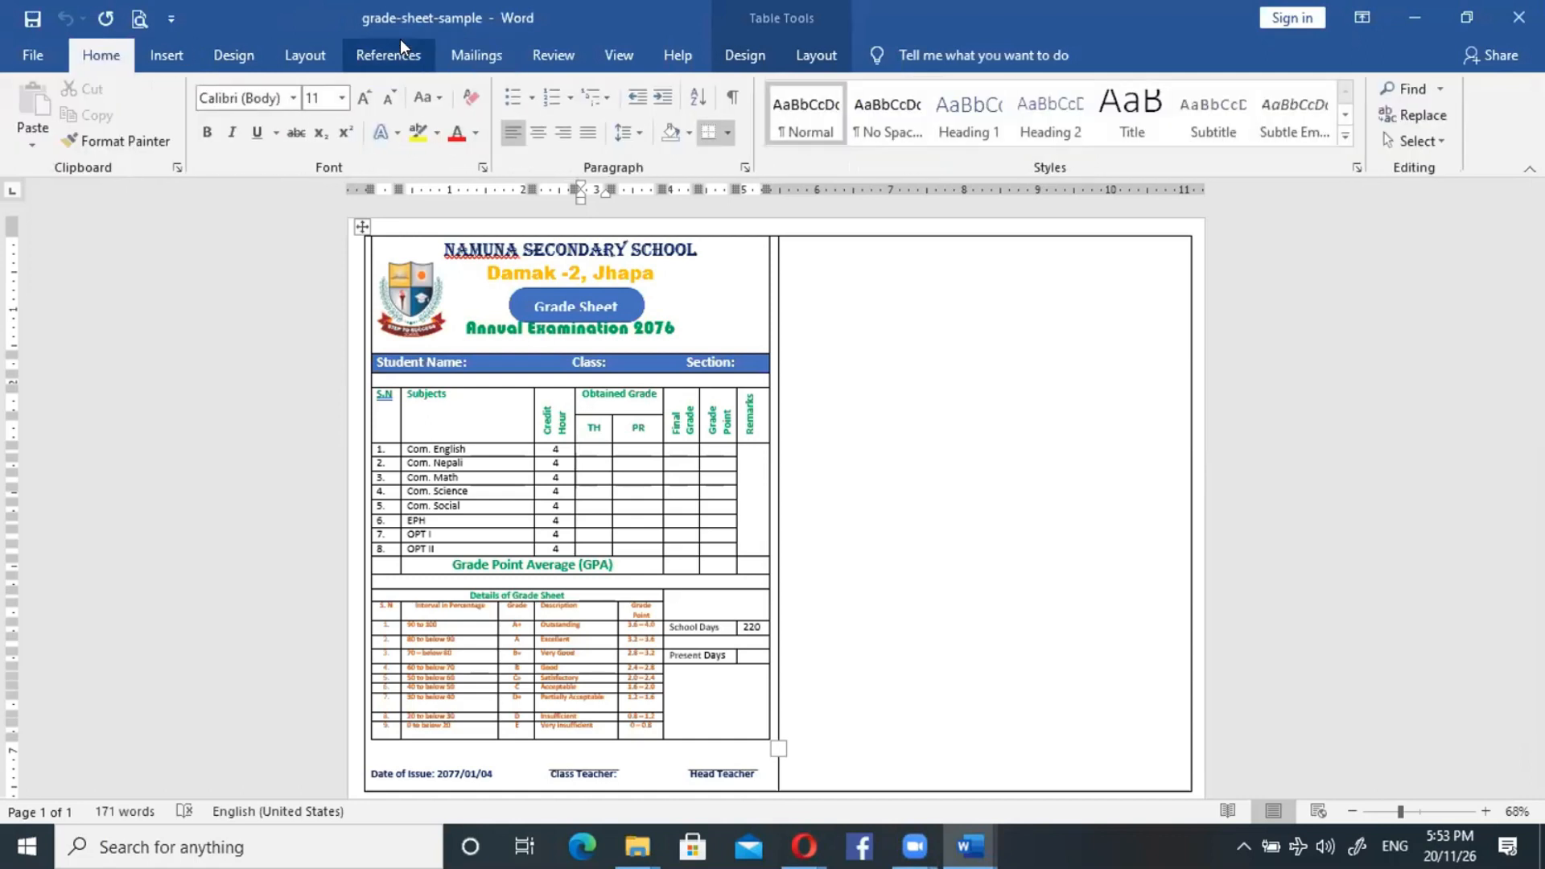
Set the grade sheet's mail merge type to Labels and dismiss the label options to keep the existing layout.
click(465, 48)
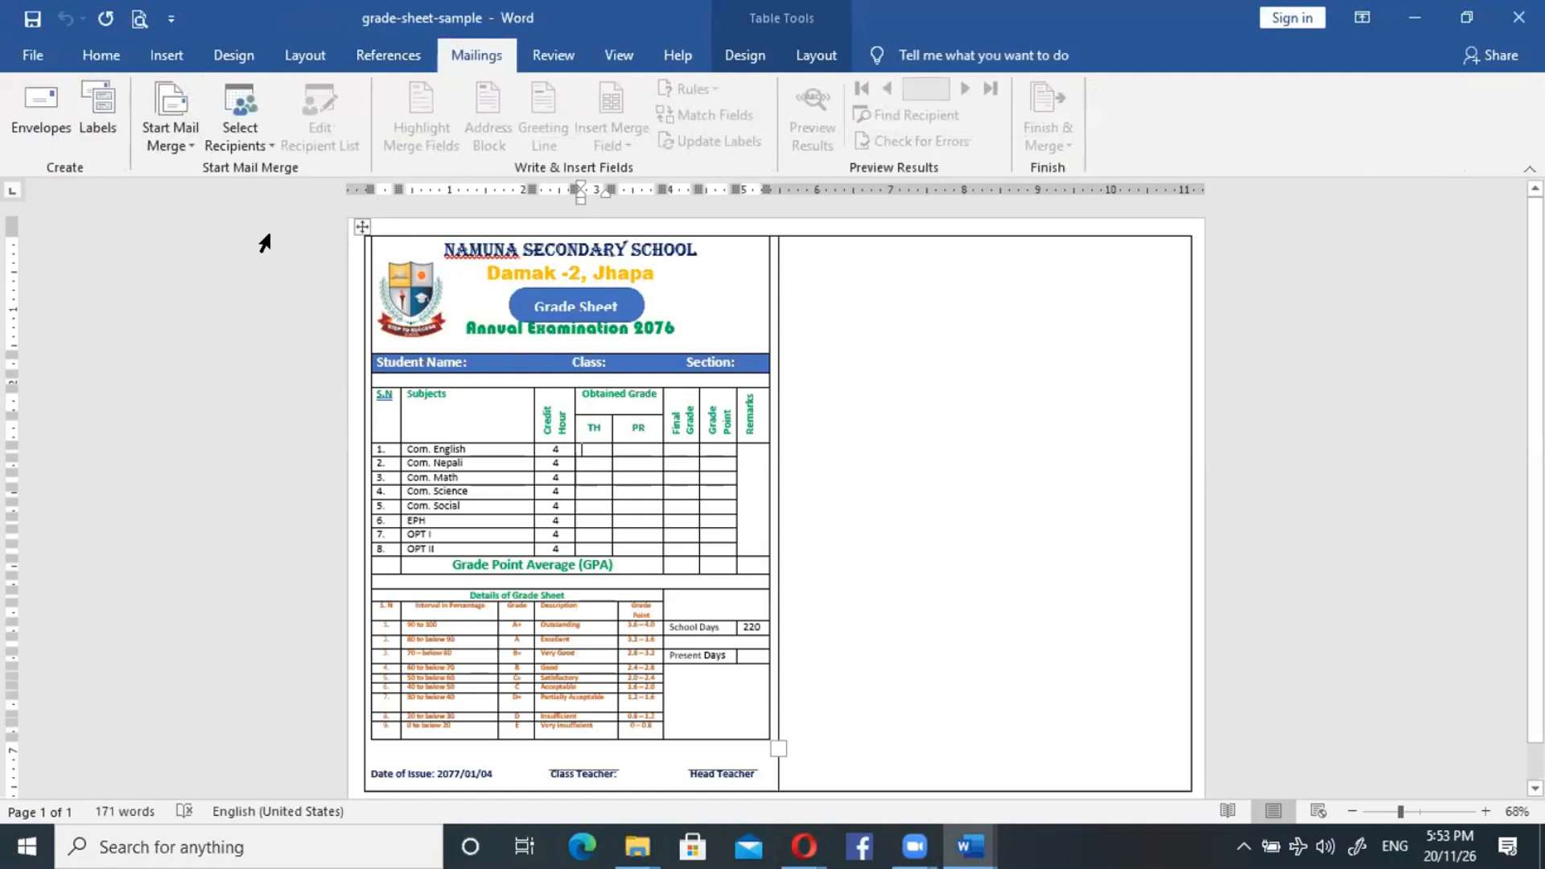
click(184, 142)
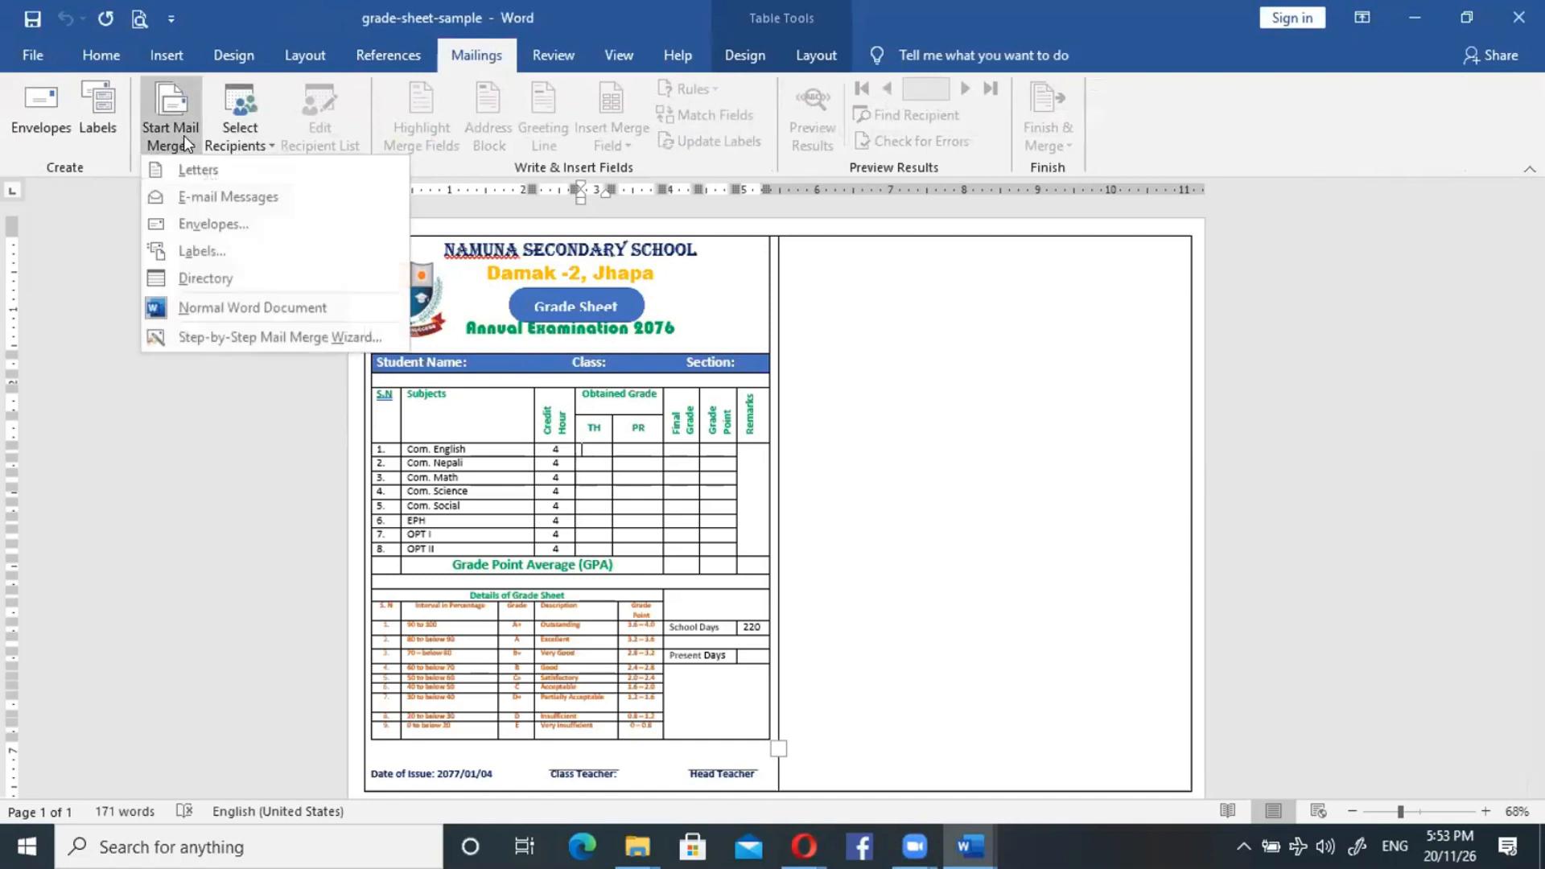
click(191, 248)
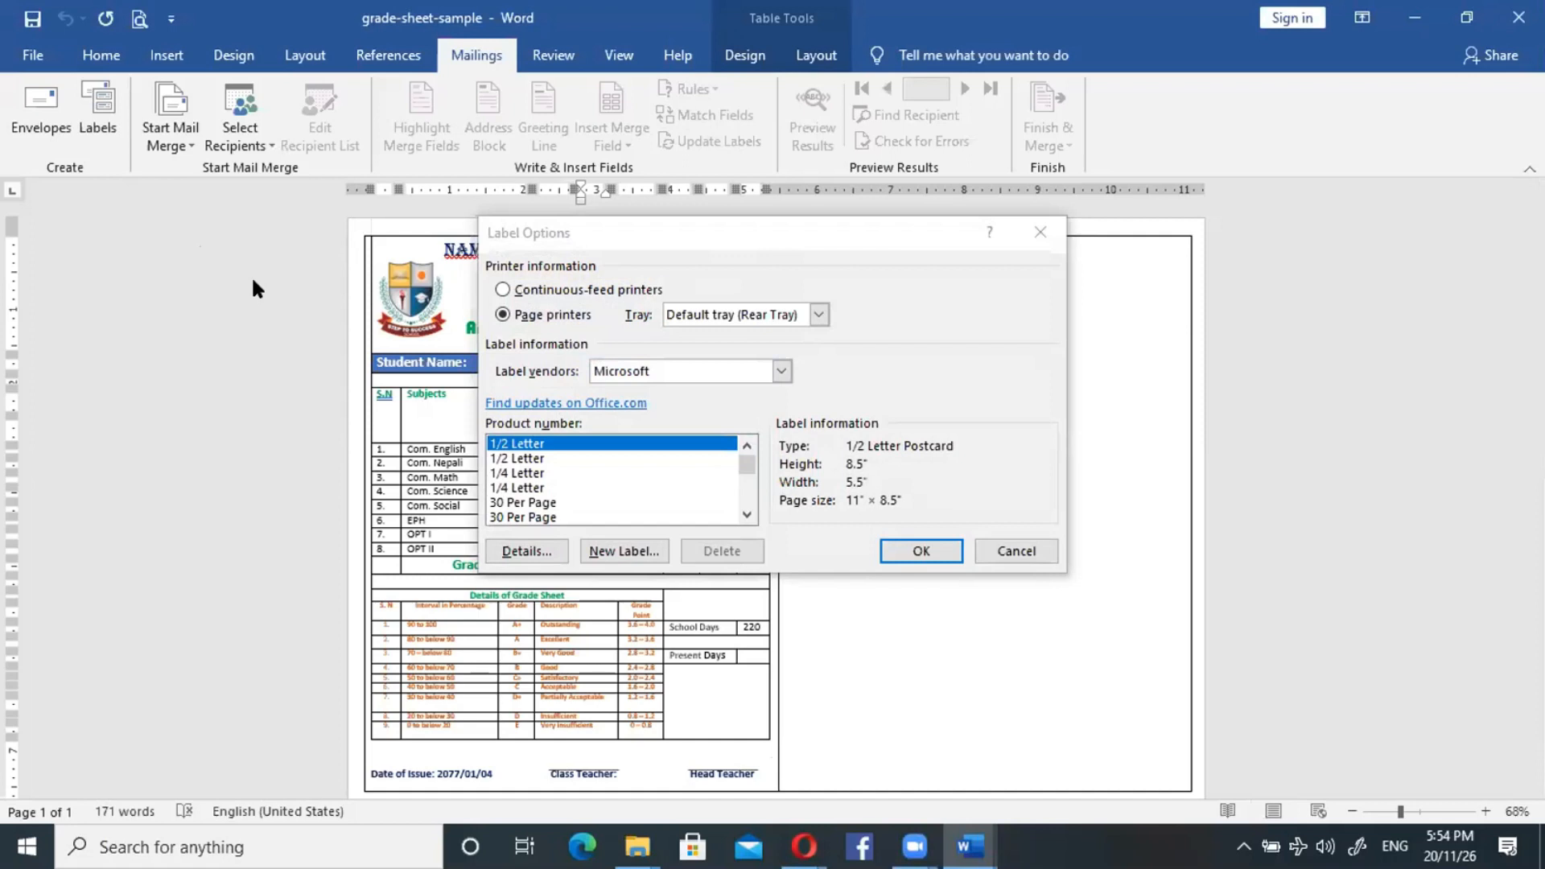
click(1015, 550)
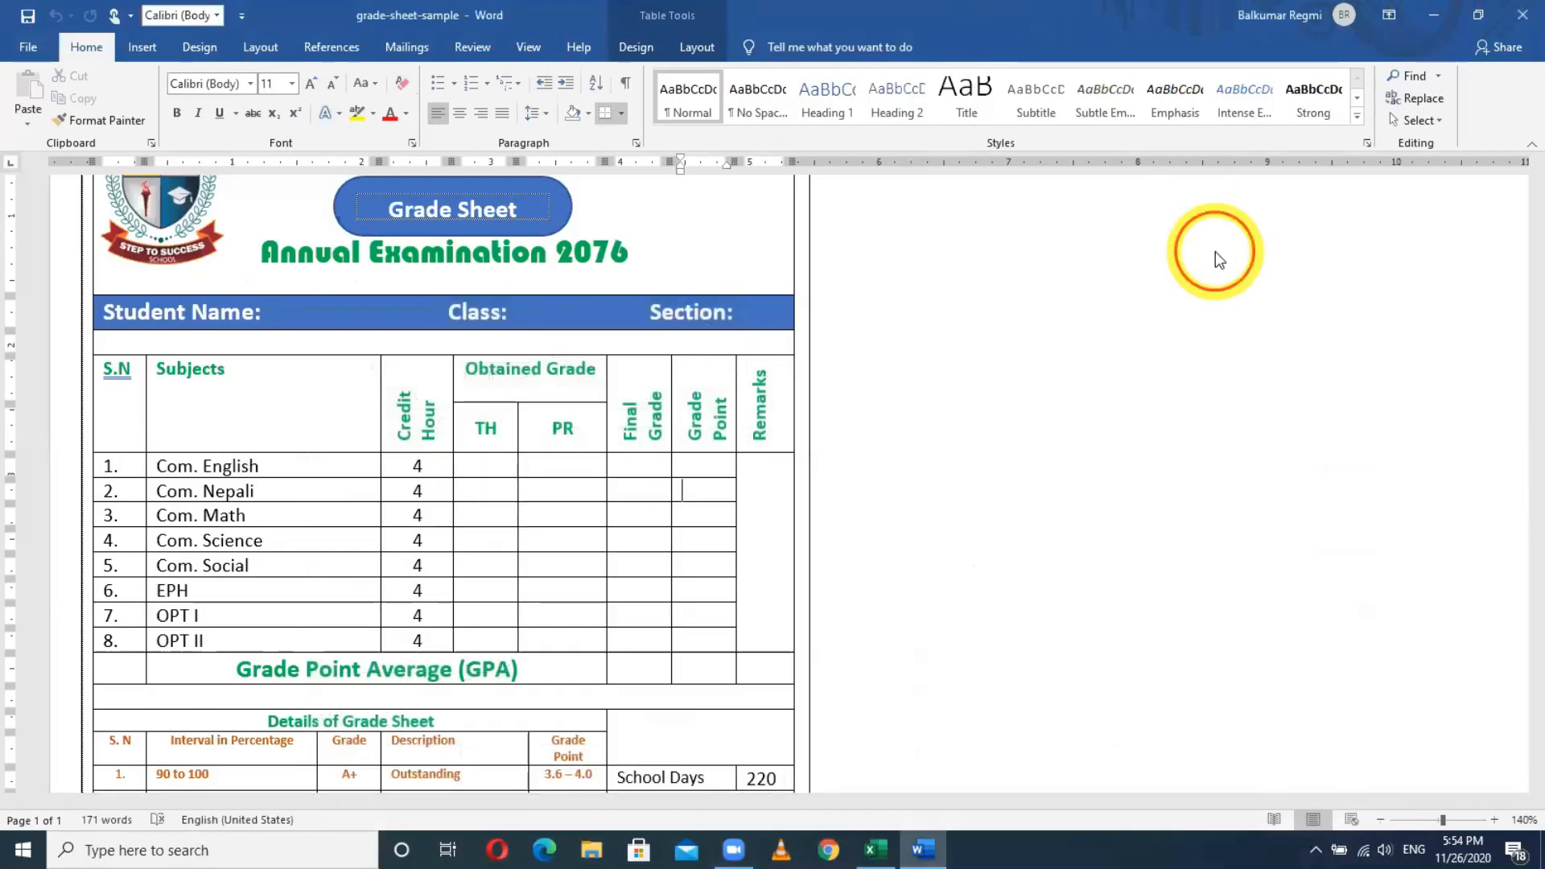
Start a label merge without applying label options, and update the labels to repeat the grade sheet in the page's empty half.
click(394, 51)
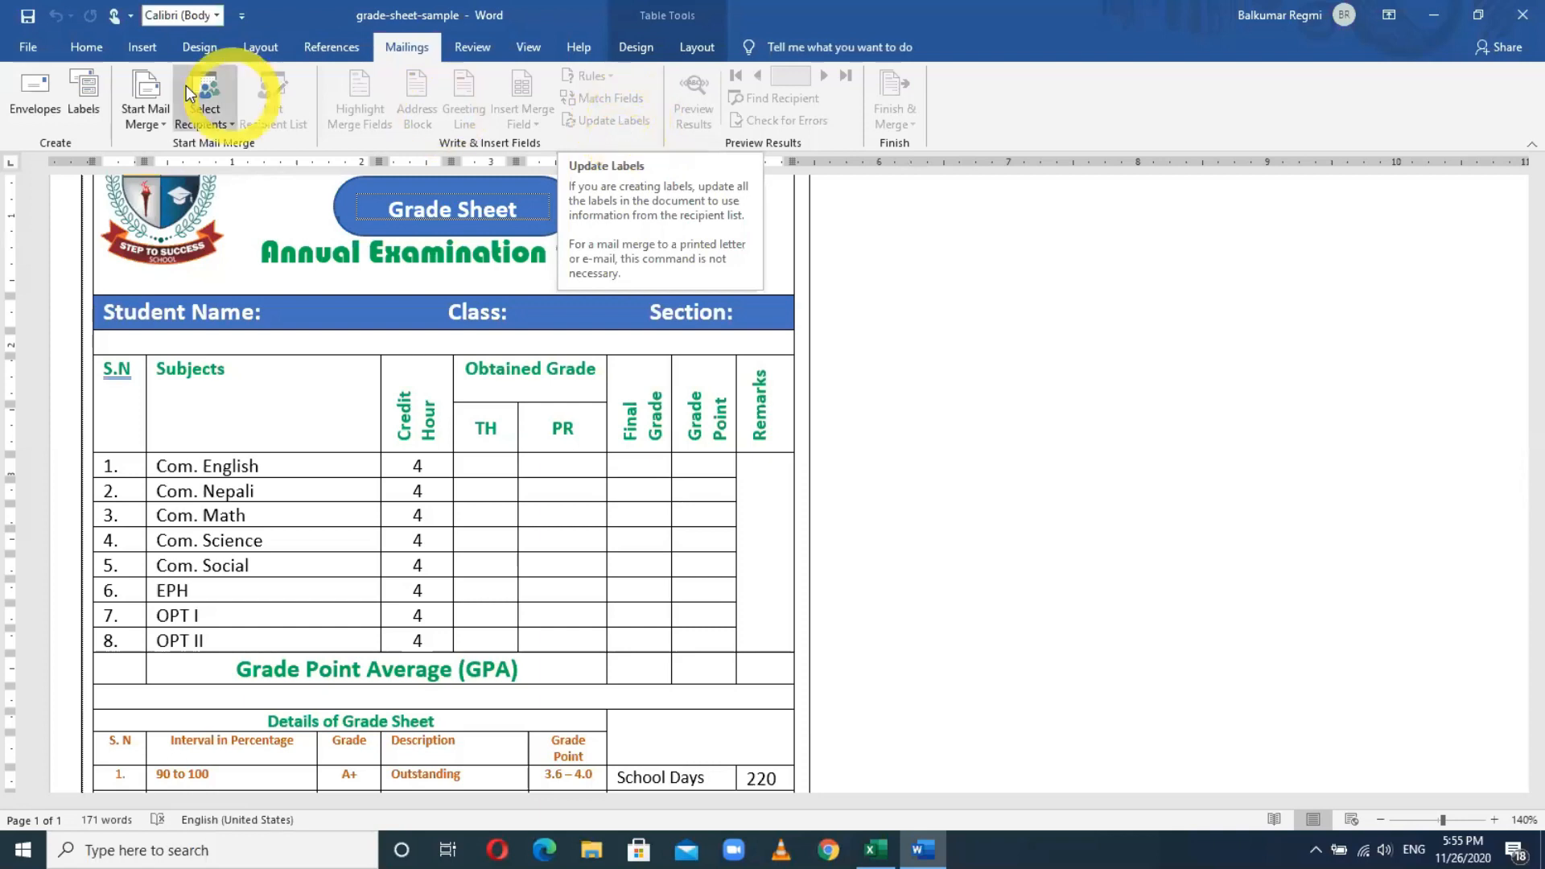
click(145, 122)
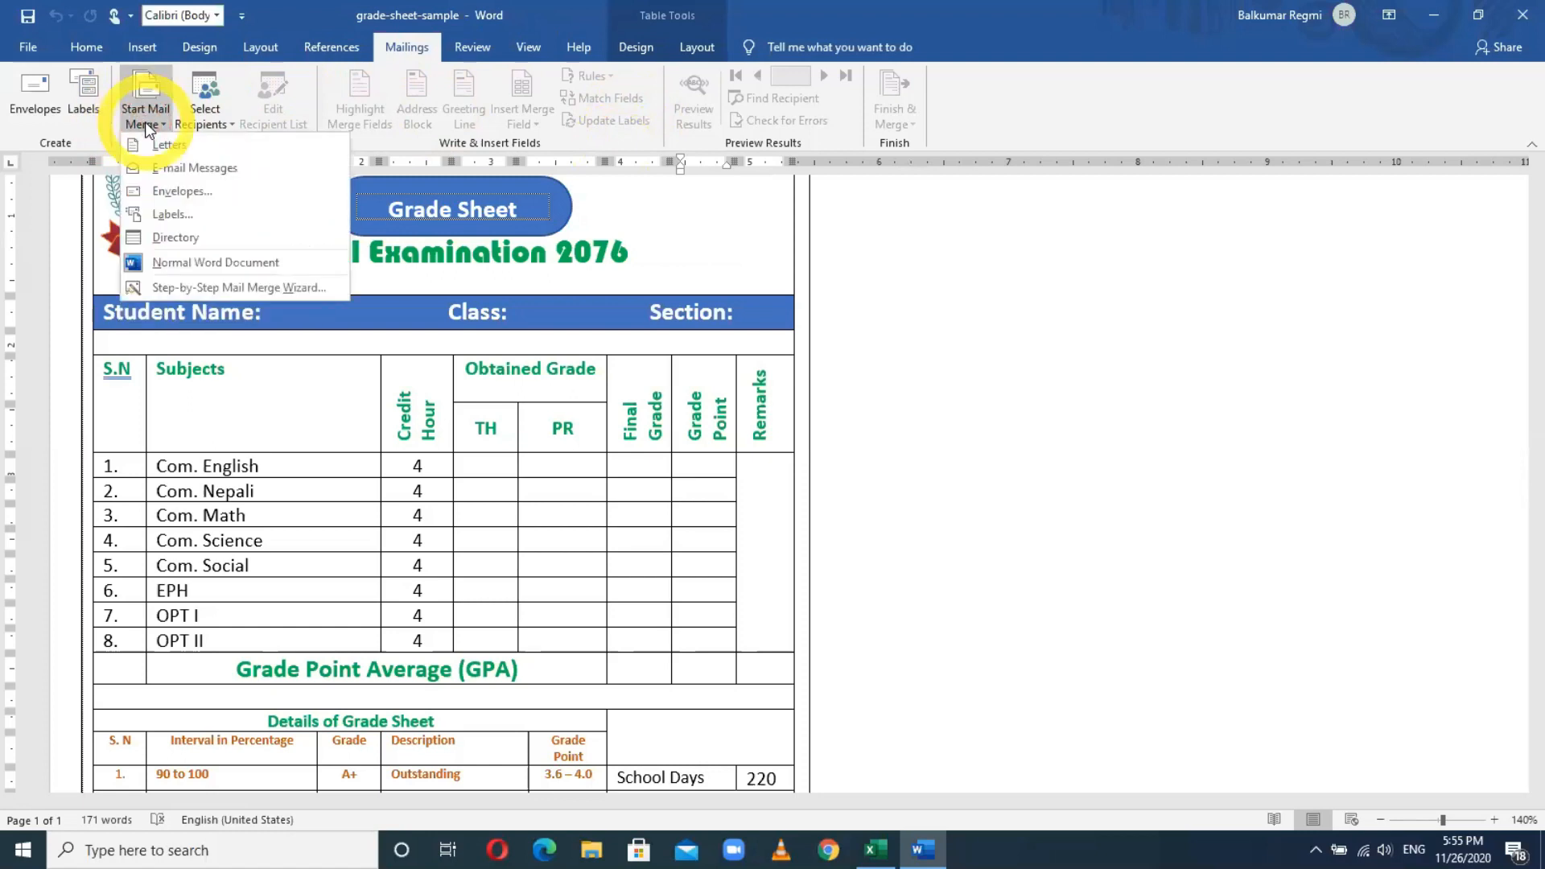
click(163, 216)
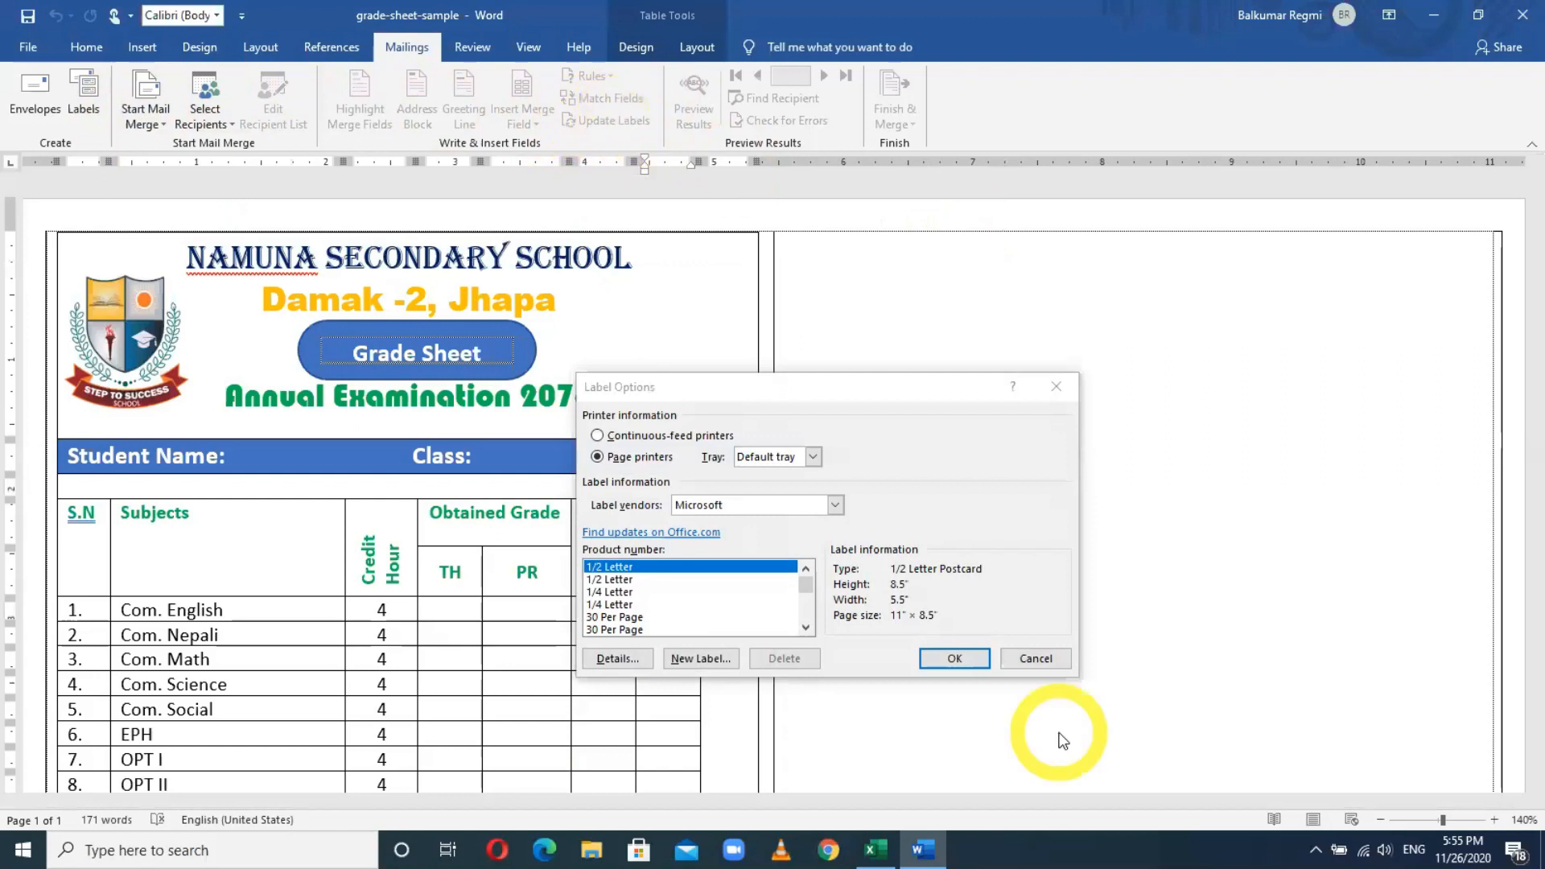
click(1035, 658)
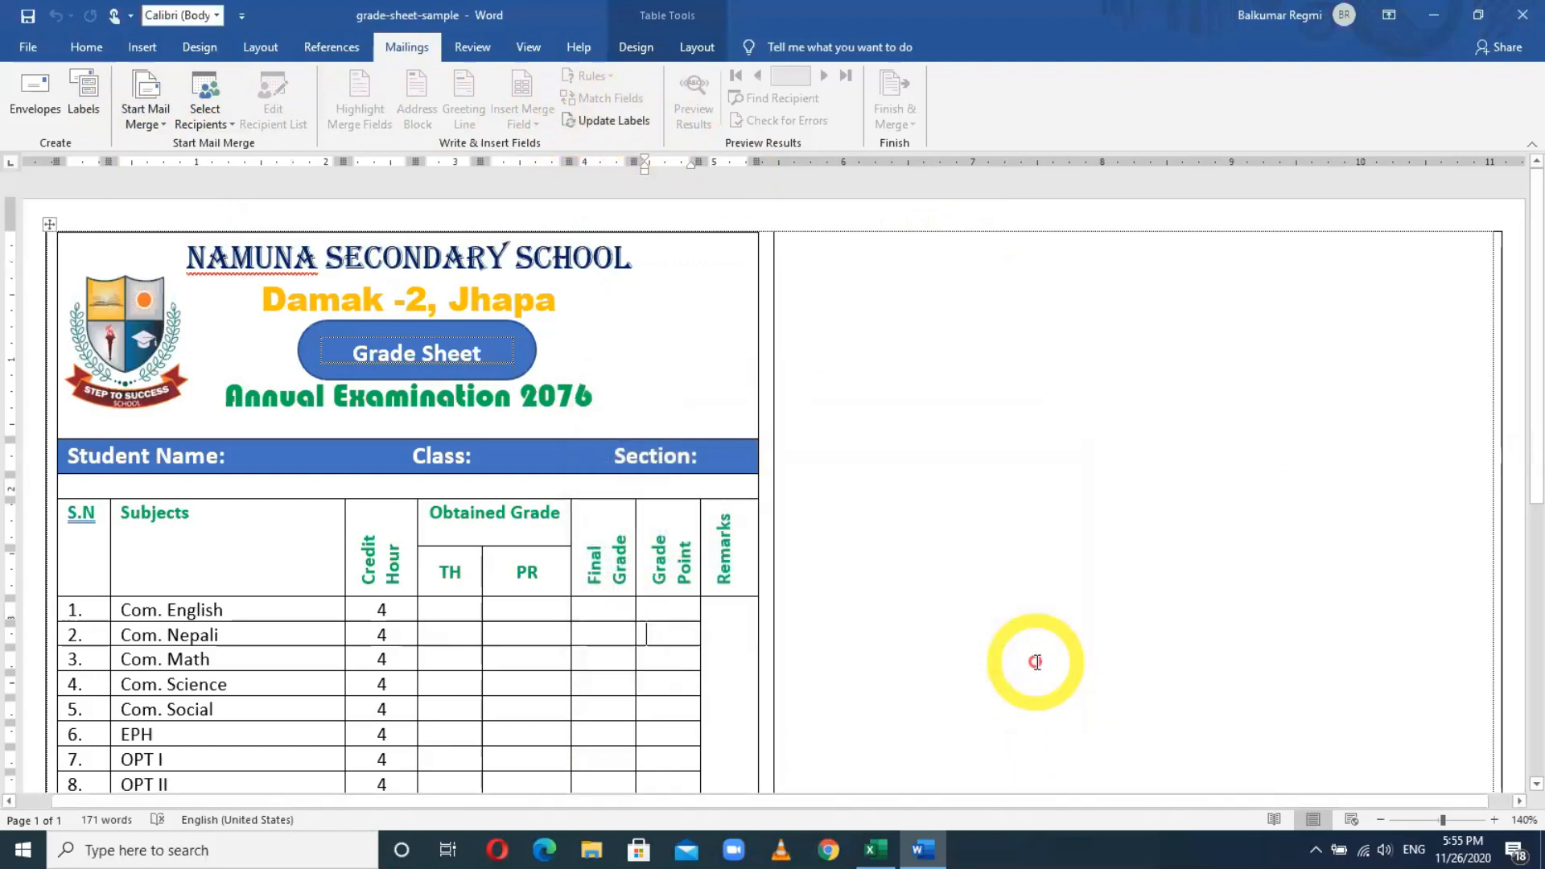
click(633, 123)
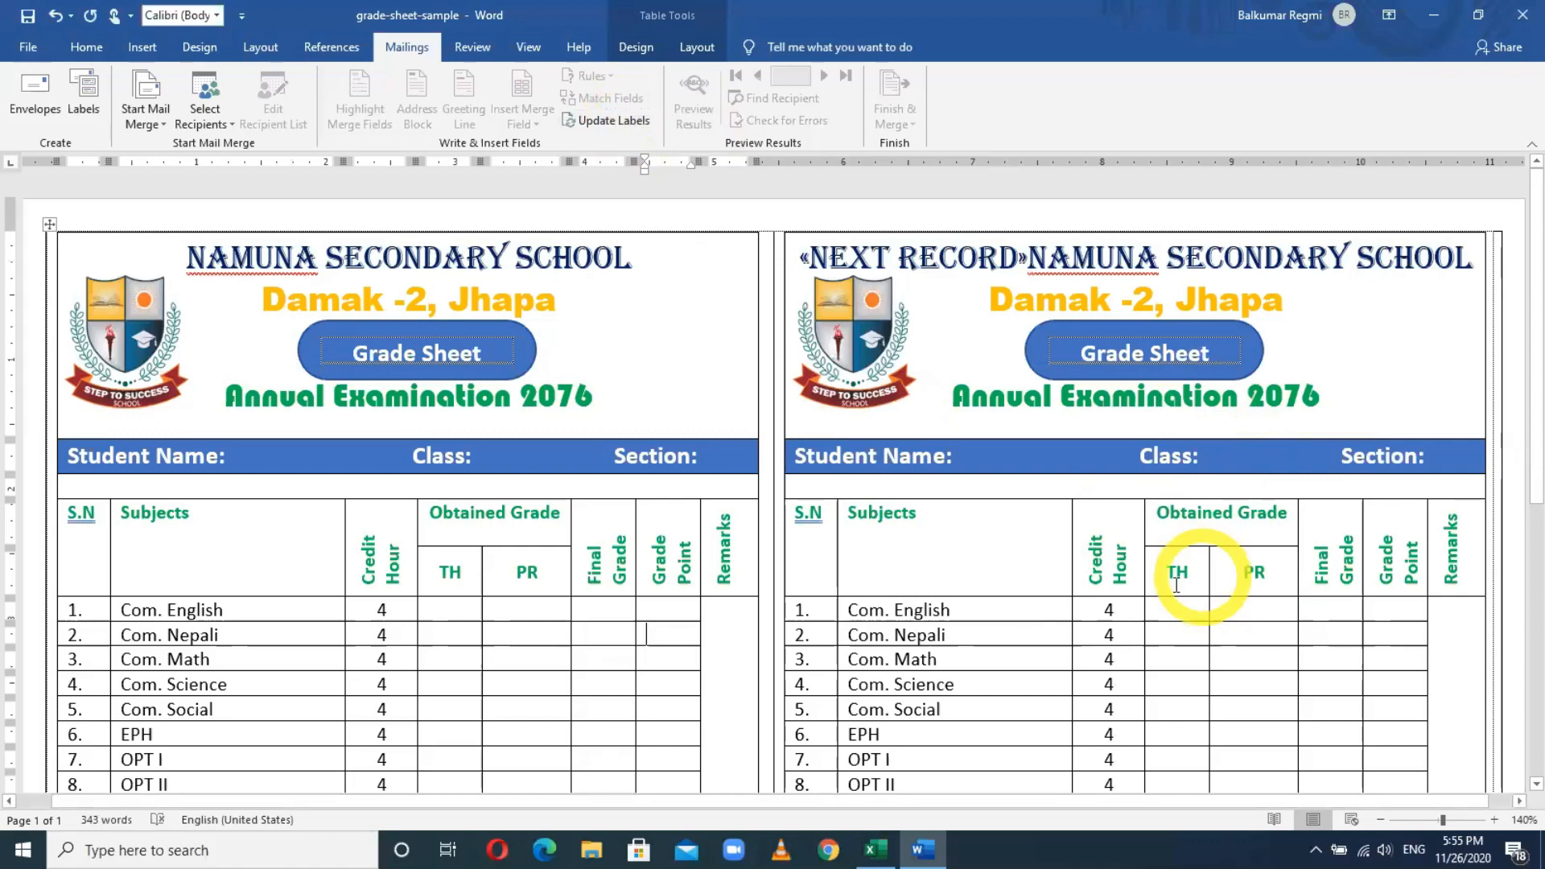
click(1433, 15)
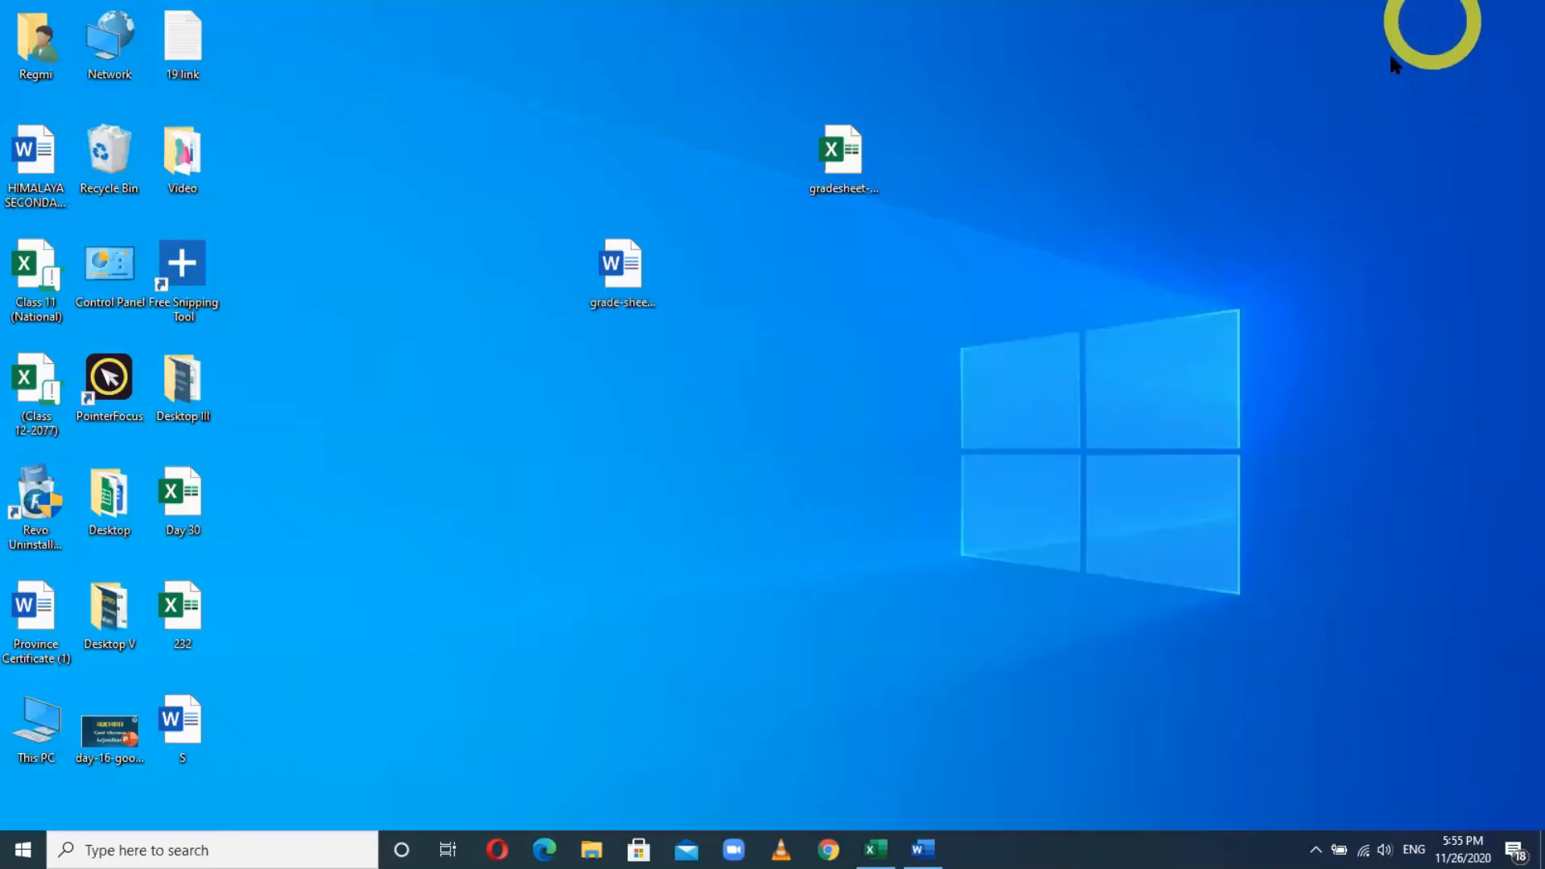
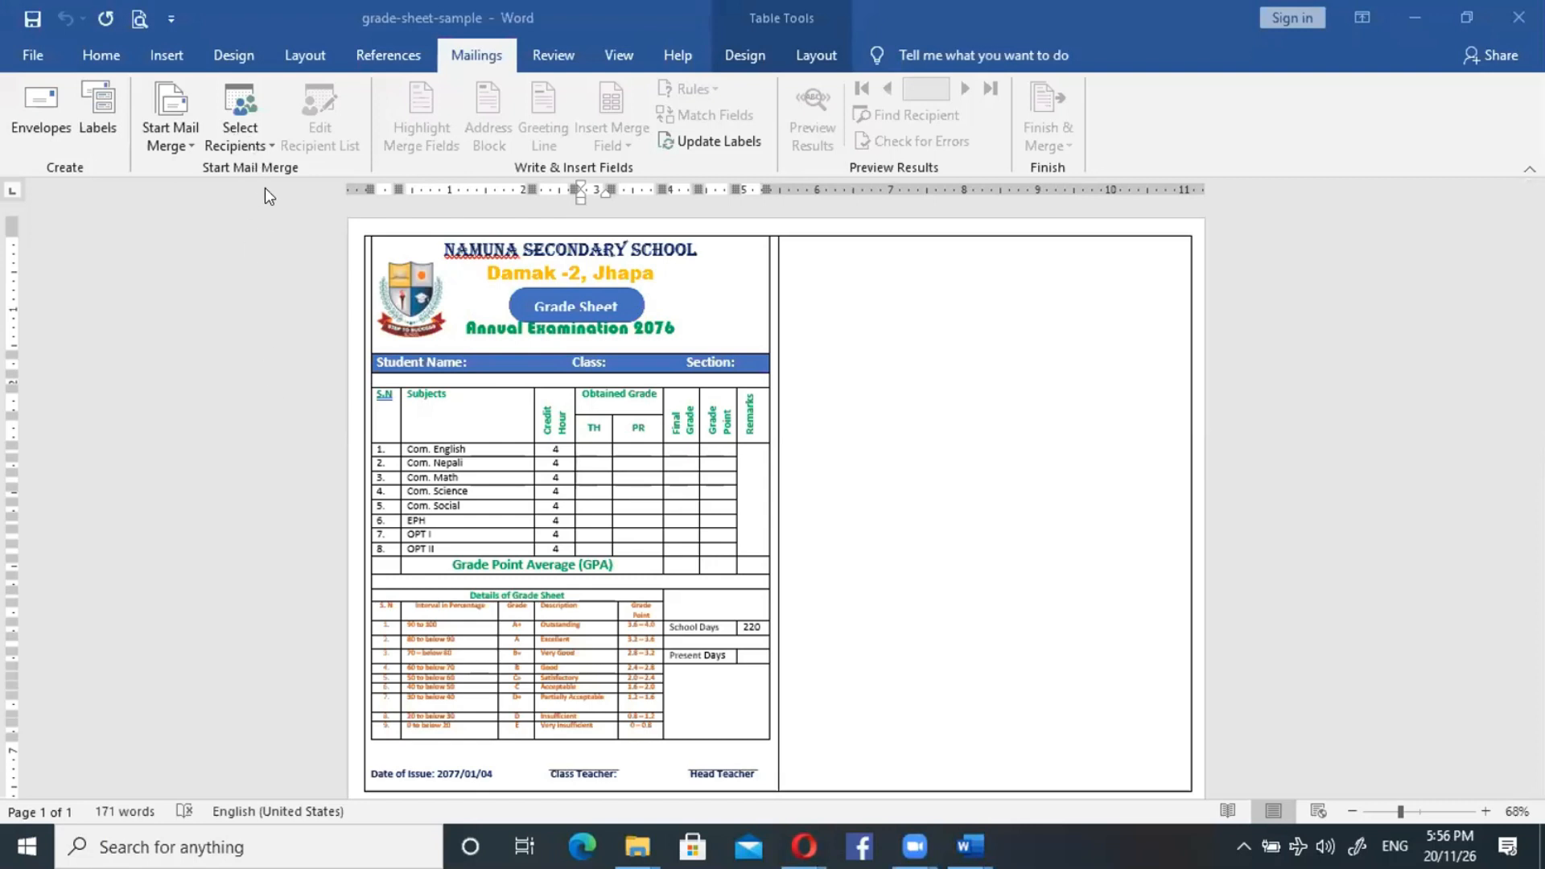
click(261, 137)
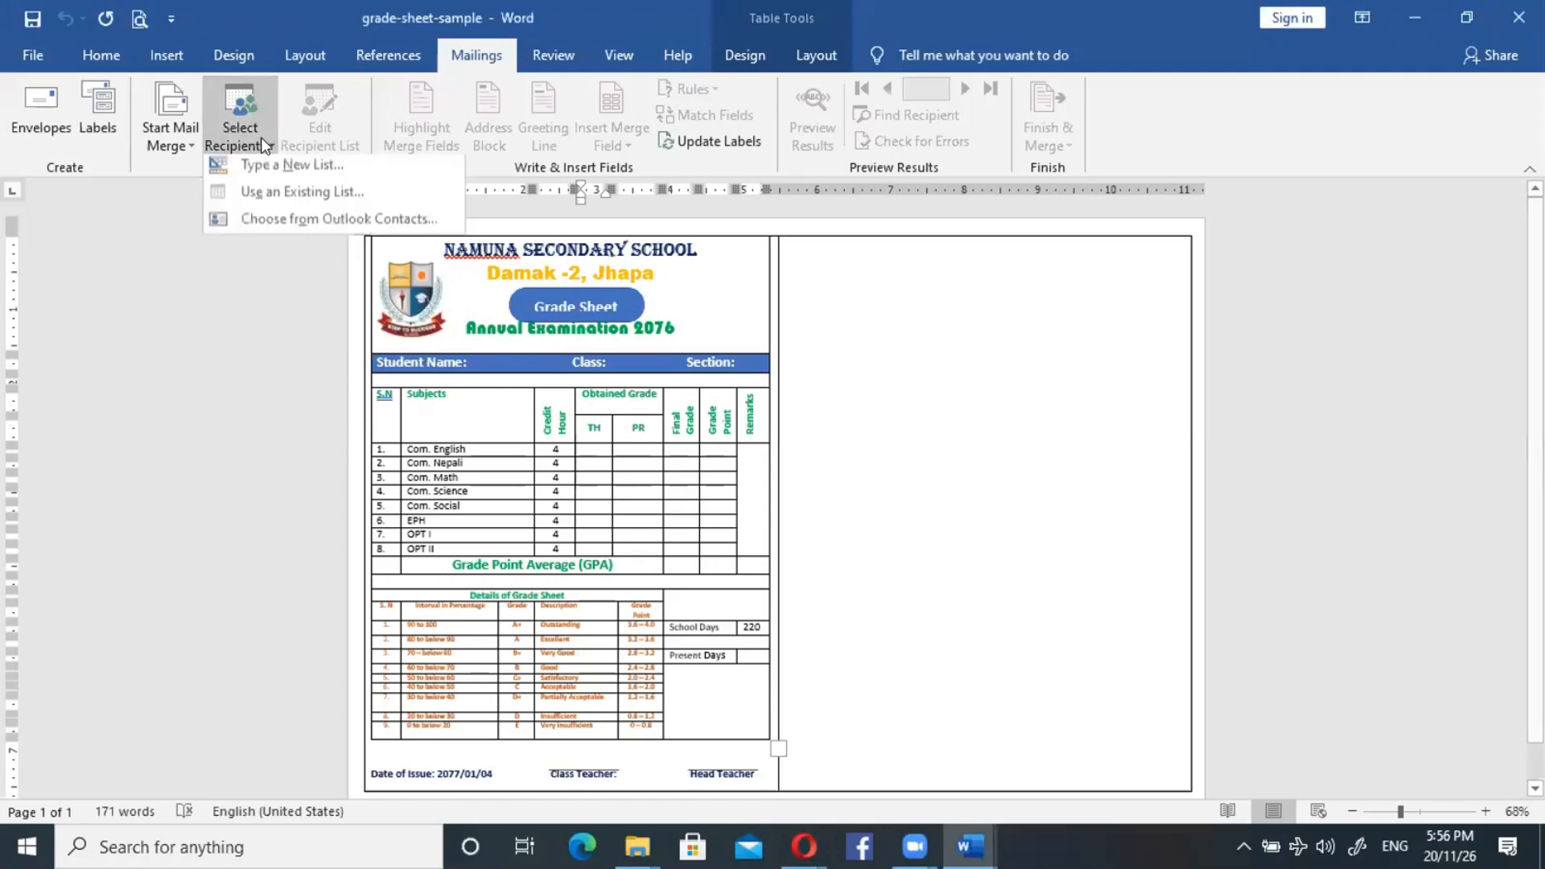
click(278, 193)
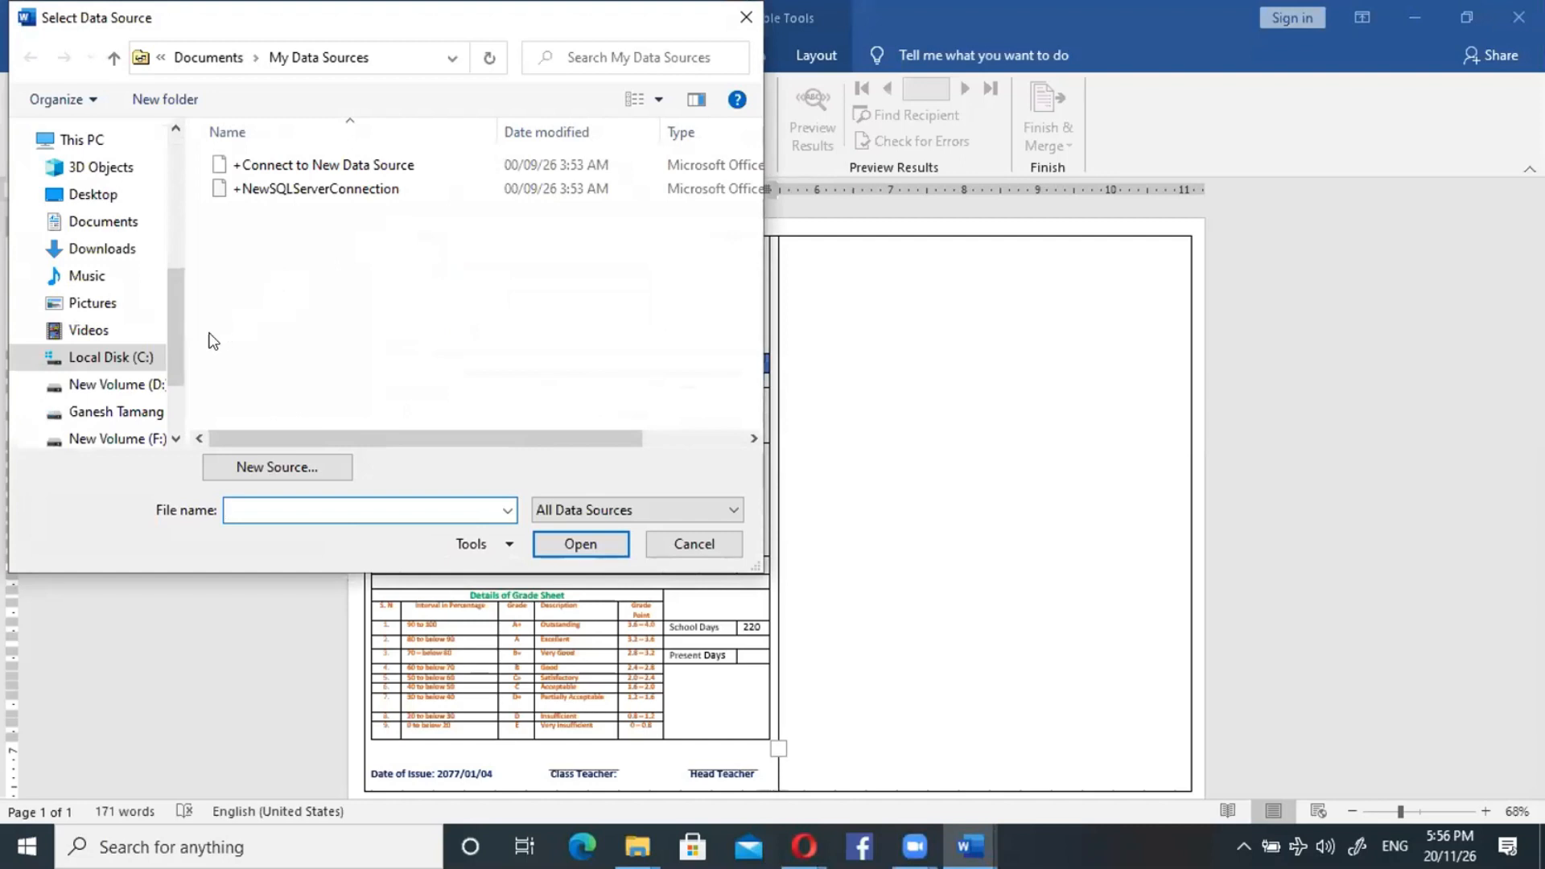
click(118, 196)
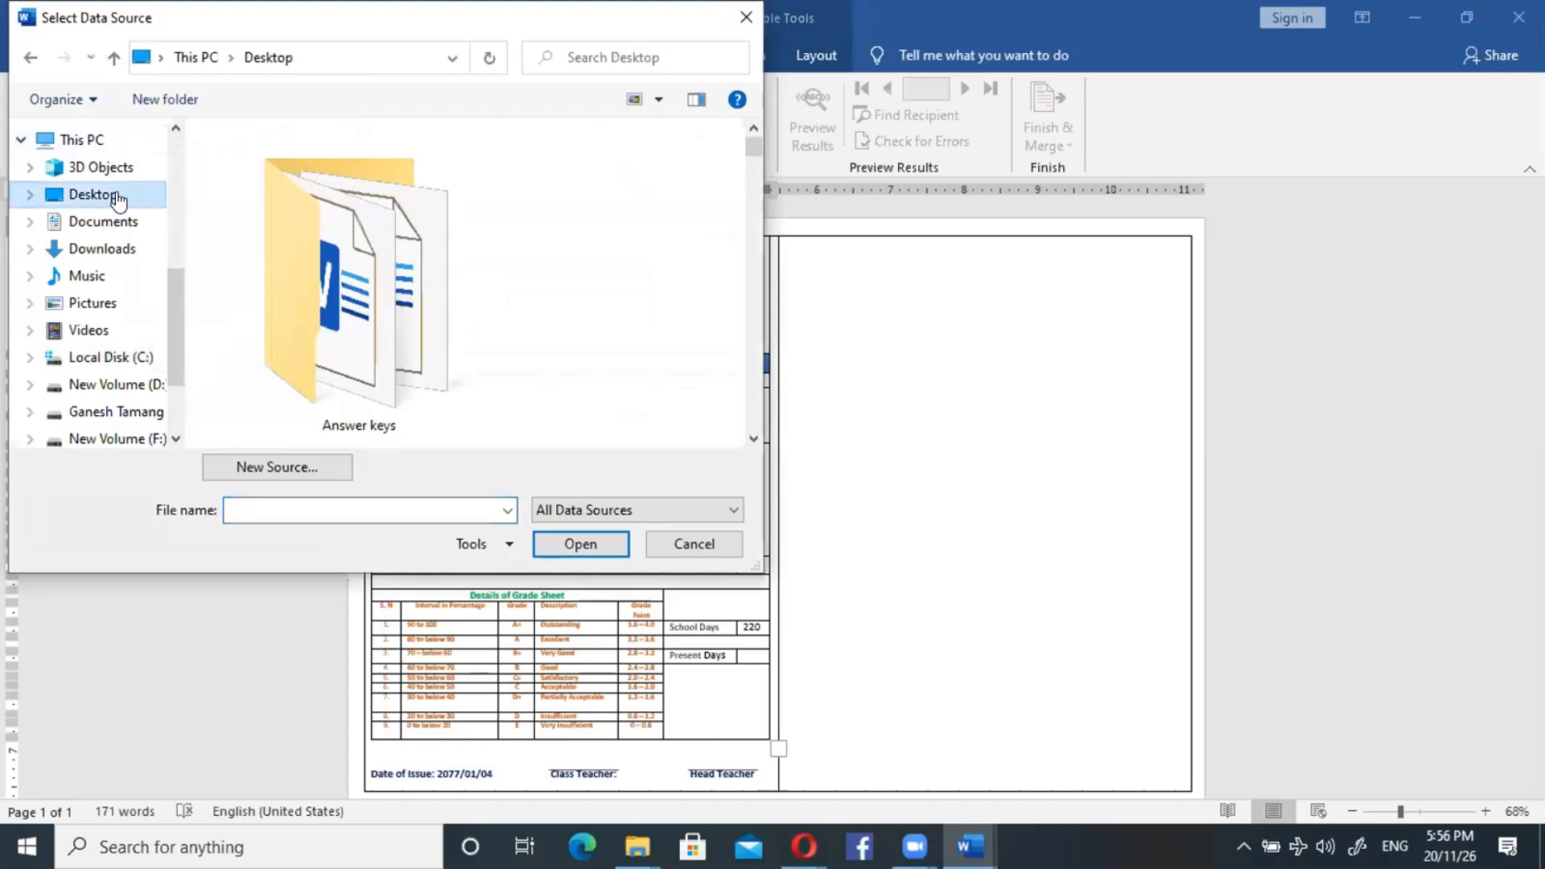
drag(753, 152, 761, 331)
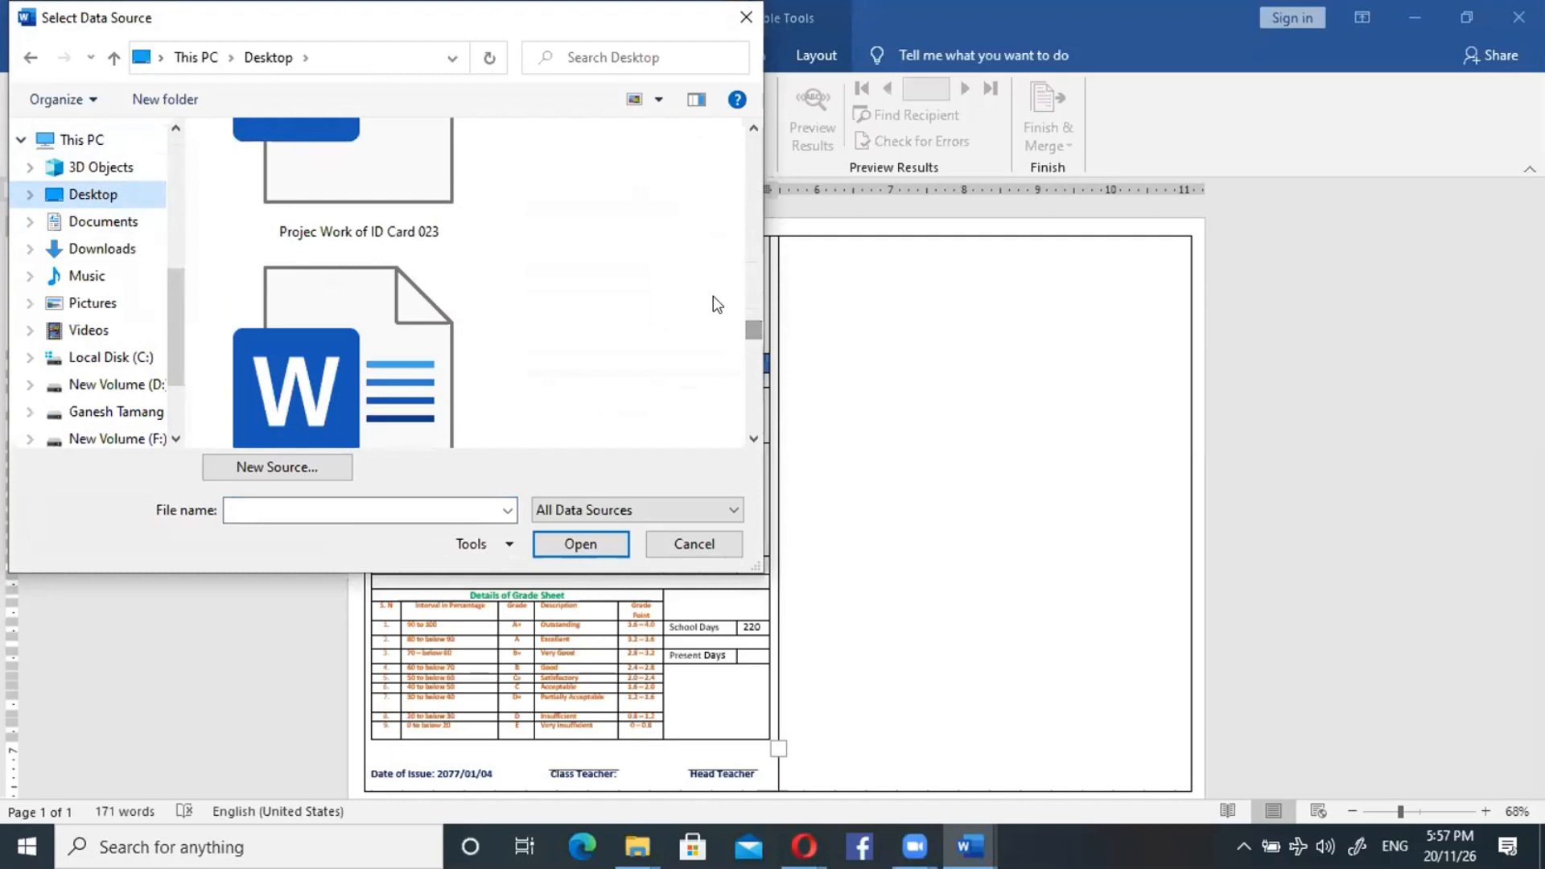
Copy the gradesheet-ledger workbook from New folder (3) in File Explorer.
click(637, 846)
click(843, 746)
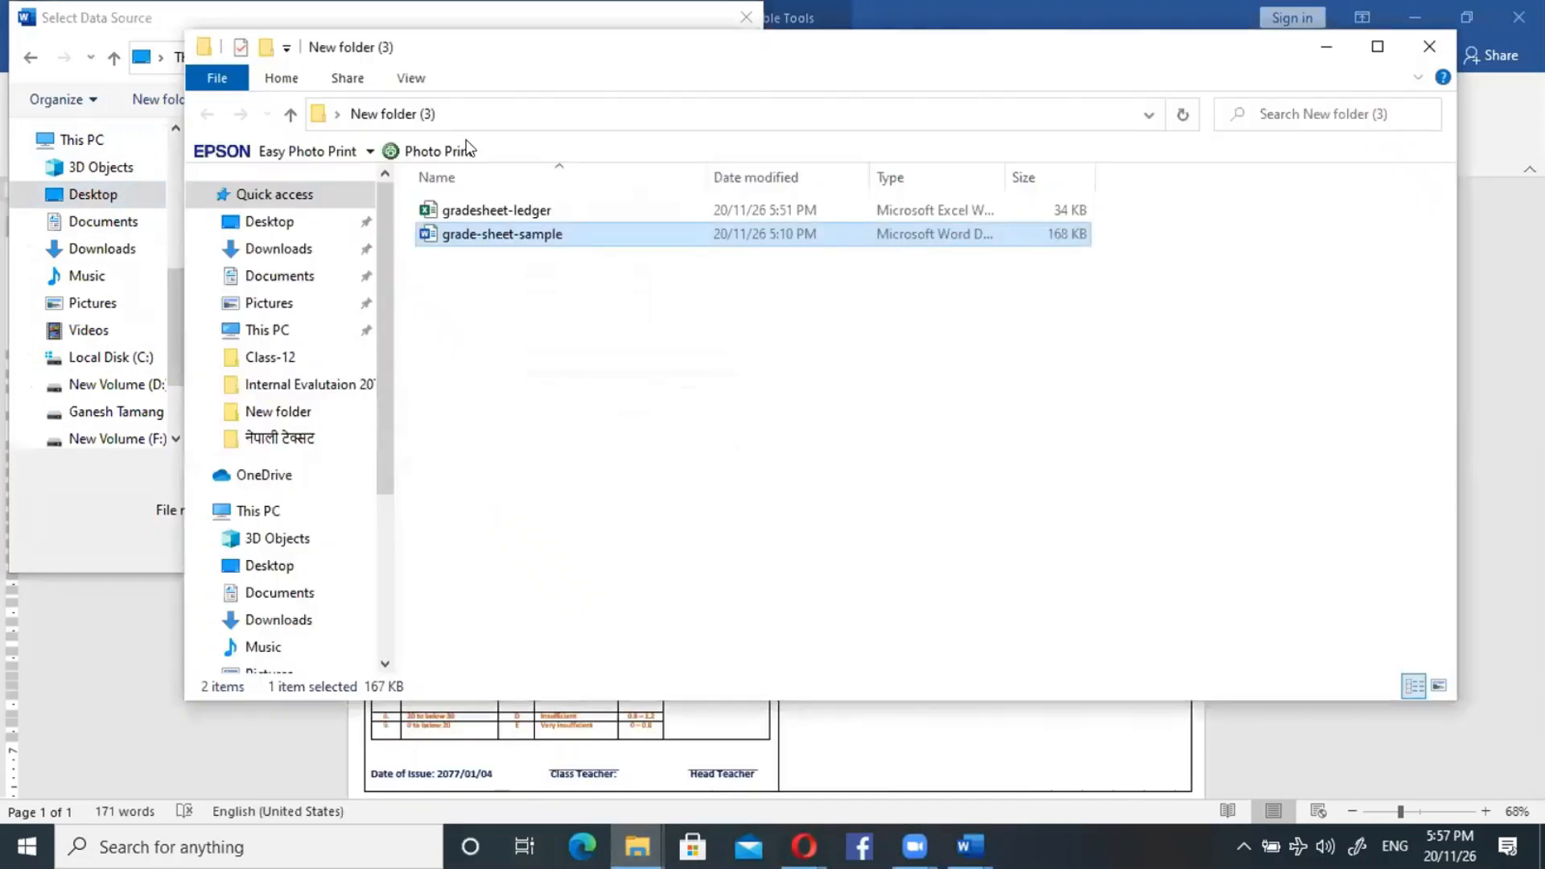
click(461, 207)
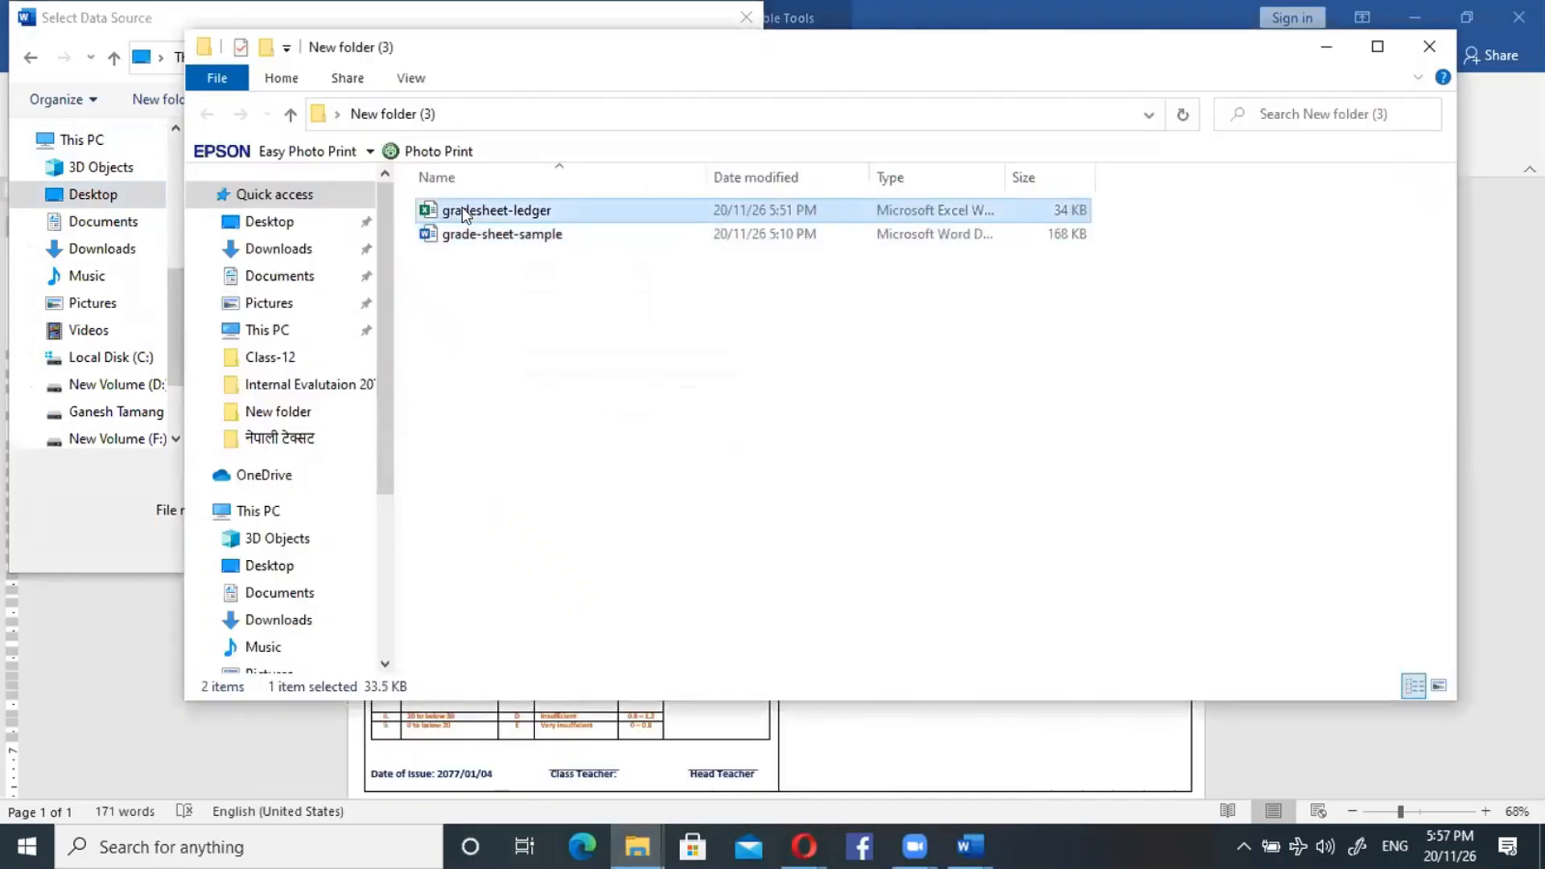
right_click(458, 207)
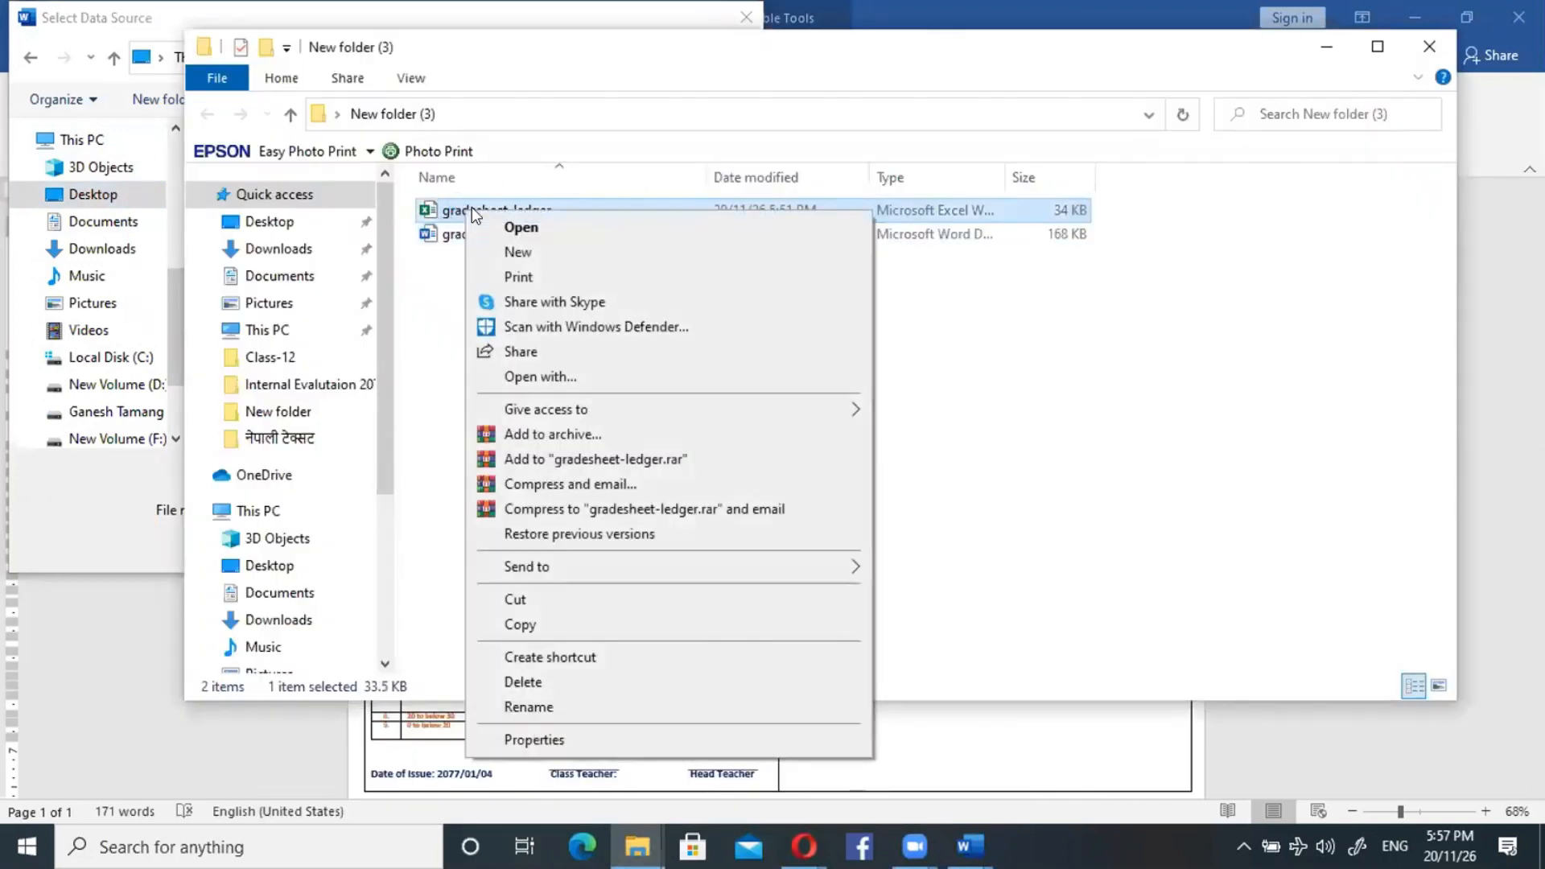
click(523, 625)
click(1327, 47)
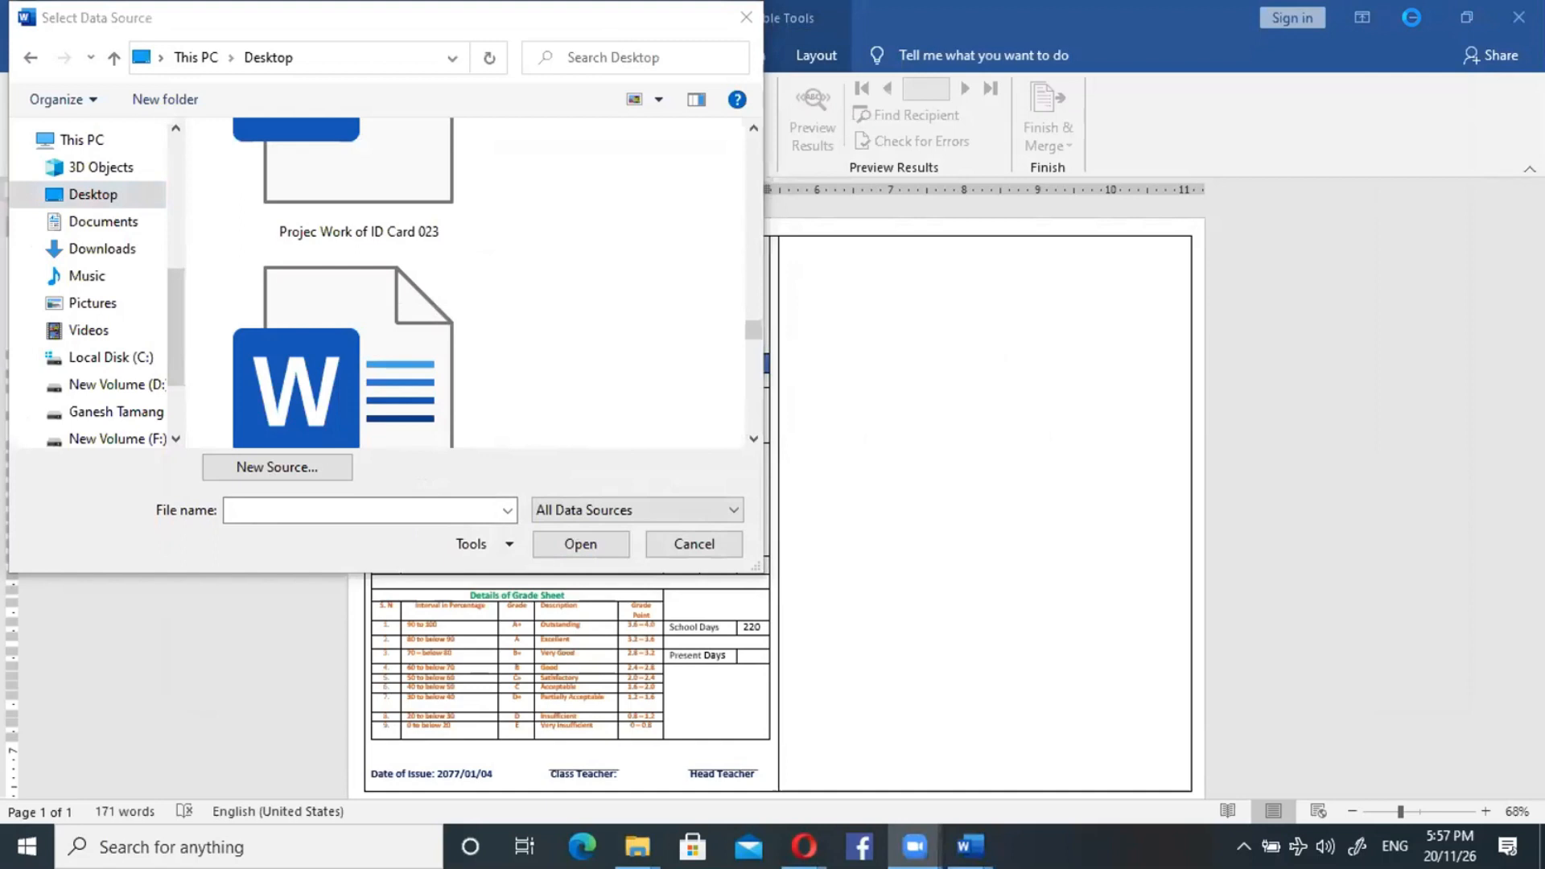
Cancel the data source selection and paste the copied gradesheet-ledger workbook onto the desktop.
click(1411, 17)
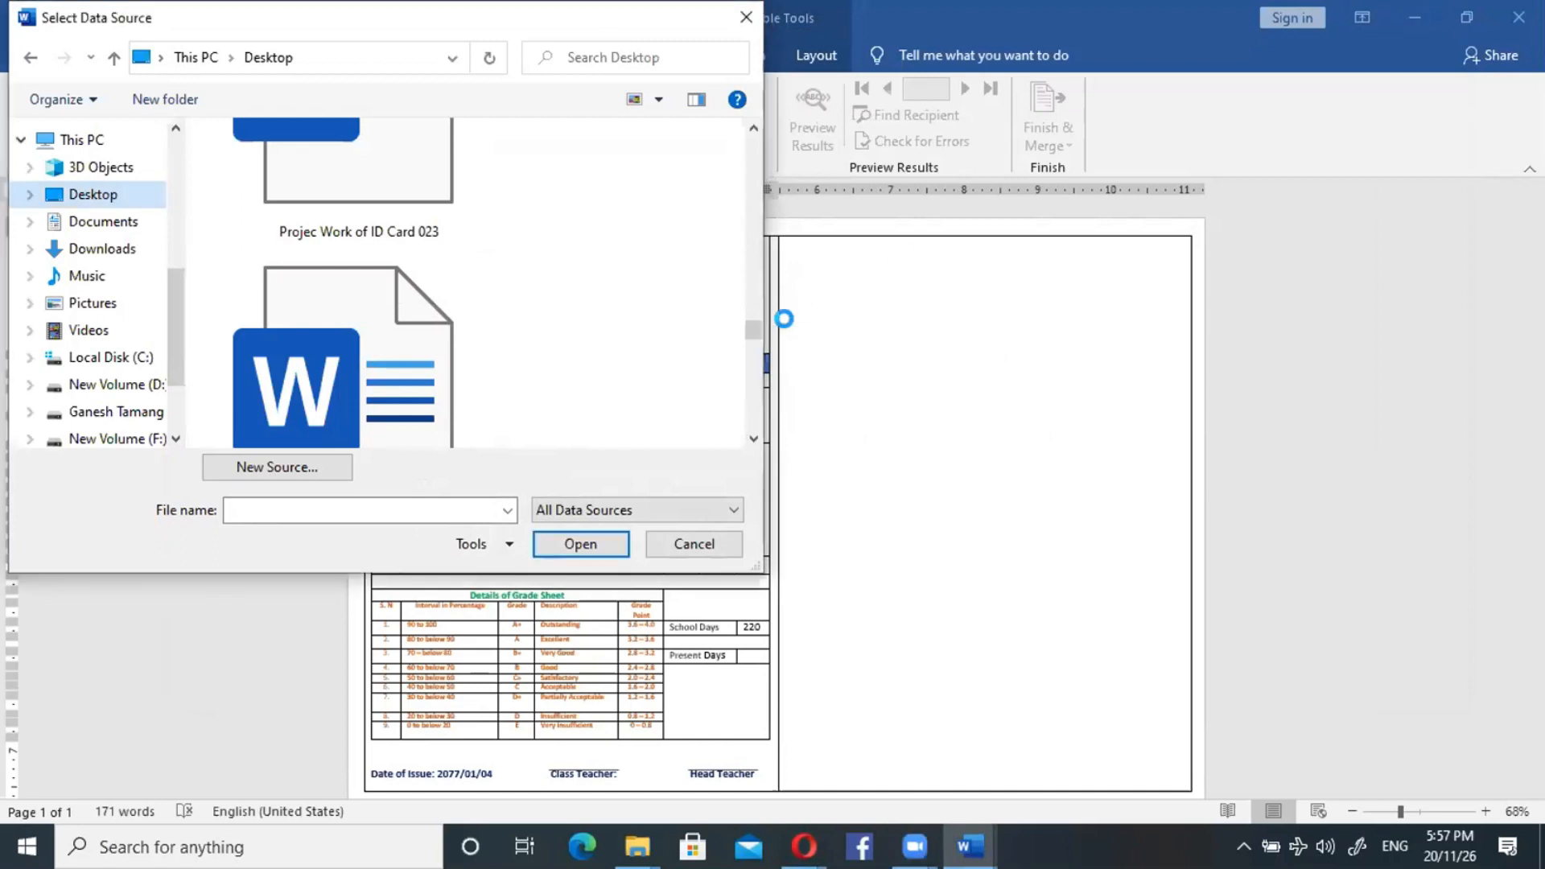
click(700, 545)
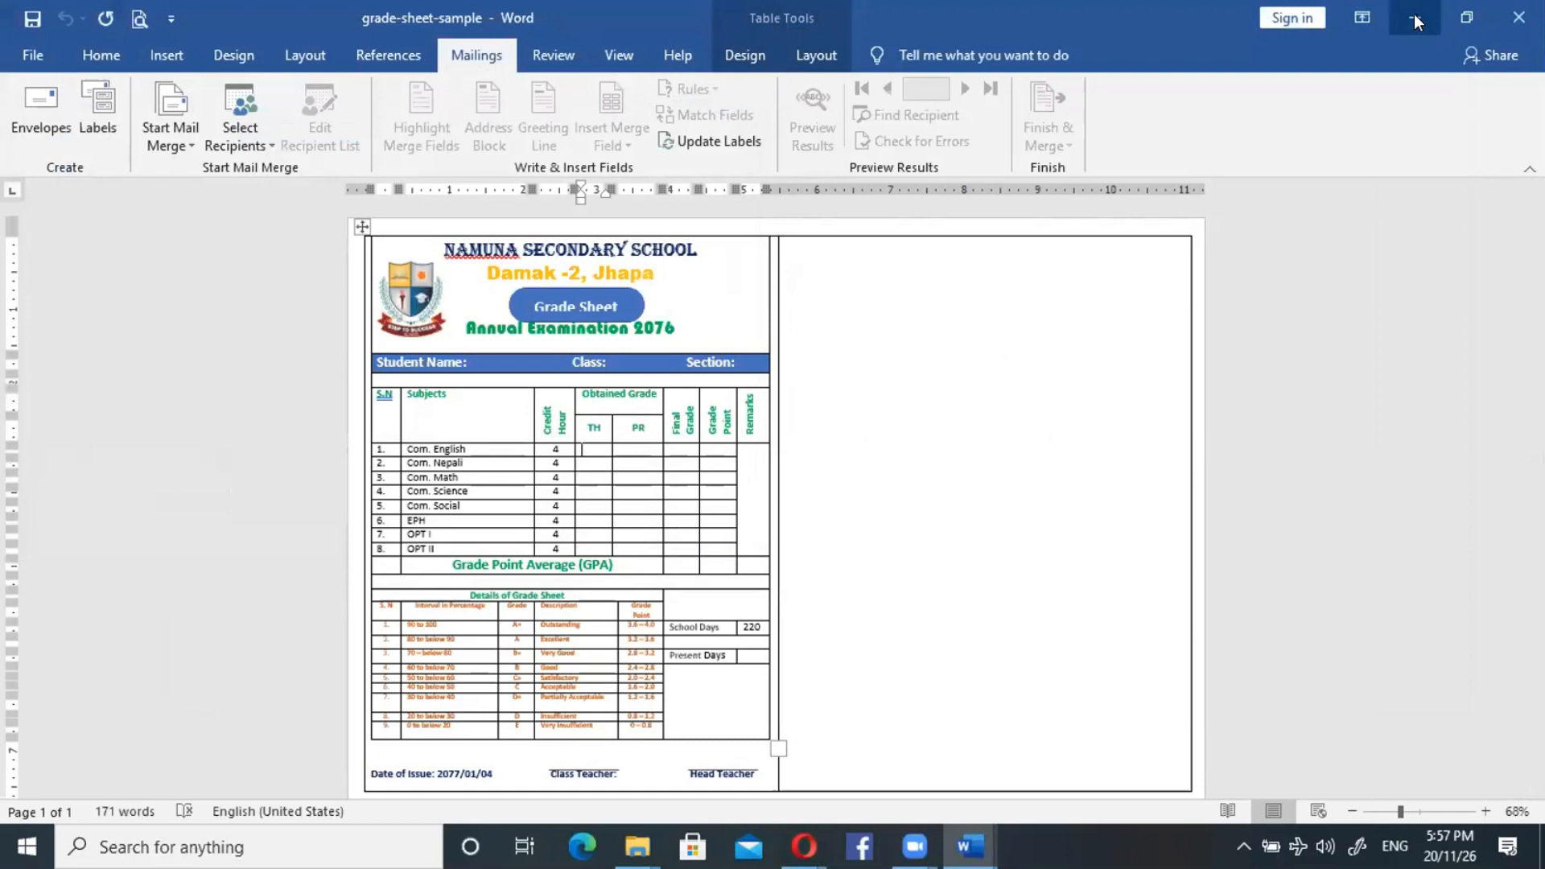
click(1413, 16)
click(1412, 18)
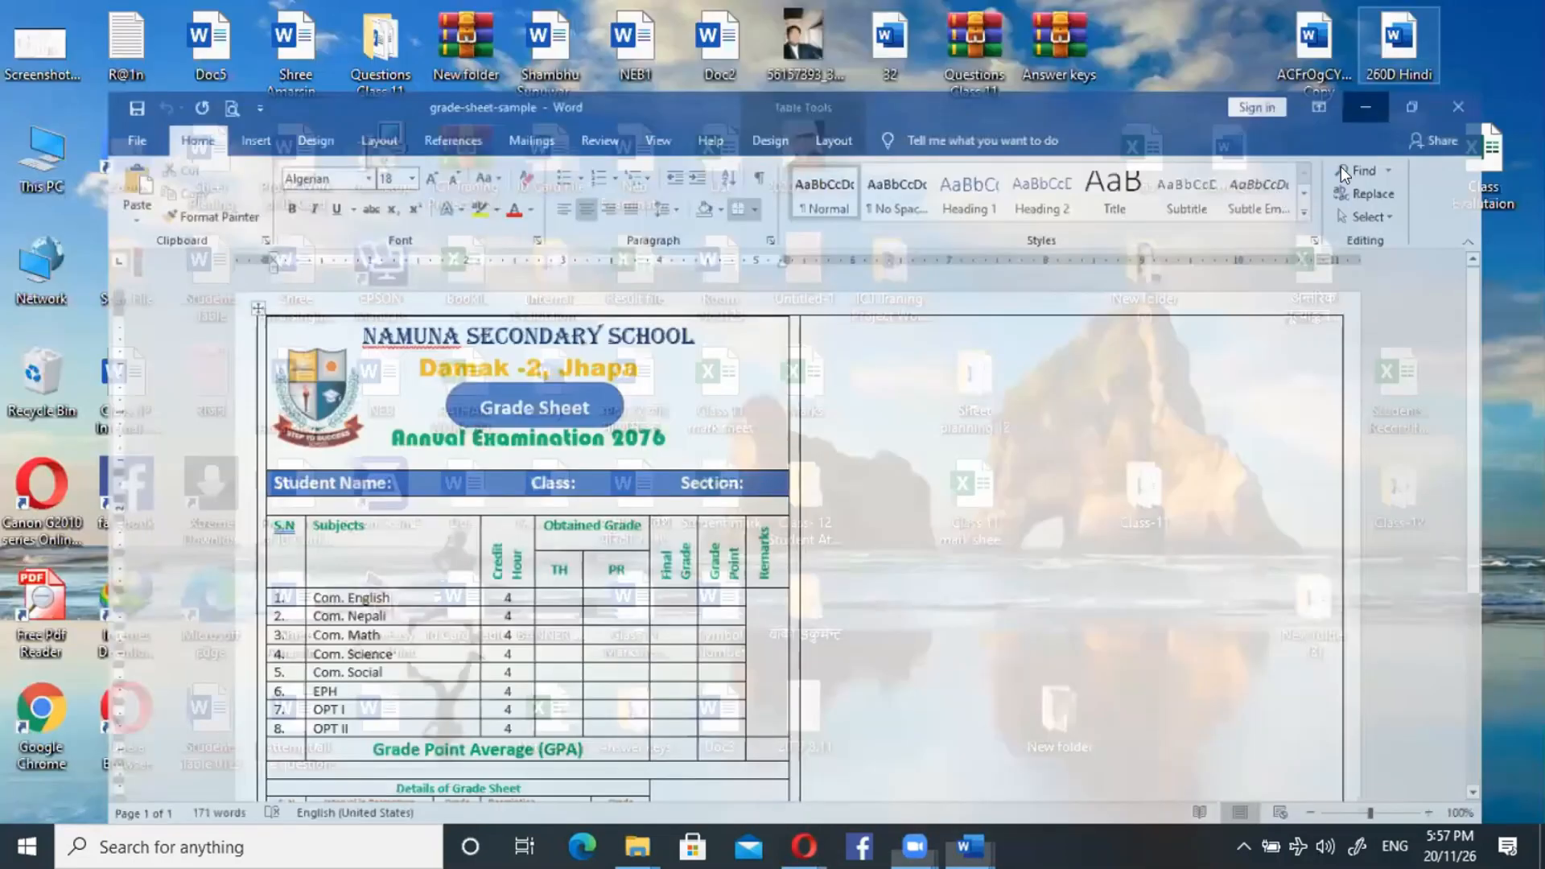
right_click(1390, 229)
click(1364, 239)
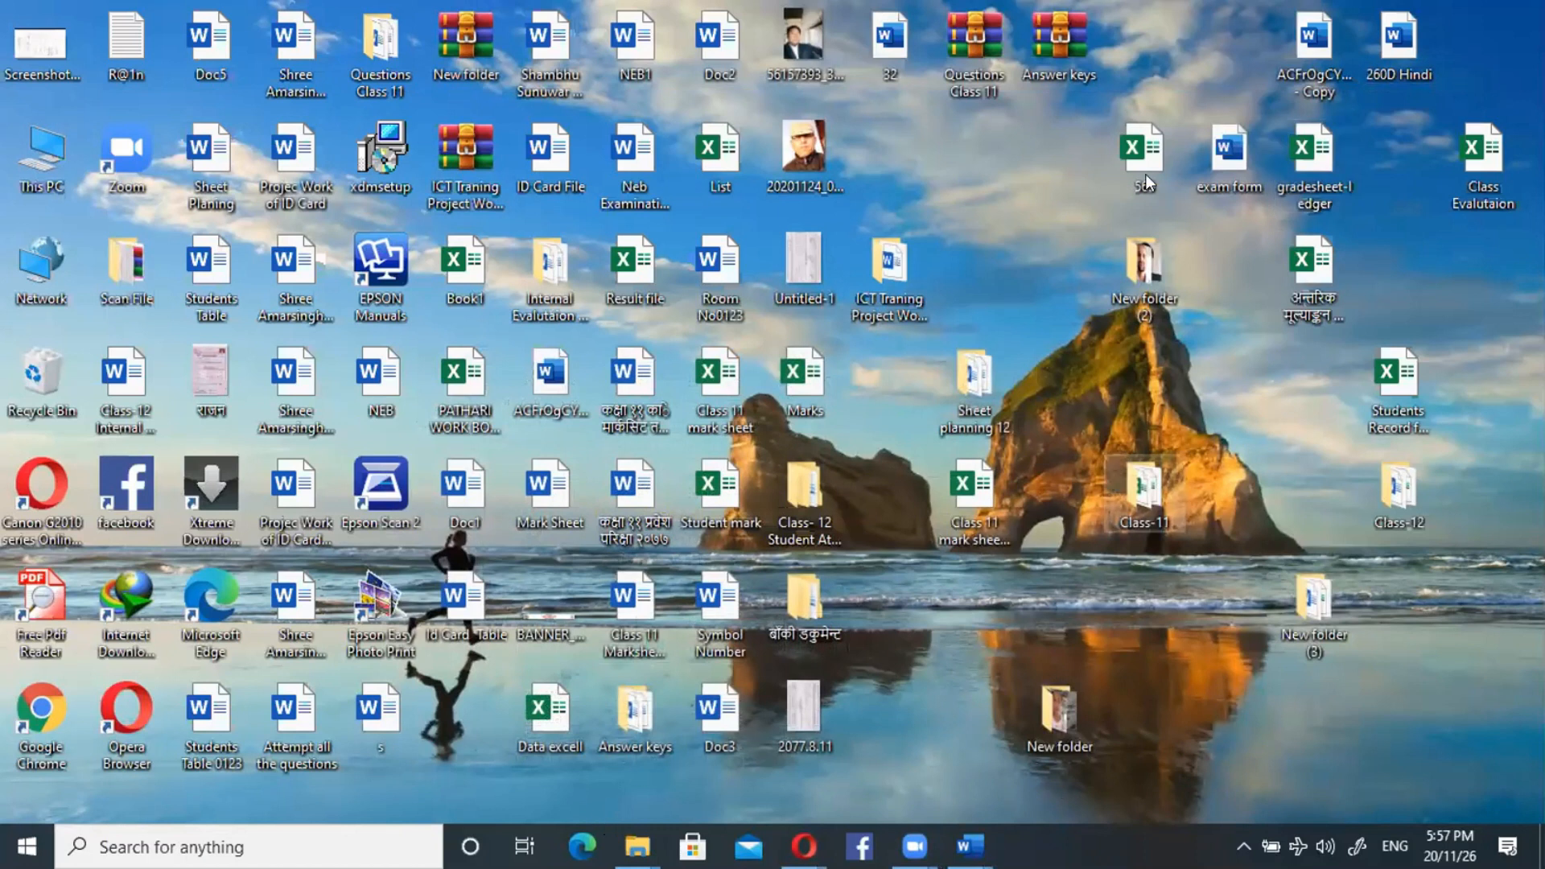
click(985, 780)
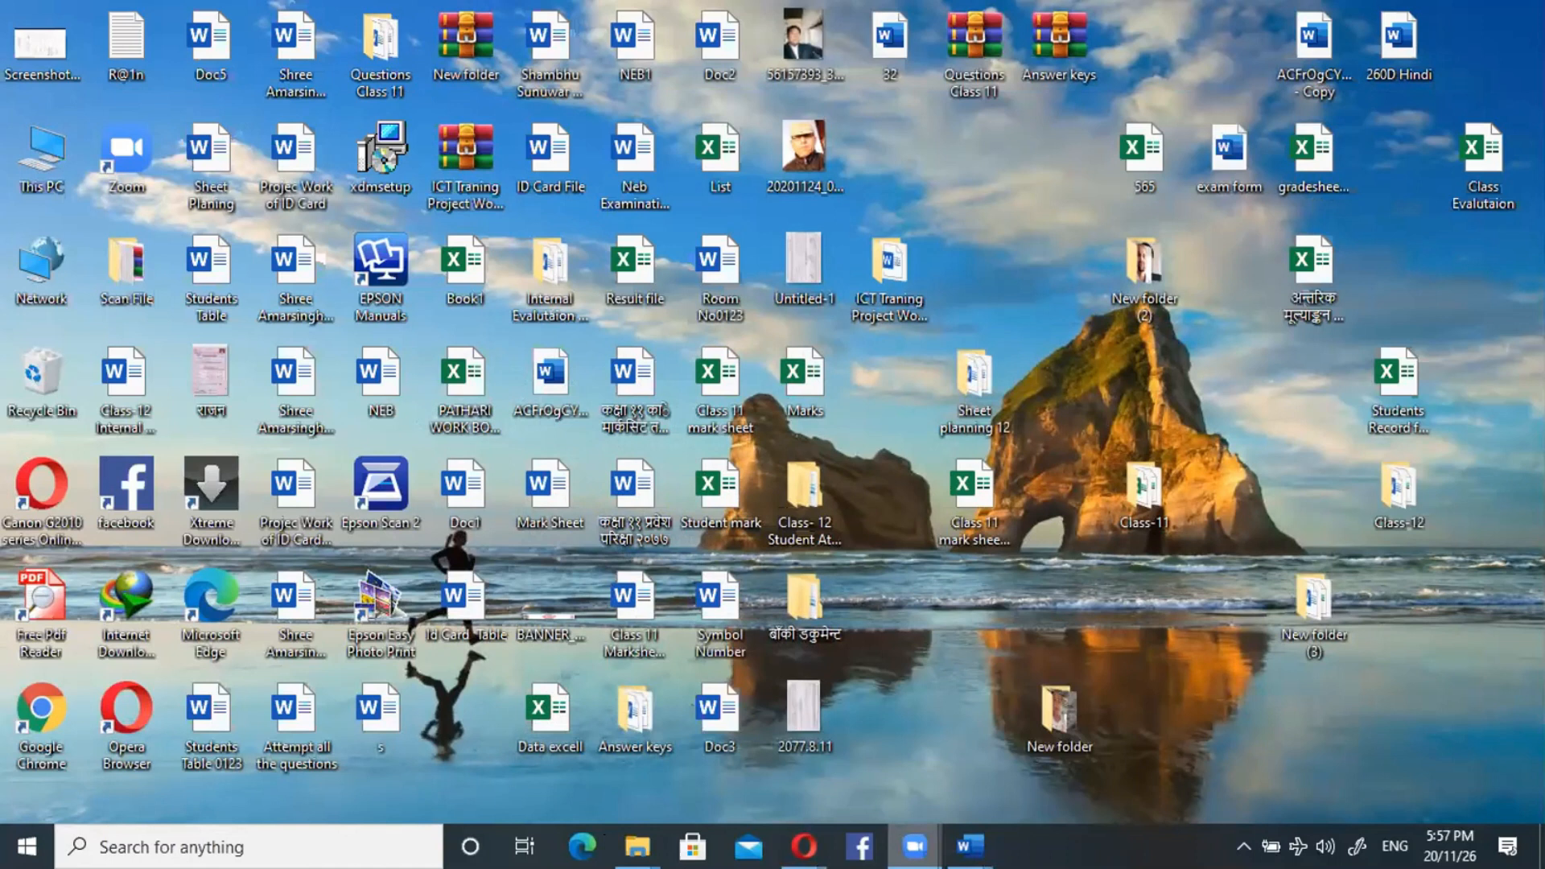
Use gradesheet-ledger.xlsx from the desktop as the grade sheet's recipient list and confirm its table with first-row column headers.
mouse_move(970, 847)
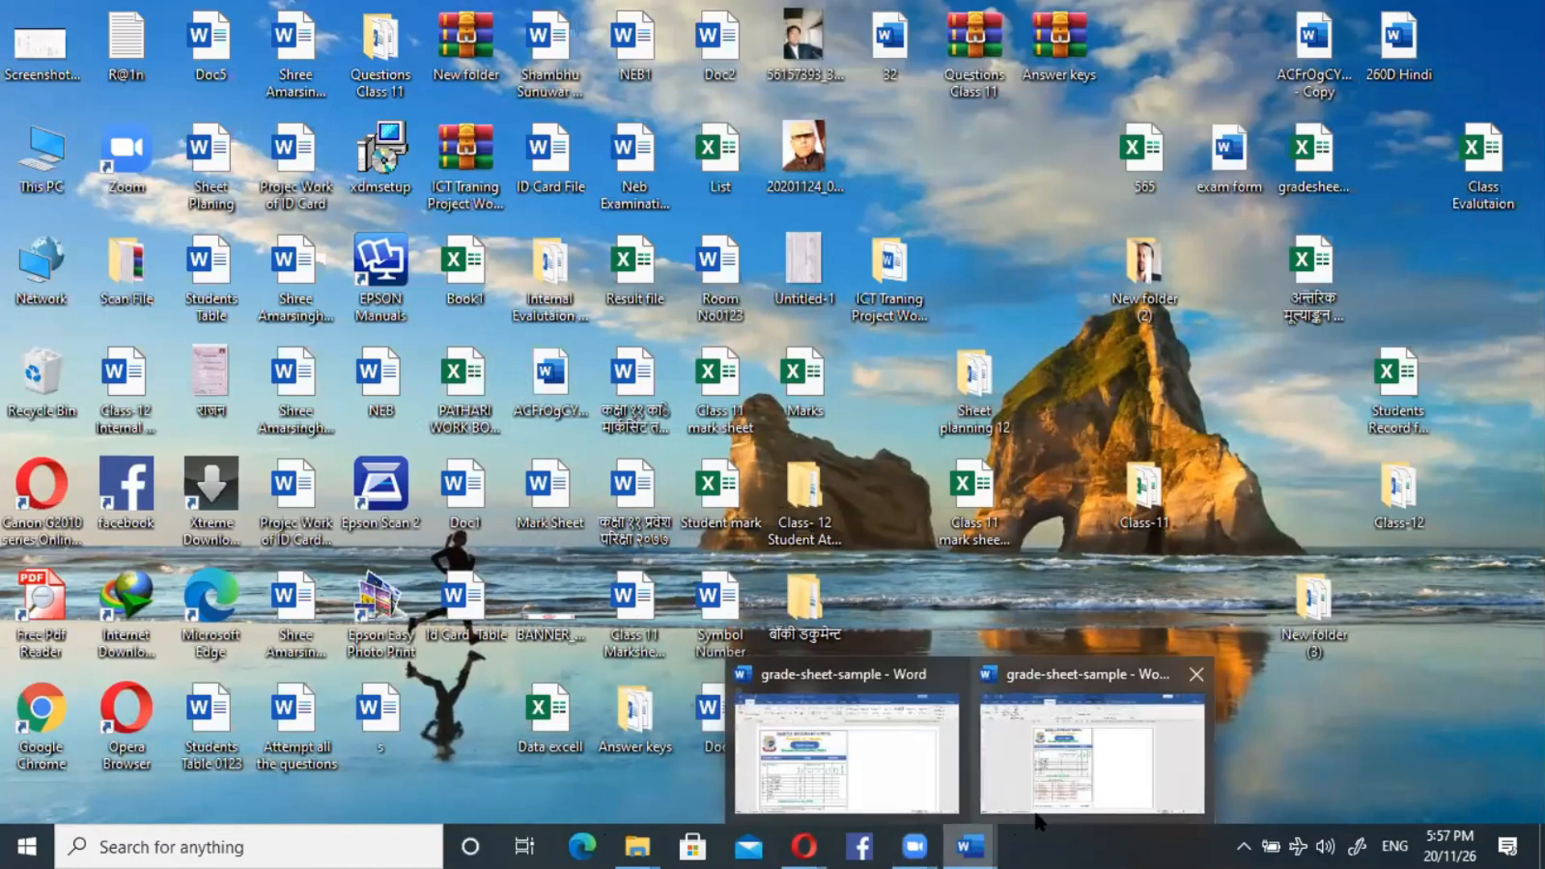
click(1097, 771)
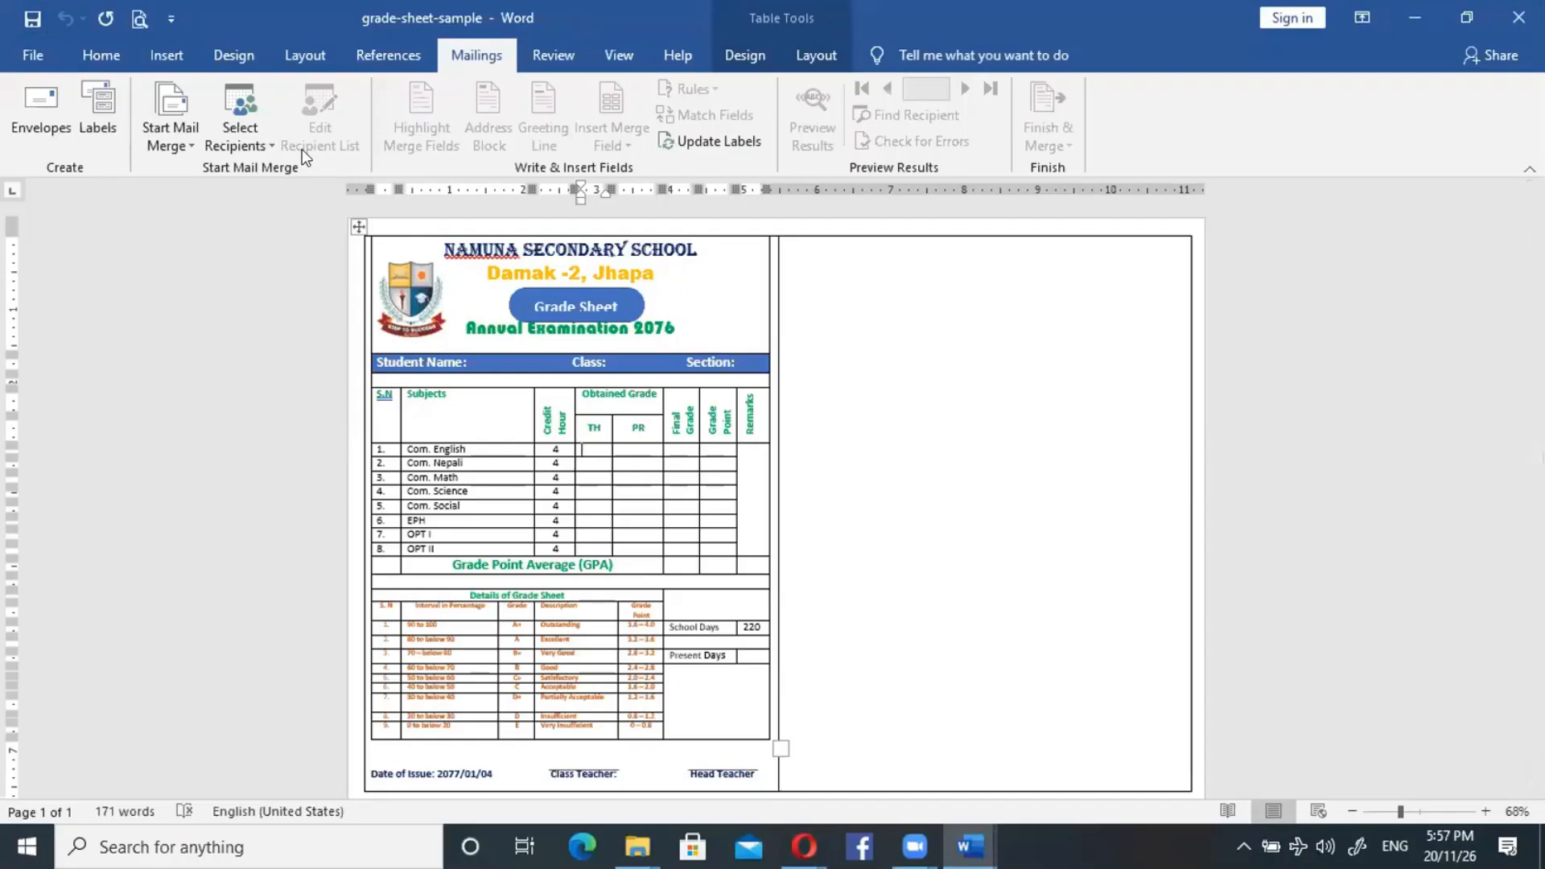
click(261, 135)
click(285, 195)
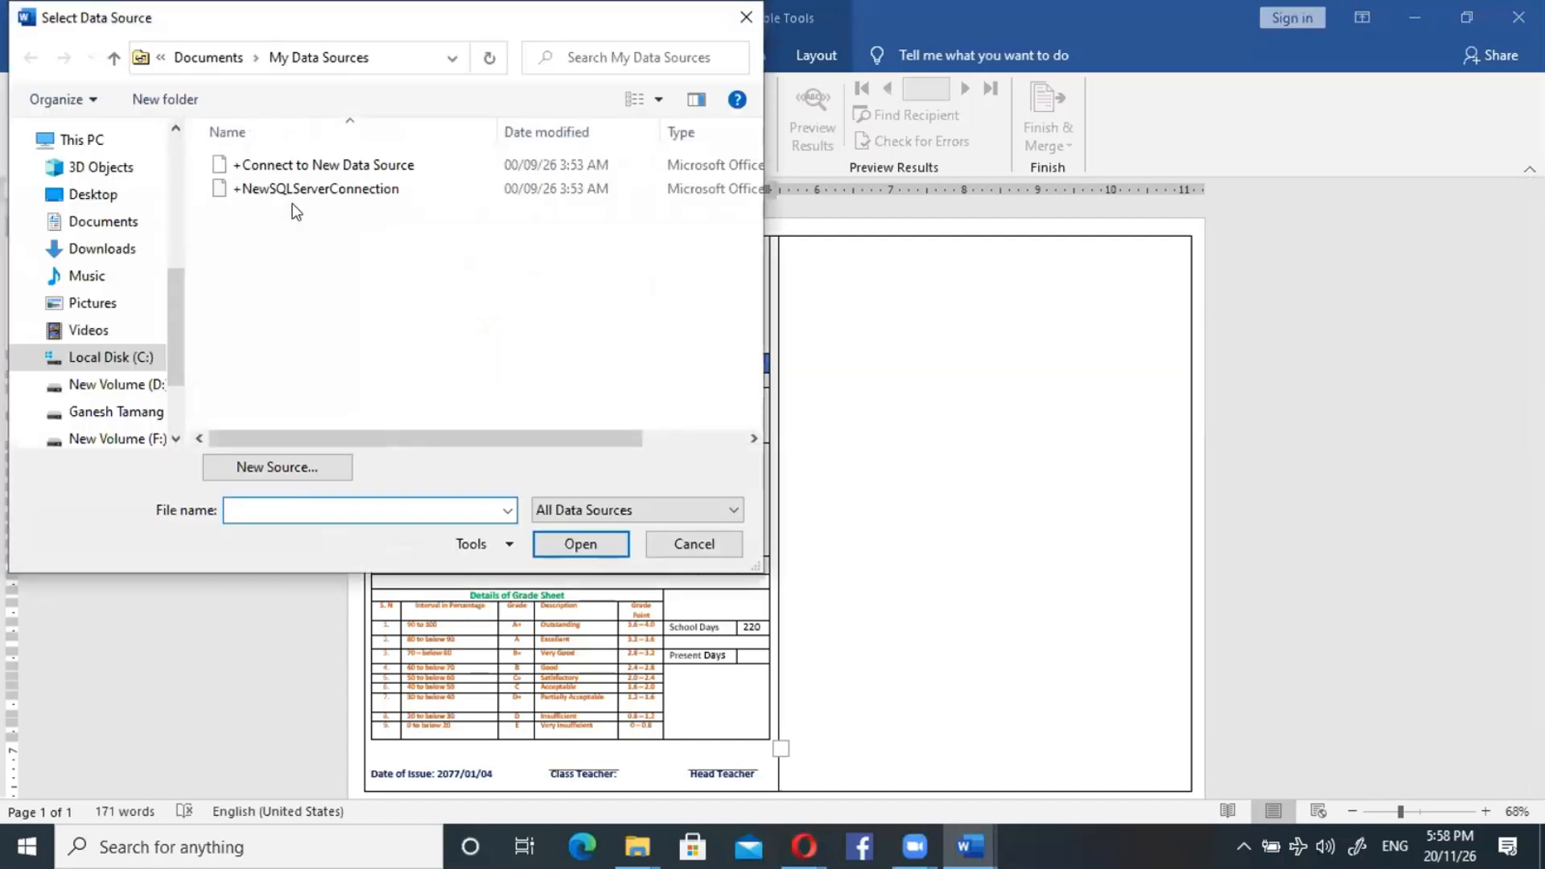
click(105, 201)
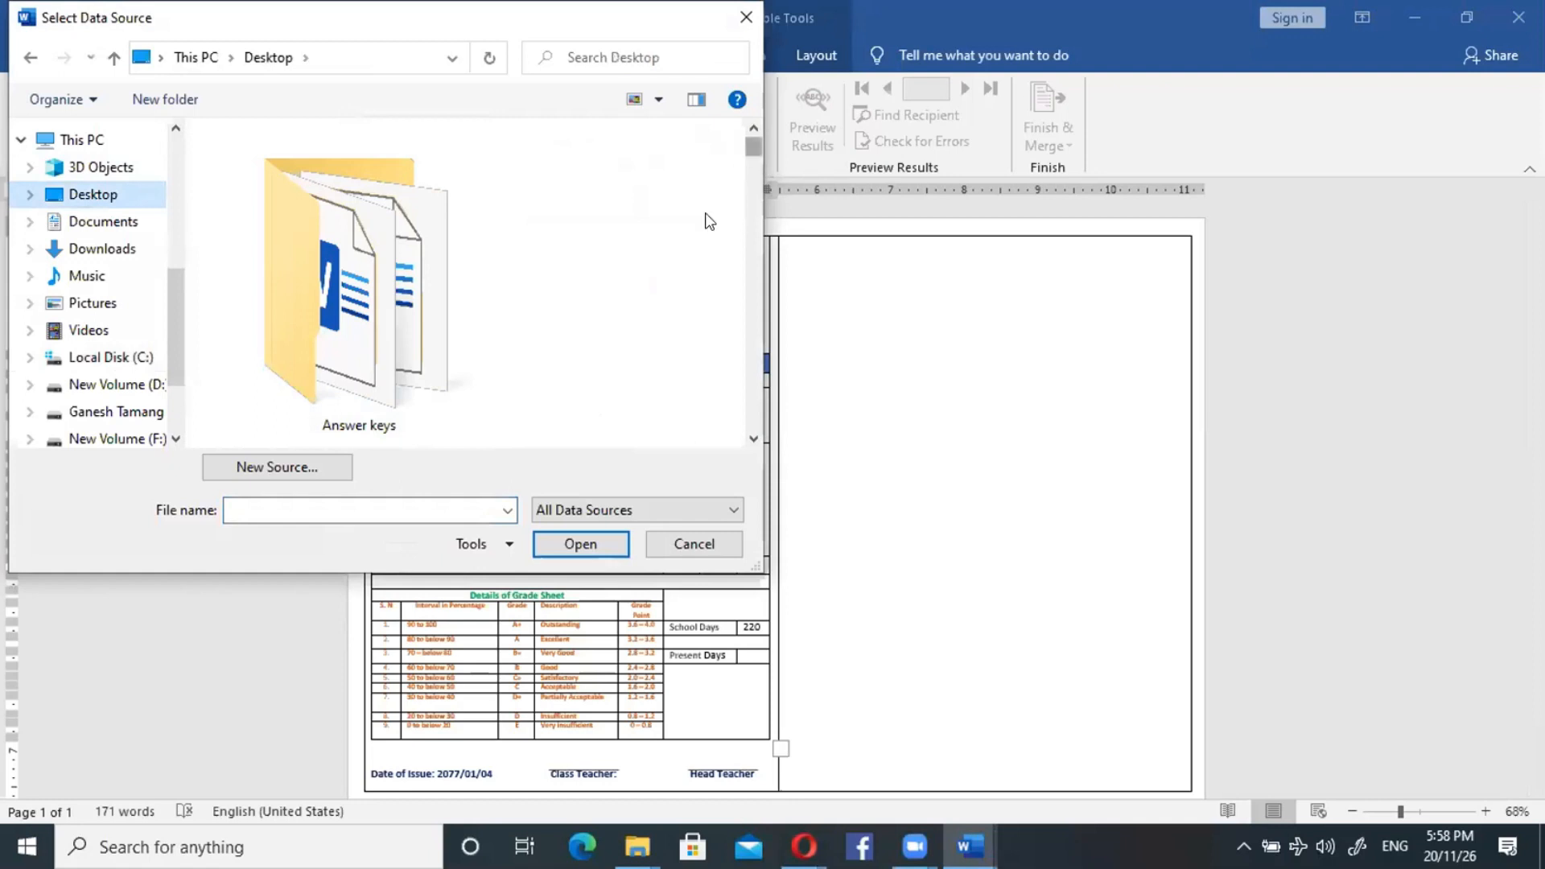
click(307, 504)
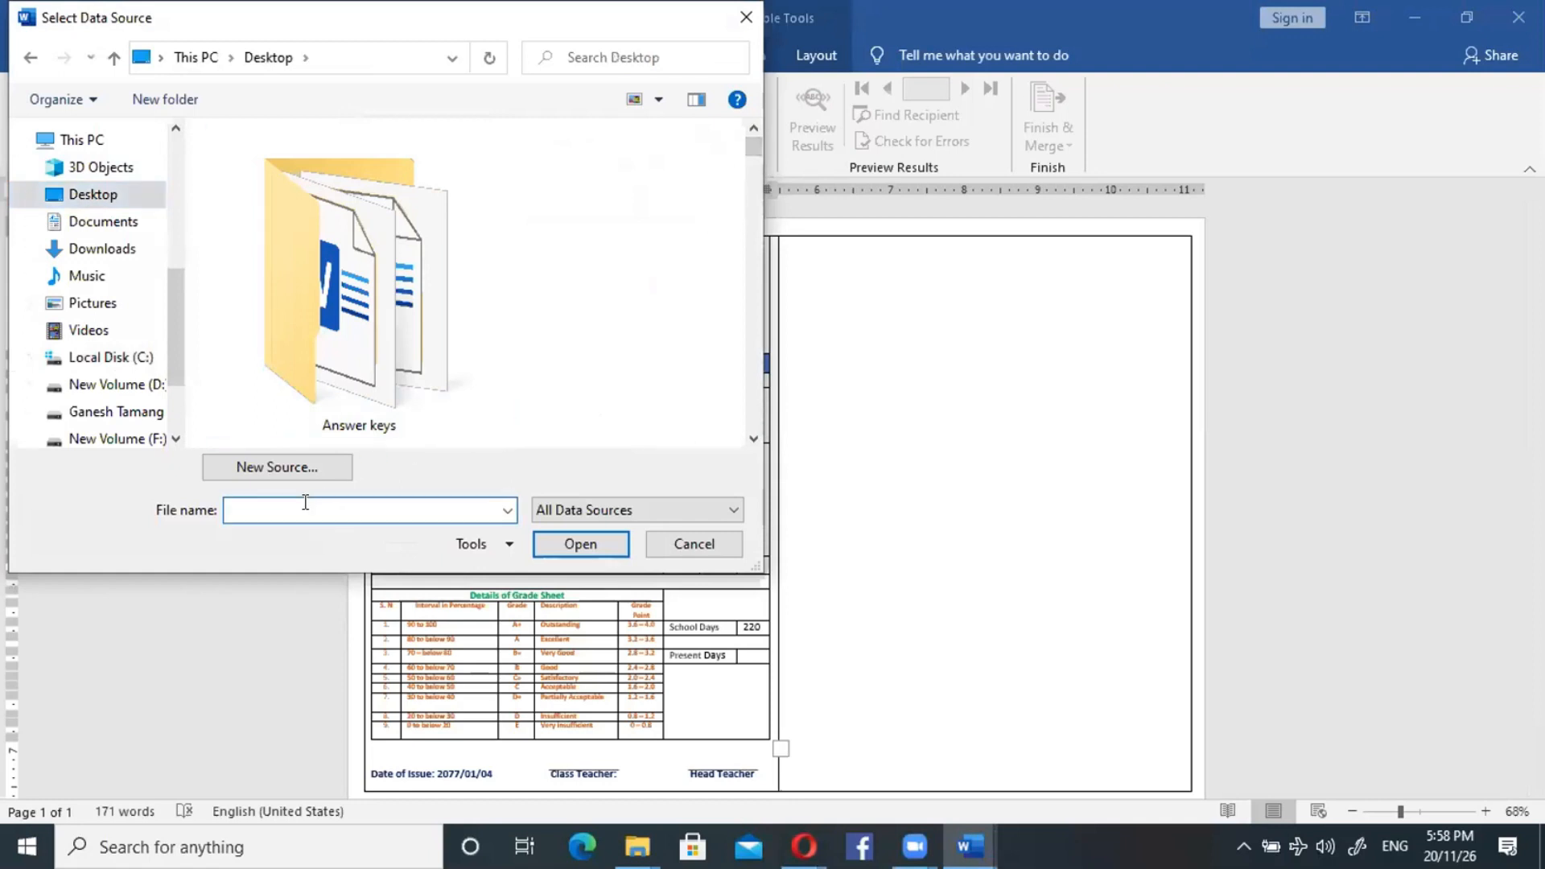
text(G)
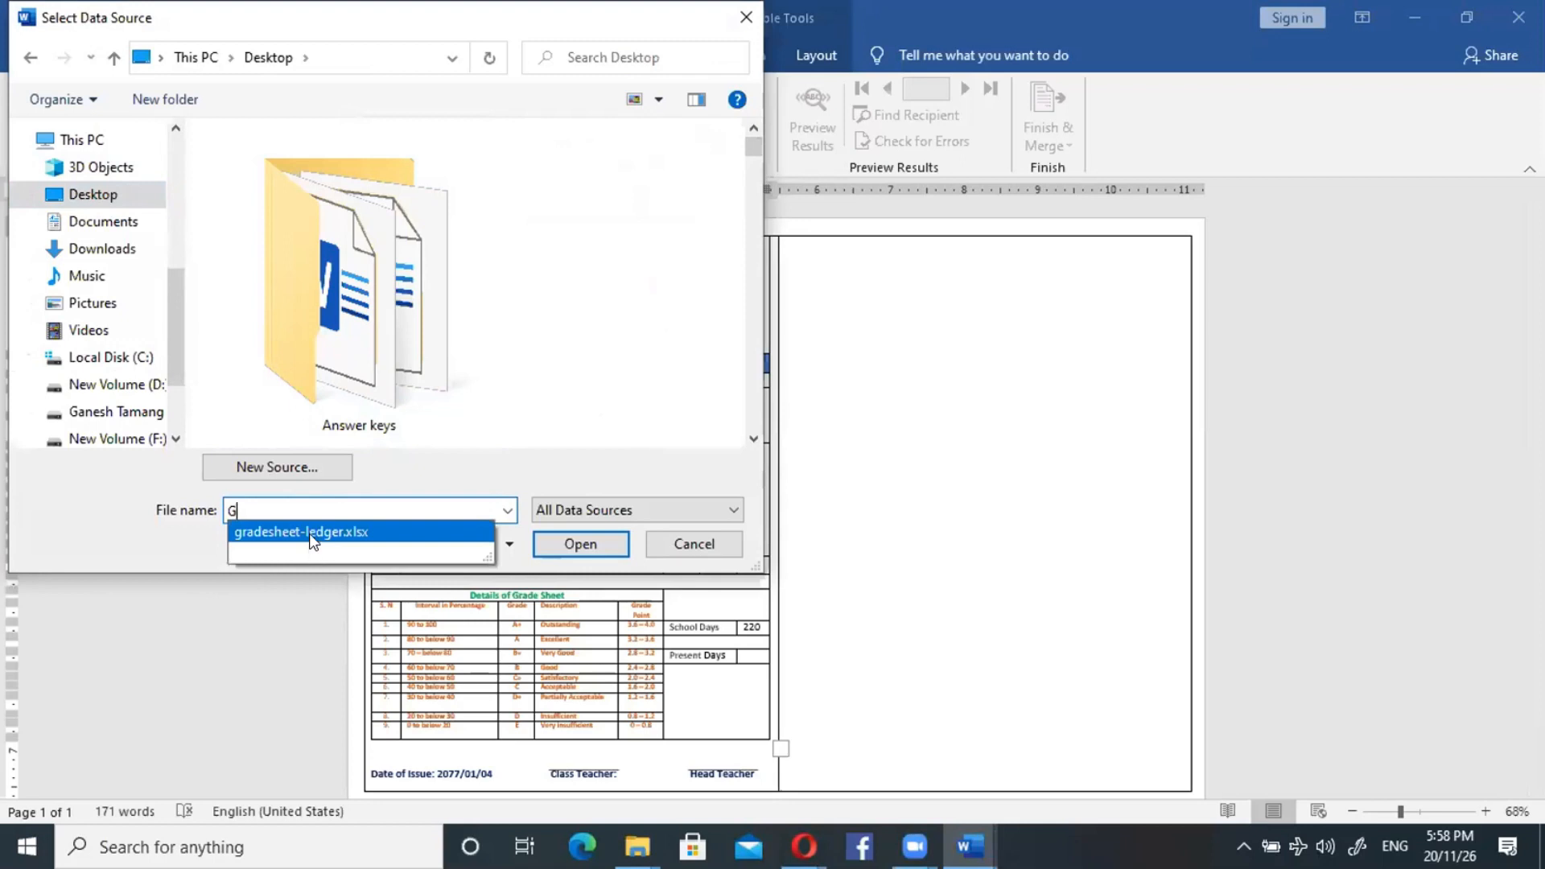
click(312, 535)
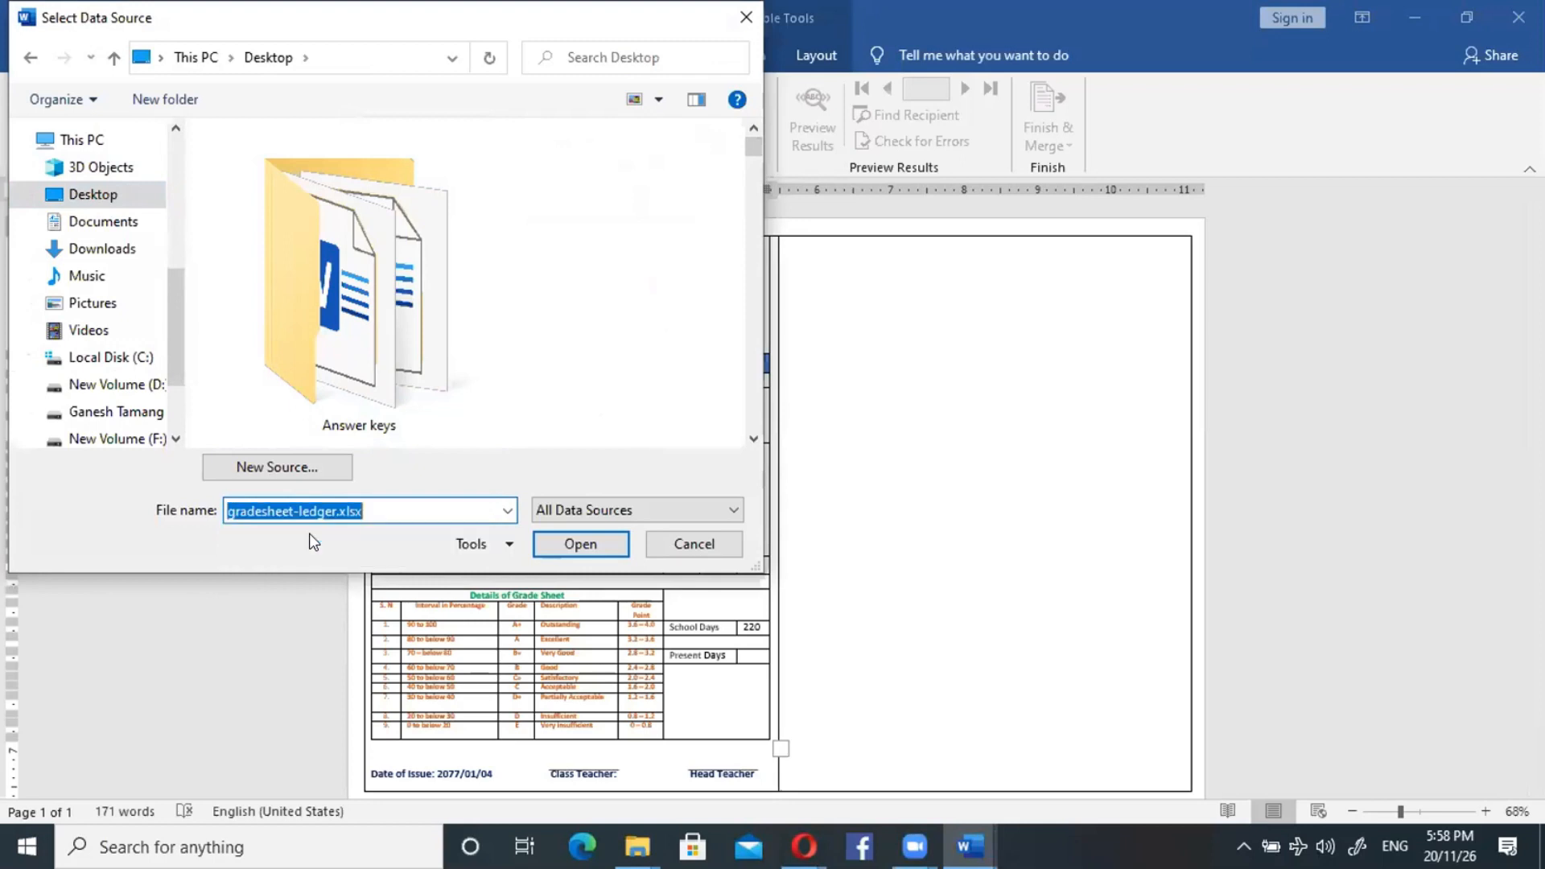
click(568, 544)
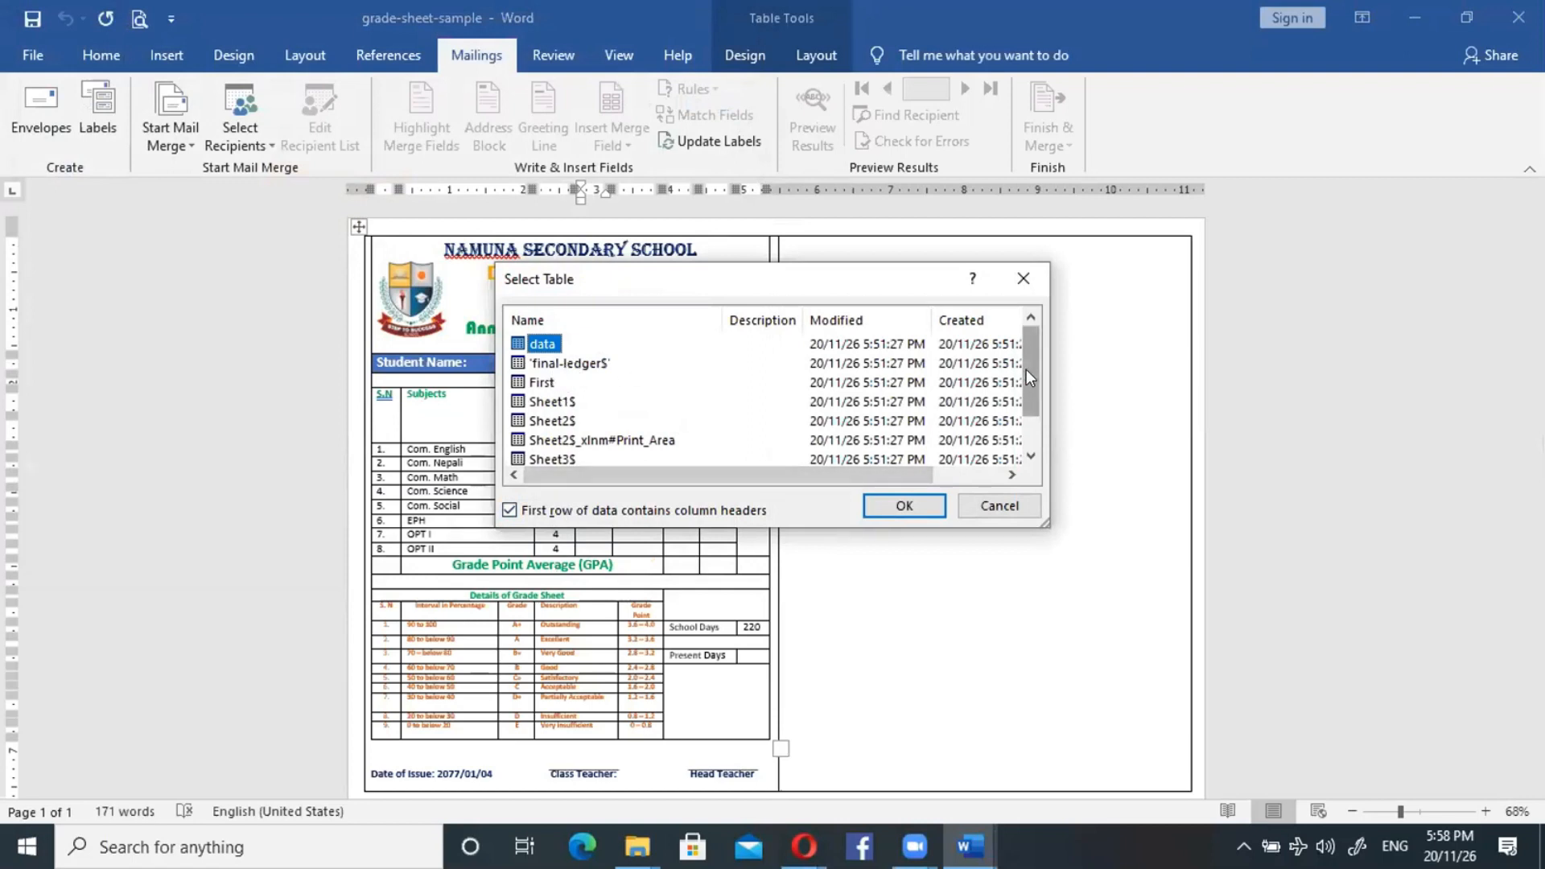
drag(1026, 370, 1026, 403)
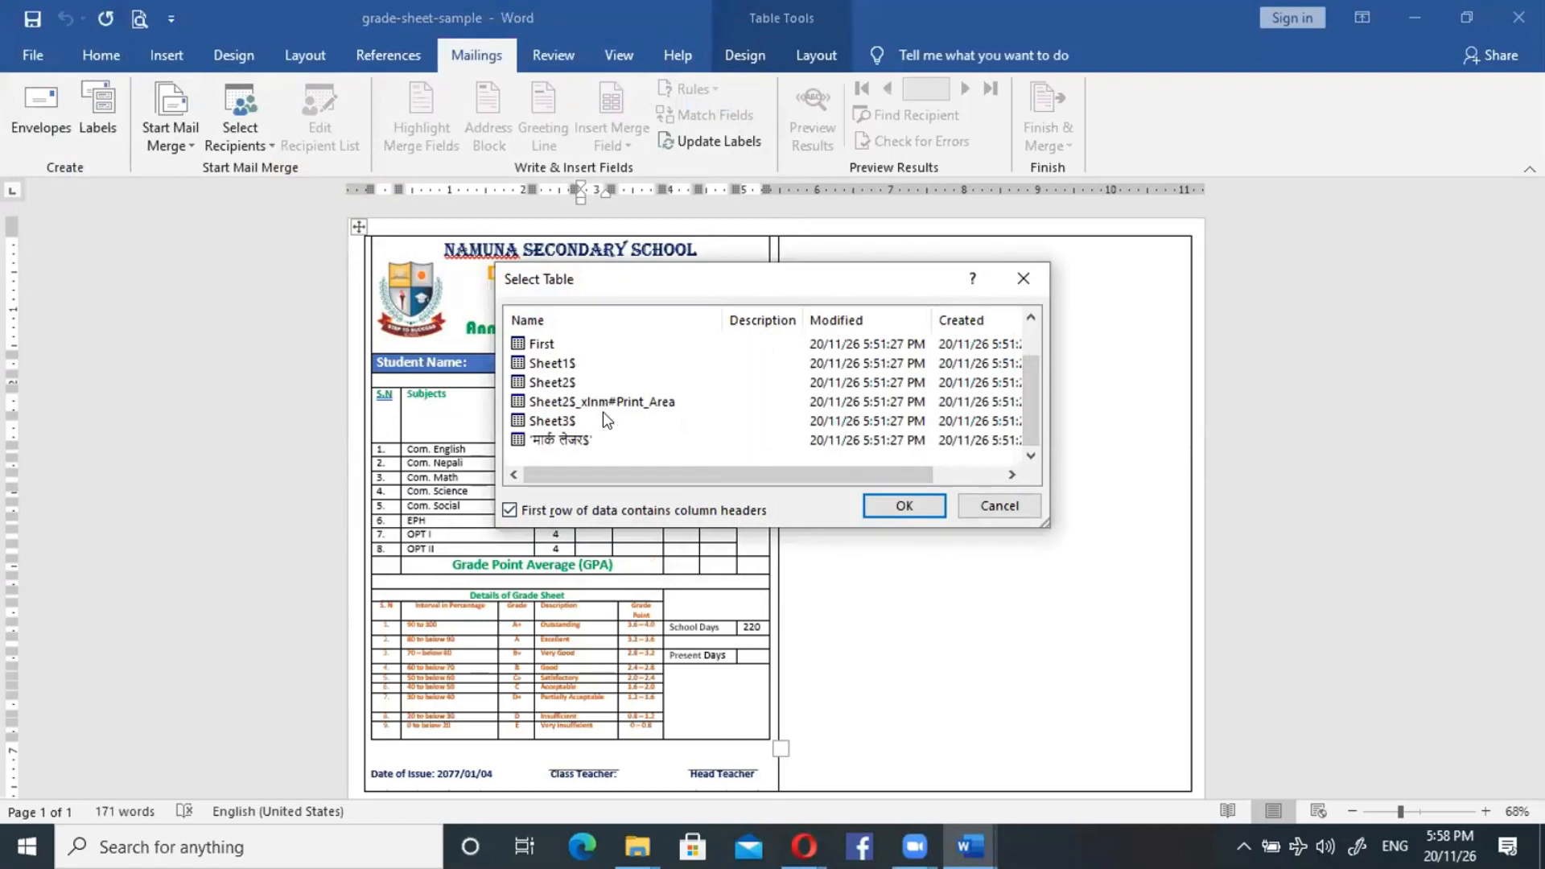
click(897, 509)
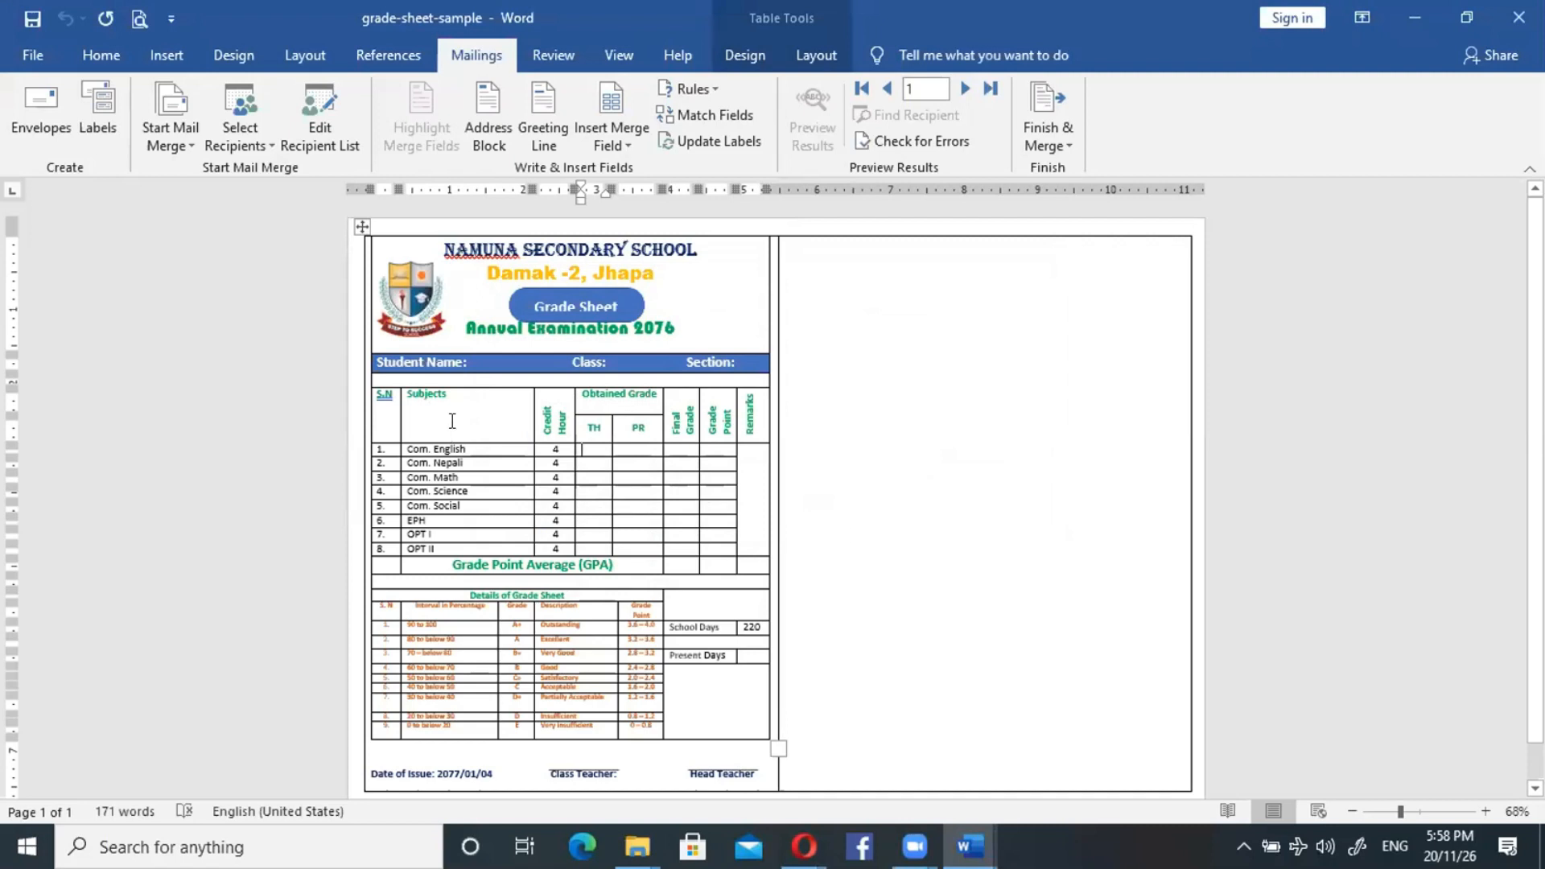
Insert the Nam merge field after the Student Name label, separated by a single space.
click(500, 366)
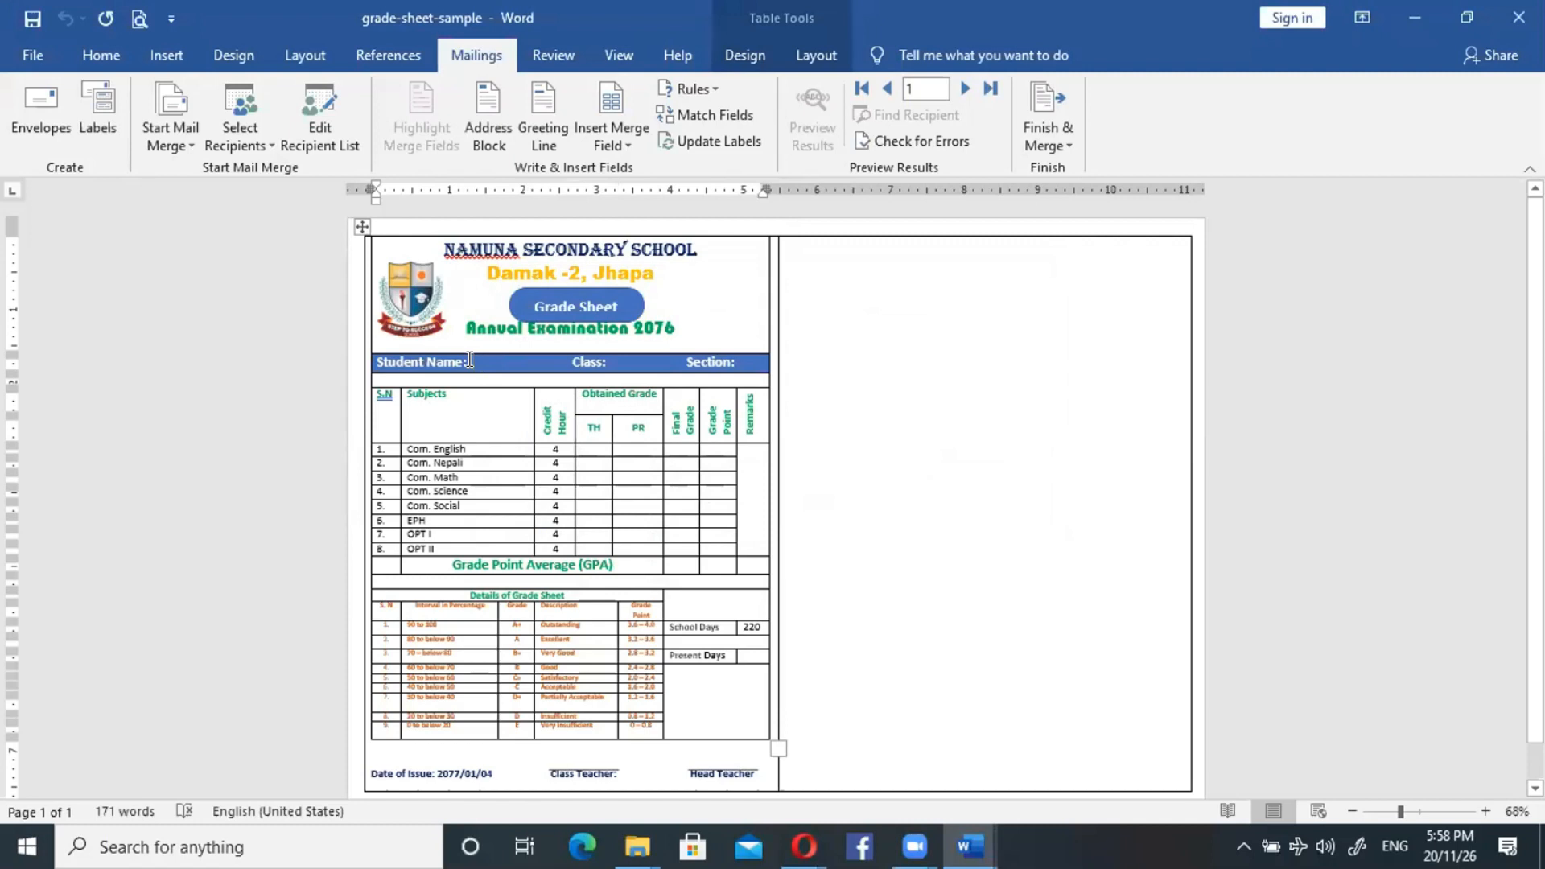
click(1418, 809)
click(1441, 804)
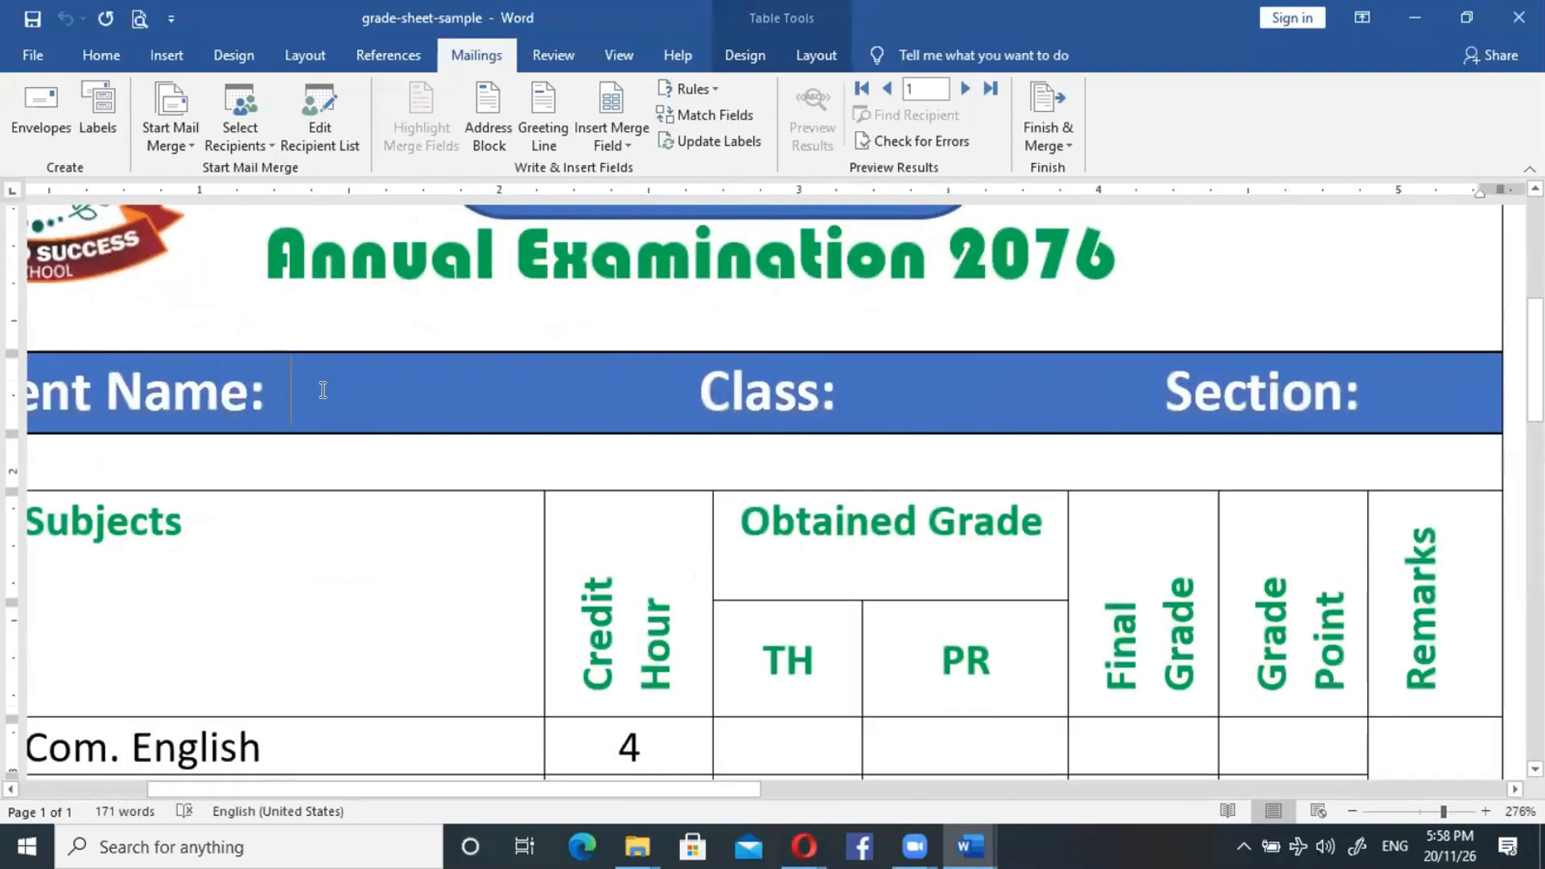
key(BackSpace)
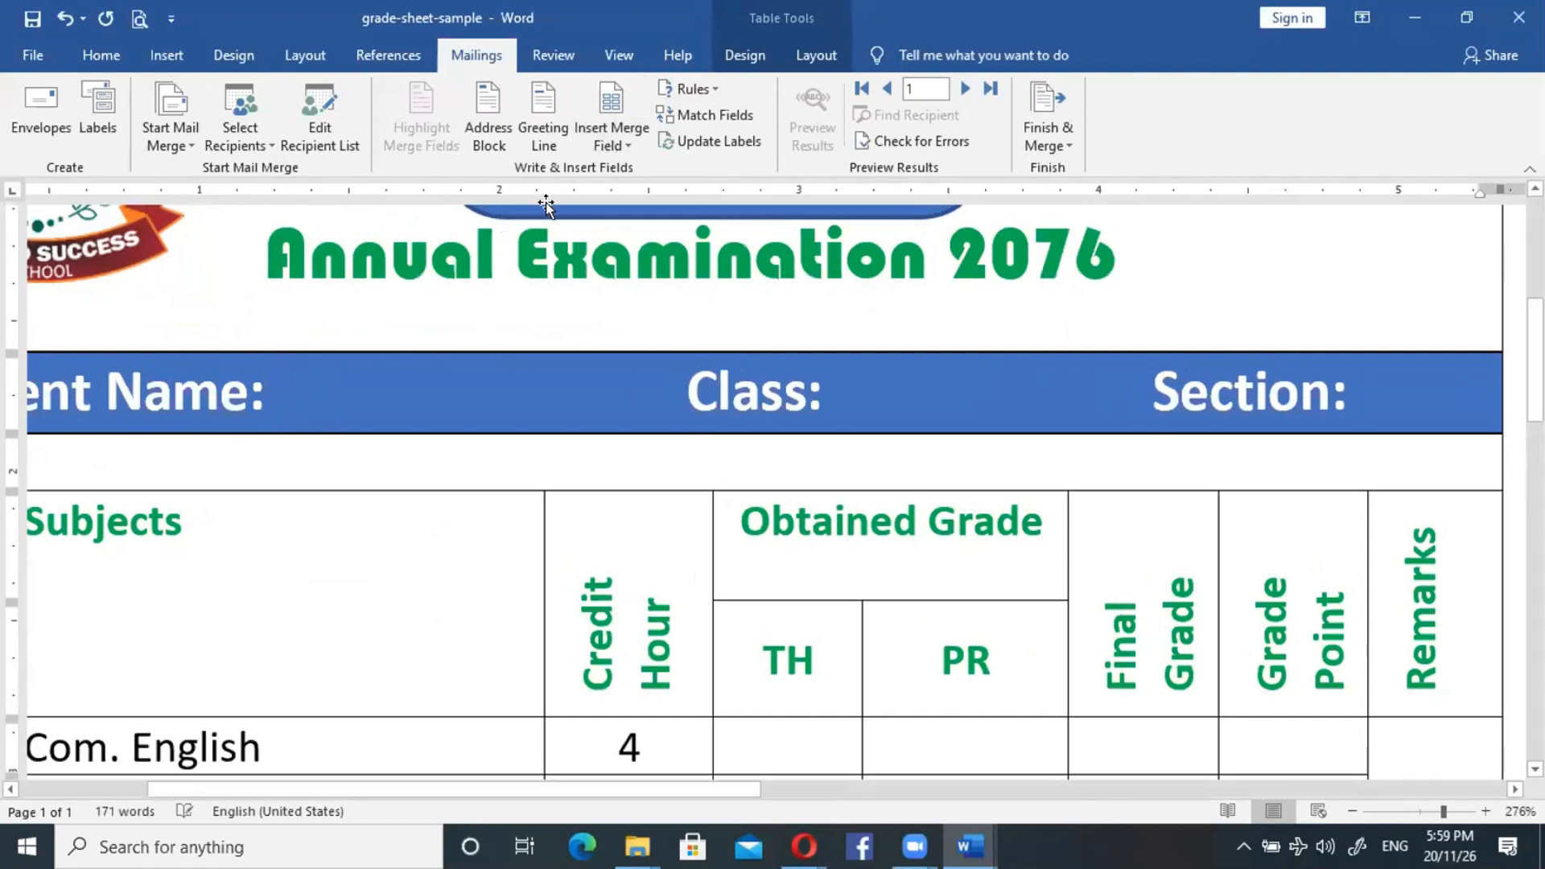
click(624, 146)
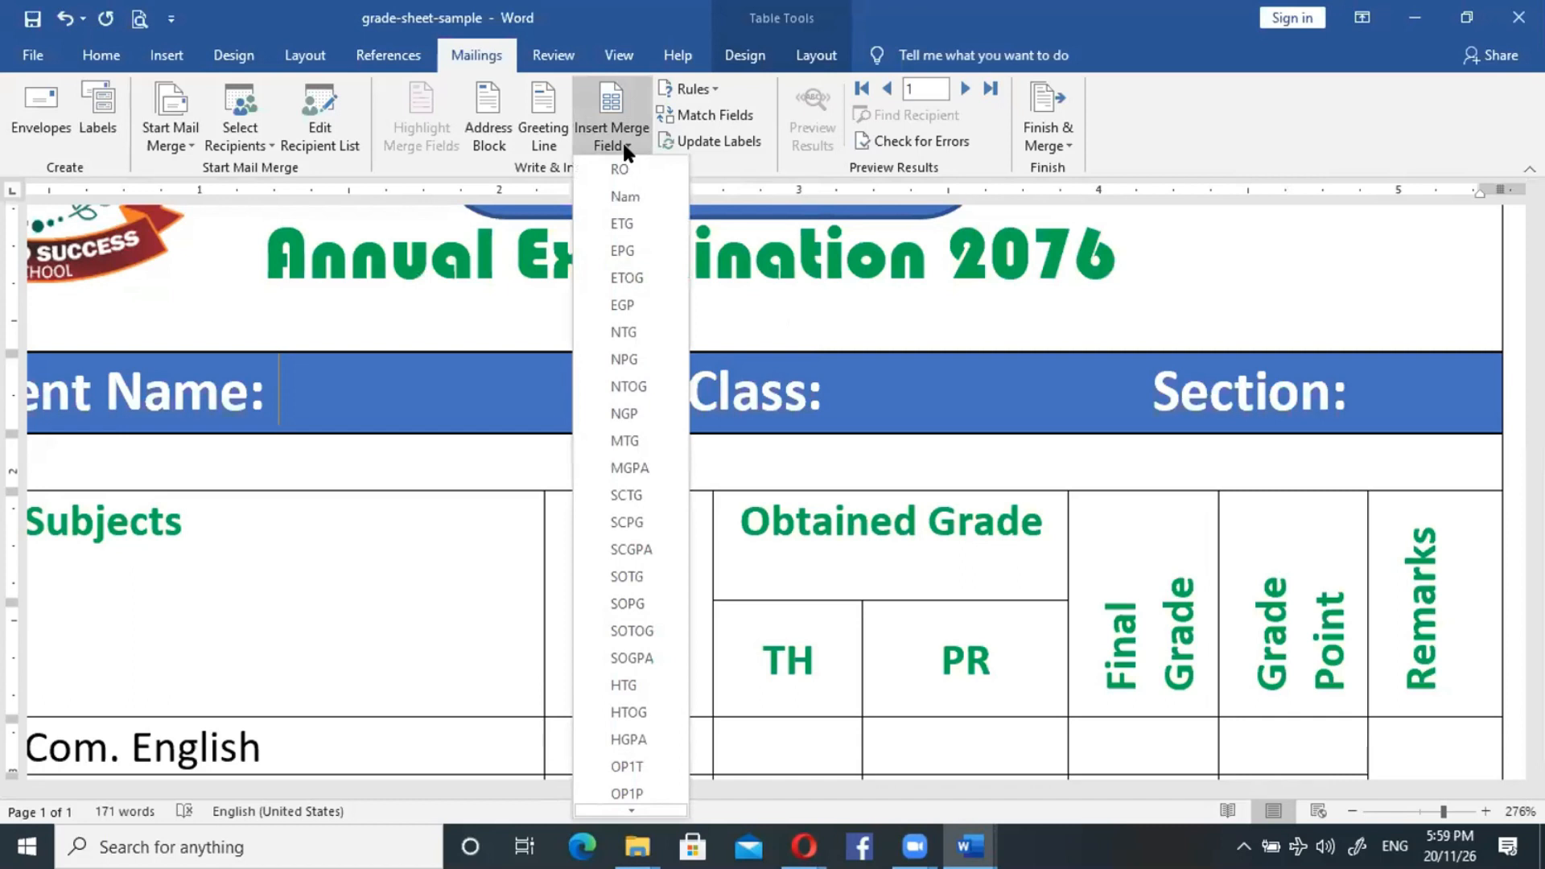
click(626, 195)
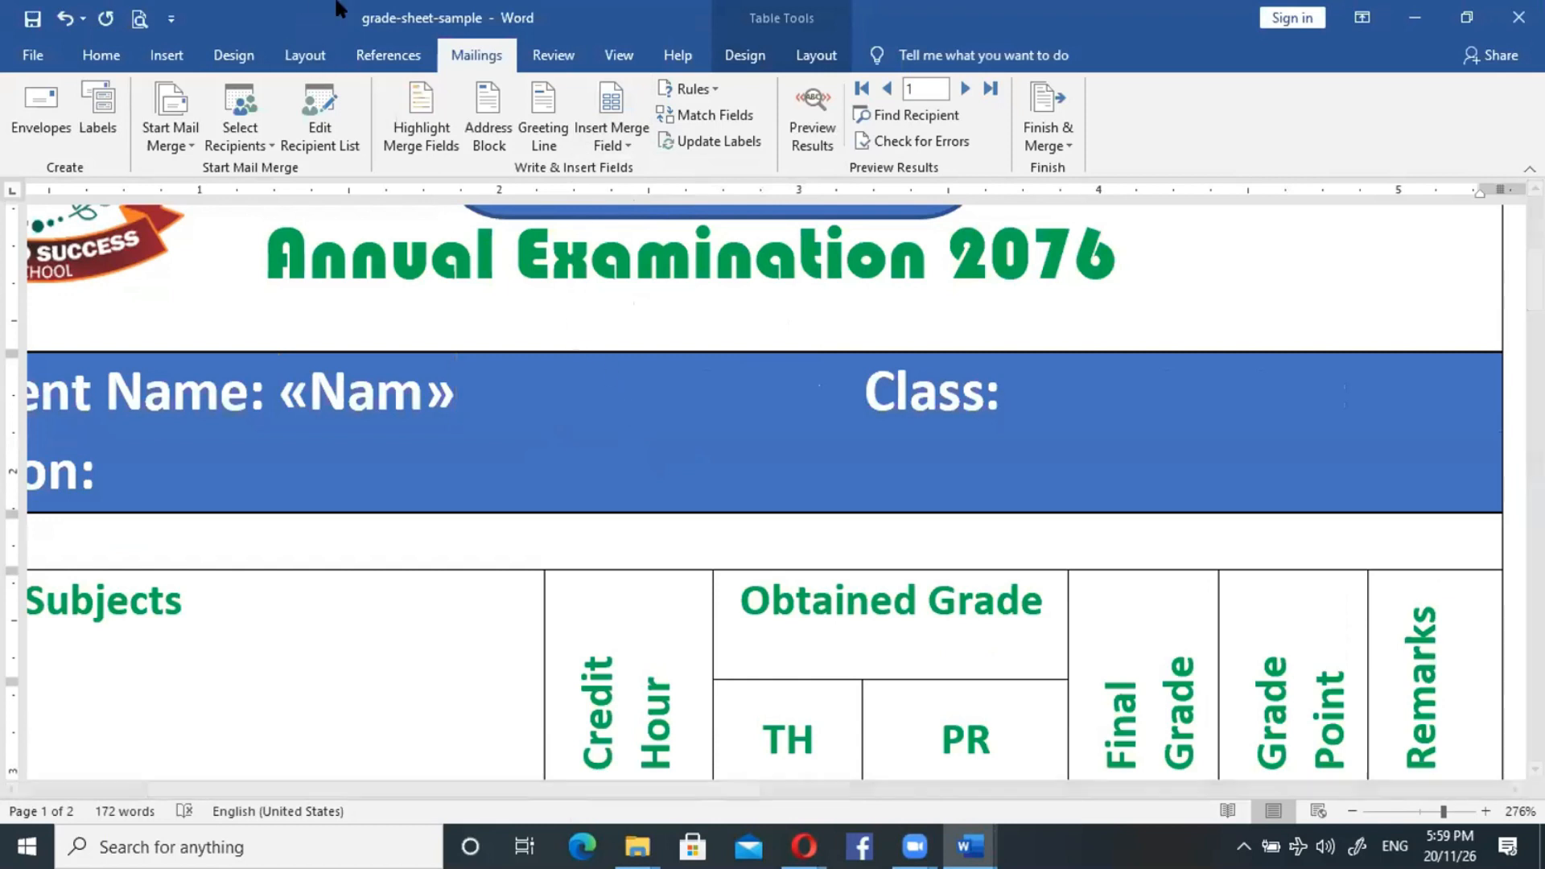
click(476, 39)
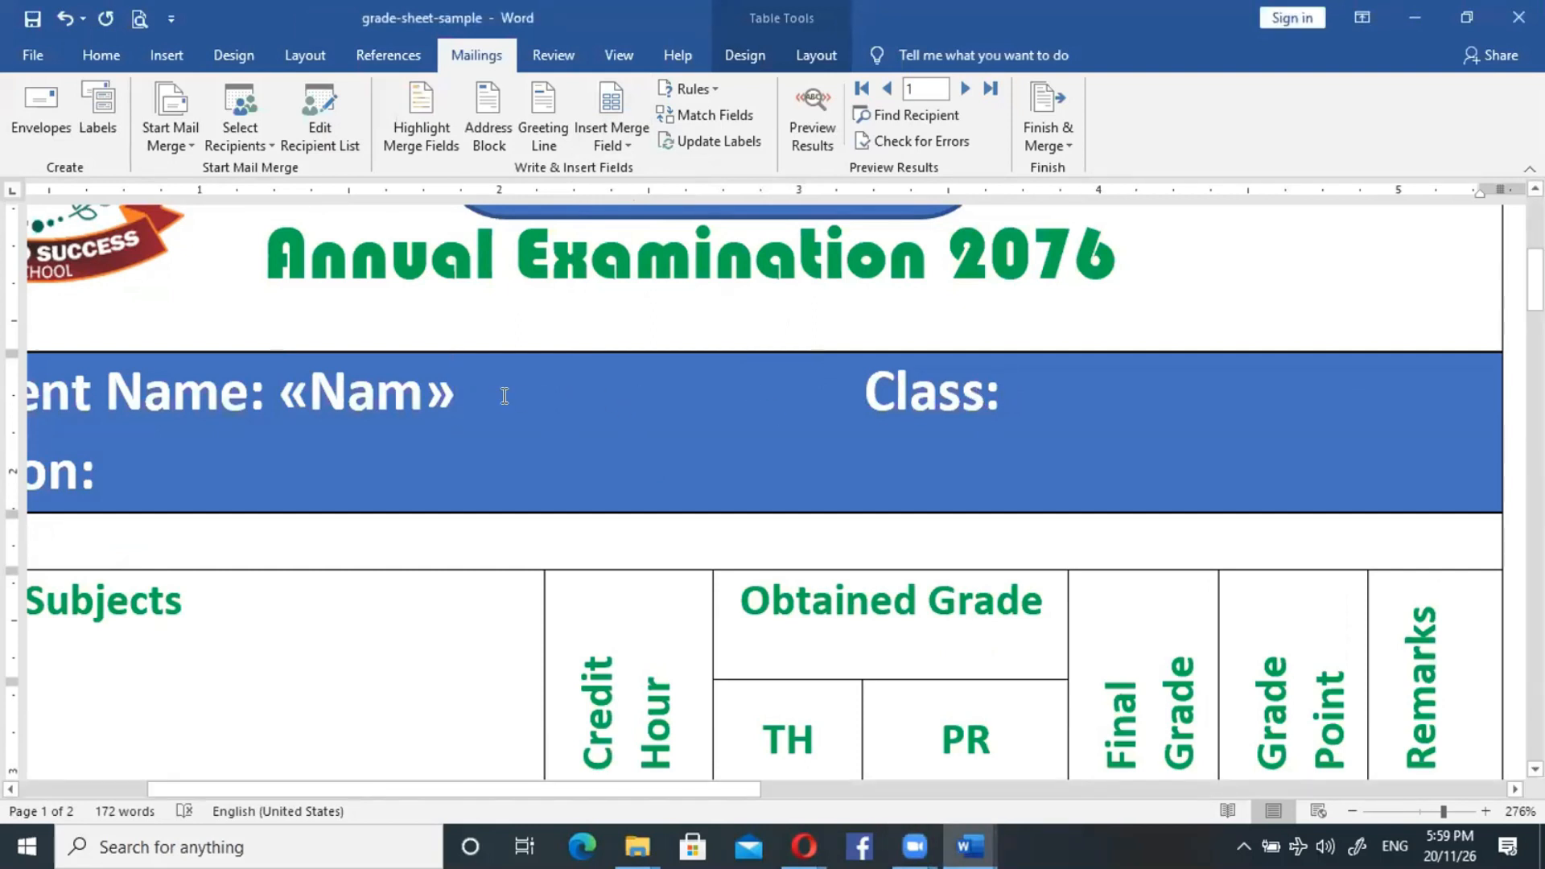
Enter class 2 after the Class label, separated from the colon by a space.
click(1014, 407)
text(0)
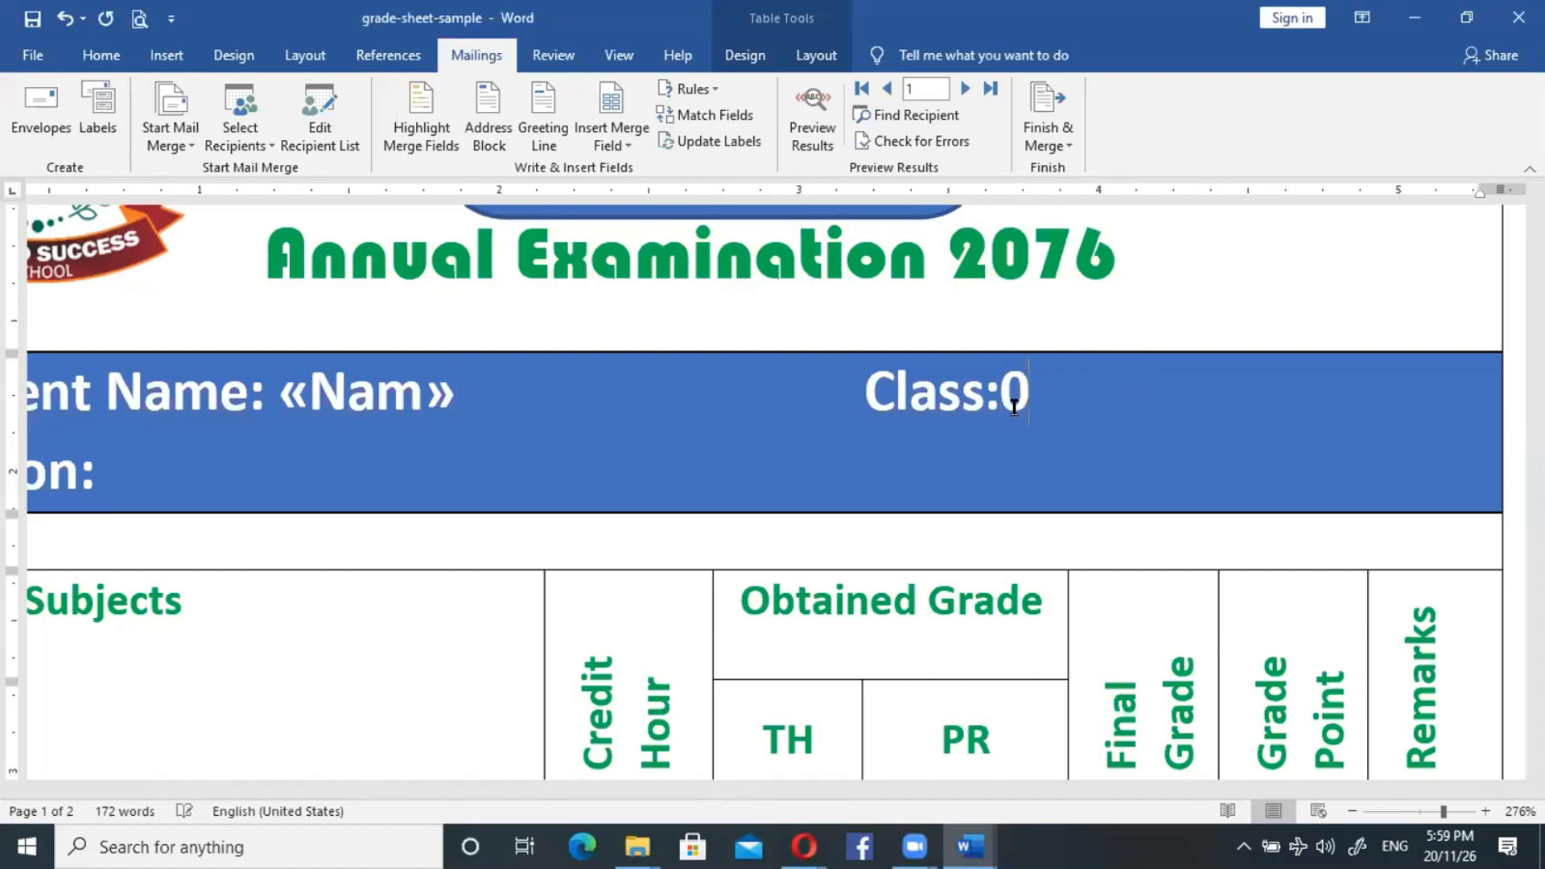
text(2)
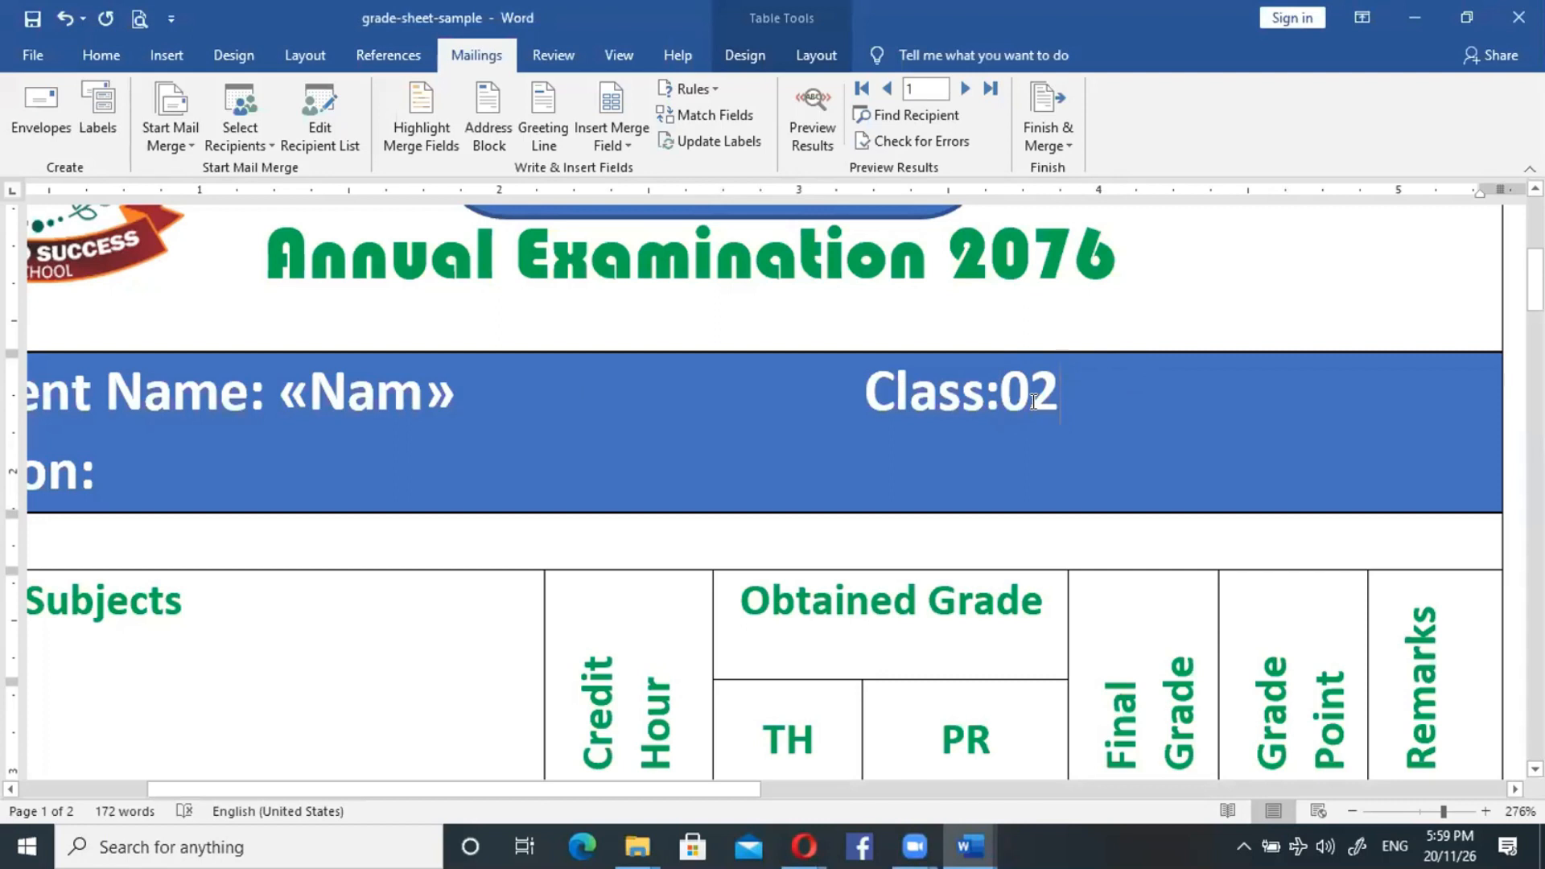
click(1033, 401)
key(BackSpace)
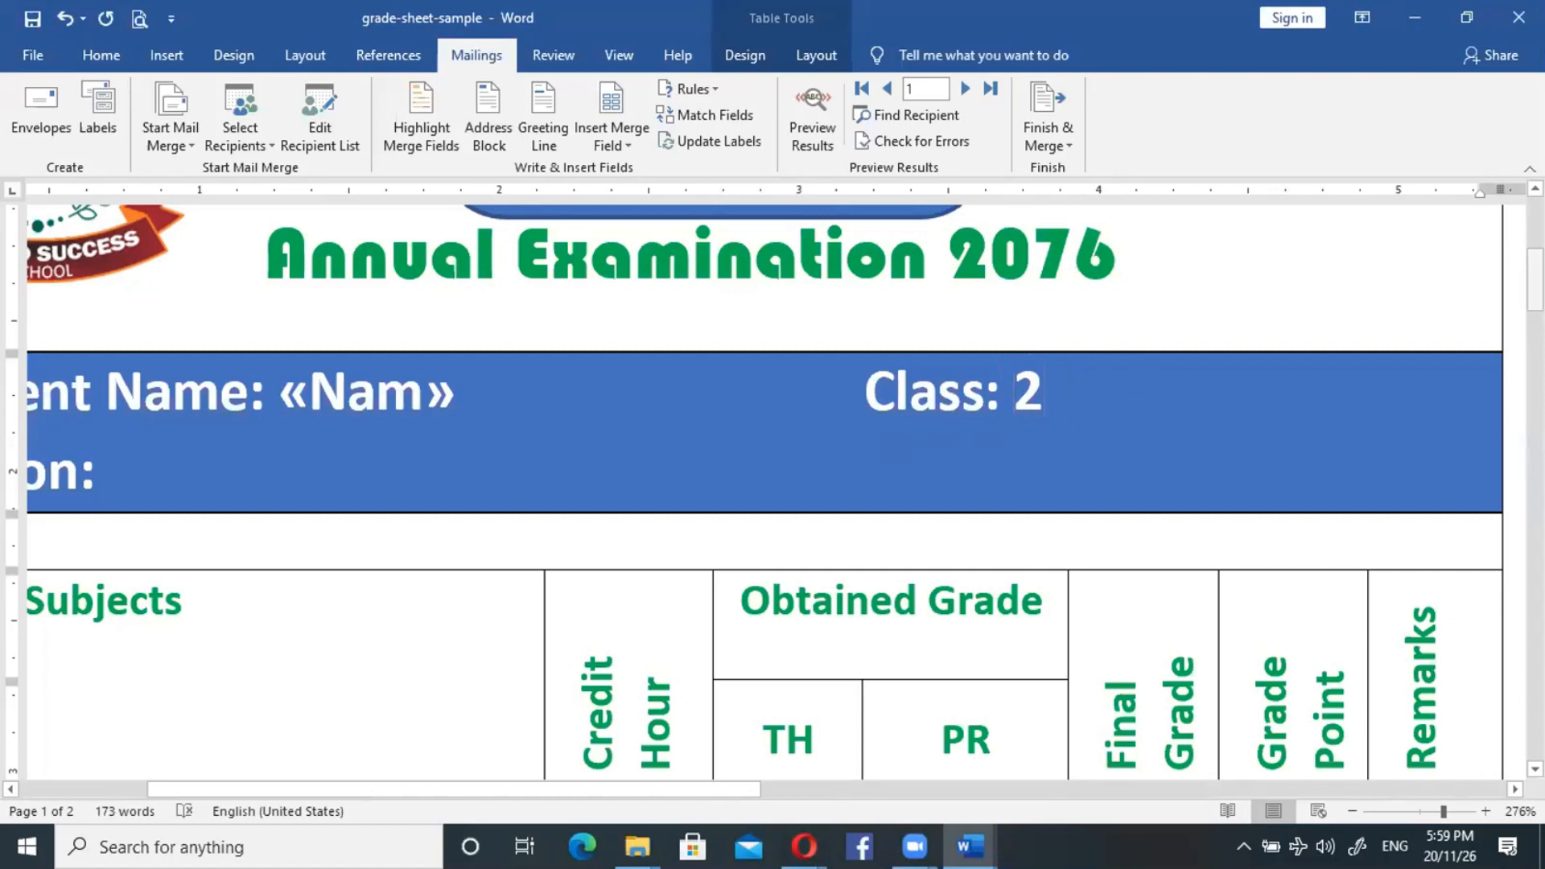
Remove surplus spaces in the blue student details row so the Section label fits beside the class.
drag(1535, 281, 1536, 288)
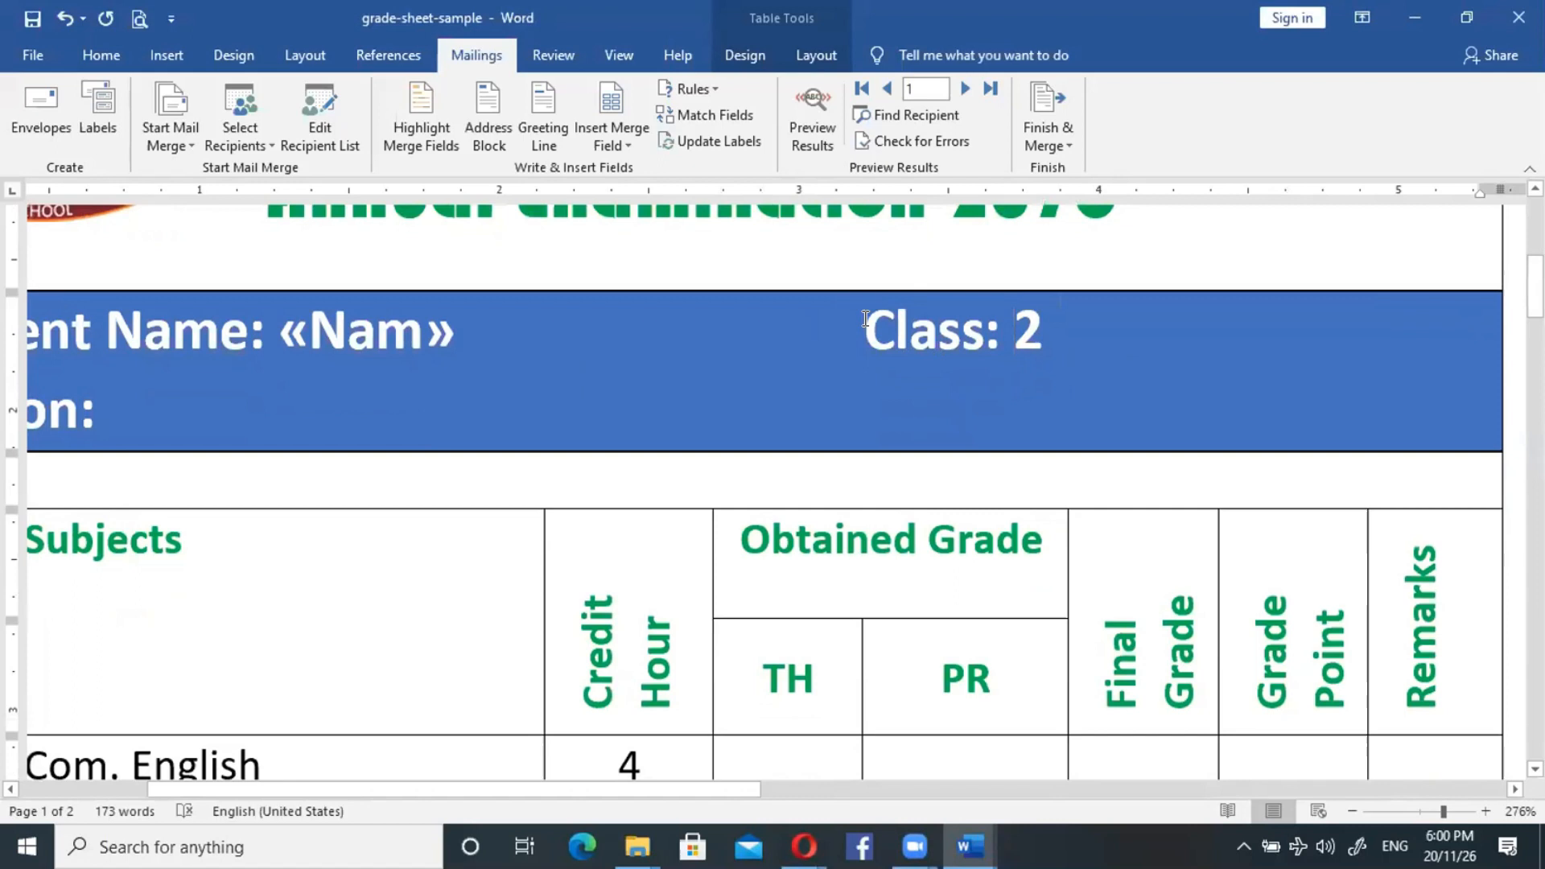
scroll(862, 318, left, 5)
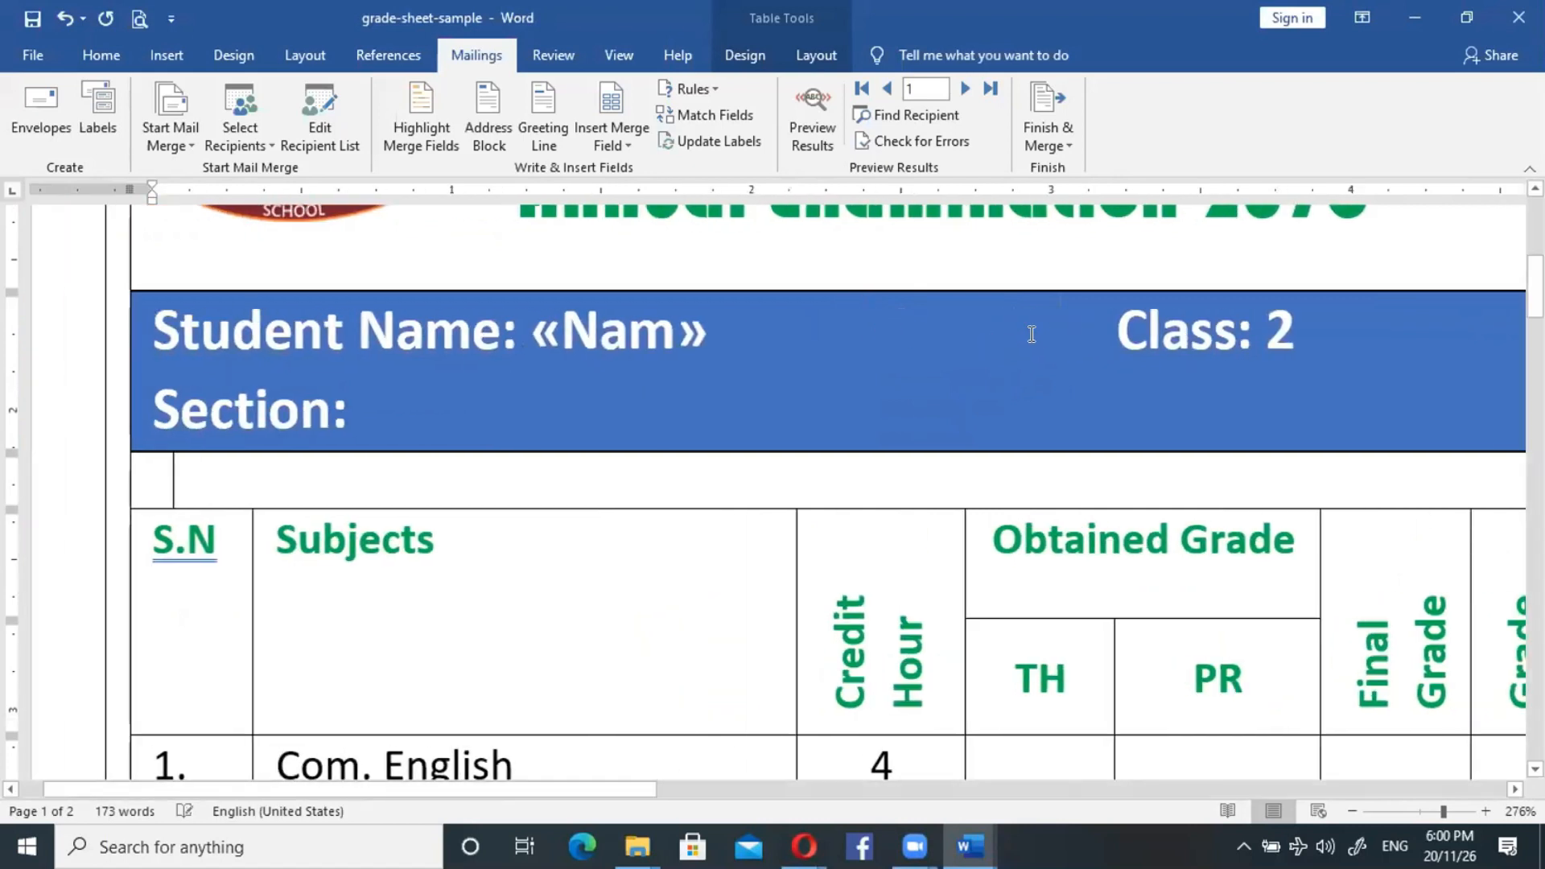
click(1087, 326)
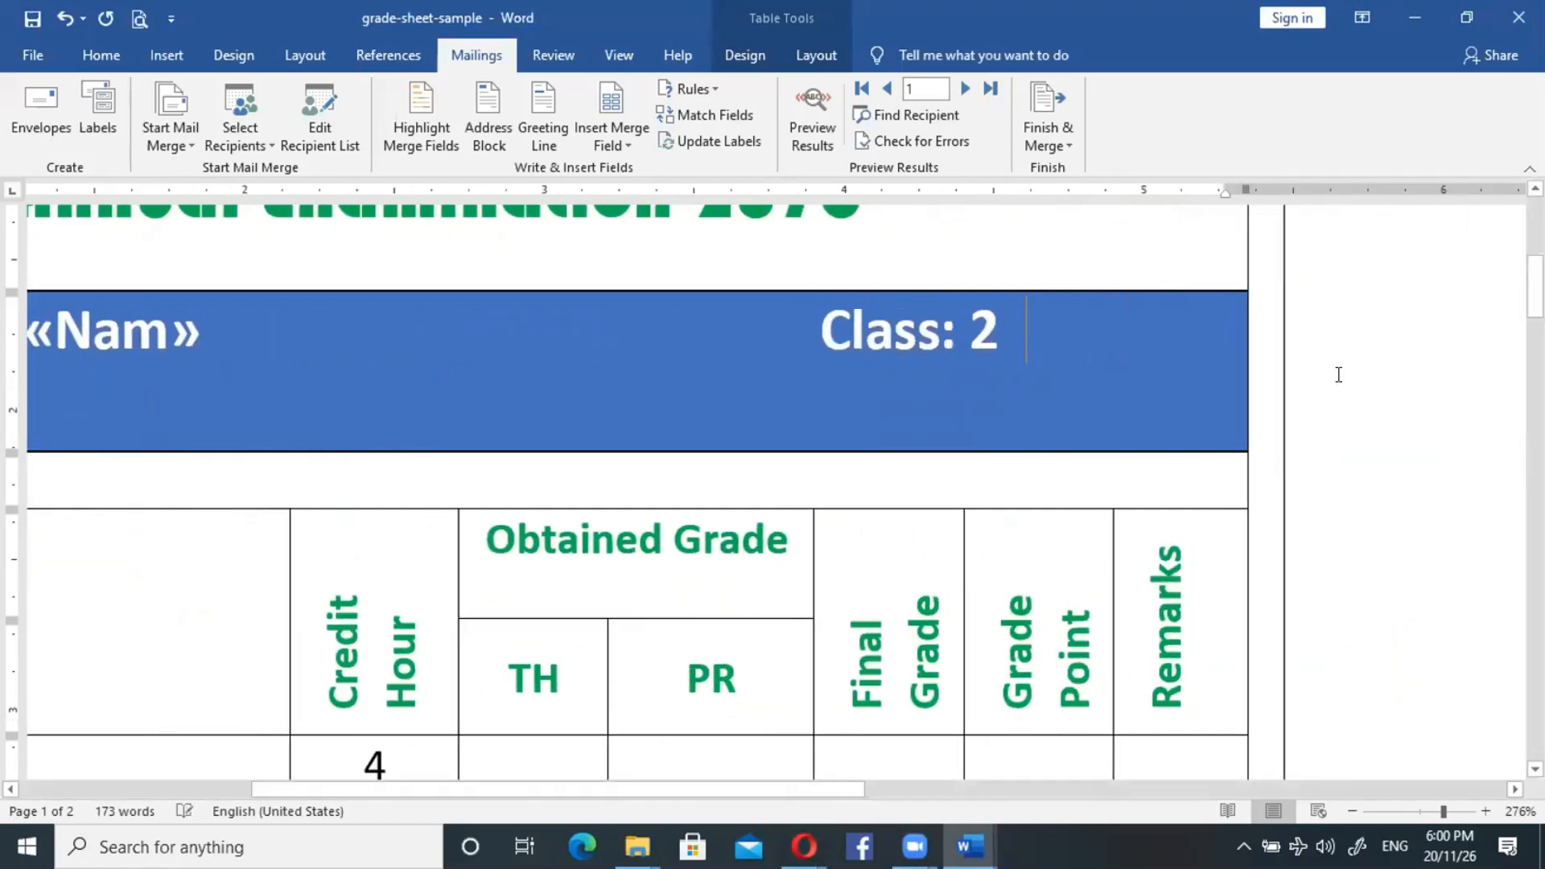
click(1423, 803)
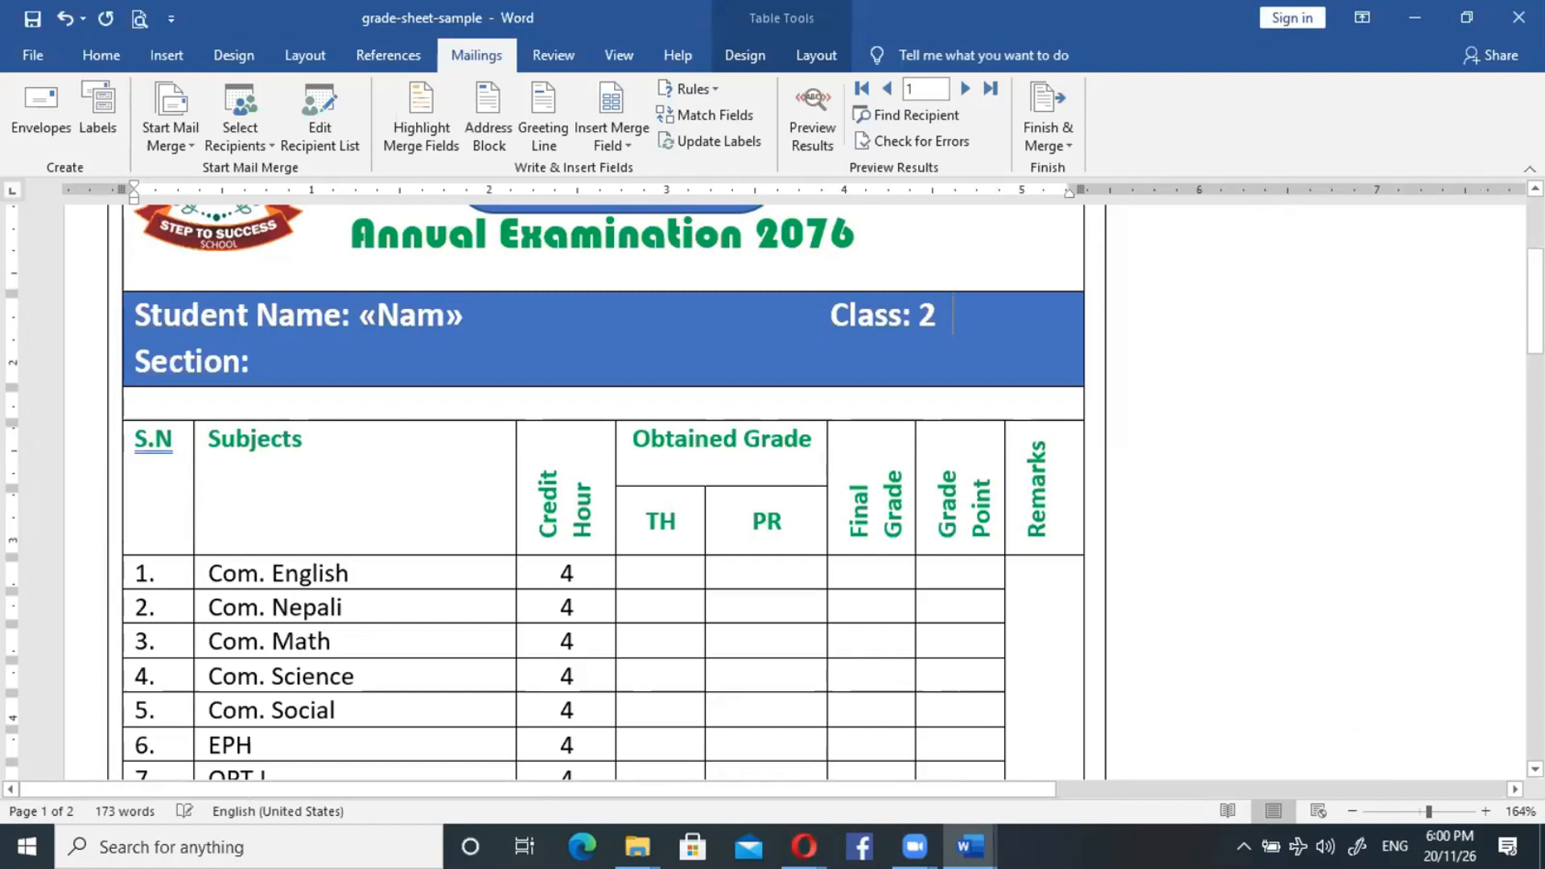
click(271, 345)
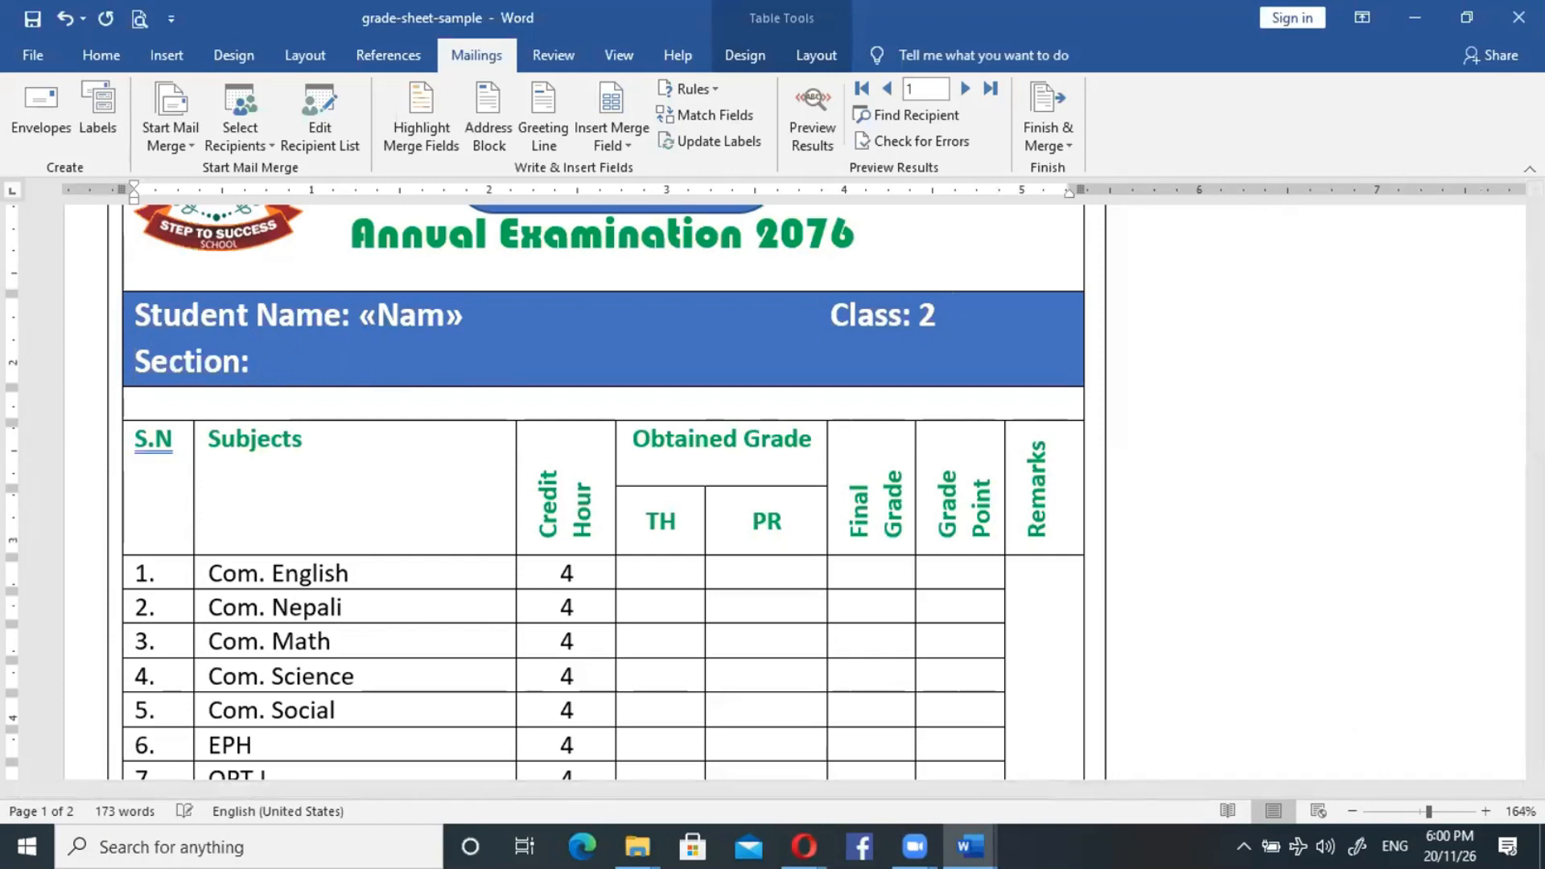
key(BackSpace)
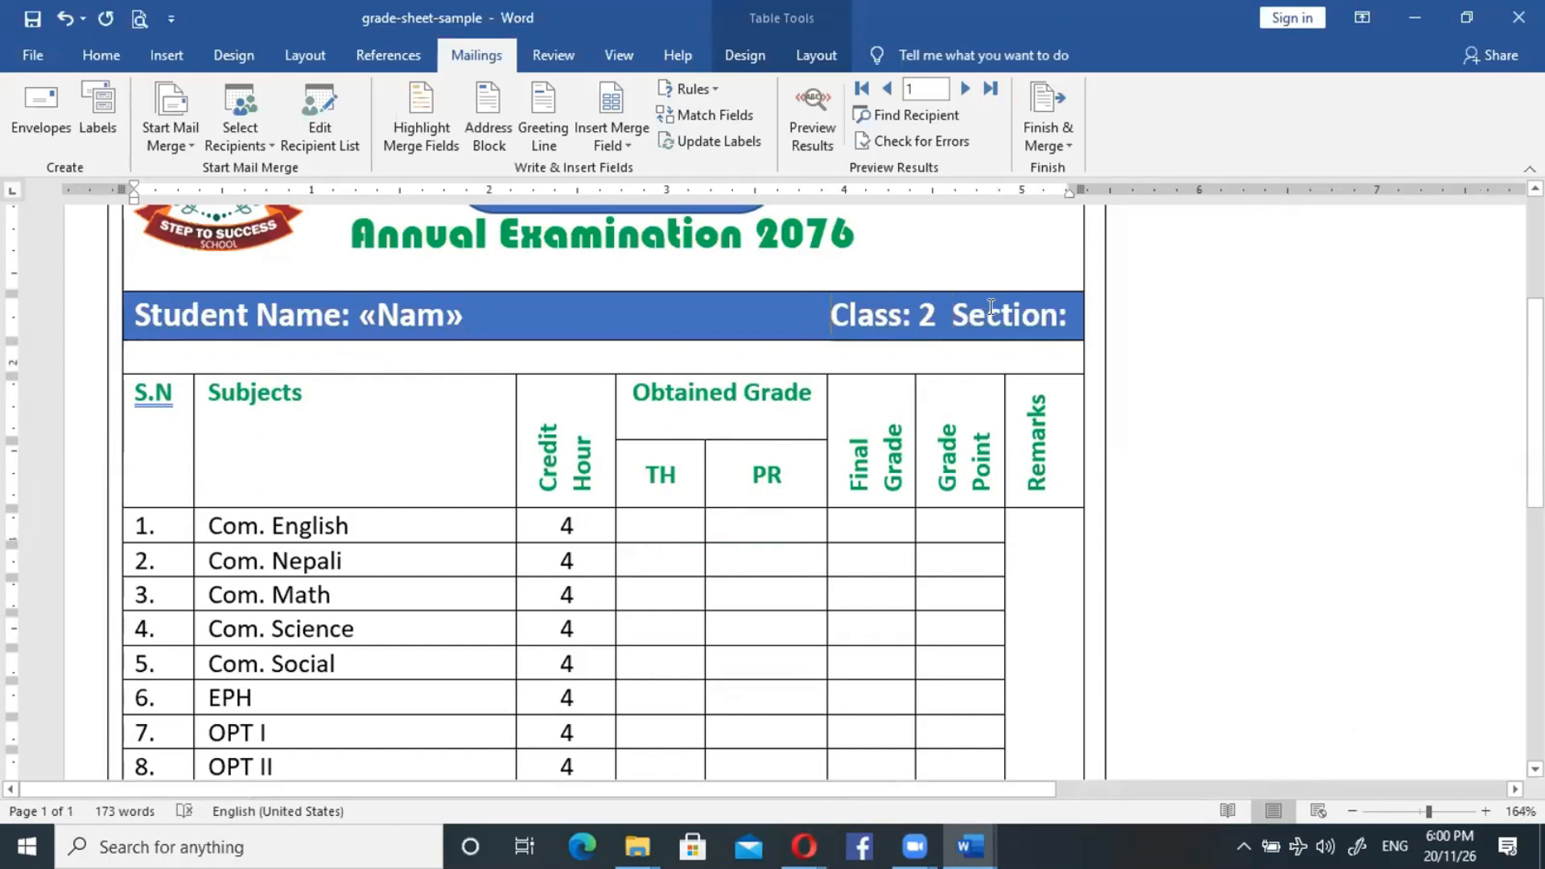
key(BackSpace)
key(BackSpace)
key(BackSpace)
key(BackSpace)
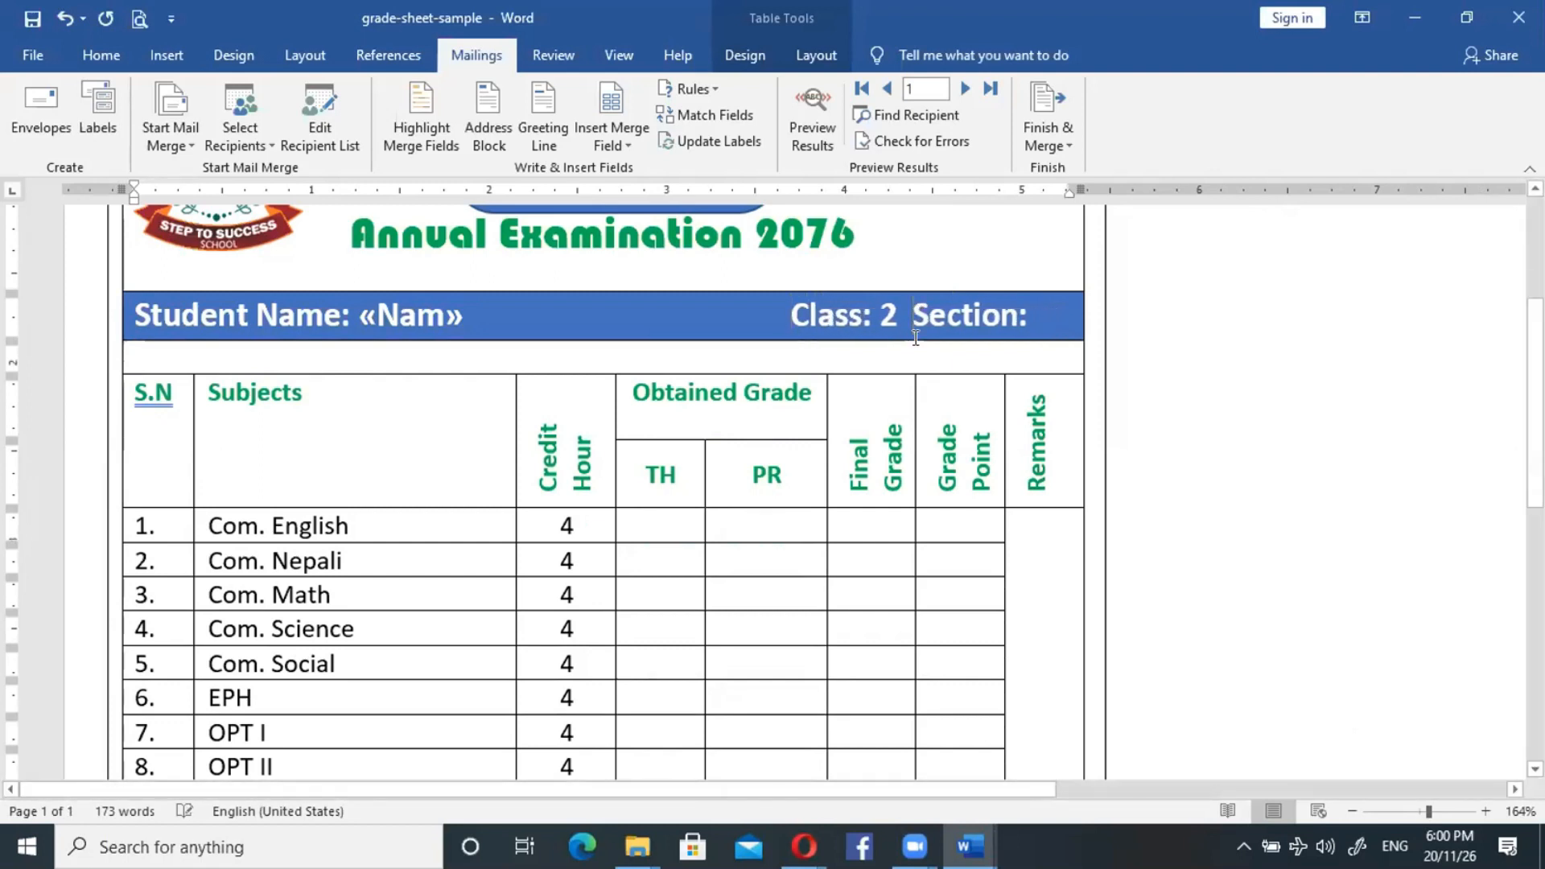
Enter section A after the Section label and trim spaces before Class to keep the details on one line.
click(1038, 314)
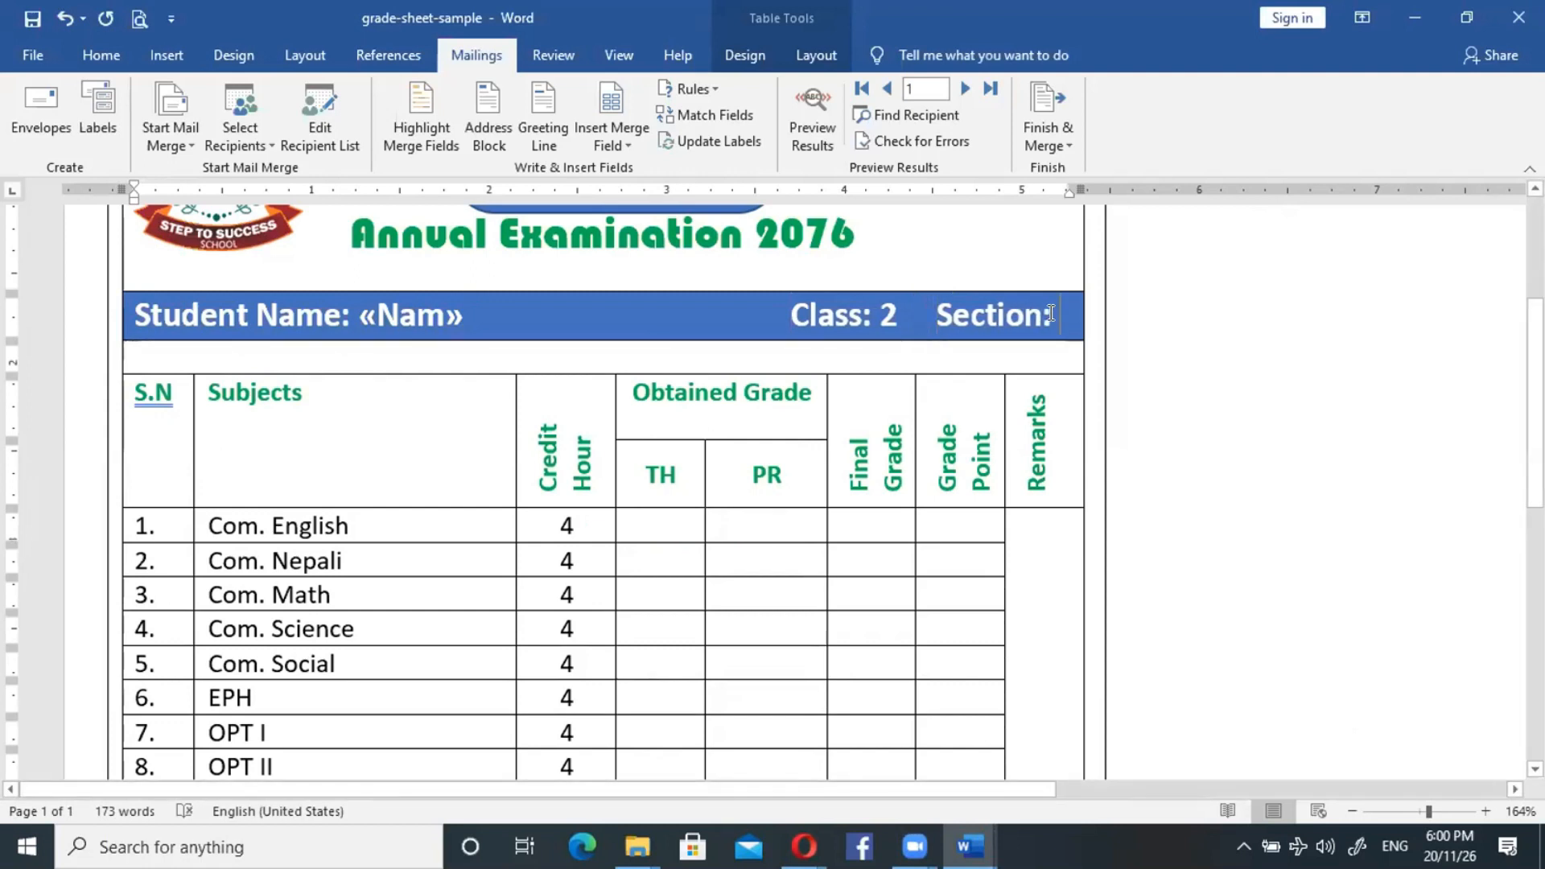
text(a)
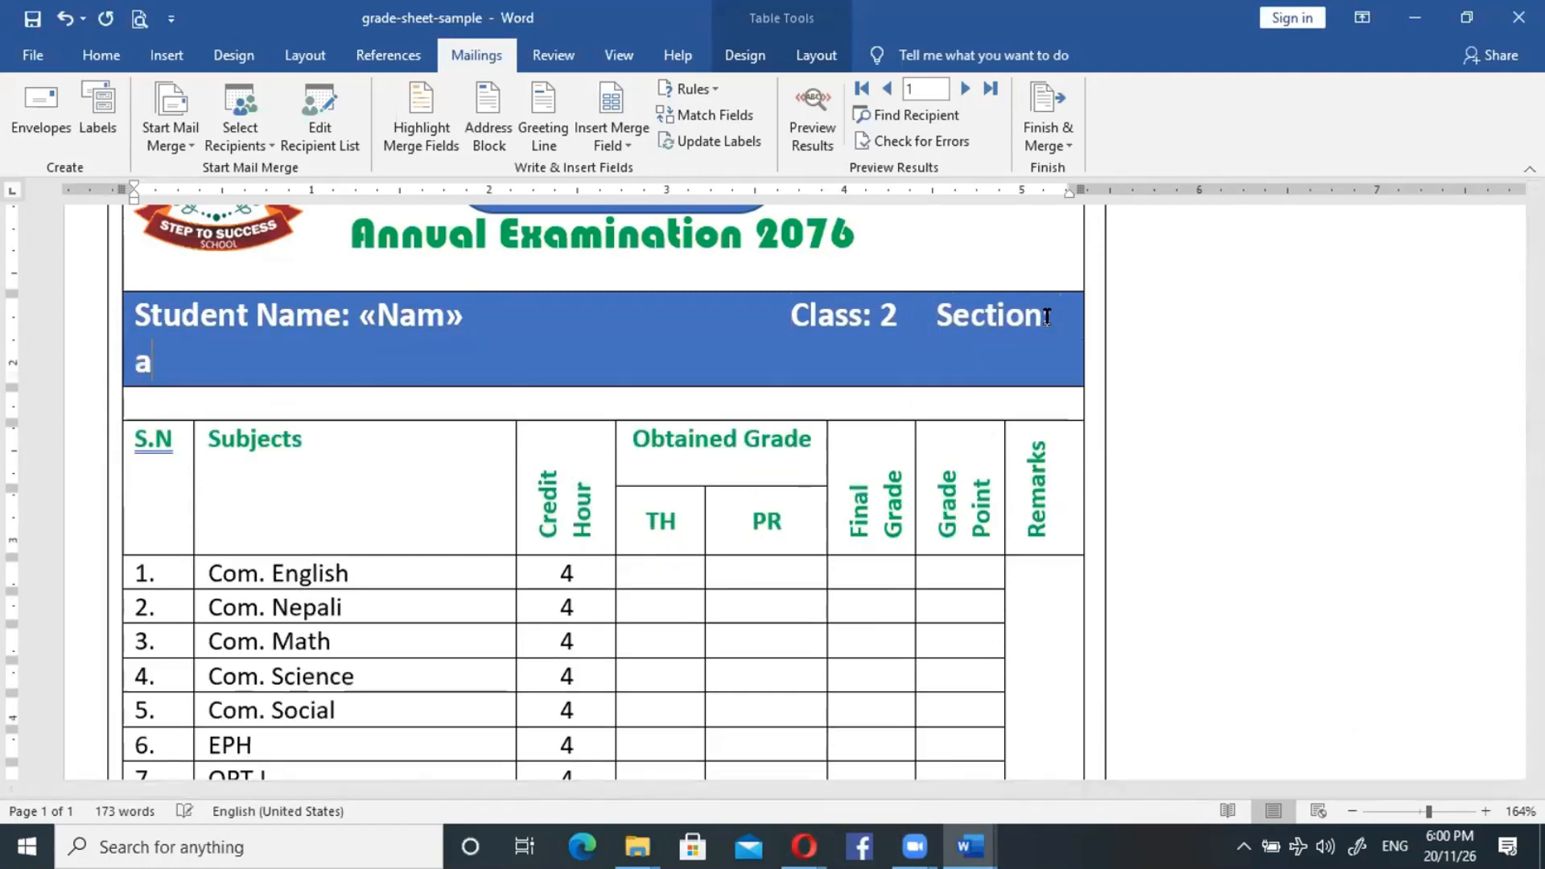
key(BackSpace)
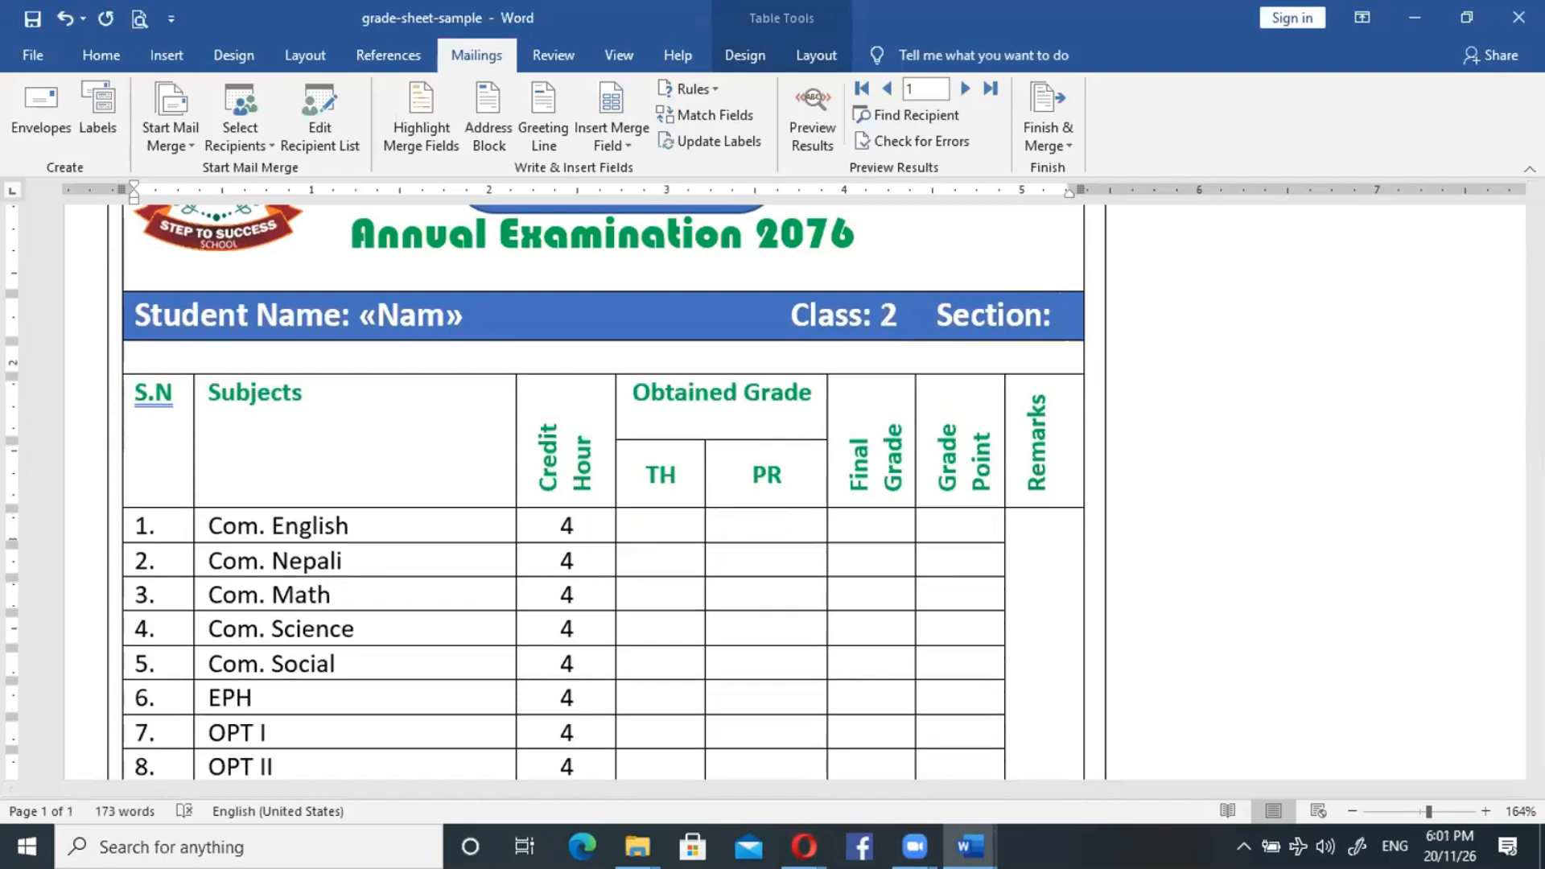
text(A)
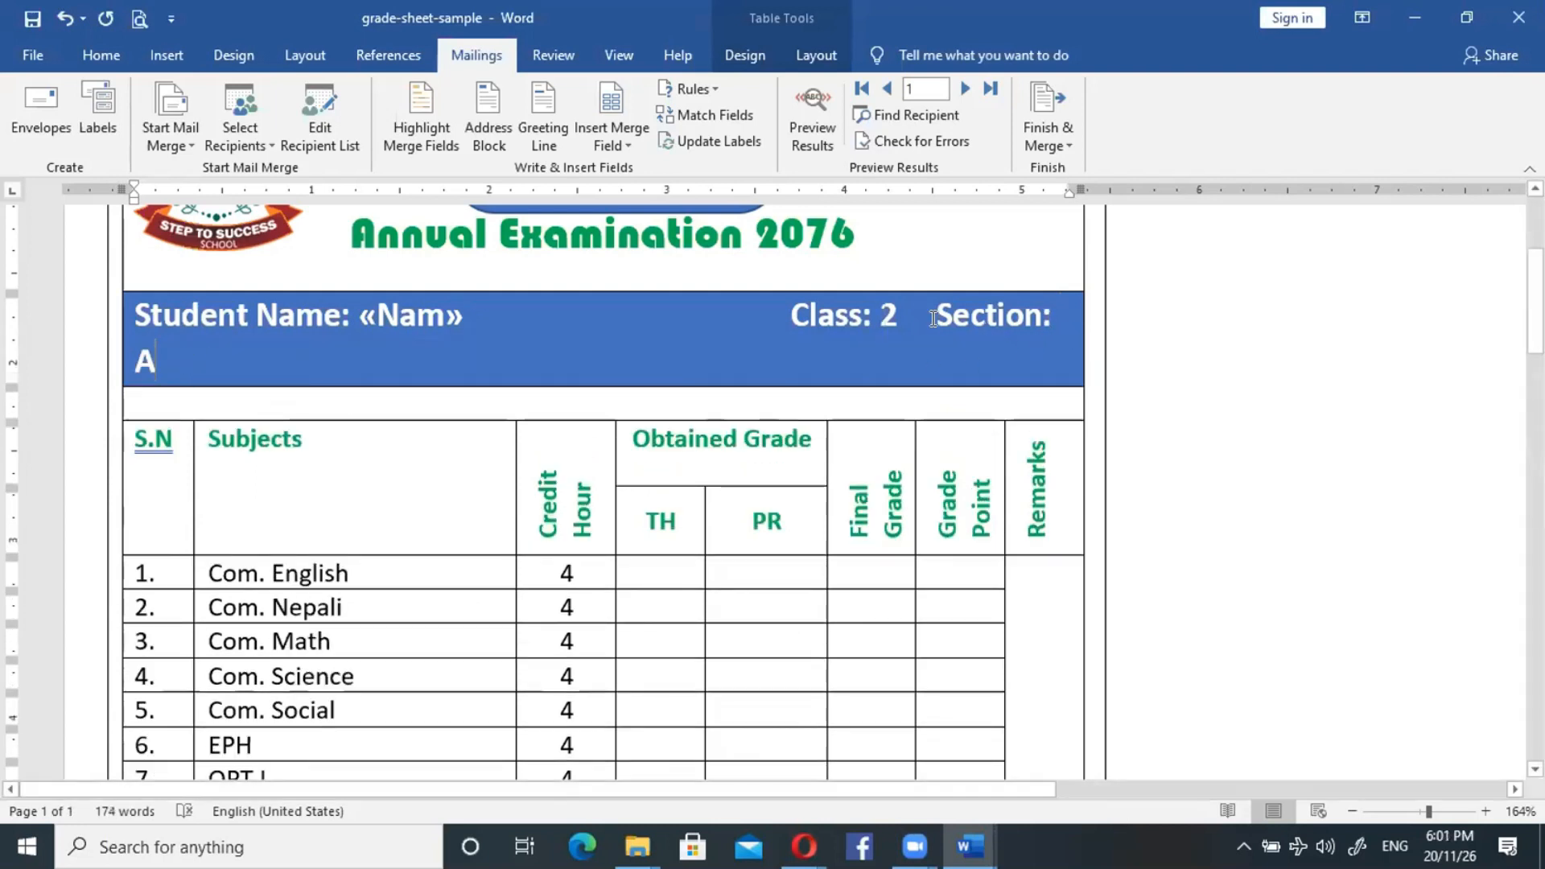
click(787, 316)
key(BackSpace)
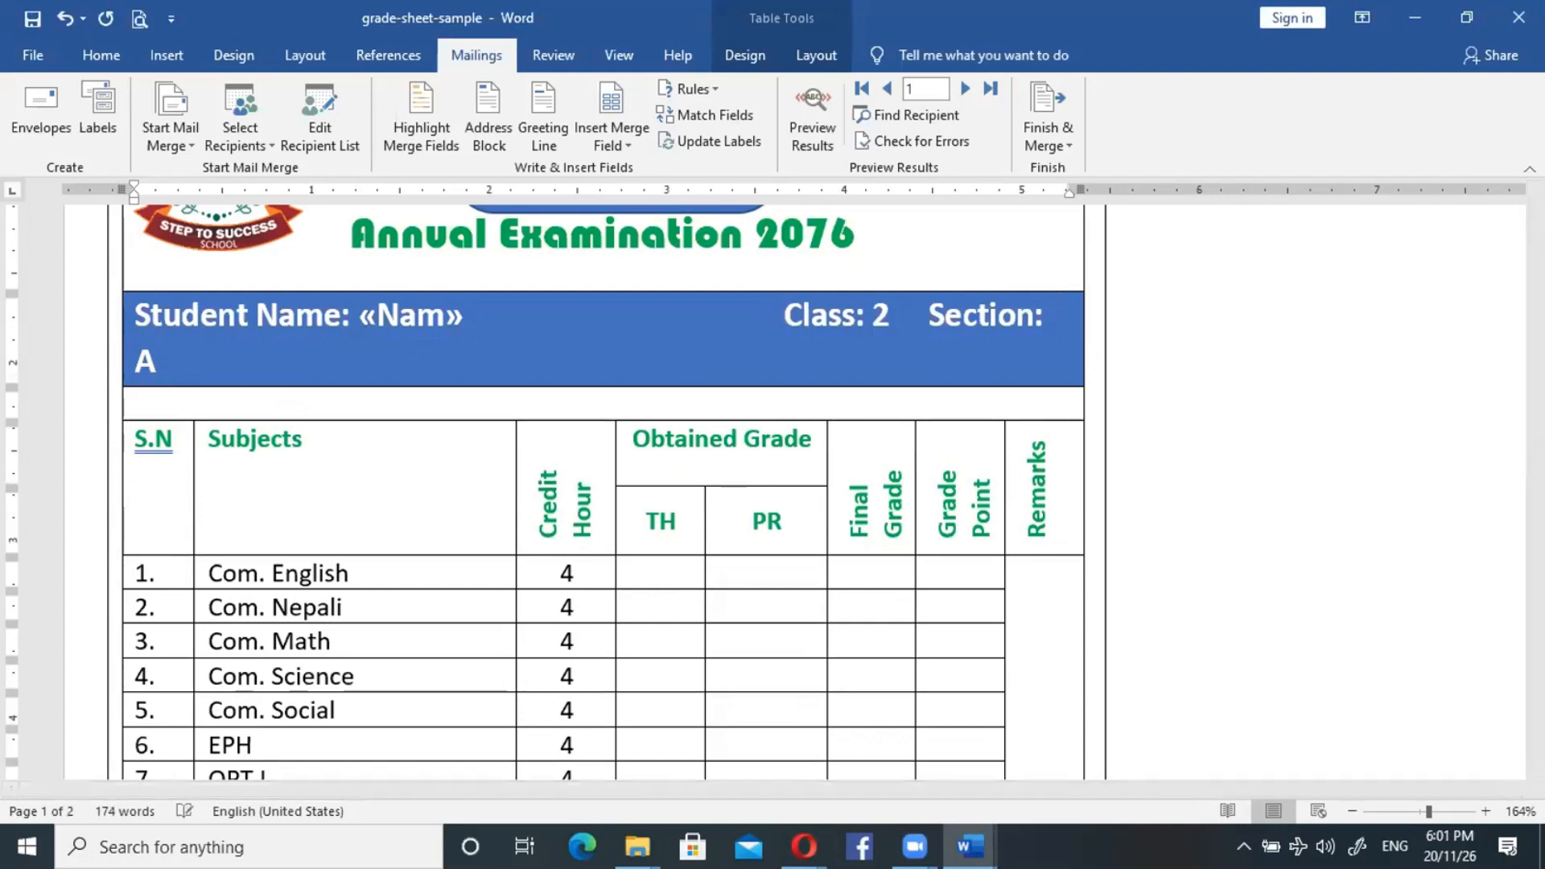
key(BackSpace)
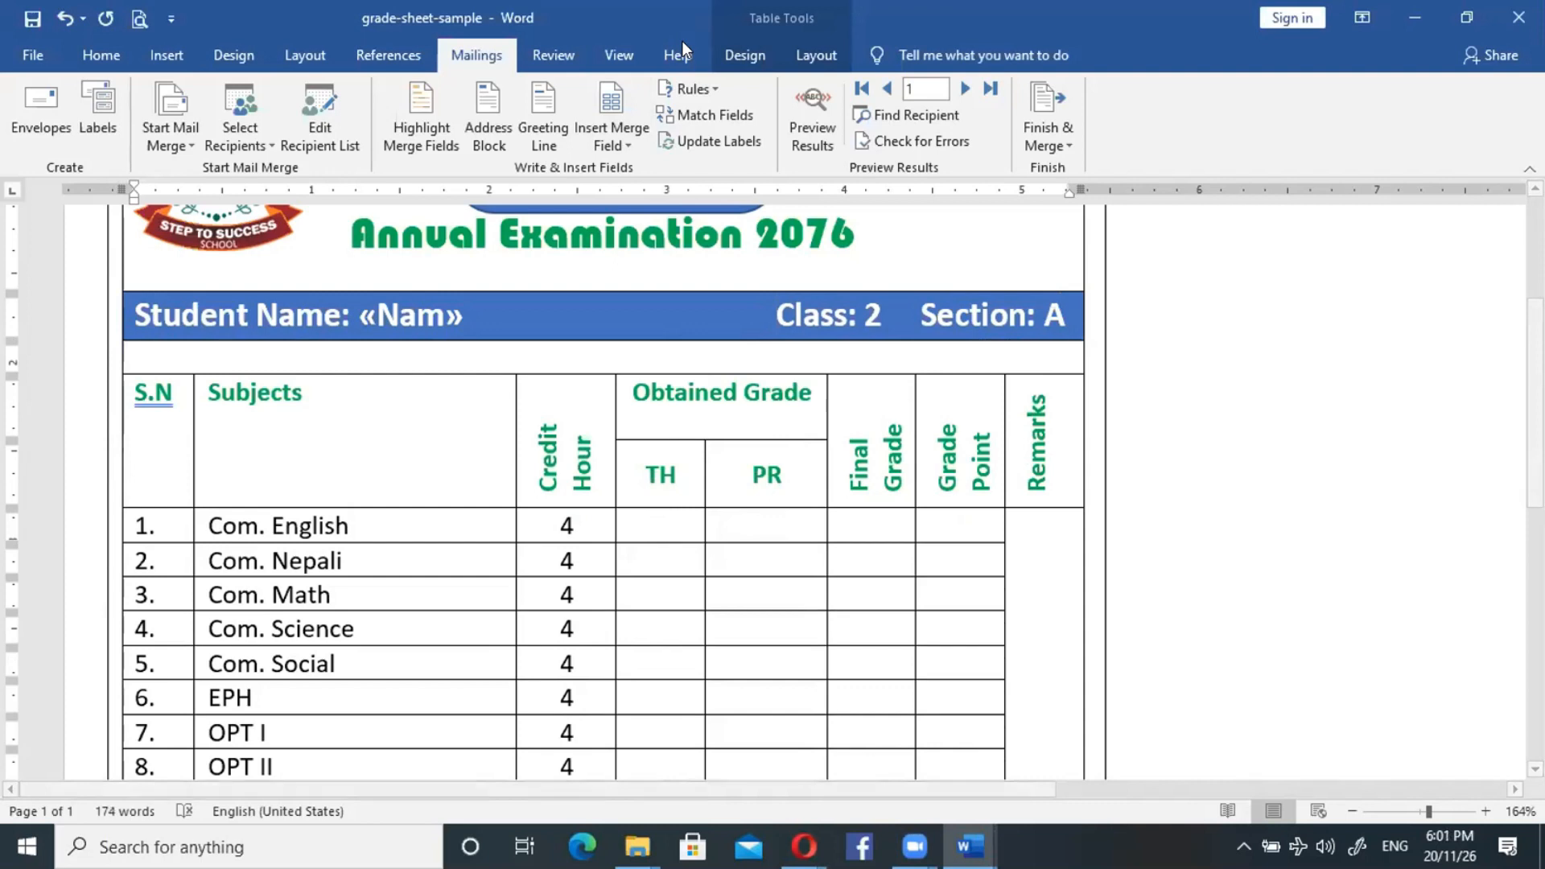
Insert the ETG merge field in the TH cell of the Com. English row.
click(643, 524)
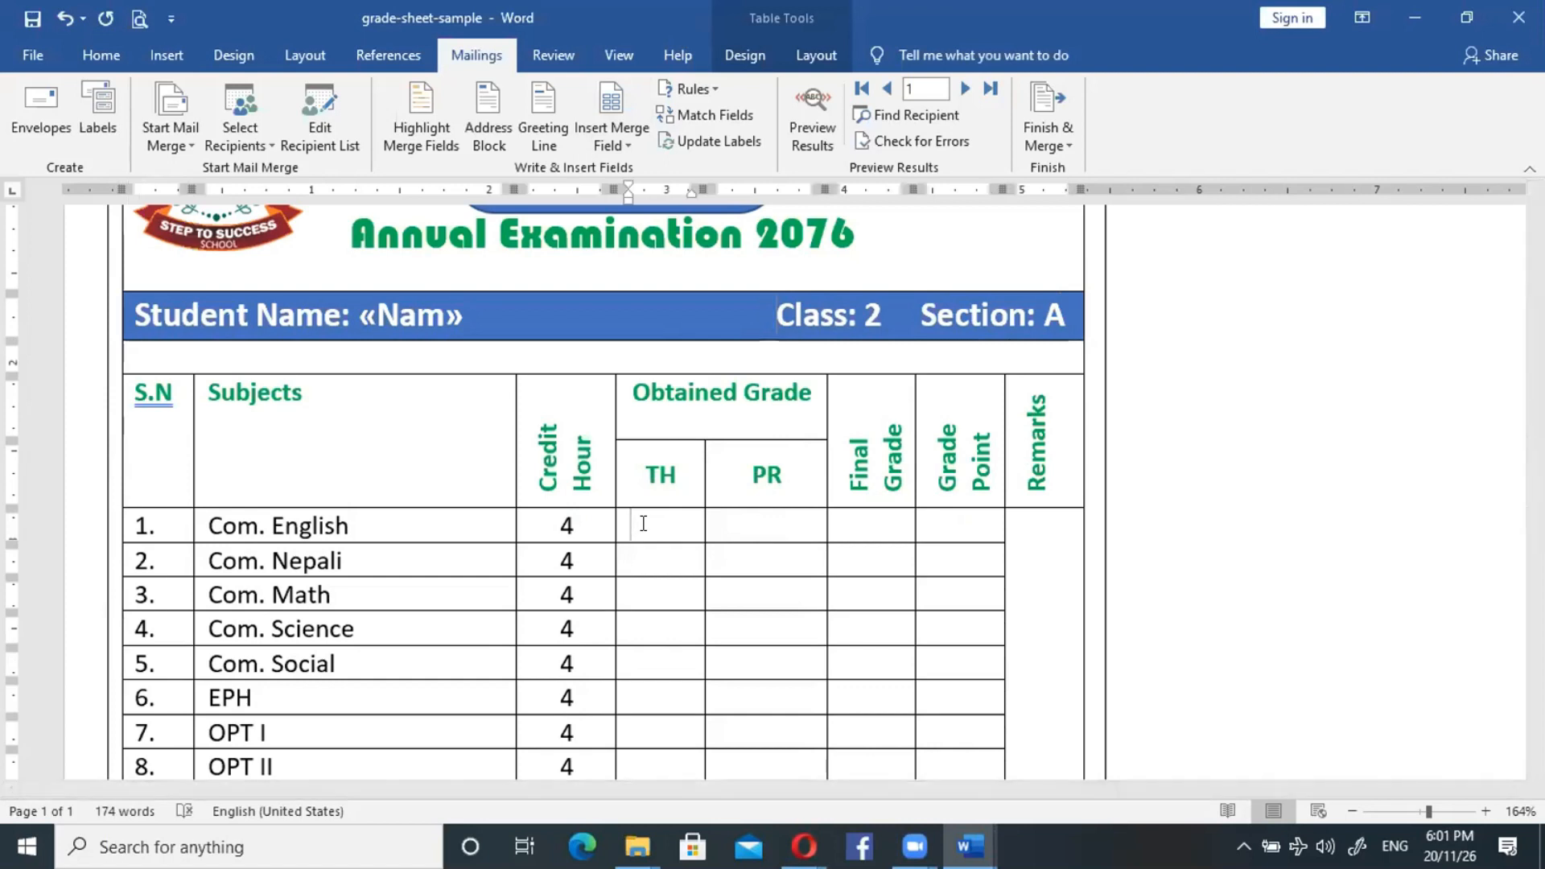
click(631, 145)
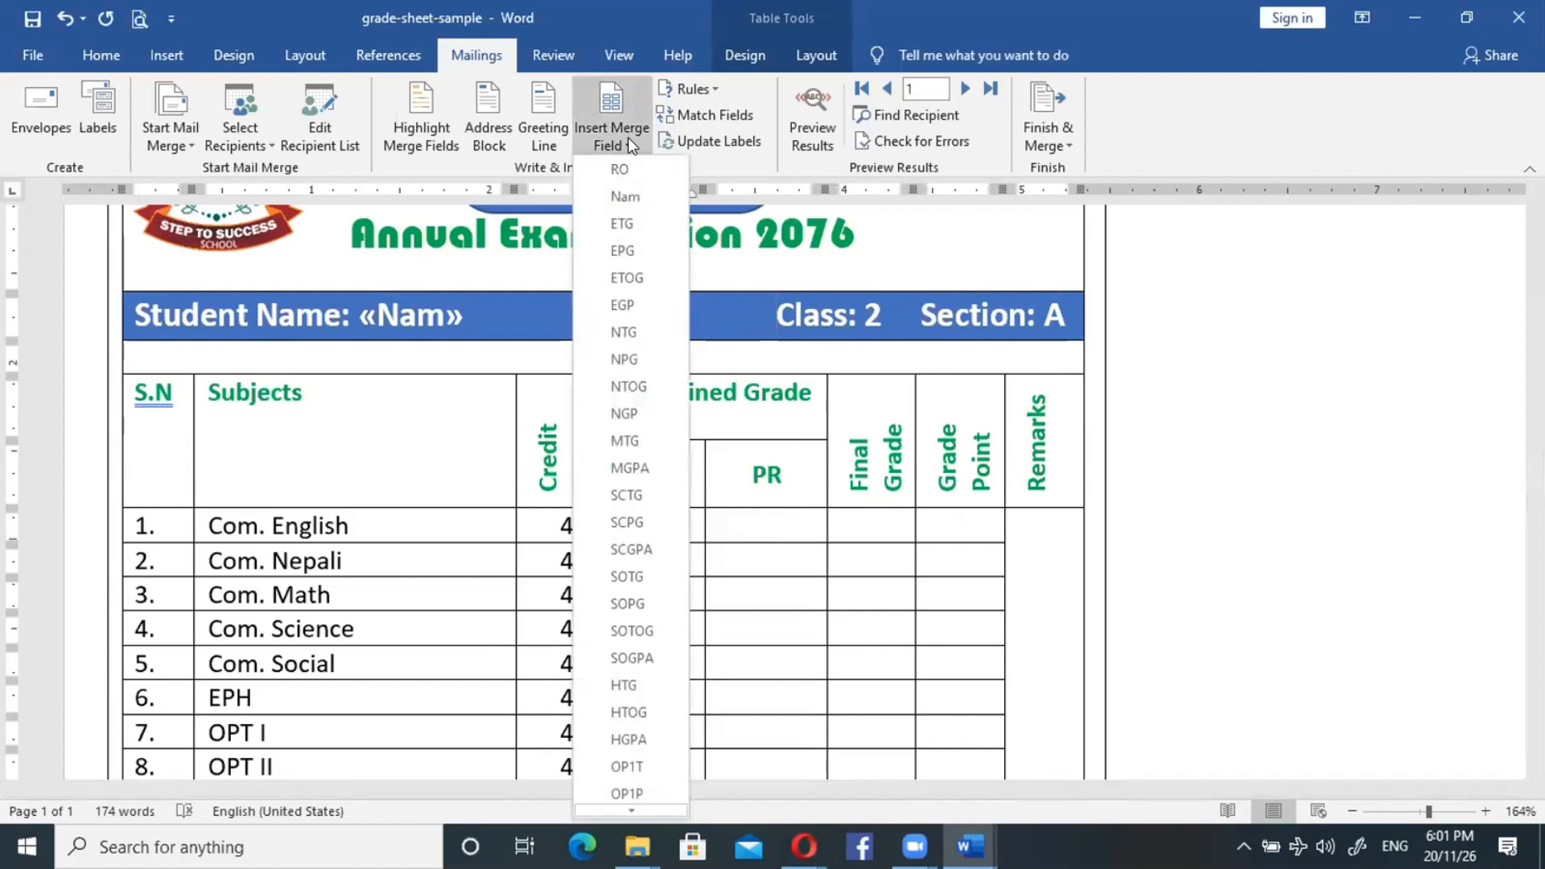
click(621, 225)
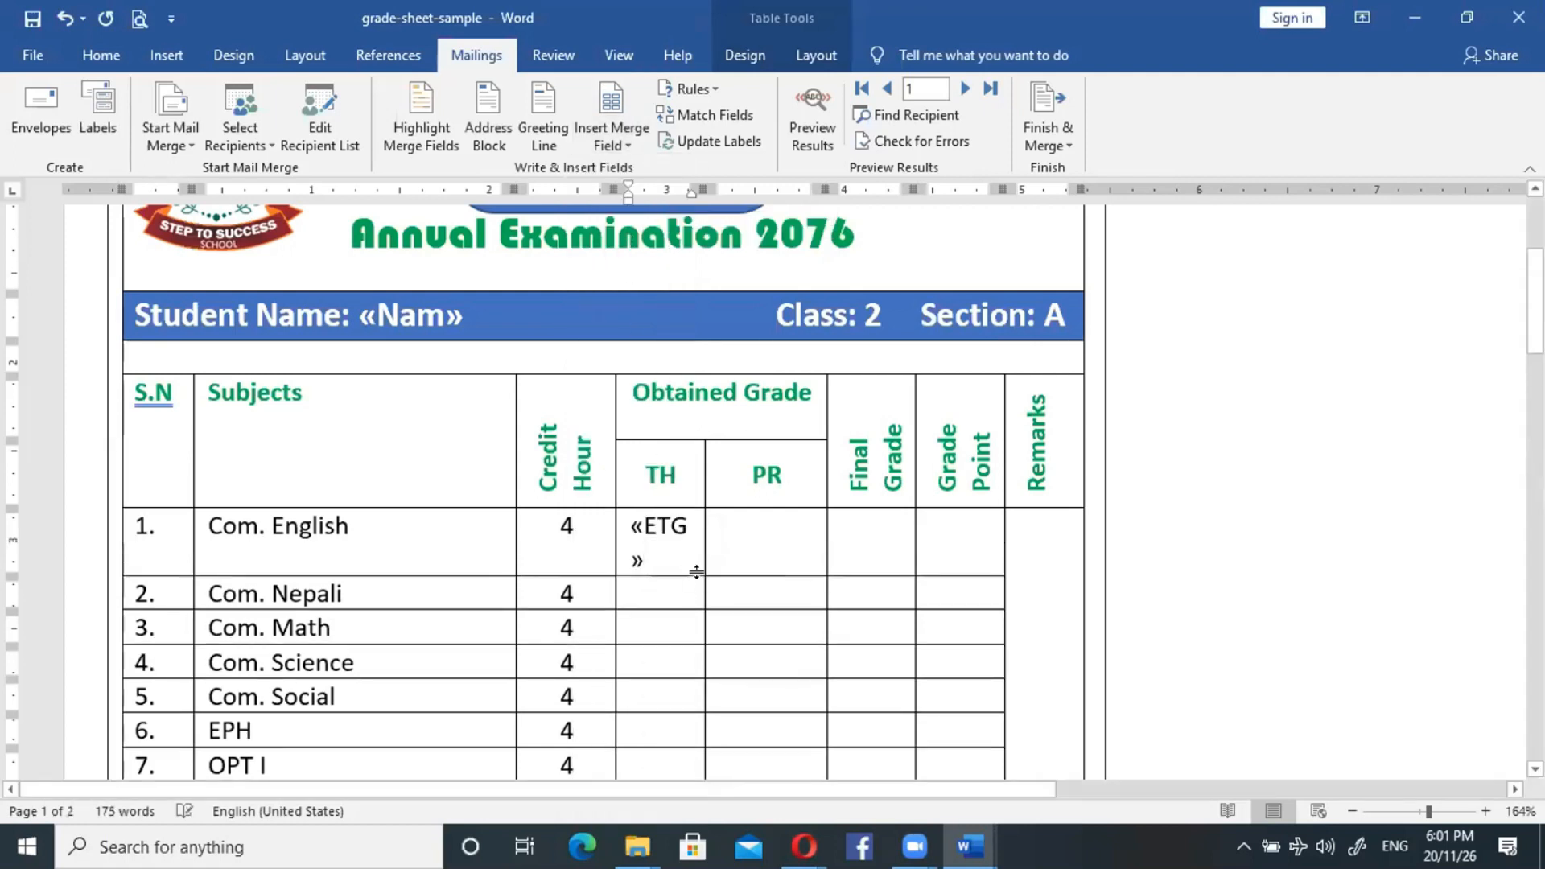
Insert the EPG, ETOG and EGP merge fields in the PR, Final Grade and Grade Point cells of the Com. English row.
click(743, 535)
click(618, 135)
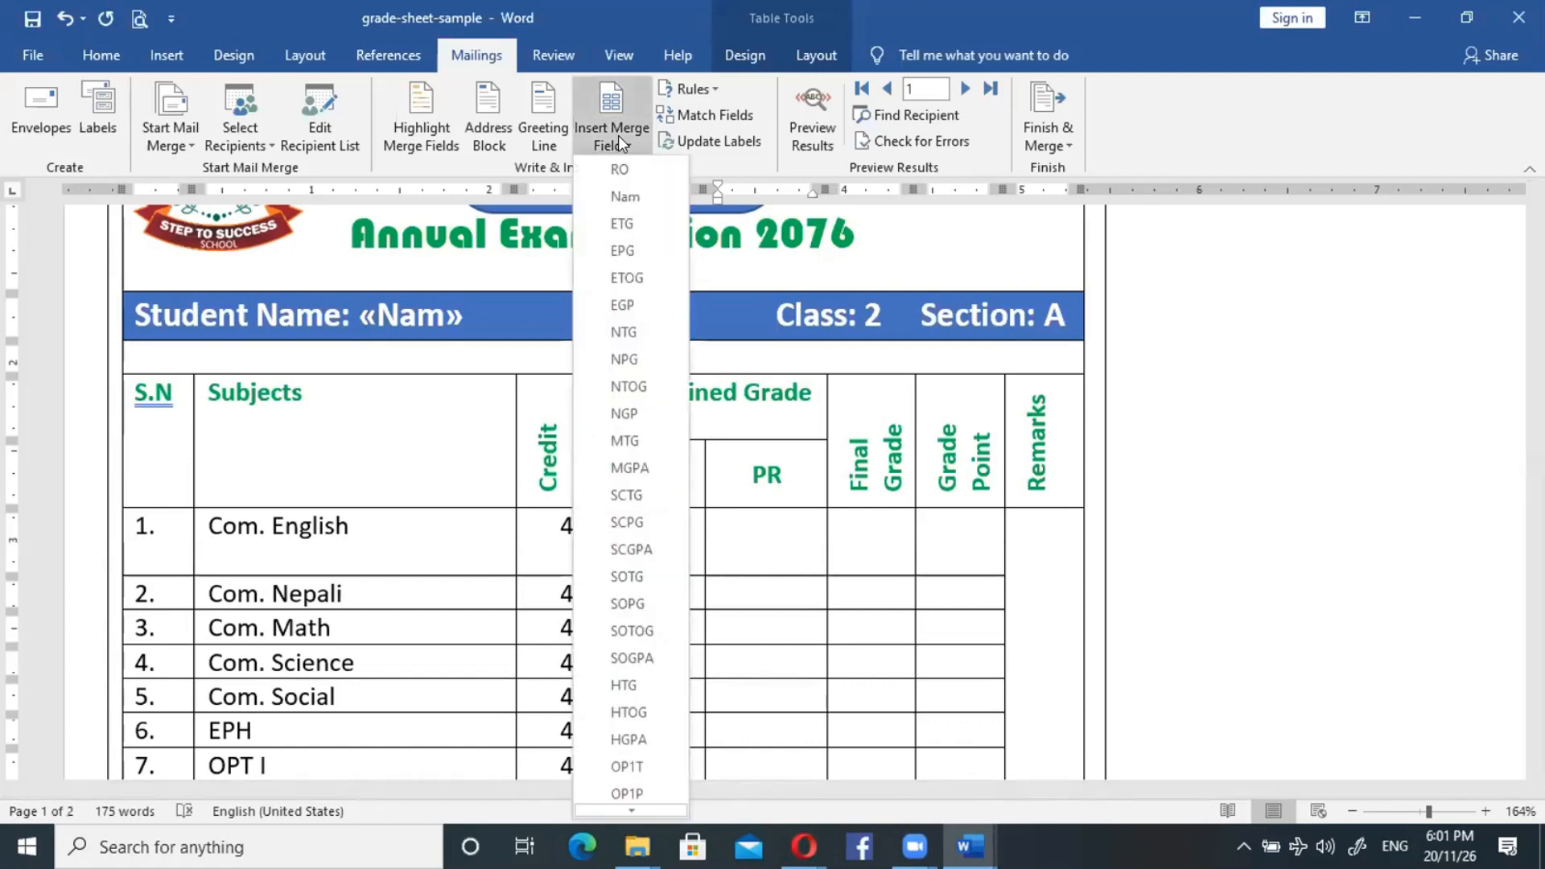
click(621, 251)
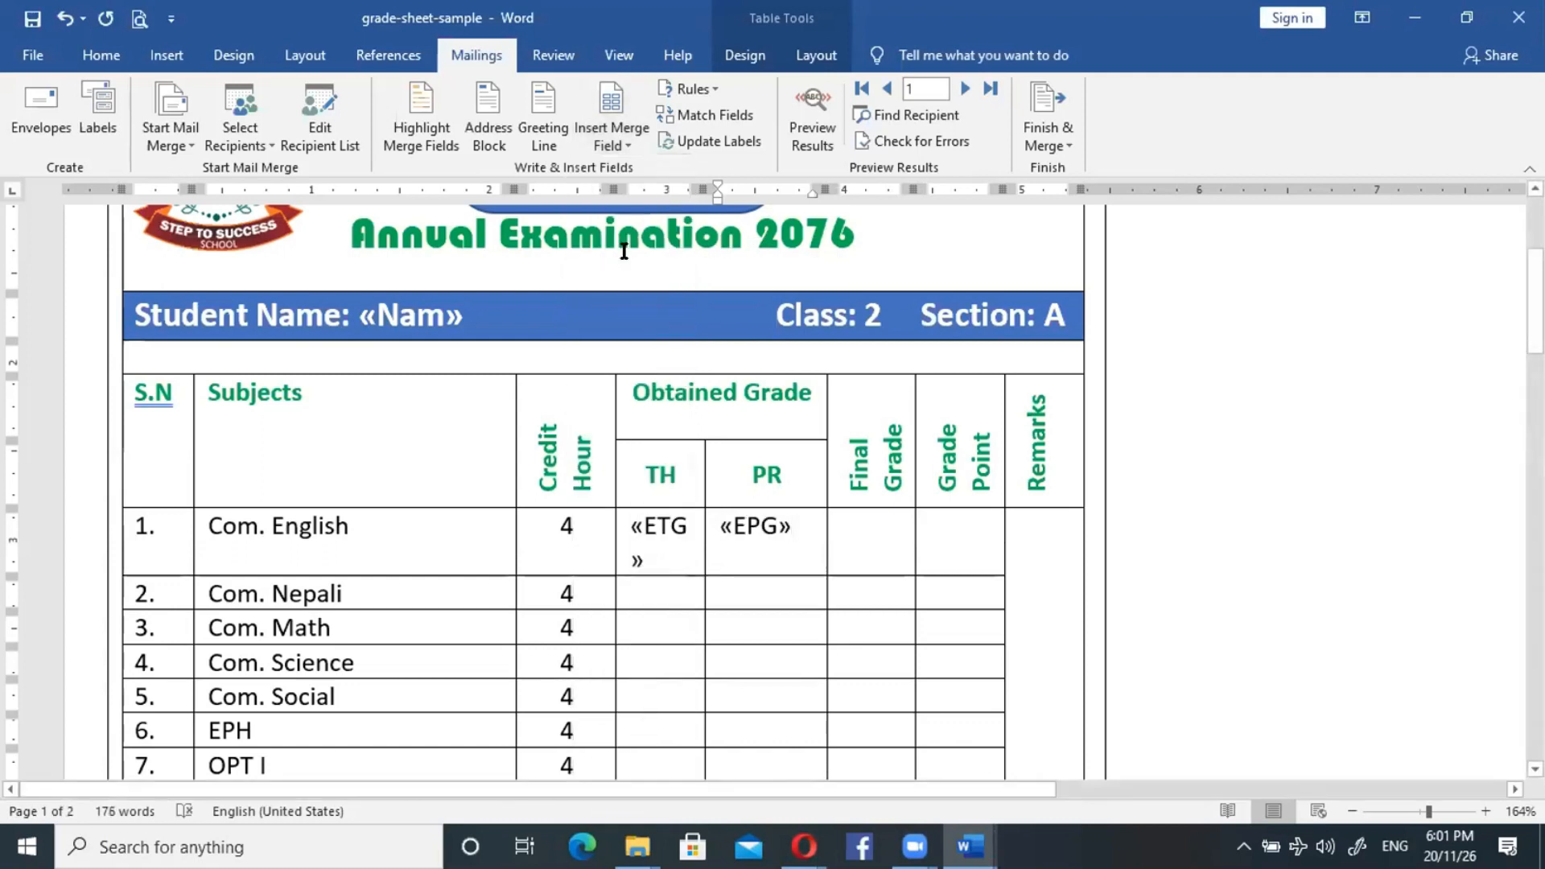
click(840, 529)
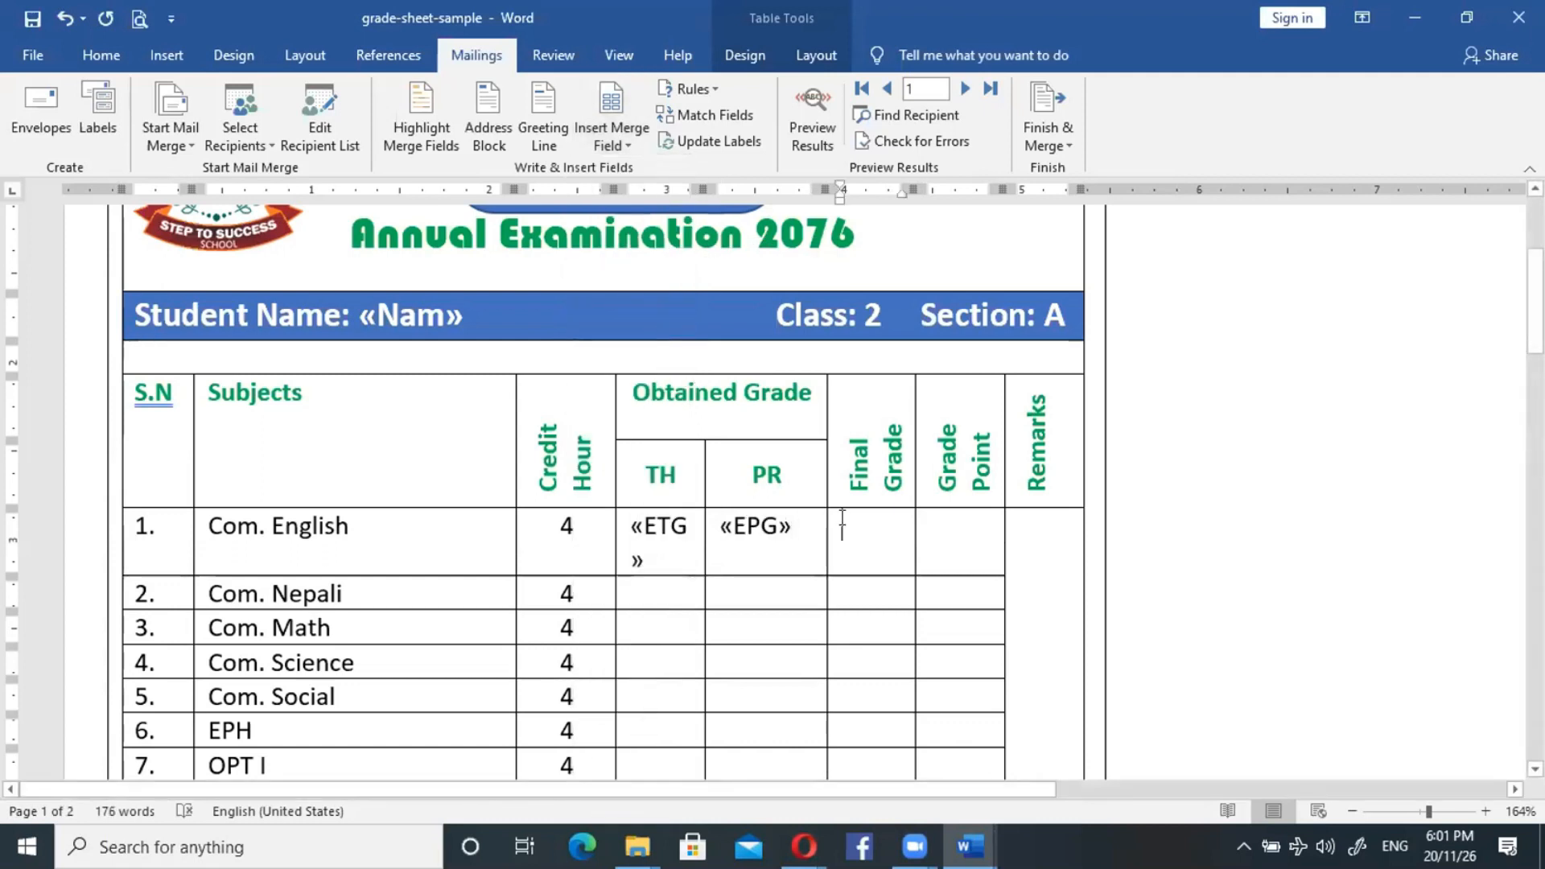
click(636, 138)
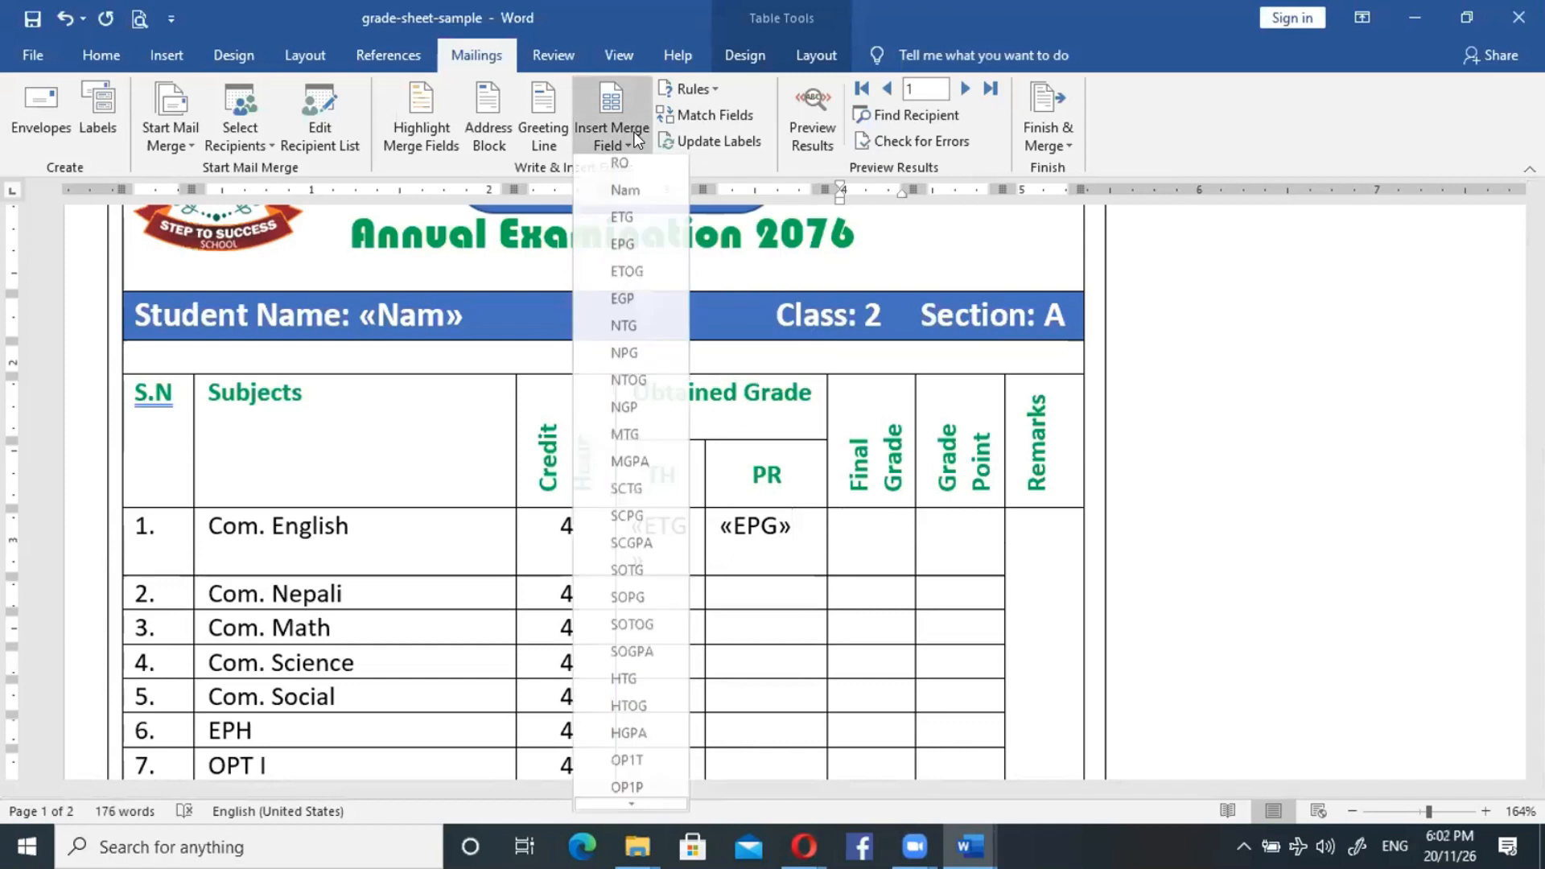
click(636, 276)
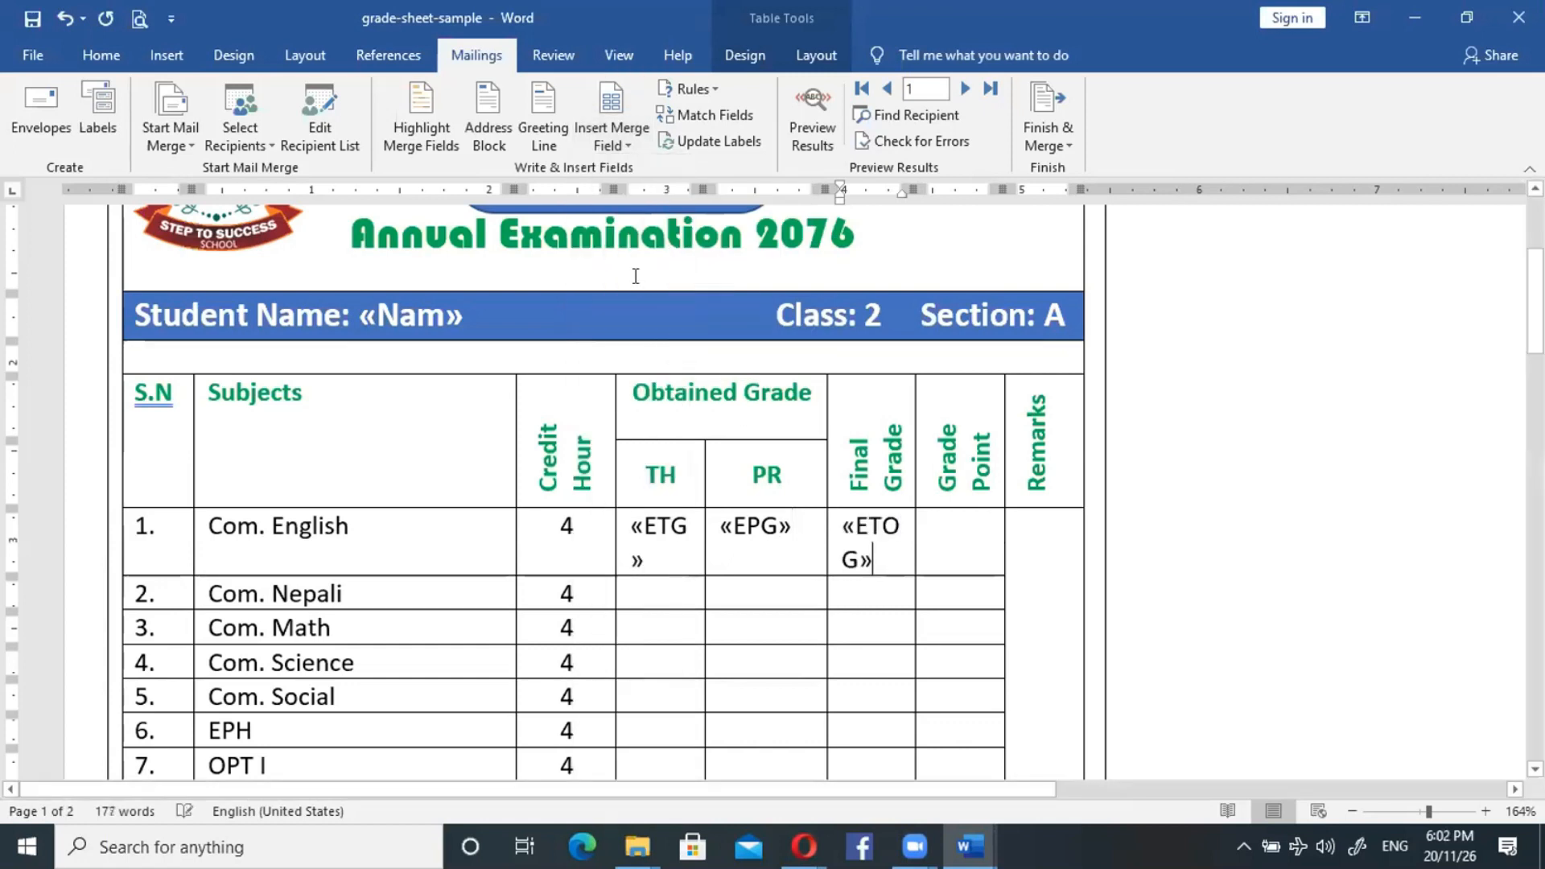
click(938, 540)
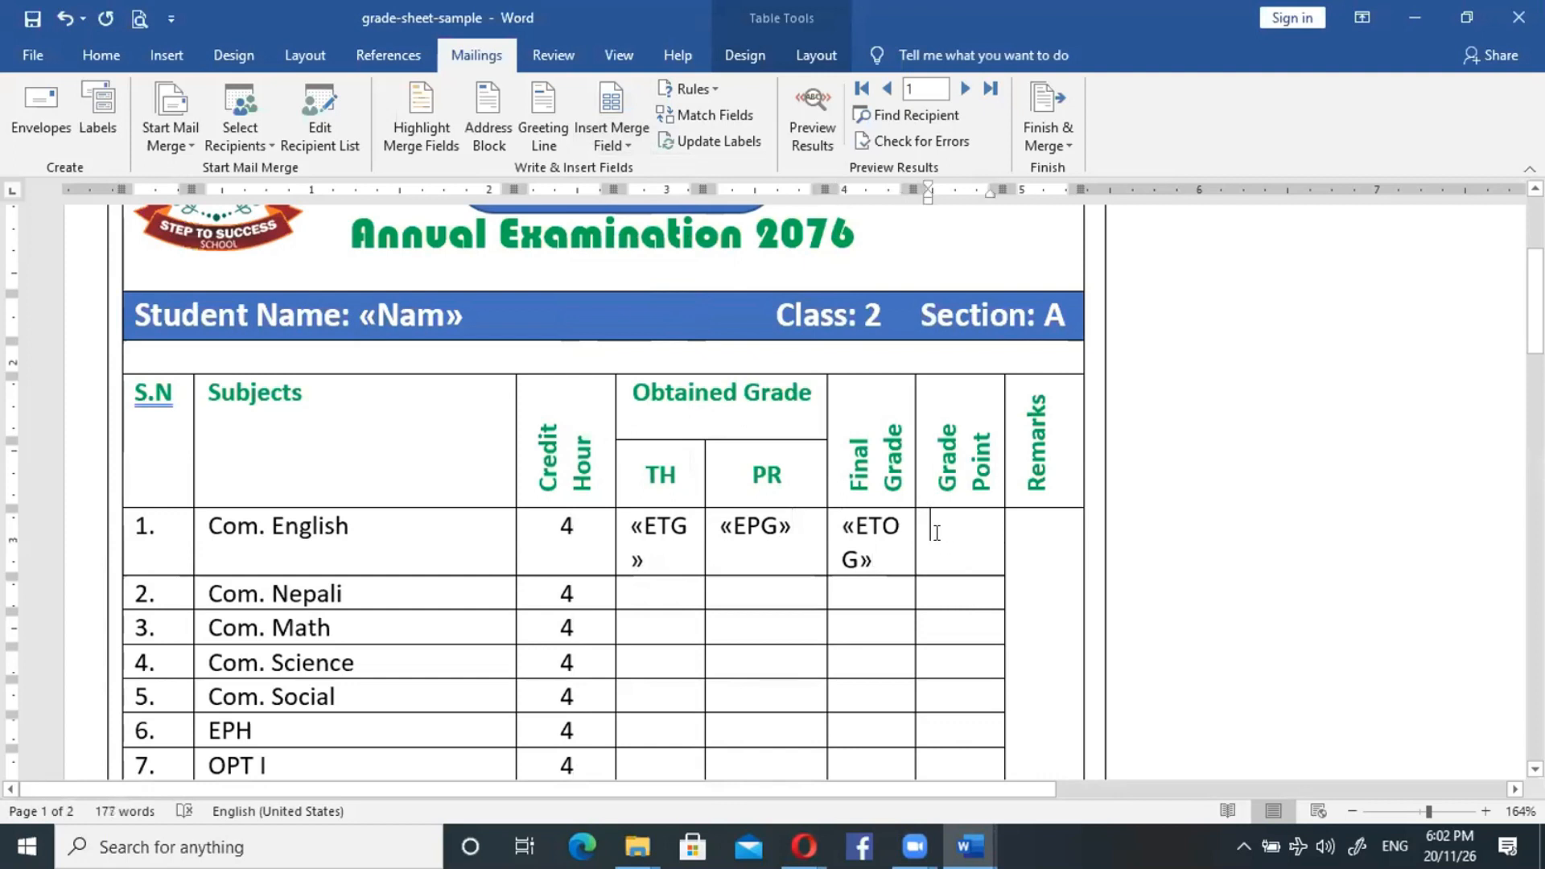
click(626, 135)
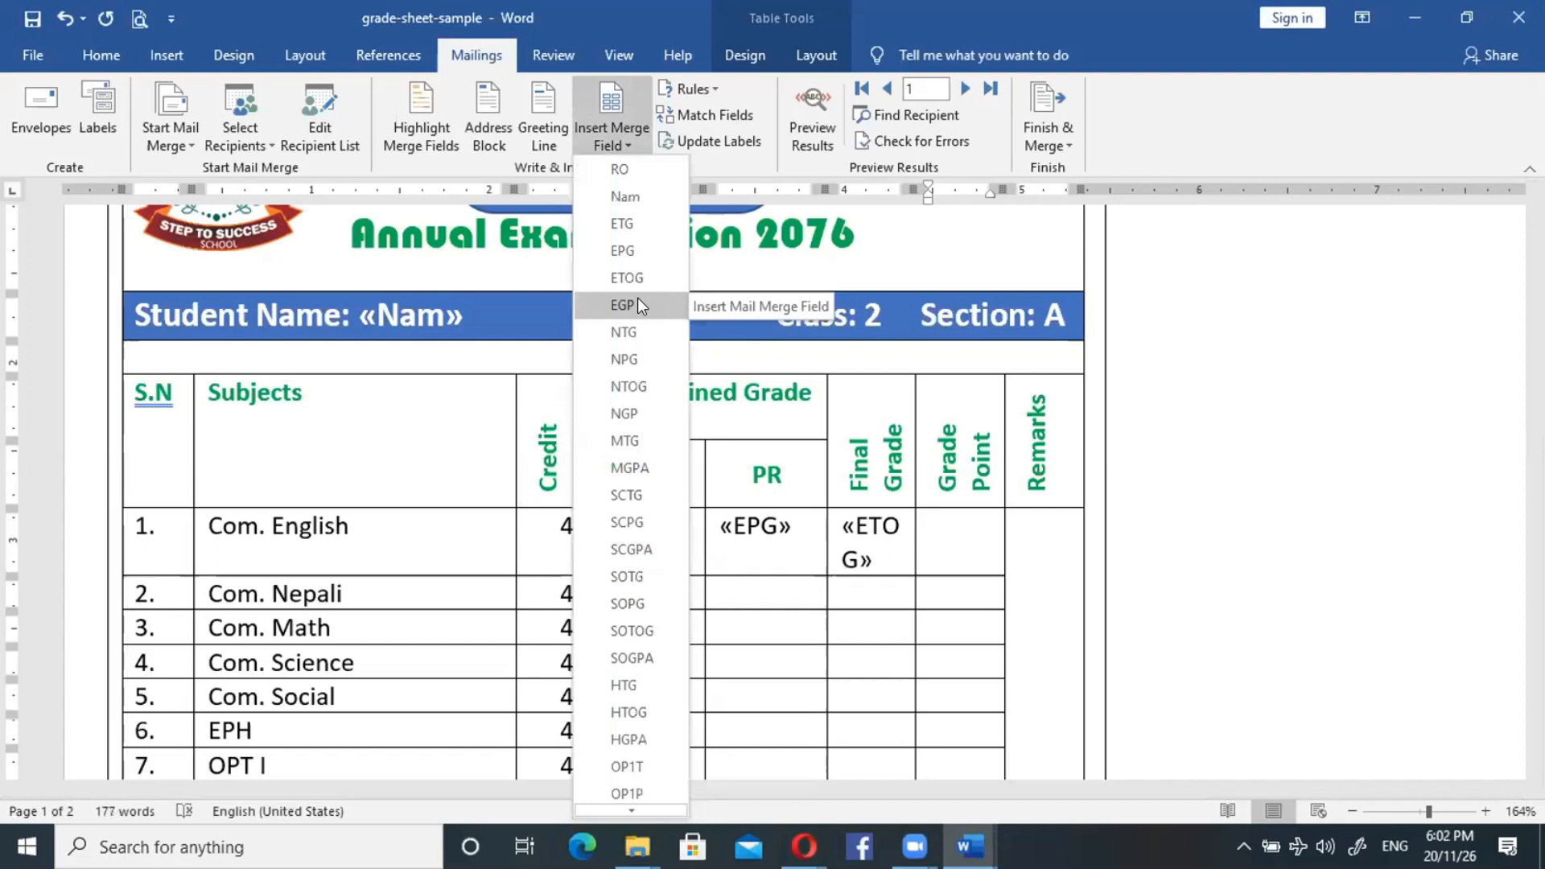
key(Escape)
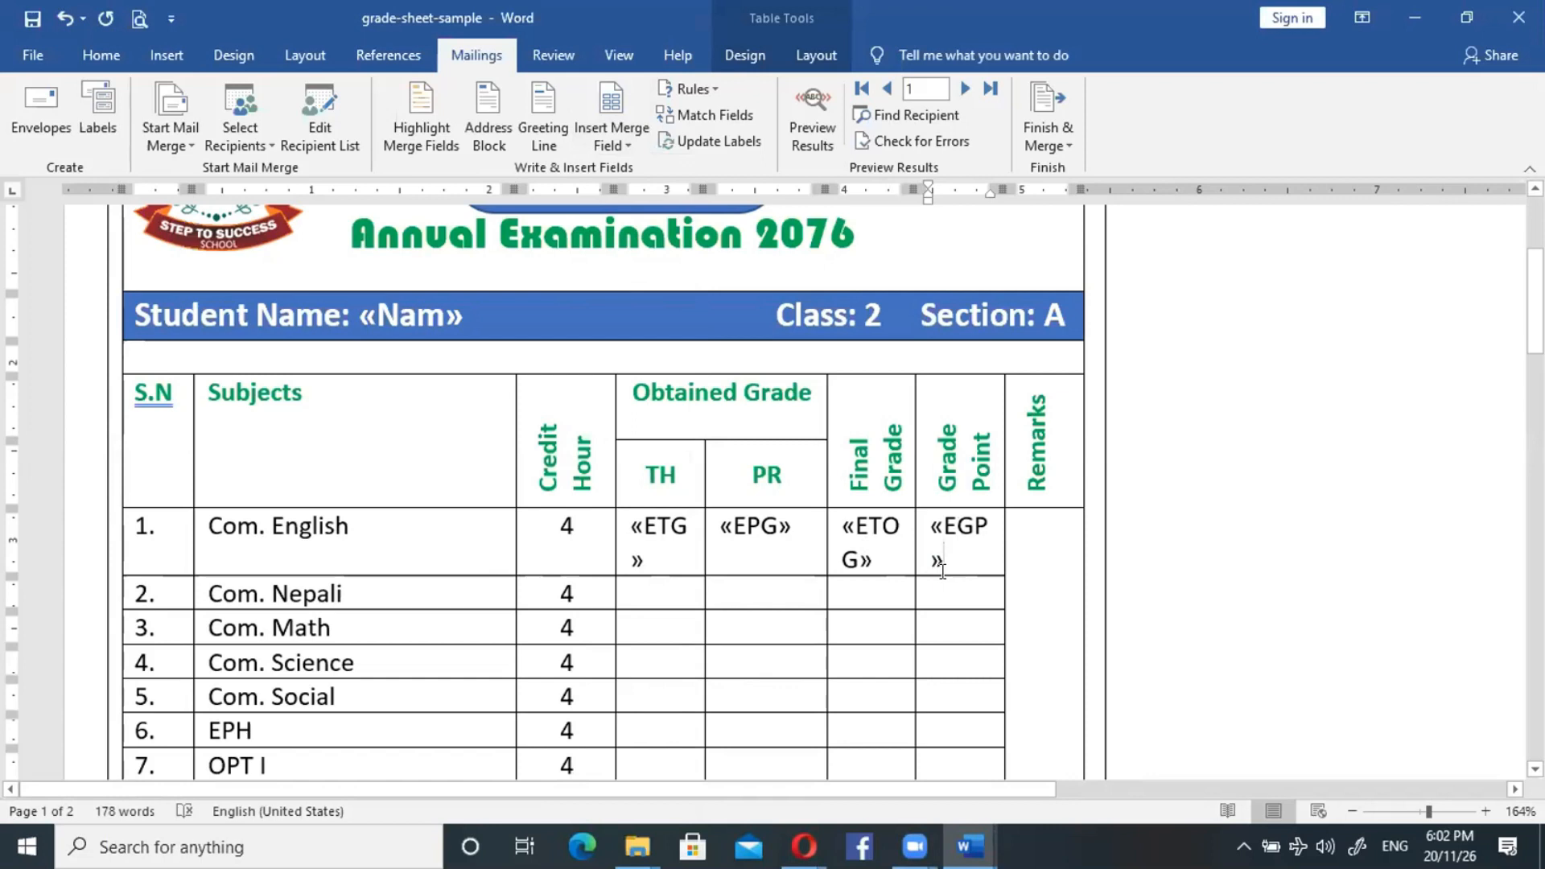
Insert the NTG and NPG merge fields in the TH and PR cells of the Com. Nepali row.
click(649, 590)
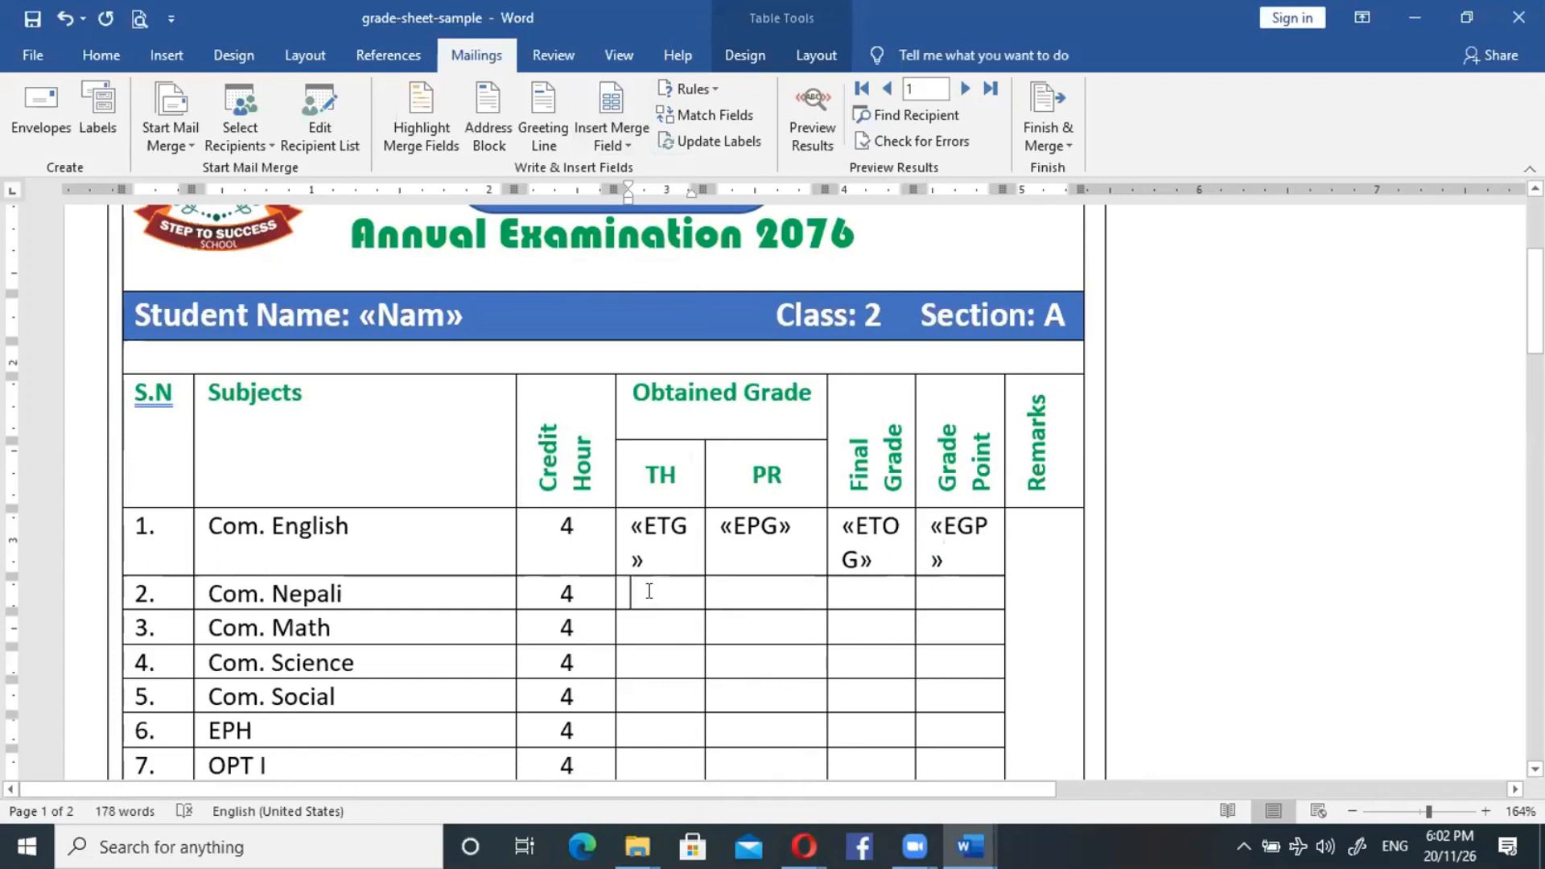
click(631, 139)
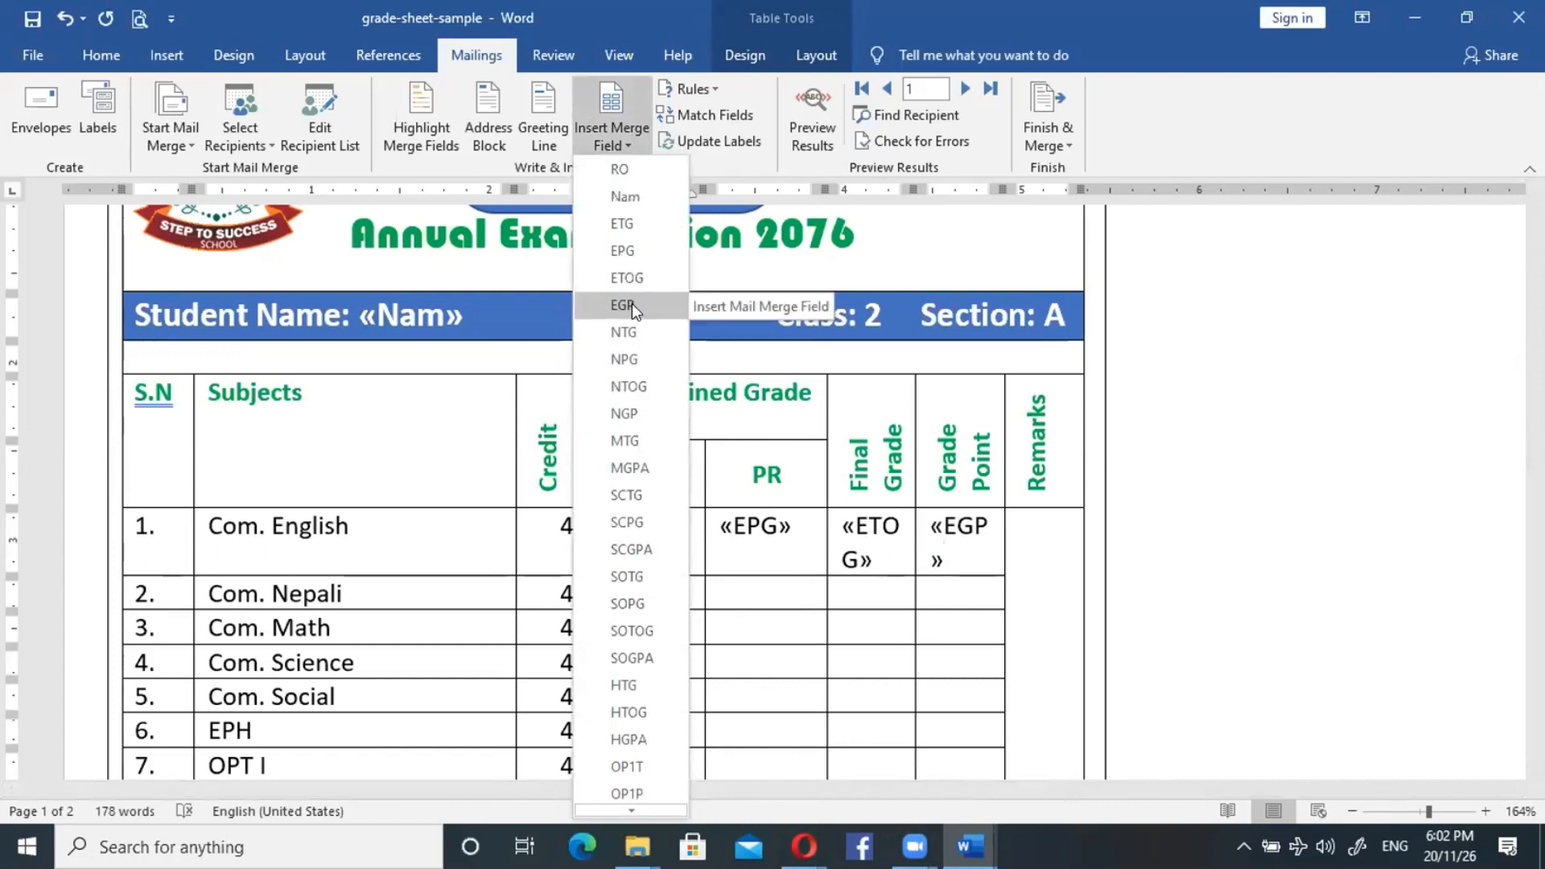
click(635, 328)
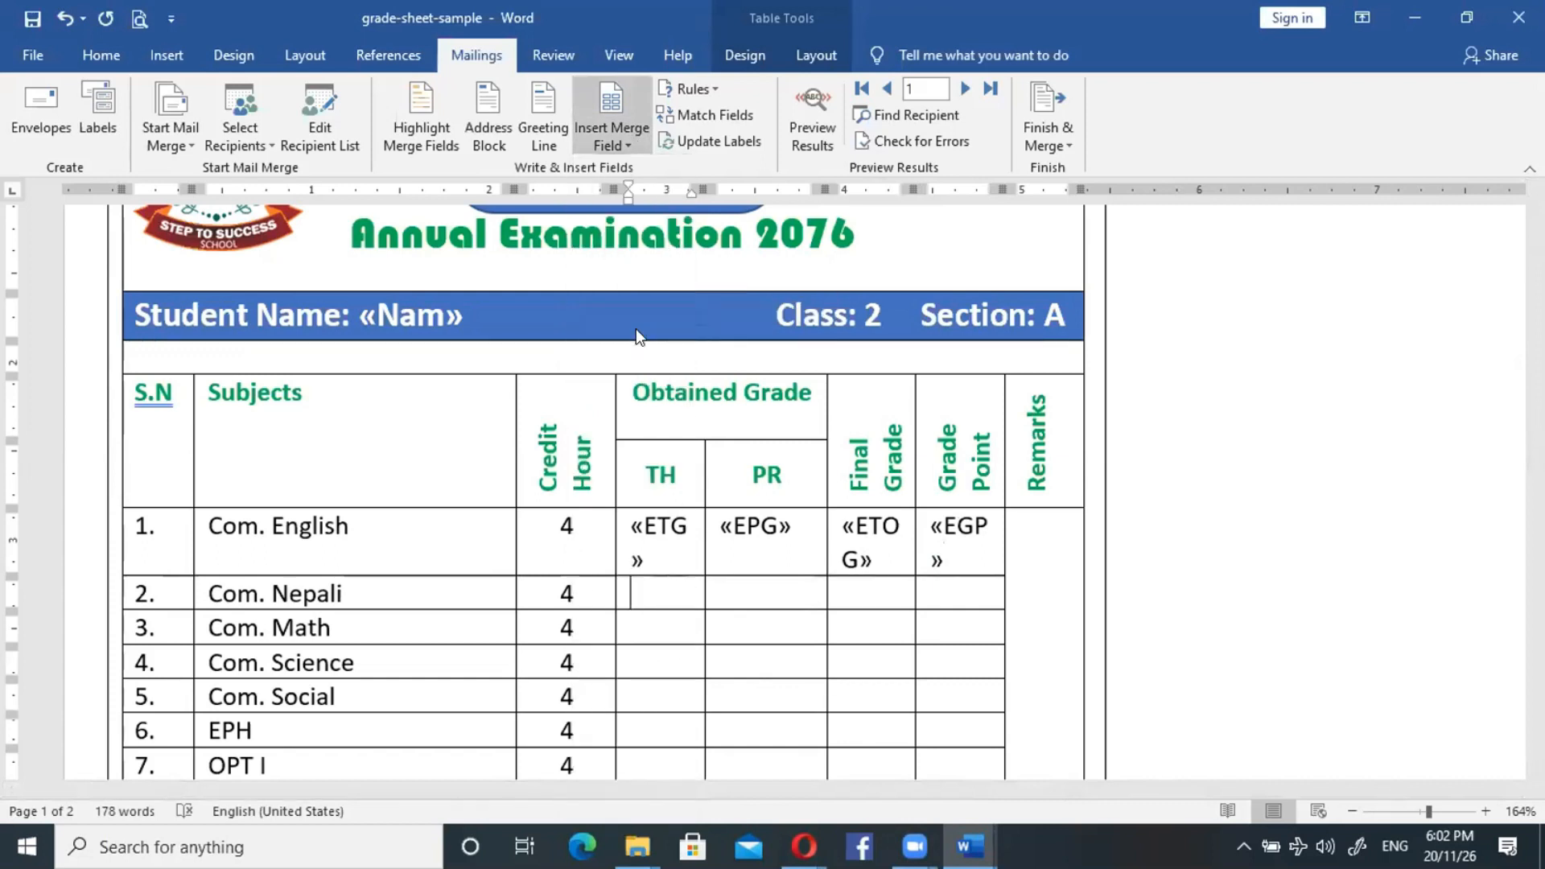
click(734, 608)
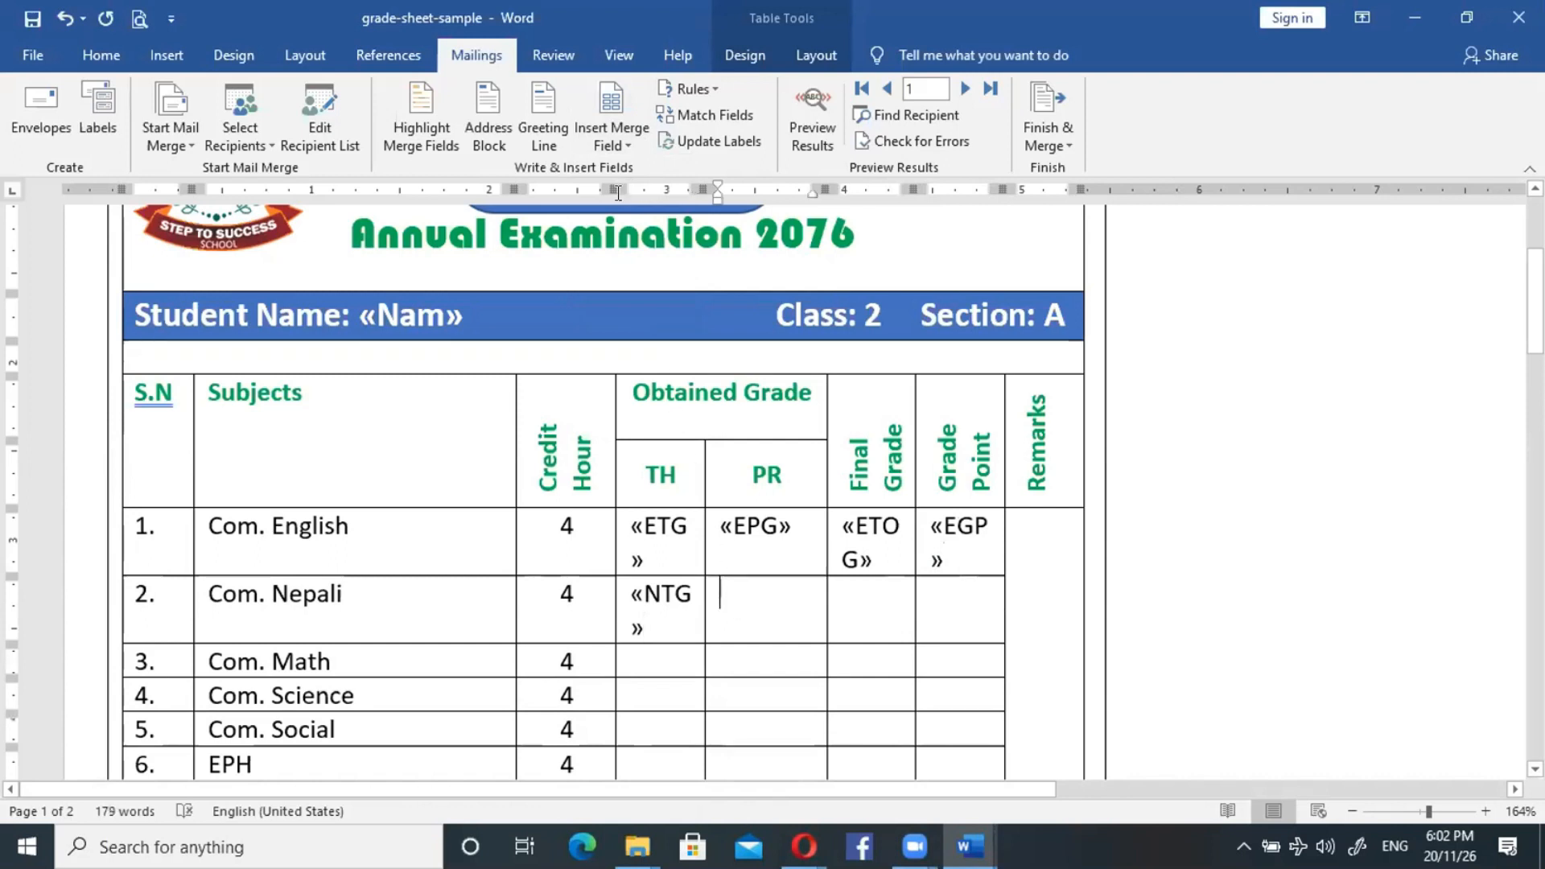
click(620, 140)
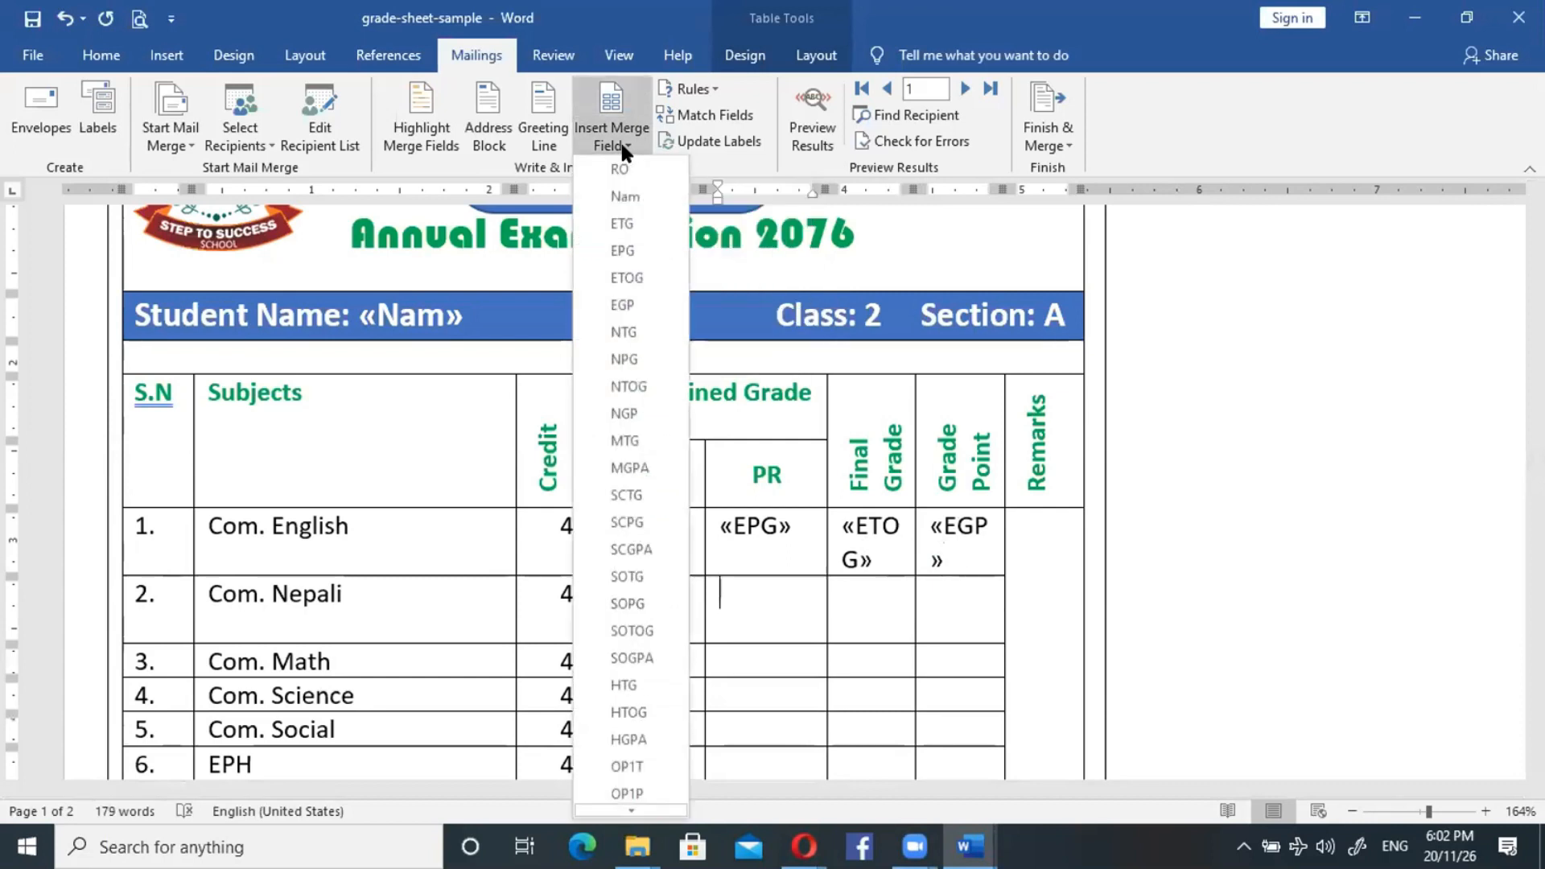
click(635, 359)
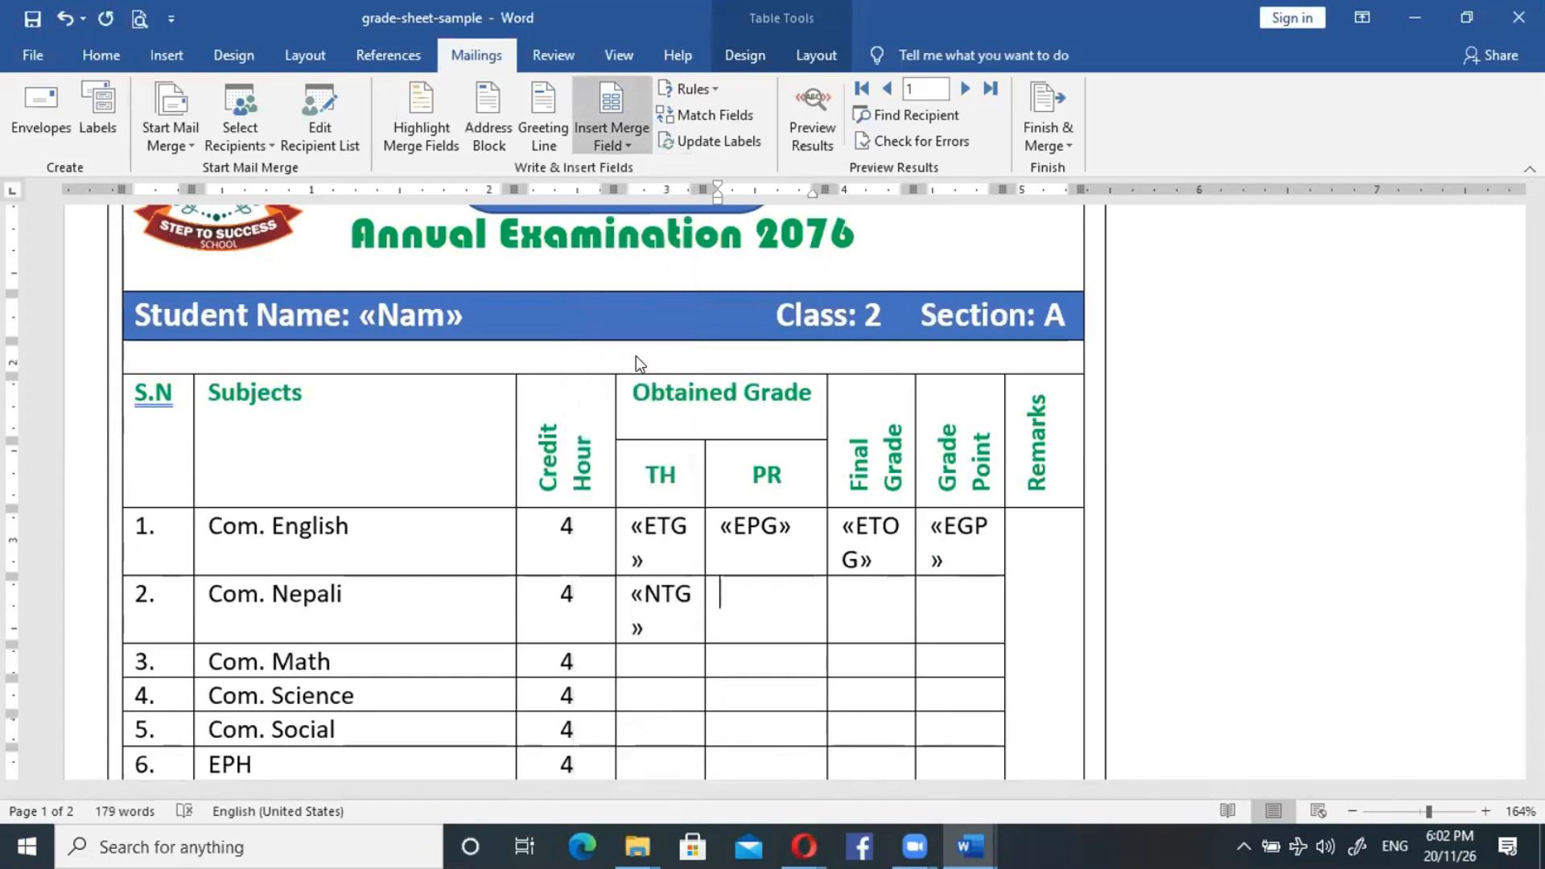
Insert the NTOG and NGP merge fields in the Final Grade and Grade Point cells of the Com. Nepali row.
click(840, 602)
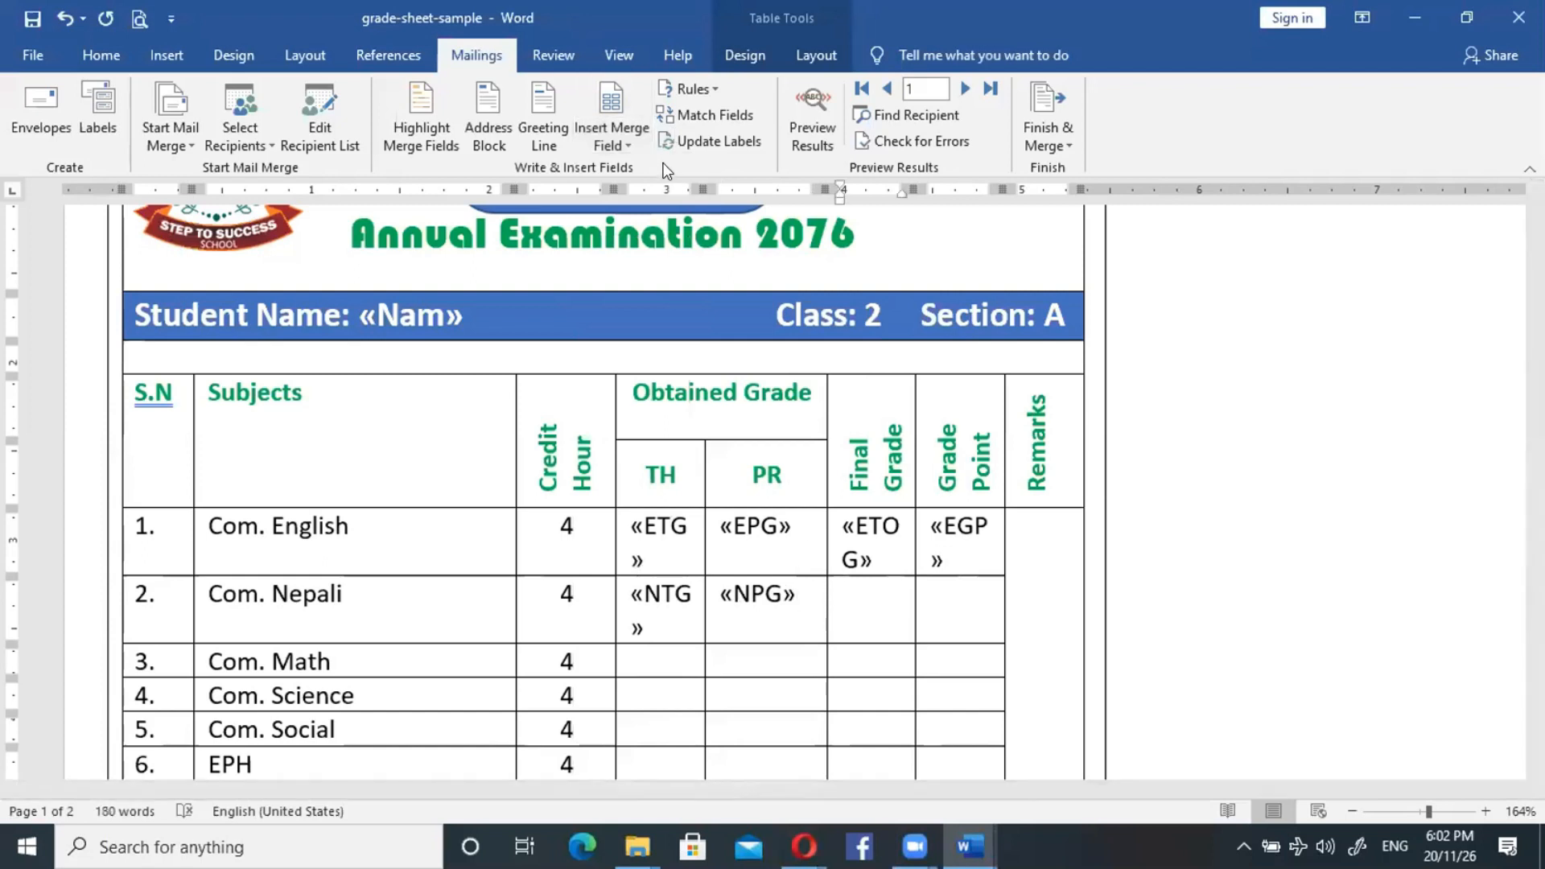
click(627, 146)
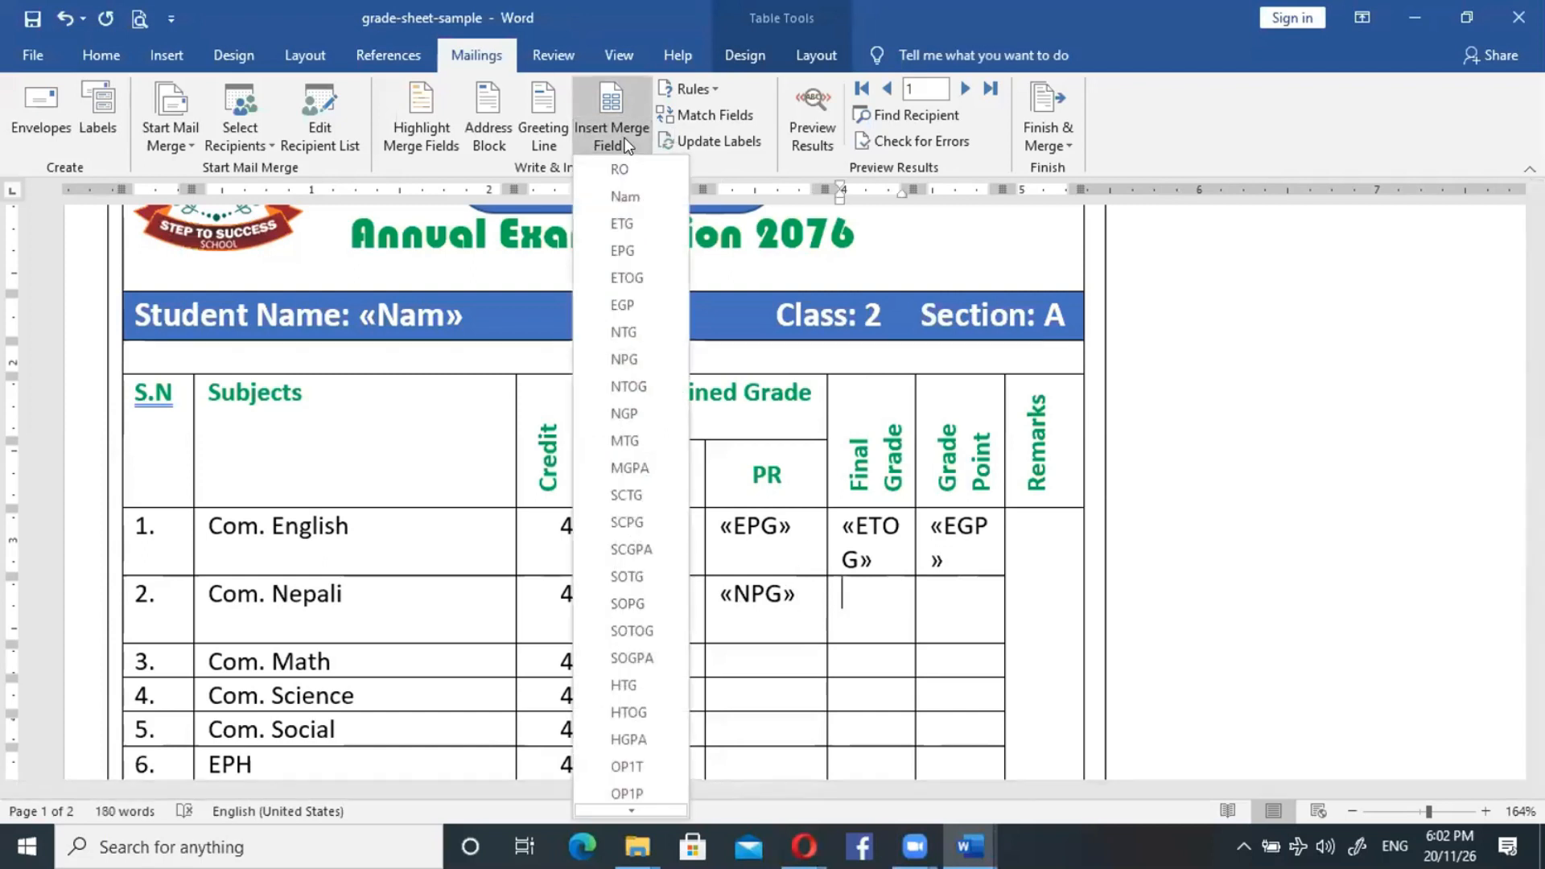
click(644, 388)
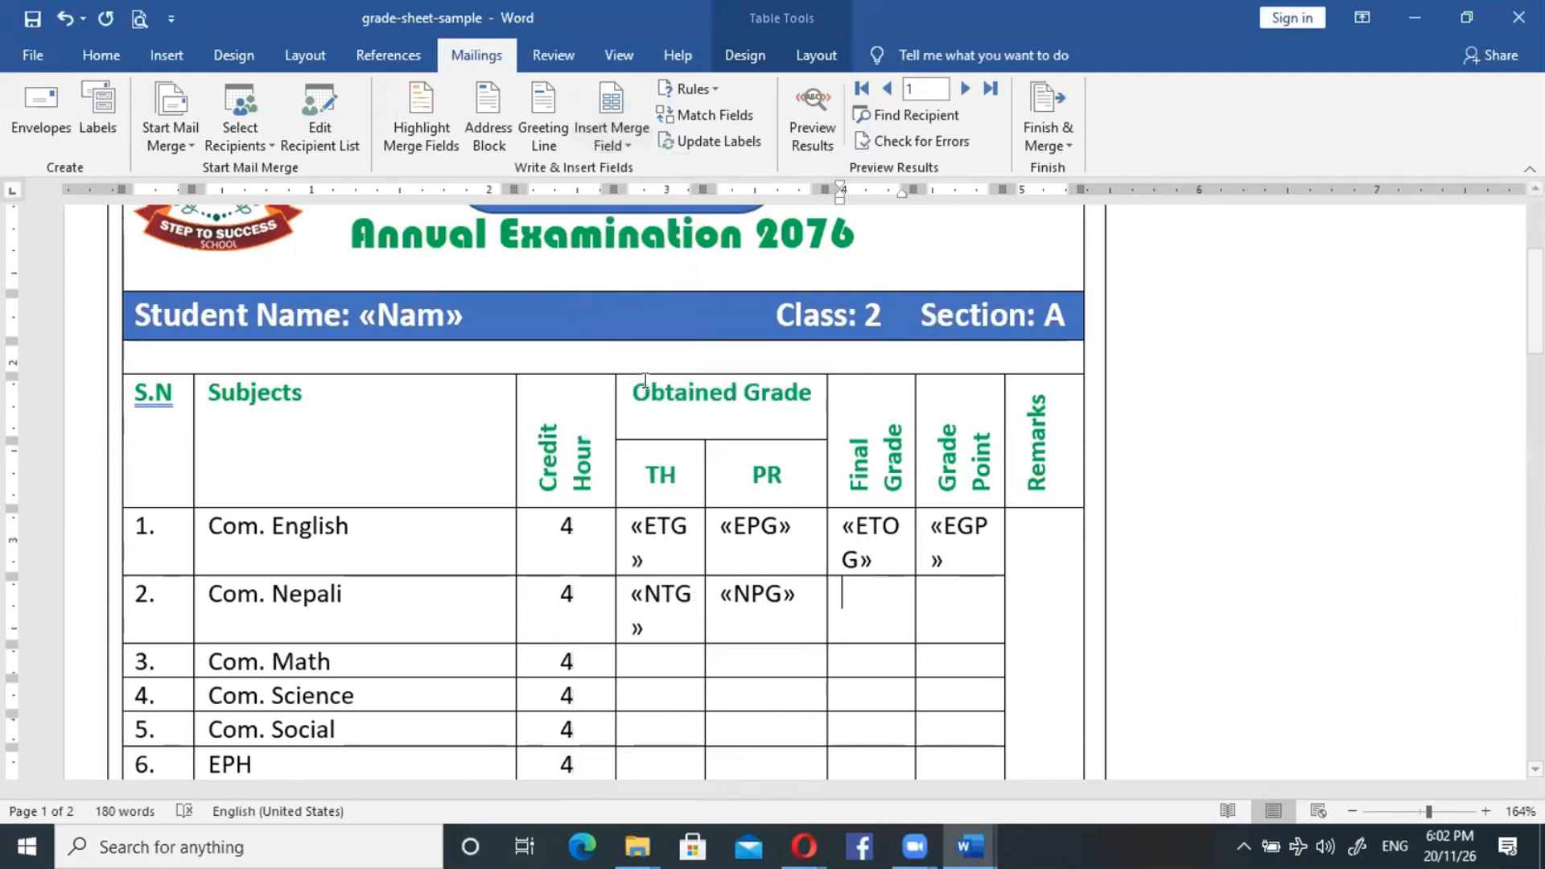
click(930, 607)
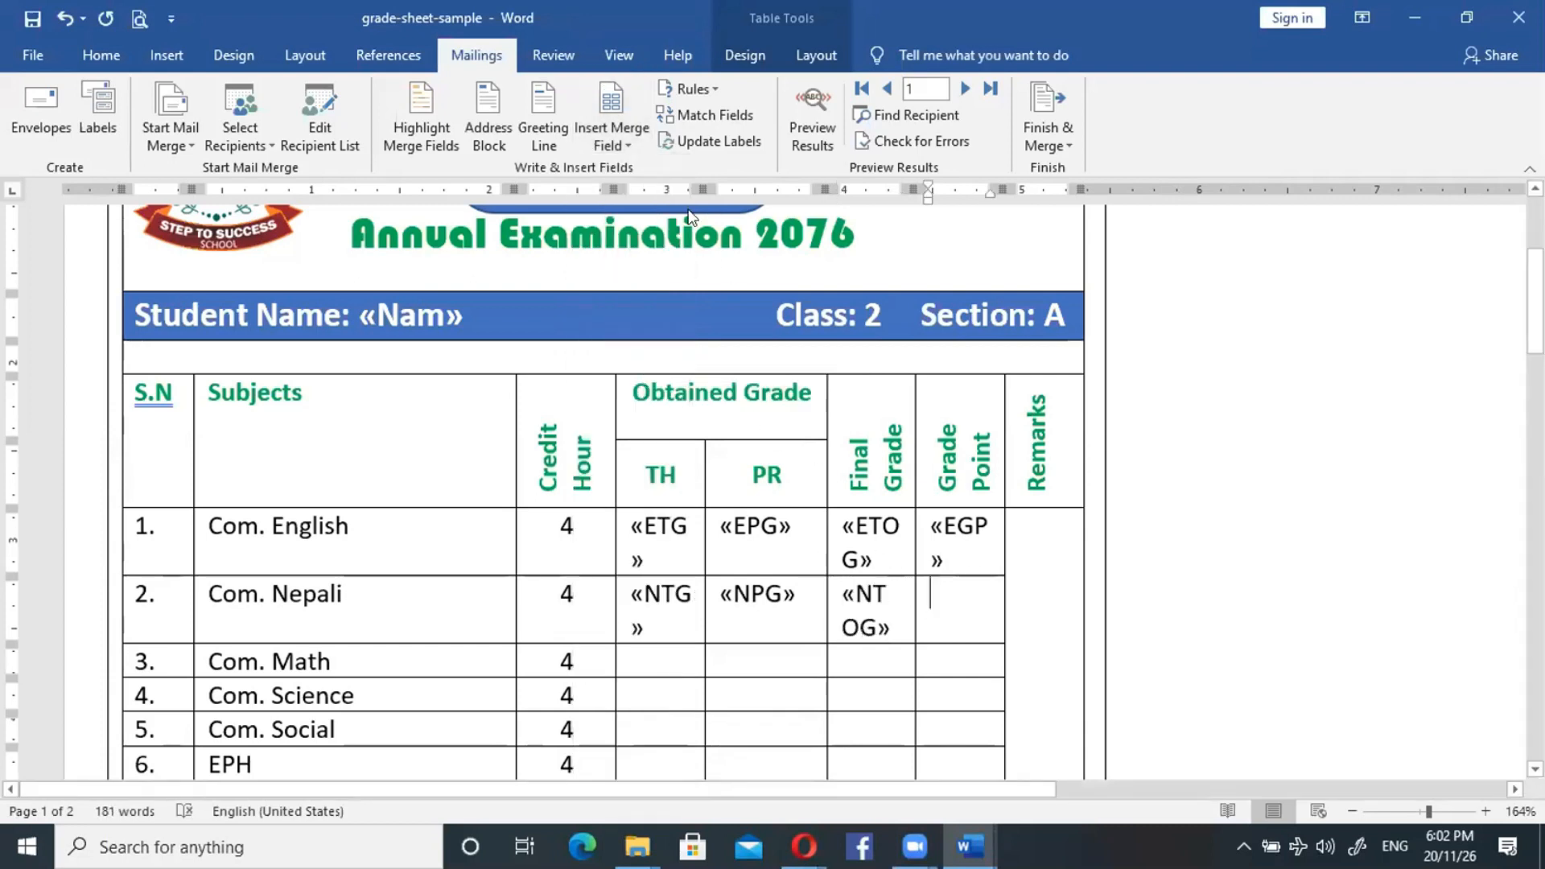
click(621, 135)
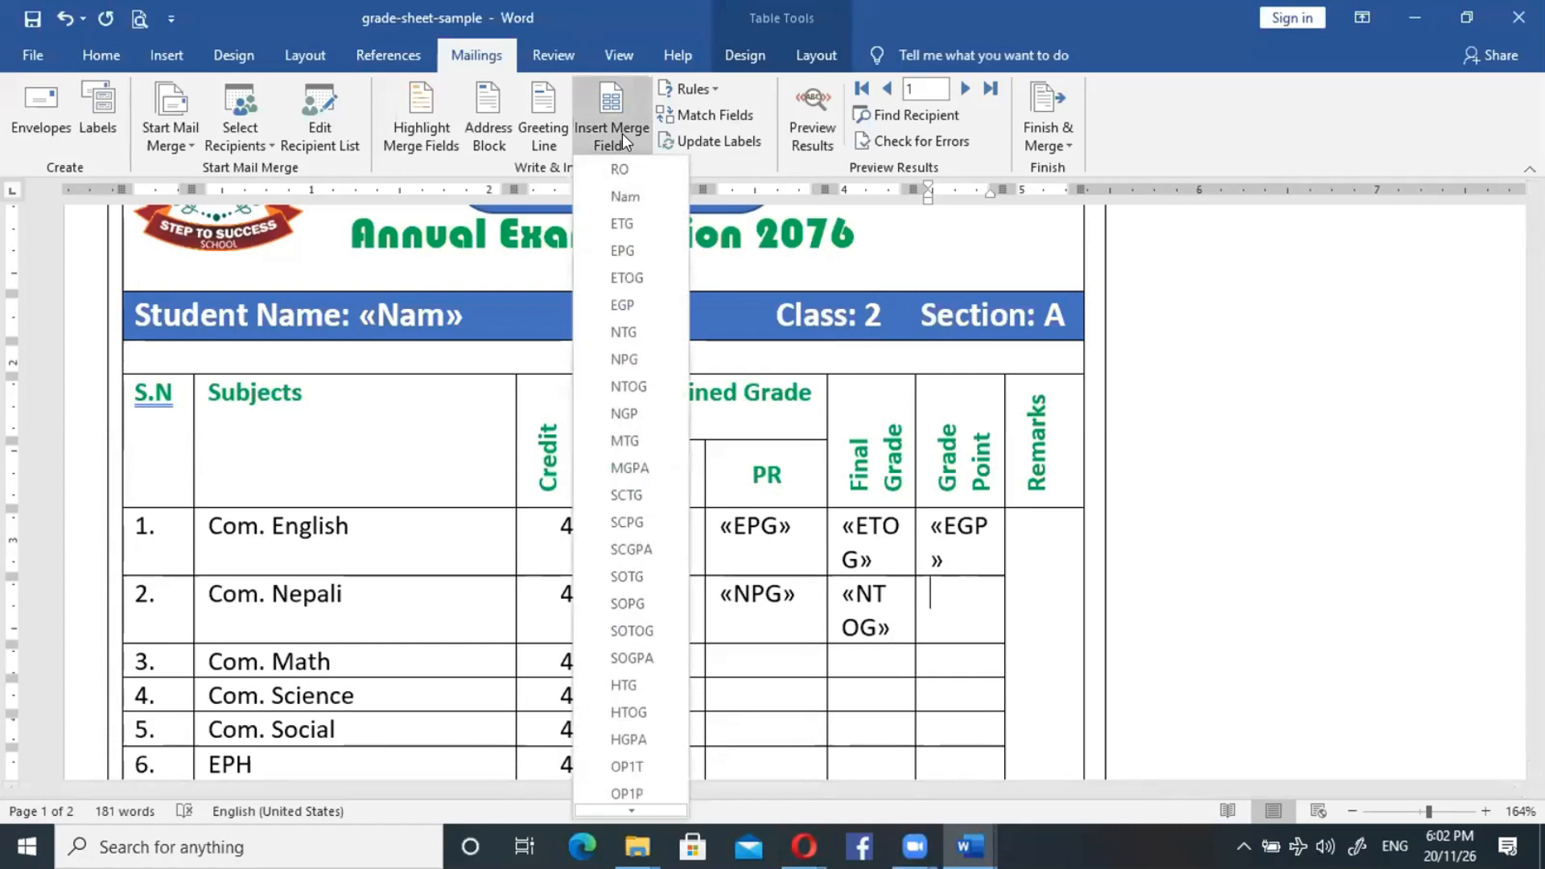
click(636, 412)
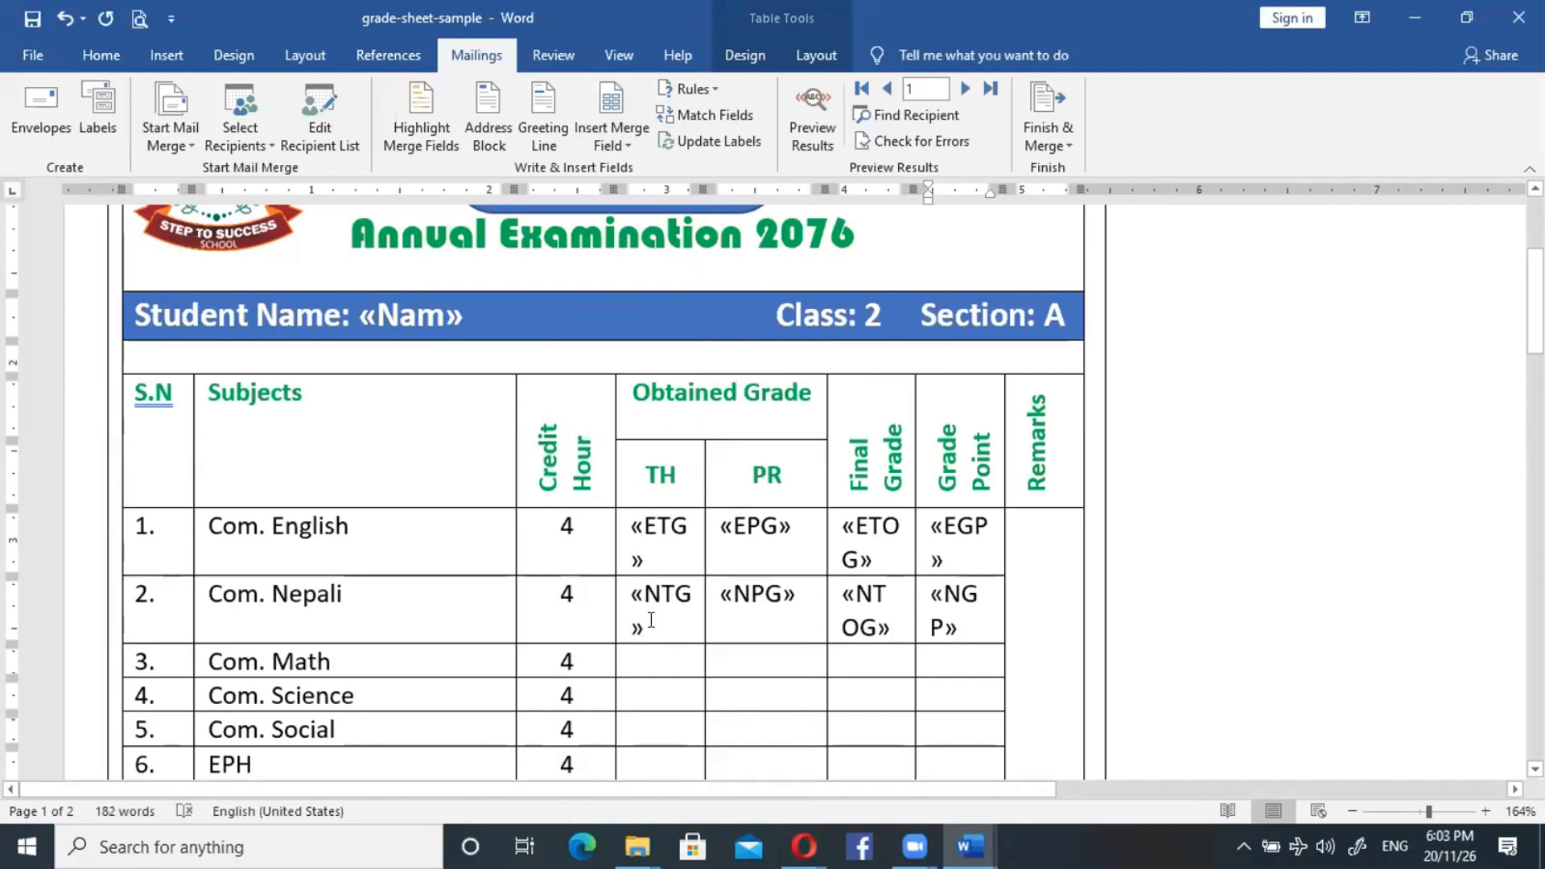
Fill the Com. Math row with merge fields: MTG under TH and Final Grade, MGPA under Grade Point.
click(651, 655)
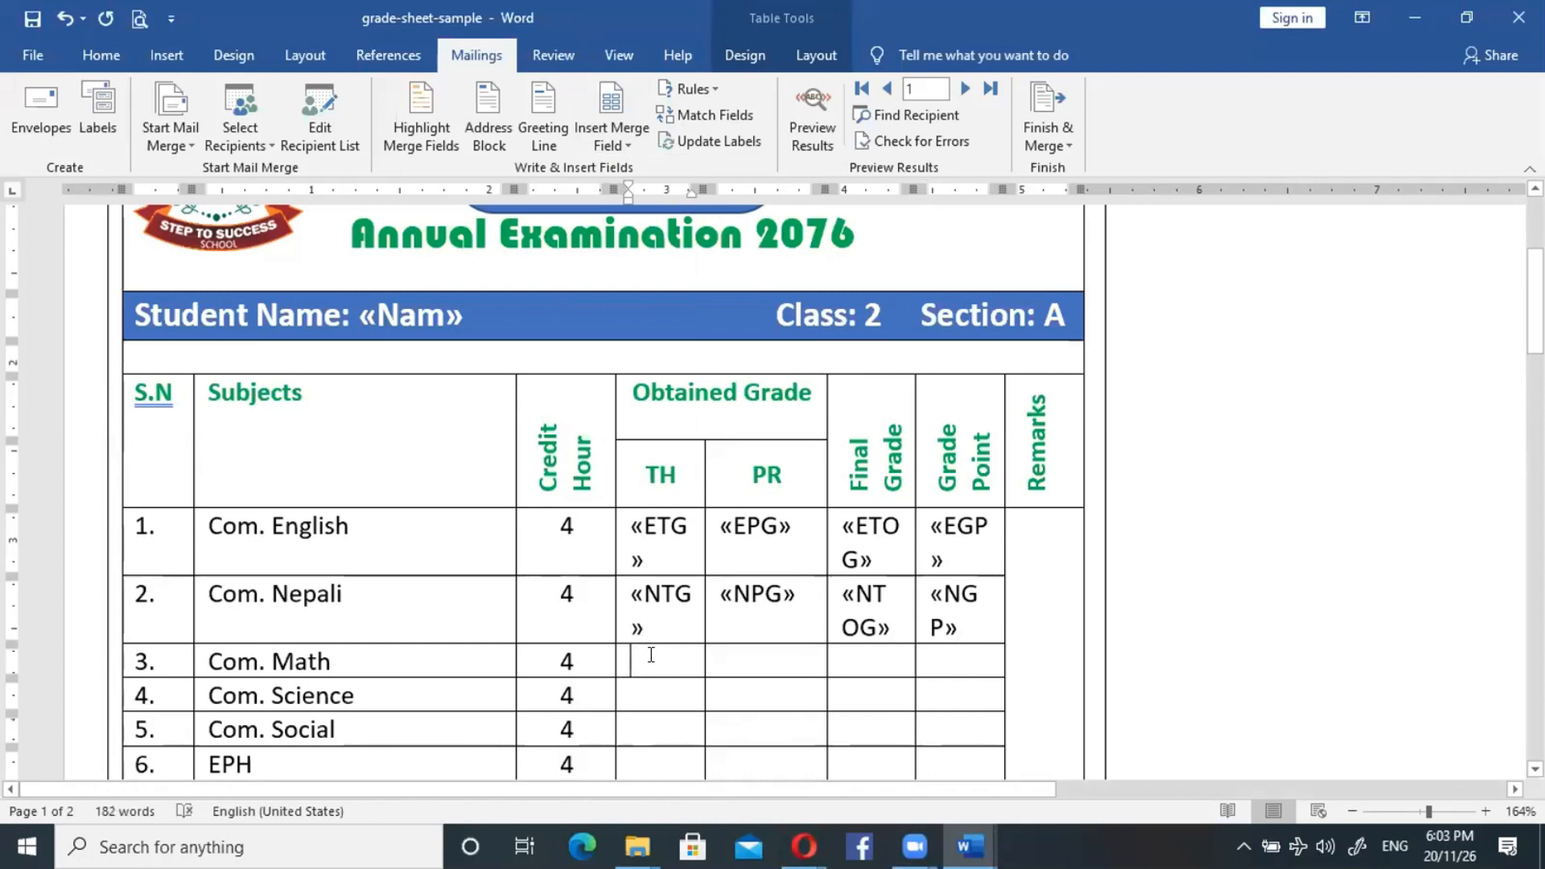
click(626, 147)
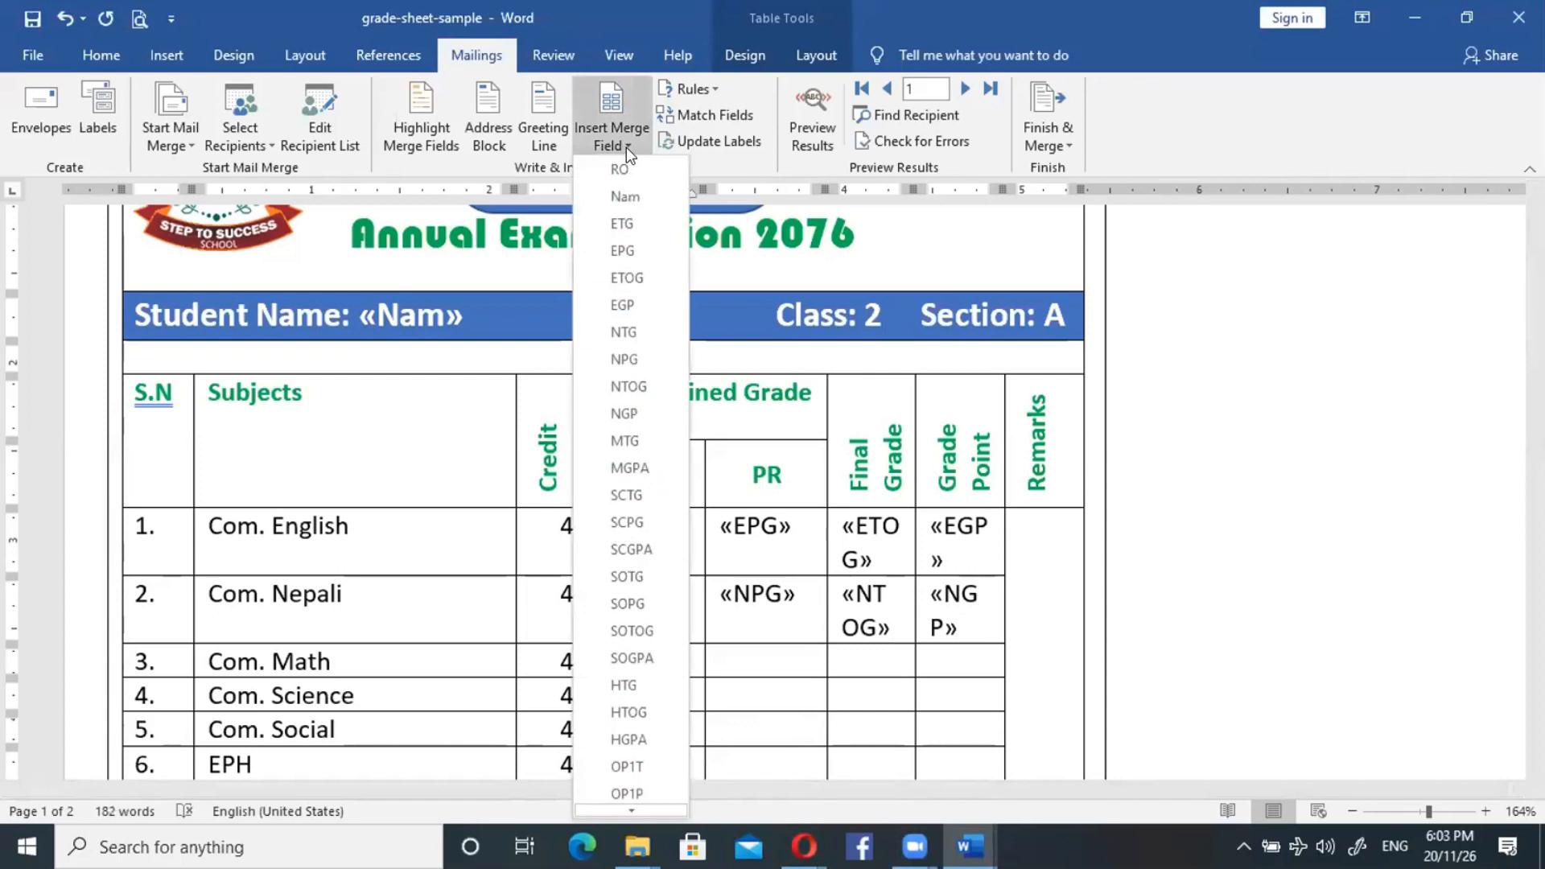
click(626, 441)
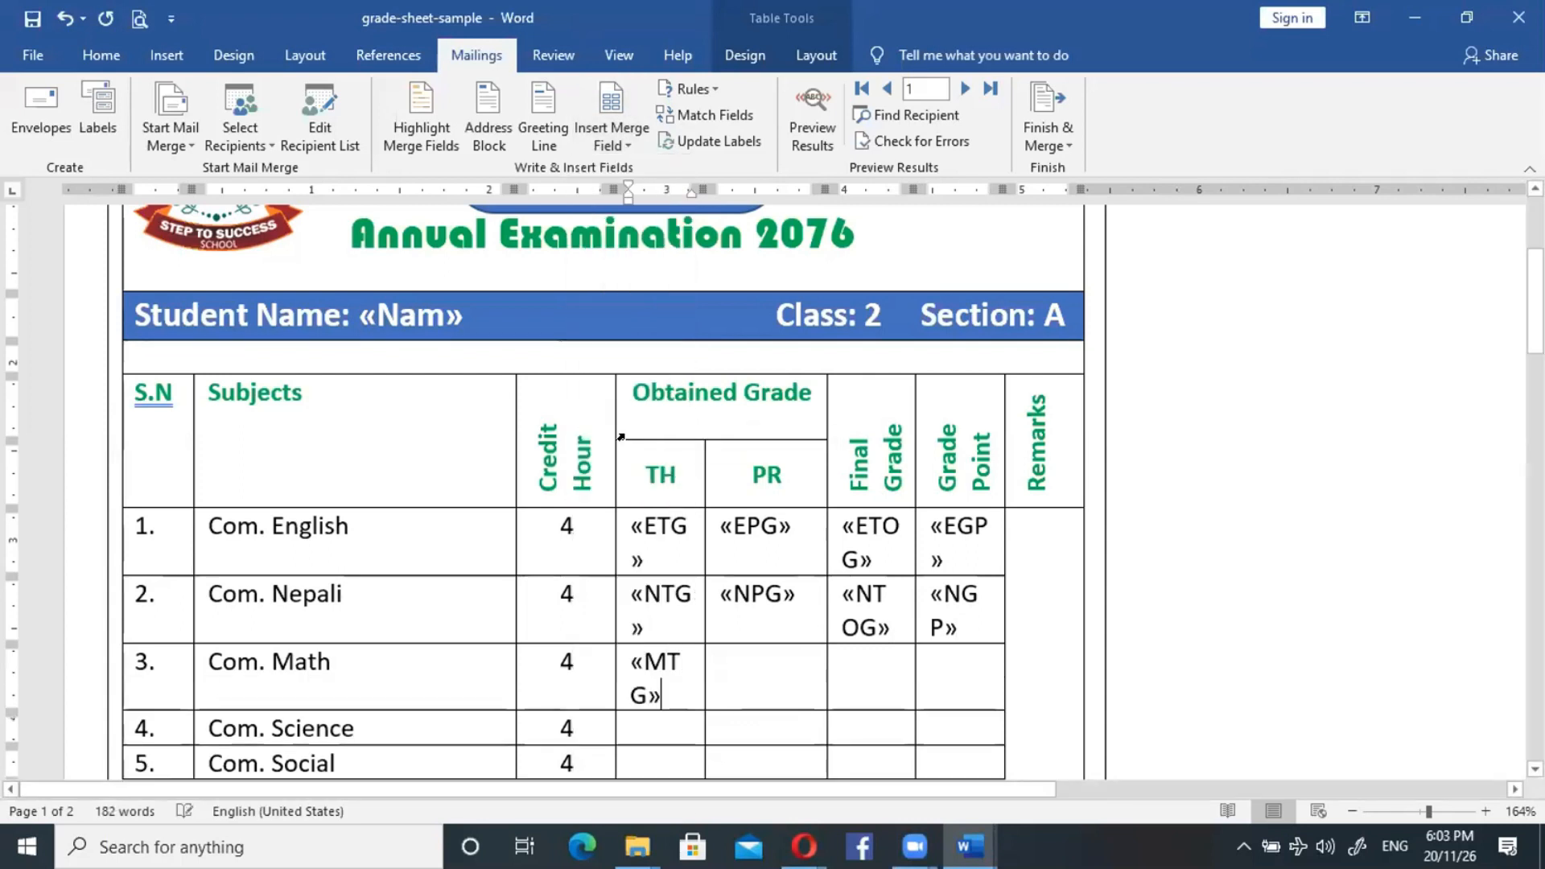
click(869, 680)
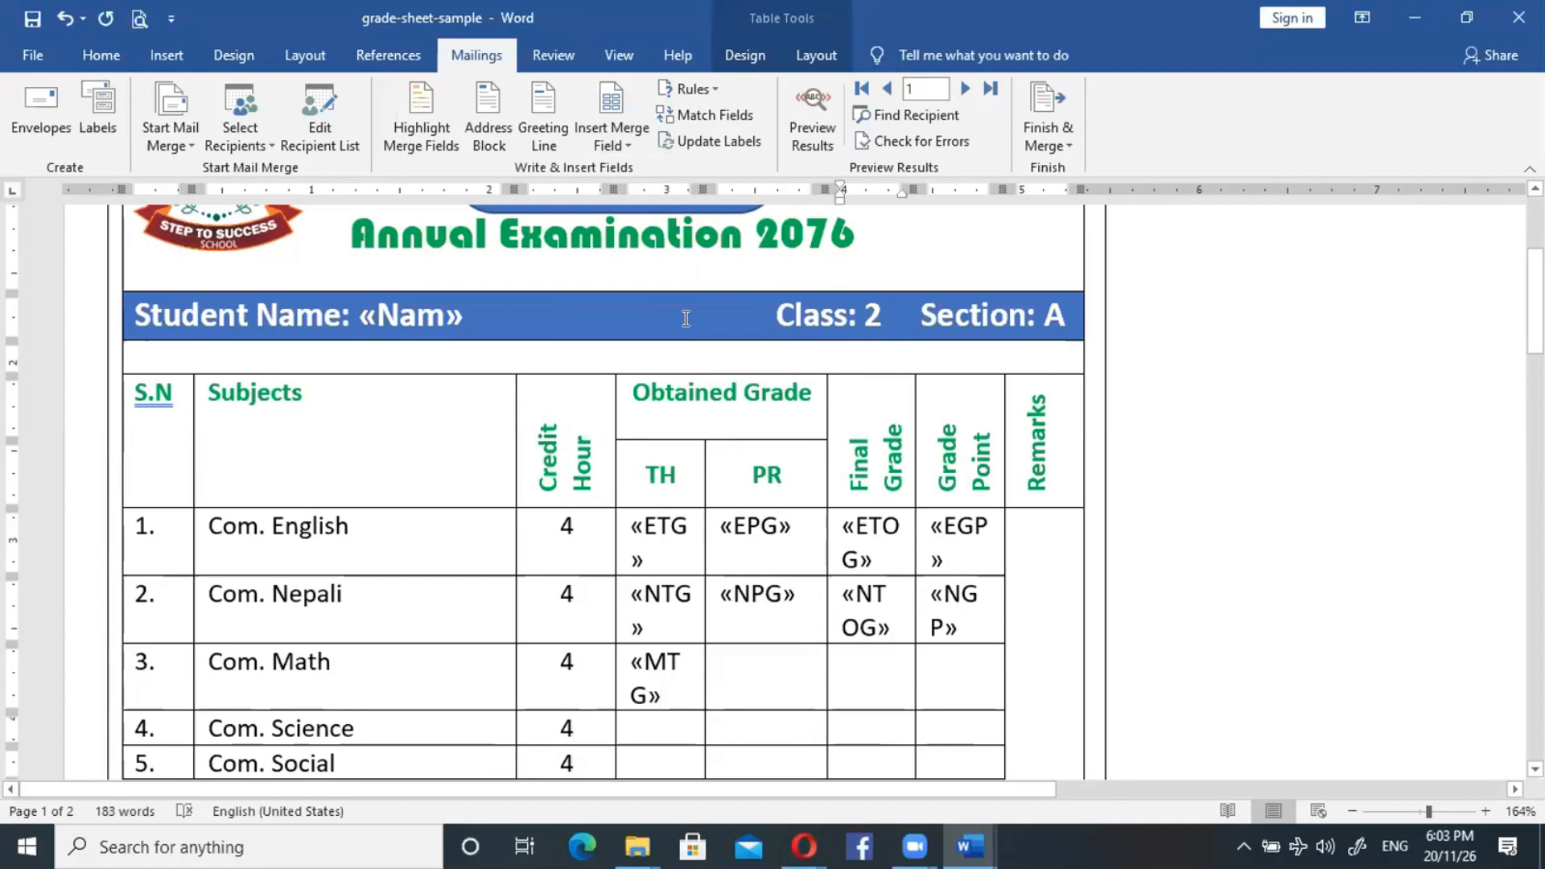
click(620, 135)
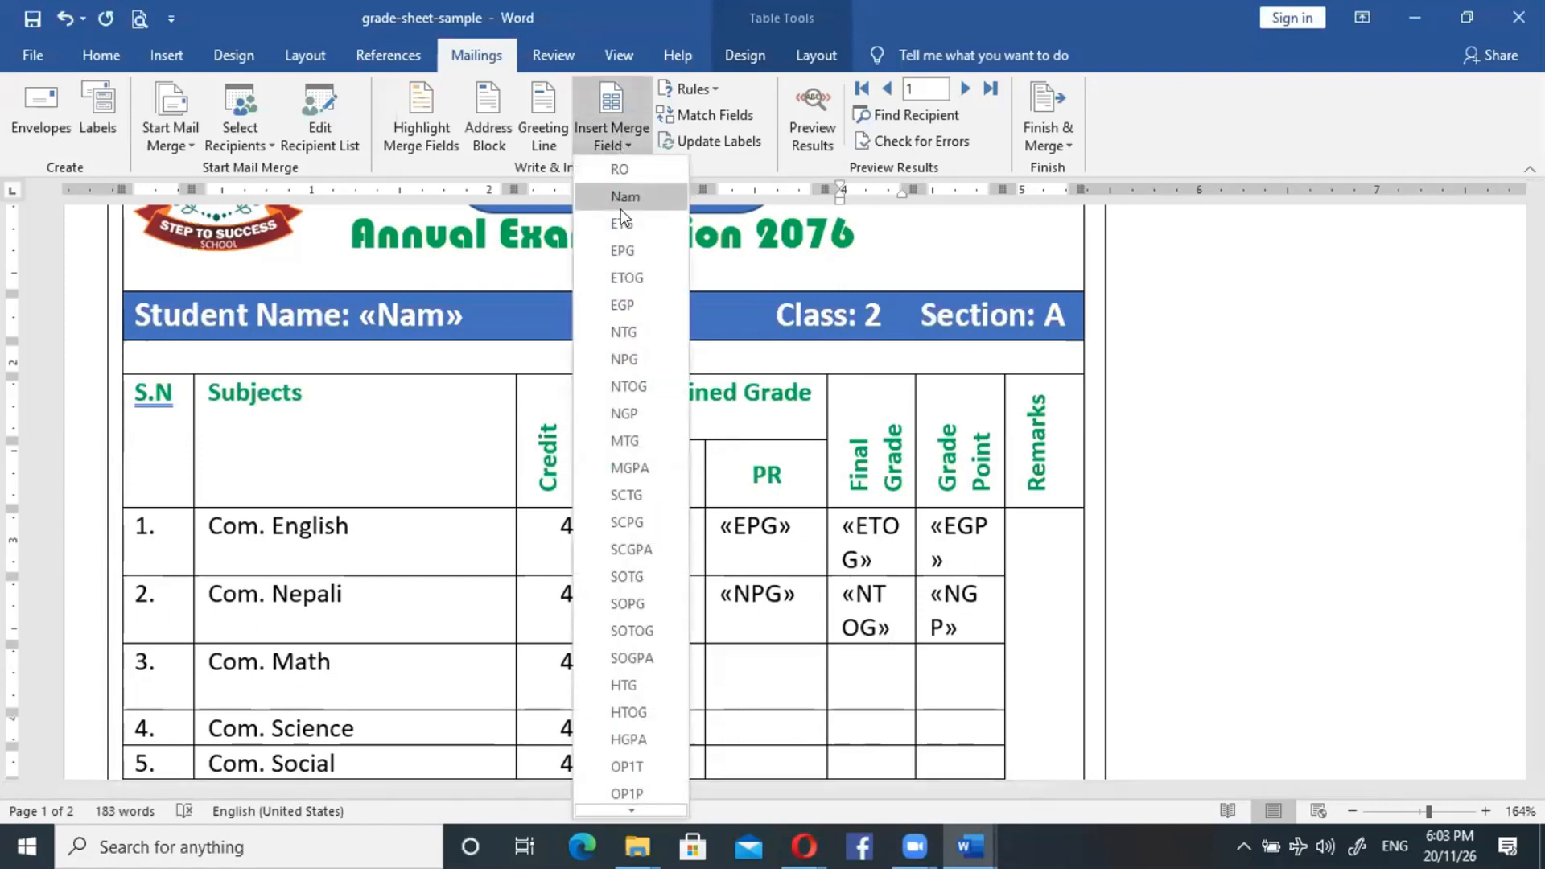
click(625, 438)
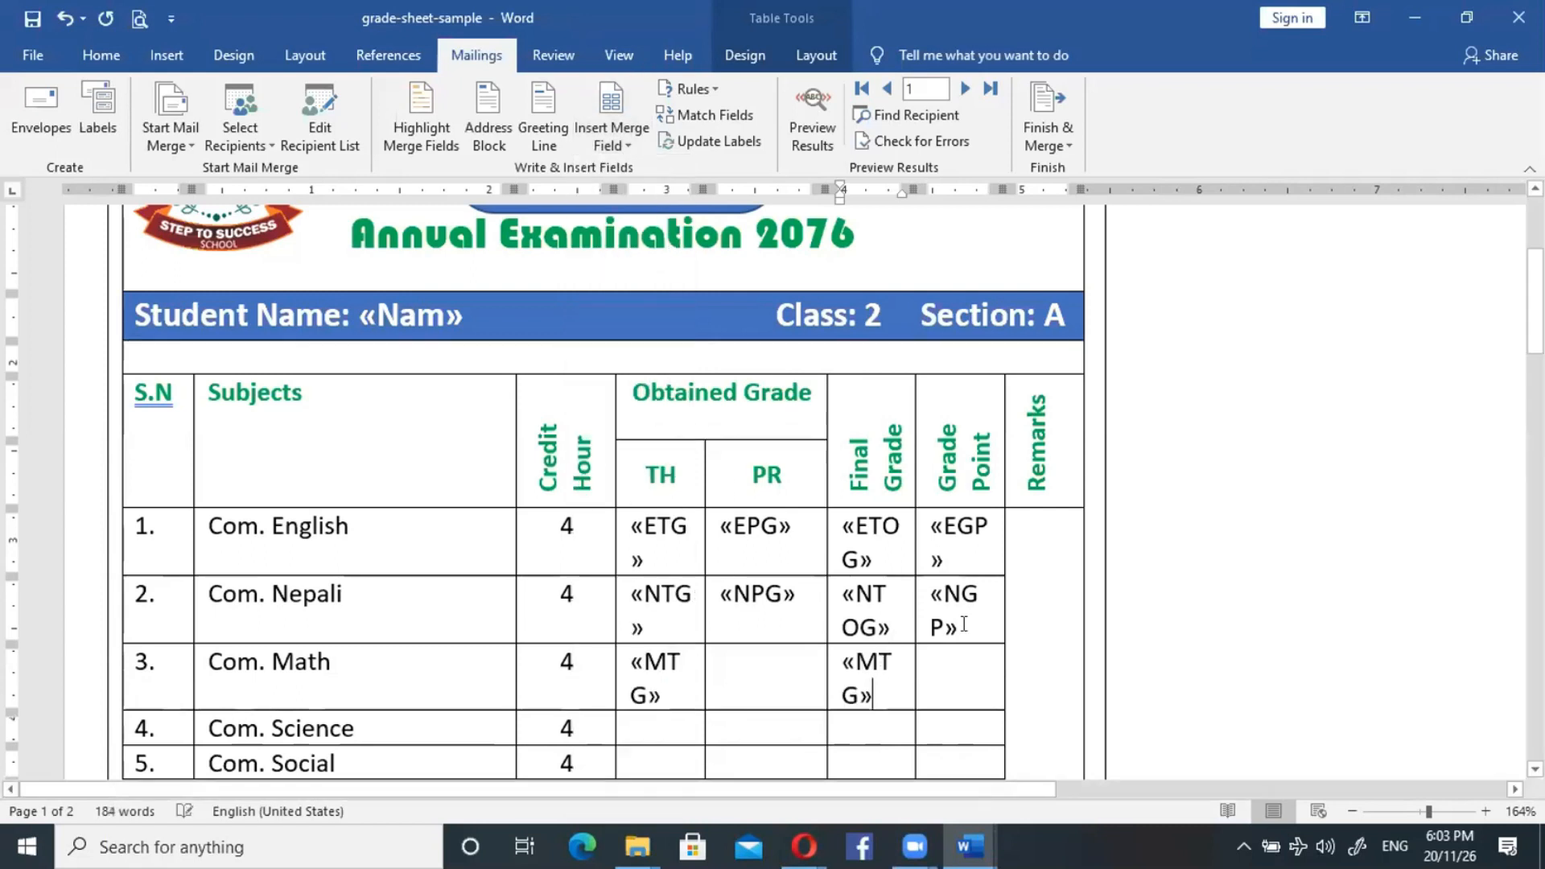
click(949, 679)
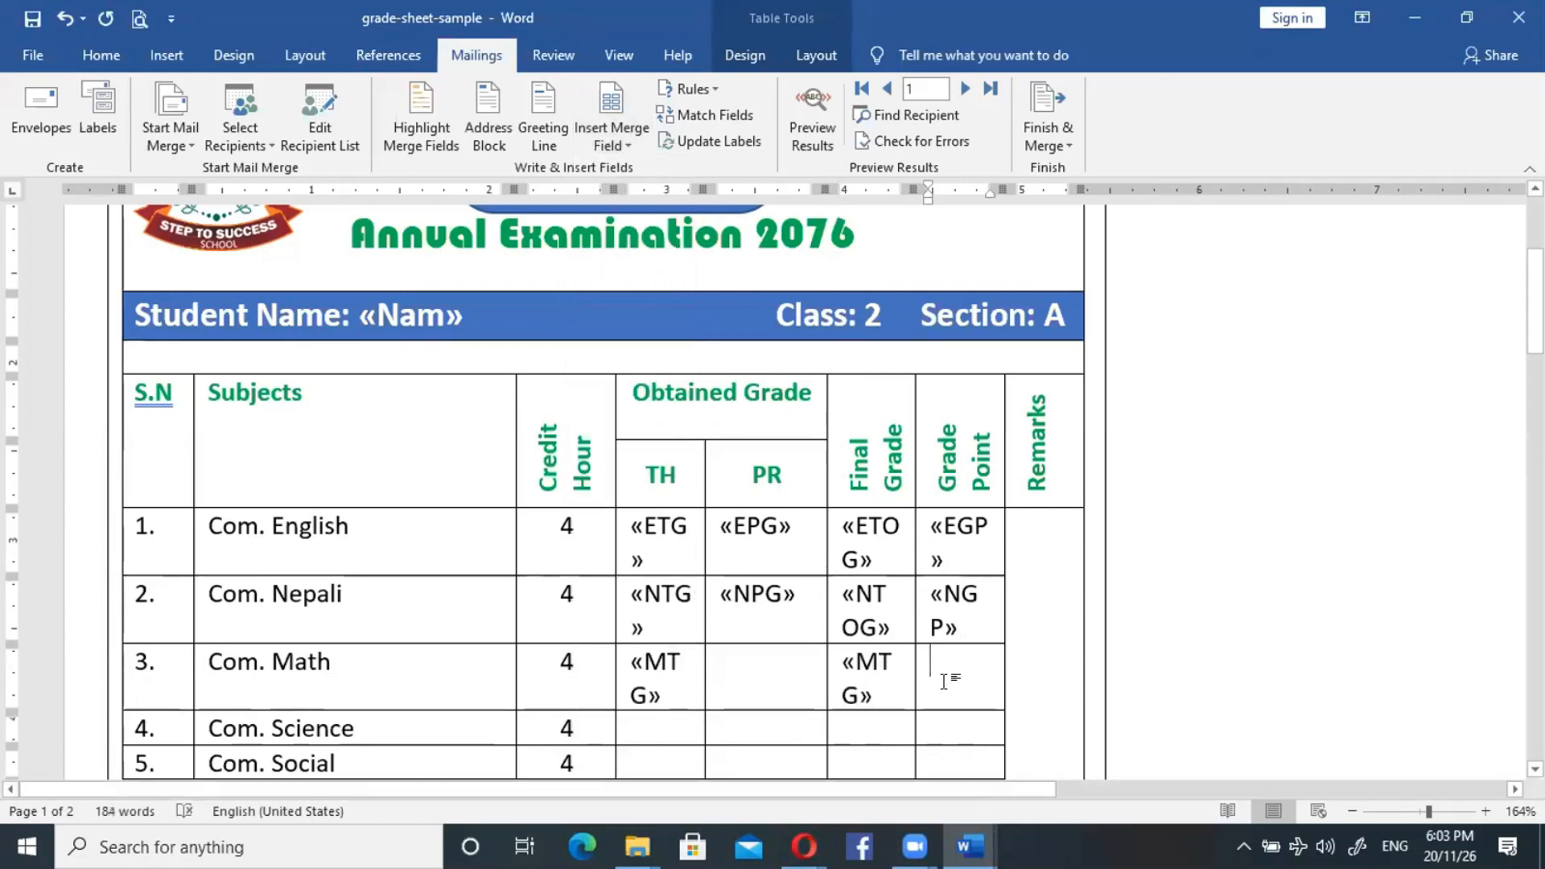
click(626, 135)
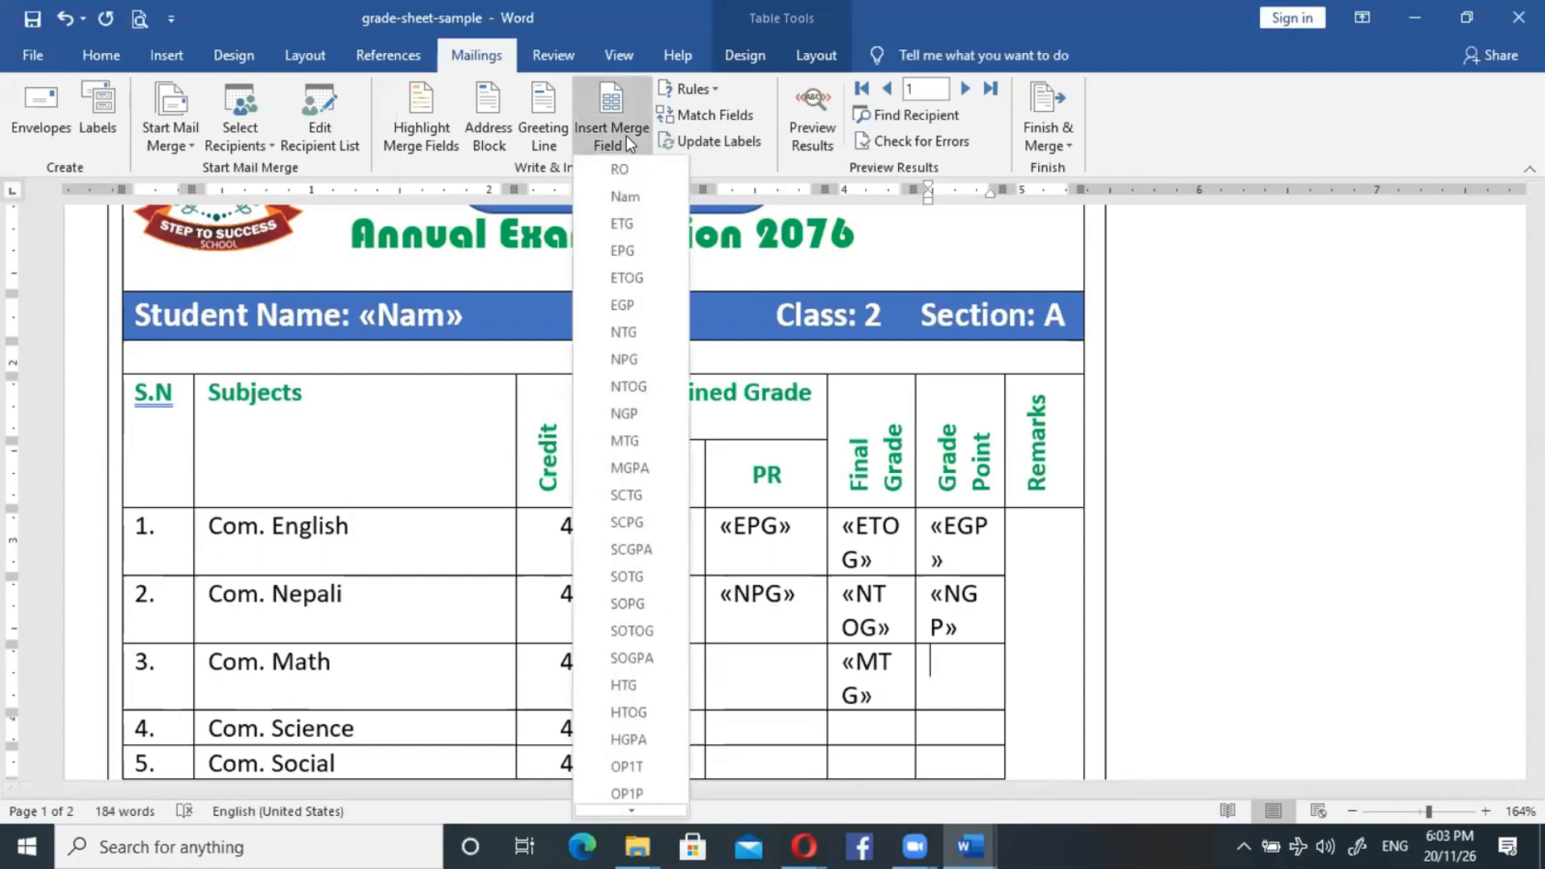
click(641, 466)
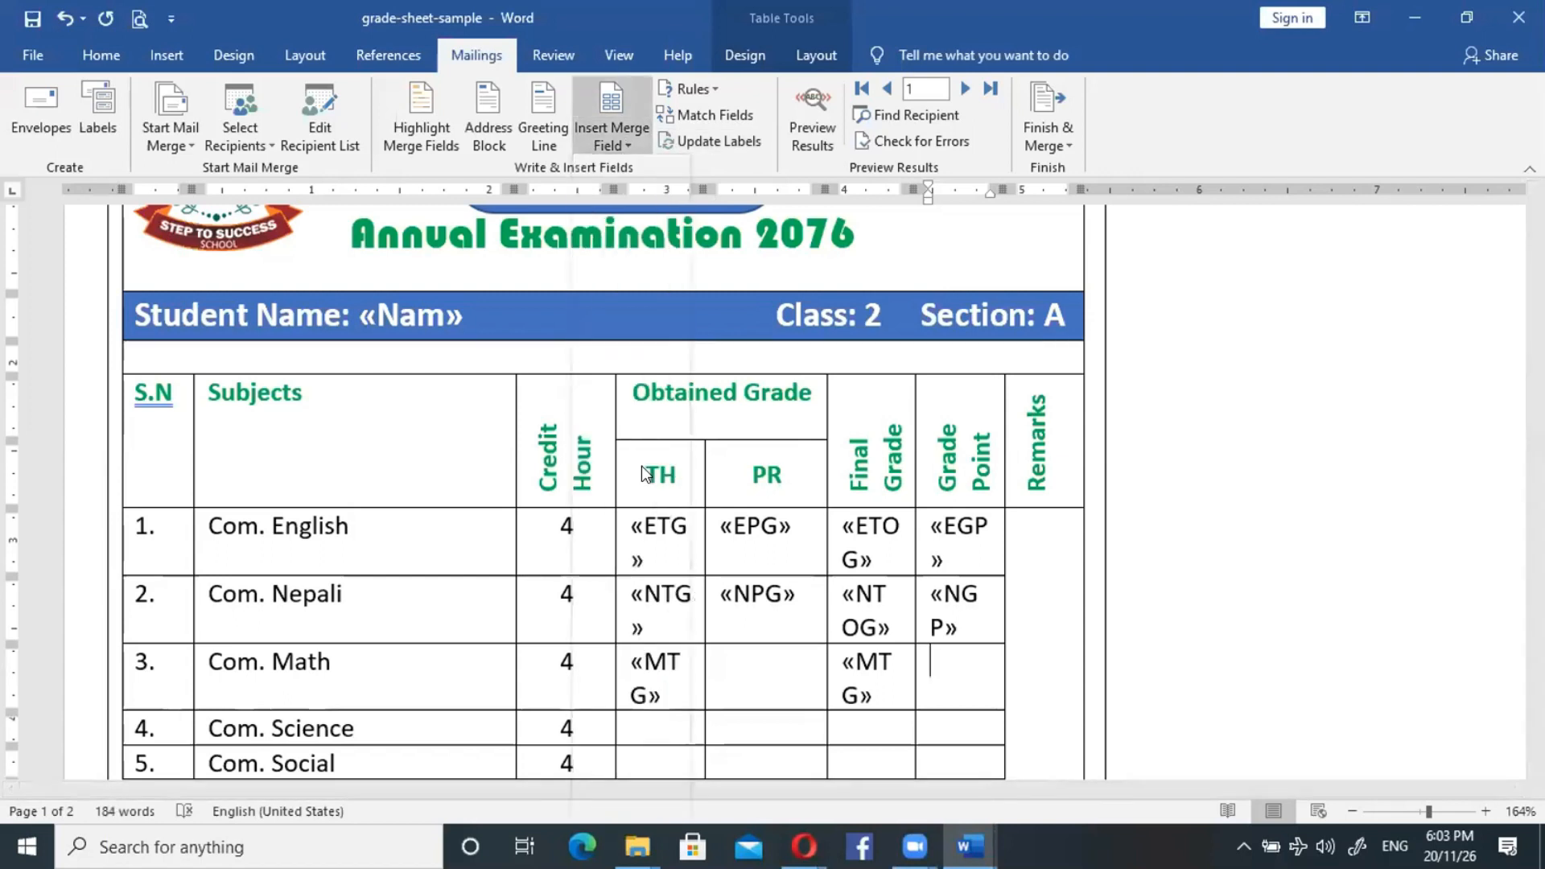
Insert the SCTG and SCPG merge fields in the TH and PR cells of the Com. Science row.
click(650, 733)
drag(1535, 290, 1535, 336)
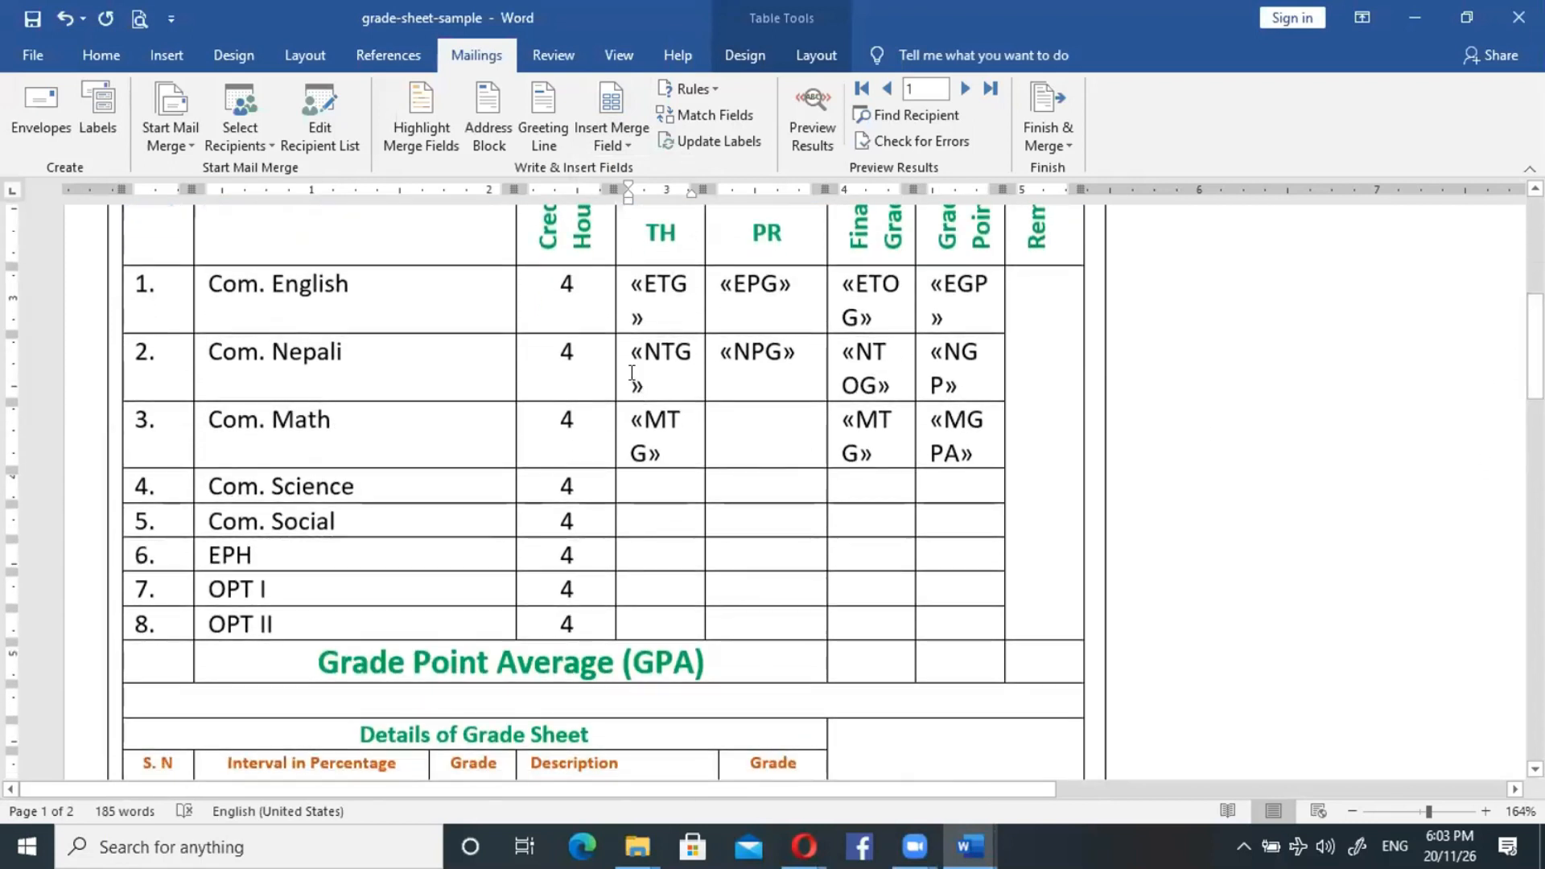
click(633, 138)
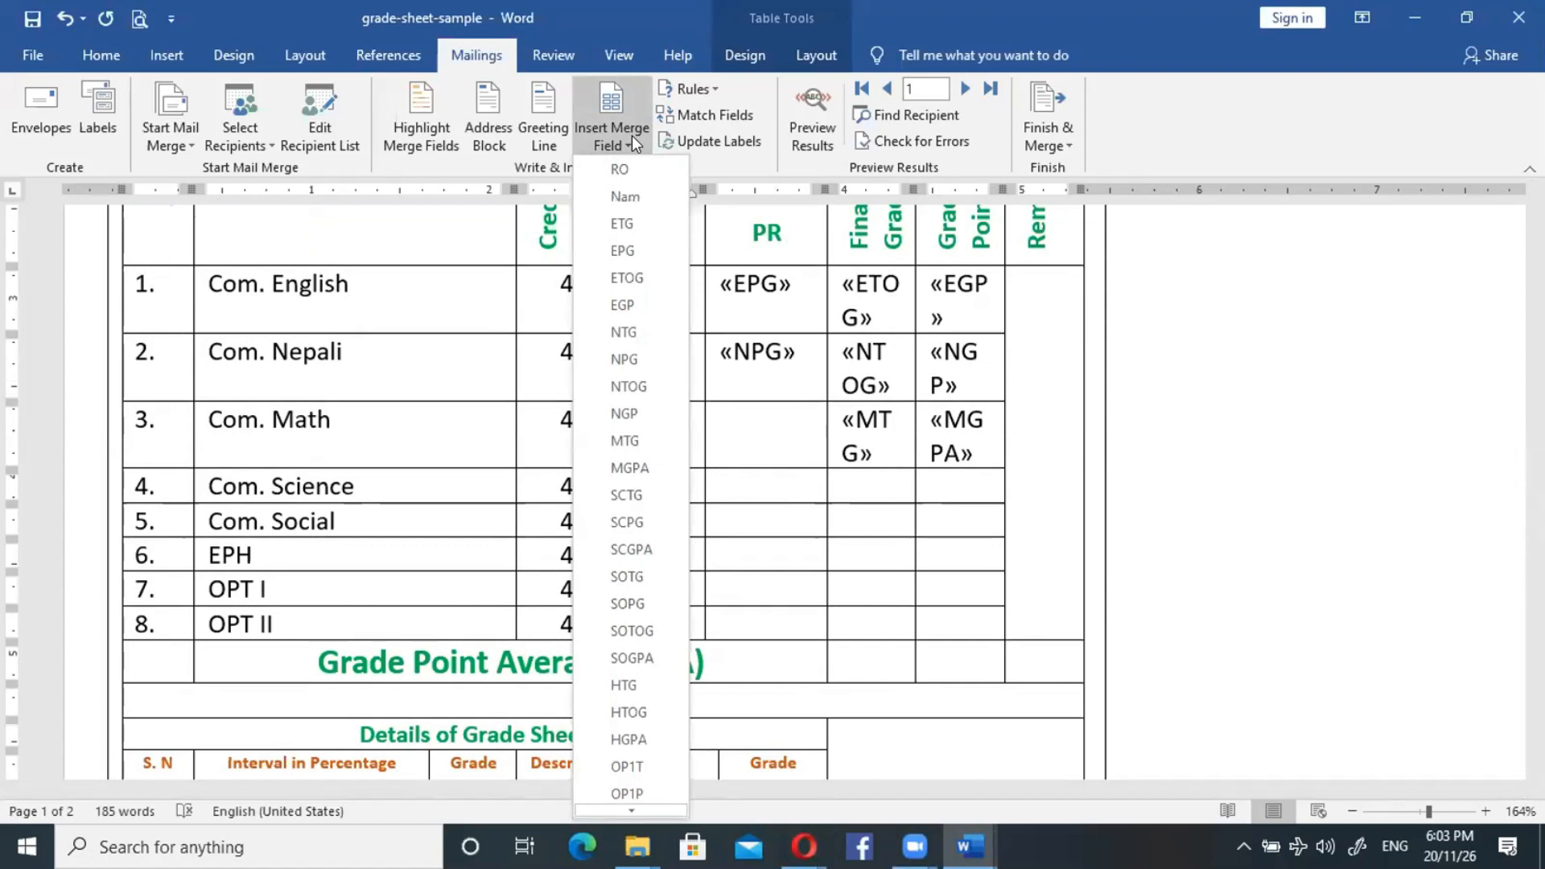
click(640, 495)
click(721, 493)
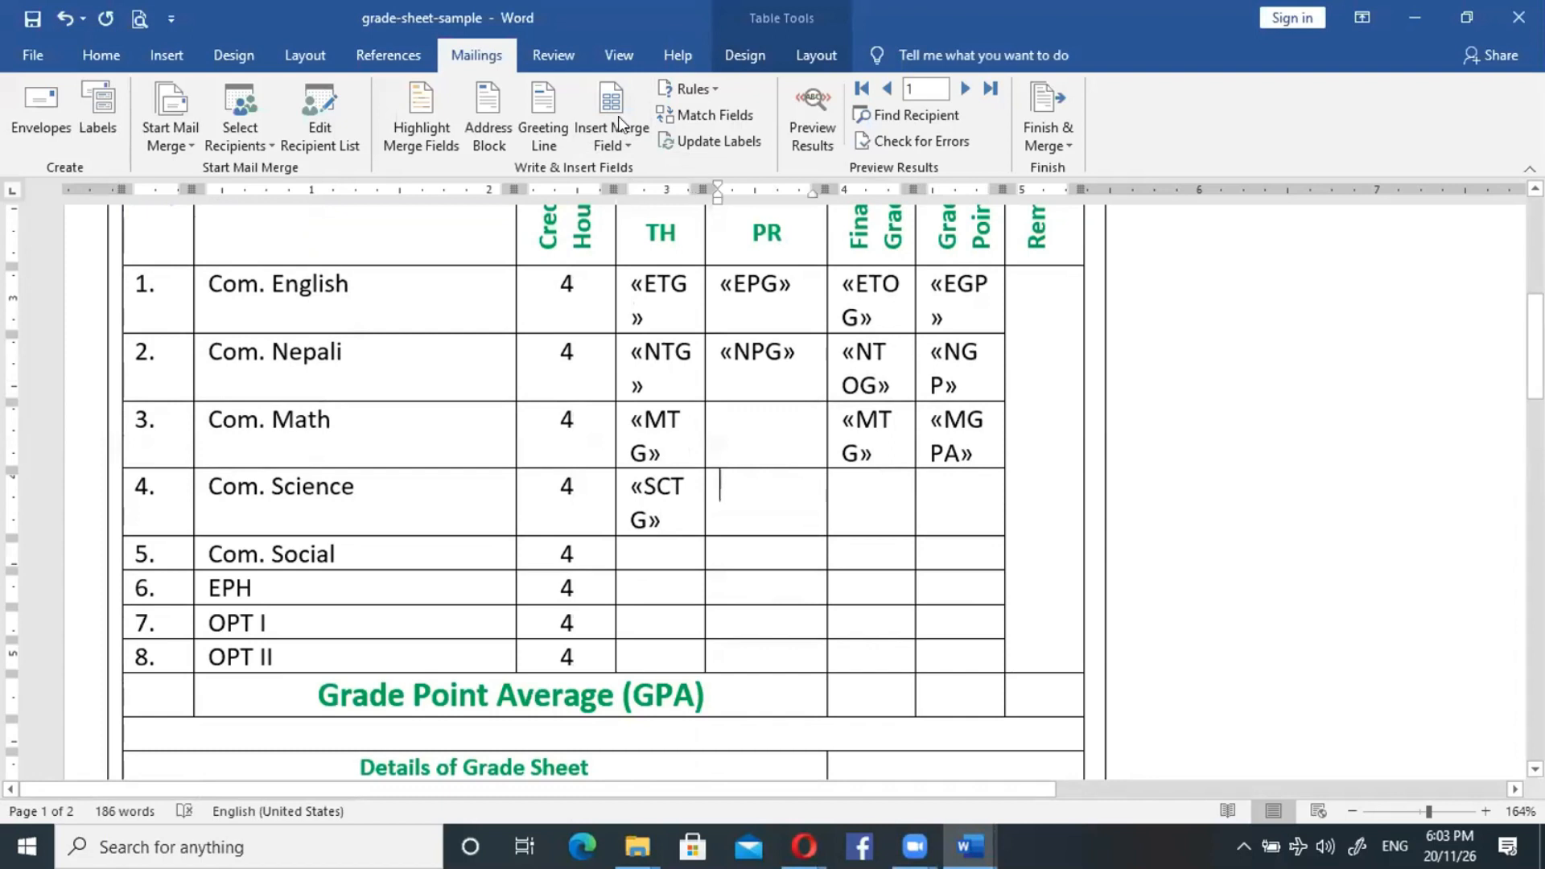
click(629, 122)
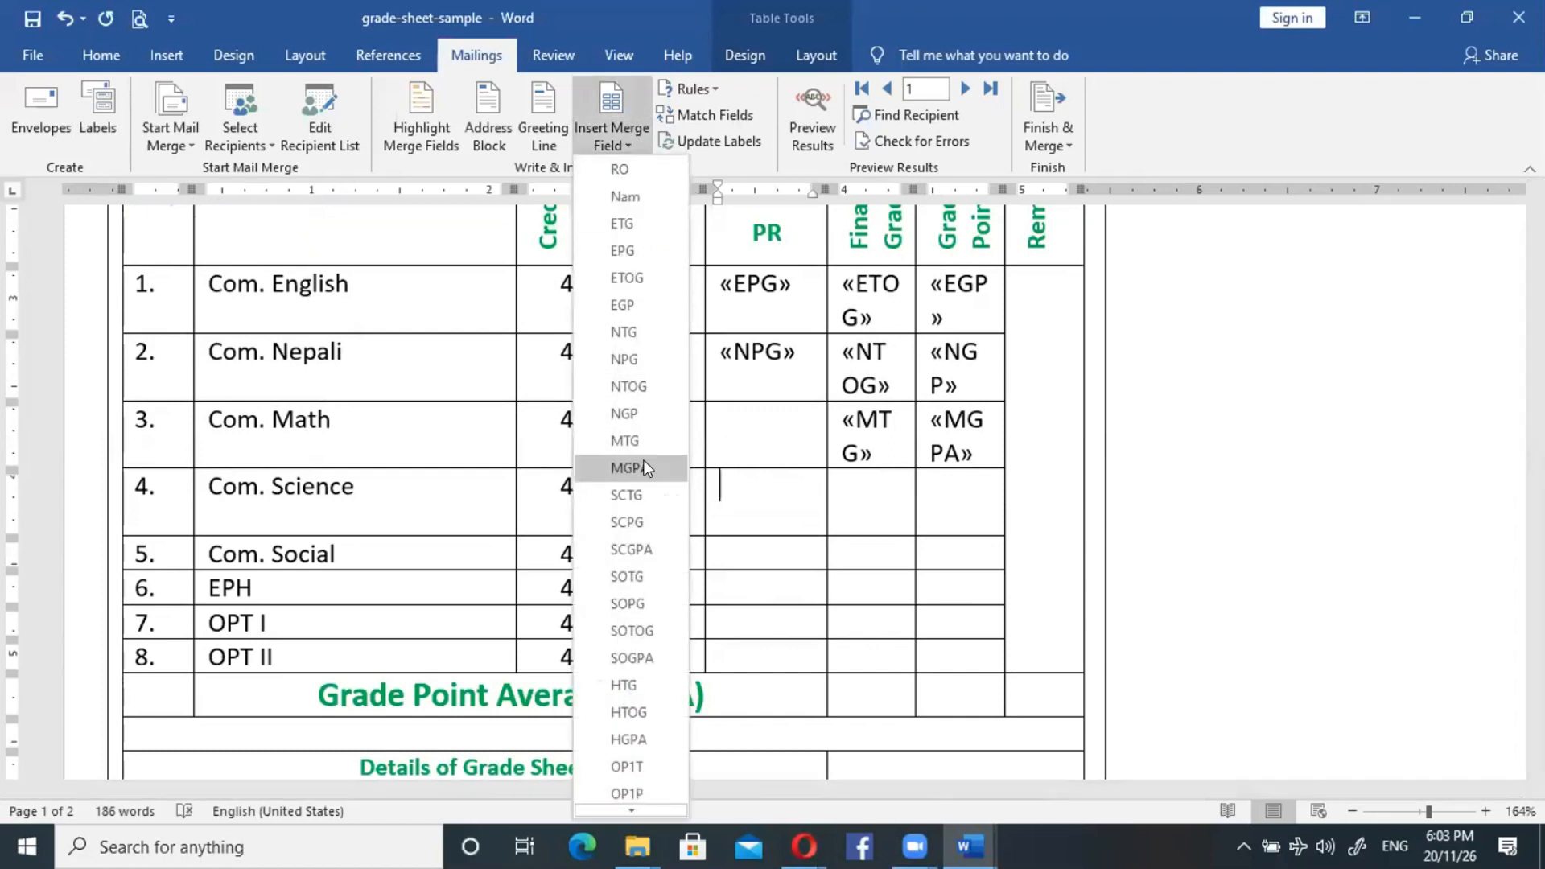
click(644, 521)
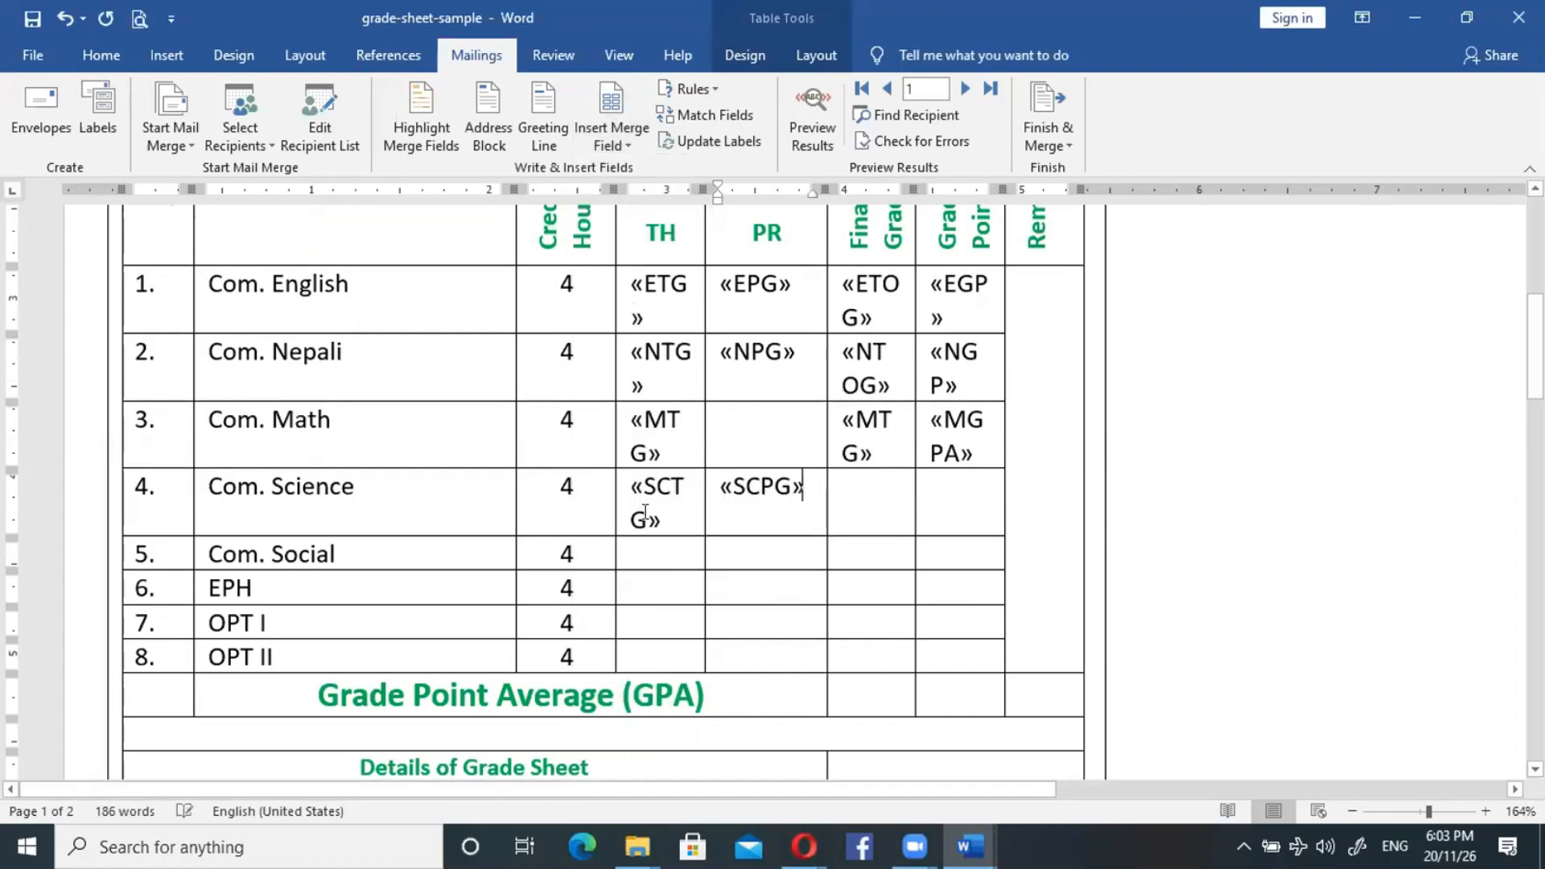
click(859, 487)
click(626, 136)
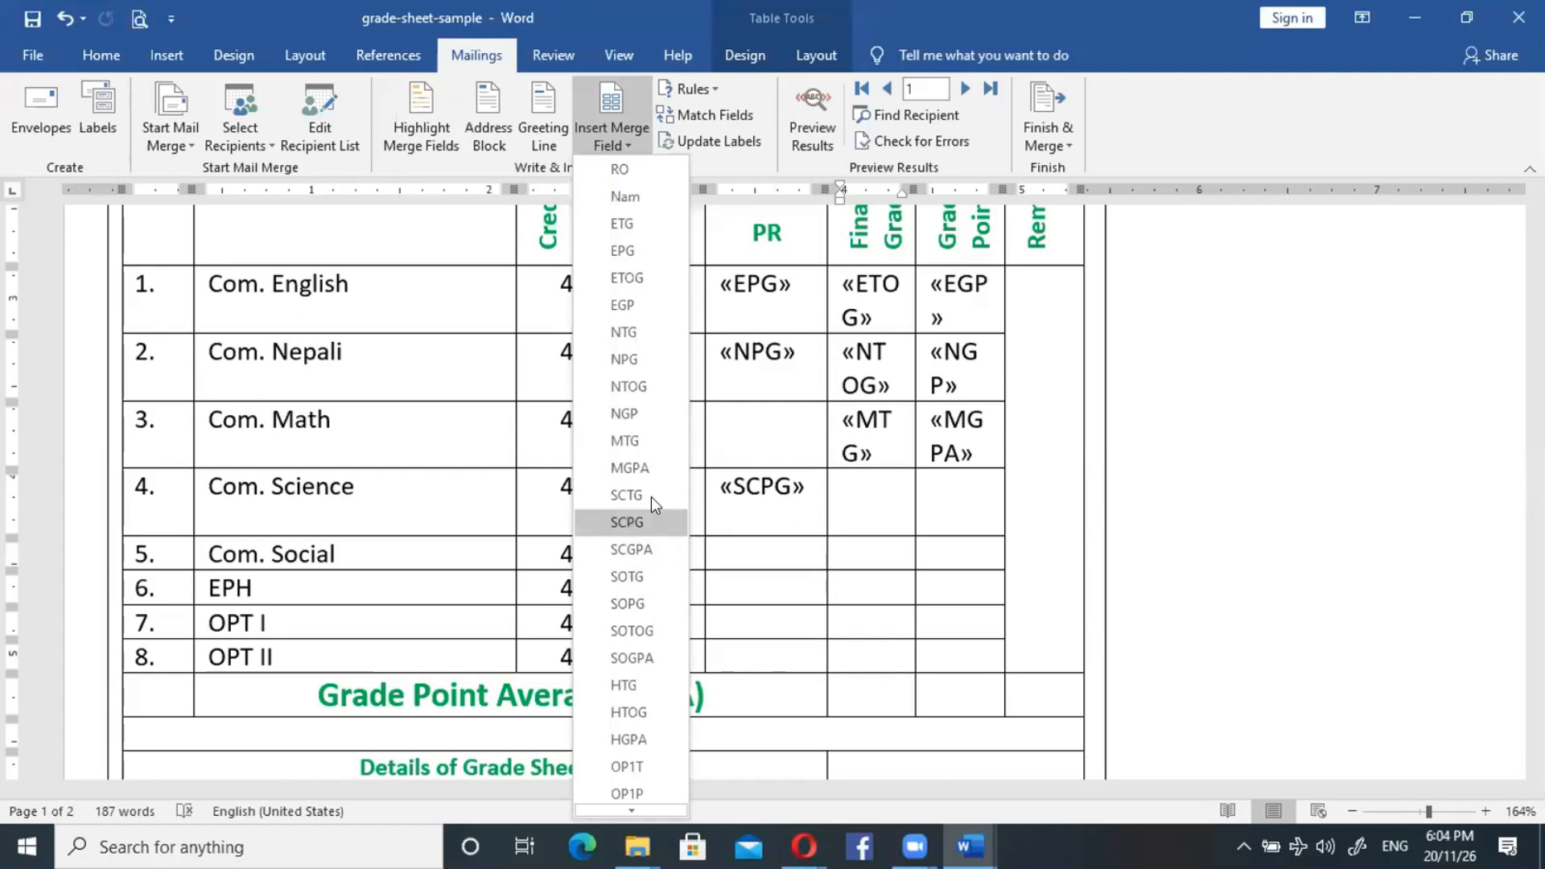
click(639, 548)
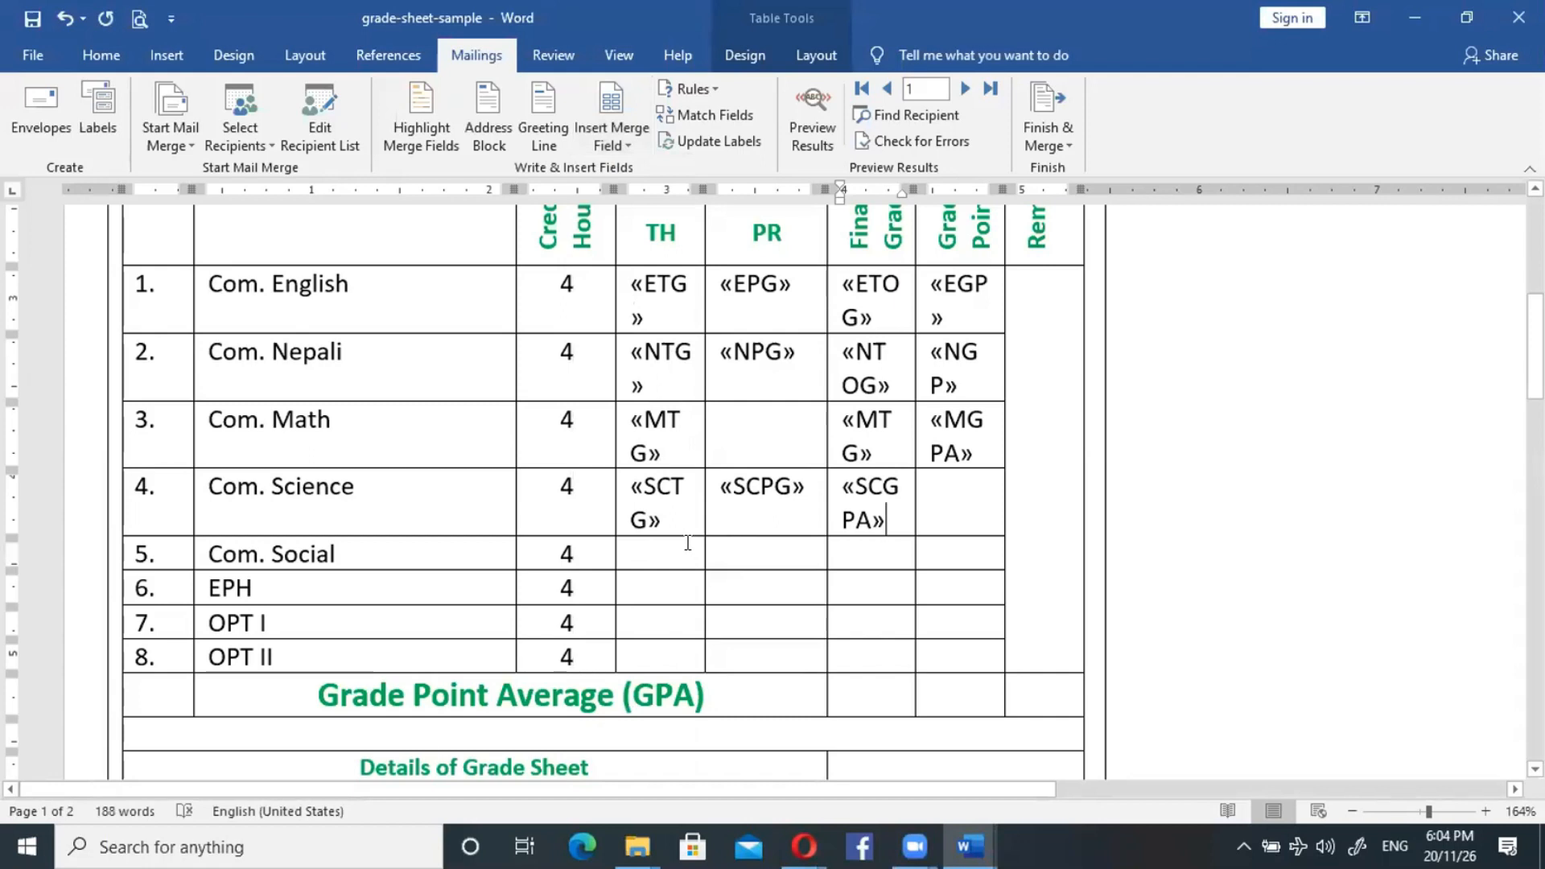
key(ctrl+z)
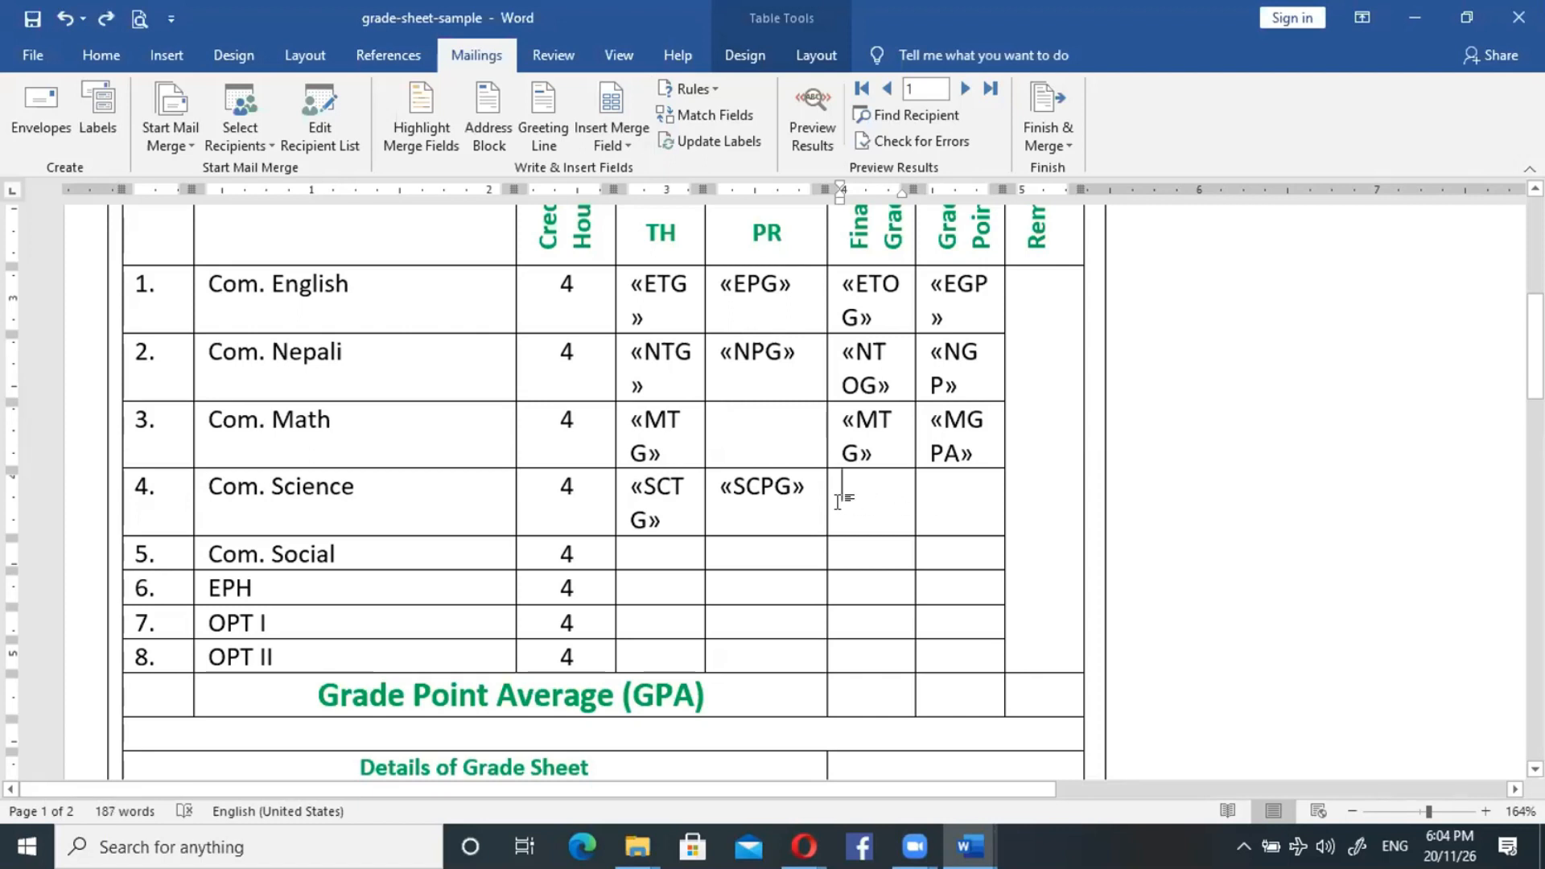
Insert the SCPG merge field in the Final Grade cell and SCGPA in the Grade Point cell of the Com. Science row.
click(626, 138)
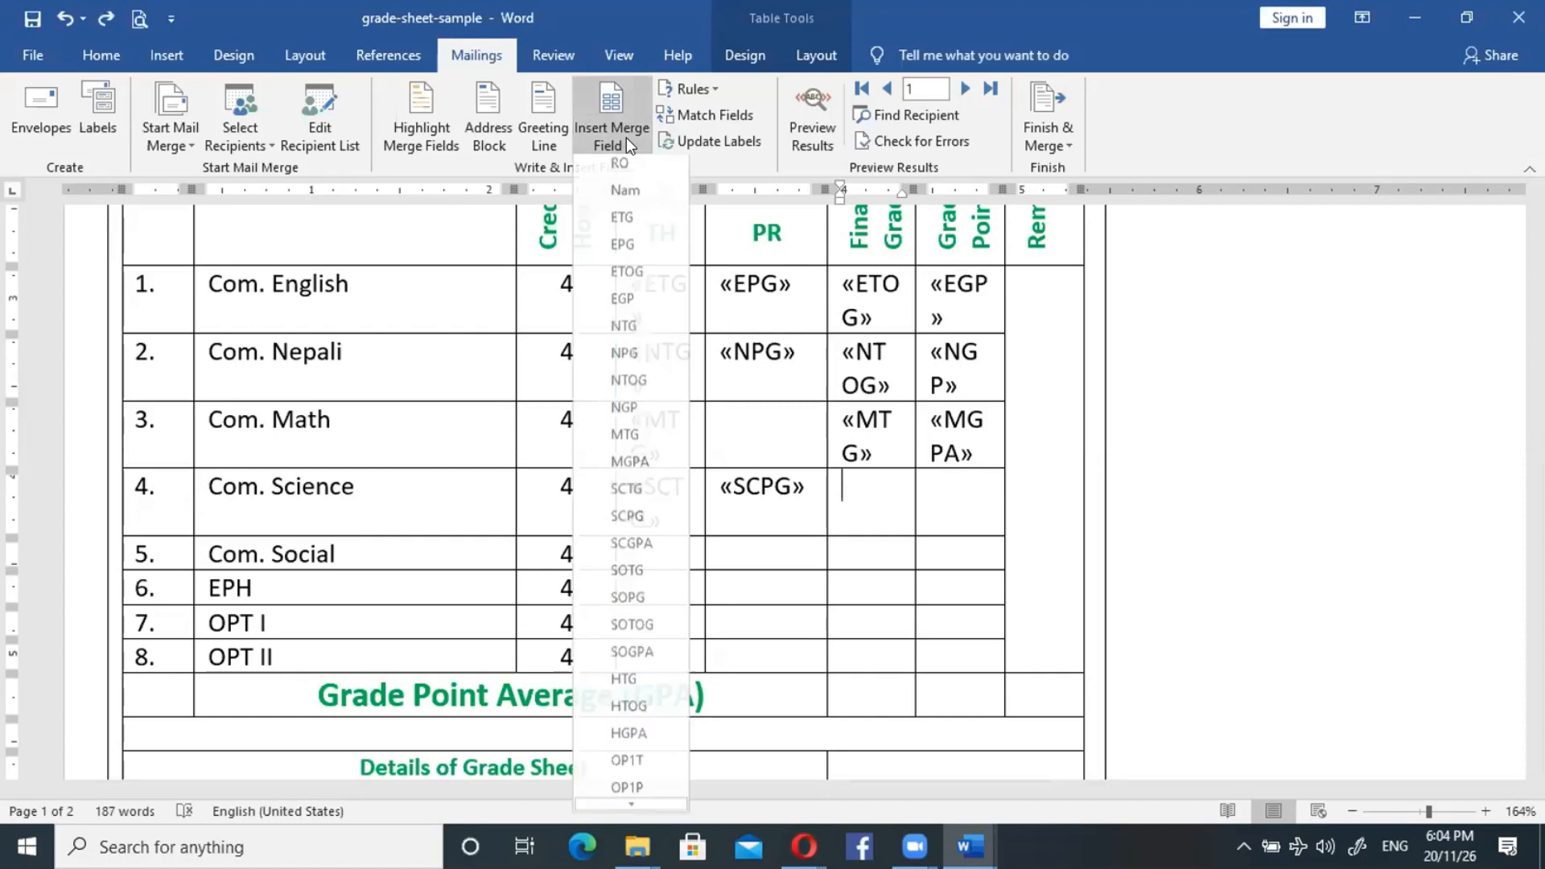
click(627, 523)
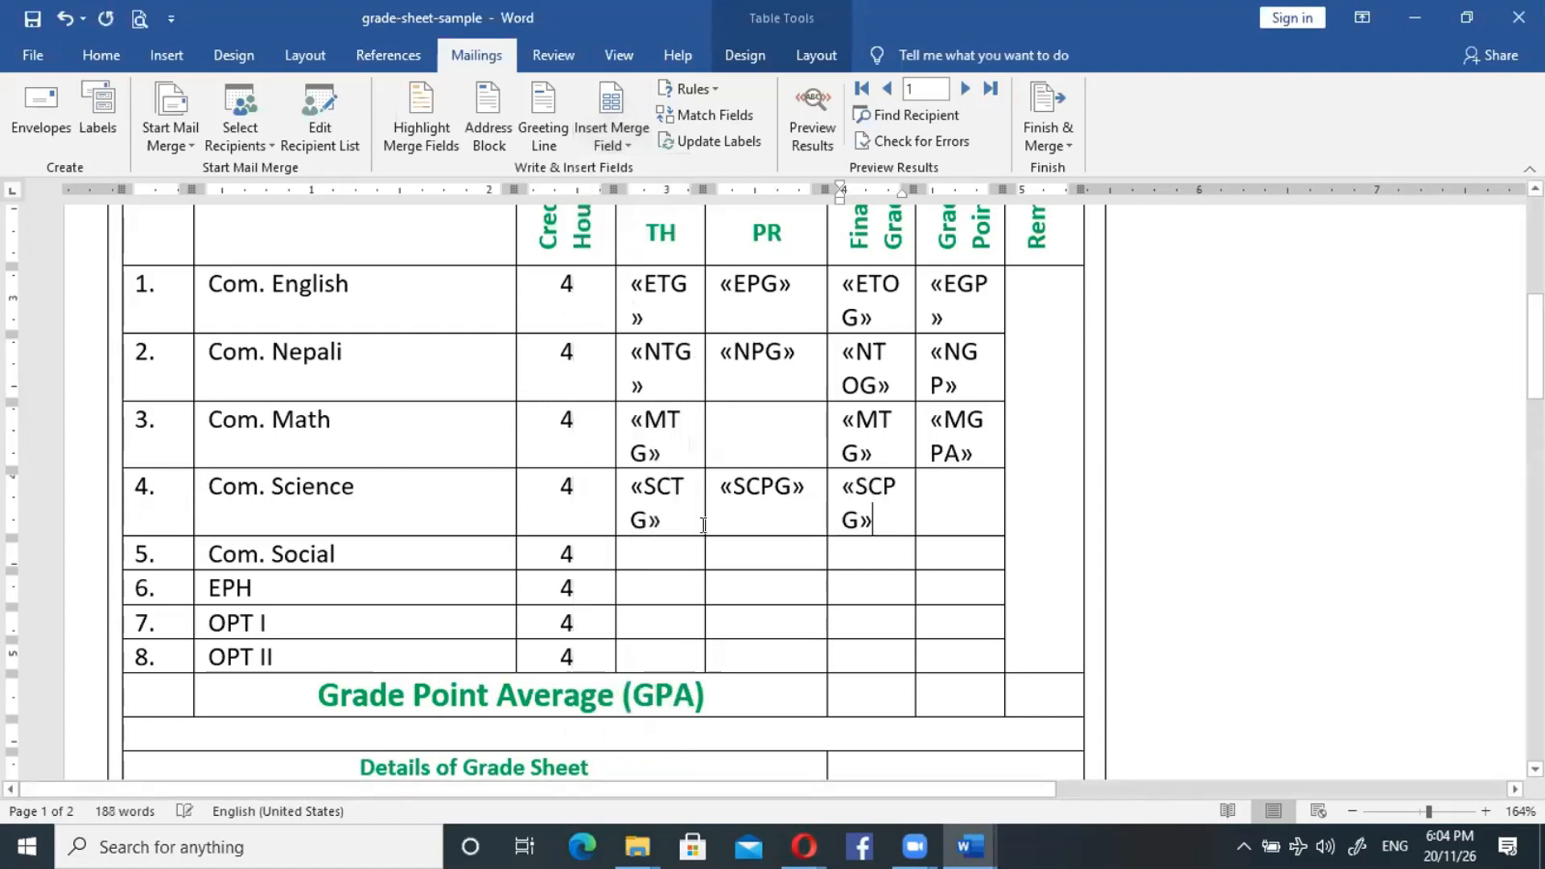
click(925, 493)
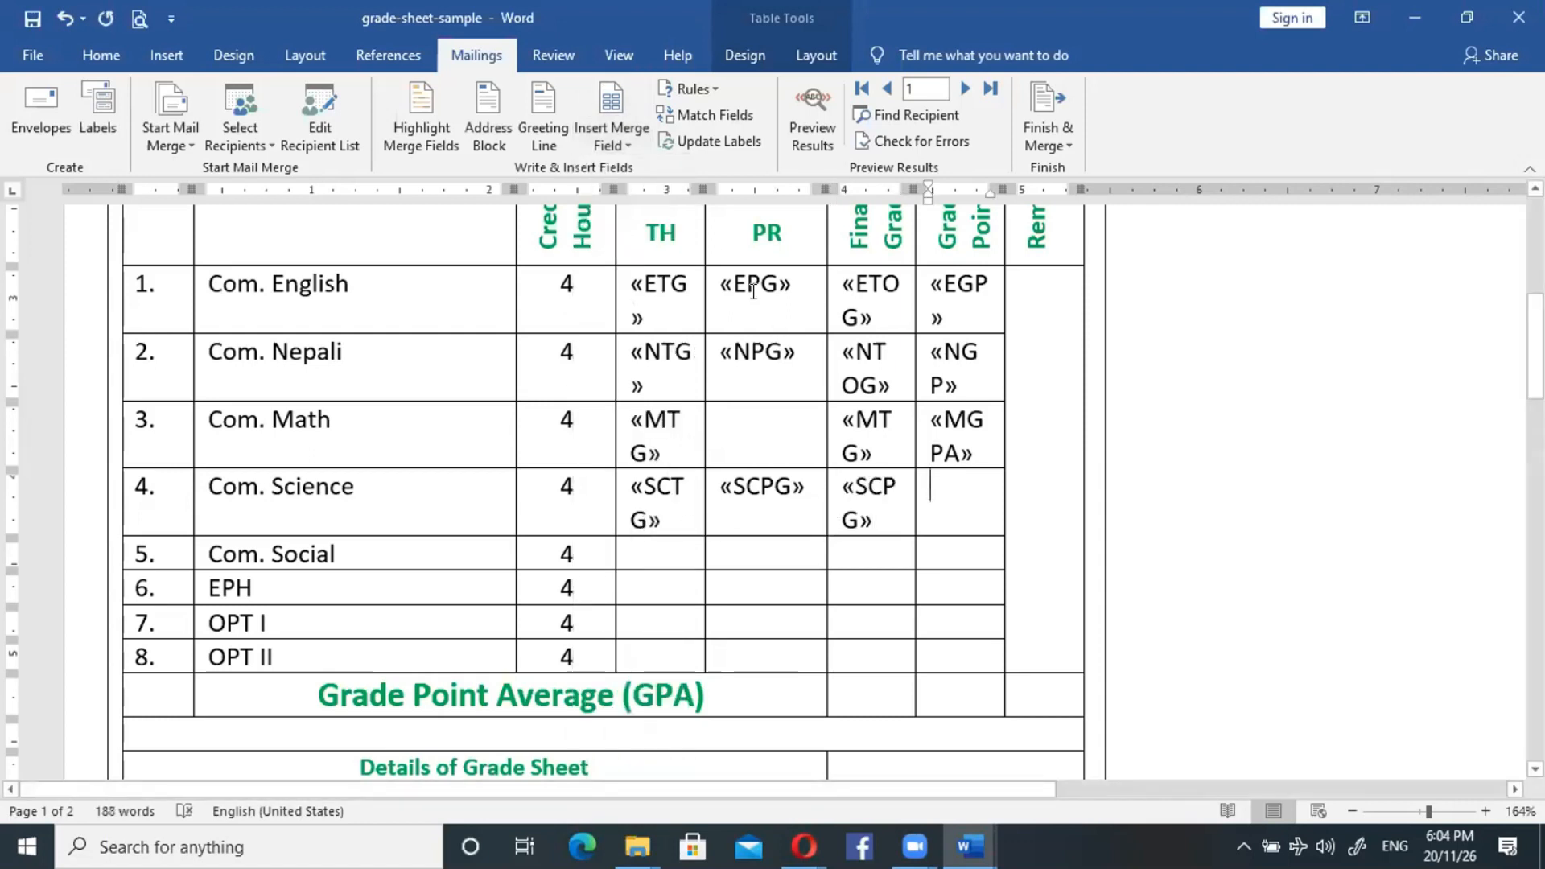
click(627, 151)
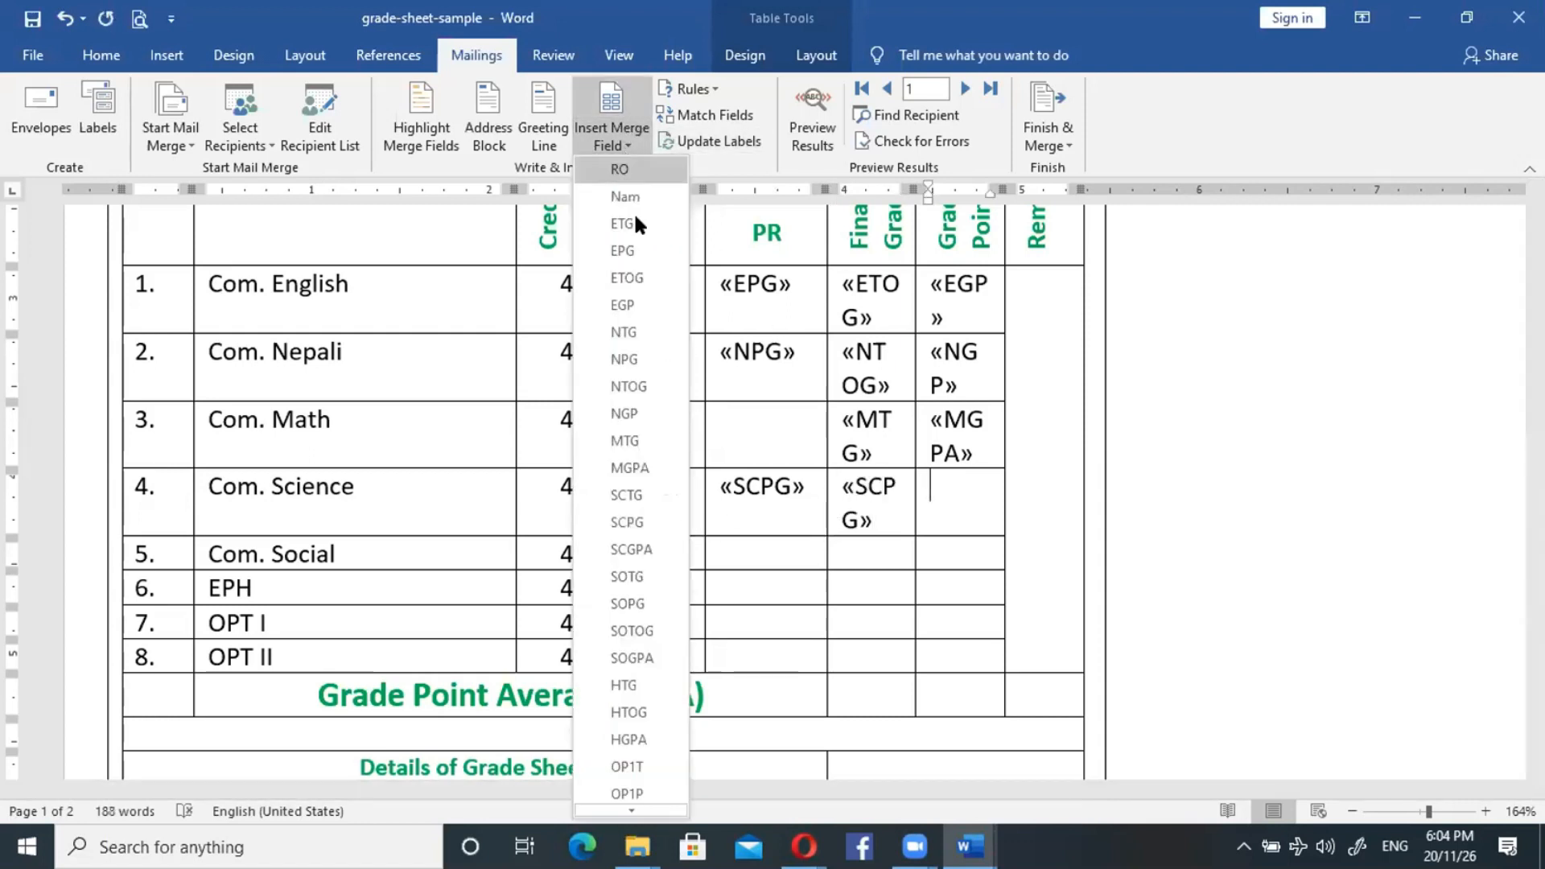
click(641, 550)
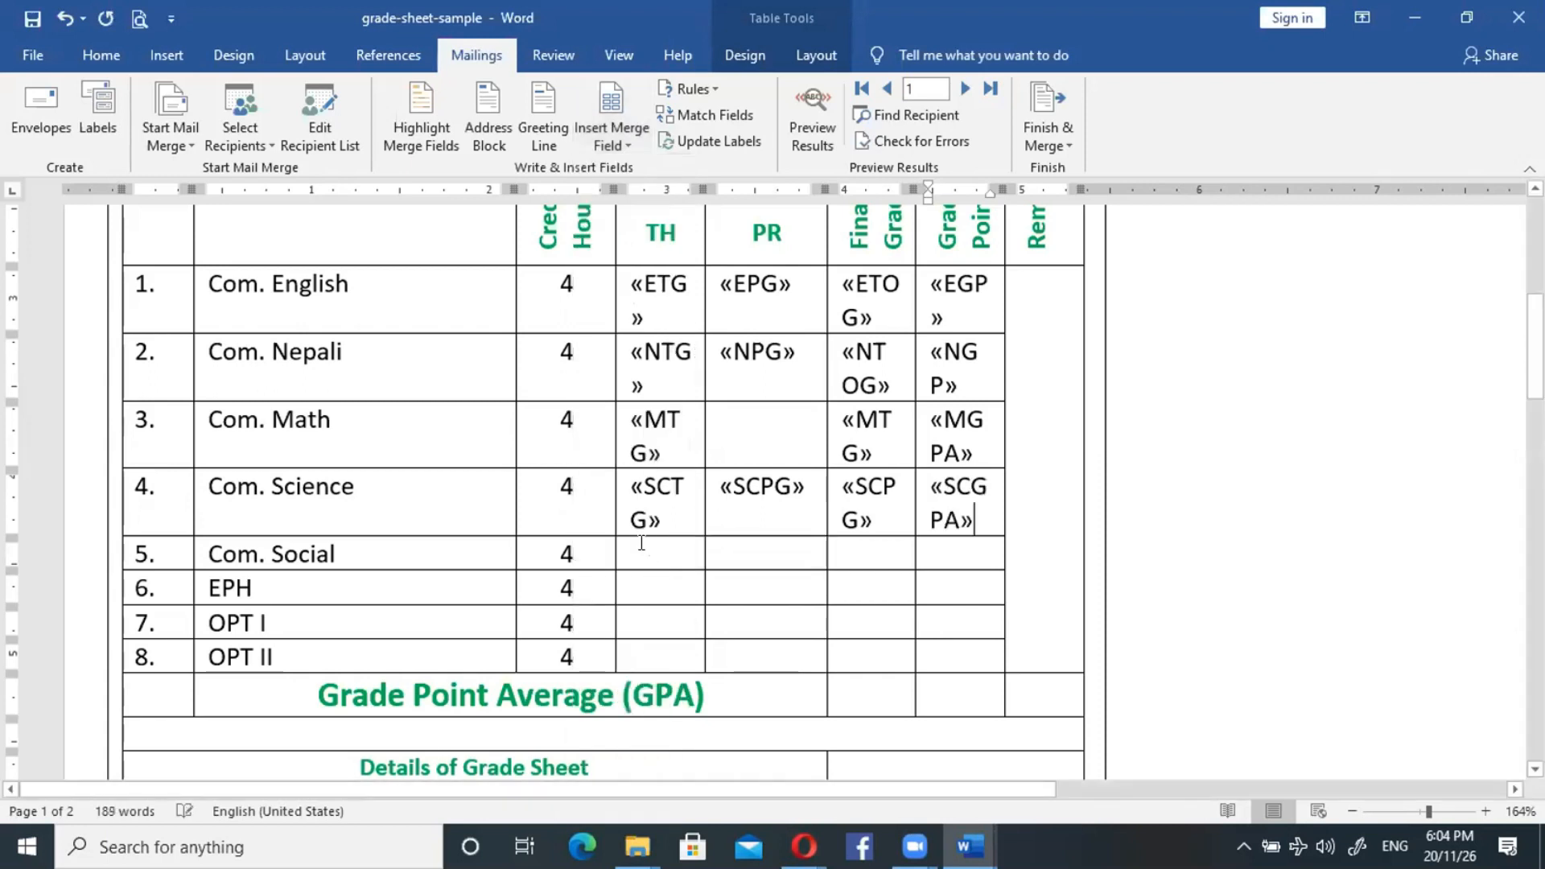
Insert the SOTG and SOPG merge fields in the TH and PR cells of the Com. Social row.
click(655, 546)
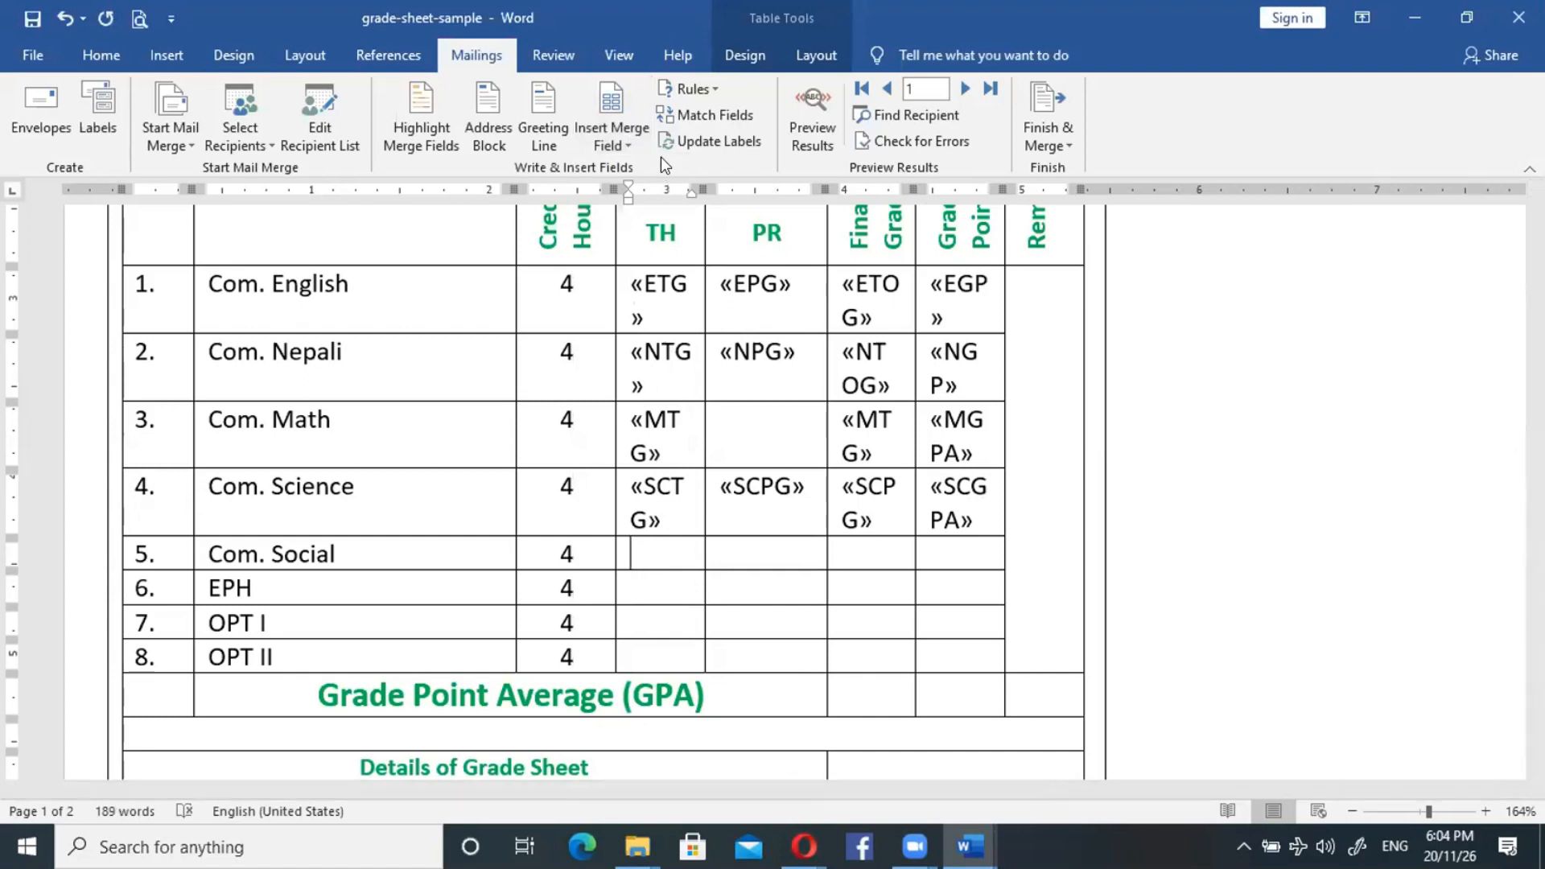
click(620, 137)
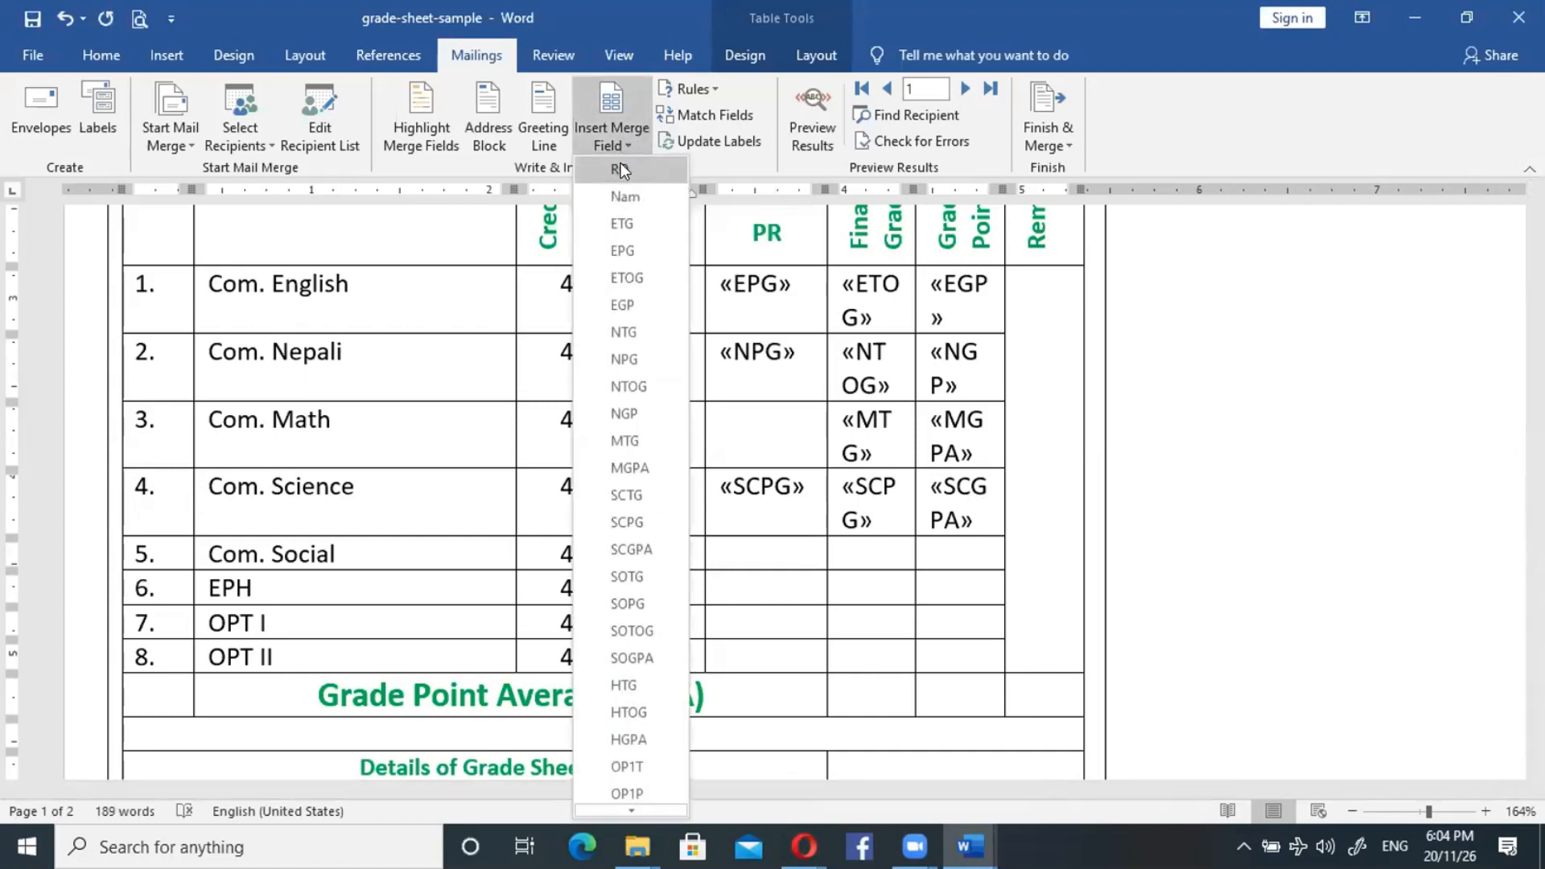
click(627, 577)
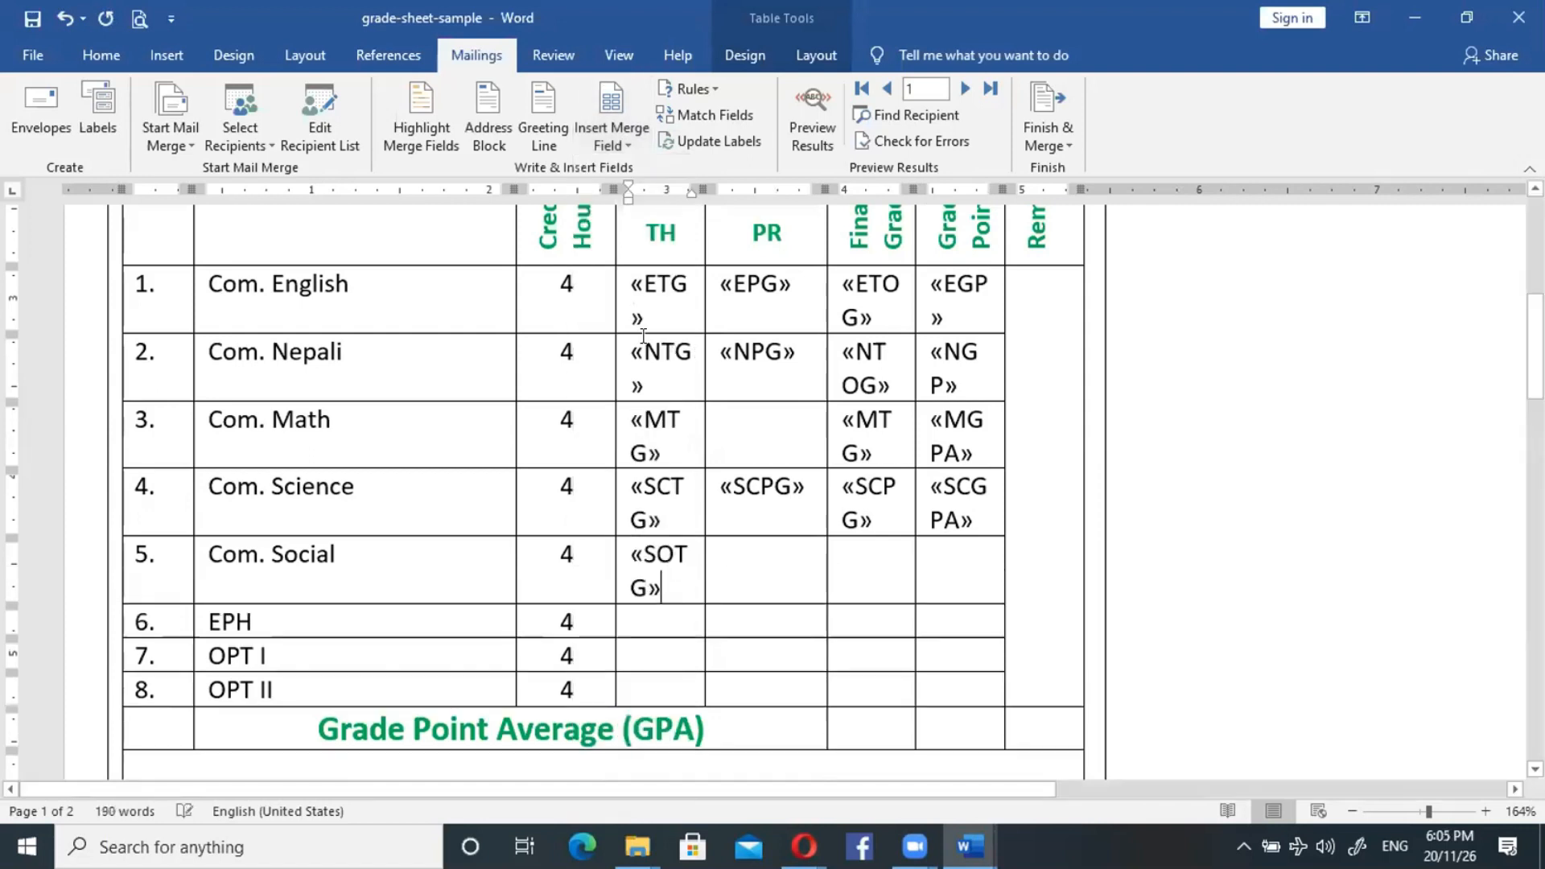
click(728, 568)
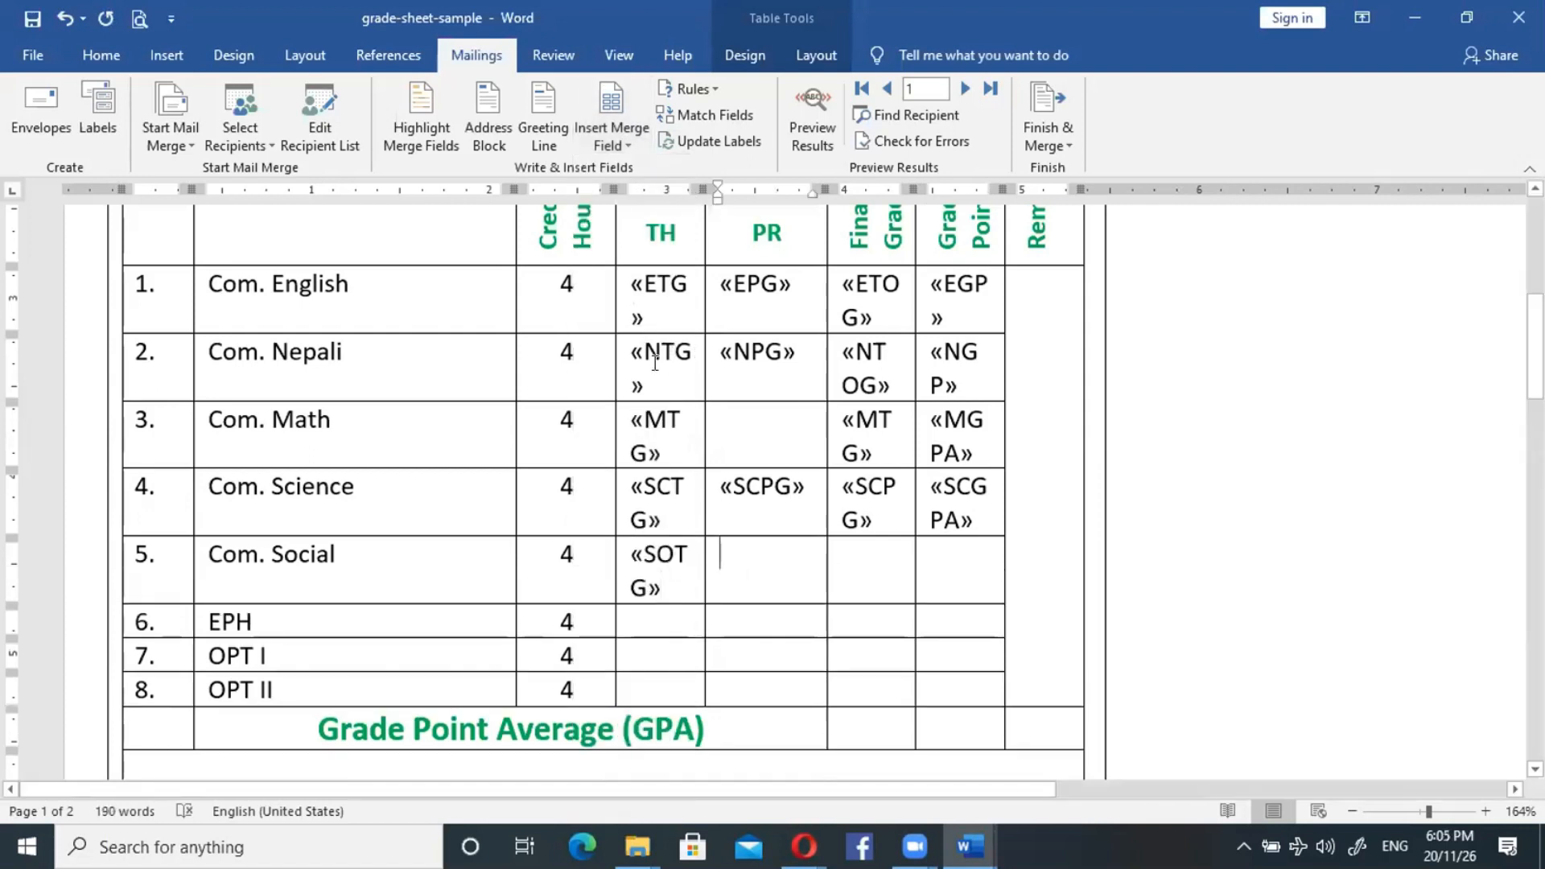
click(620, 134)
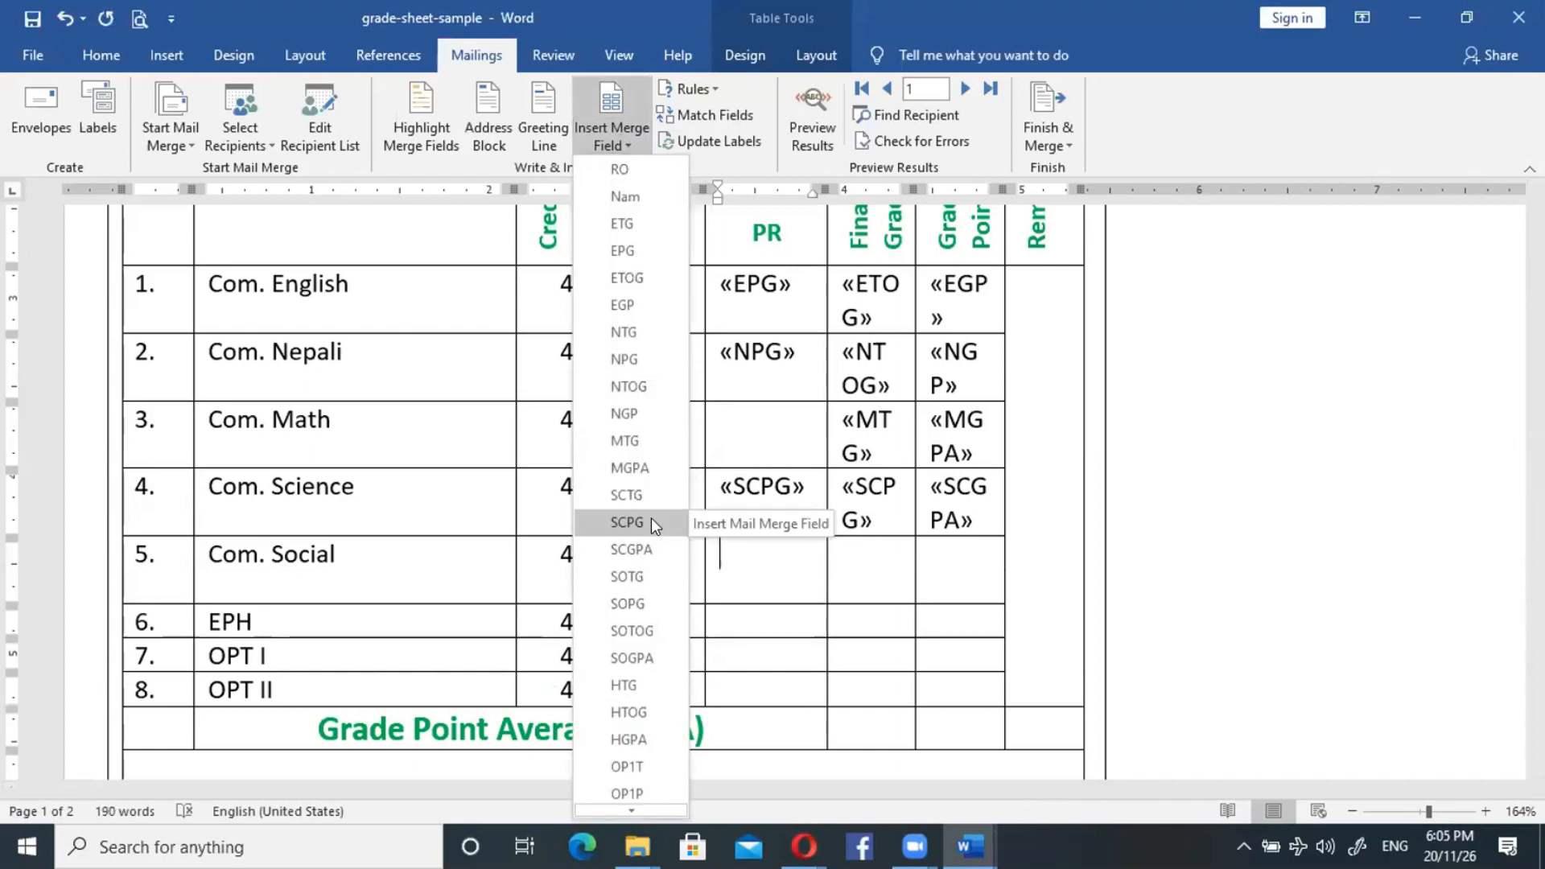
click(643, 600)
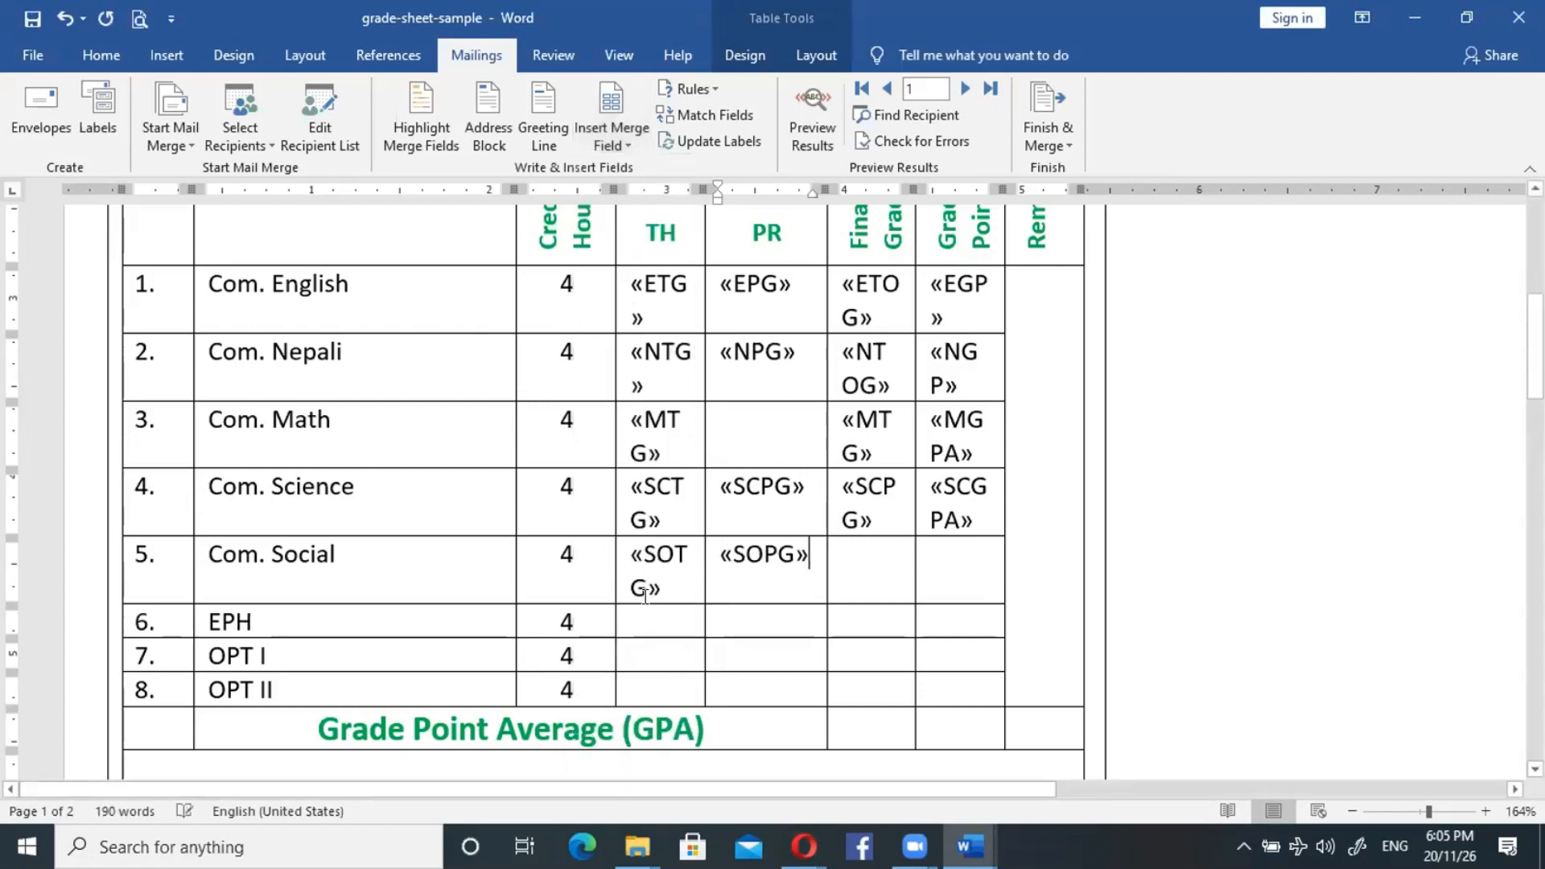
Insert the SOTOG and SOGPA merge fields in the Final Grade and Grade Point cells of the Com. Social row.
click(620, 137)
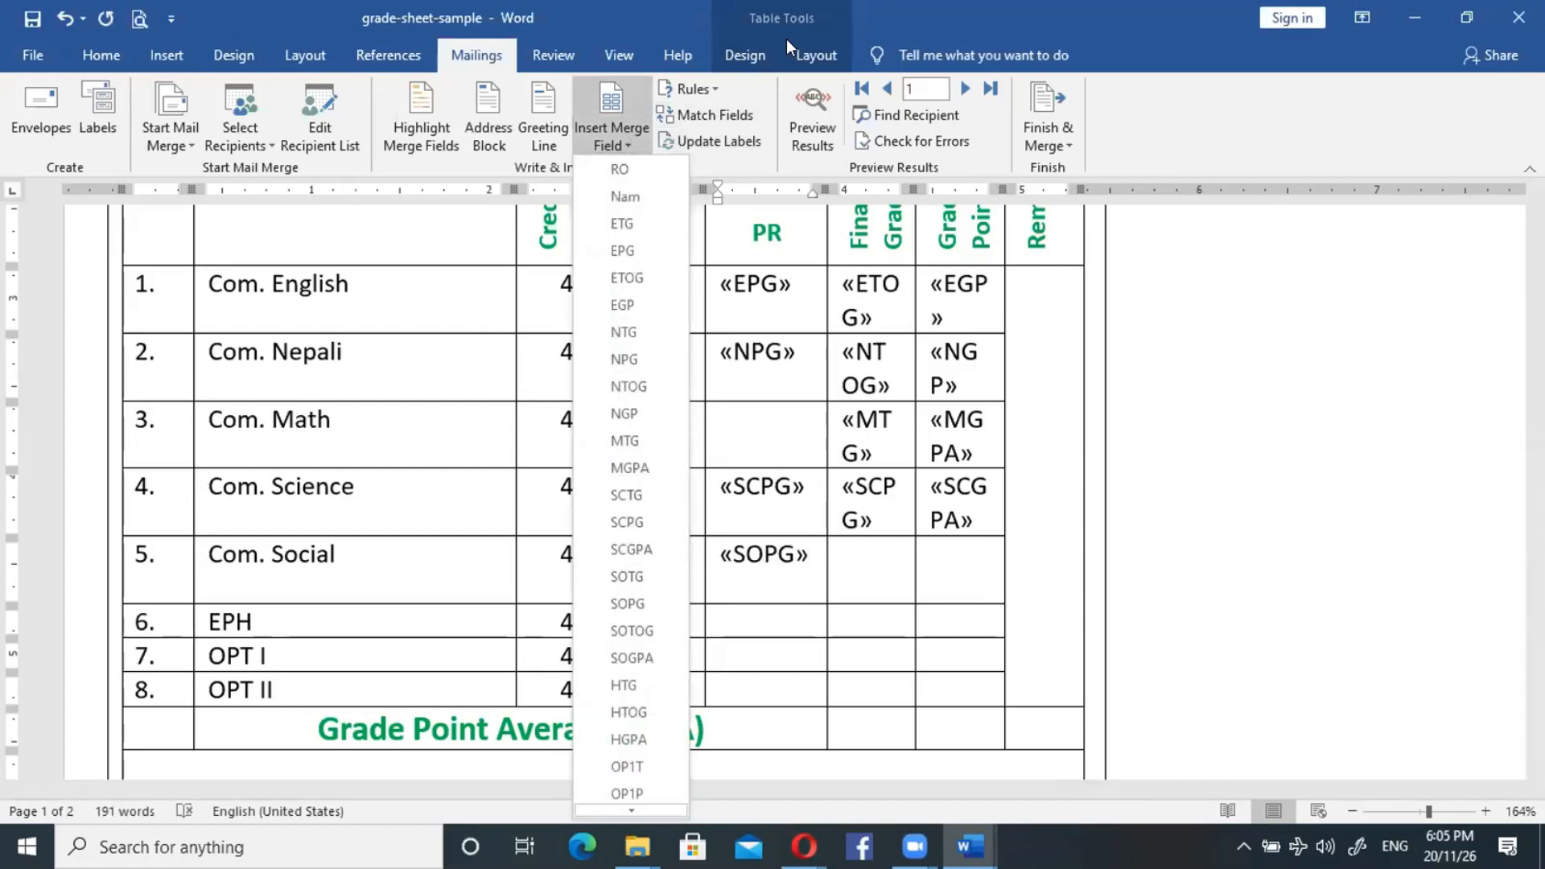
click(865, 557)
click(865, 558)
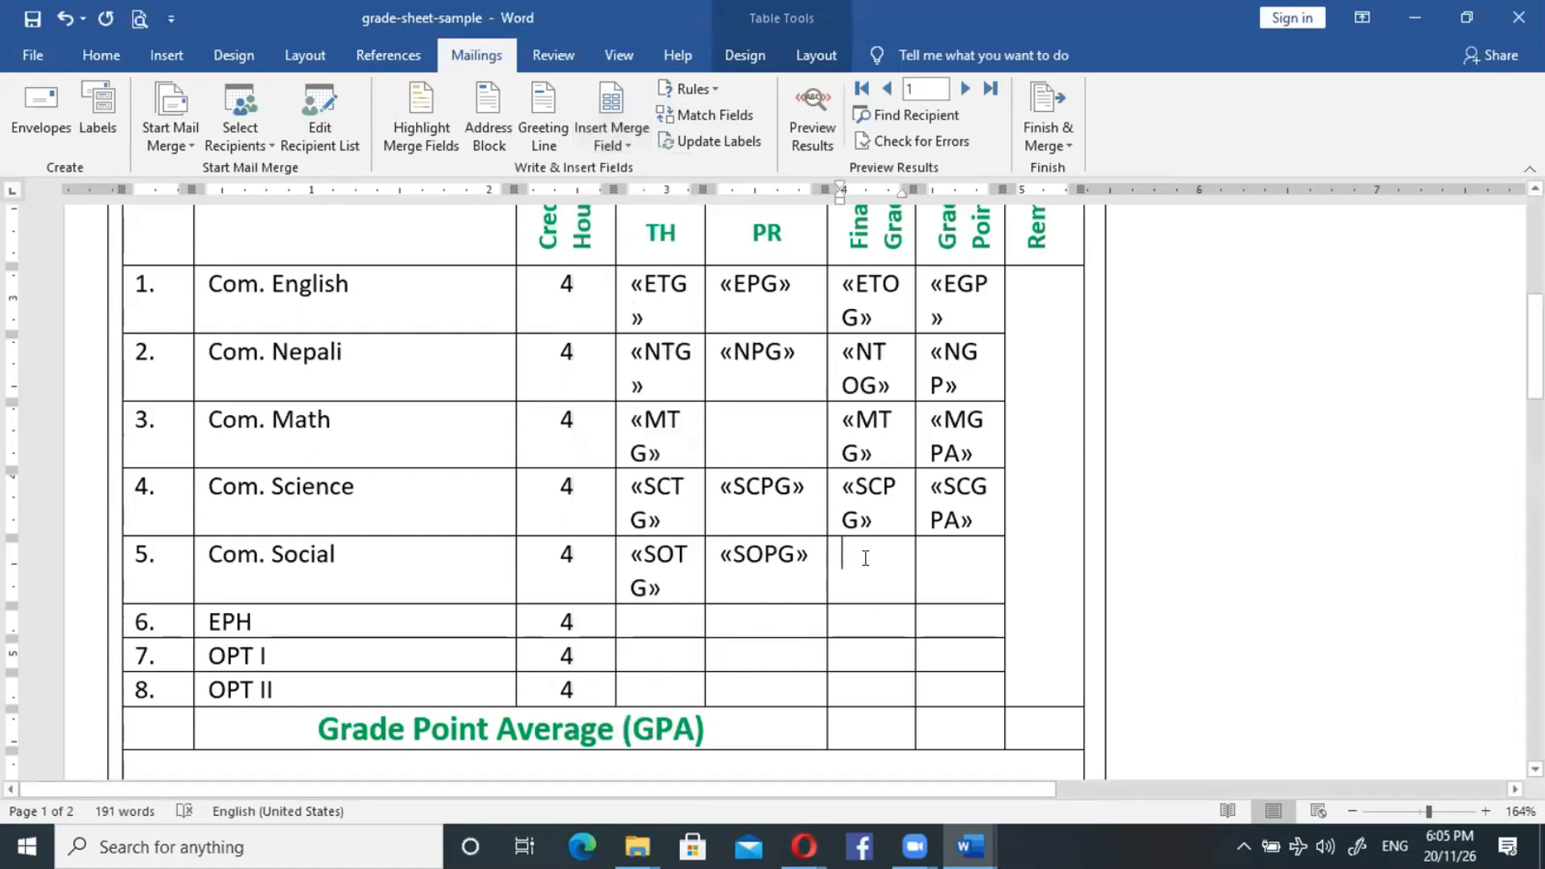
click(630, 137)
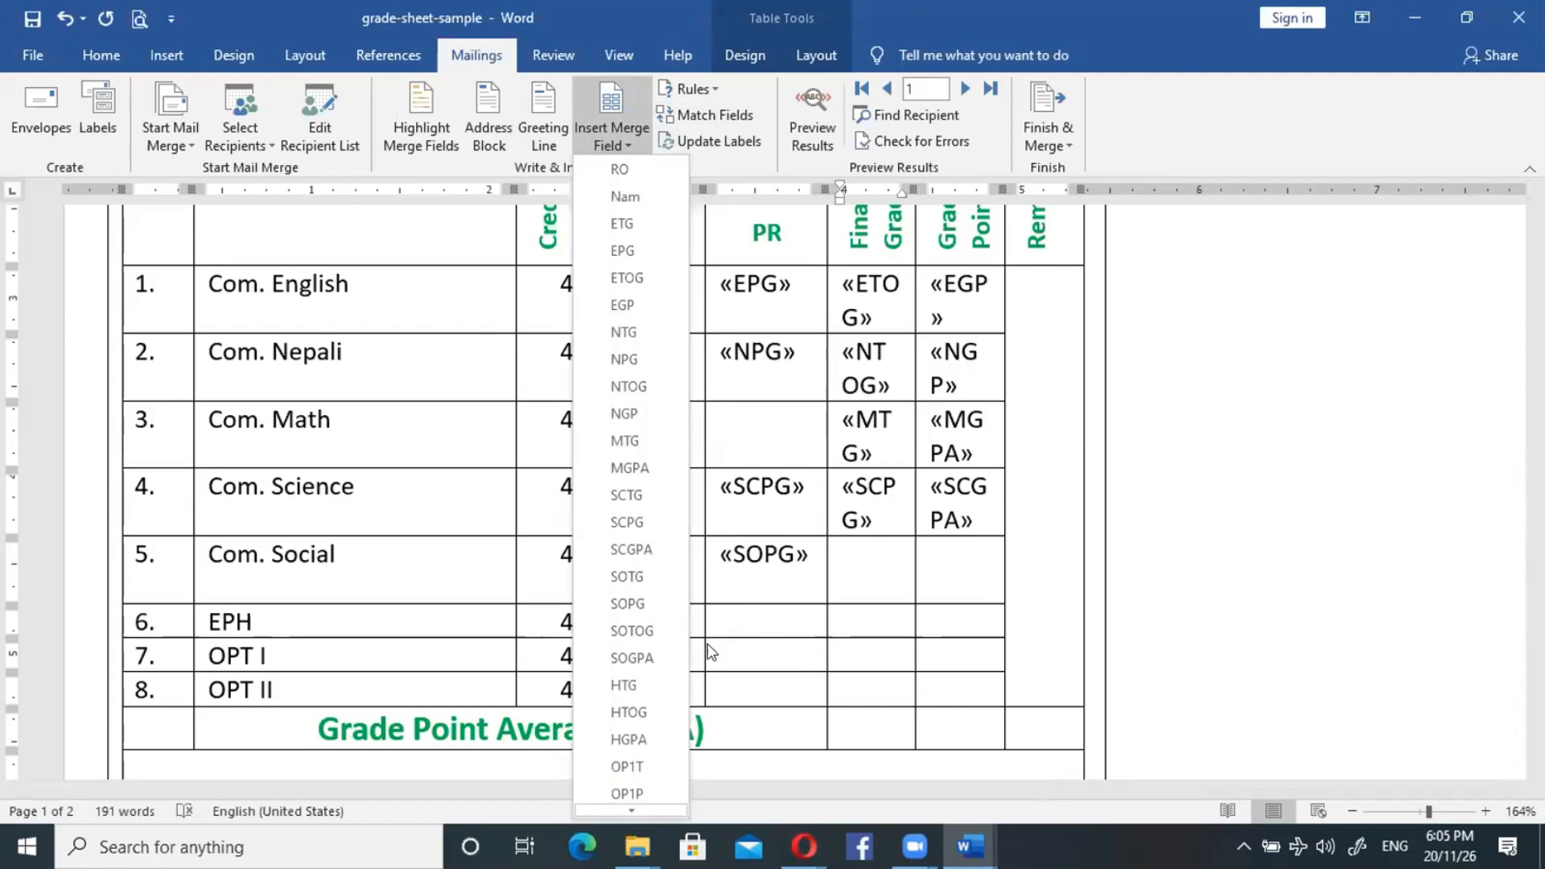
click(645, 630)
click(941, 558)
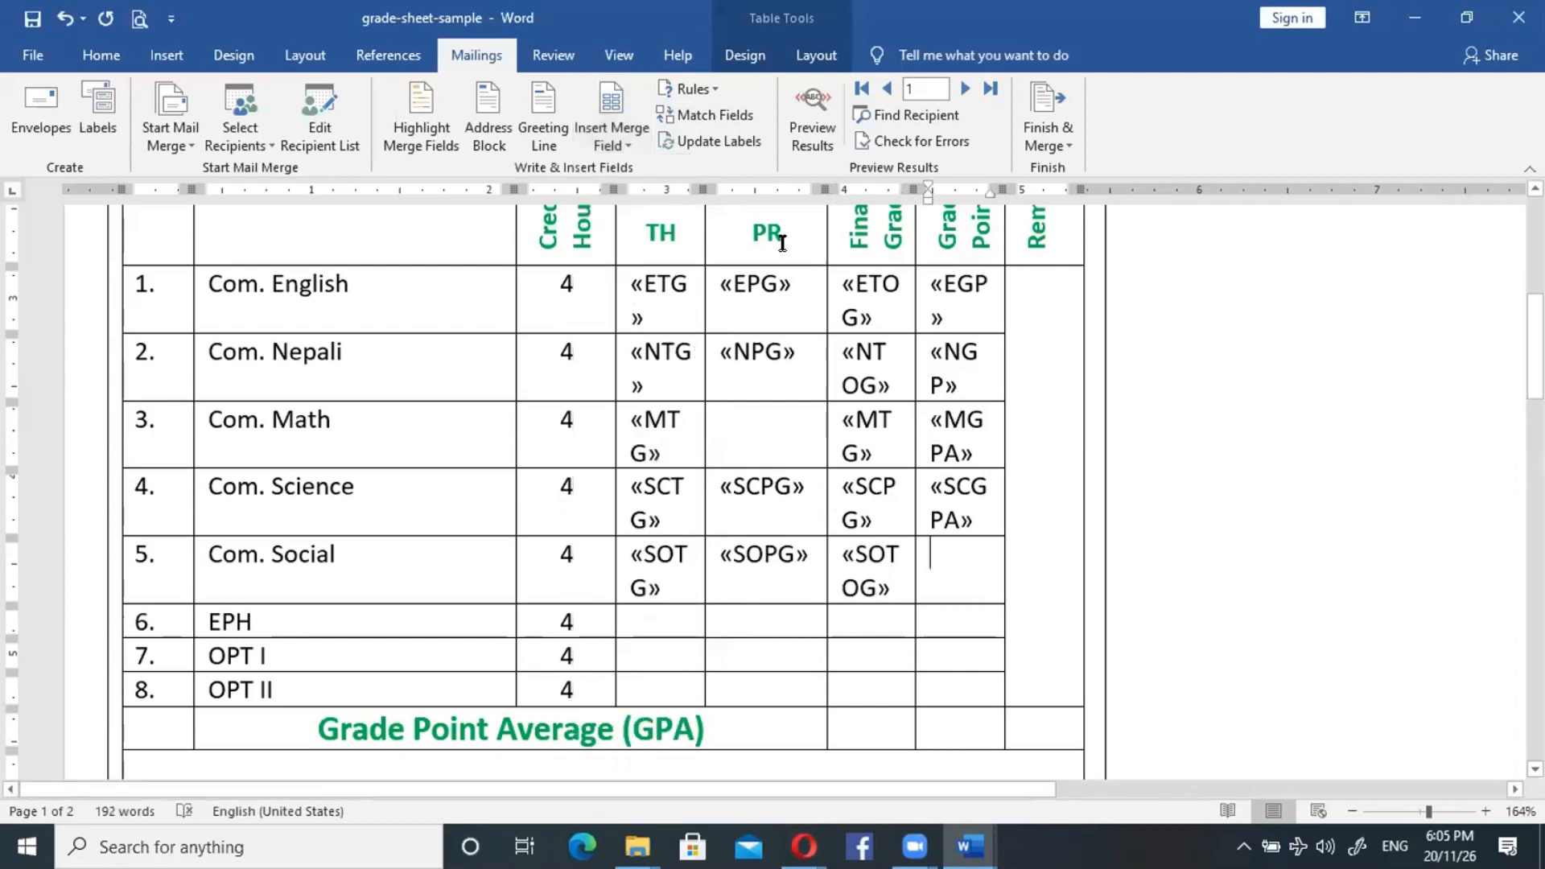
click(627, 139)
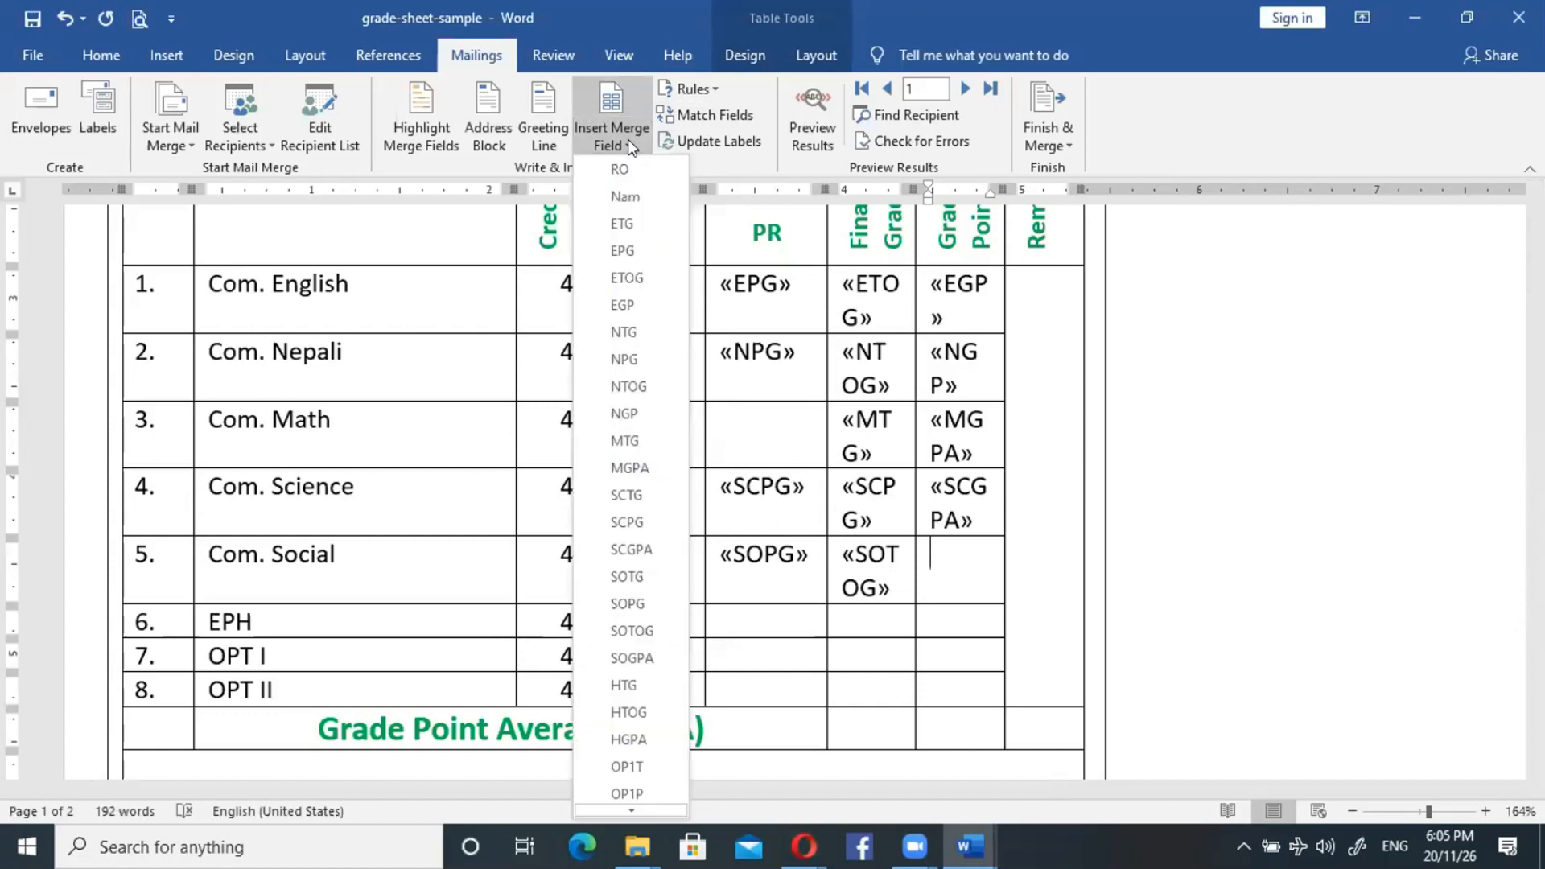
click(628, 658)
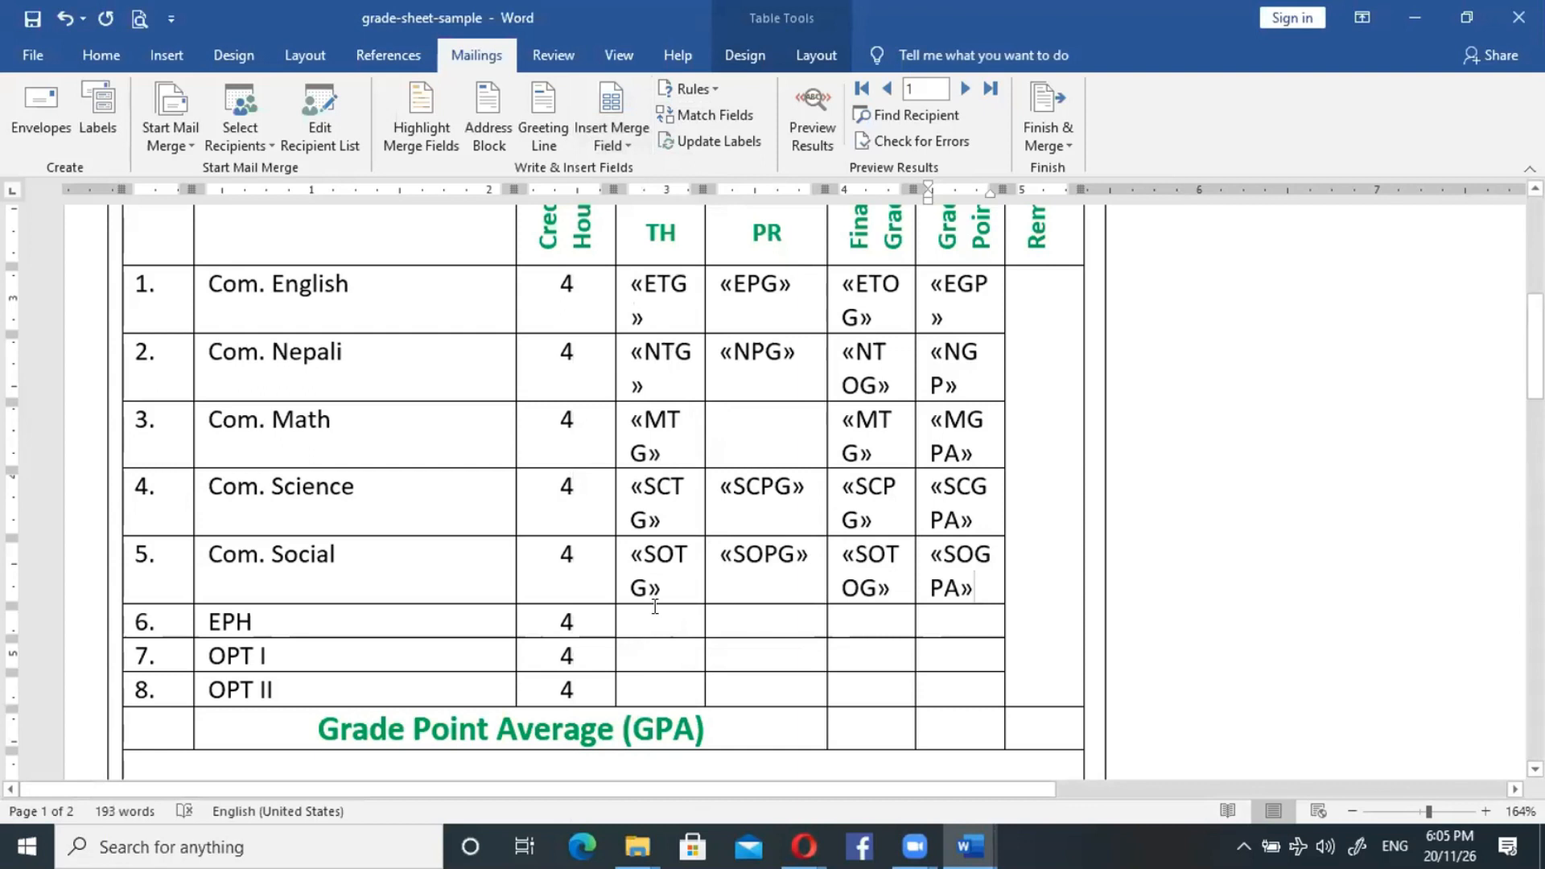
Insert the HTG merge field in both the TH and PR cells of the EPH row.
click(655, 610)
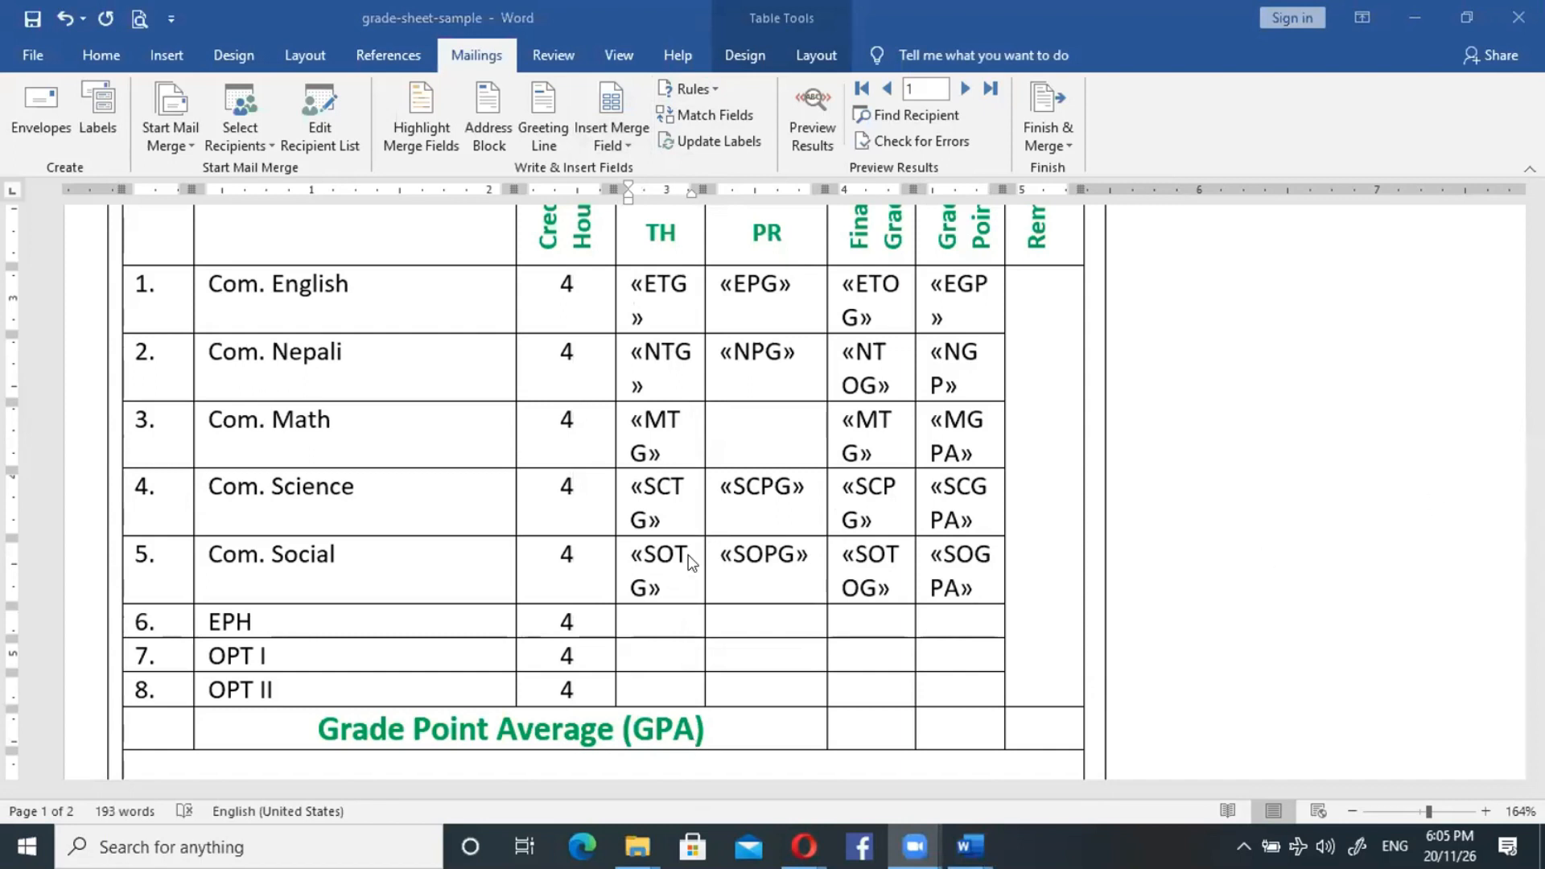
click(660, 618)
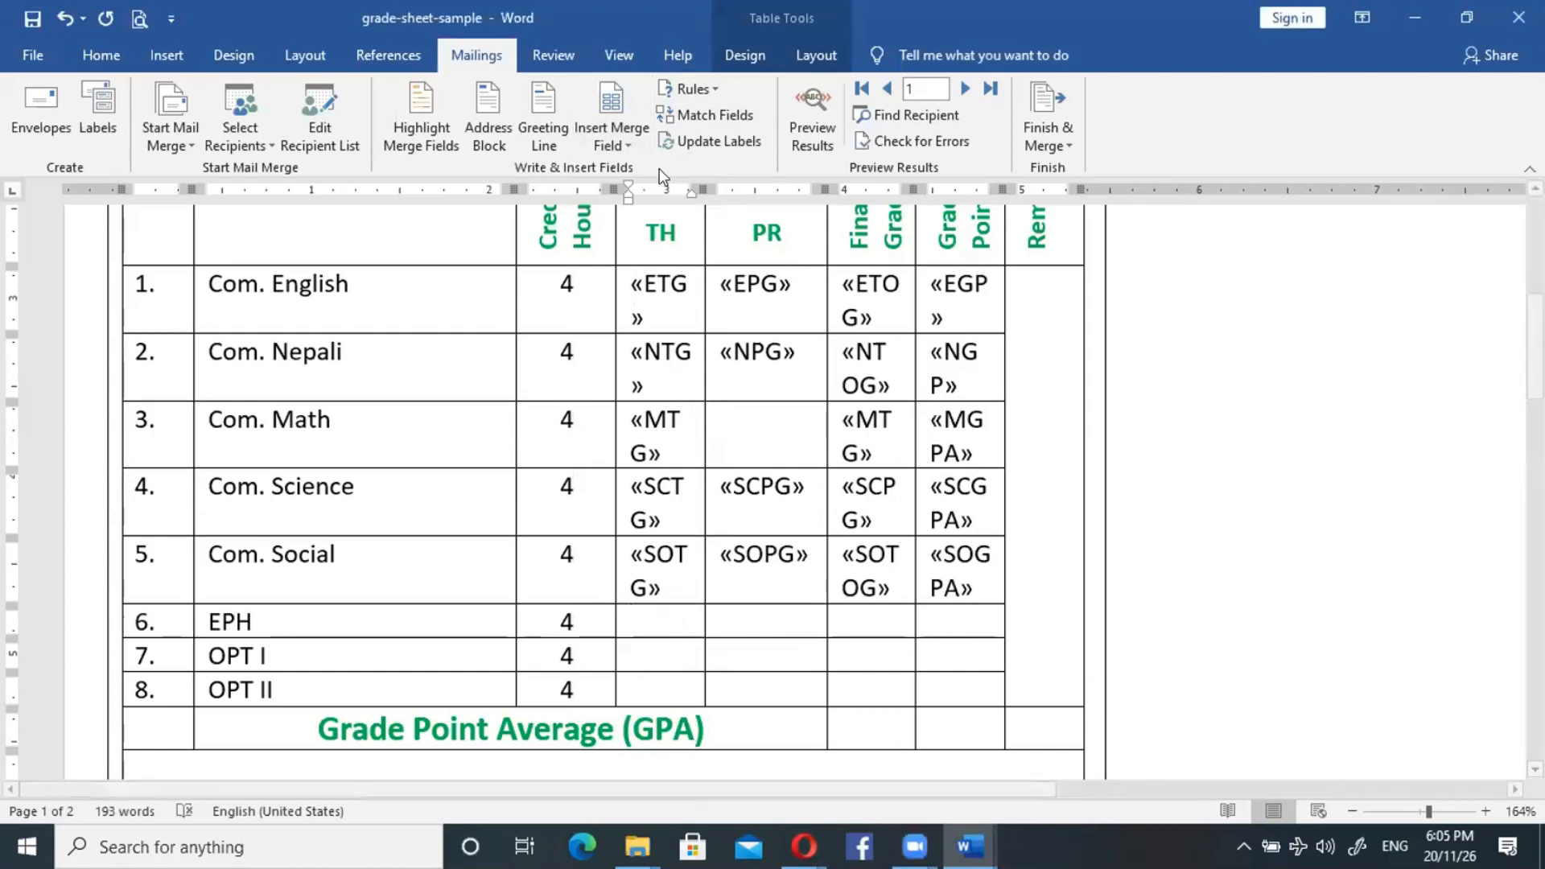
click(627, 145)
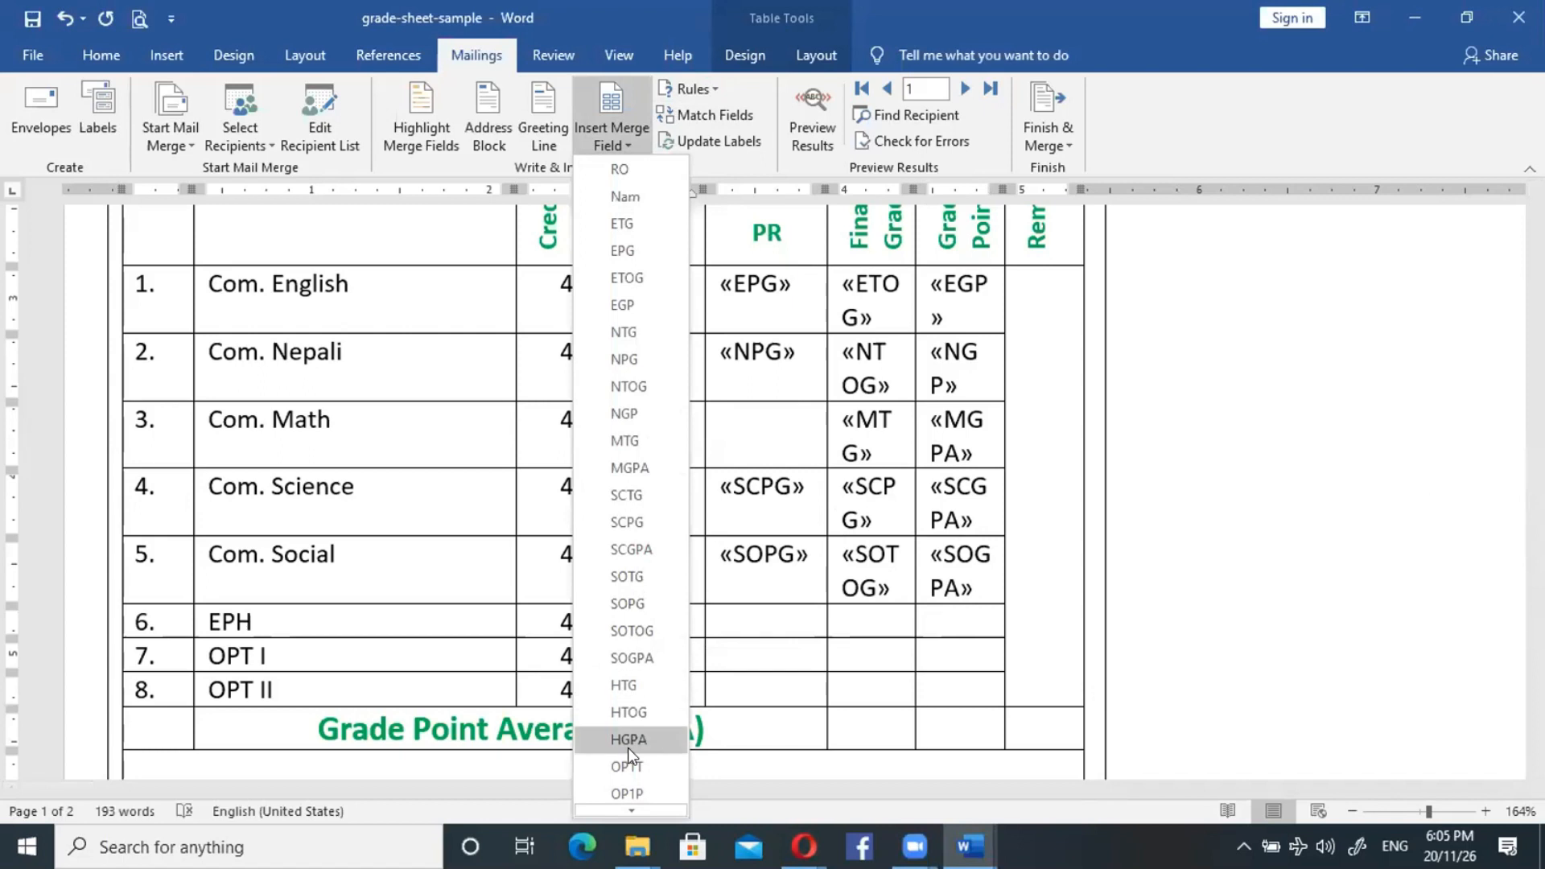
click(641, 682)
click(735, 628)
click(629, 130)
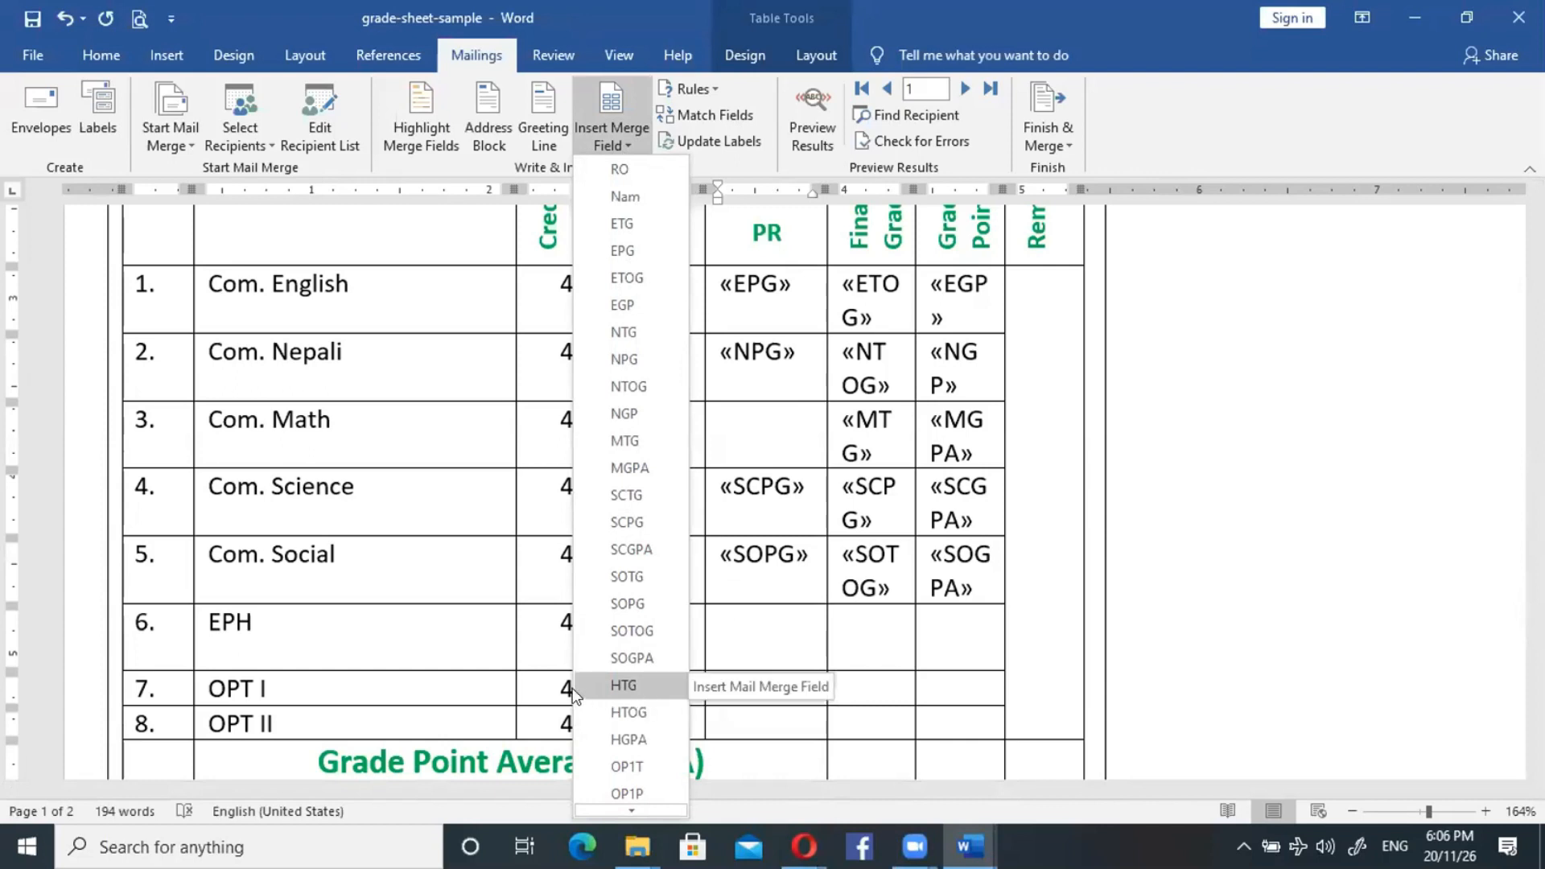
click(726, 645)
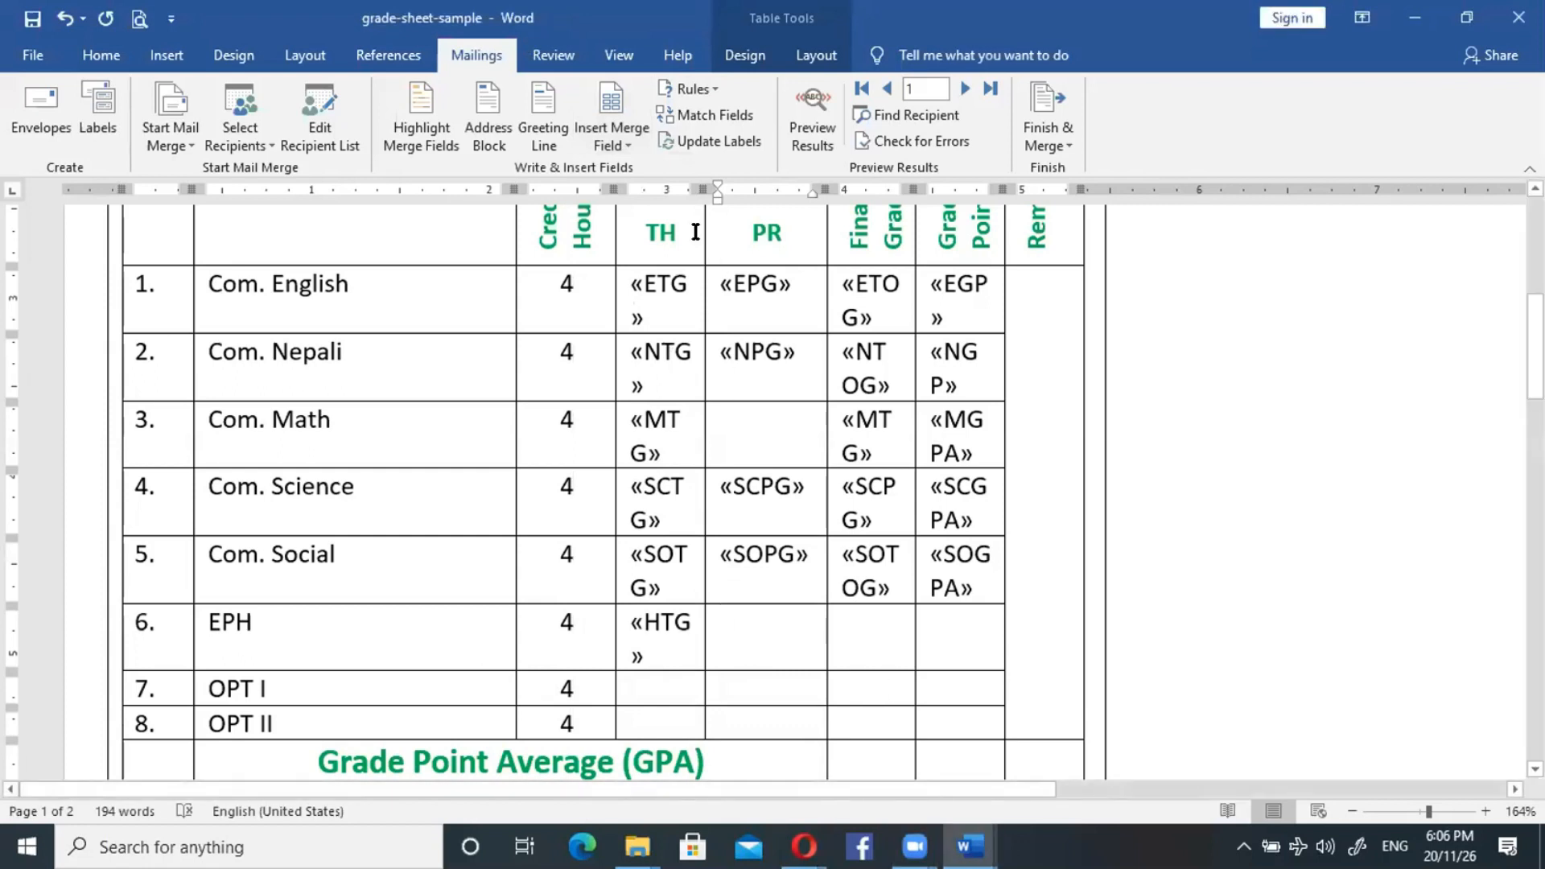
click(626, 146)
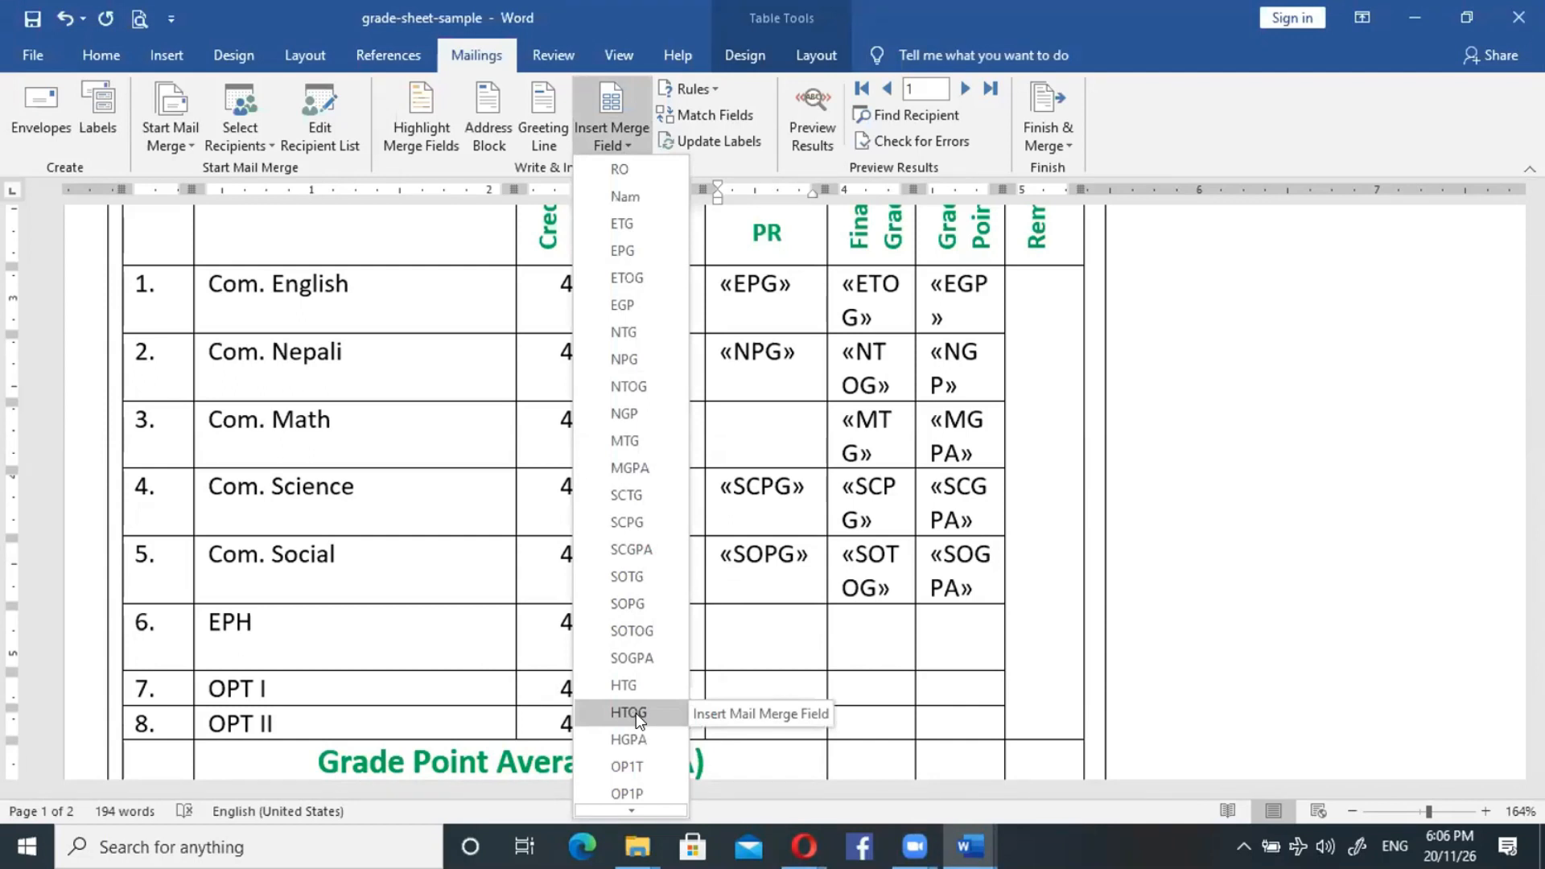
click(638, 684)
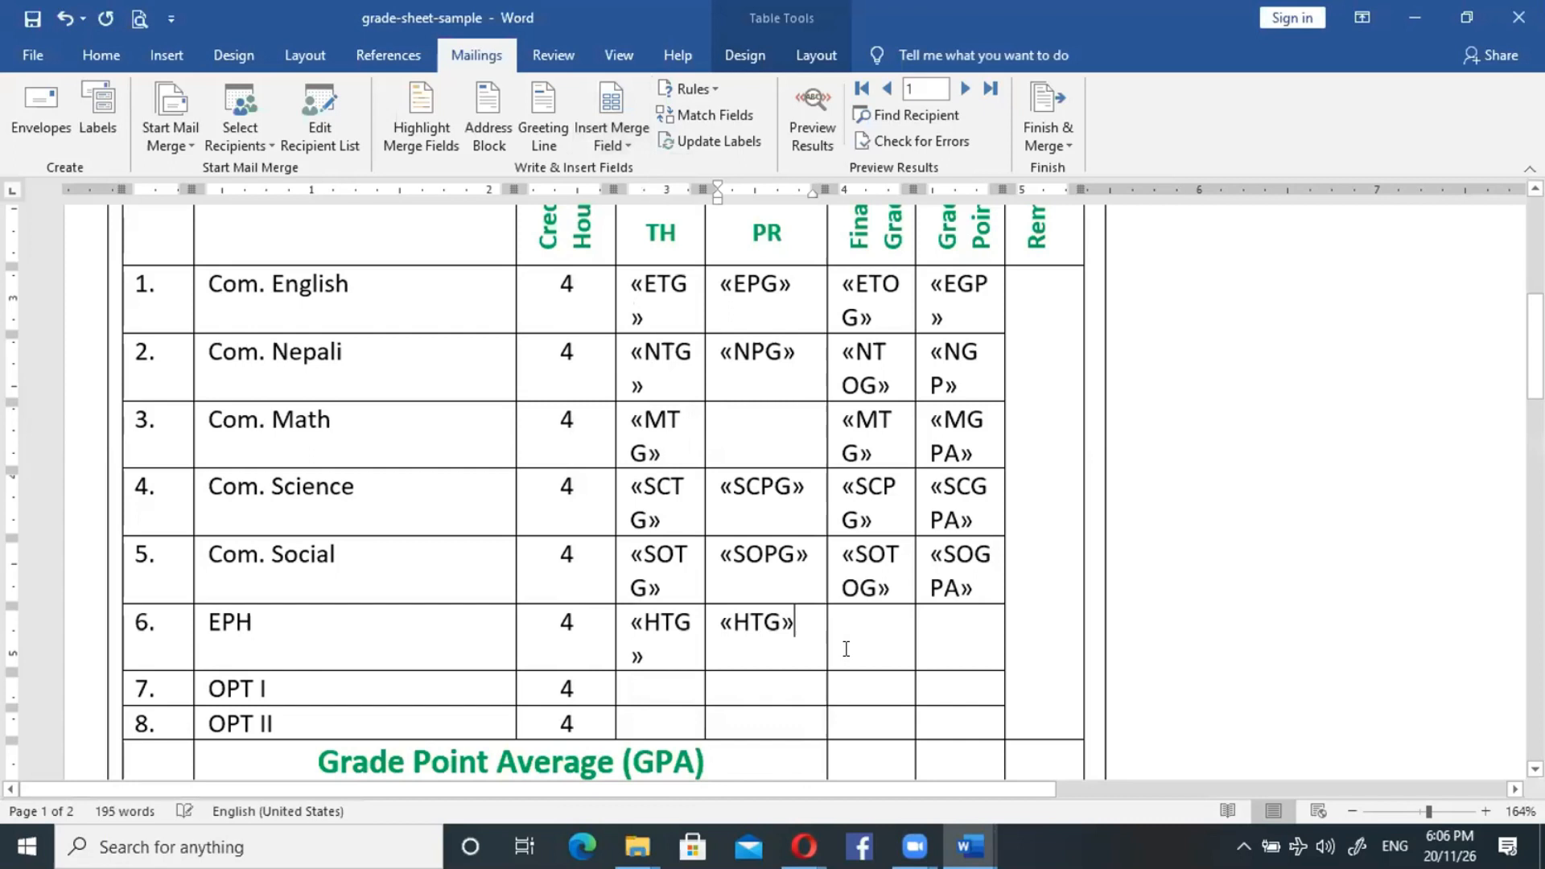
Insert the HTOG and HGPA merge fields in the Final Grade and Grade Point cells of the EPH row.
click(853, 628)
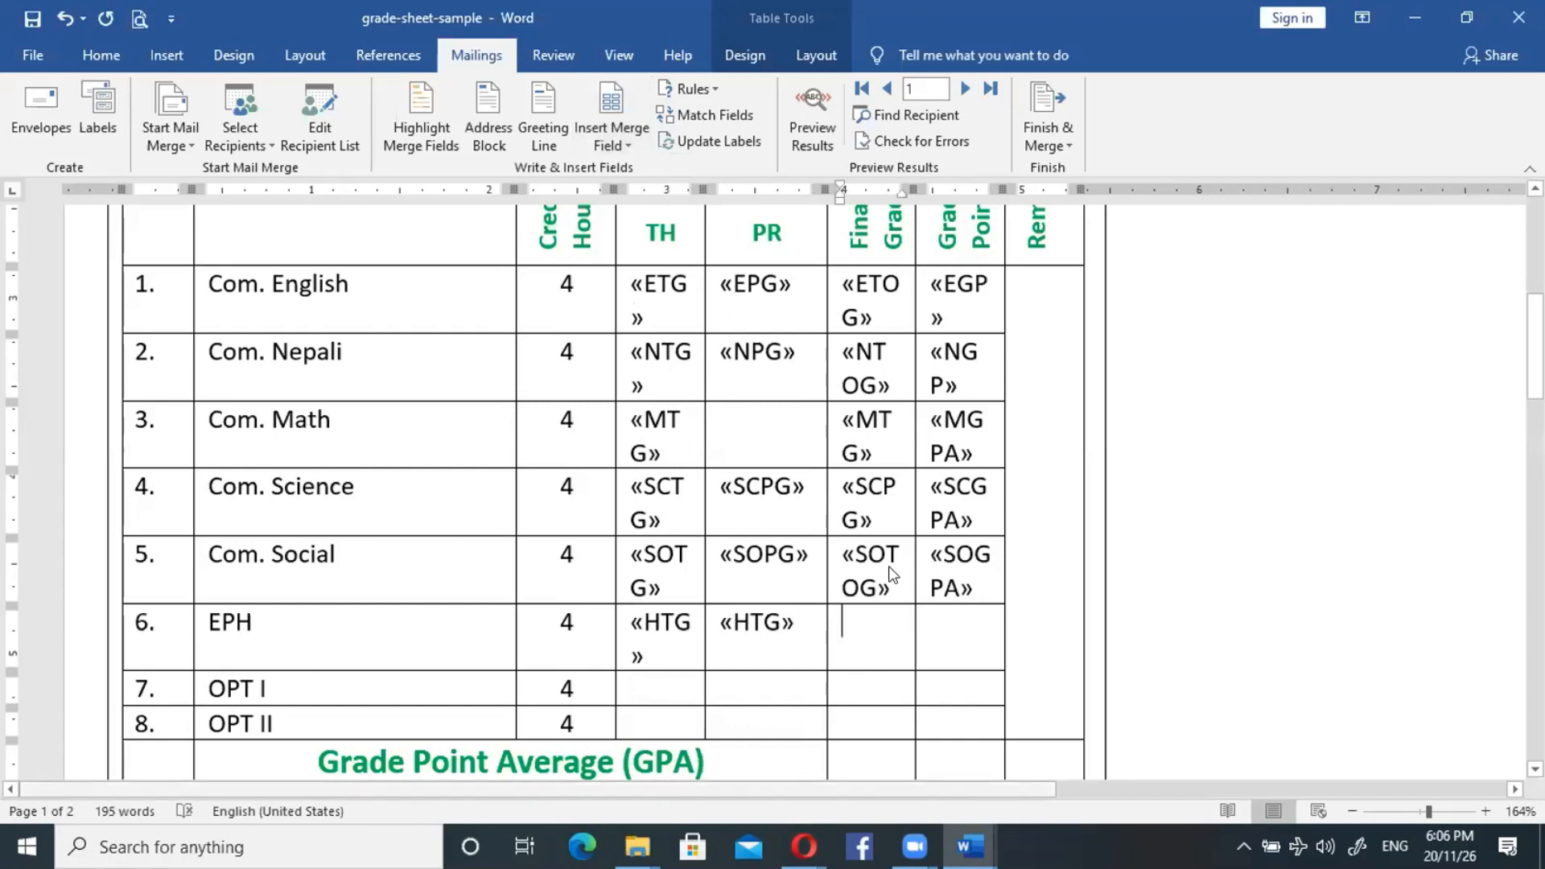
click(630, 136)
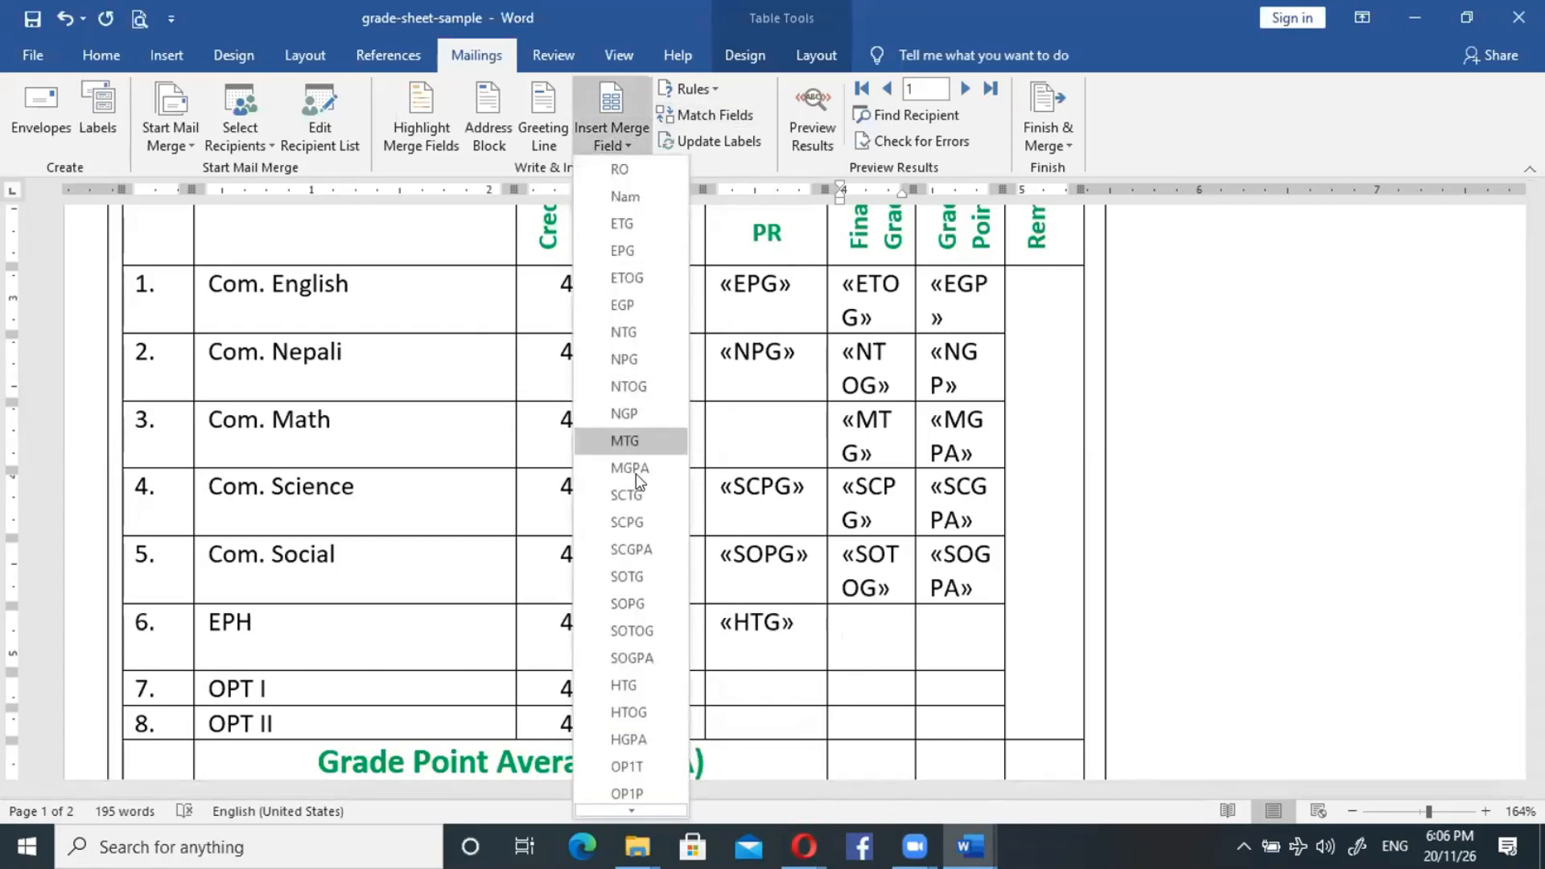
click(633, 713)
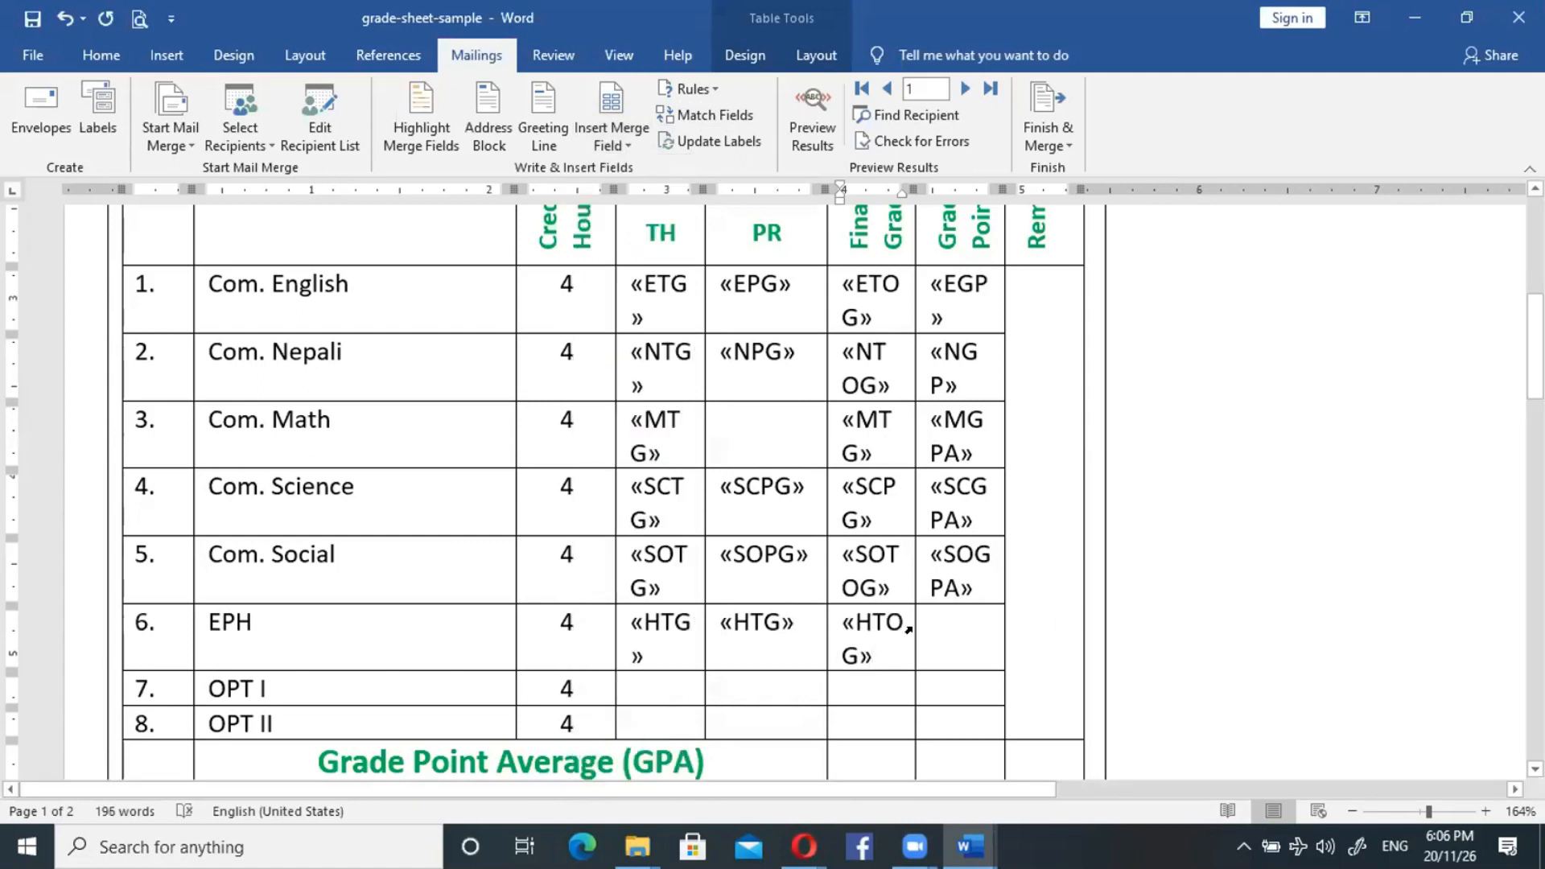
click(934, 639)
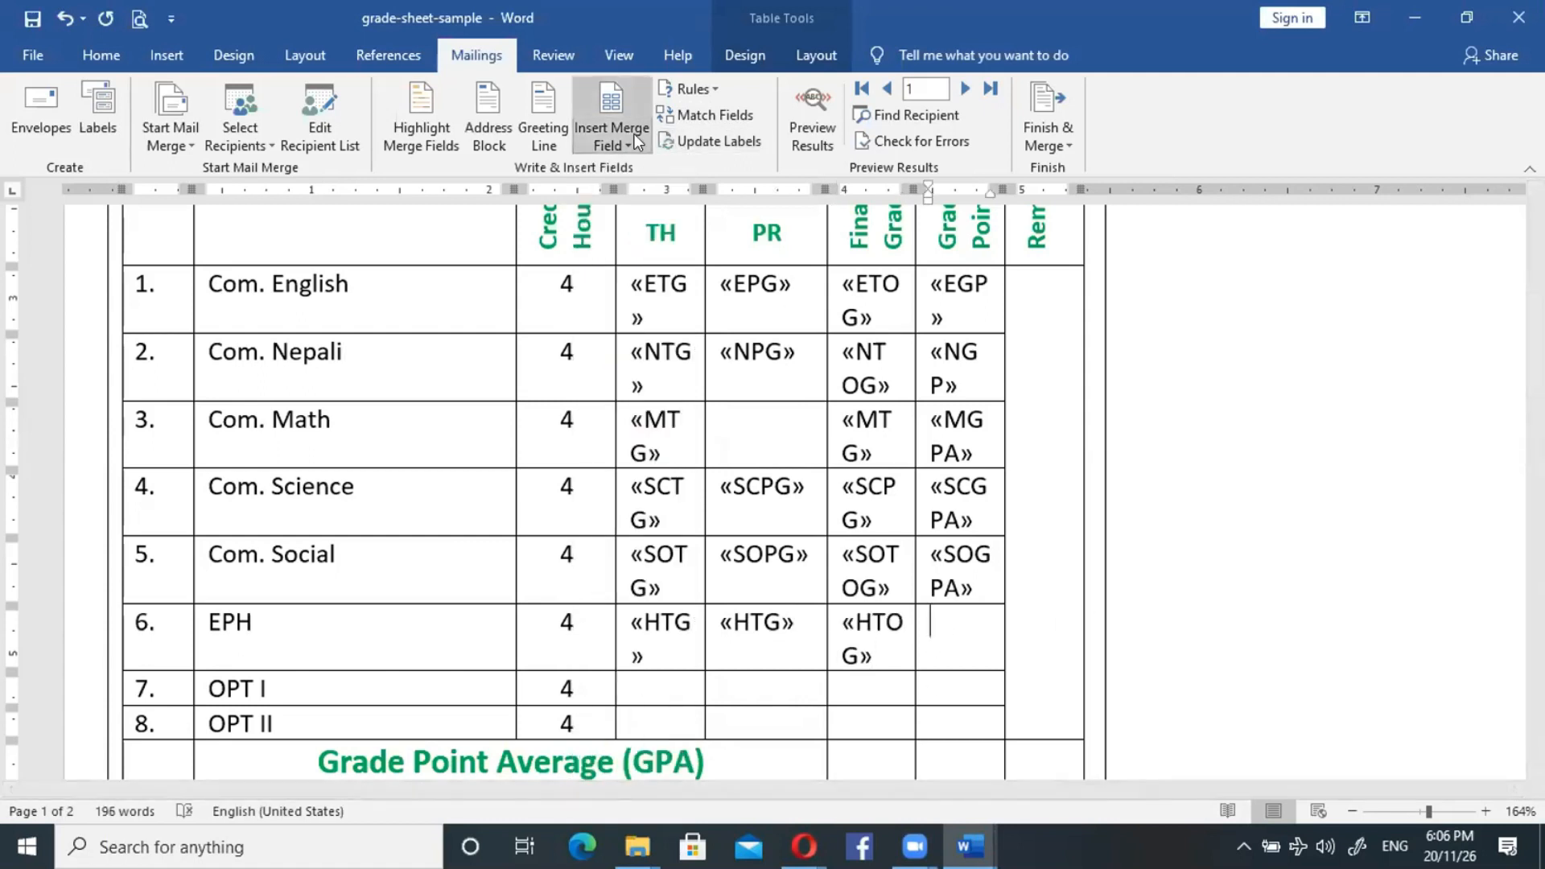
click(634, 135)
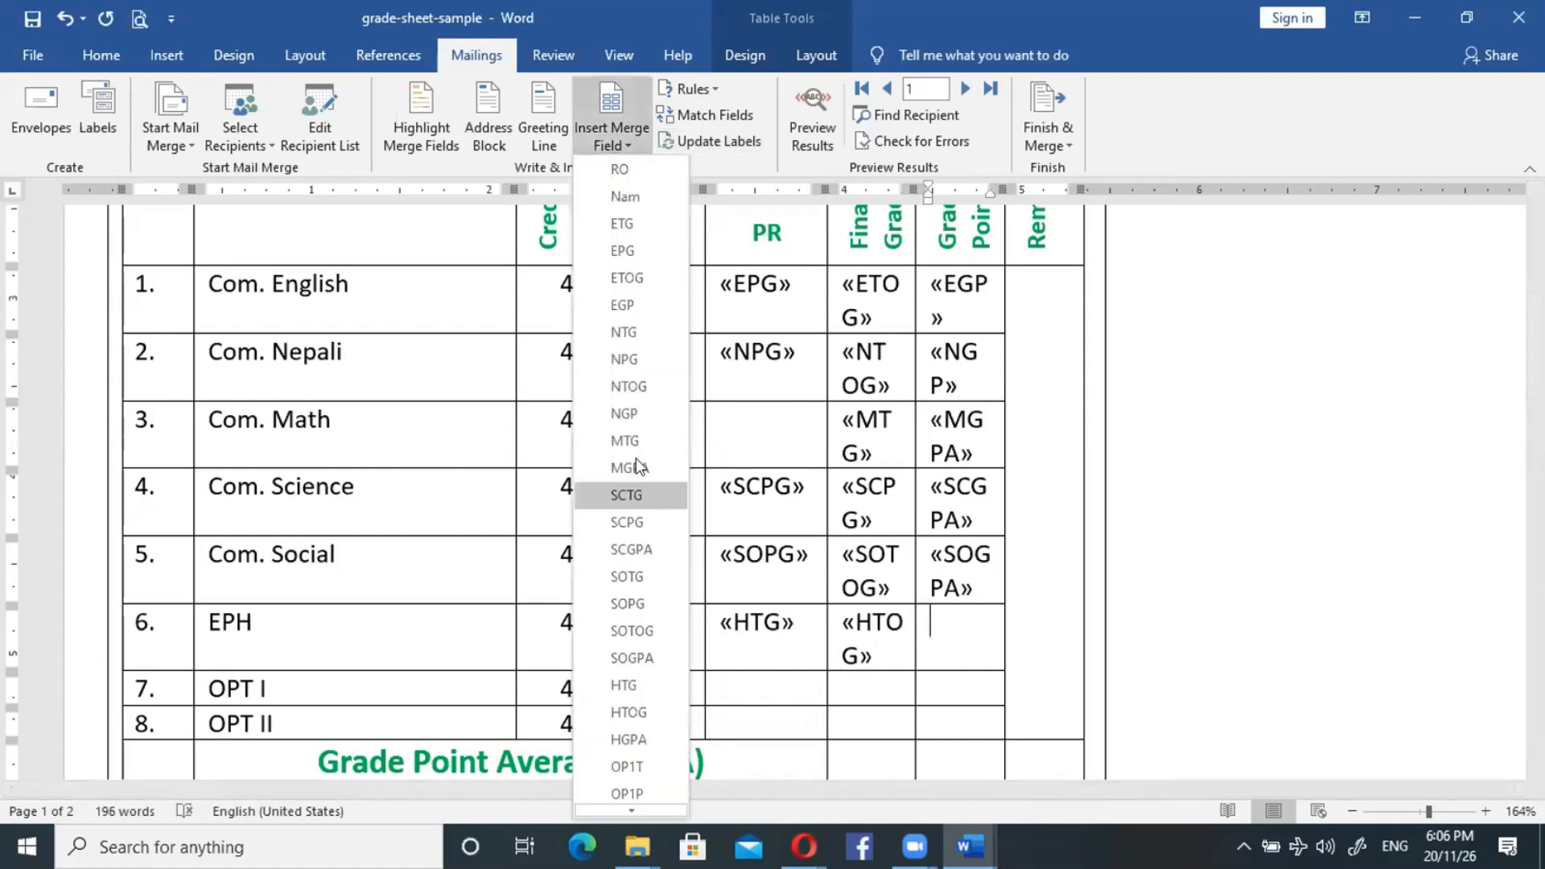
click(645, 747)
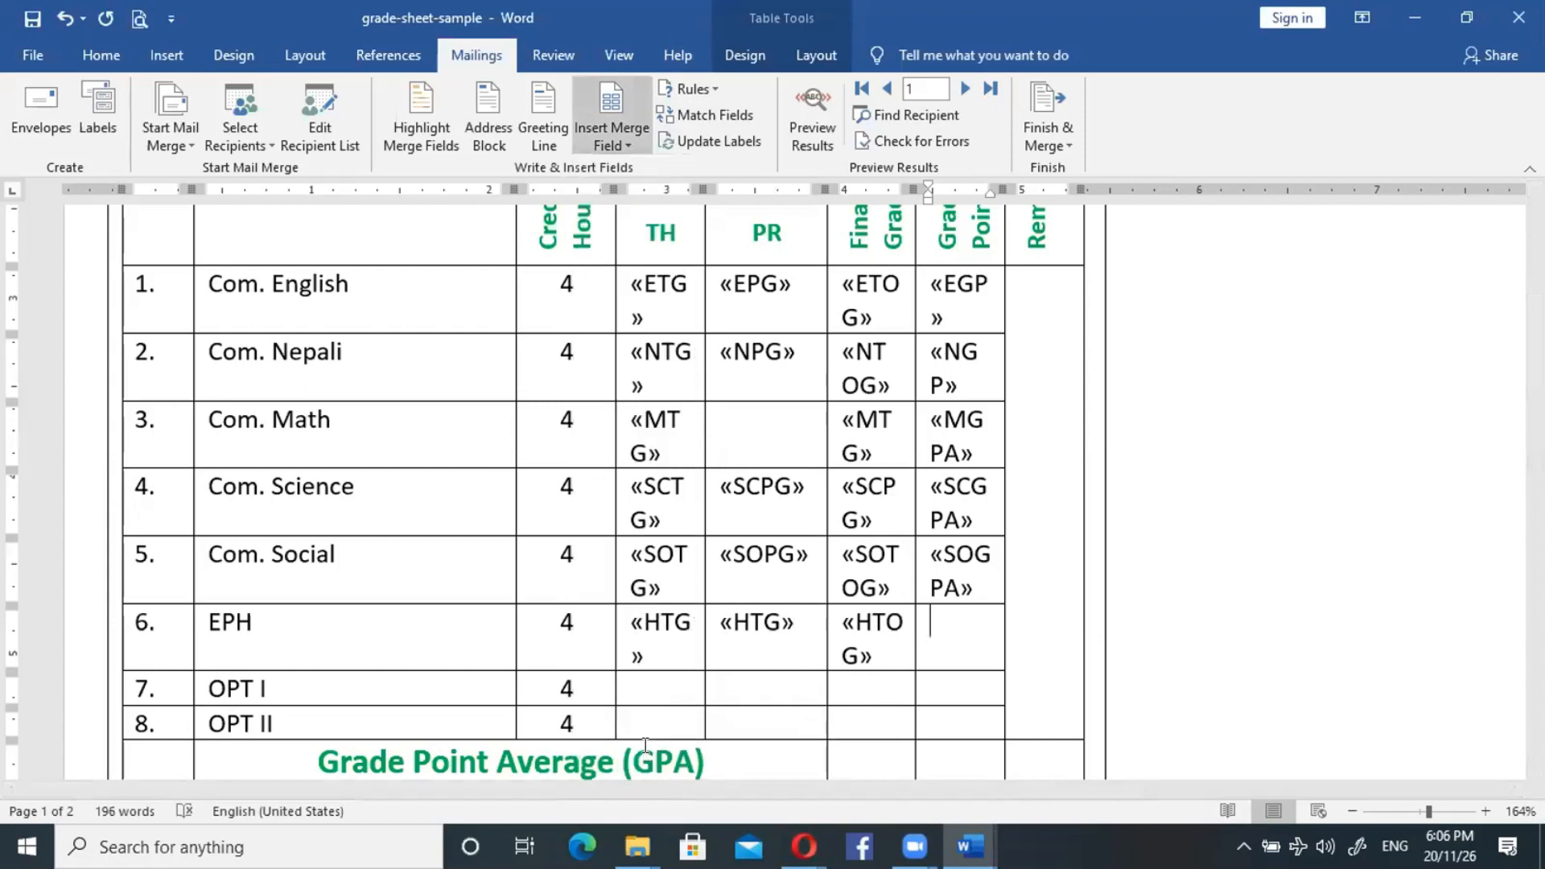
Insert the OP1T and OP1P merge fields in the TH and PR cells of the OPT I row.
click(655, 682)
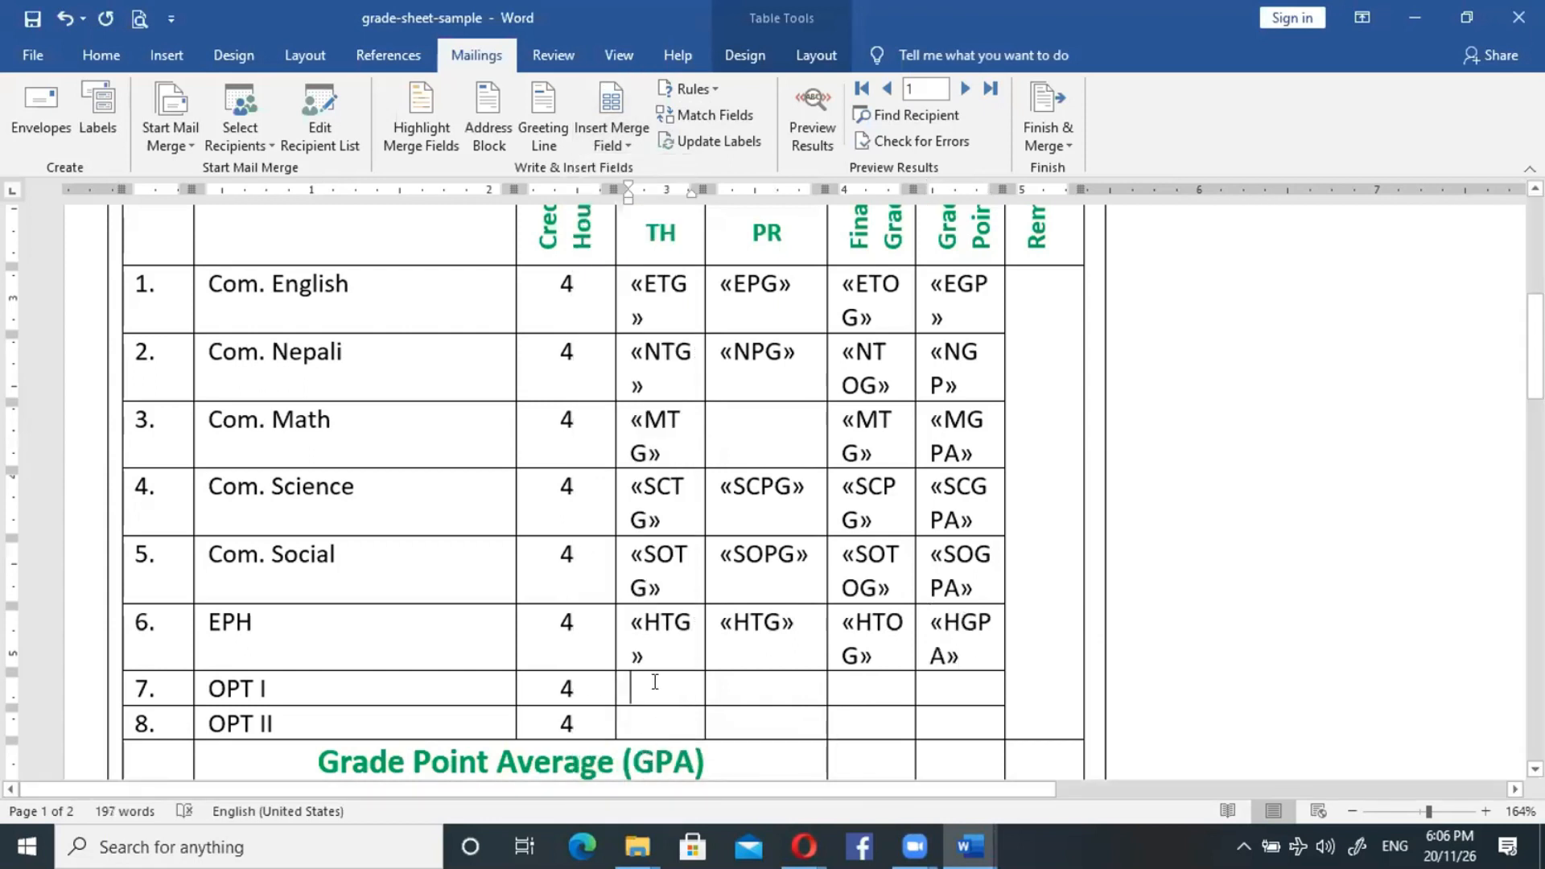
click(625, 133)
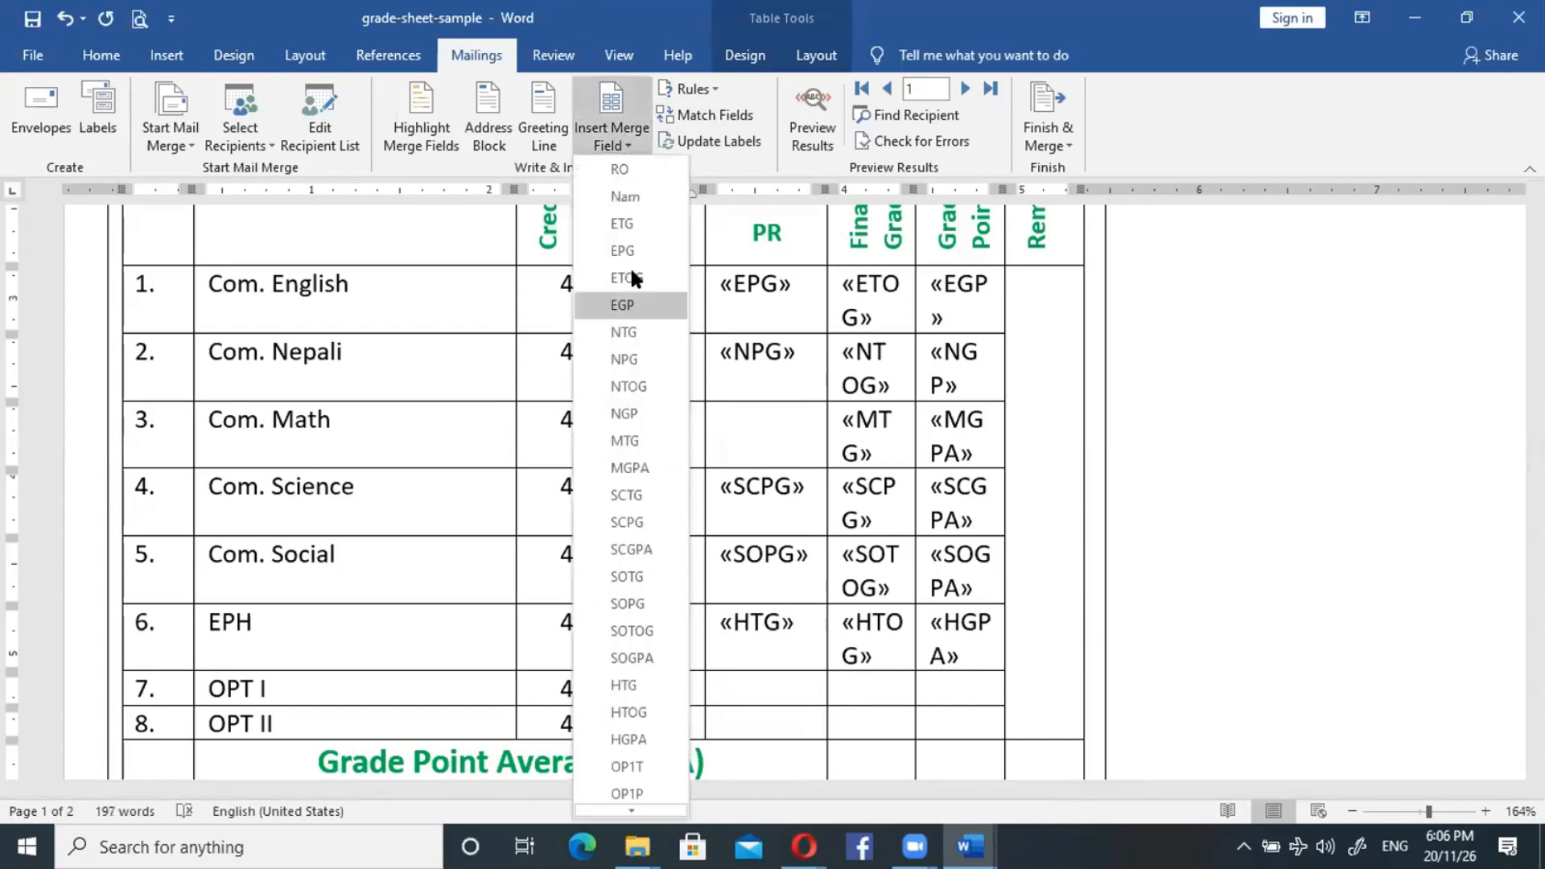
click(626, 767)
click(734, 699)
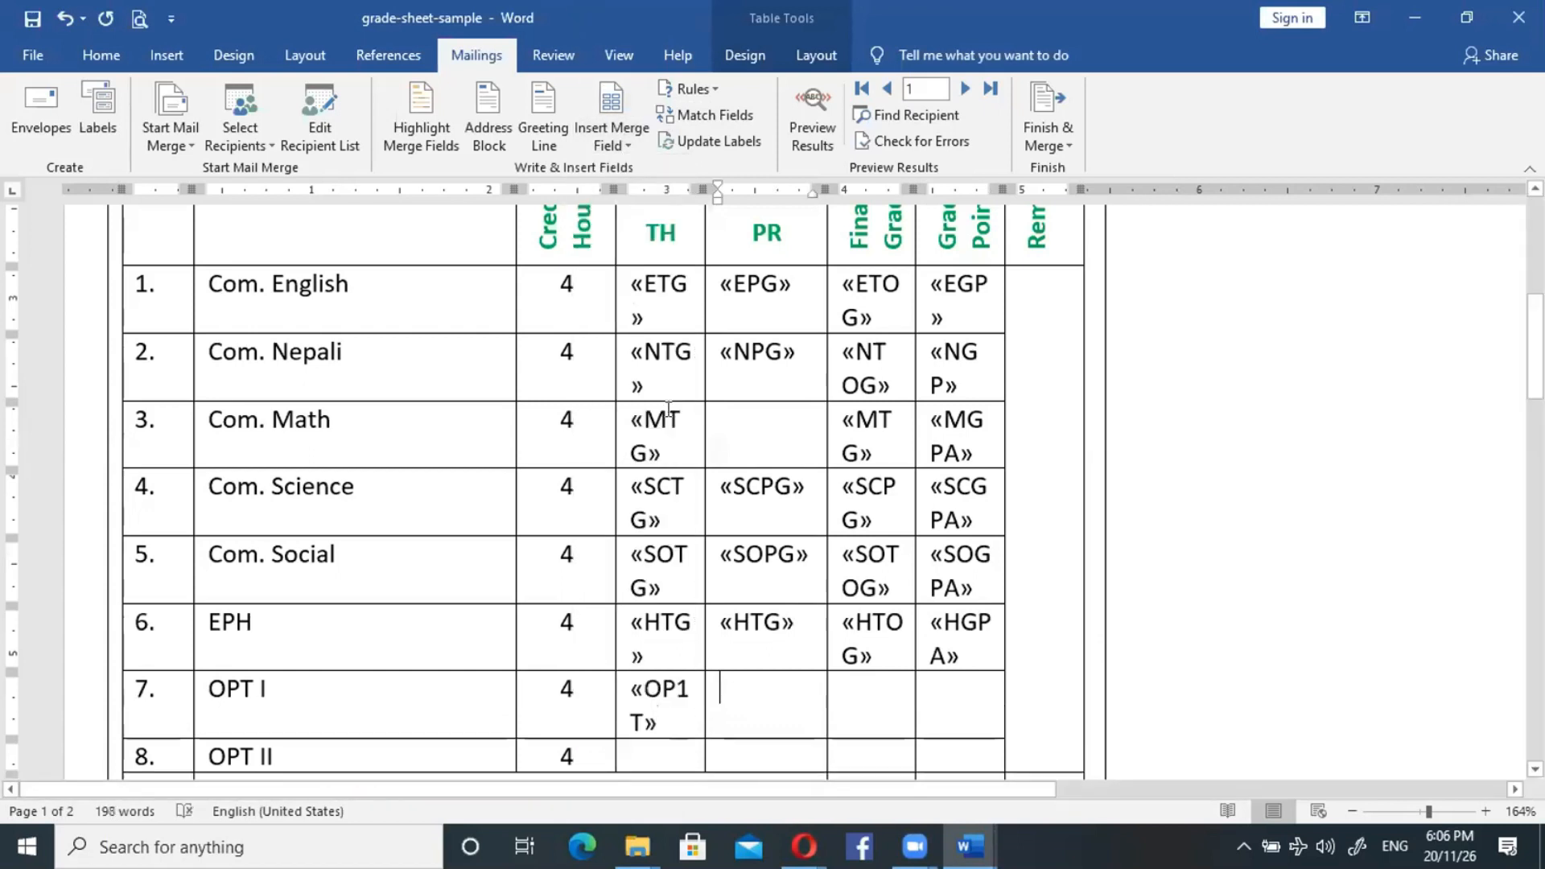
click(613, 133)
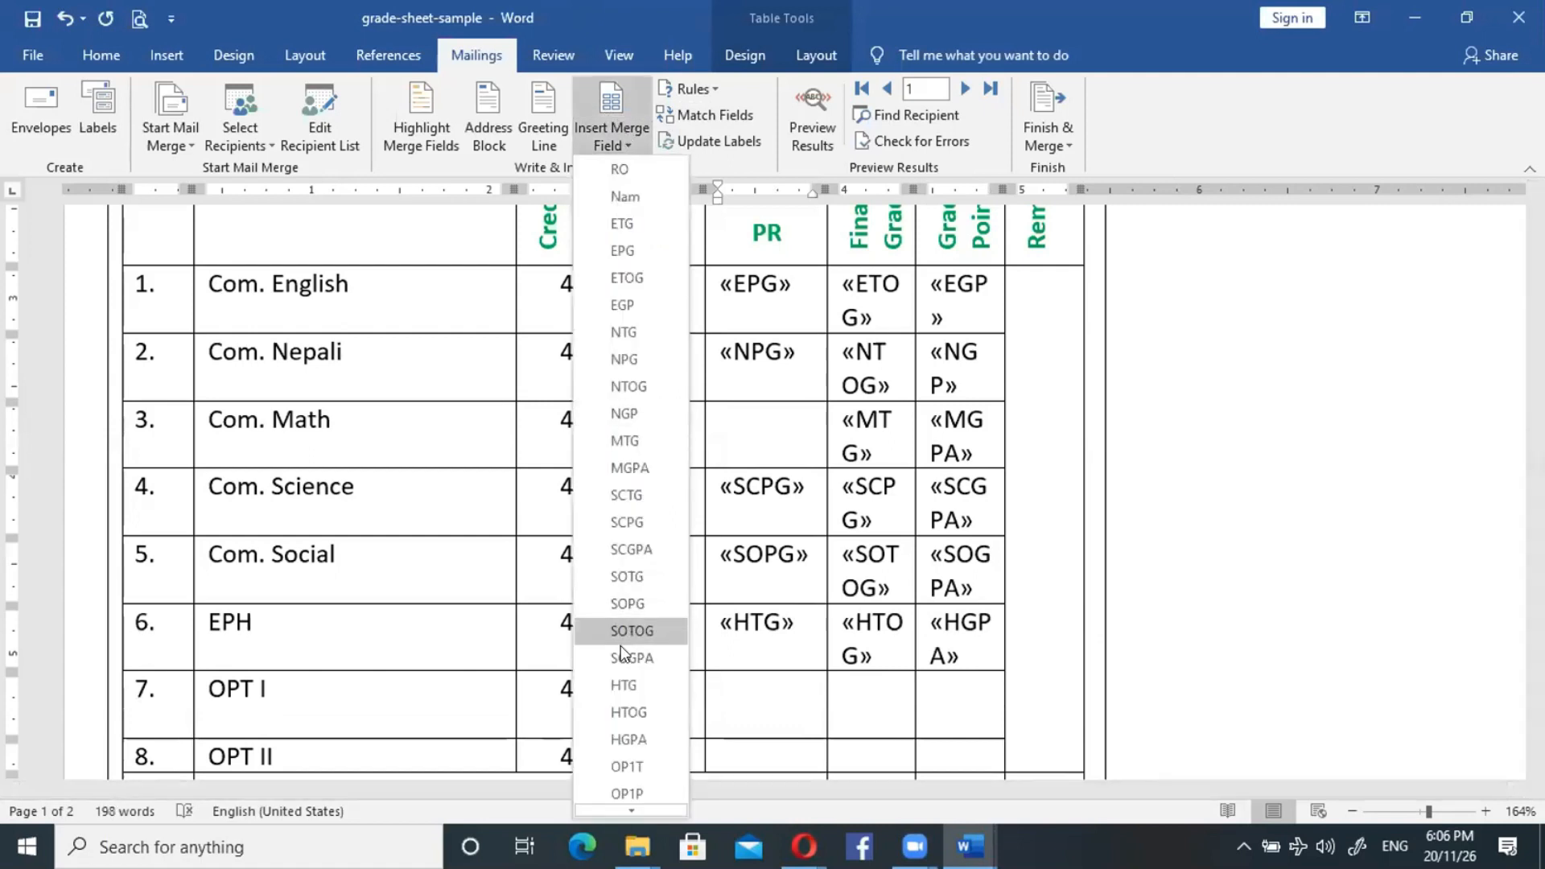
click(636, 792)
Insert the OP1TOG and OP1GP merge fields in the Final Grade and Grade Point cells of the OPT I row.
click(872, 698)
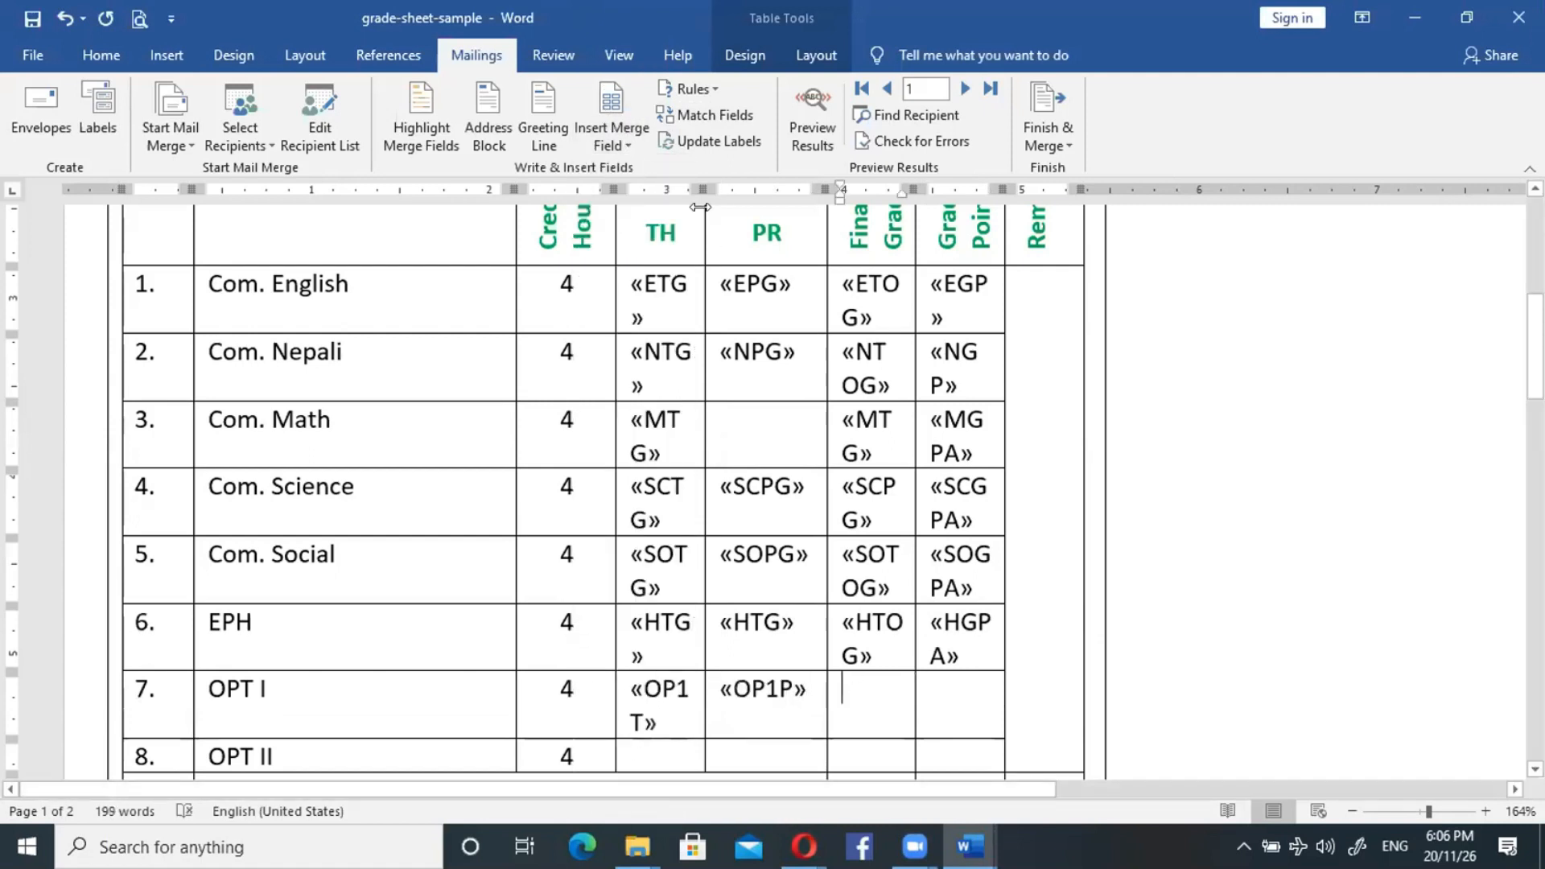
click(630, 134)
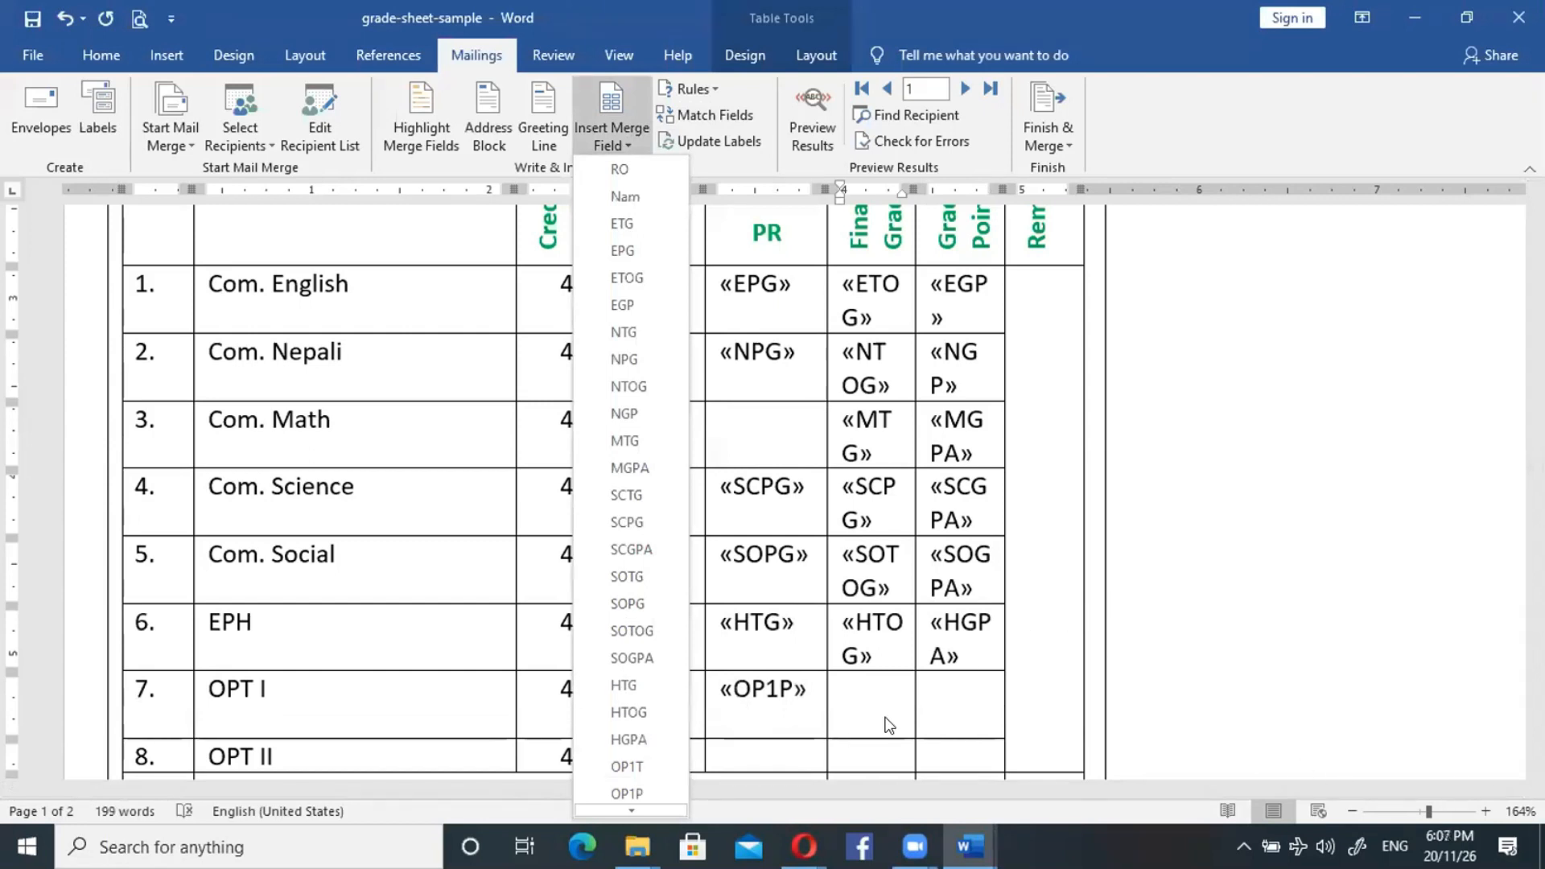
click(846, 698)
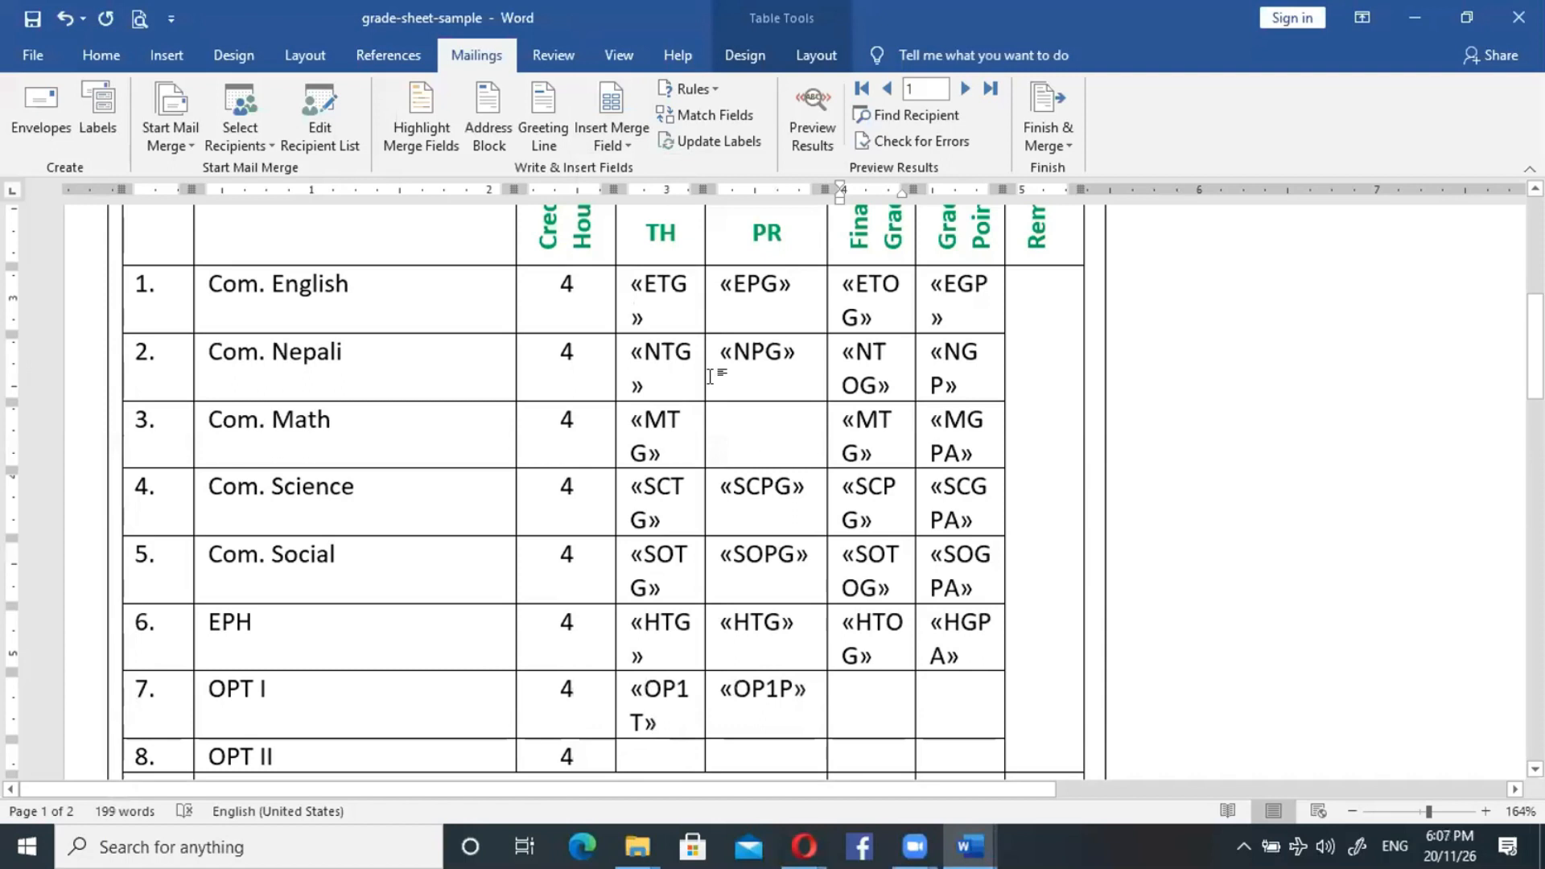
click(630, 151)
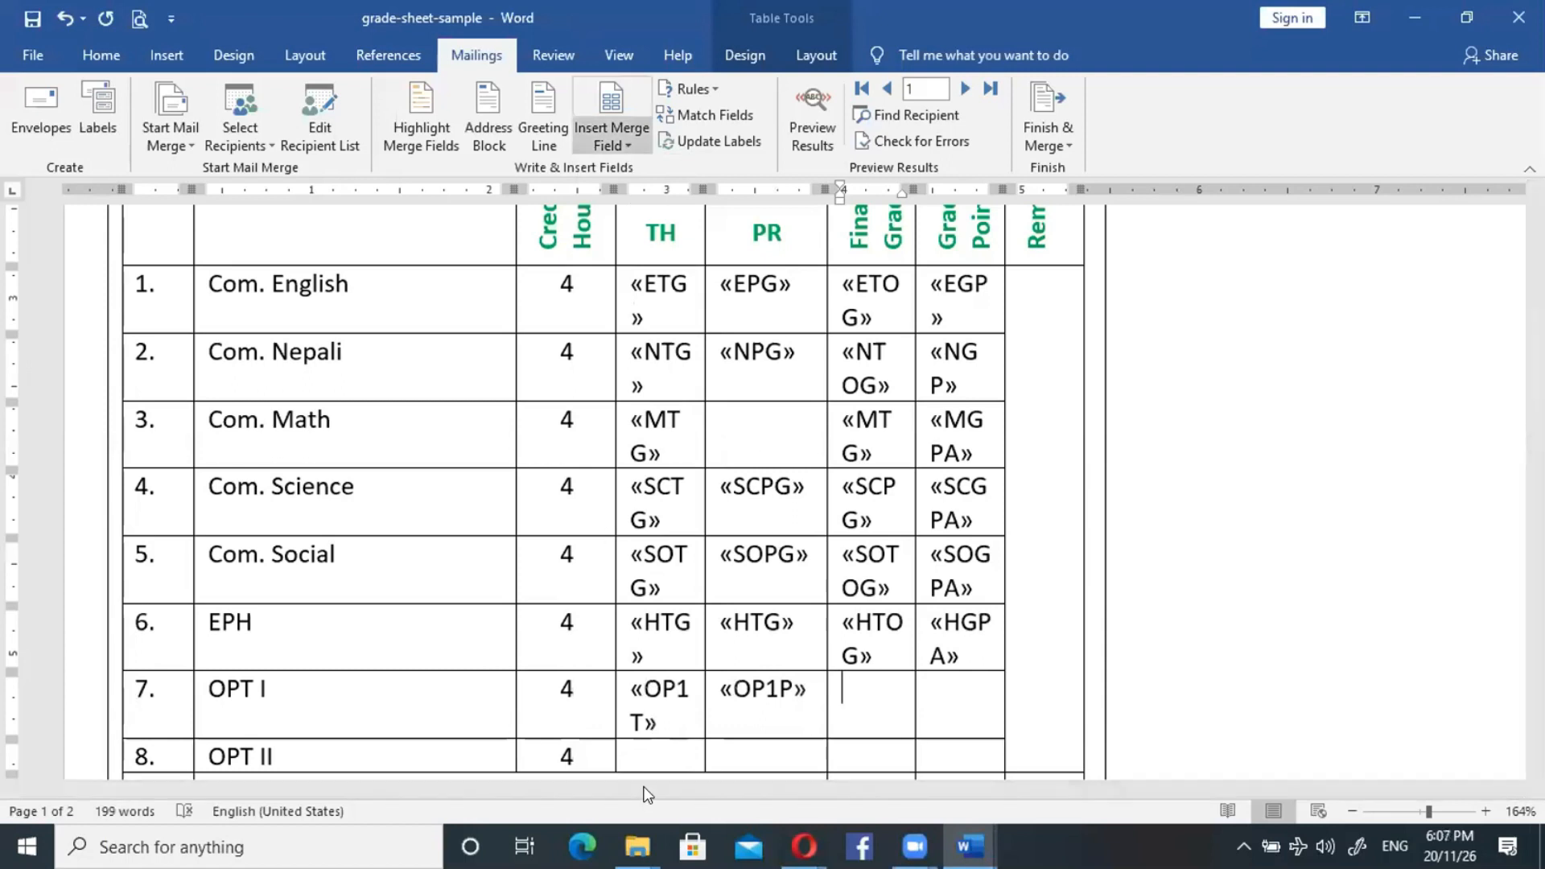
scroll(636, 809, down, 3)
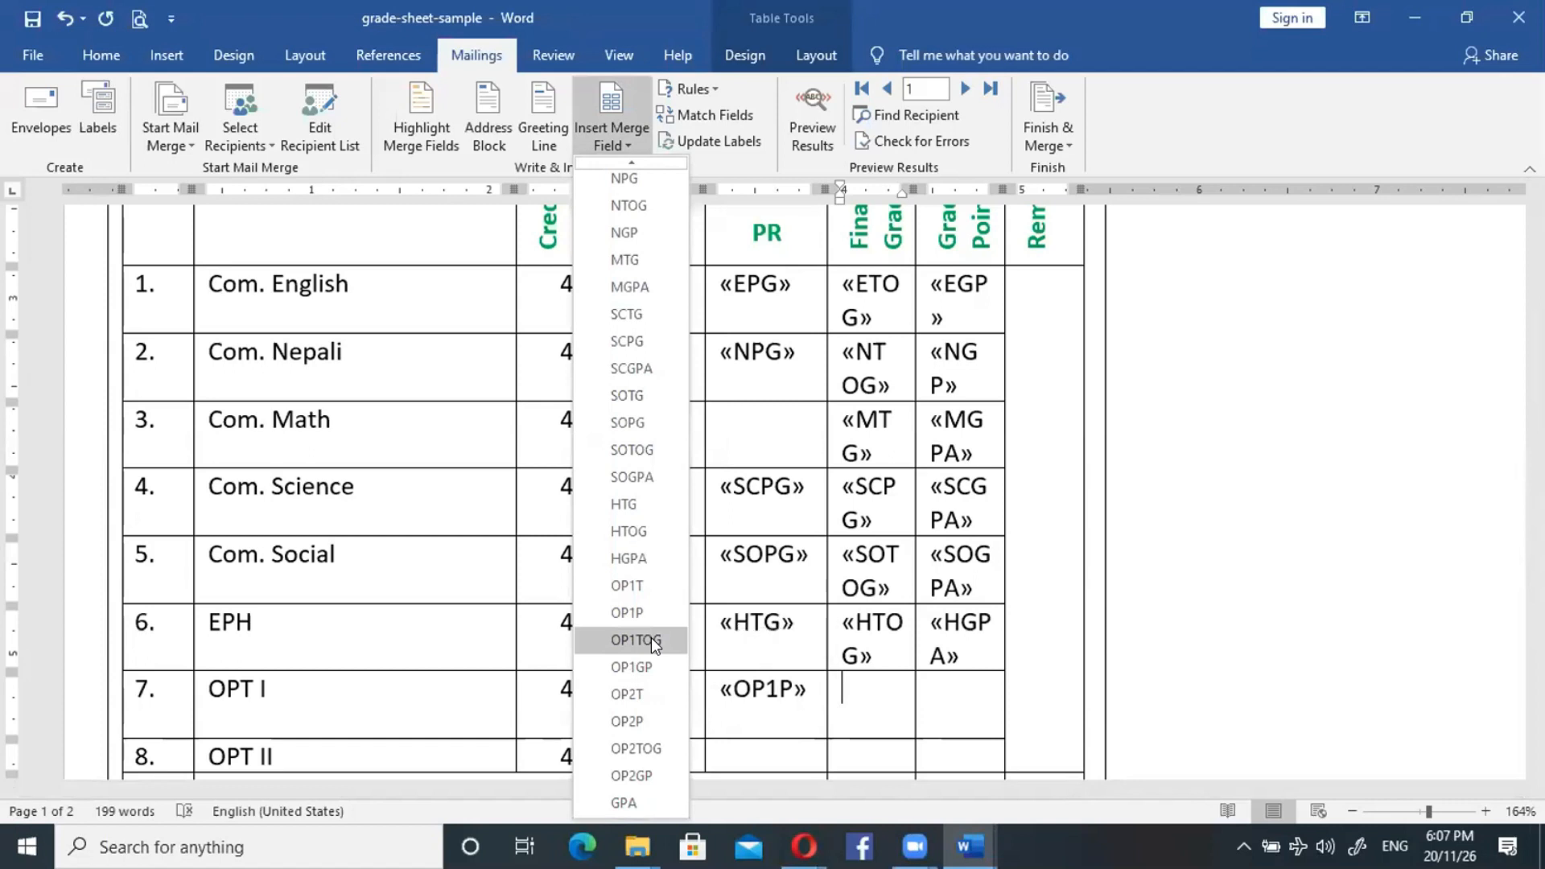
click(651, 638)
click(626, 138)
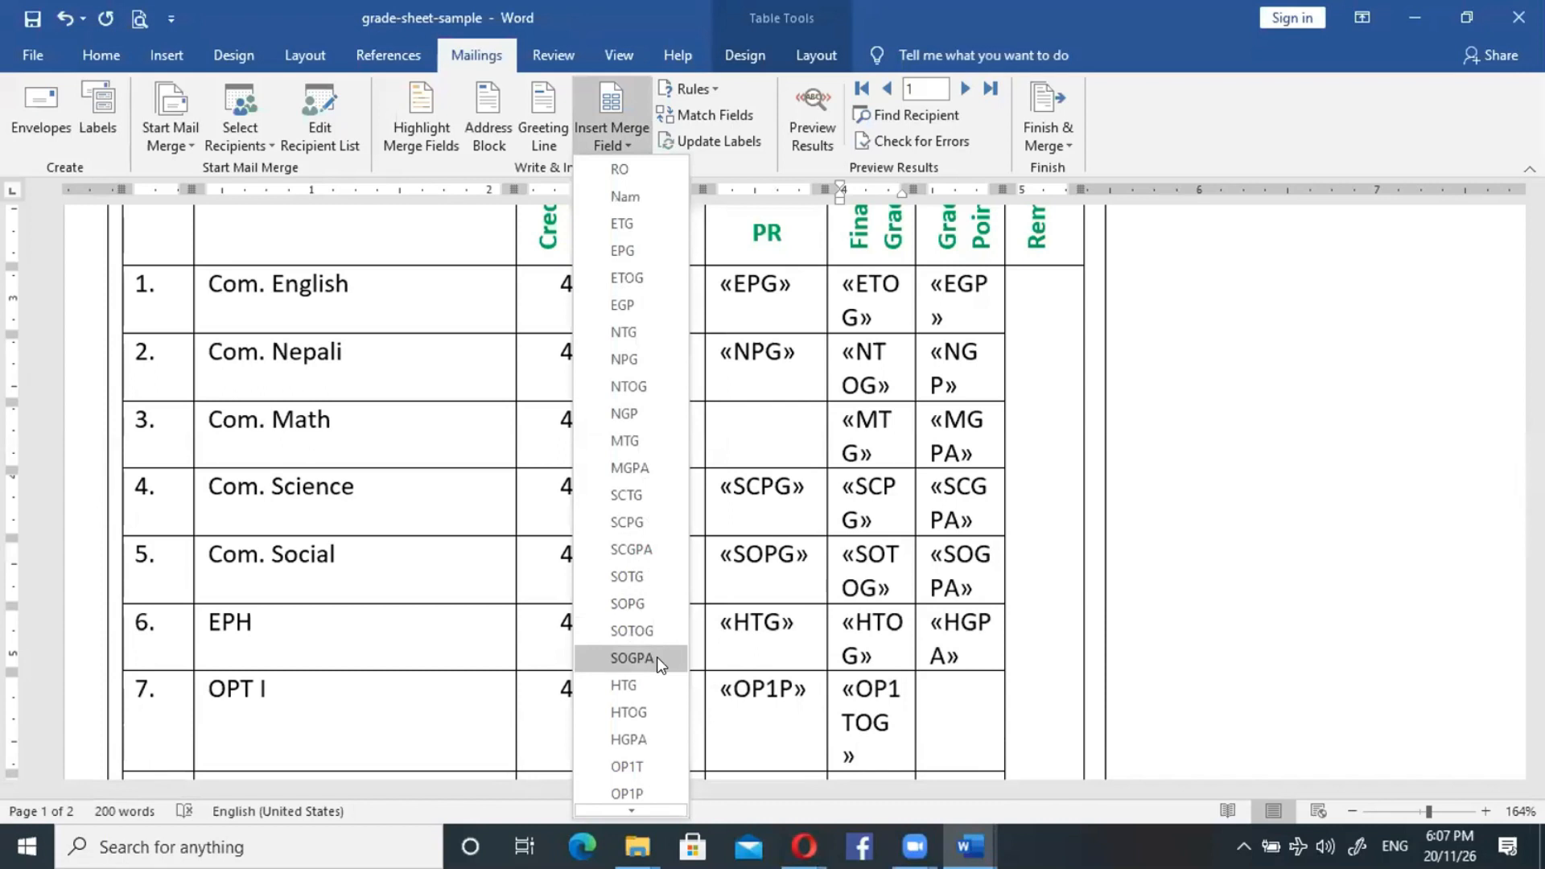
click(968, 742)
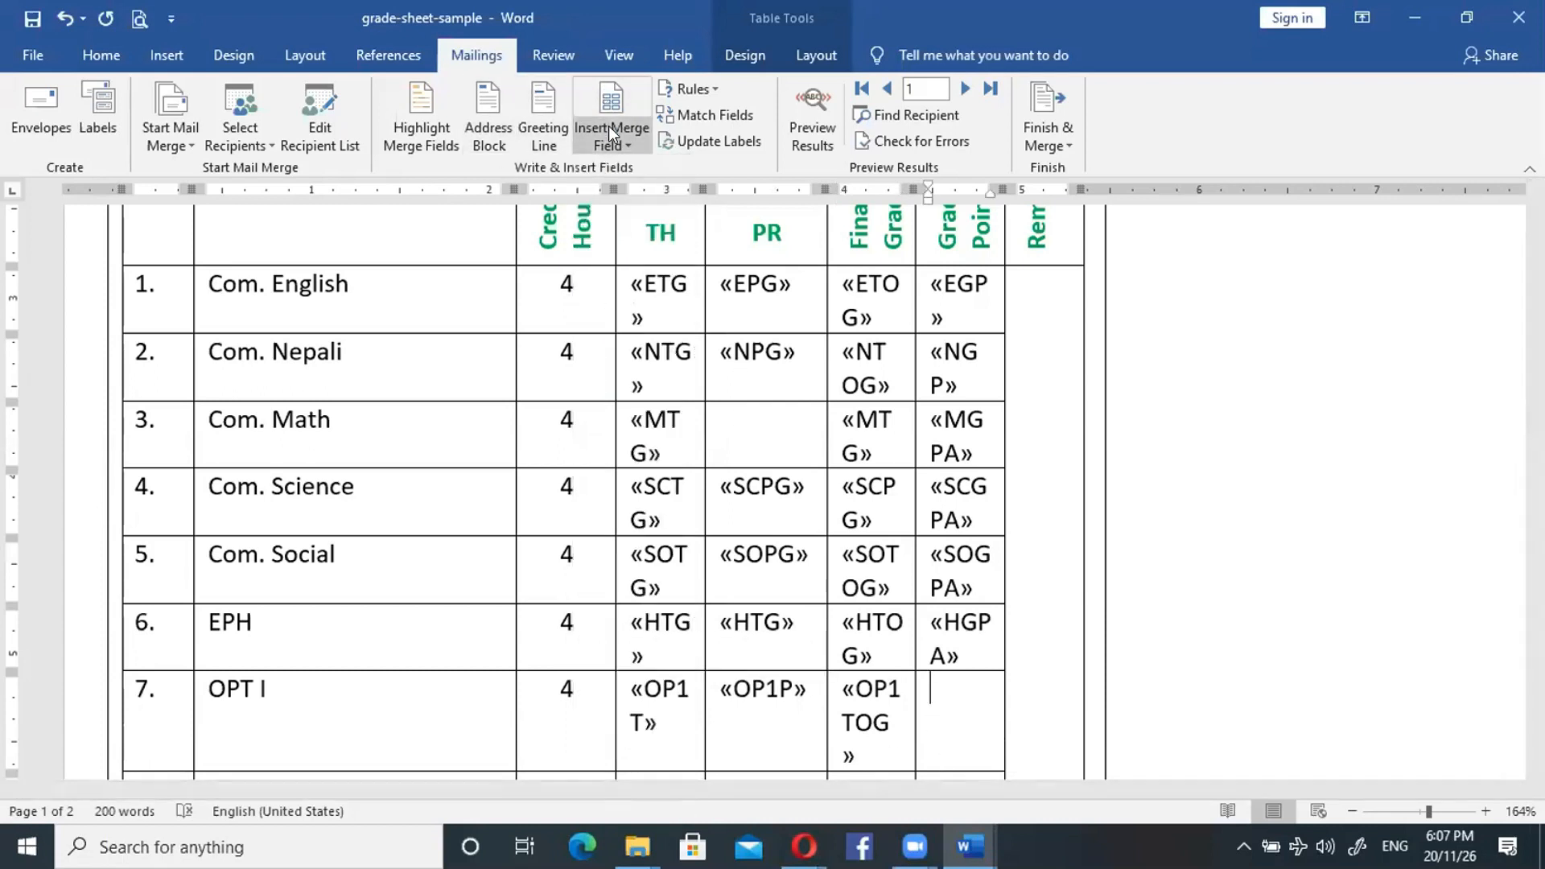
click(621, 145)
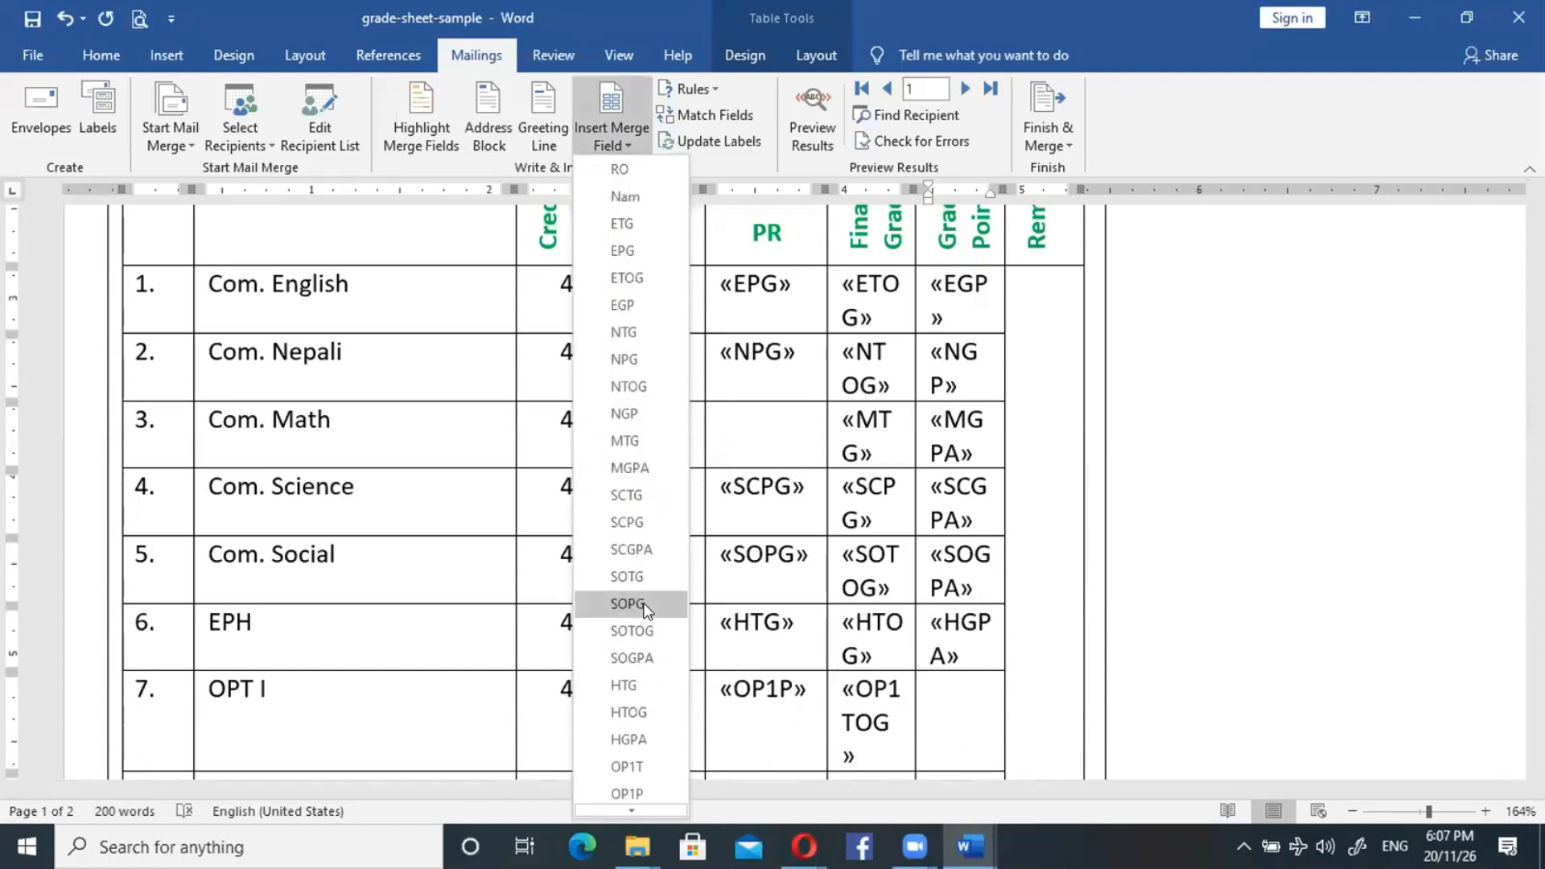
mouse_move(656, 809)
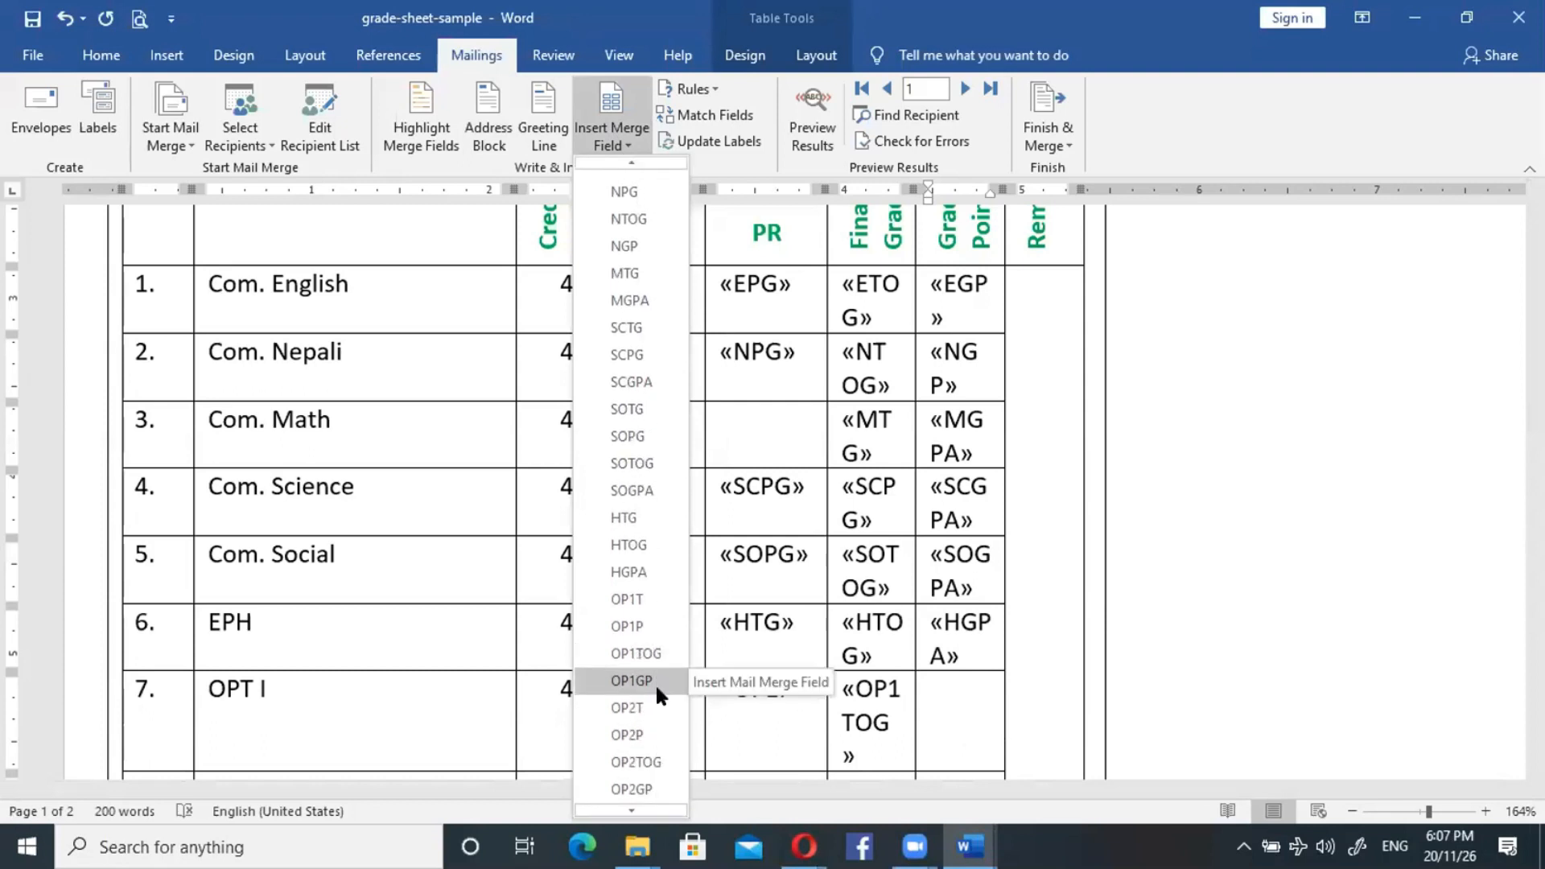
click(655, 682)
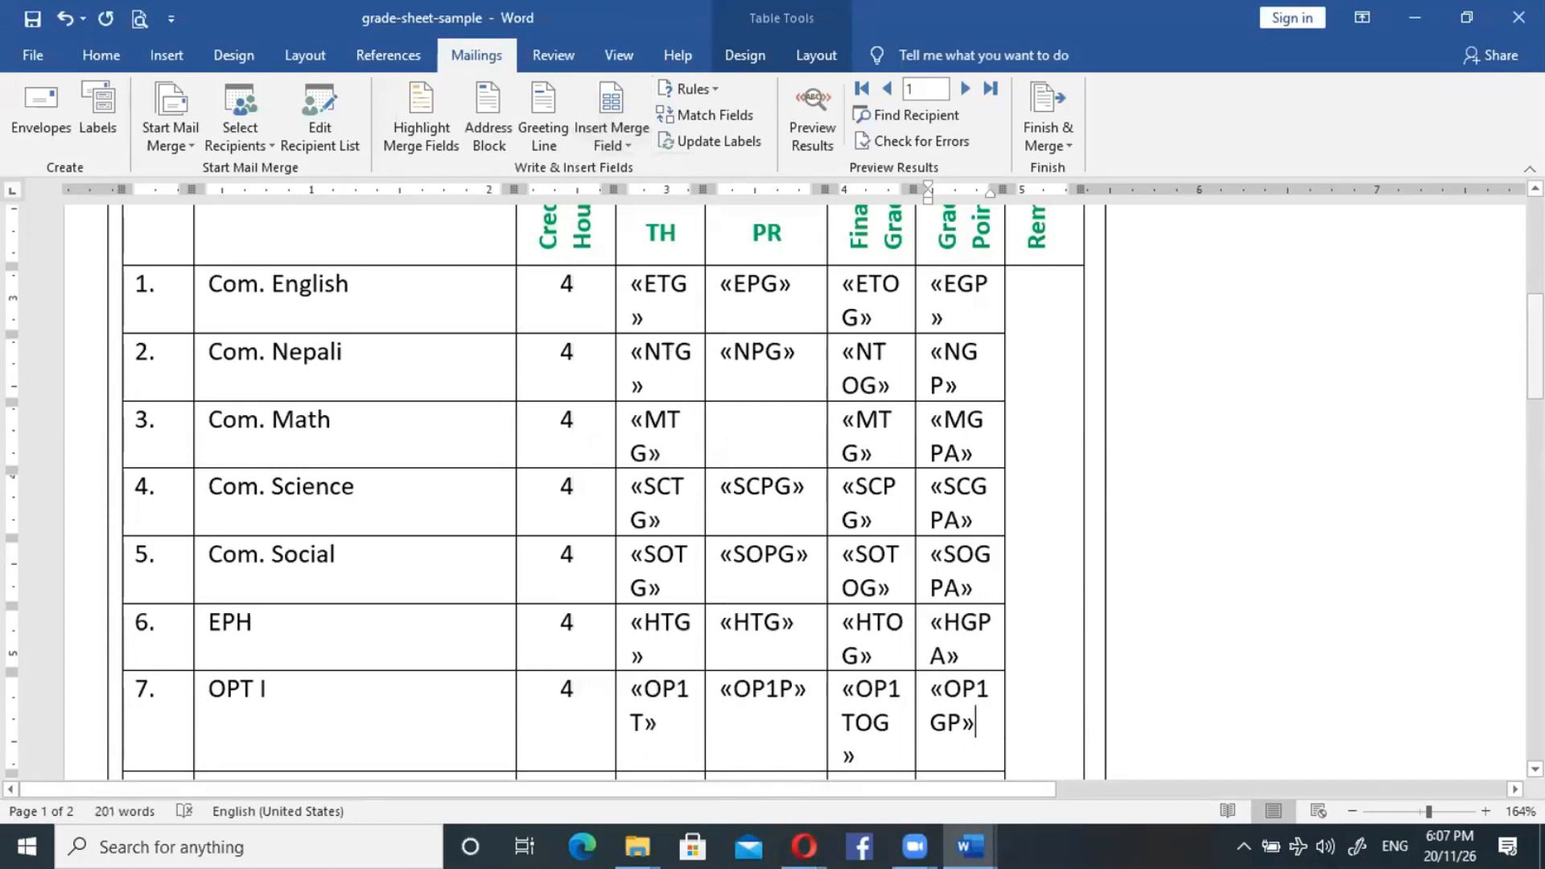
Insert the OP2T and OP2P merge fields in the TH and PR cells of the OPT II row.
drag(1534, 347, 1535, 398)
click(670, 507)
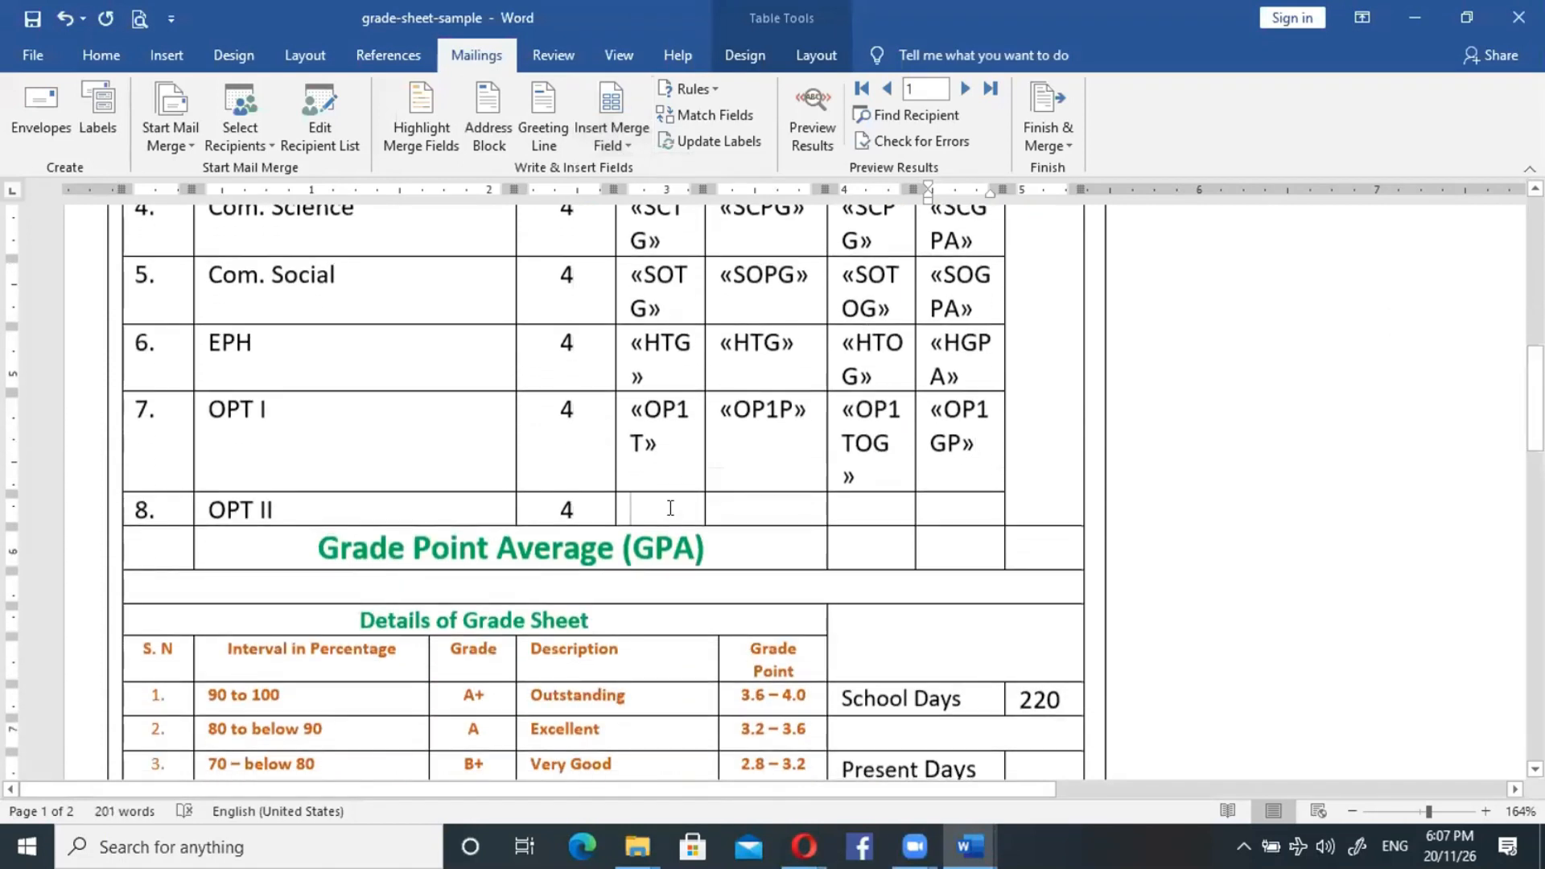
click(621, 143)
mouse_move(629, 810)
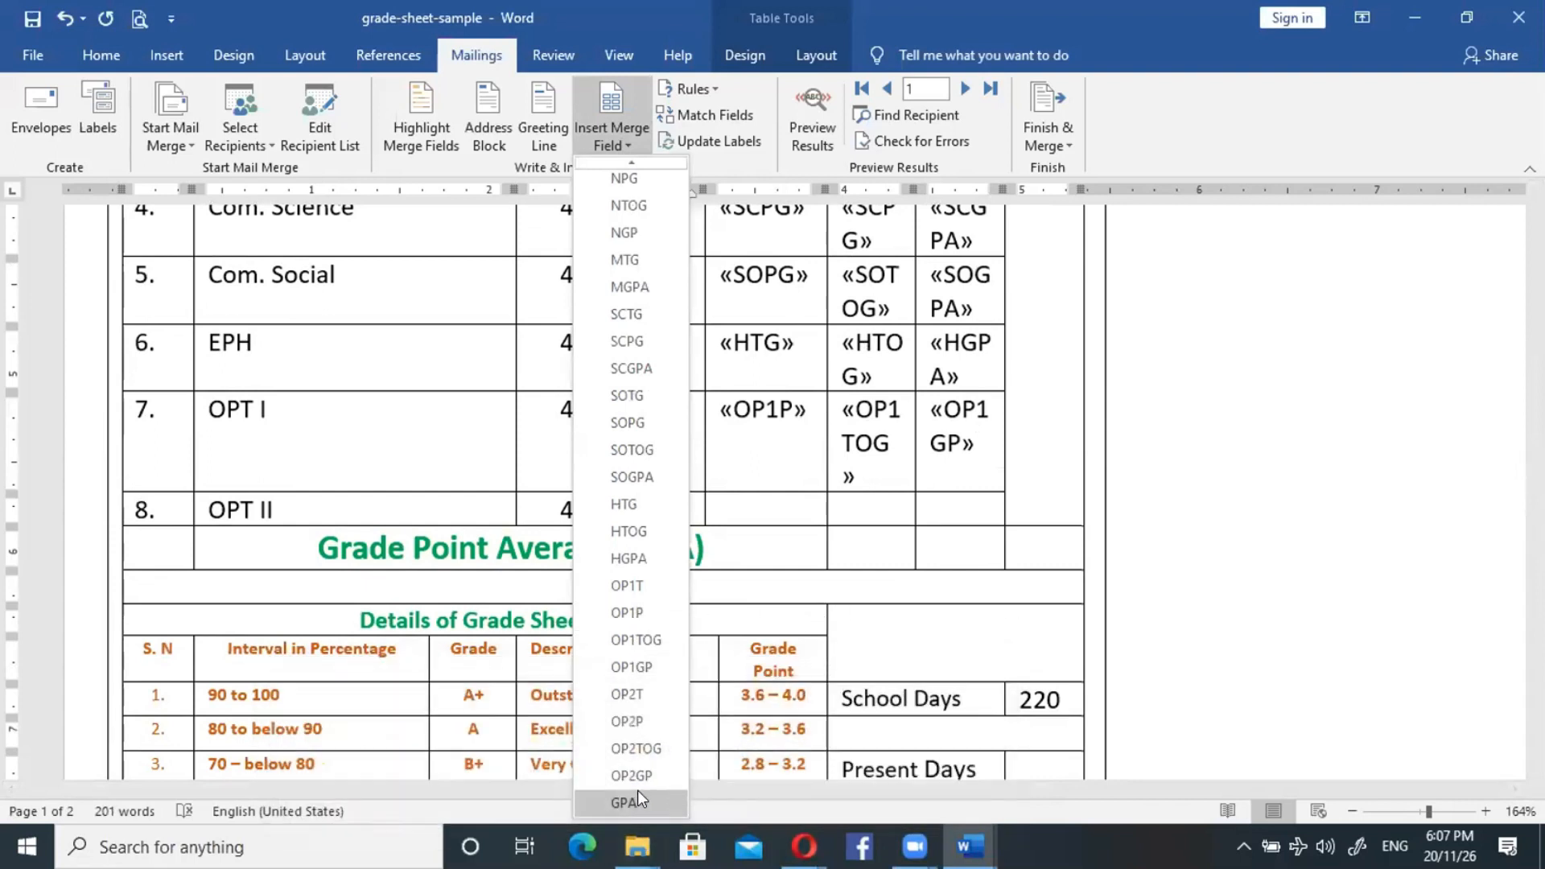
click(627, 695)
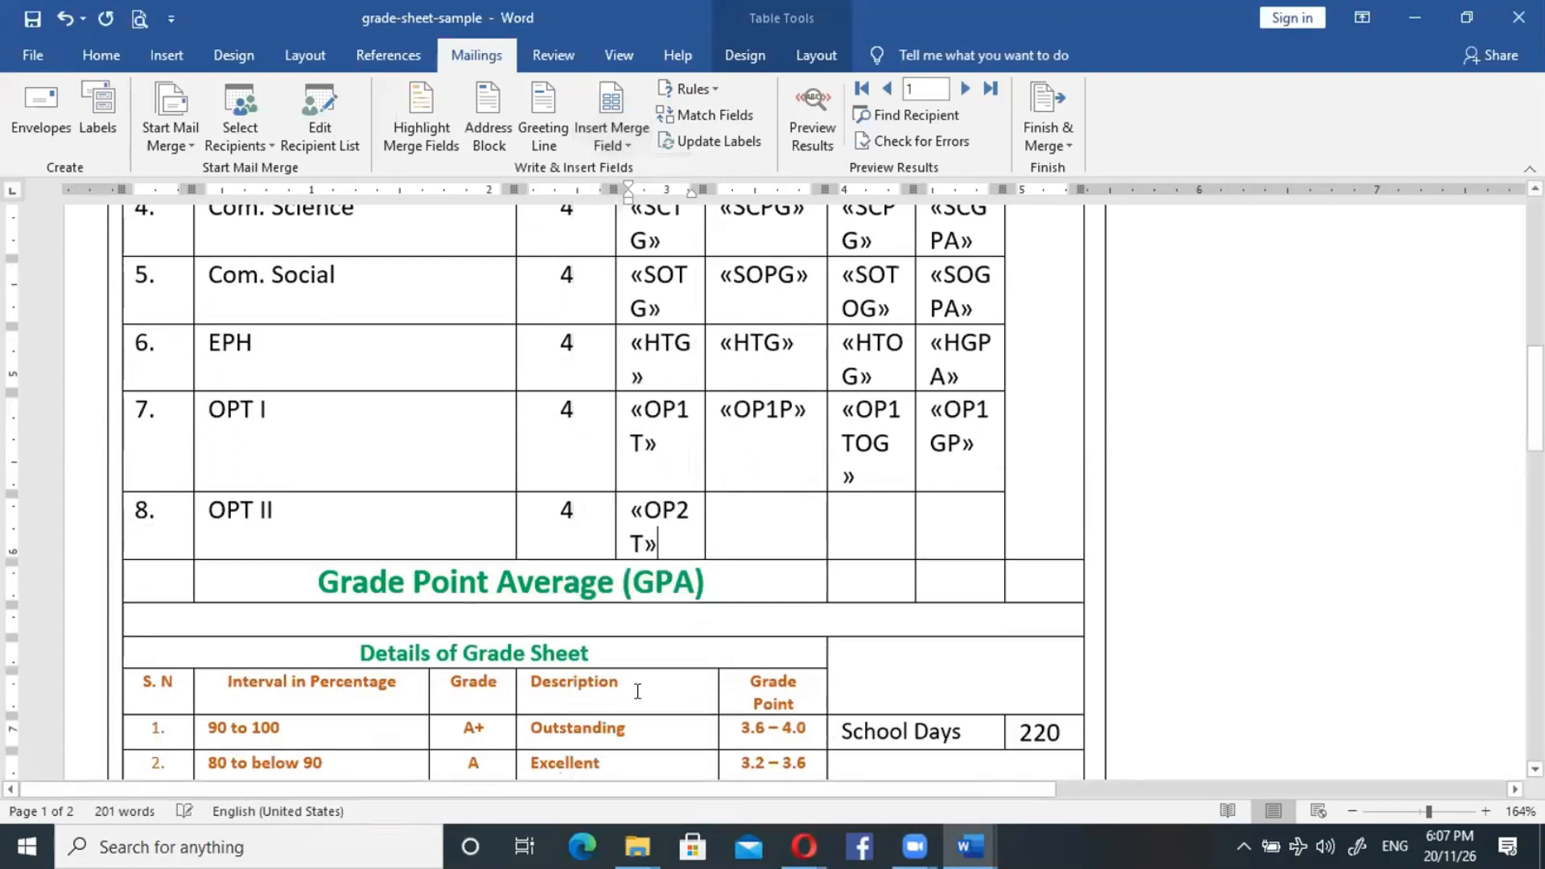
click(800, 512)
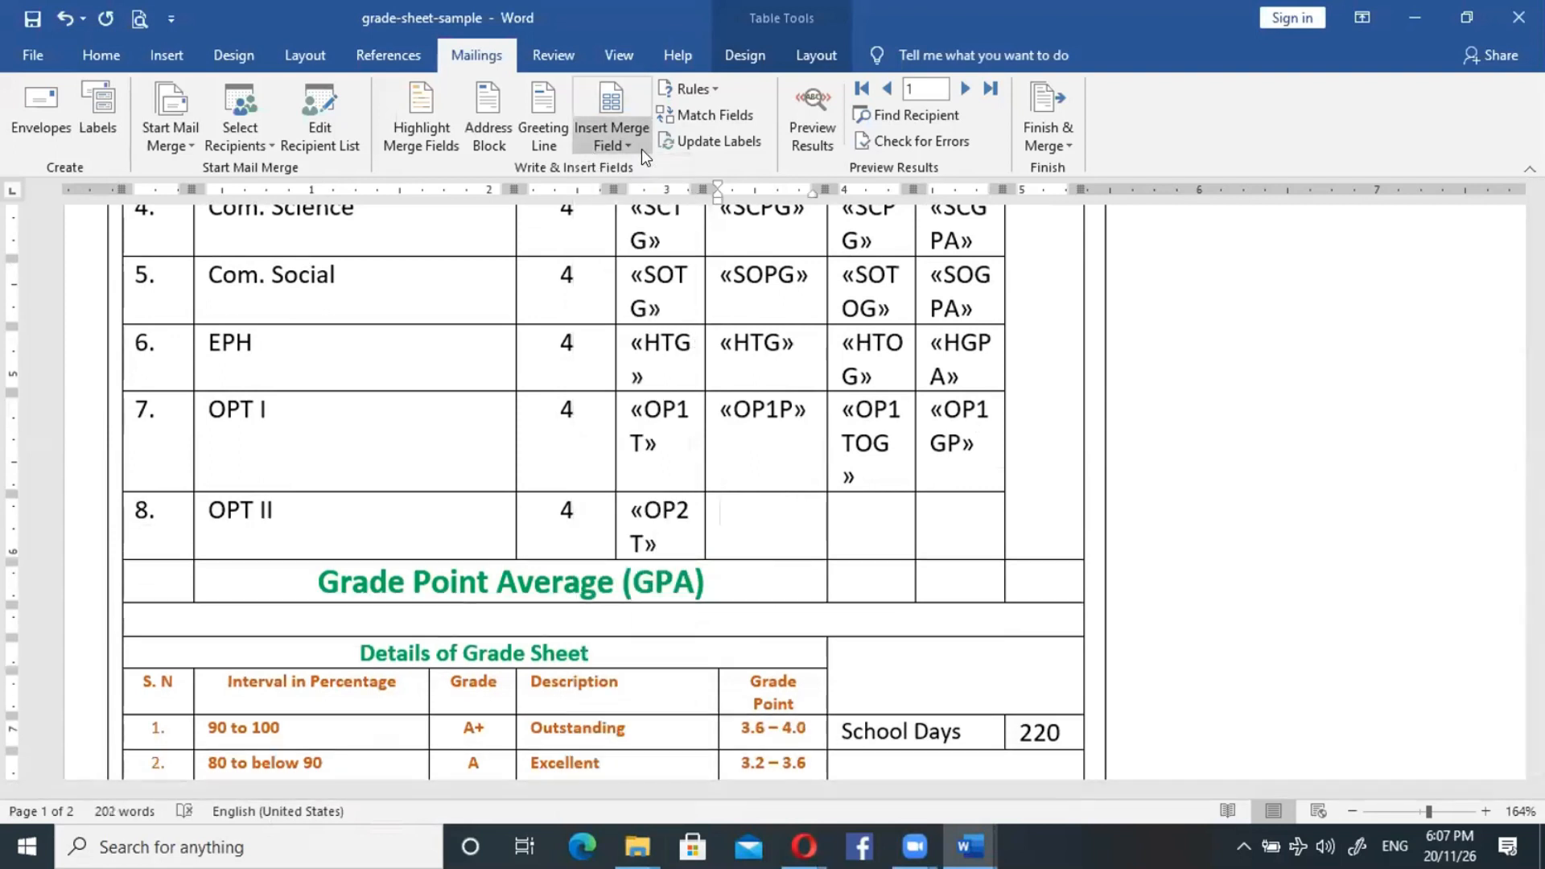
click(618, 144)
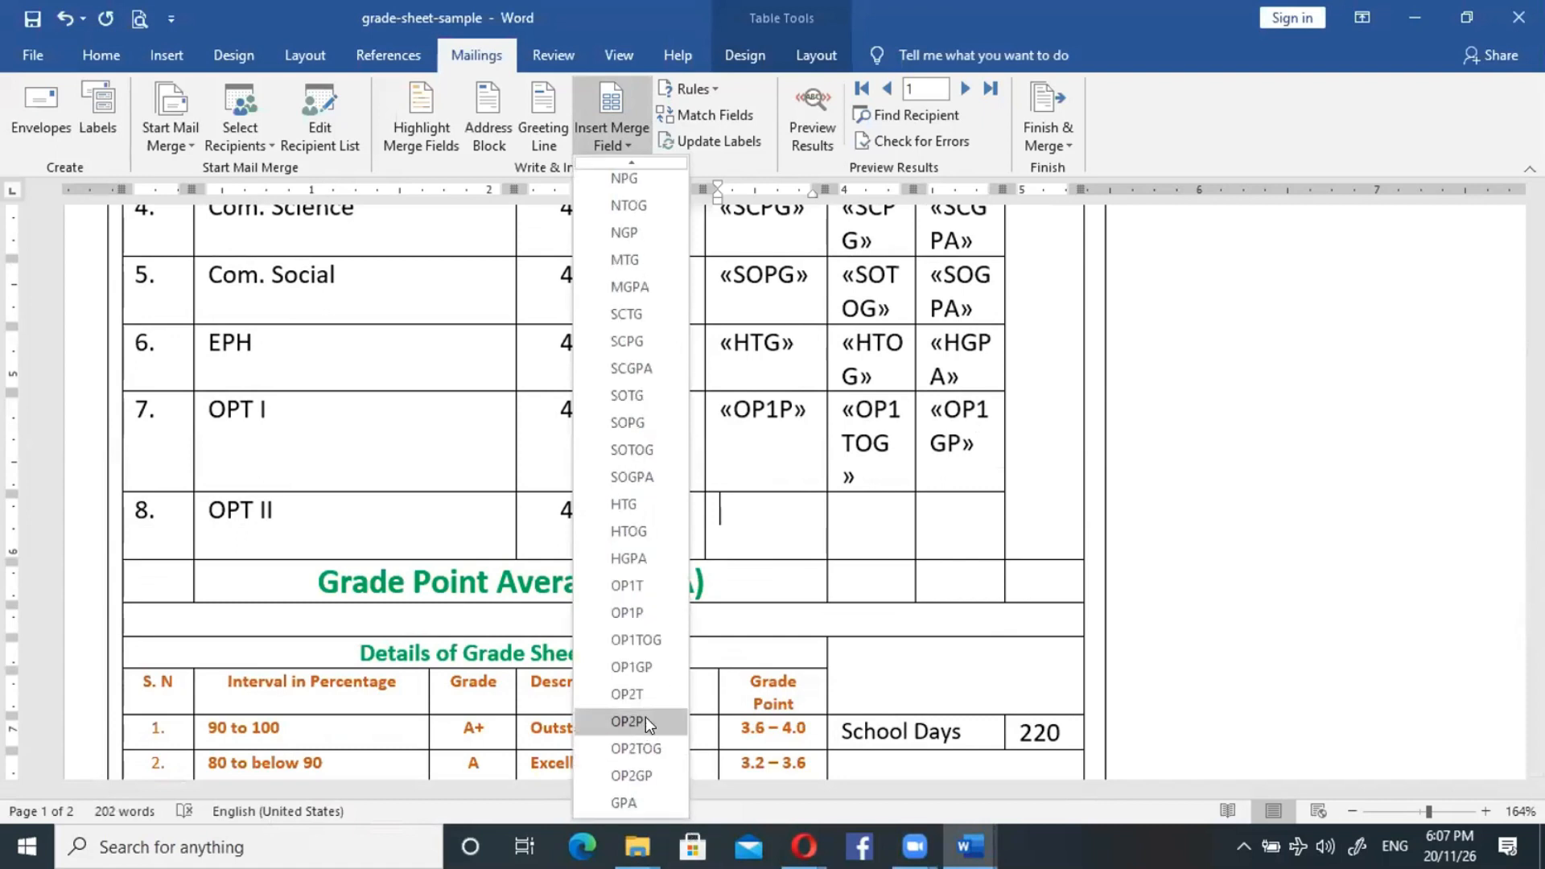
click(645, 717)
Insert the OP2TOG merge field in the Final Grade cell of the OPT II row and move to its Grade Point cell.
click(860, 522)
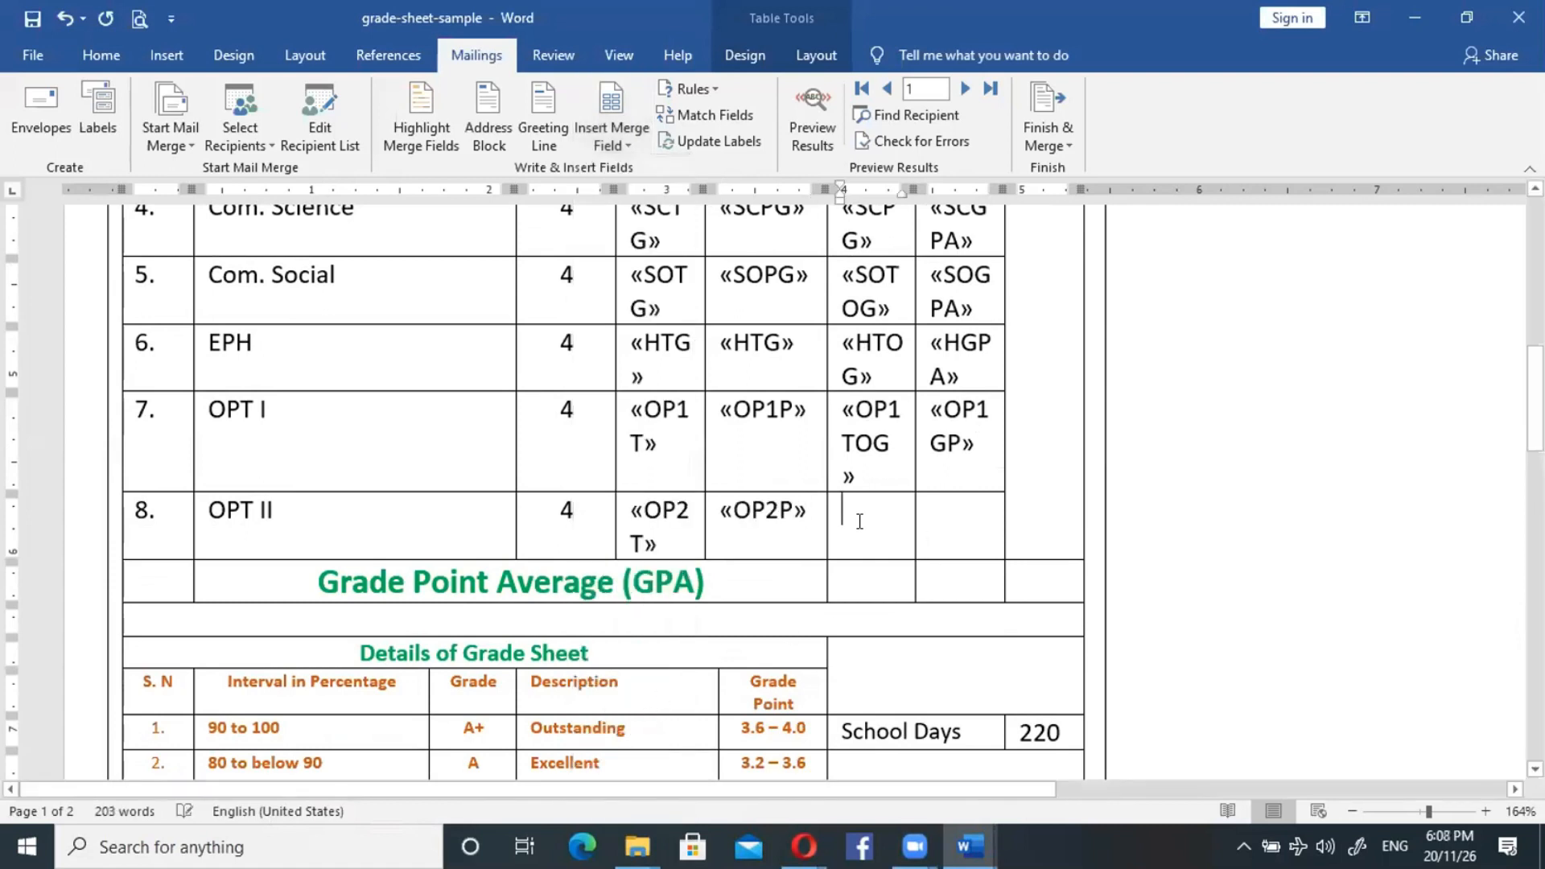
click(626, 148)
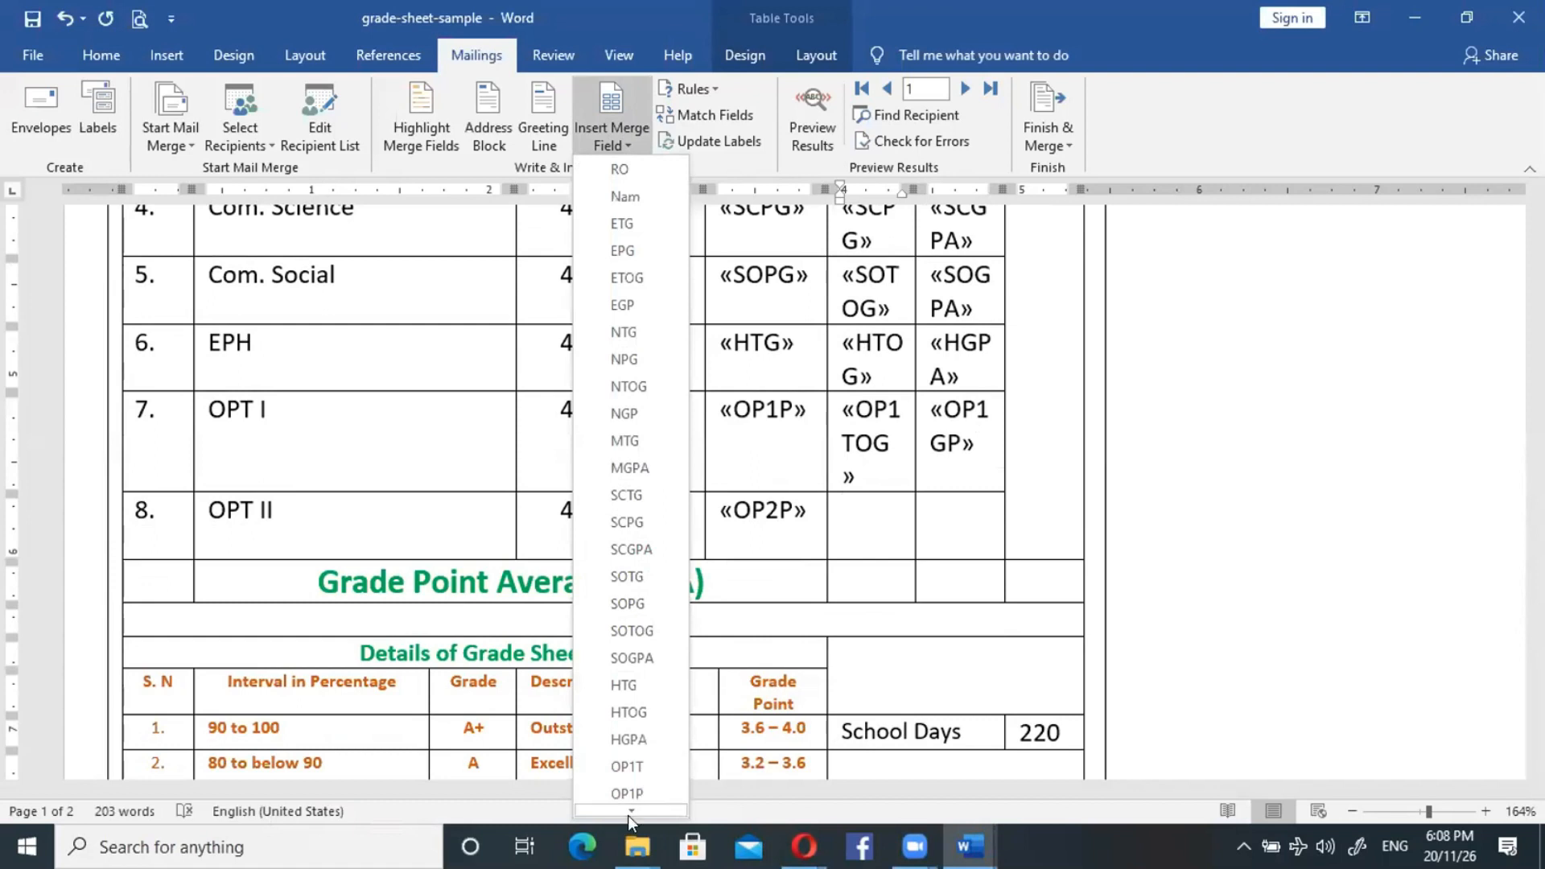
mouse_move(629, 812)
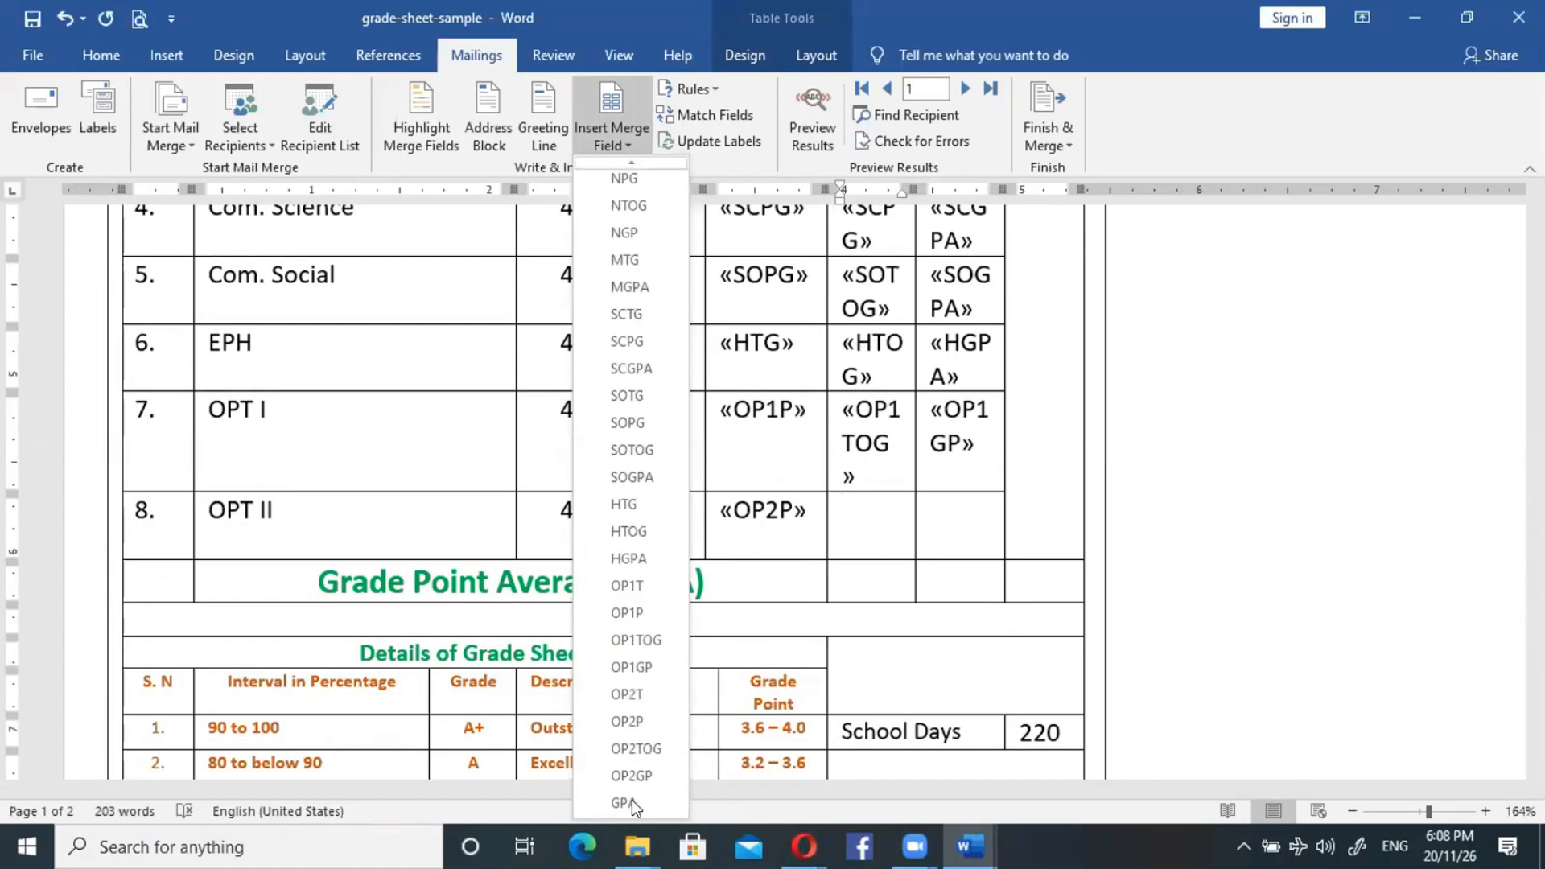
click(656, 761)
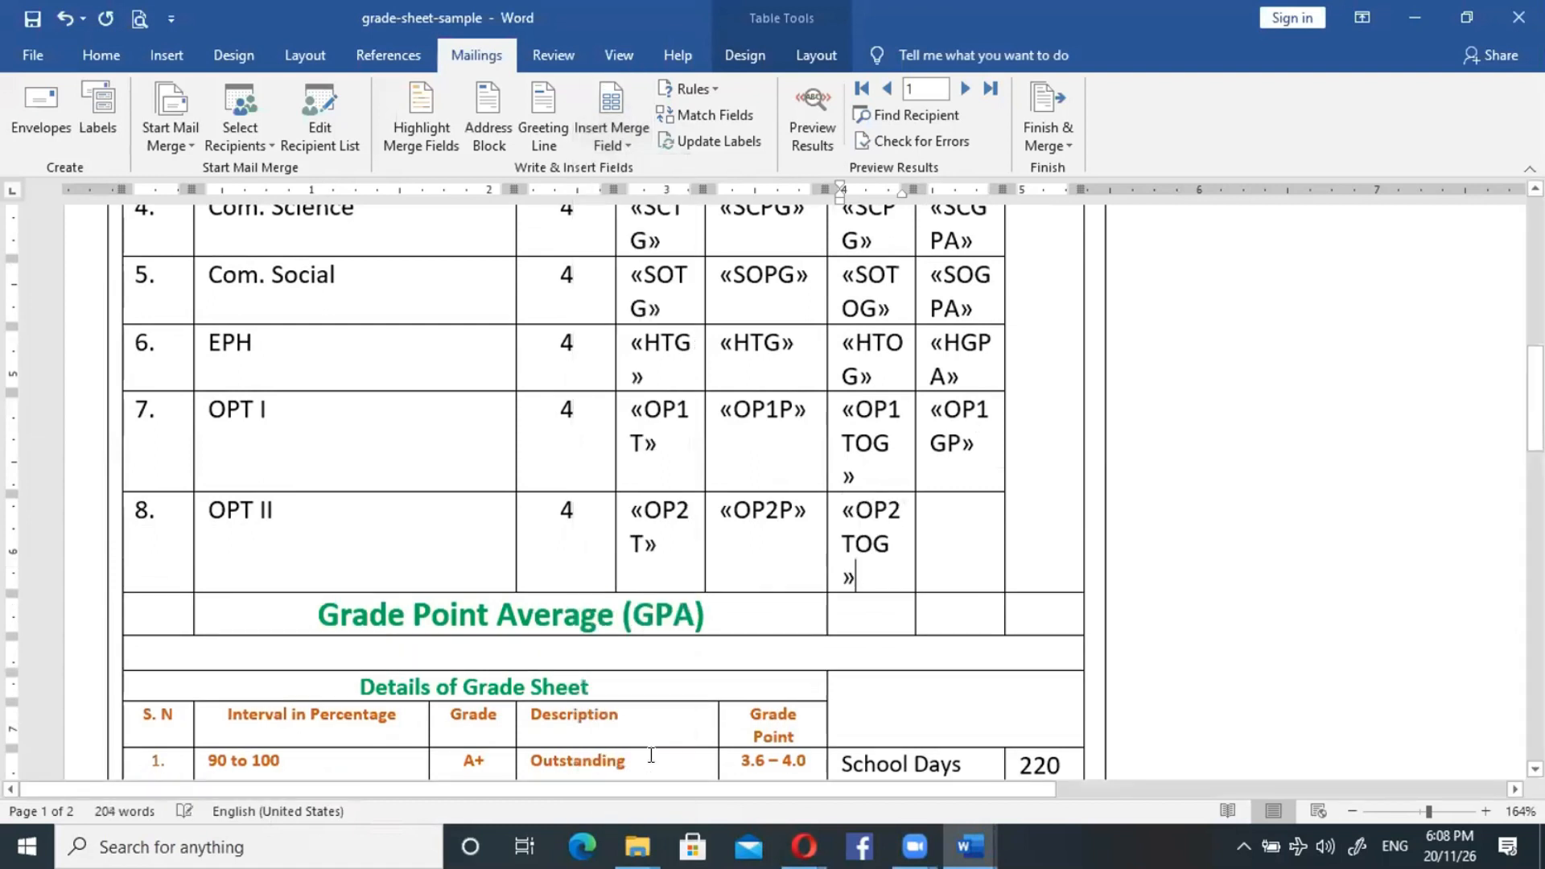
click(934, 554)
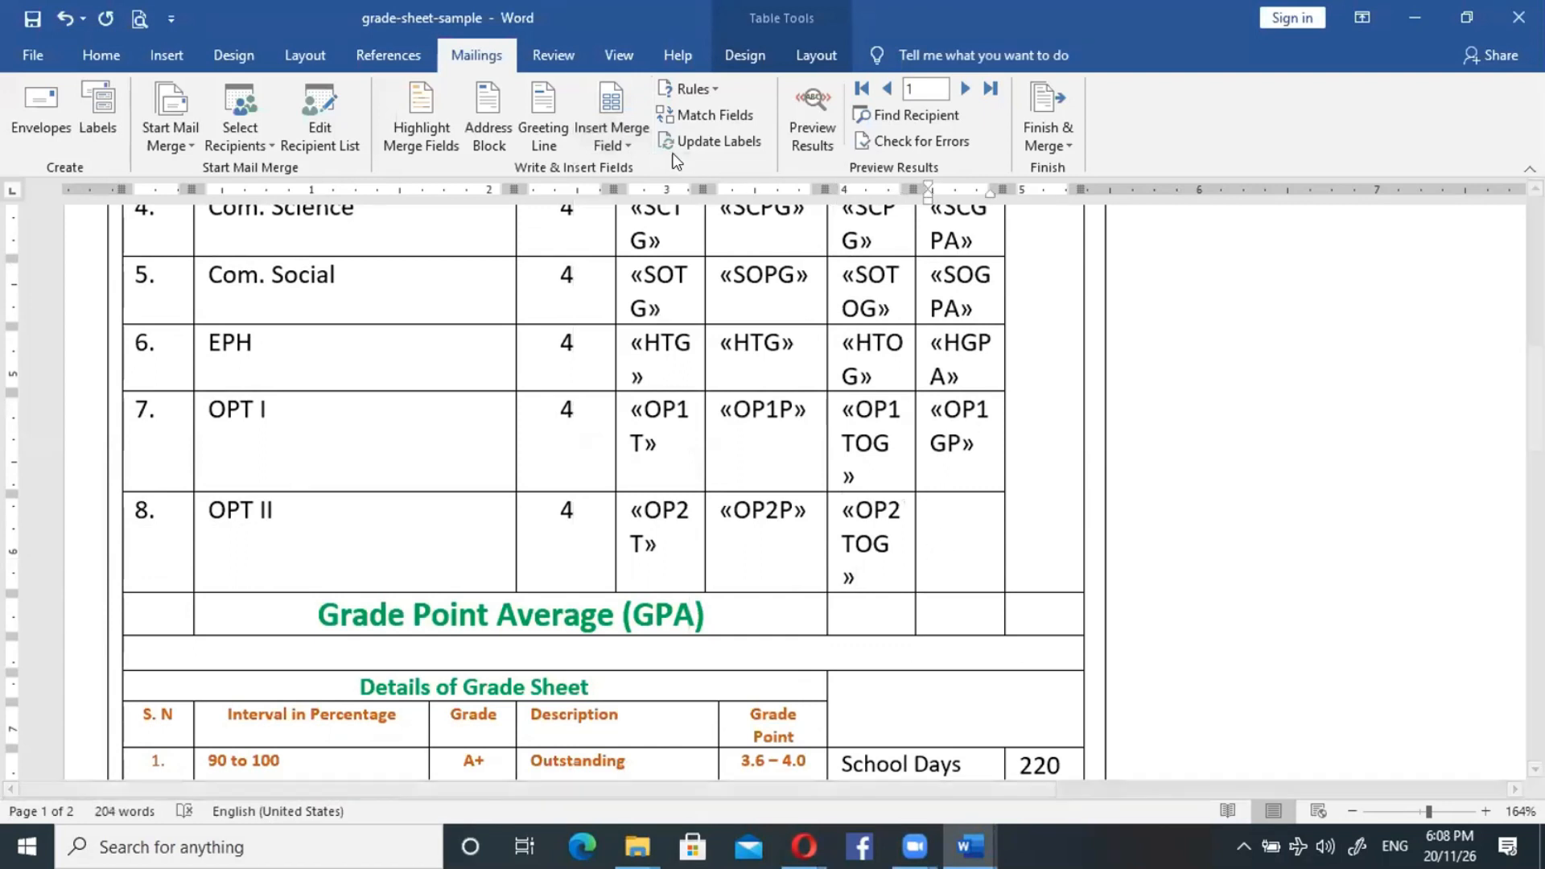
click(617, 145)
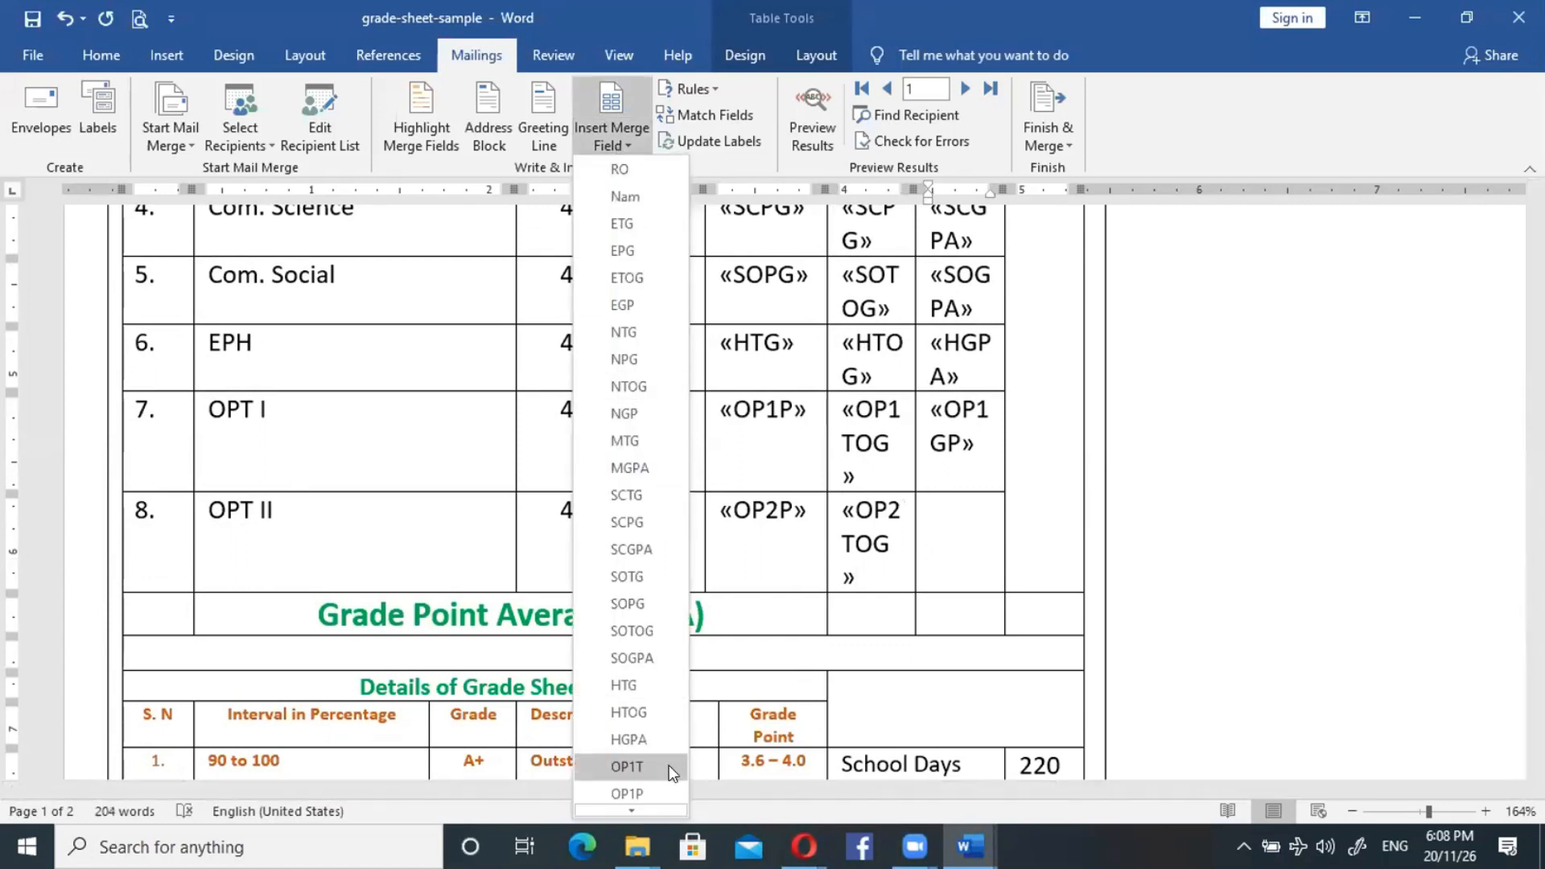
mouse_move(644, 813)
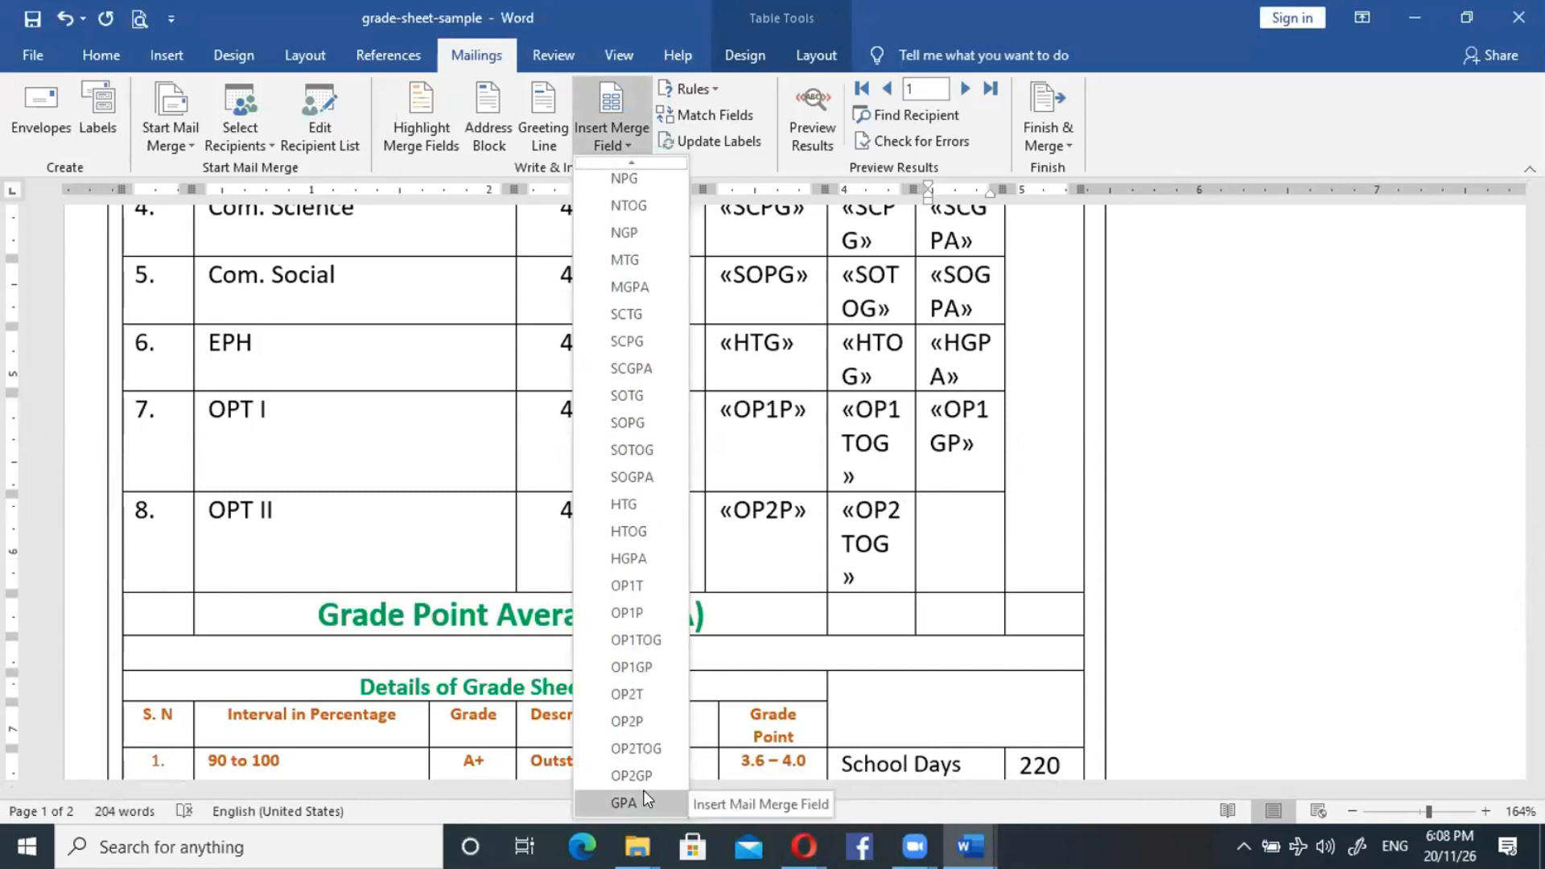
click(644, 791)
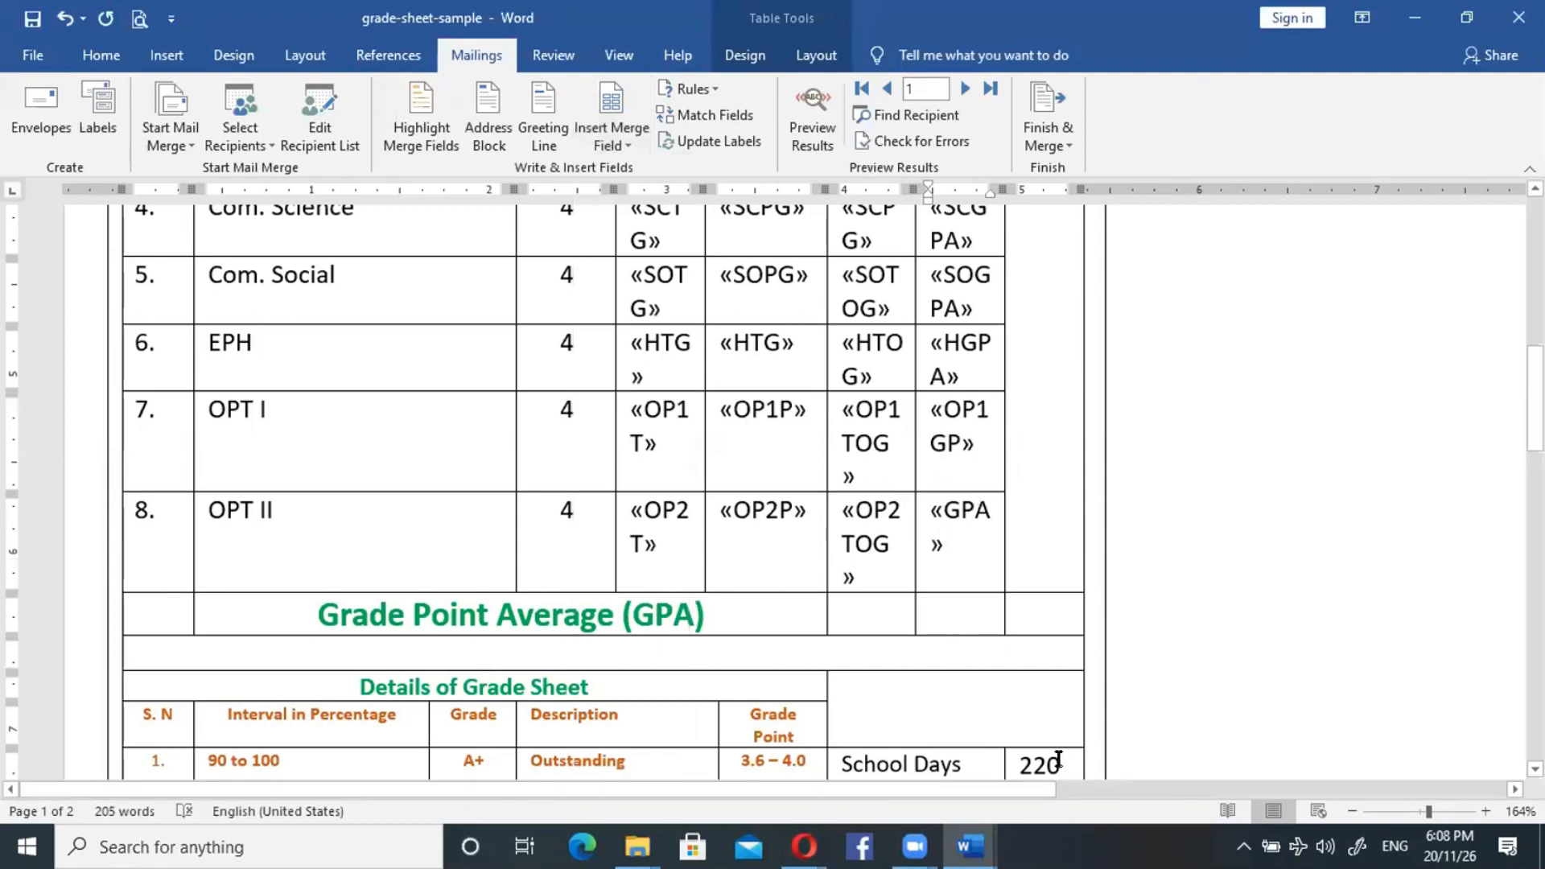
key(ctrl+z)
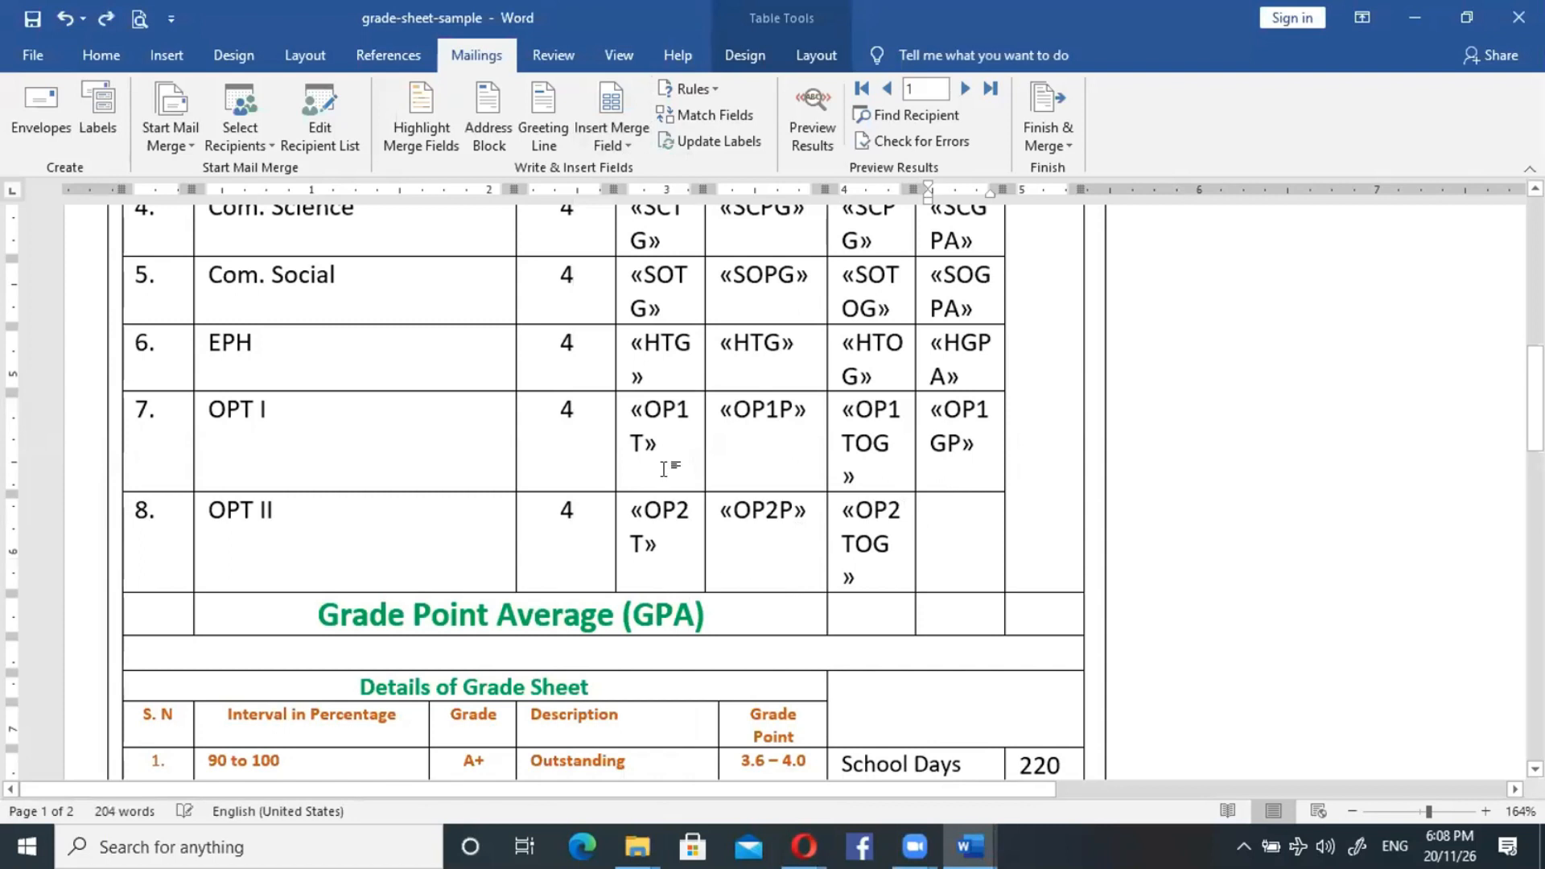
Insert the OP2GP merge field in the Grade Point cell of the OPT II row.
click(618, 129)
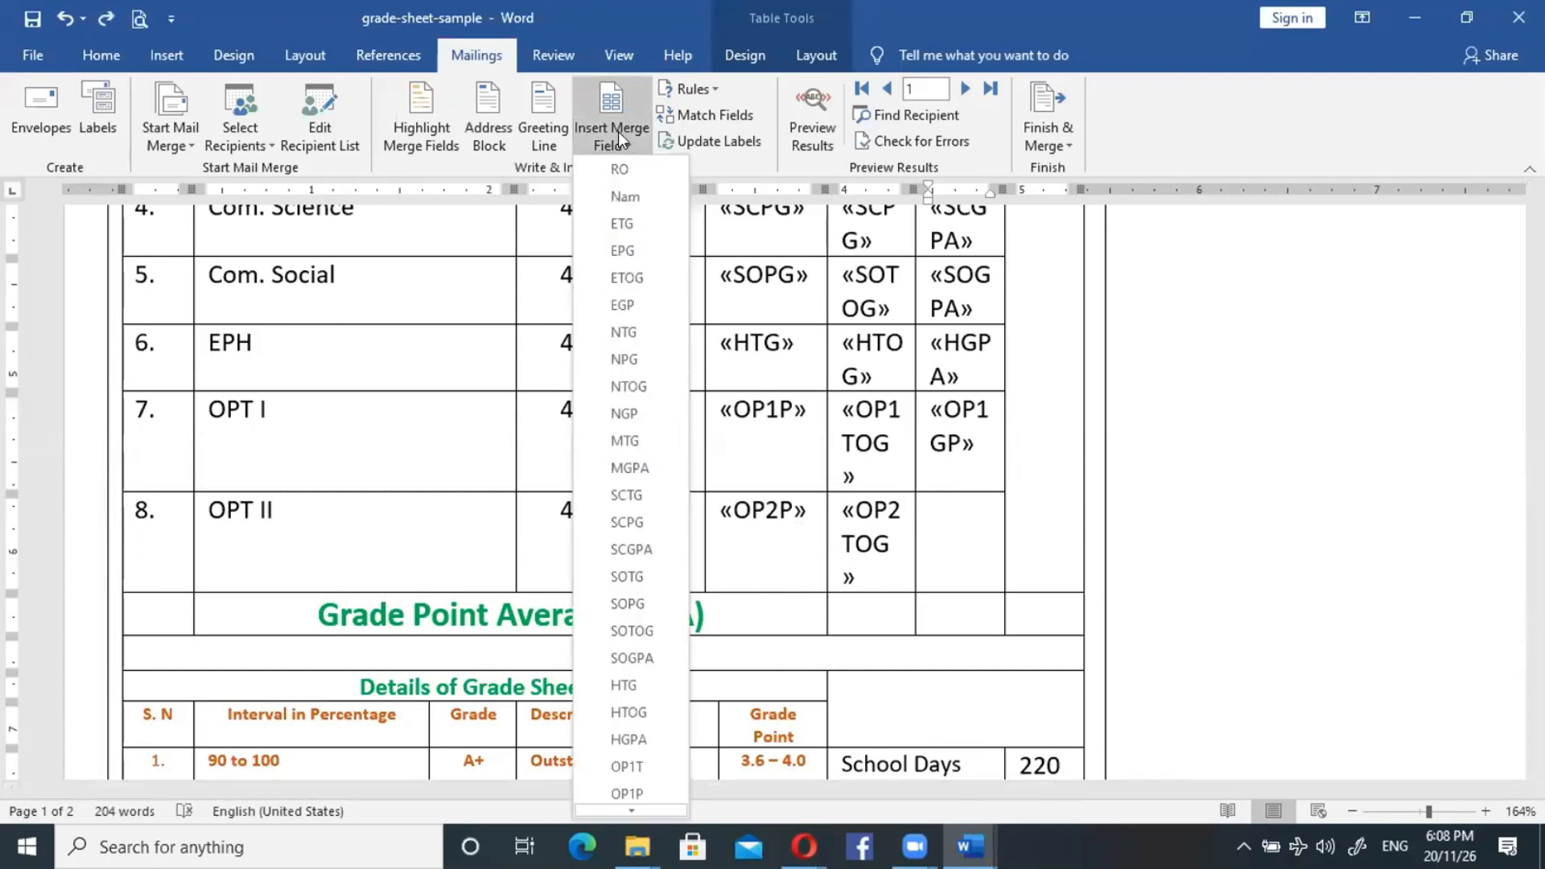
mouse_move(636, 810)
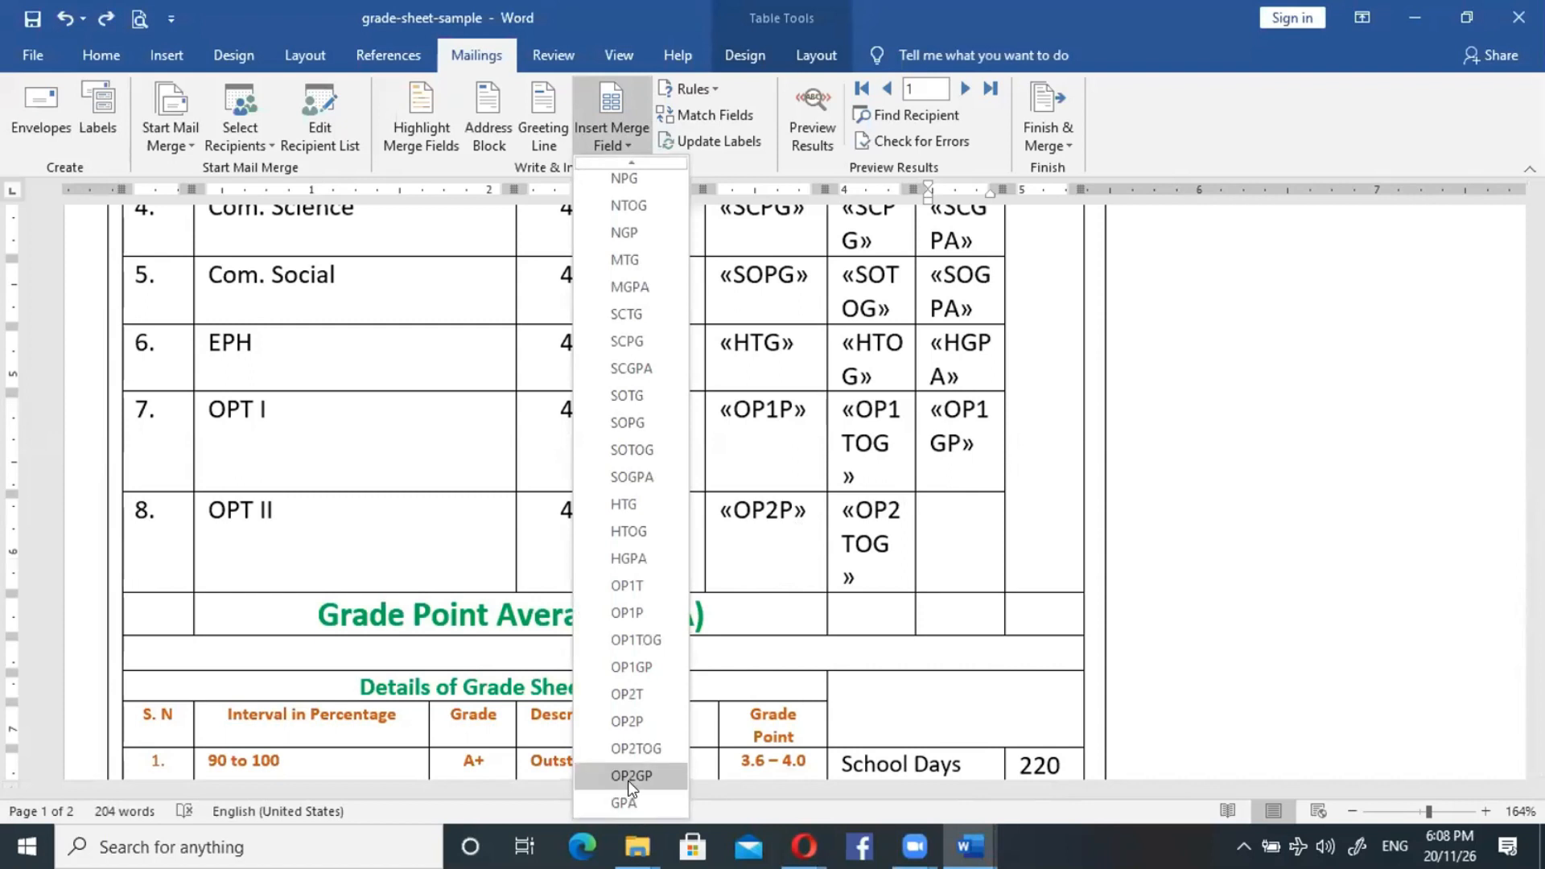
click(628, 777)
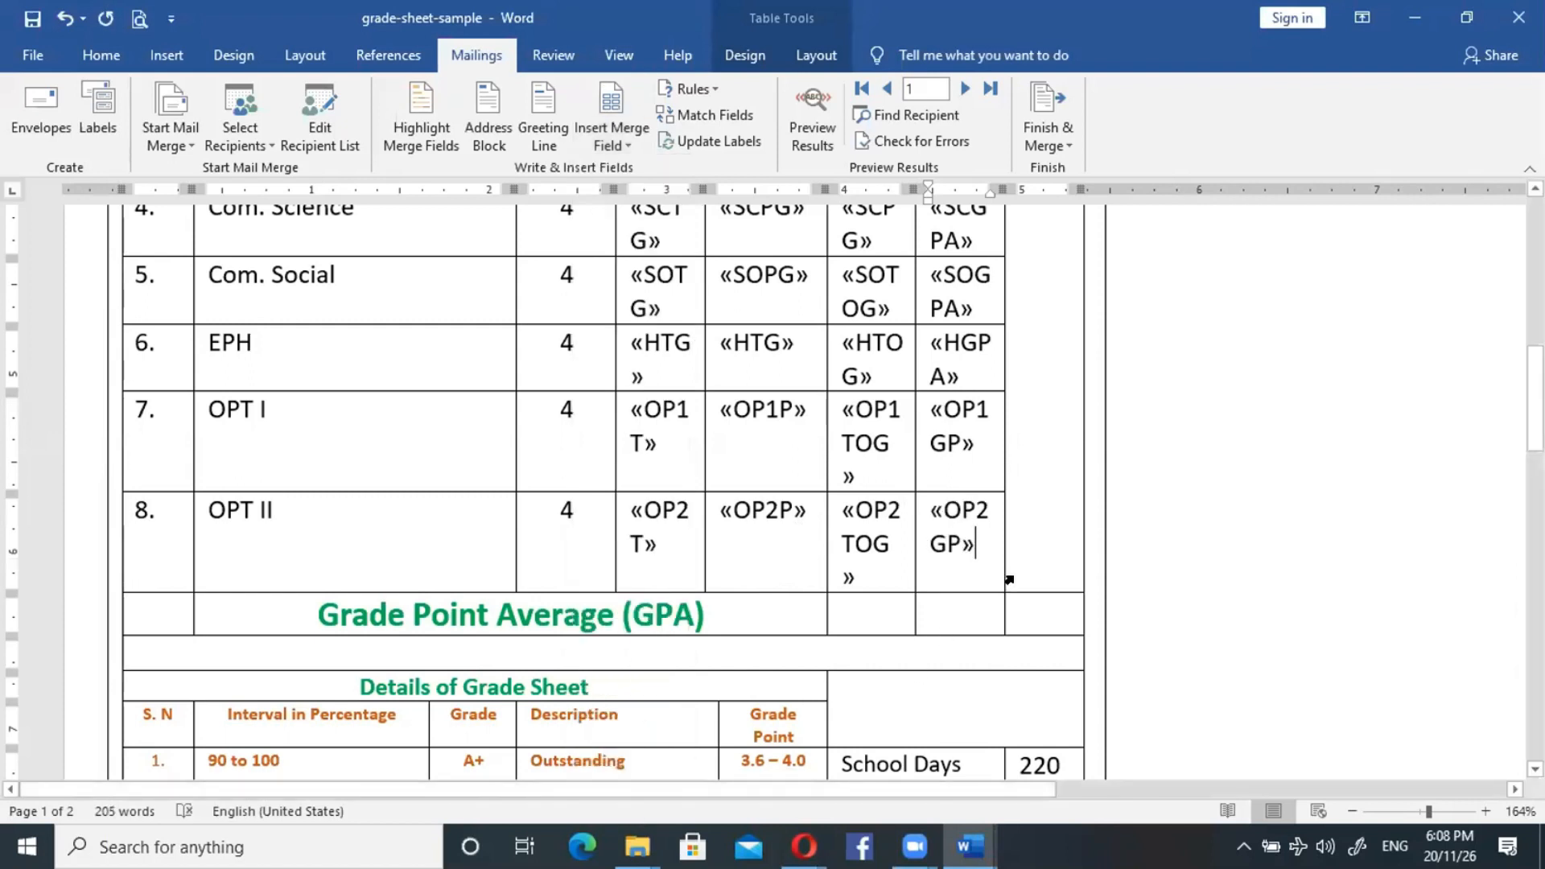
Insert the GPA merge field in the Grade Point cell of the Grade Point Average (GPA) row.
click(962, 609)
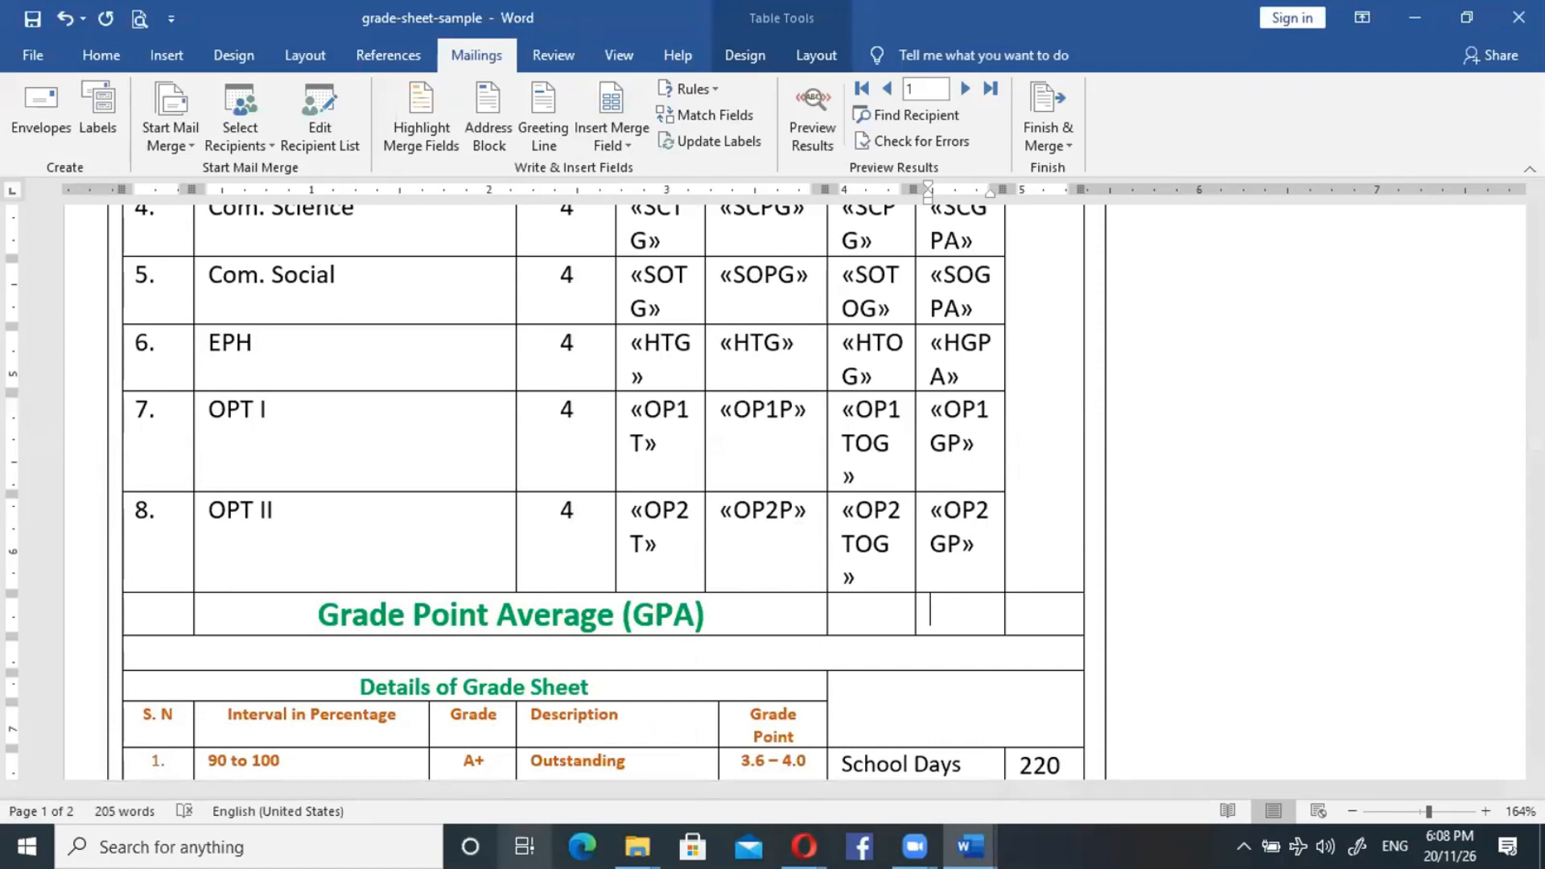
click(881, 658)
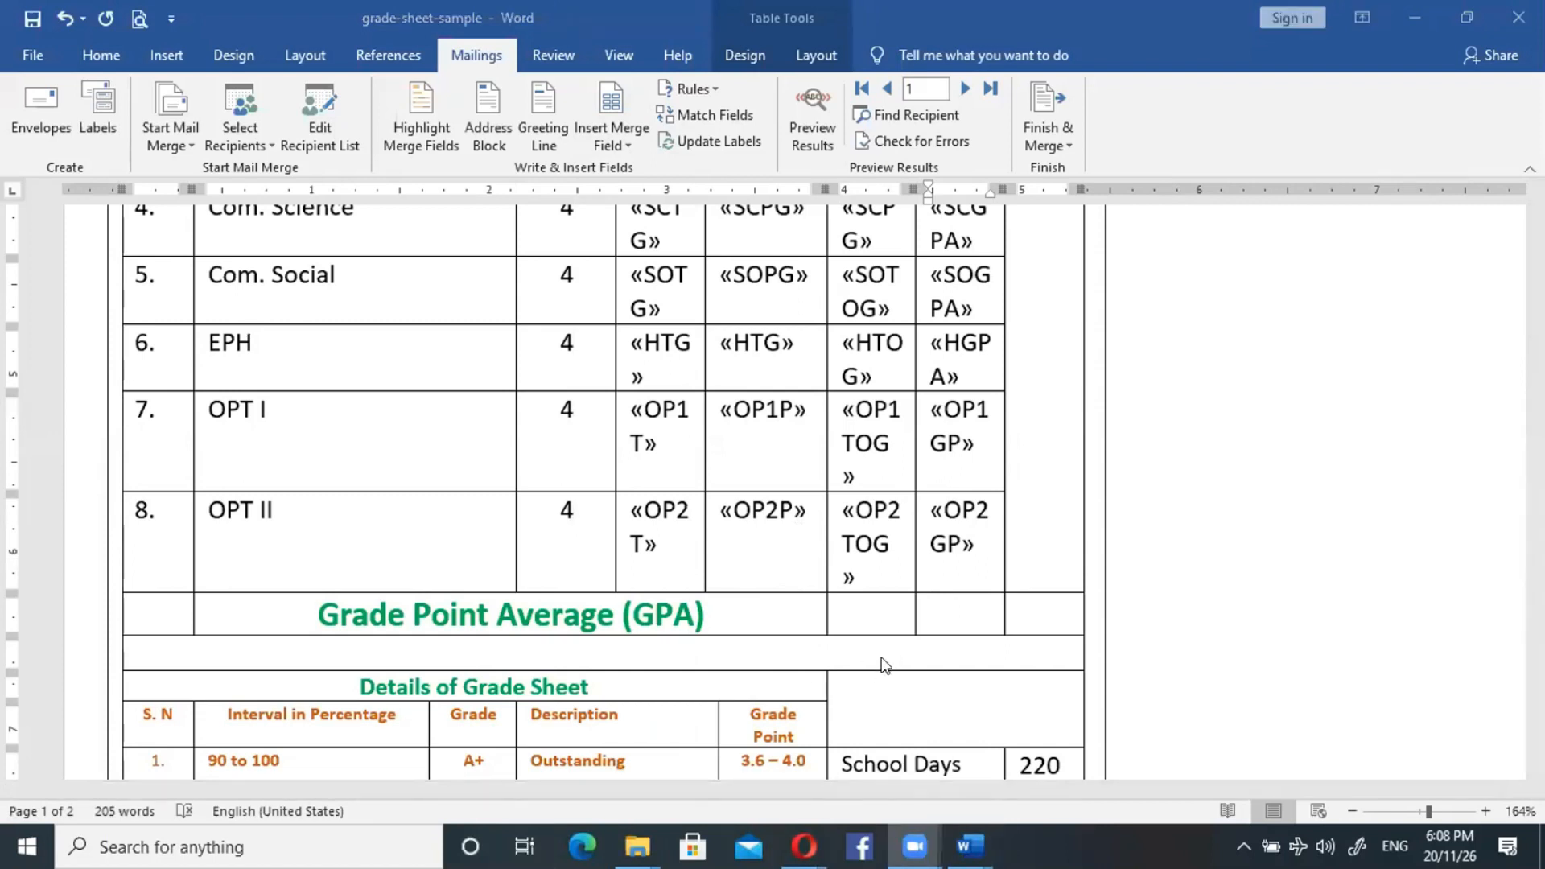
click(952, 612)
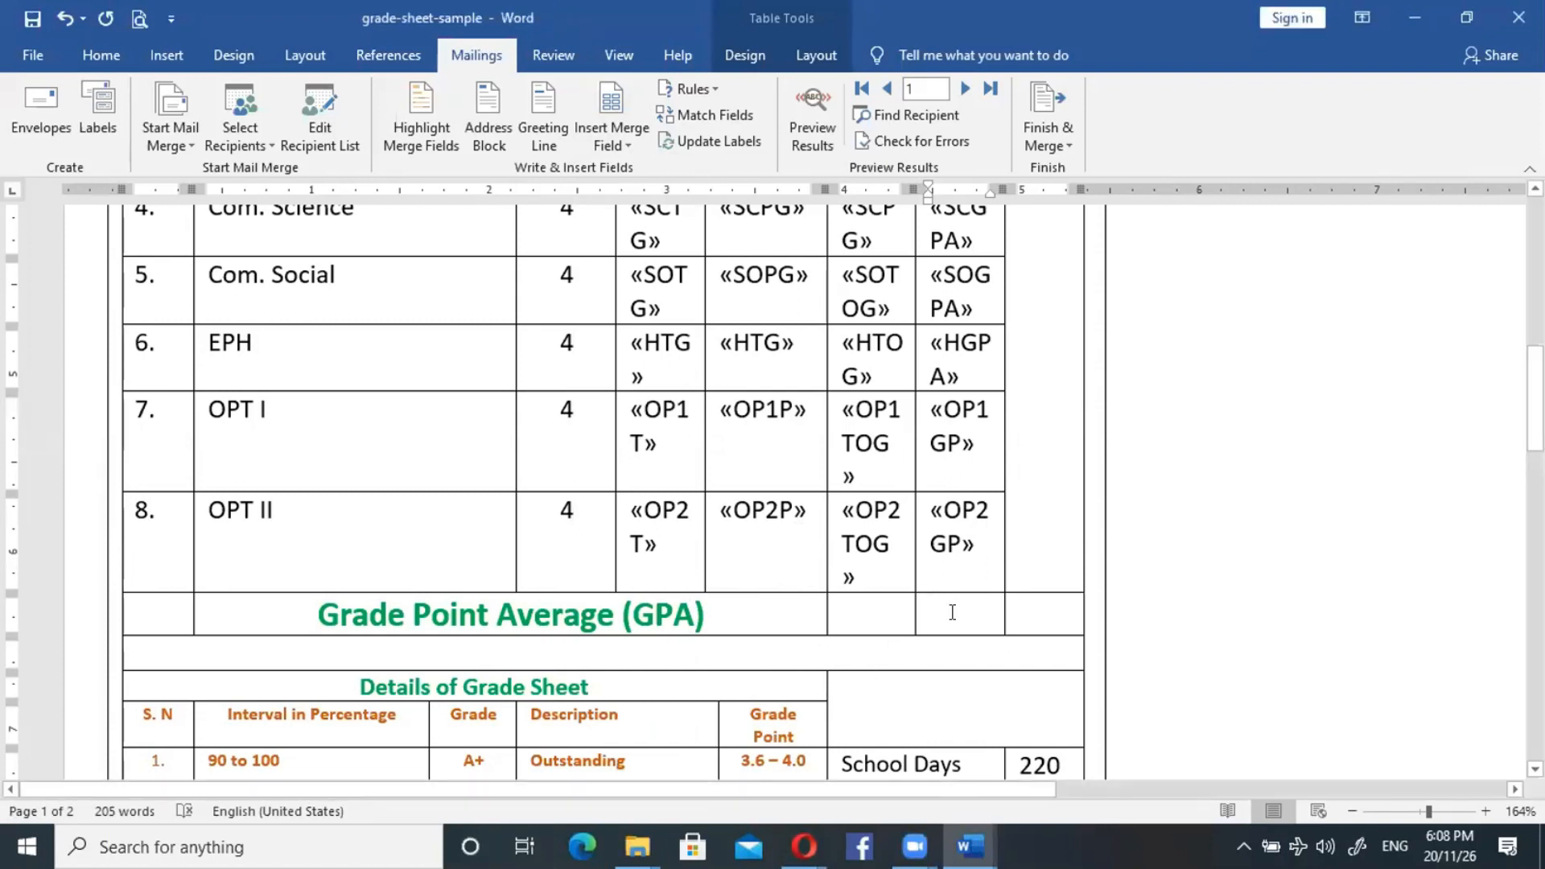
click(620, 133)
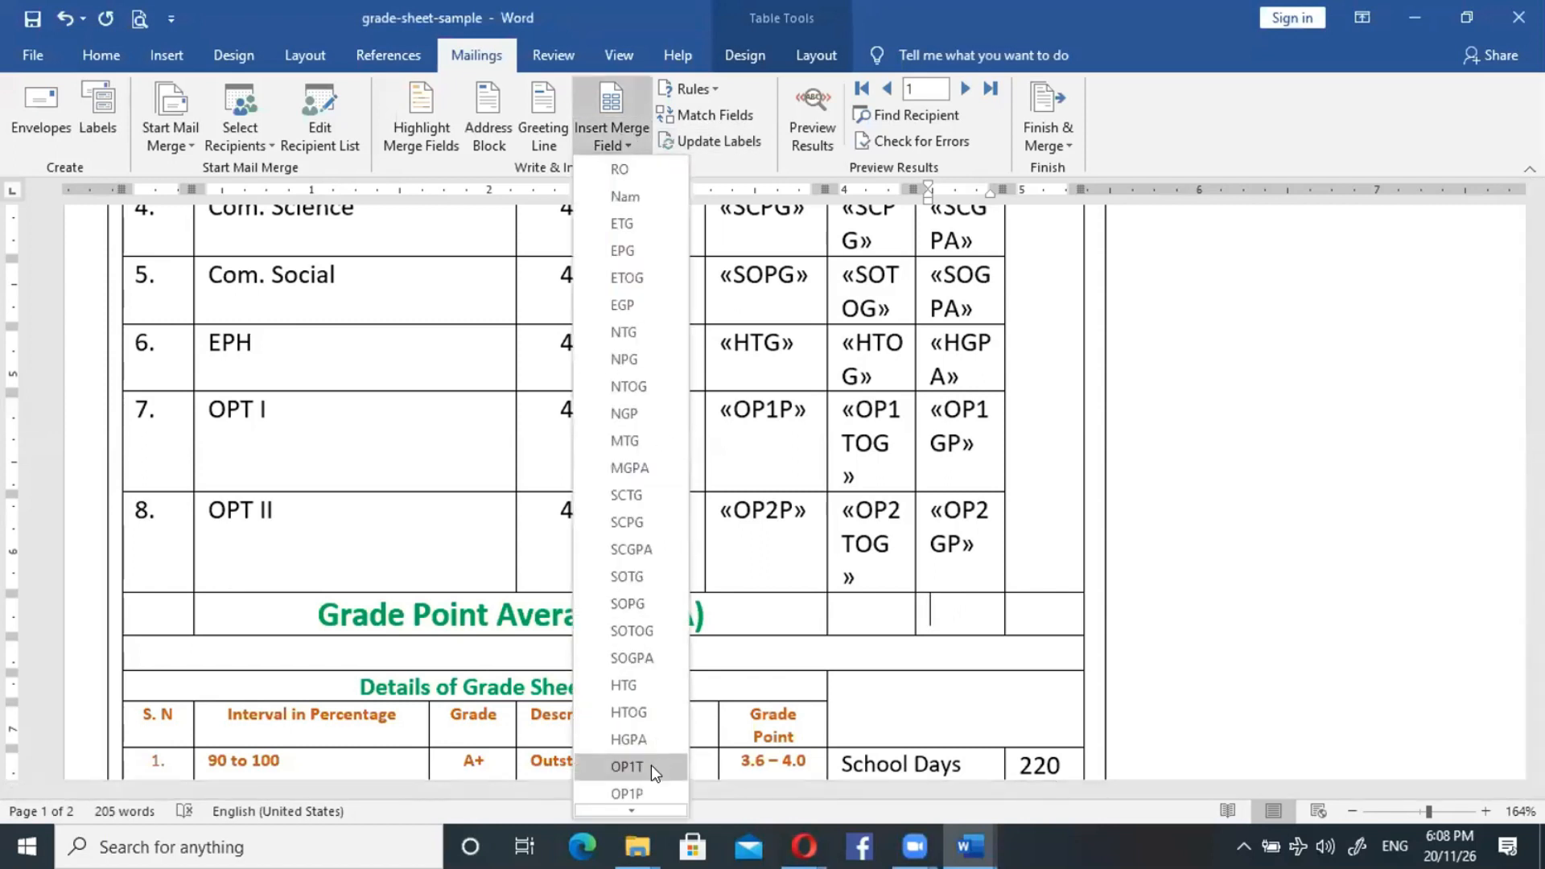
mouse_move(641, 807)
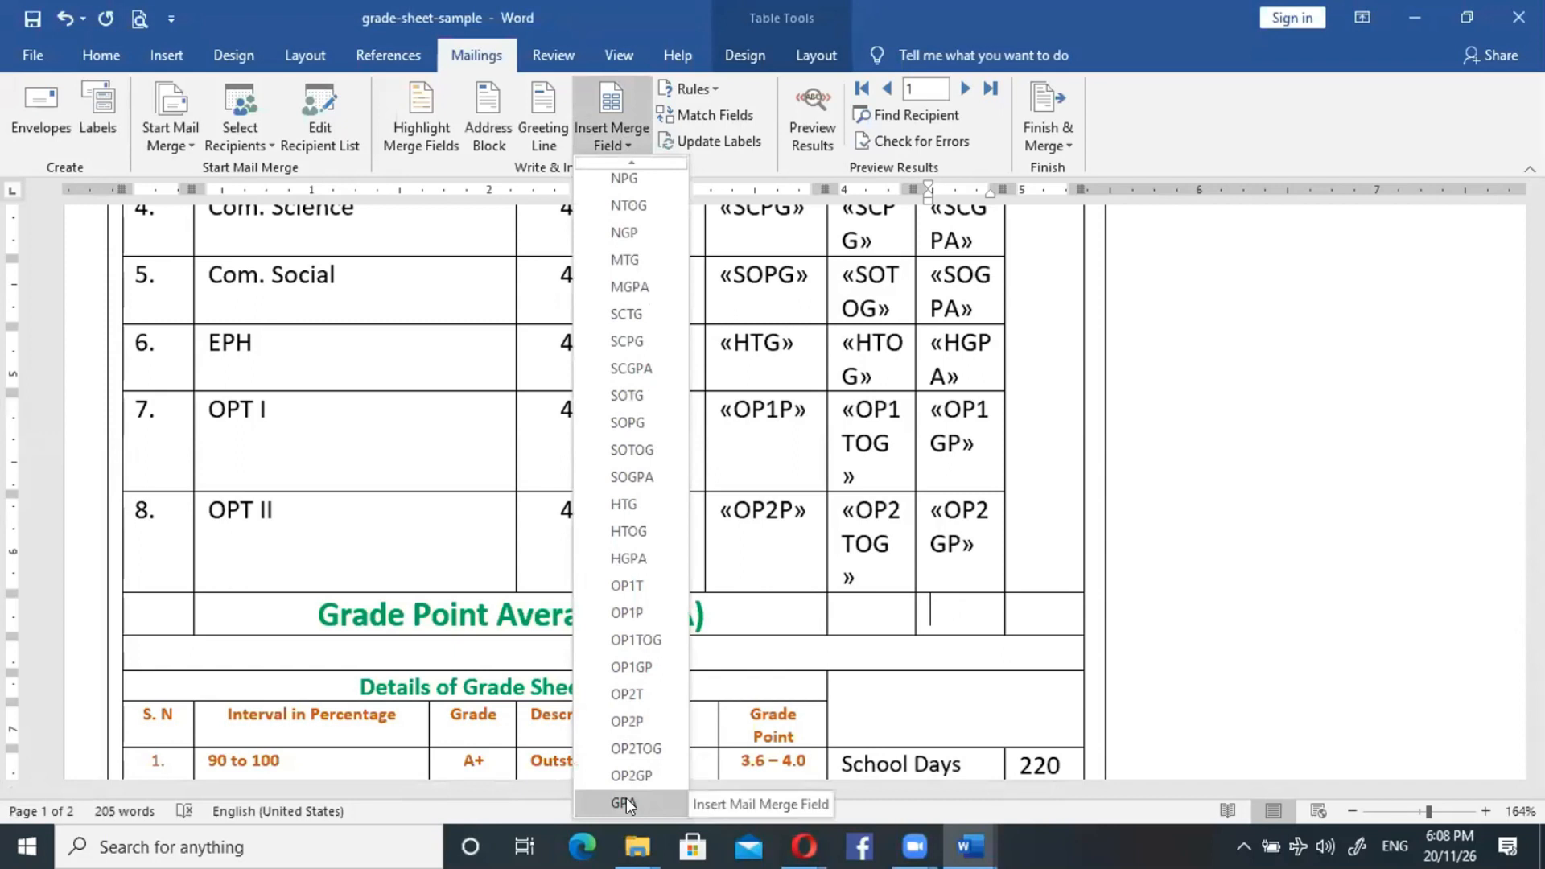
click(626, 803)
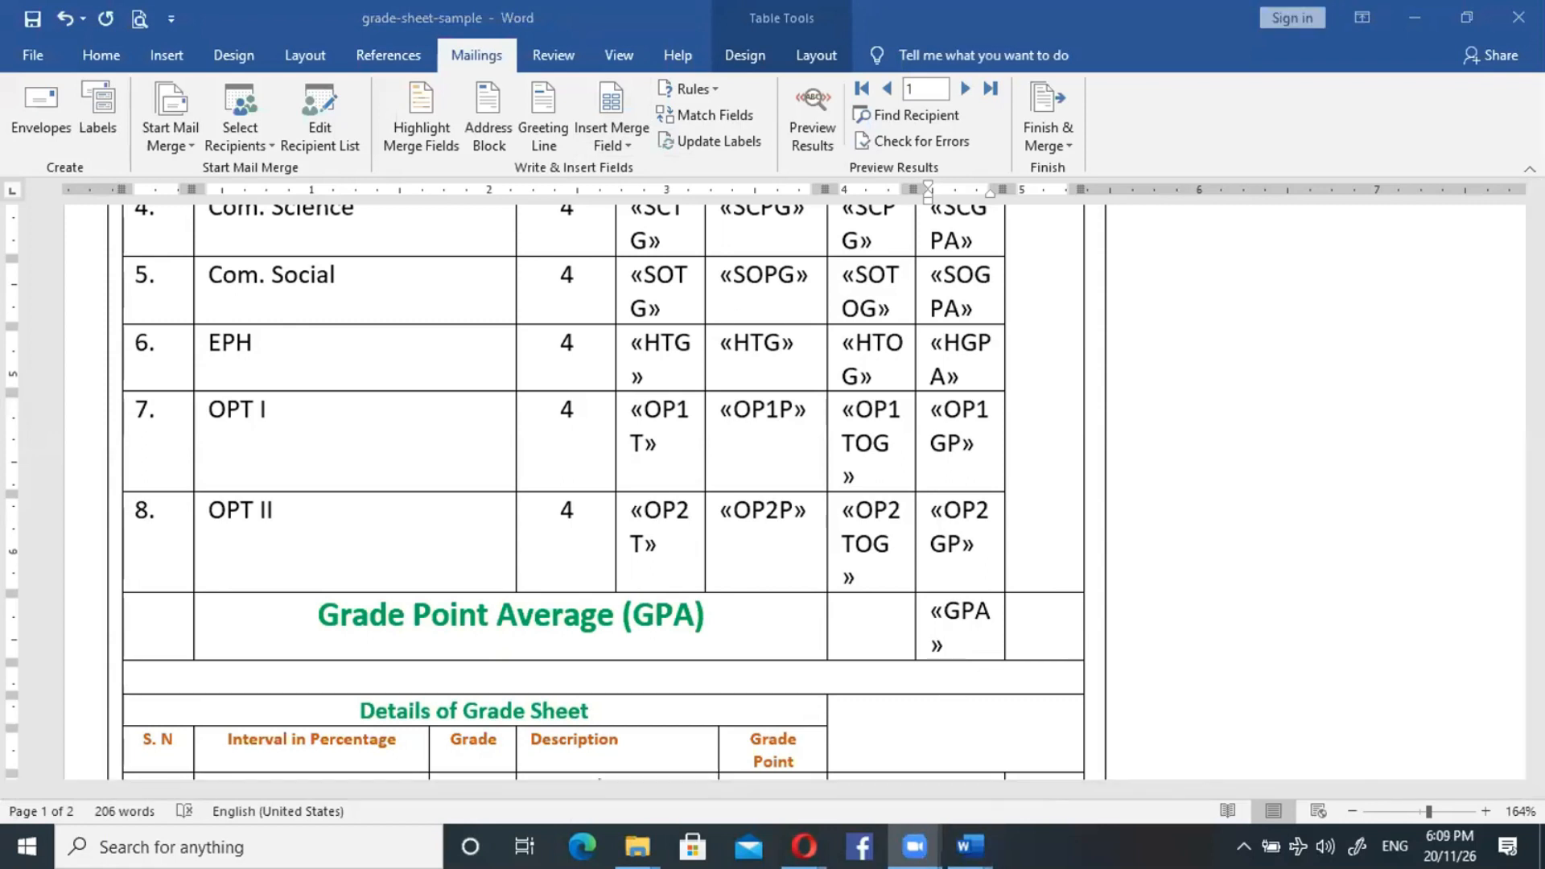
Examine the School Days and Present Days cells and the rest of the grade sheet below the GPA row.
click(1298, 473)
drag(1535, 394, 1535, 449)
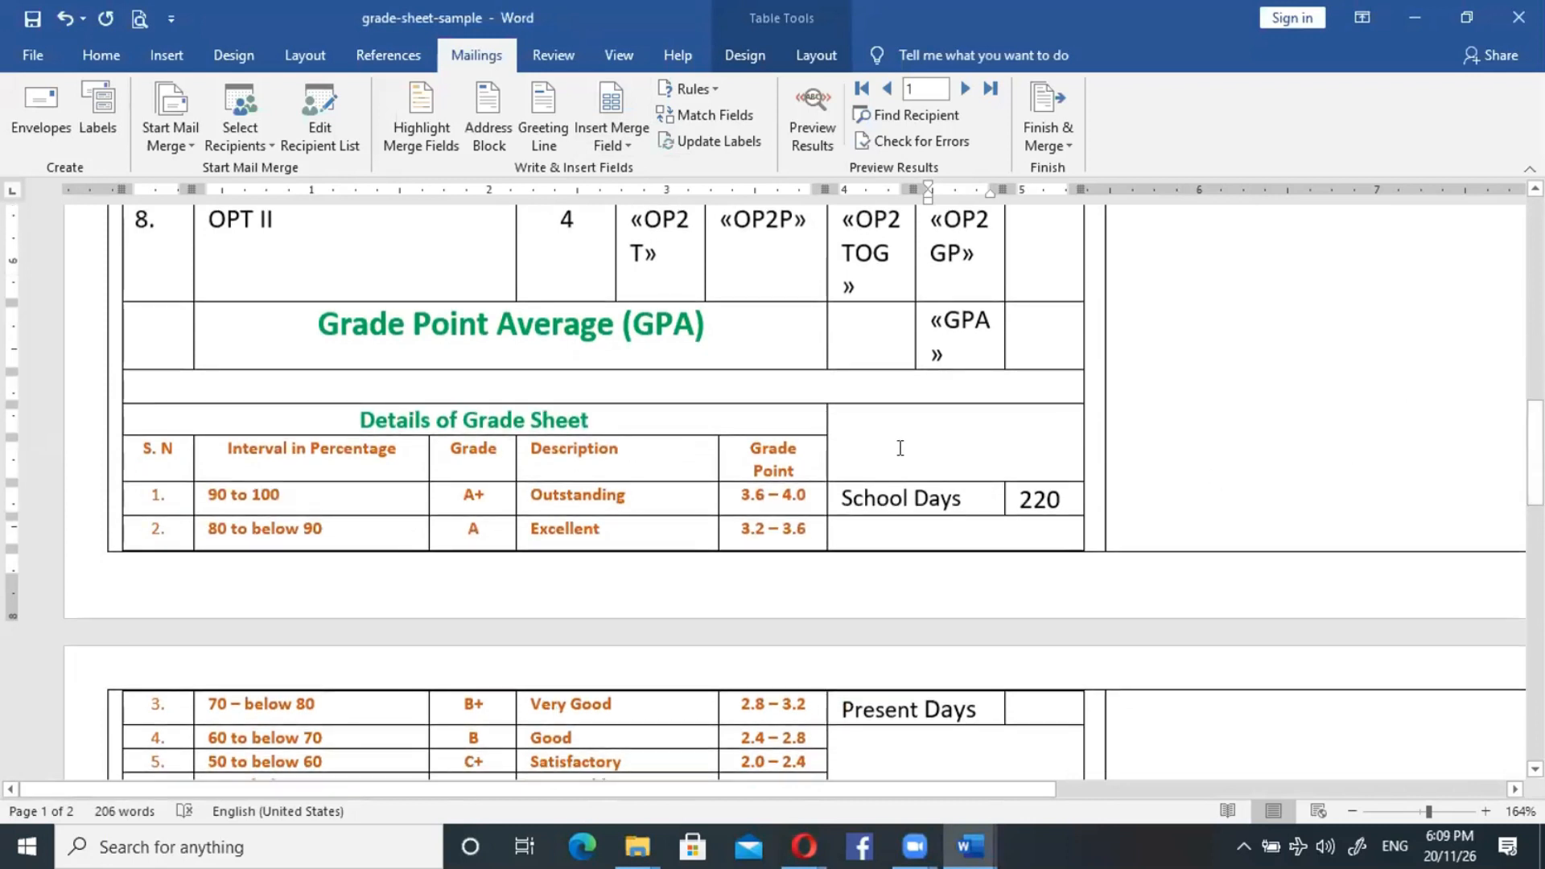
click(1417, 808)
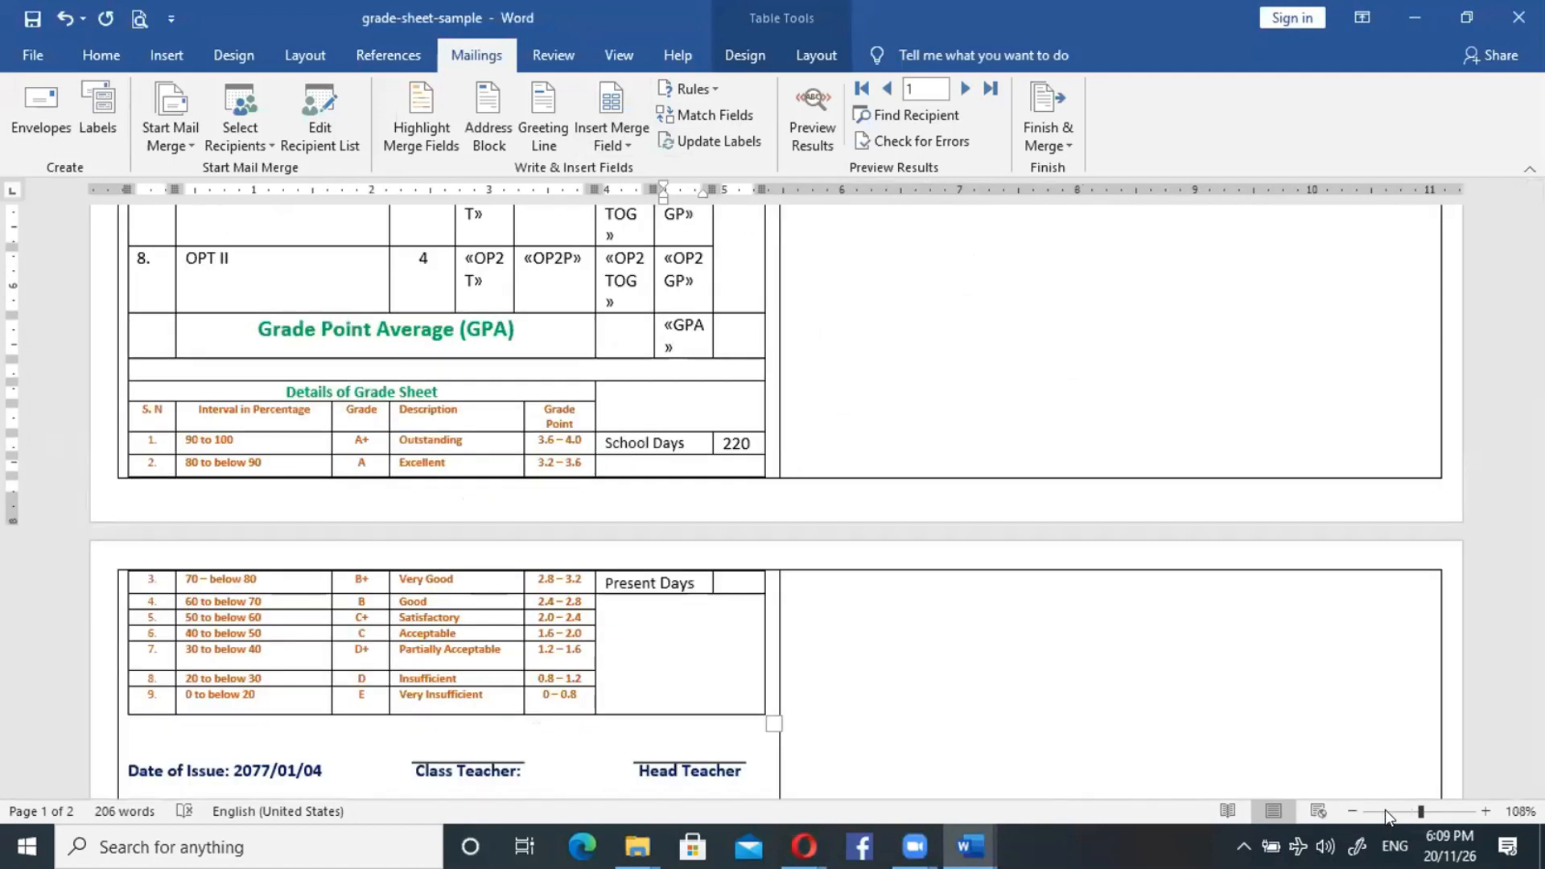
click(1400, 810)
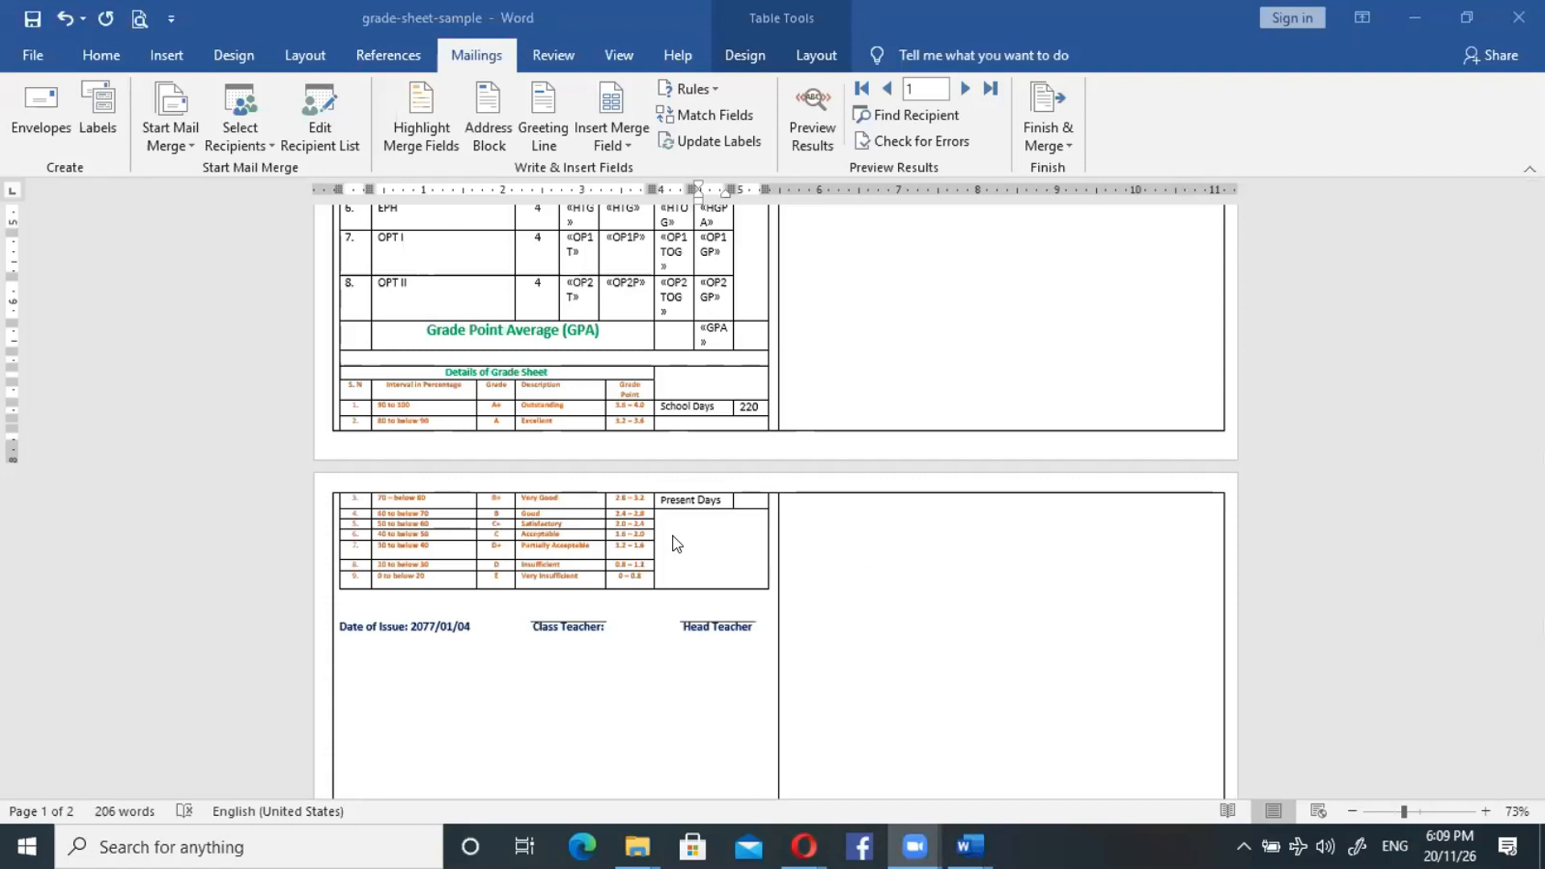
click(747, 410)
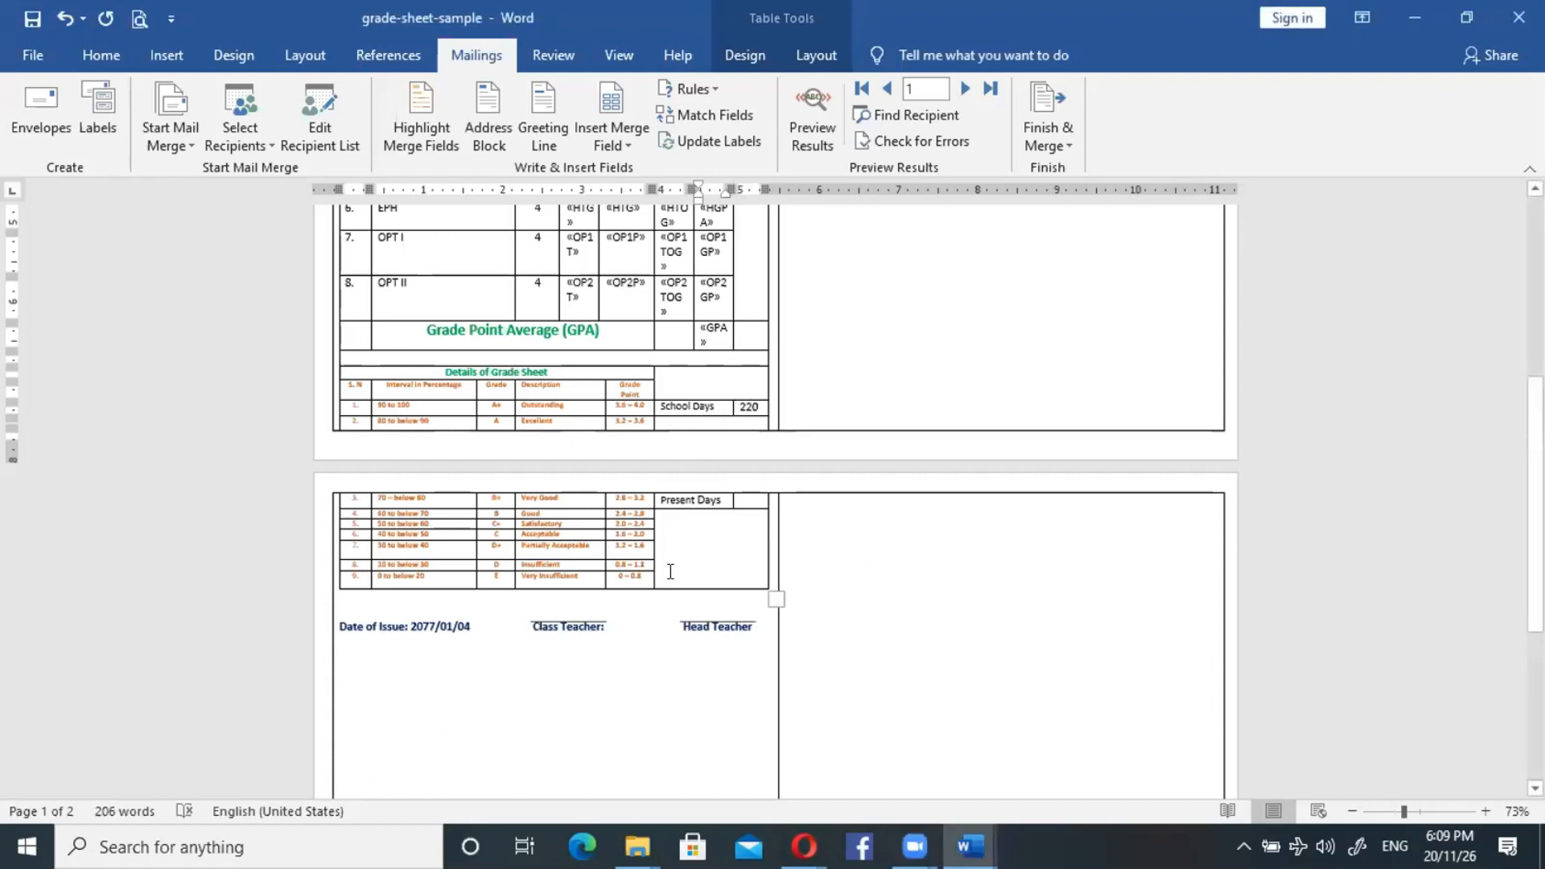
click(735, 501)
click(744, 499)
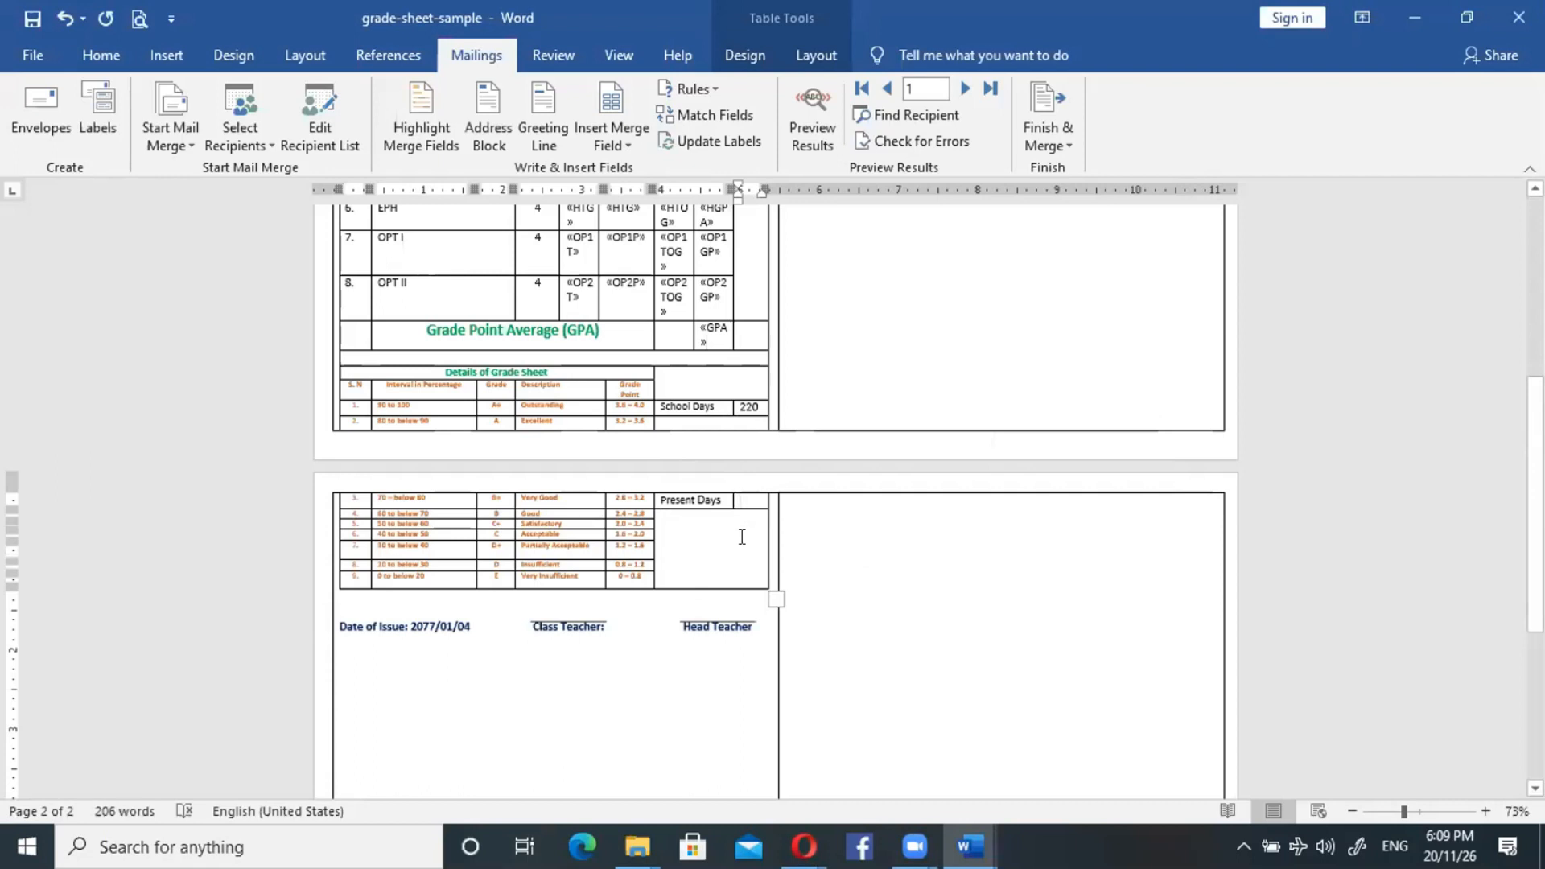
Open the online picture search for the blank line above the Class Teacher and Head Teacher labels.
click(690, 597)
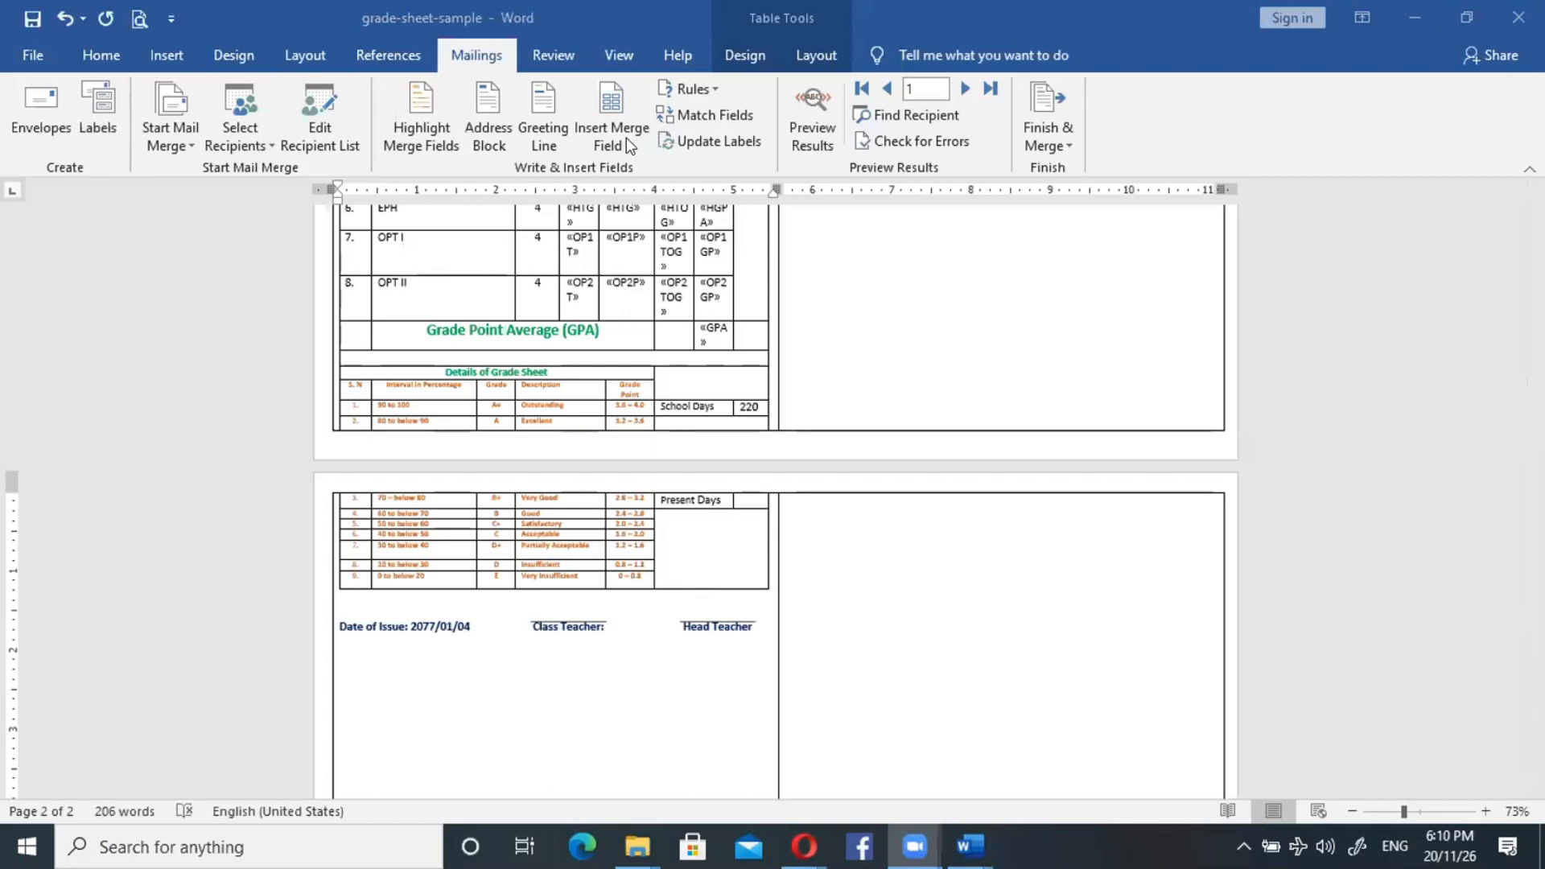
click(174, 50)
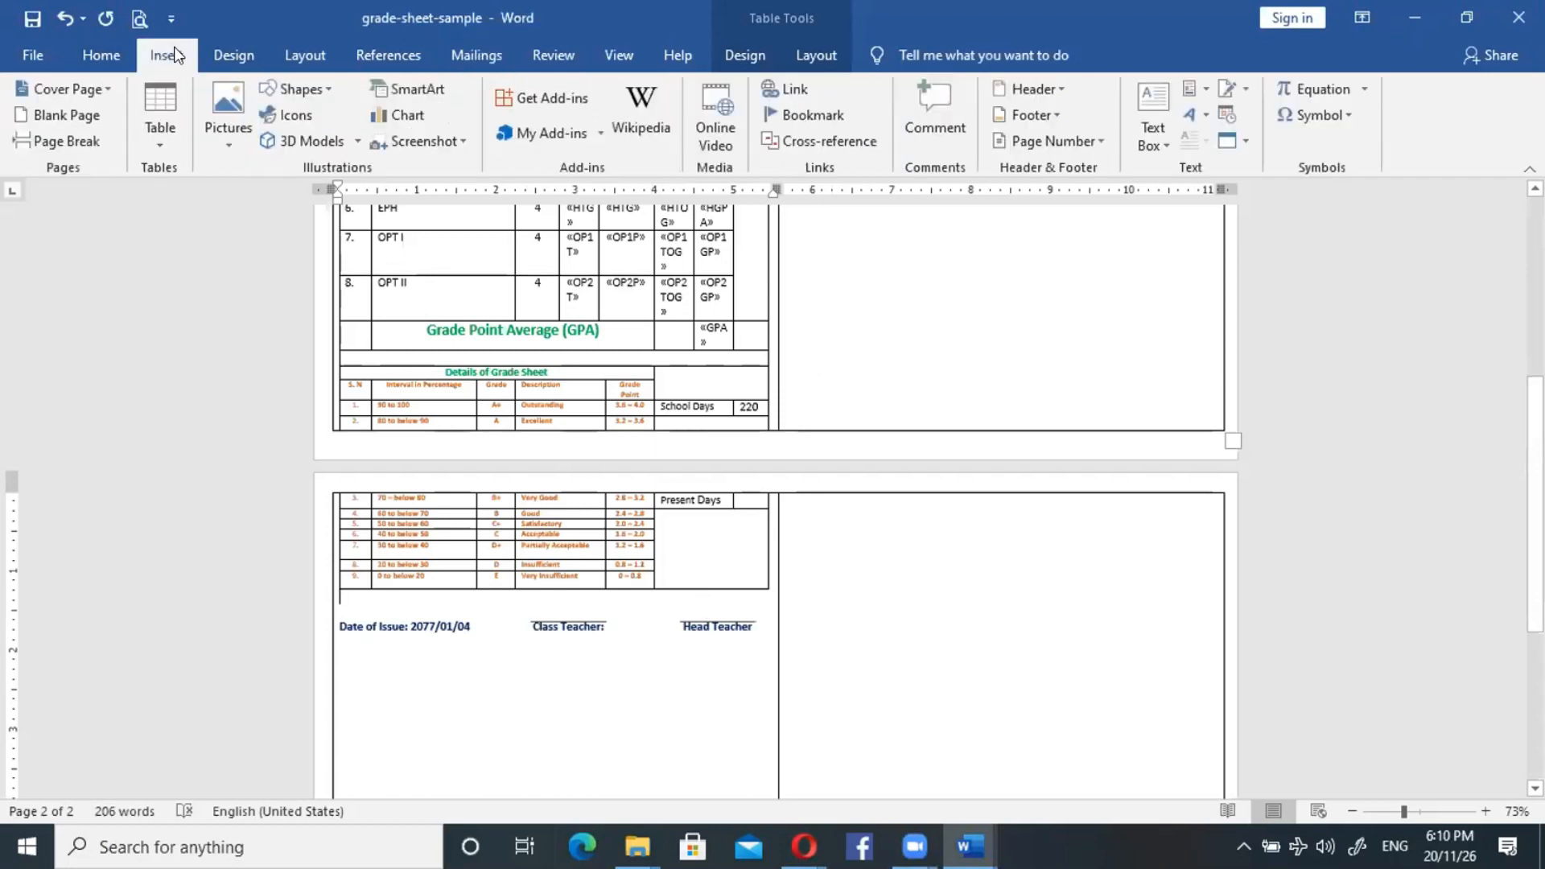
click(222, 136)
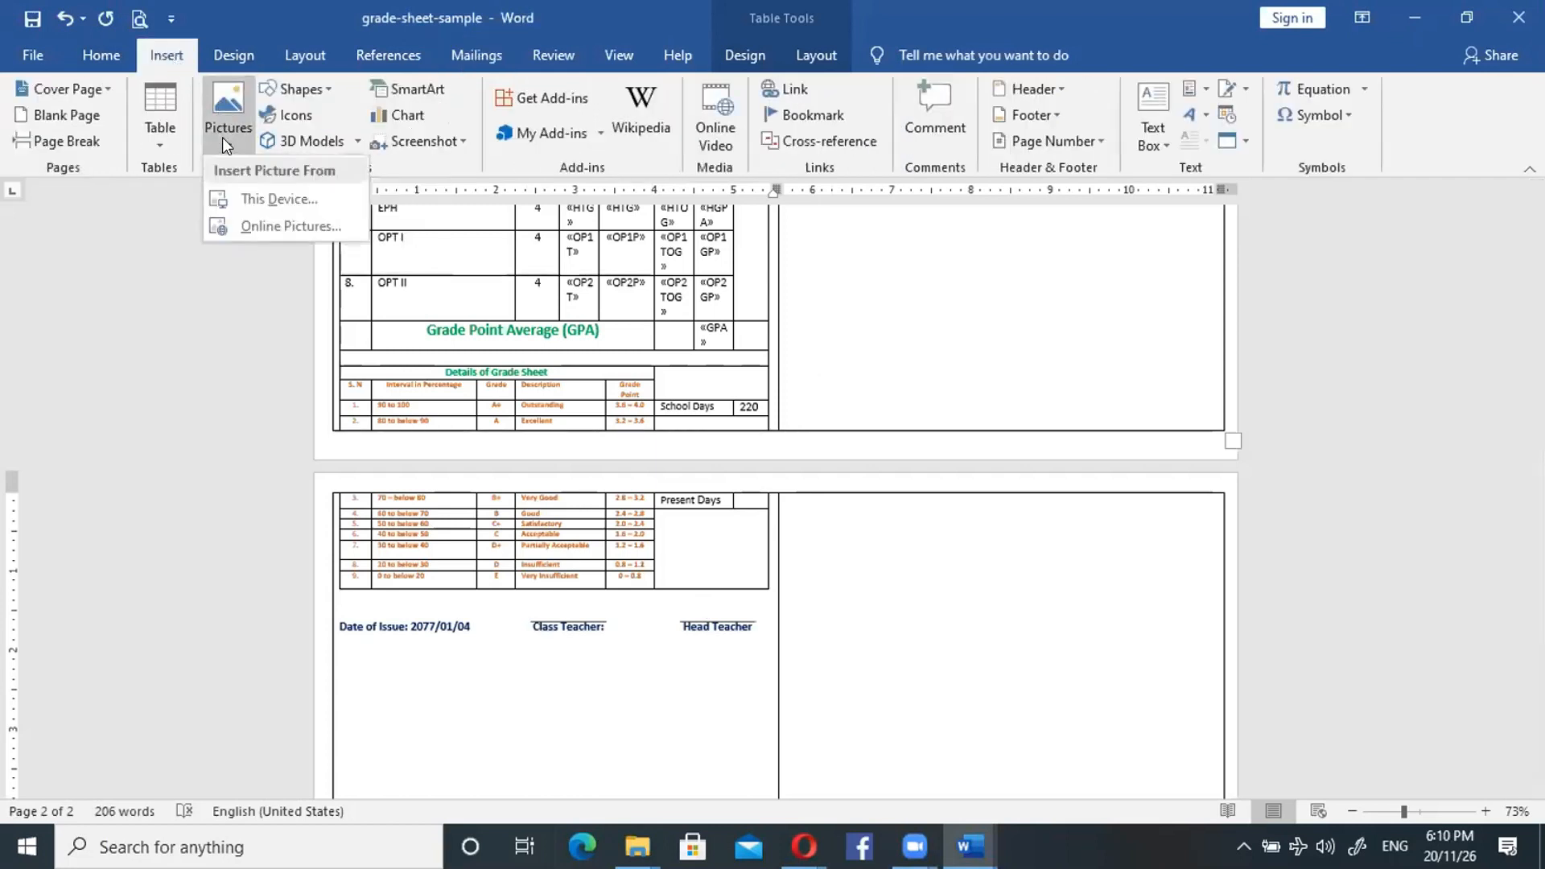
click(268, 226)
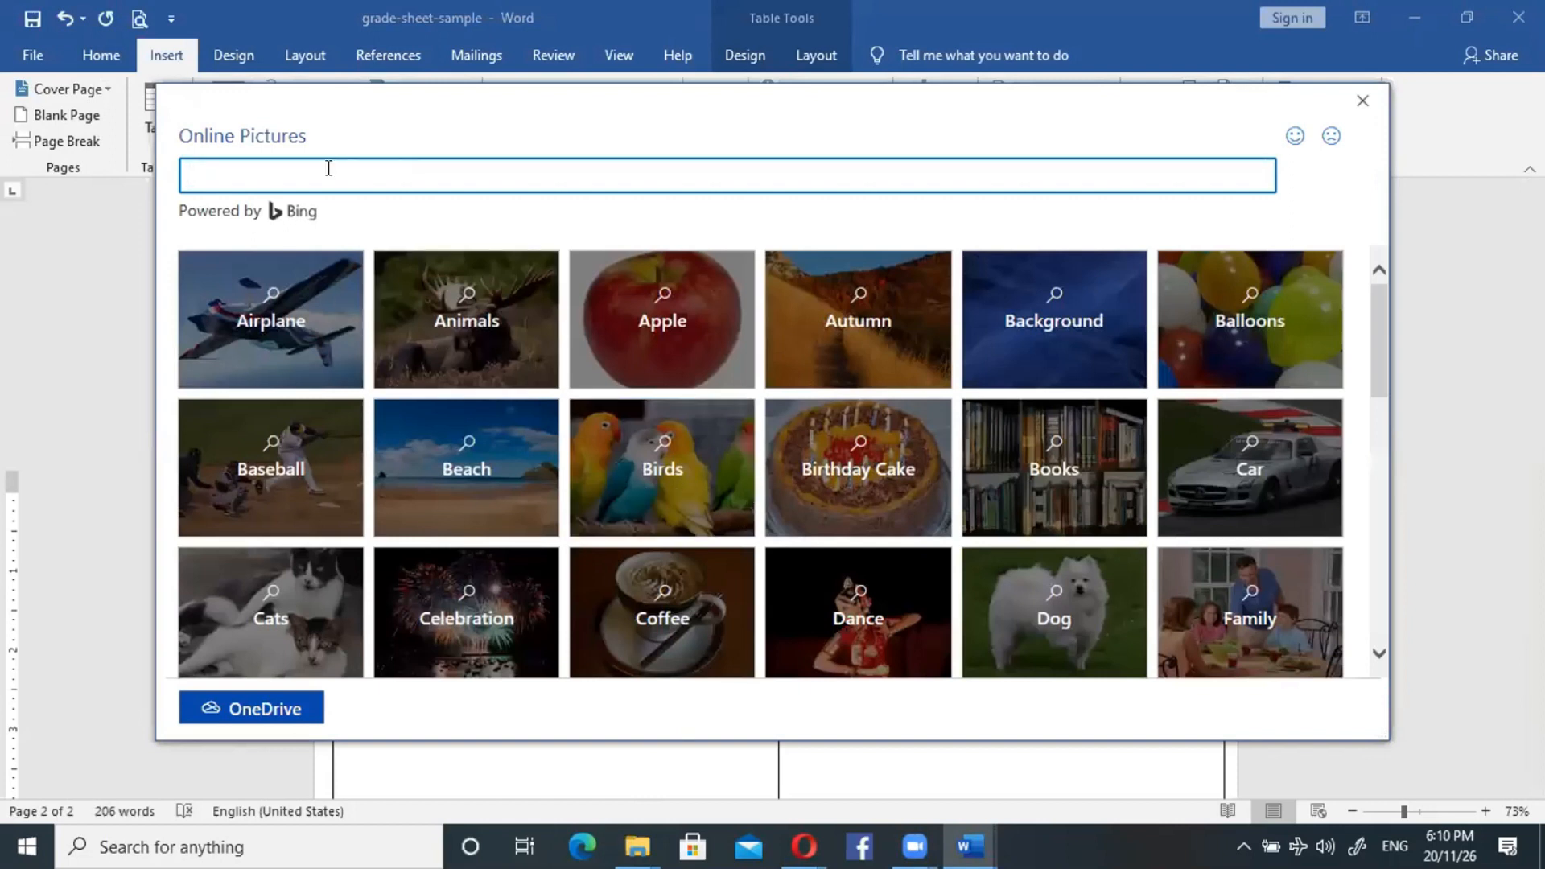
Search the online pictures for "sign,png".
text(signa)
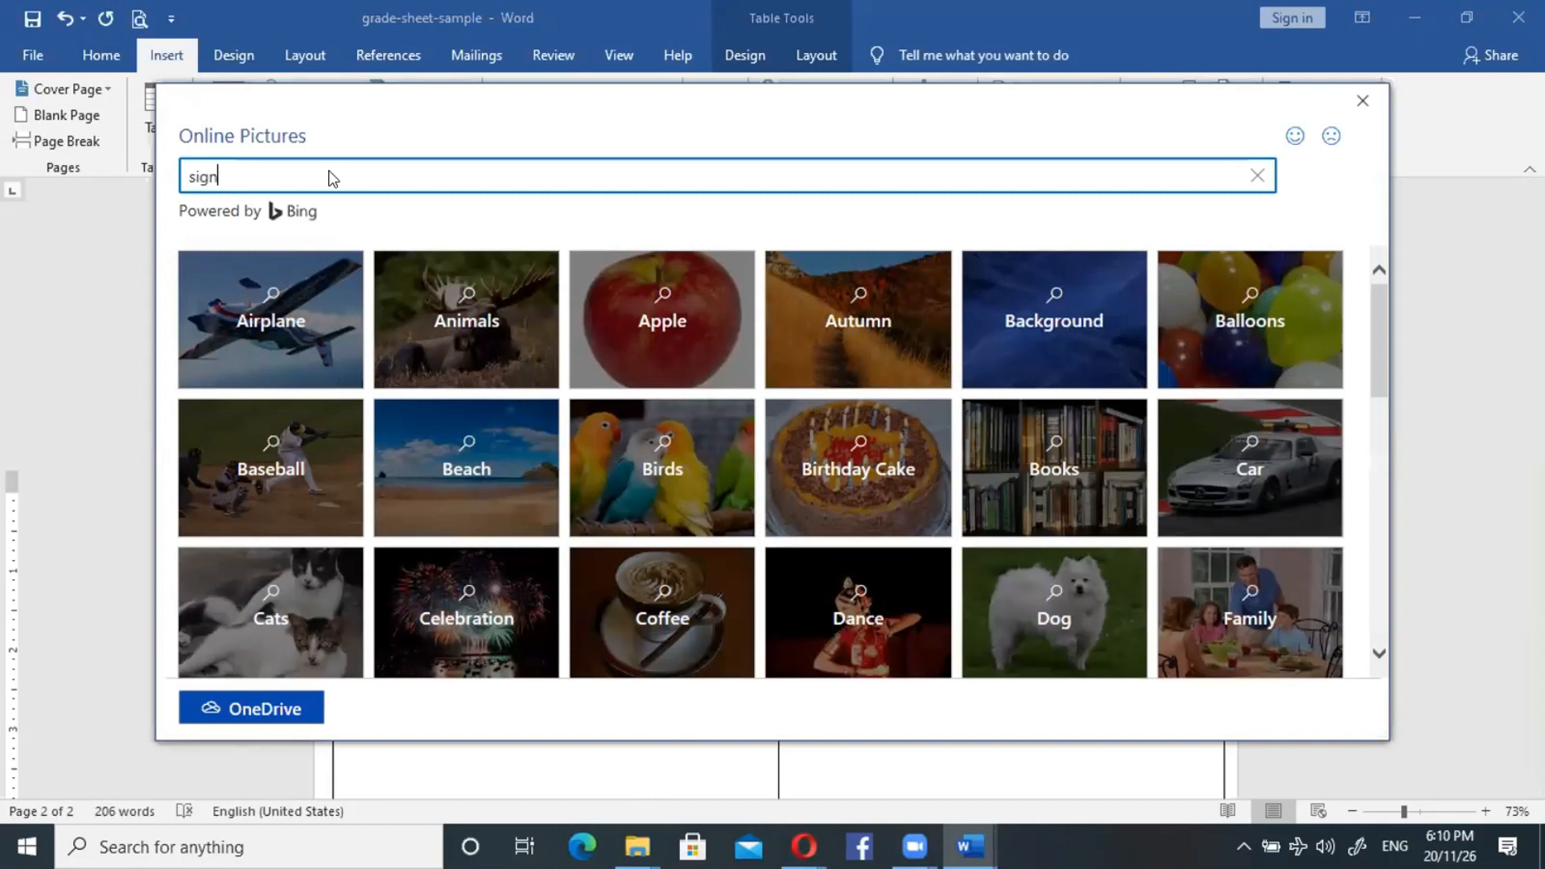
key(BackSpace)
text(,)
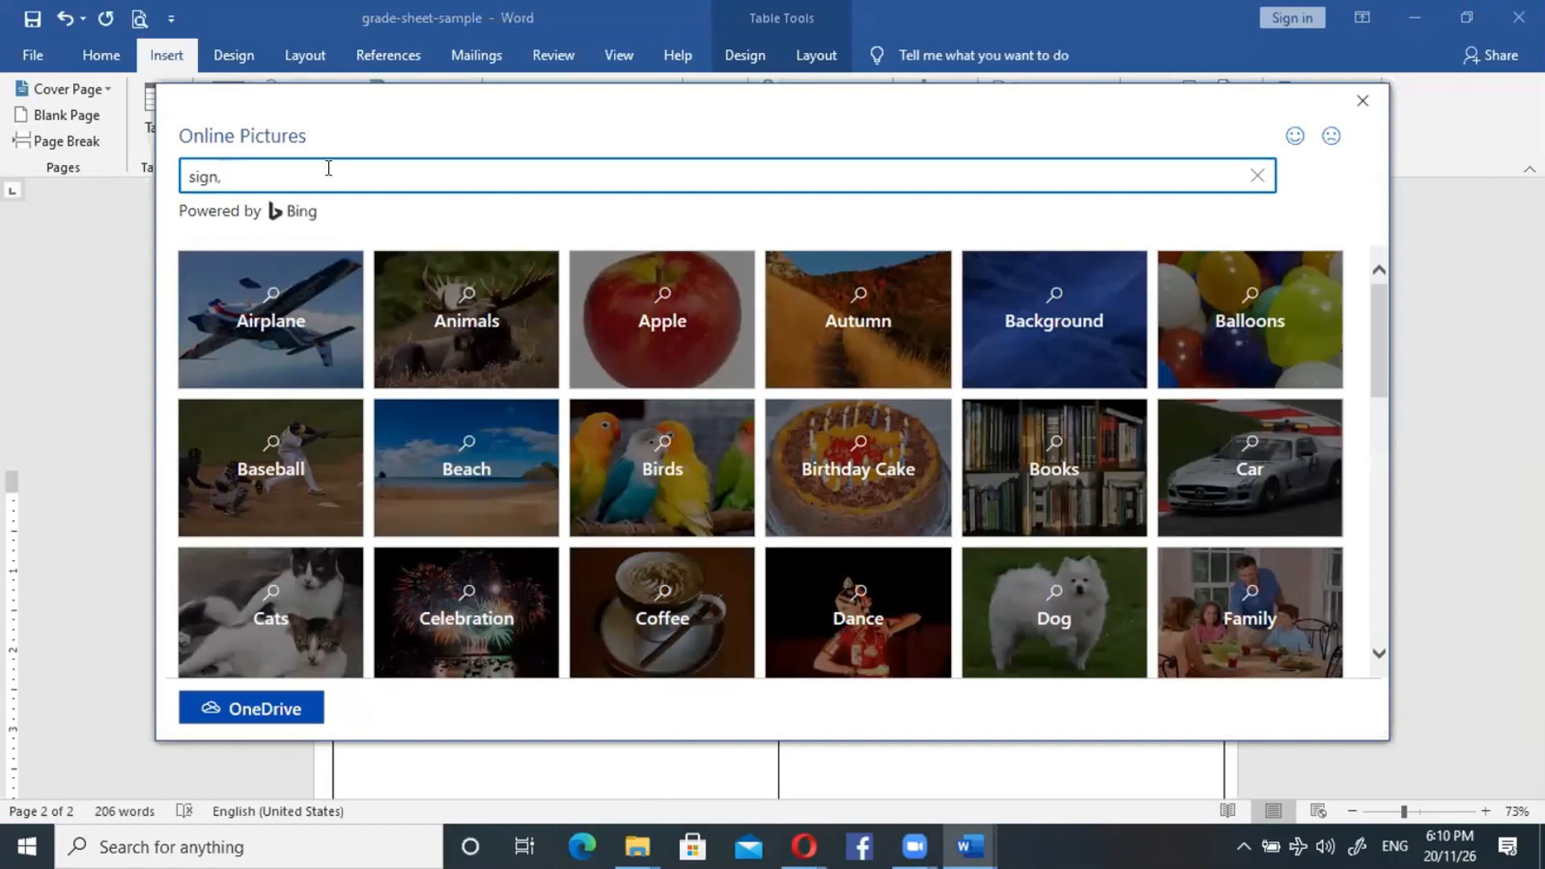
text(png)
key(BackSpace)
text(j)
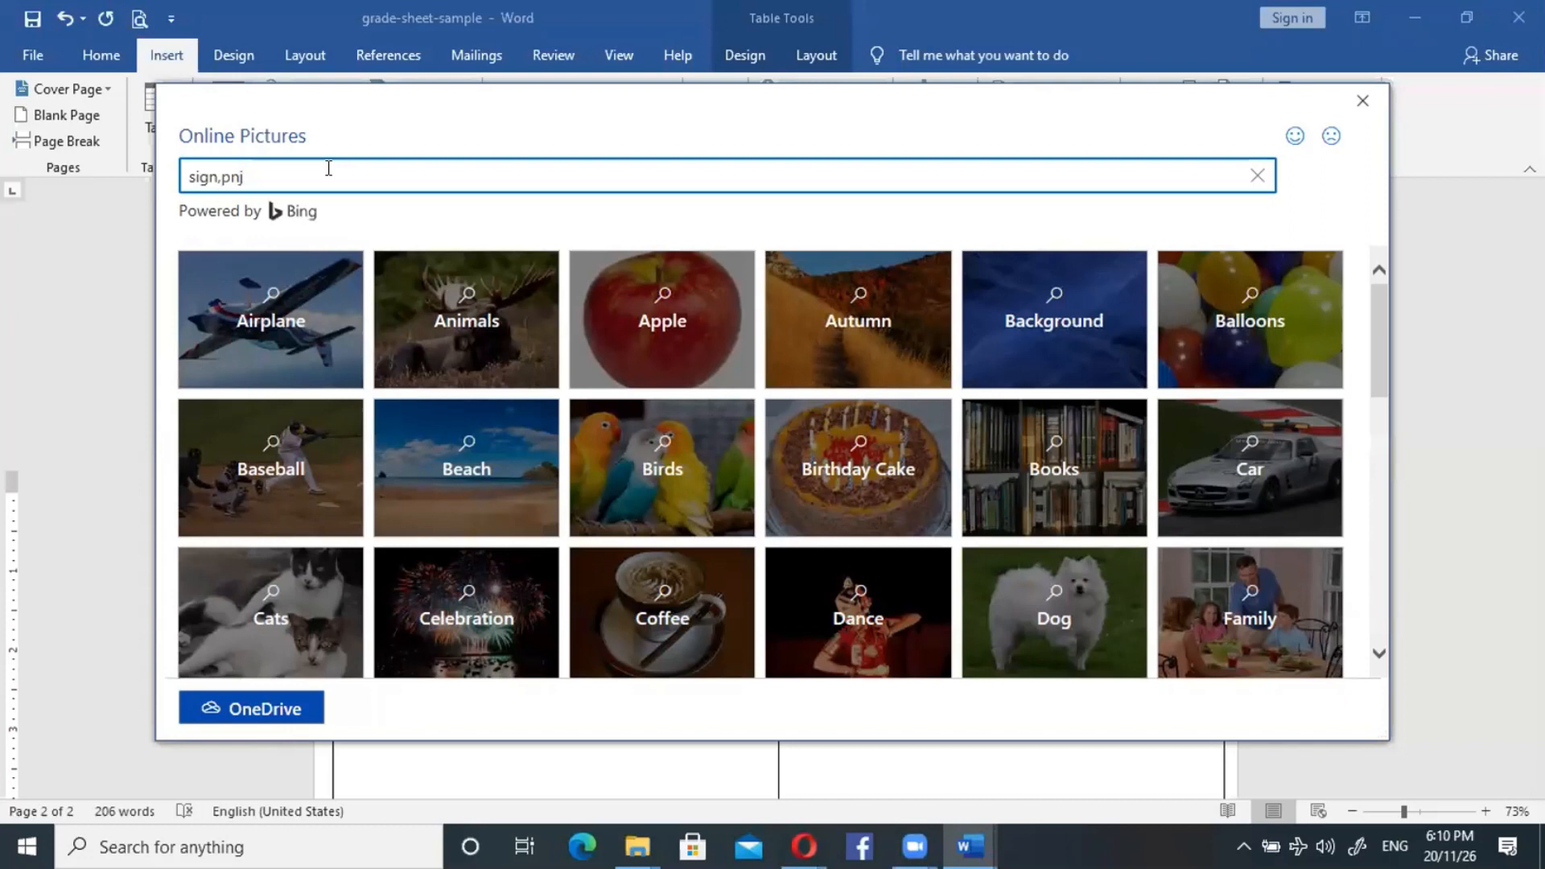
key(BackSpace)
text(g)
key(Return)
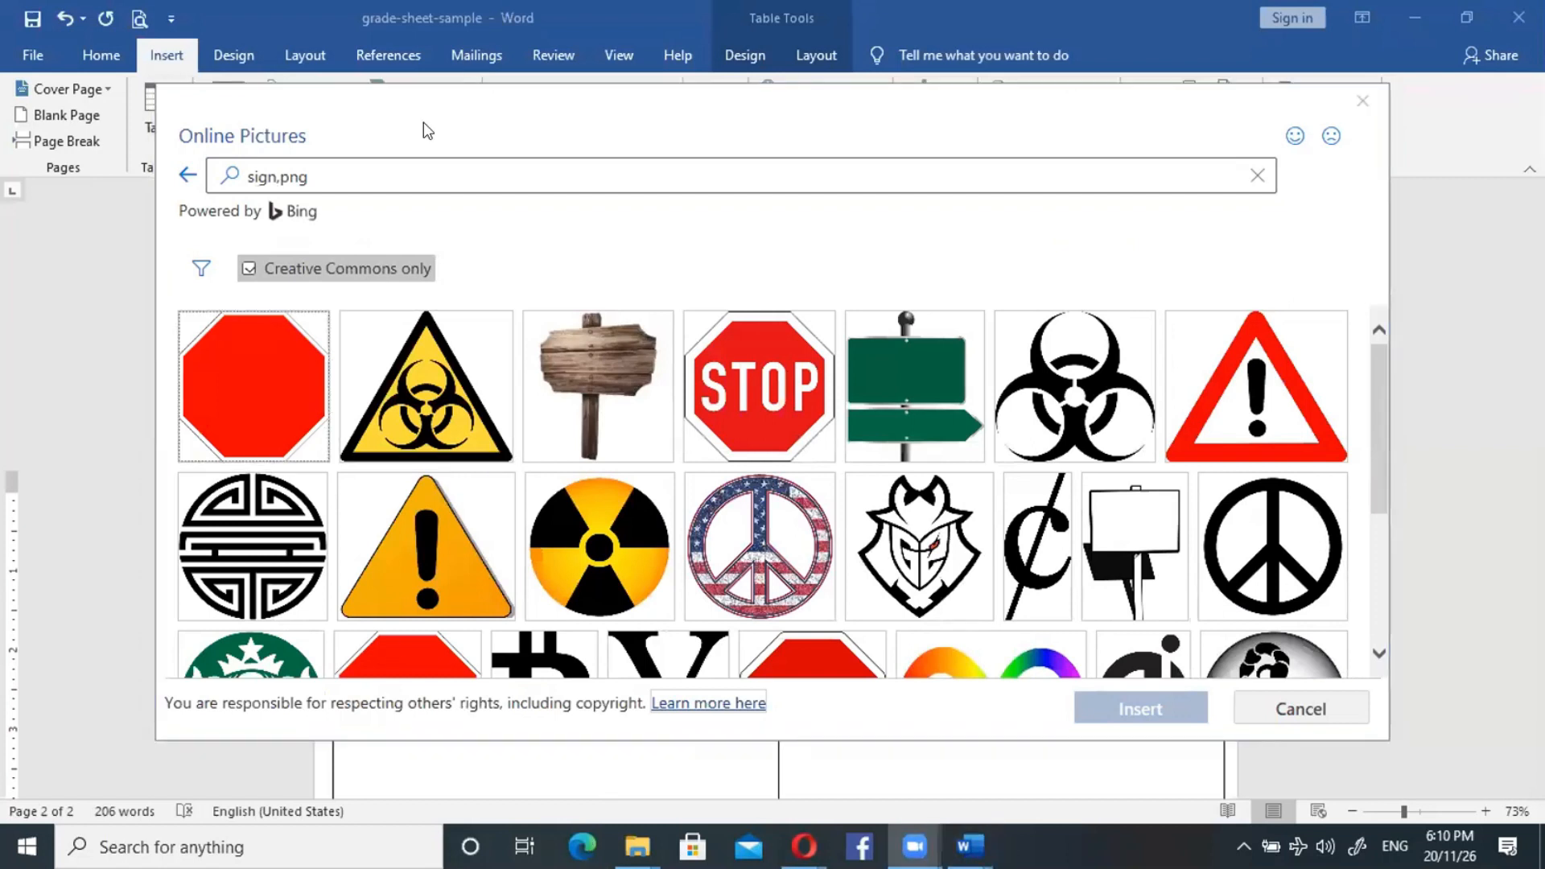
Search the online pictures for "signature, png" and insert the blue handwritten signature.
drag(342, 172, 244, 182)
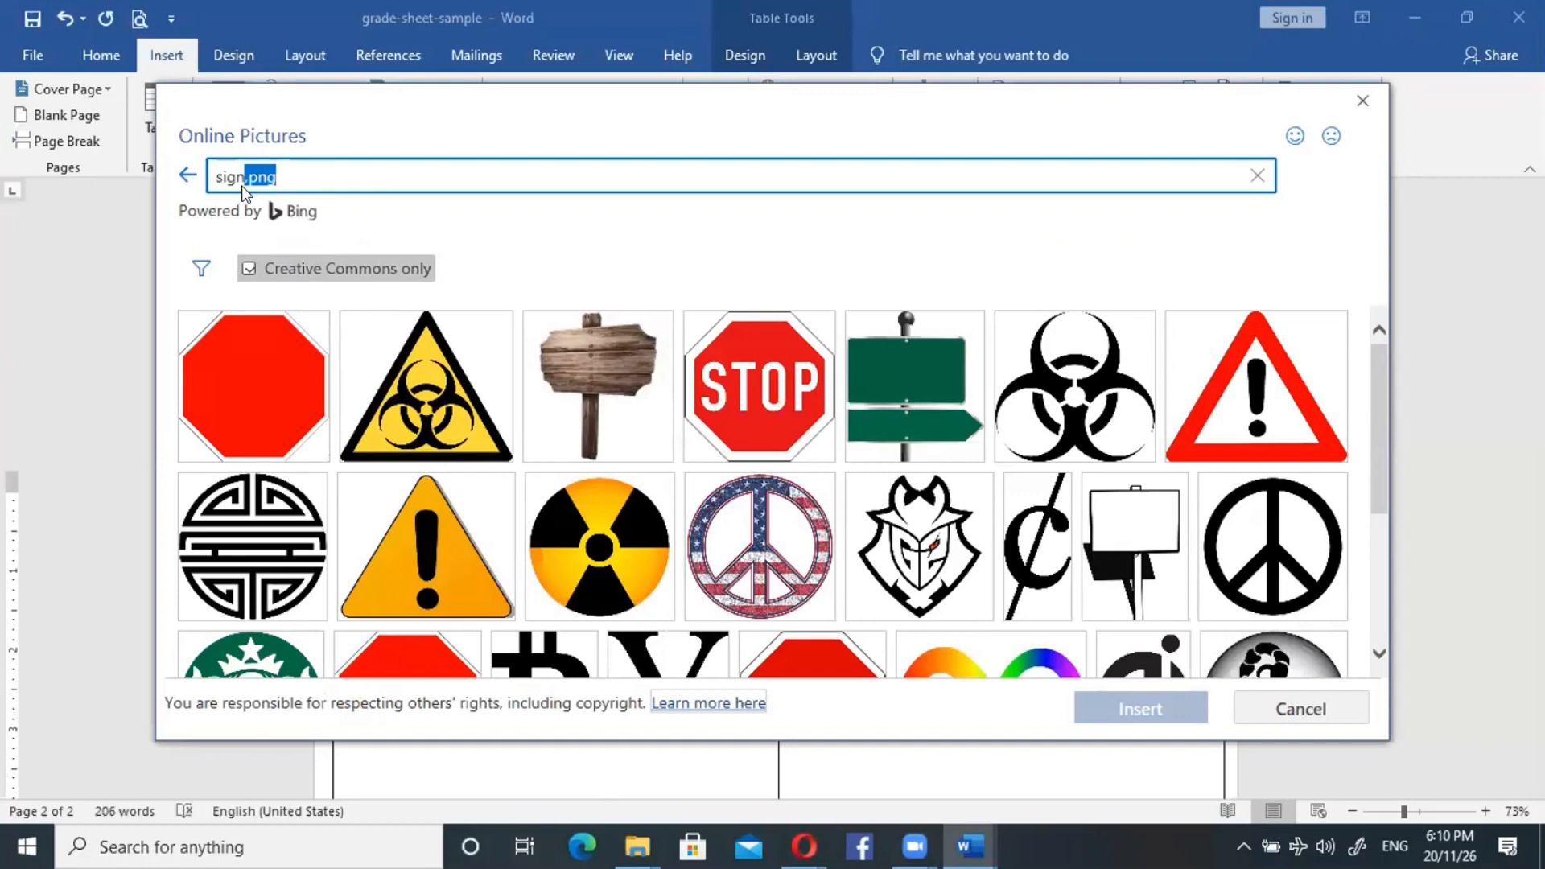
text(ature, png)
key(Return)
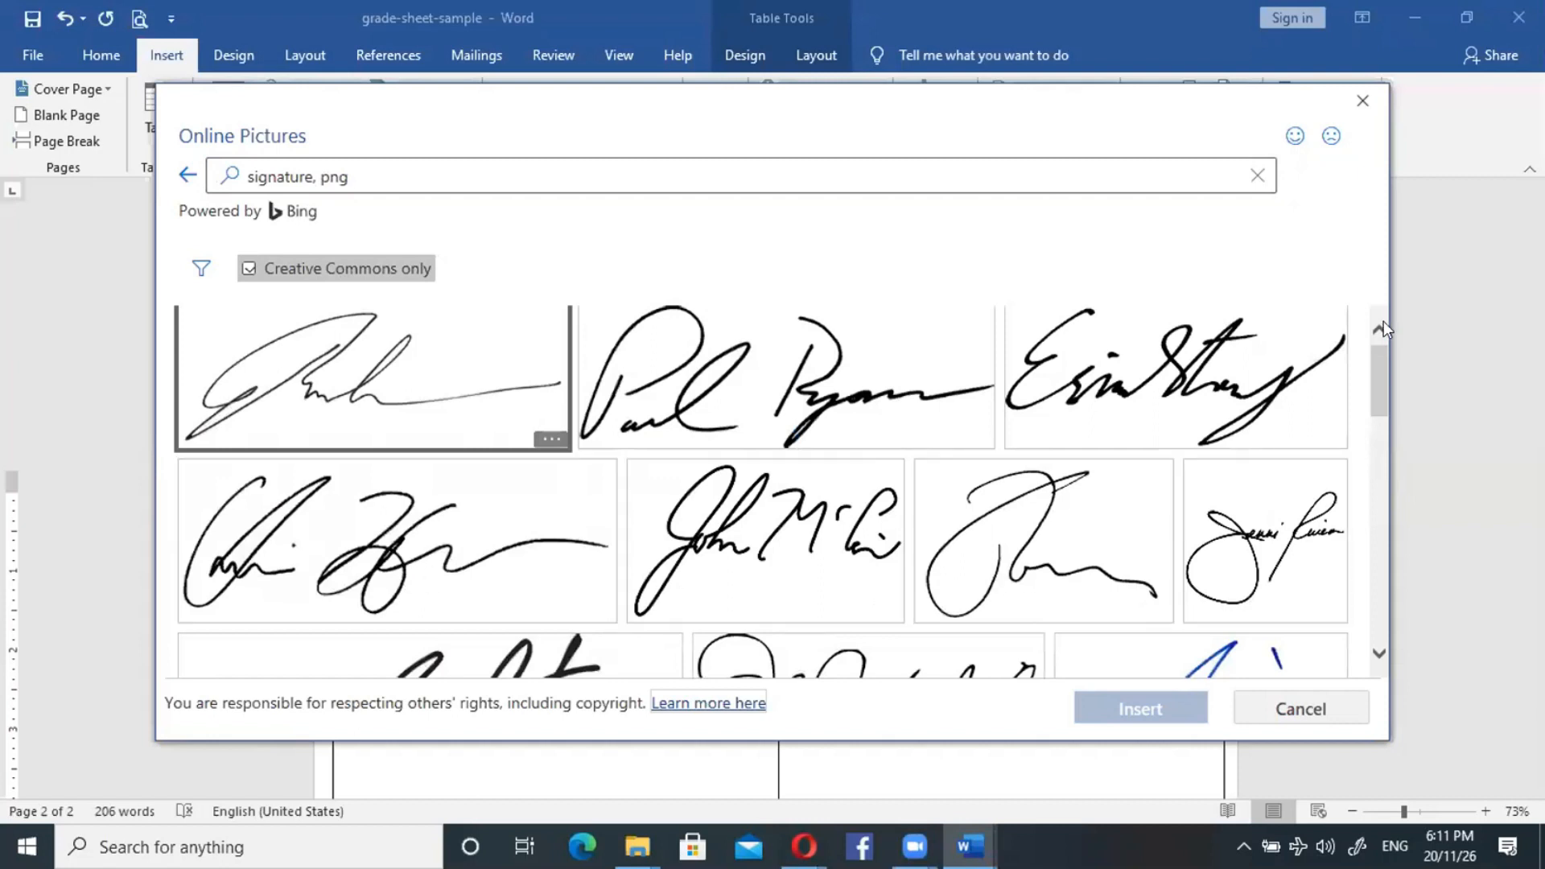
drag(1373, 374, 1379, 436)
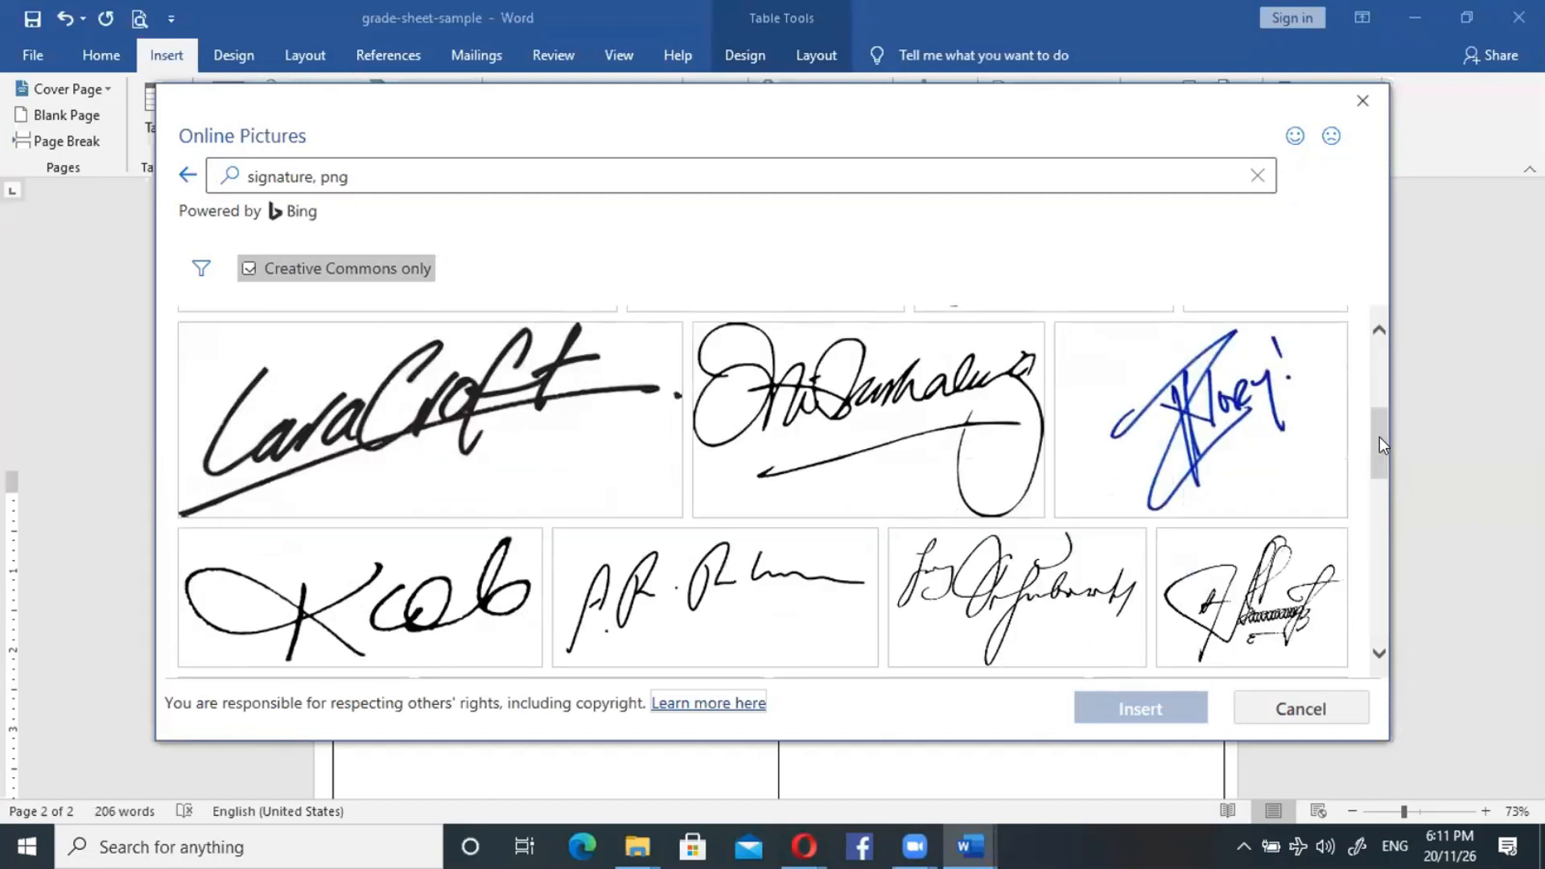
click(1215, 427)
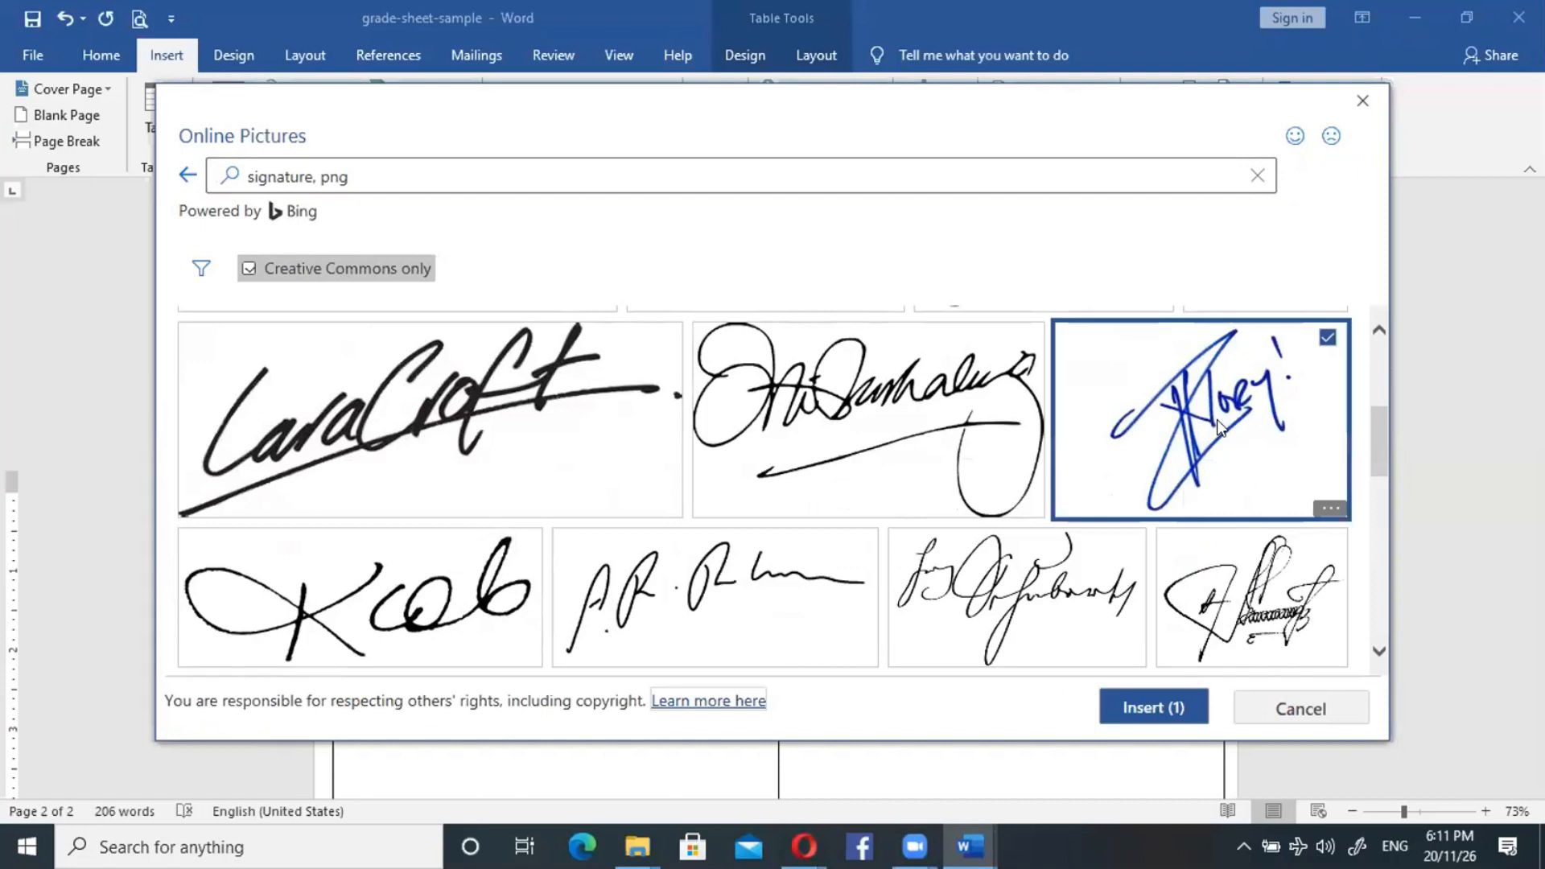
click(1159, 708)
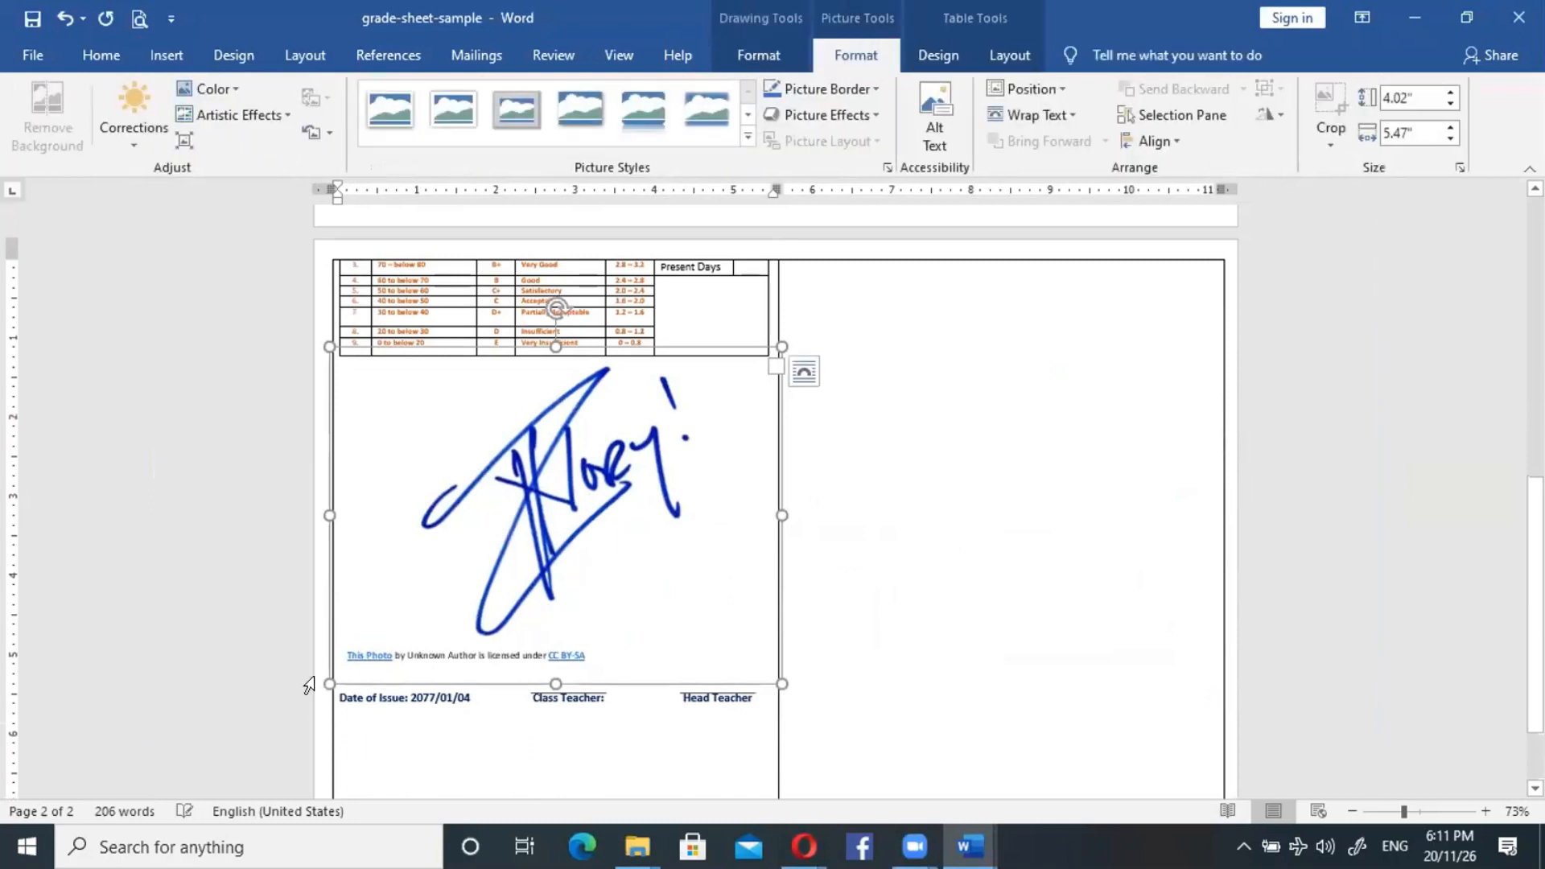
Shrink the signature picture to about 0.41" high and 2.67" wide and set its text wrapping to In Front of Text.
mouse_move(527, 559)
mouse_down()
mouse_move(548, 576)
mouse_move(503, 452)
mouse_move(410, 395)
mouse_move(558, 388)
mouse_up()
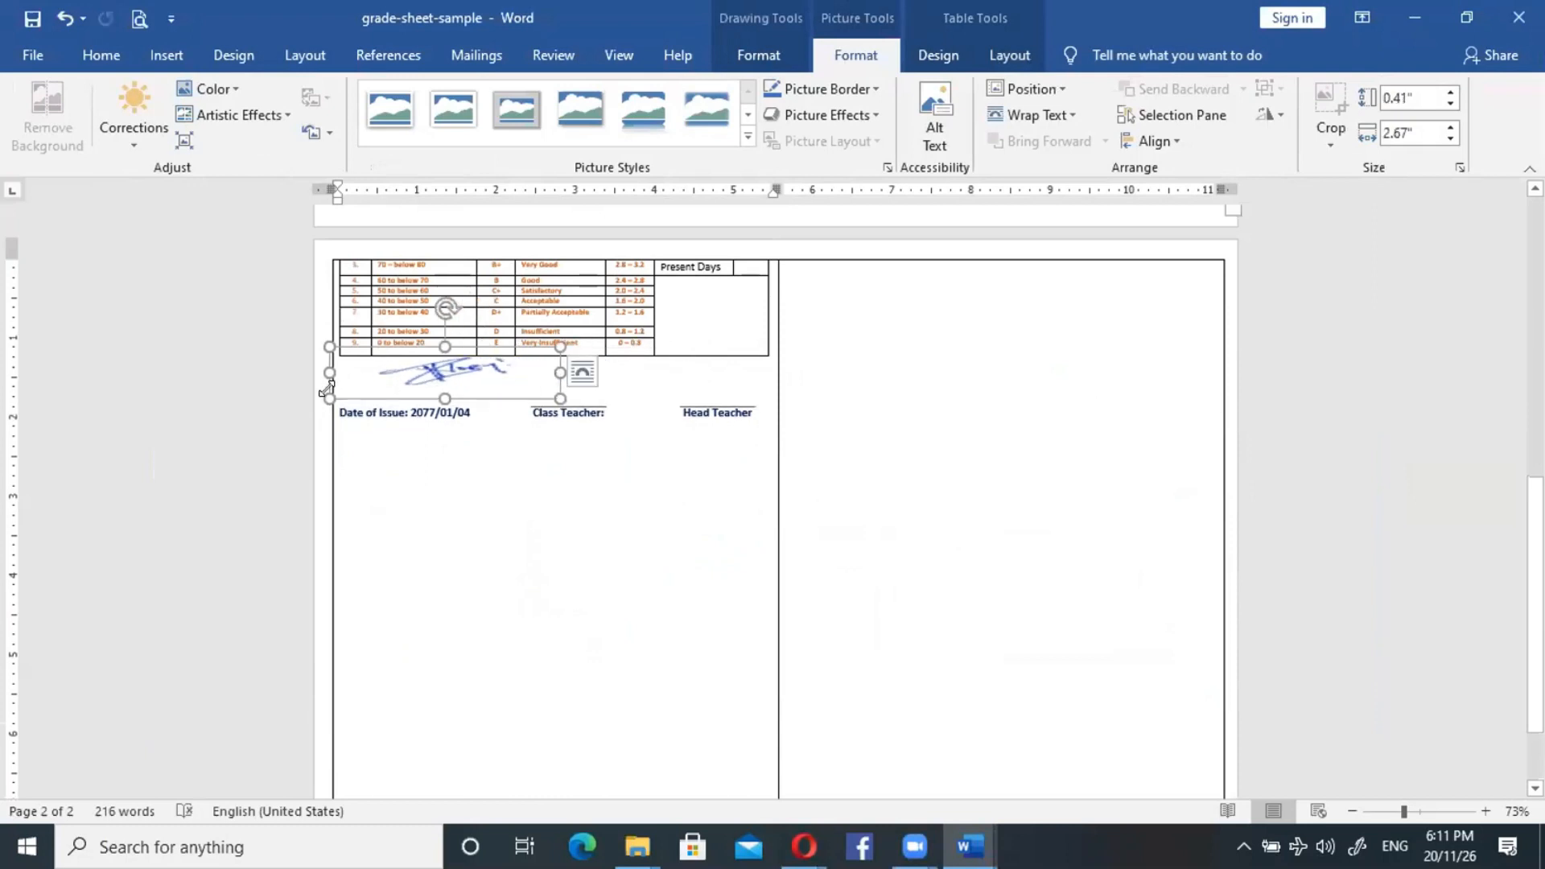
click(1066, 119)
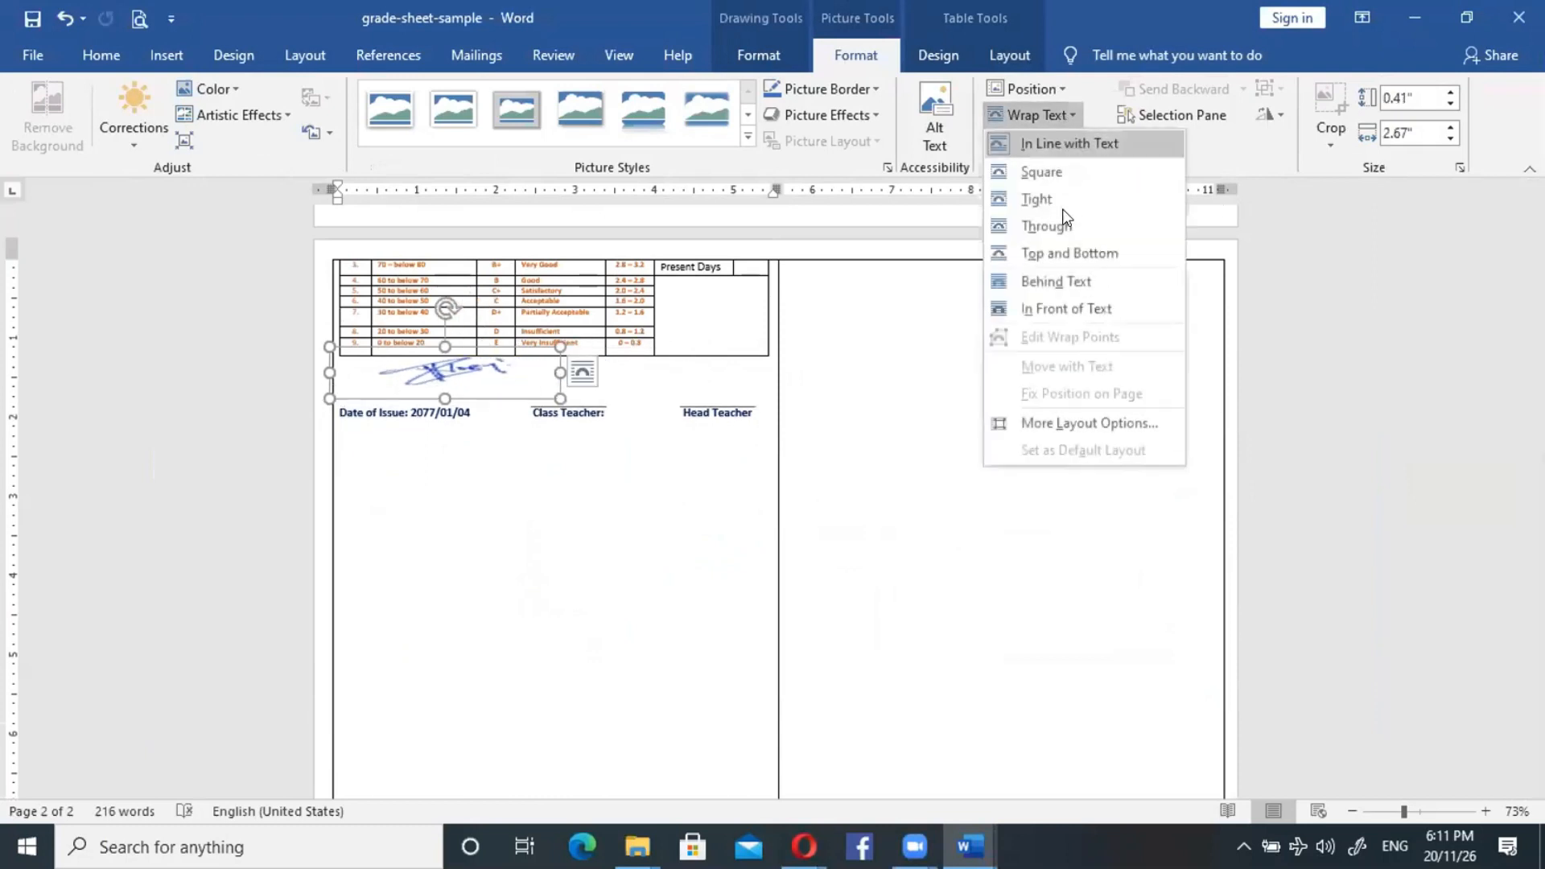
click(1070, 308)
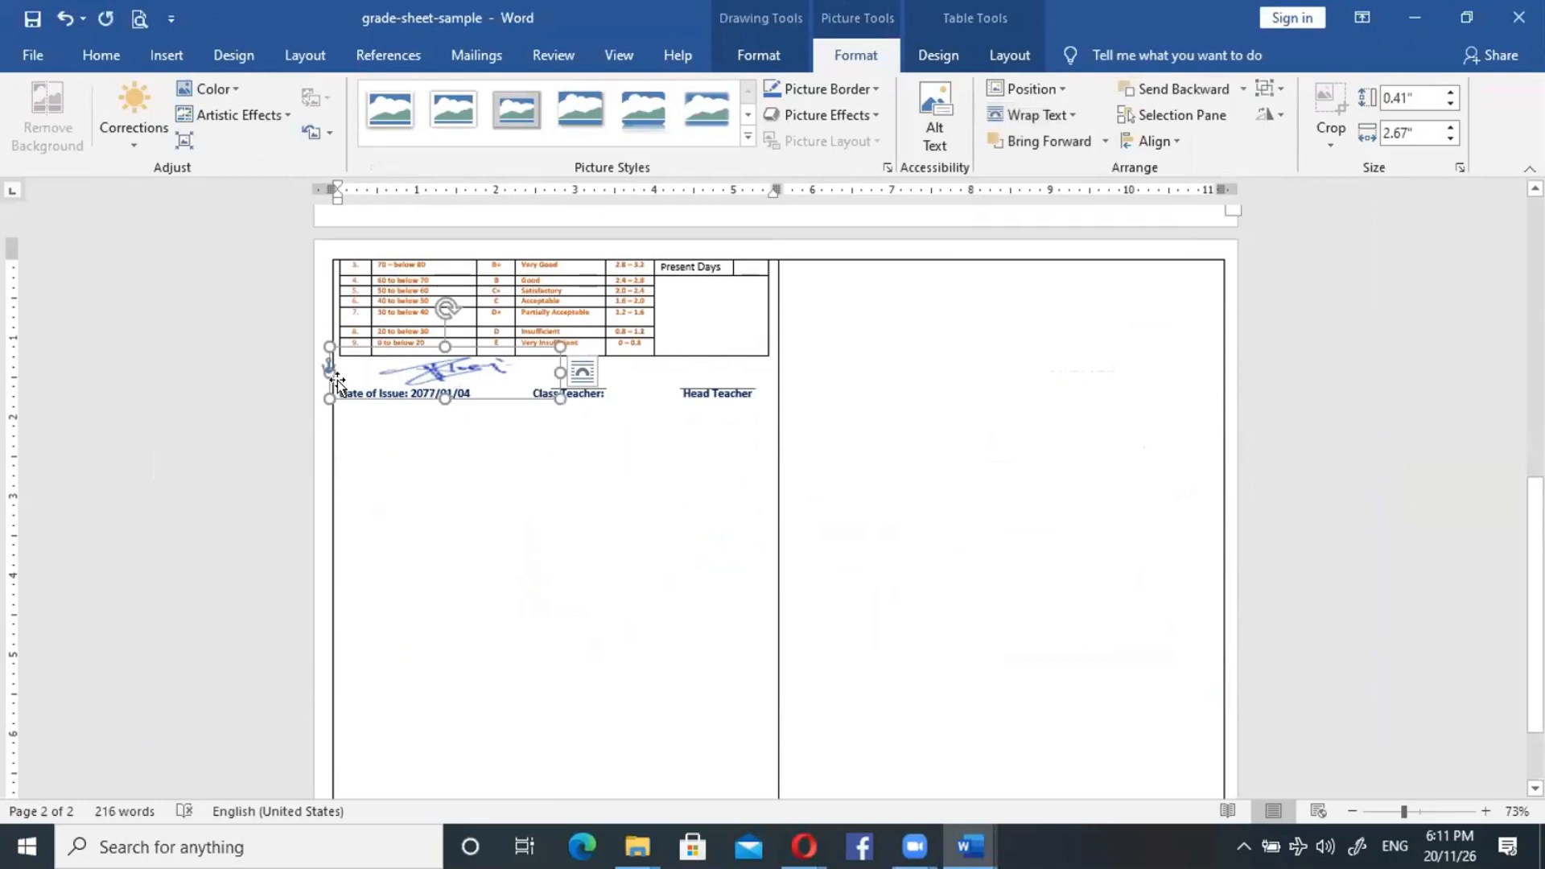
Reduce the signature to about 0.37" by 1.03" and place it above the Head Teacher label.
mouse_move(329, 398)
mouse_down()
mouse_move(459, 377)
mouse_move(506, 344)
mouse_move(717, 372)
mouse_up()
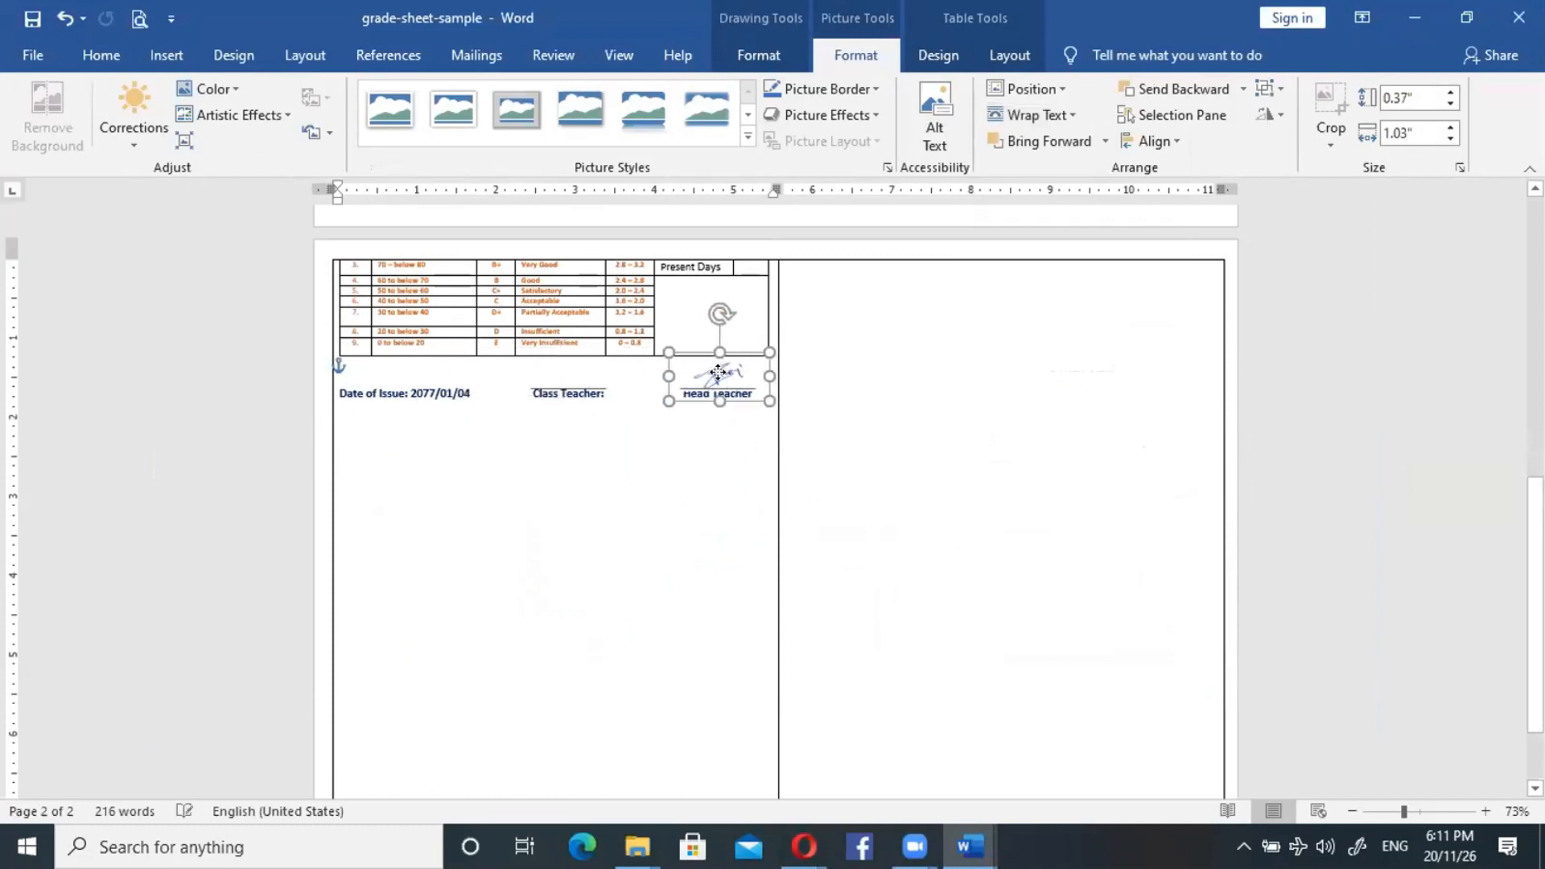
click(710, 511)
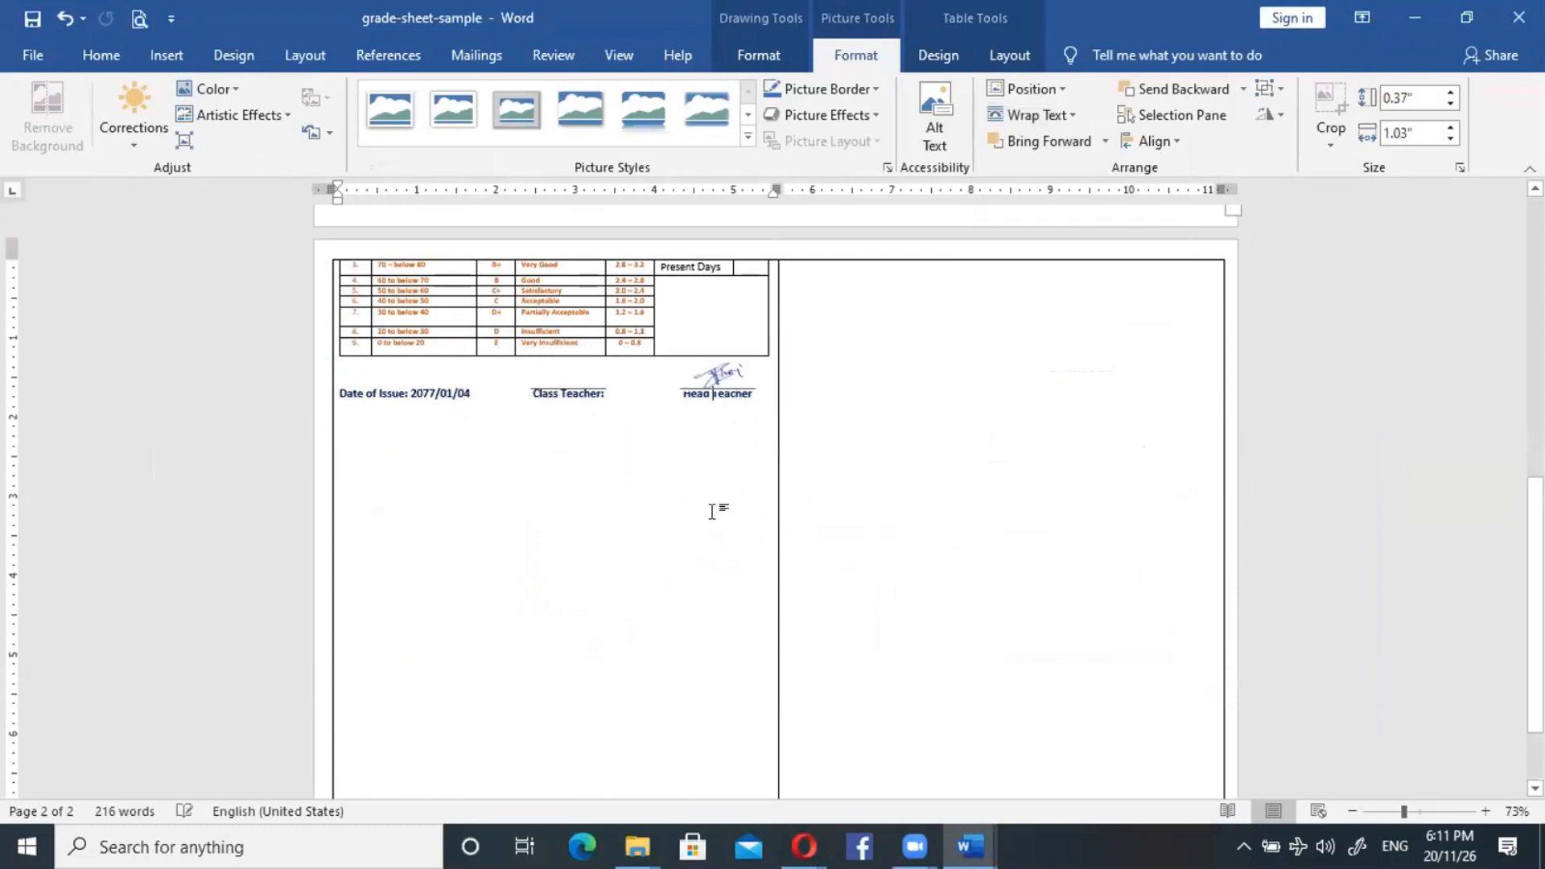
Copy the signature above the Class Teacher label and delete the extra copy over the Date of Issue.
click(724, 378)
ctrl+drag(724, 378, 400, 373)
click(424, 430)
click(406, 372)
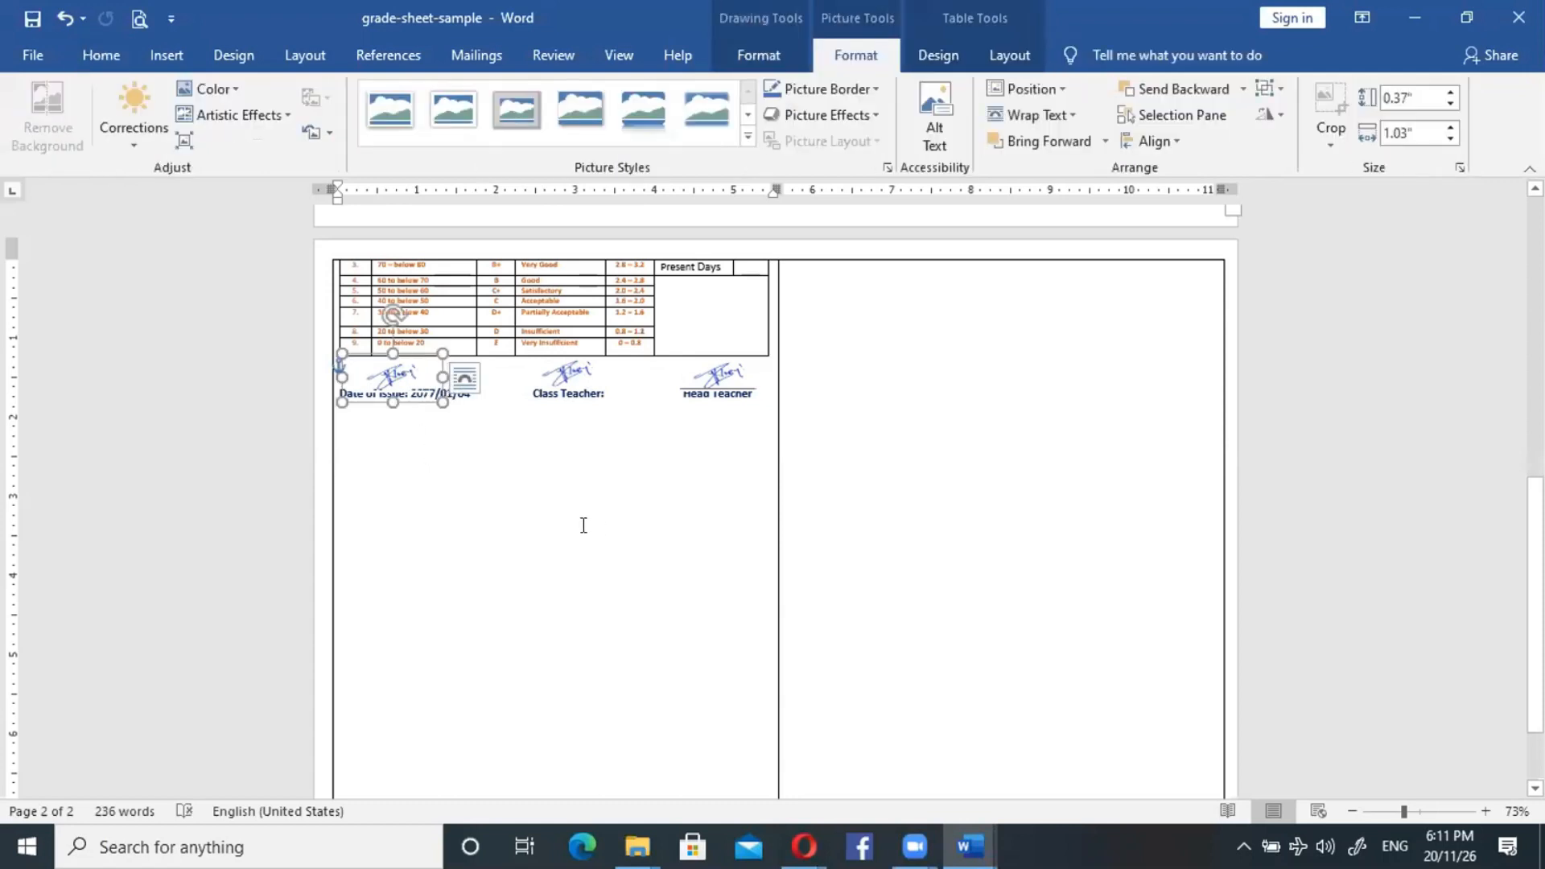
key(Delete)
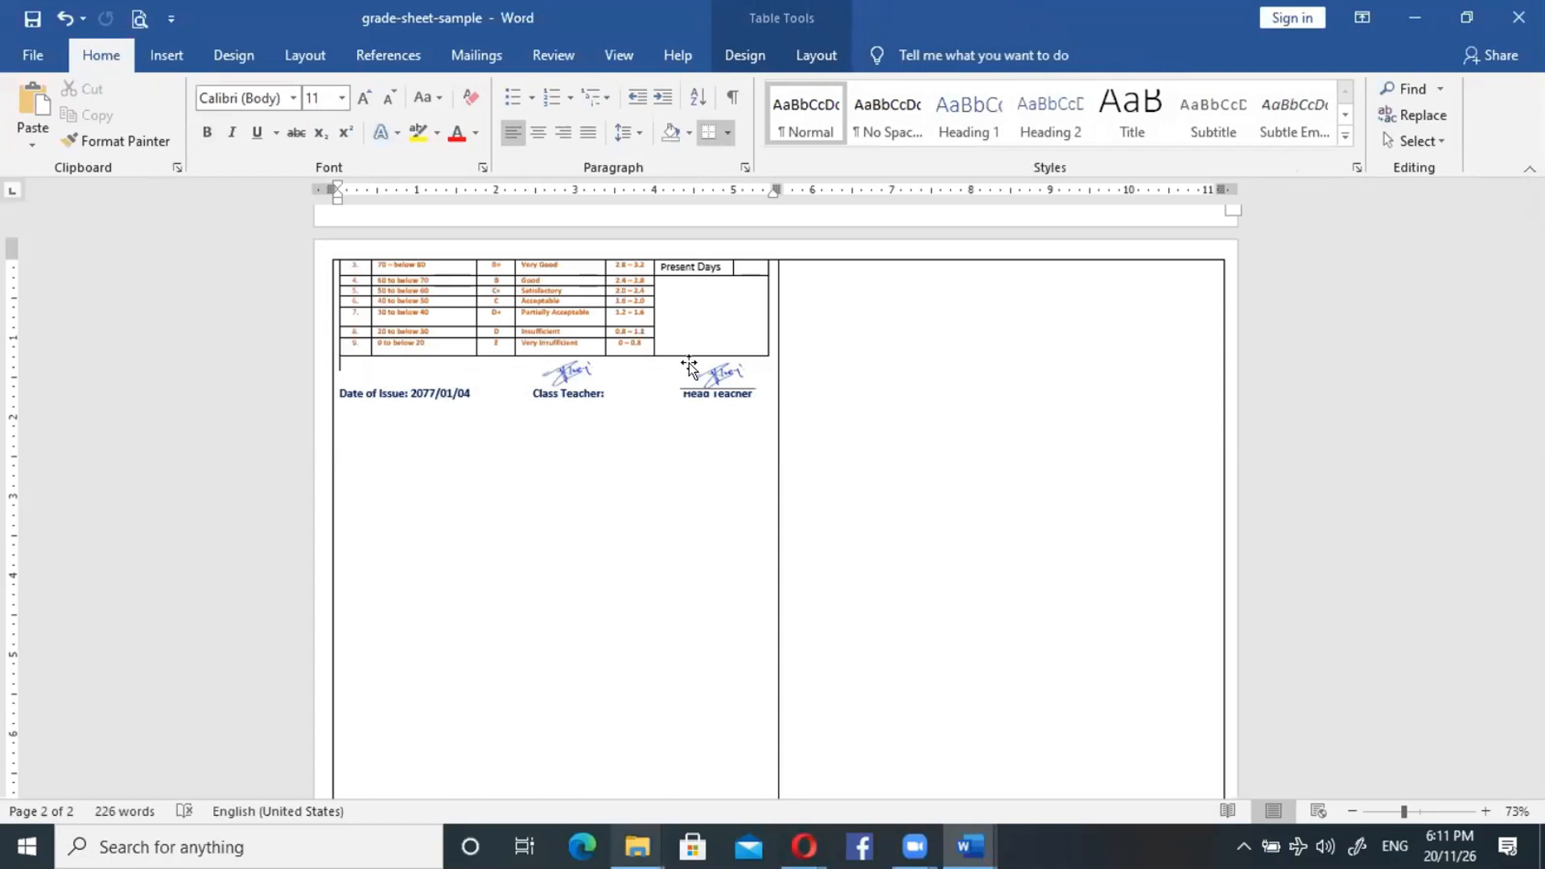
click(569, 372)
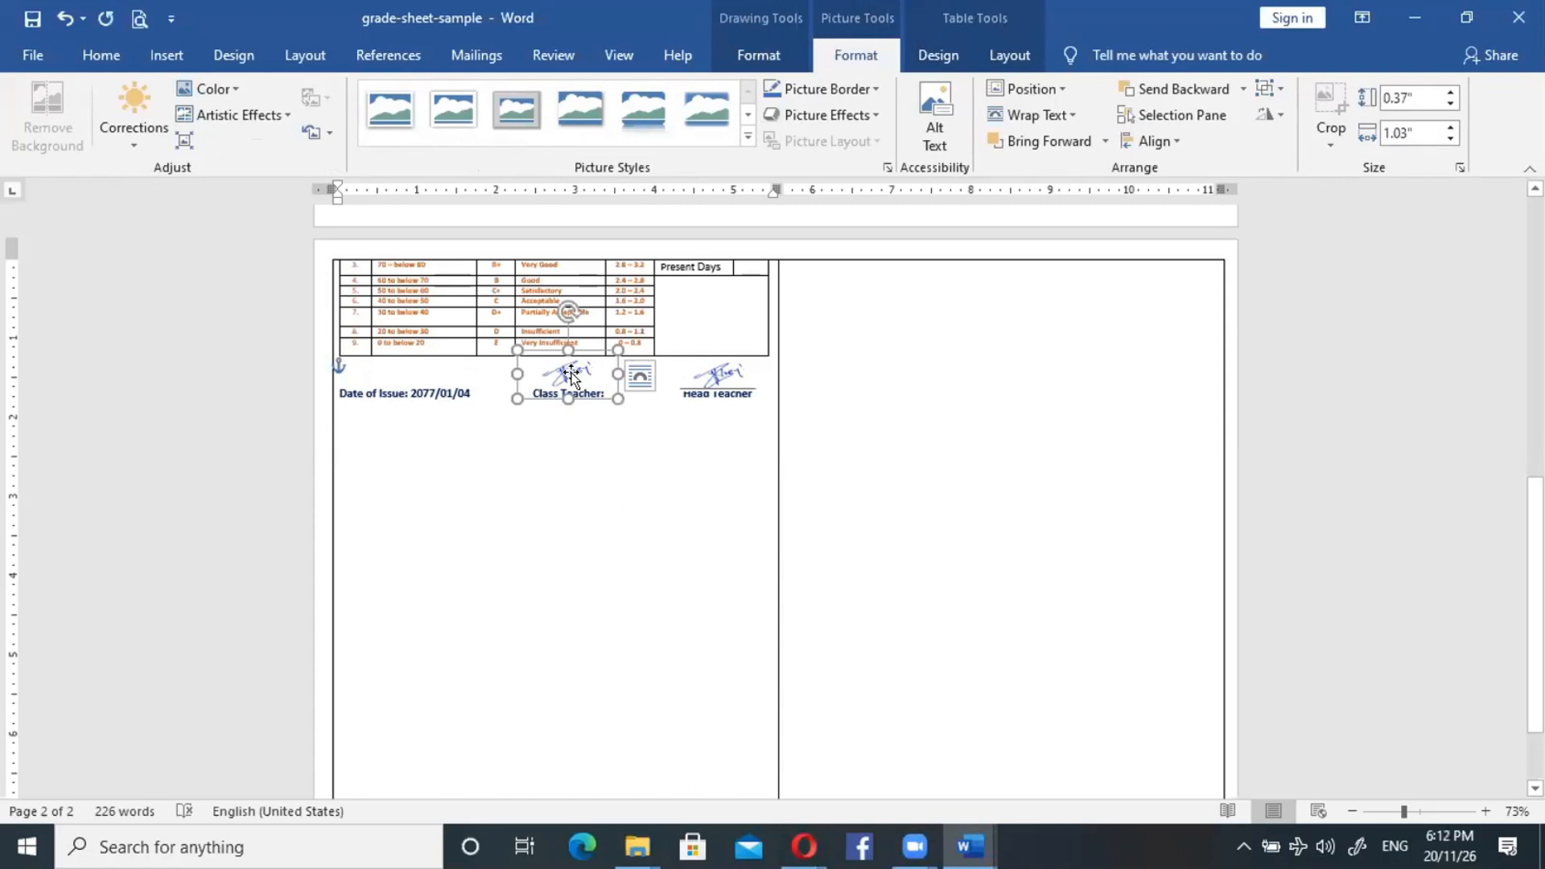
click(589, 463)
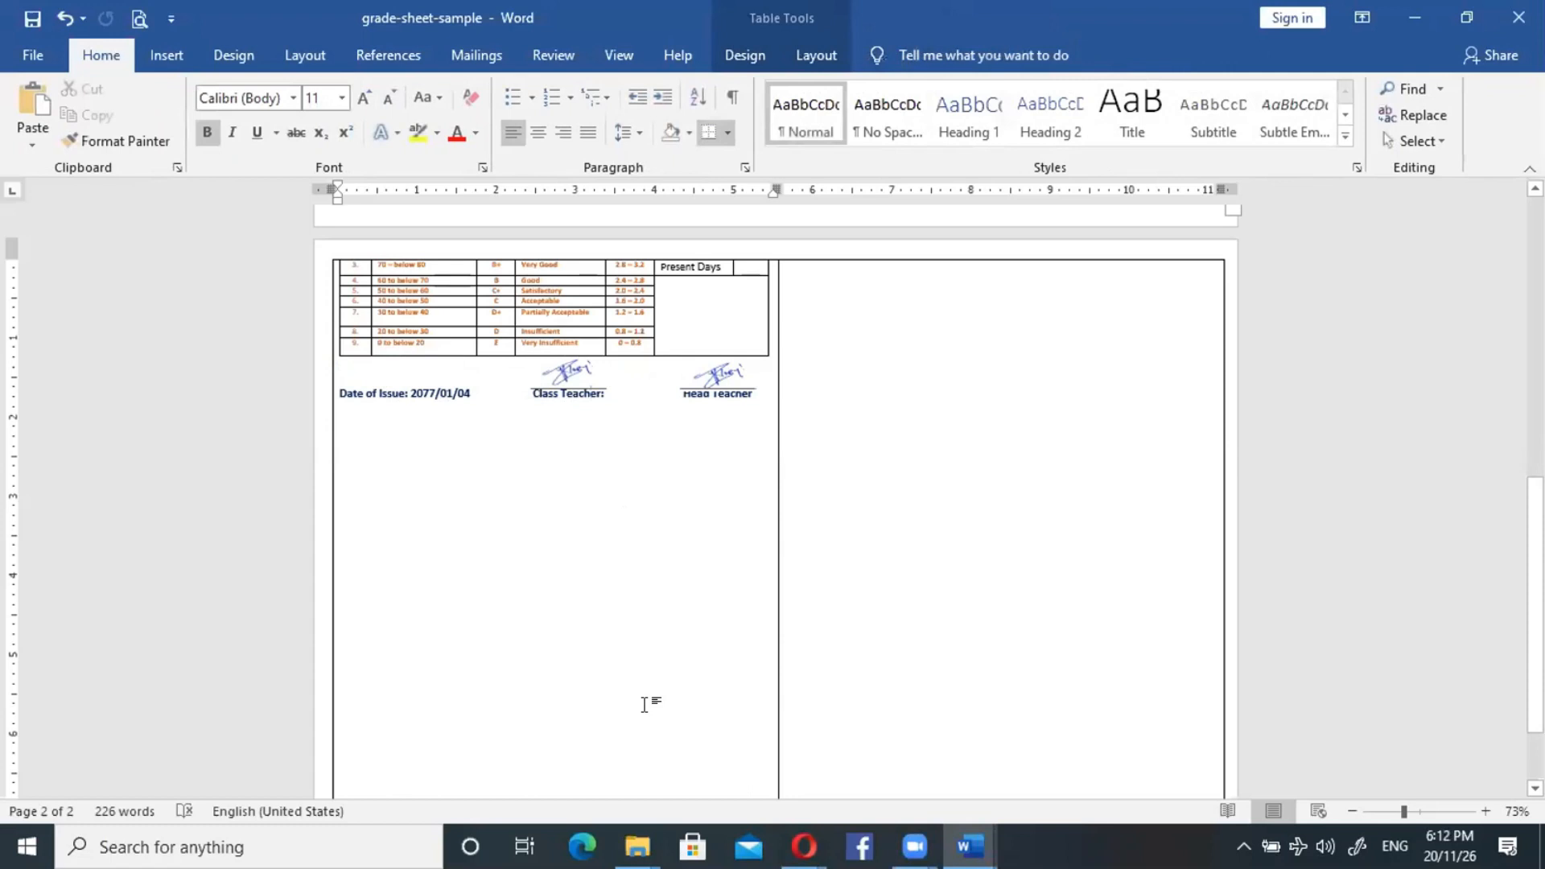
Preview the merged results in the grade sheet, check the Grade Point column, and return to the merge field placeholders.
drag(1535, 605, 1535, 326)
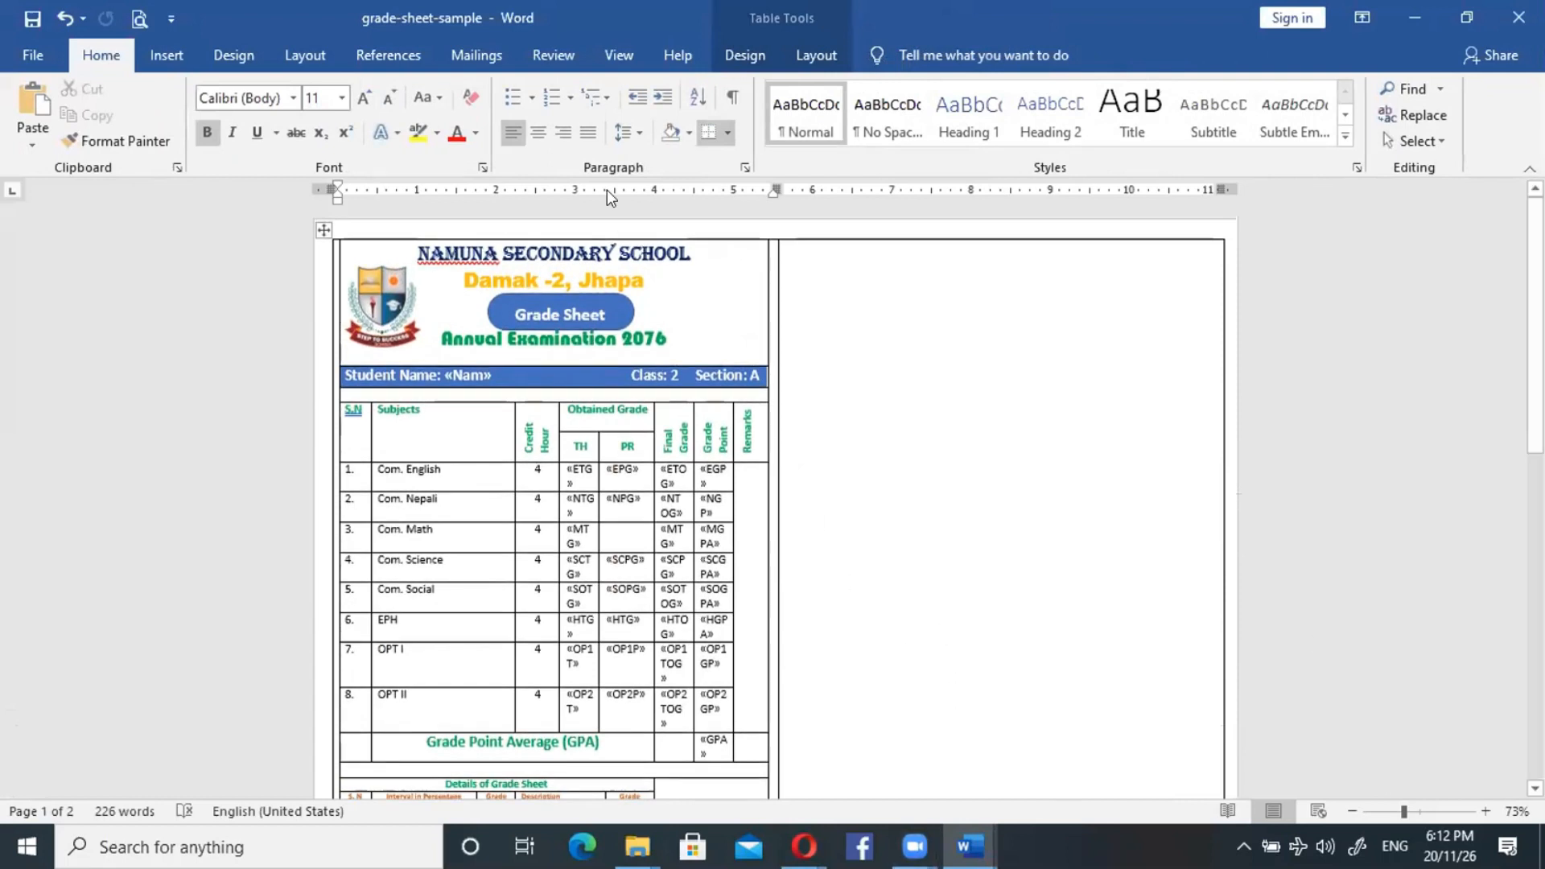
click(470, 47)
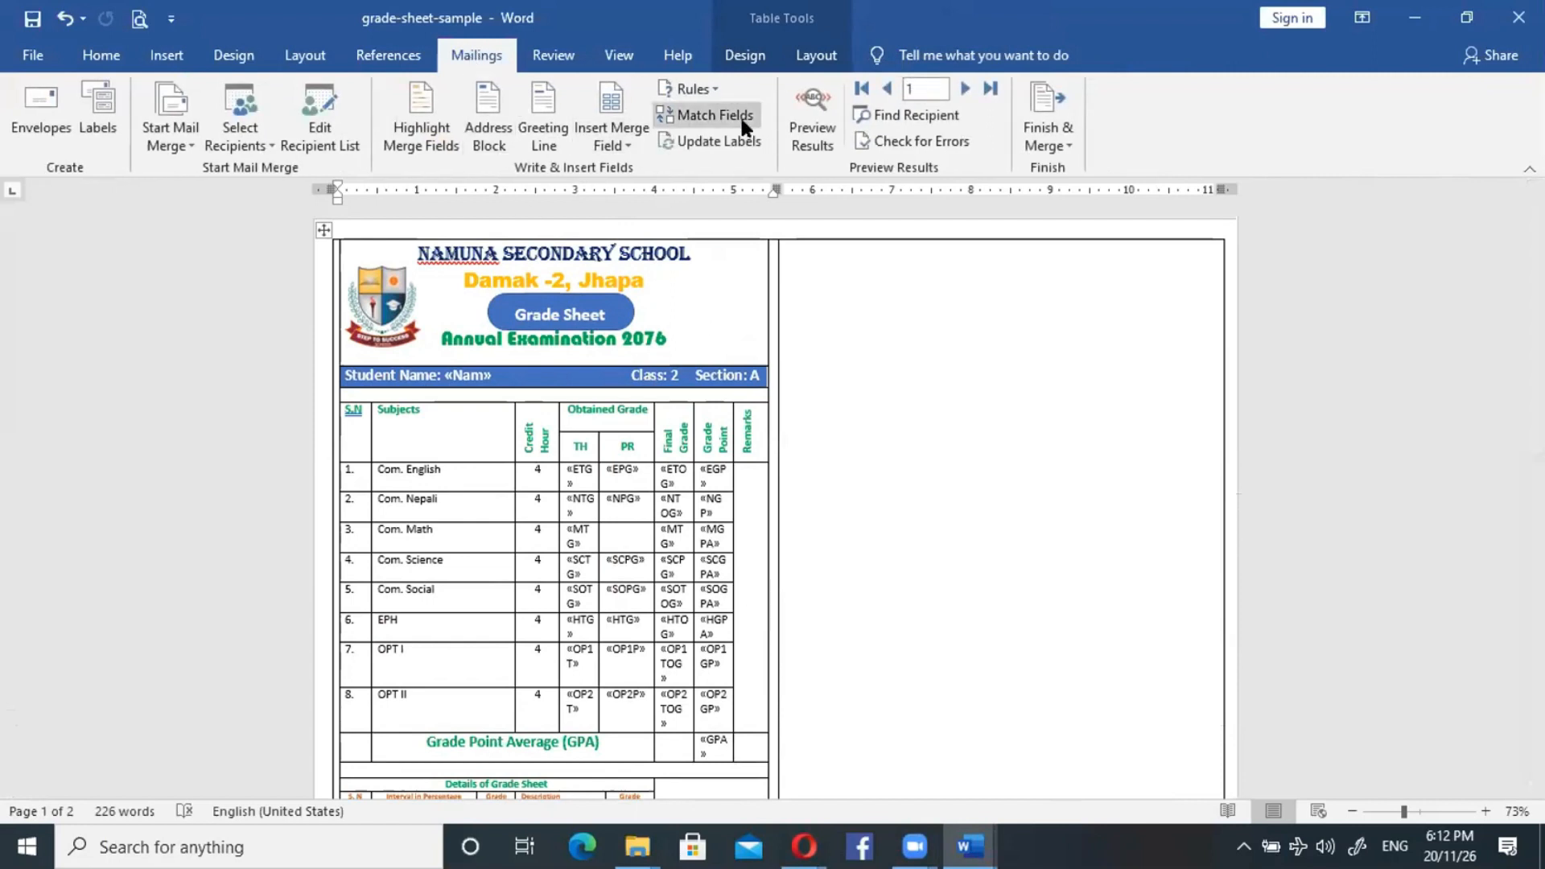
click(805, 132)
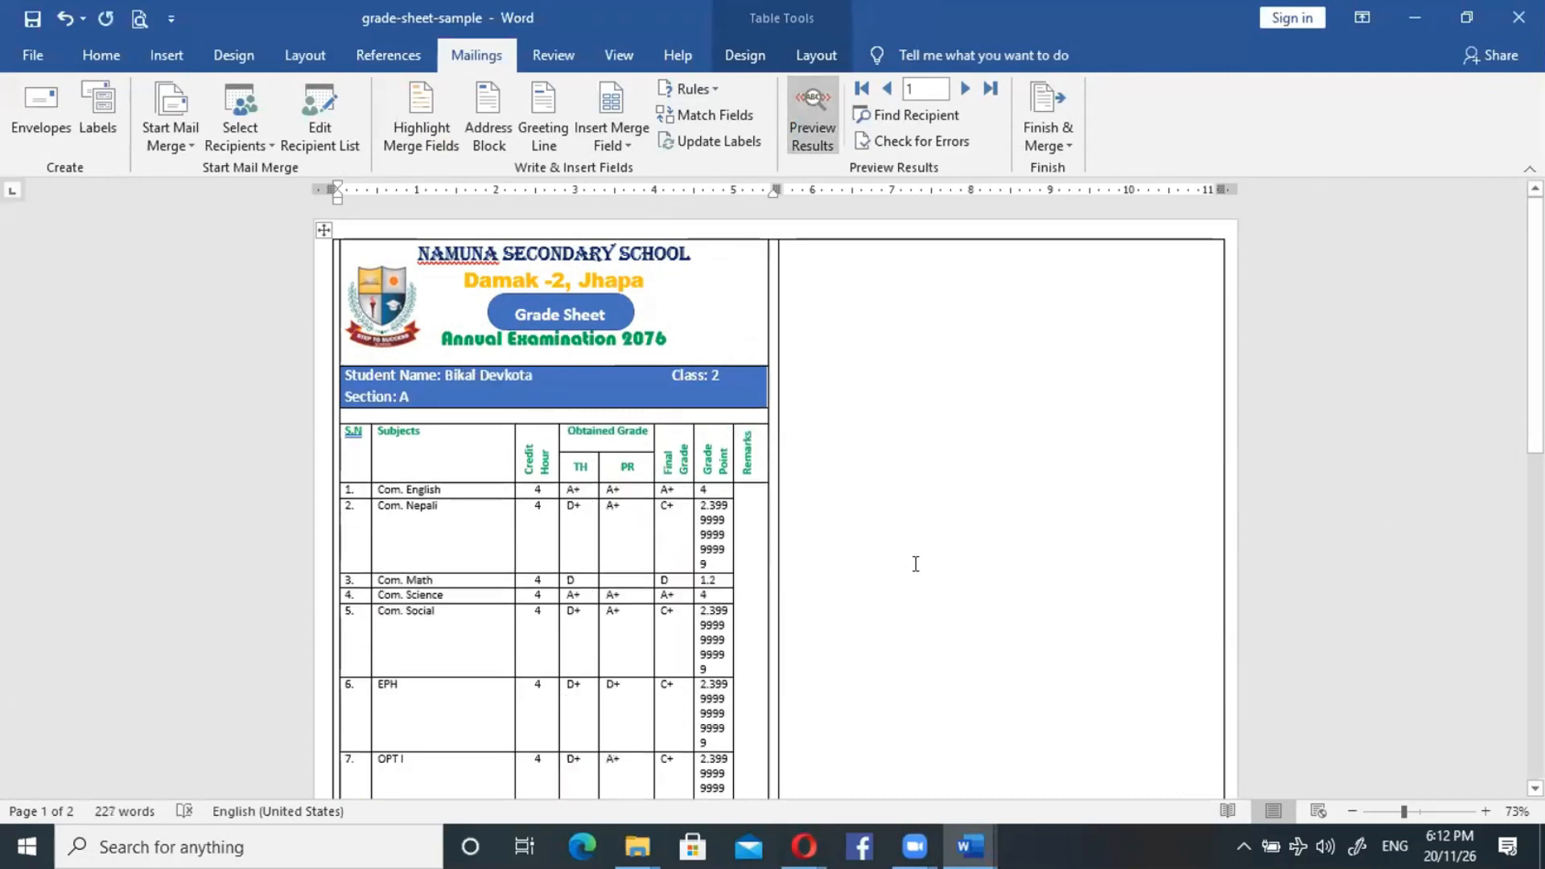
mouse_move(1535, 315)
mouse_down()
mouse_move(1536, 563)
mouse_move(1535, 337)
mouse_up()
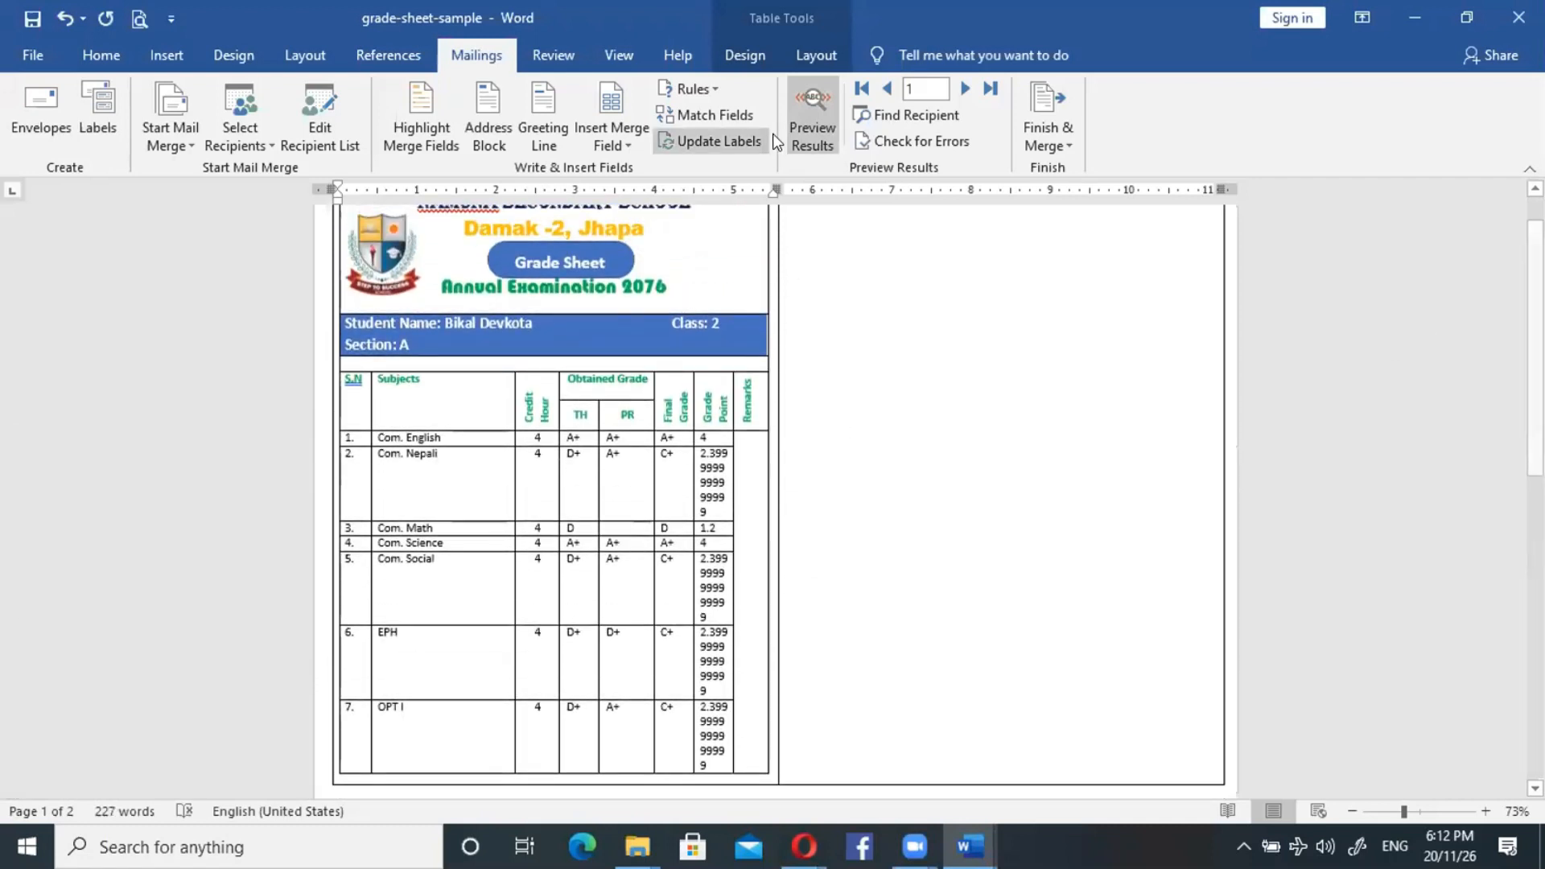
click(814, 114)
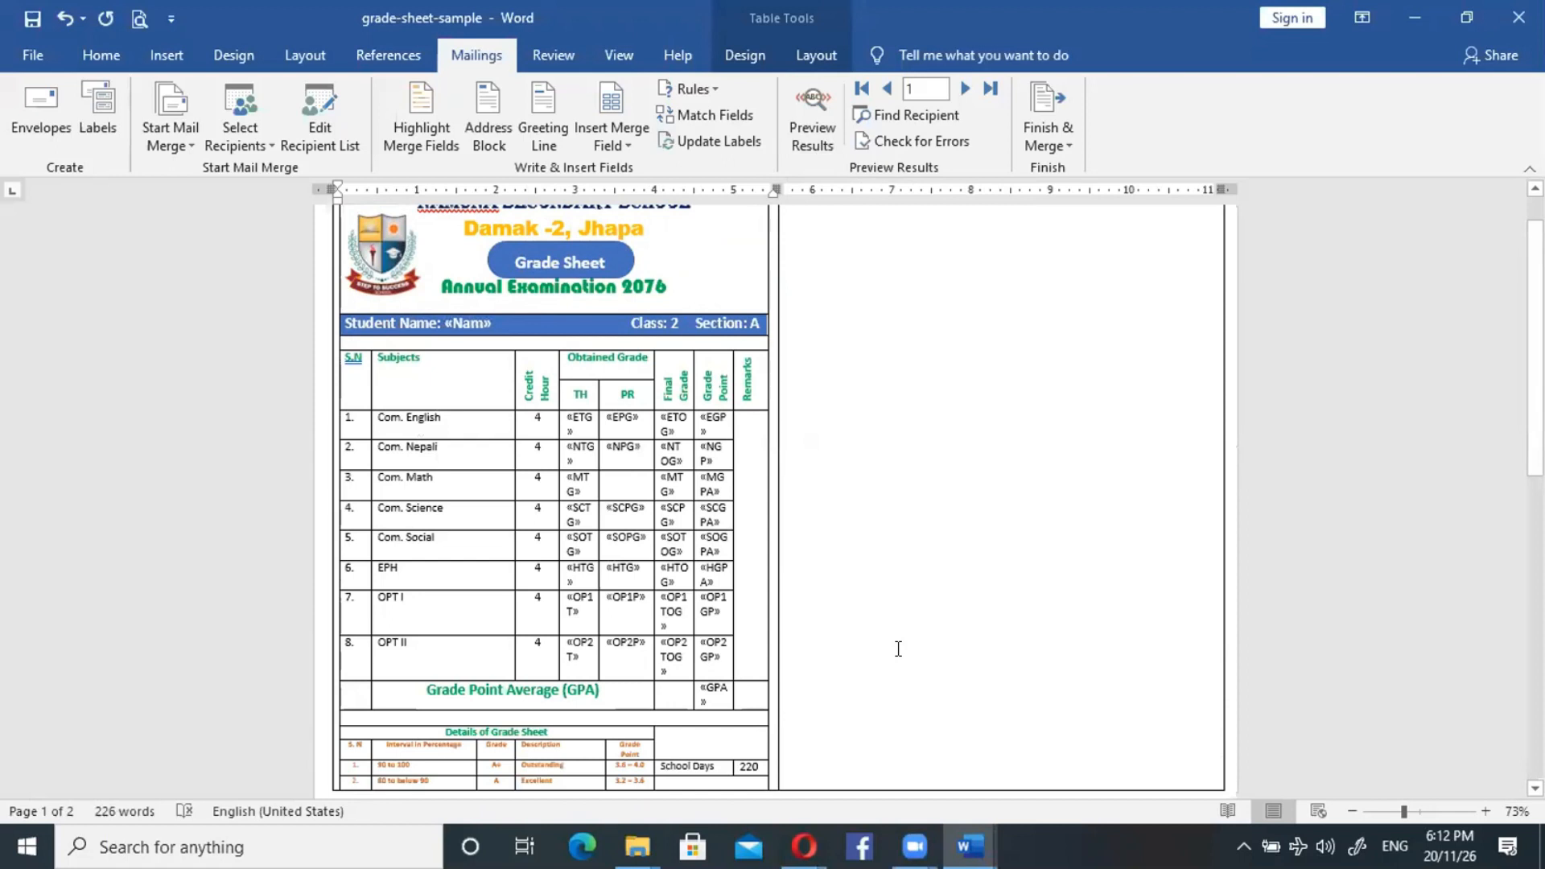
Display the field codes of all merge fields, with the Com. English Grade Point cell in view at 140% zoom.
click(719, 424)
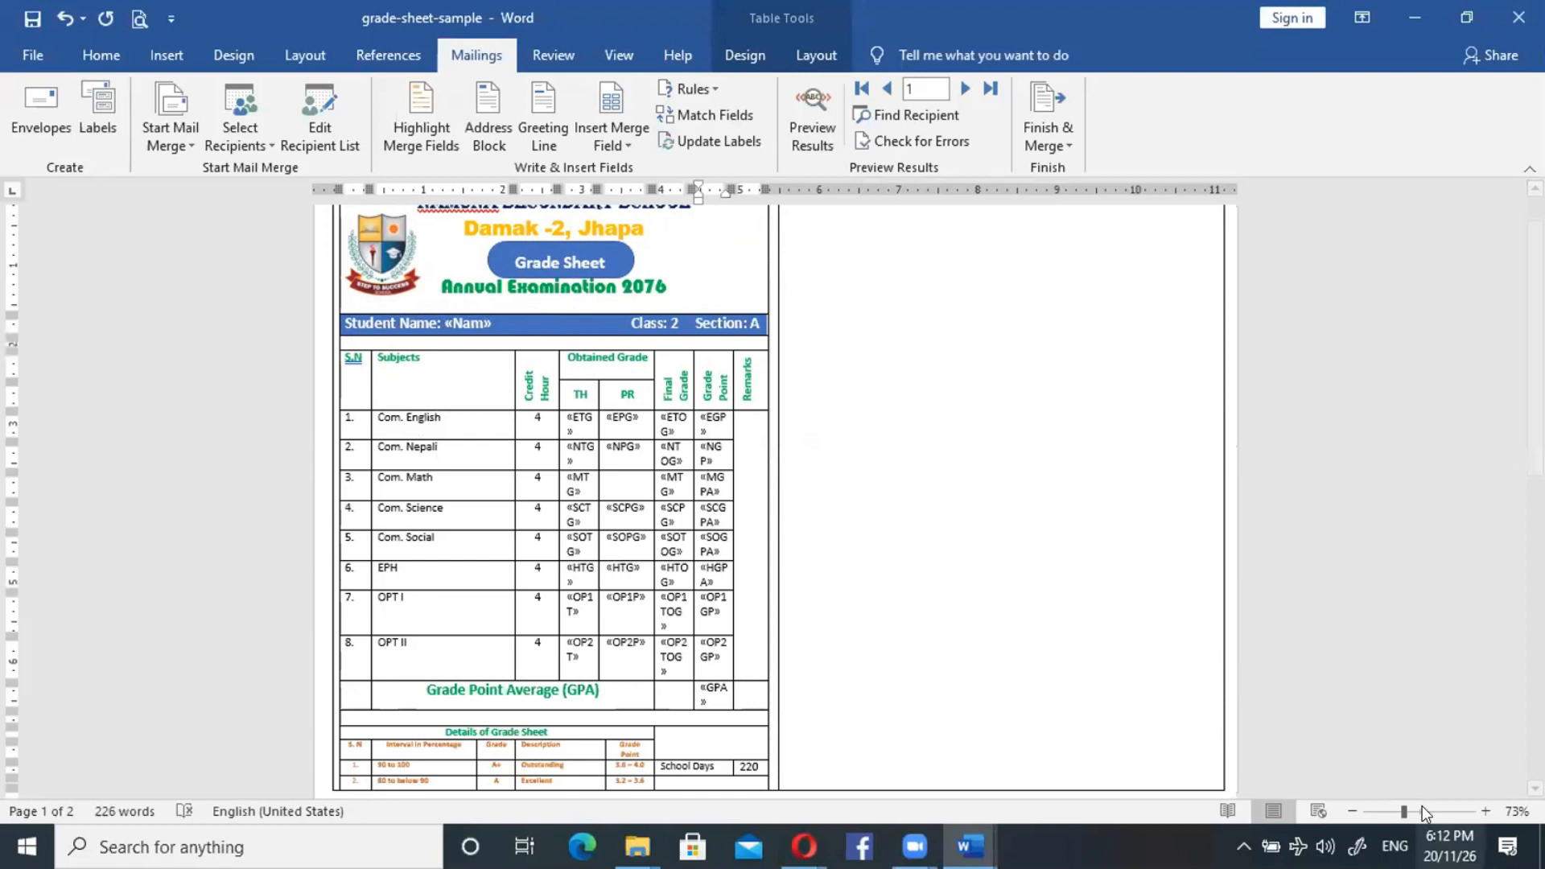
drag(1403, 809, 1421, 810)
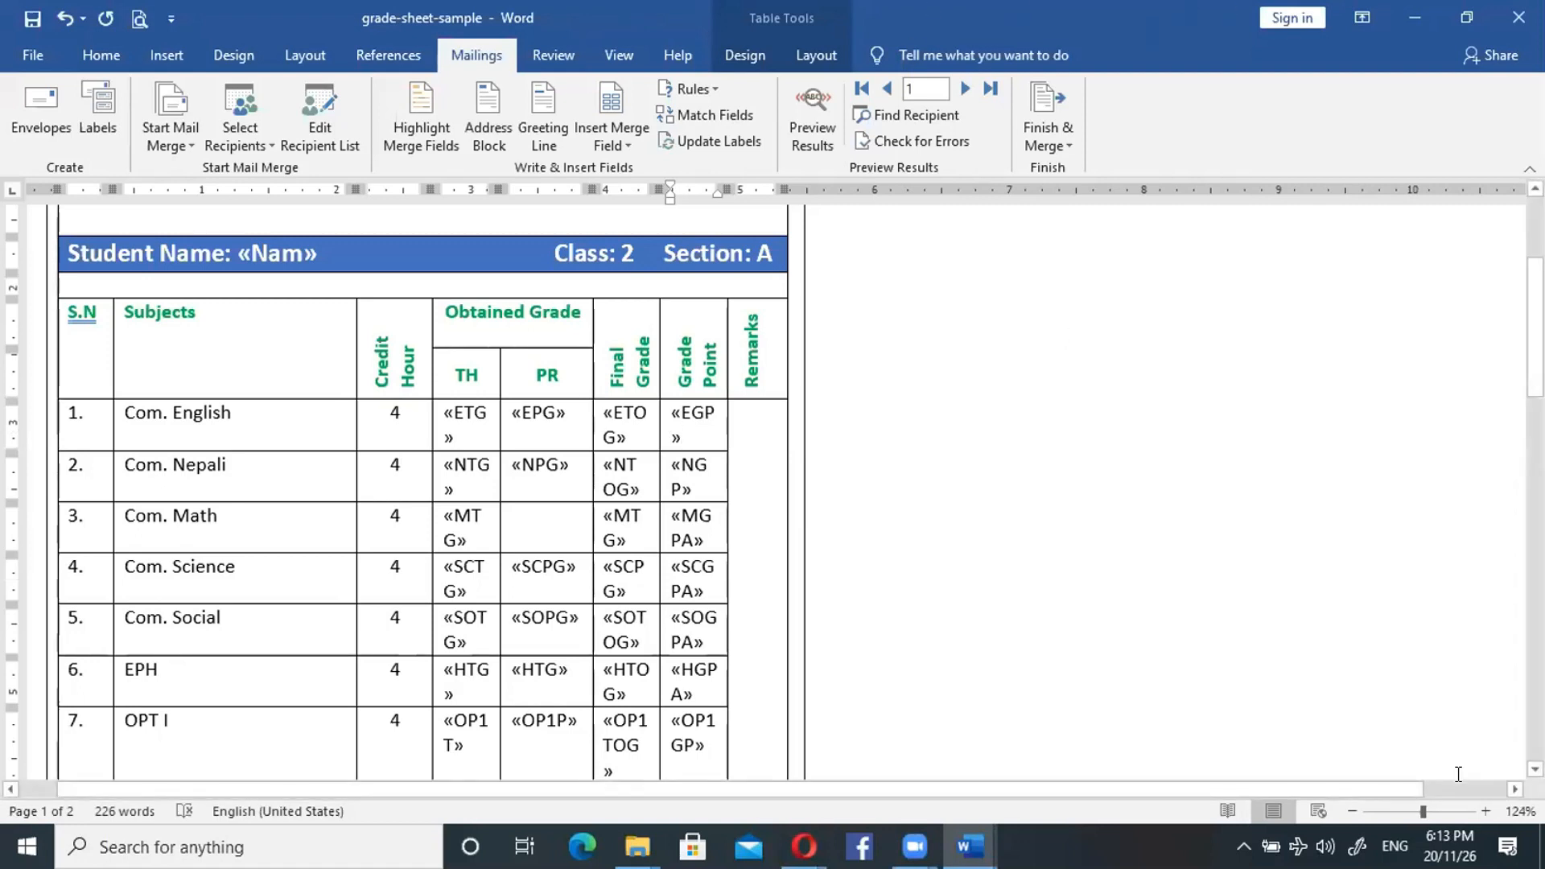
click(1486, 811)
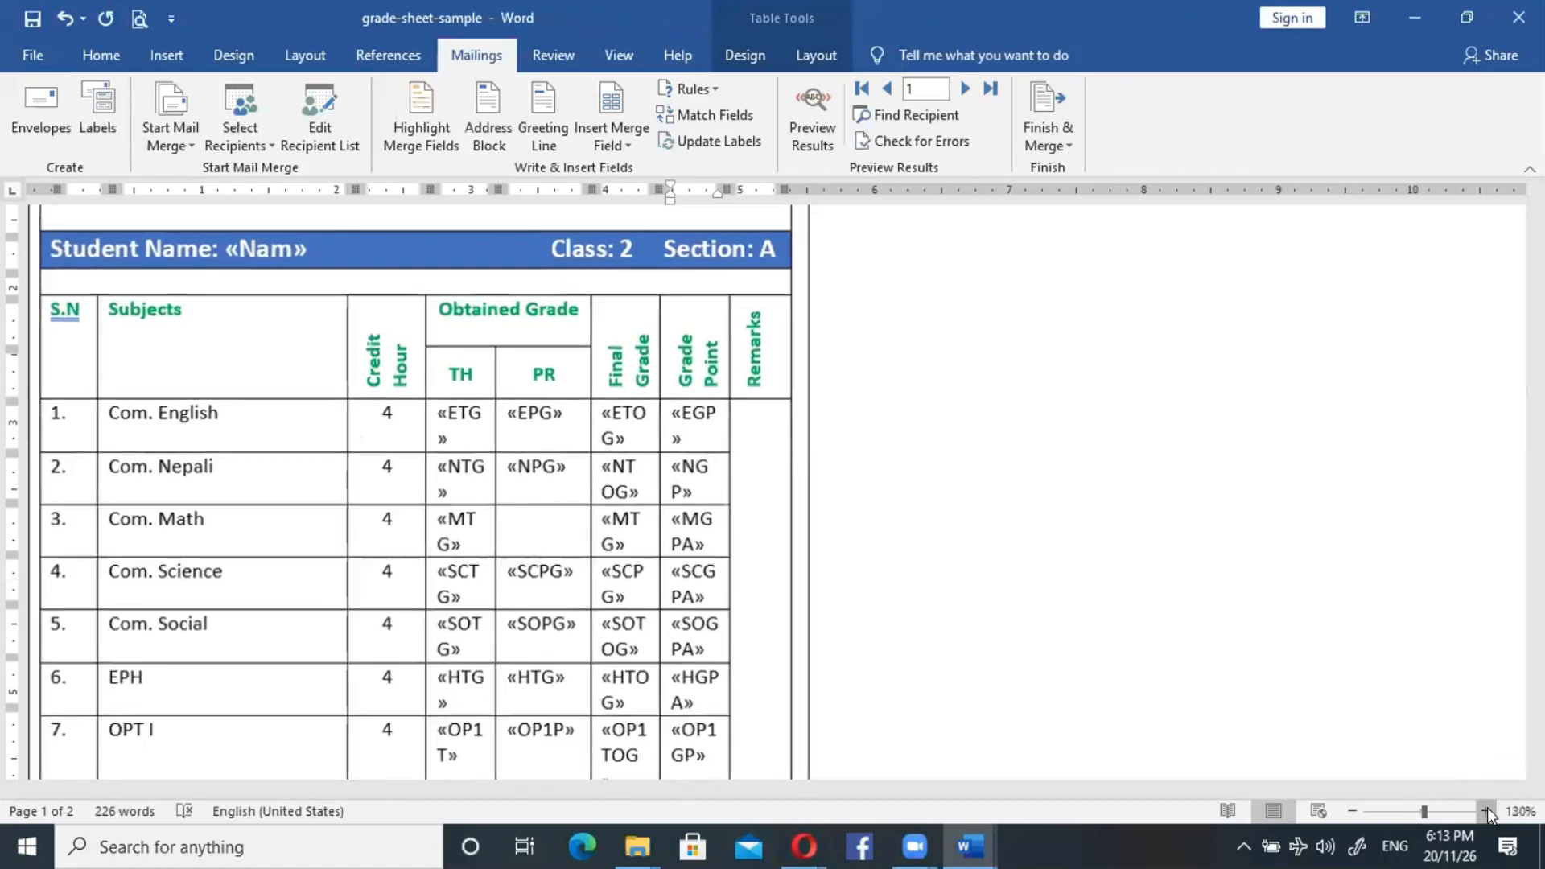
click(1486, 811)
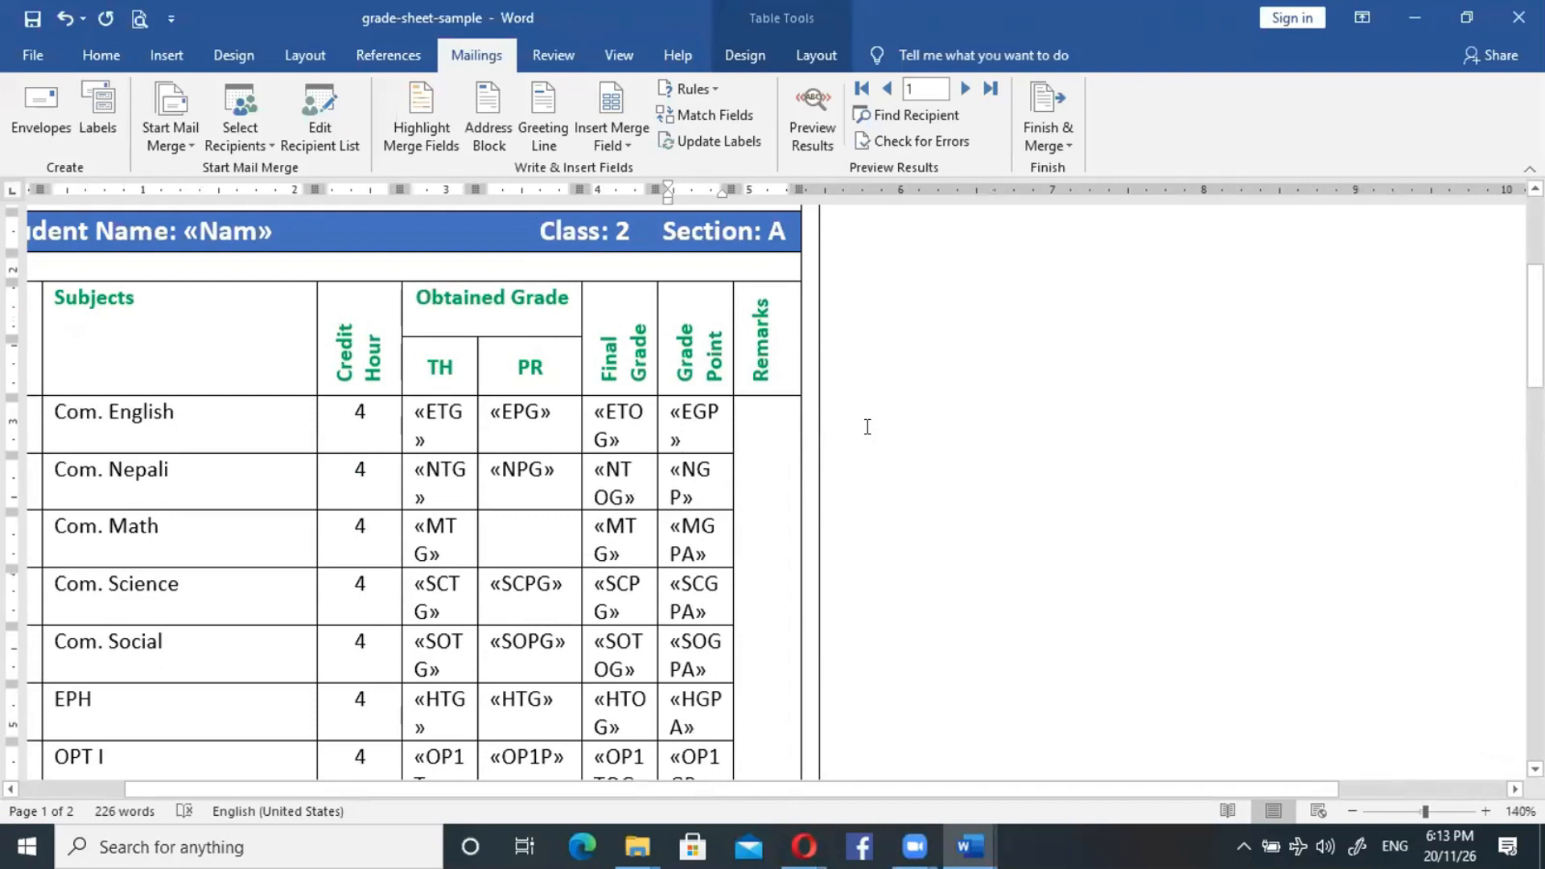
key(alt)
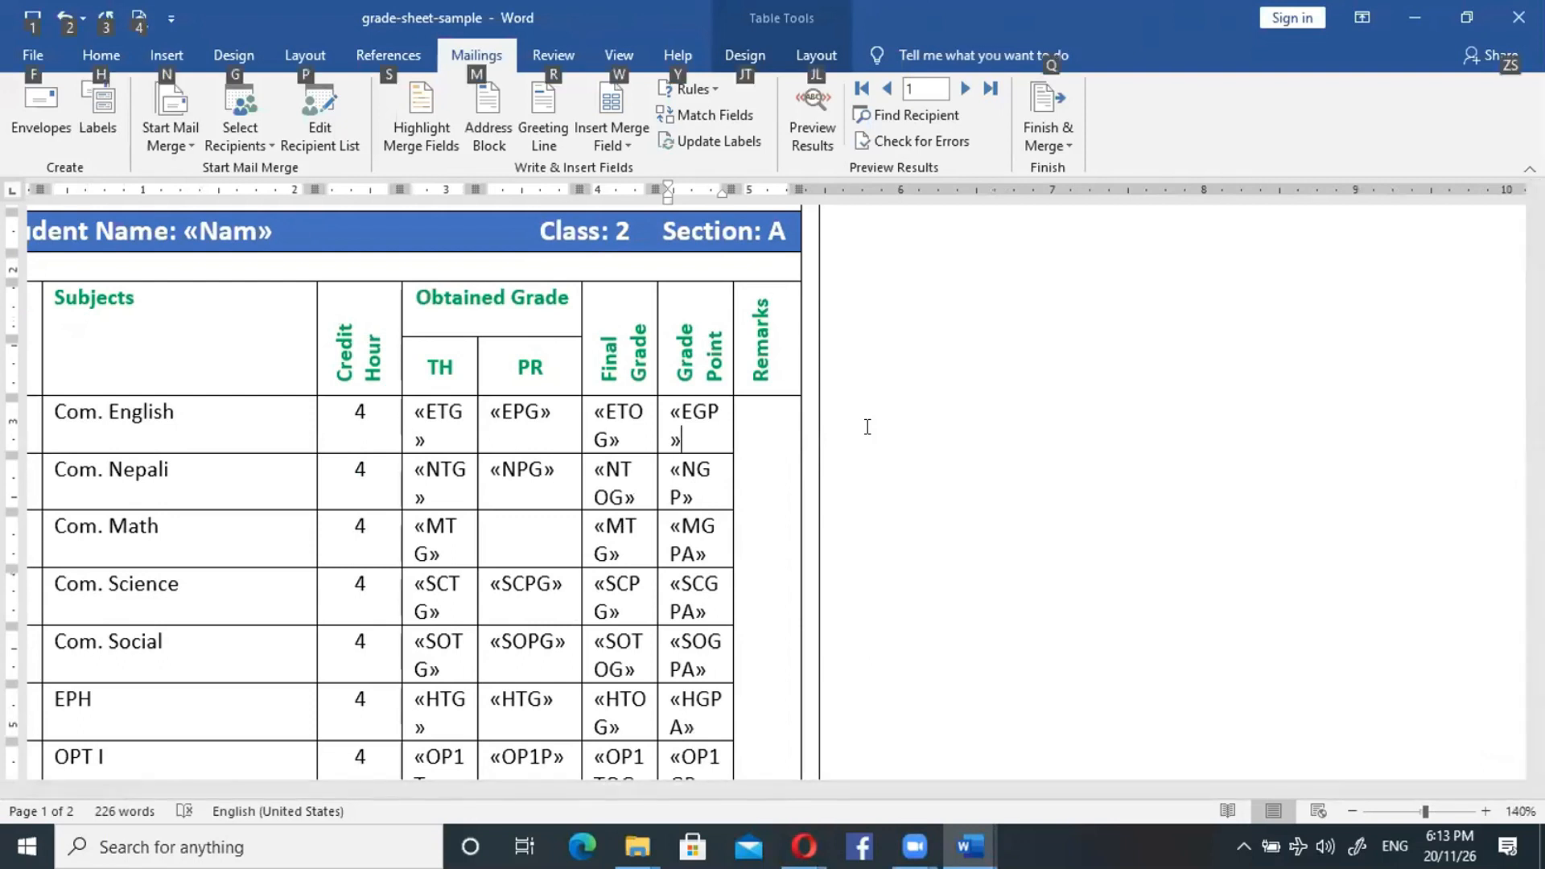
key(alt+F9)
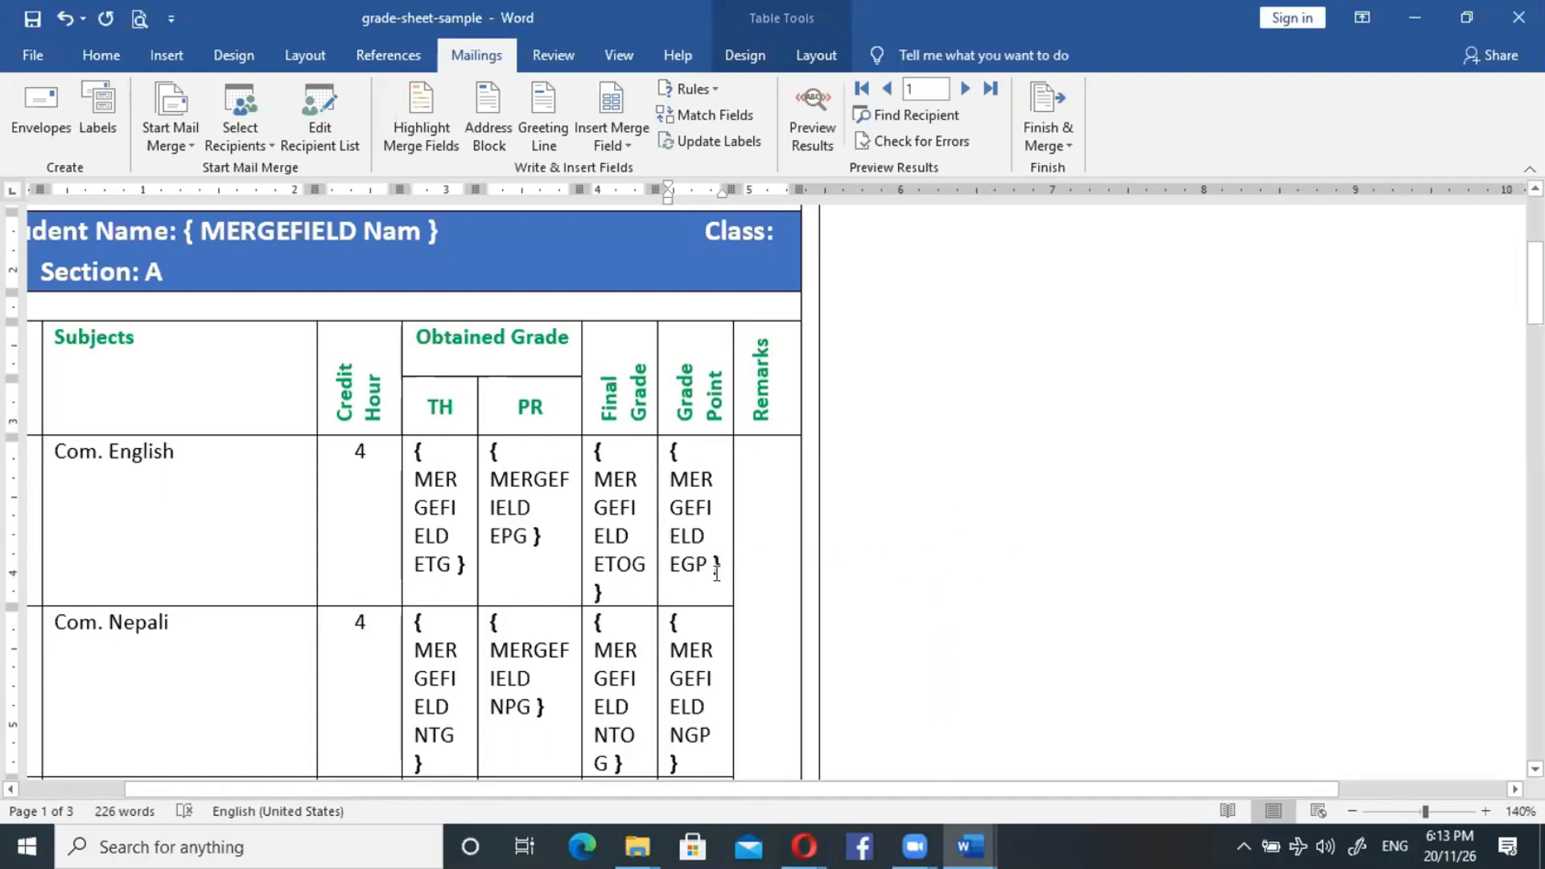
Append the numeric format switch \#,0.0 after EGP in the Com. English Grade Point field code.
drag(717, 573, 707, 573)
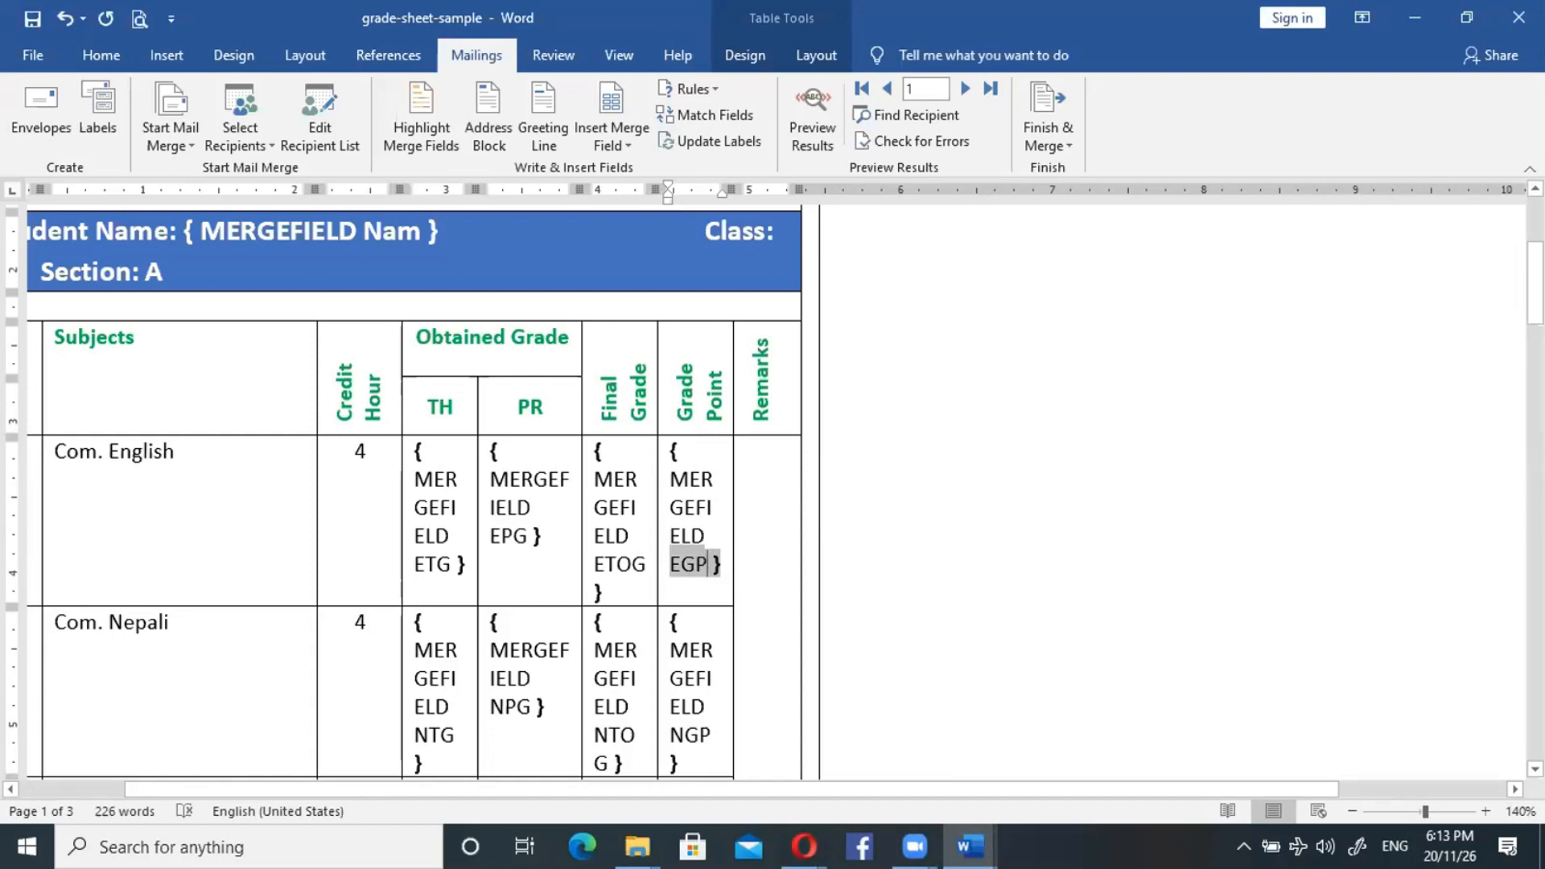
text(/)
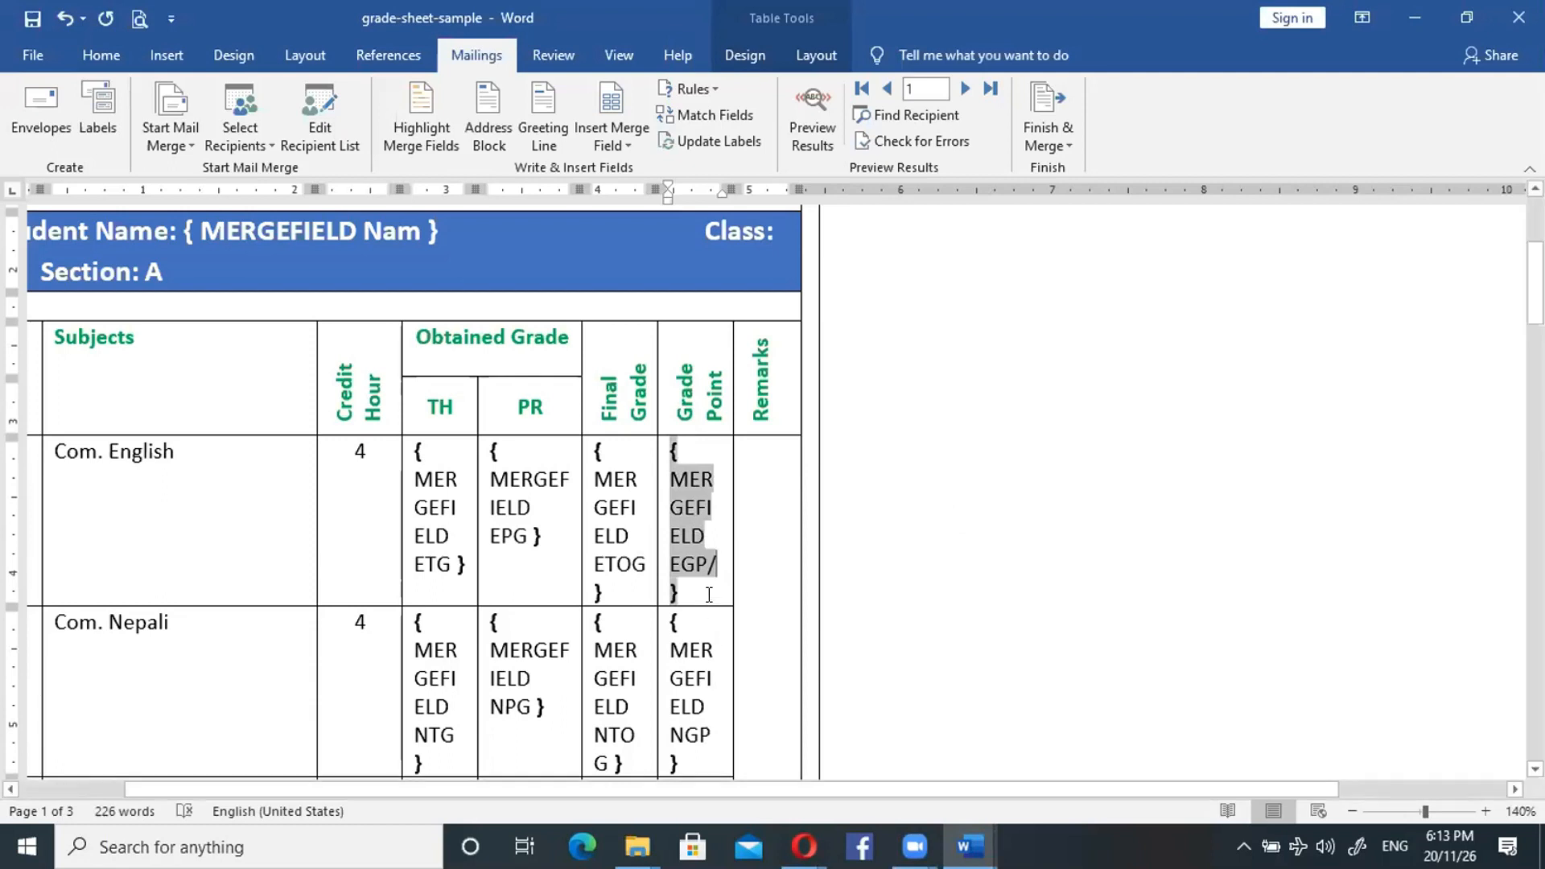
key(BackSpace)
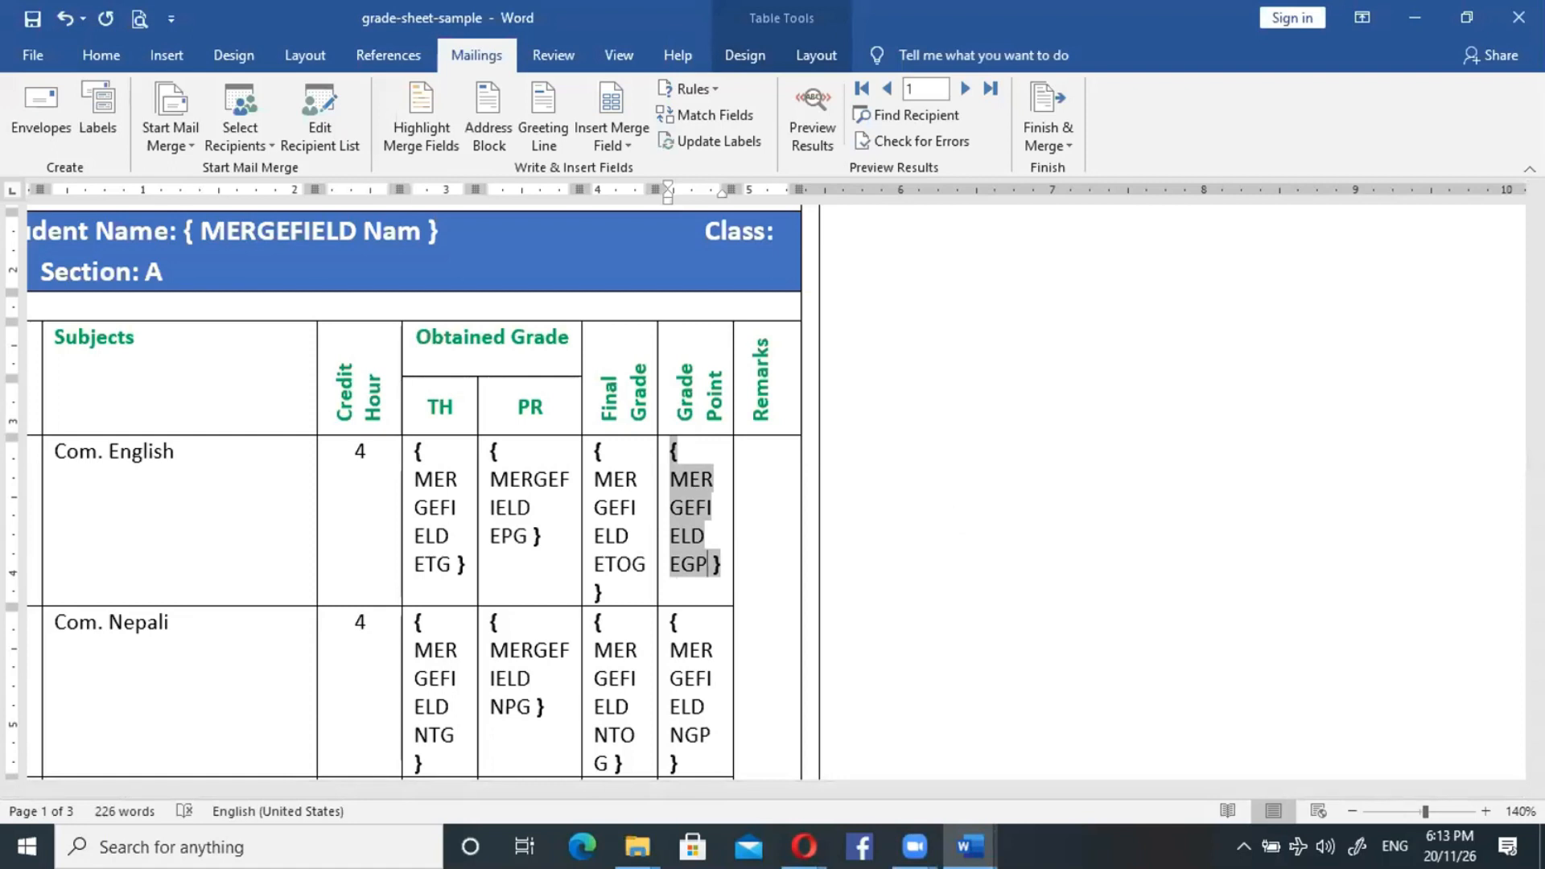
text(?)
key(BackSpace)
text(/)
key(BackSpace)
text(\)
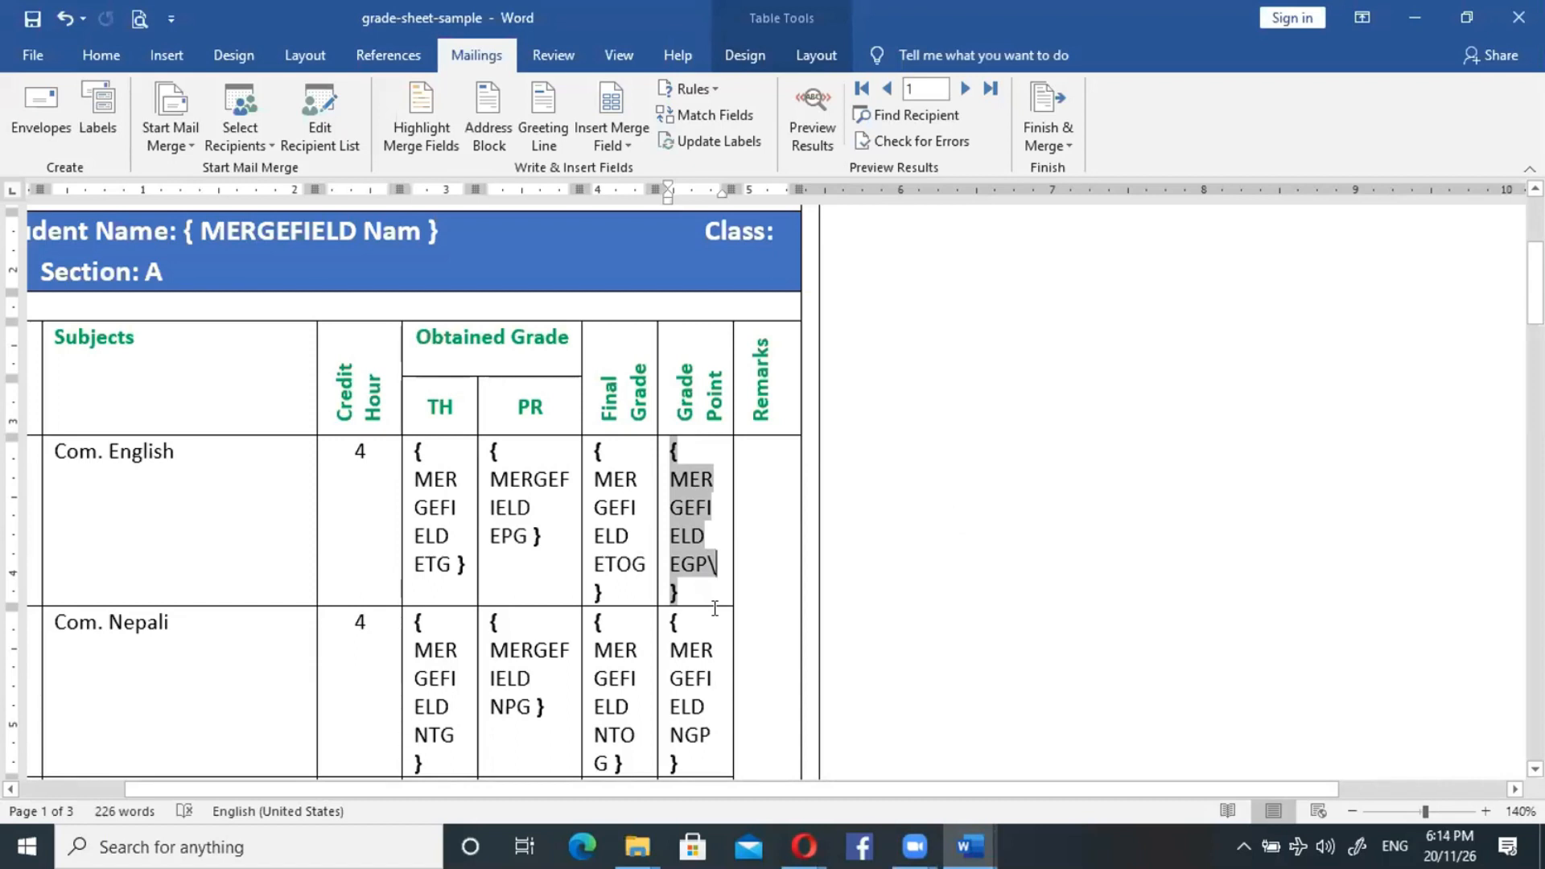
text(#)
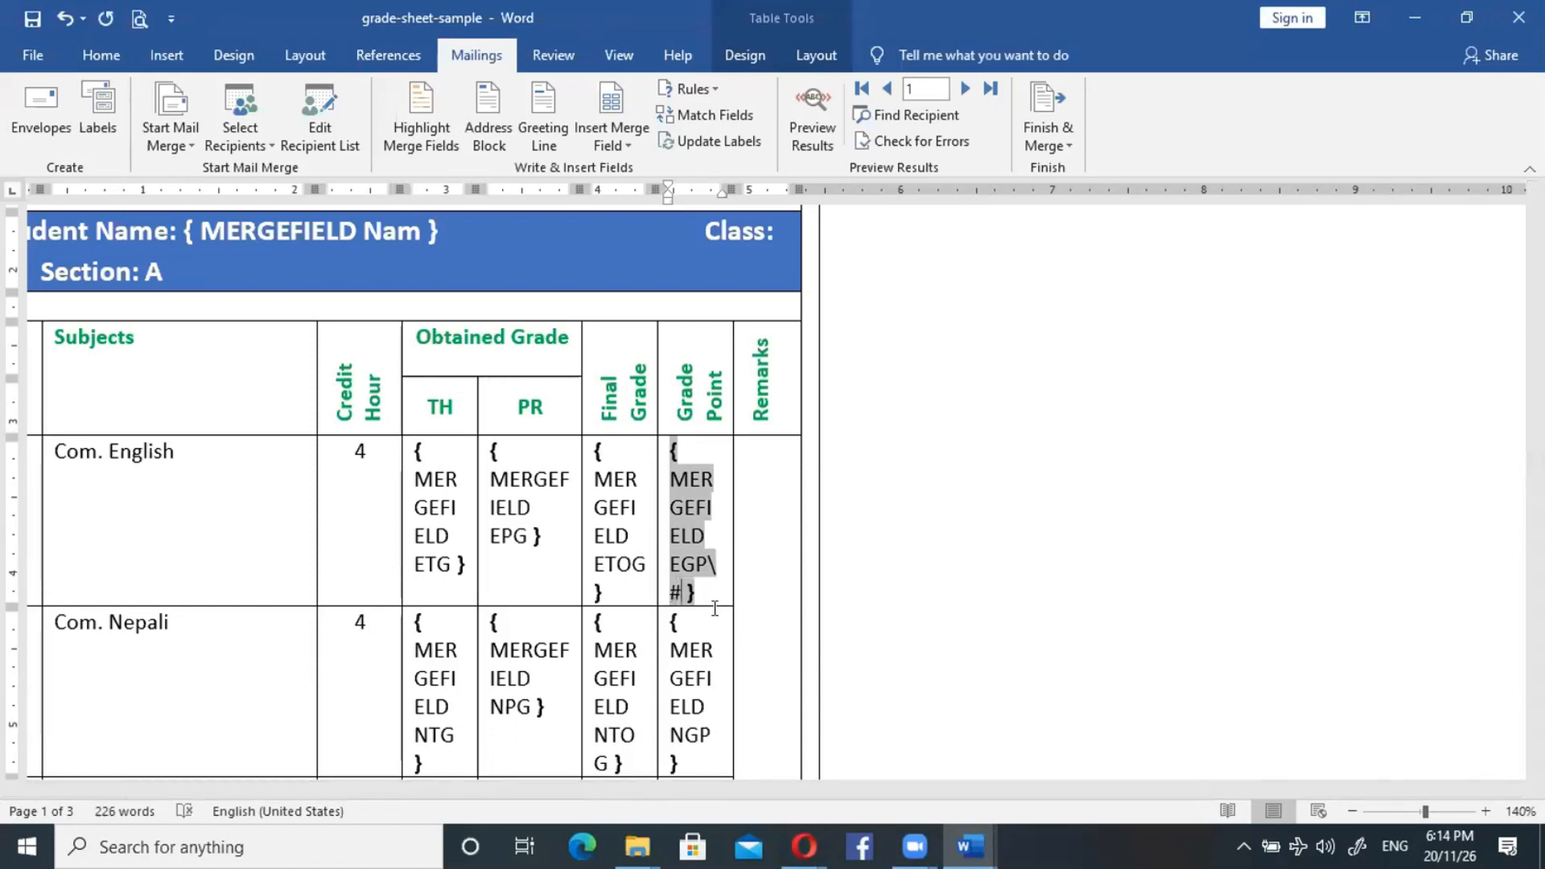
text(,0.00)
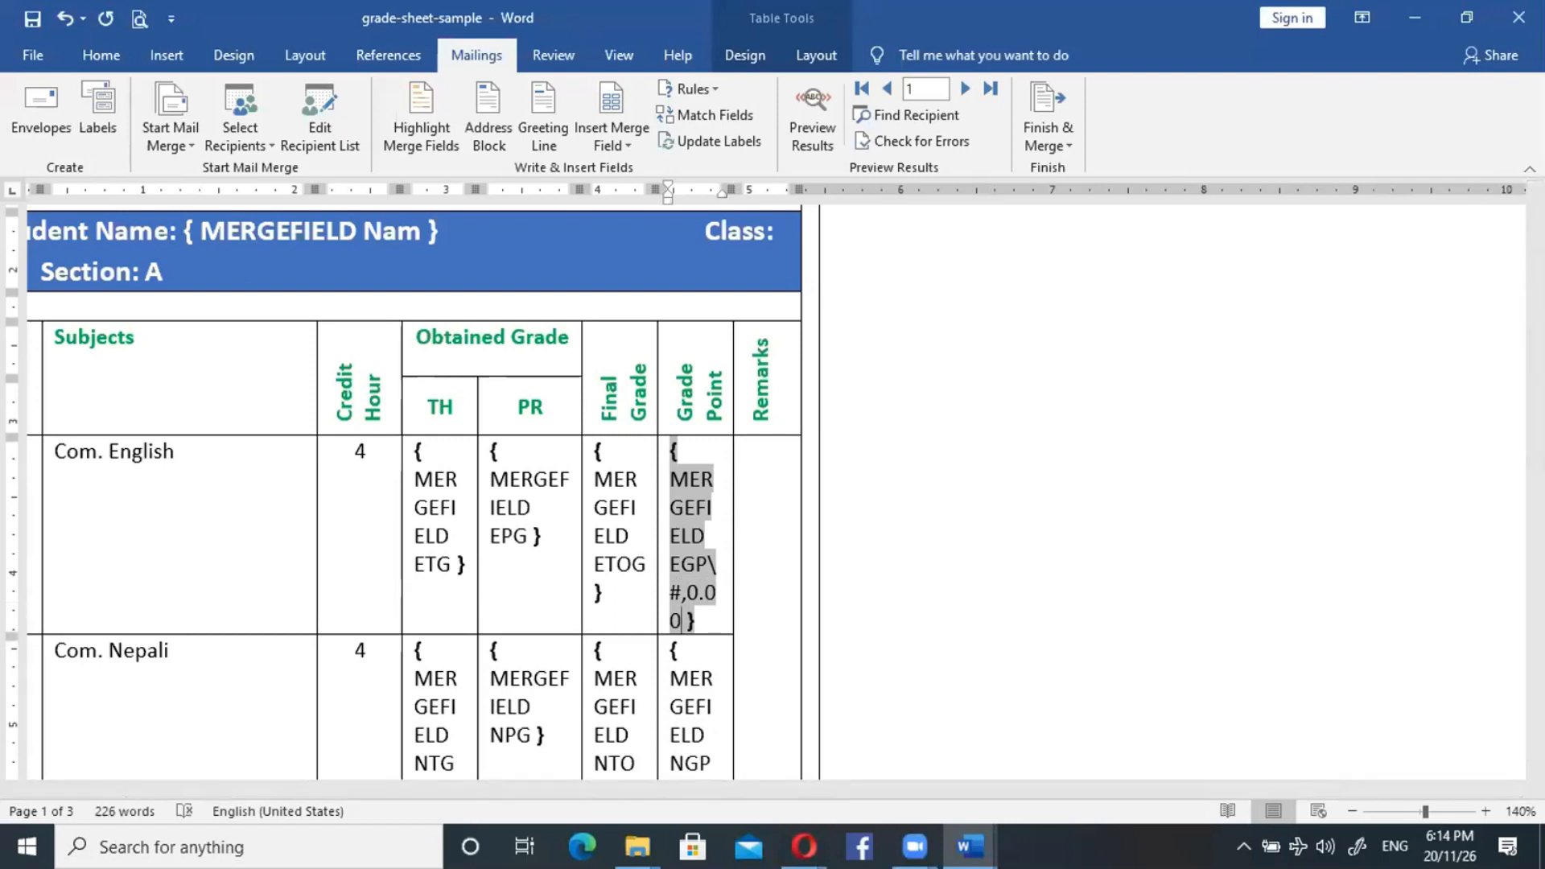
key(BackSpace)
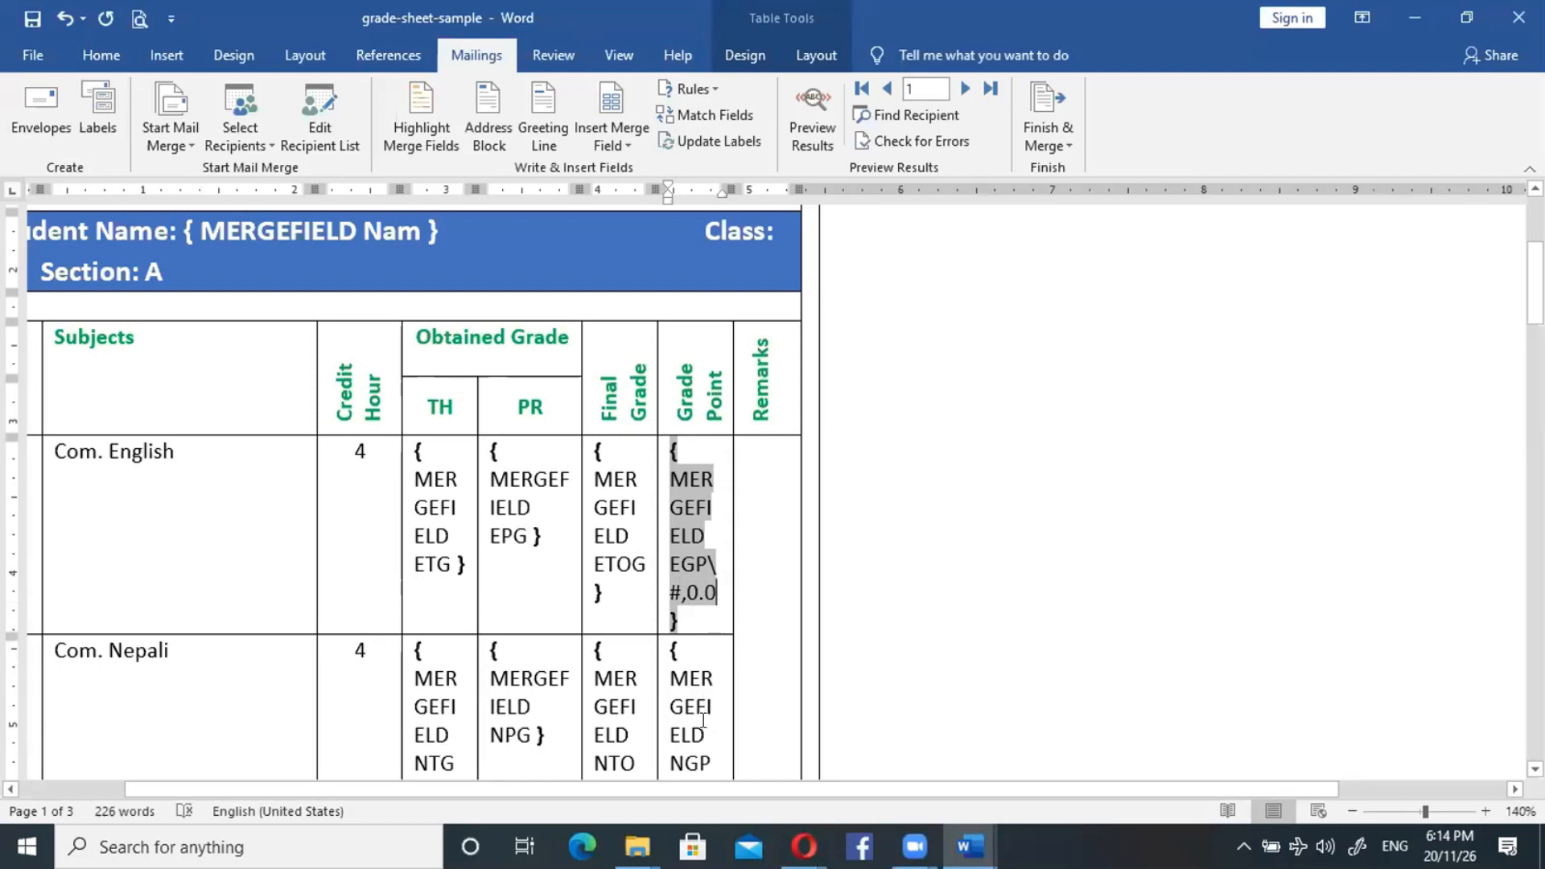
Append the switch \#,0.0 after NGP in the Com. Nepali Grade Point field code.
click(711, 760)
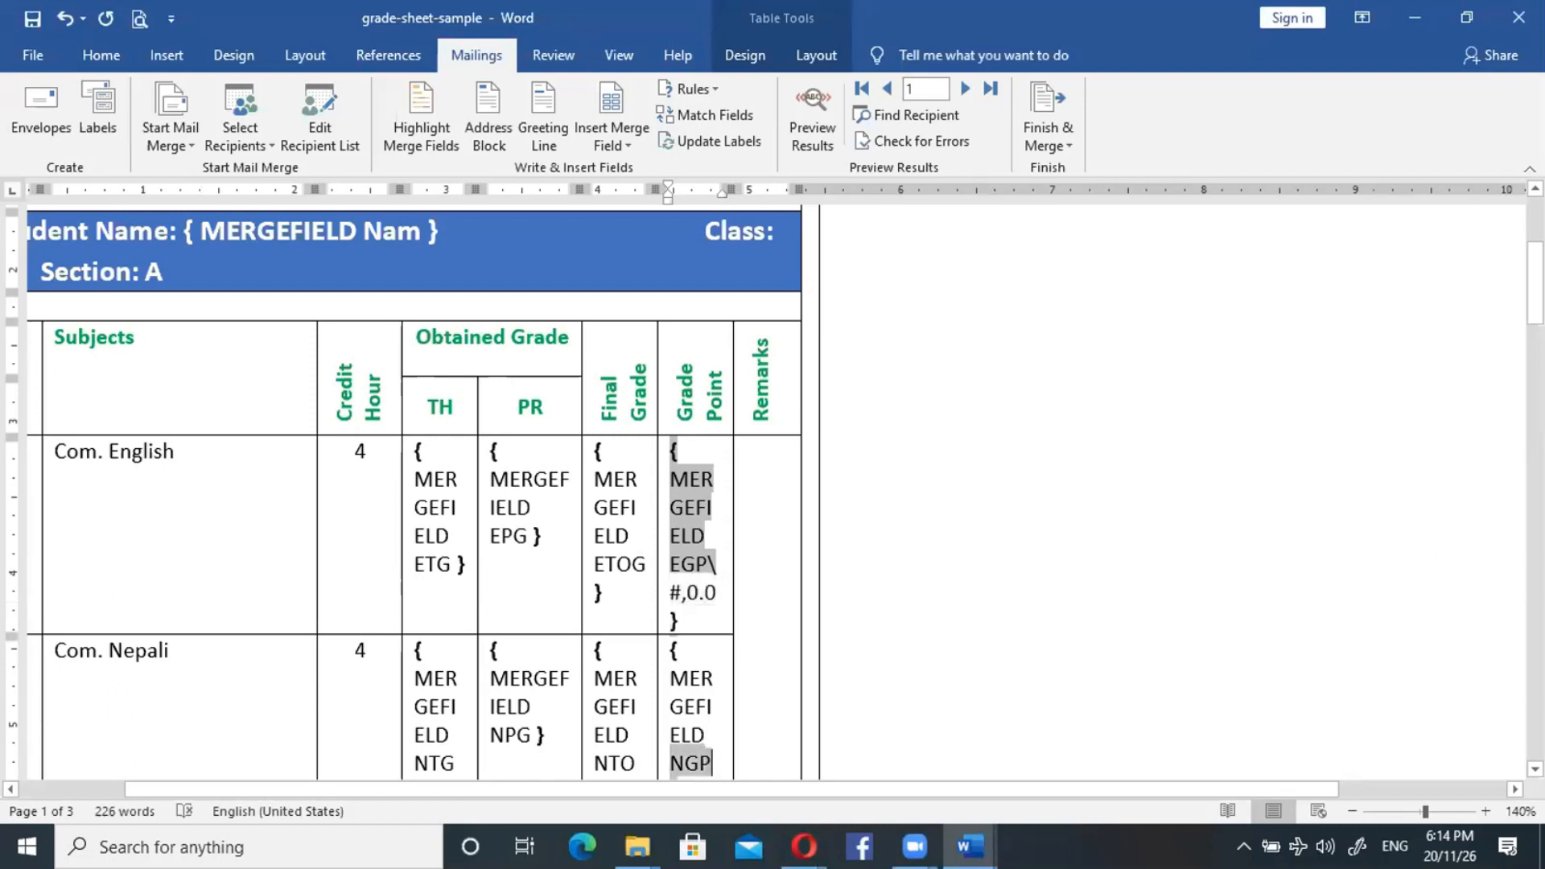
drag(1535, 284, 1535, 330)
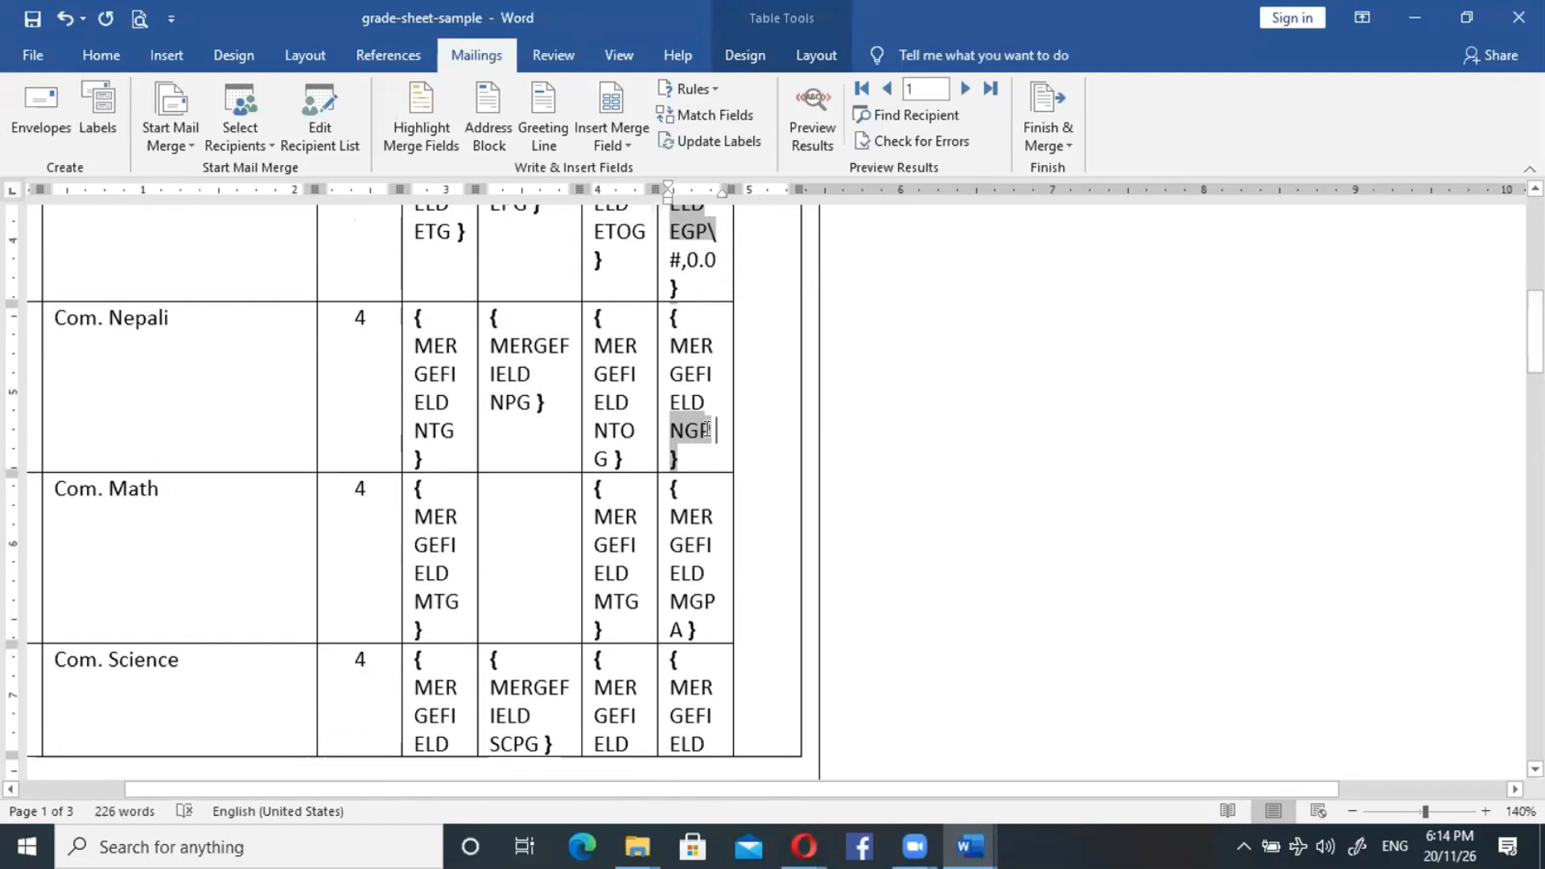
text(\)
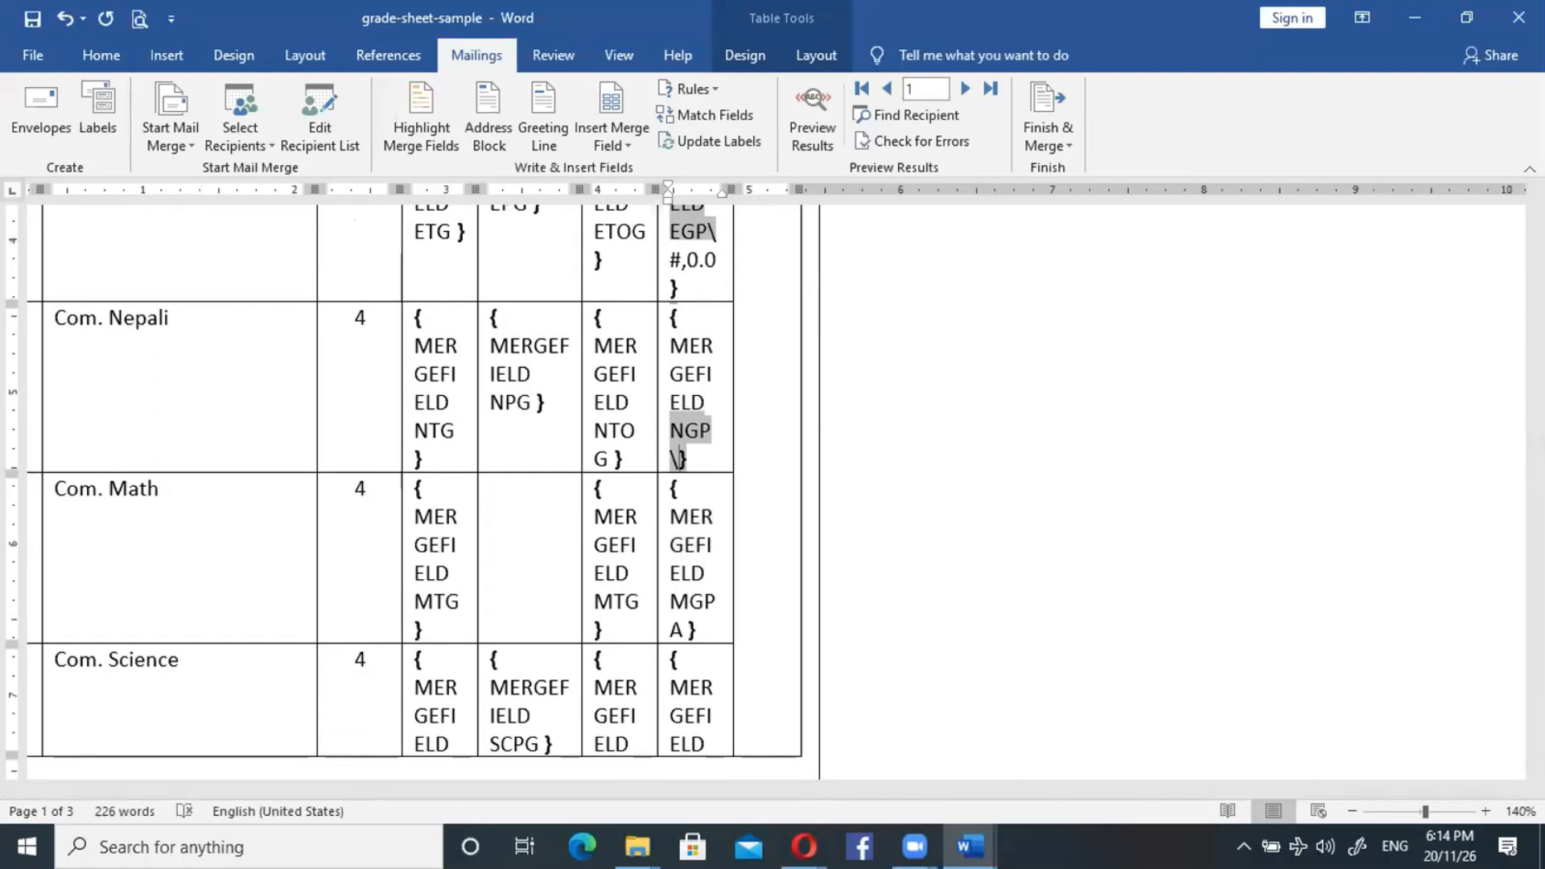
text(#)
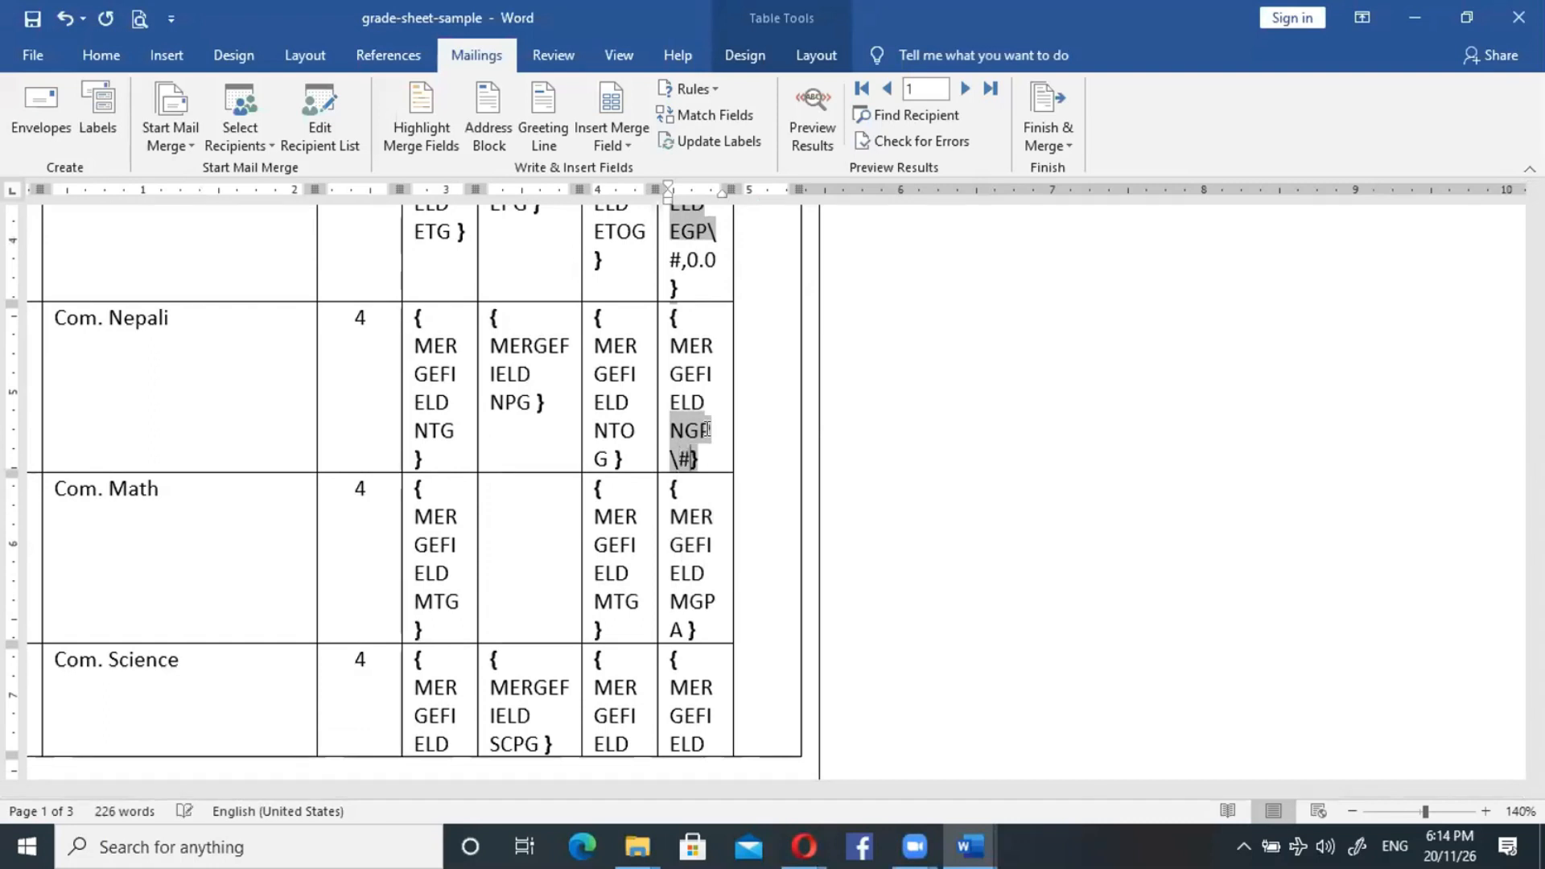
text(,0.0)
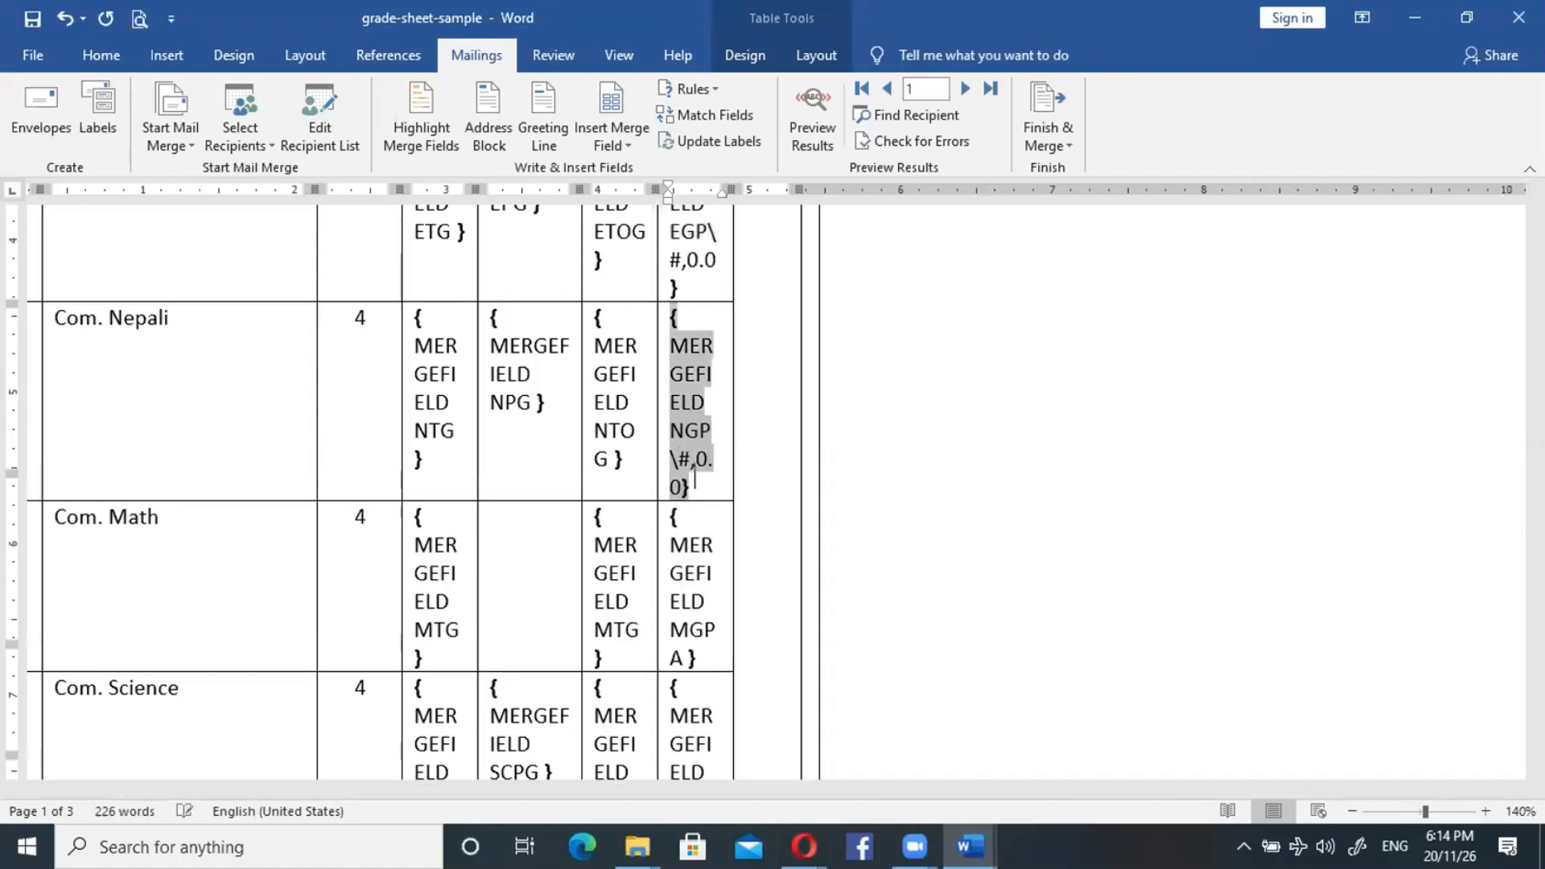
Append the switch \#,0.0 after MGPA in the Com. Math Grade Point field code.
click(707, 627)
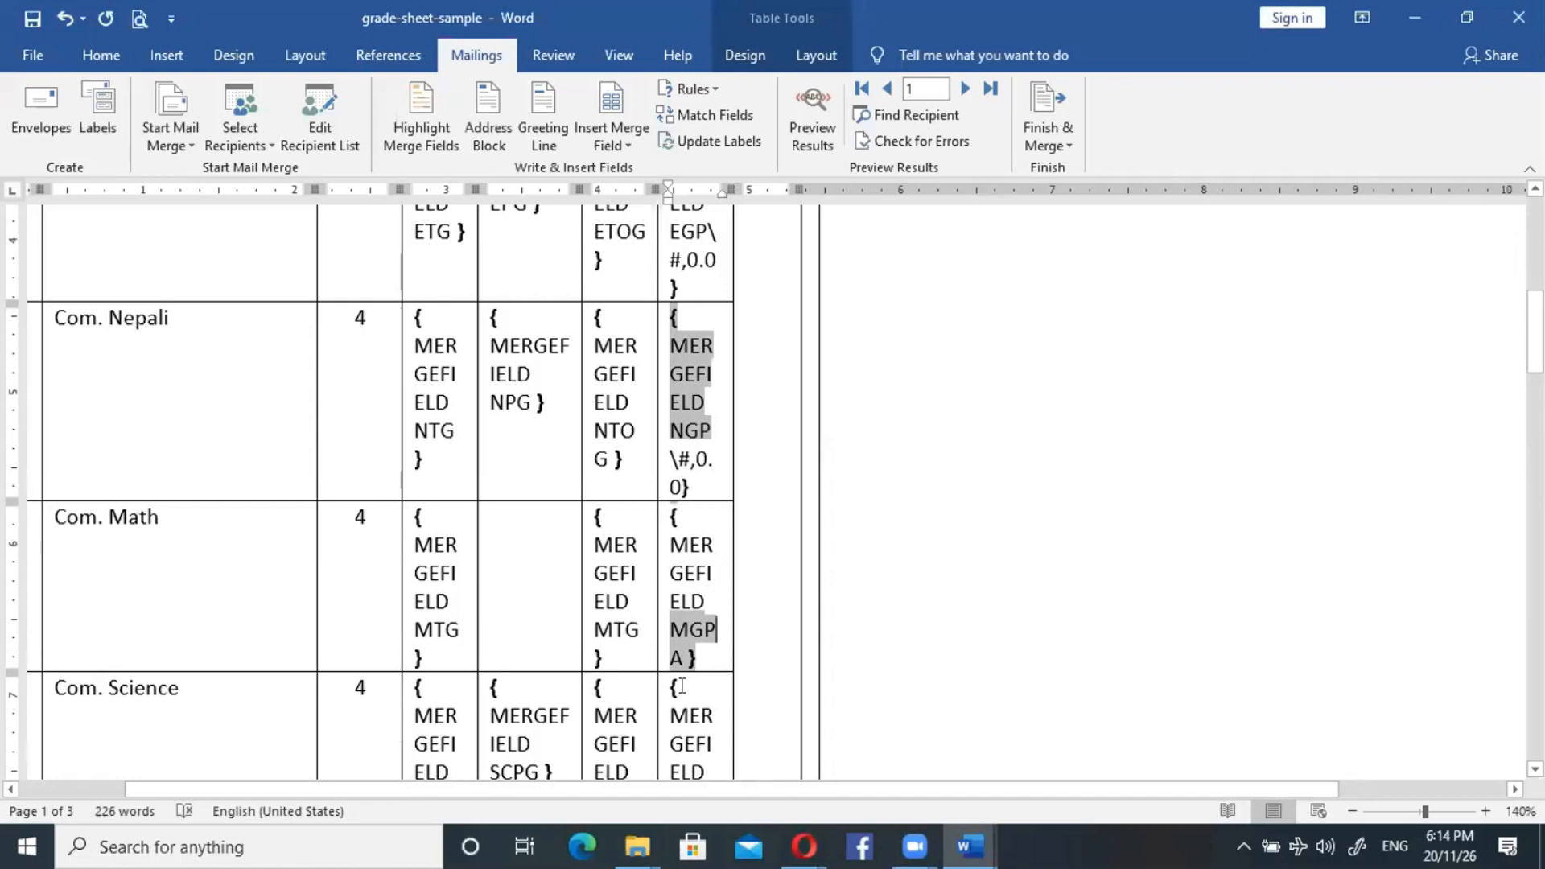
click(680, 658)
text(\)
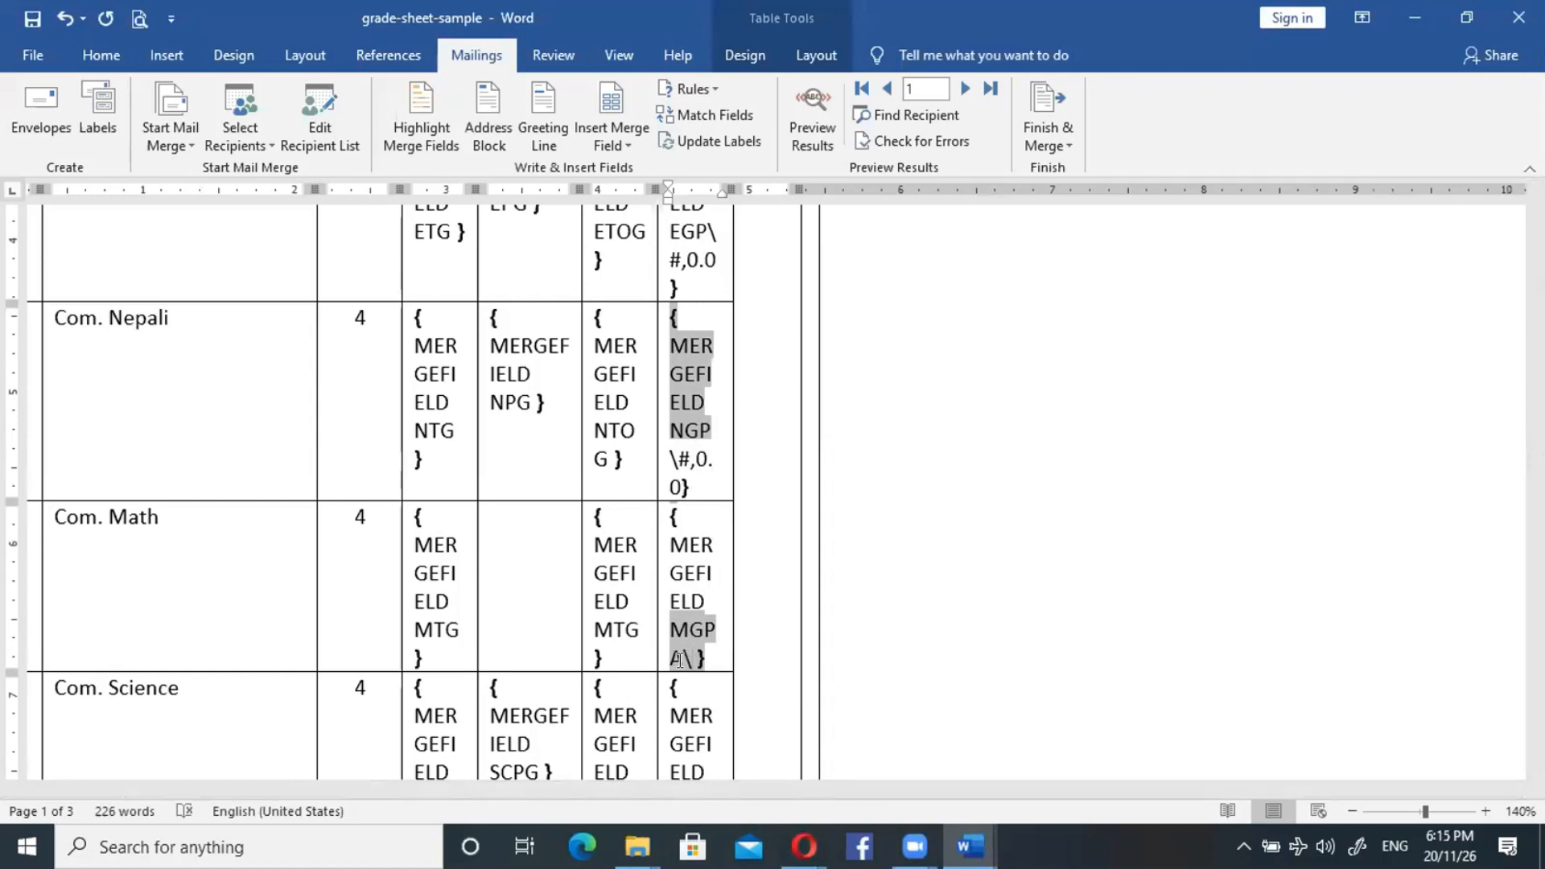
text(#,0.0)
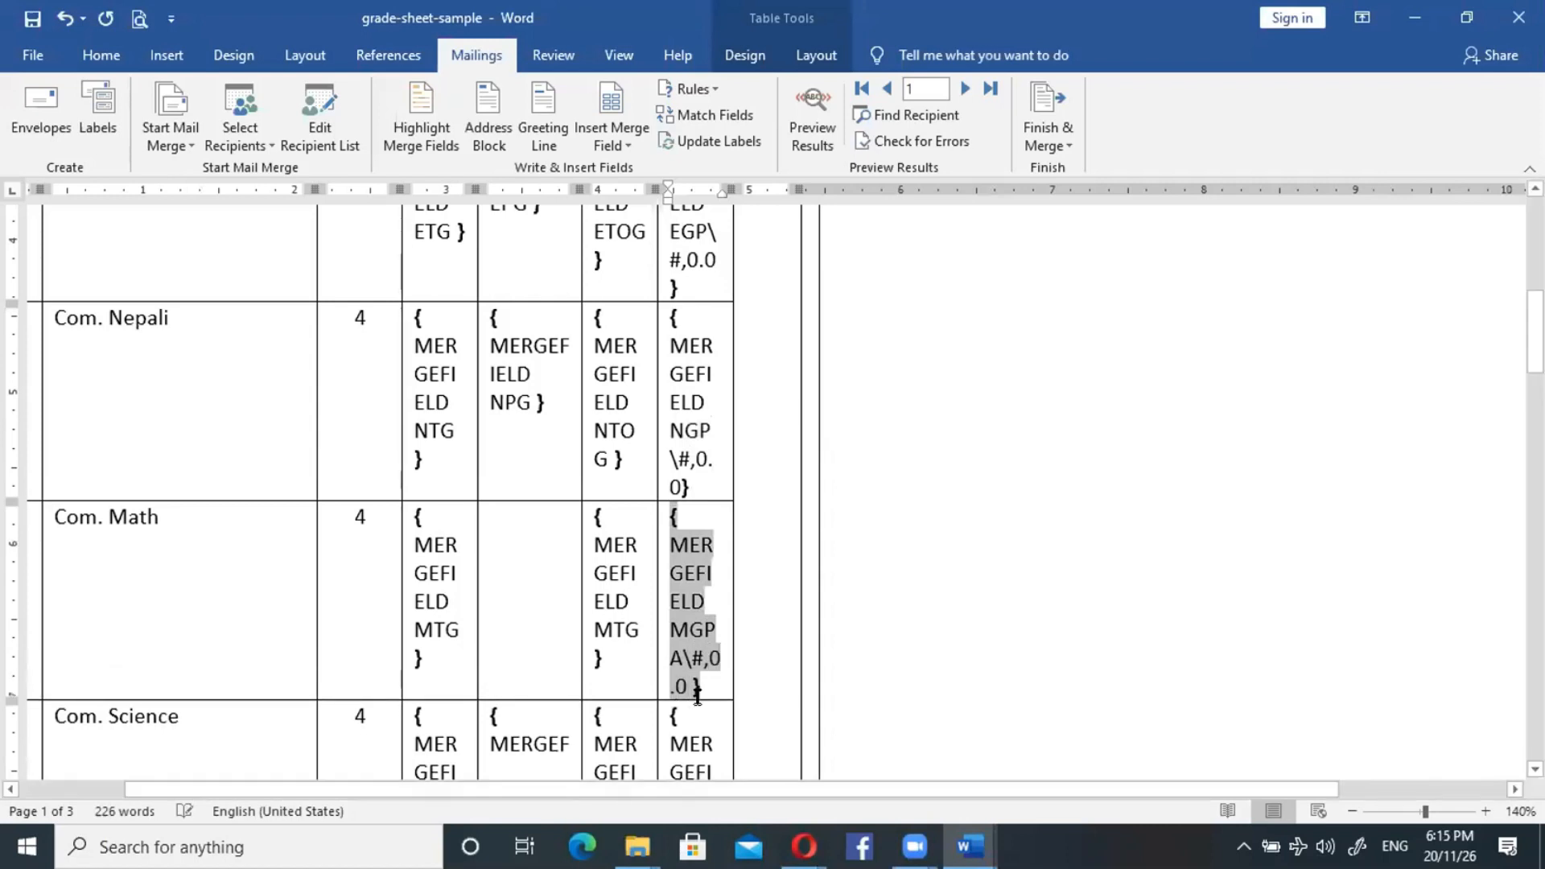
Append the switch \#,0.0 after SCGPA in the Com. Science Grade Point field code.
drag(1534, 332, 1534, 389)
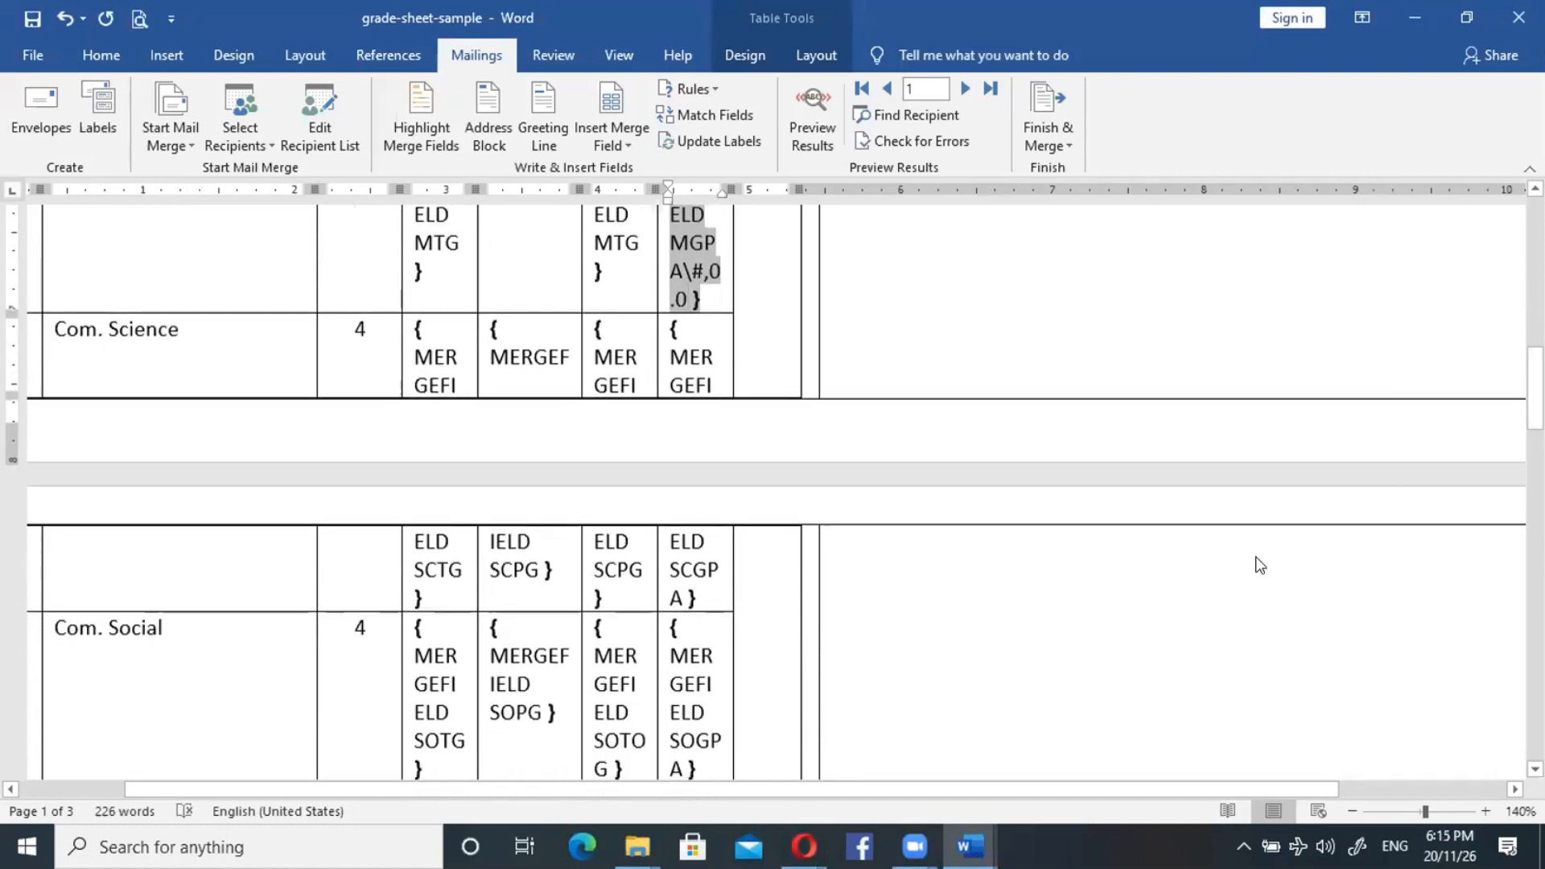
click(682, 595)
text(\#,0.0)
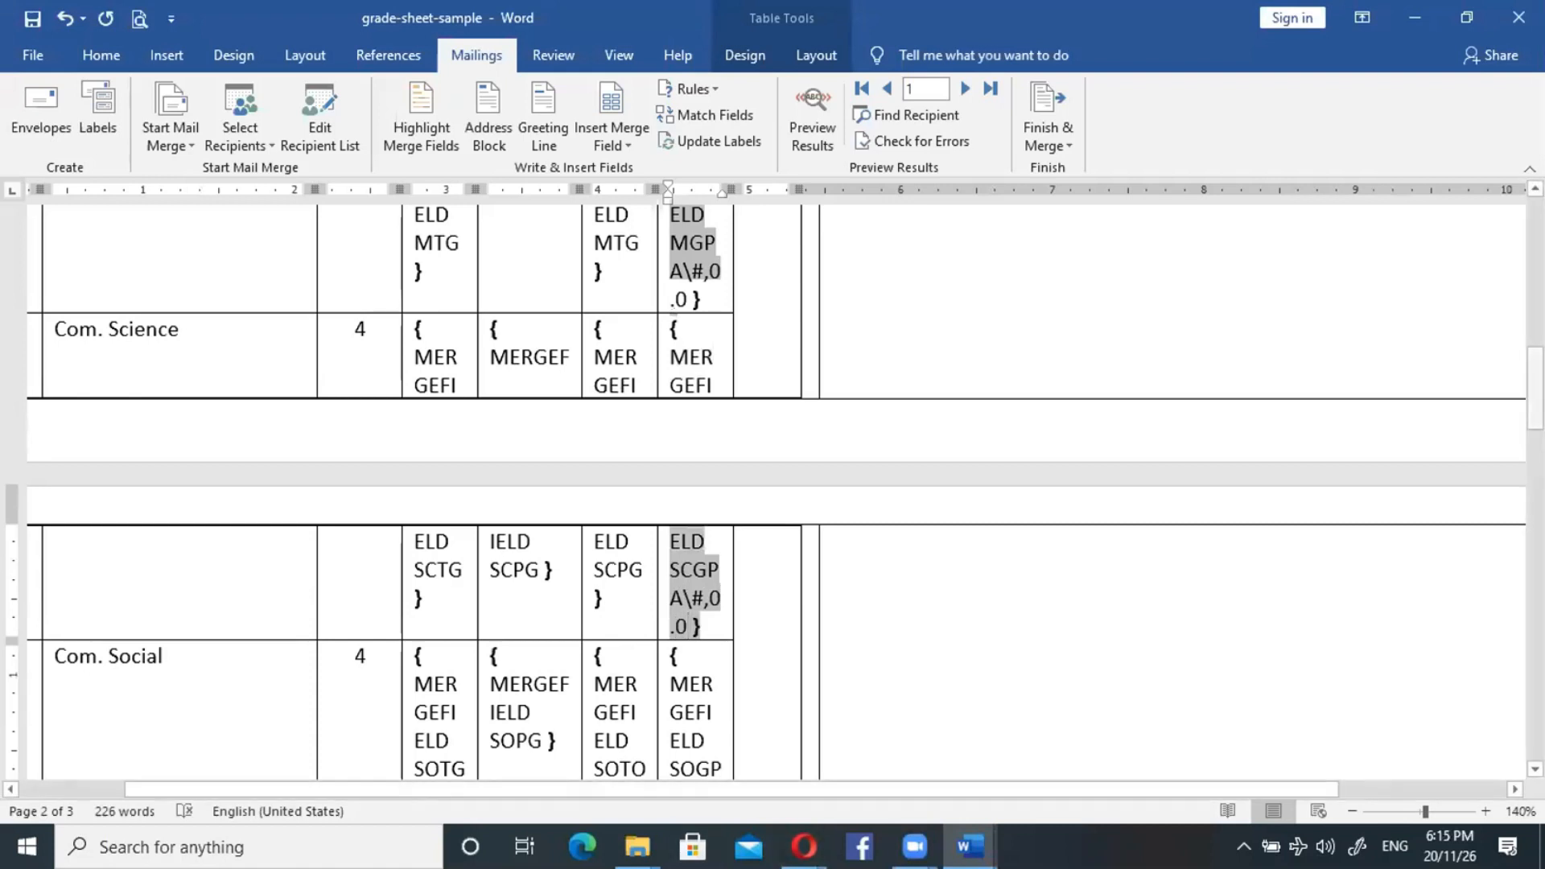
Append the switch \#,0.0 after SOGPA in the Com. Social Grade Point field code.
drag(1535, 390, 1535, 436)
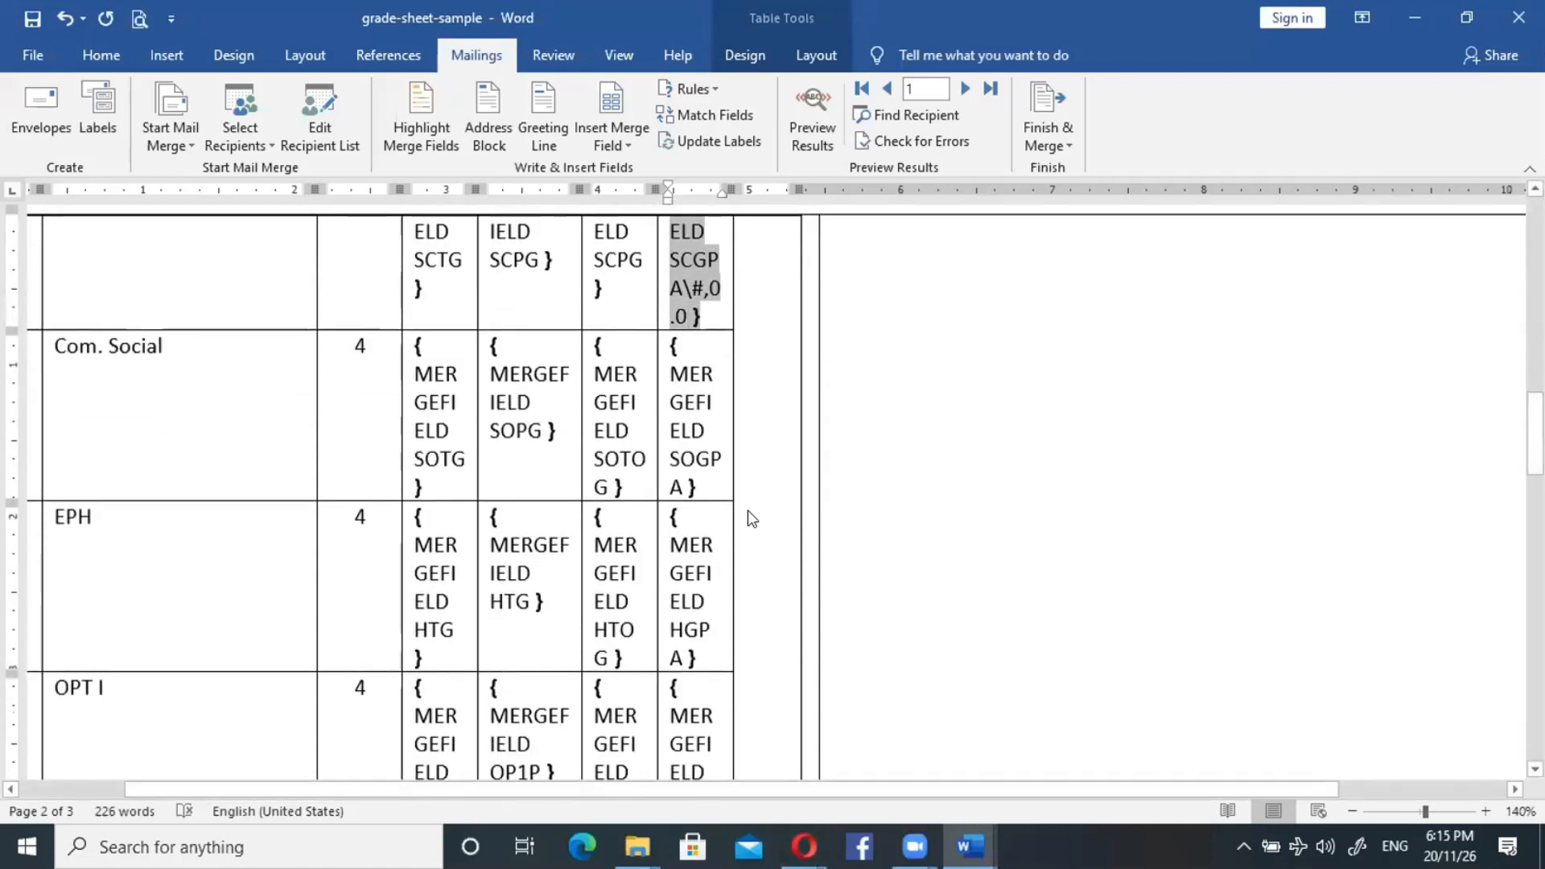
click(679, 485)
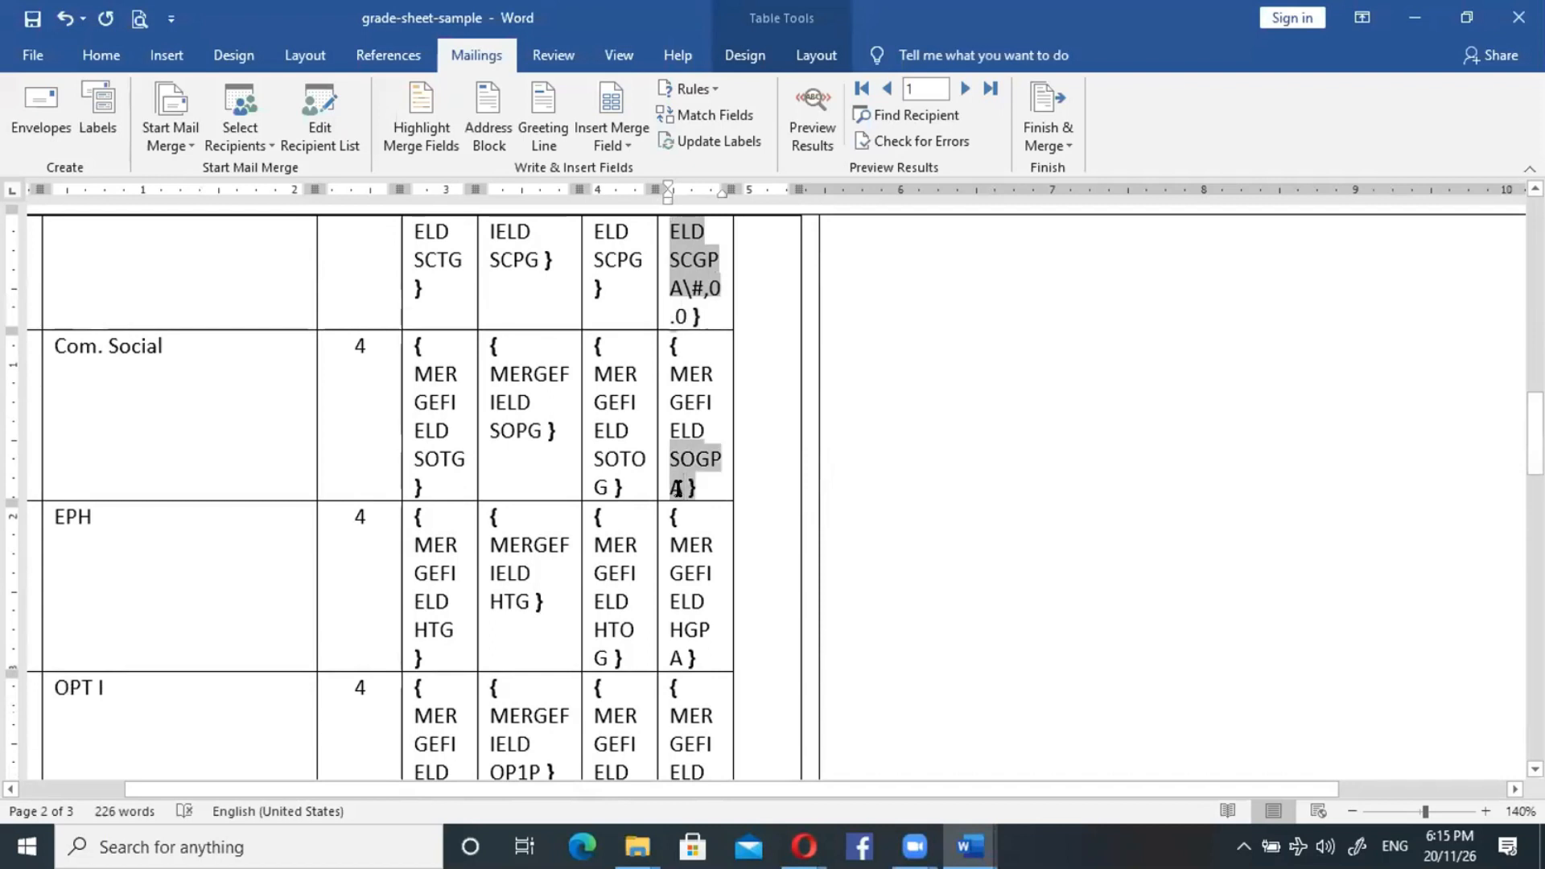
text(\)
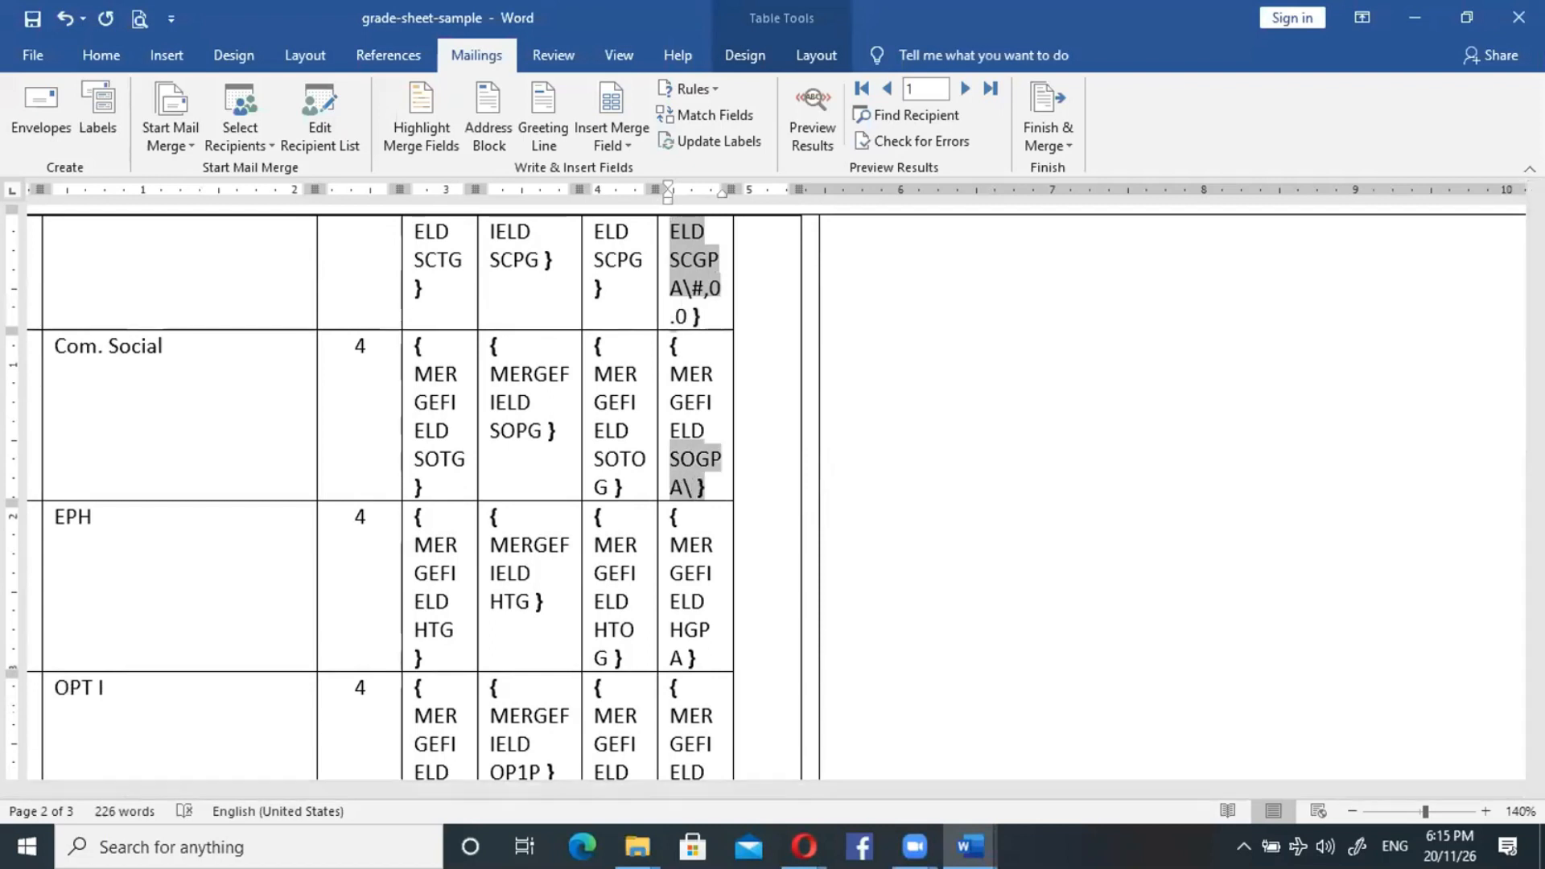
text(#,)
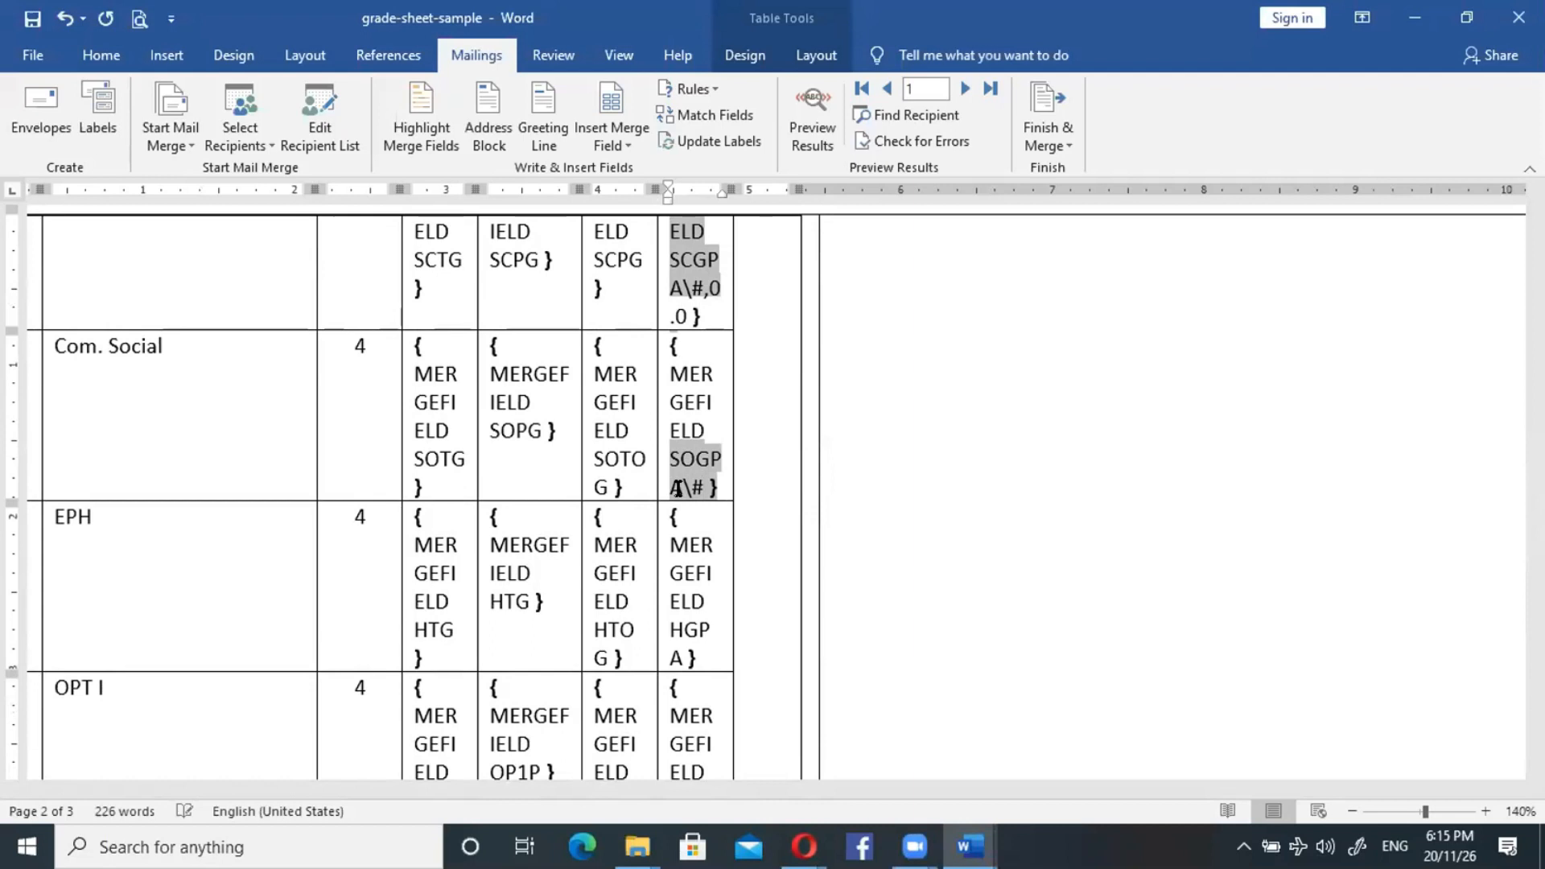
text(0.0)
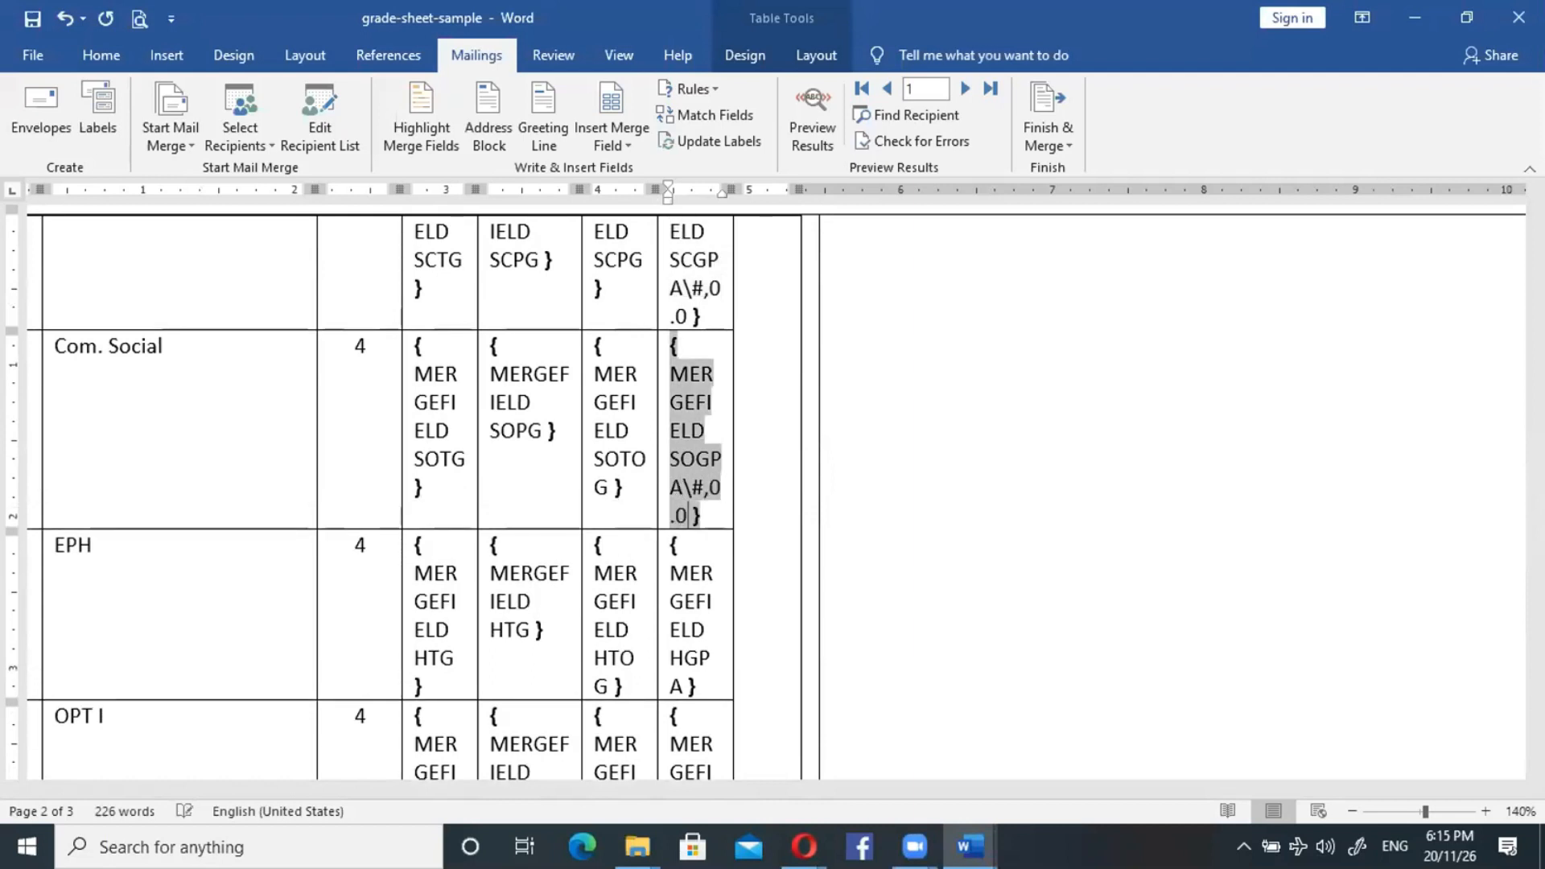
Append the switch \#,0.0 after HGPA in the EPH Grade Point field code.
scroll(730, 461, down, 3)
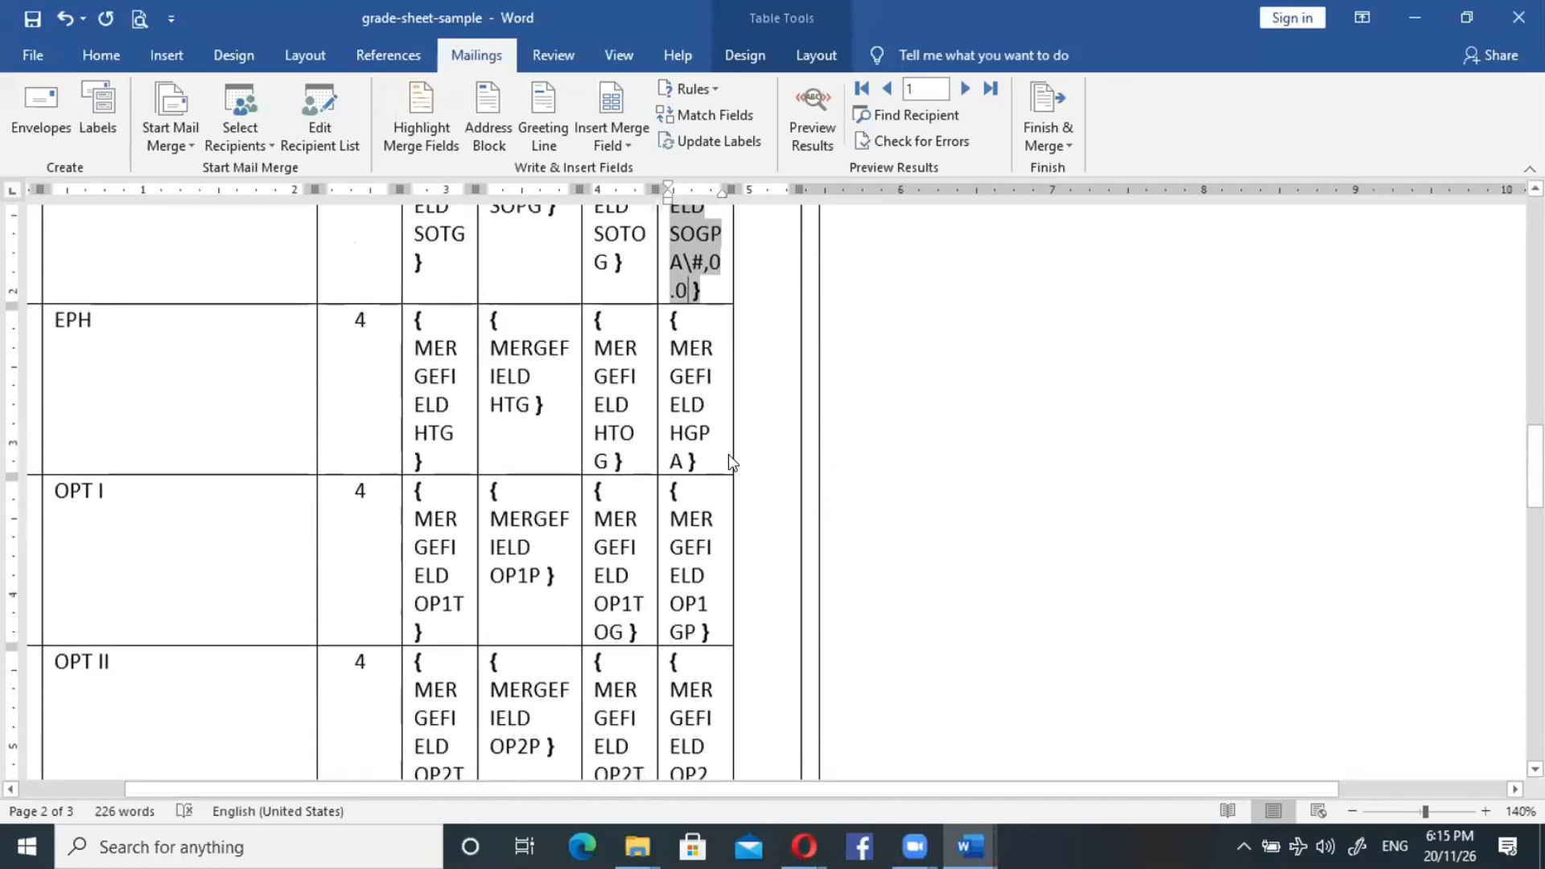
click(680, 457)
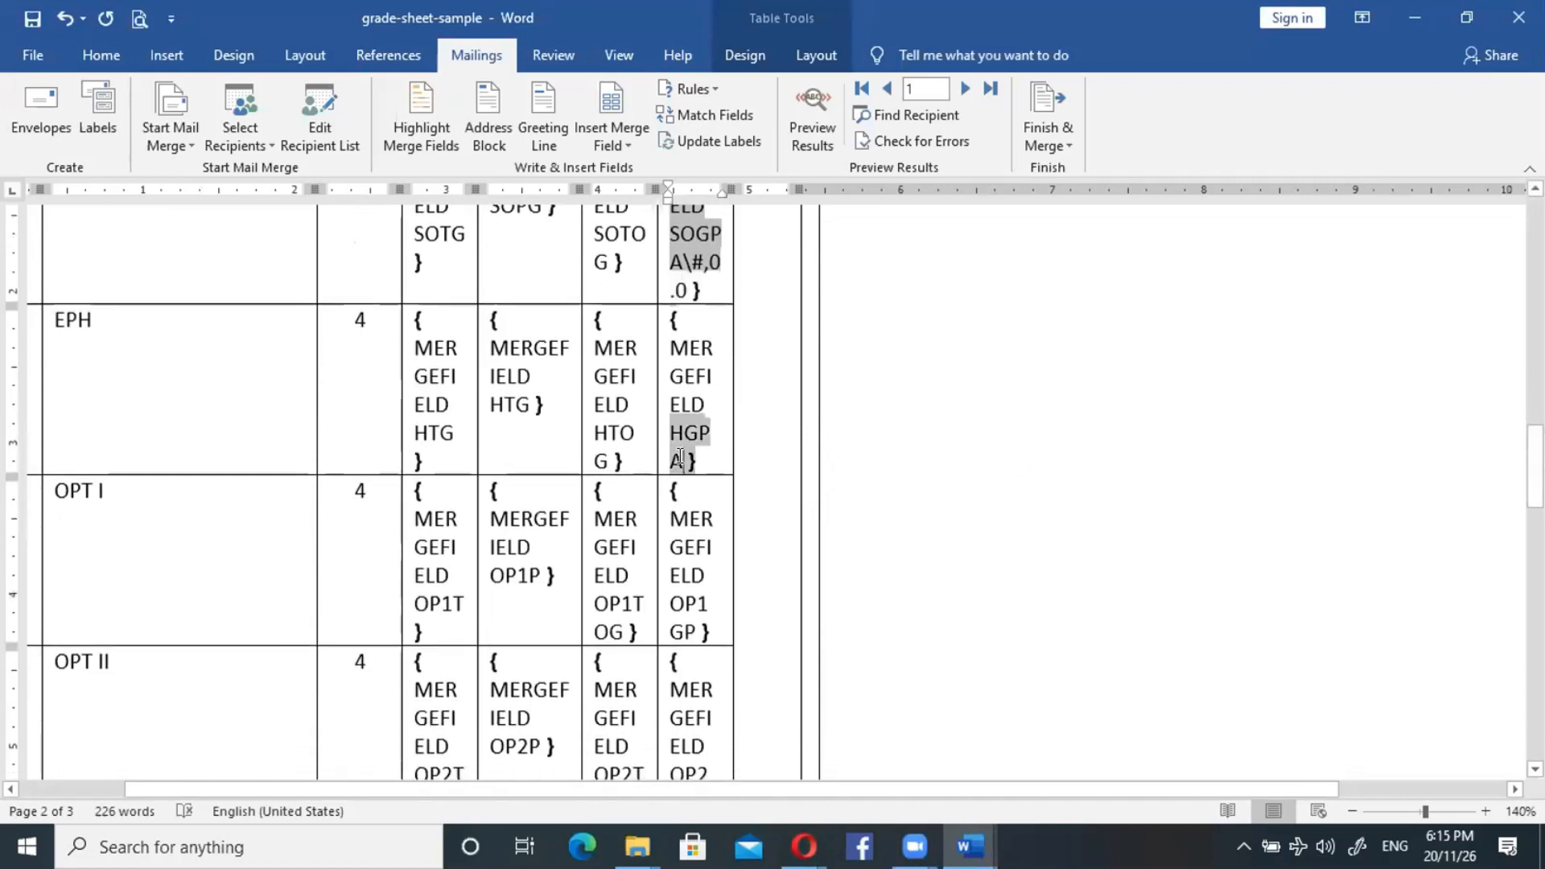
text(\)
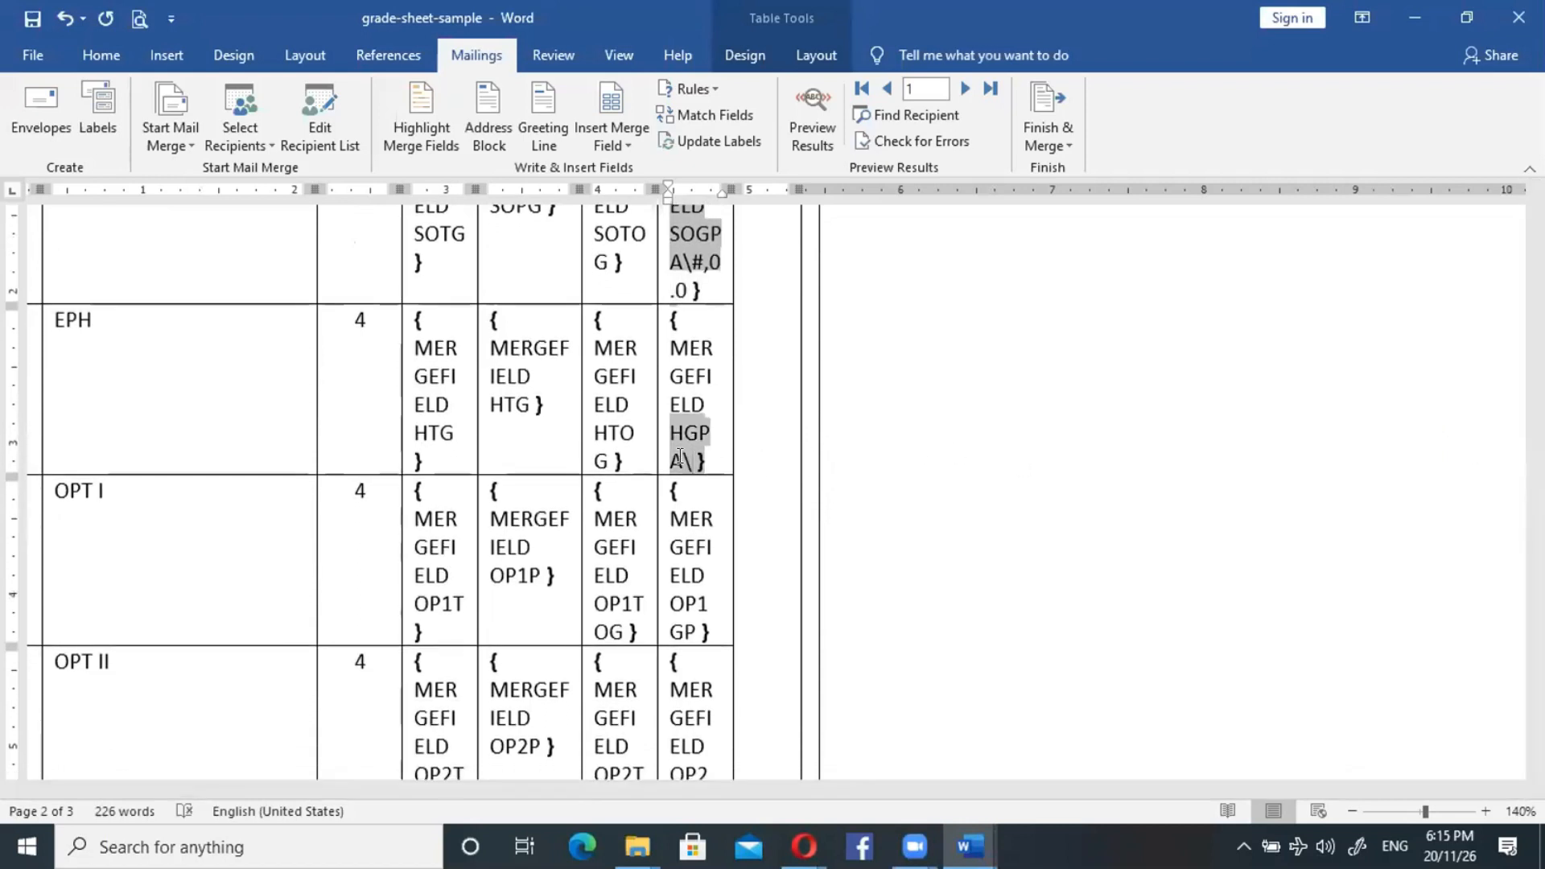
text(#)
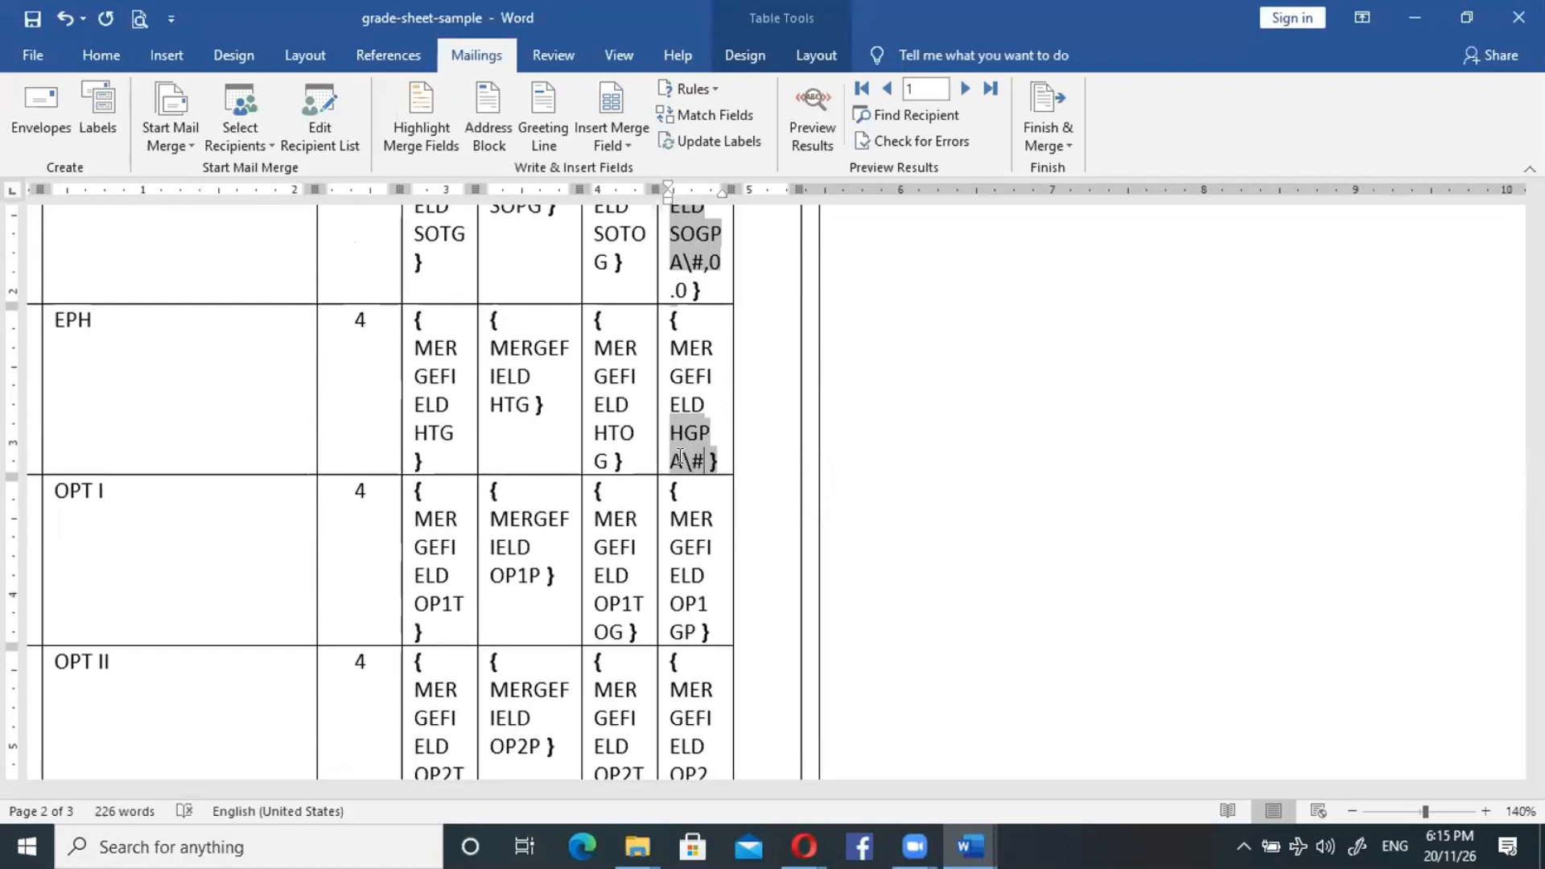
text(,)
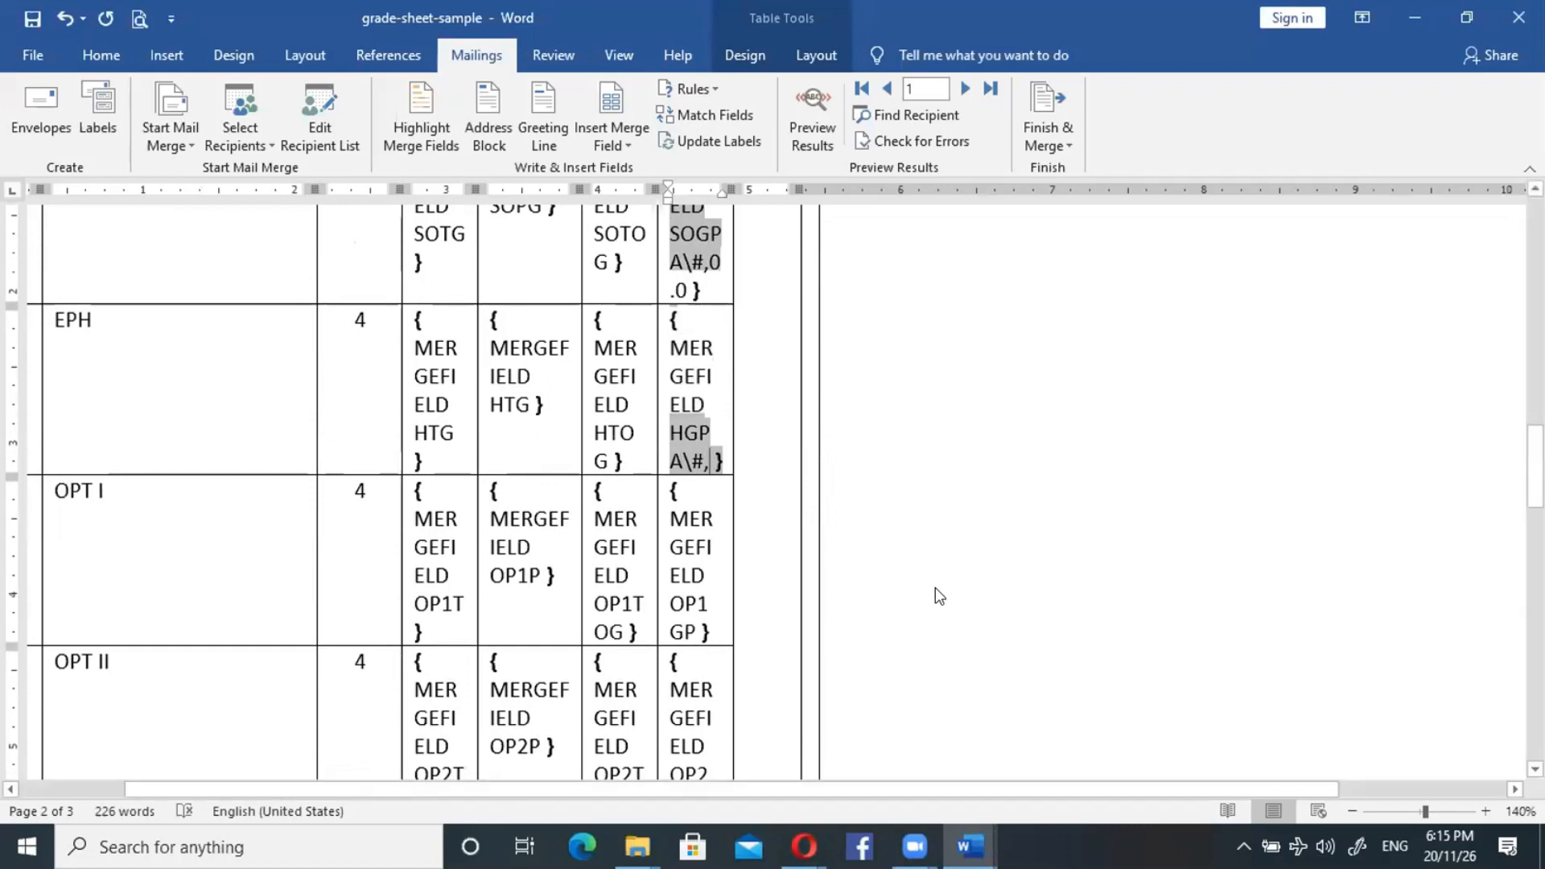
text(0.0)
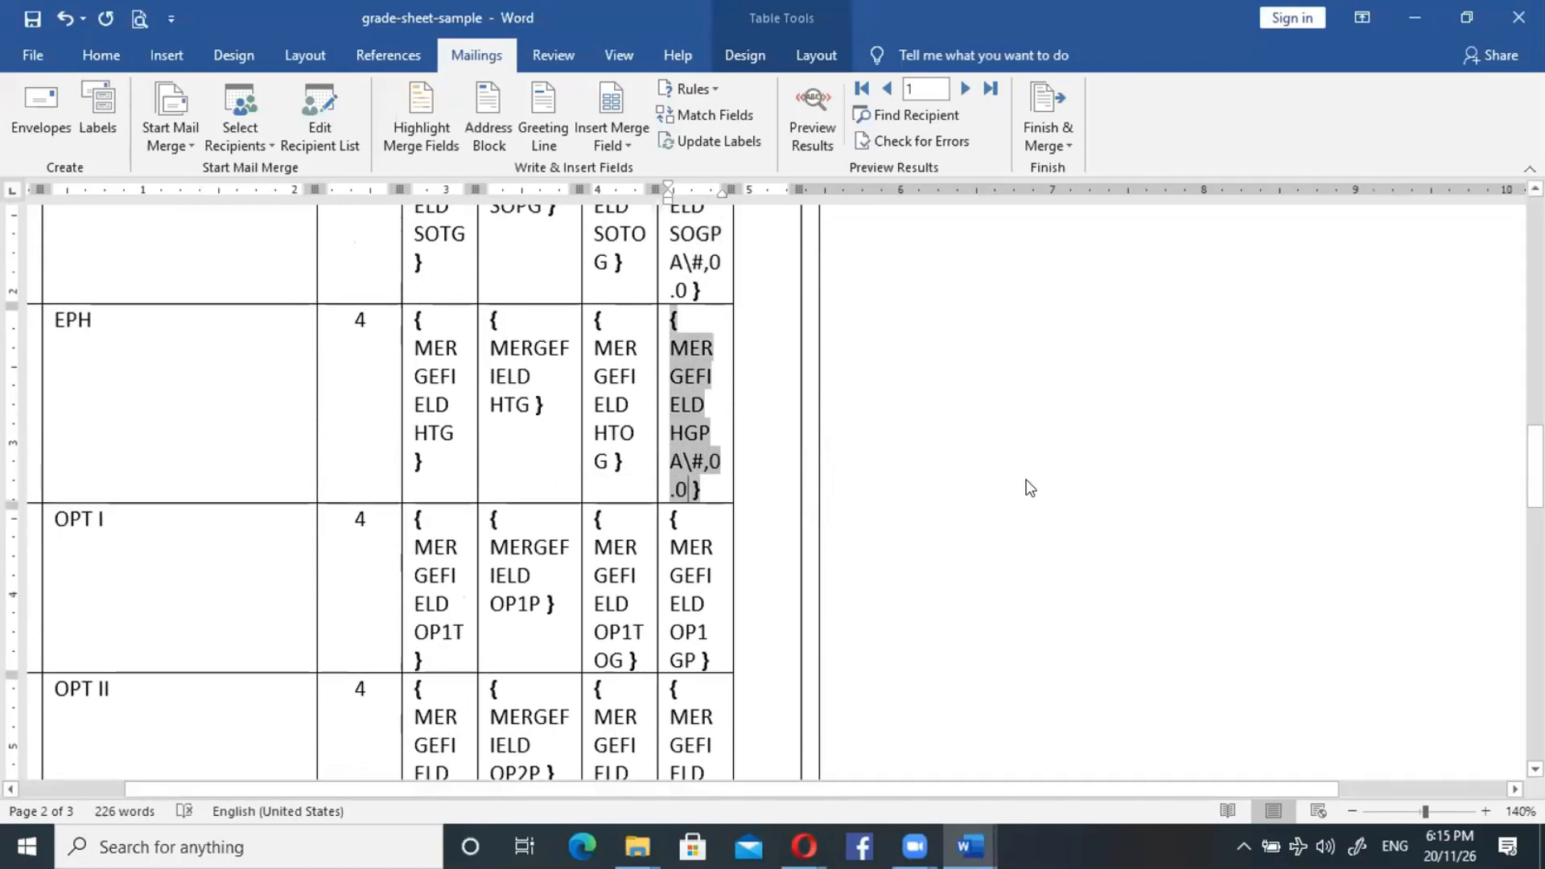
Append the switch \#,0.0 after OP1GP in the OPT I Grade Point field code.
drag(1535, 452, 1536, 473)
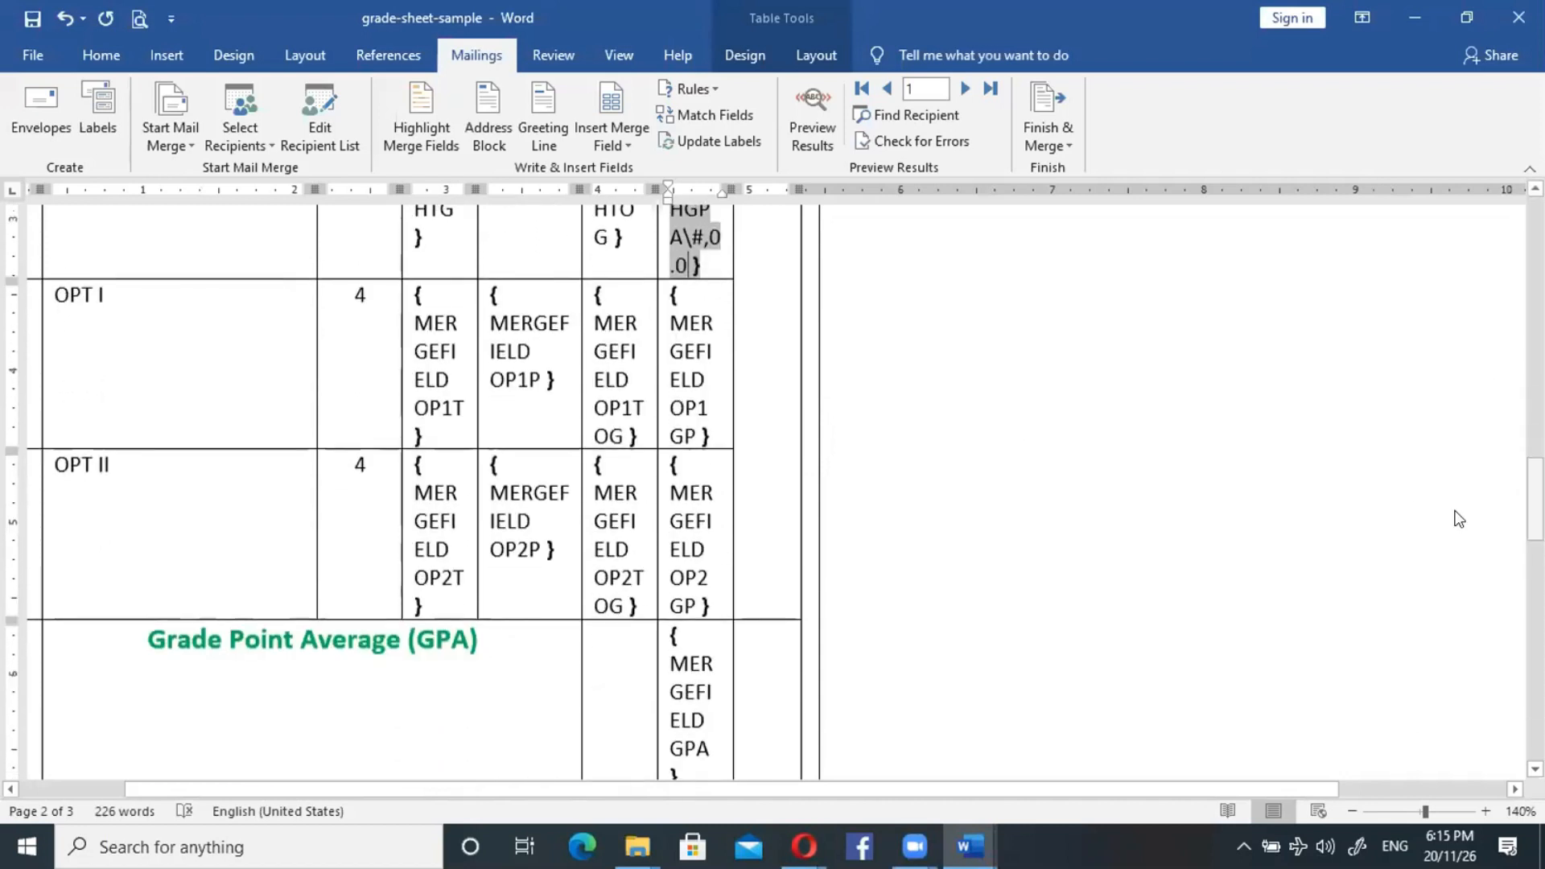
click(697, 428)
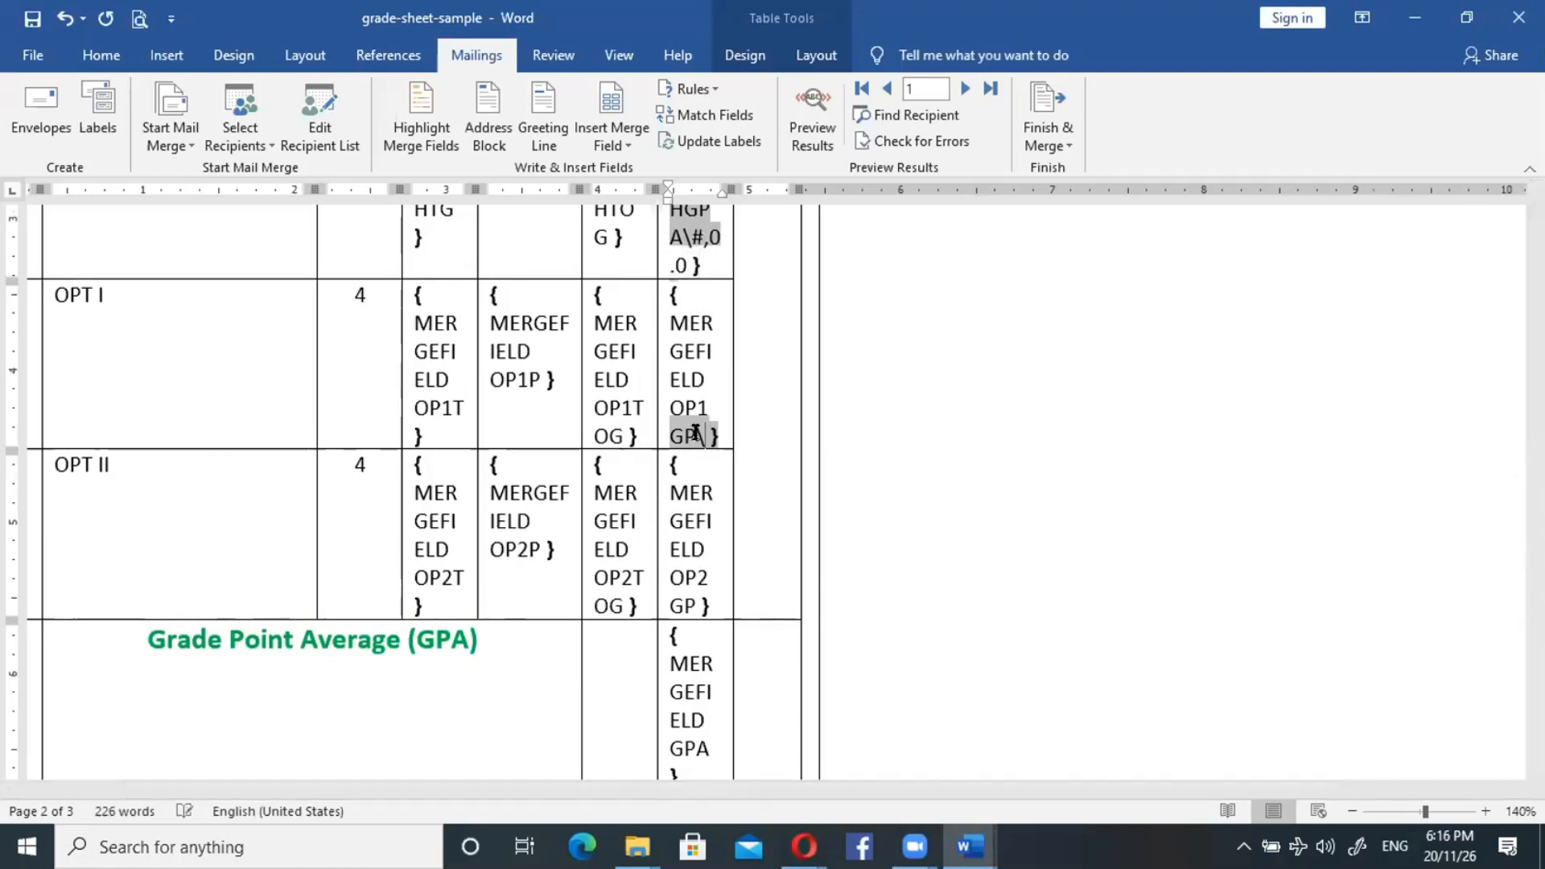
text(\#)
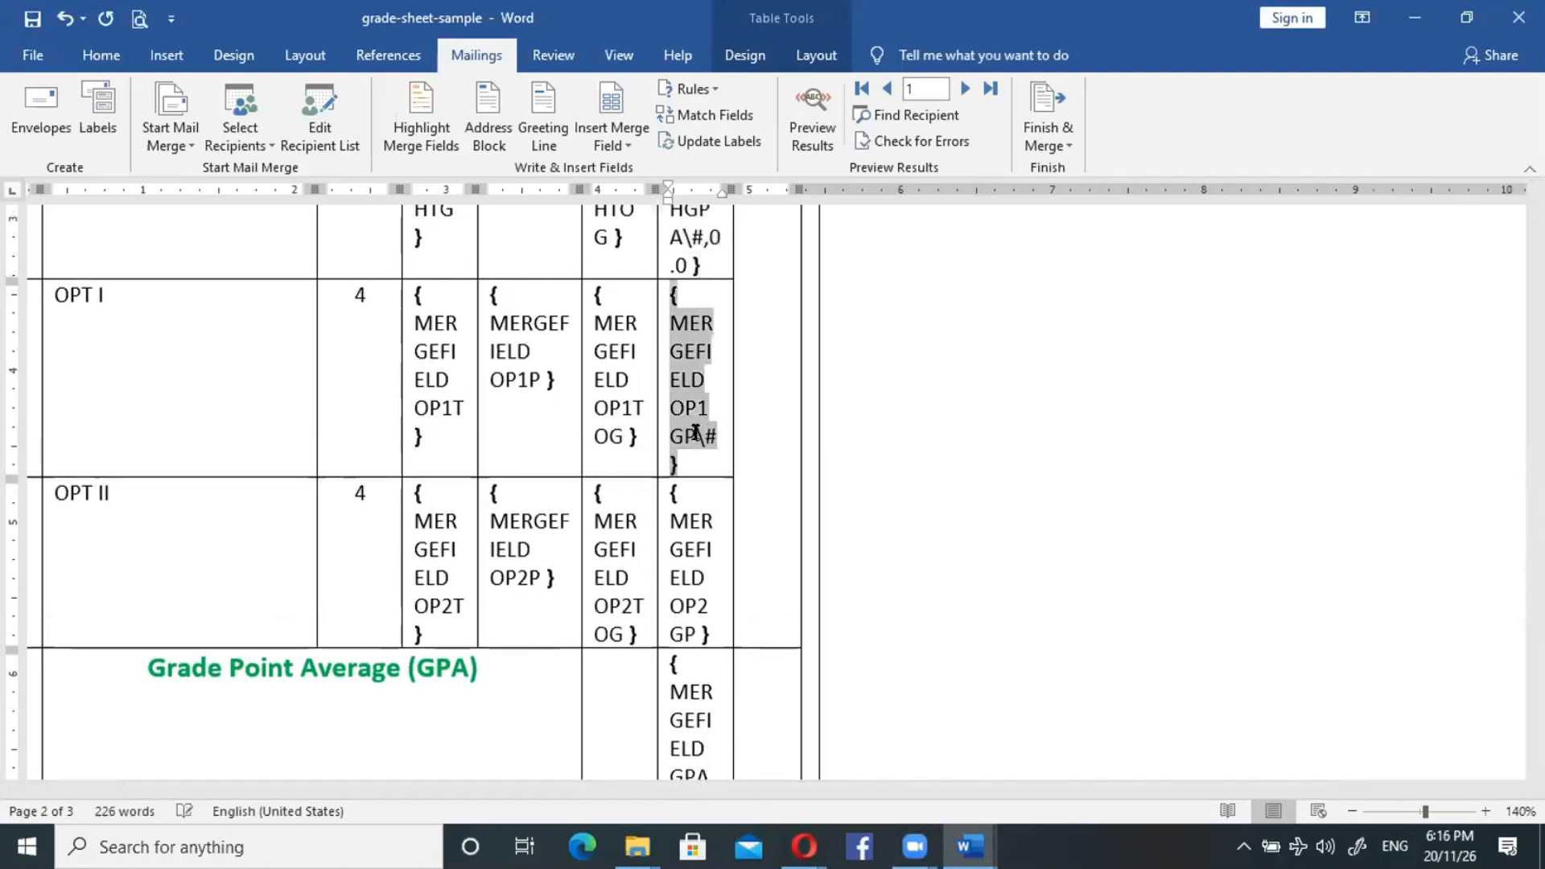
text( 0.0)
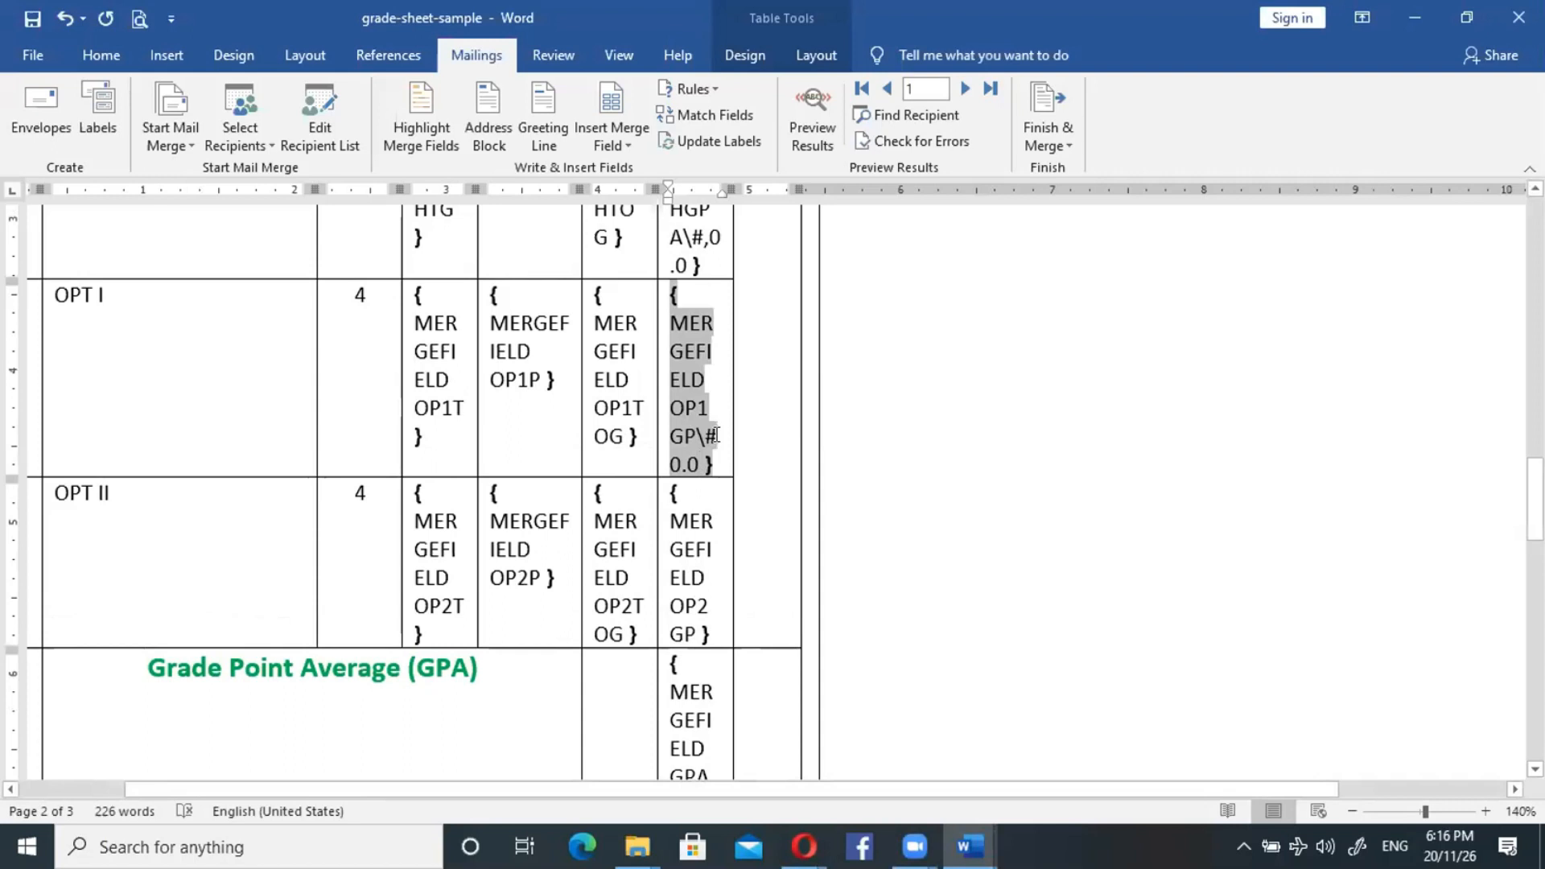
Append the switch \#,0.0 after OP2GP in the OPT II Grade Point field code.
click(690, 629)
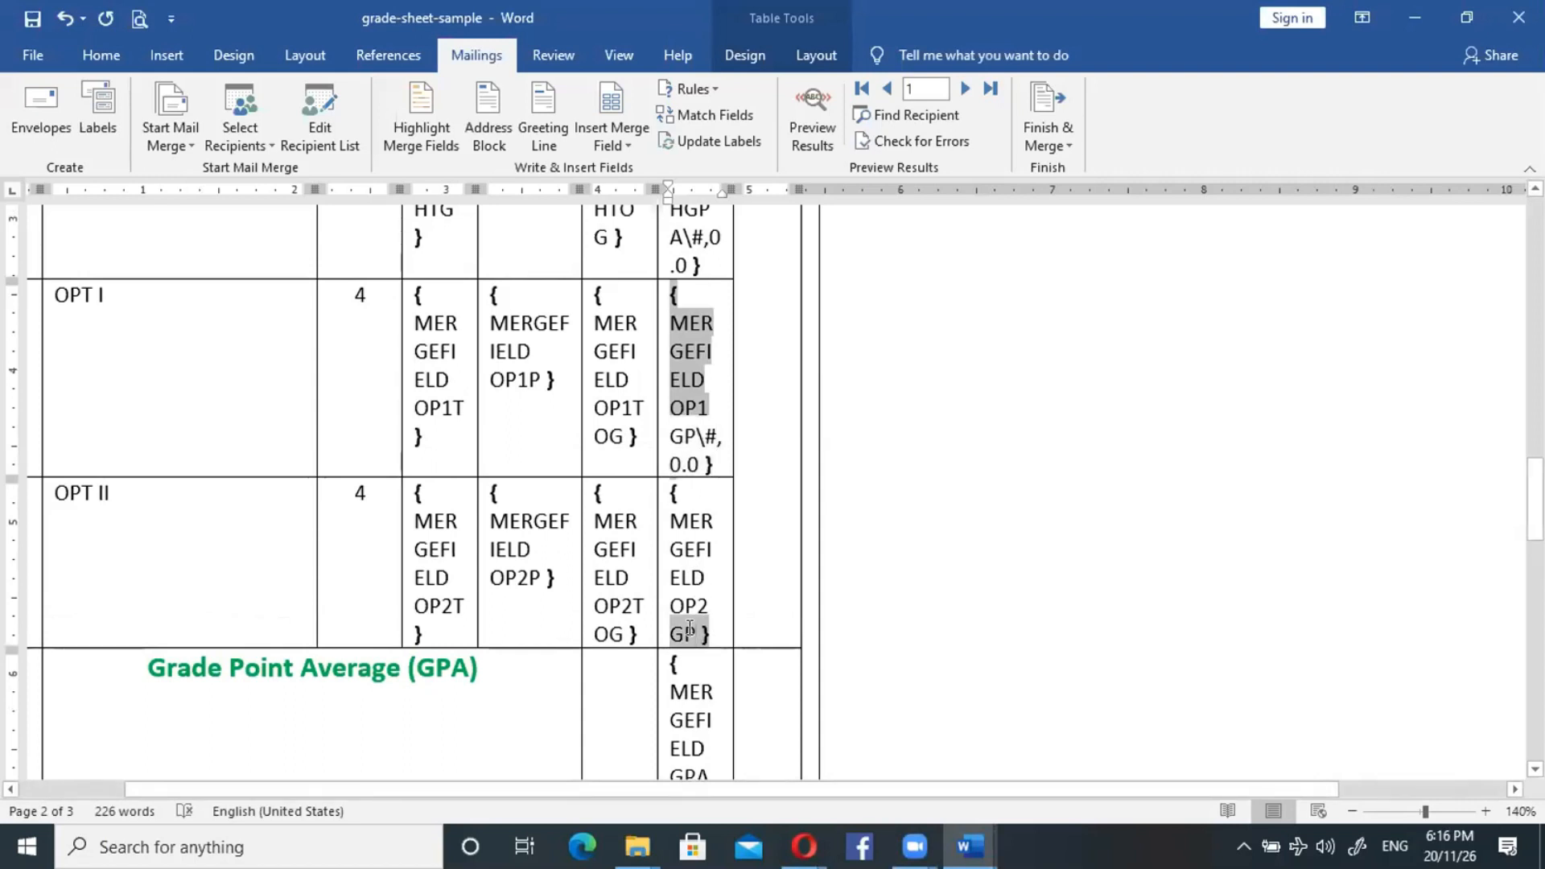
text(\)
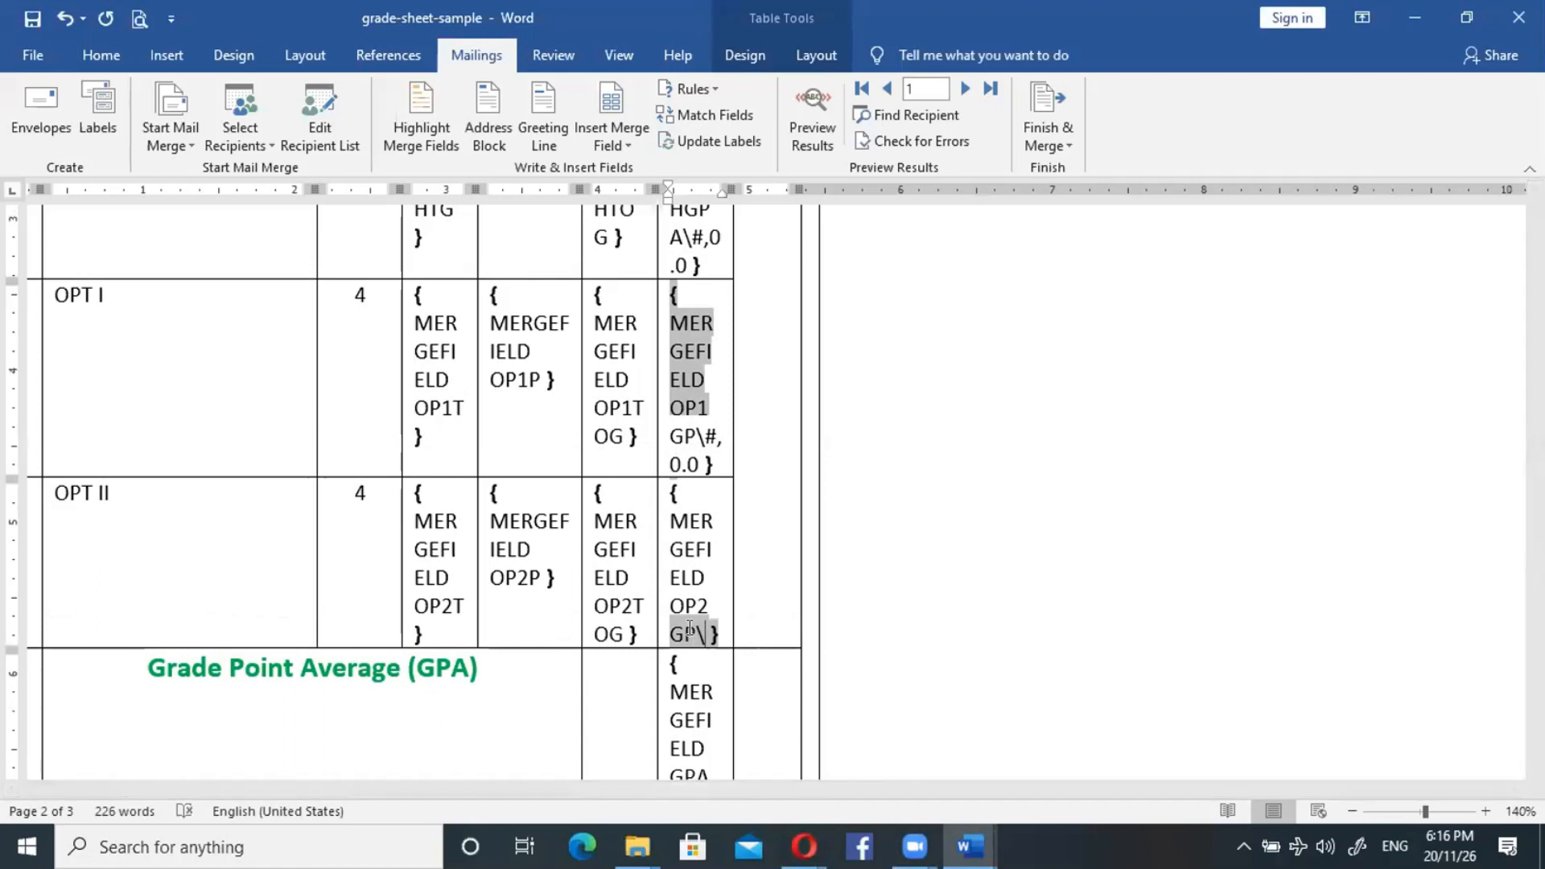
text(#,0.0)
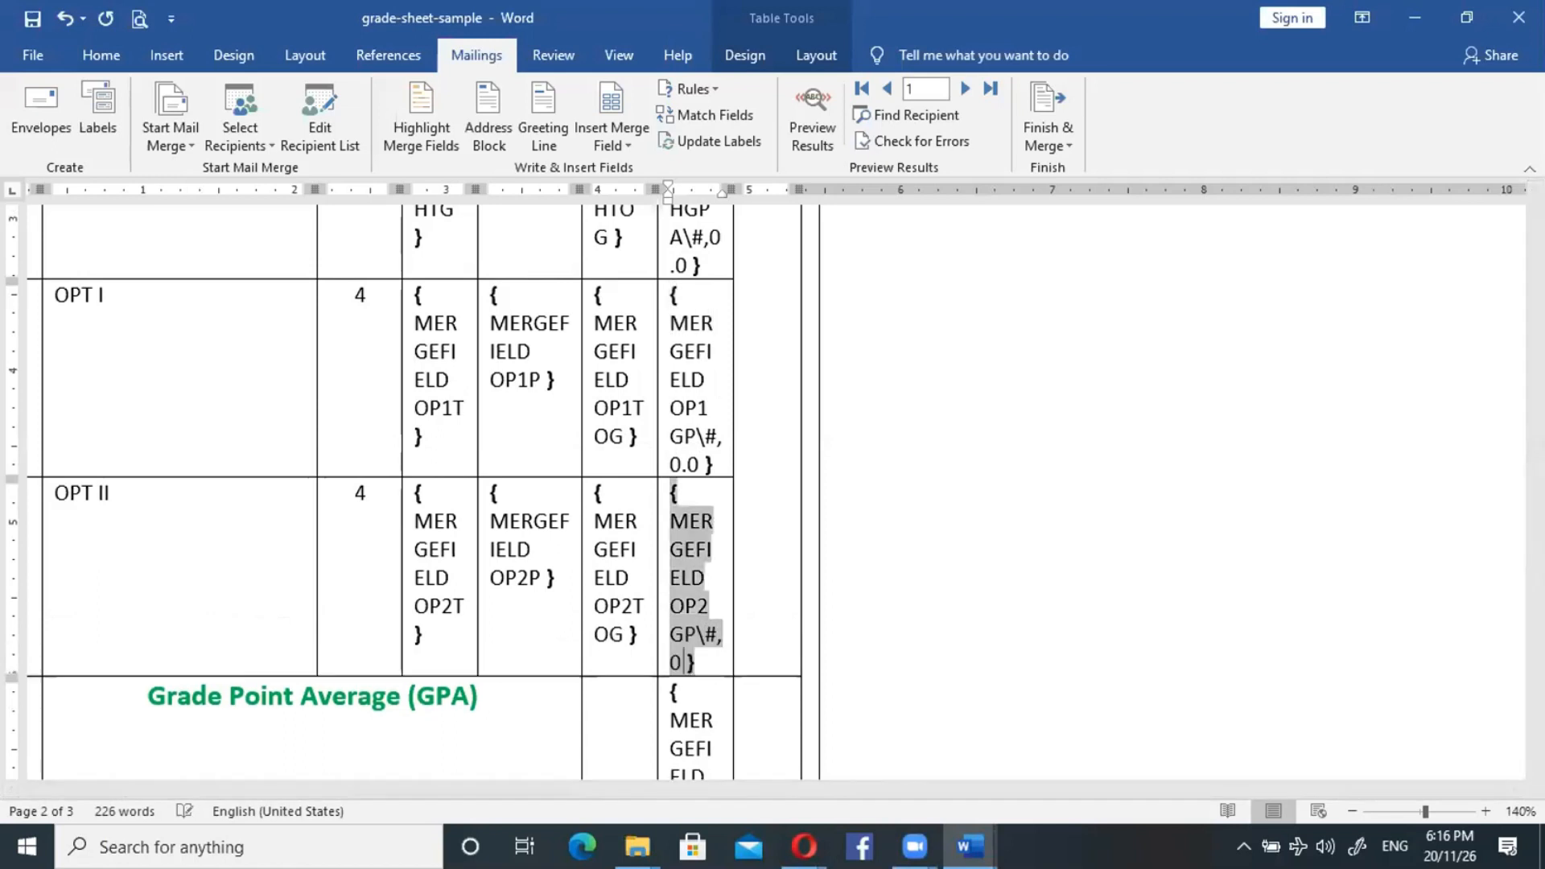
Append the switch \#,0.0 after GPA in the field code of the Grade Point Average (GPA) row.
drag(1535, 517, 1535, 565)
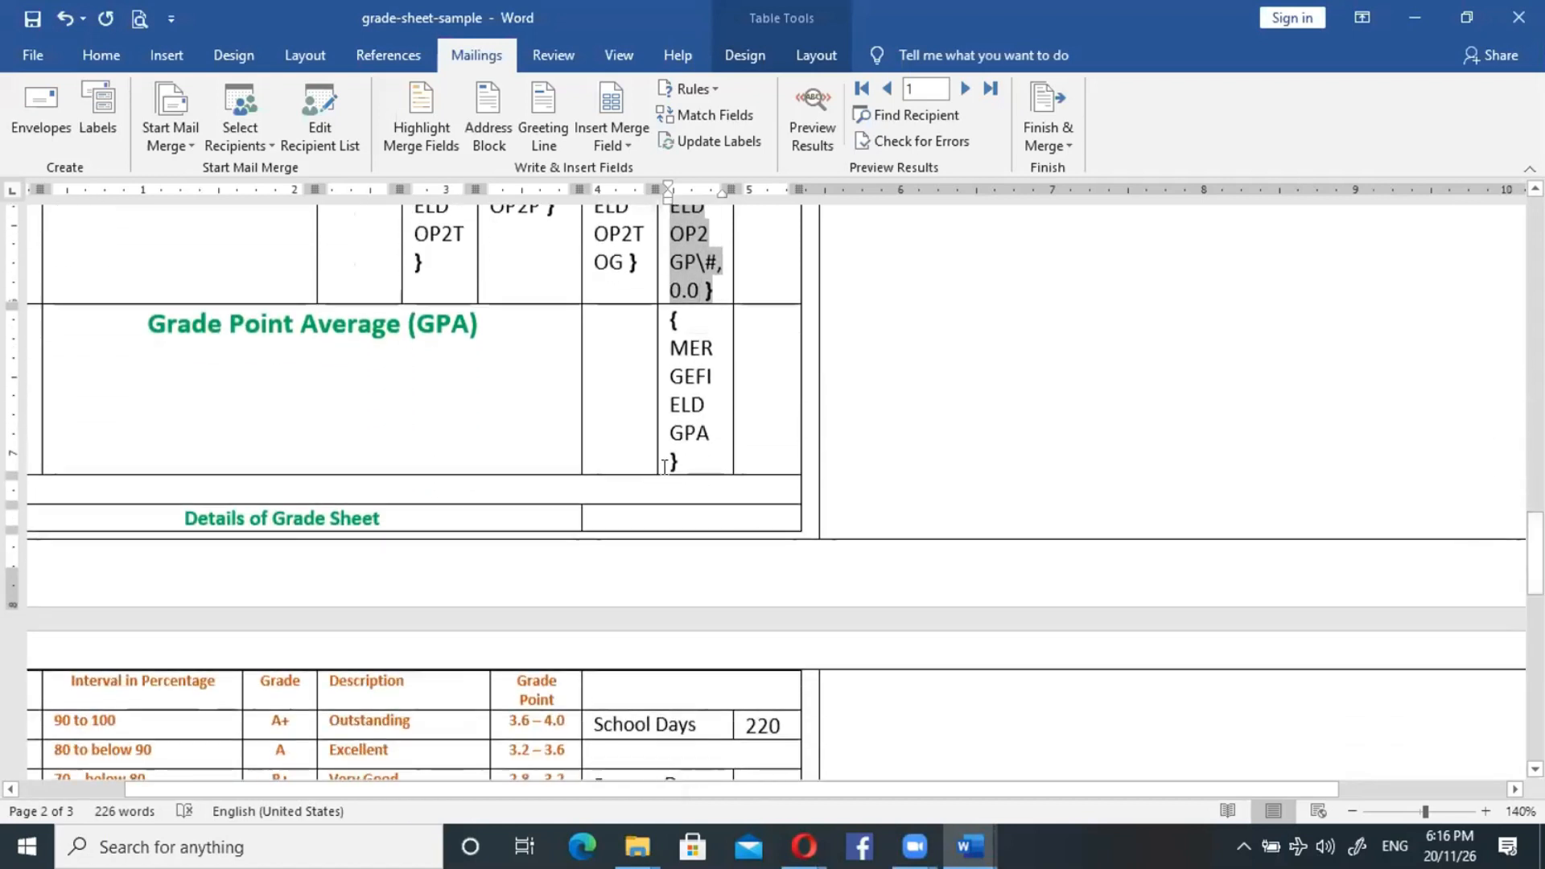
click(707, 433)
text(\#,)
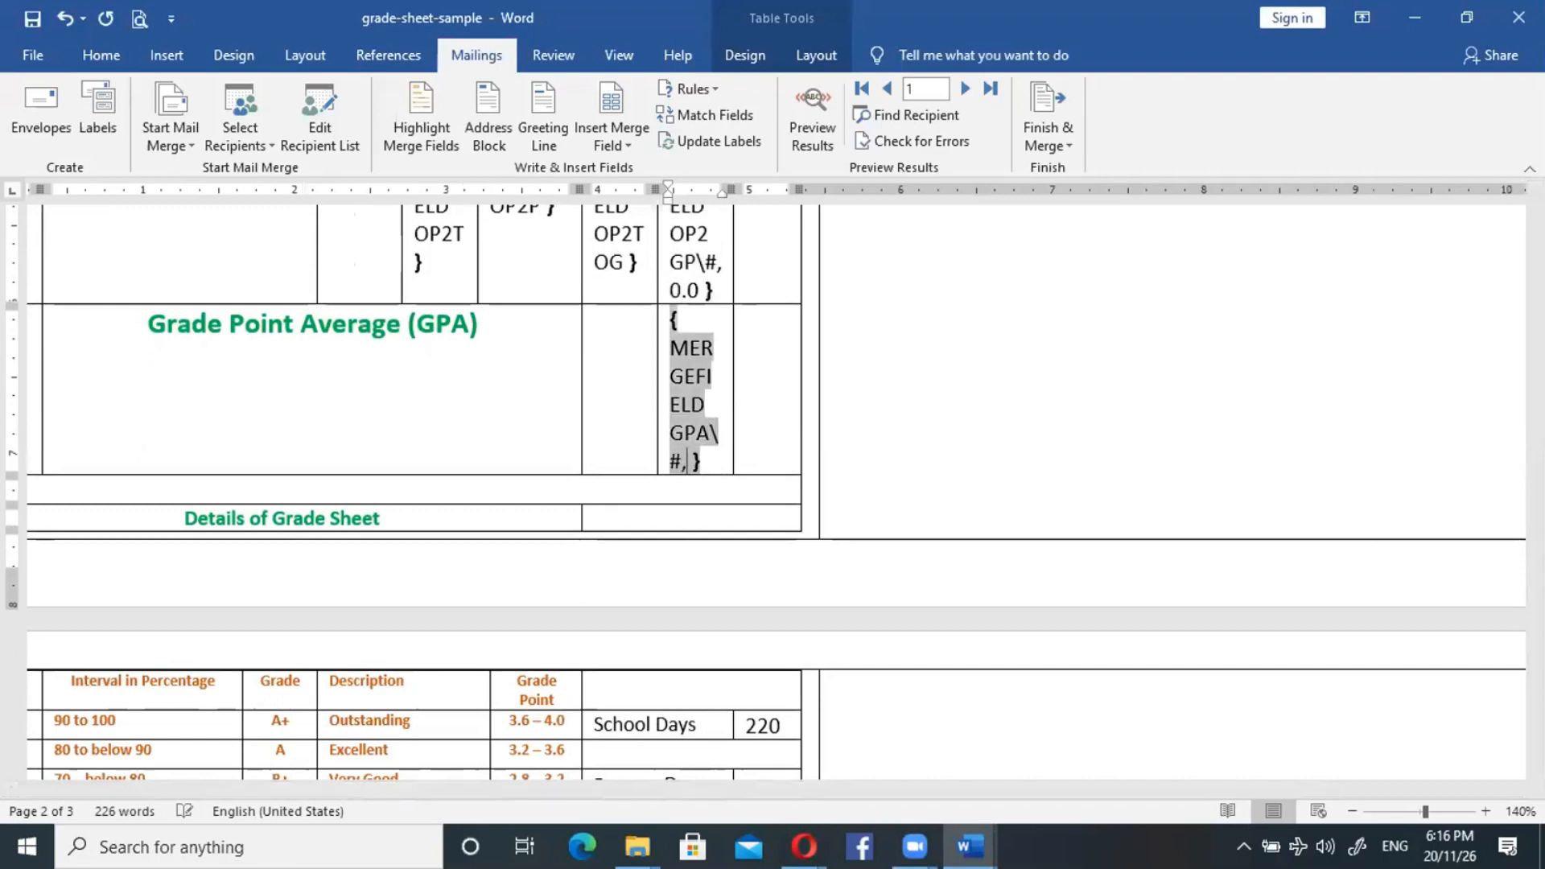
text(0.0)
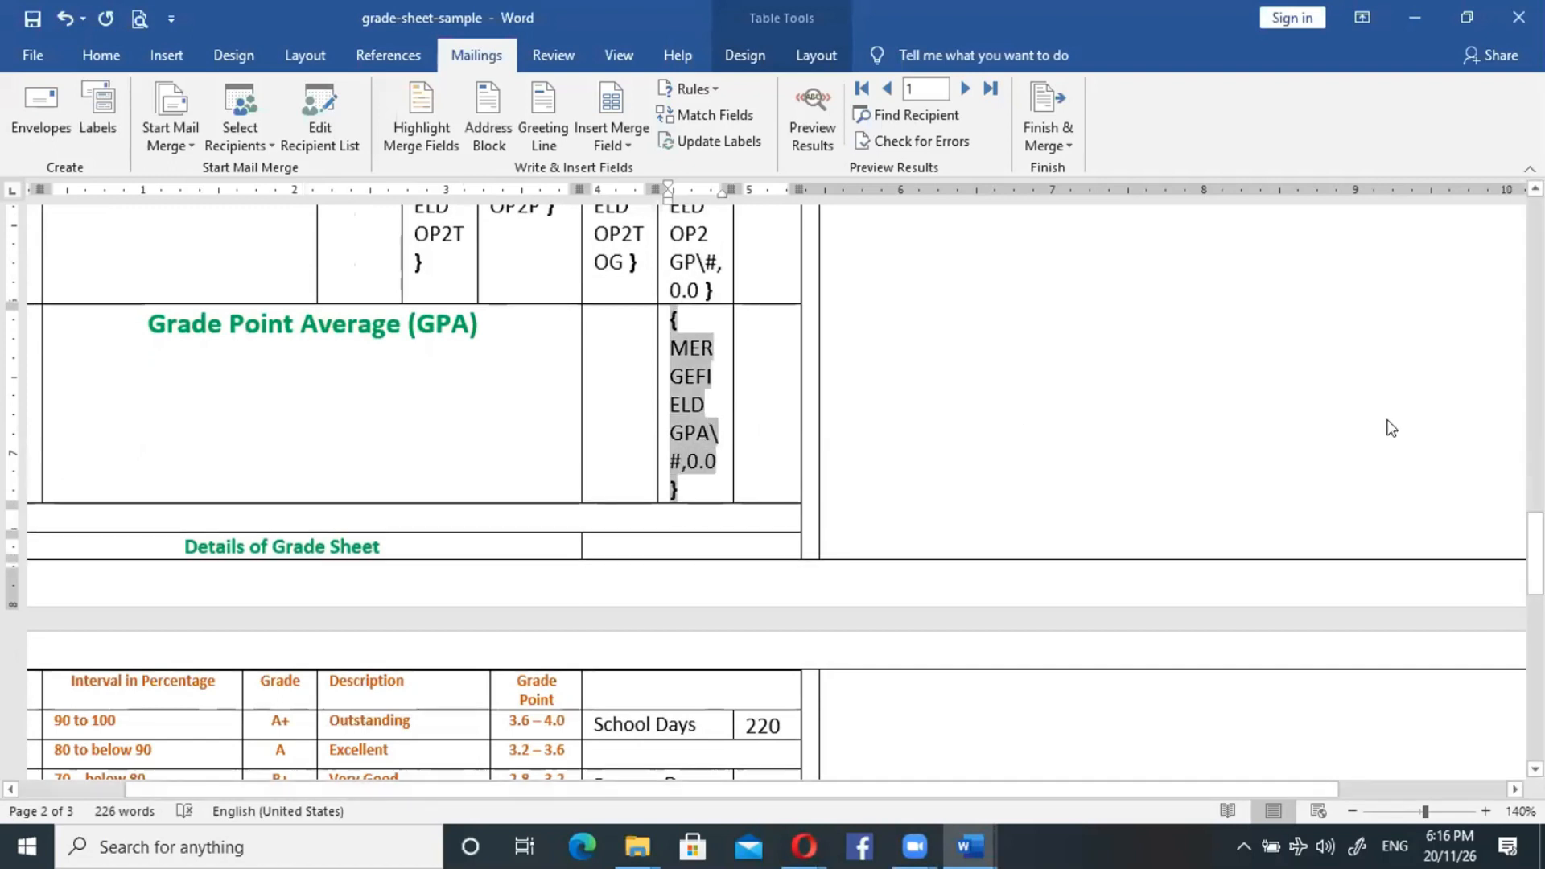
drag(1535, 554, 1535, 553)
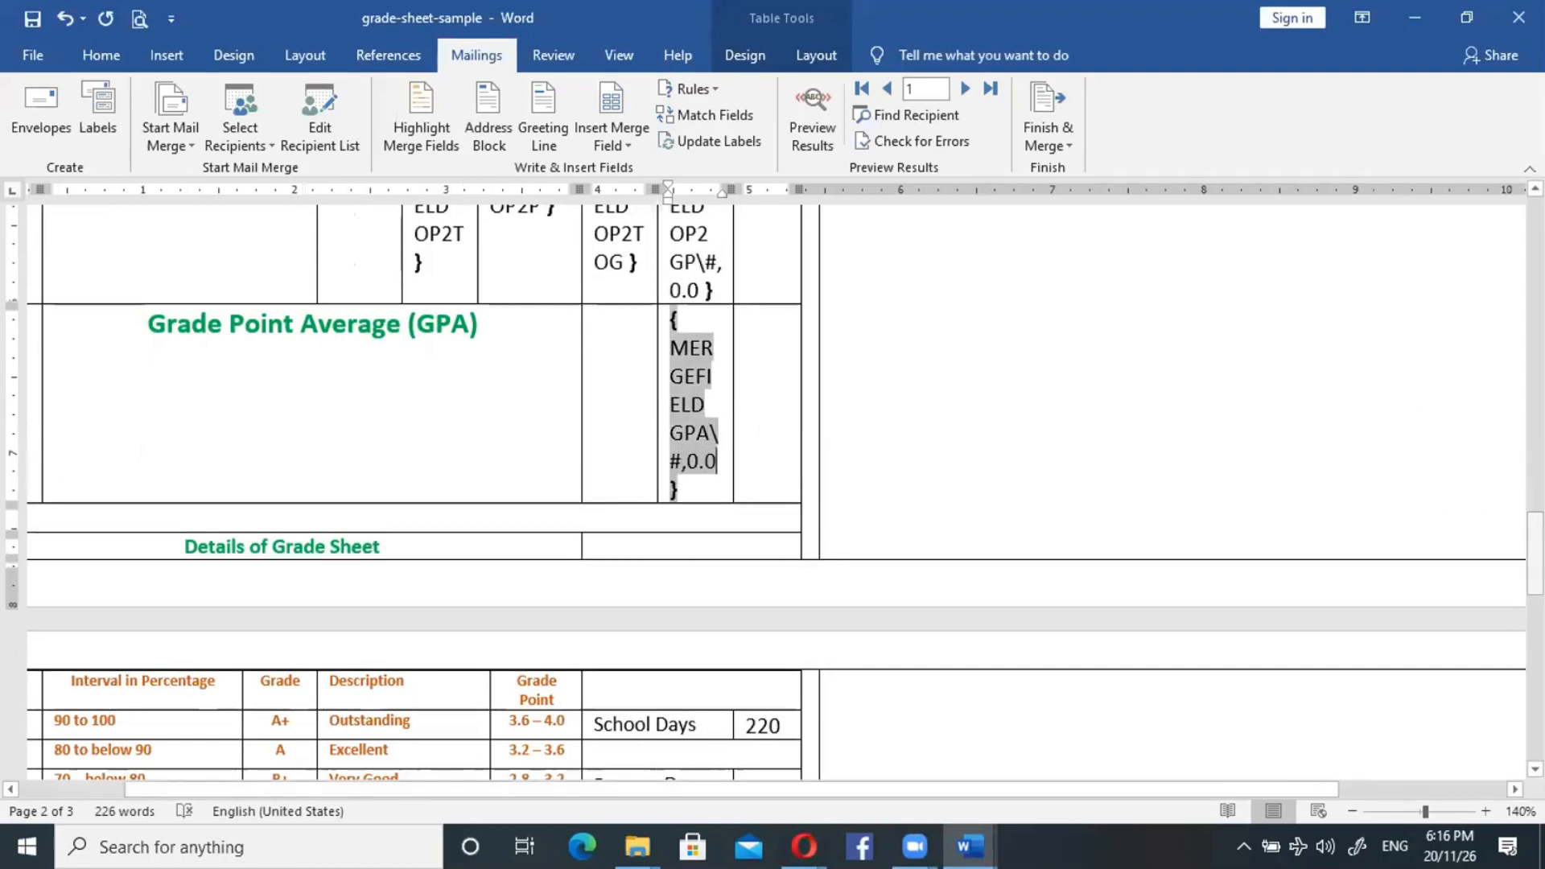
Hide the field codes throughout the document and preview the merge results in the grade table.
key(ctrl+F9)
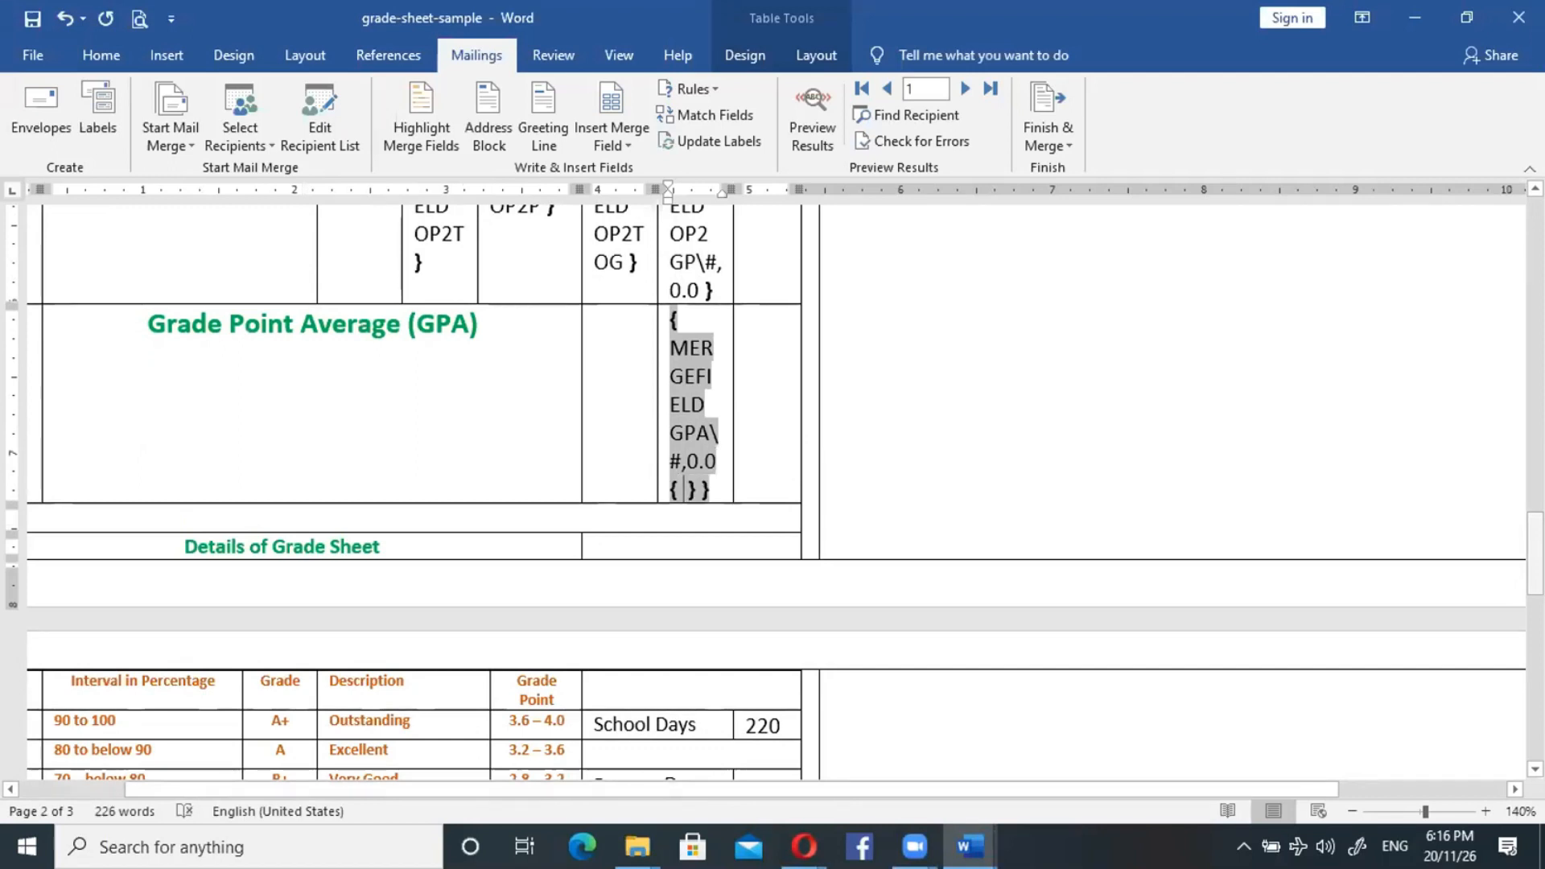
key(ctrl+z)
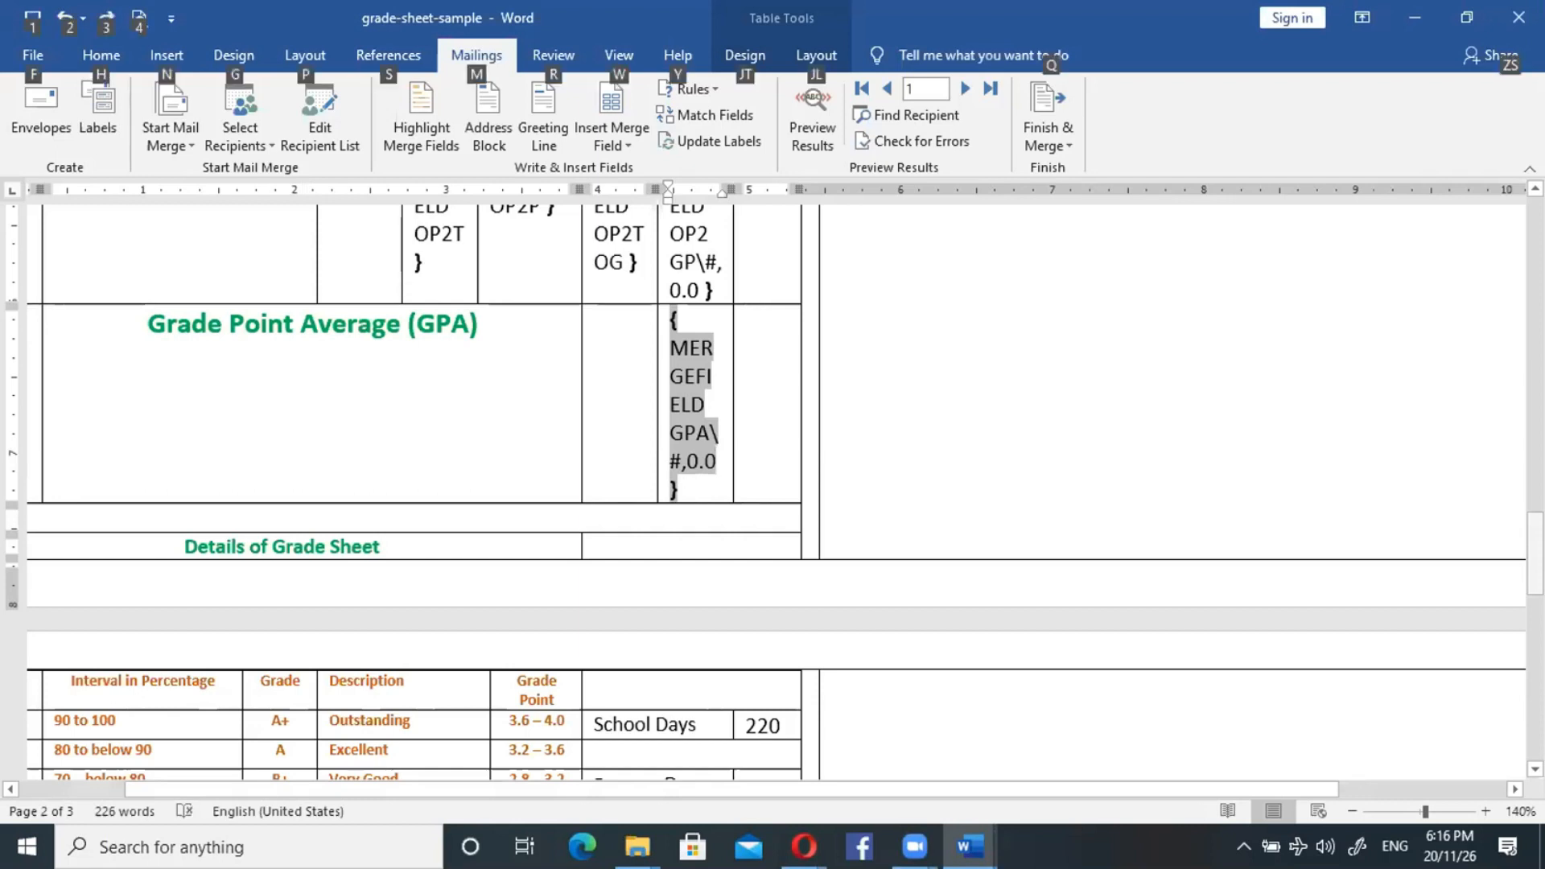
key(alt+F9)
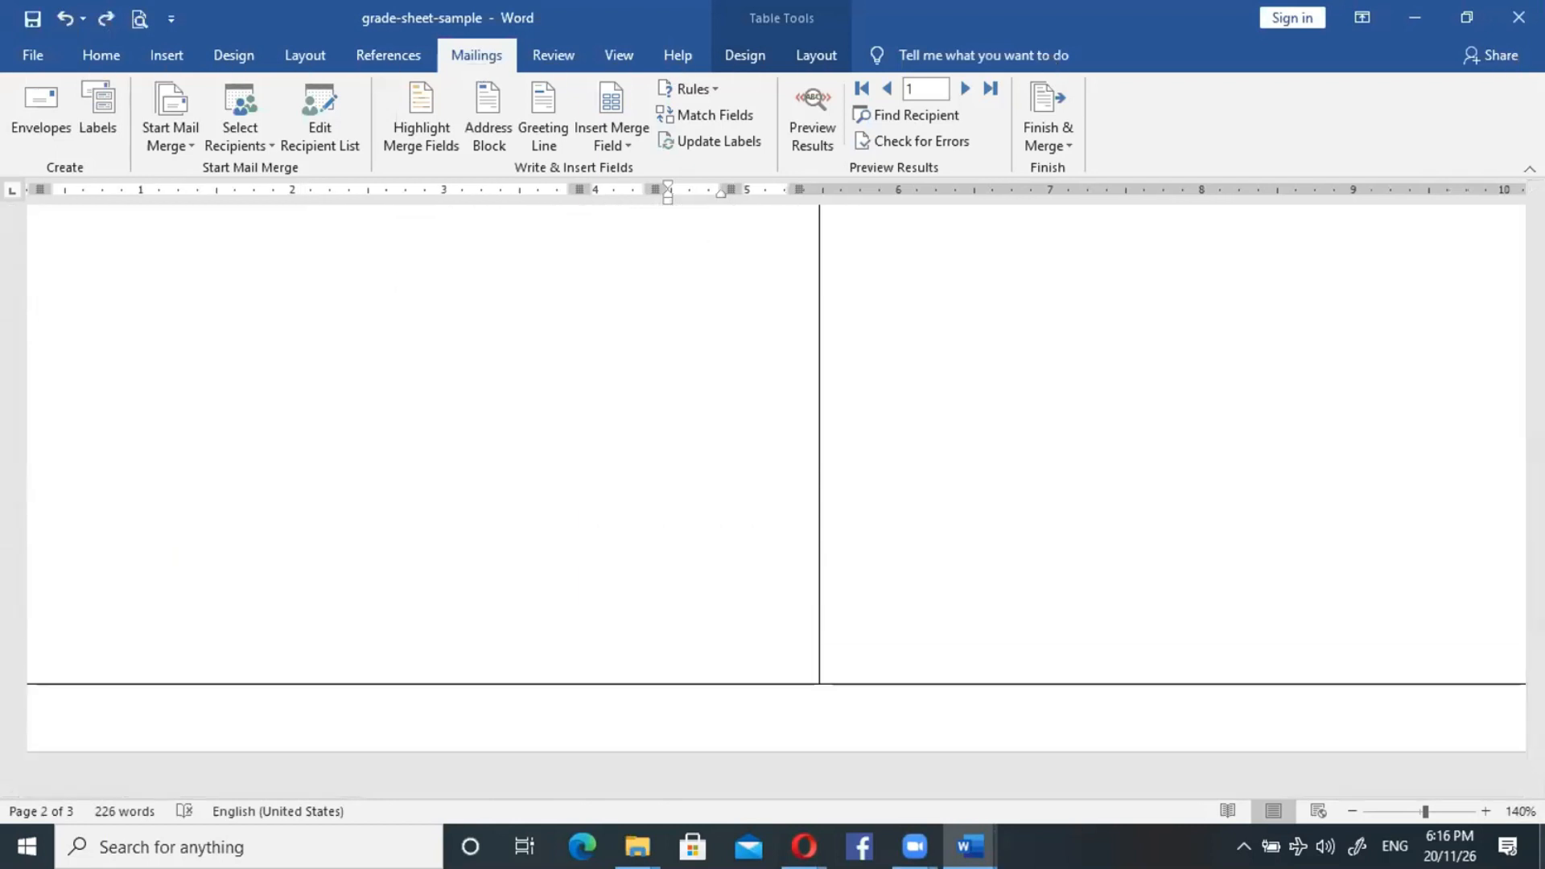
scroll(776, 492, up, 5)
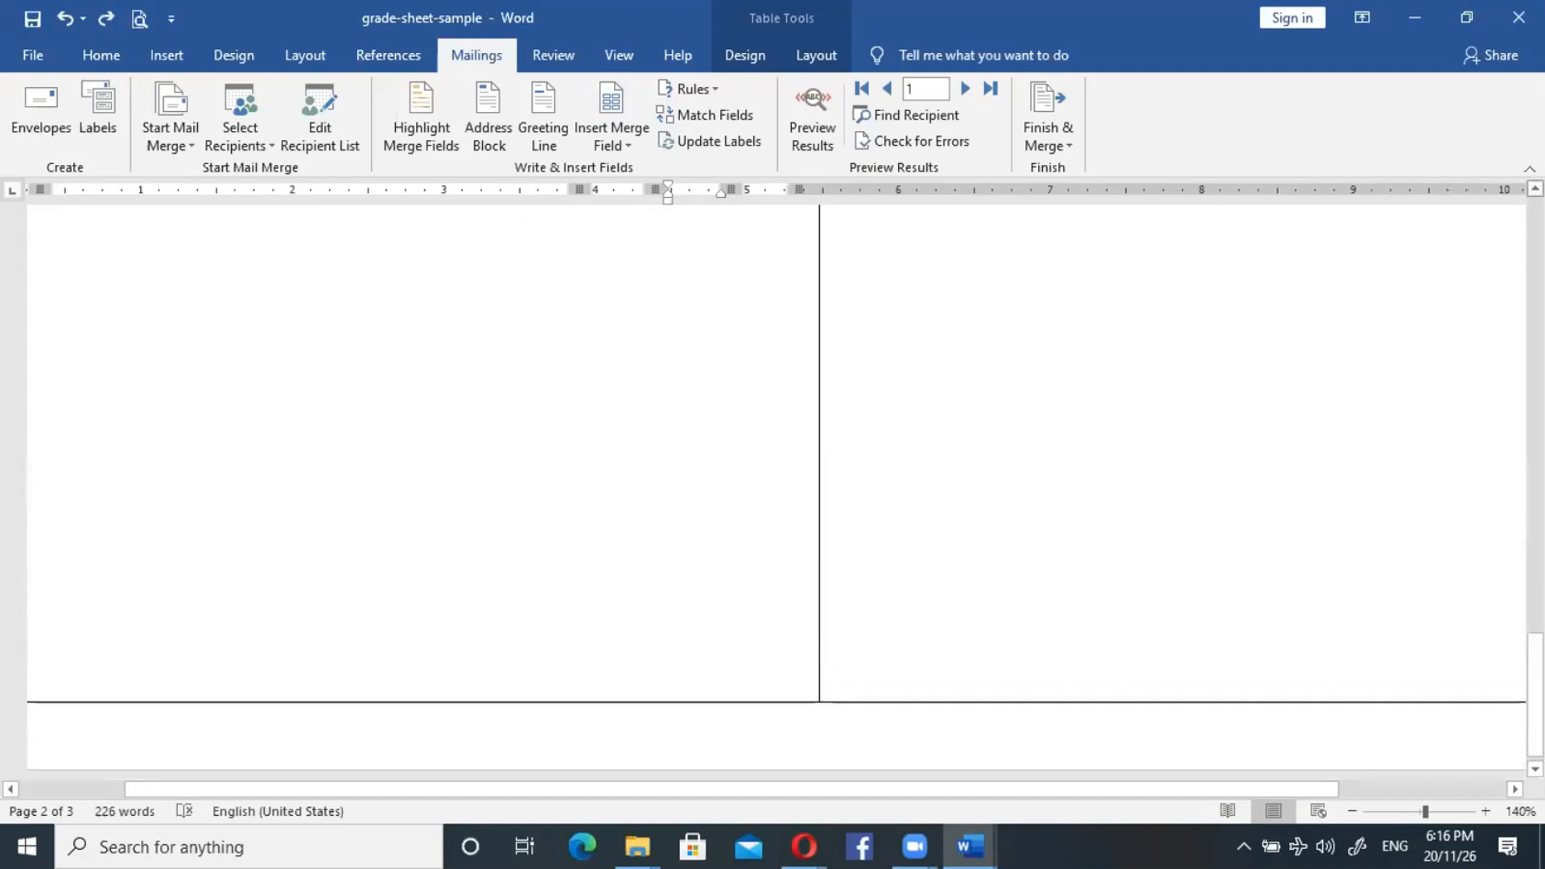
scroll(776, 492, up, 6)
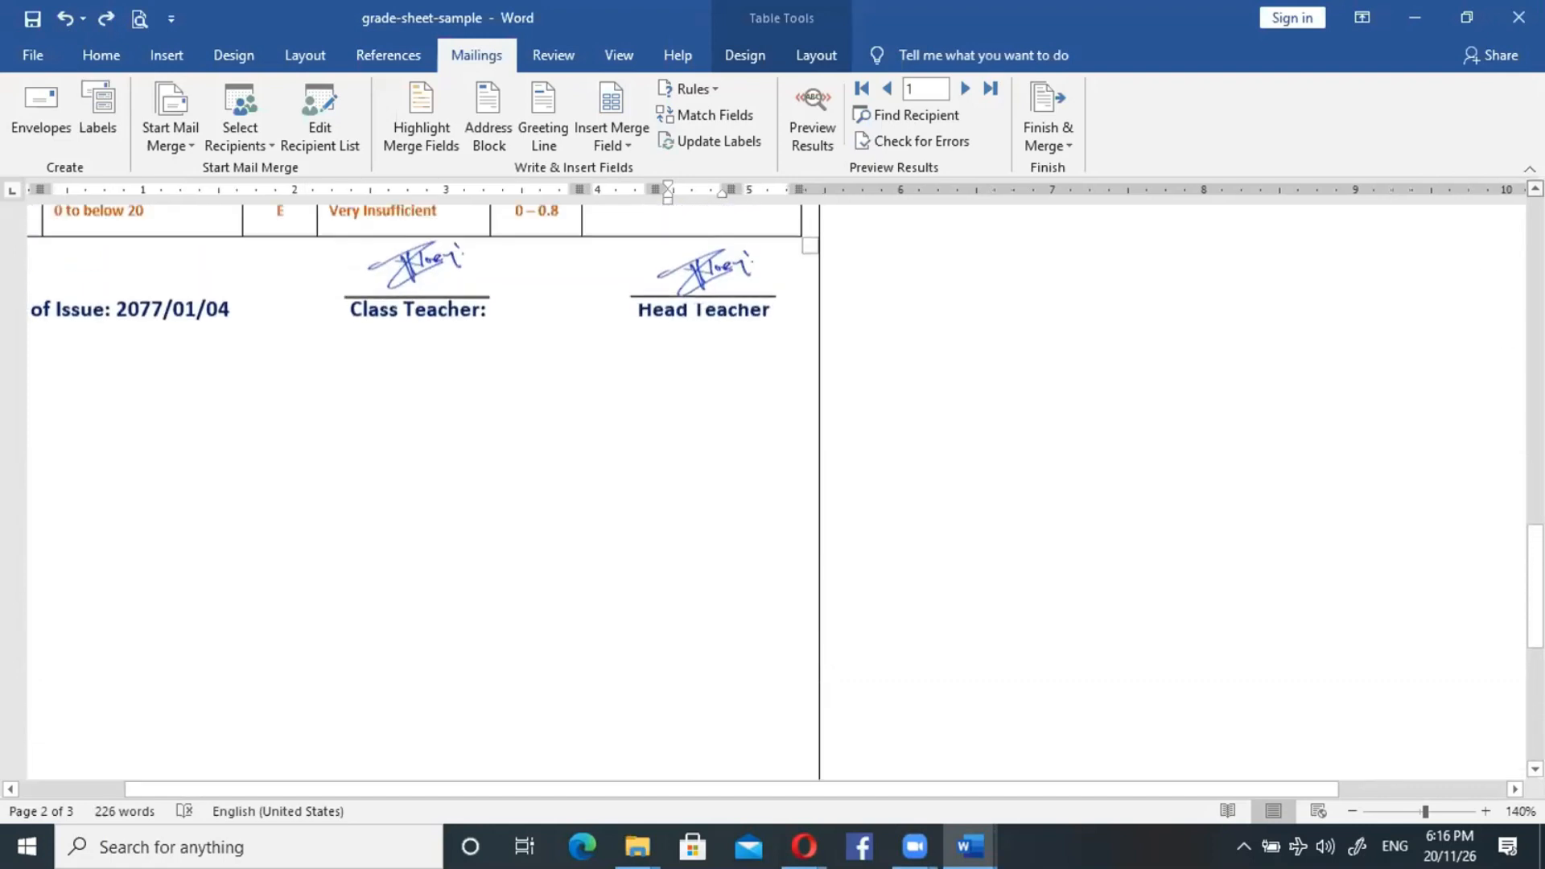
scroll(776, 492, up, 7)
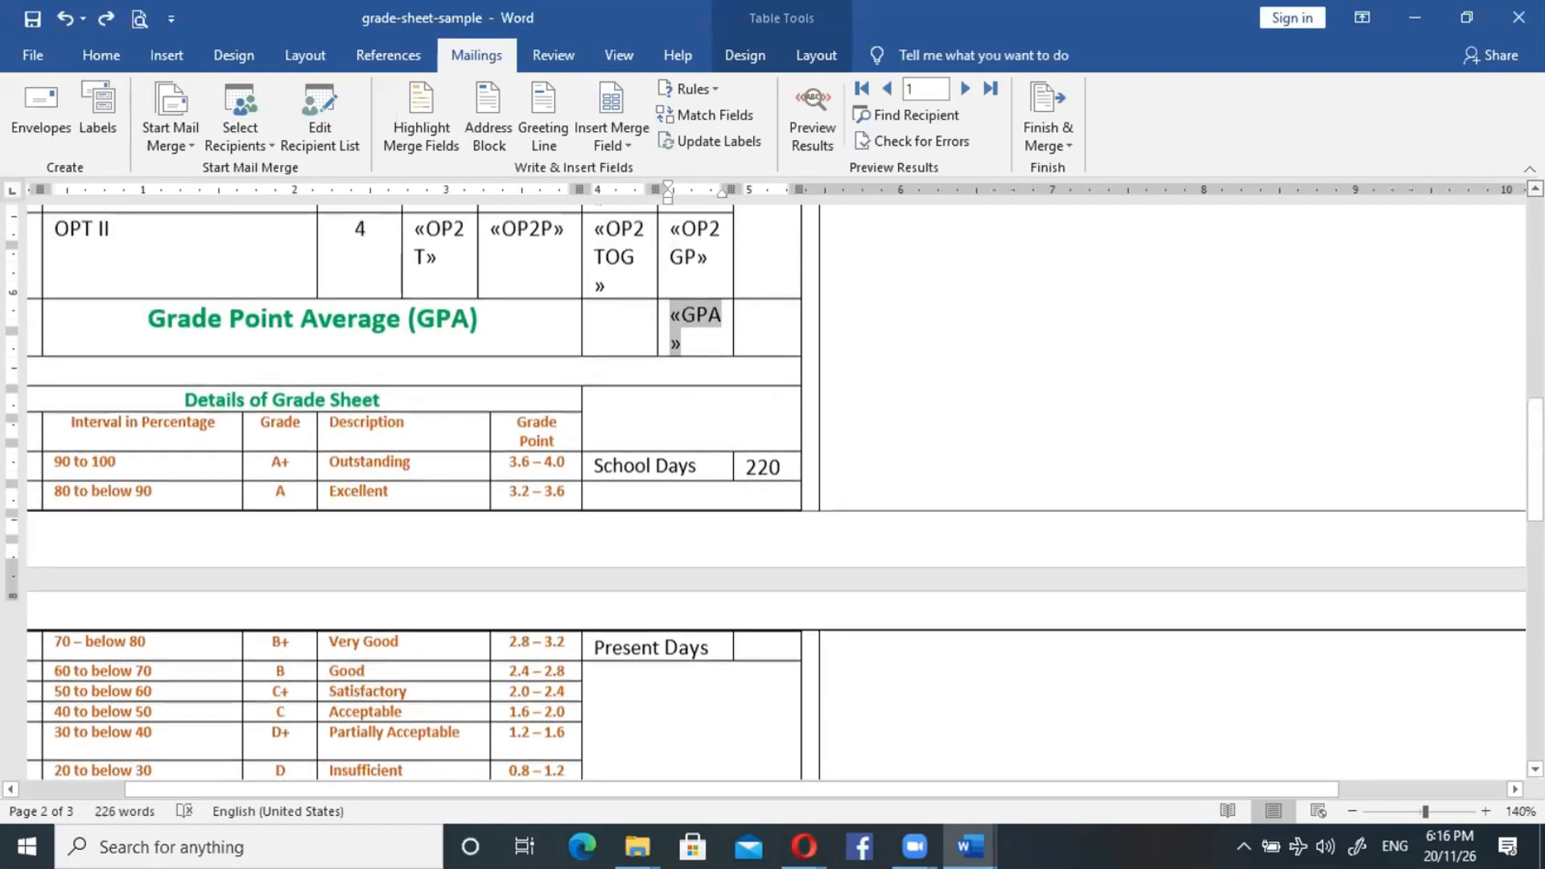
scroll(776, 493, up, 3)
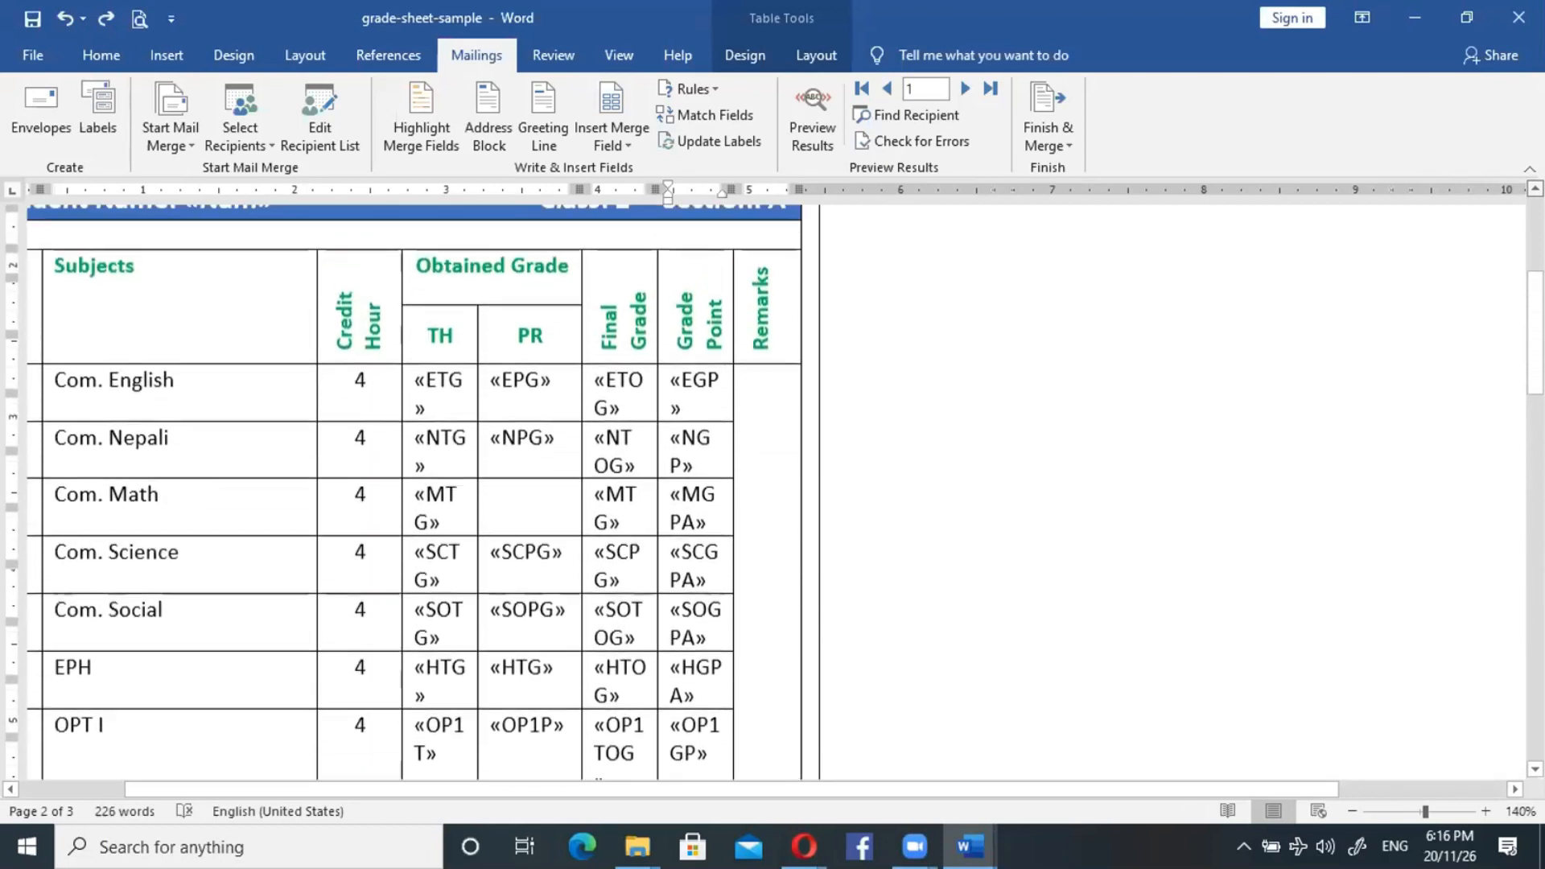
click(804, 129)
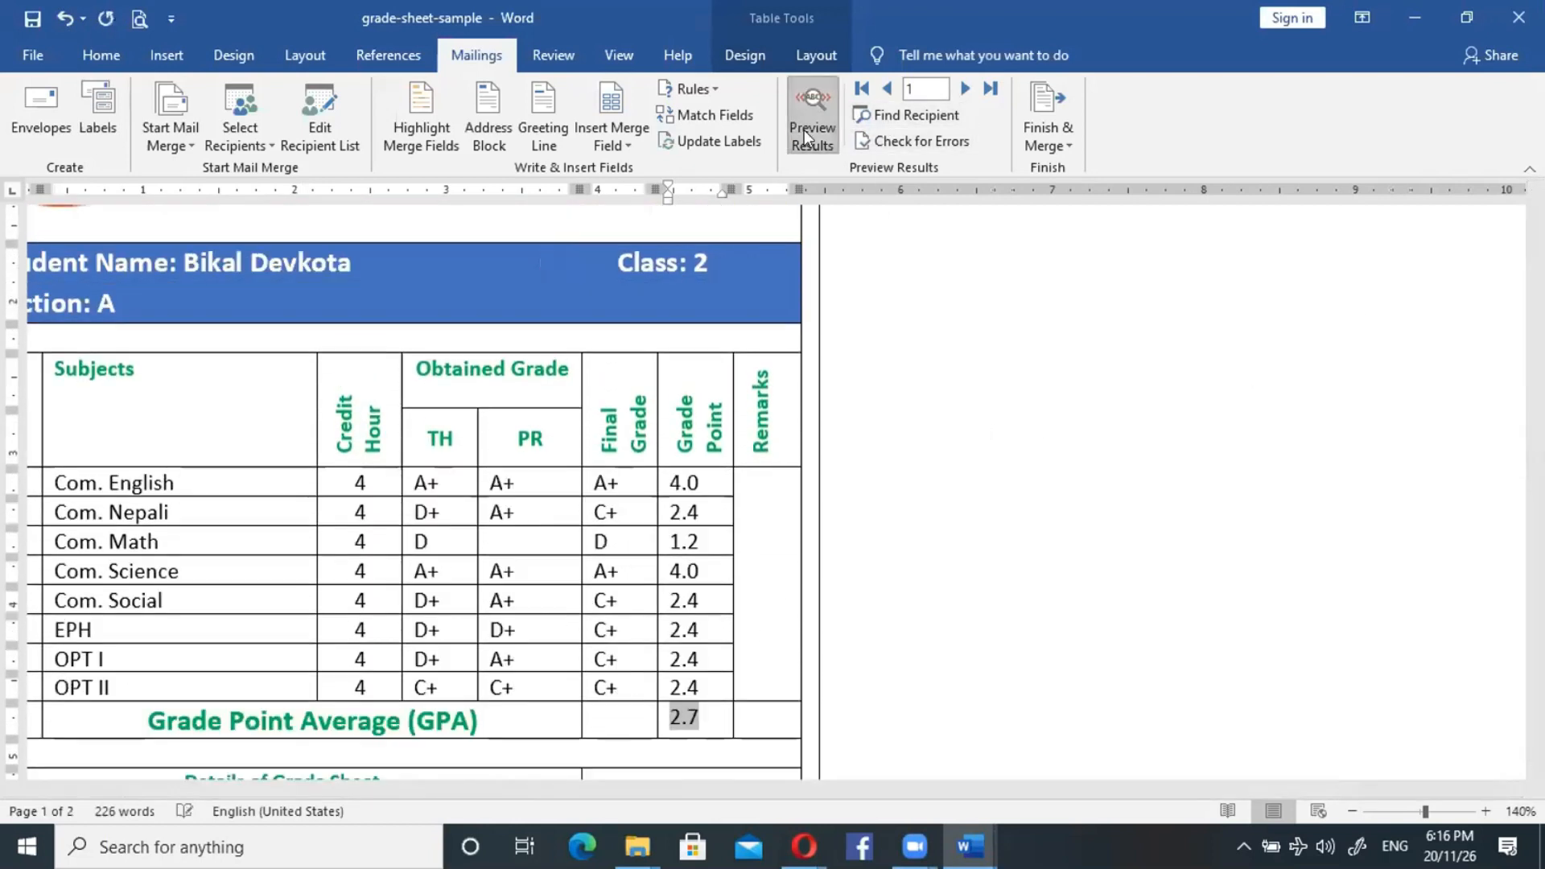
drag(1535, 299, 1535, 331)
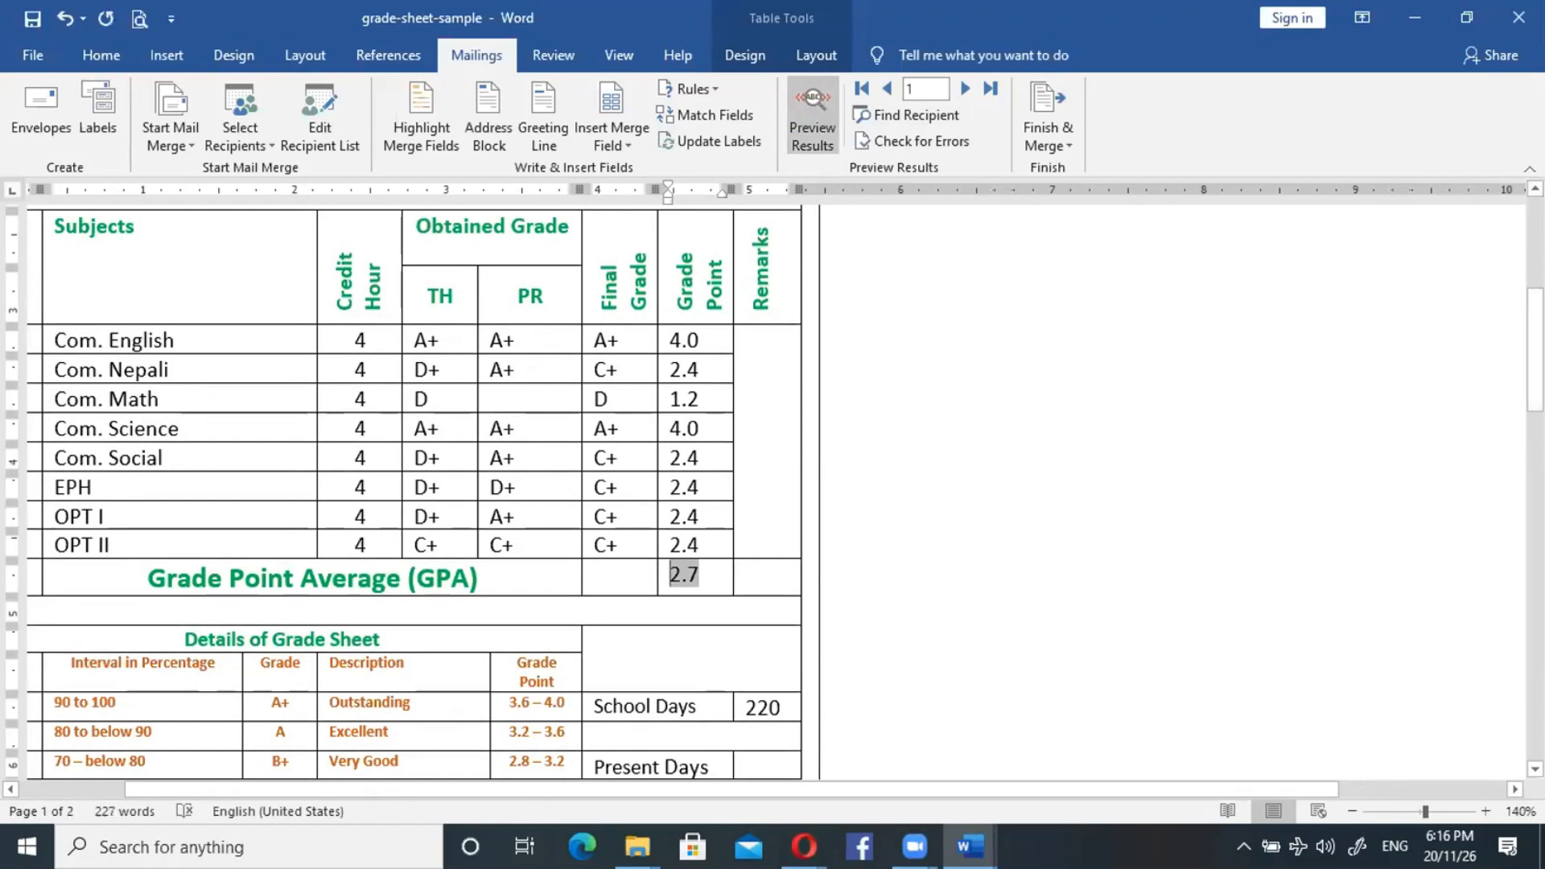
Delete the extra spaces before "Class:" in the blue student details band so that Section fits on the same line.
drag(1422, 811, 1400, 815)
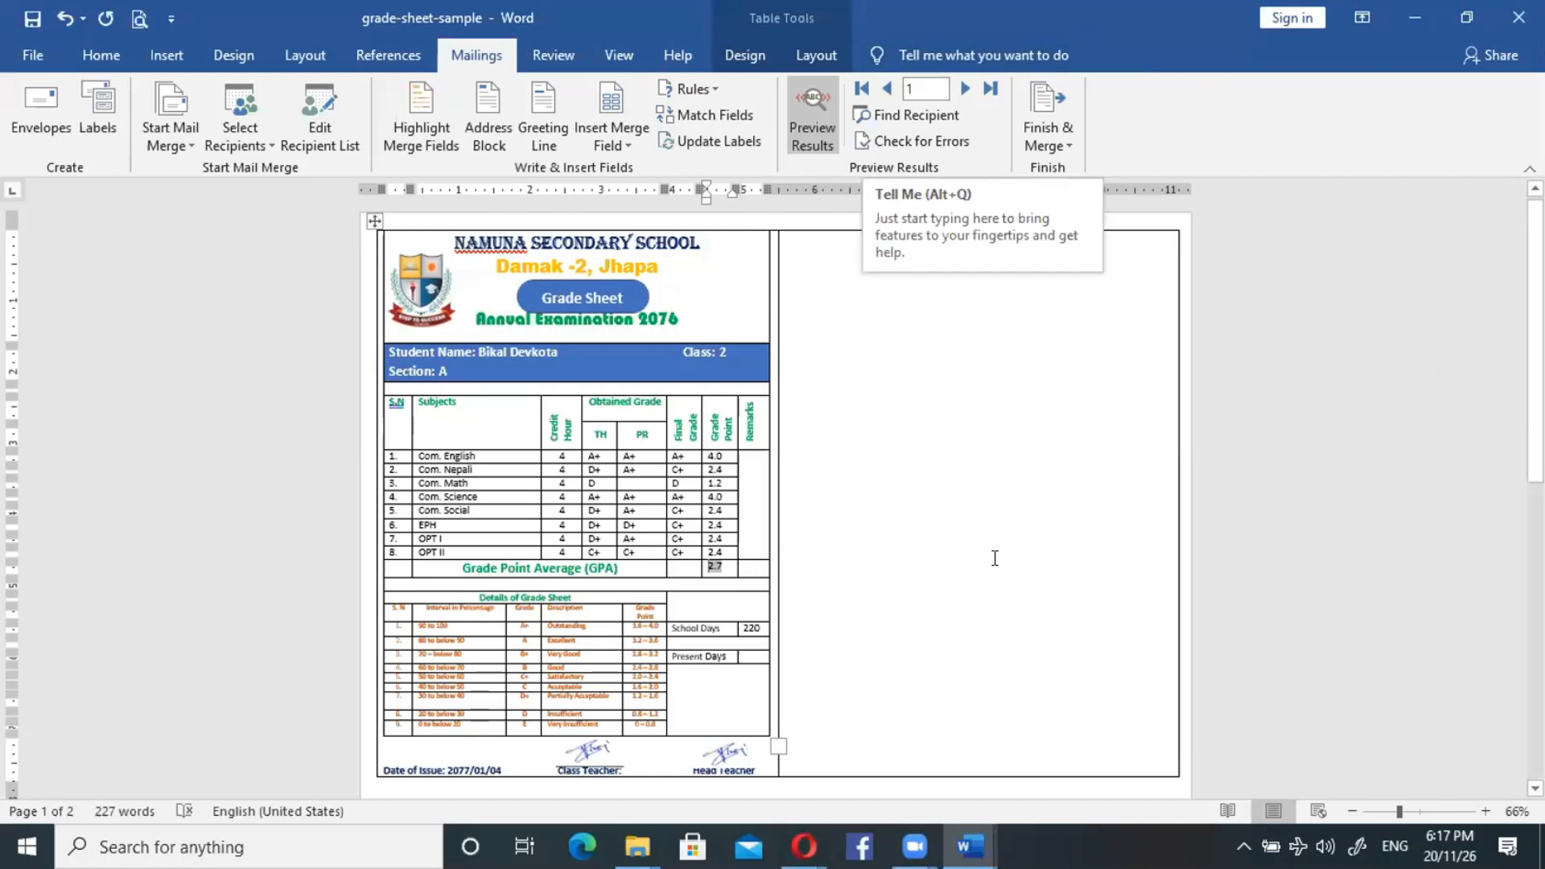
click(687, 358)
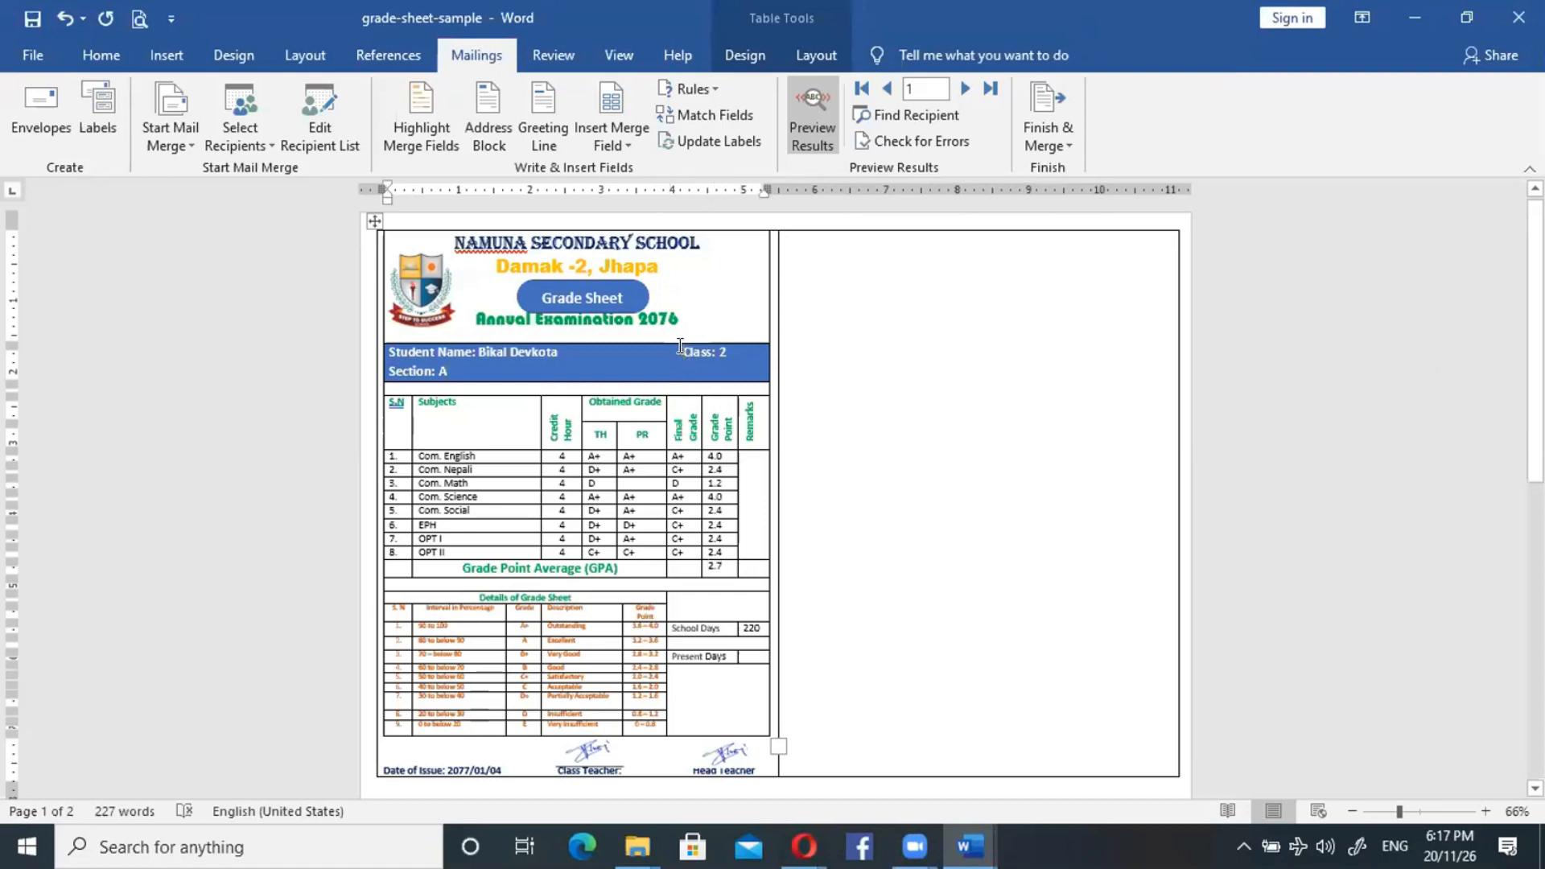
key(BackSpace)
key(BackSpace)
key(BackSpace)
key(BackSpace)
key(BackSpace)
key(BackSpace)
key(BackSpace)
key(BackSpace)
key(BackSpace)
key(BackSpace)
key(BackSpace)
key(BackSpace)
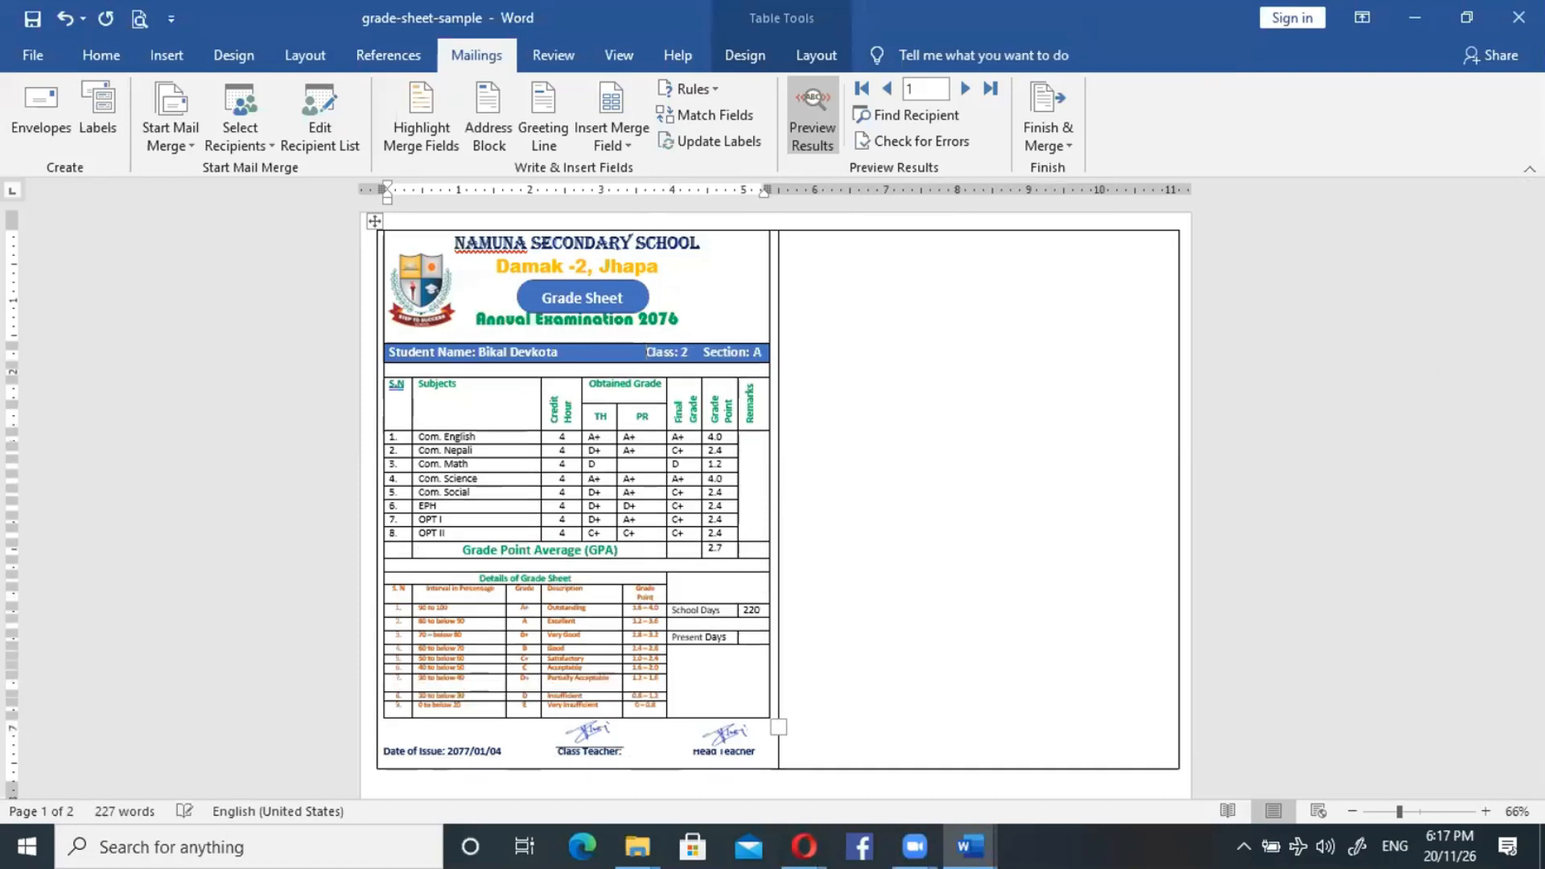
click(889, 417)
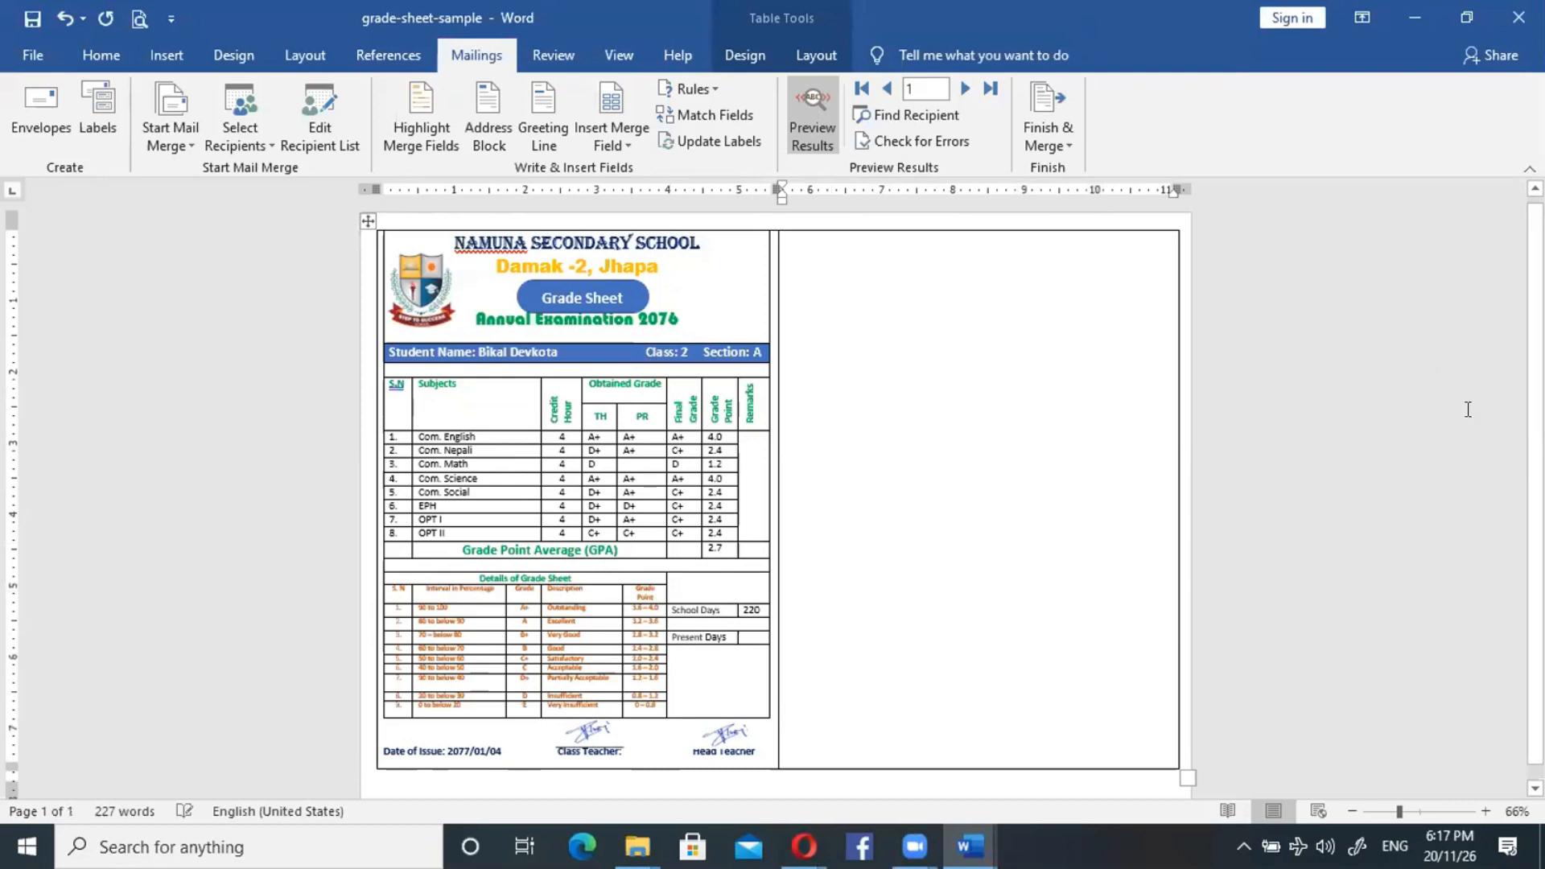
Update the labels to copy the grade sheet into the empty second half of the page, and check both sheets.
drag(1536, 411, 1535, 426)
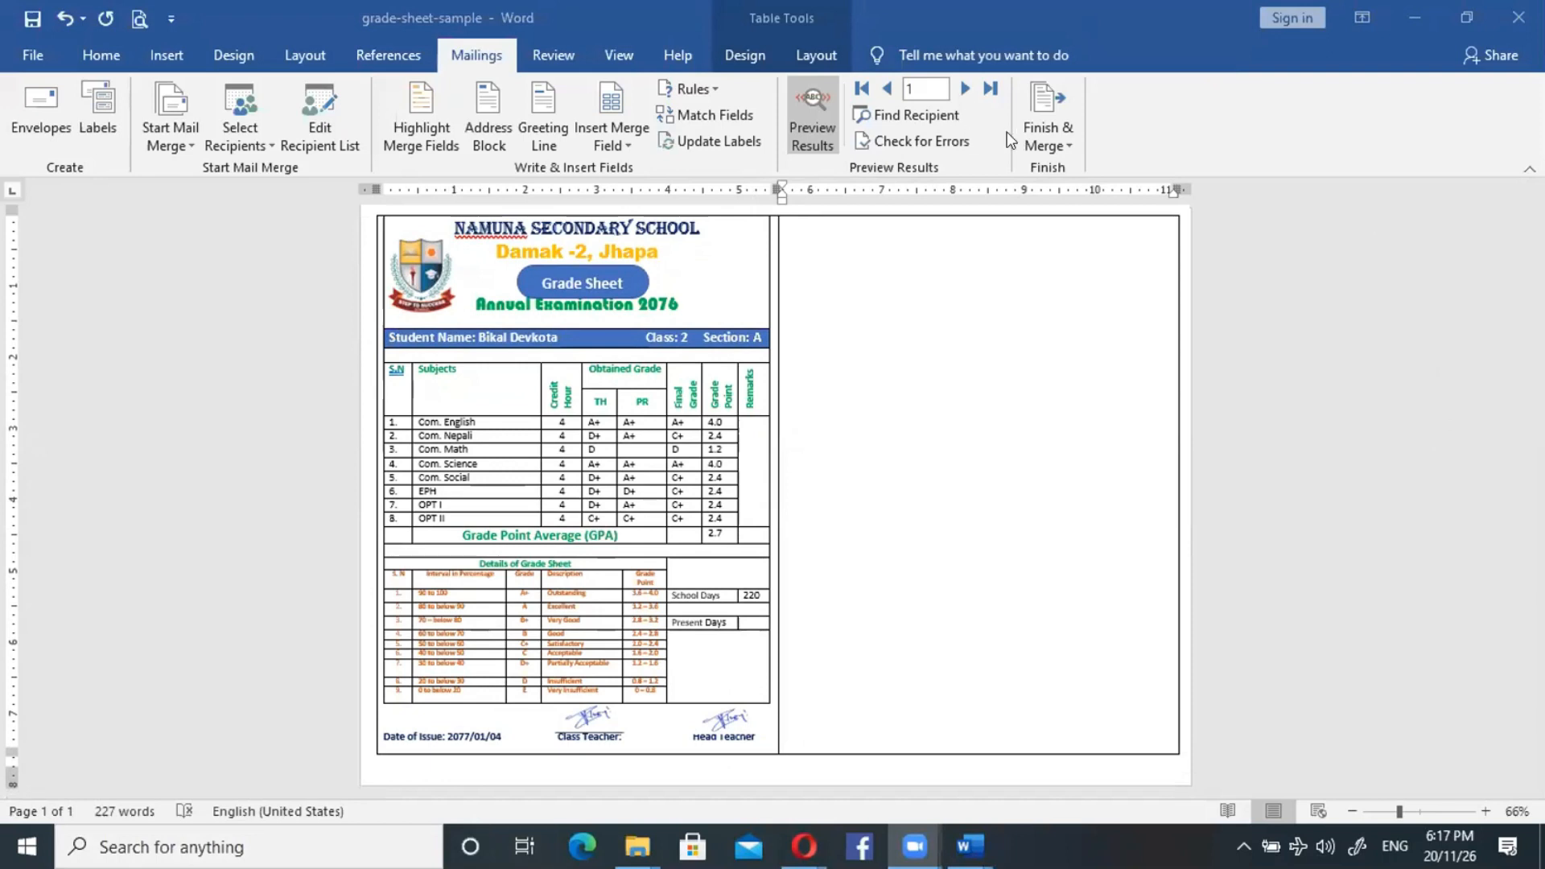
click(688, 140)
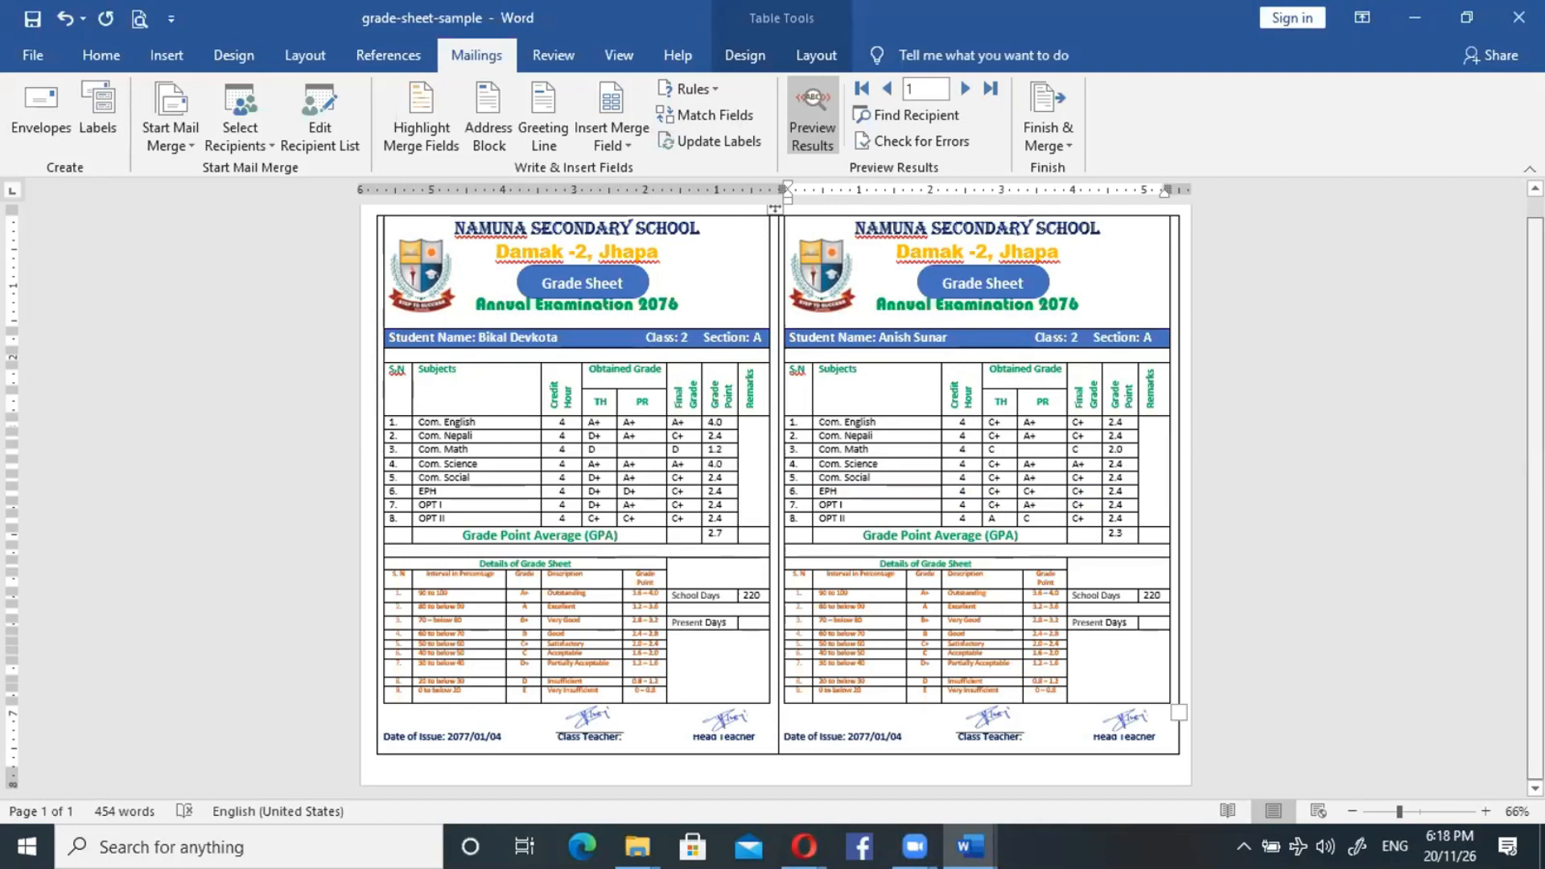
scroll(775, 491, up, 1)
drag(1535, 478, 1535, 478)
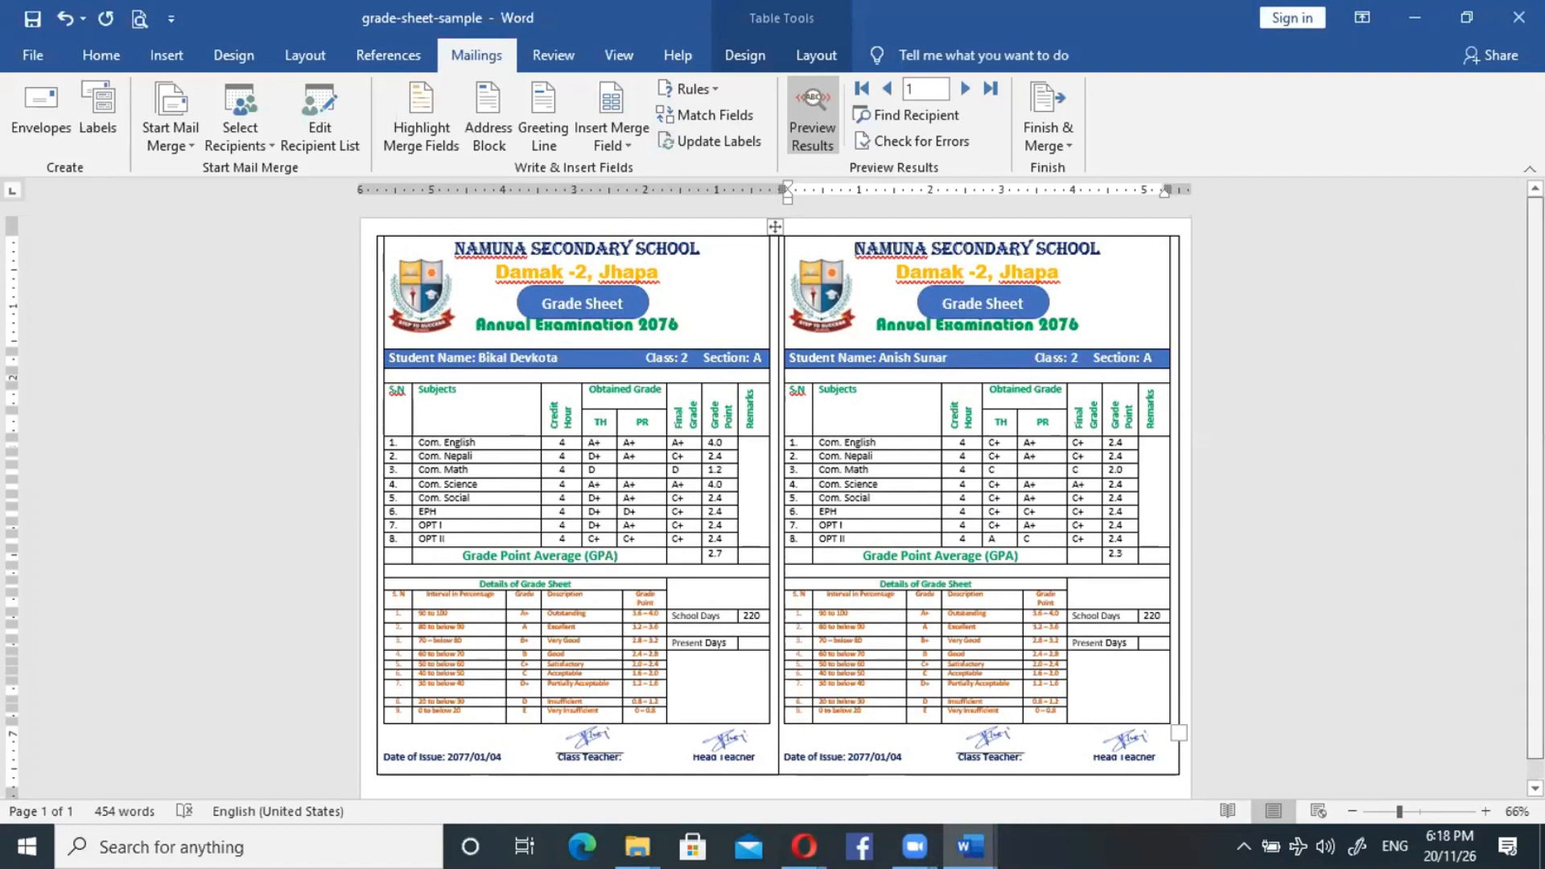
drag(1535, 478, 1535, 498)
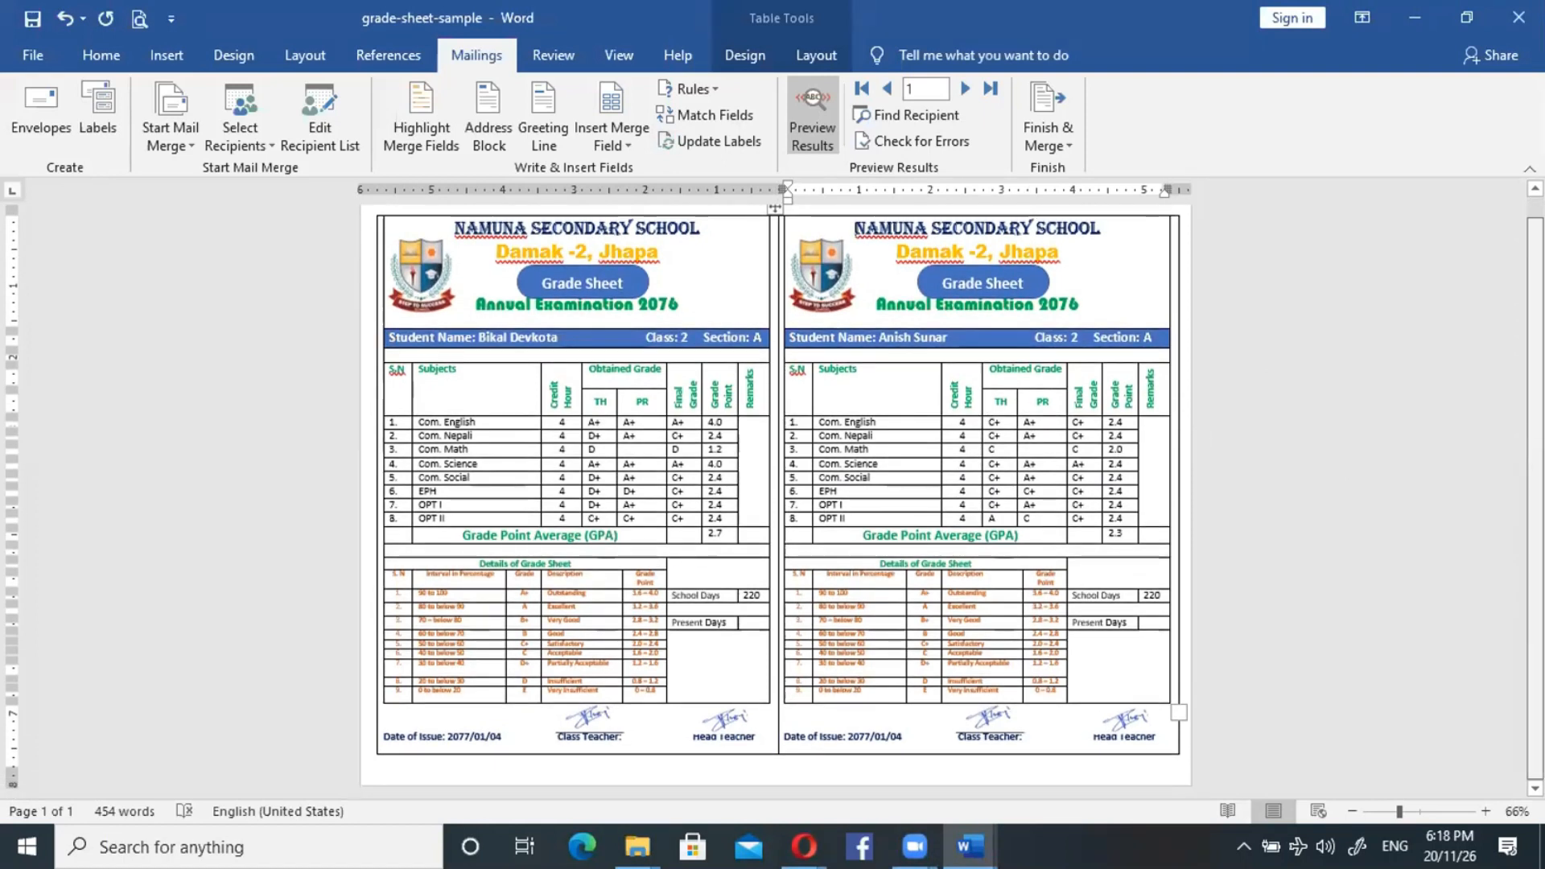
scroll(775, 483, up, 1)
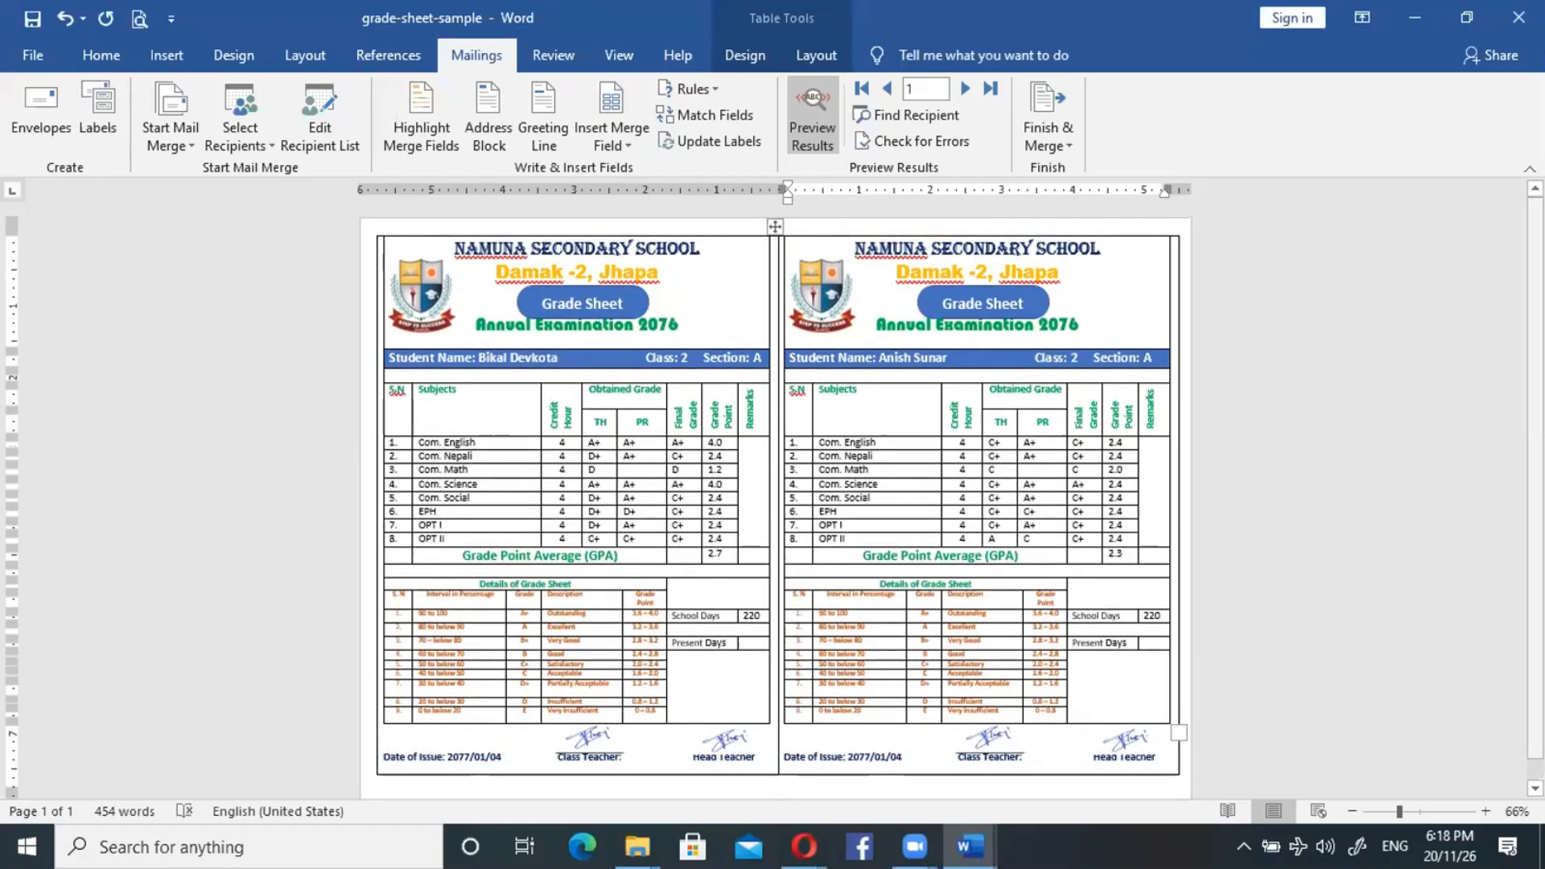
Finish the mail merge by merging all records into a new document of individual grade sheets.
click(1070, 147)
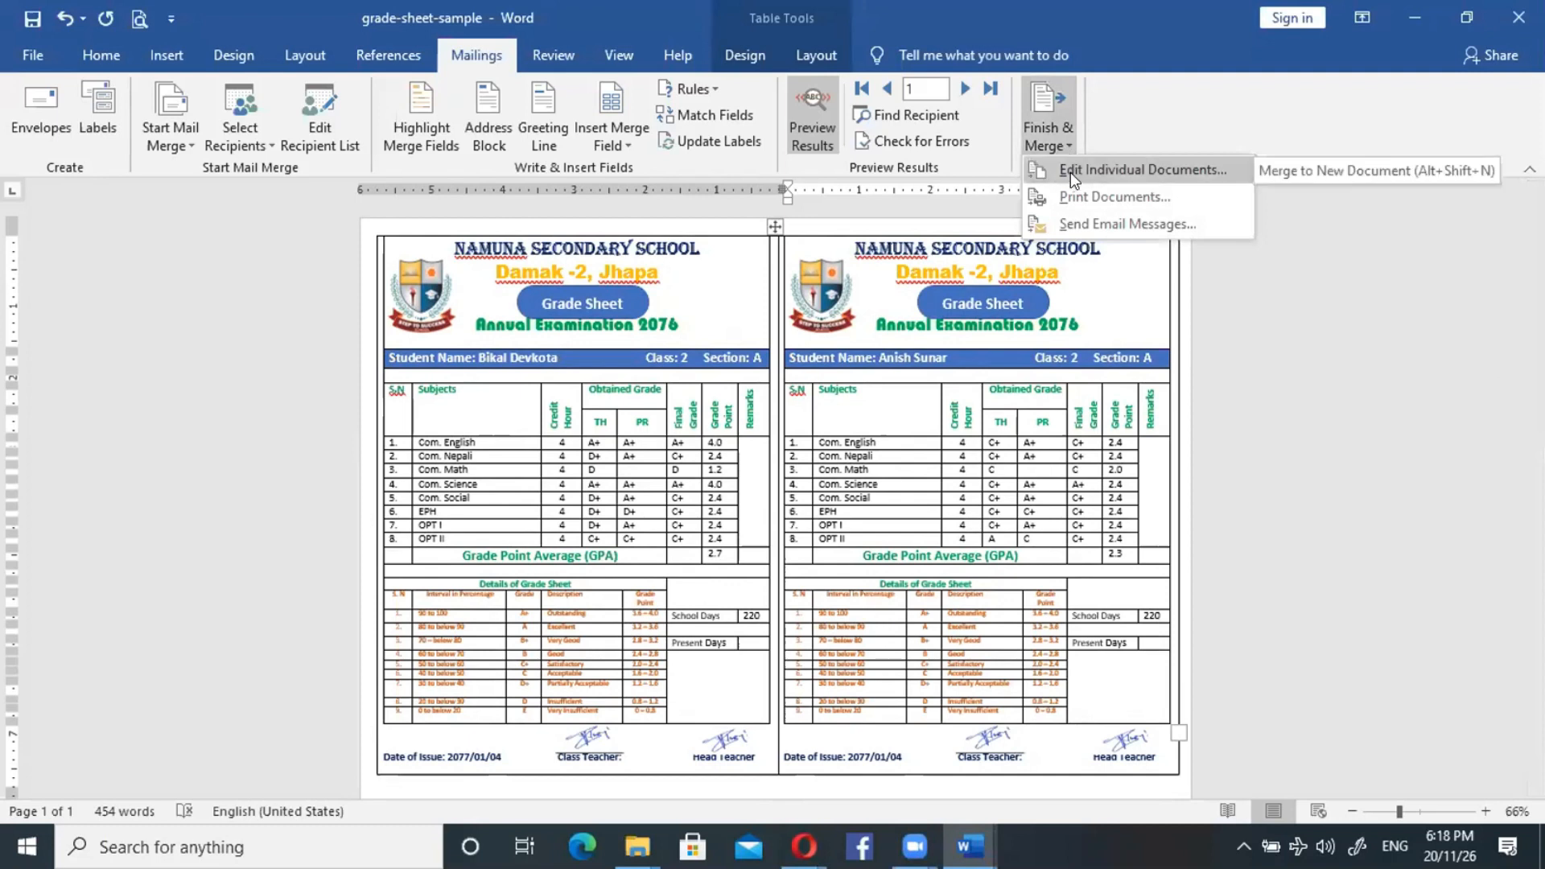
click(1070, 170)
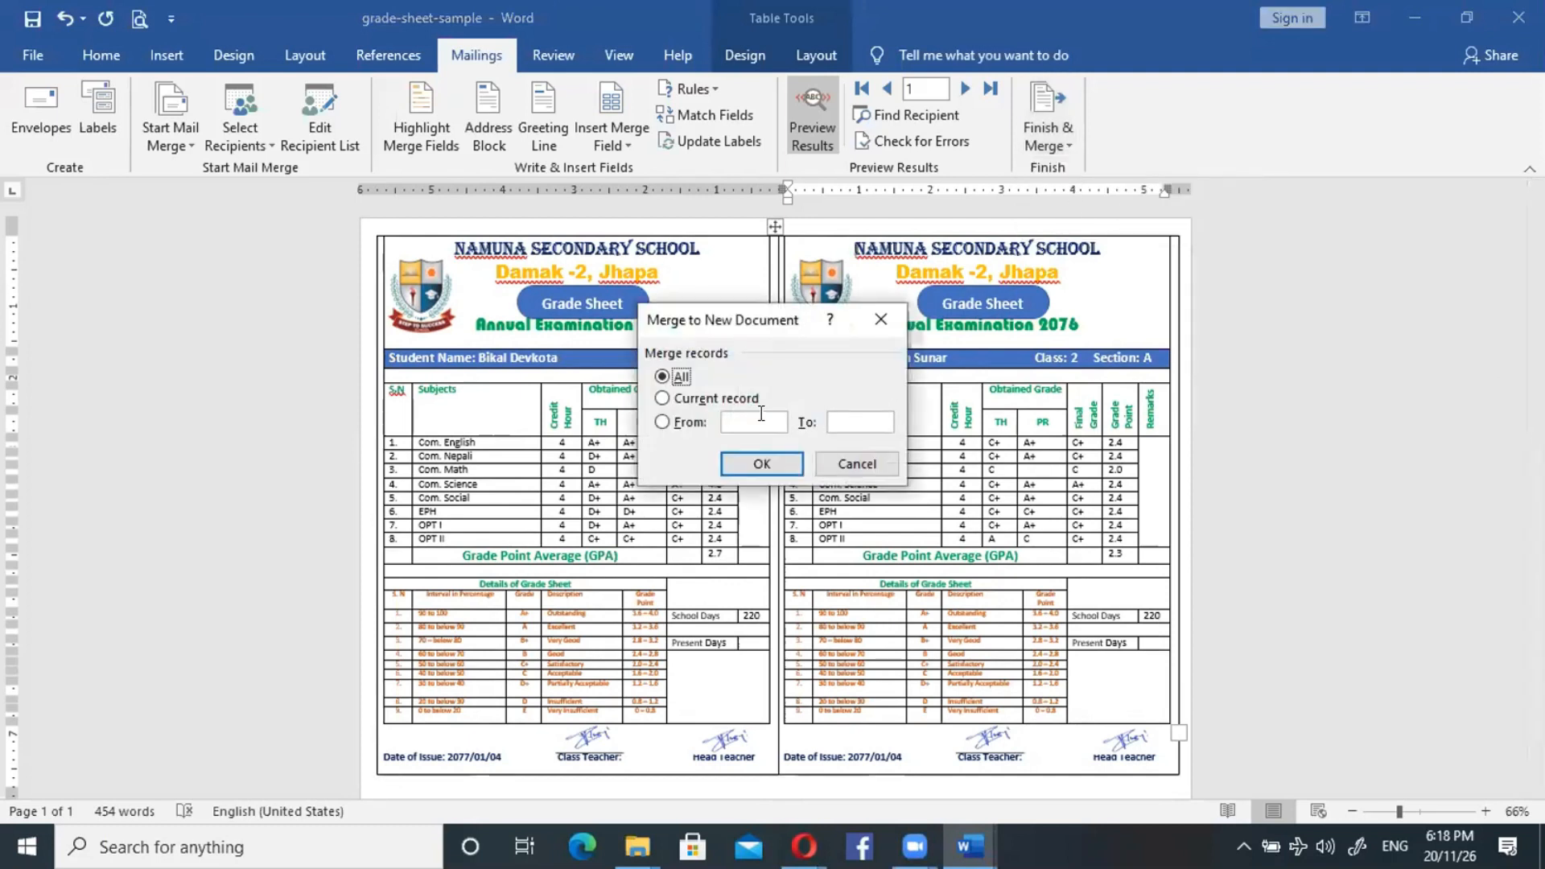
click(765, 464)
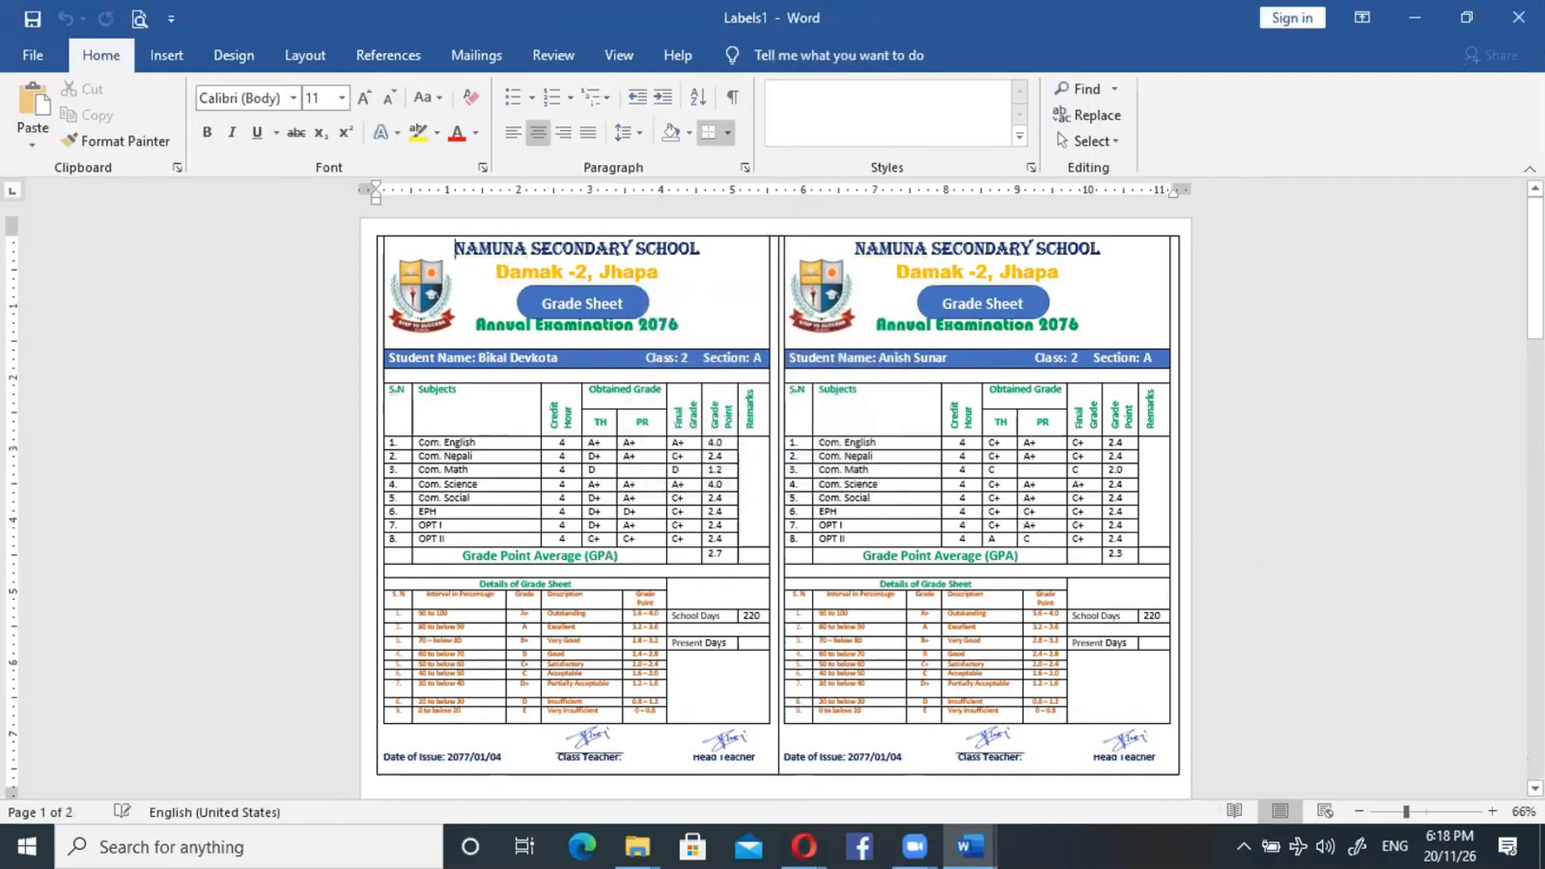
In the merged sheet whose Section wraps onto a second line, delete the extra spaces before "Class:" in the blue student details band.
drag(1536, 268, 1535, 387)
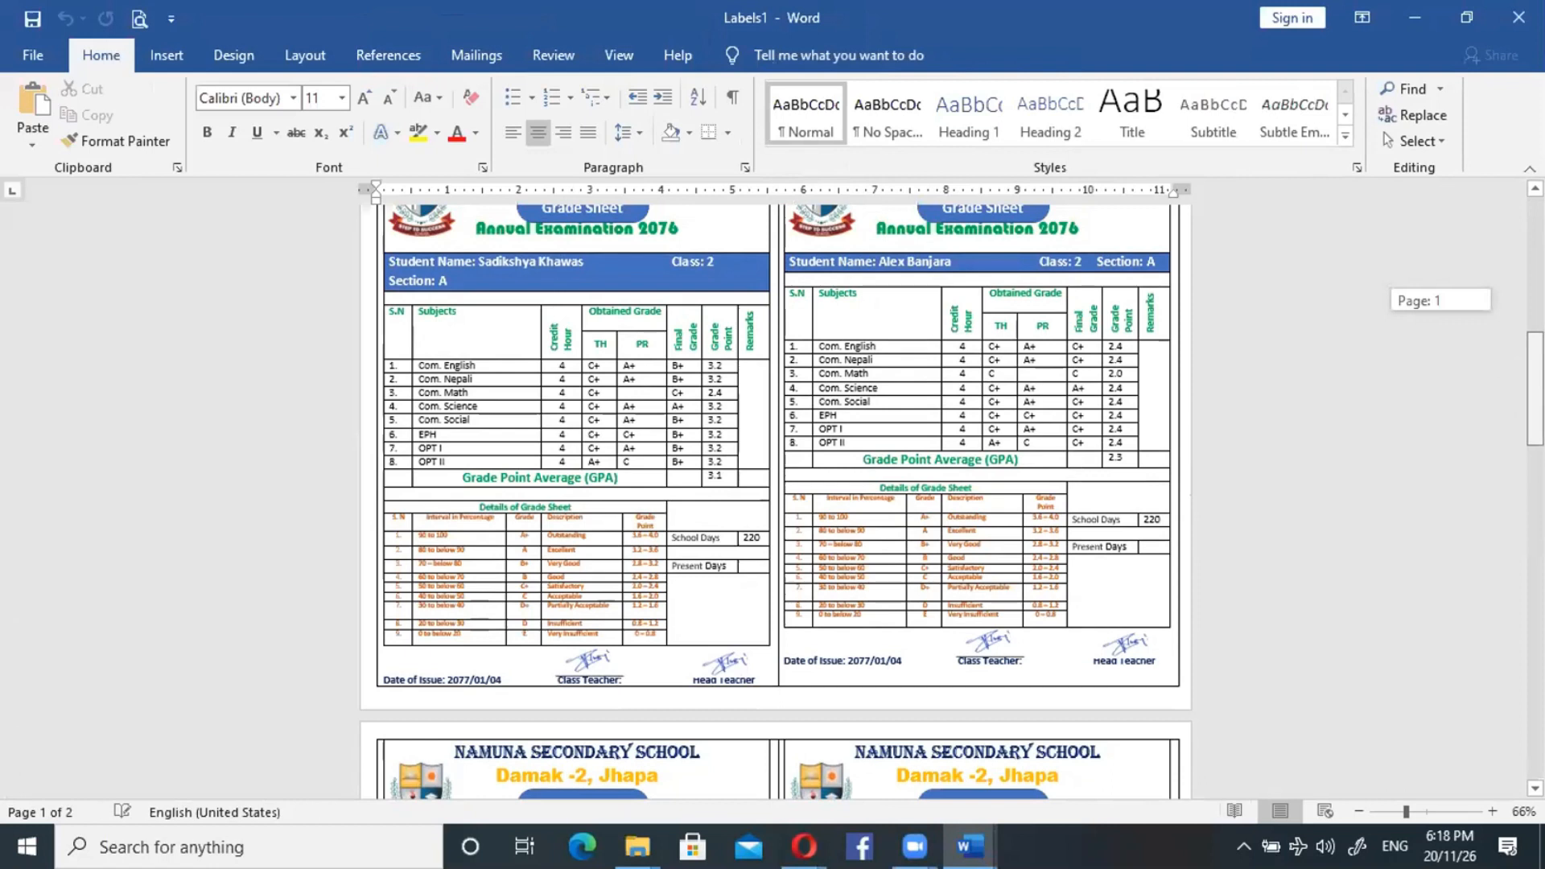
mouse_move(1535, 388)
mouse_down()
mouse_move(1535, 407)
mouse_move(1536, 378)
mouse_up()
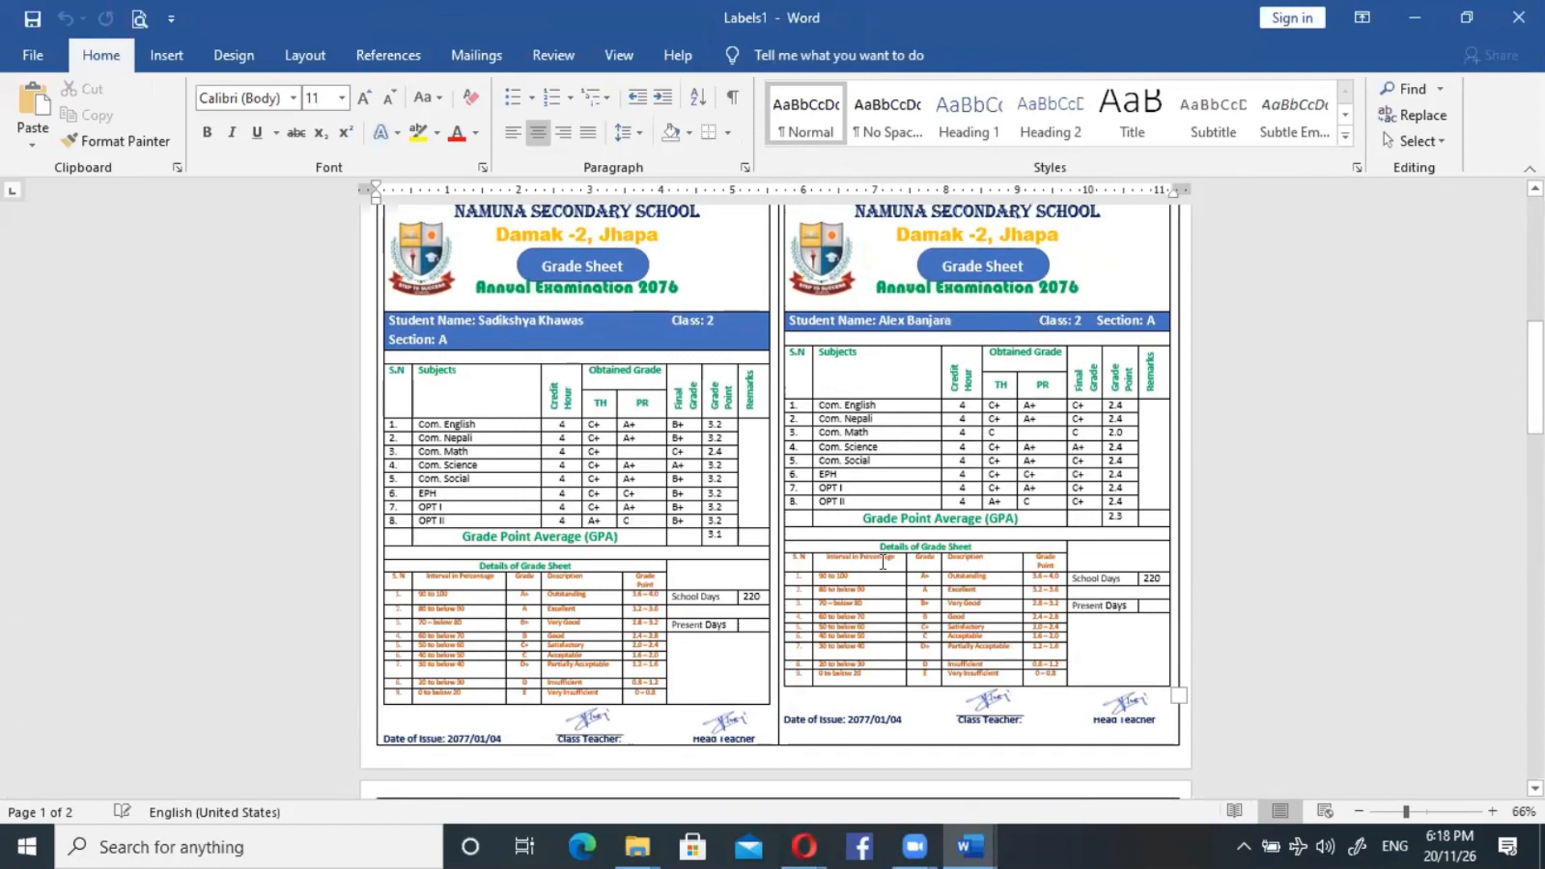
click(667, 321)
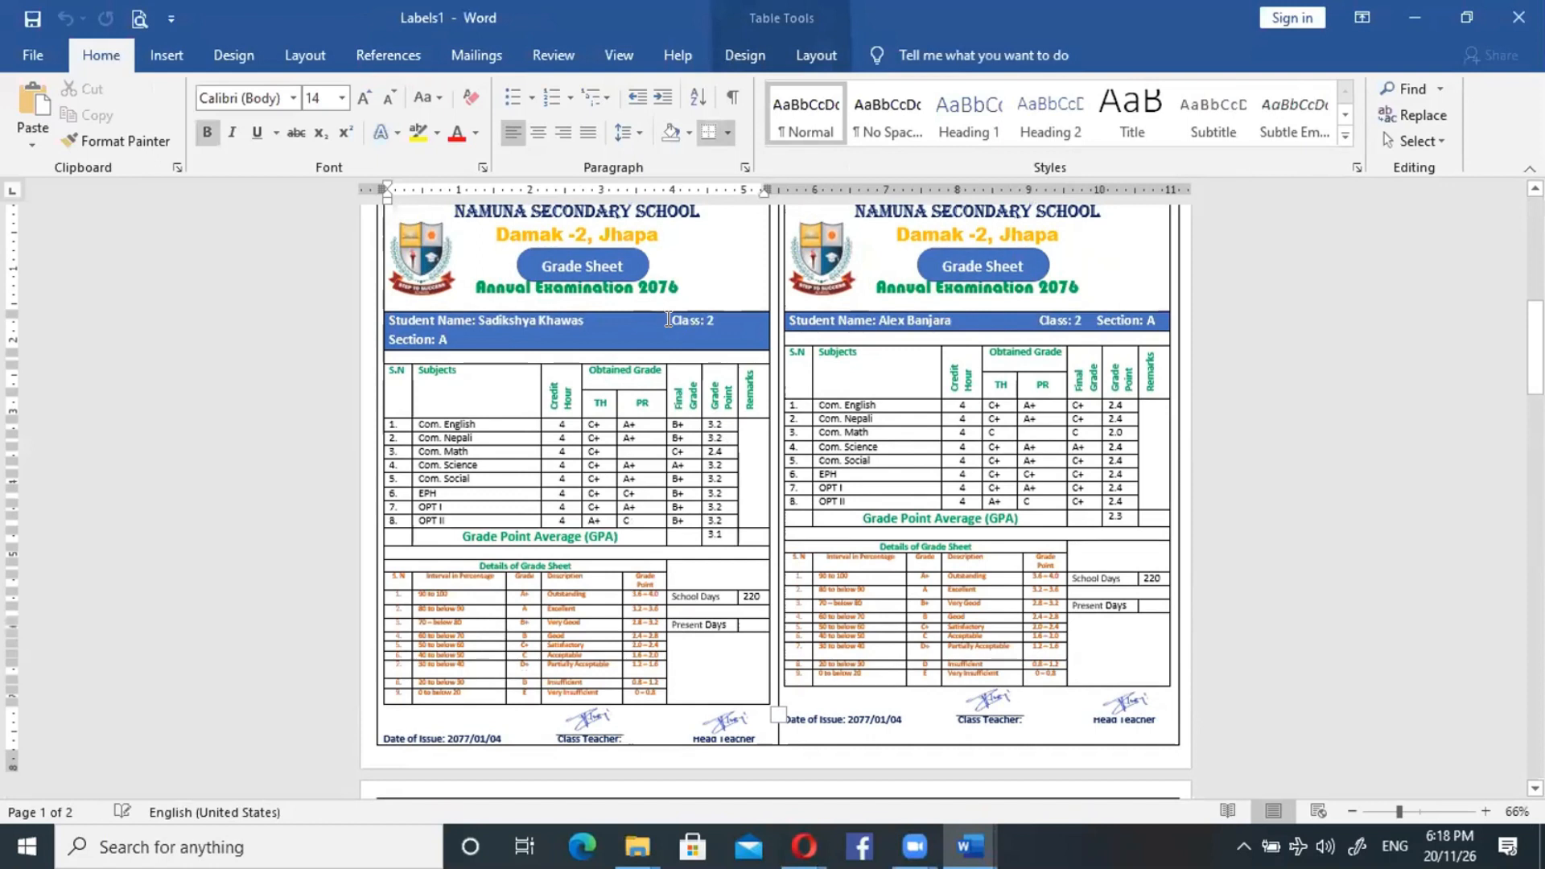
key(BackSpace)
key(BackSpace)
key(BackSpace)
key(BackSpace)
key(BackSpace)
key(BackSpace)
key(BackSpace)
key(BackSpace)
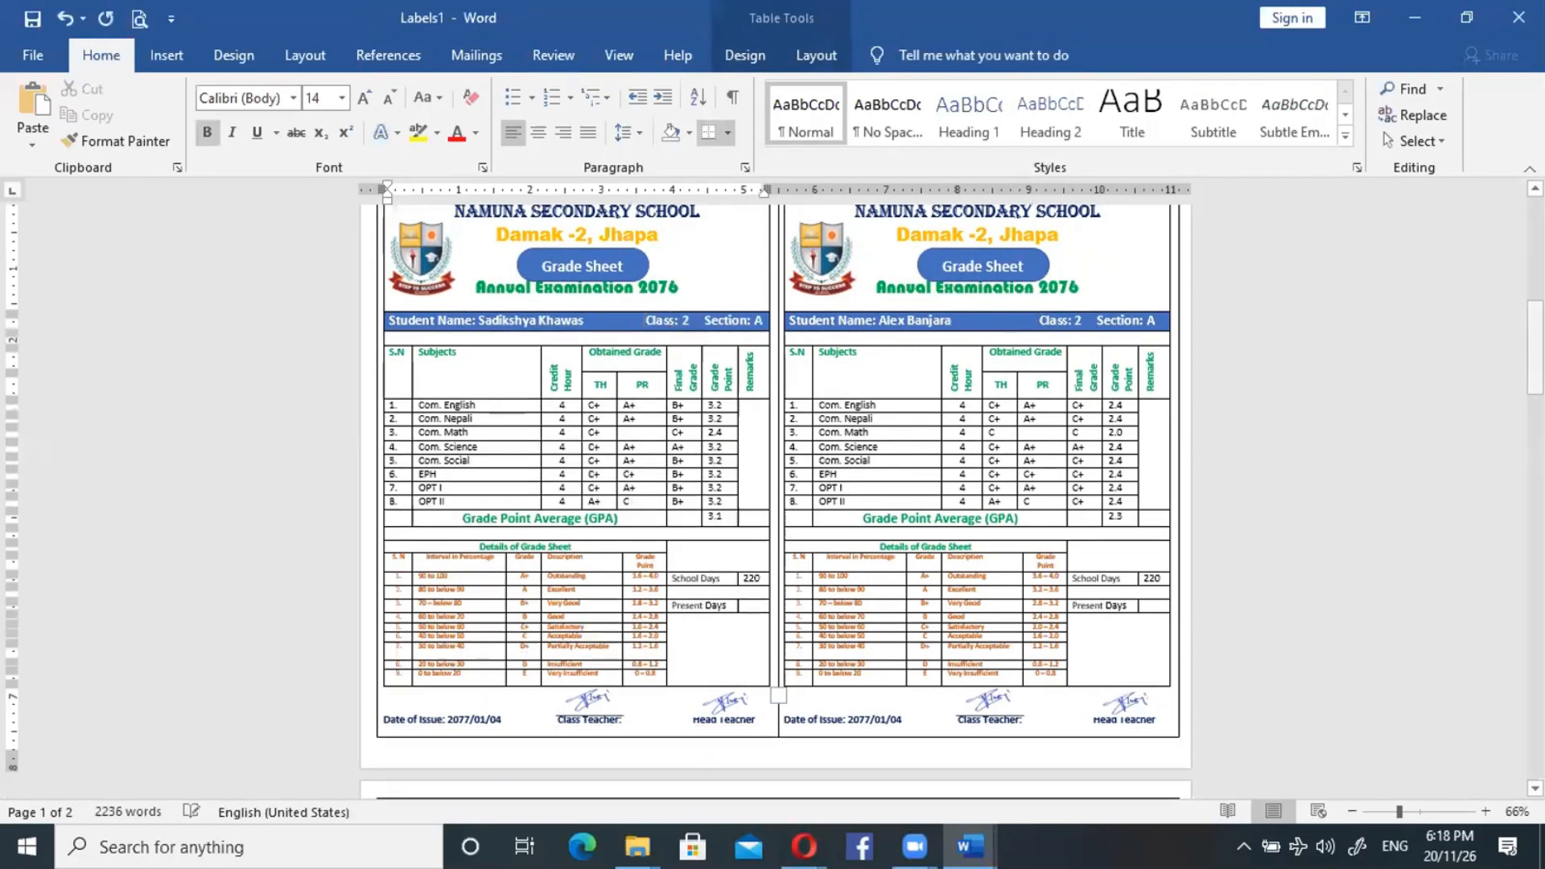
Check the remaining merged sheets and save the document on drive E: as the Word Document "namuna SECONDARY SCHOOL".
drag(1534, 346, 1535, 634)
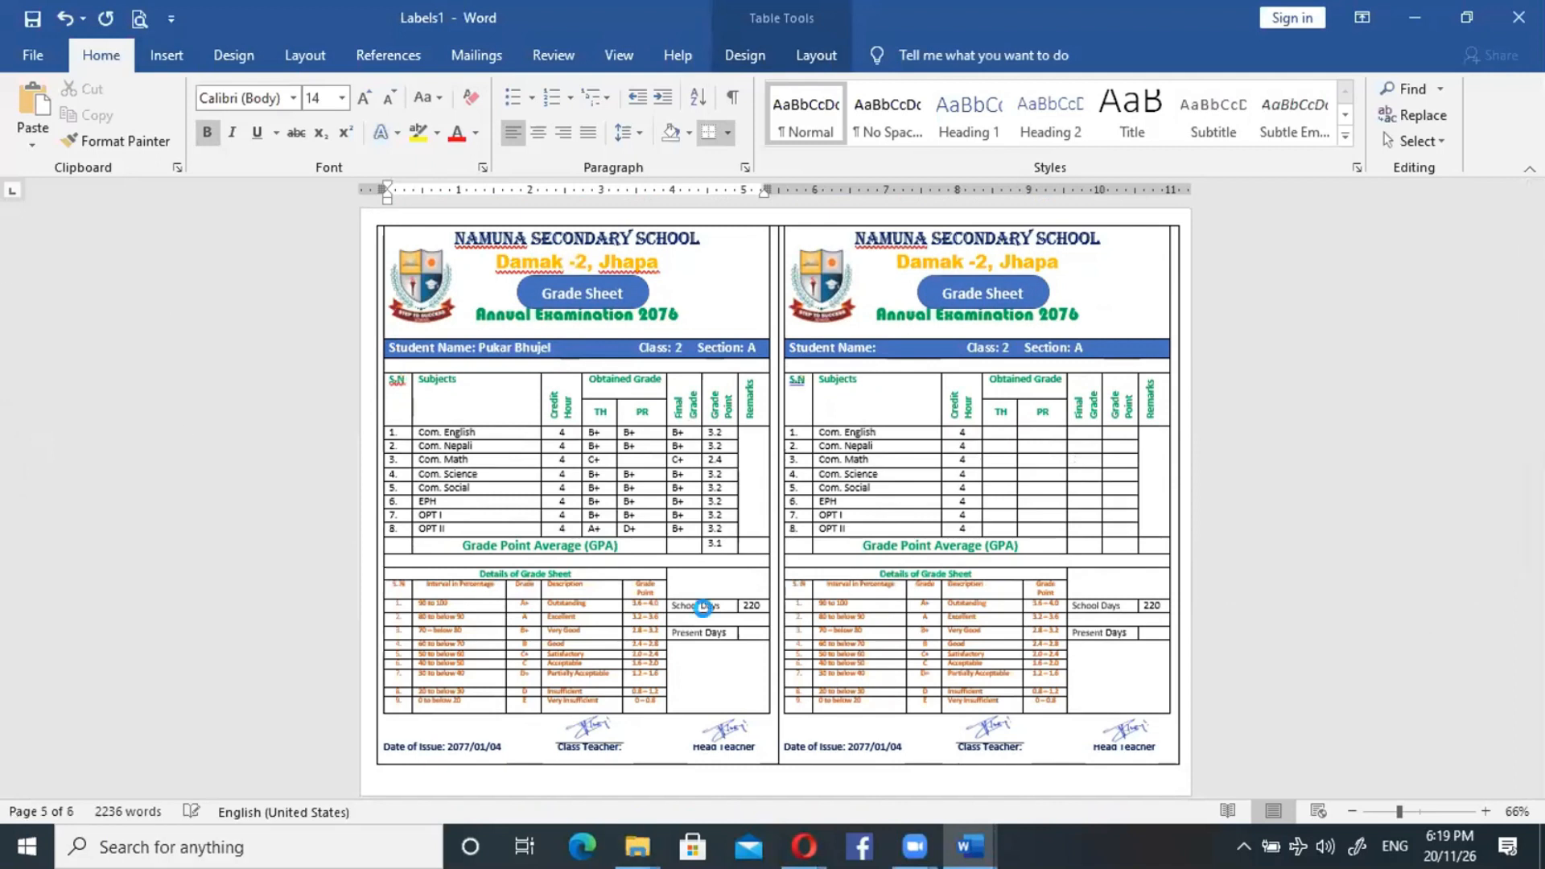
key(F12)
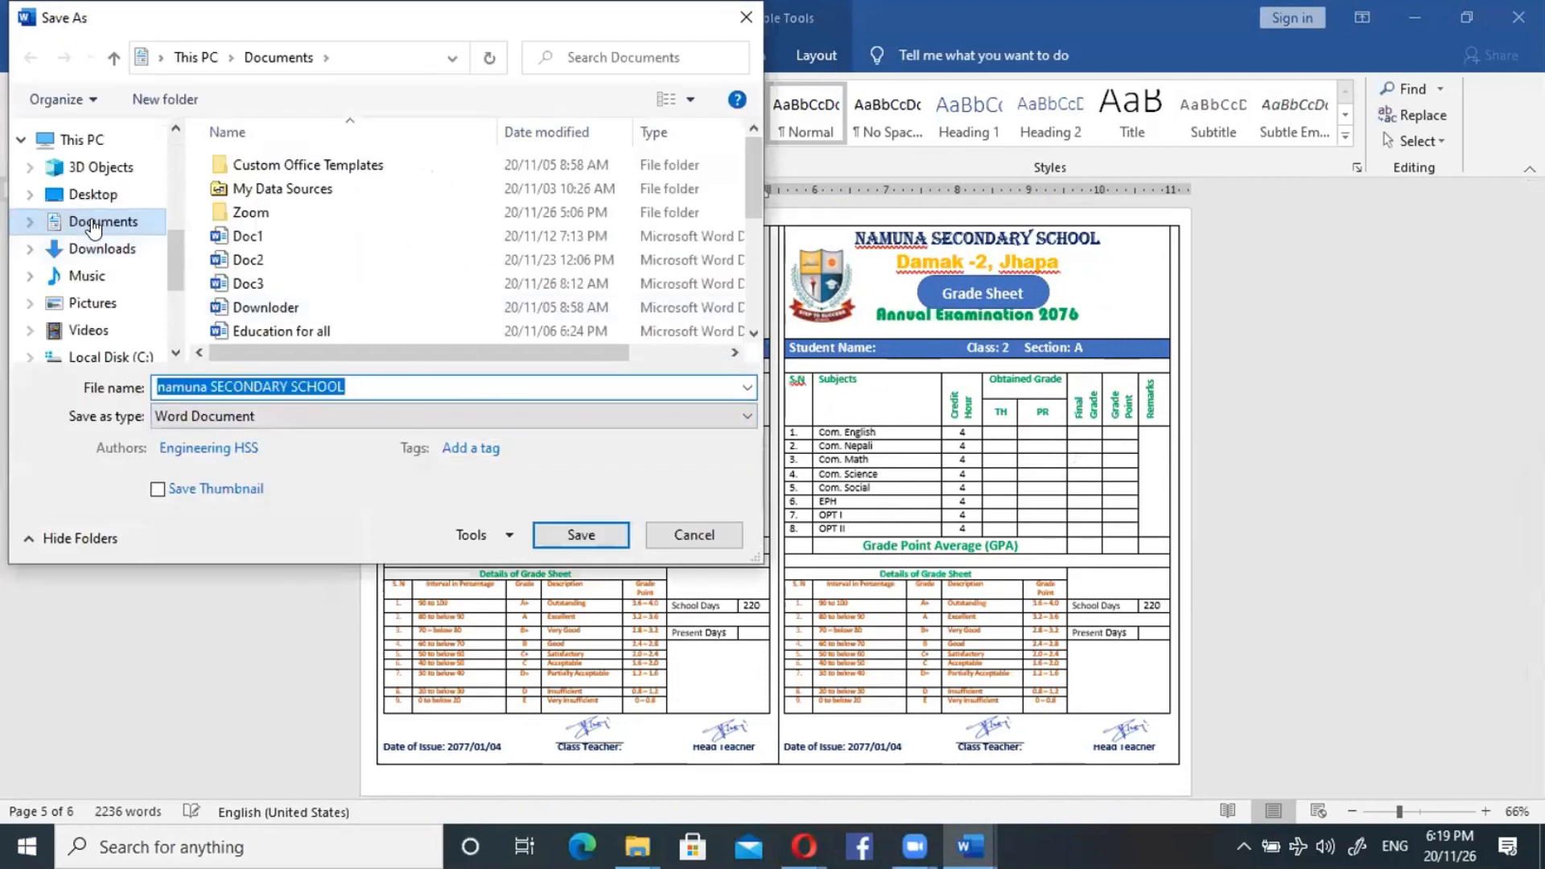
scroll(88, 207, down, 3)
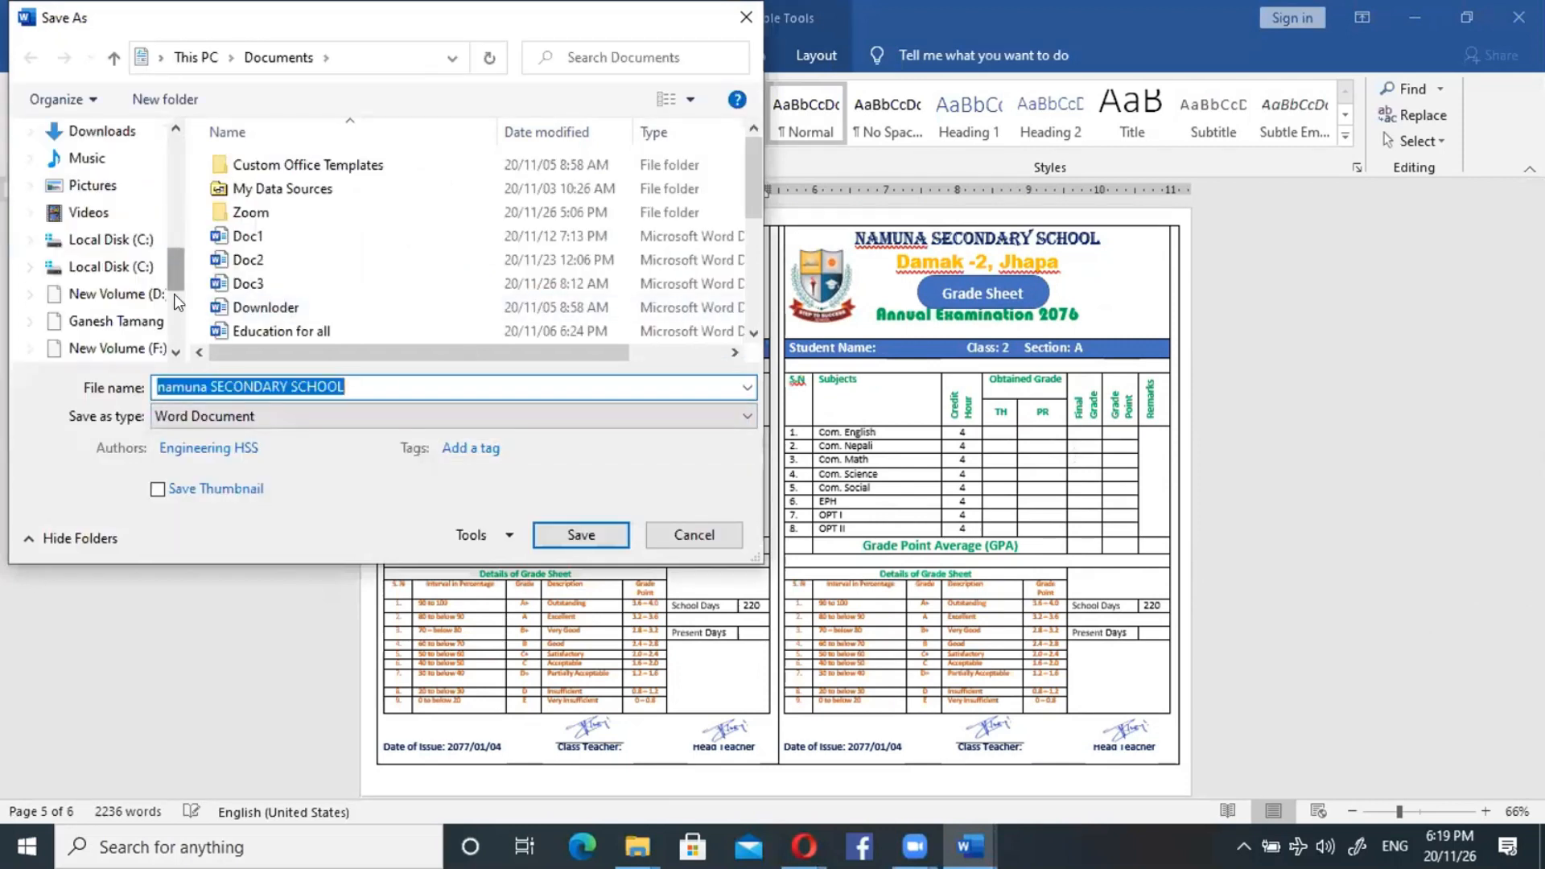
click(102, 216)
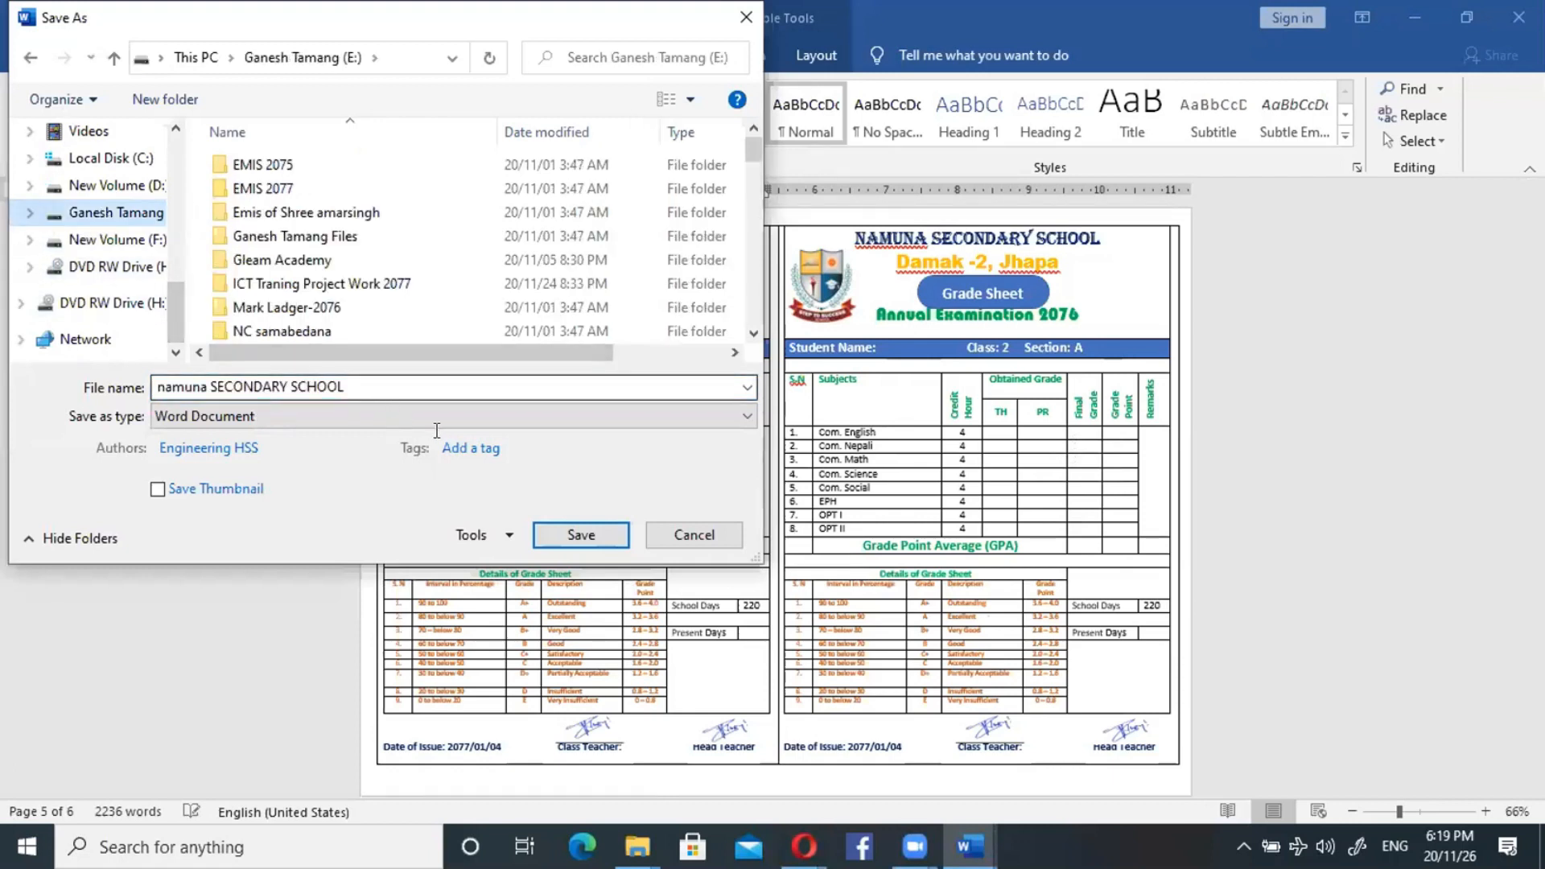
click(558, 535)
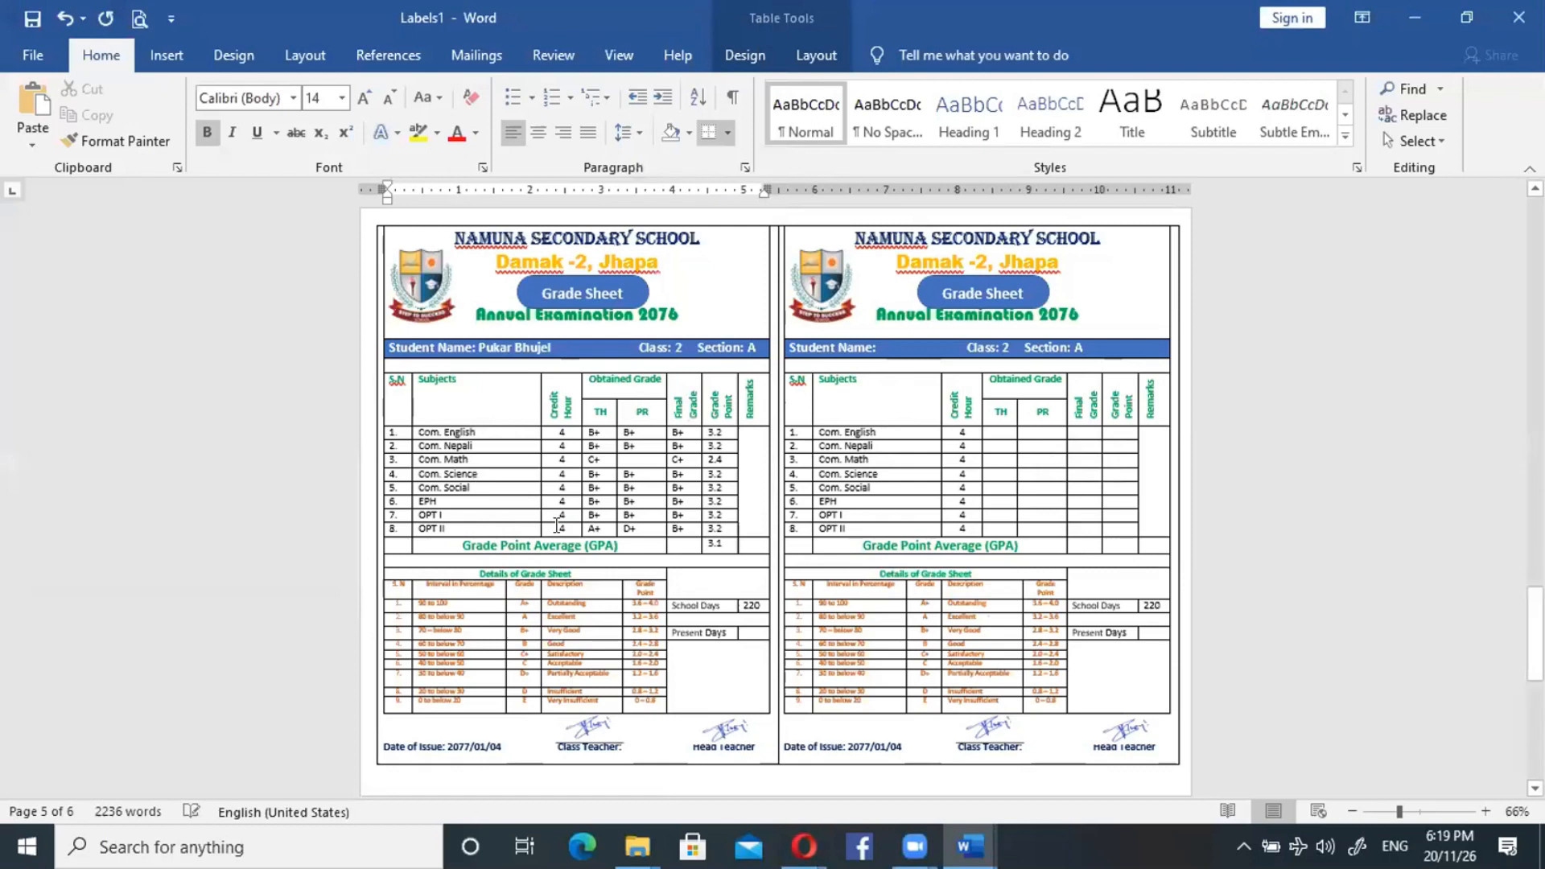